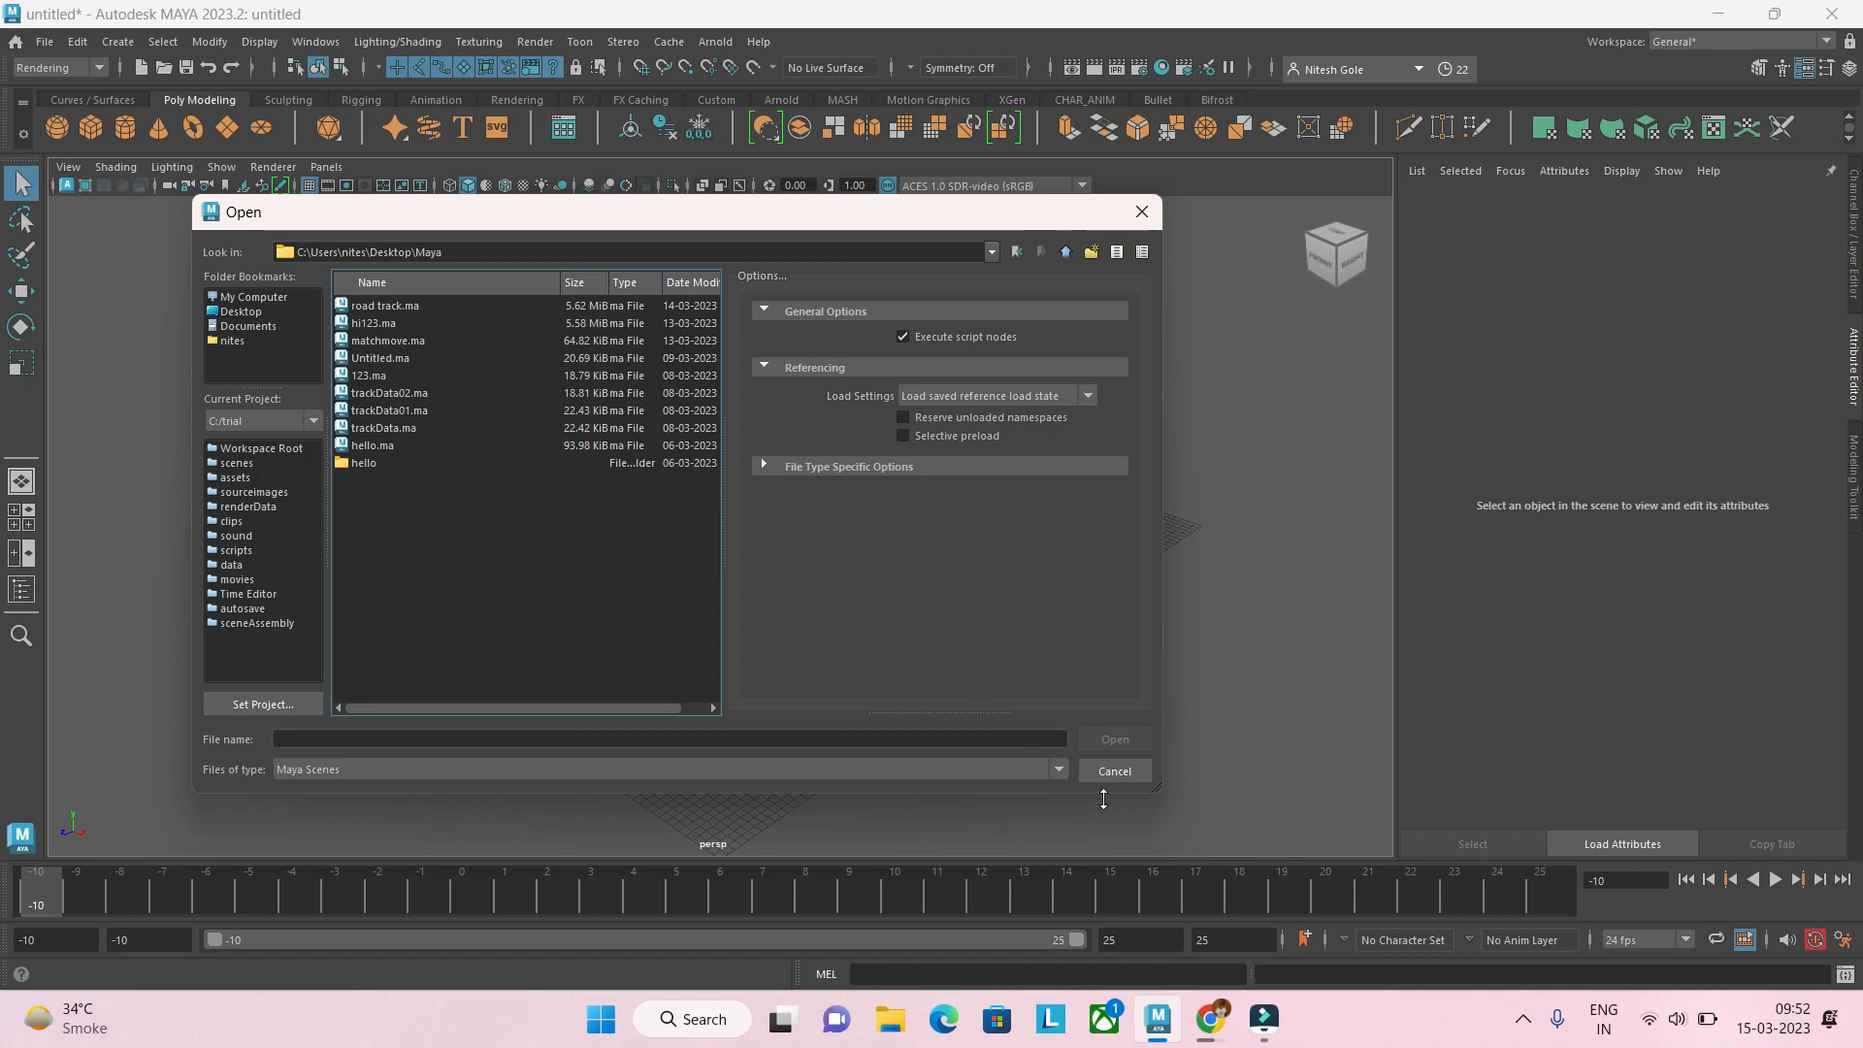
# Step: Cancel the Open dialog and open the recent scene face unwrap.ma without saving the untitled scene
pyautogui.click(1114, 771)
pyautogui.click(49, 39)
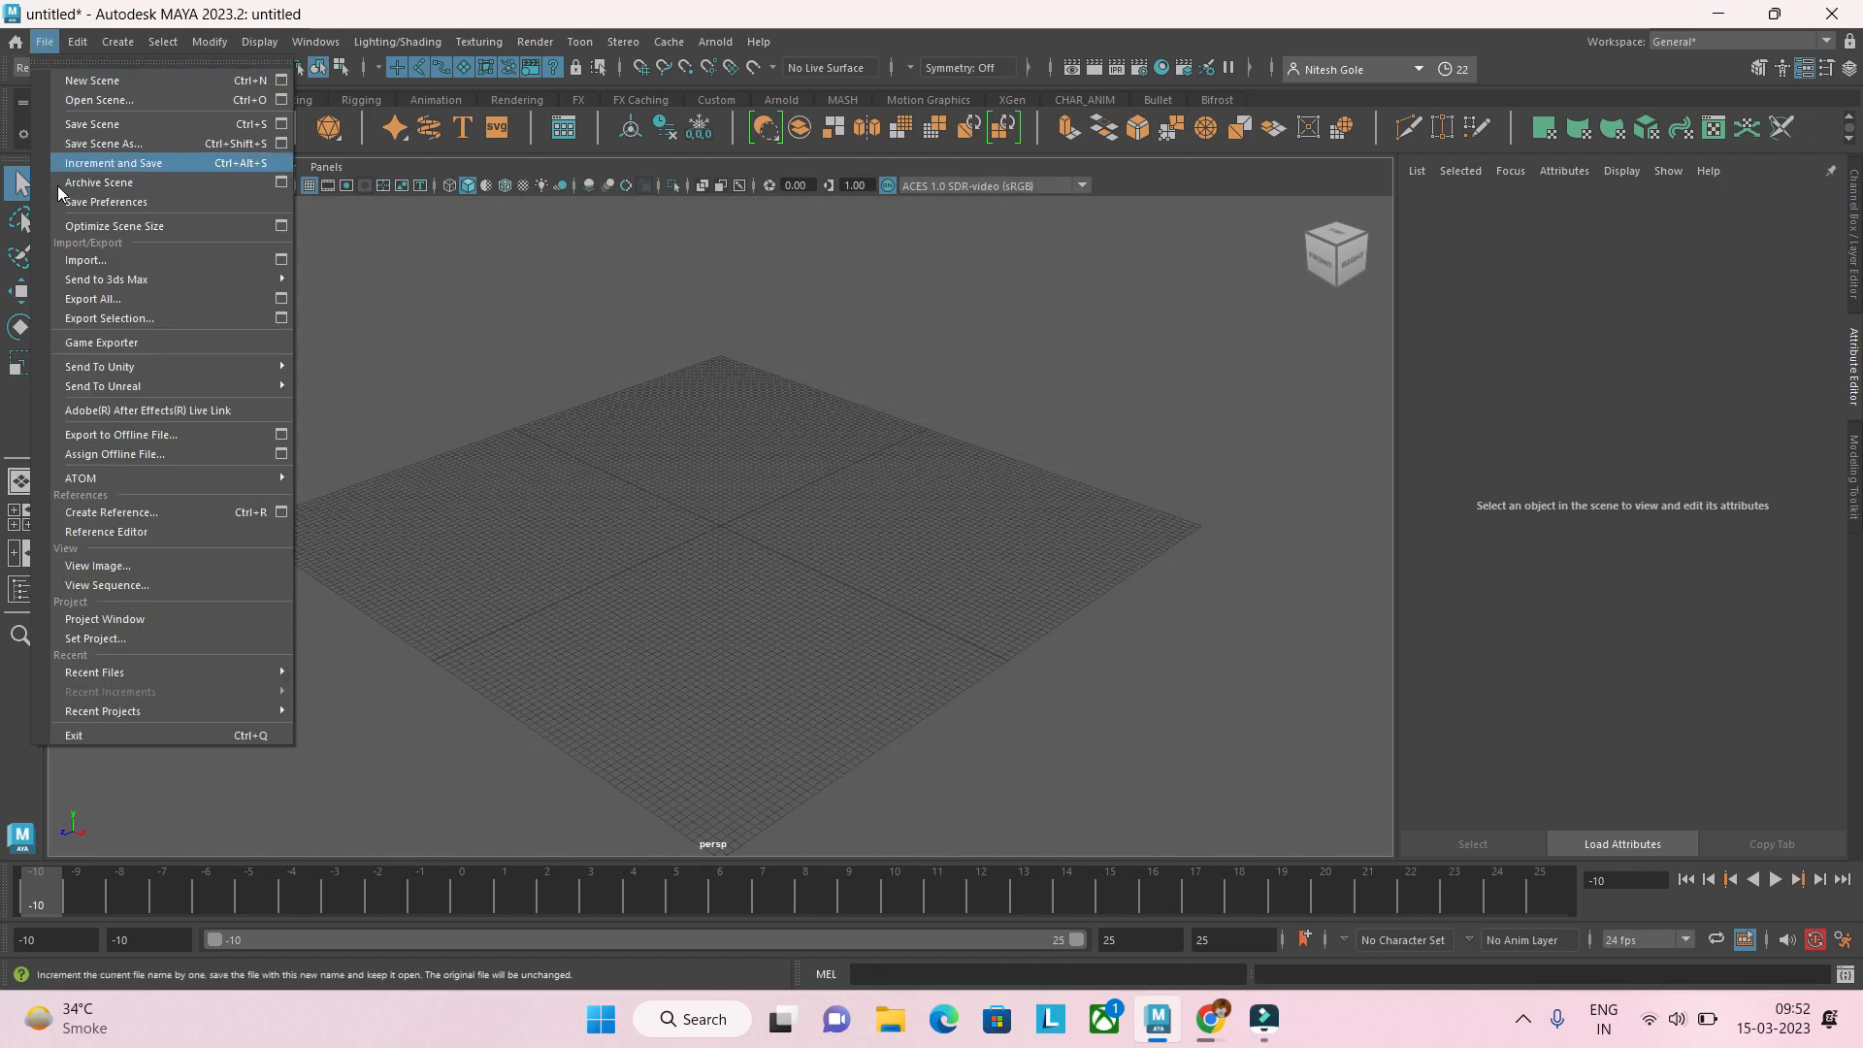
pyautogui.moveTo(219, 672)
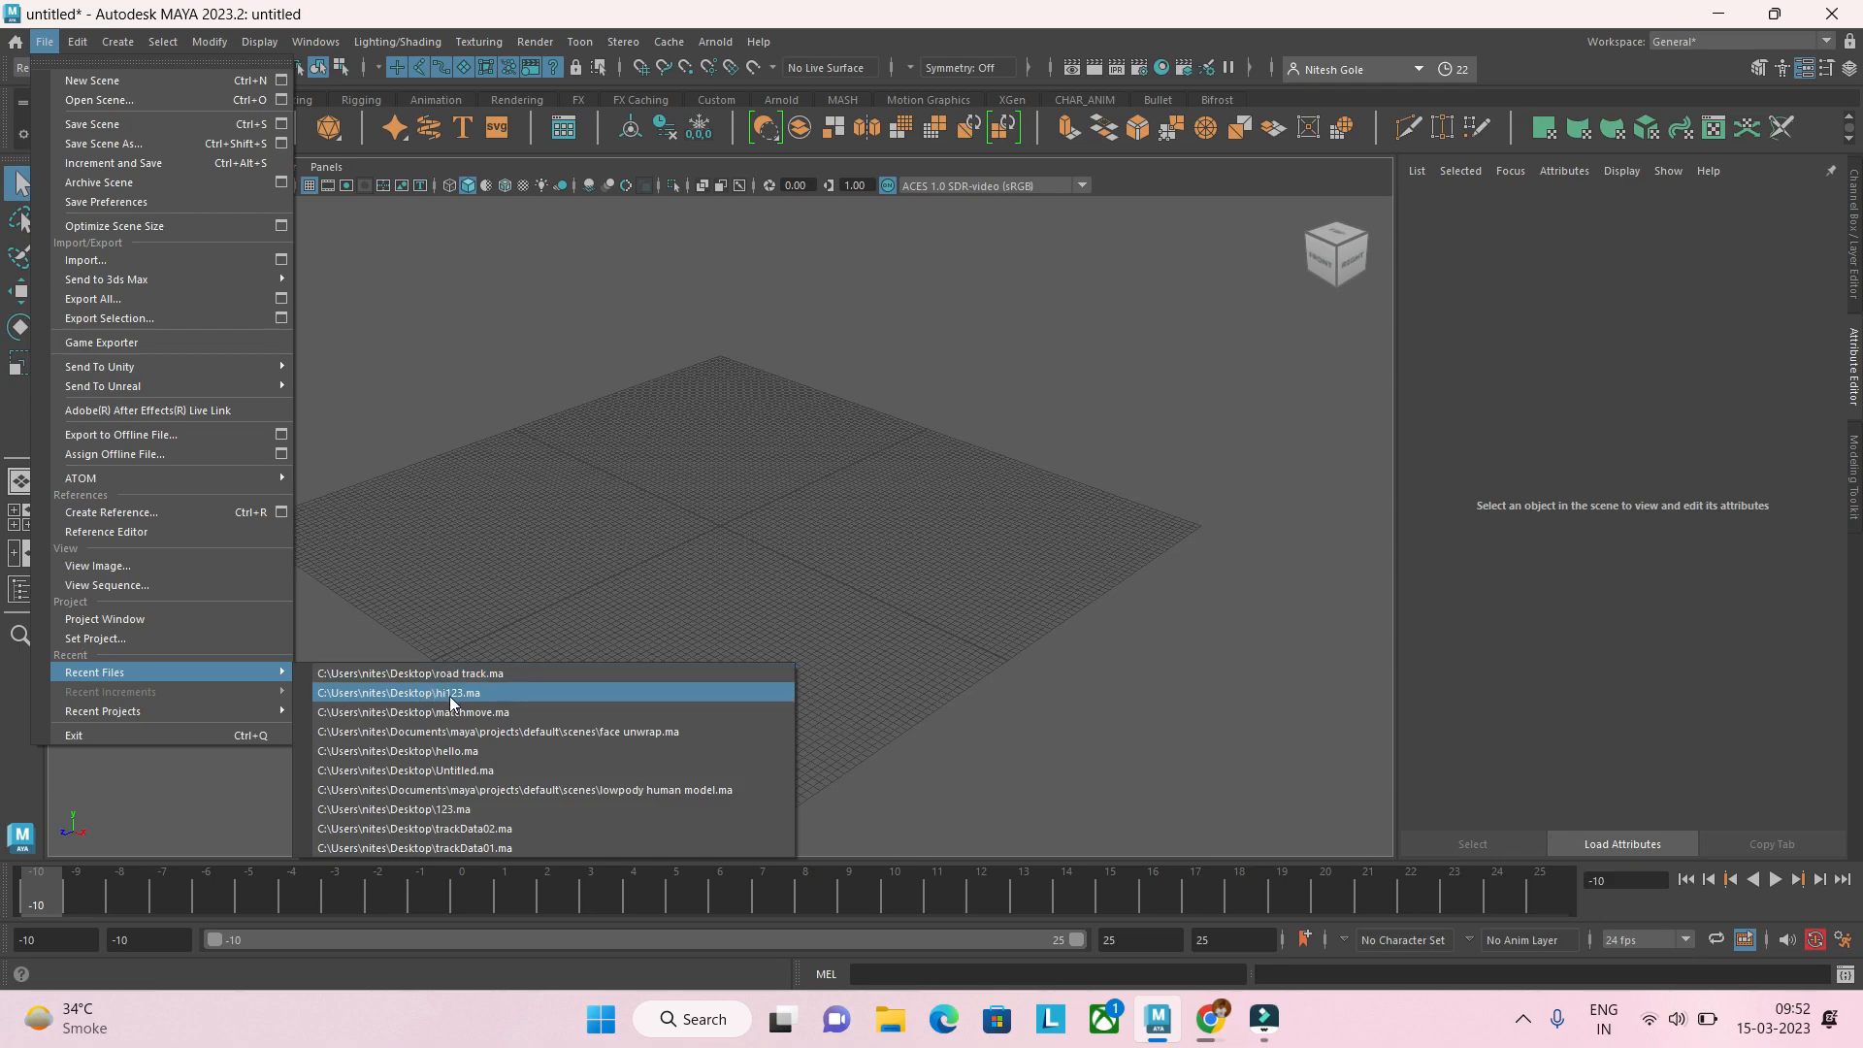
pyautogui.click(501, 732)
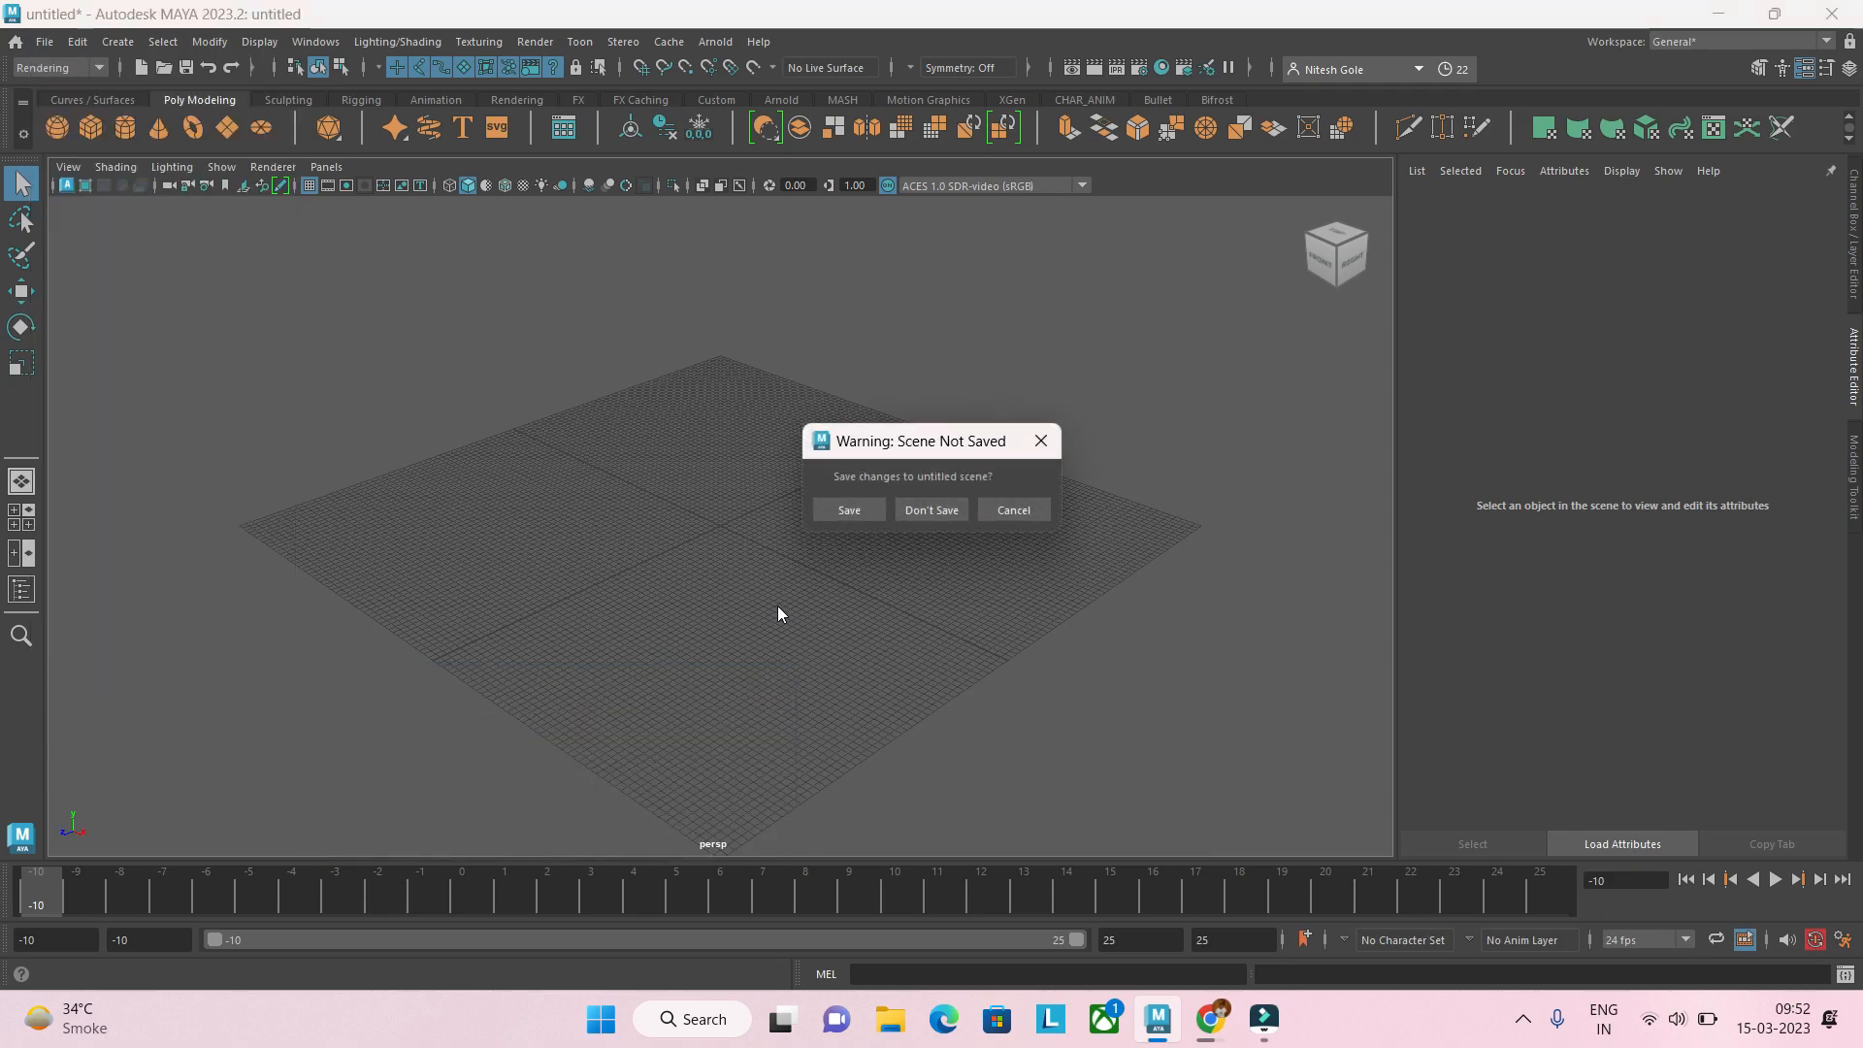
pyautogui.click(932, 510)
# Step: Delete the sky dome light surrounding the scene and the ring lying on the grid below the head
pyautogui.click(823, 503)
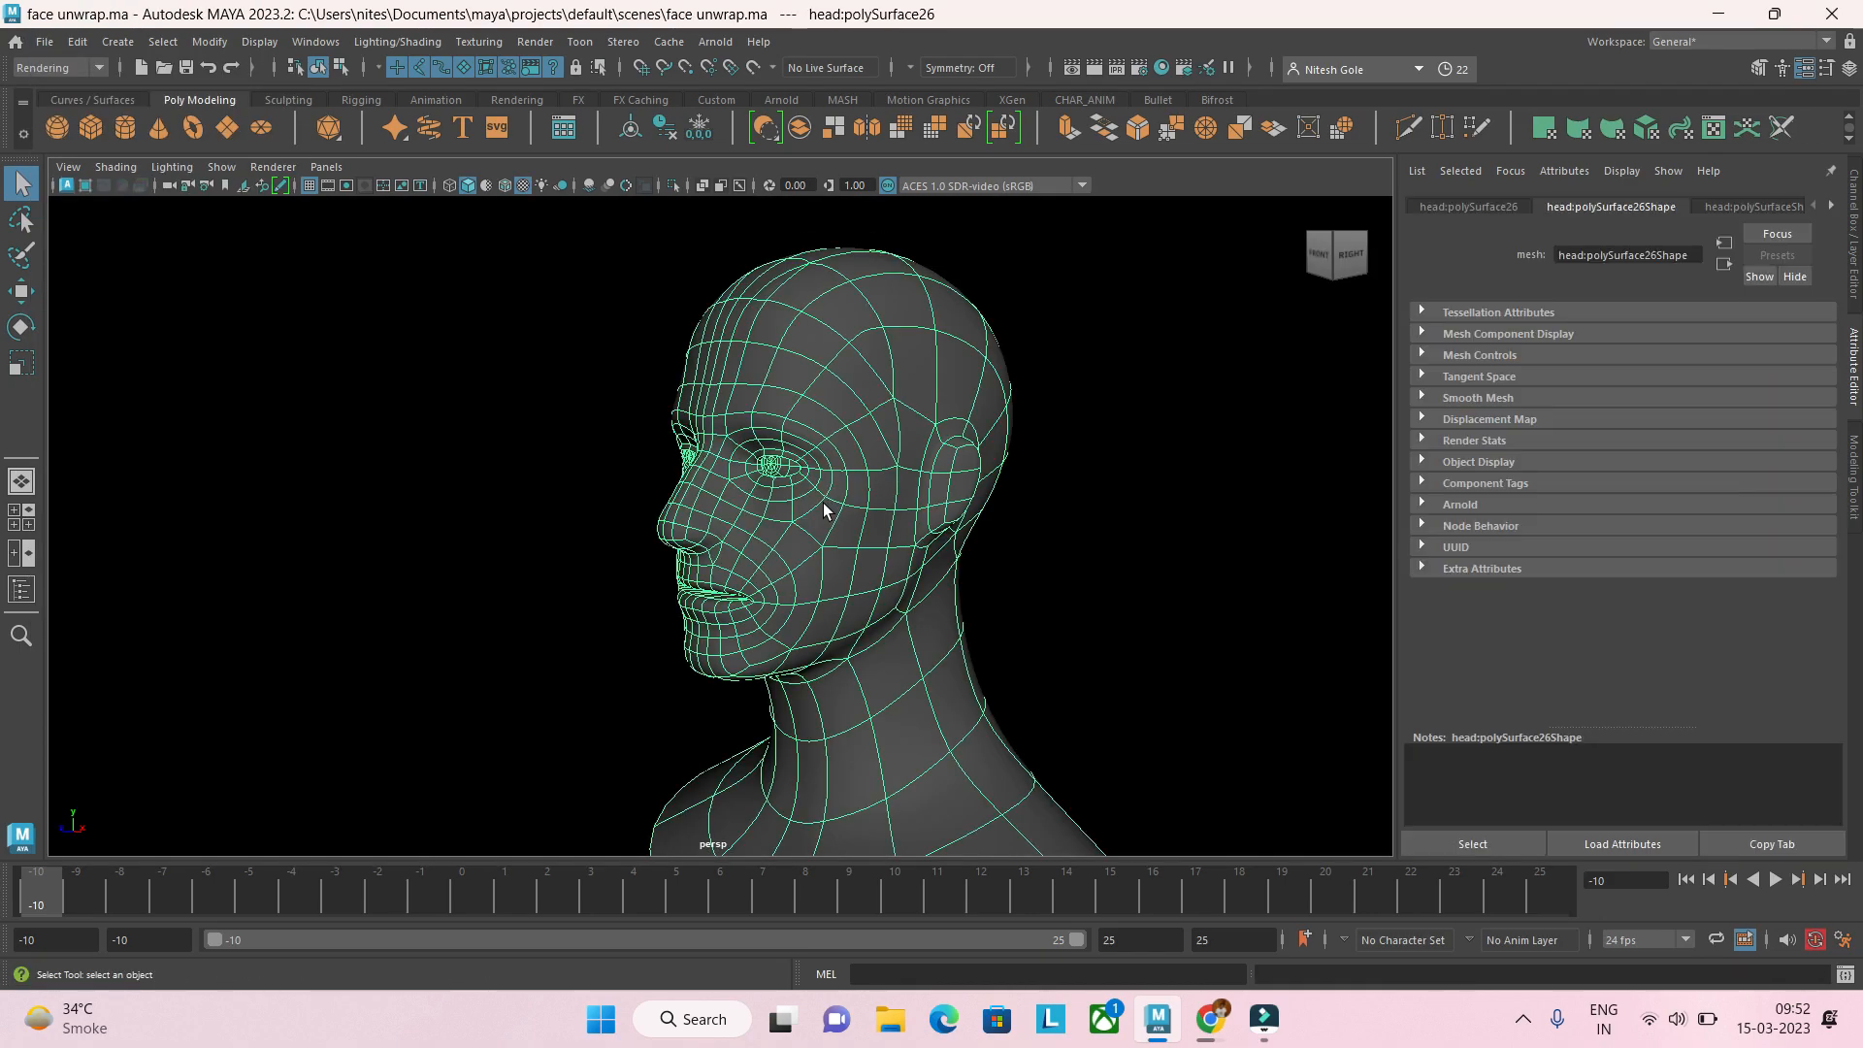
pyautogui.scroll(-5, 816, 529)
pyautogui.keyDown('alt'); pyautogui.moveTo(789, 553); pyautogui.dragTo(932, 544); pyautogui.keyUp('alt')
pyautogui.scroll(-3, 828, 657)
pyautogui.click(946, 568)
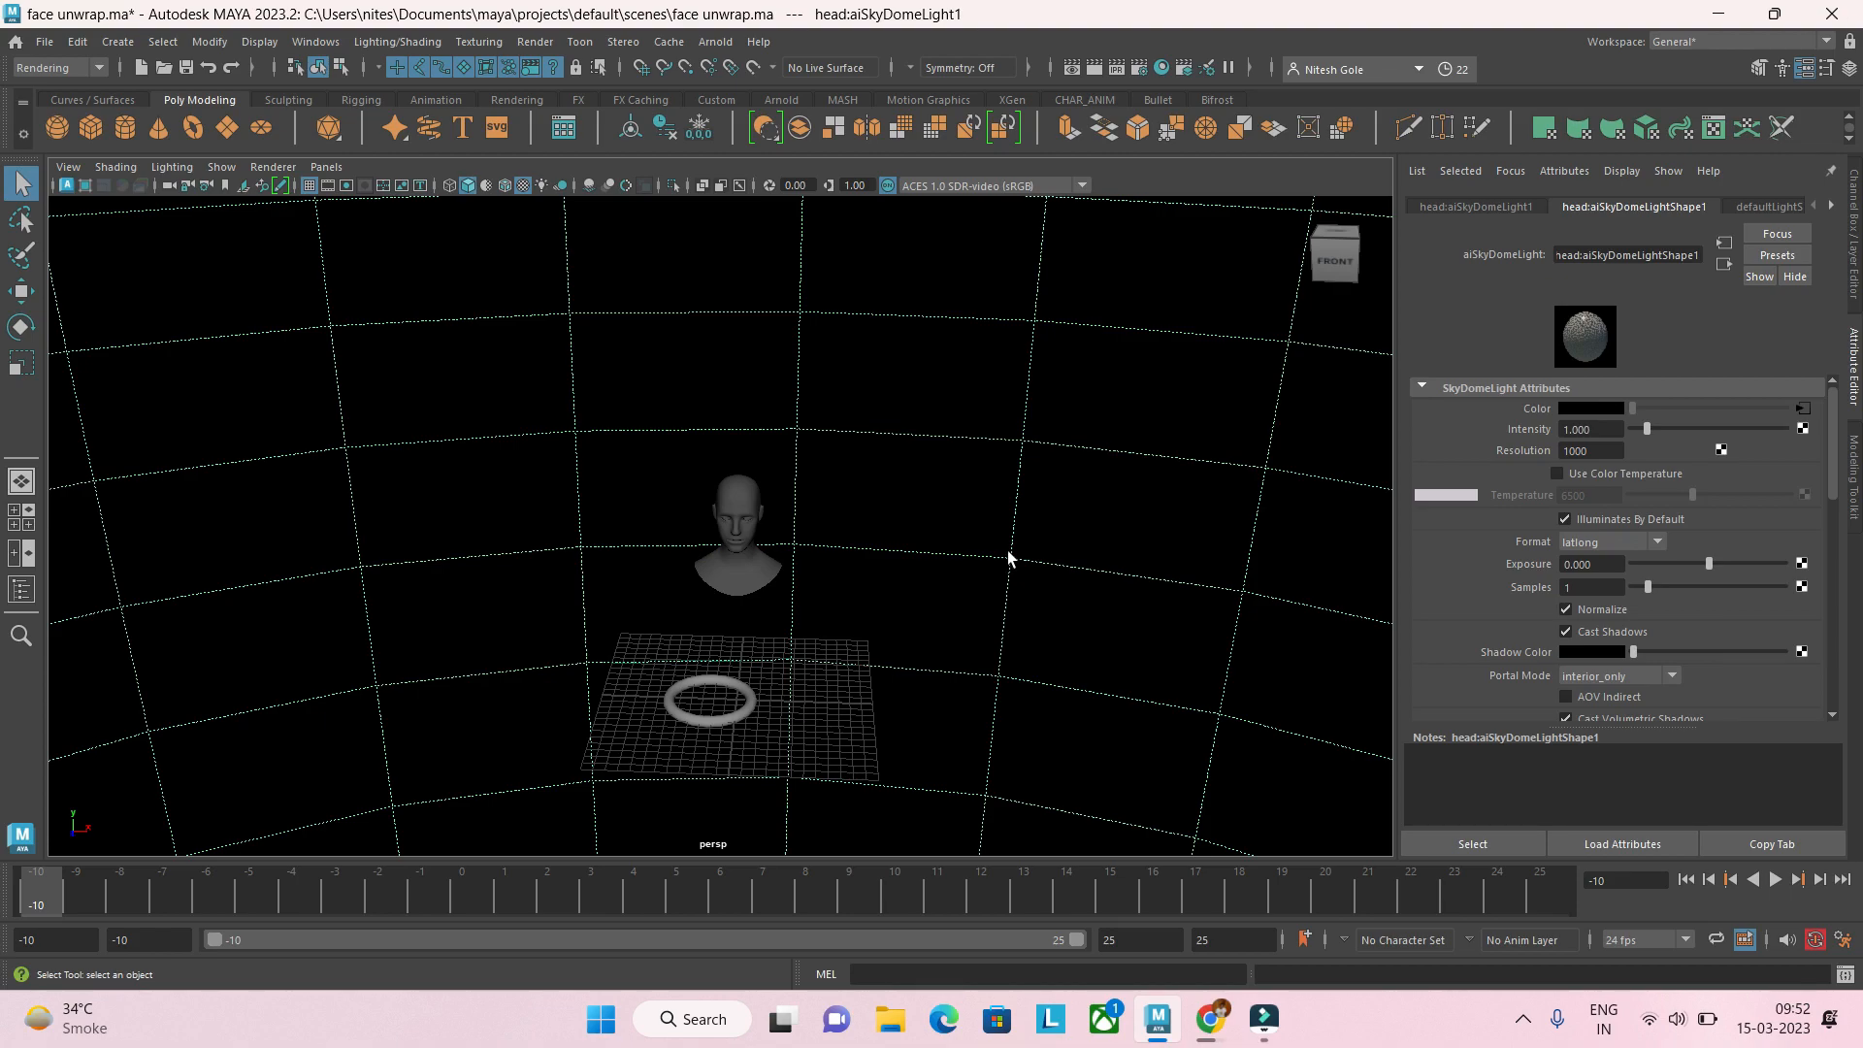
pyautogui.press('Delete')
pyautogui.click(670, 691)
pyautogui.press('Delete')
pyautogui.scroll(2, 811, 590)
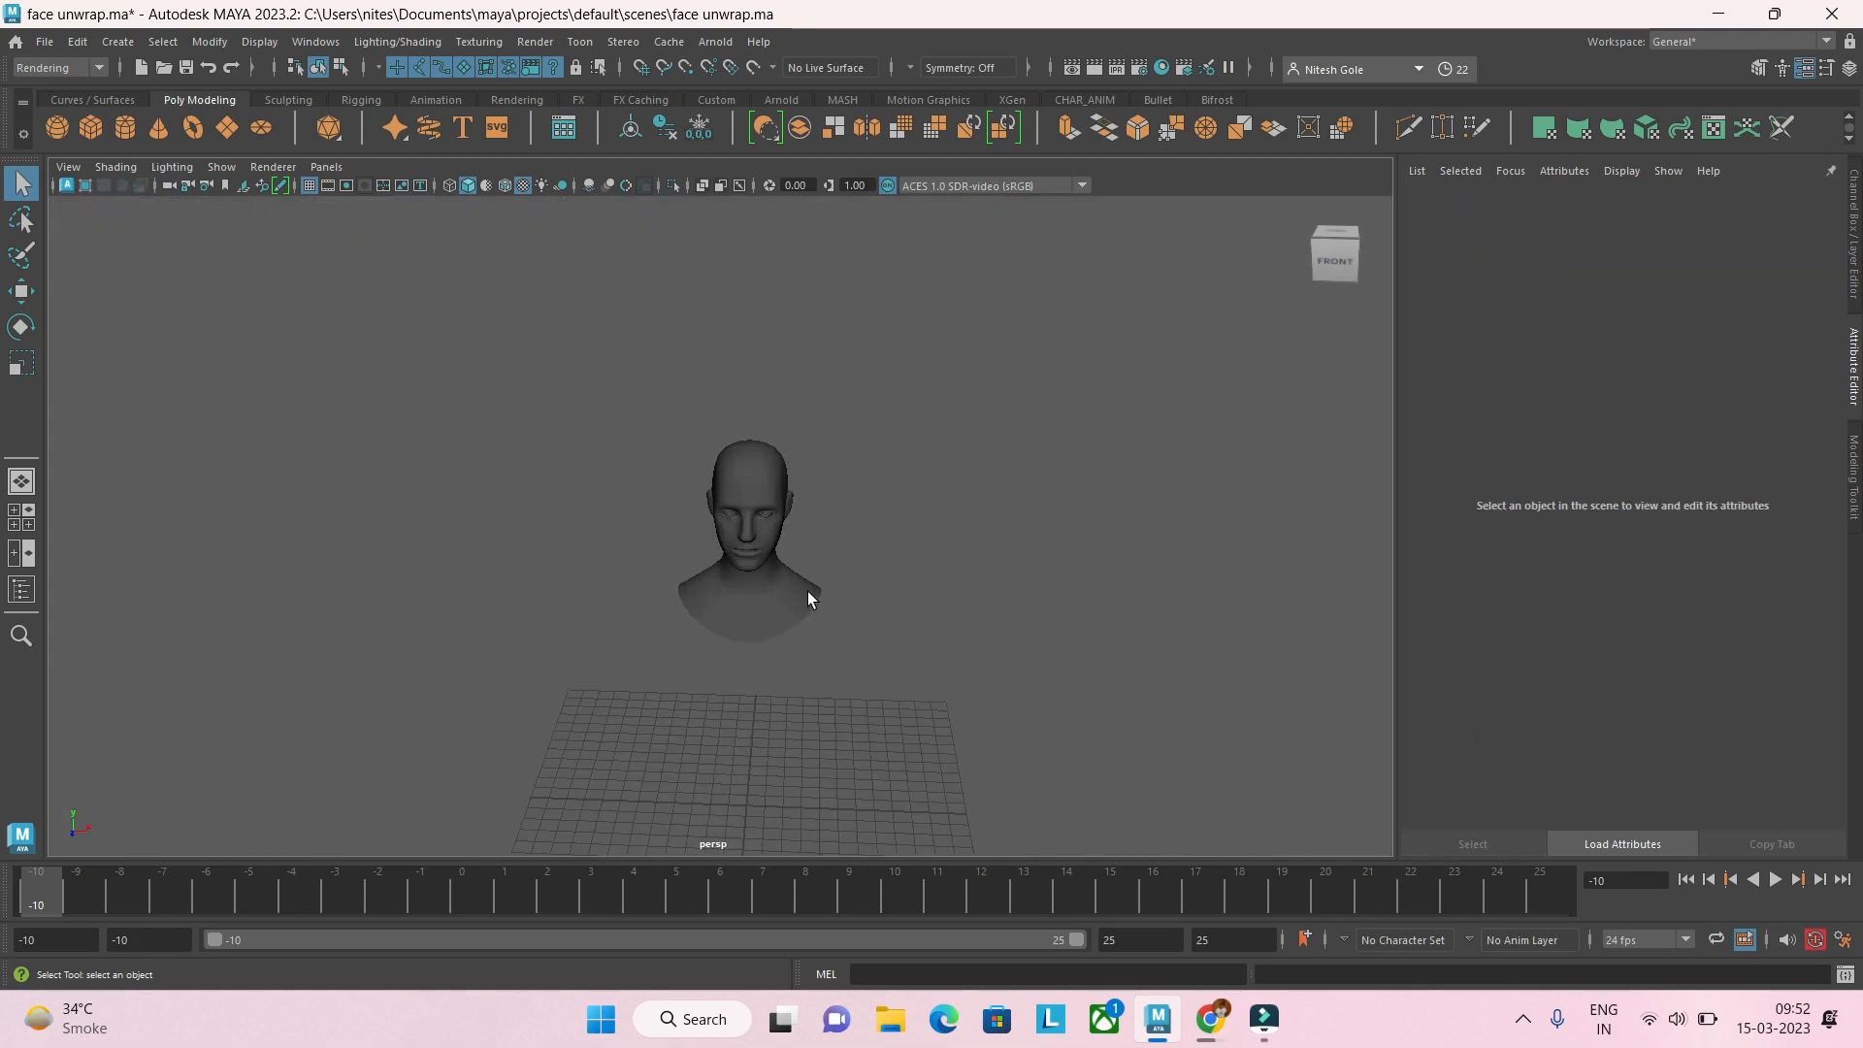
pyautogui.scroll(4, 811, 590)
pyautogui.keyDown('alt'); pyautogui.moveTo(795, 505); pyautogui.dragTo(812, 380); pyautogui.keyUp('alt')
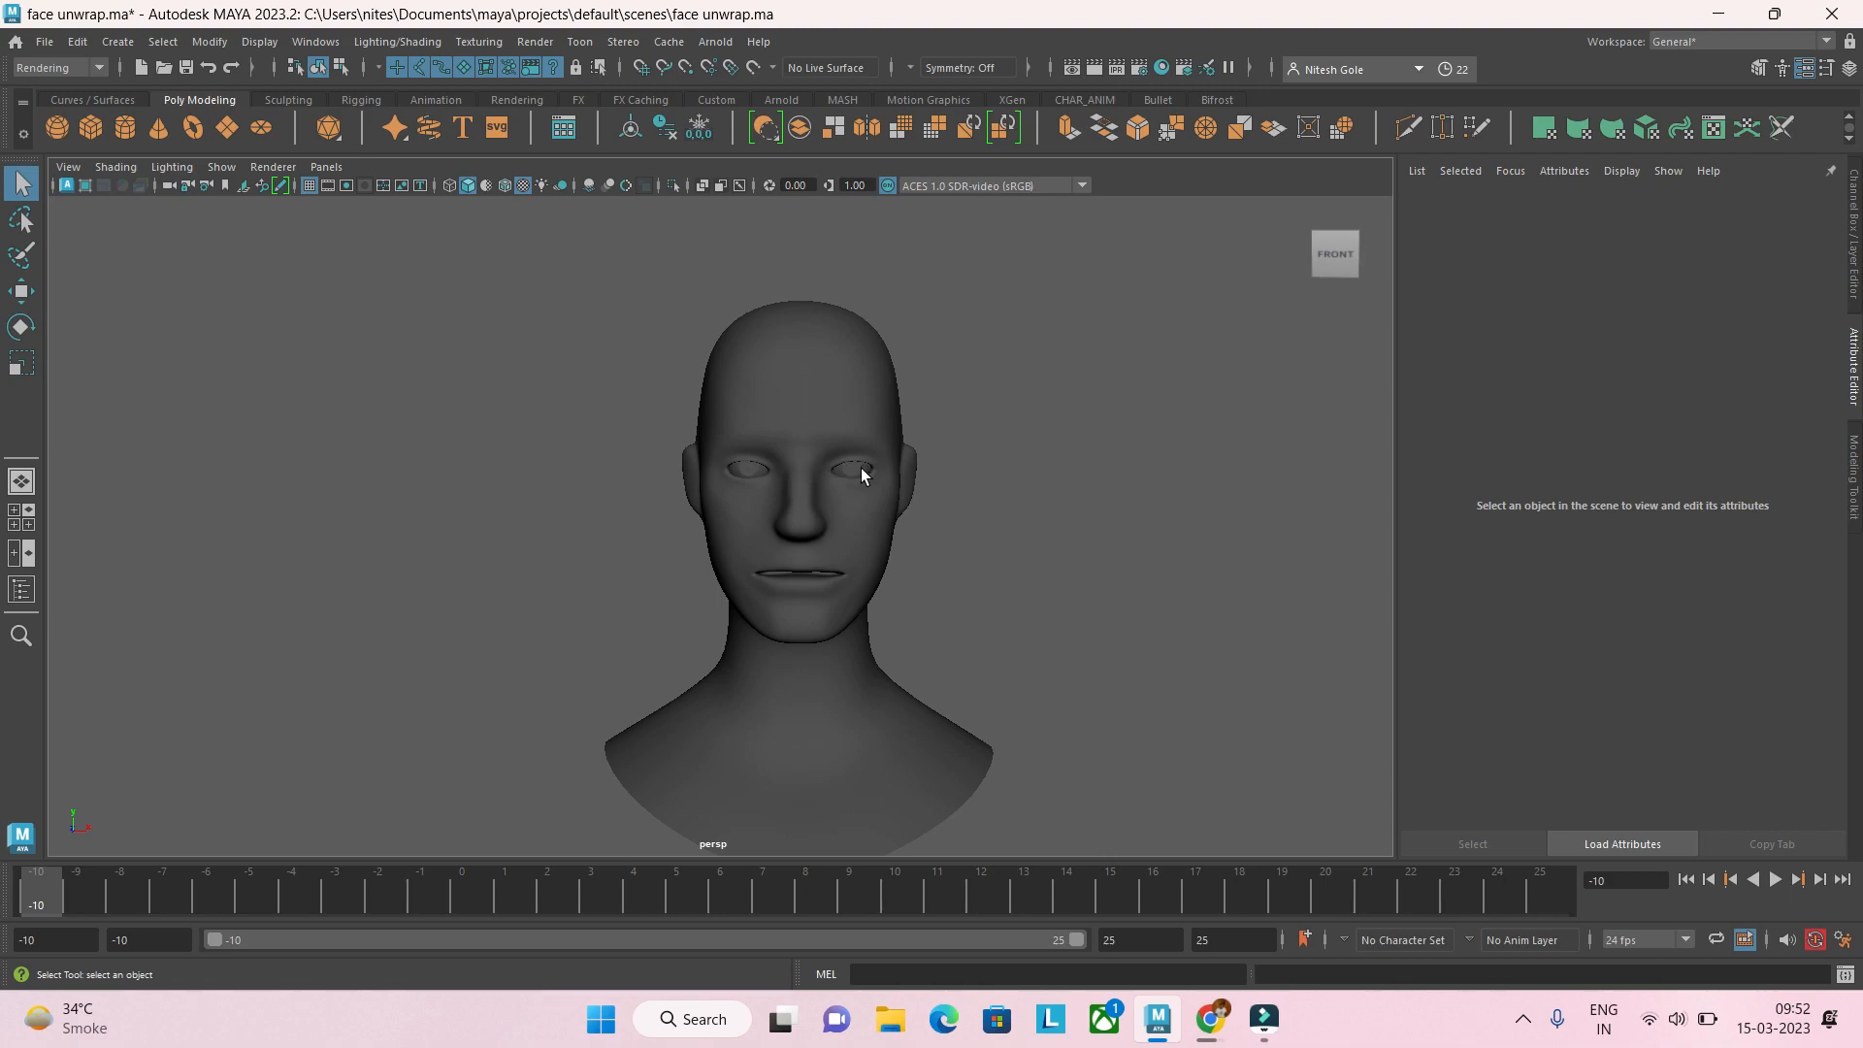
pyautogui.keyDown('alt'); pyautogui.moveTo(860, 474); pyautogui.dragTo(795, 559, button='middle'); pyautogui.keyUp('alt')
pyautogui.moveTo(845, 566)
pyautogui.keyDown('alt'); pyautogui.mouseDown()
pyautogui.moveTo(790, 566)
pyautogui.moveTo(841, 580)
pyautogui.mouseUp(); pyautogui.keyUp('alt')
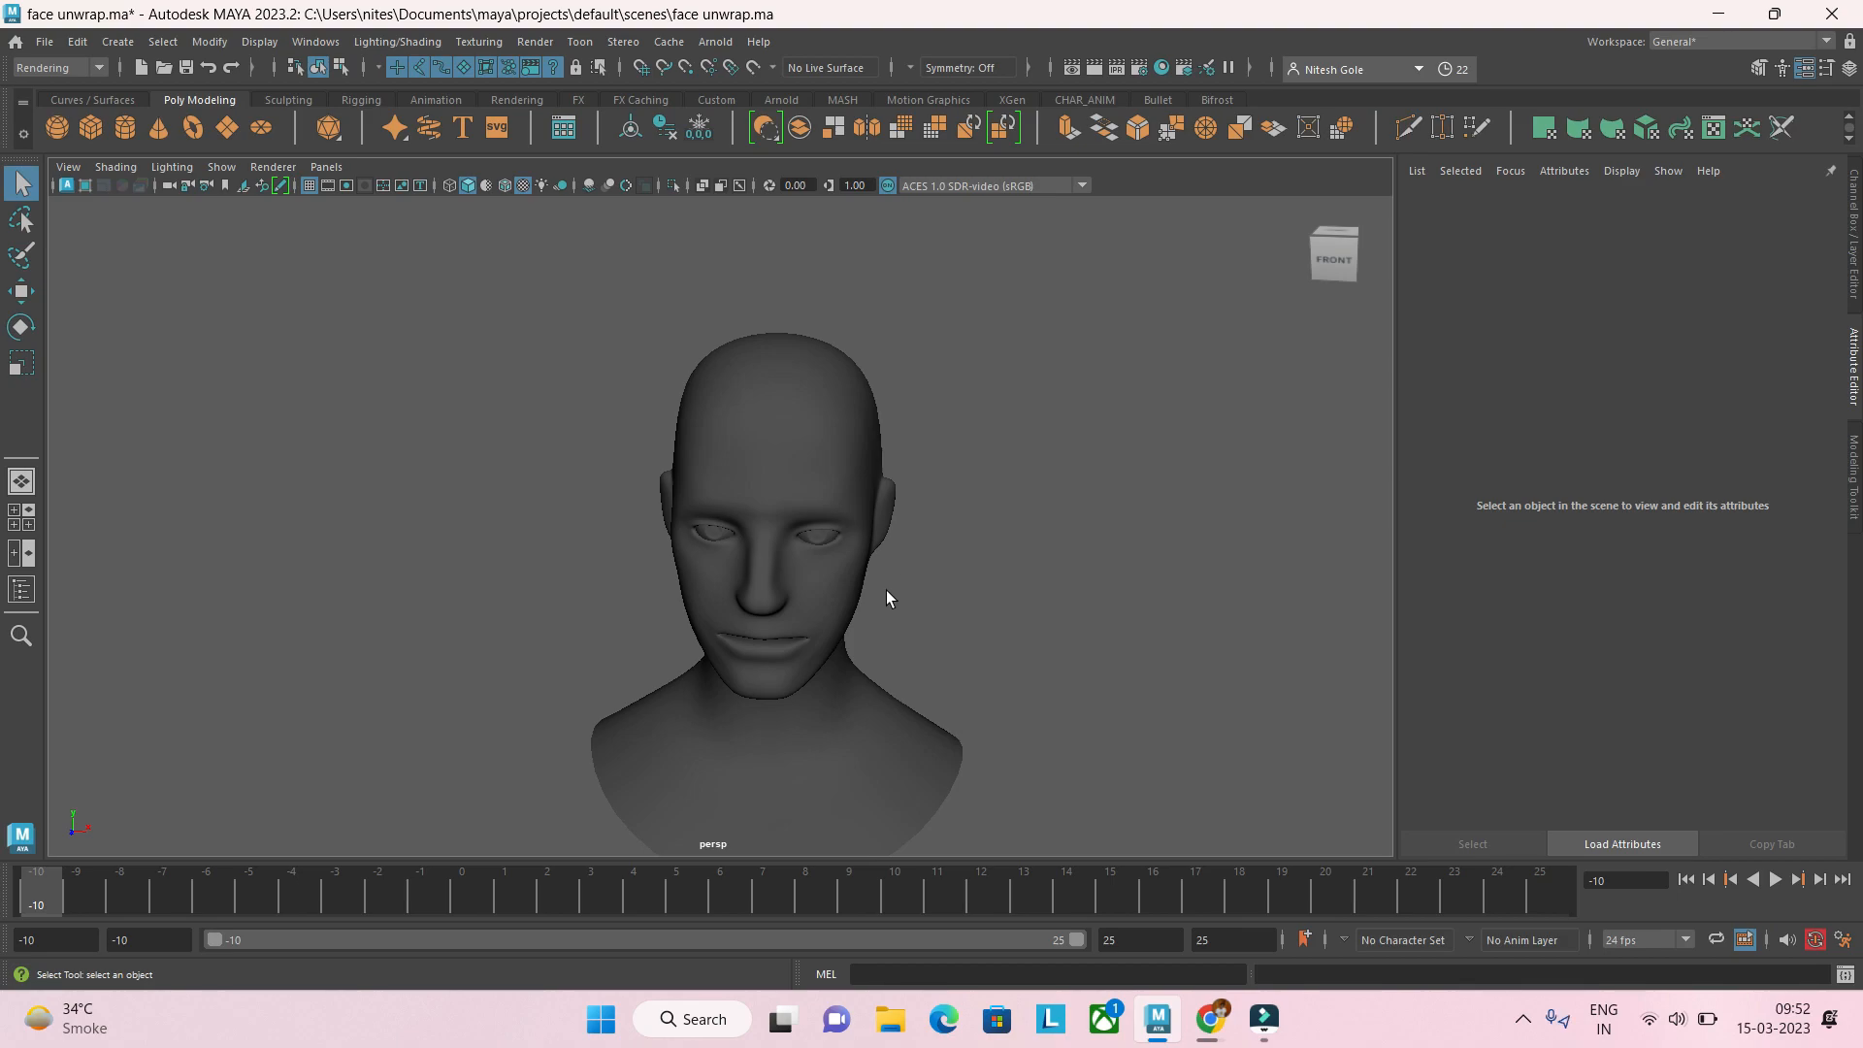
pyautogui.keyDown('alt'); pyautogui.moveTo(871, 622); pyautogui.dragTo(893, 636); pyautogui.keyUp('alt')
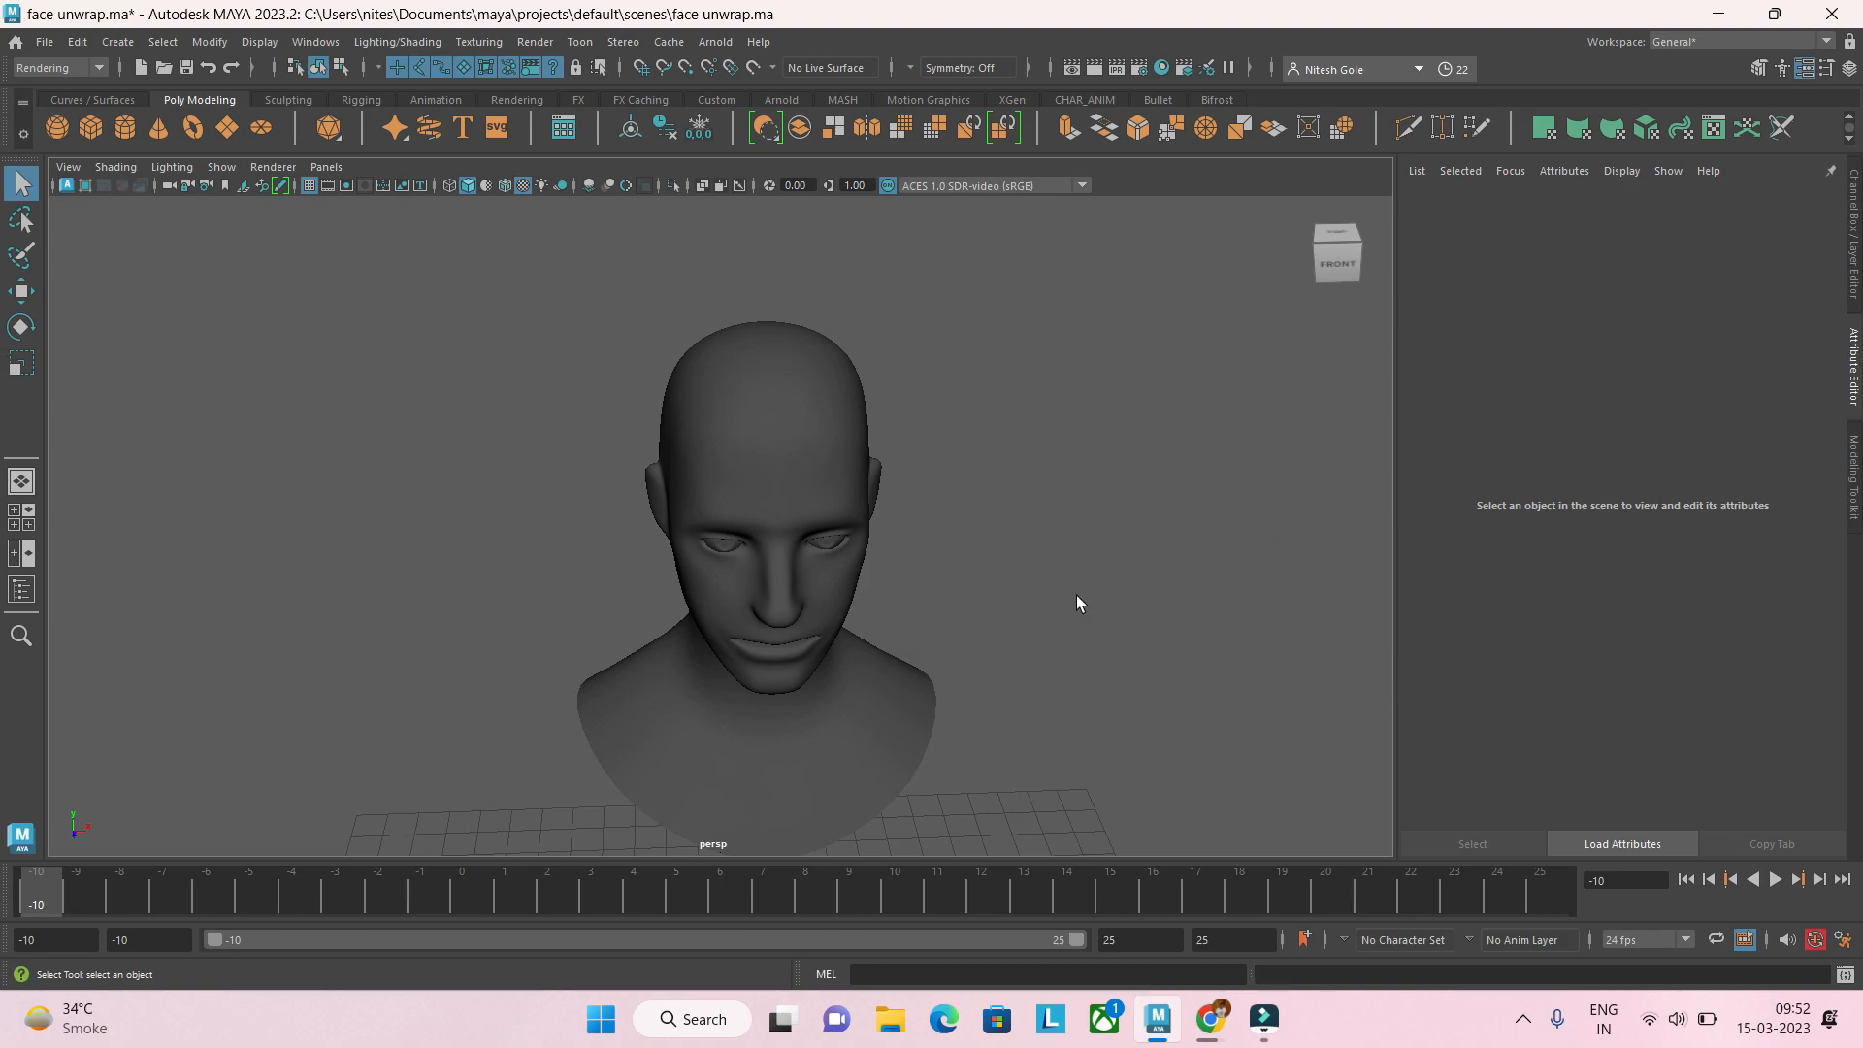
# Step: Create a polygon cylinder in the side view with a radius of about 3.5 and a height of about 2.9
pyautogui.scroll(-5, 1076, 599)
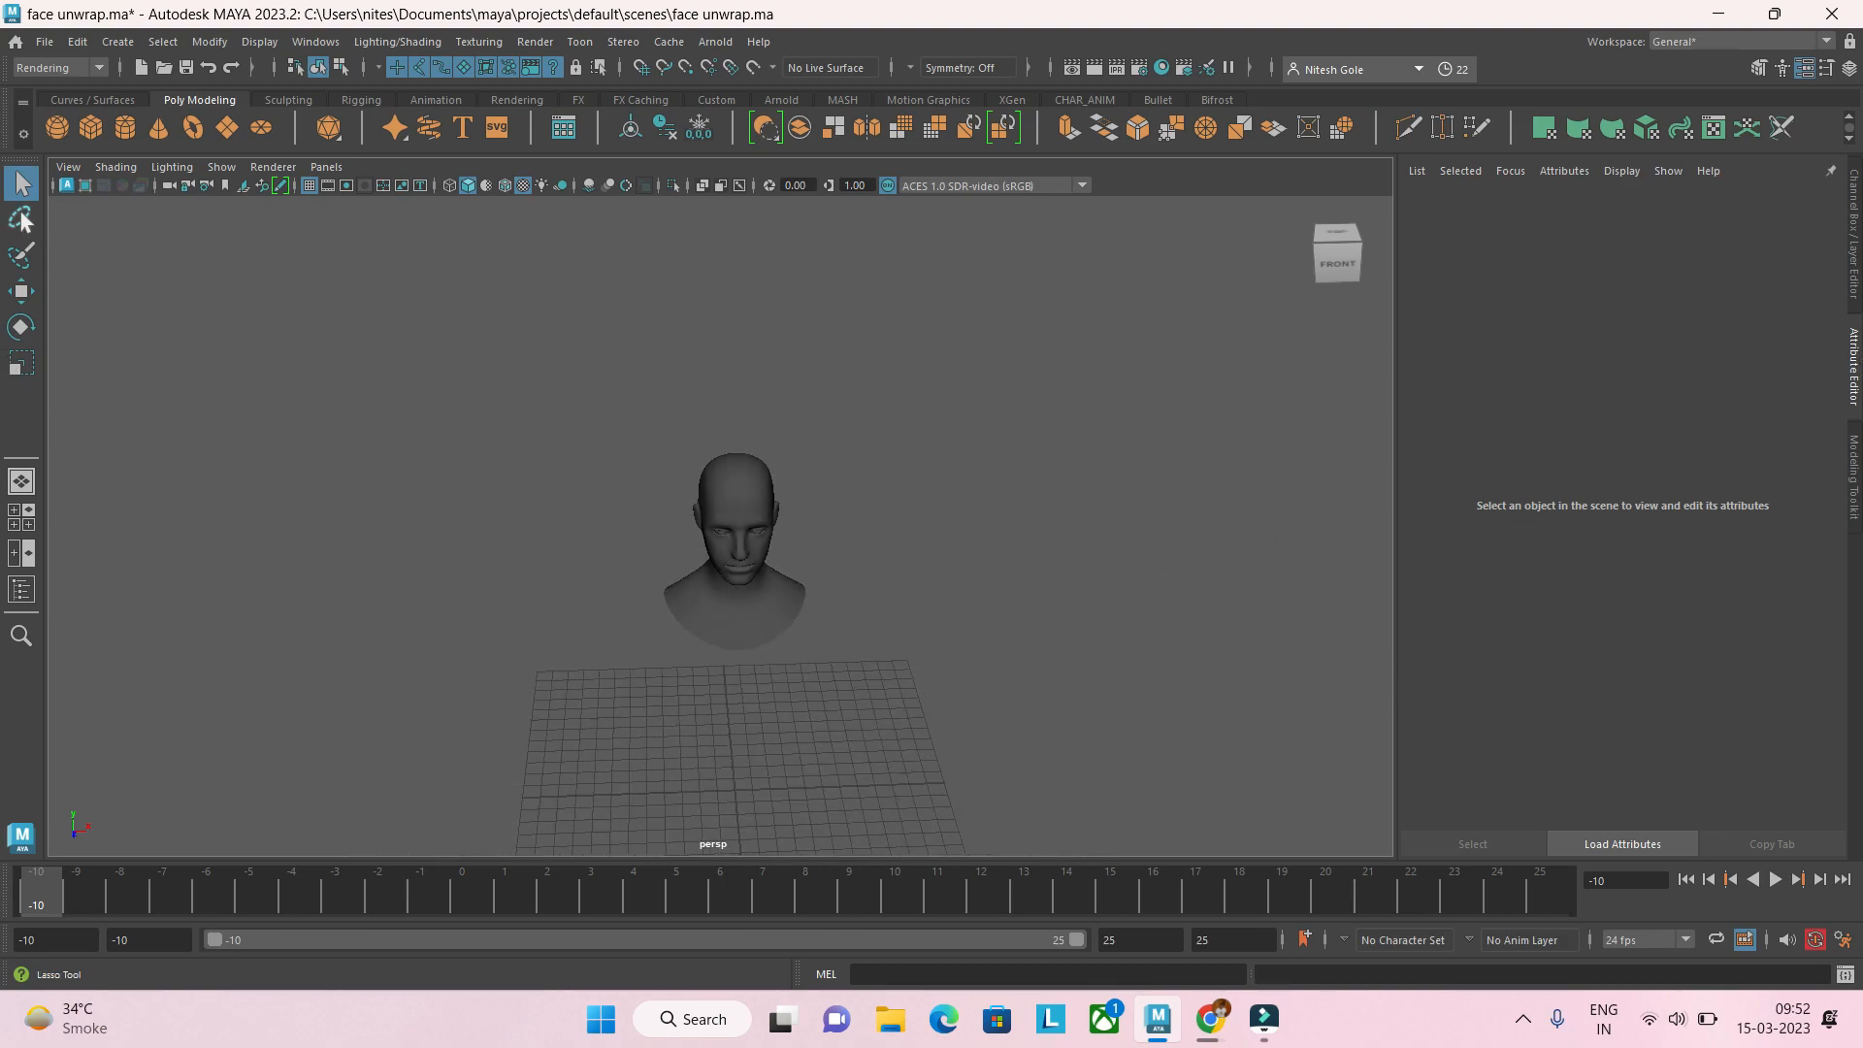
pyautogui.click(125, 127)
pyautogui.press('space')
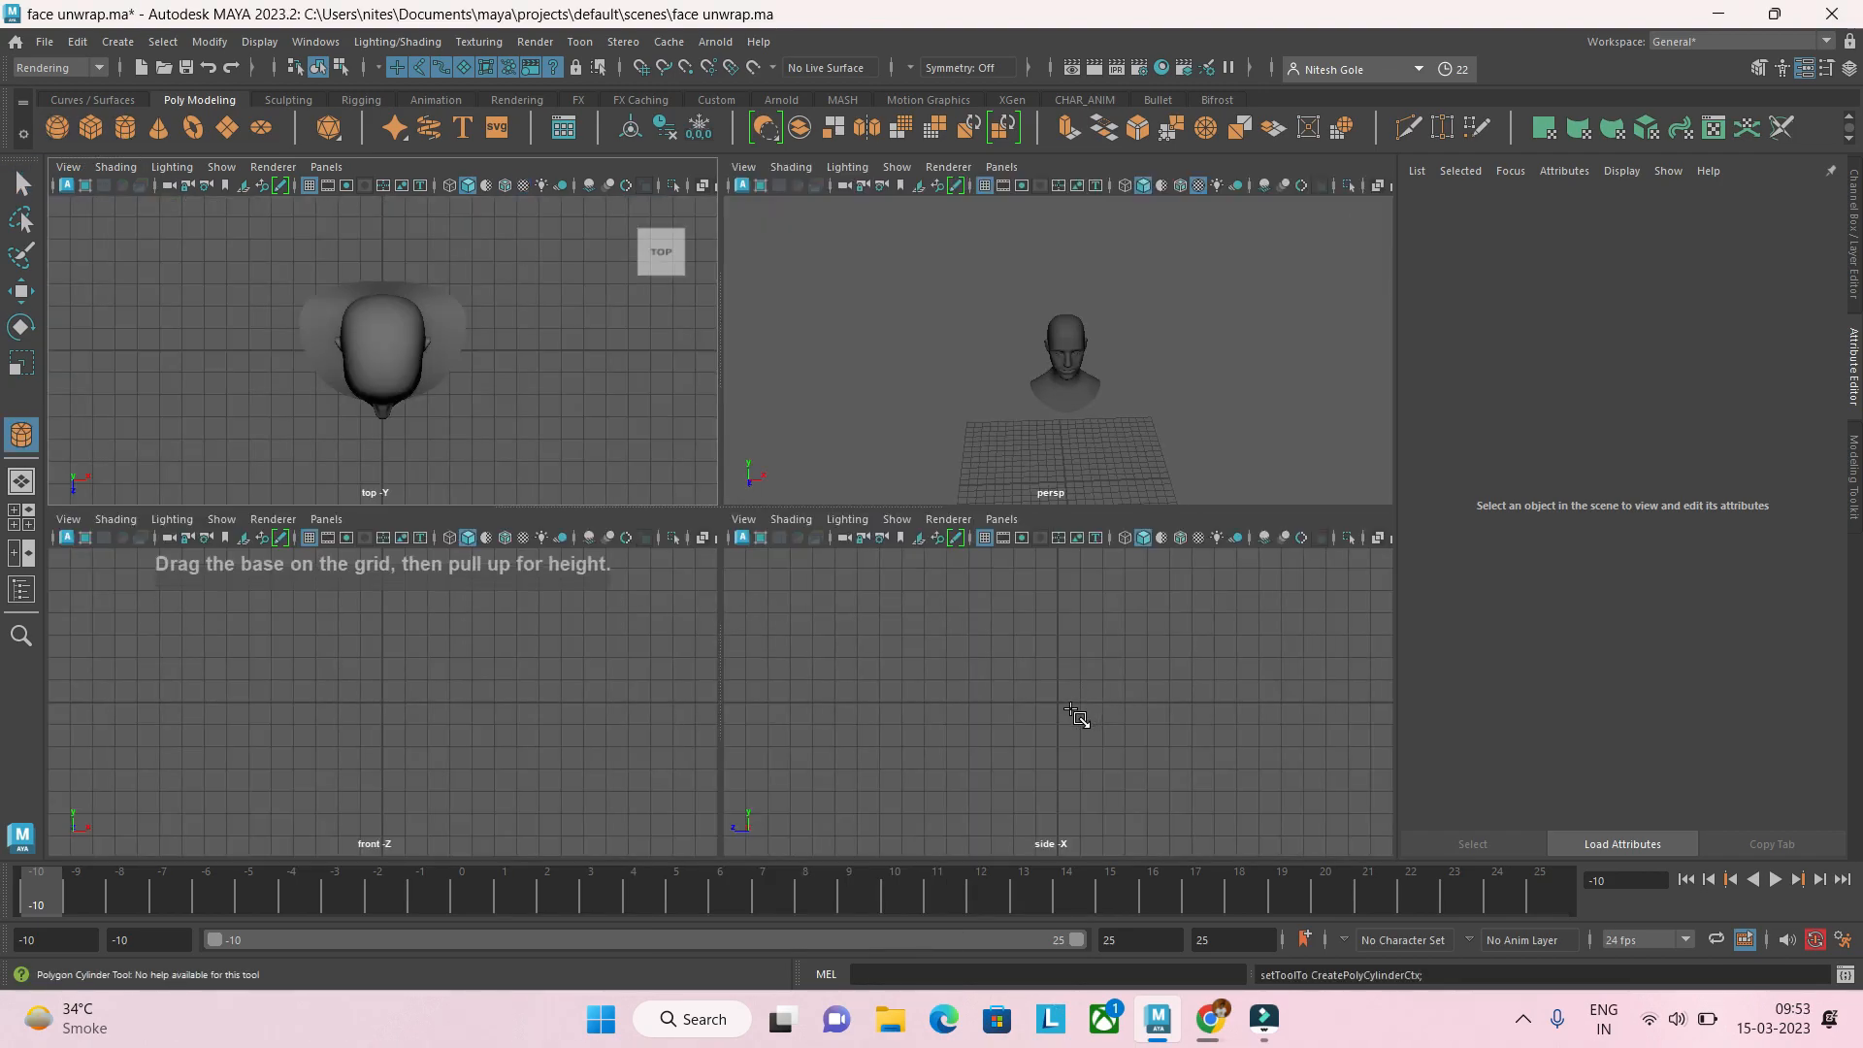
pyautogui.press('space')
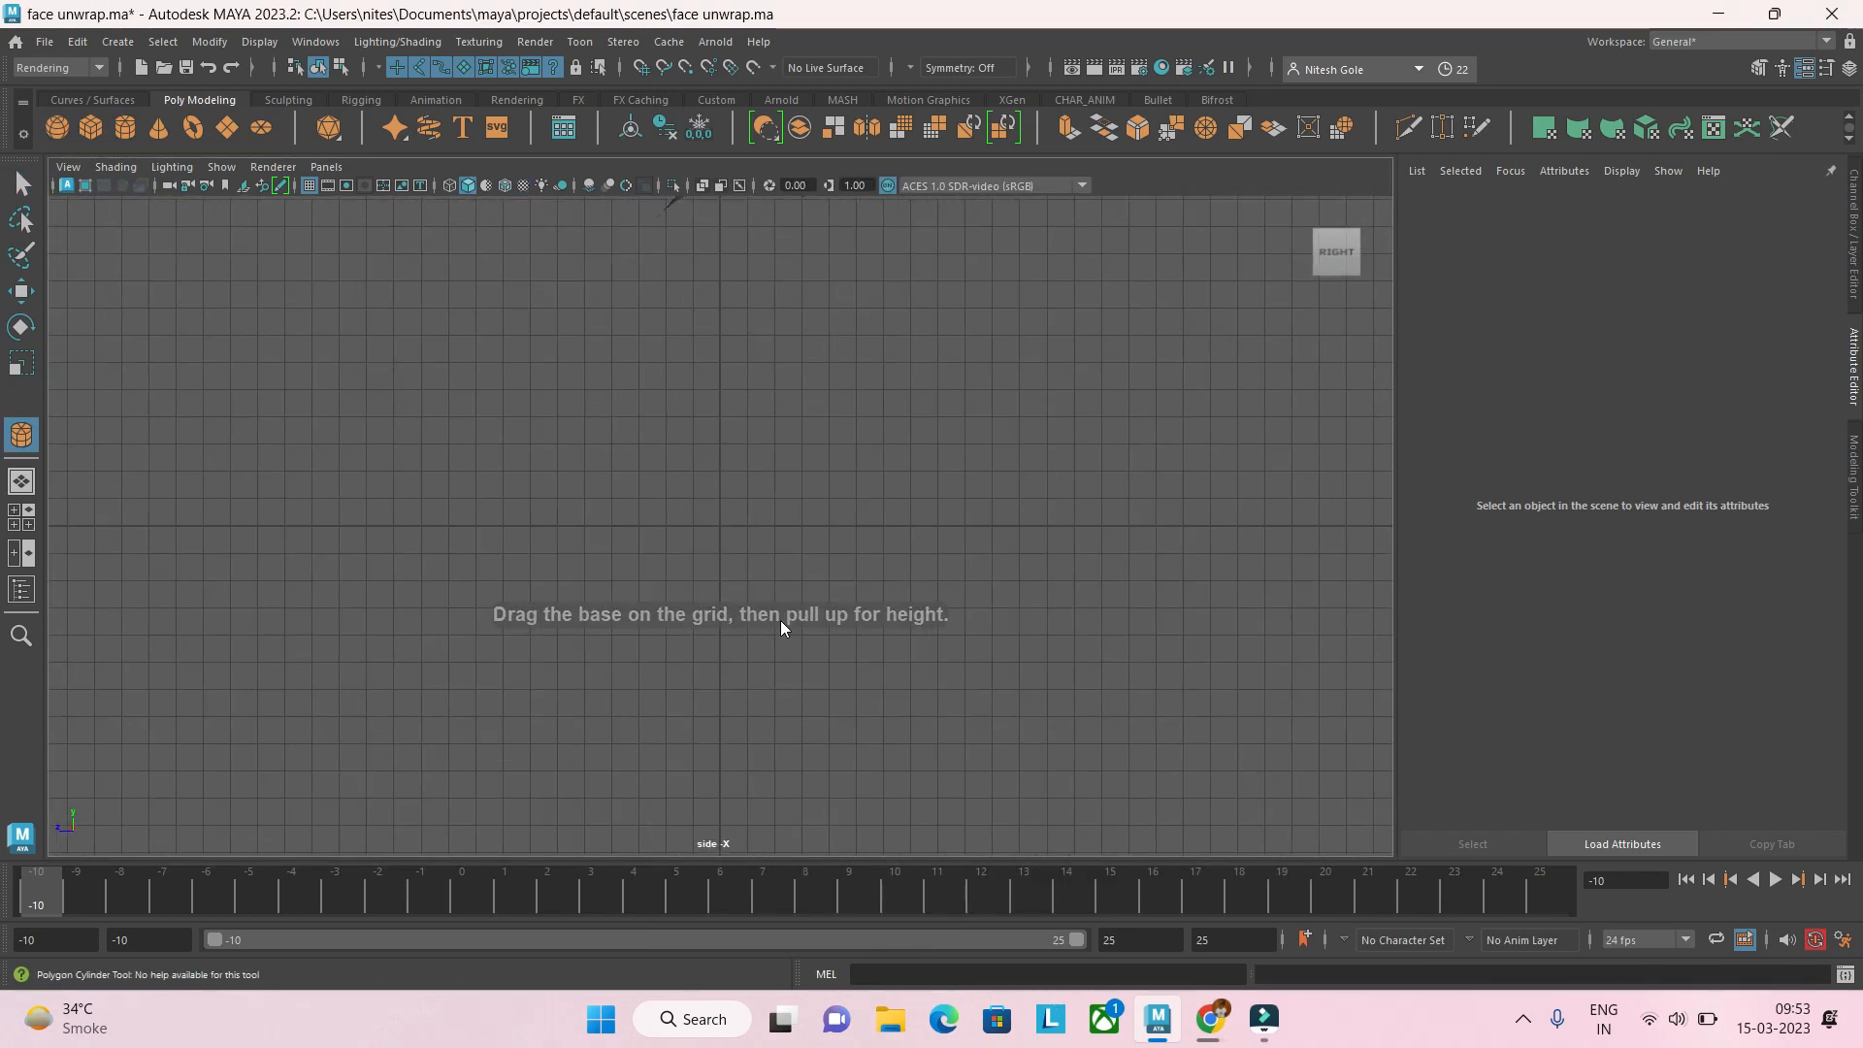
pyautogui.moveTo(680, 392); pyautogui.dragTo(712, 418)
pyautogui.press('w')
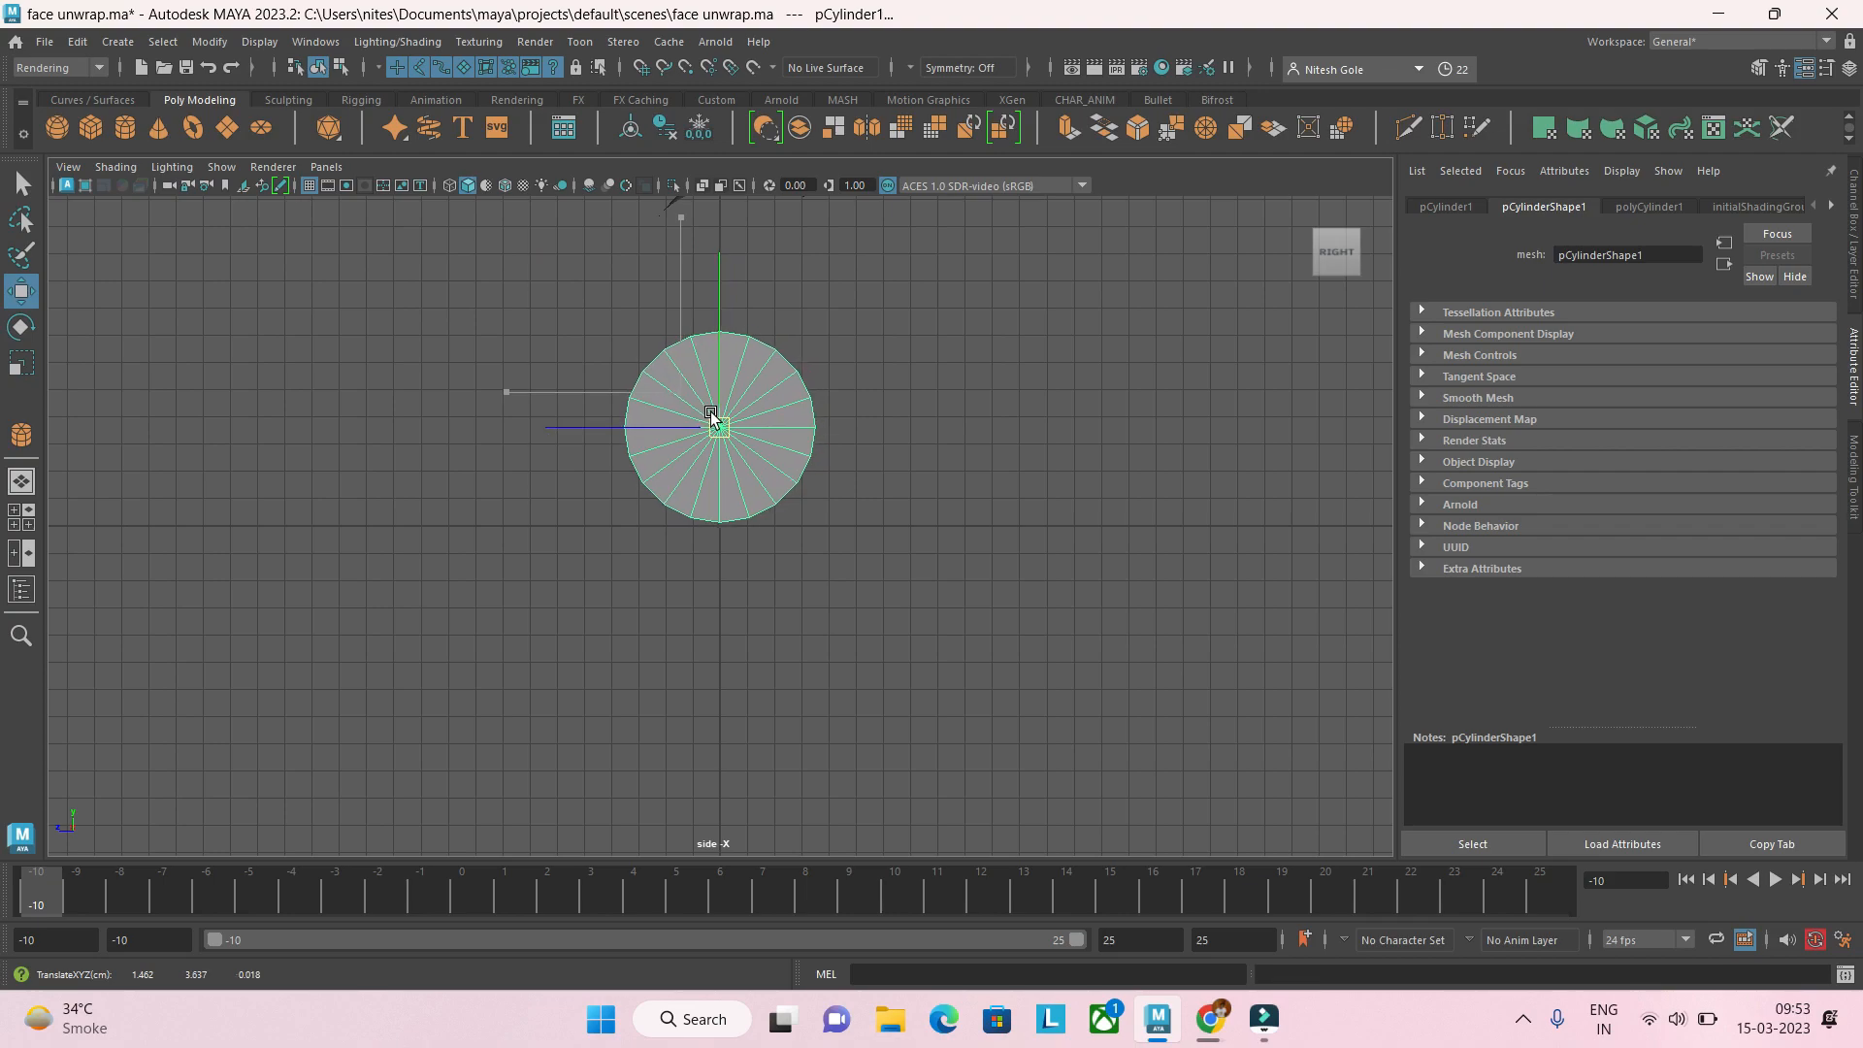
# Step: Show the Channel Box and set the cylinder's Translate Z to 0 and its radius to 3
pyautogui.click(1850, 72)
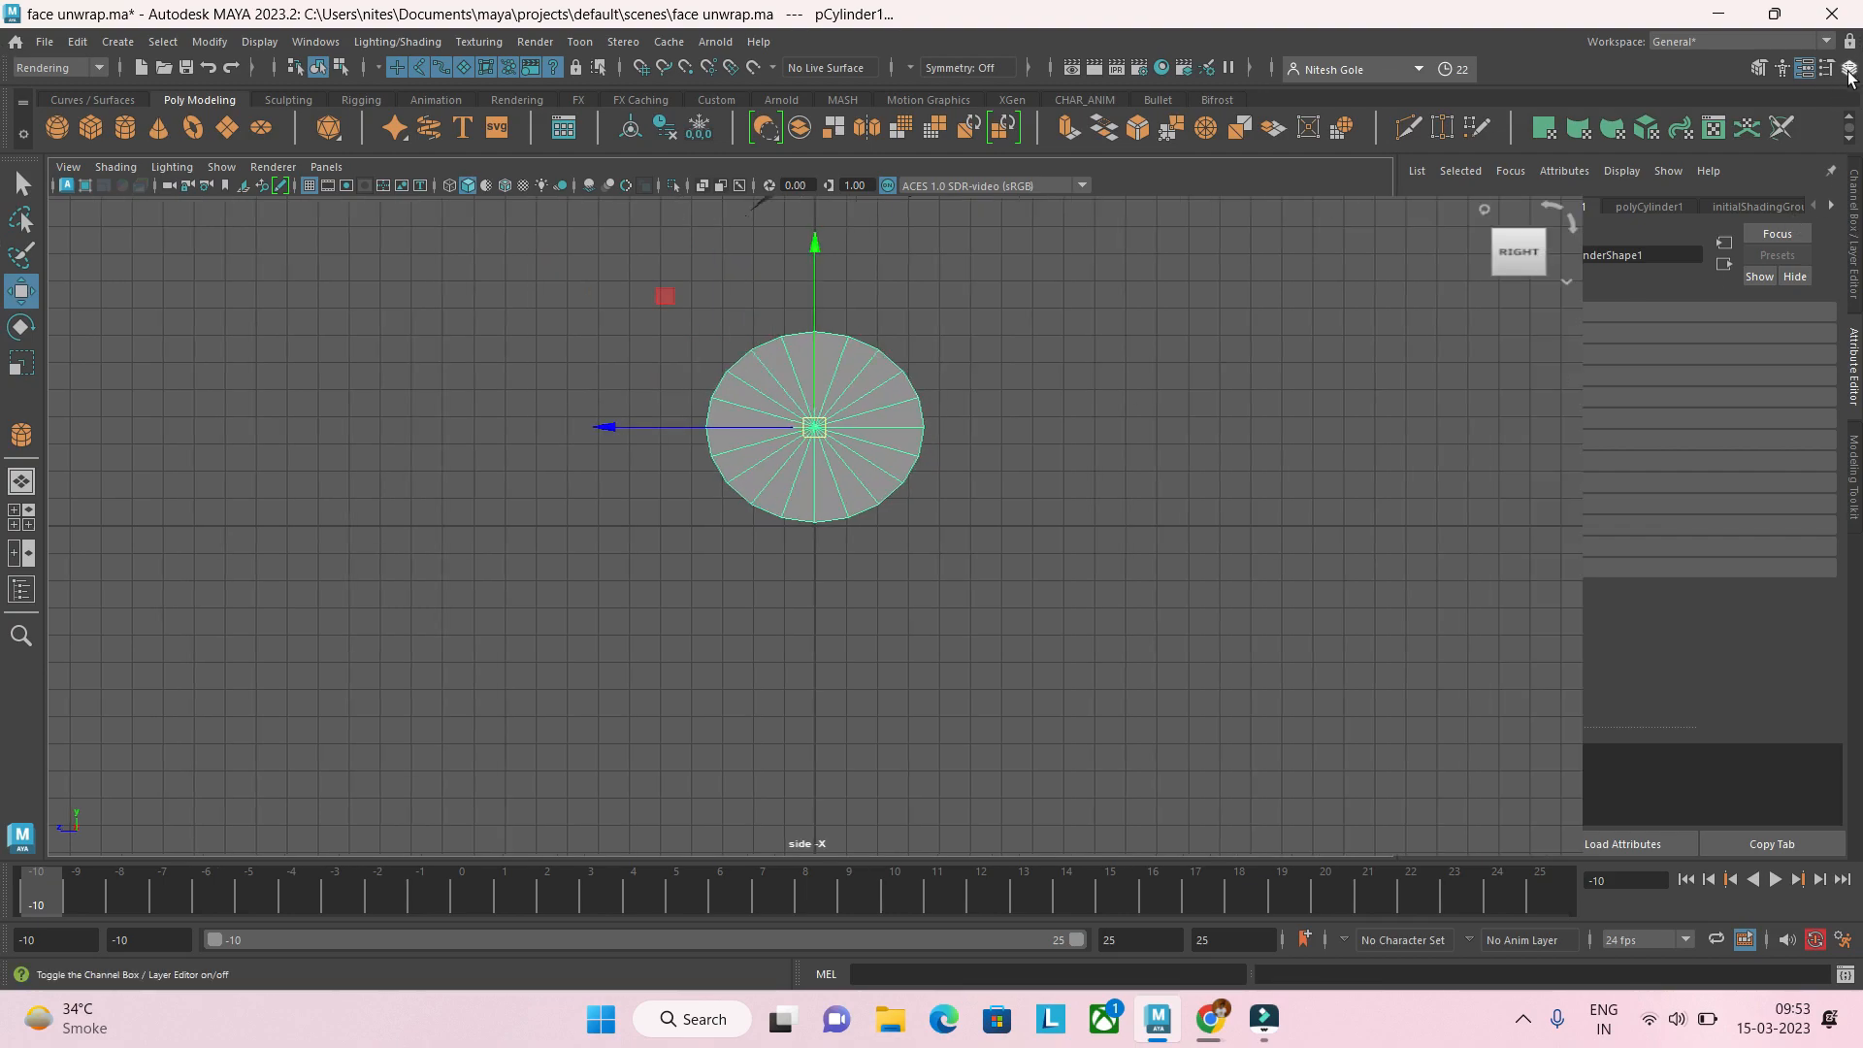
pyautogui.click(1805, 255)
pyautogui.write('0')
pyautogui.press('Return')
pyautogui.click(1817, 224)
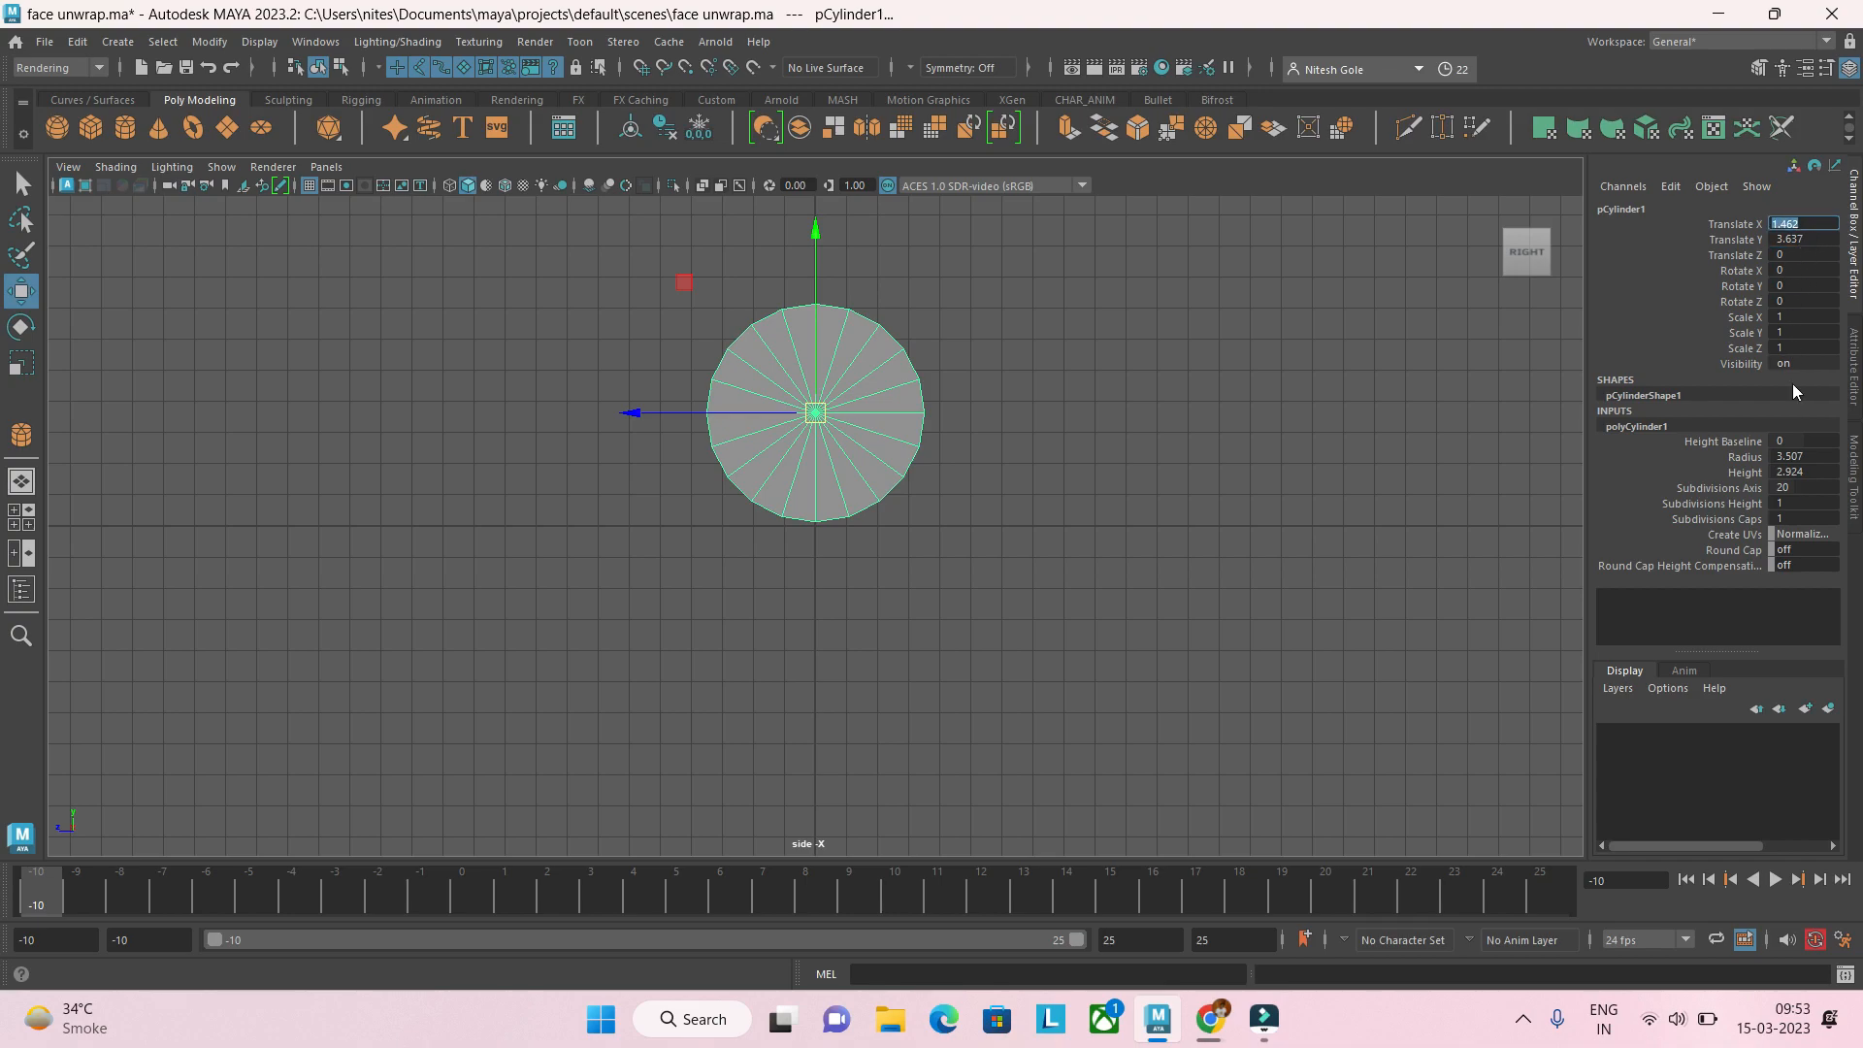
pyautogui.click(1816, 459)
pyautogui.write('3')
pyautogui.press('Return')
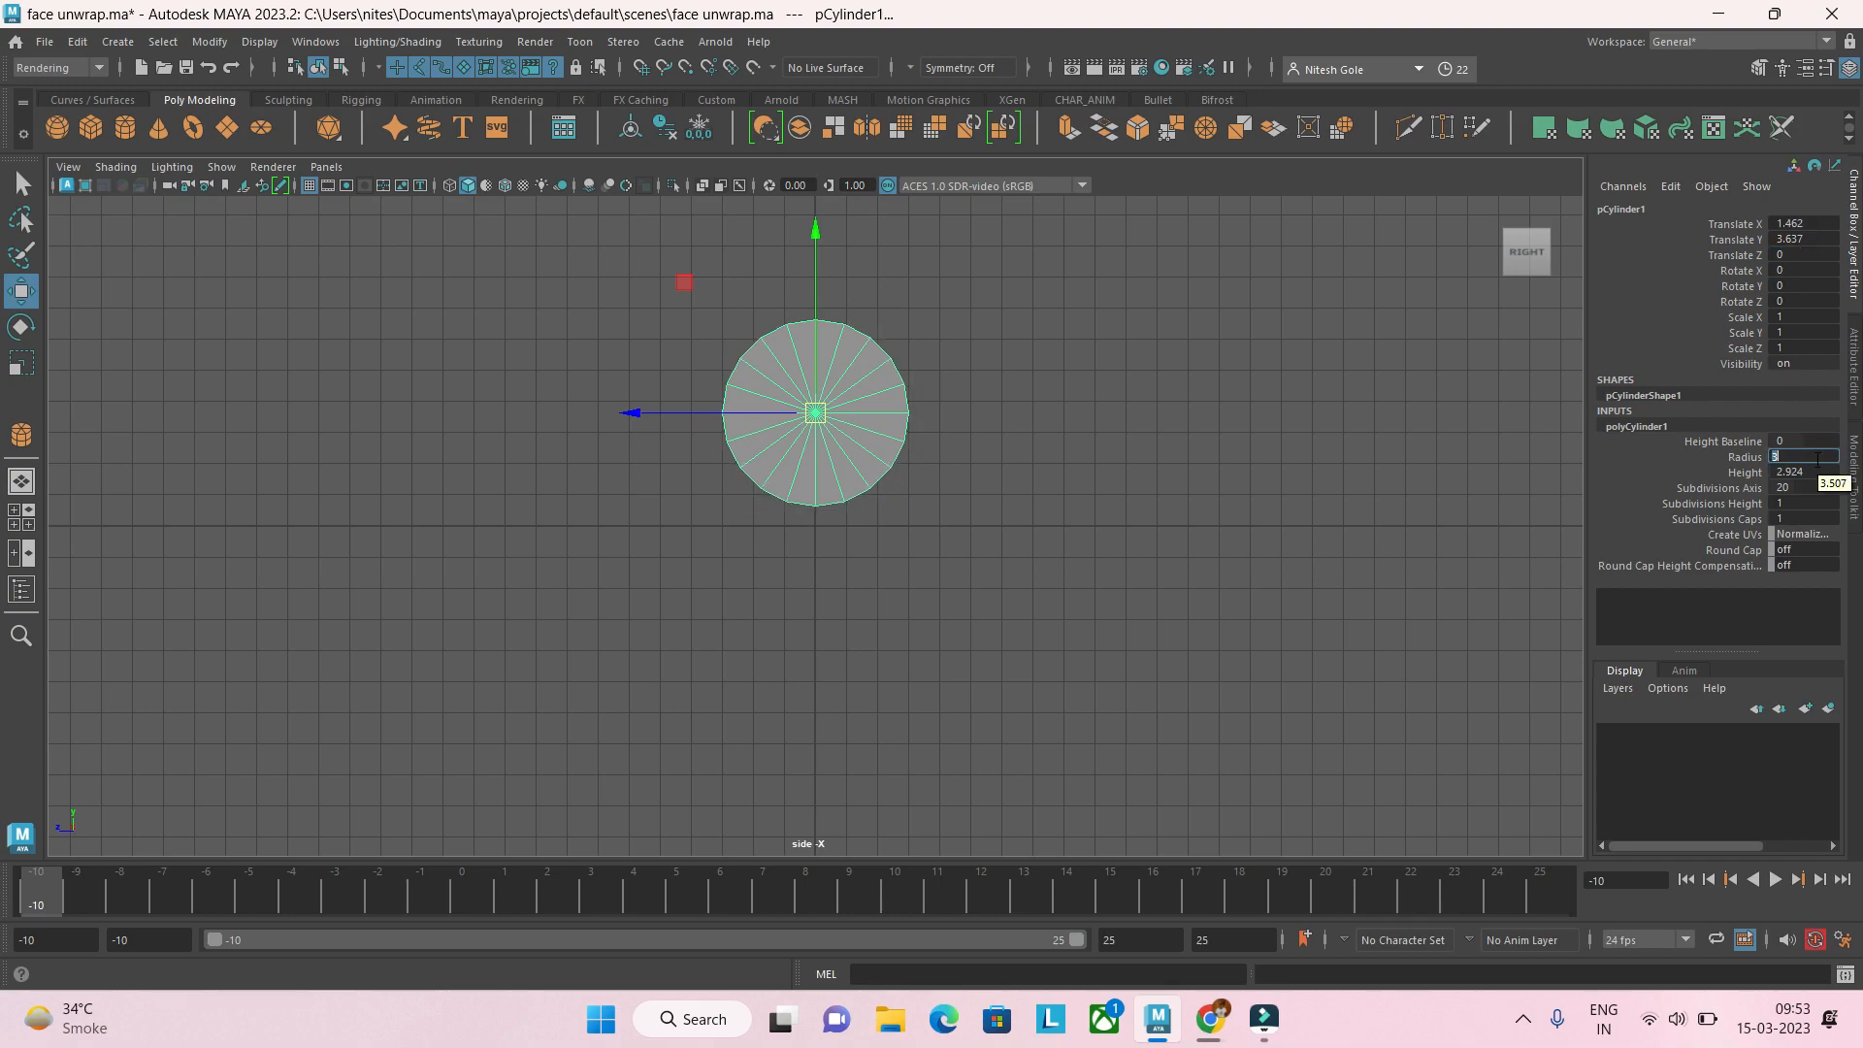
# Step: Set the cylinder's Translate Y to 3 and Translate X to 1.5
pyautogui.click(1813, 241)
pyautogui.write('2')
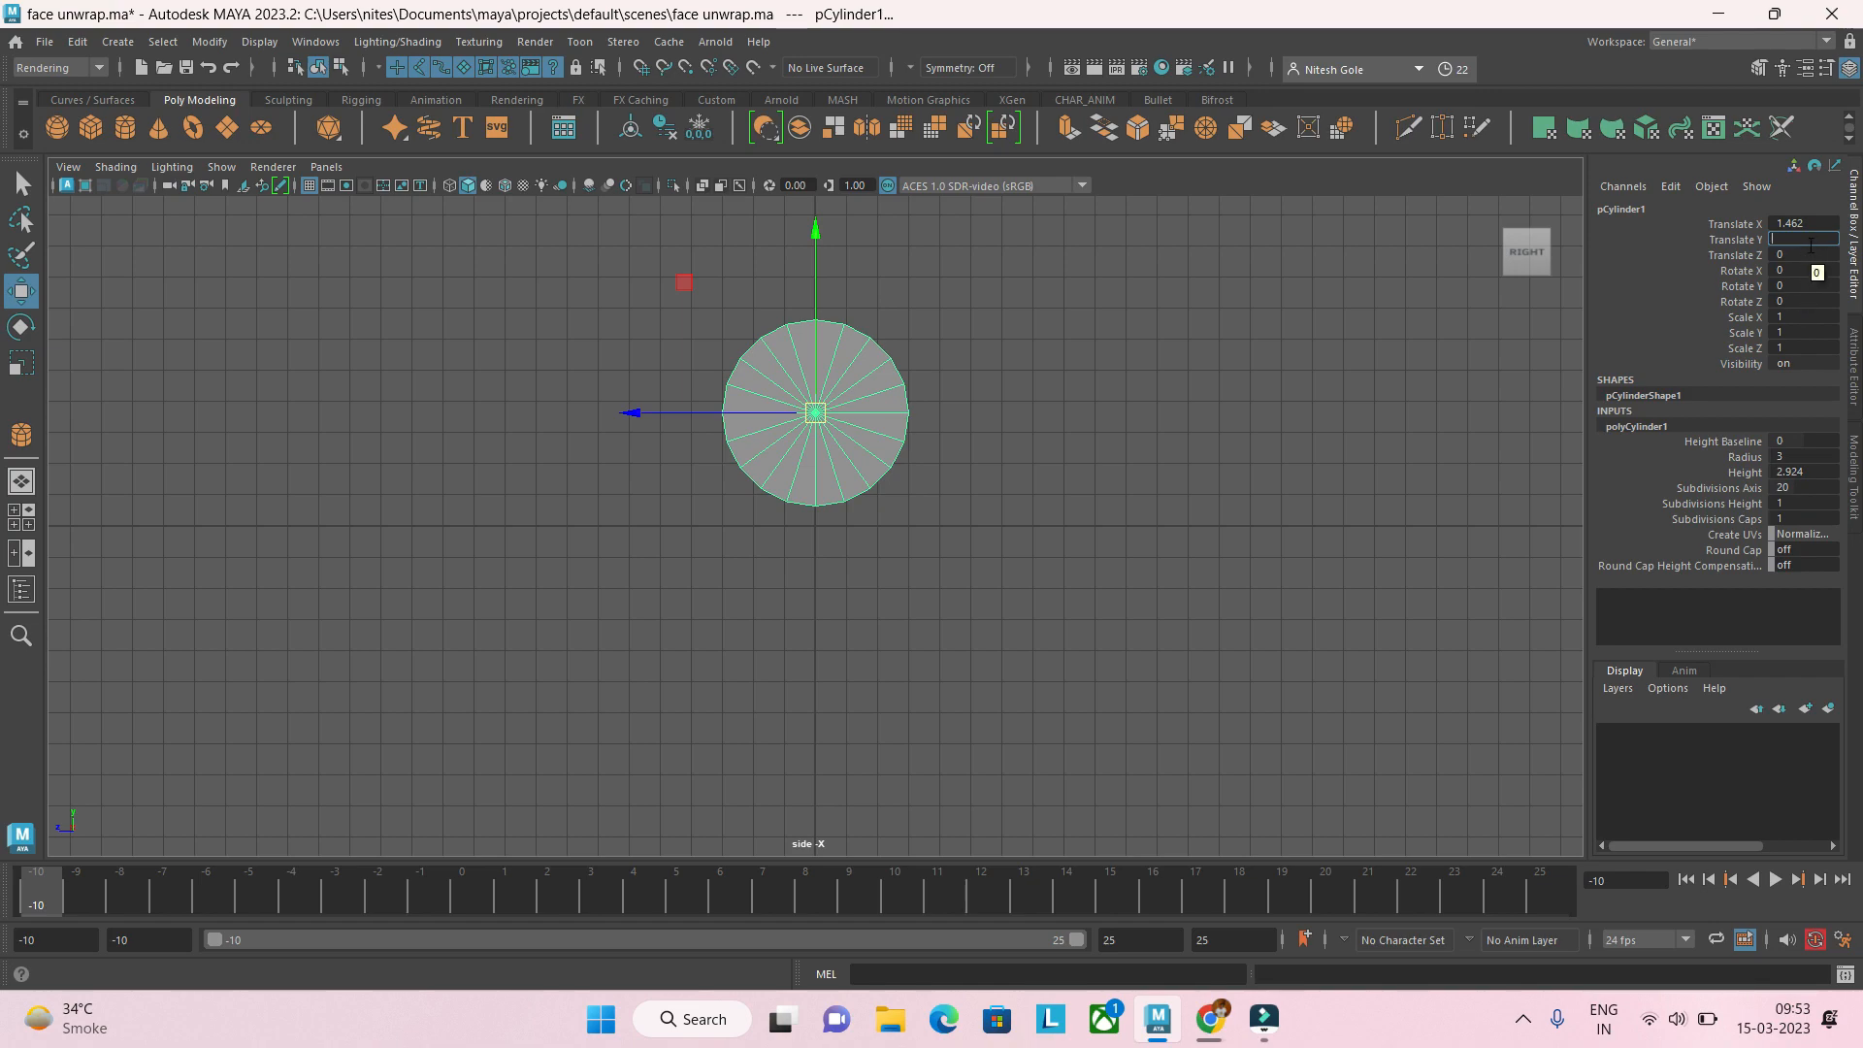
pyautogui.write('3')
pyautogui.press('Return')
pyautogui.click(1819, 223)
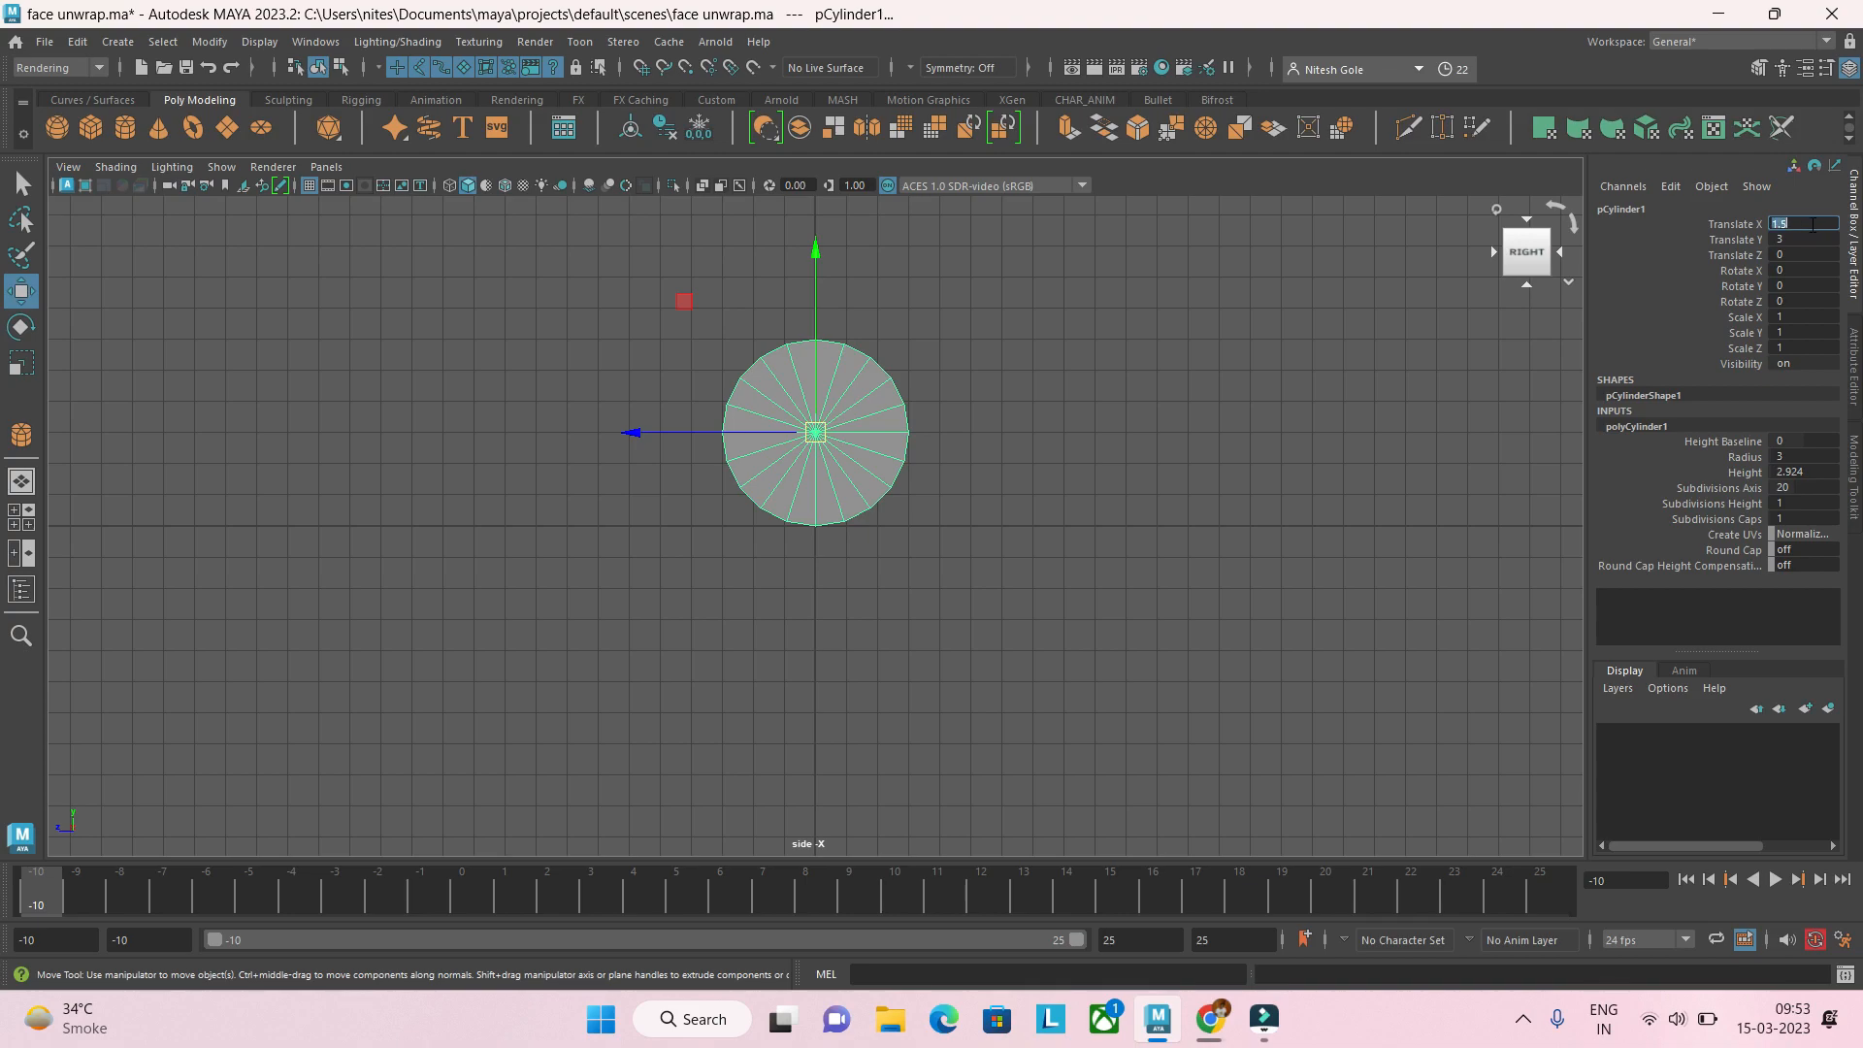
pyautogui.write('1.5')
pyautogui.click(923, 491)
# Step: Turn on wireframe-on-shaded display in the side view and select the cylinder again
pyautogui.click(853, 429)
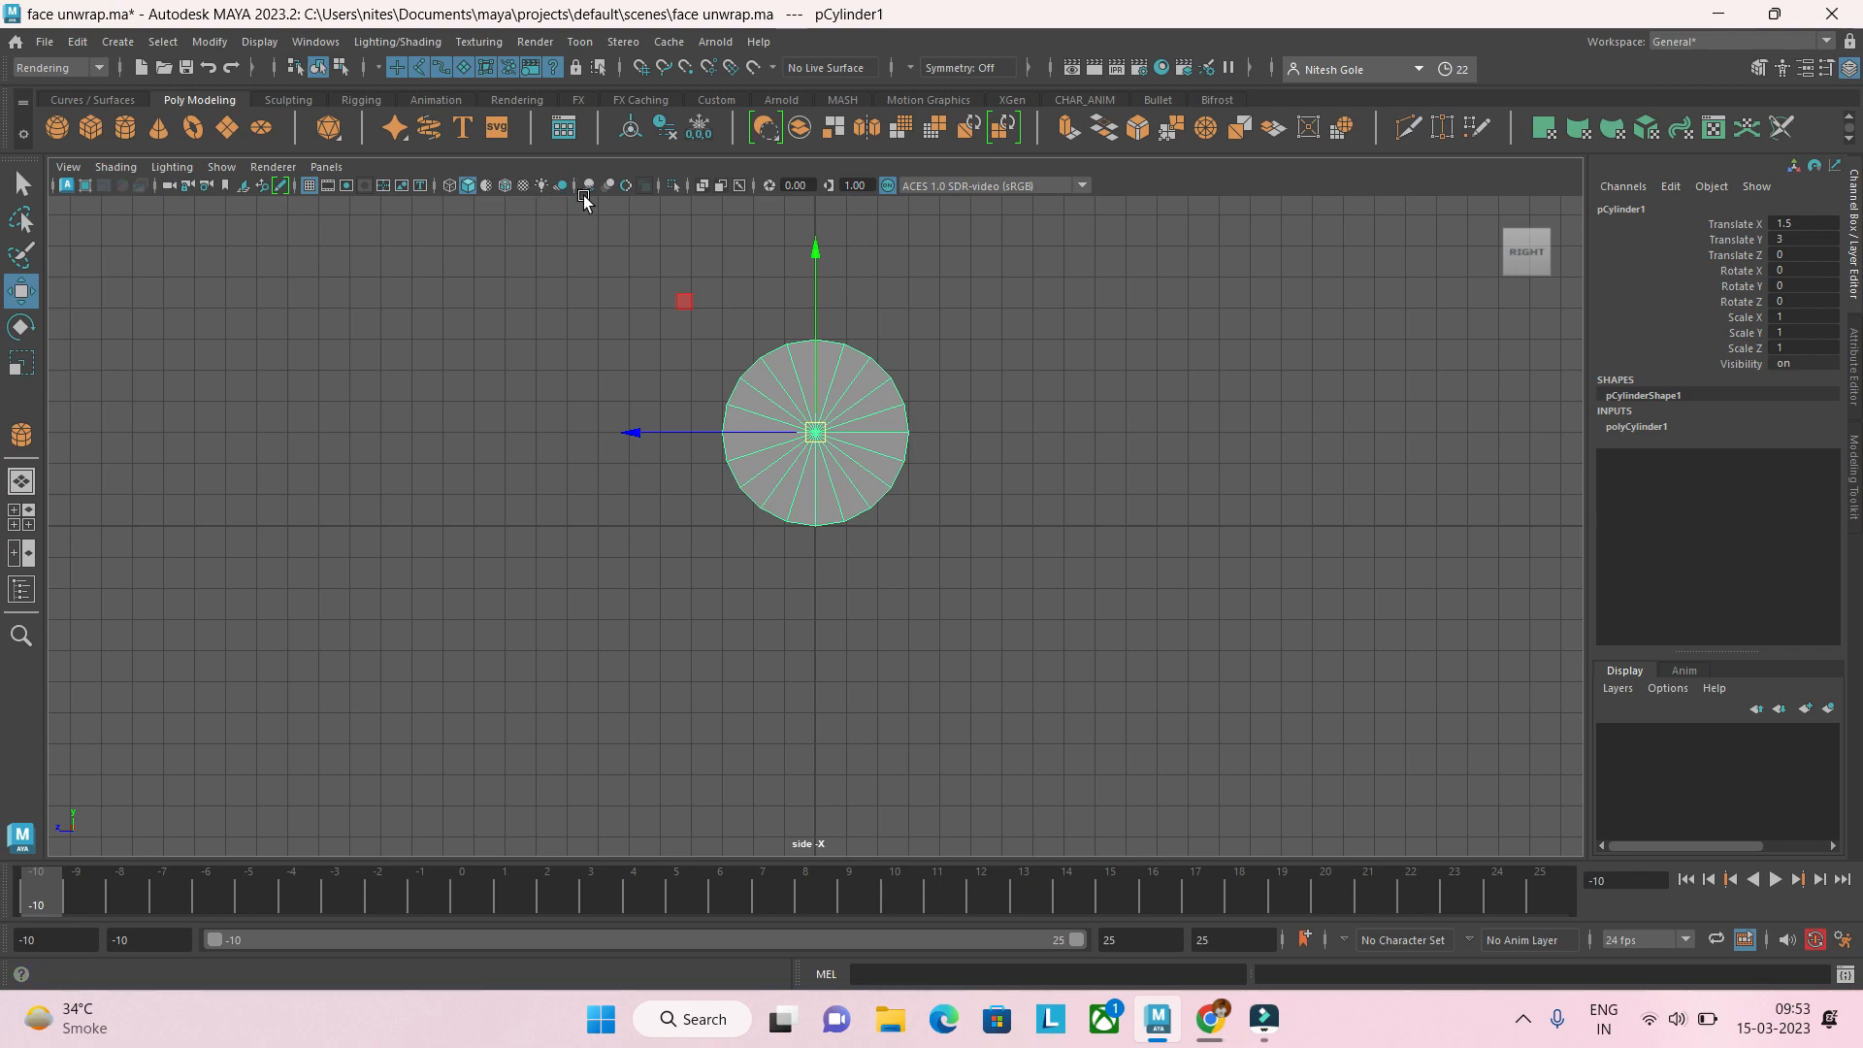
pyautogui.click(507, 186)
pyautogui.click(1143, 397)
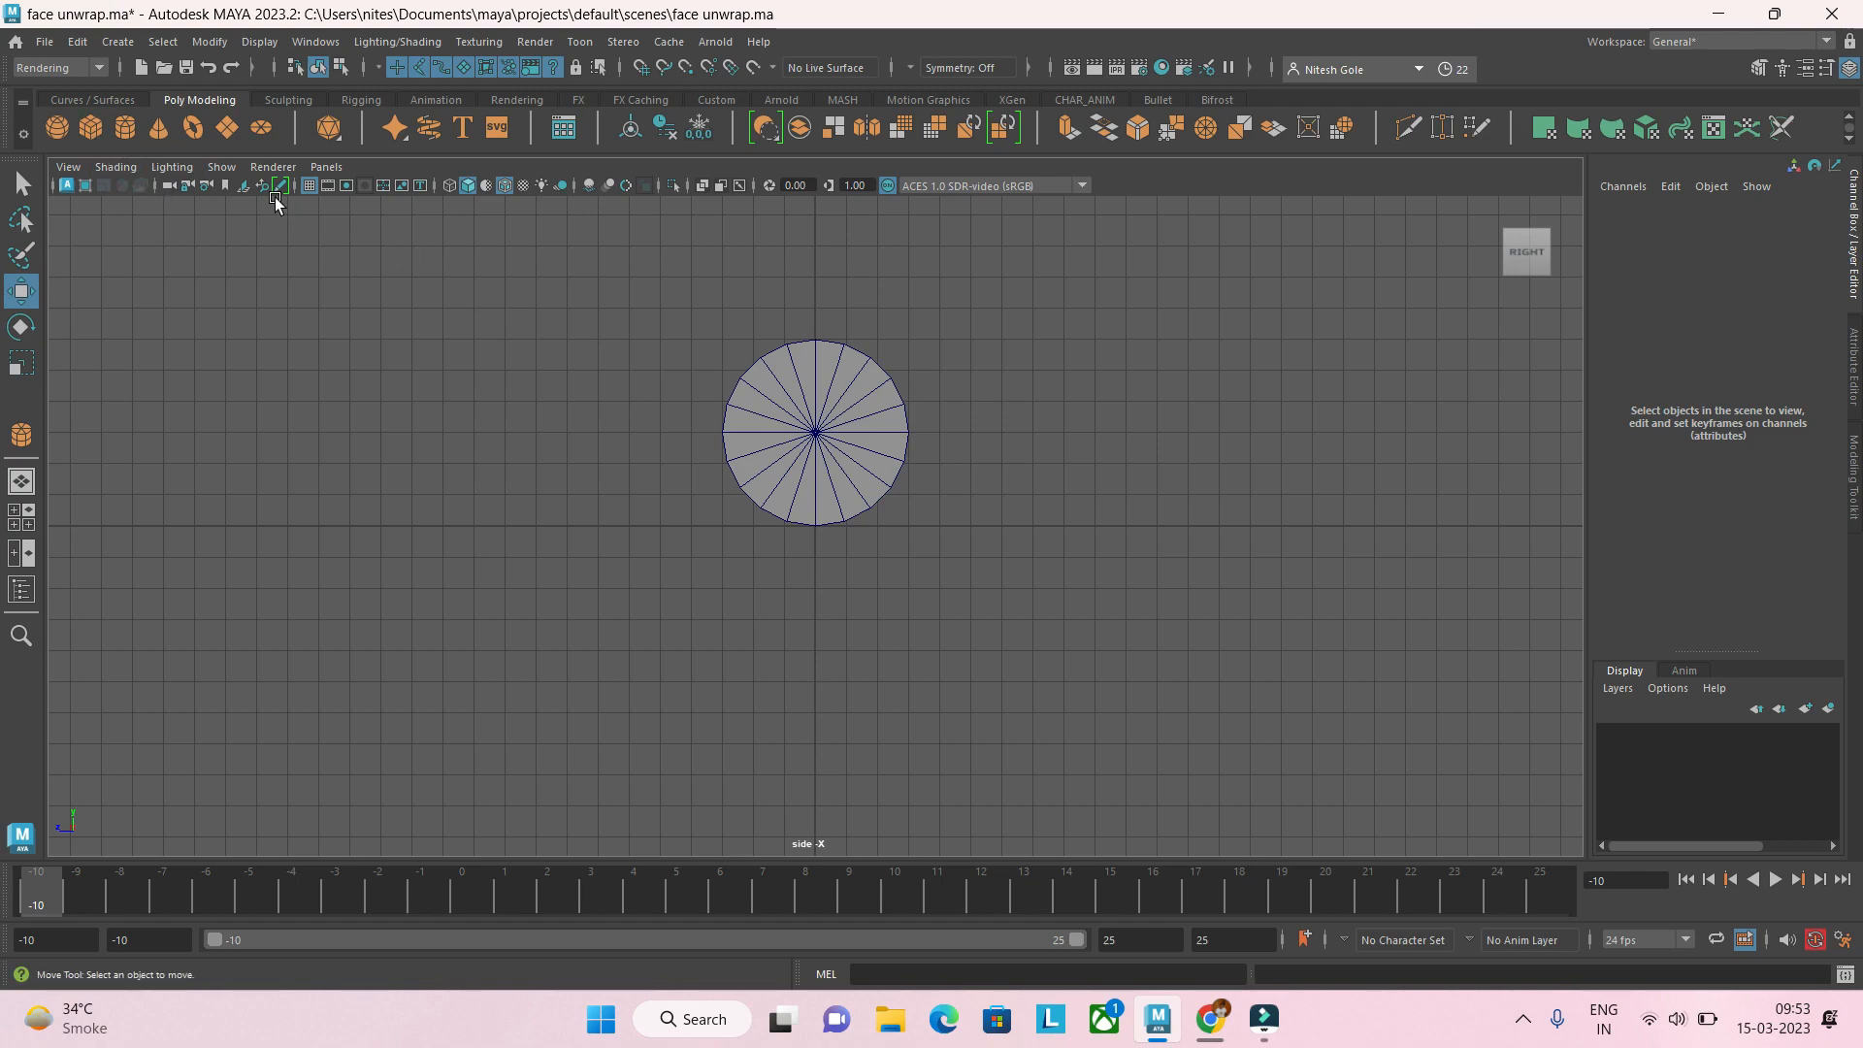
pyautogui.click(782, 432)
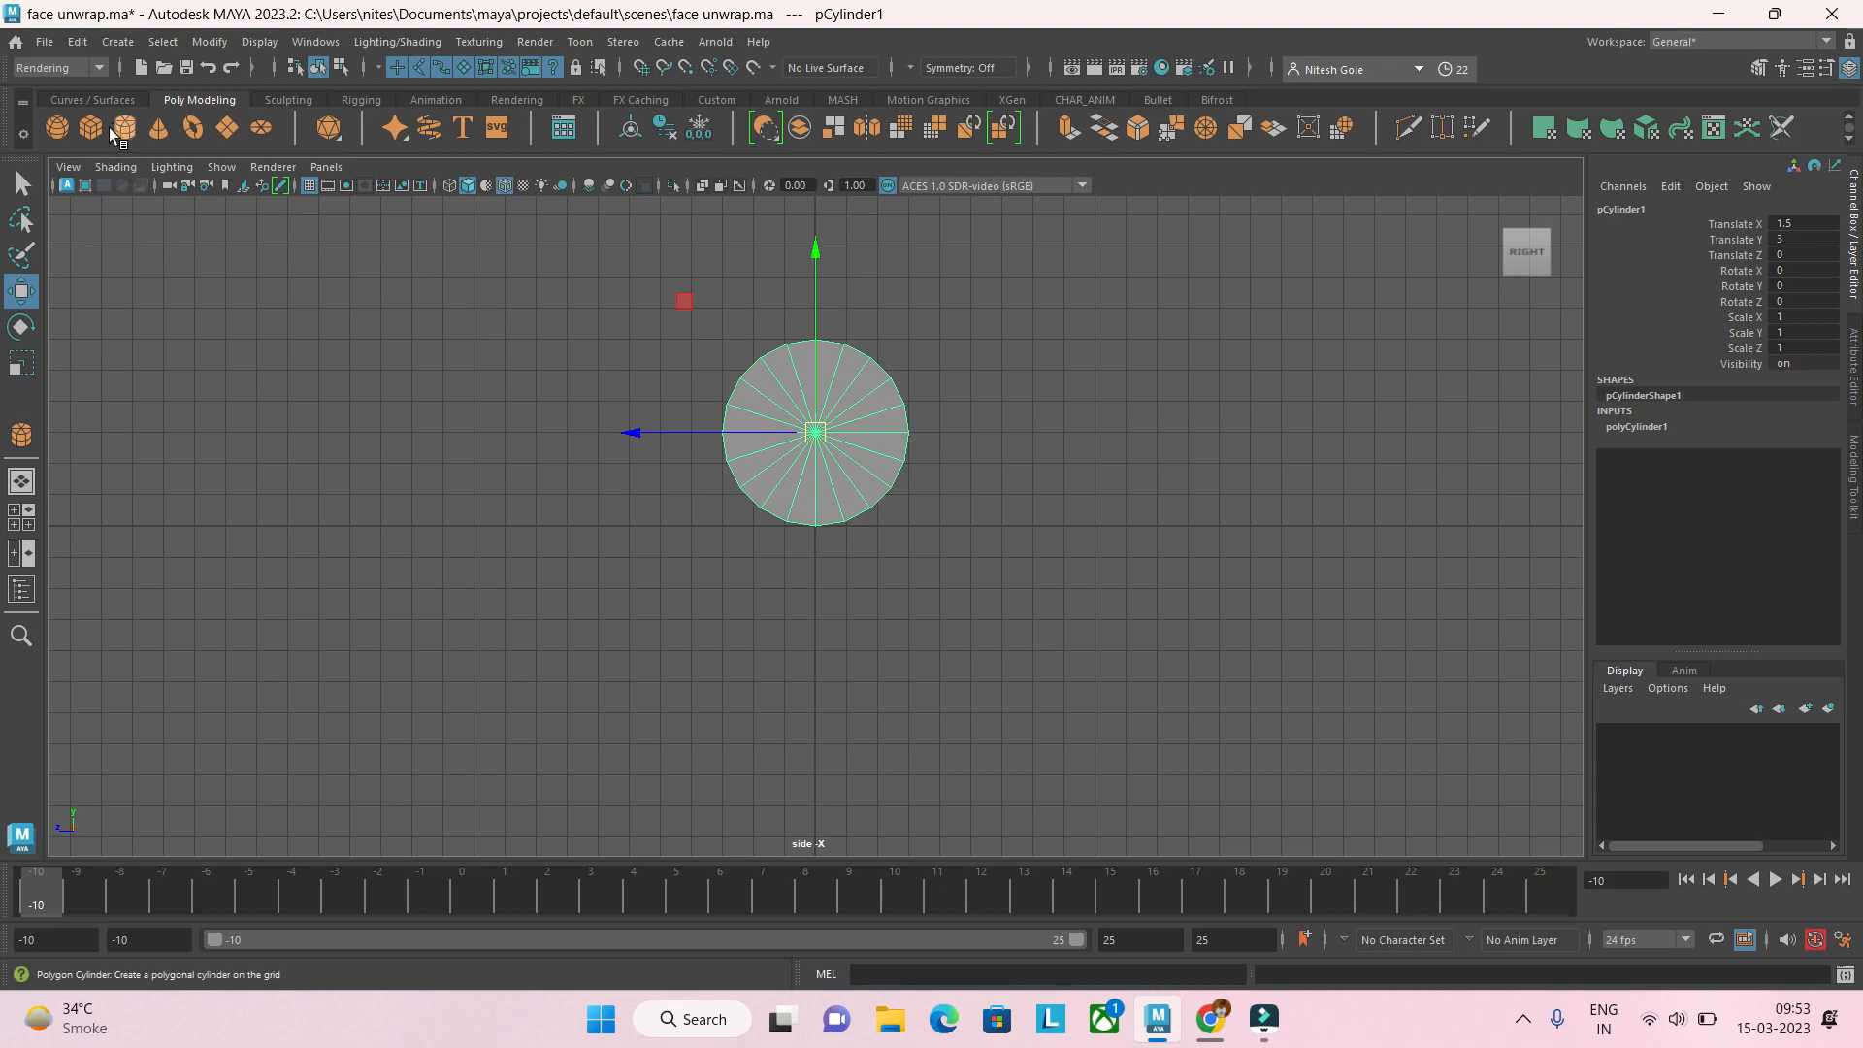
# Step: In the top view, put the head mesh on a new display layer and hide that layer
pyautogui.click(119, 100)
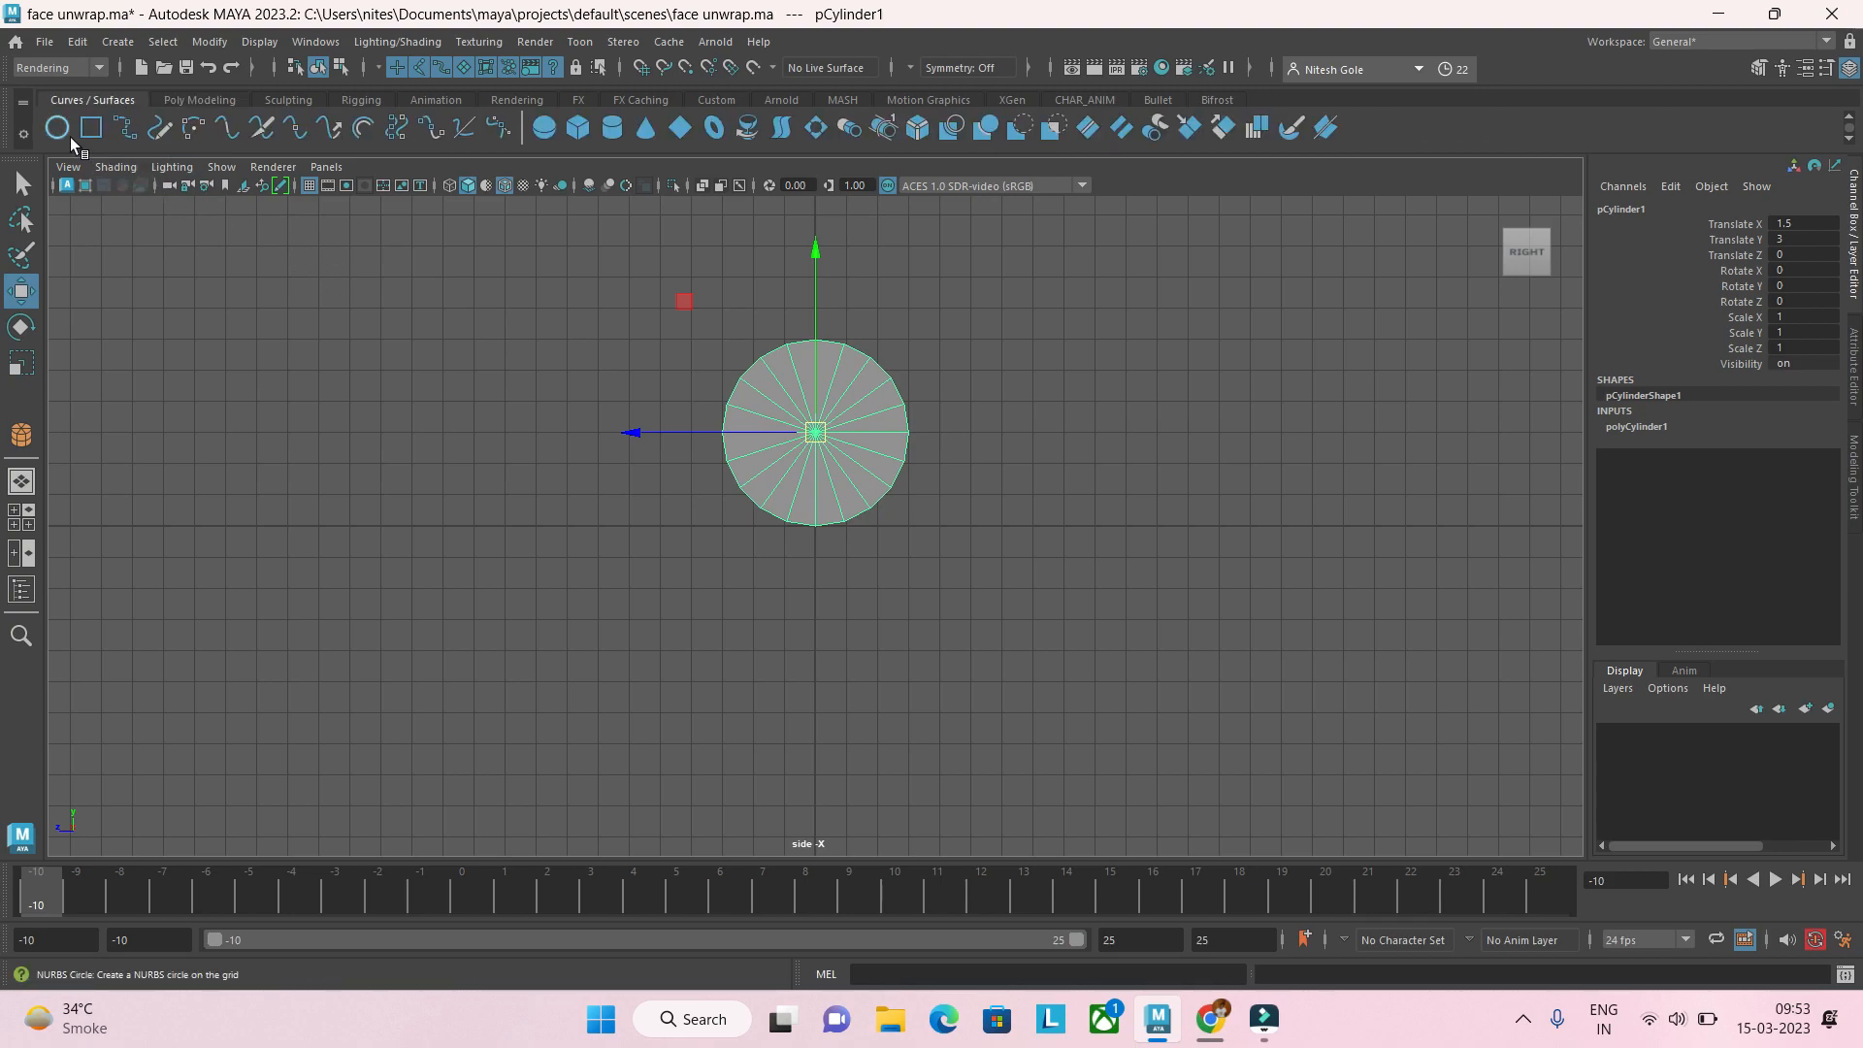
pyautogui.press('space')
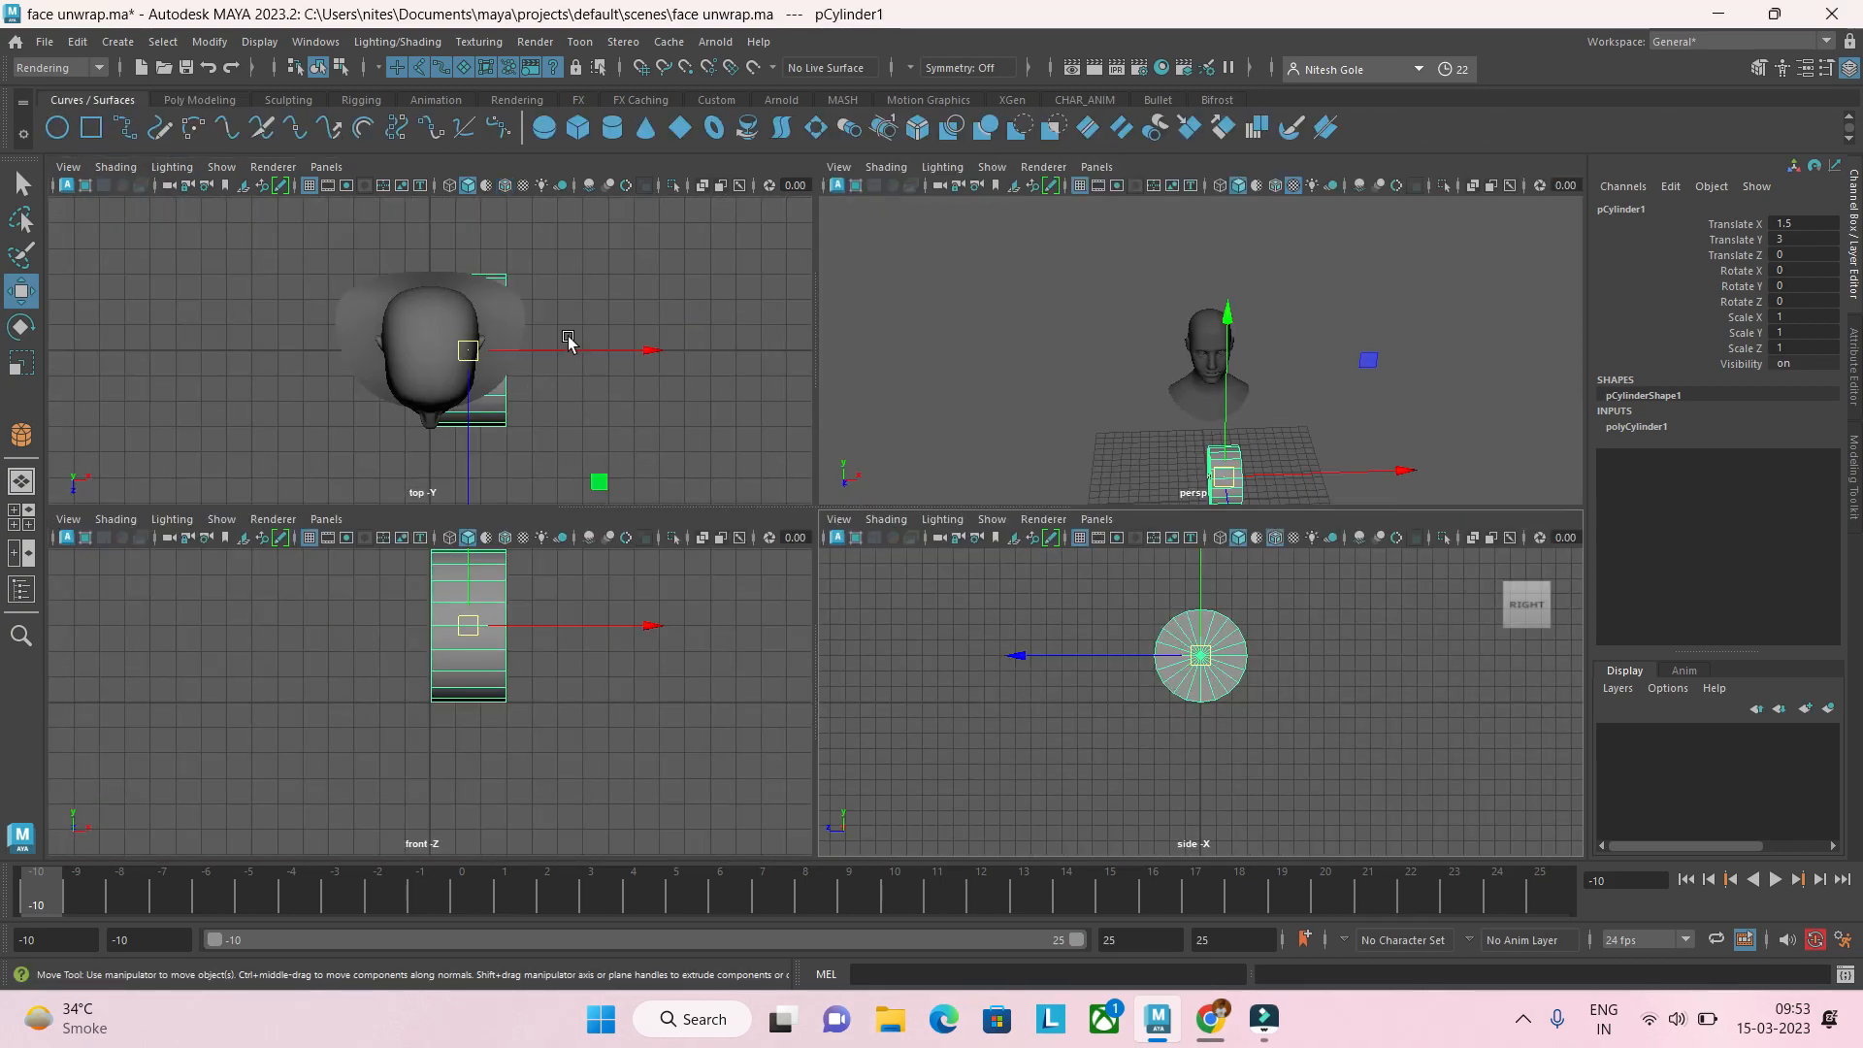
pyautogui.press('space')
pyautogui.moveTo(1008, 527); pyautogui.dragTo(1573, 587)
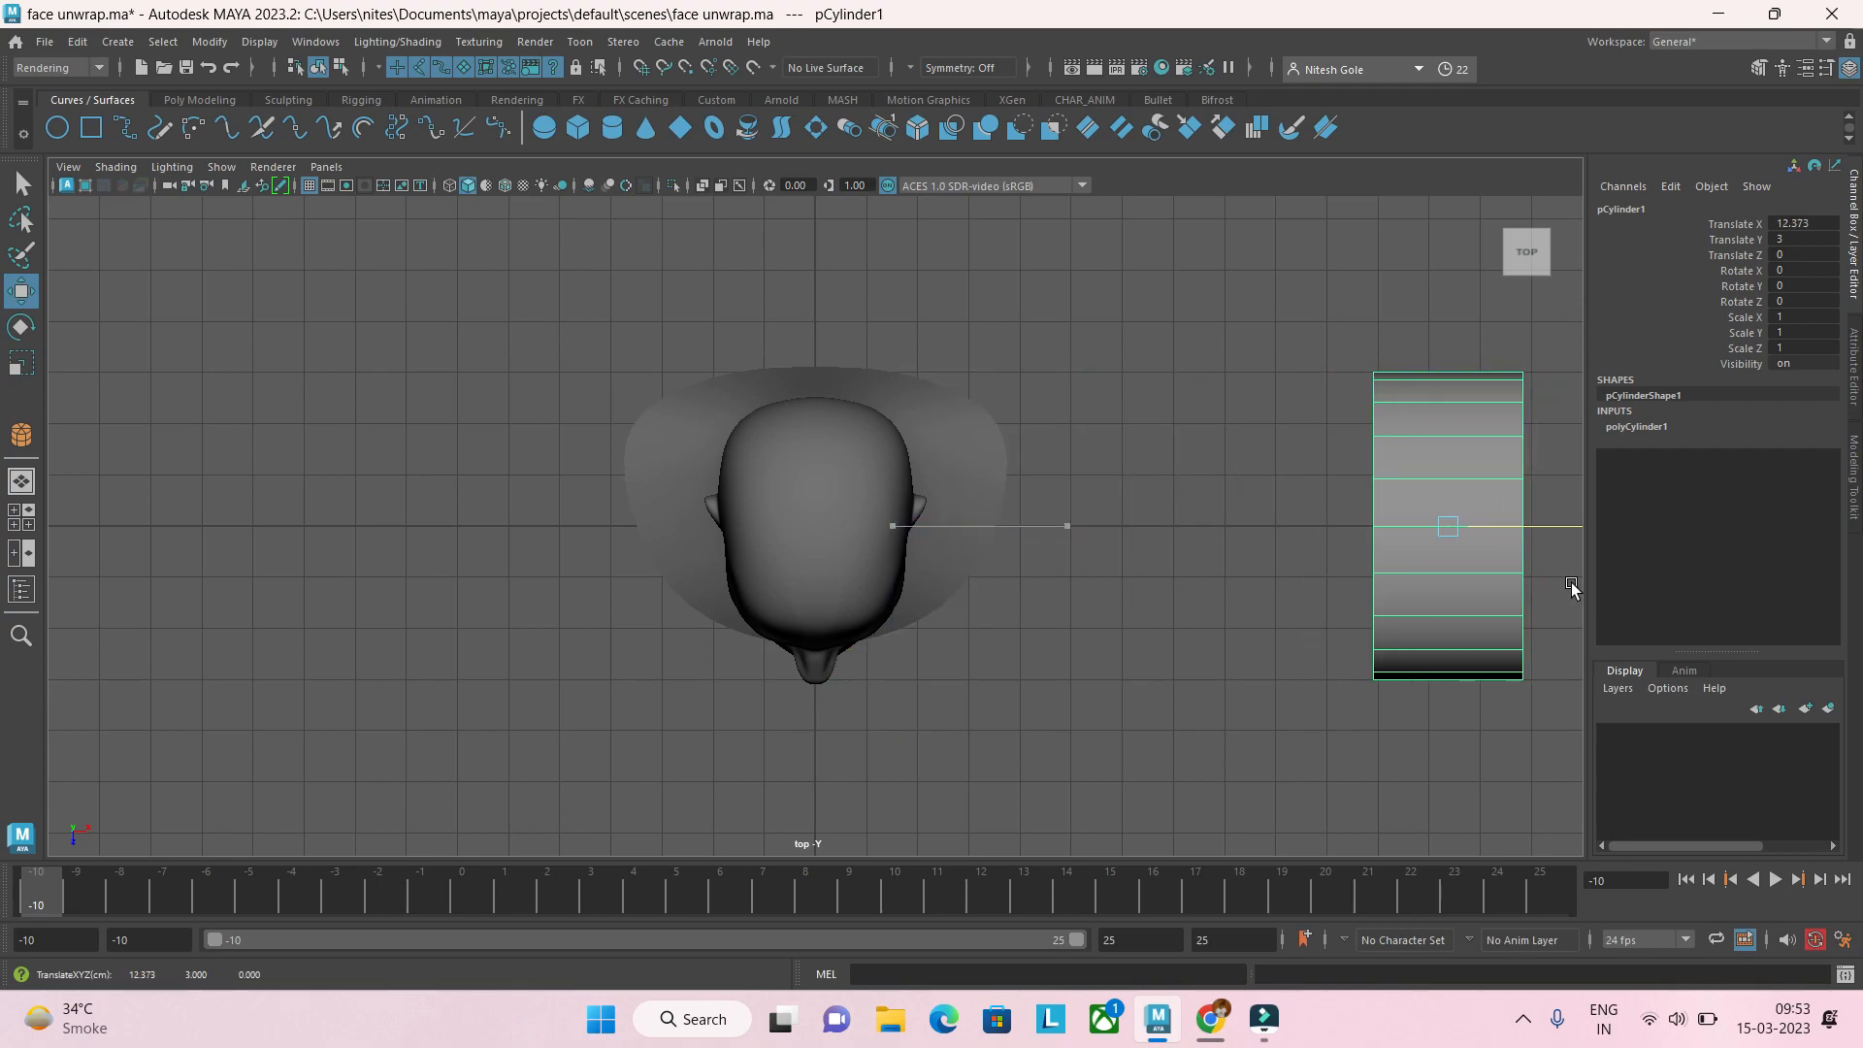
pyautogui.hotkey('ctrl', 'z')
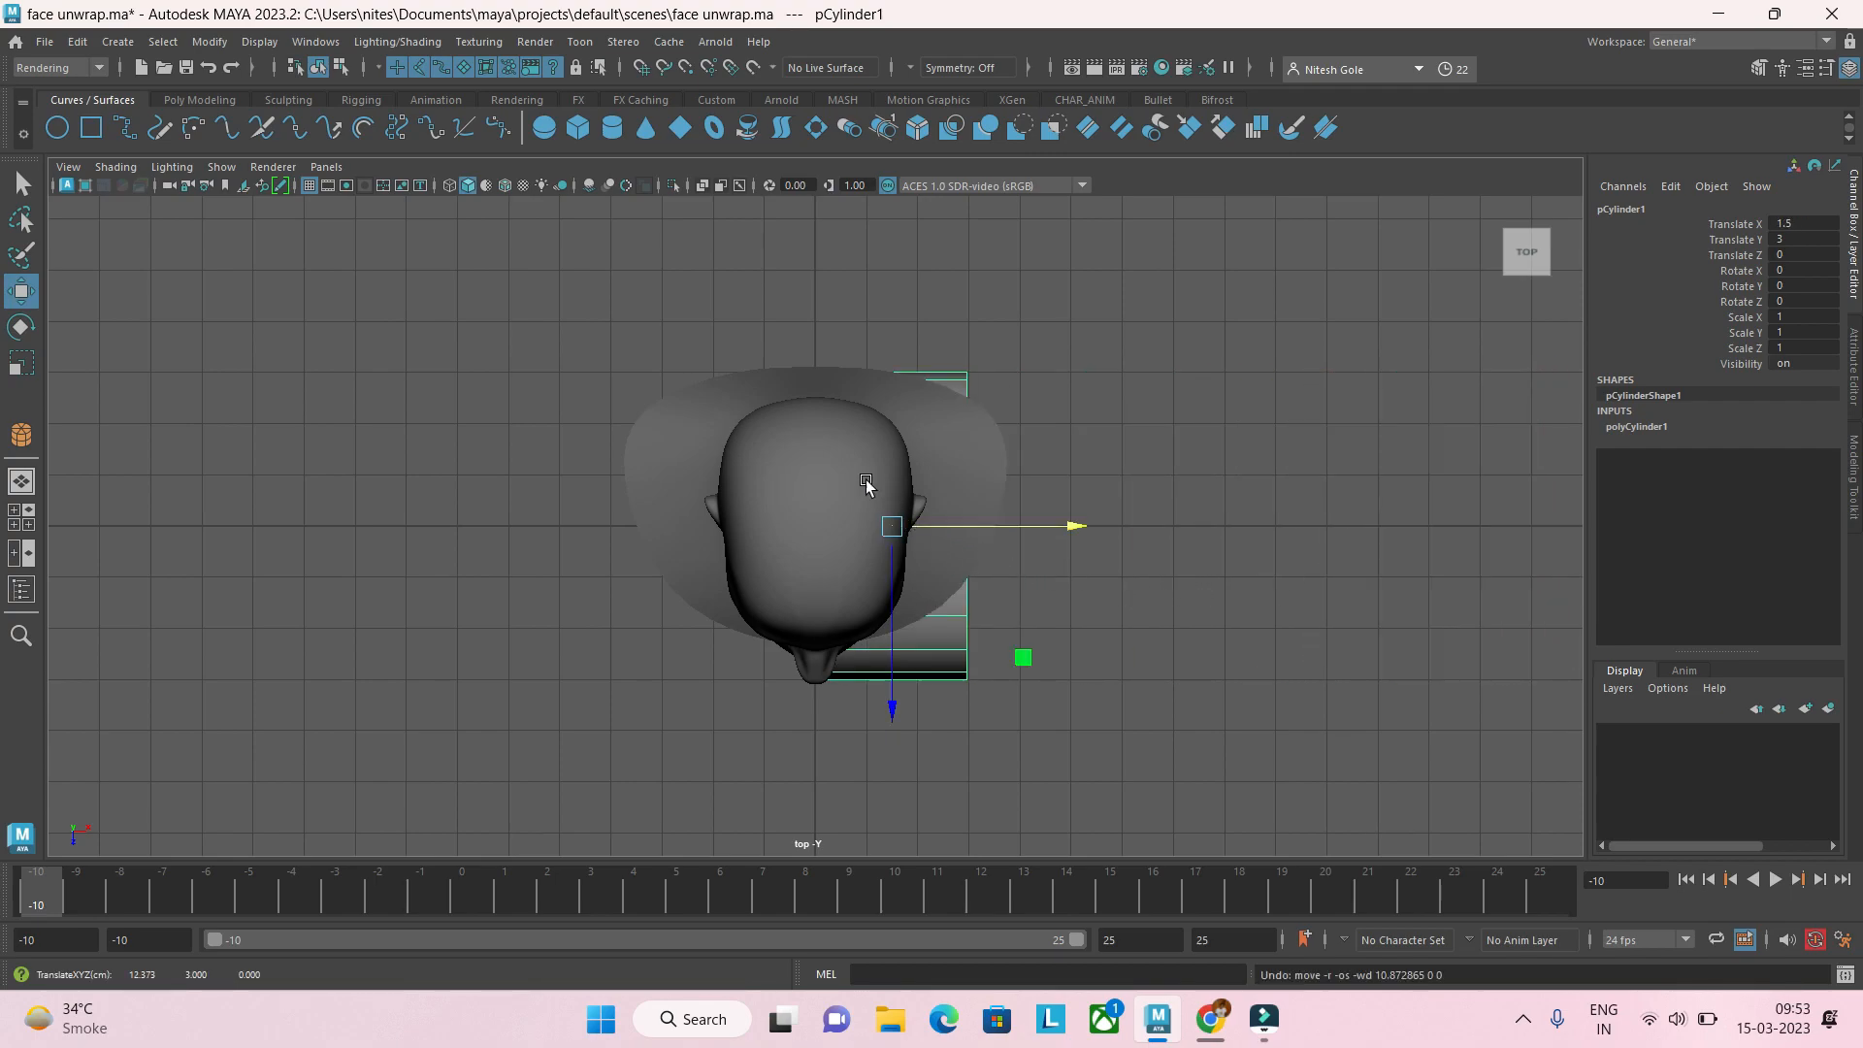
pyautogui.click(867, 483)
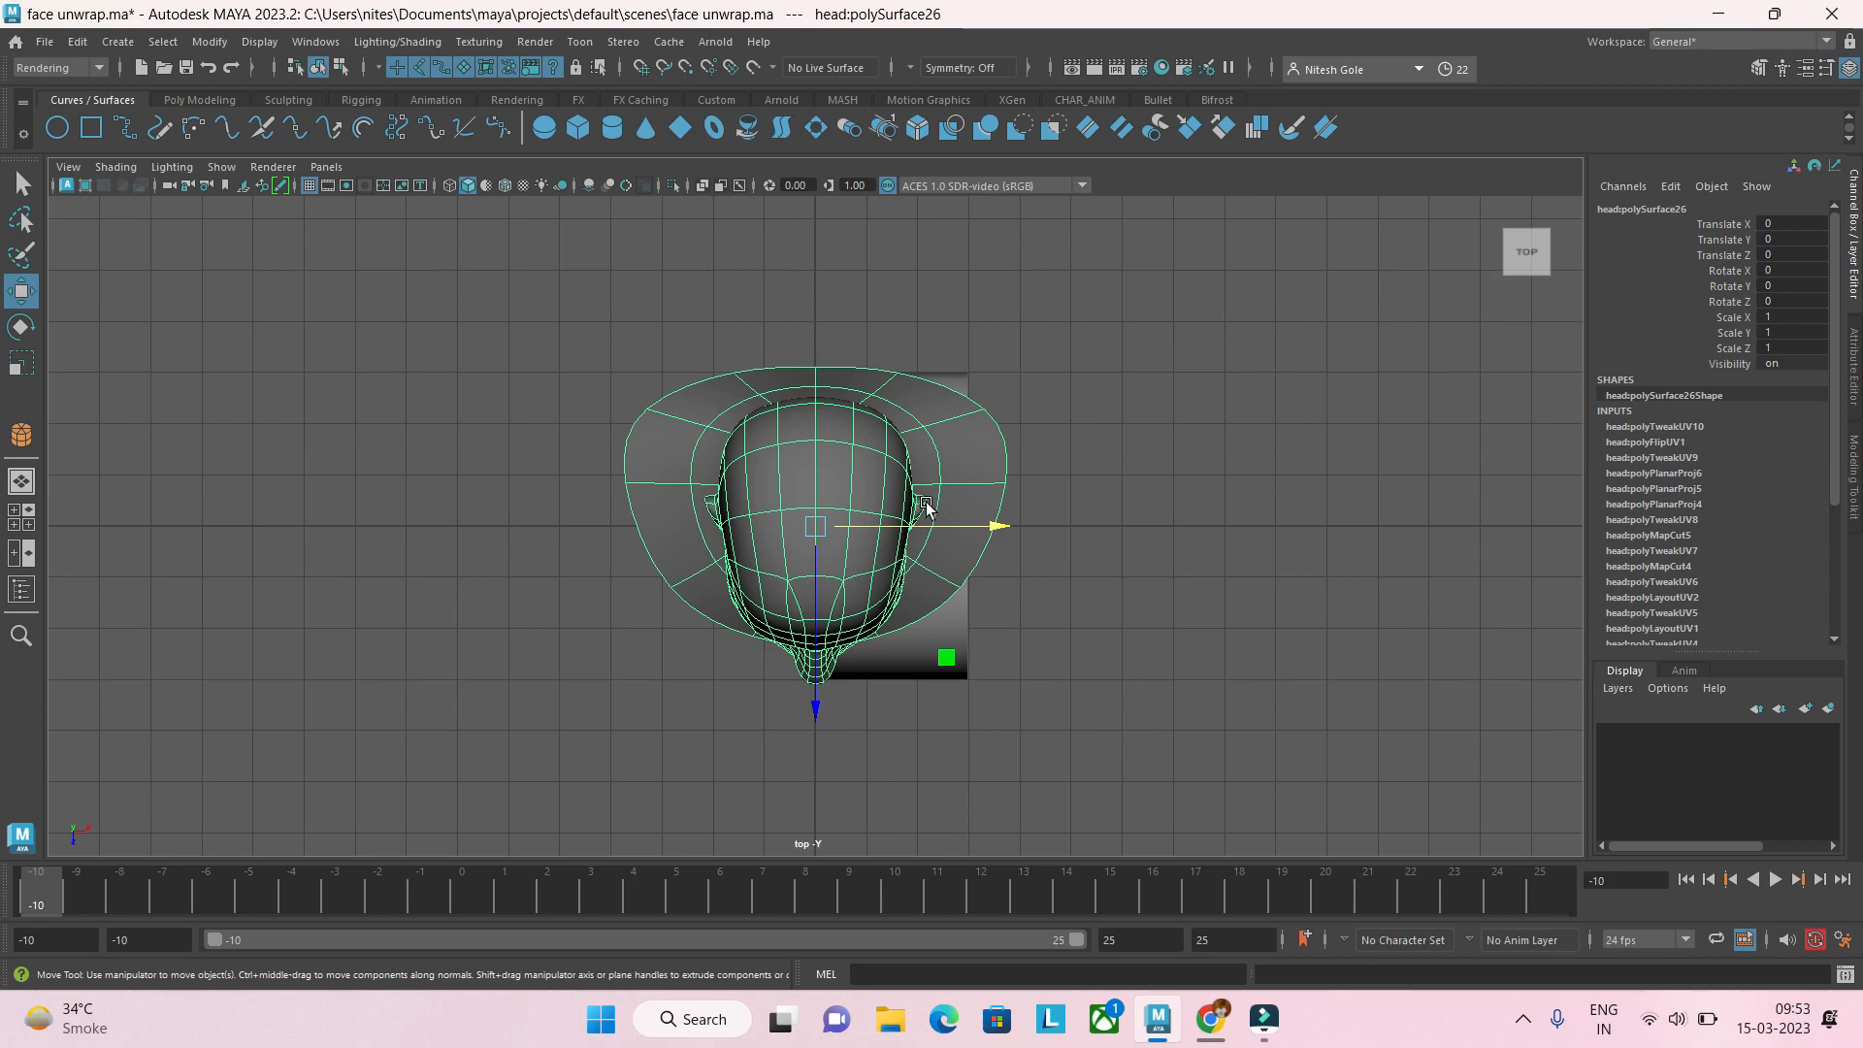
pyautogui.click(1828, 707)
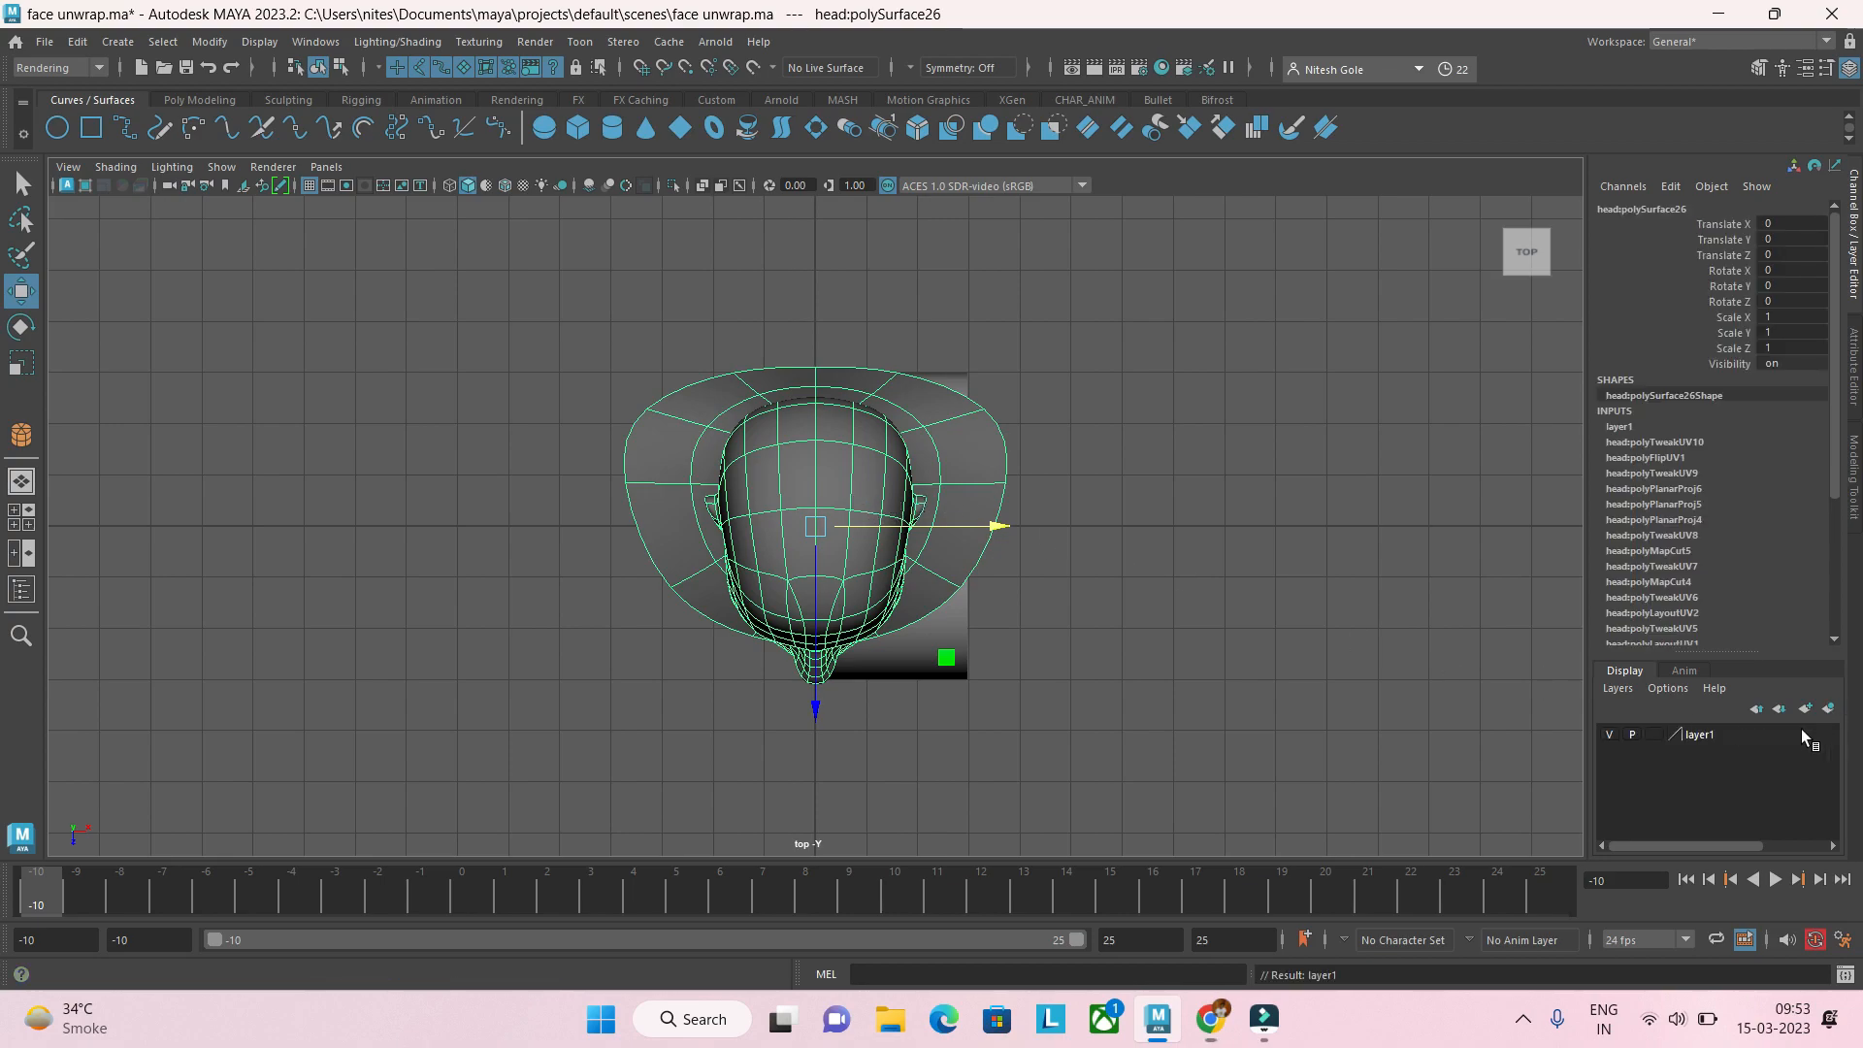
pyautogui.click(1611, 735)
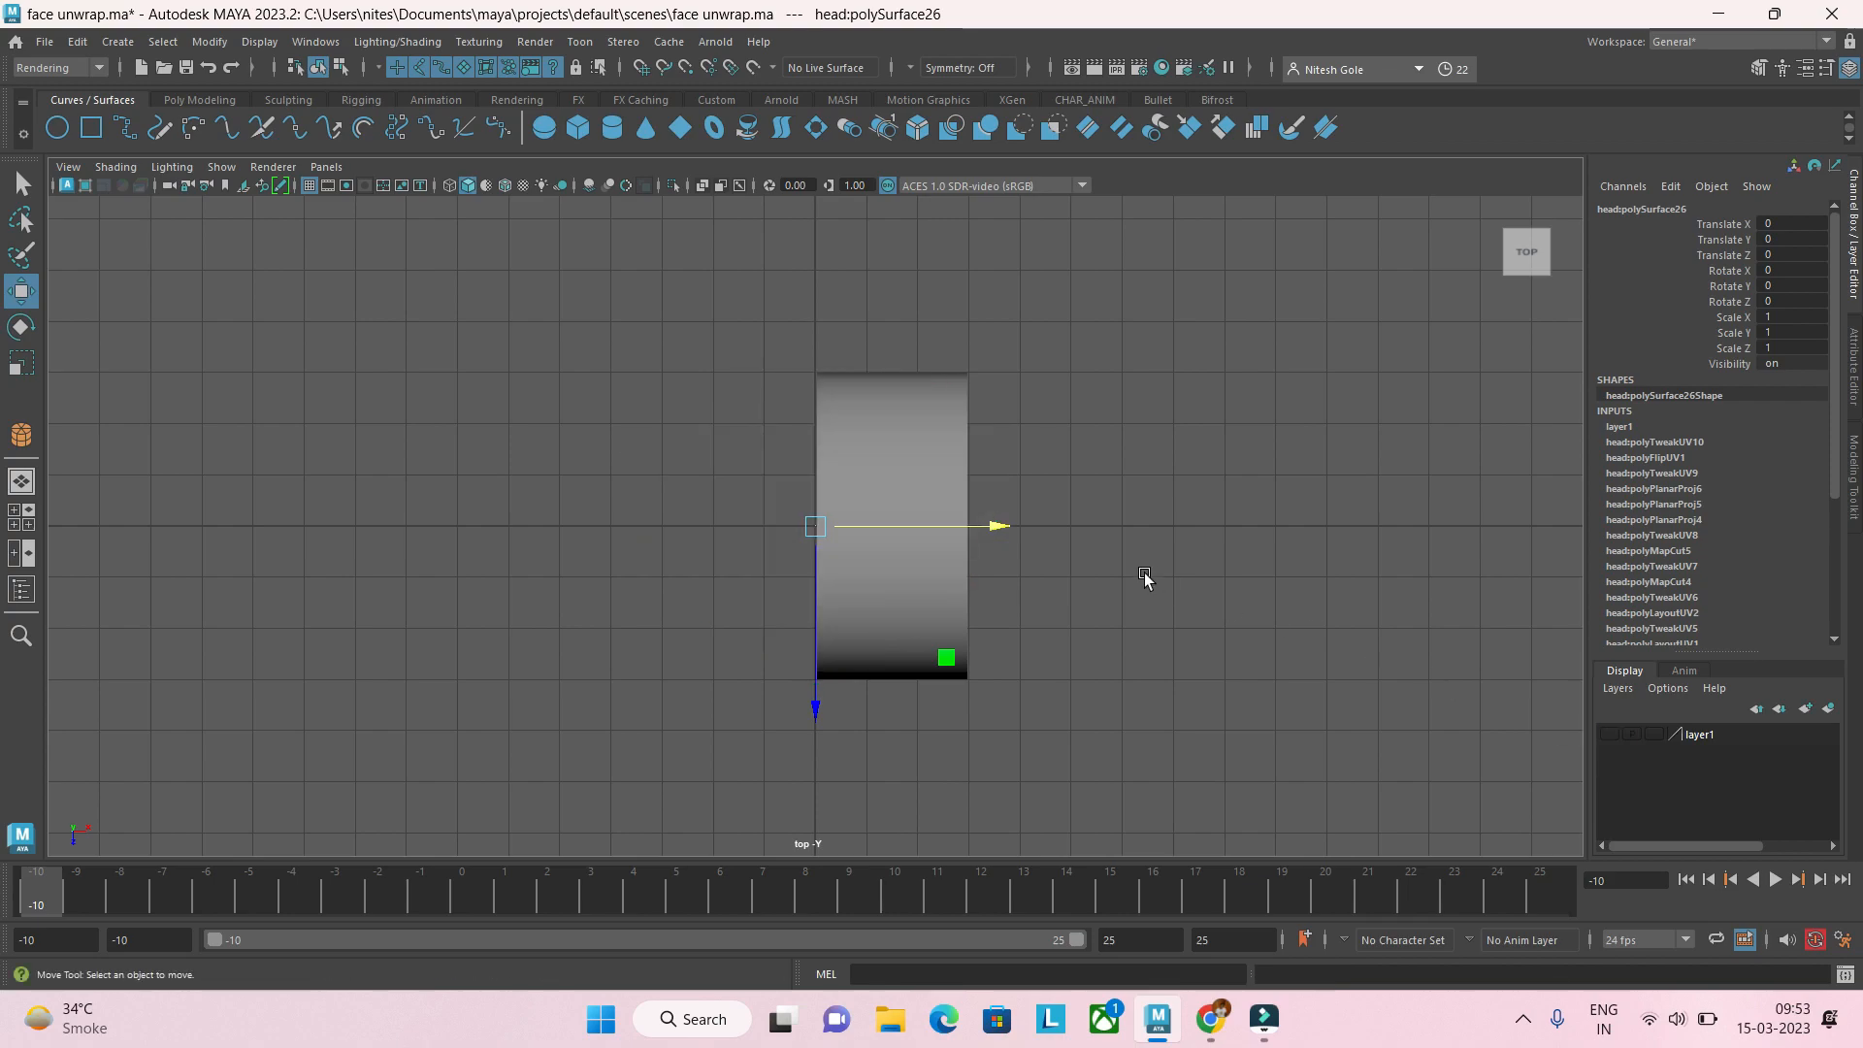
# Step: Set the cylinder's height to 1 in its polyCylinder inputs
pyautogui.click(908, 545)
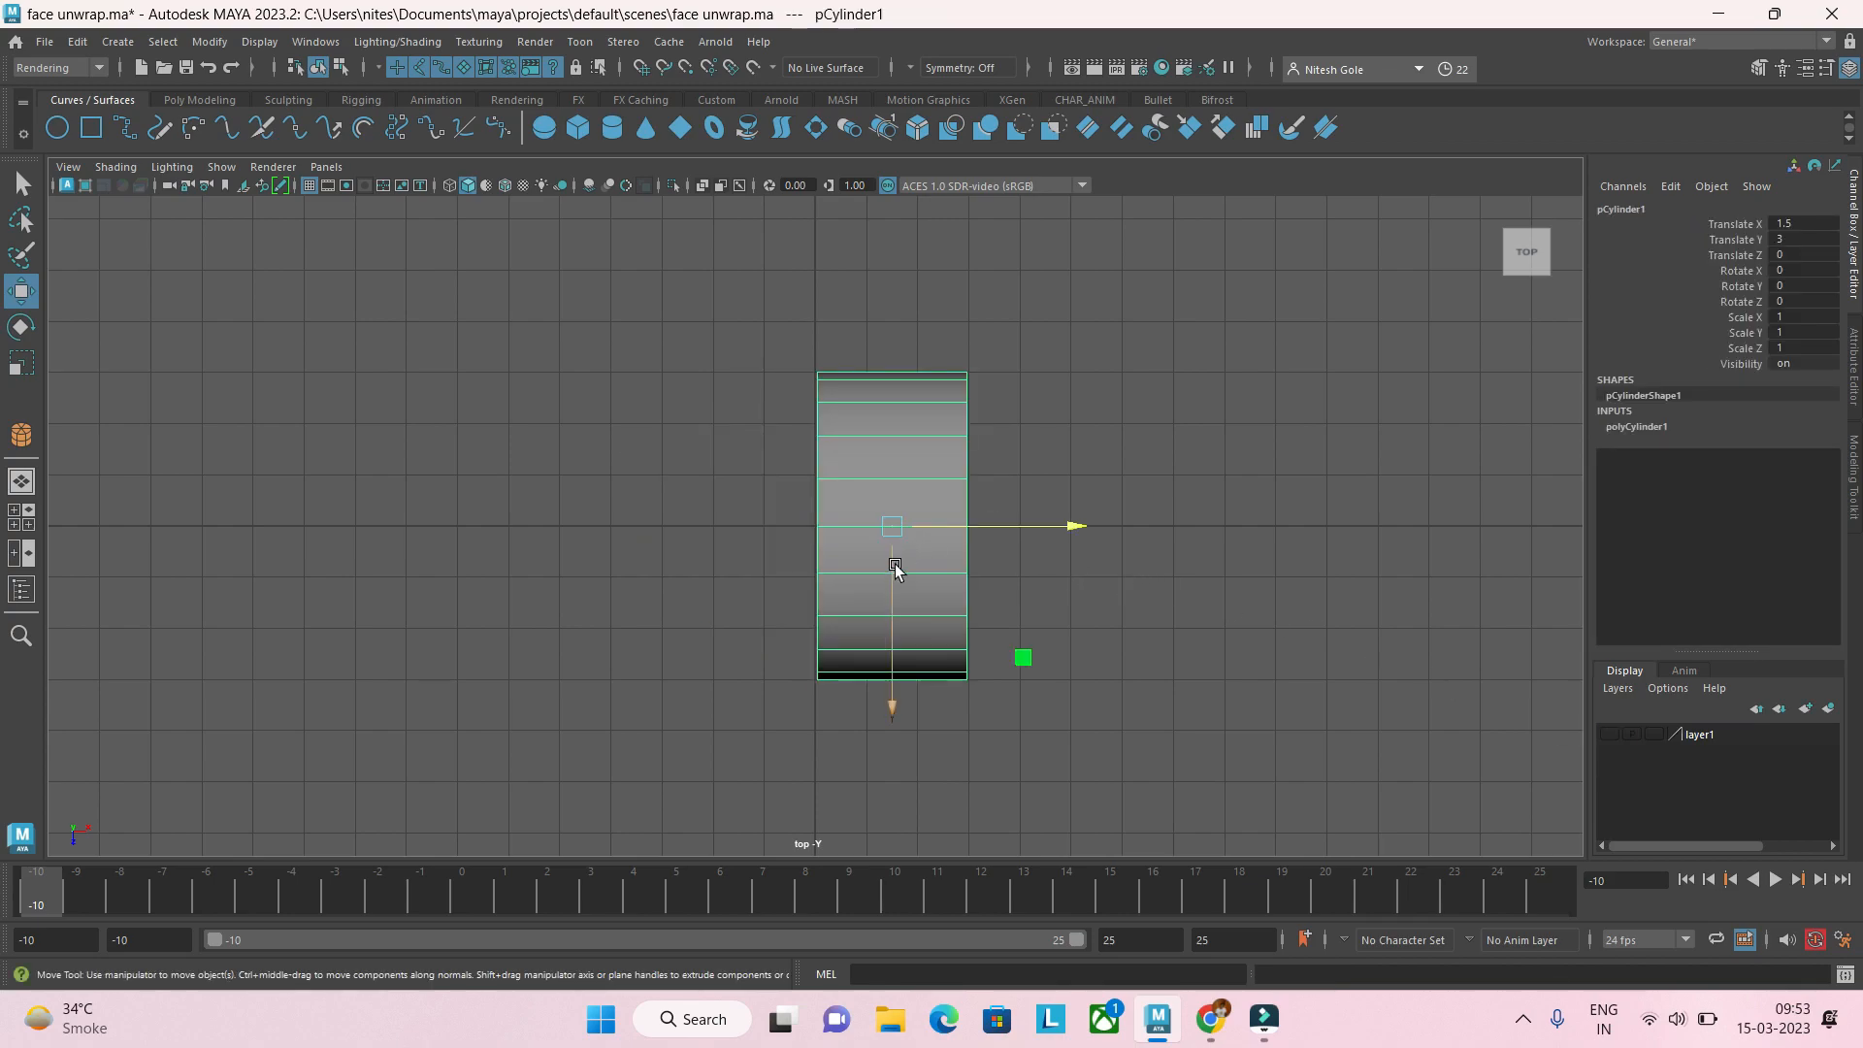
pyautogui.click(1629, 428)
pyautogui.doubleClick(1817, 485)
pyautogui.doubleClick(1814, 472)
pyautogui.write('1')
pyautogui.press('Return')
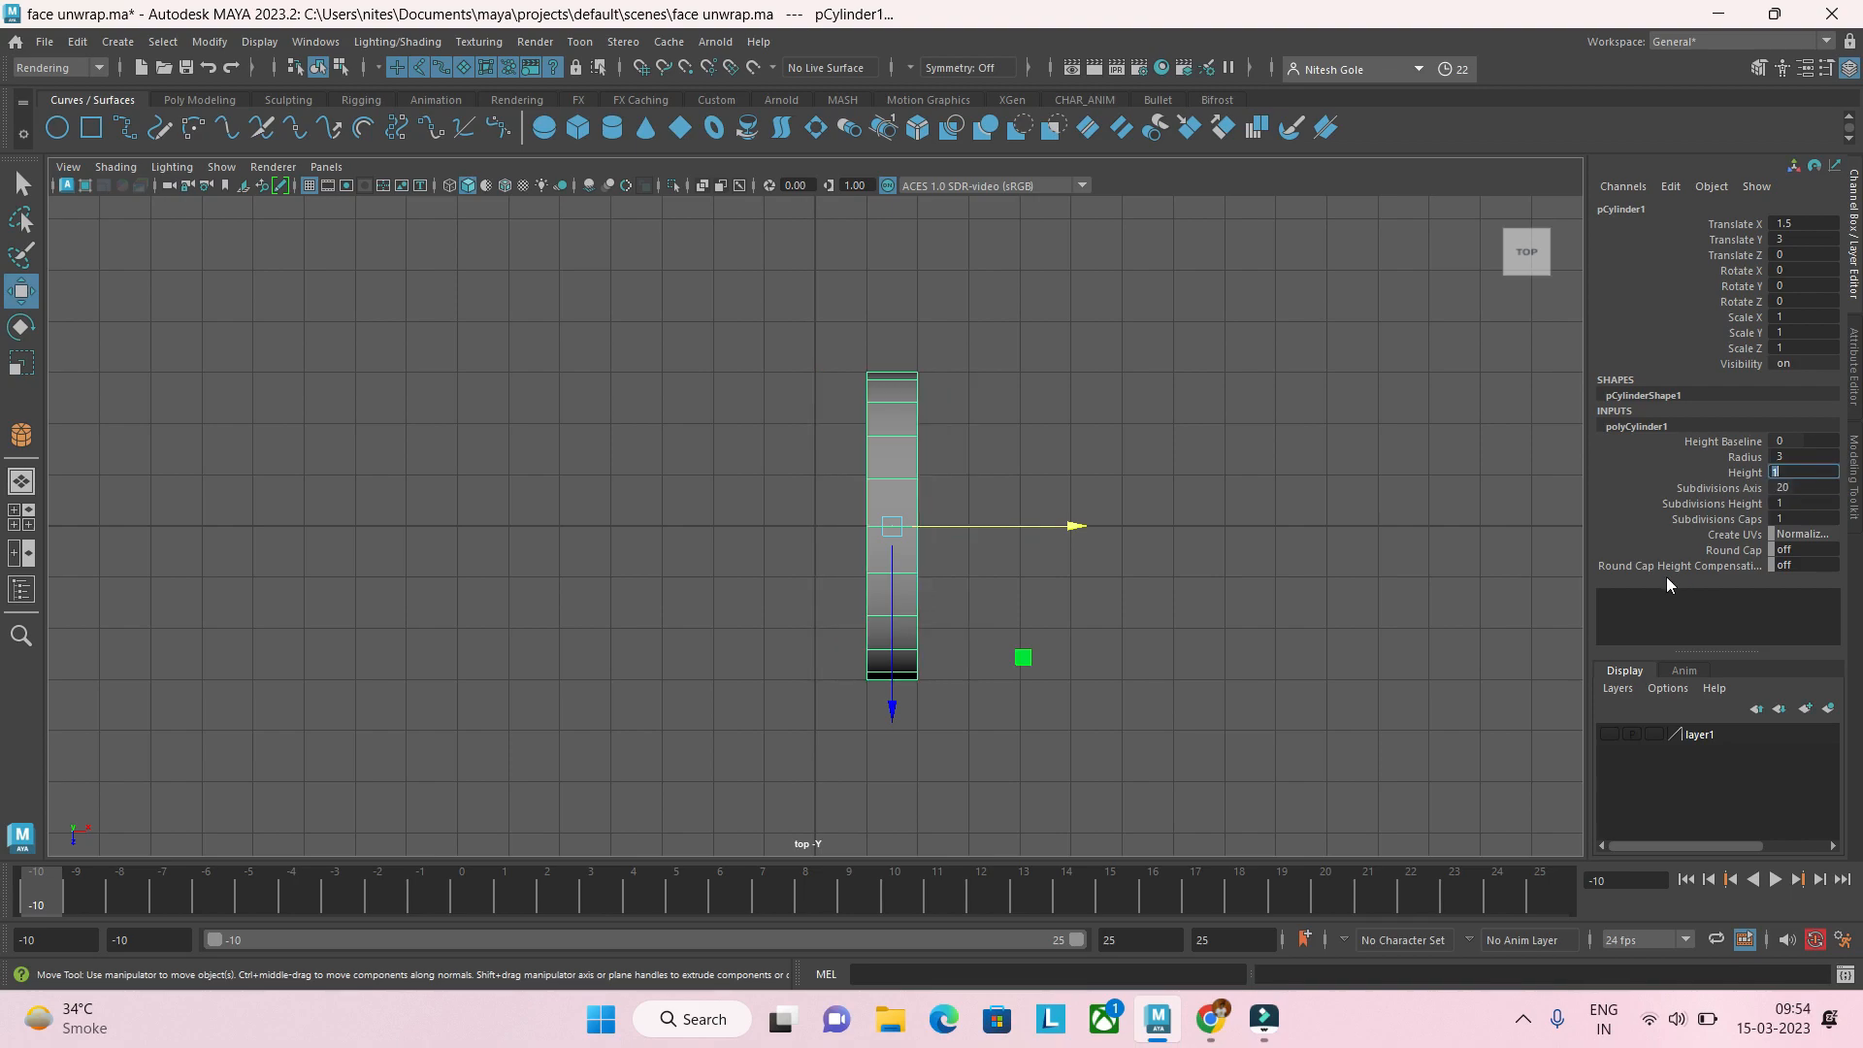
# Step: Move the cylinder back to the grid centre by setting its Translate X to 0
pyautogui.moveTo(1074, 526); pyautogui.dragTo(992, 532)
pyautogui.click(1792, 225)
pyautogui.write('0')
pyautogui.press('Return')
pyautogui.click(1066, 534)
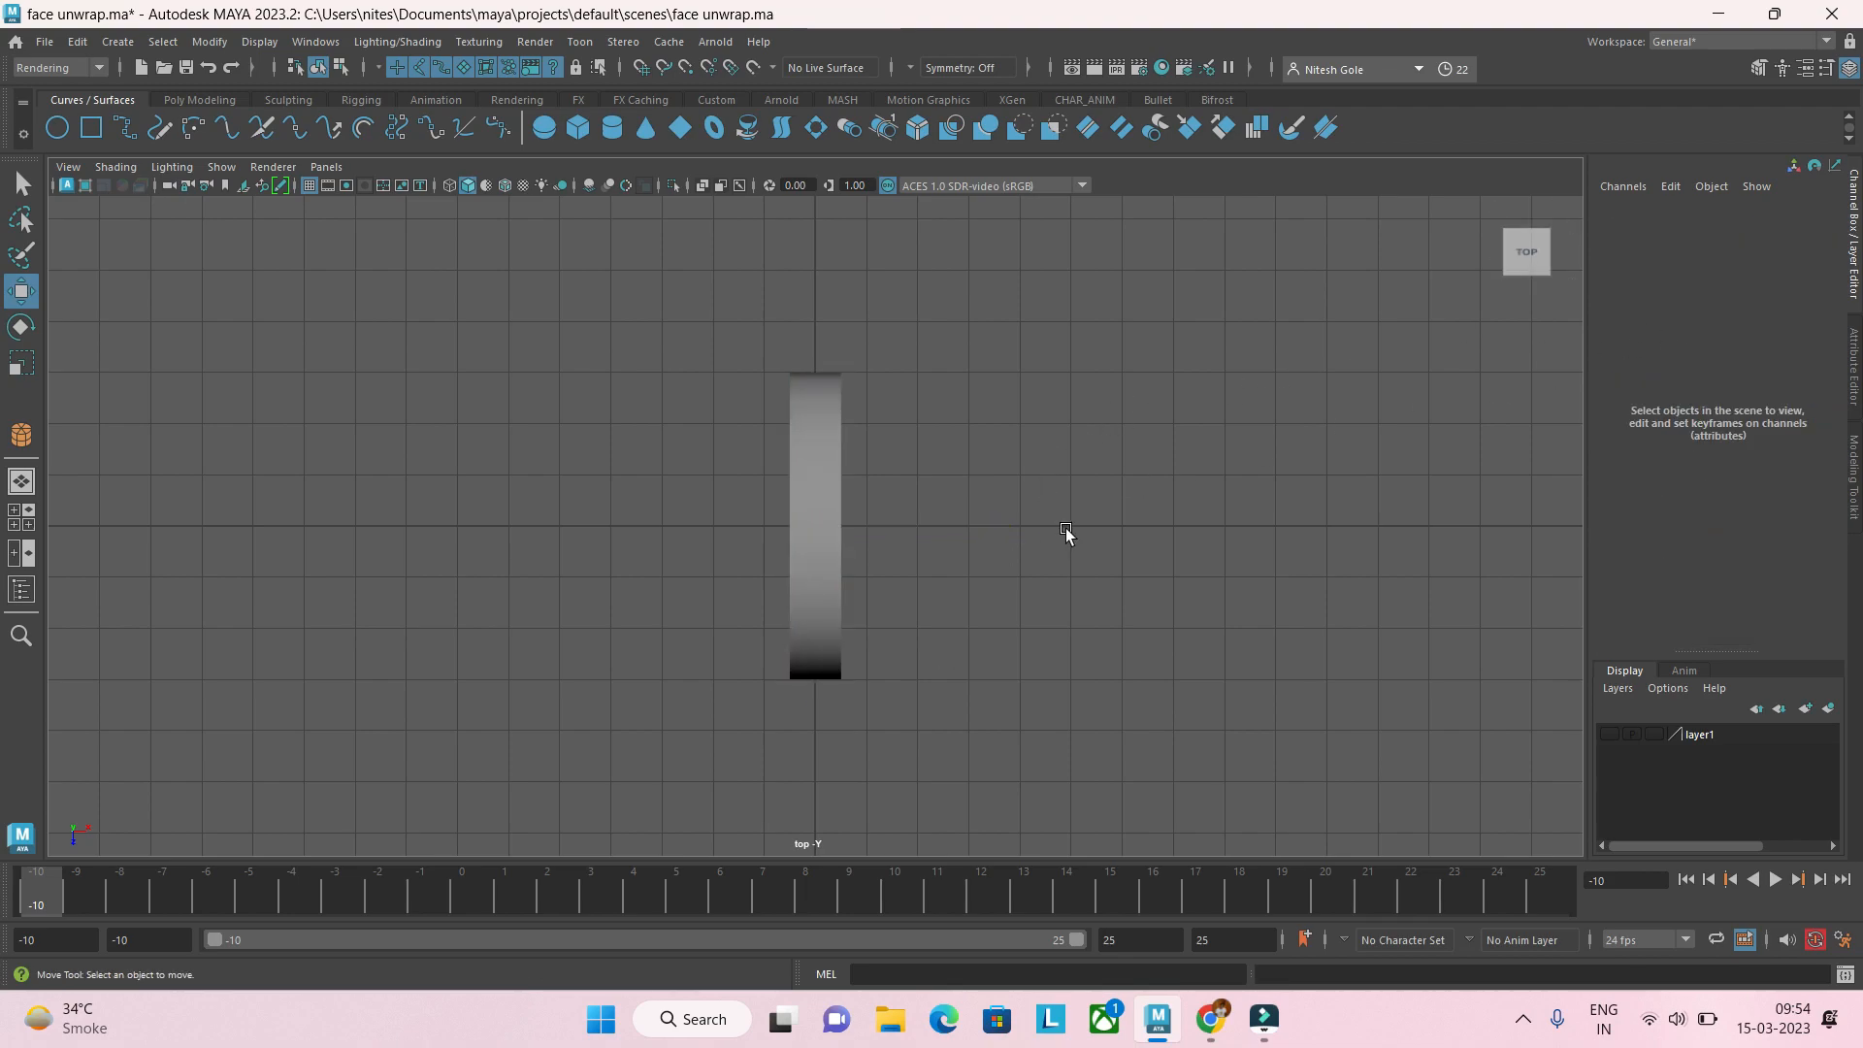
# Step: Create a NURBS circle at the origin and stretch it along Z to a scale of about 4.54
pyautogui.click(55, 131)
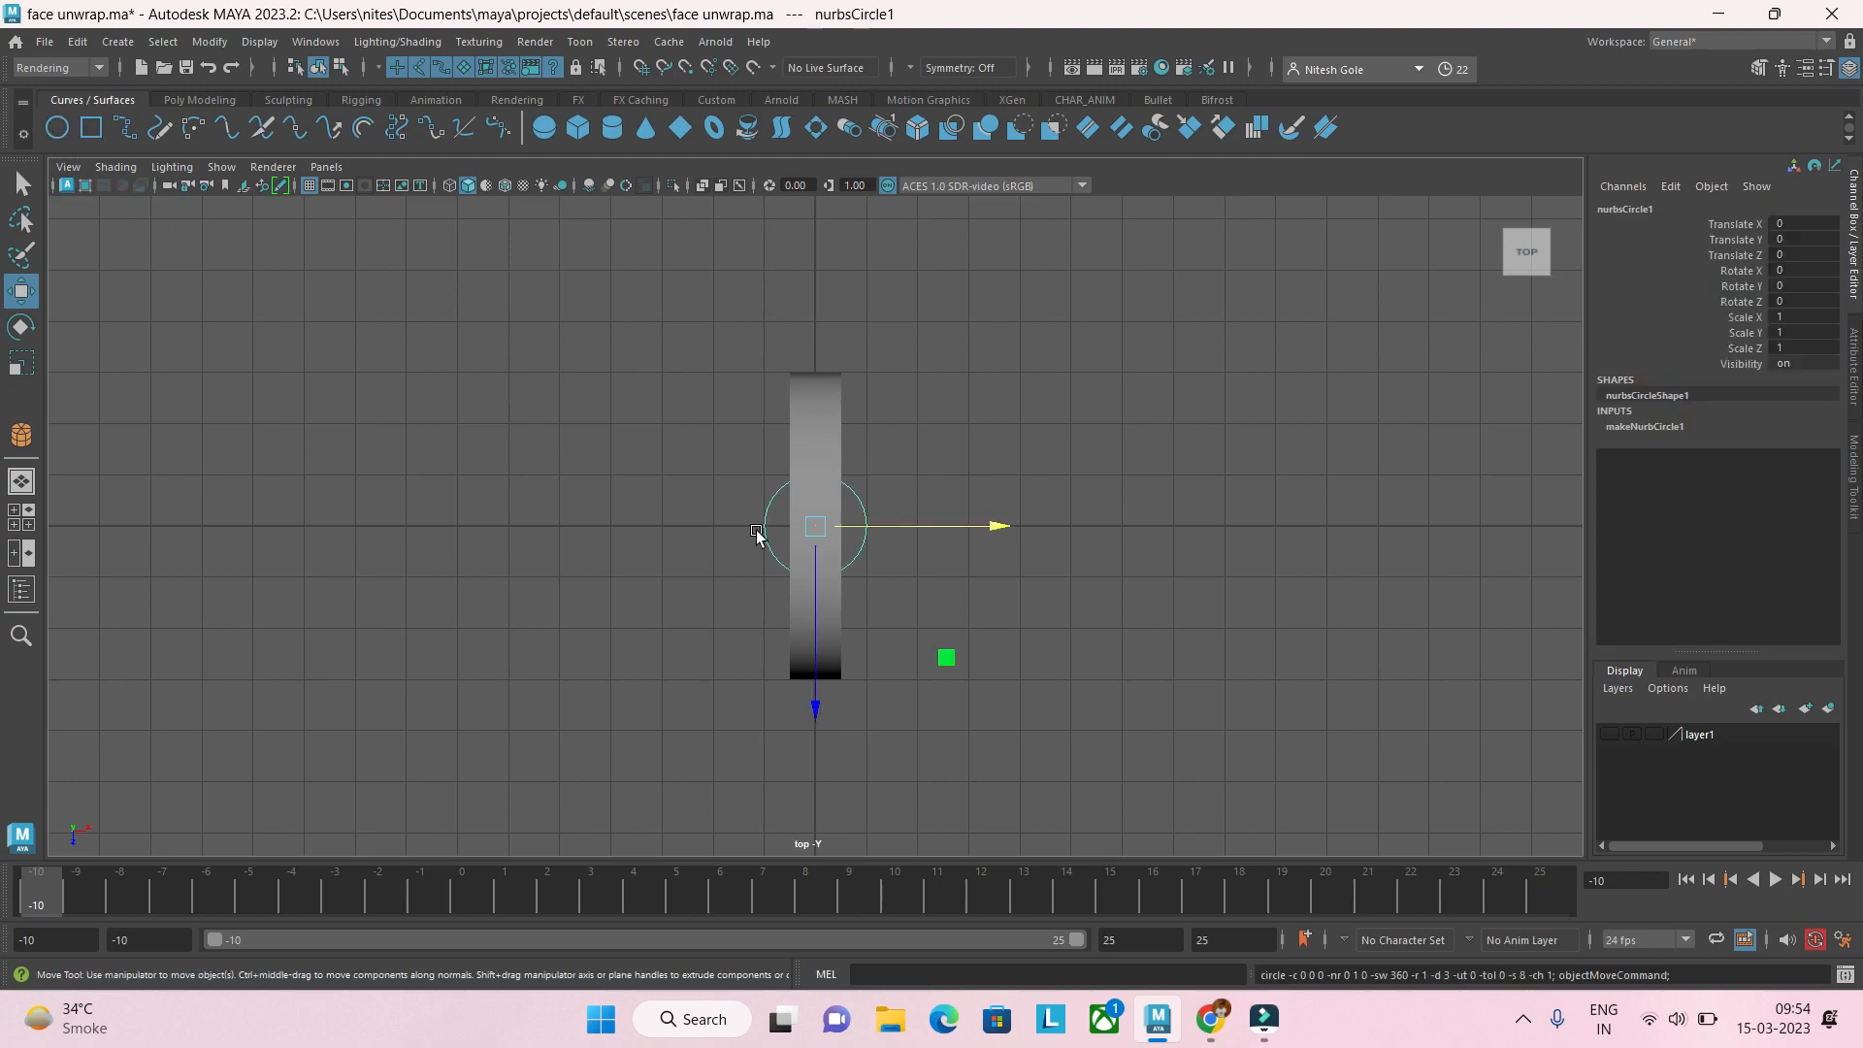
pyautogui.press('r')
pyautogui.moveTo(817, 563); pyautogui.dragTo(811, 845)
pyautogui.moveTo(815, 699); pyautogui.dragTo(846, 794)
# Step: Select the control vertices at both ends of the stretched circle and scale them slightly inward along Z
pyautogui.moveTo(845, 341); pyautogui.dragTo(729, 348, button='right')
pyautogui.moveTo(757, 262); pyautogui.dragTo(855, 312)
pyautogui.keyDown('shift'); pyautogui.moveTo(890, 769); pyautogui.dragTo(765, 810); pyautogui.keyUp('shift')
pyautogui.moveTo(805, 682); pyautogui.dragTo(813, 643)
# Step: Straighten the curve's two long sides by scaling each side's control vertices flat in X, and return to object mode
pyautogui.moveTo(735, 330); pyautogui.dragTo(782, 771)
pyautogui.moveTo(946, 527); pyautogui.dragTo(225, 493)
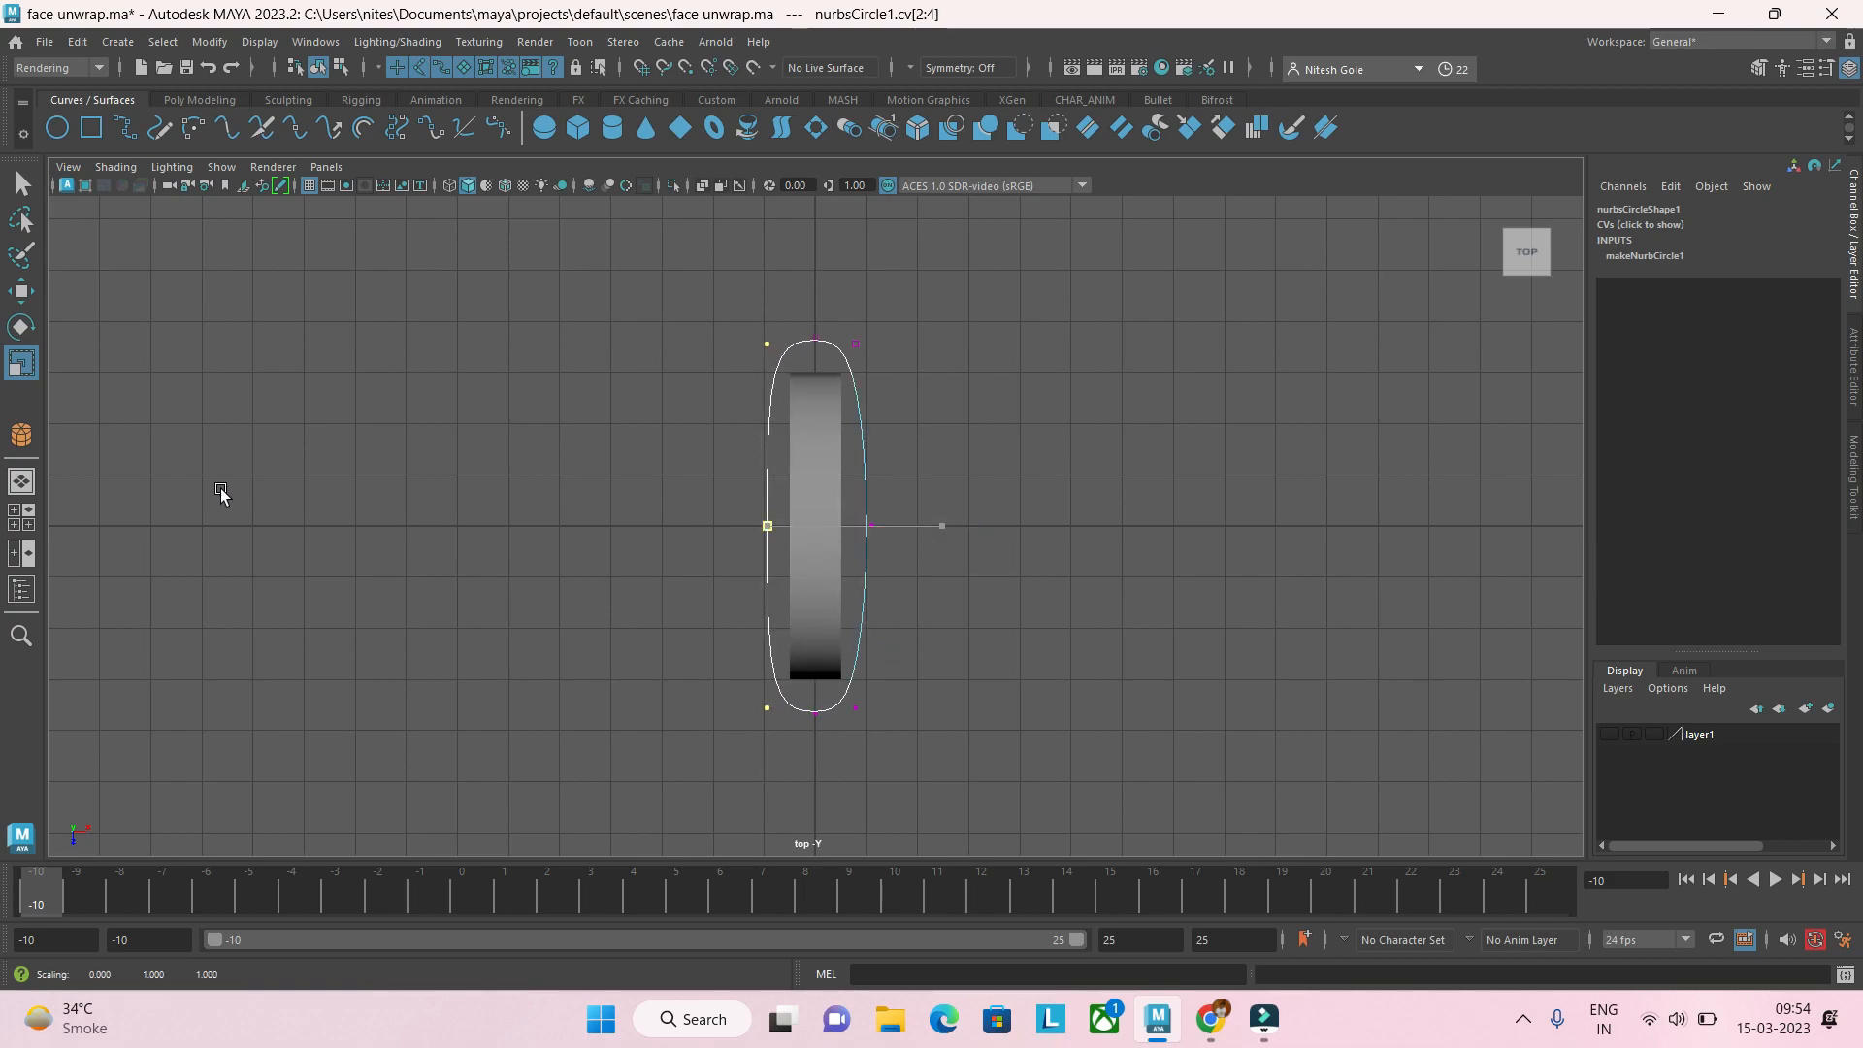
pyautogui.moveTo(988, 306); pyautogui.dragTo(853, 749)
pyautogui.moveTo(1039, 527); pyautogui.dragTo(466, 478)
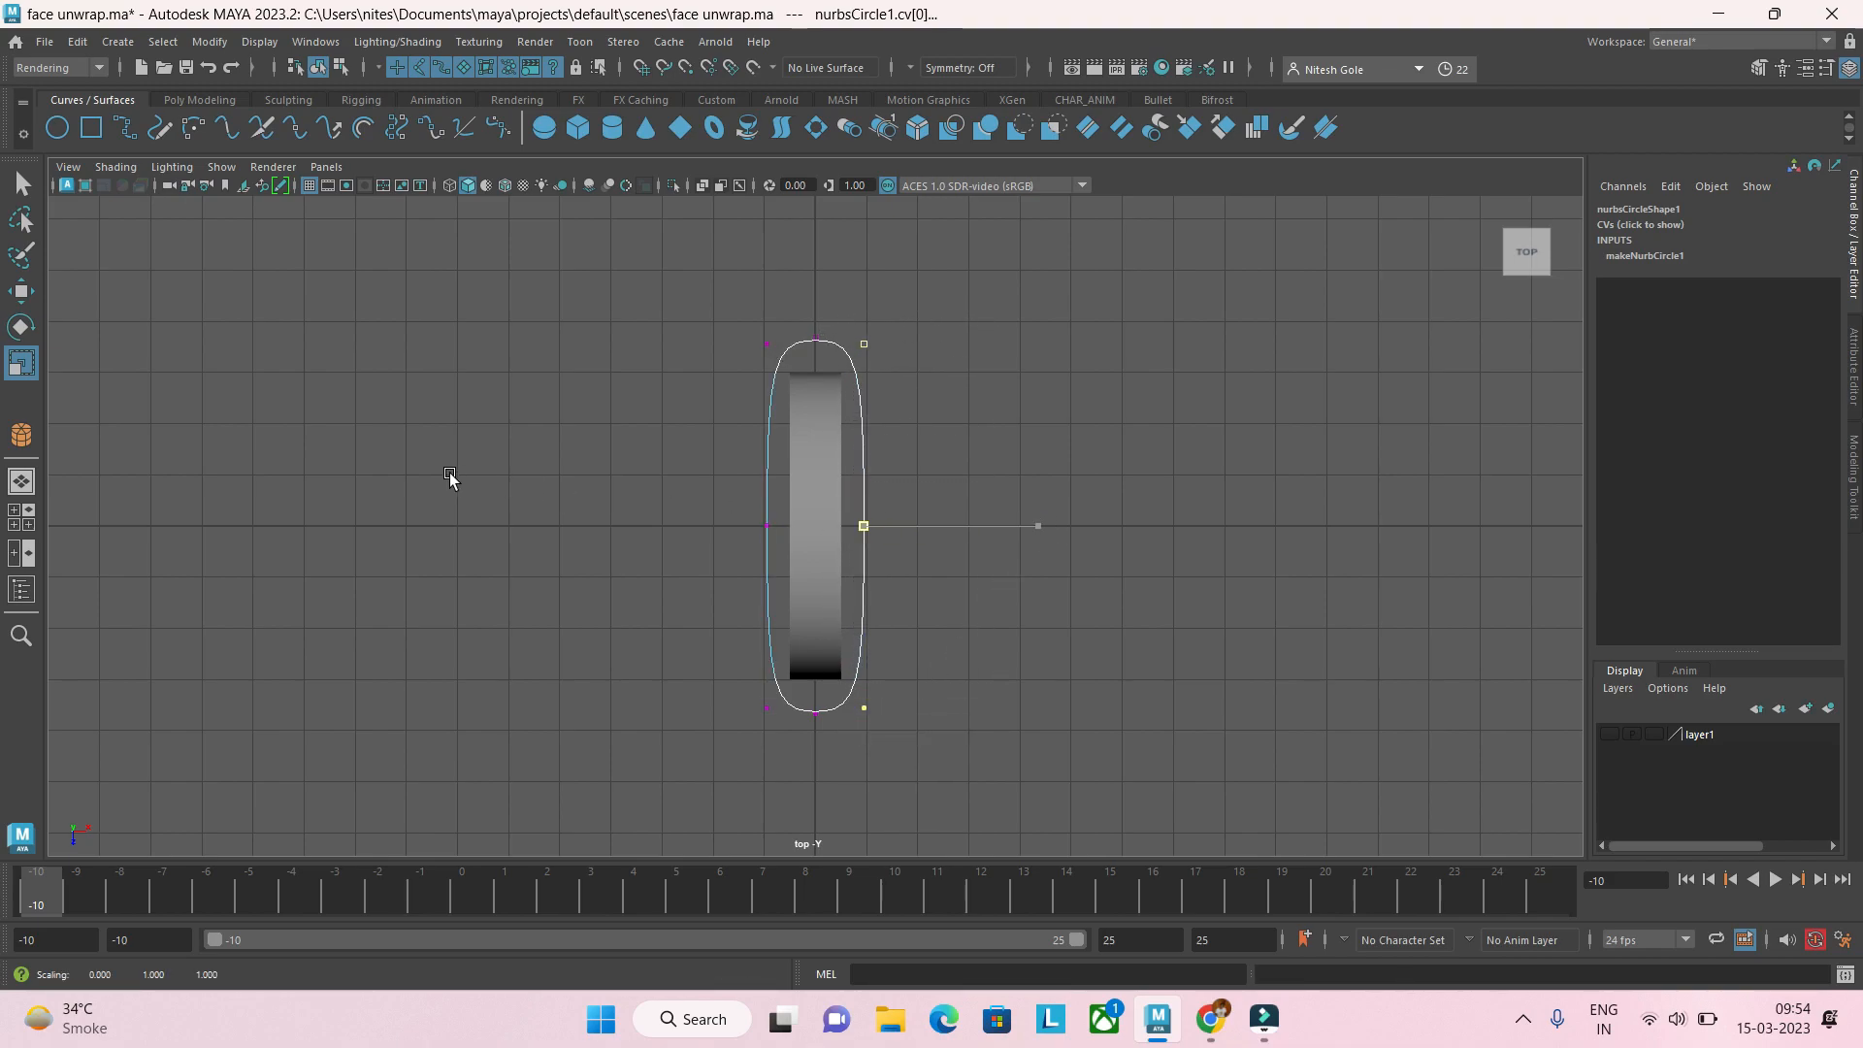
pyautogui.moveTo(862, 394); pyautogui.dragTo(909, 366, button='right')
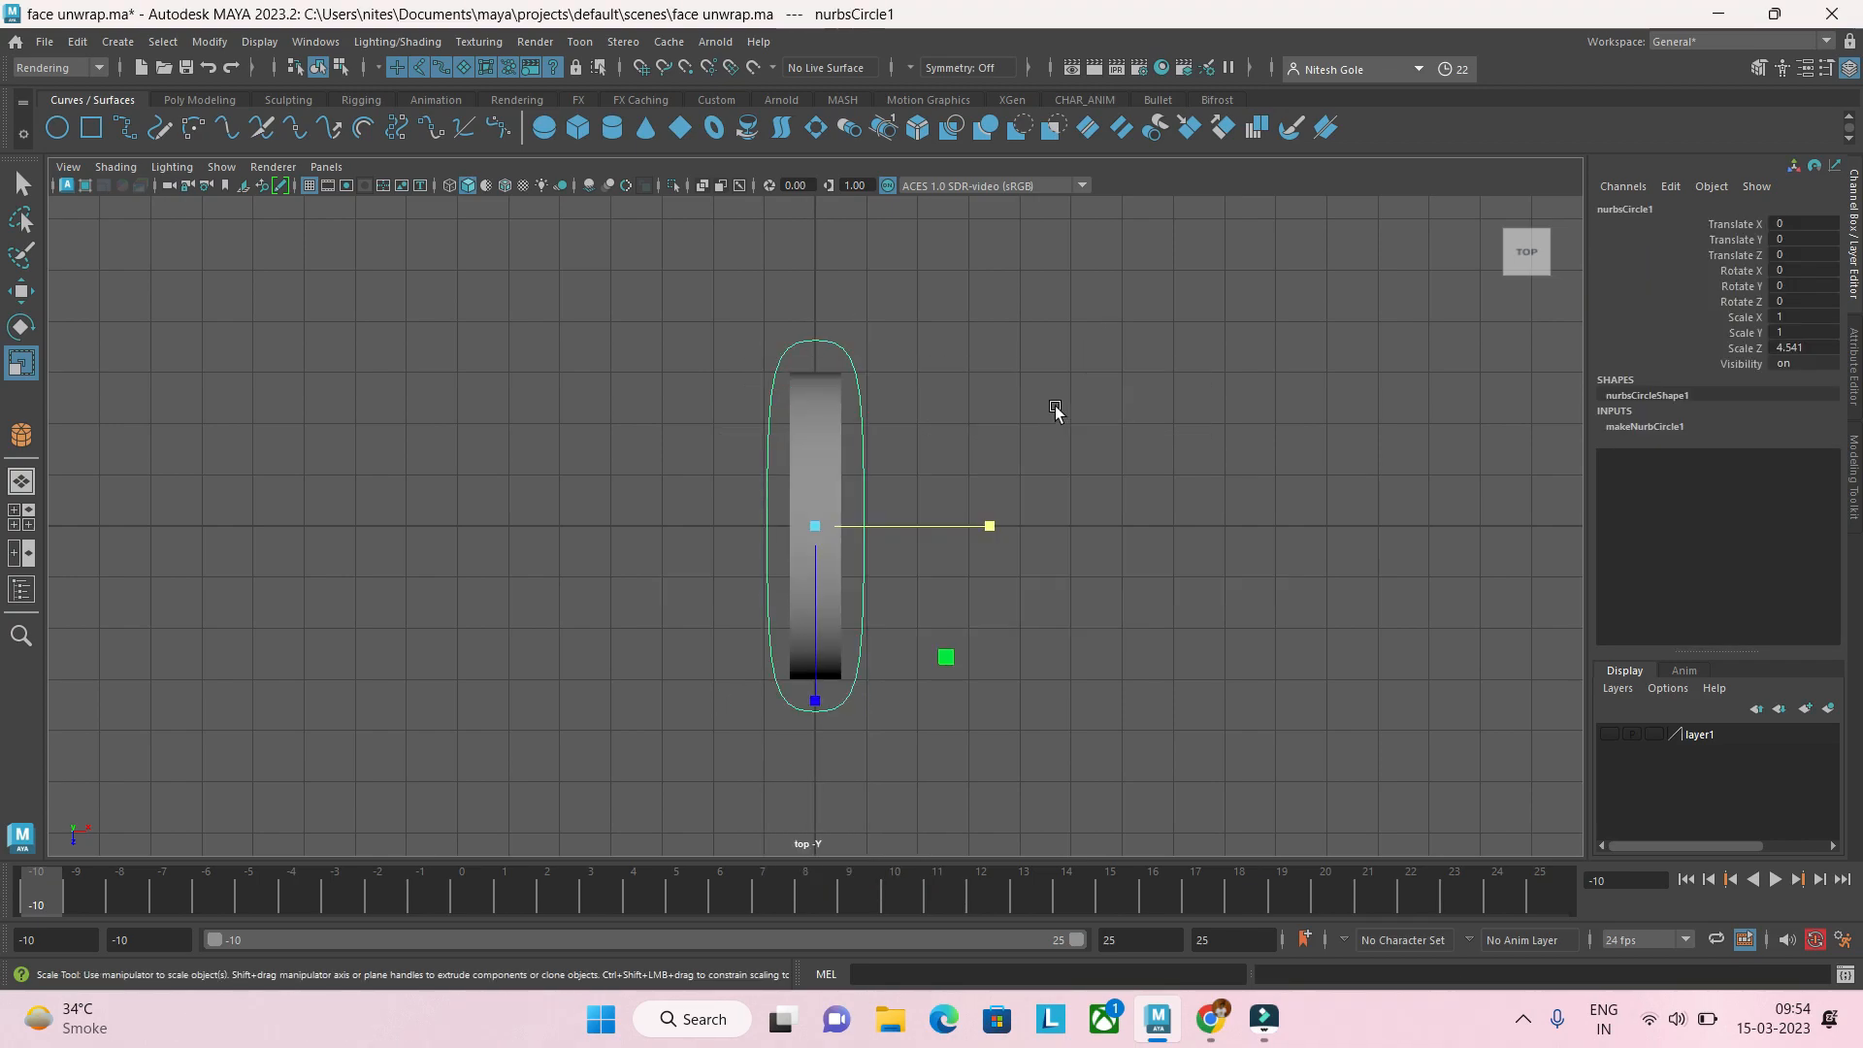
# Step: Return to the perspective view and delete the construction history of the elongated NURBS curve
pyautogui.press('space')
pyautogui.press('space')
pyautogui.keyDown('alt'); pyautogui.moveTo(1003, 653); pyautogui.dragTo(791, 660); pyautogui.keyUp('alt')
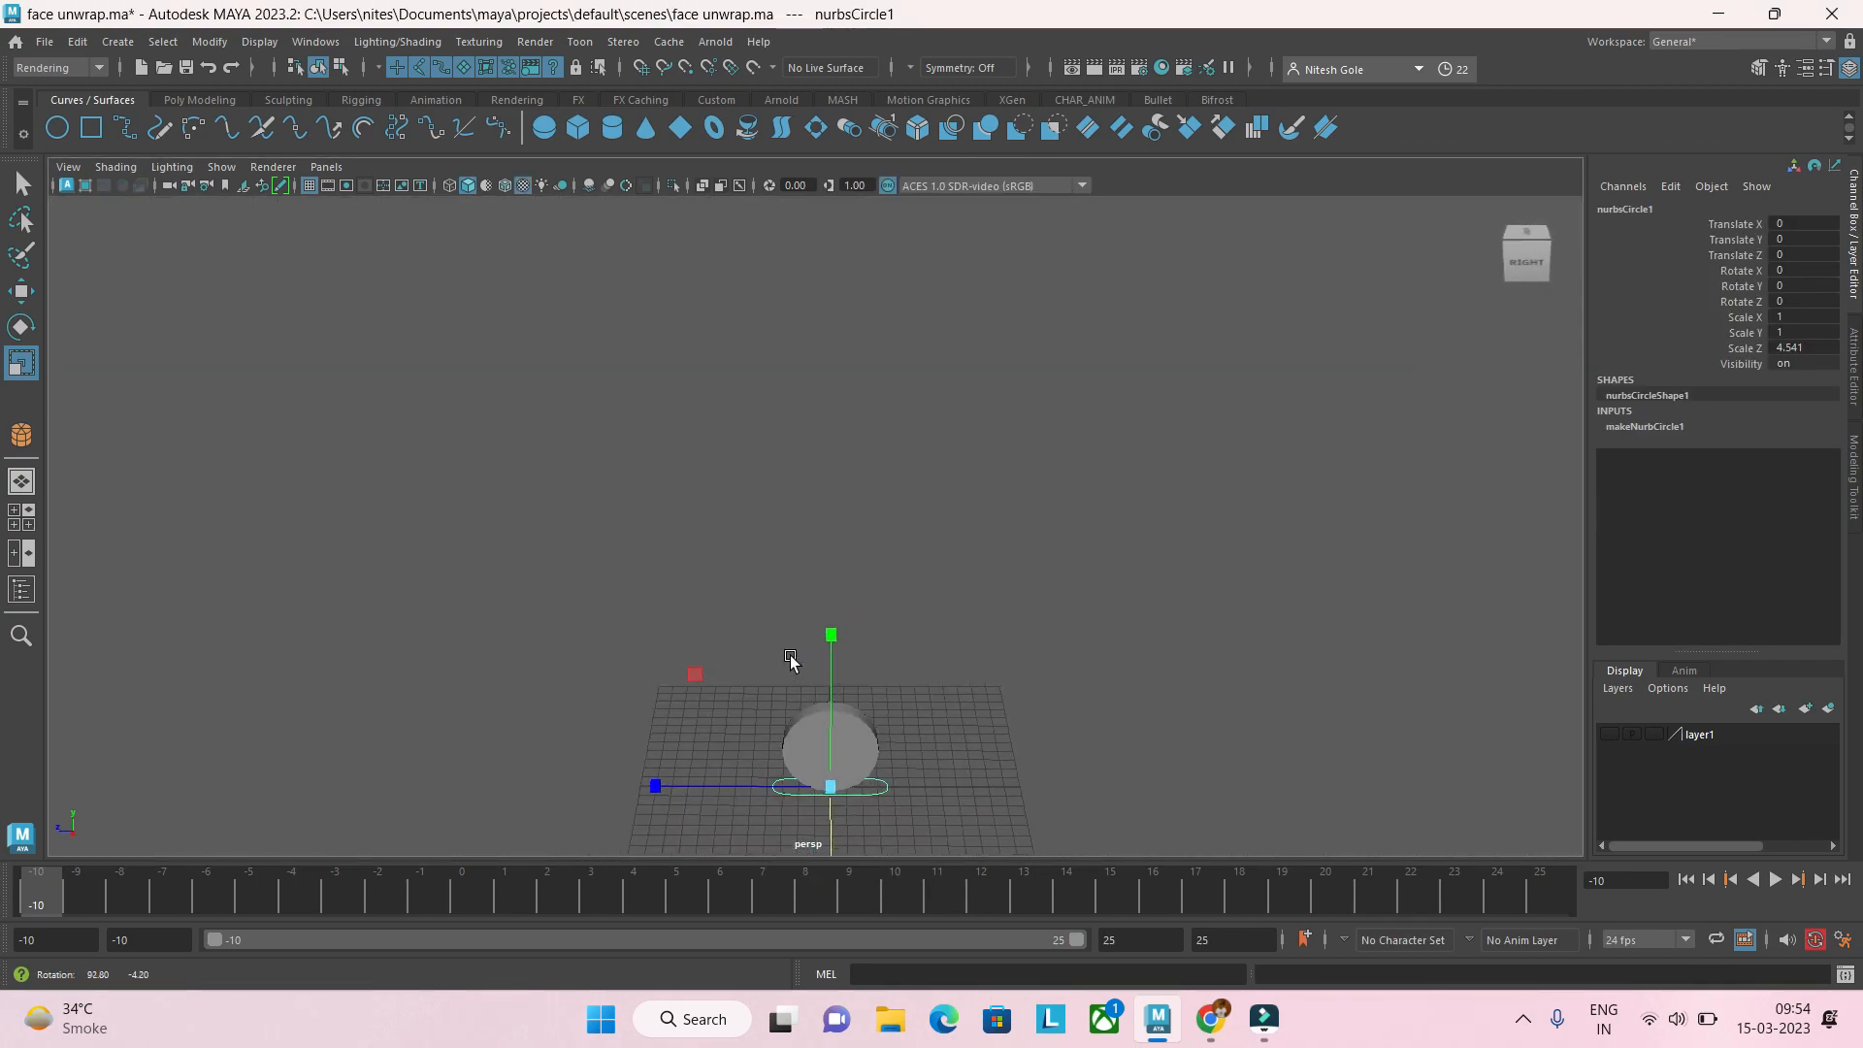
pyautogui.keyDown('alt'); pyautogui.moveTo(952, 641); pyautogui.dragTo(1046, 456); pyautogui.keyUp('alt')
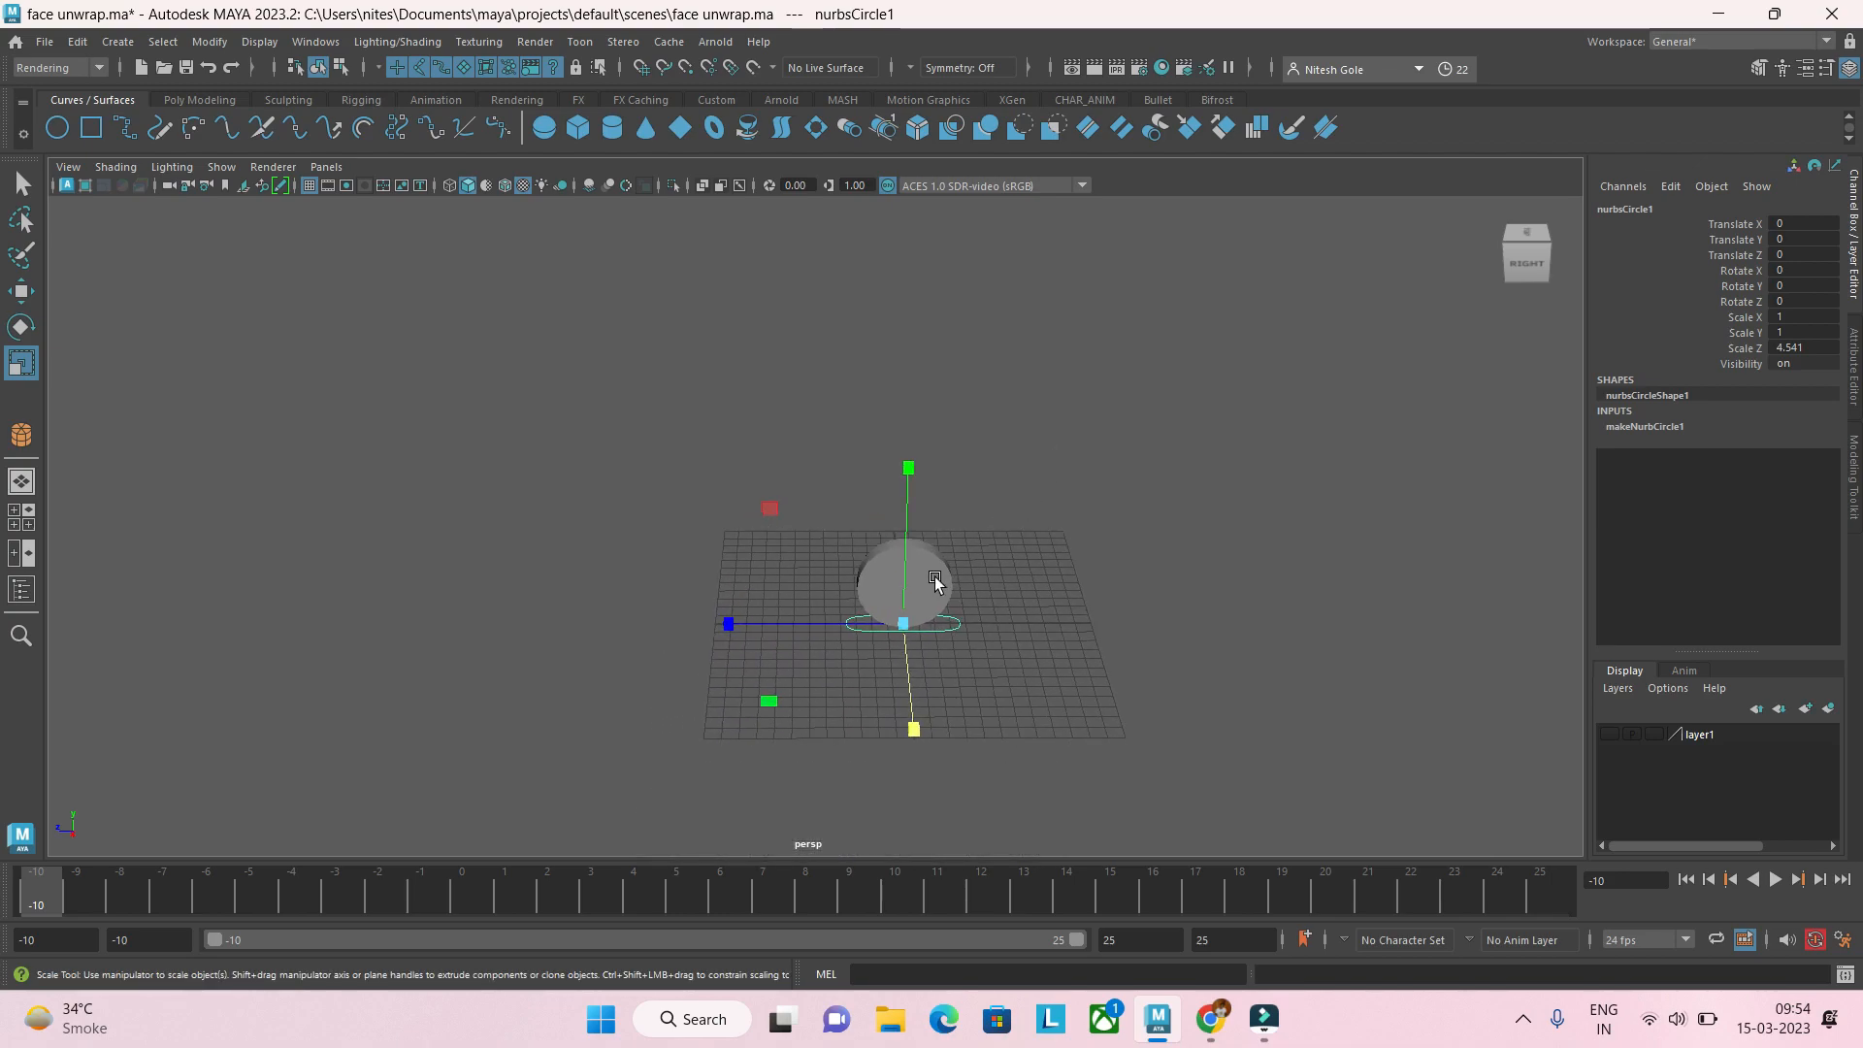
pyautogui.moveTo(940, 602)
pyautogui.keyDown('alt'); pyautogui.mouseDown()
pyautogui.moveTo(975, 629)
pyautogui.moveTo(888, 607)
pyautogui.moveTo(934, 629)
pyautogui.moveTo(952, 583)
pyautogui.mouseUp(); pyautogui.keyUp('alt')
pyautogui.click(1124, 553)
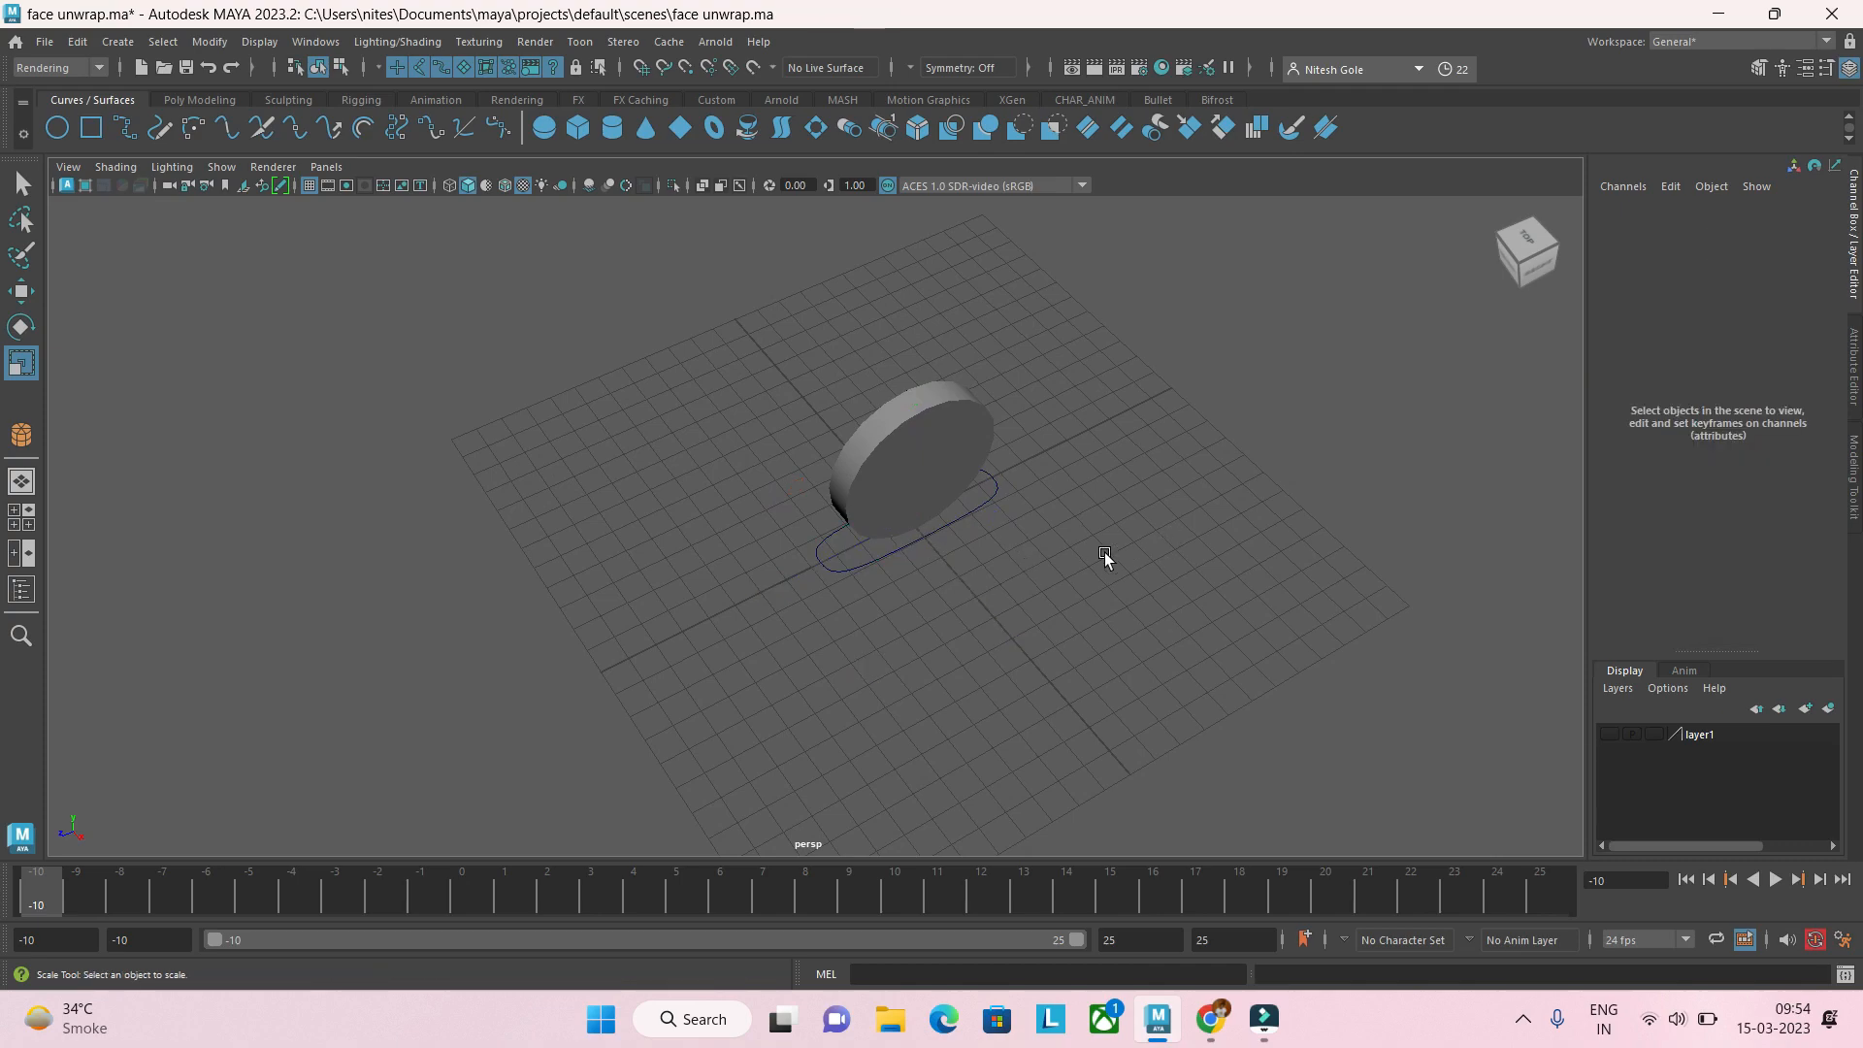
pyautogui.click(957, 518)
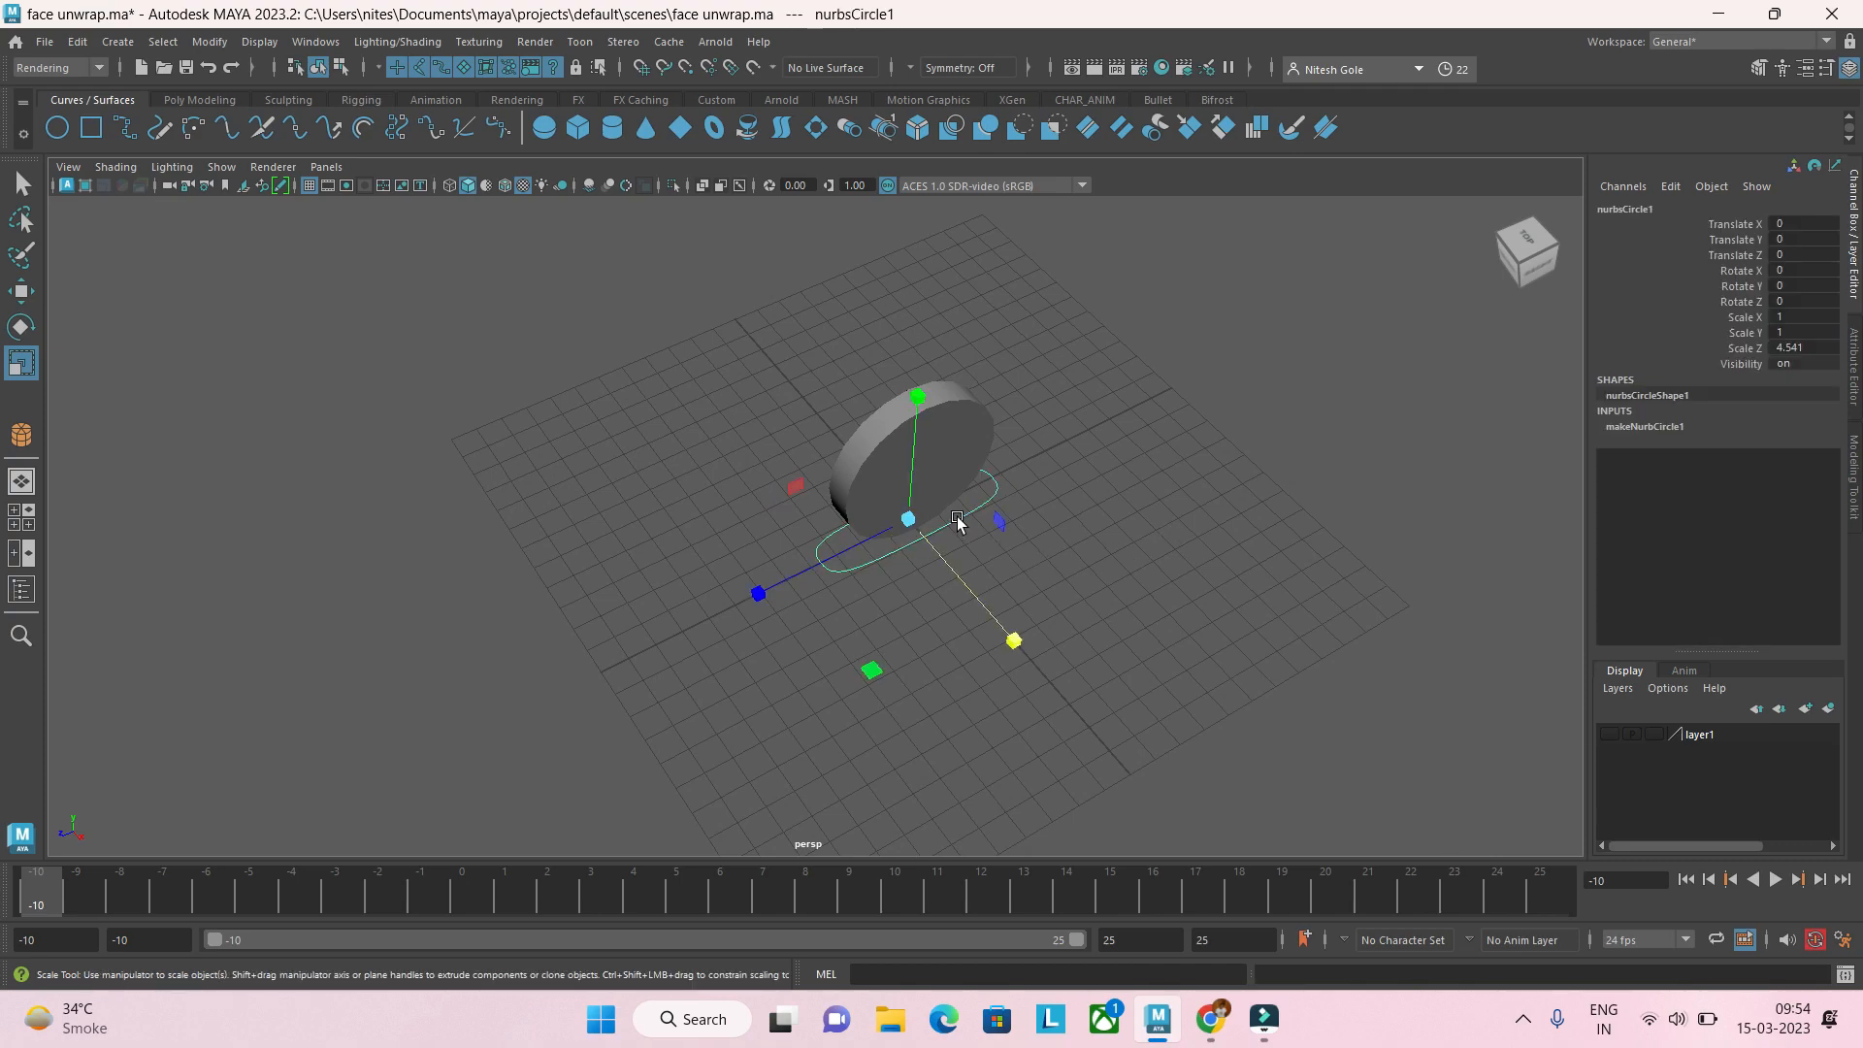
pyautogui.click(209, 100)
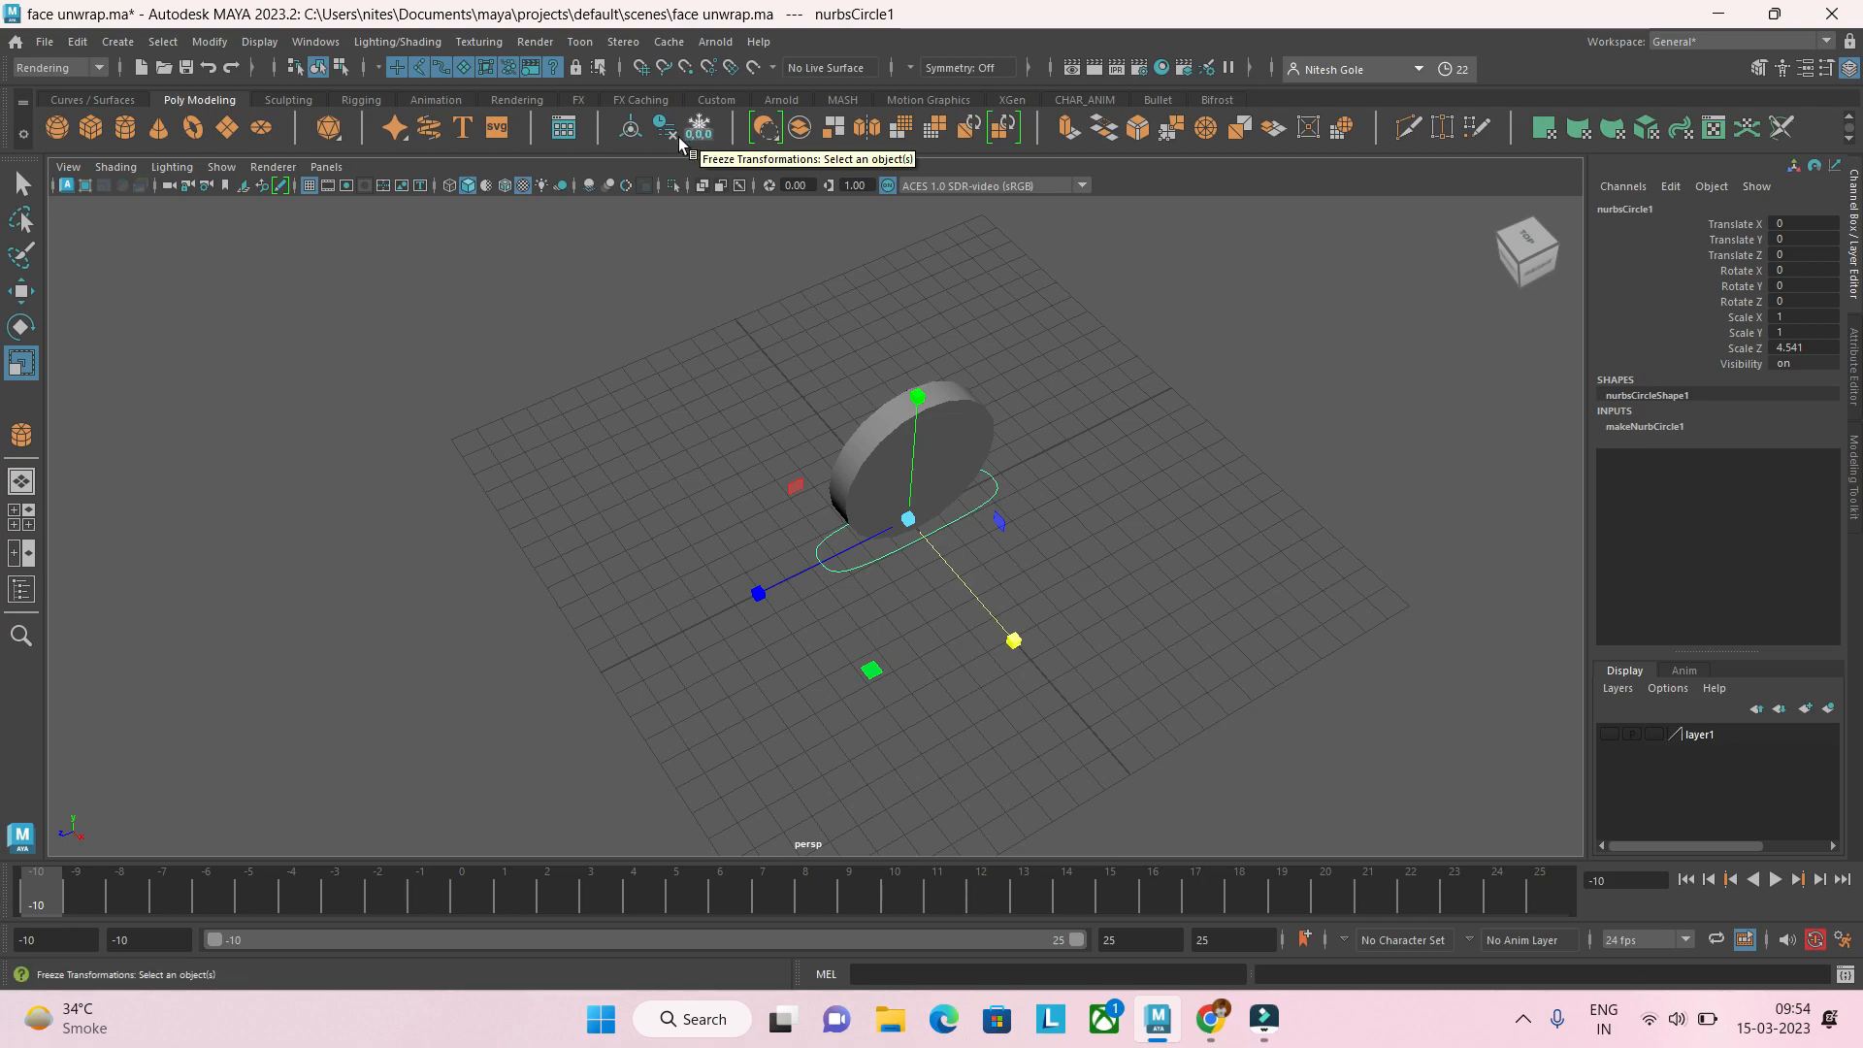
pyautogui.click(208, 43)
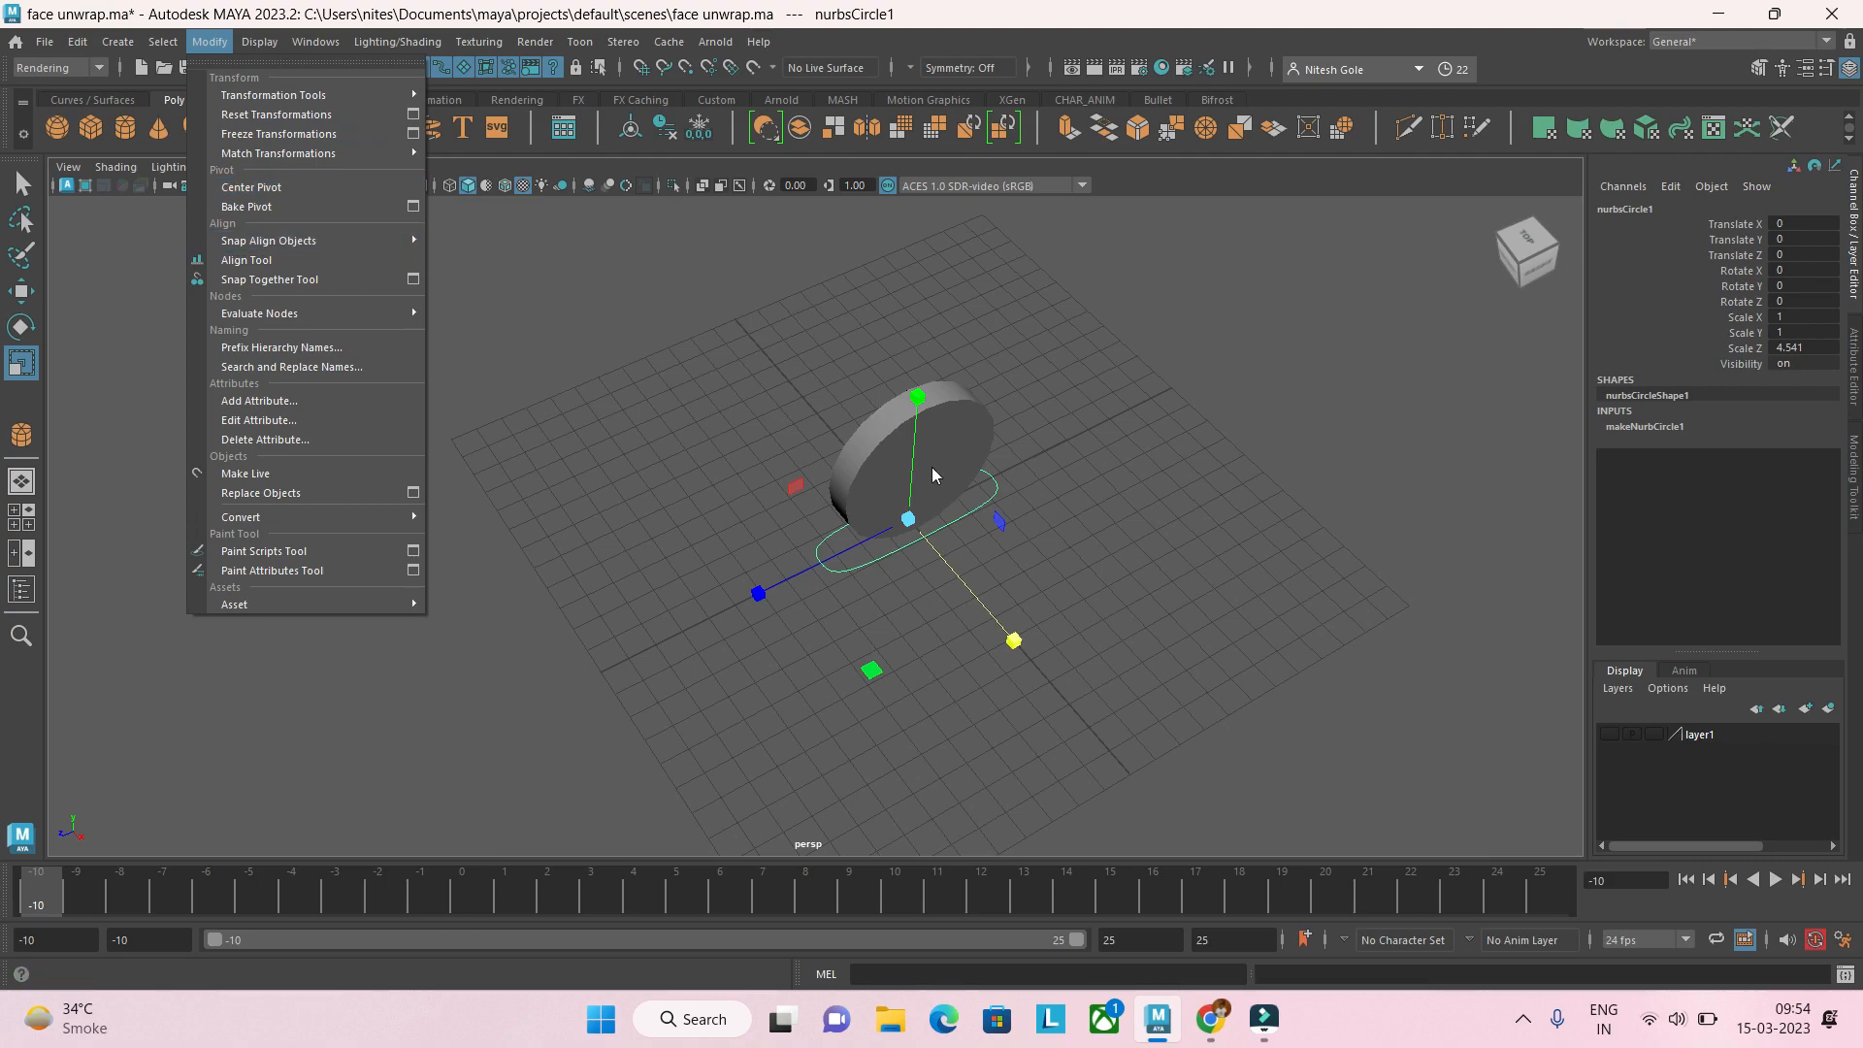
pyautogui.click(1023, 487)
pyautogui.click(975, 502)
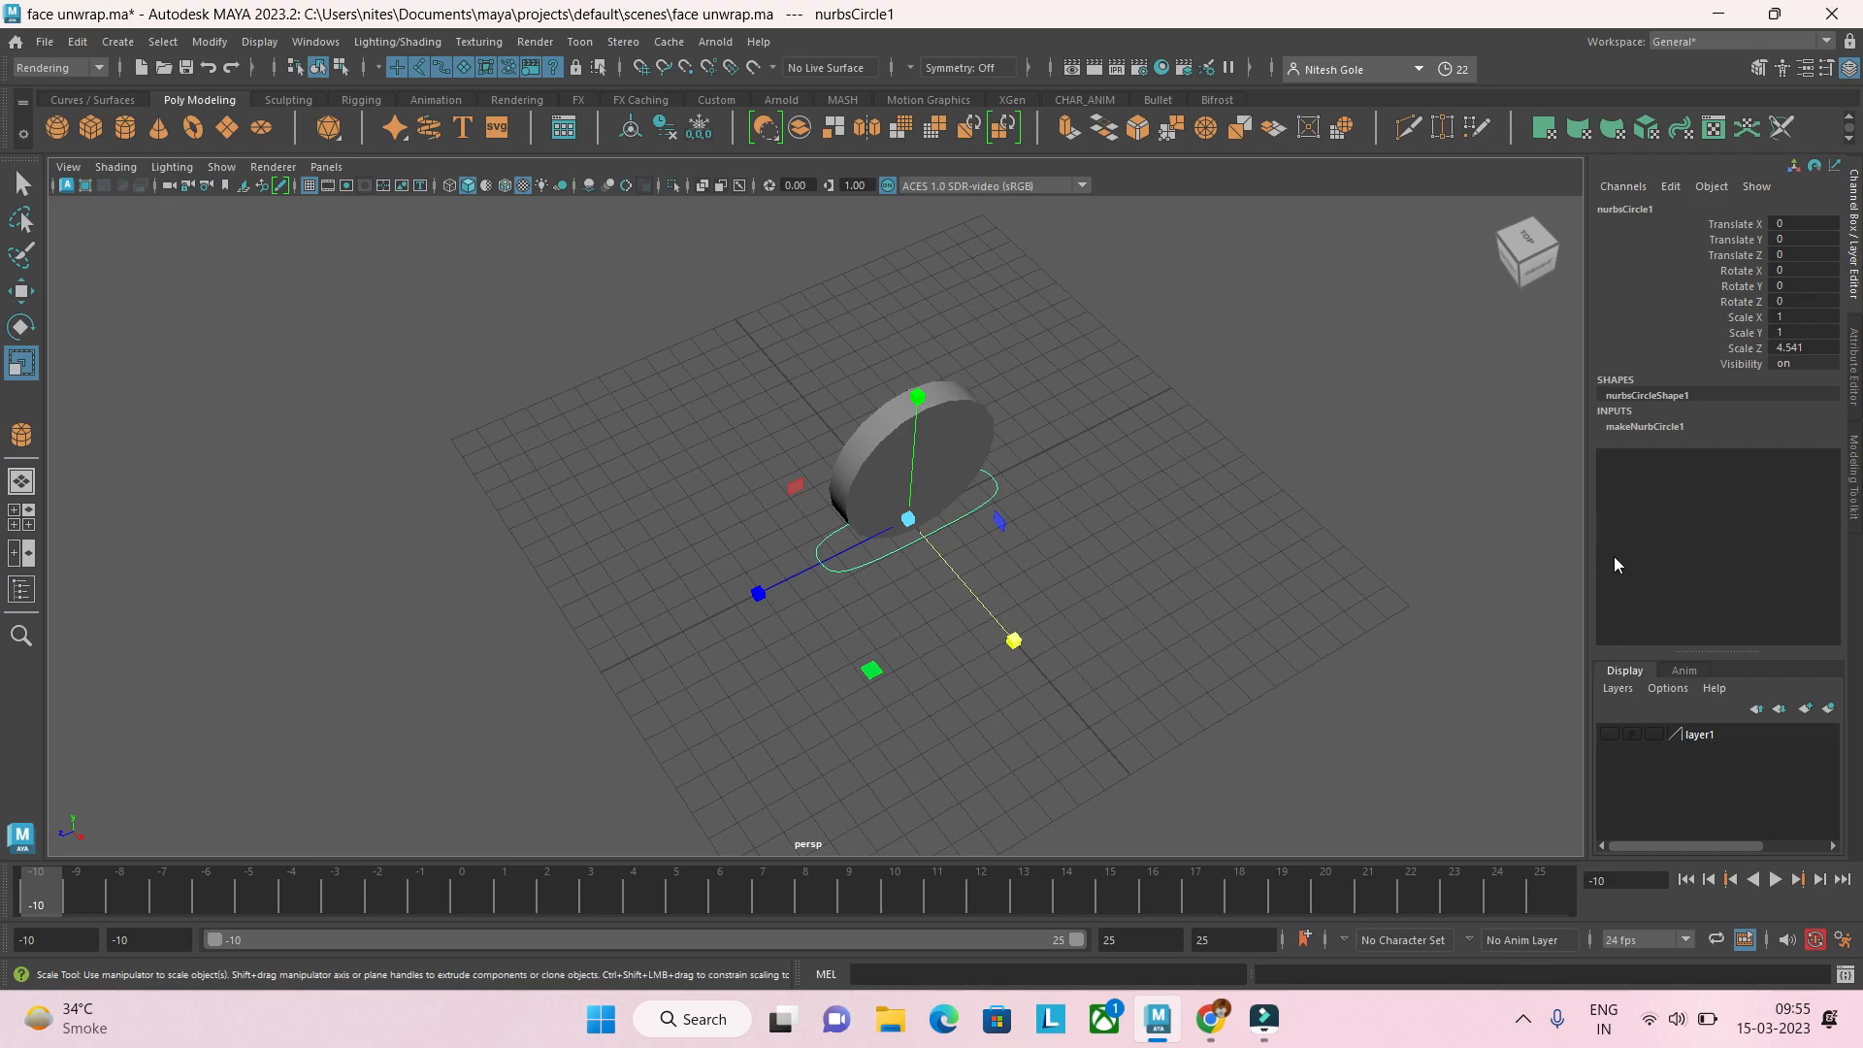
pyautogui.click(662, 136)
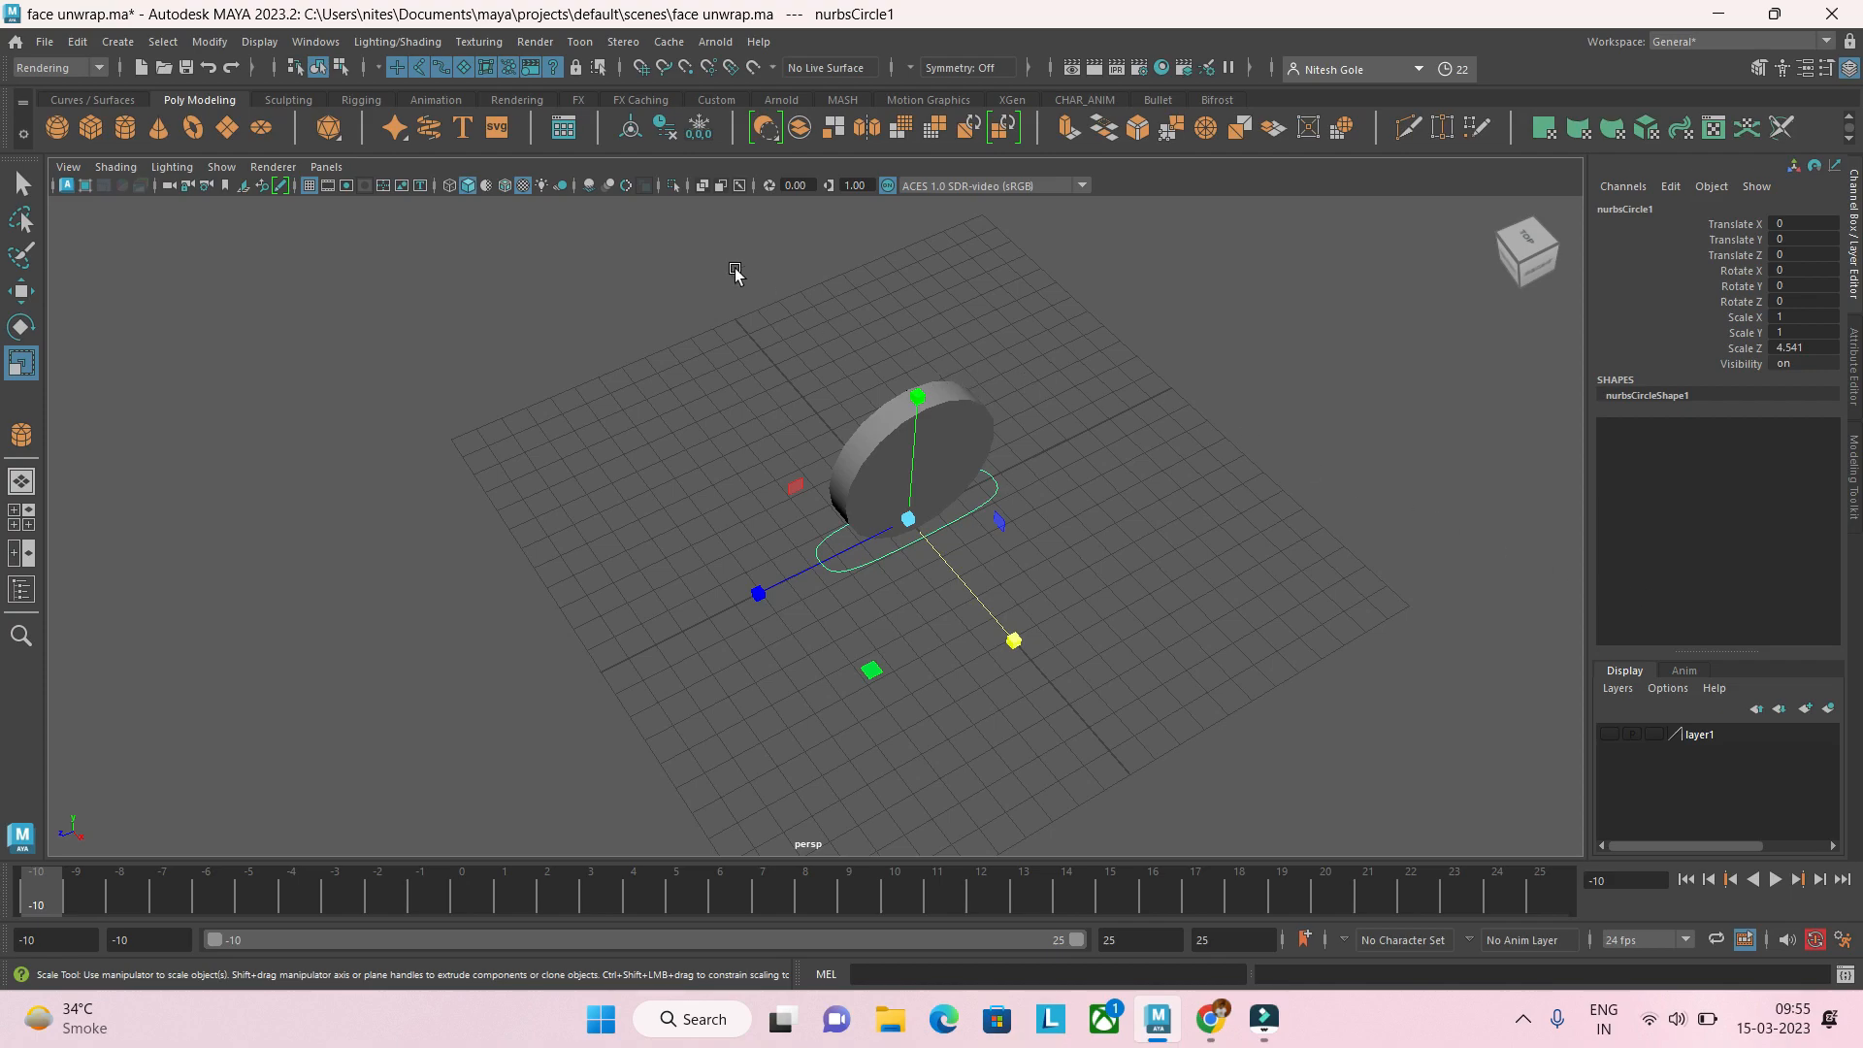
pyautogui.click(662, 128)
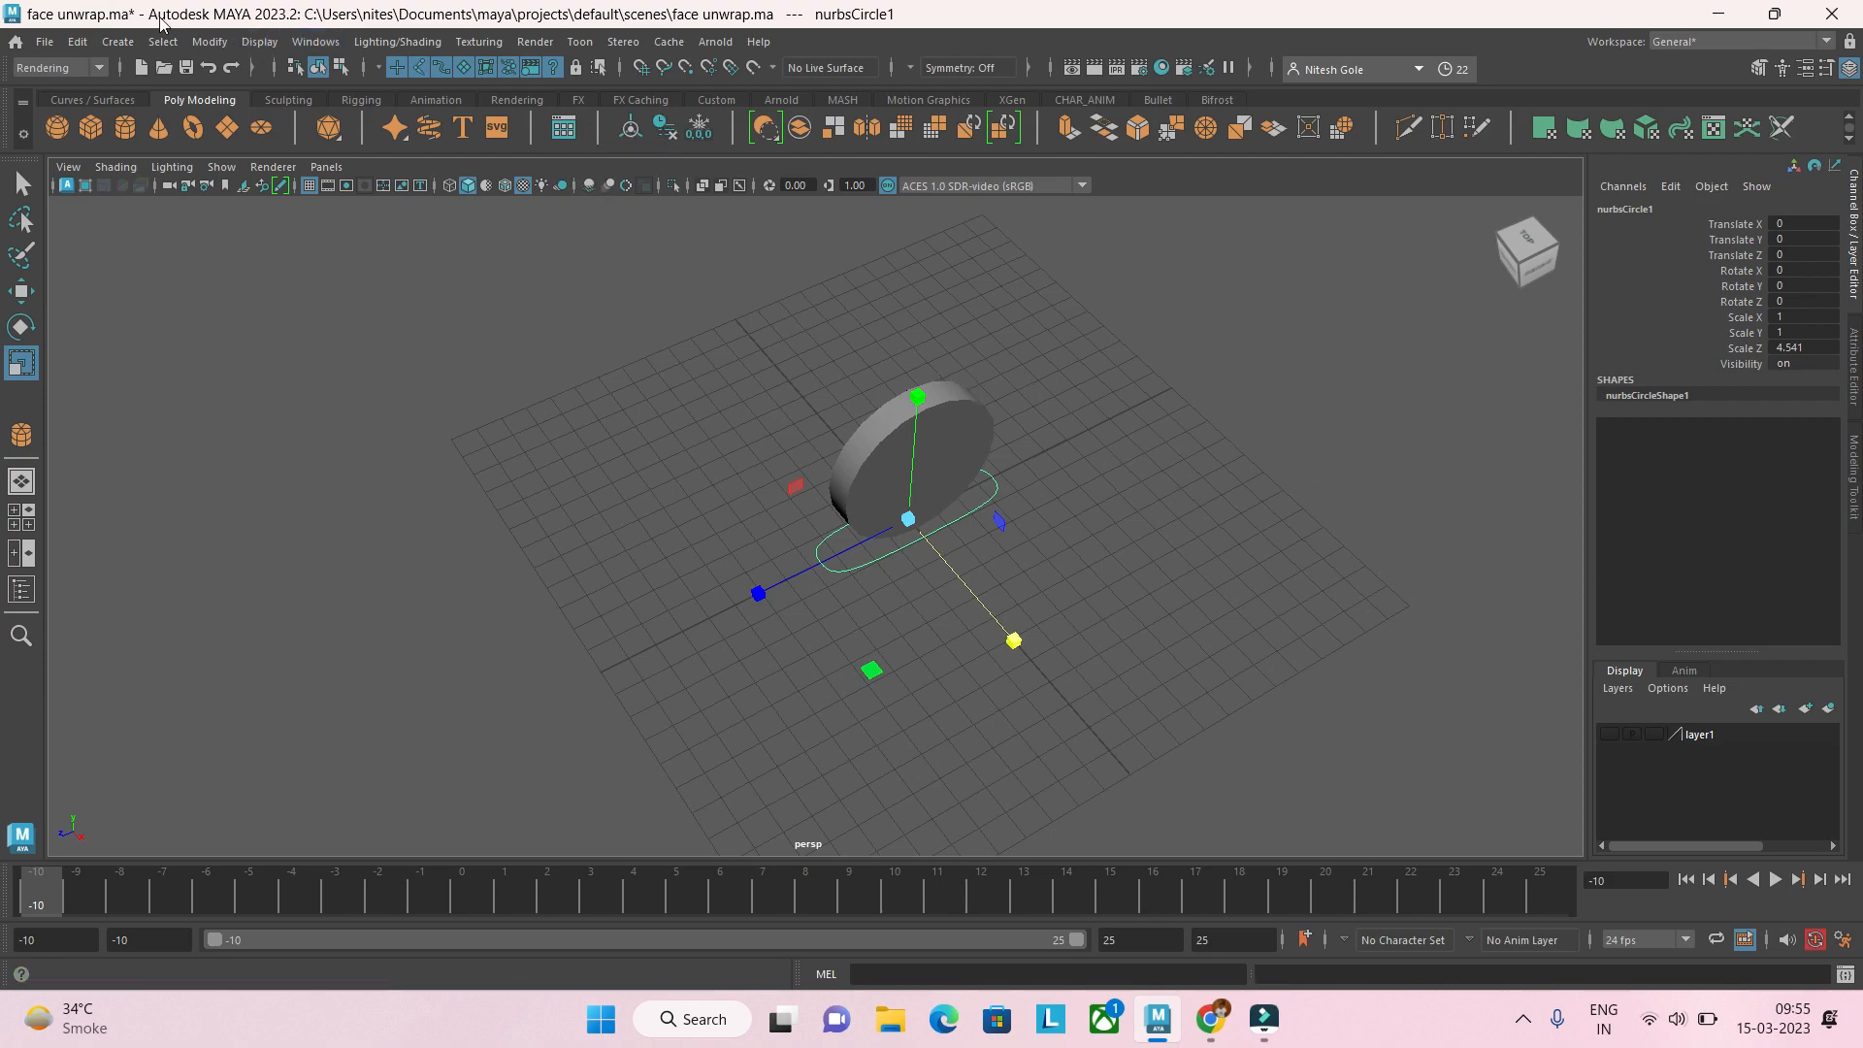
pyautogui.click(77, 41)
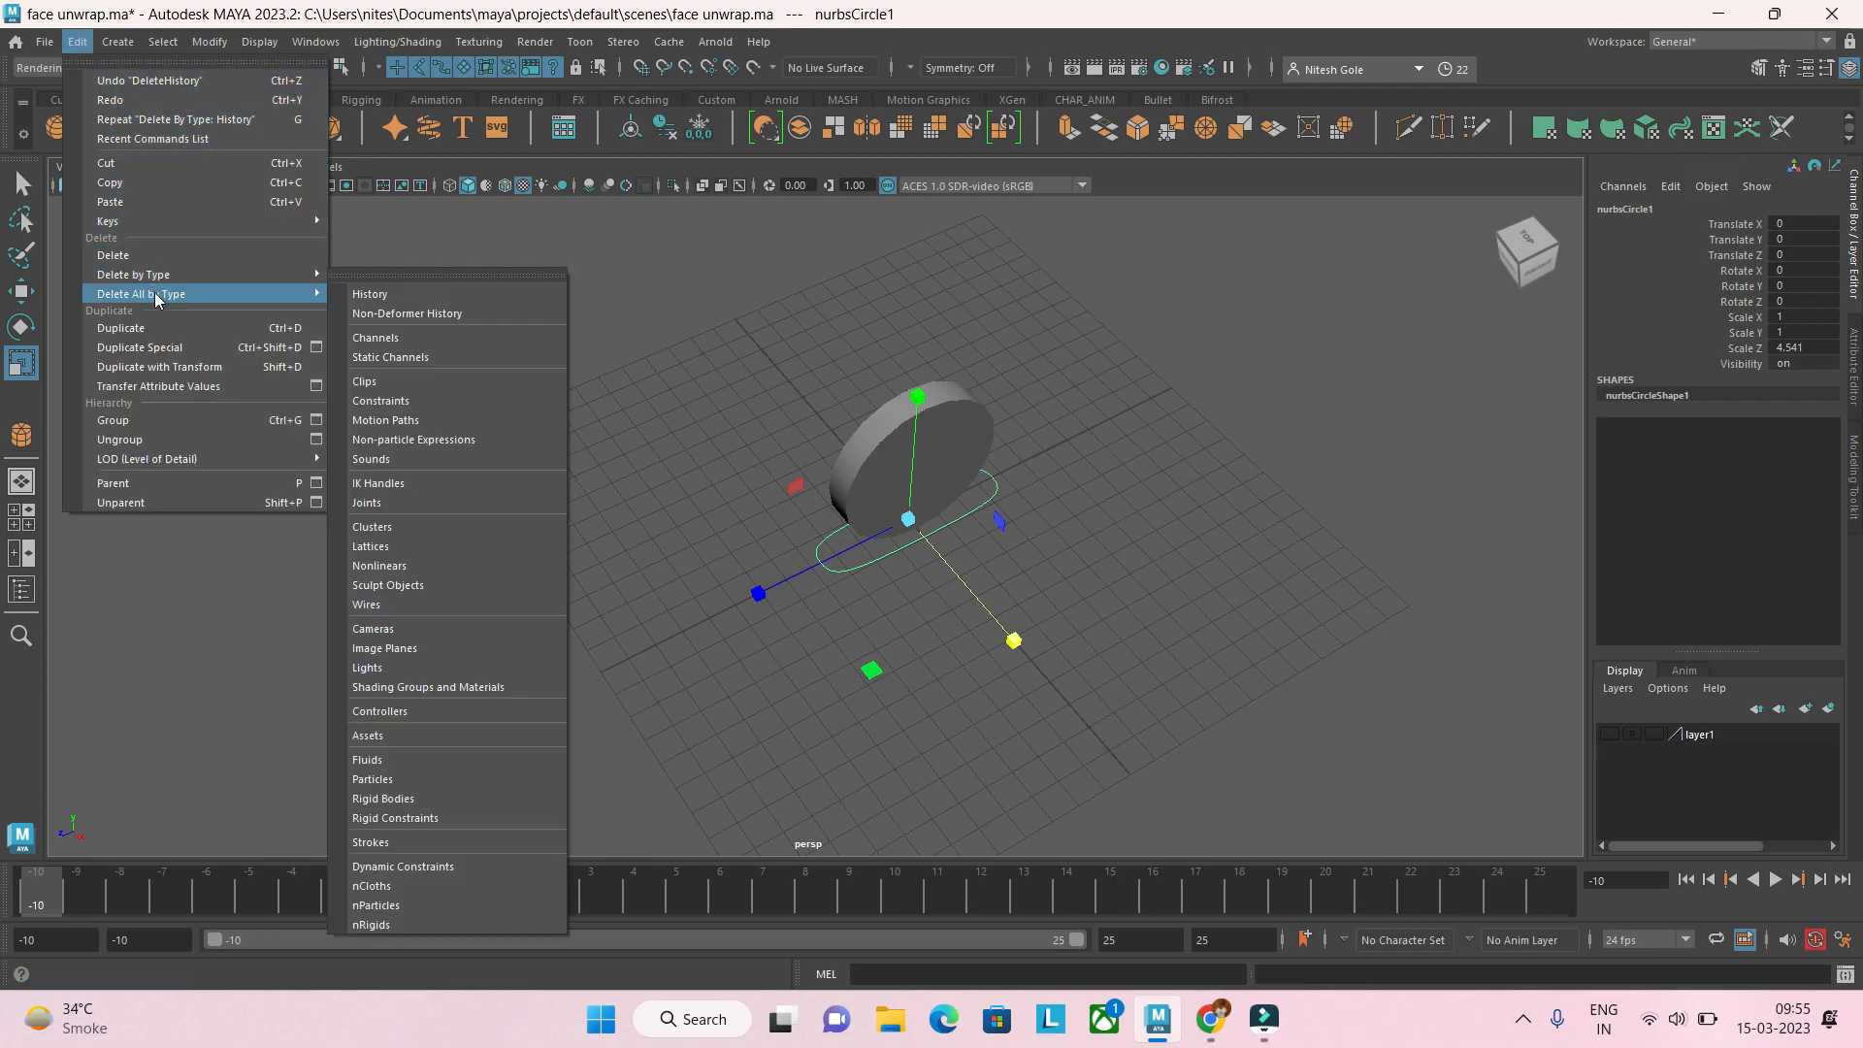
pyautogui.moveTo(181, 276)
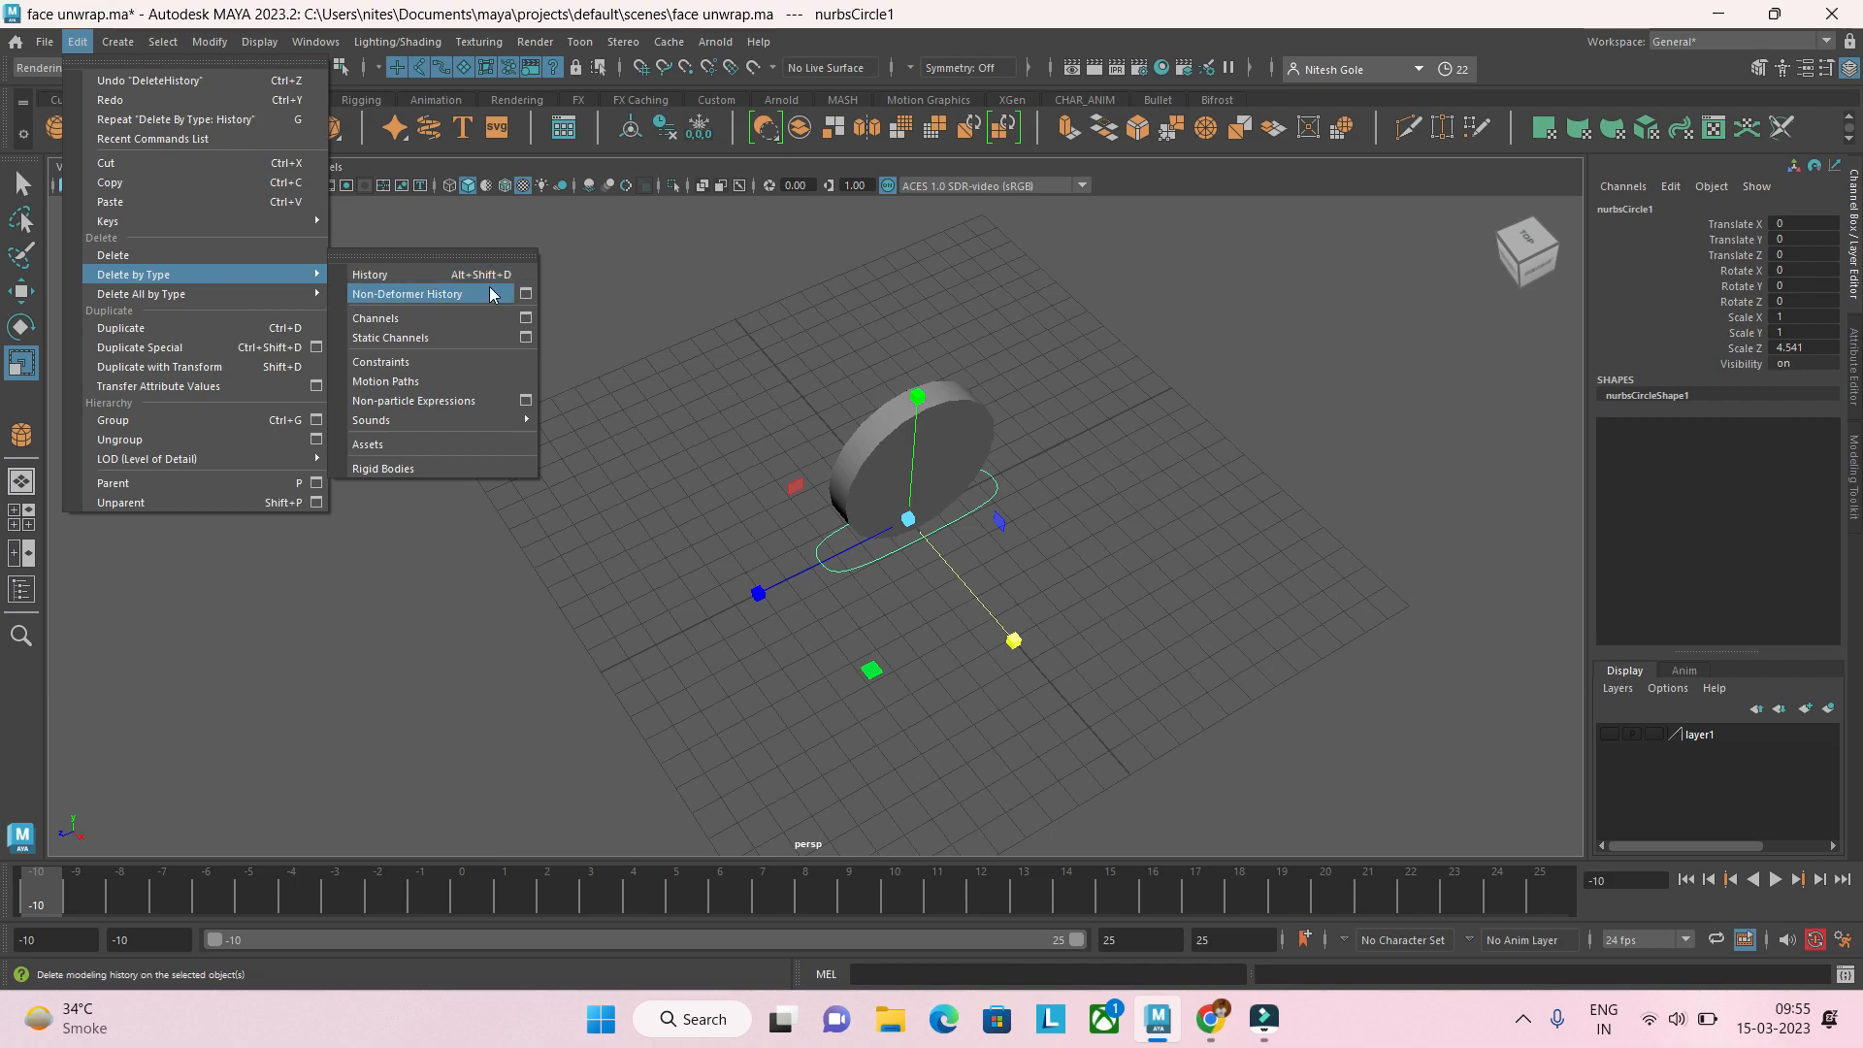
pyautogui.click(1058, 465)
pyautogui.click(992, 514)
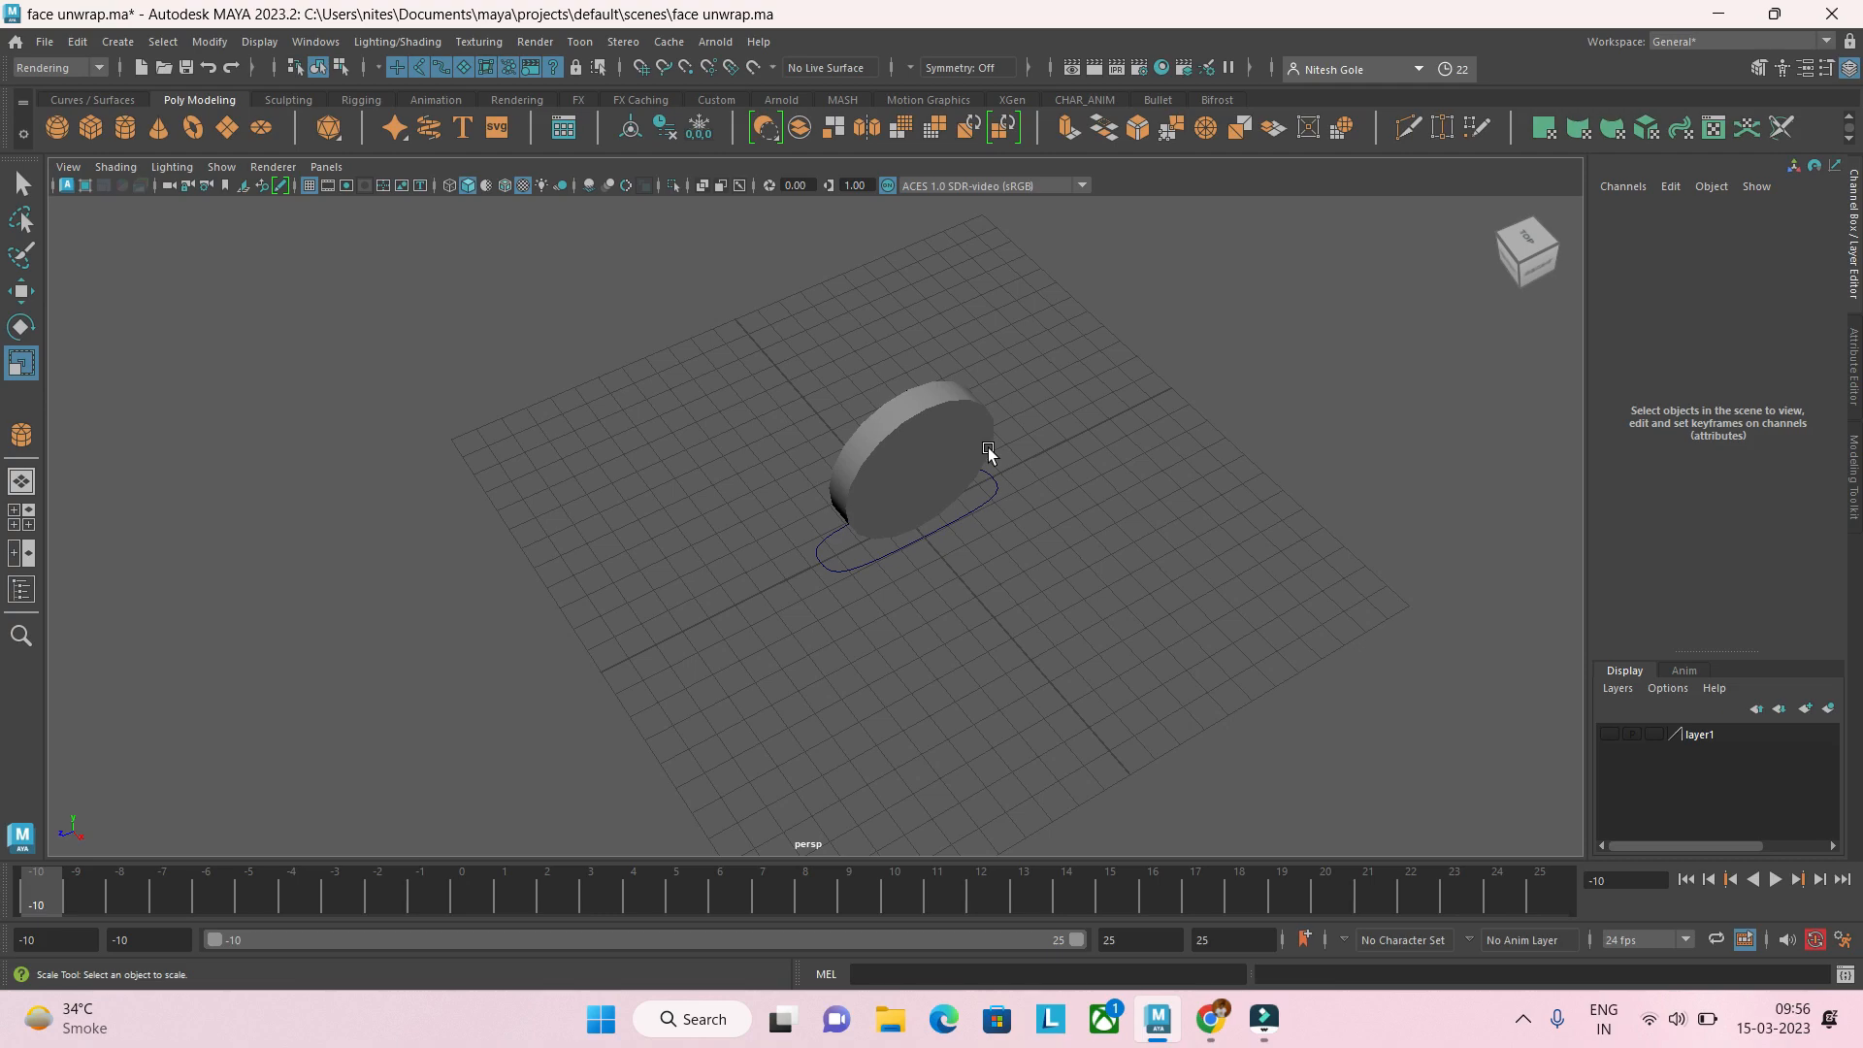
# Step: Select the elongated curve and add the cylinder to the selection, and switch to the Rigging menu set
pyautogui.click(984, 501)
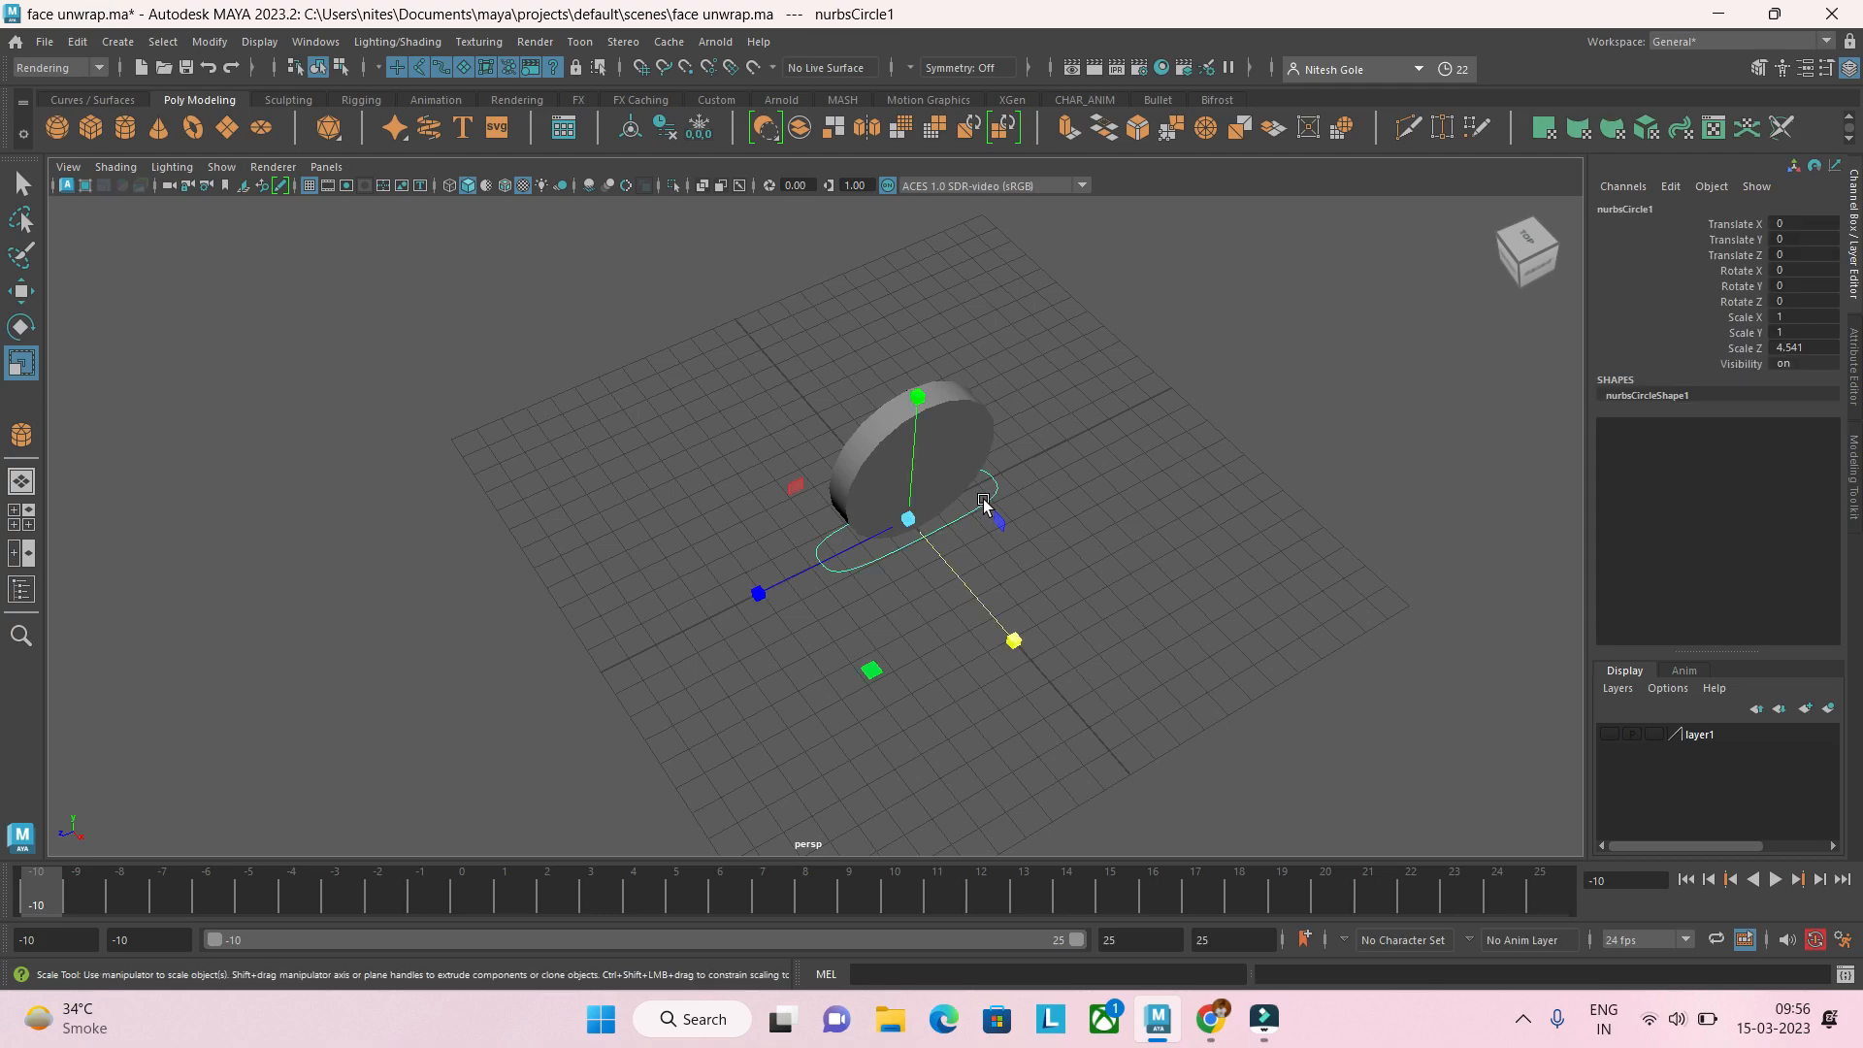
pyautogui.click(977, 429)
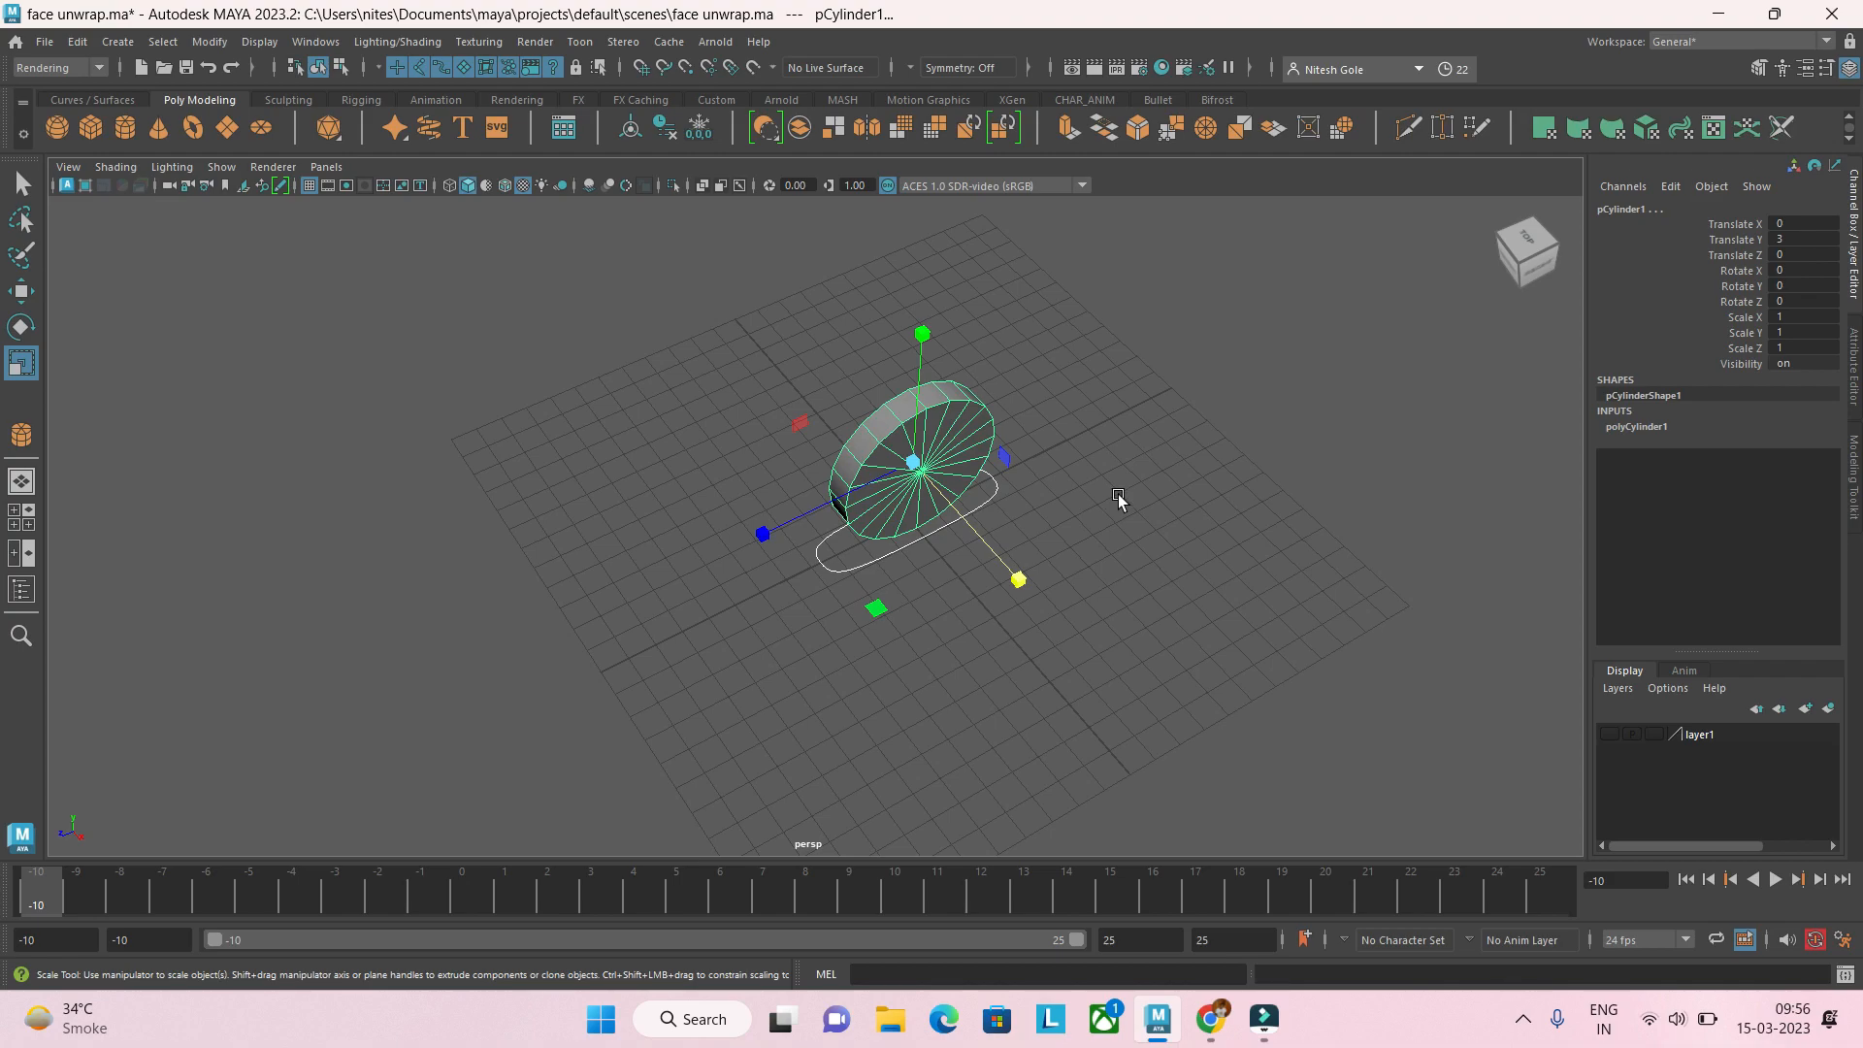
pyautogui.click(84, 69)
pyautogui.click(68, 108)
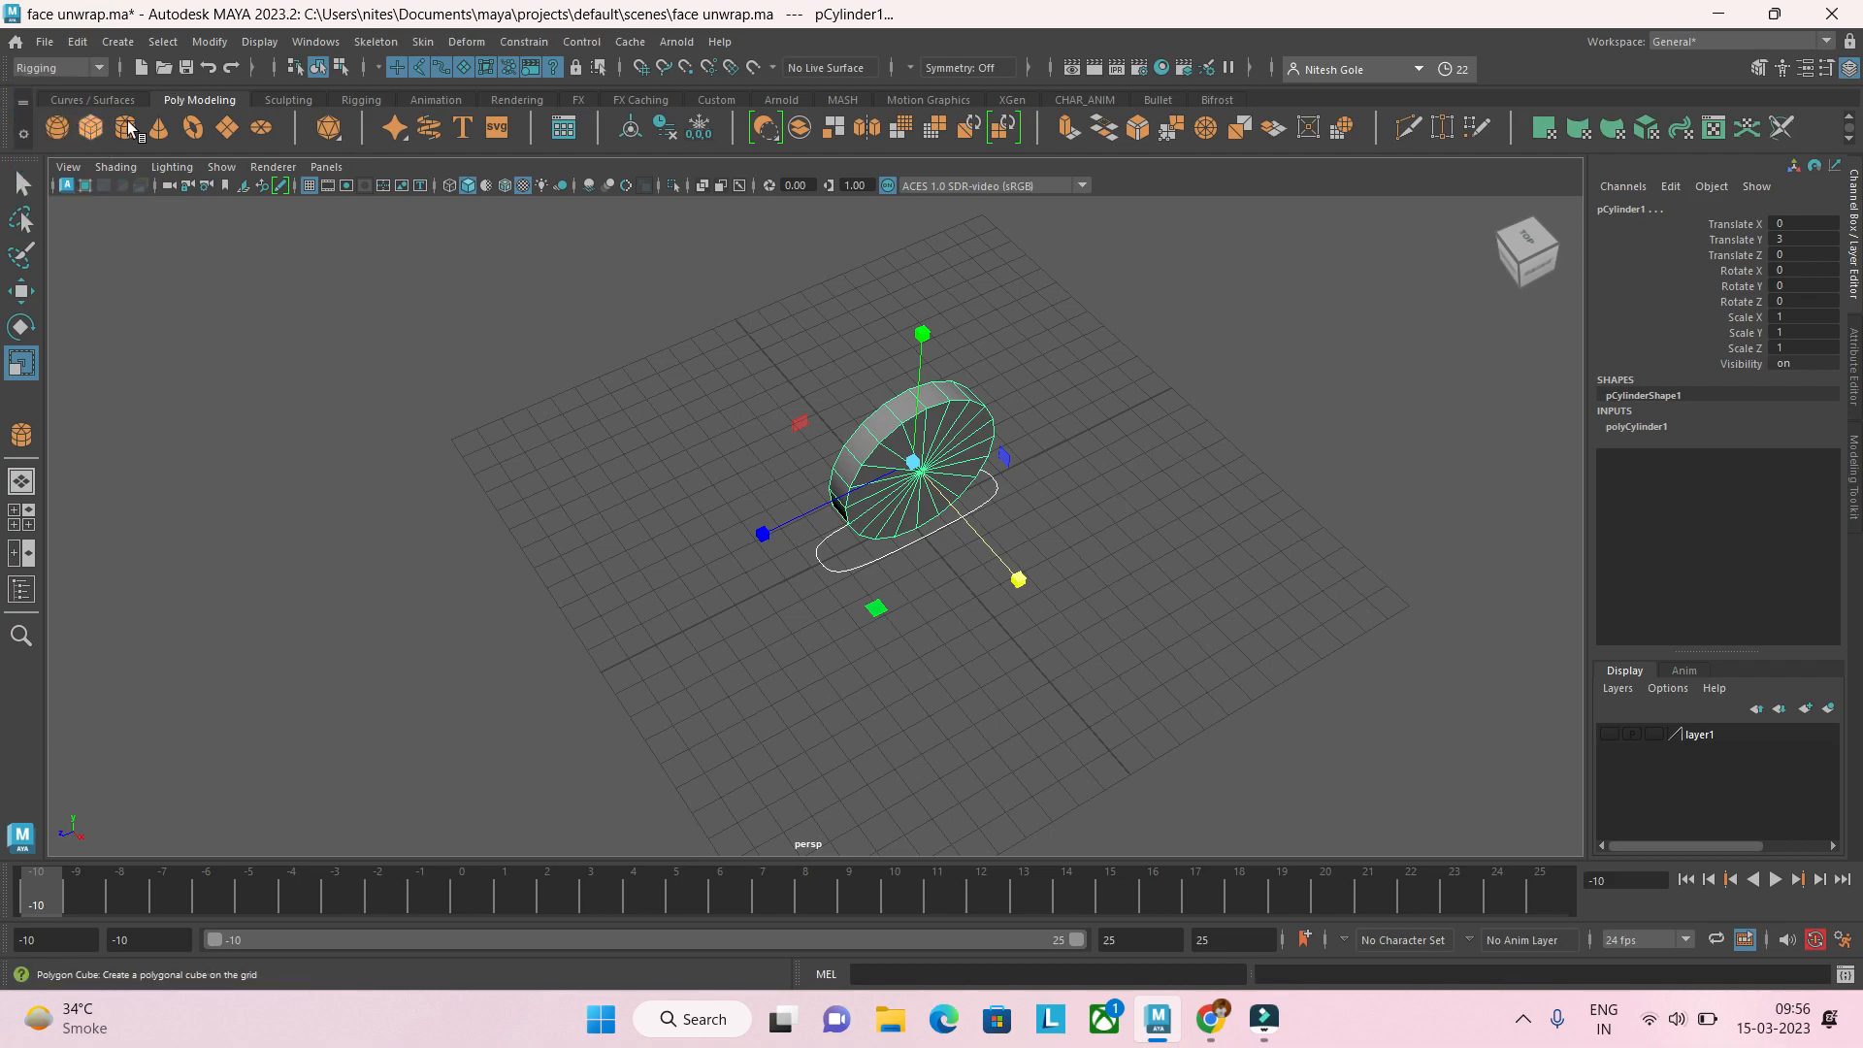
pyautogui.click(522, 44)
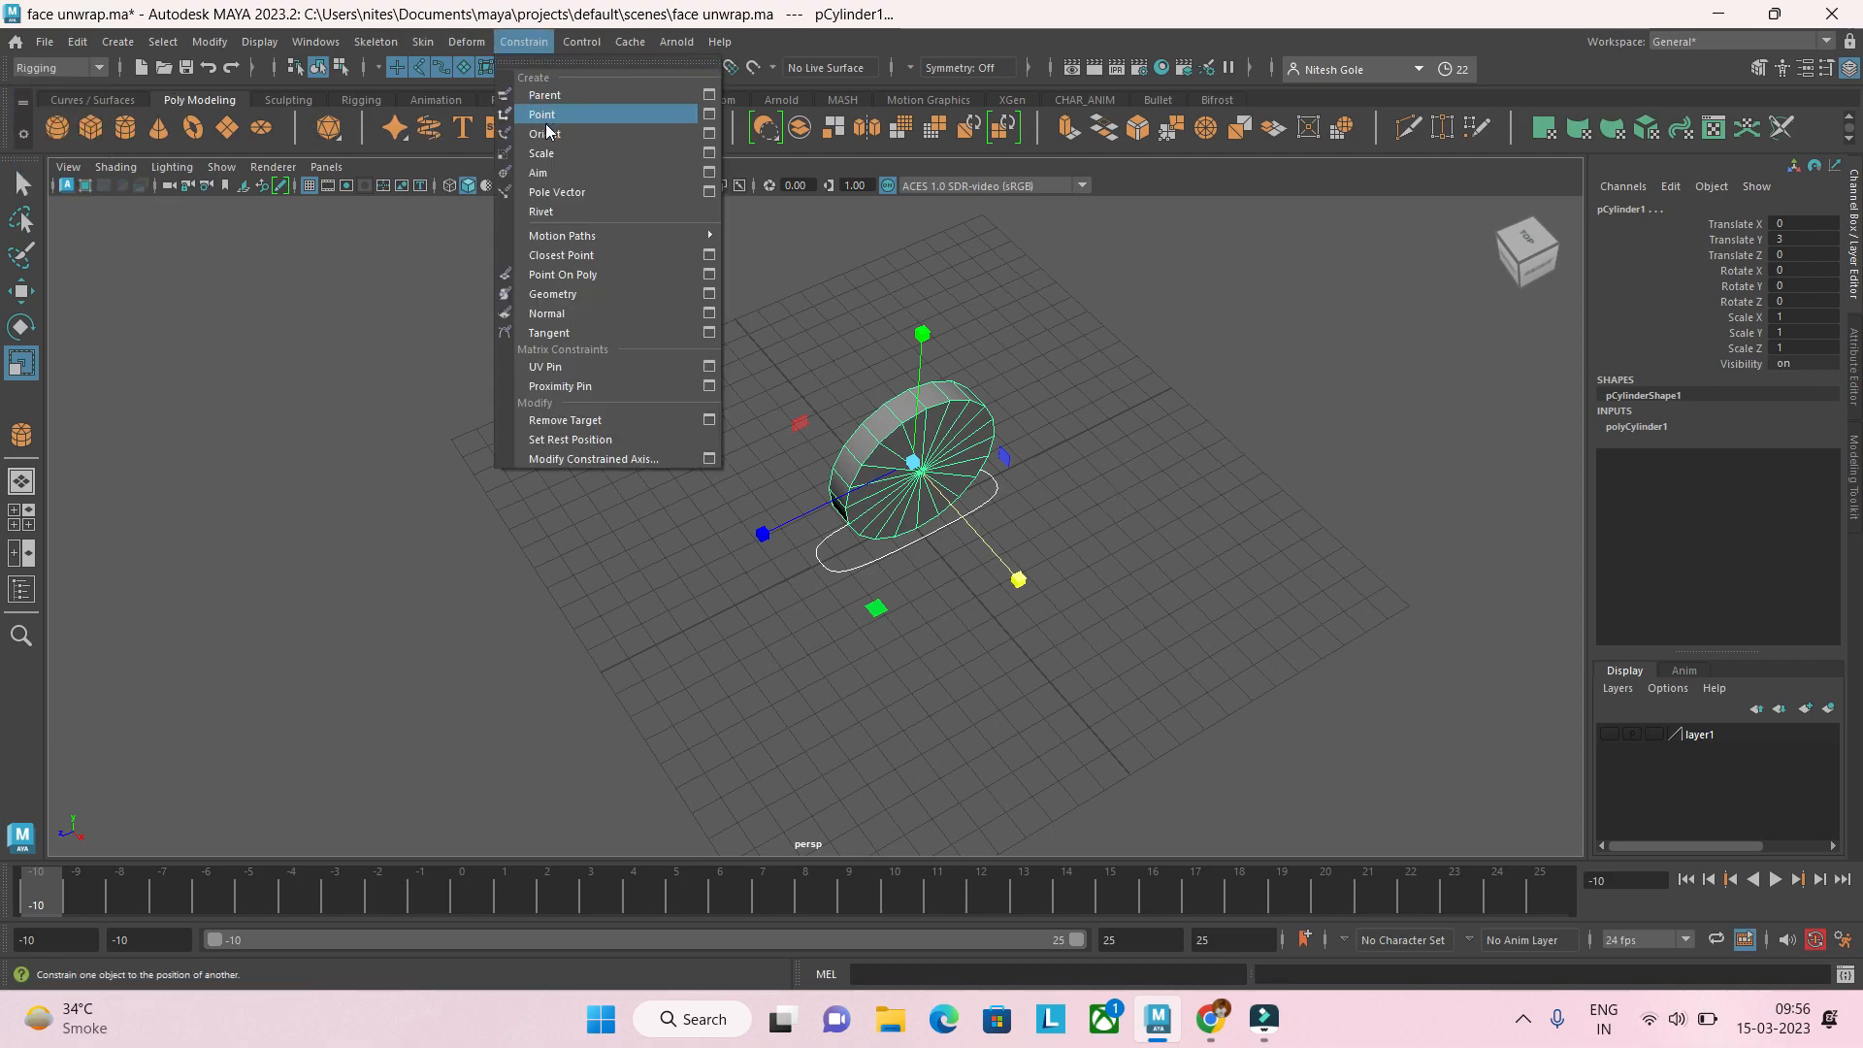
pyautogui.click(1117, 464)
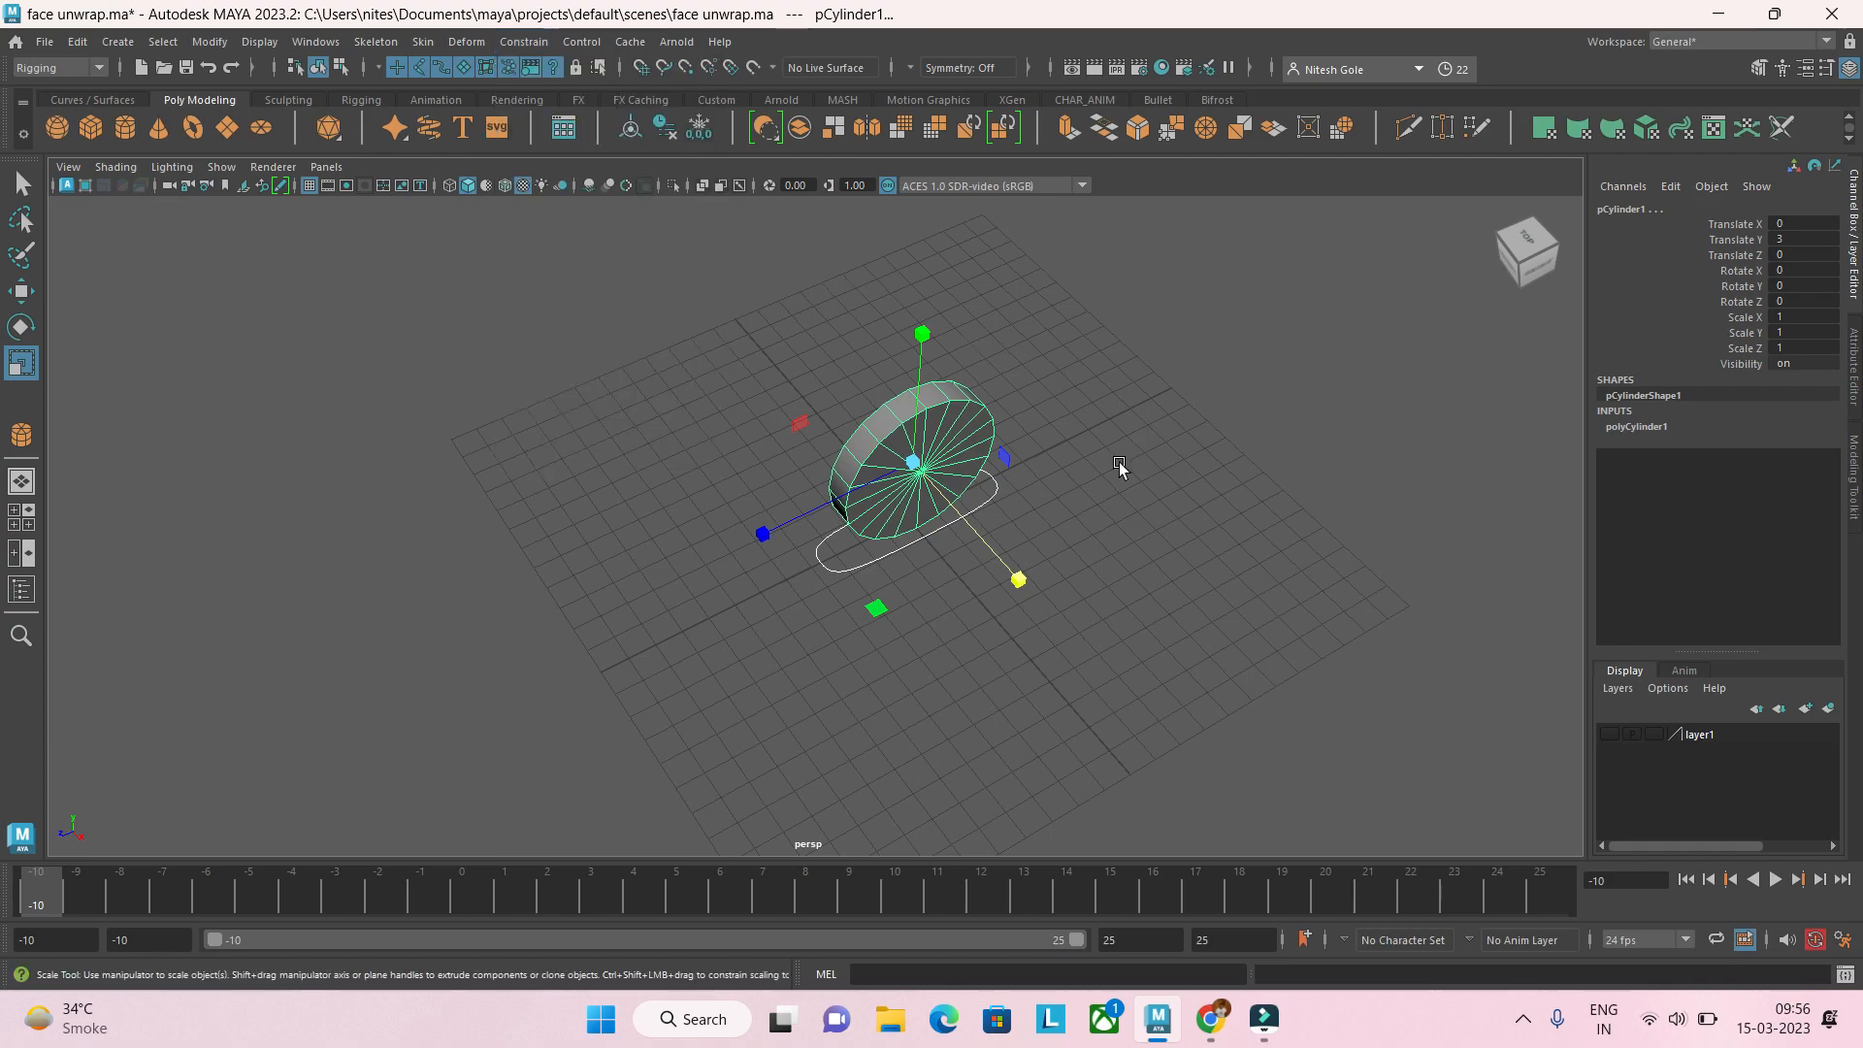
pyautogui.click(1005, 491)
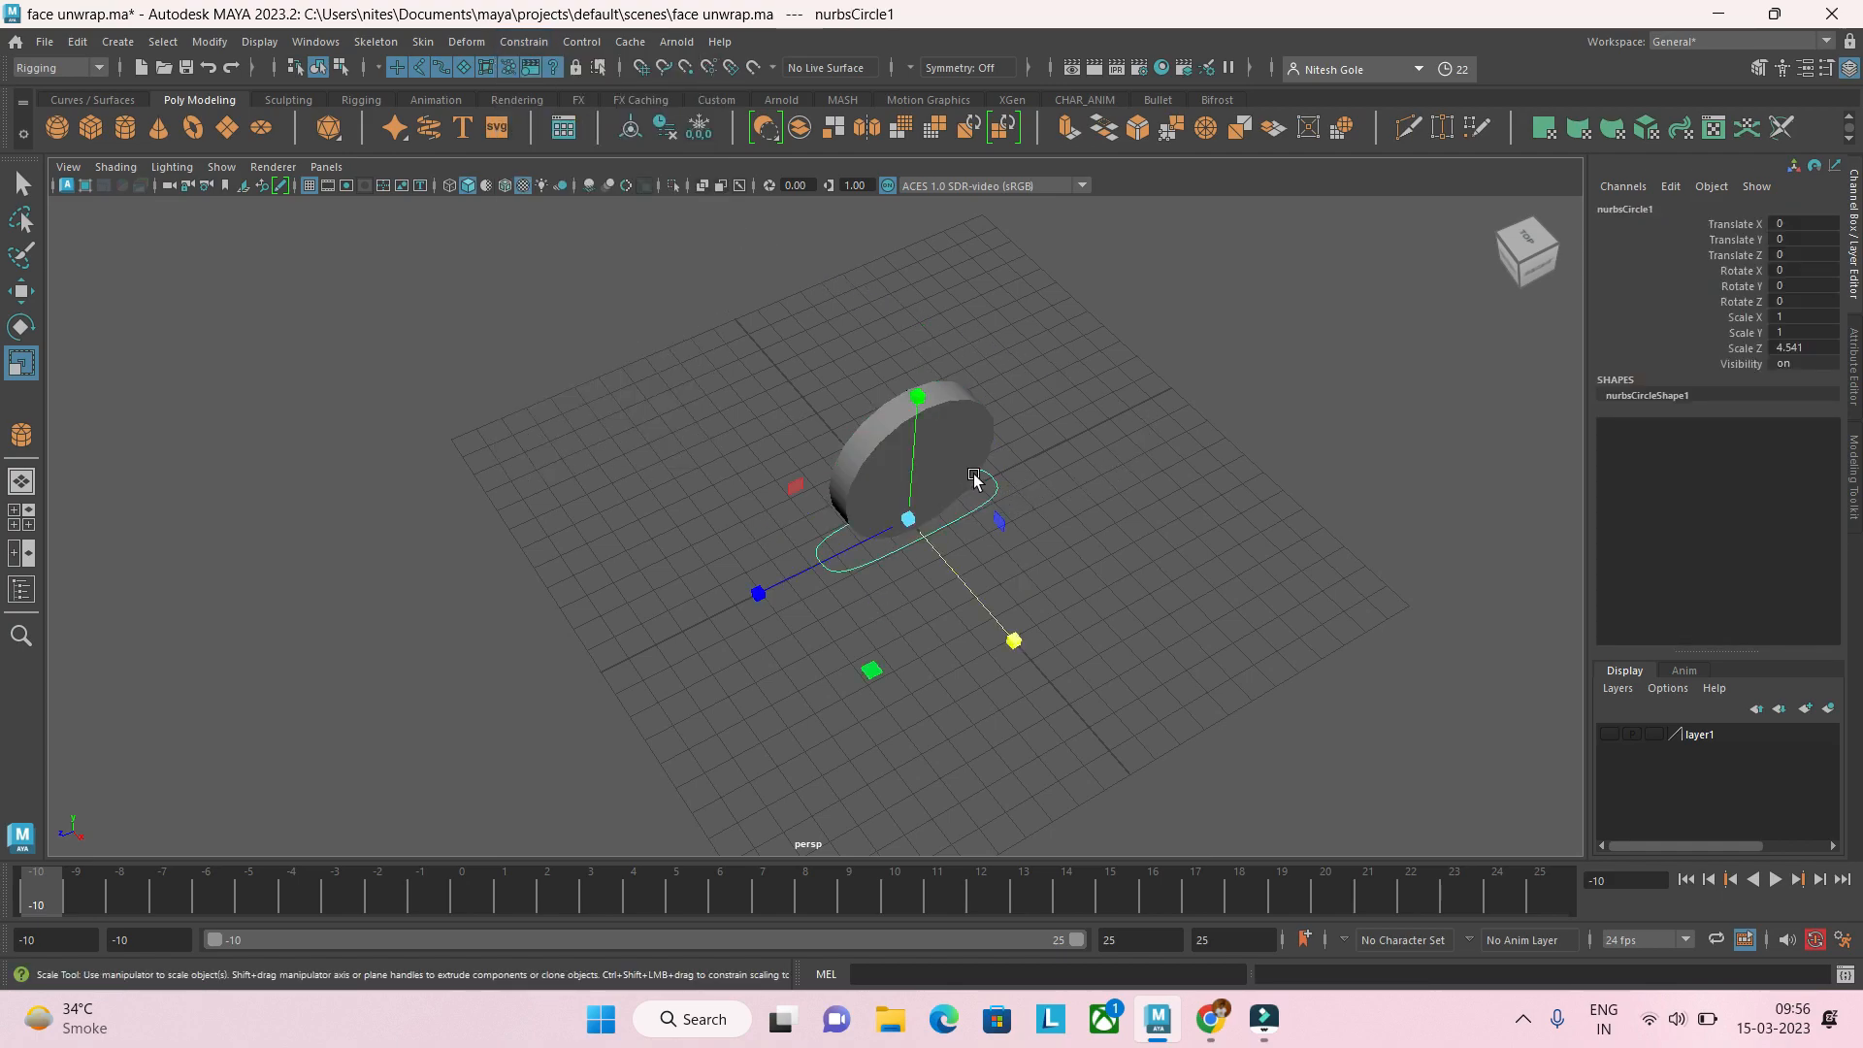
pyautogui.click(1054, 539)
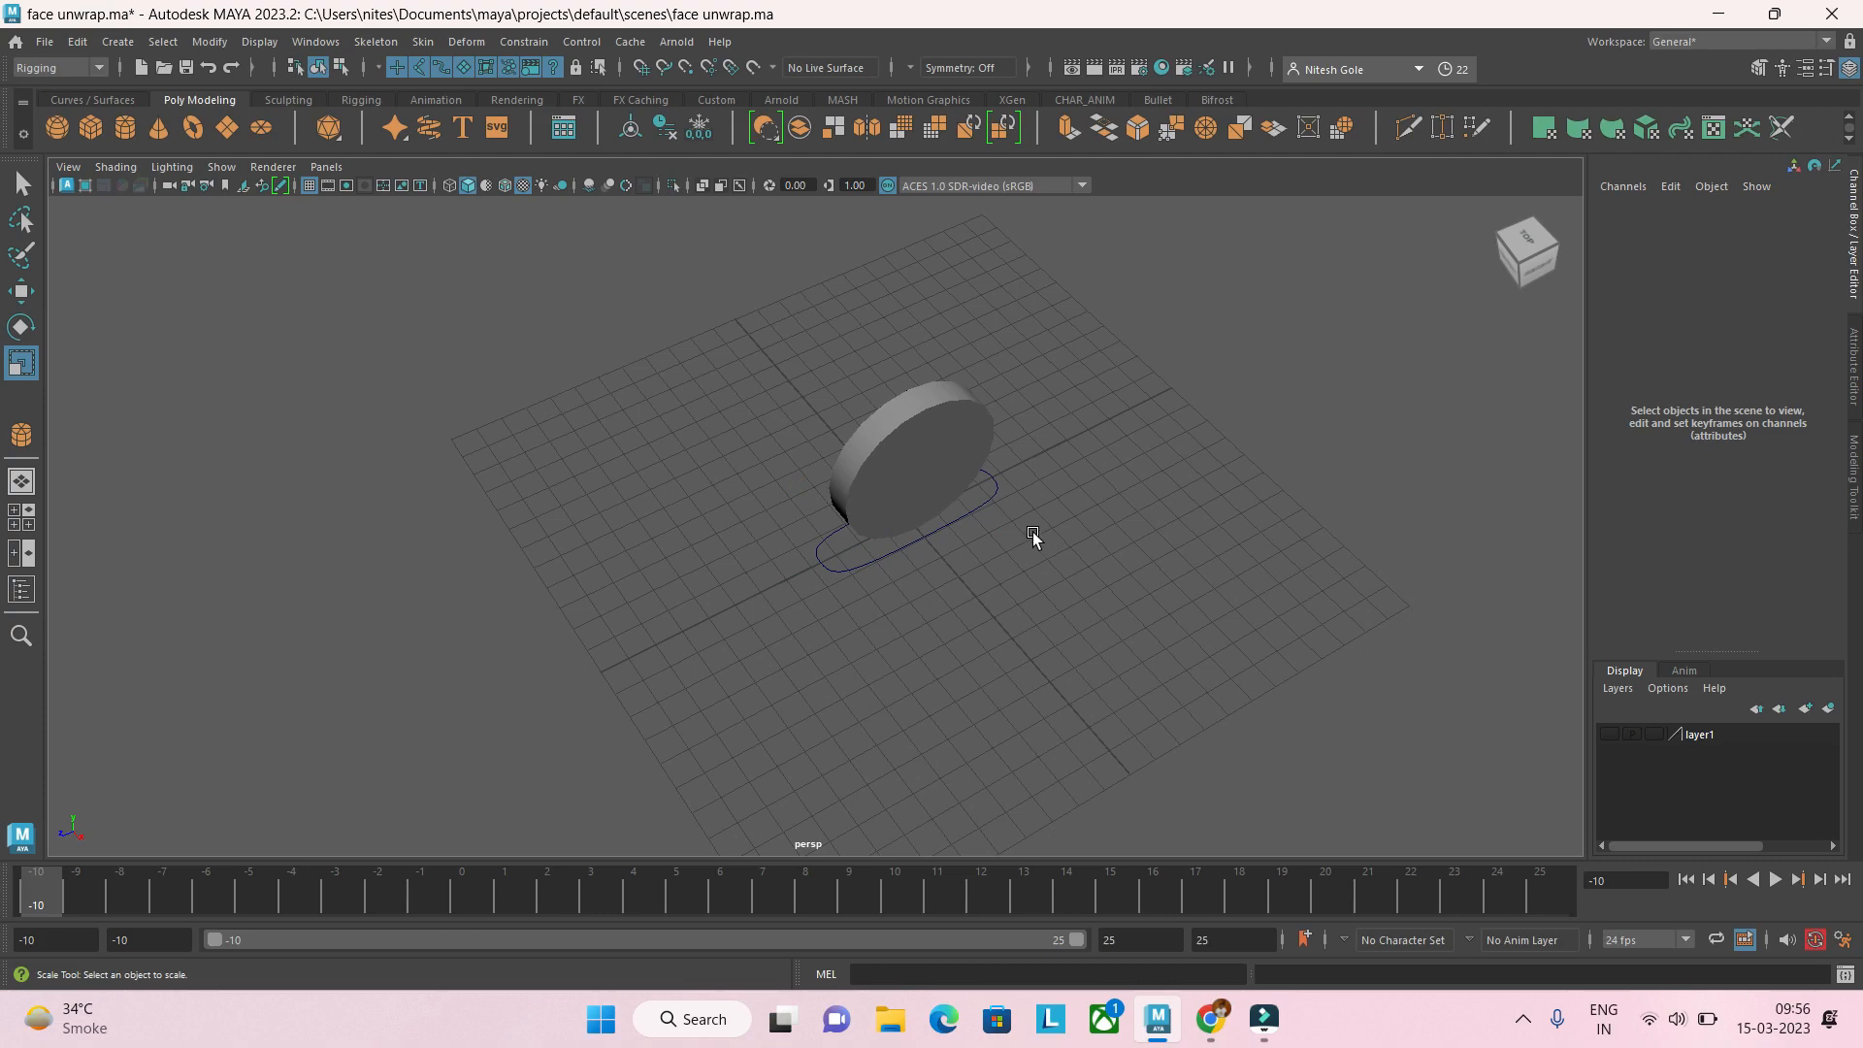
pyautogui.click(993, 501)
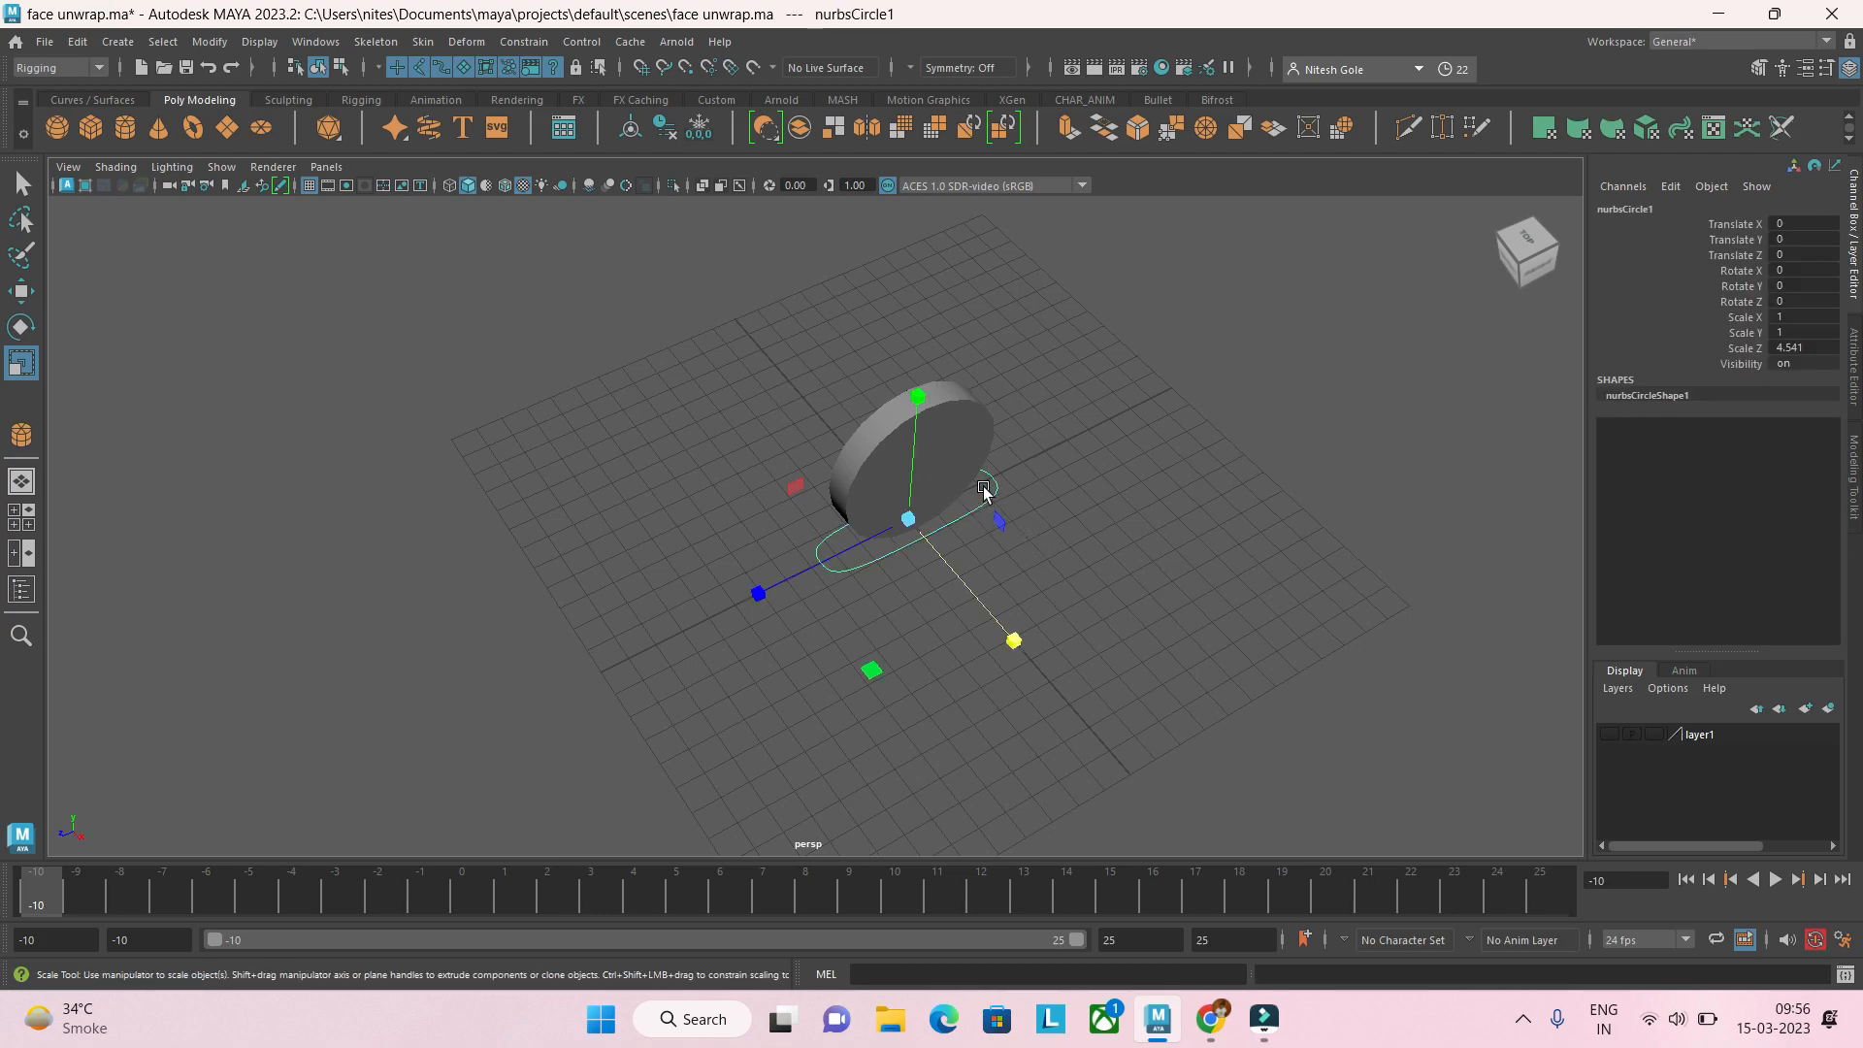
pyautogui.click(961, 459)
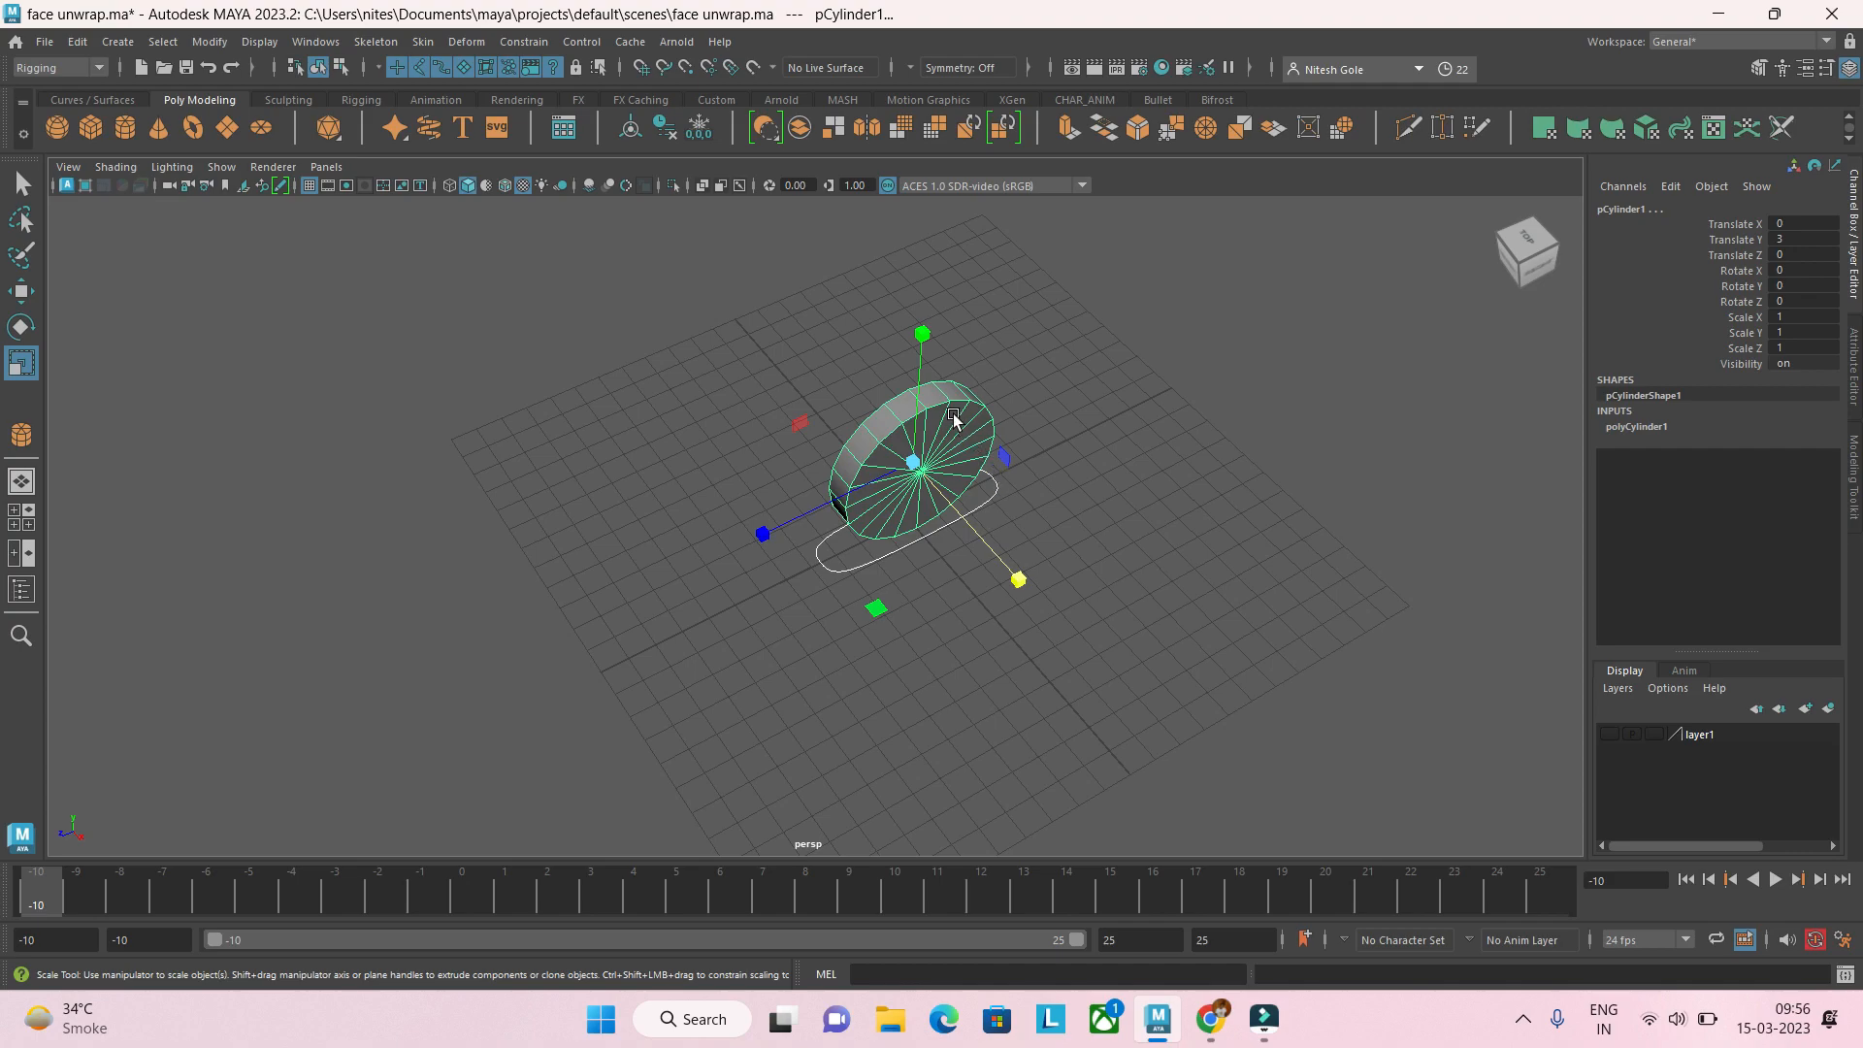
pyautogui.click(1093, 470)
pyautogui.click(997, 489)
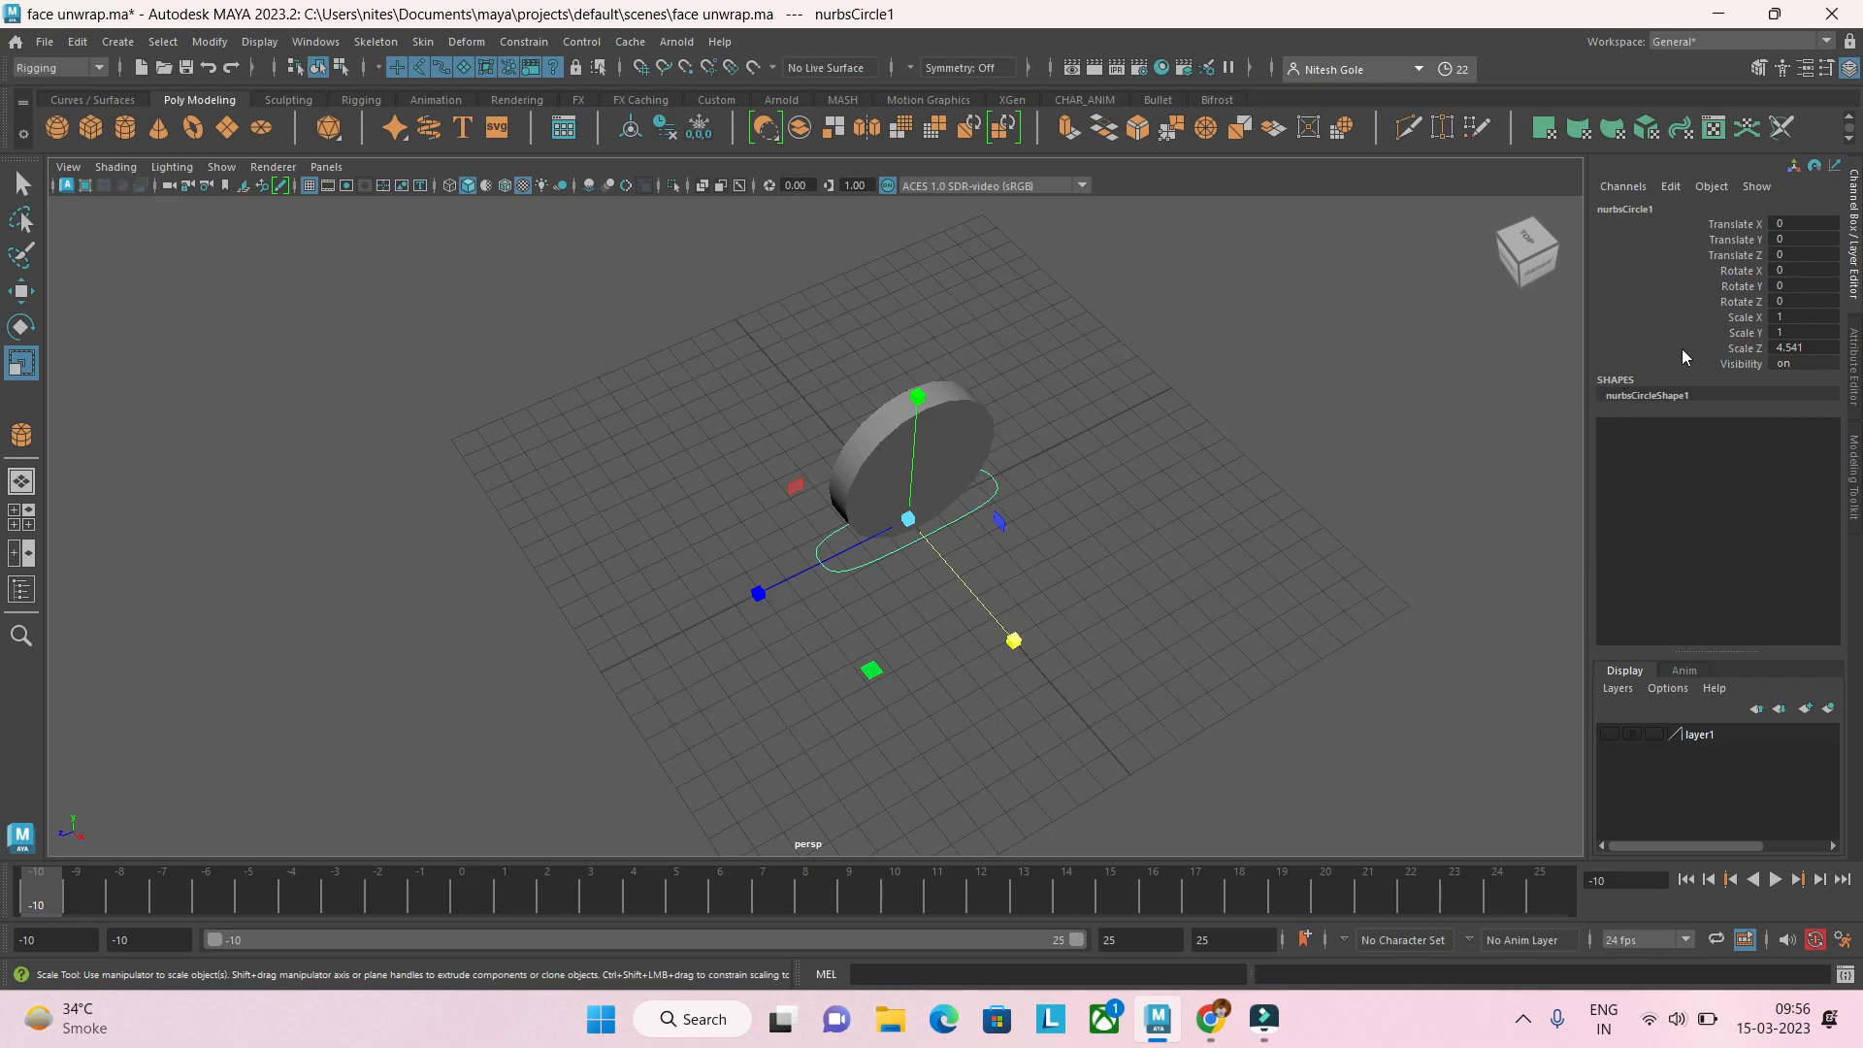
pyautogui.click(1017, 527)
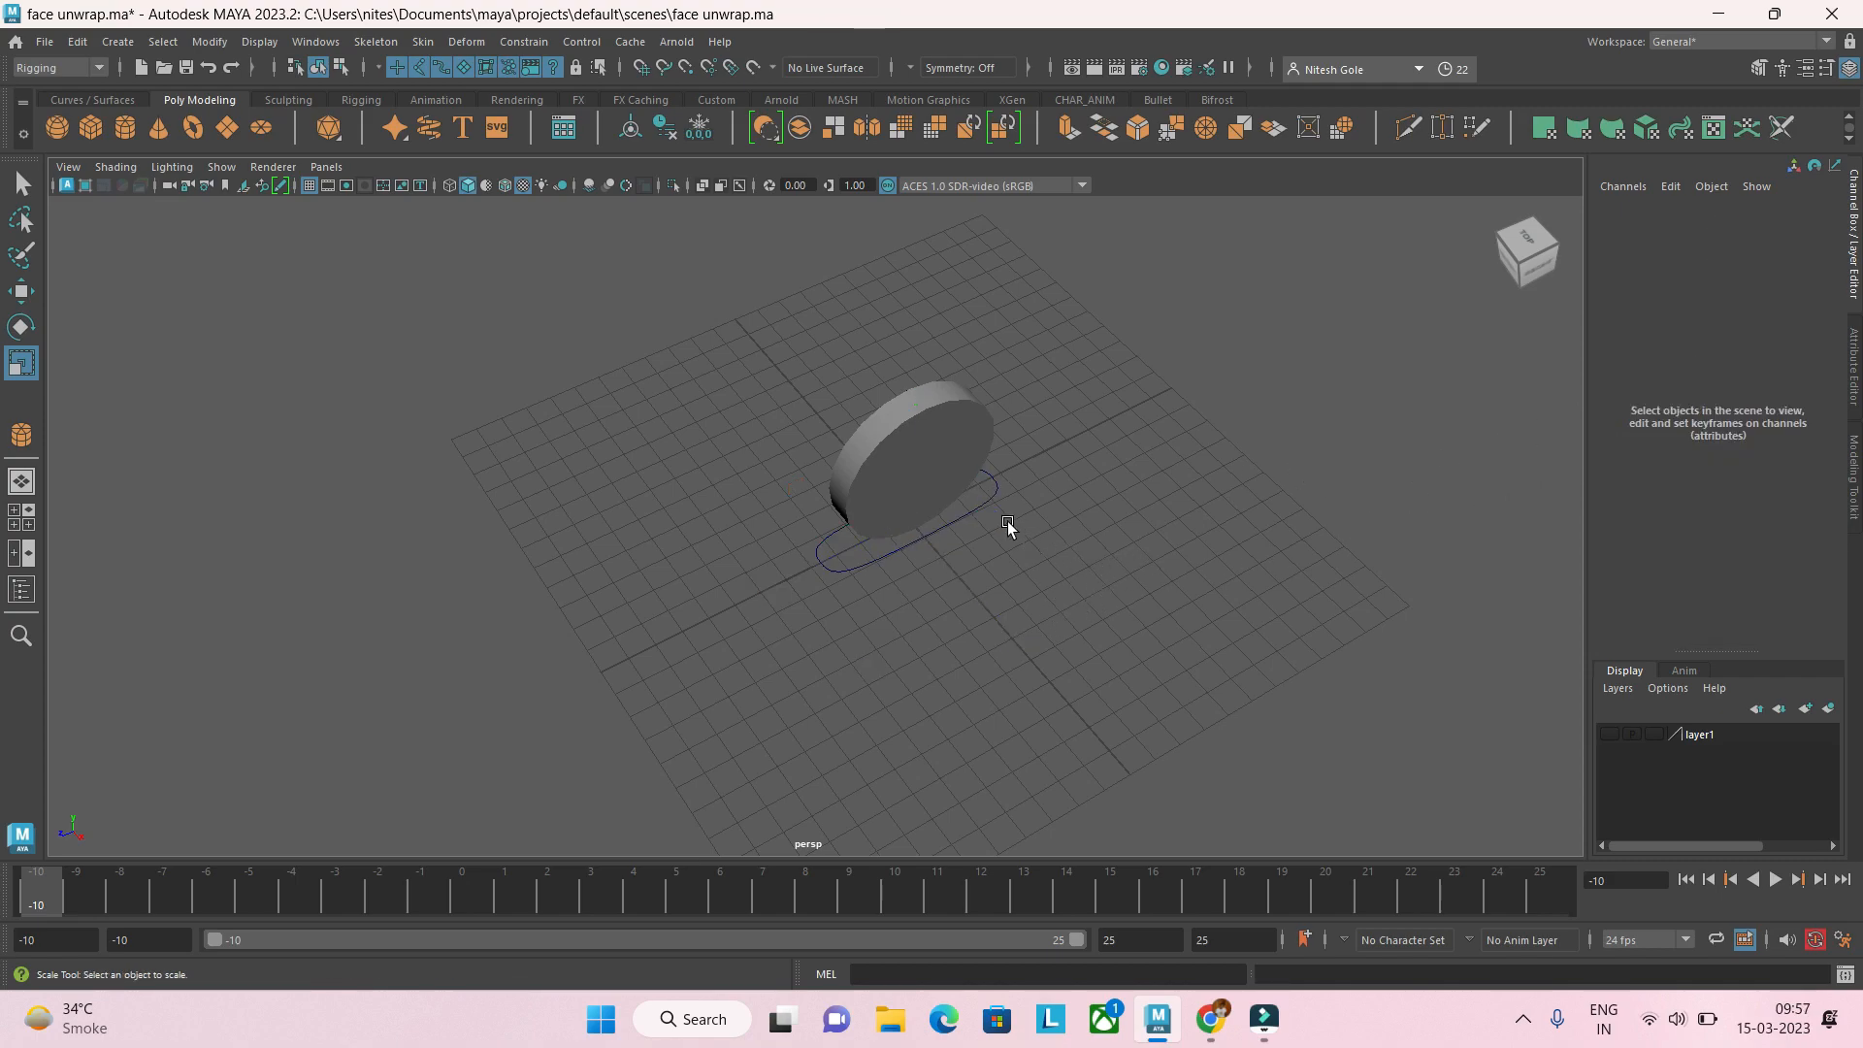
# Step: Start adding a custom attribute to the elongated NURBS curve with the long name movement
pyautogui.click(987, 505)
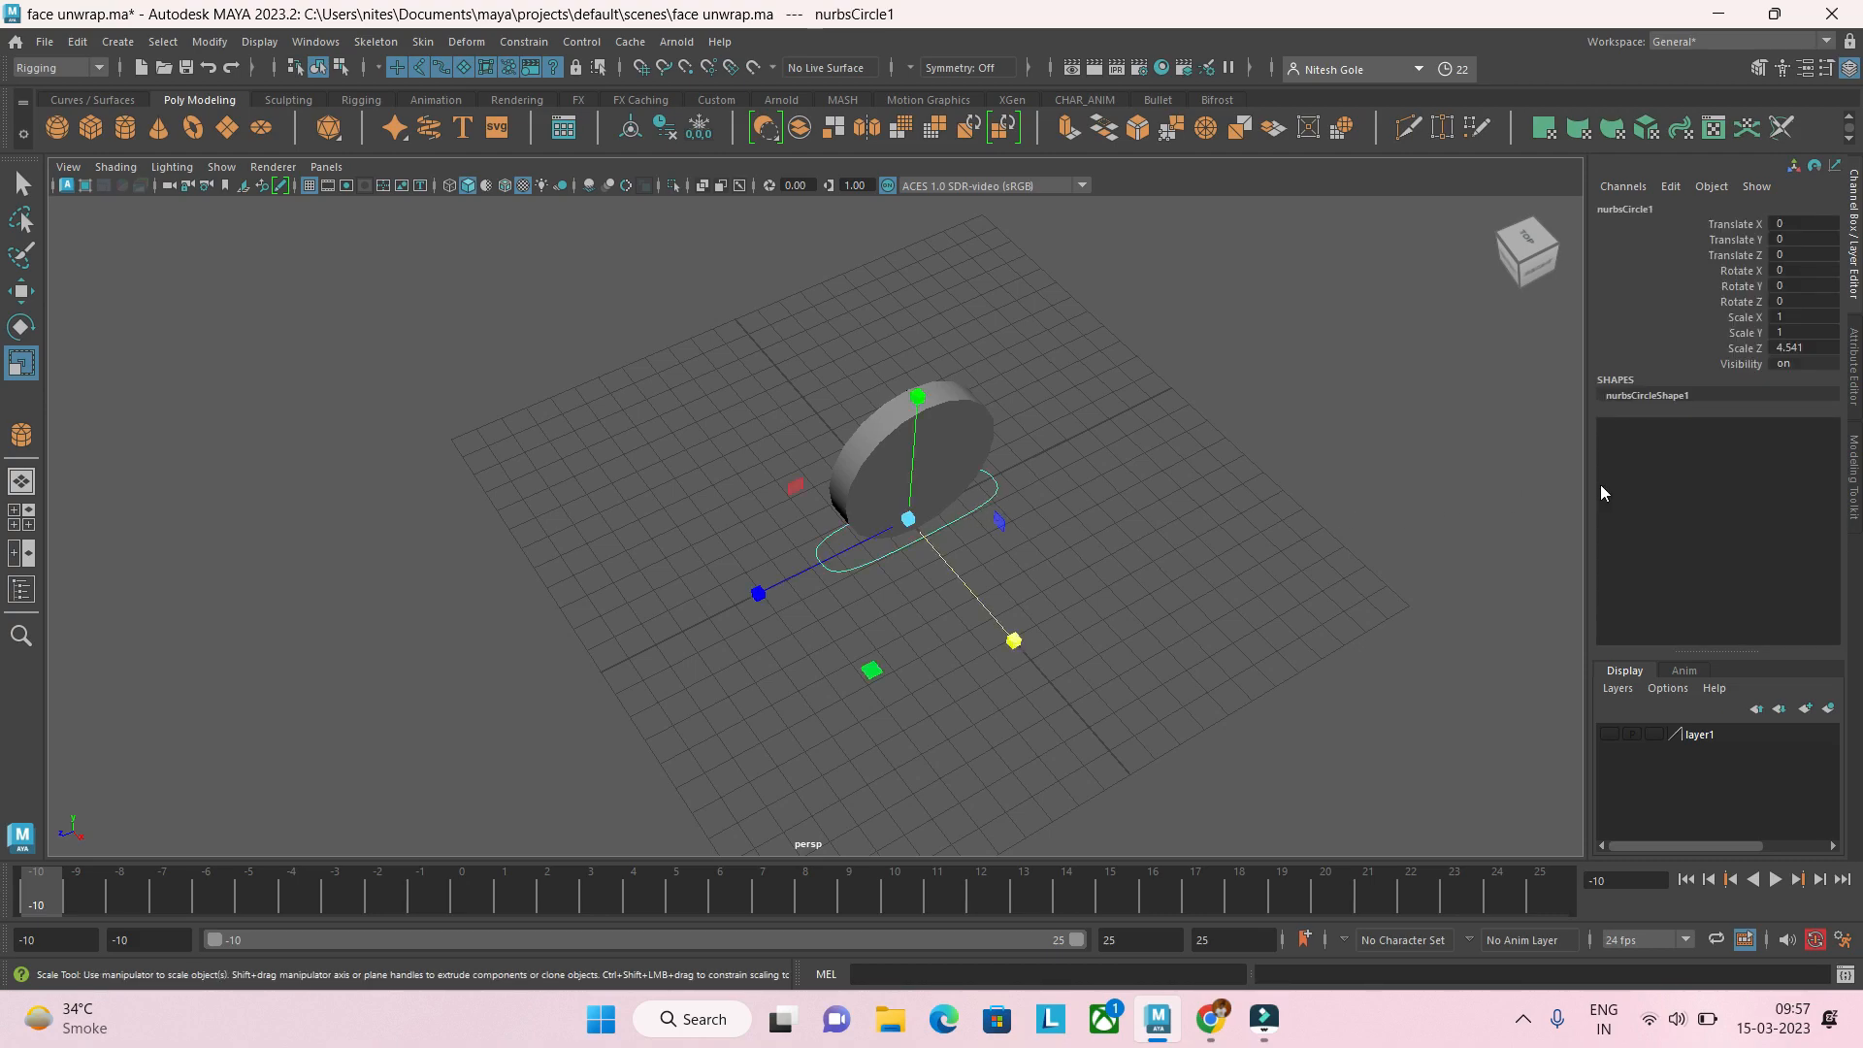
pyautogui.click(1671, 187)
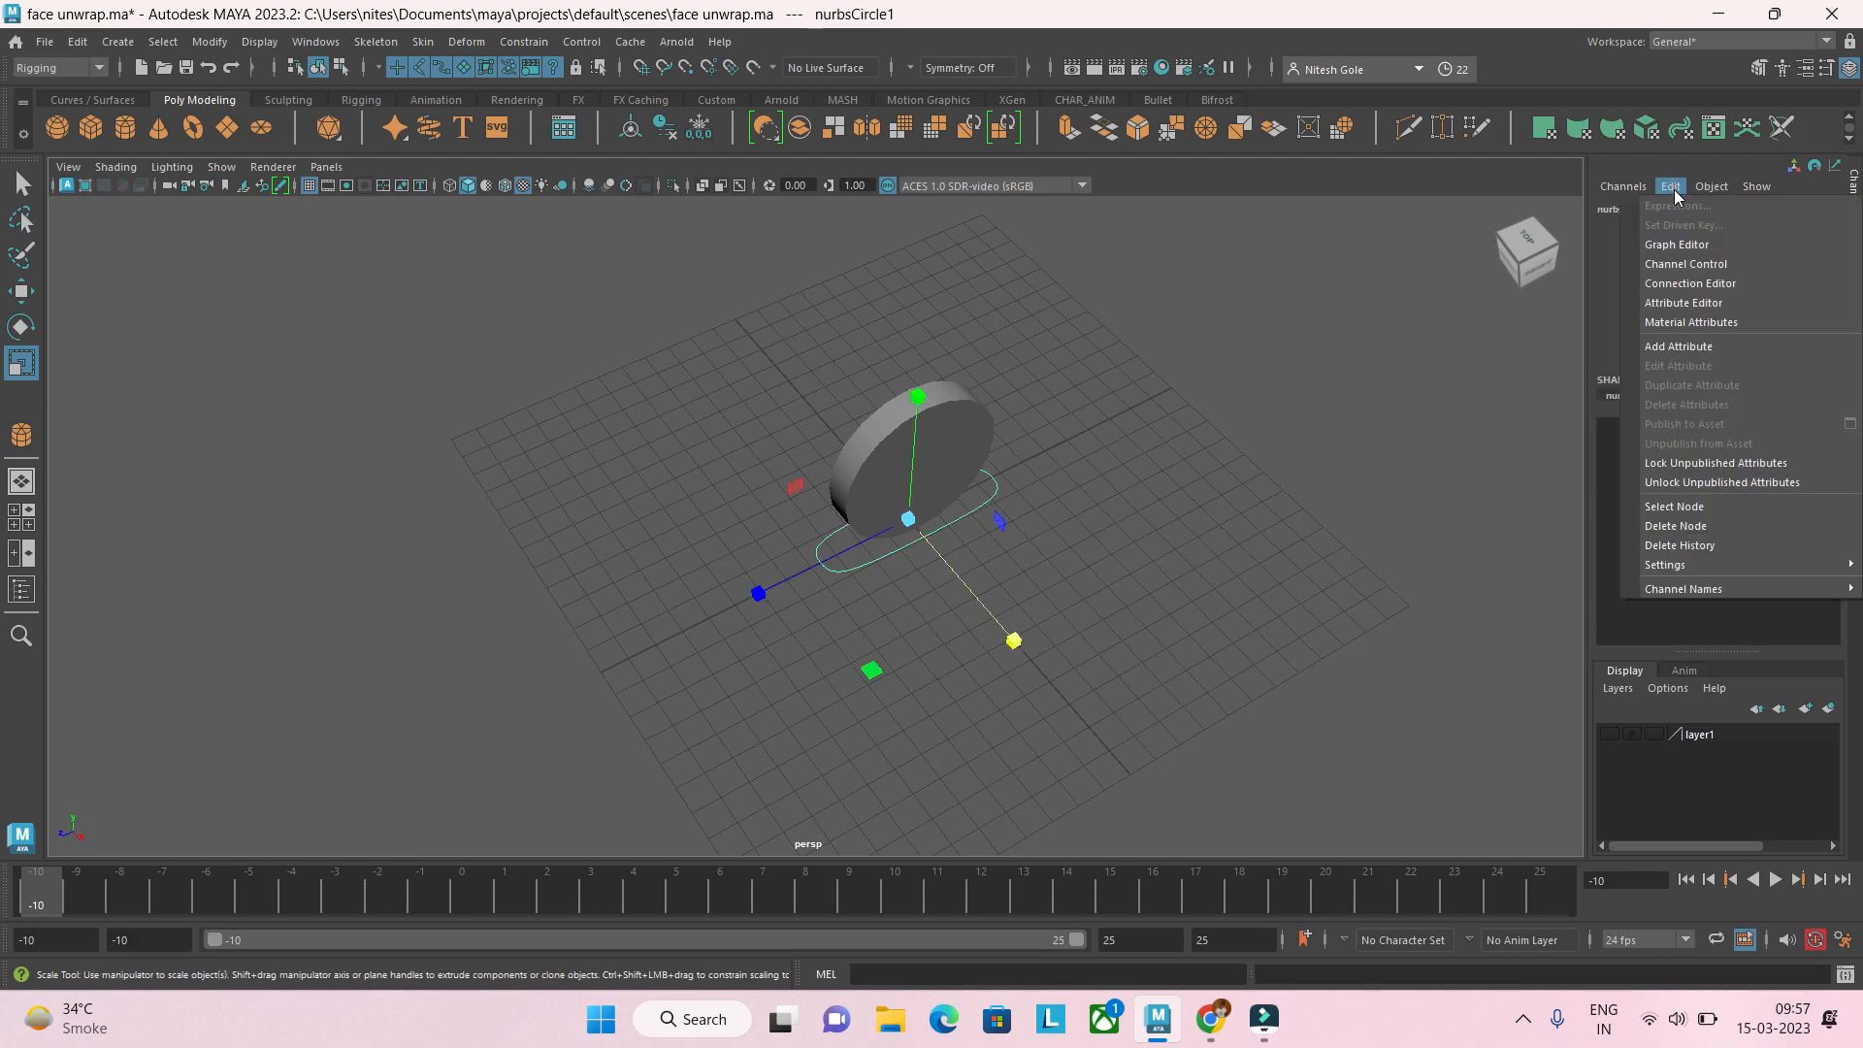
pyautogui.click(1696, 347)
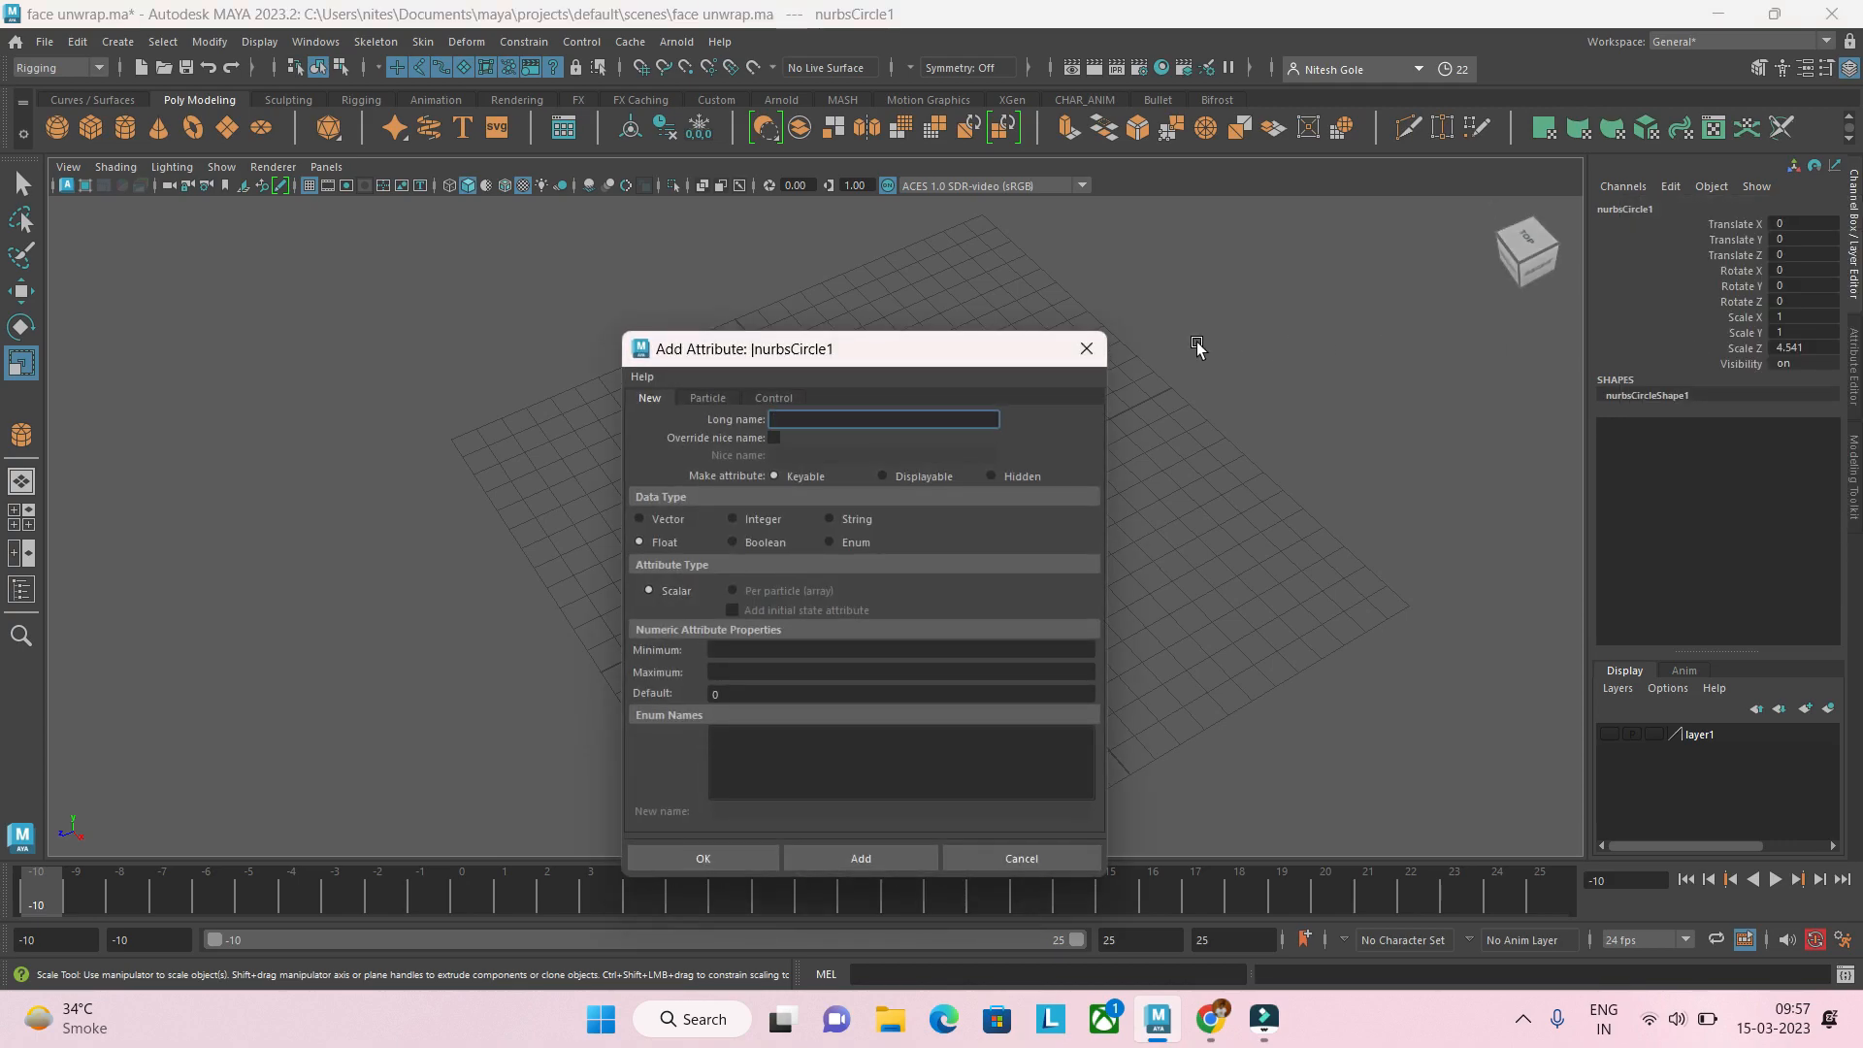
pyautogui.moveTo(842, 350); pyautogui.dragTo(1316, 237)
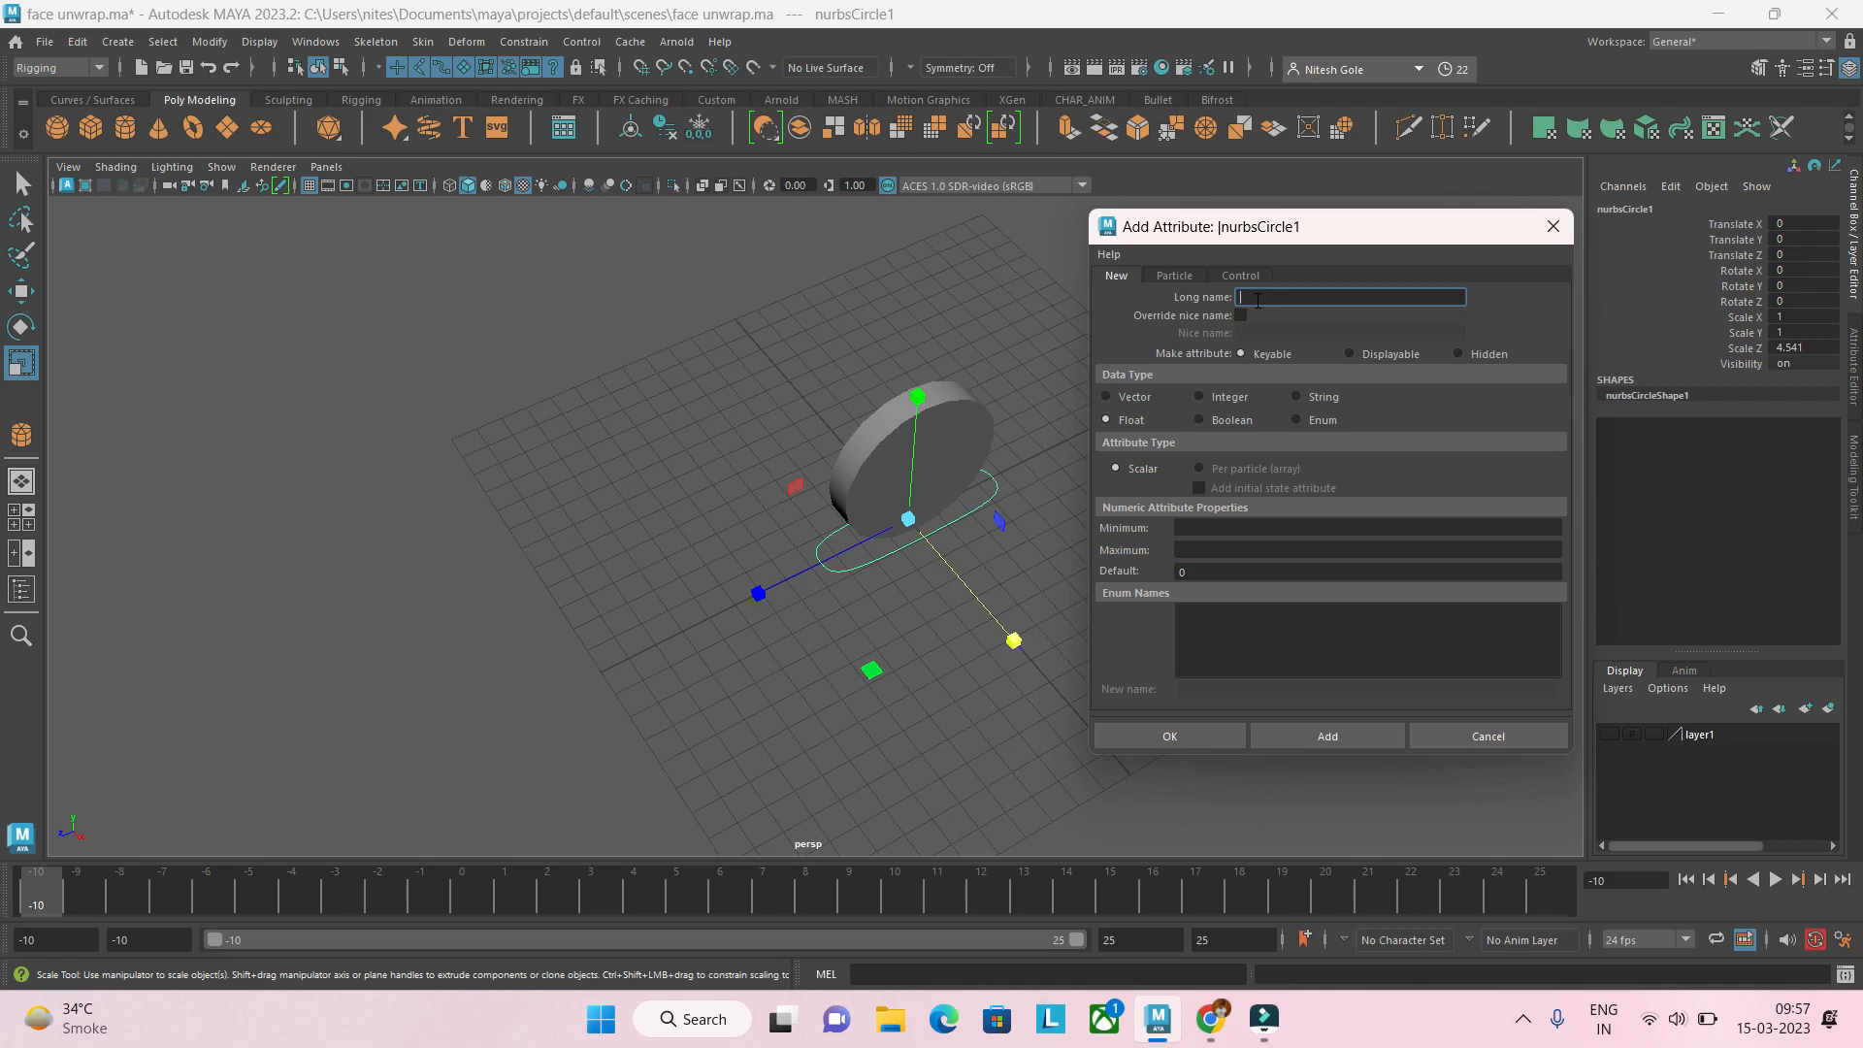
pyautogui.write('movement')
pyautogui.click(1235, 421)
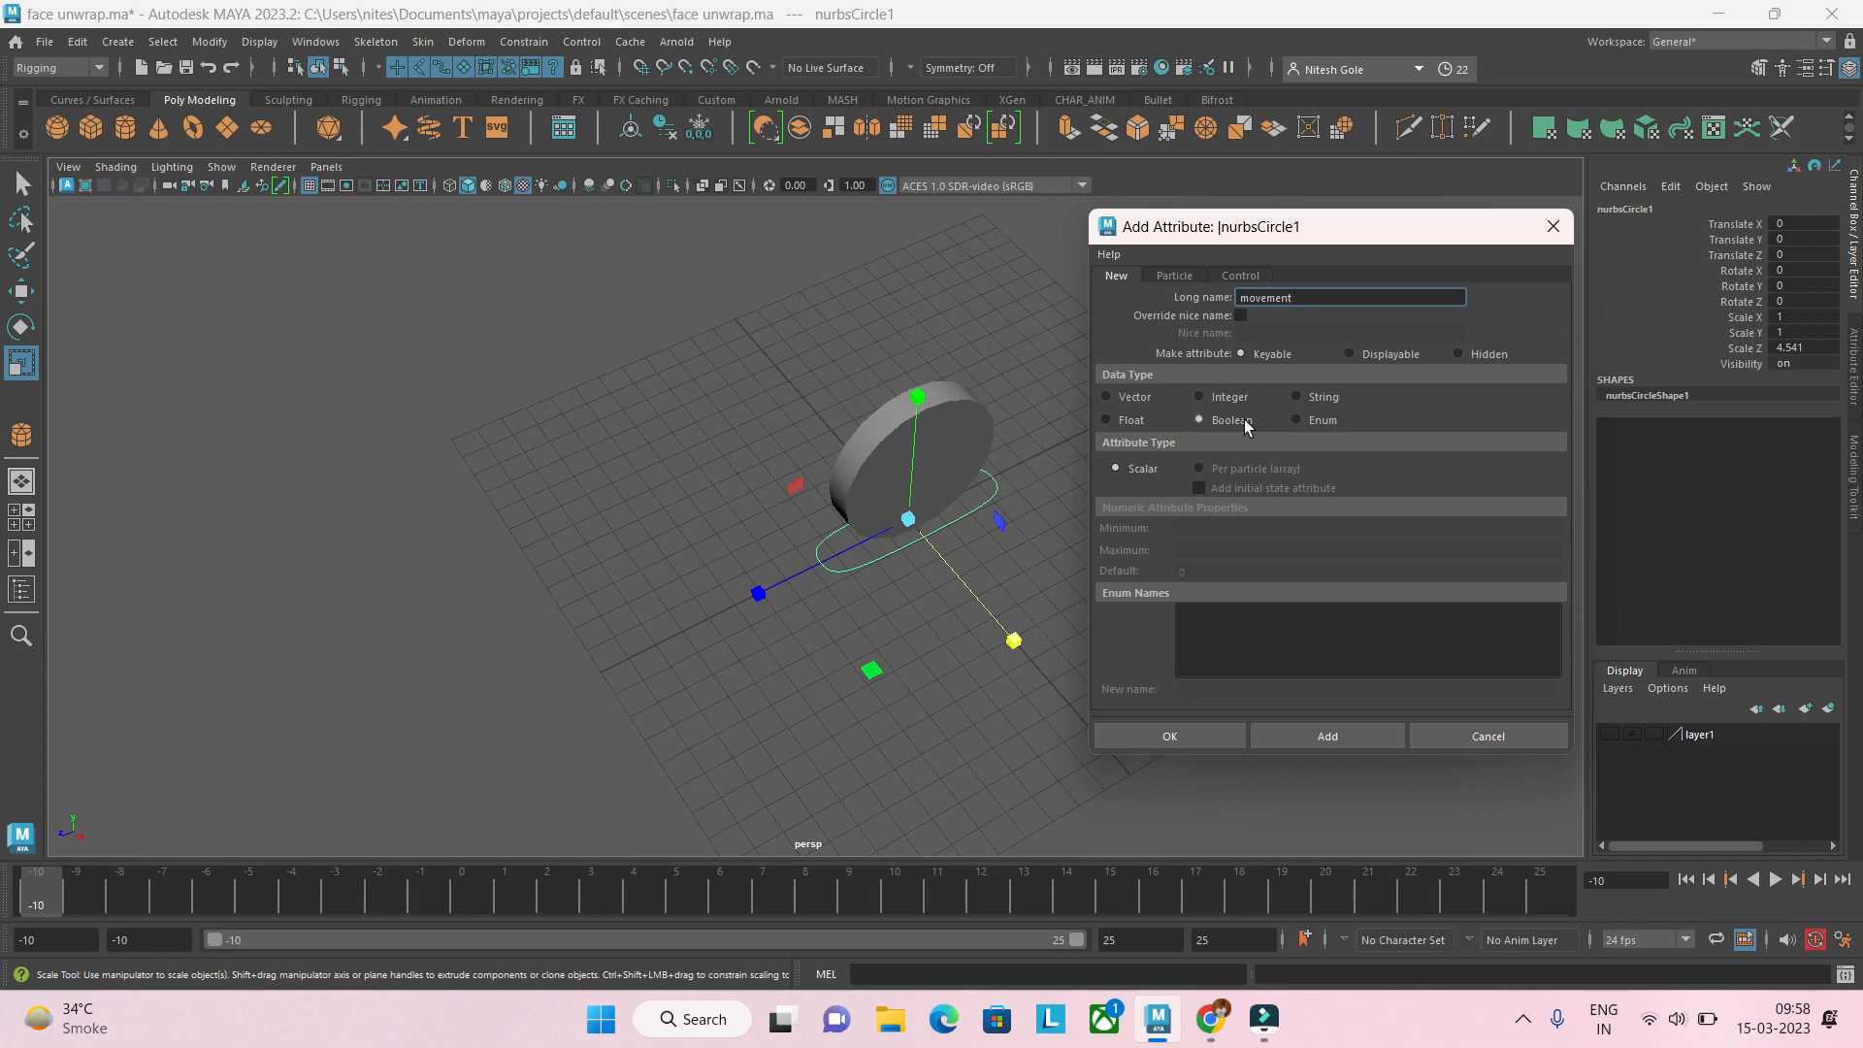
pyautogui.click(1298, 419)
pyautogui.click(1317, 398)
pyautogui.click(1128, 421)
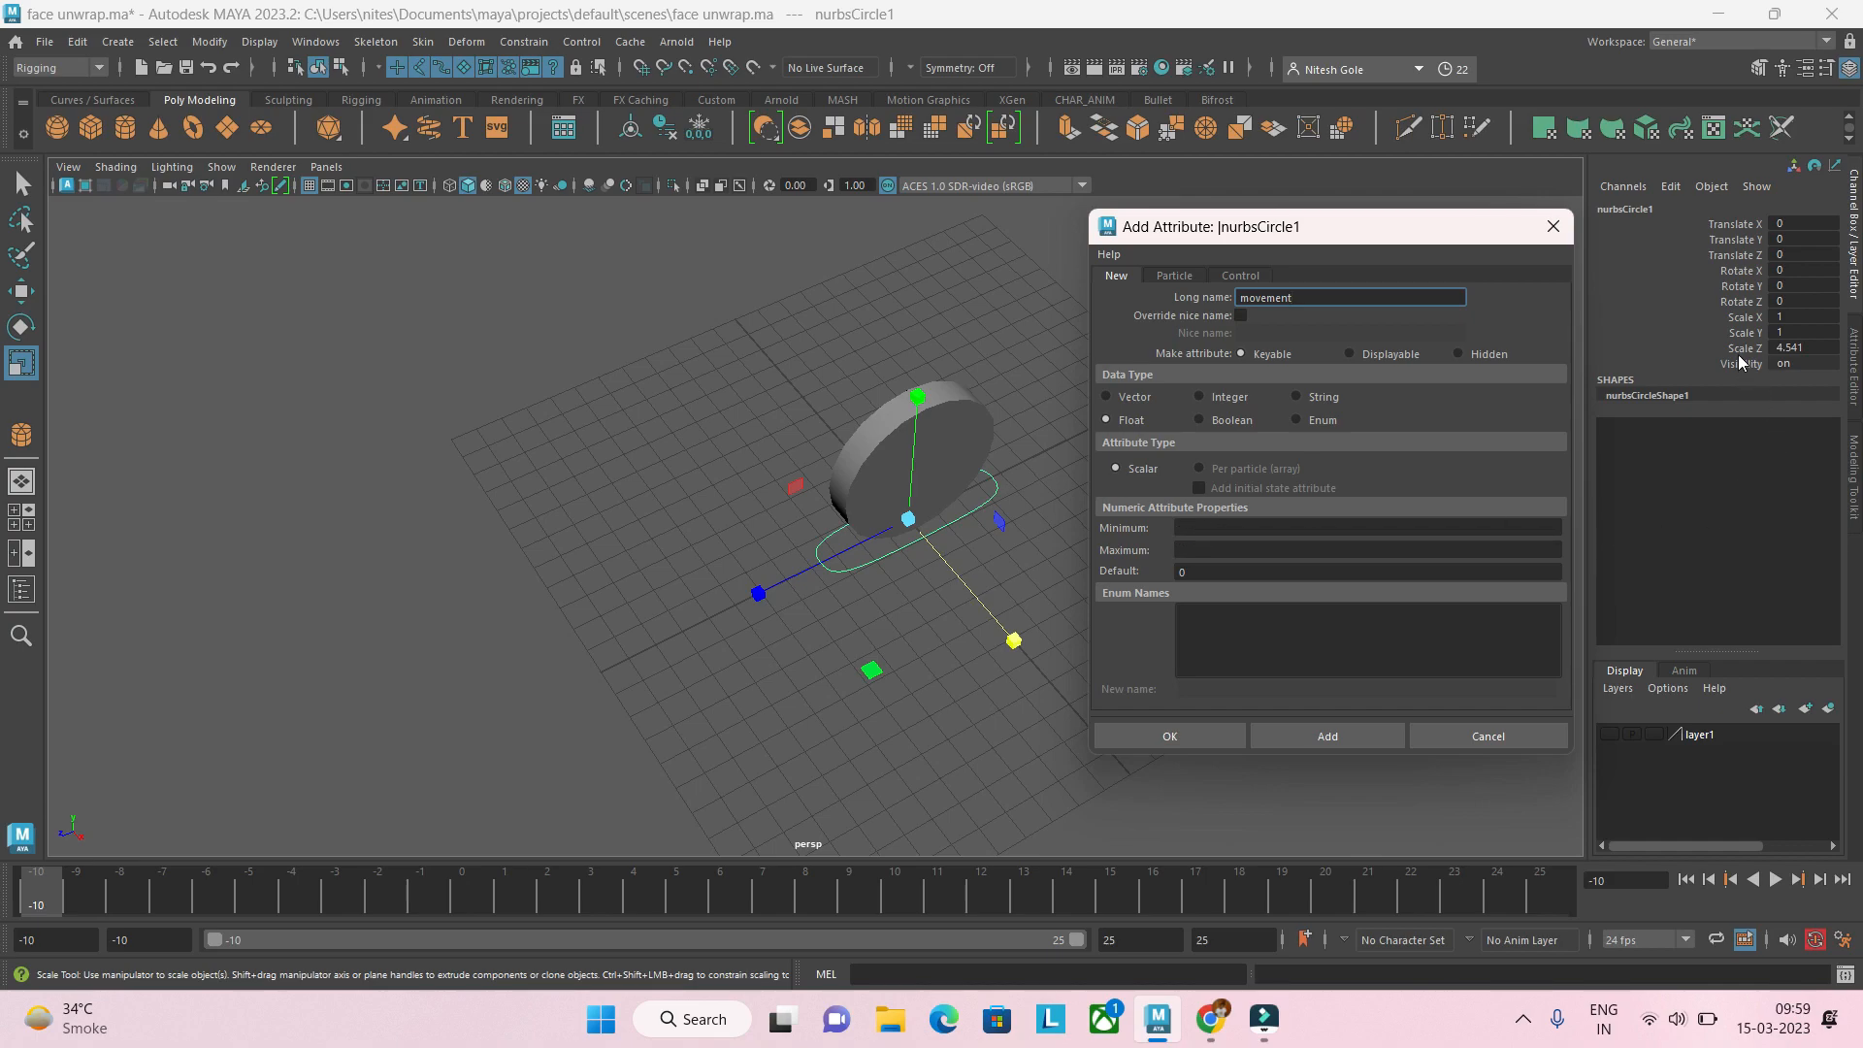
# Step: Set the movement attribute's minimum to -10 and maximum to 10, and add it to the curve
pyautogui.click(1251, 530)
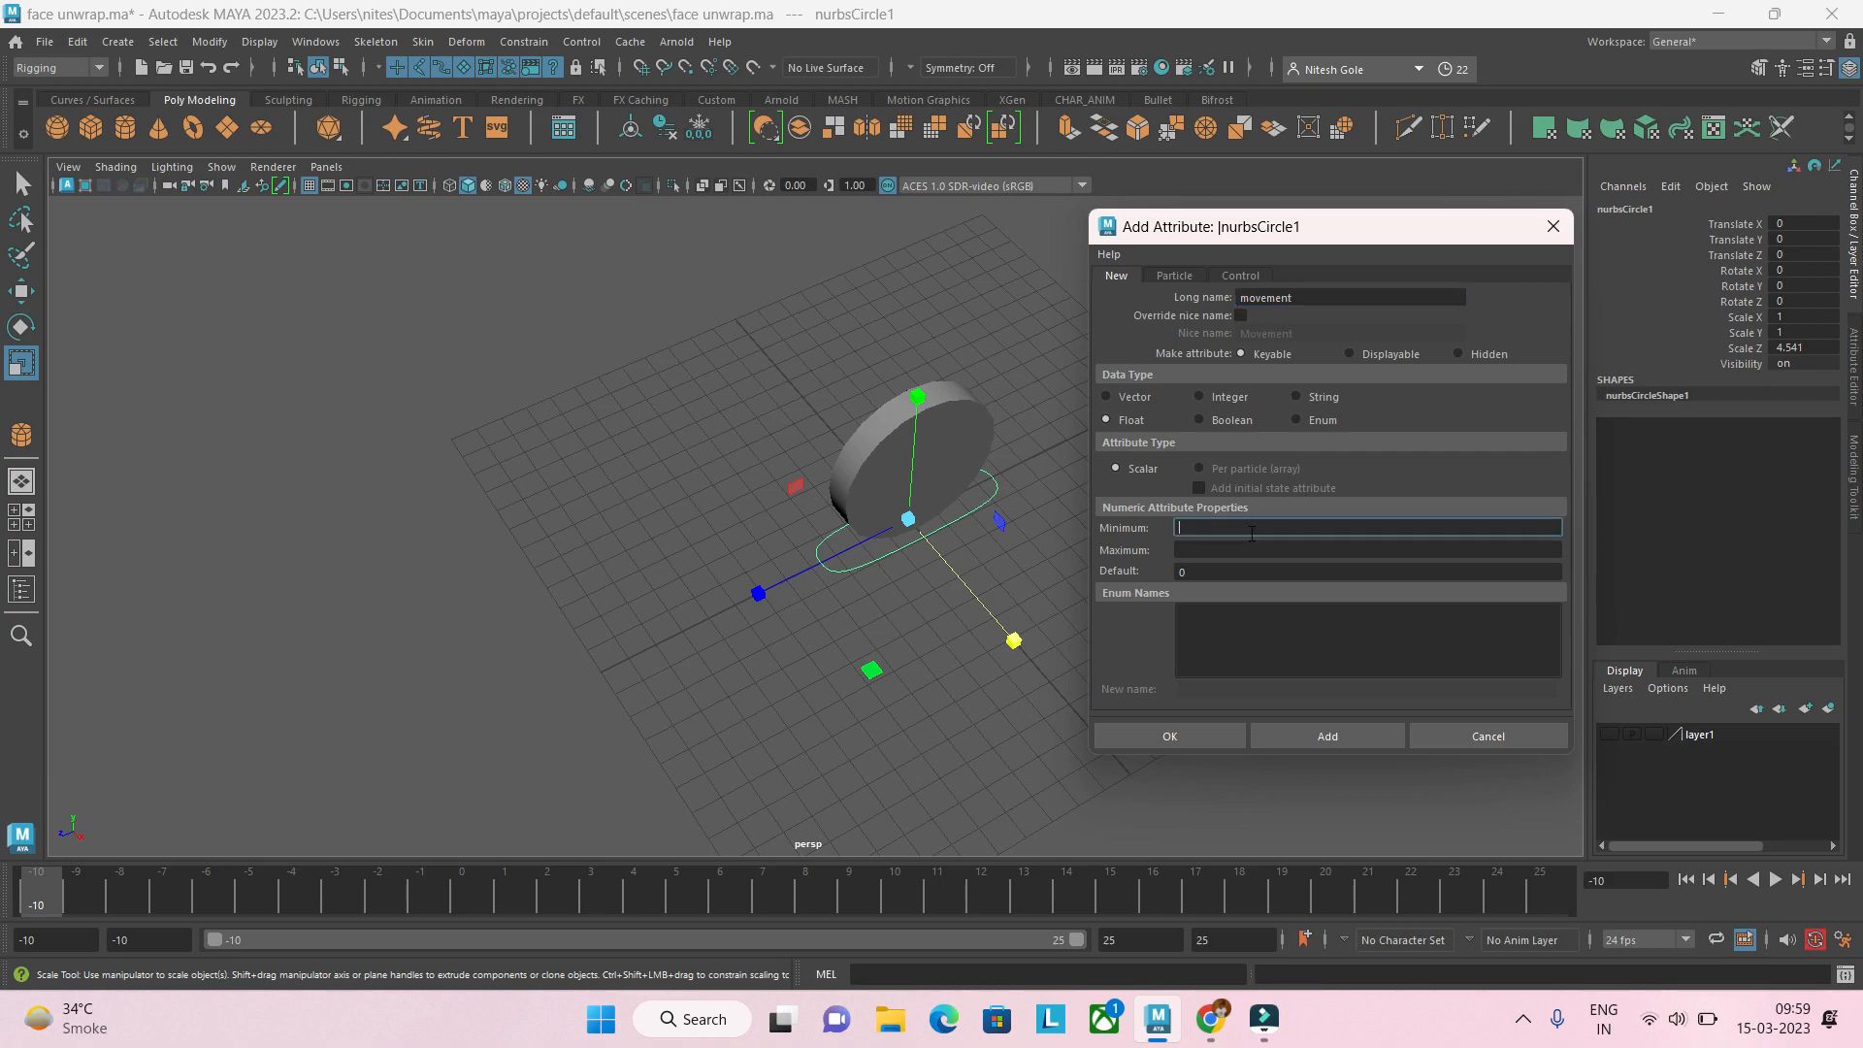
pyautogui.click(1219, 570)
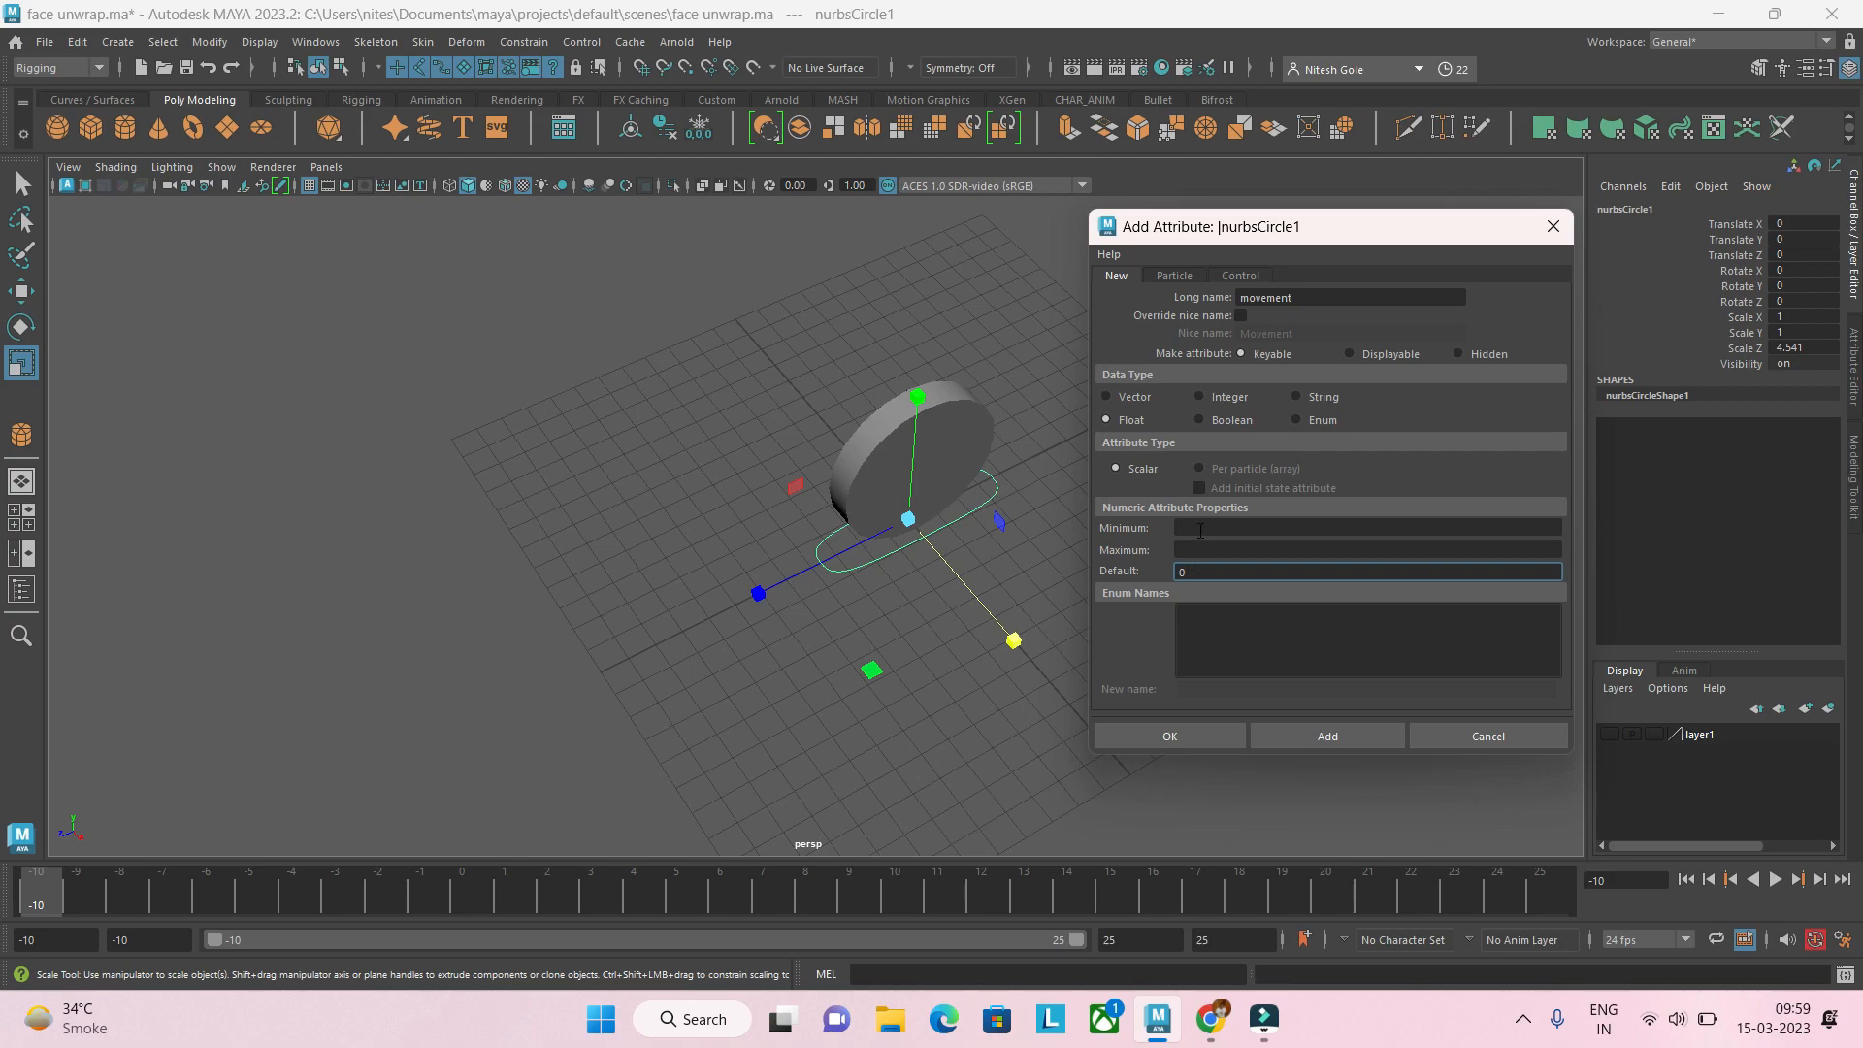
pyautogui.click(1200, 530)
pyautogui.write('-1')
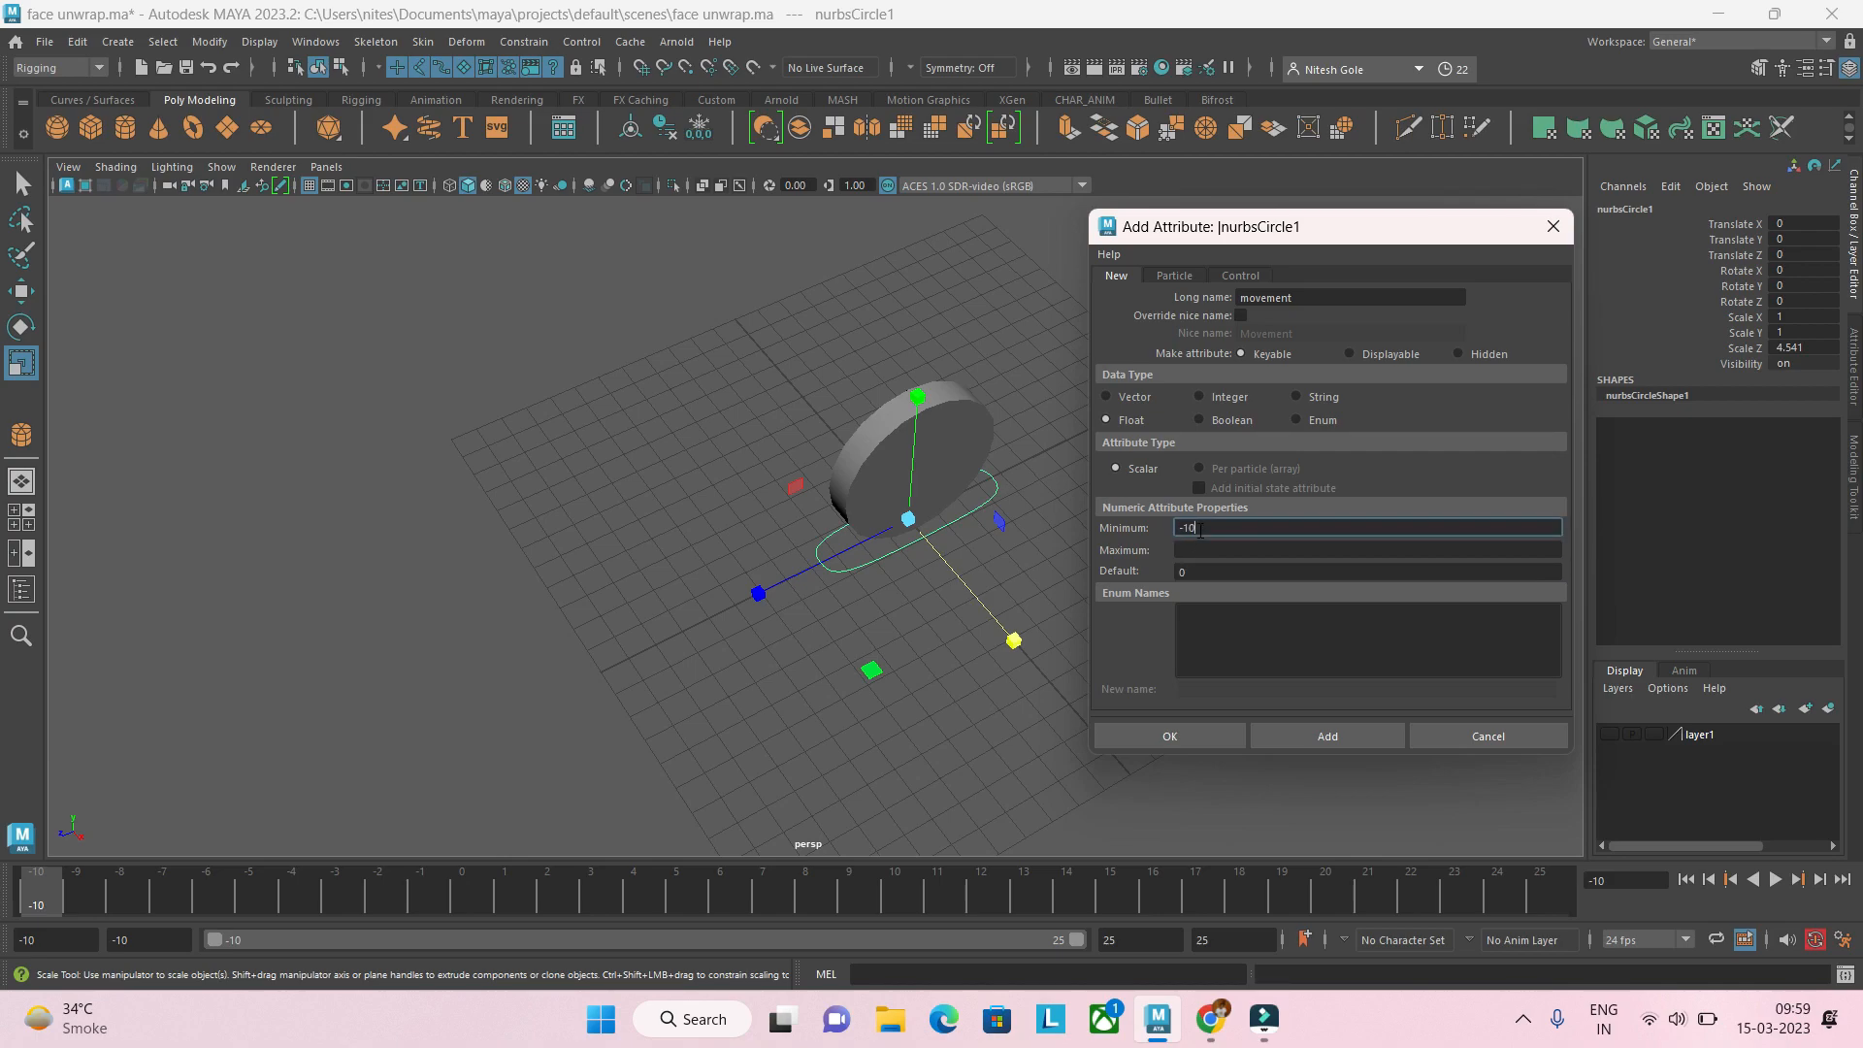
pyautogui.write('0')
pyautogui.click(1225, 548)
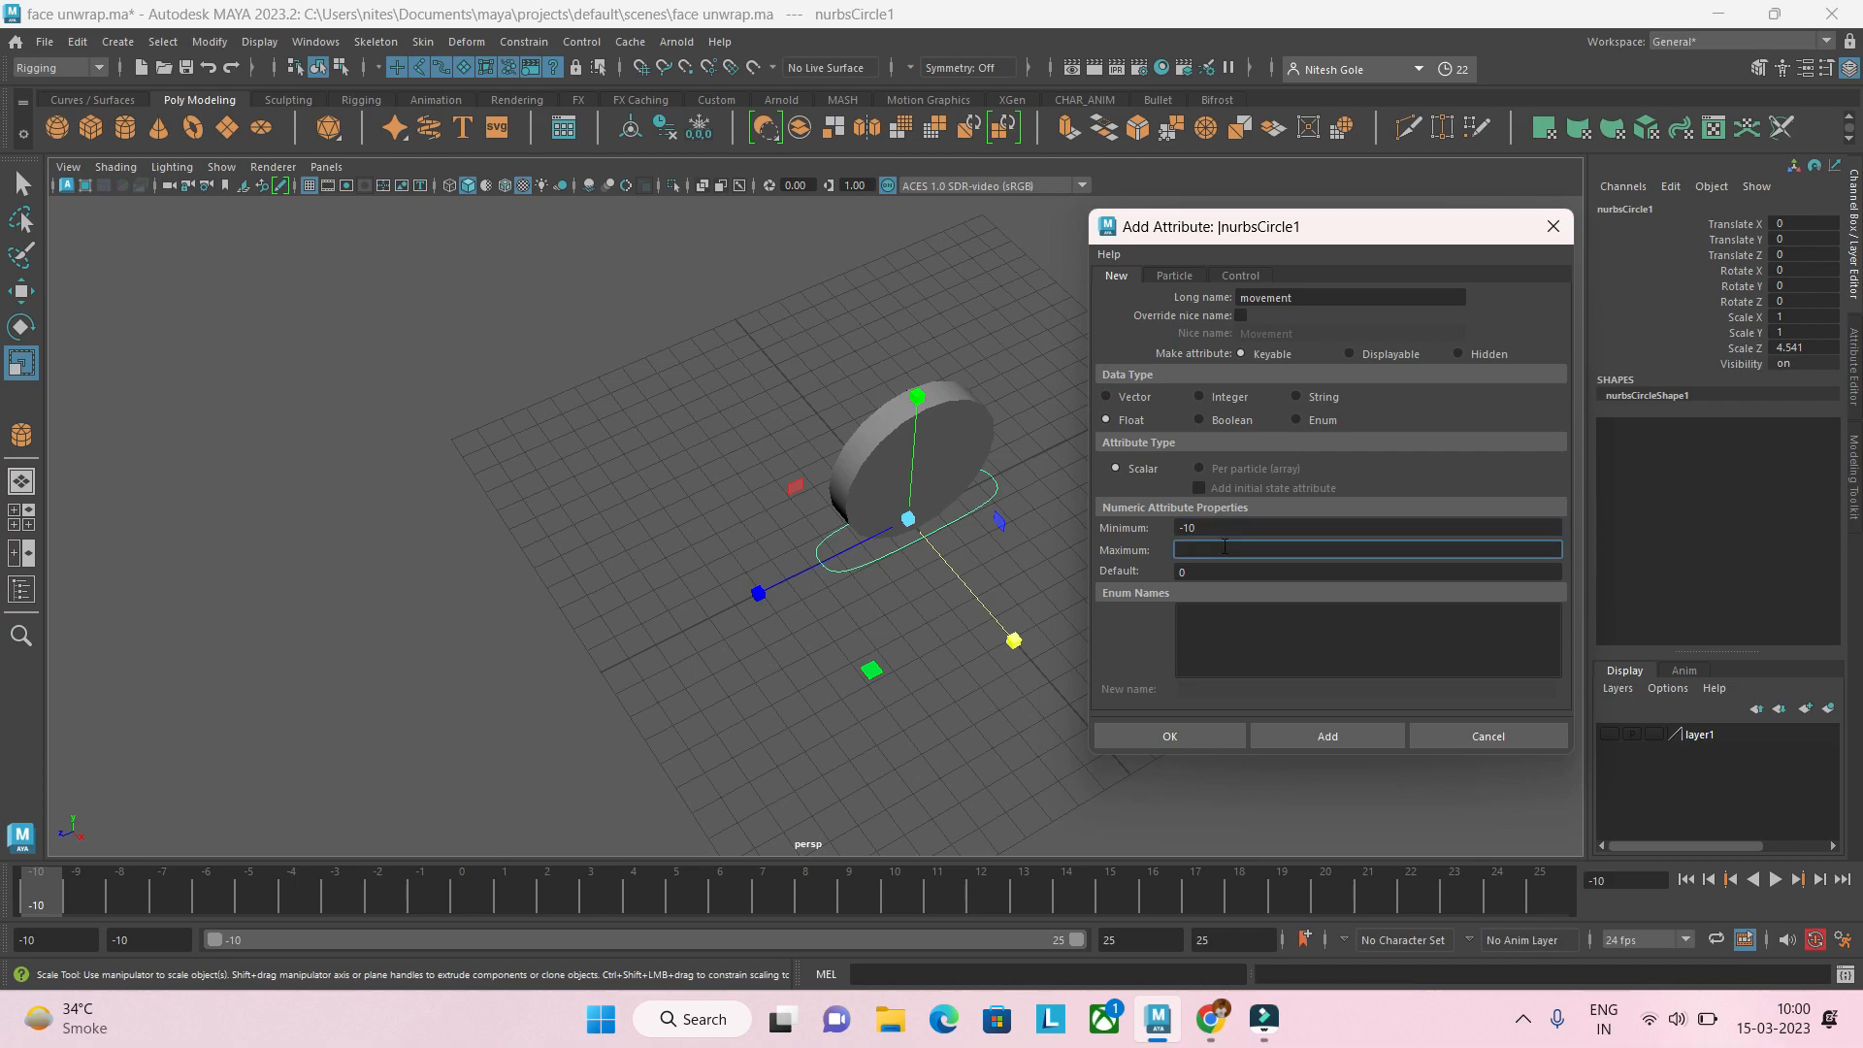
pyautogui.write('10')
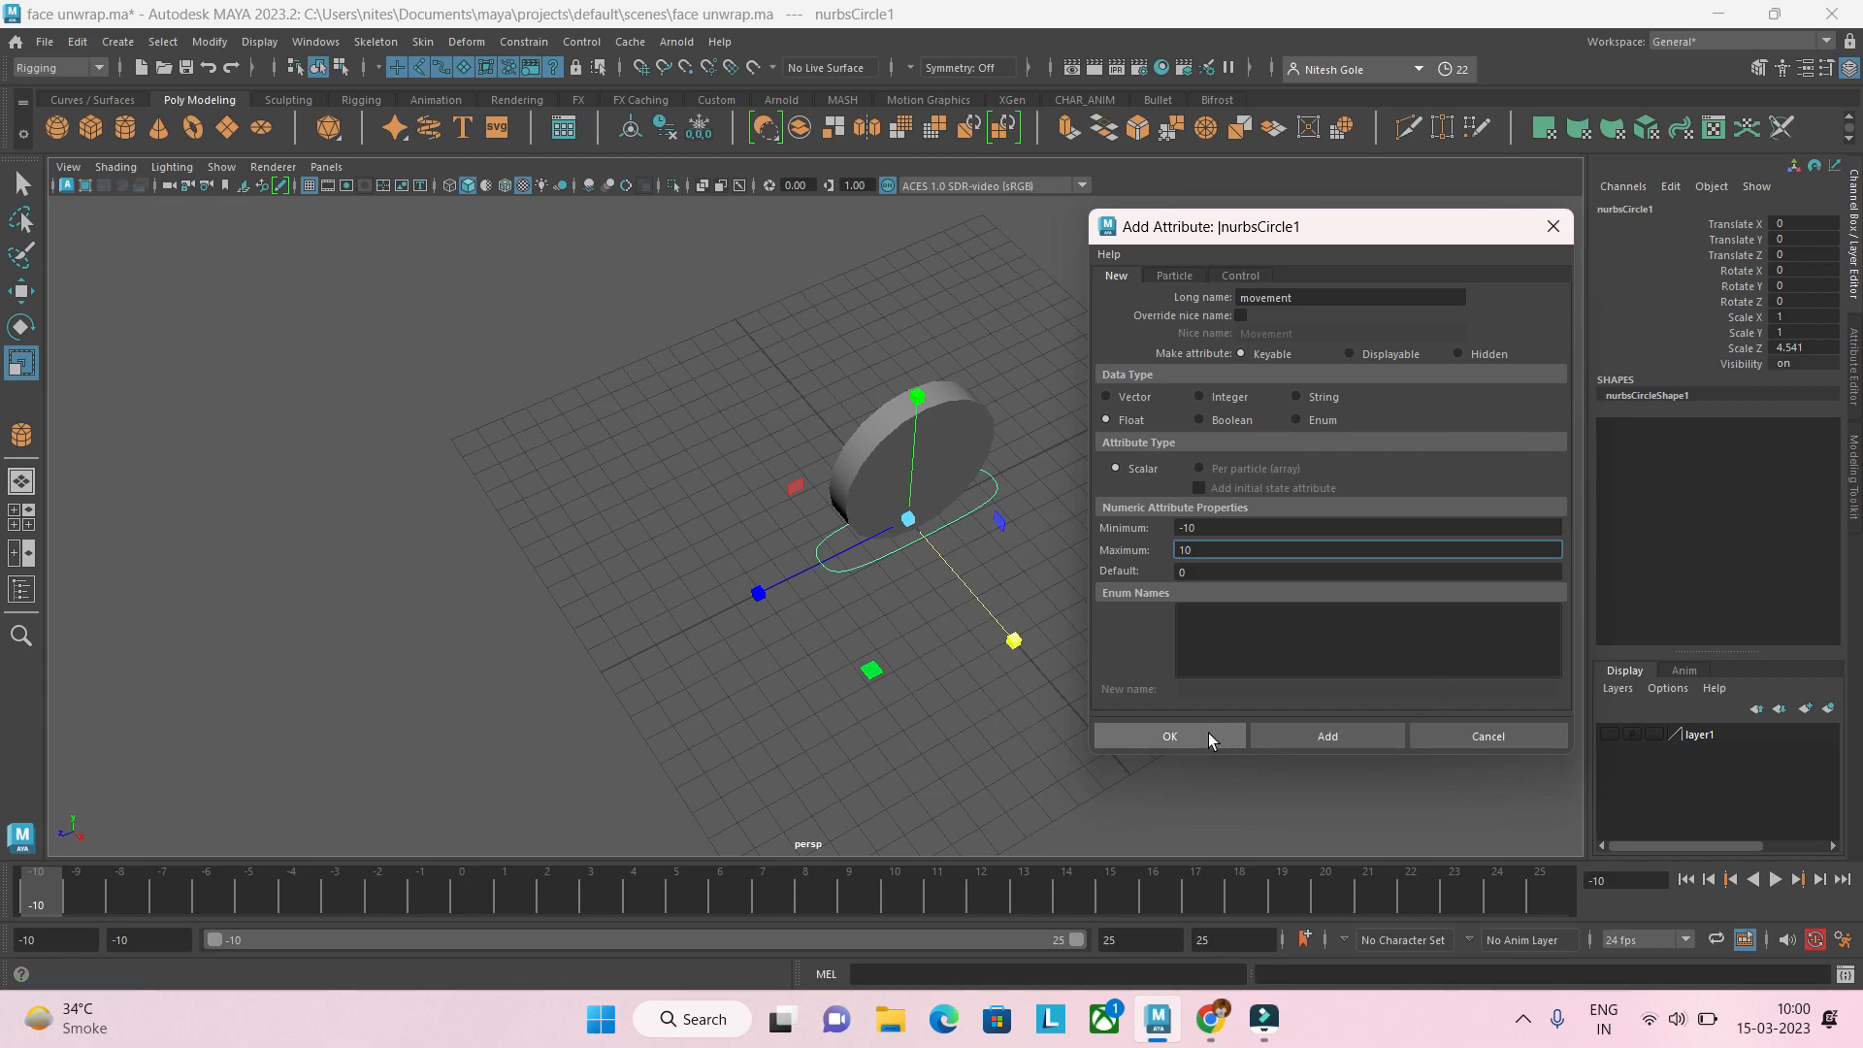
pyautogui.click(1279, 732)
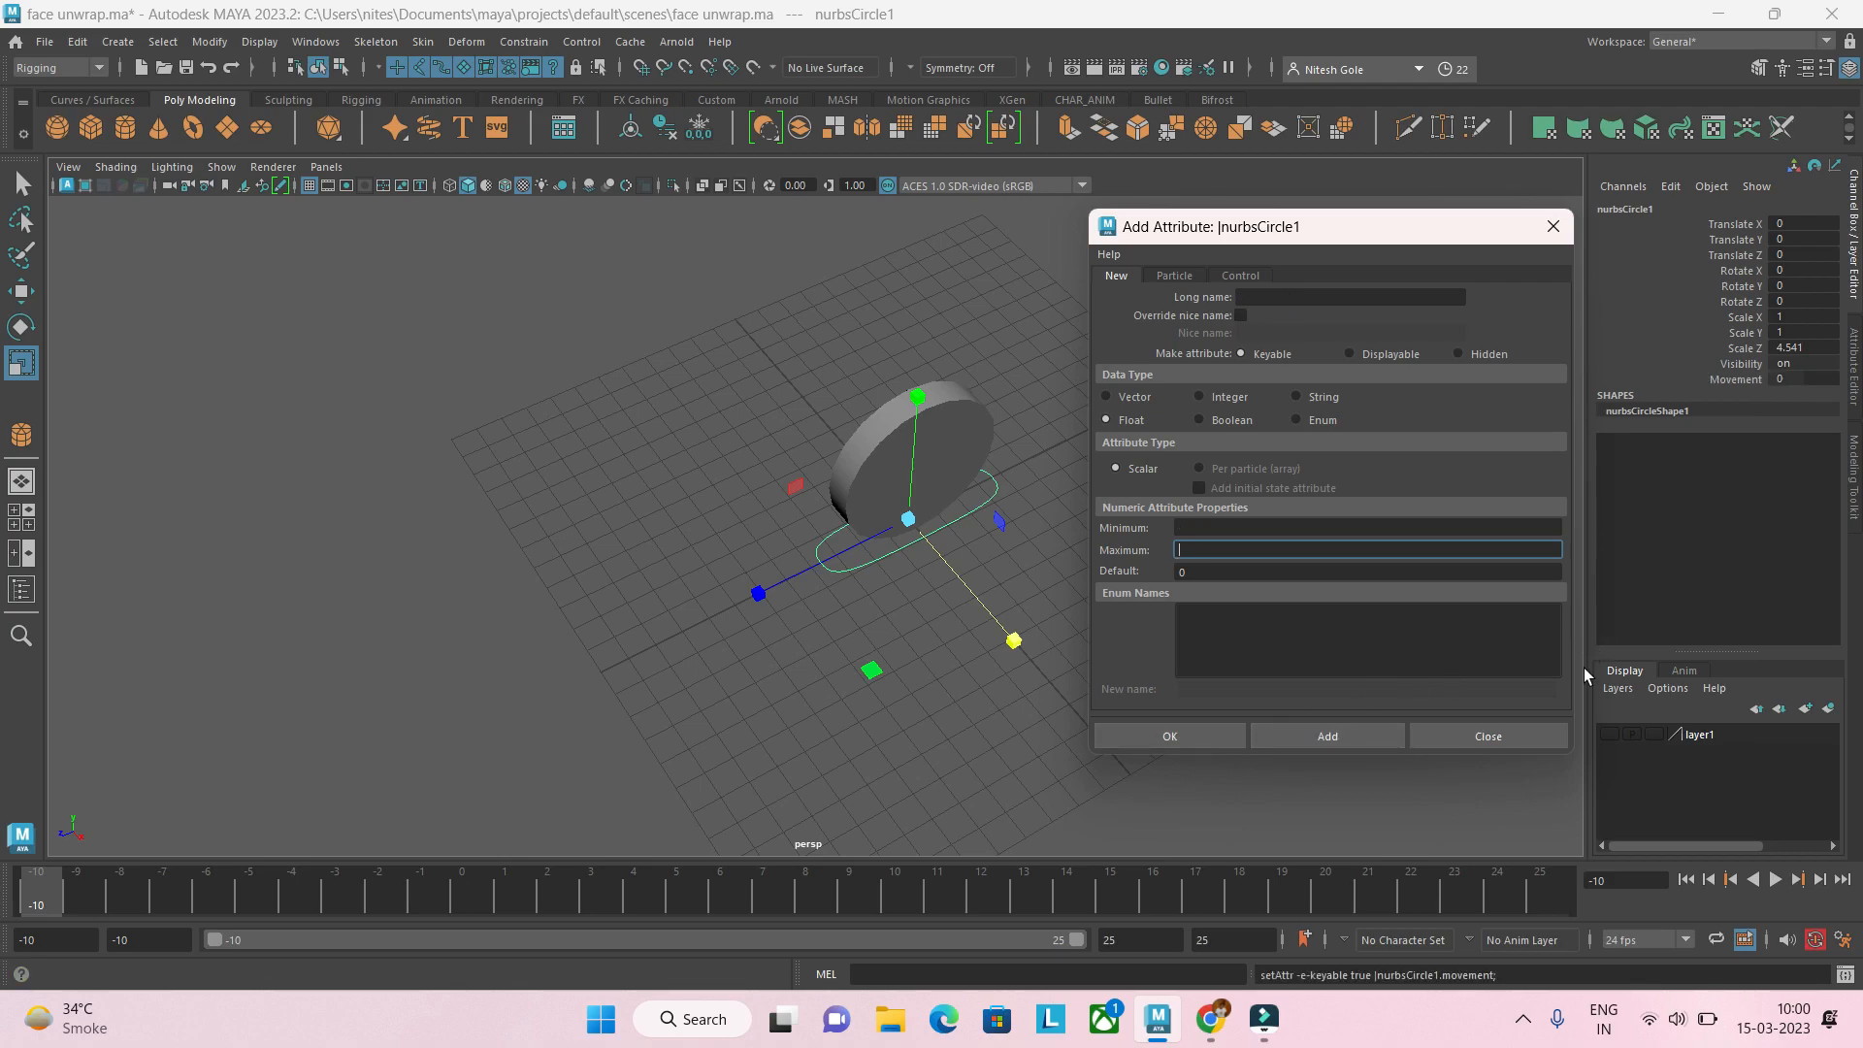
# Step: Close the Add Attribute window and check the elongated curve's new Movement attribute
pyautogui.click(1539, 741)
pyautogui.click(1729, 380)
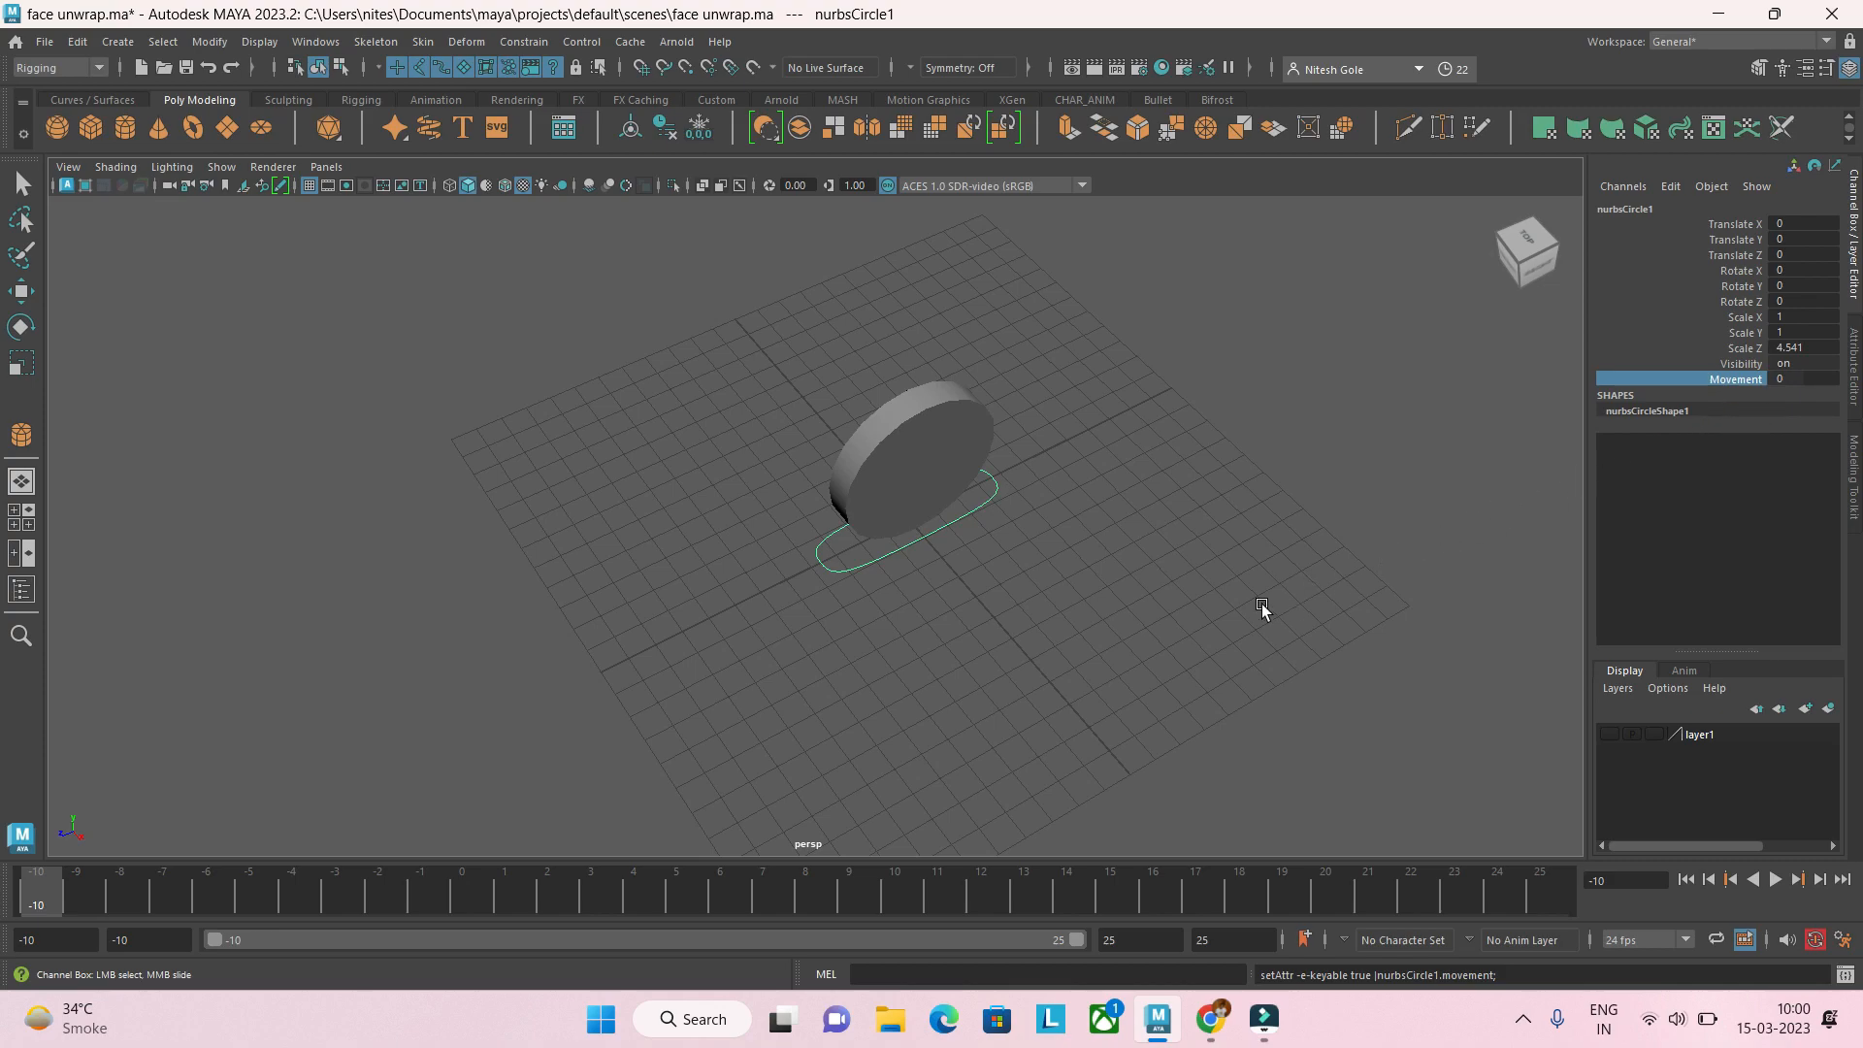
pyautogui.press('r')
pyautogui.click(913, 580)
pyautogui.click(900, 544)
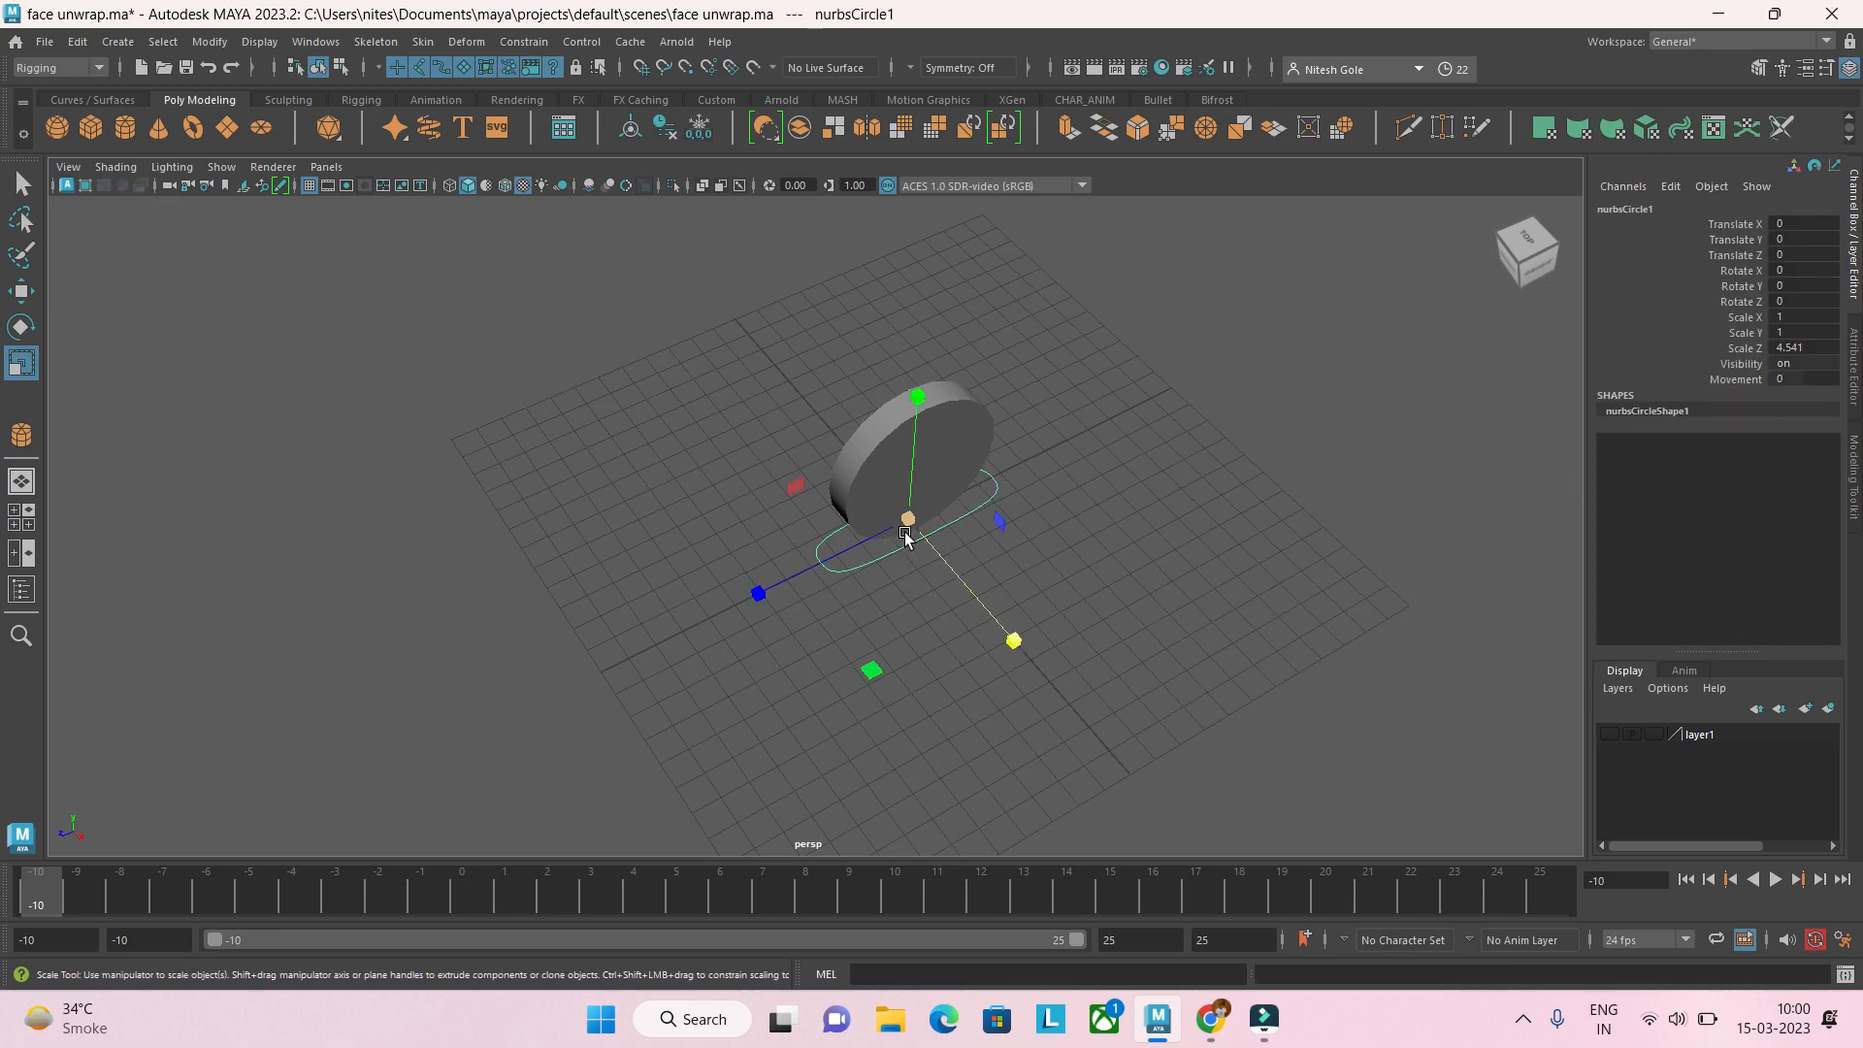
# Step: Try moving the cylinder along Z in both directions and undo the moves
pyautogui.click(881, 450)
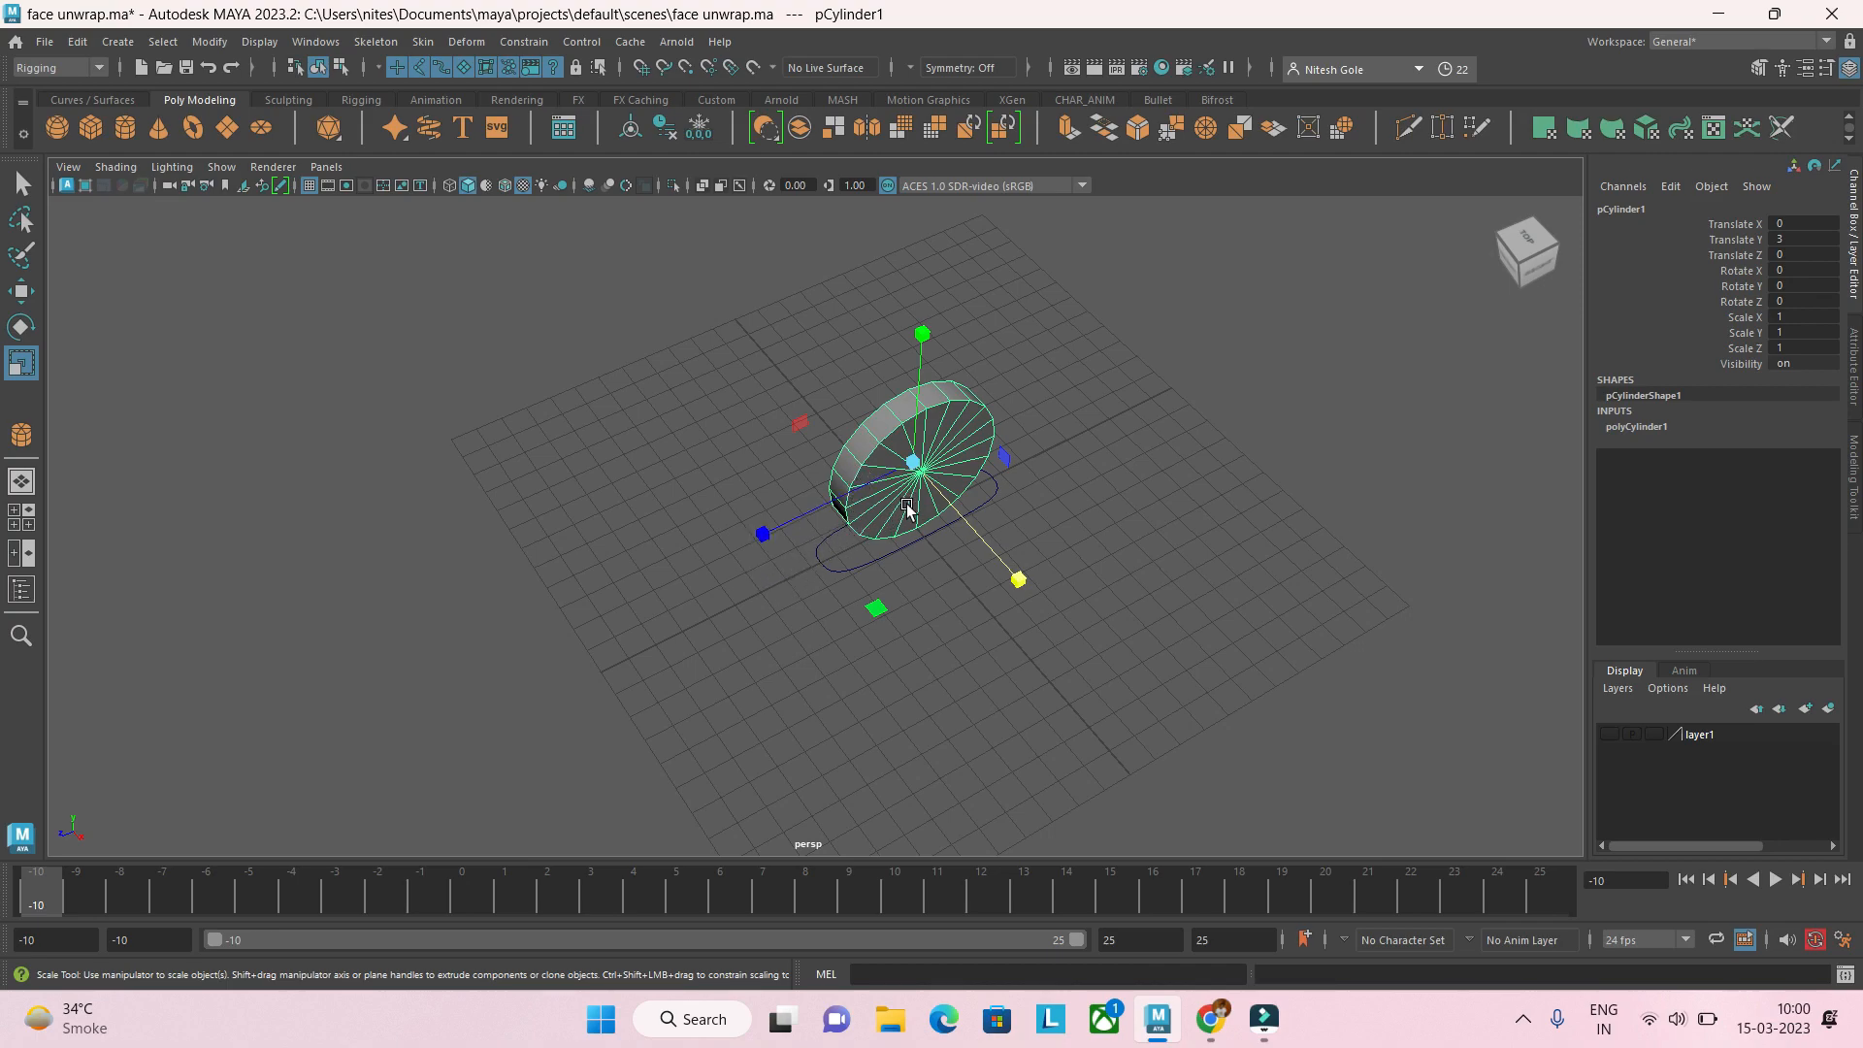
pyautogui.click(890, 612)
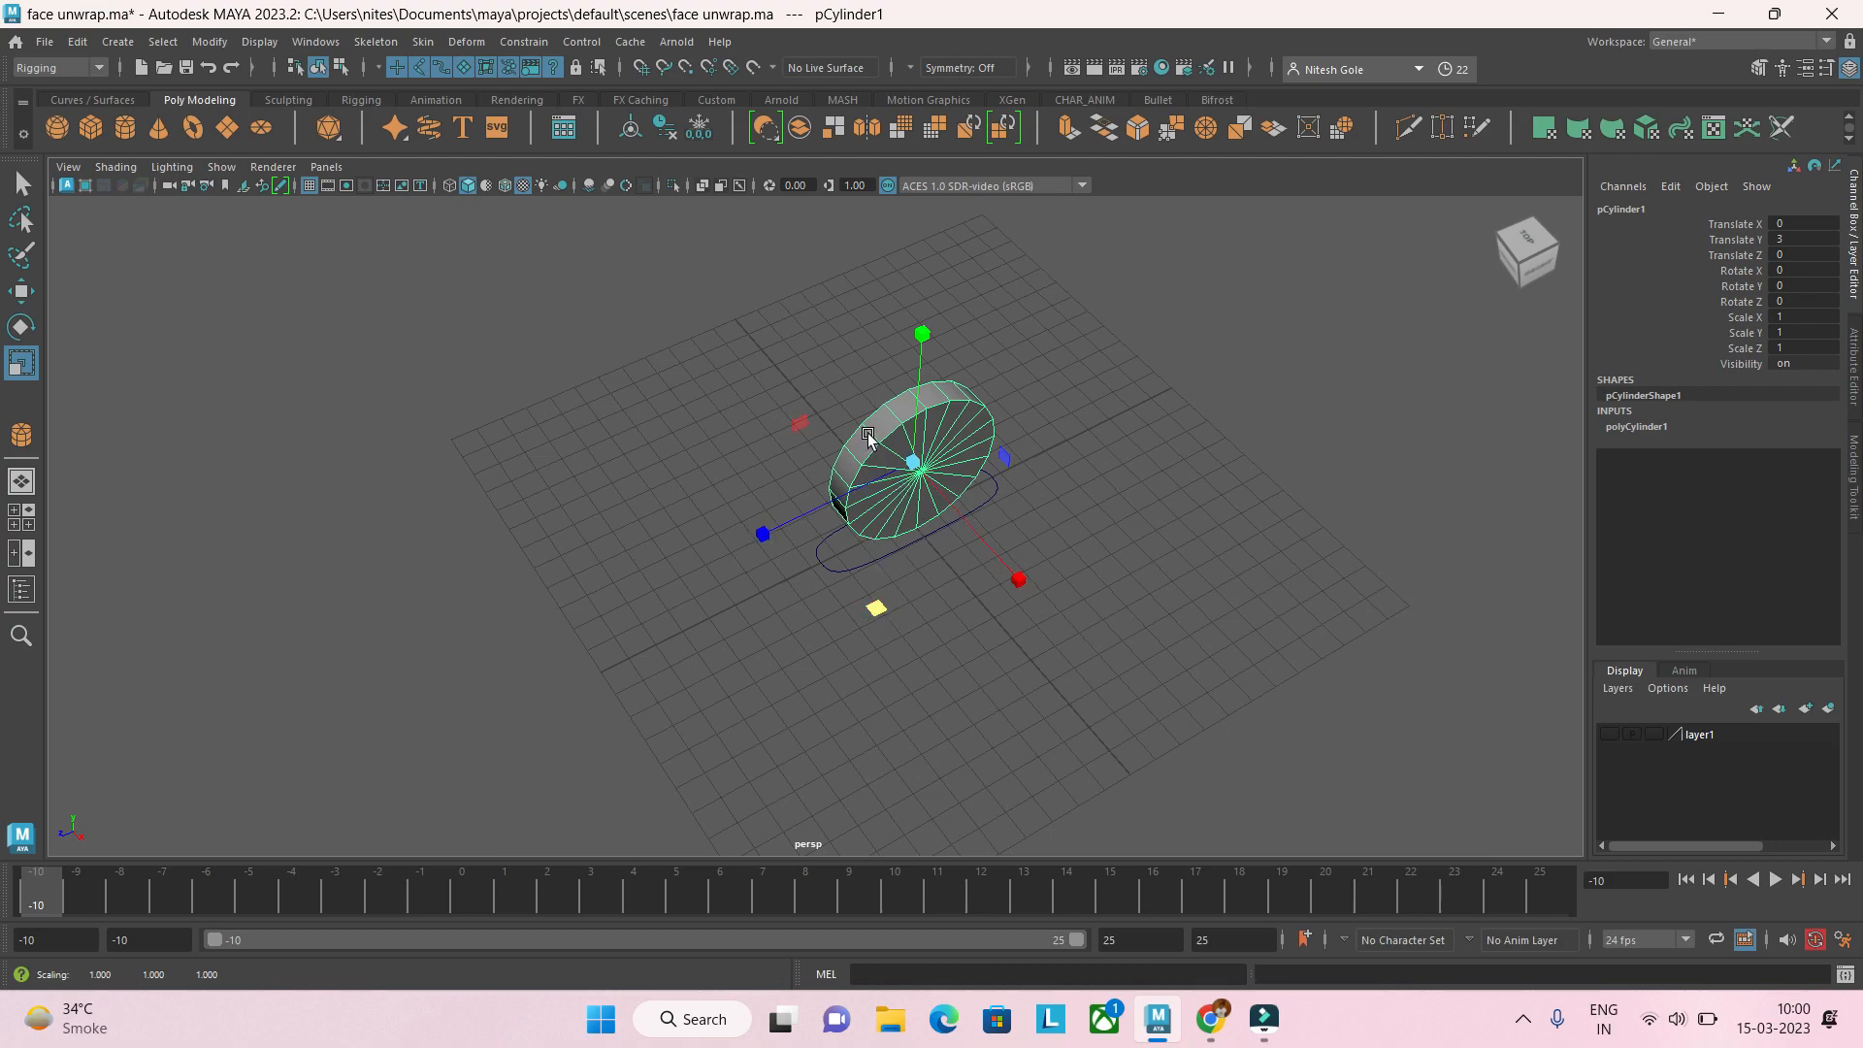
pyautogui.press('w')
pyautogui.moveTo(776, 541); pyautogui.dragTo(457, 678)
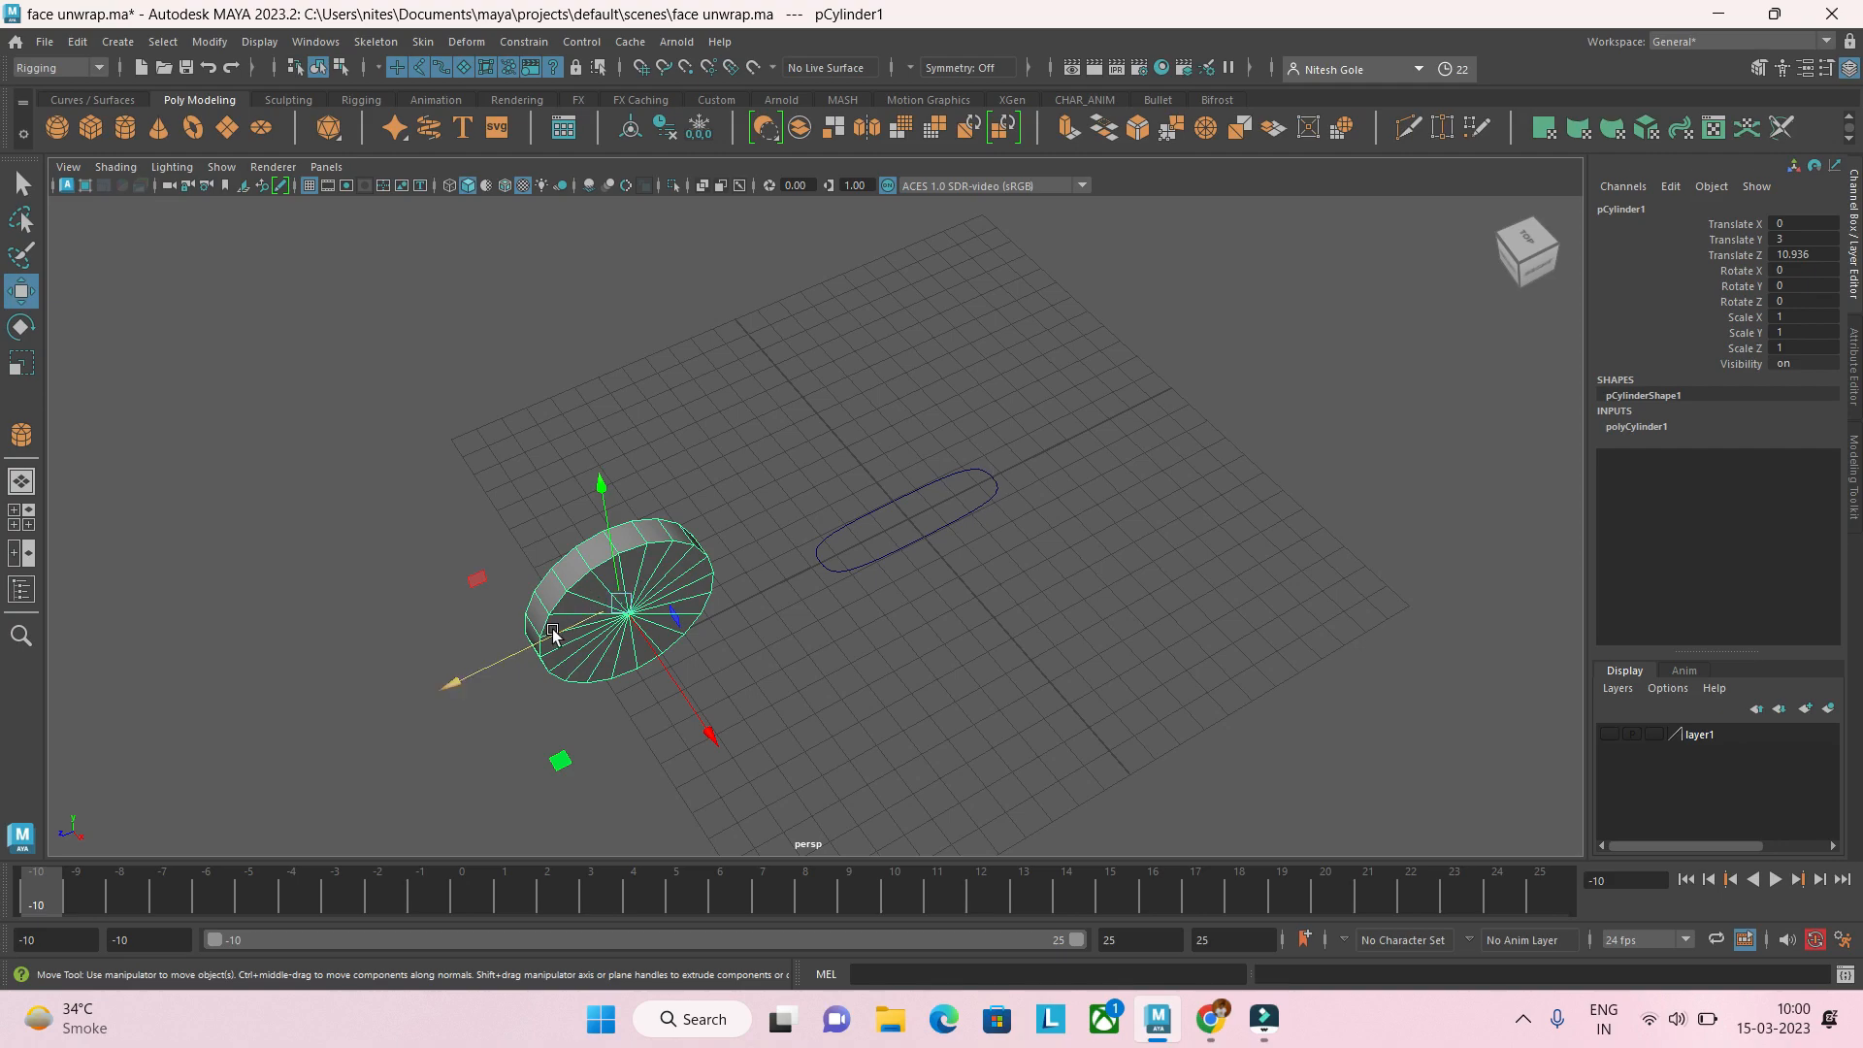
pyautogui.moveTo(454, 681); pyautogui.dragTo(1001, 476)
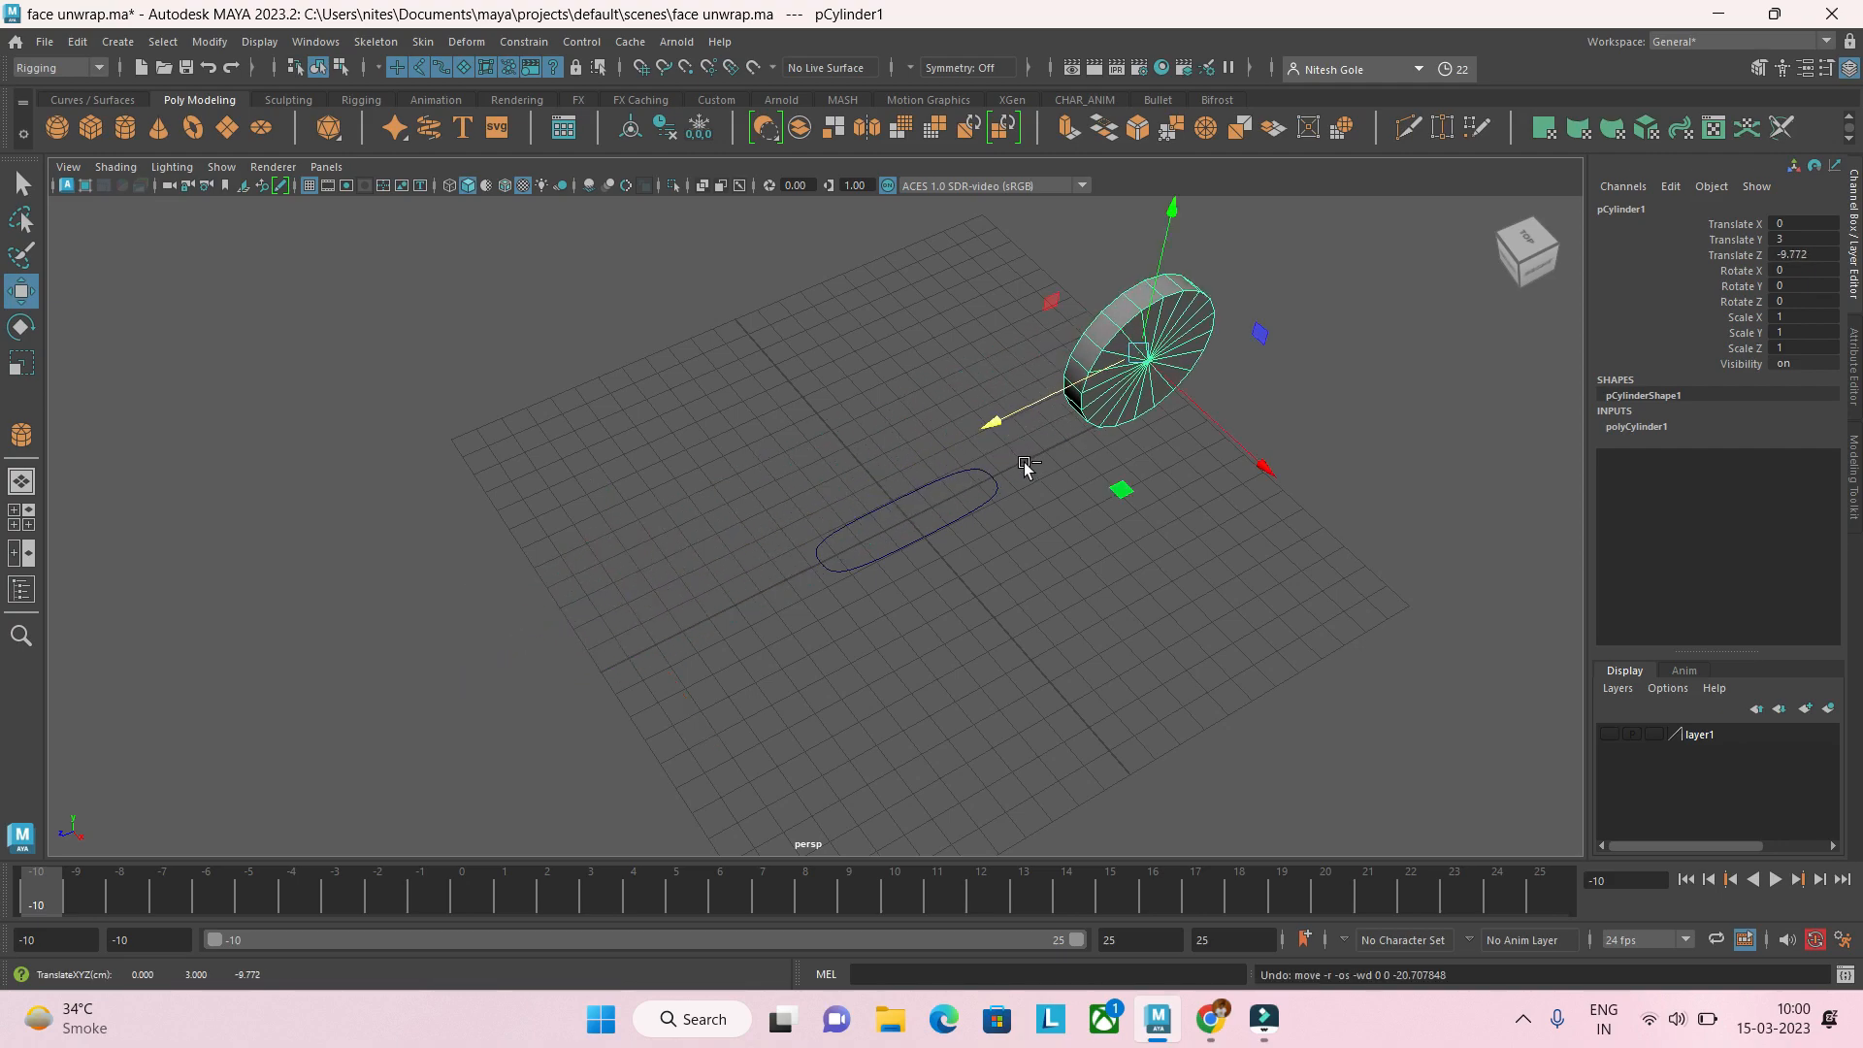
pyautogui.hotkey('ctrl', 'z')
pyautogui.hotkey('ctrl', 'z')
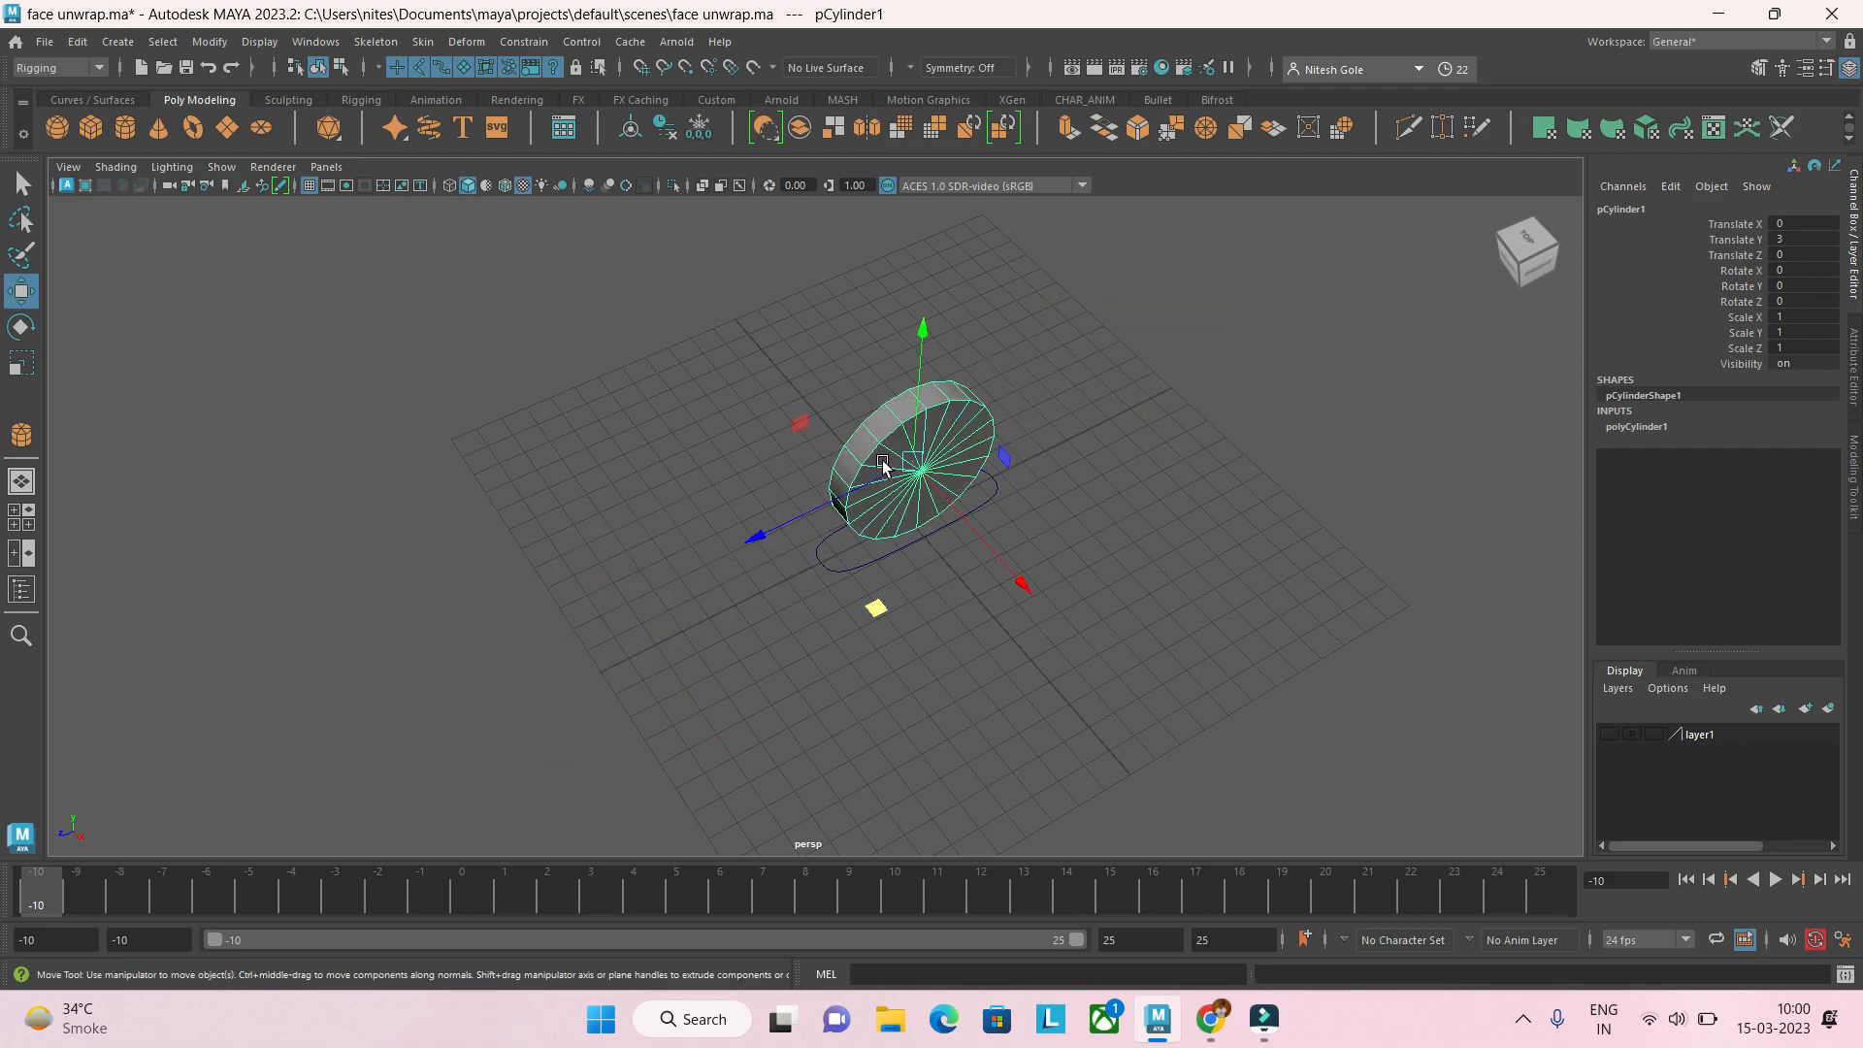
# Step: Try moving the cylinder along Z and rolling it about X, and undo both changes
pyautogui.moveTo(771, 514); pyautogui.dragTo(579, 603)
pyautogui.press('e')
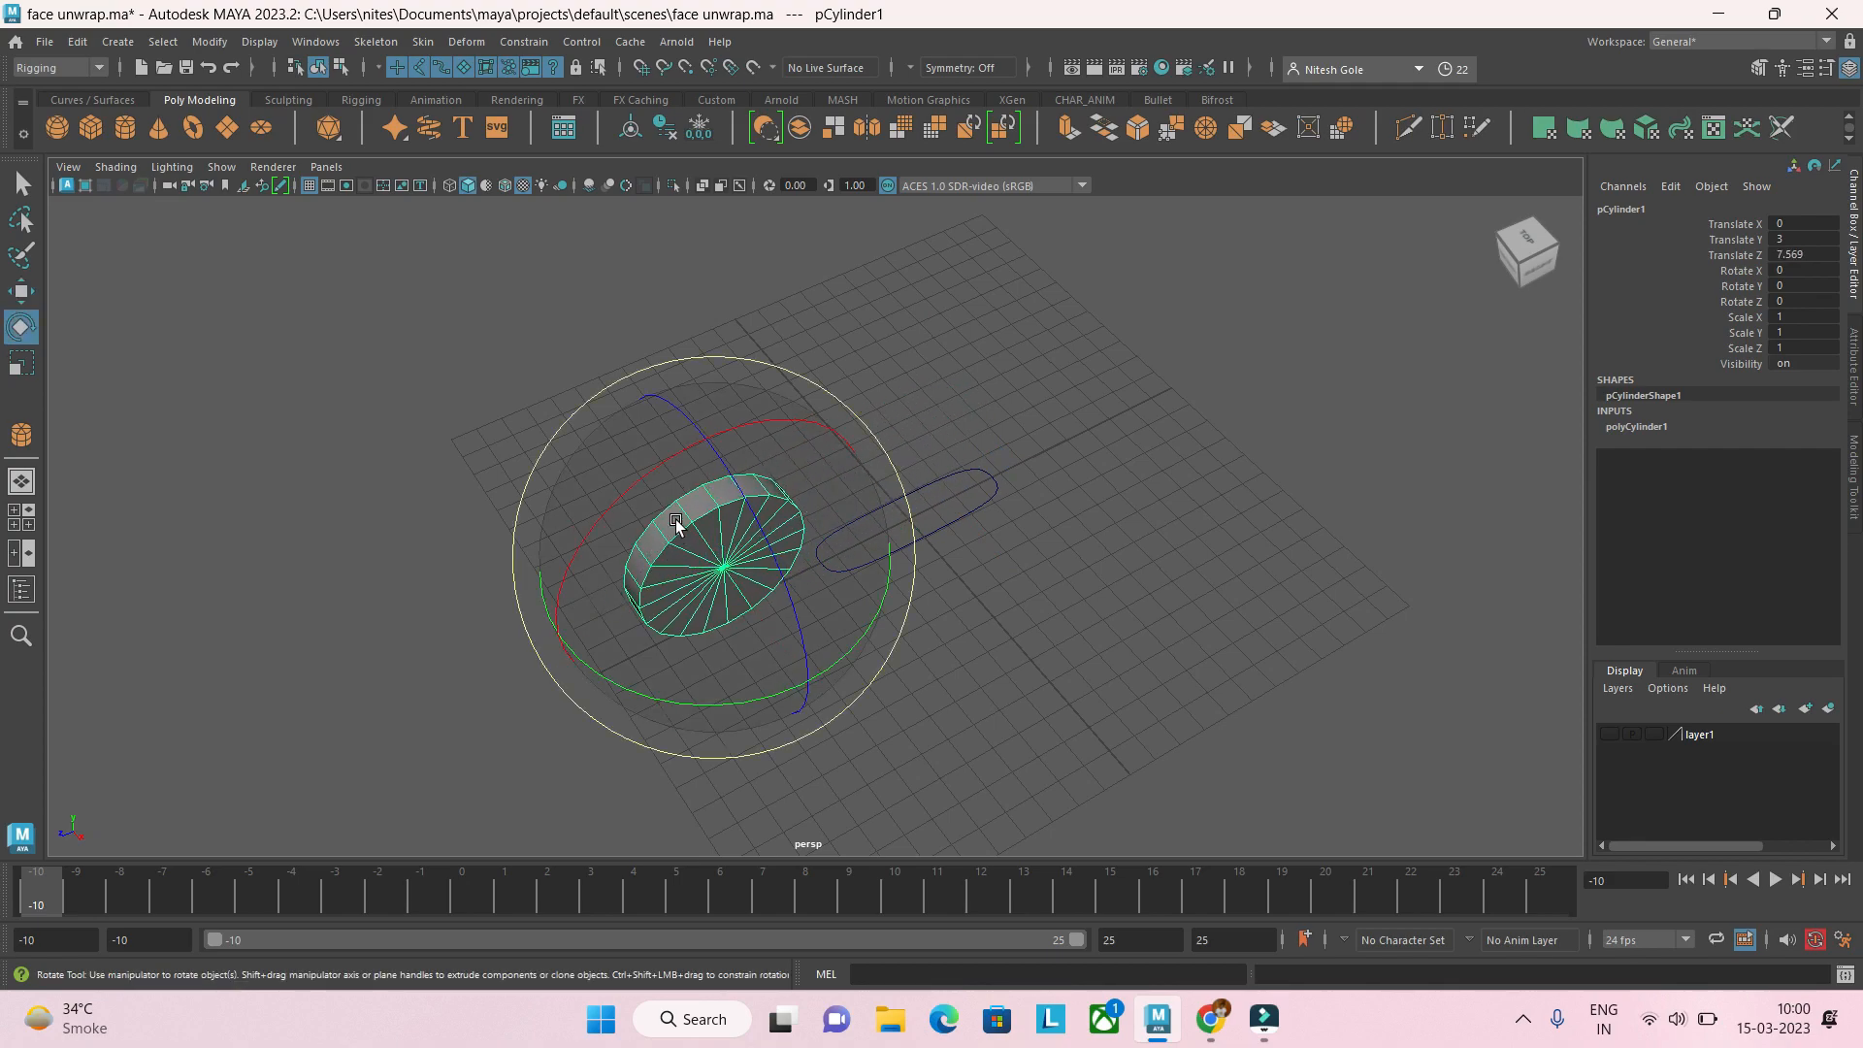
pyautogui.moveTo(650, 476); pyautogui.dragTo(532, 570)
pyautogui.hotkey('ctrl', 'z')
pyautogui.hotkey('ctrl', 'z')
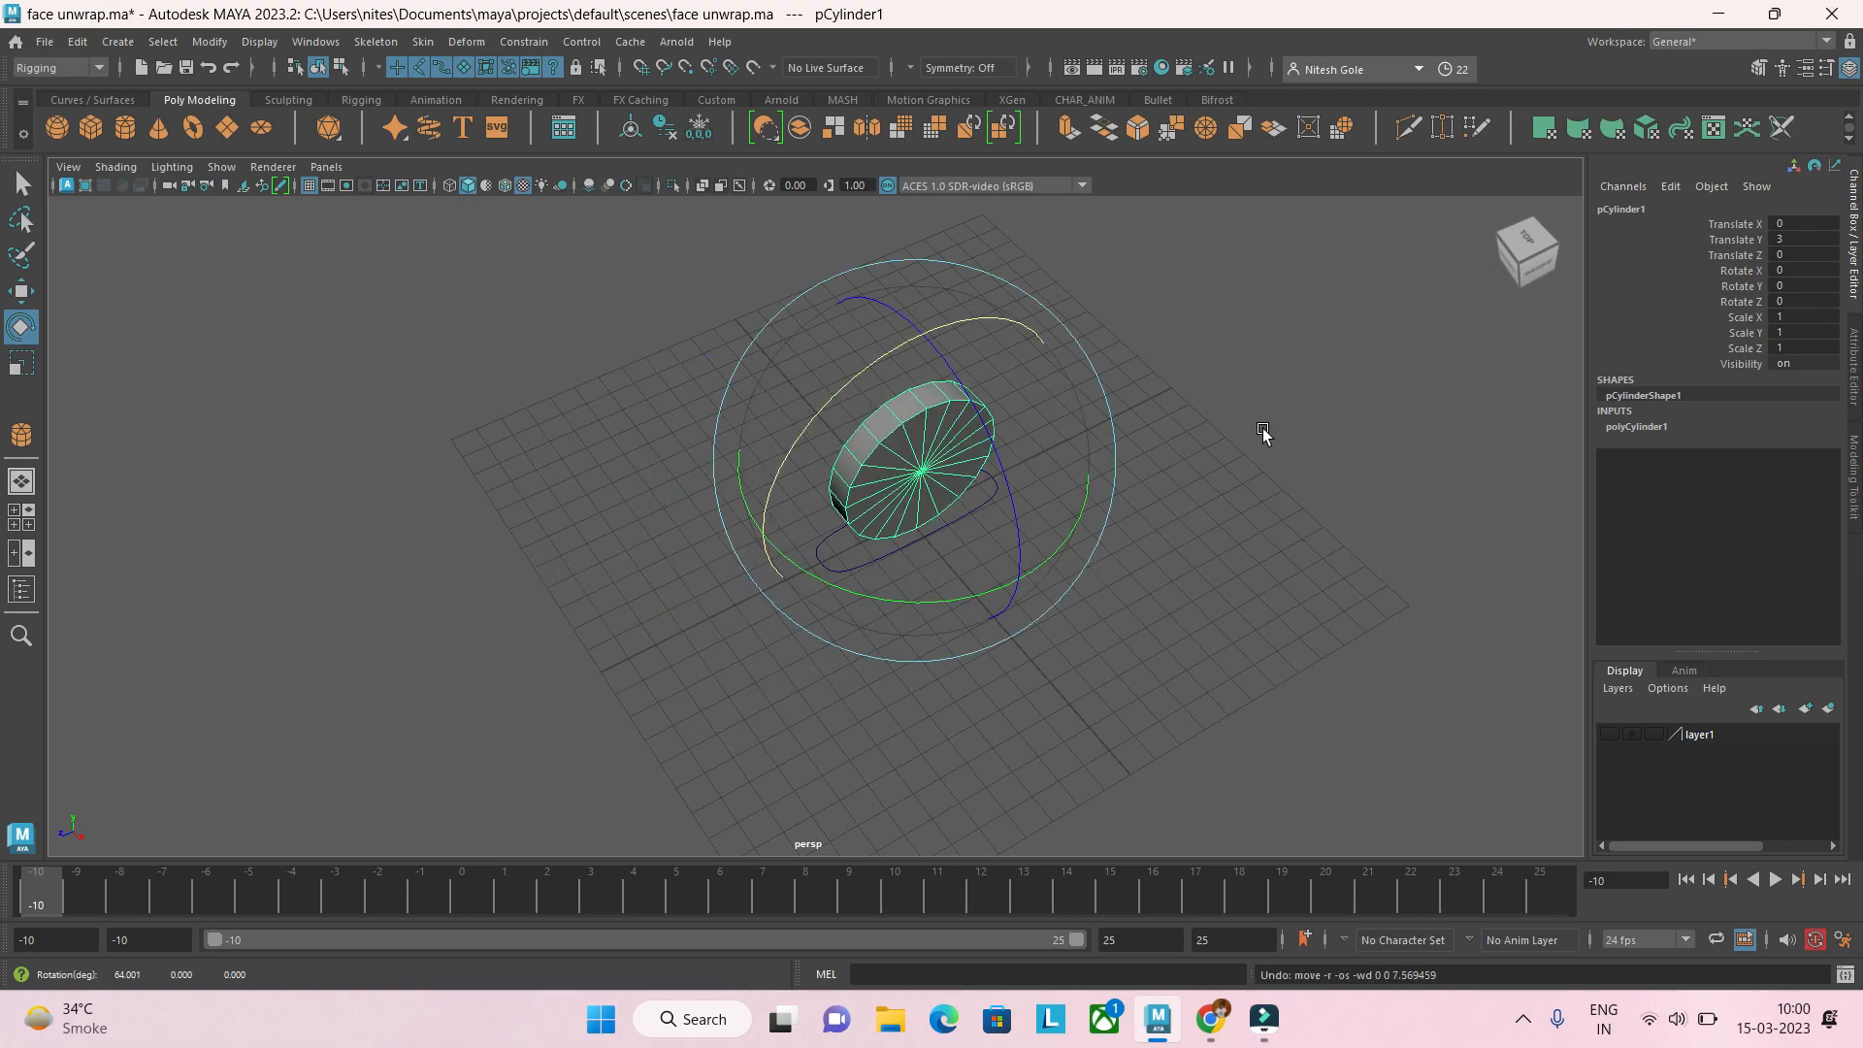
# Step: Select the elongated curve's Movement attribute and open Set Driven Key, keeping its window clear of the cylinder
pyautogui.click(1269, 357)
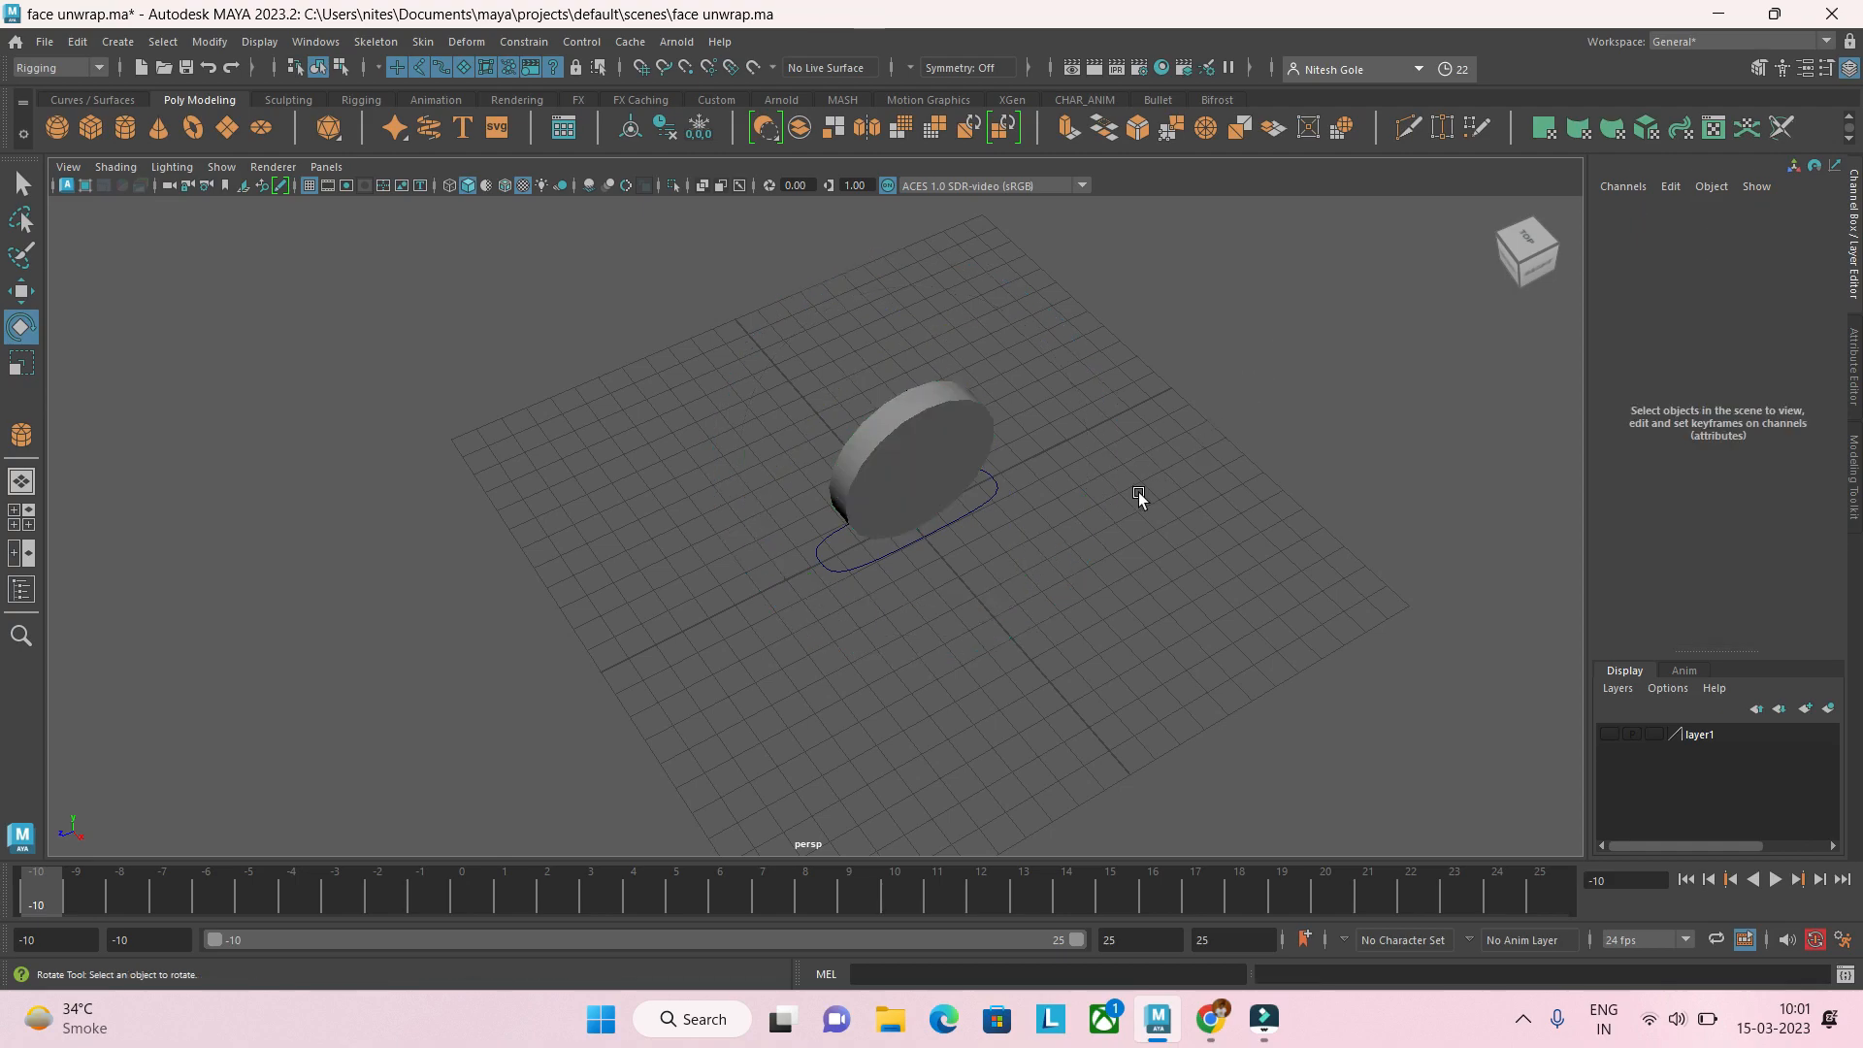
pyautogui.click(976, 503)
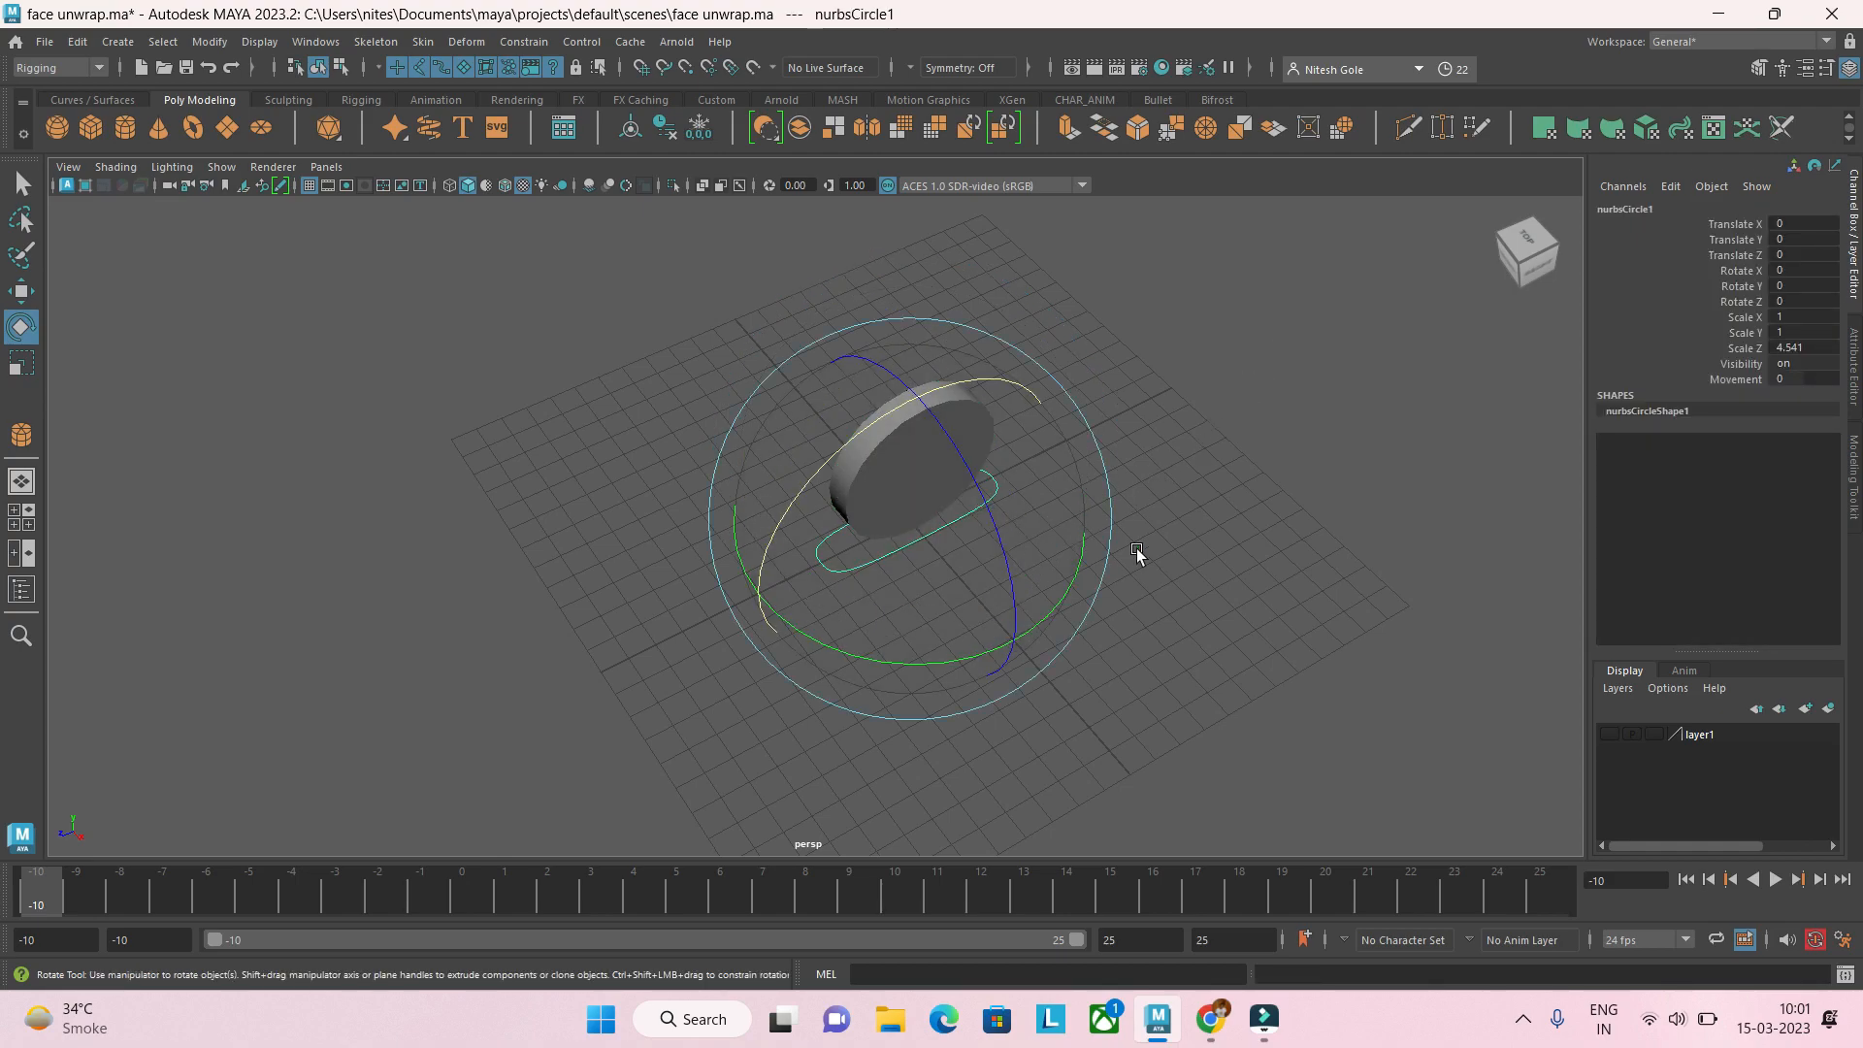
pyautogui.click(1718, 376)
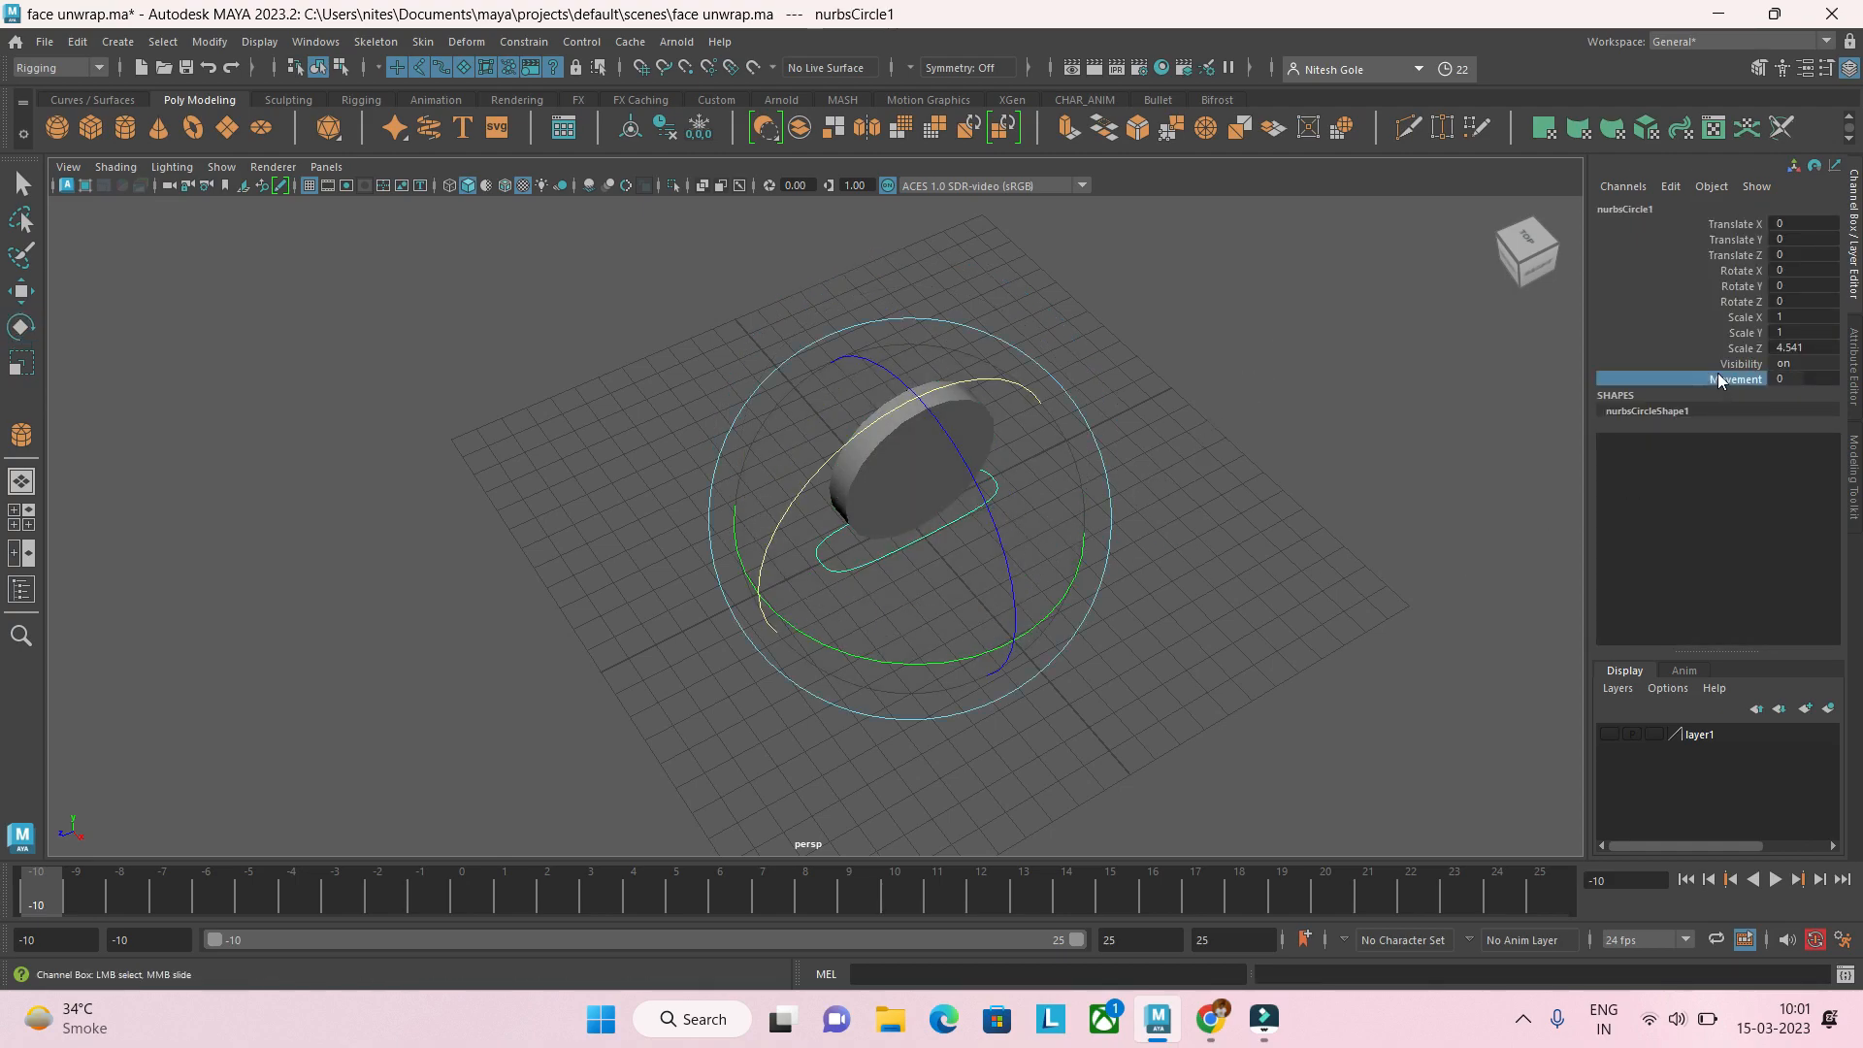
pyautogui.click(1670, 188)
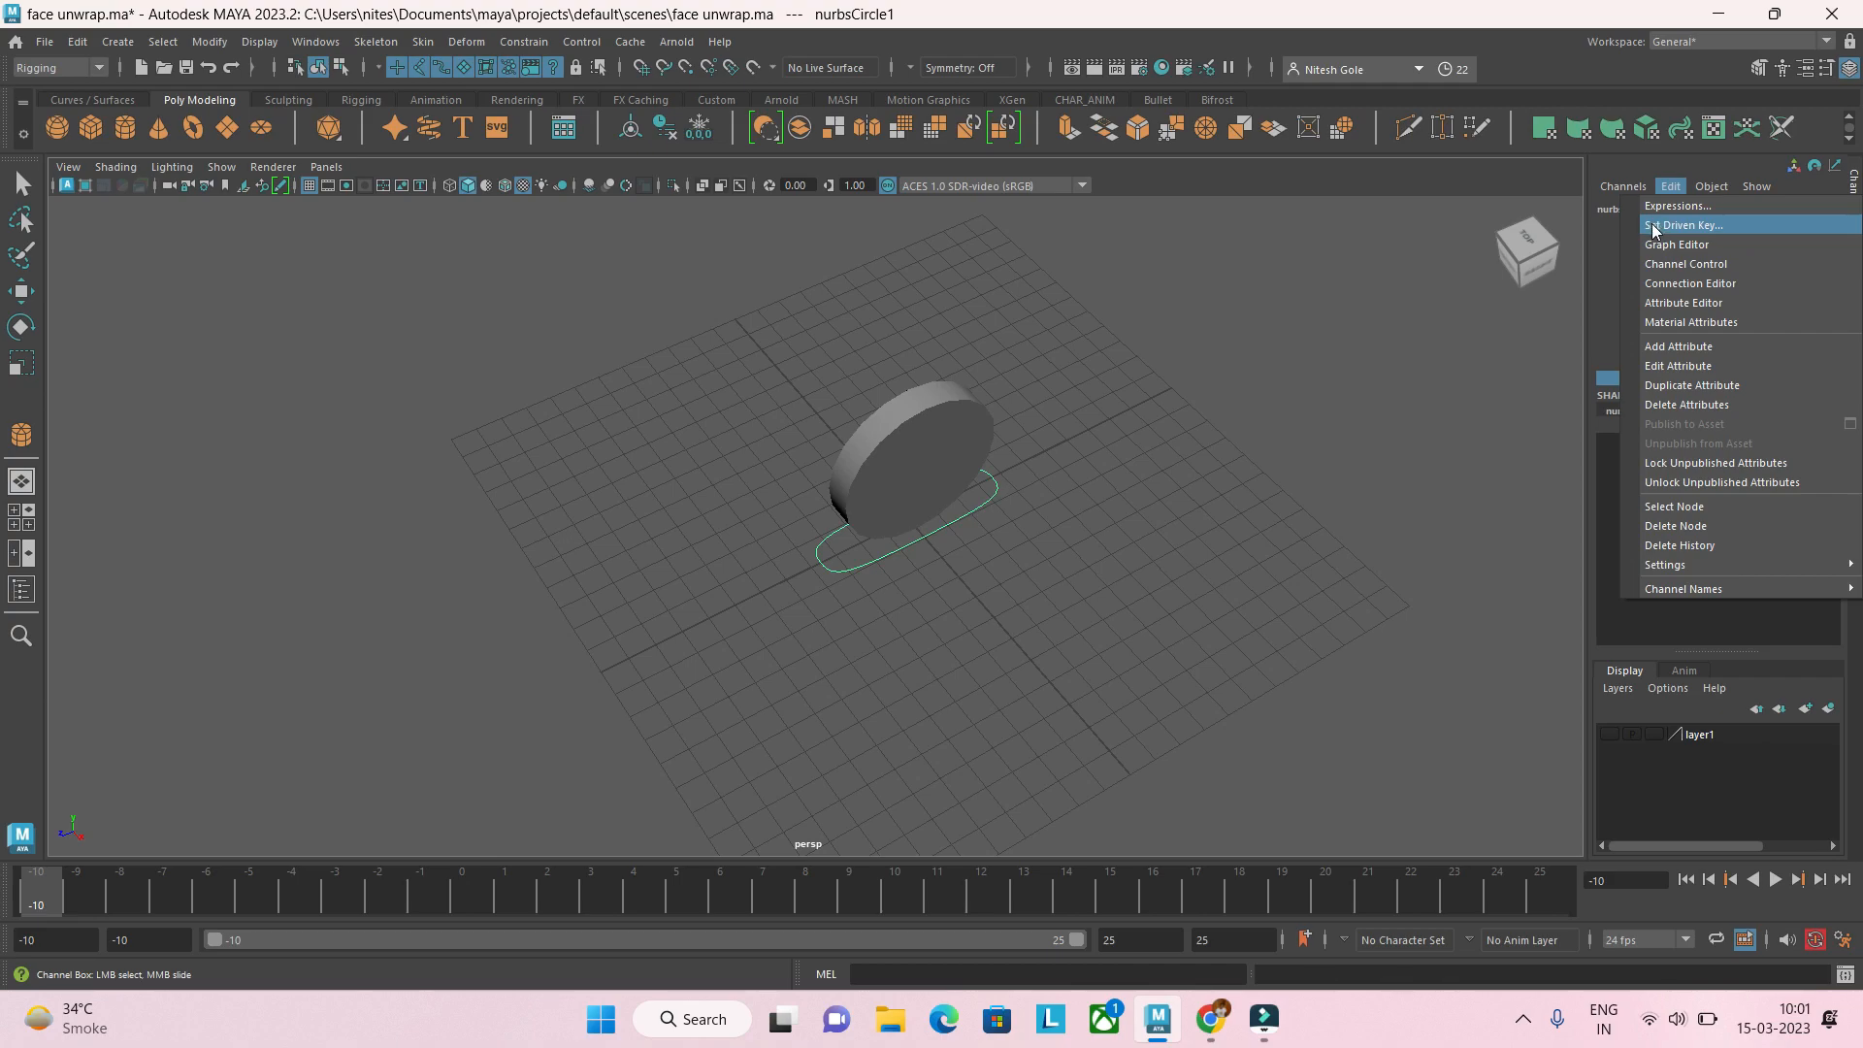
pyautogui.click(1654, 226)
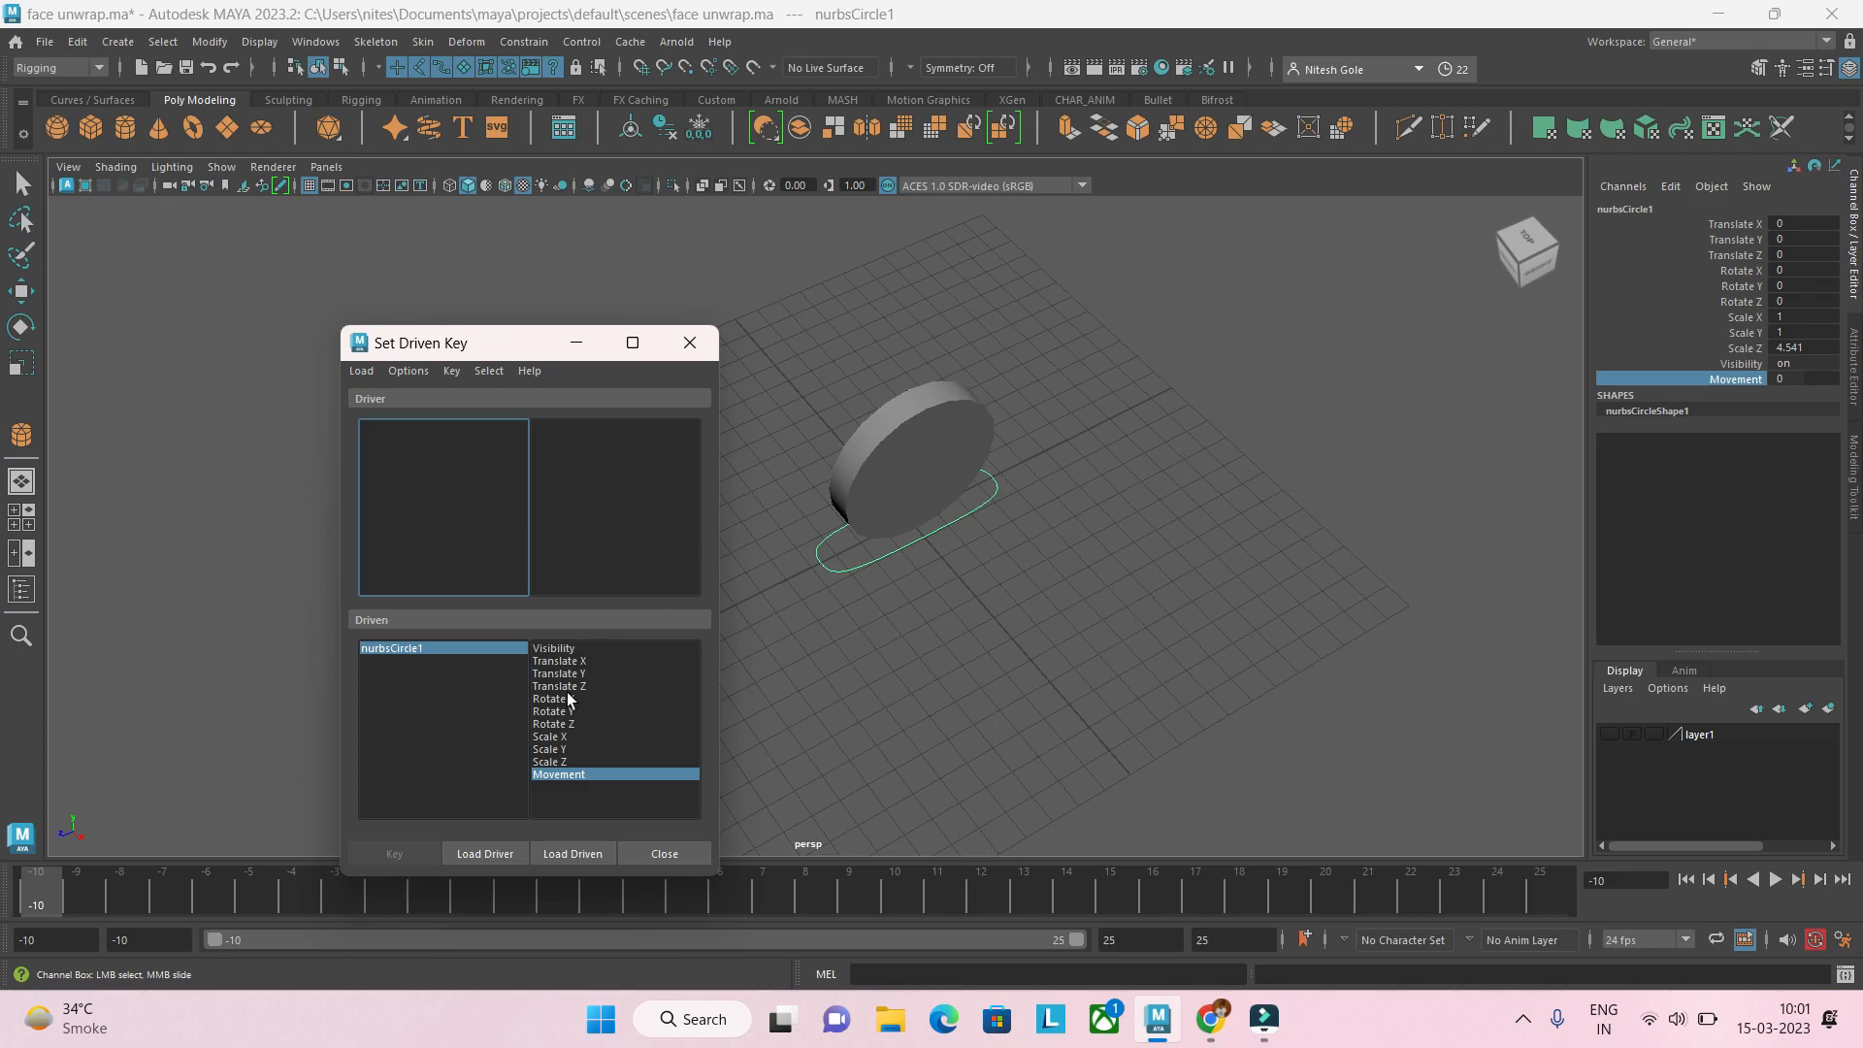
pyautogui.moveTo(521, 349); pyautogui.dragTo(584, 207)
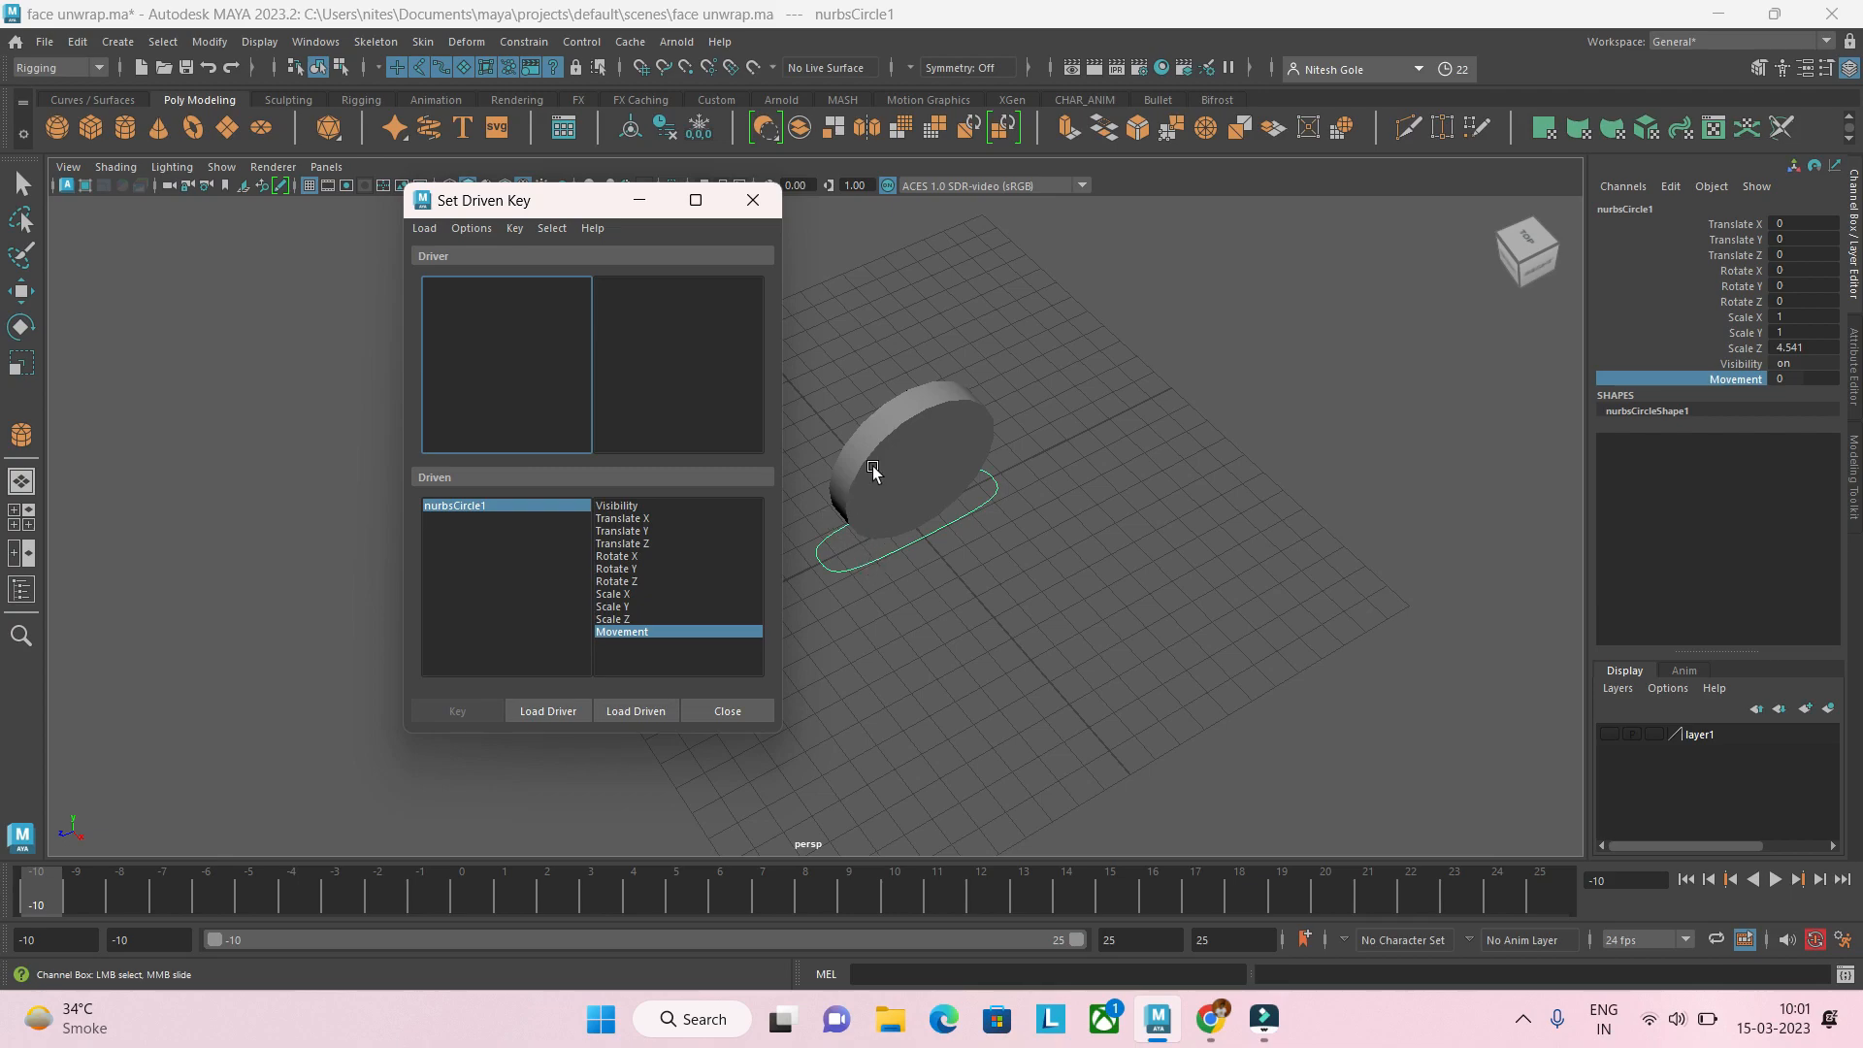
# Step: Load the elongated curve as the driver and the cylinder as the driven object
pyautogui.click(557, 710)
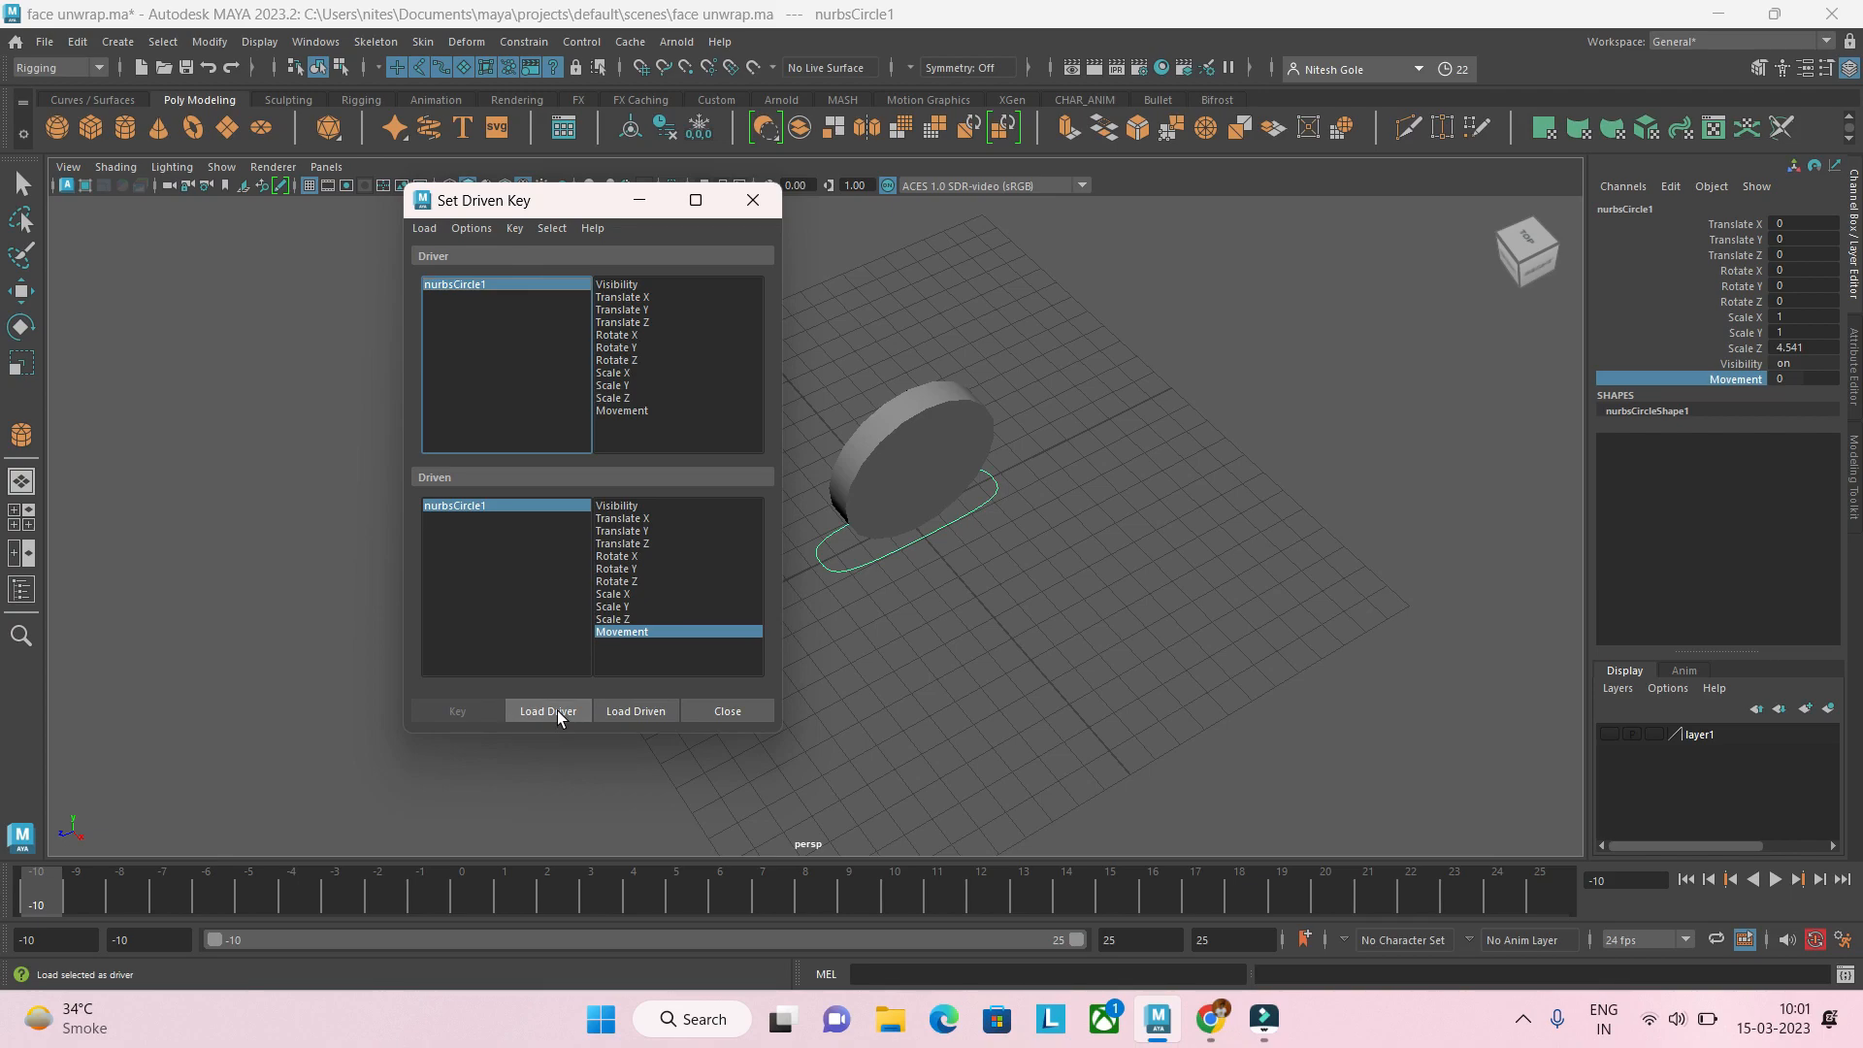
pyautogui.click(893, 425)
pyautogui.press('e')
pyautogui.click(644, 713)
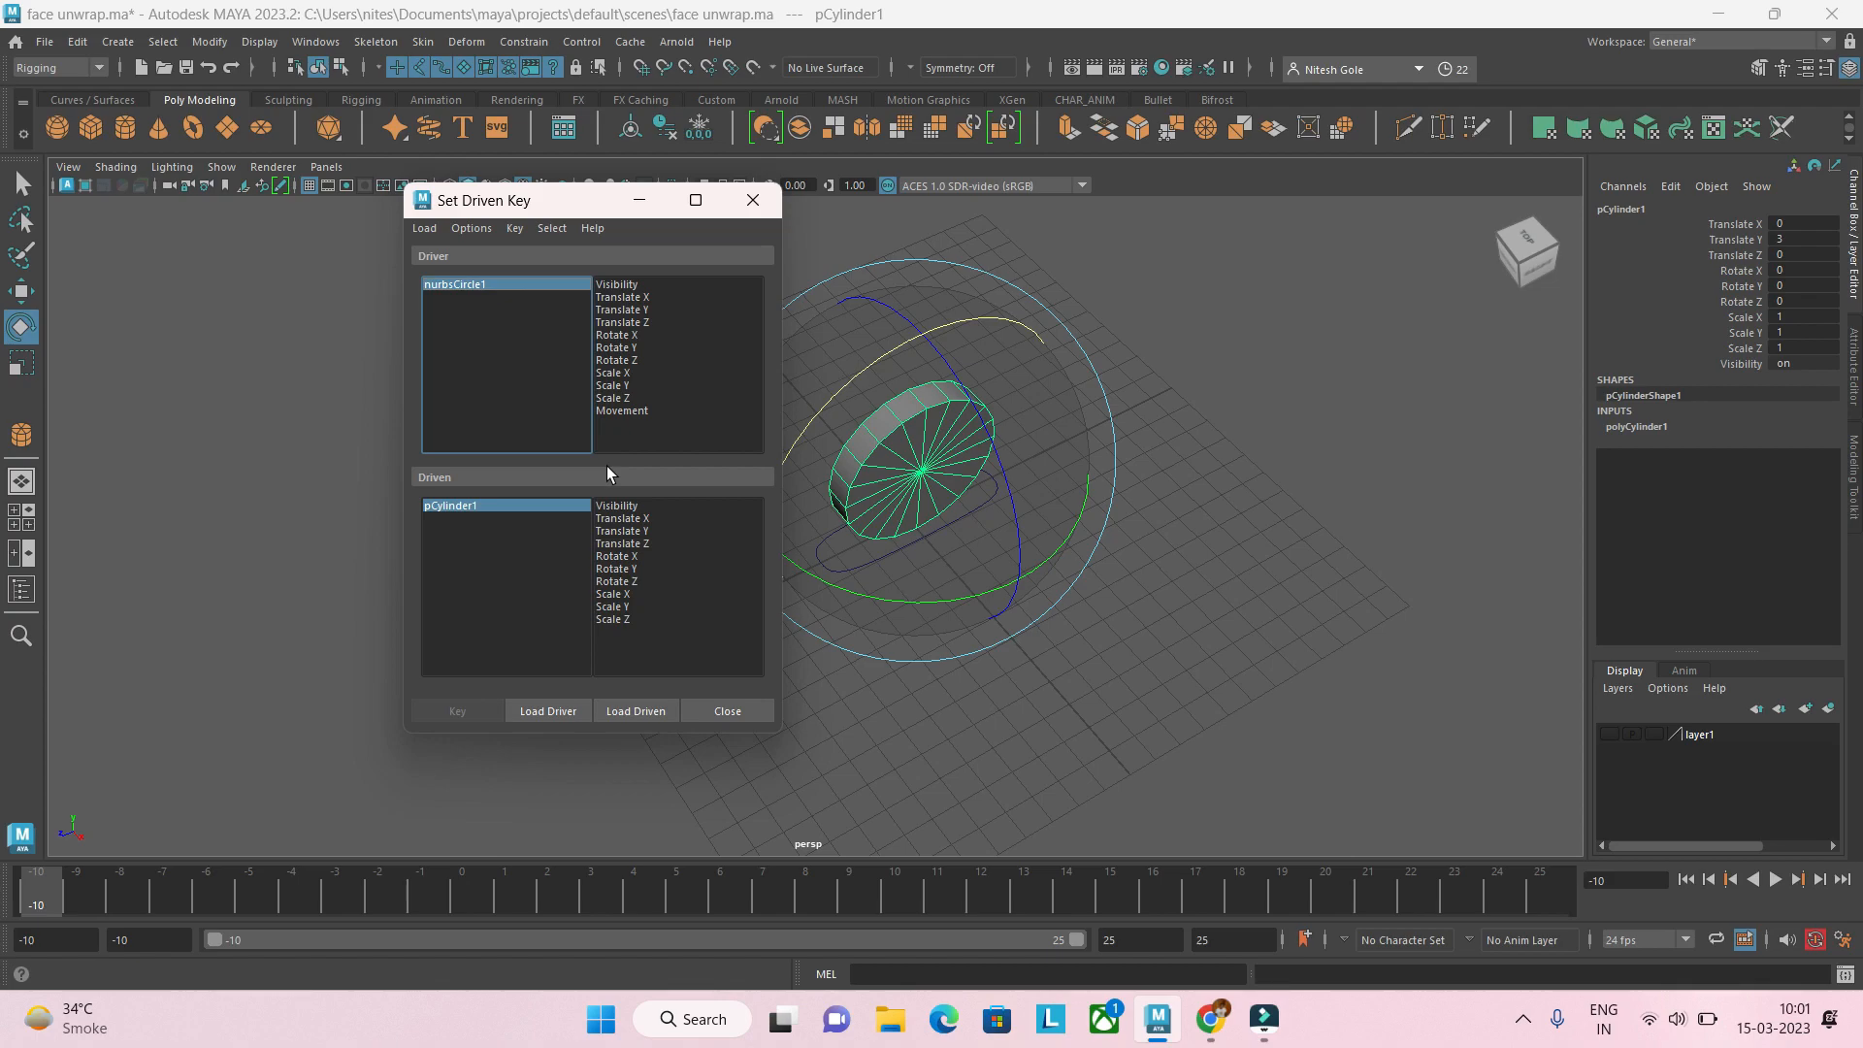
# Step: Choose Movement as driver attribute and the cylinder's Translate Z and Rotate X as driven attributes, and key their starting relationship
pyautogui.click(631, 411)
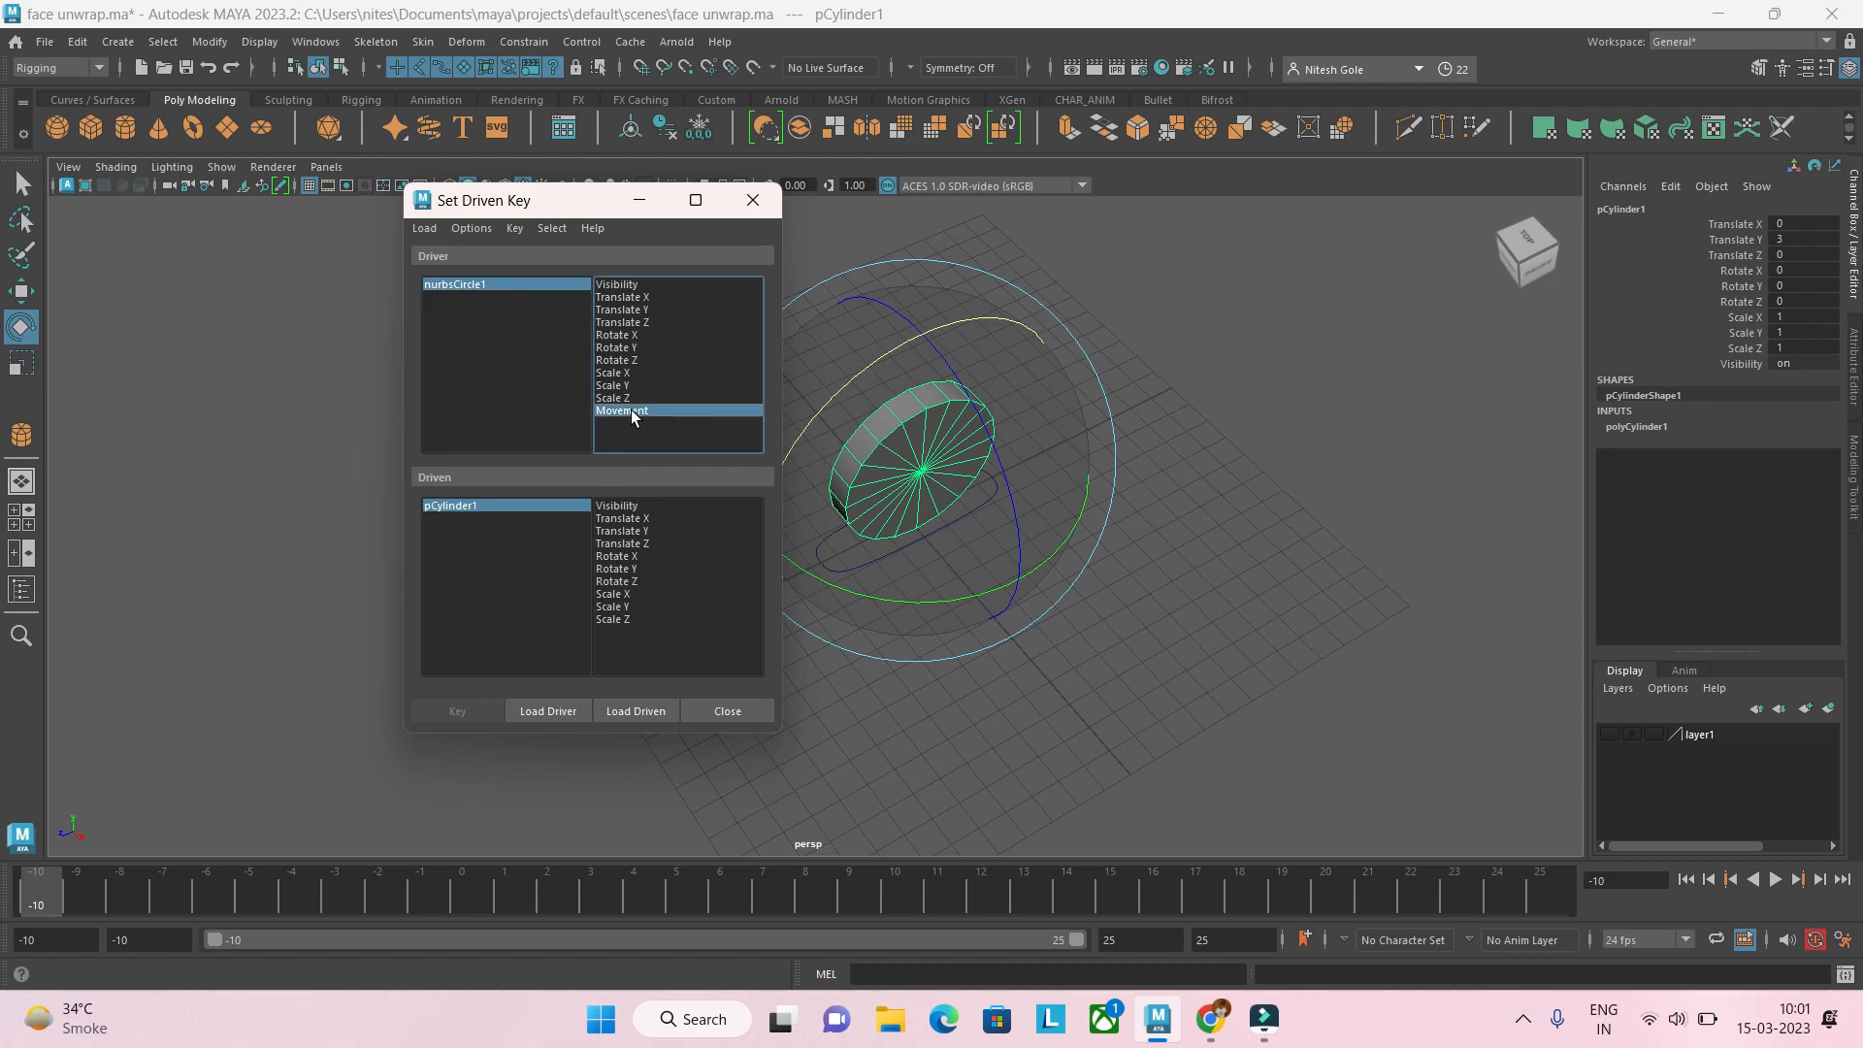
pyautogui.click(646, 519)
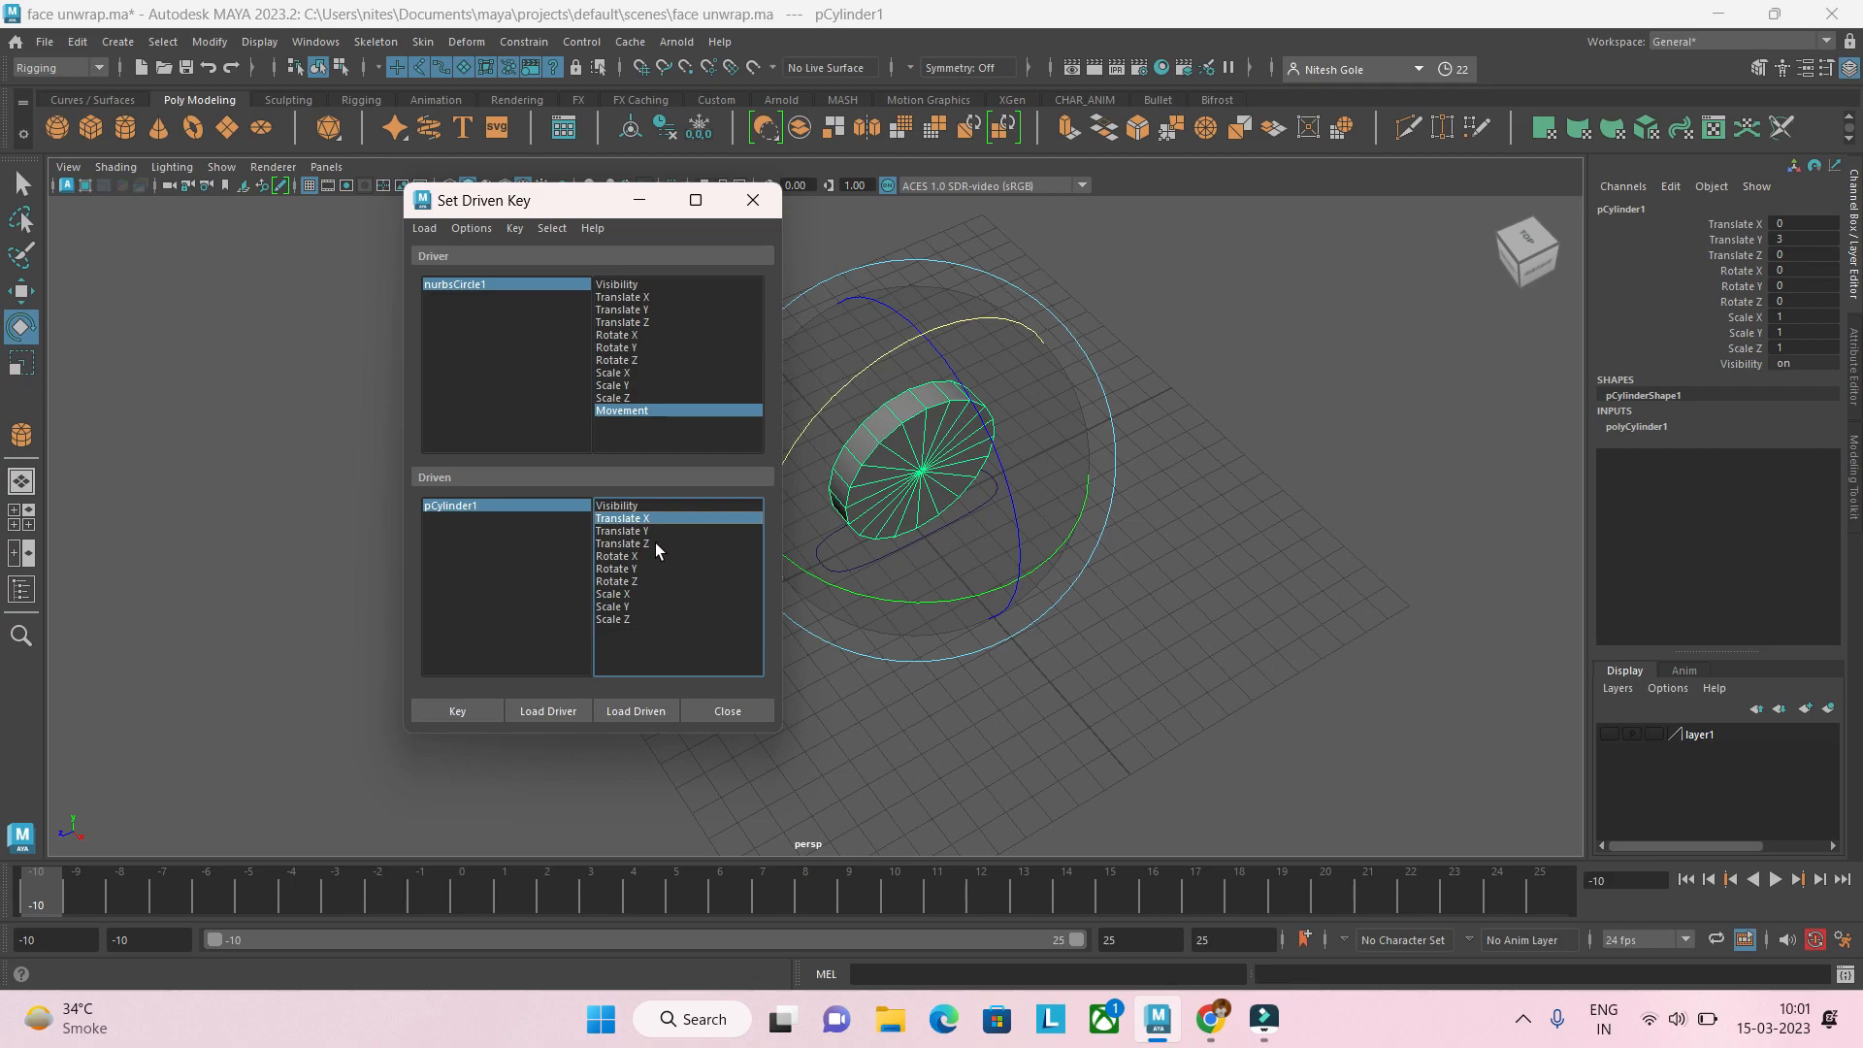
pyautogui.click(655, 544)
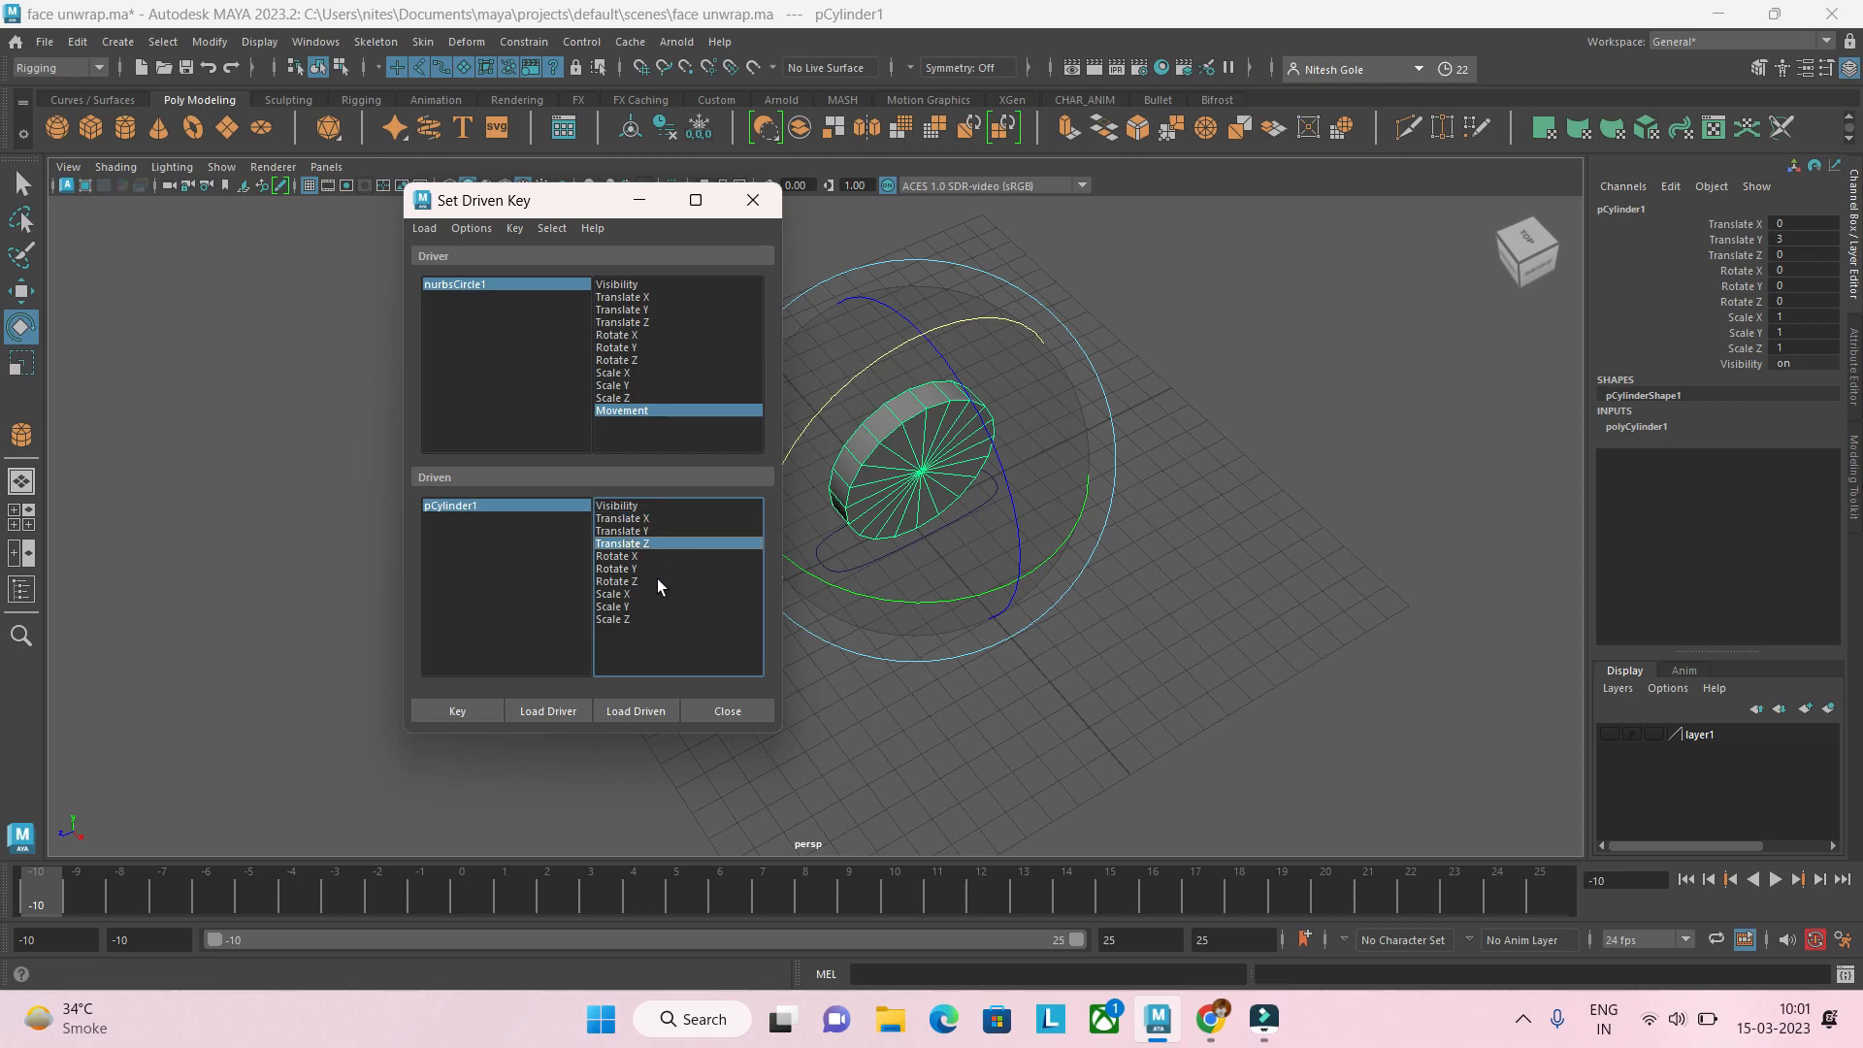
pyautogui.keyDown('ctrl'); pyautogui.click(640, 563); pyautogui.keyUp('ctrl')
pyautogui.keyDown('ctrl'); pyautogui.click(640, 564); pyautogui.keyUp('ctrl')
pyautogui.keyDown('ctrl'); pyautogui.click(639, 558); pyautogui.keyUp('ctrl')
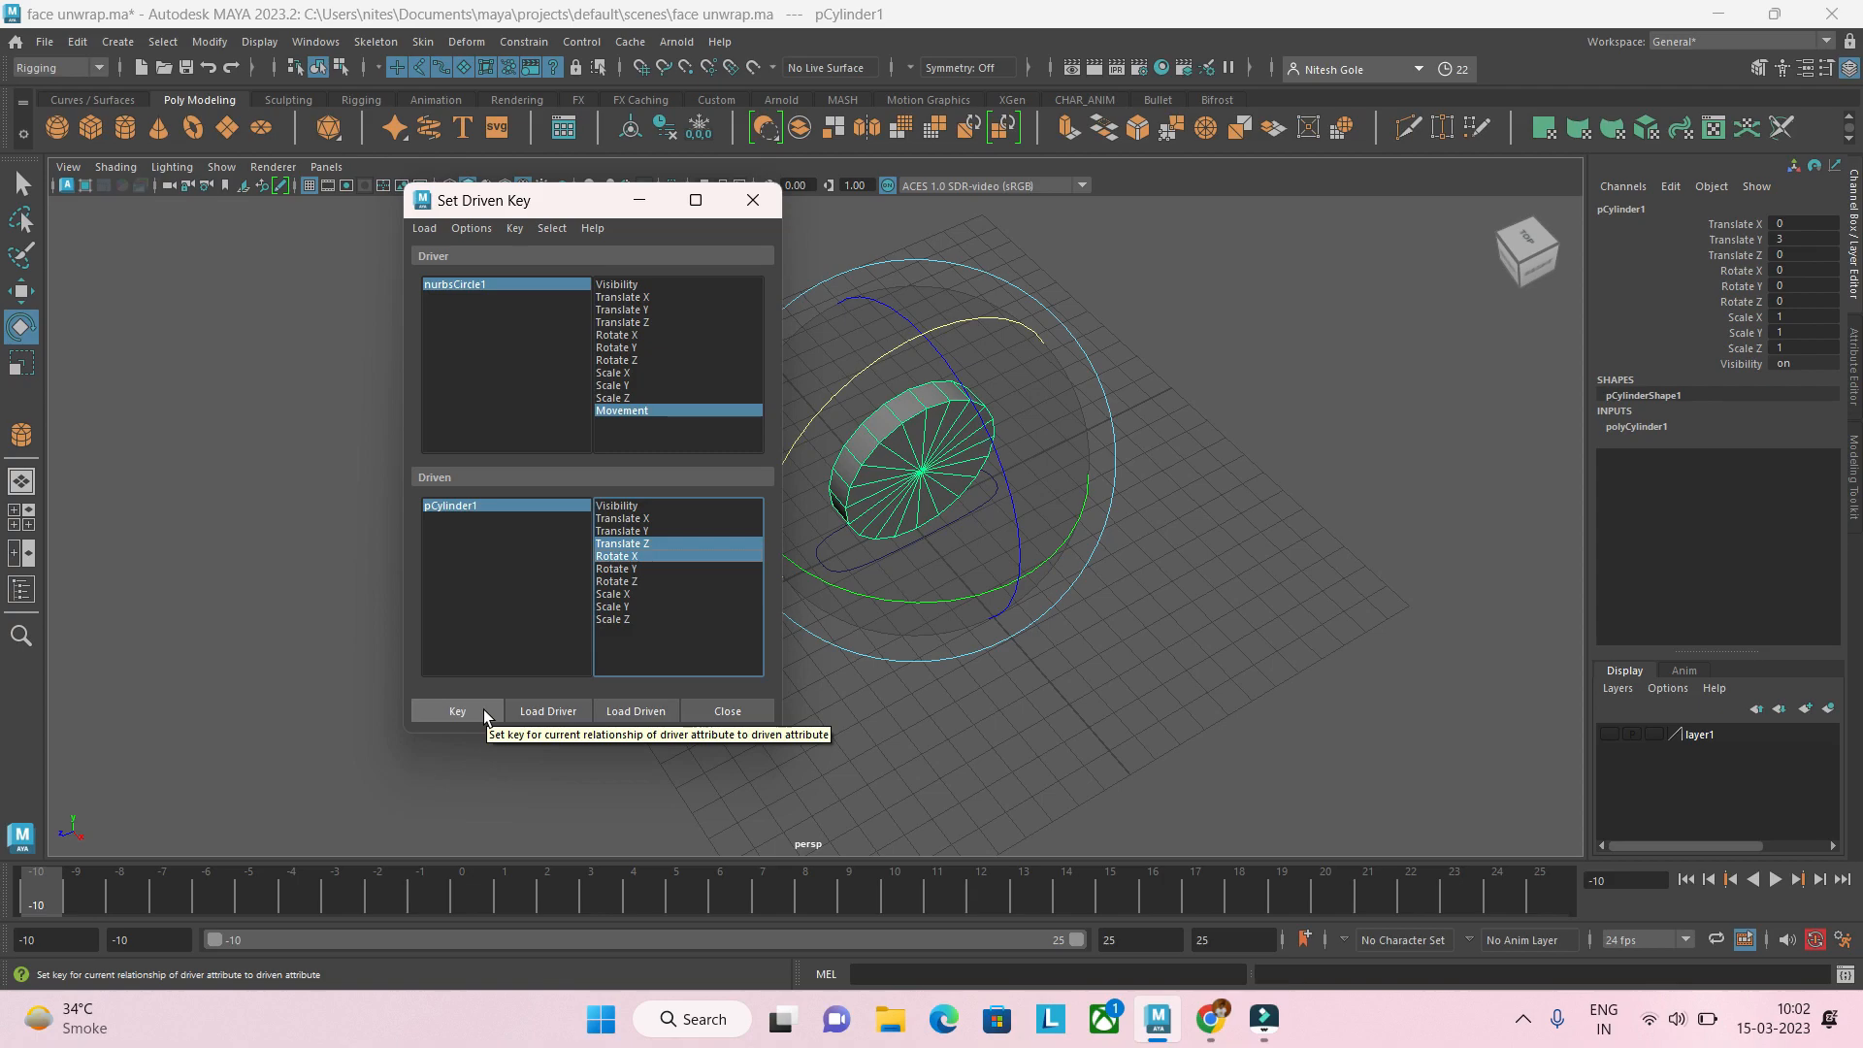
pyautogui.click(458, 710)
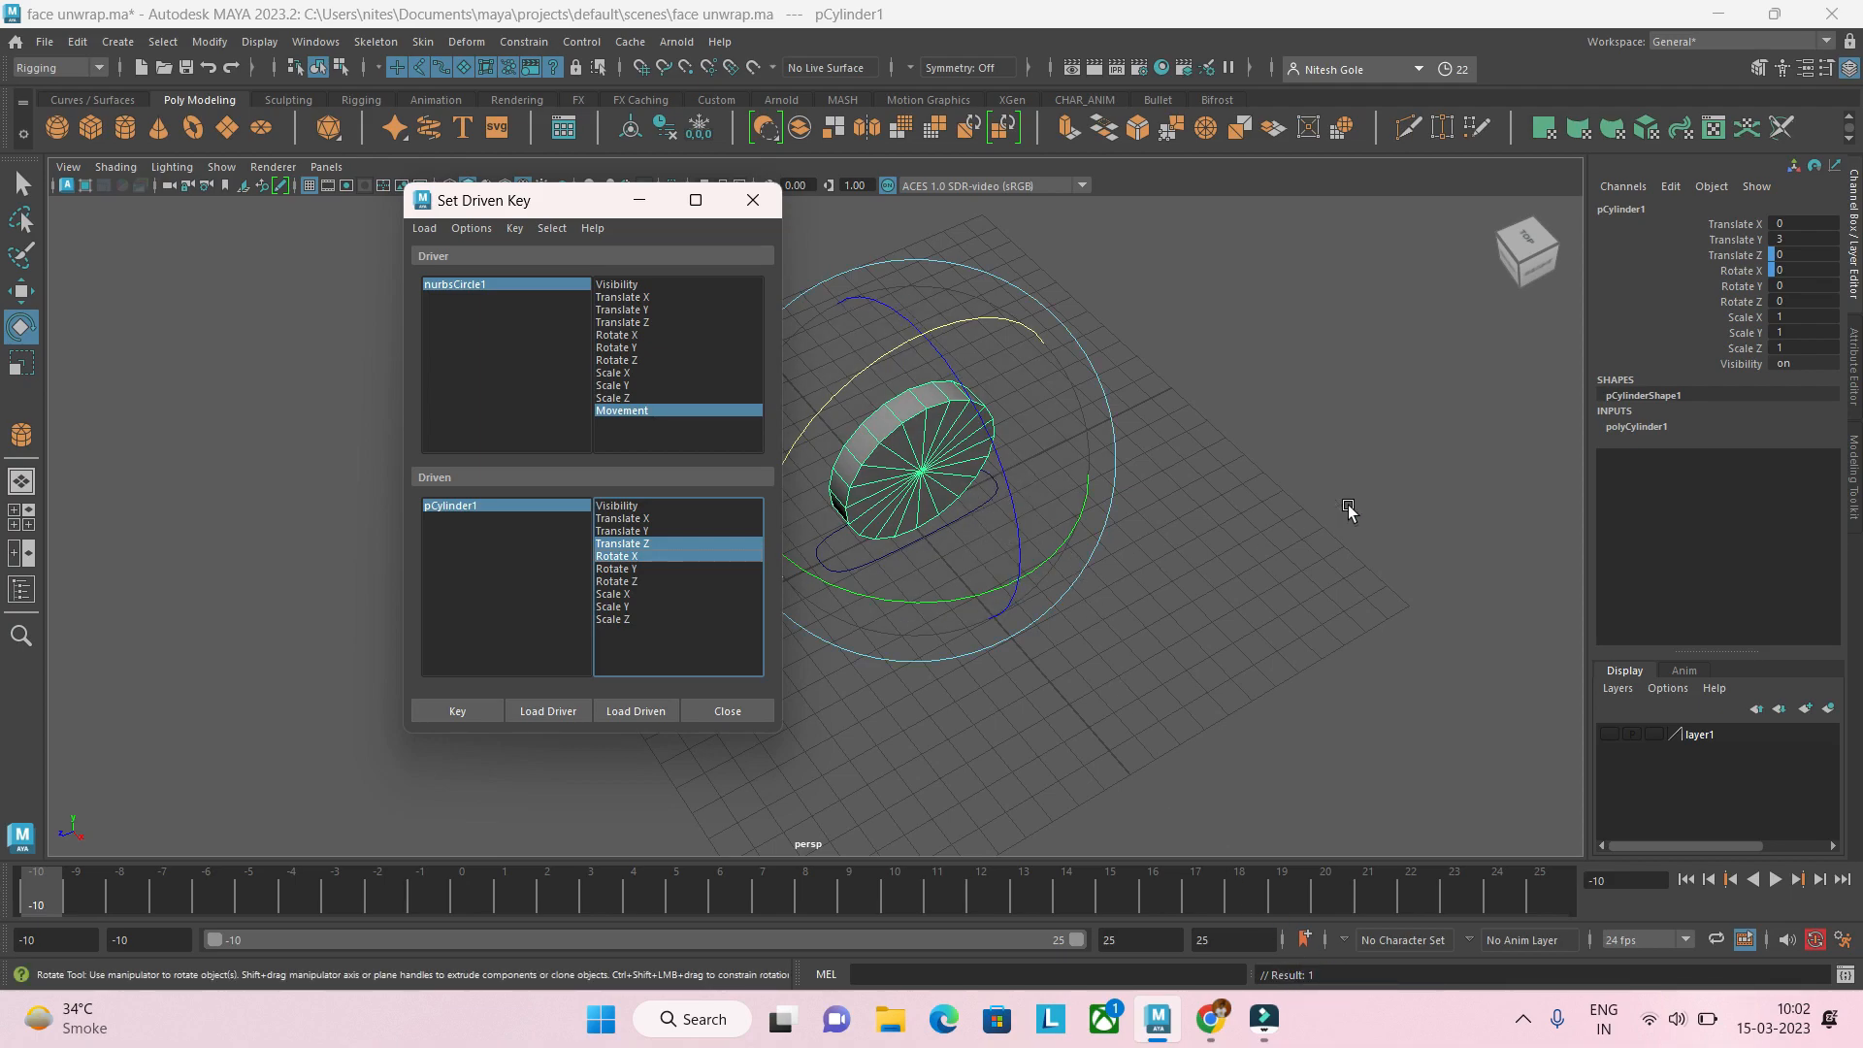
# Step: Move the Set Driven Key window off the cylinder and set the driver curve's Movement to 10
pyautogui.moveTo(1767, 269); pyautogui.dragTo(1769, 286)
pyautogui.moveTo(517, 207); pyautogui.dragTo(1238, 249)
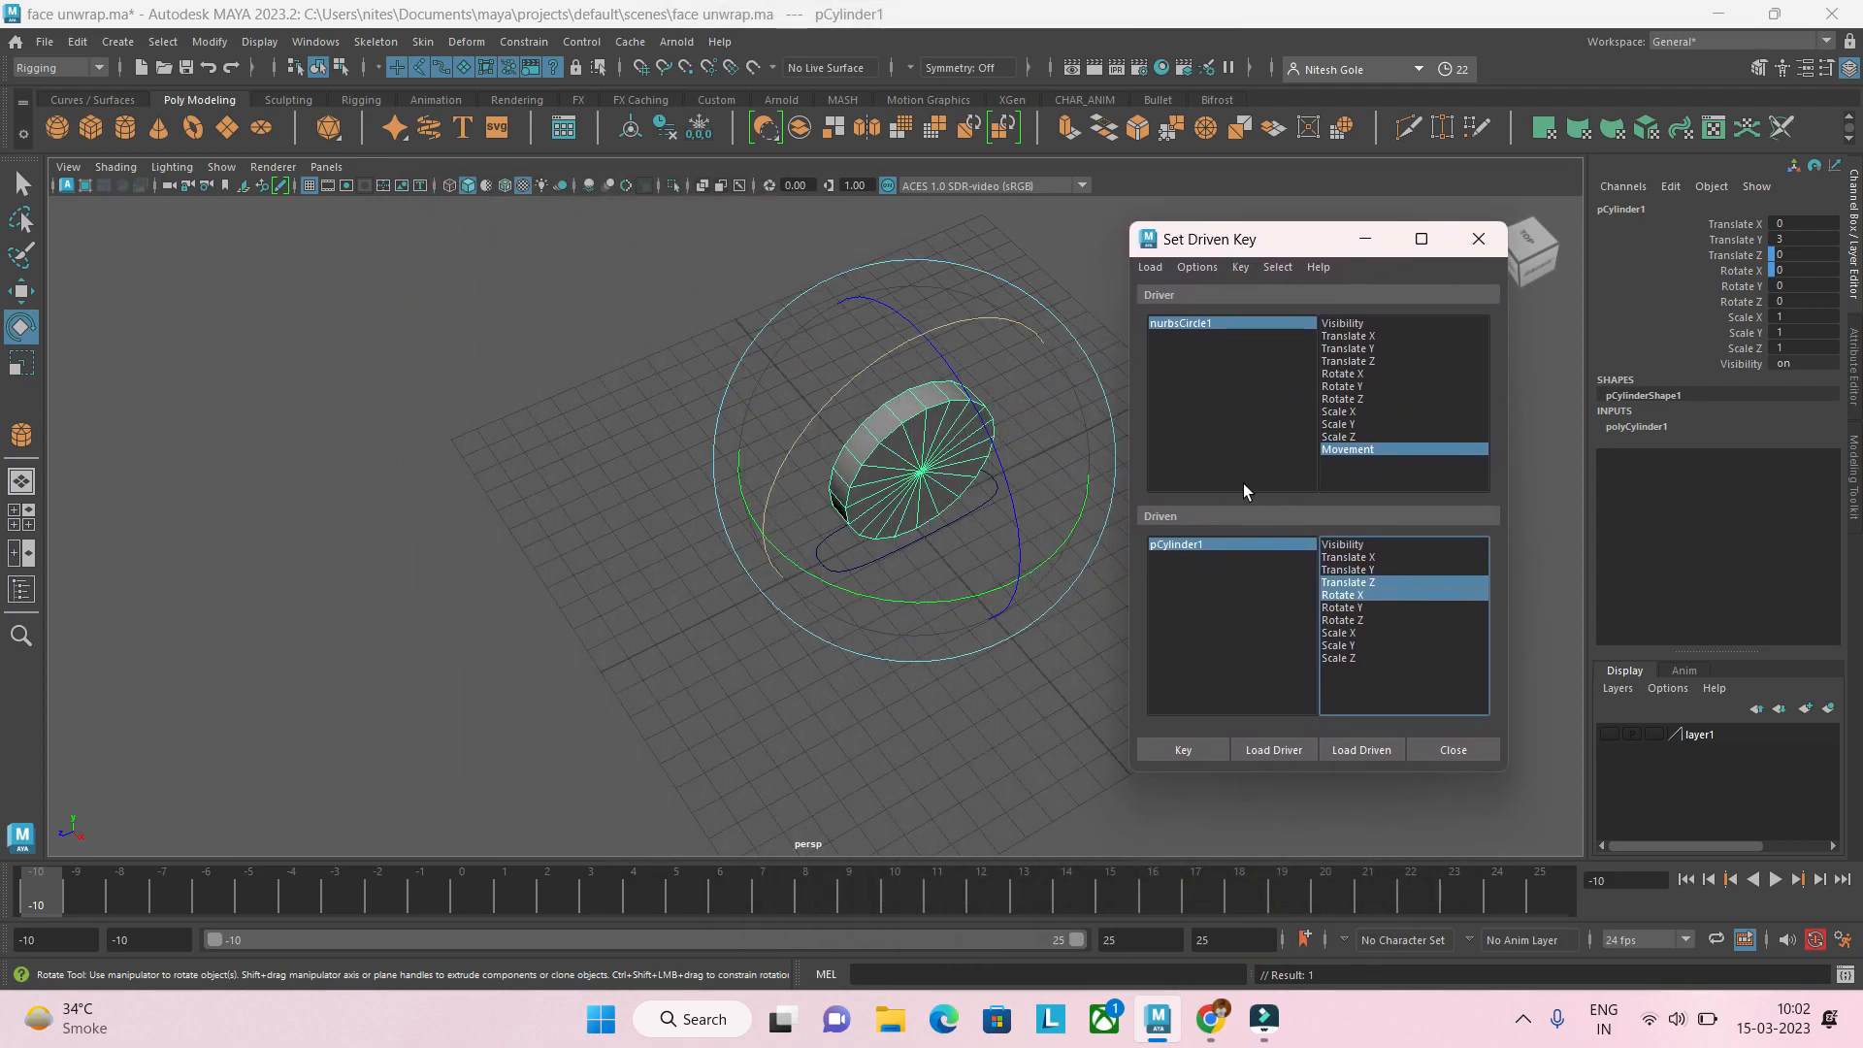
pyautogui.click(1185, 323)
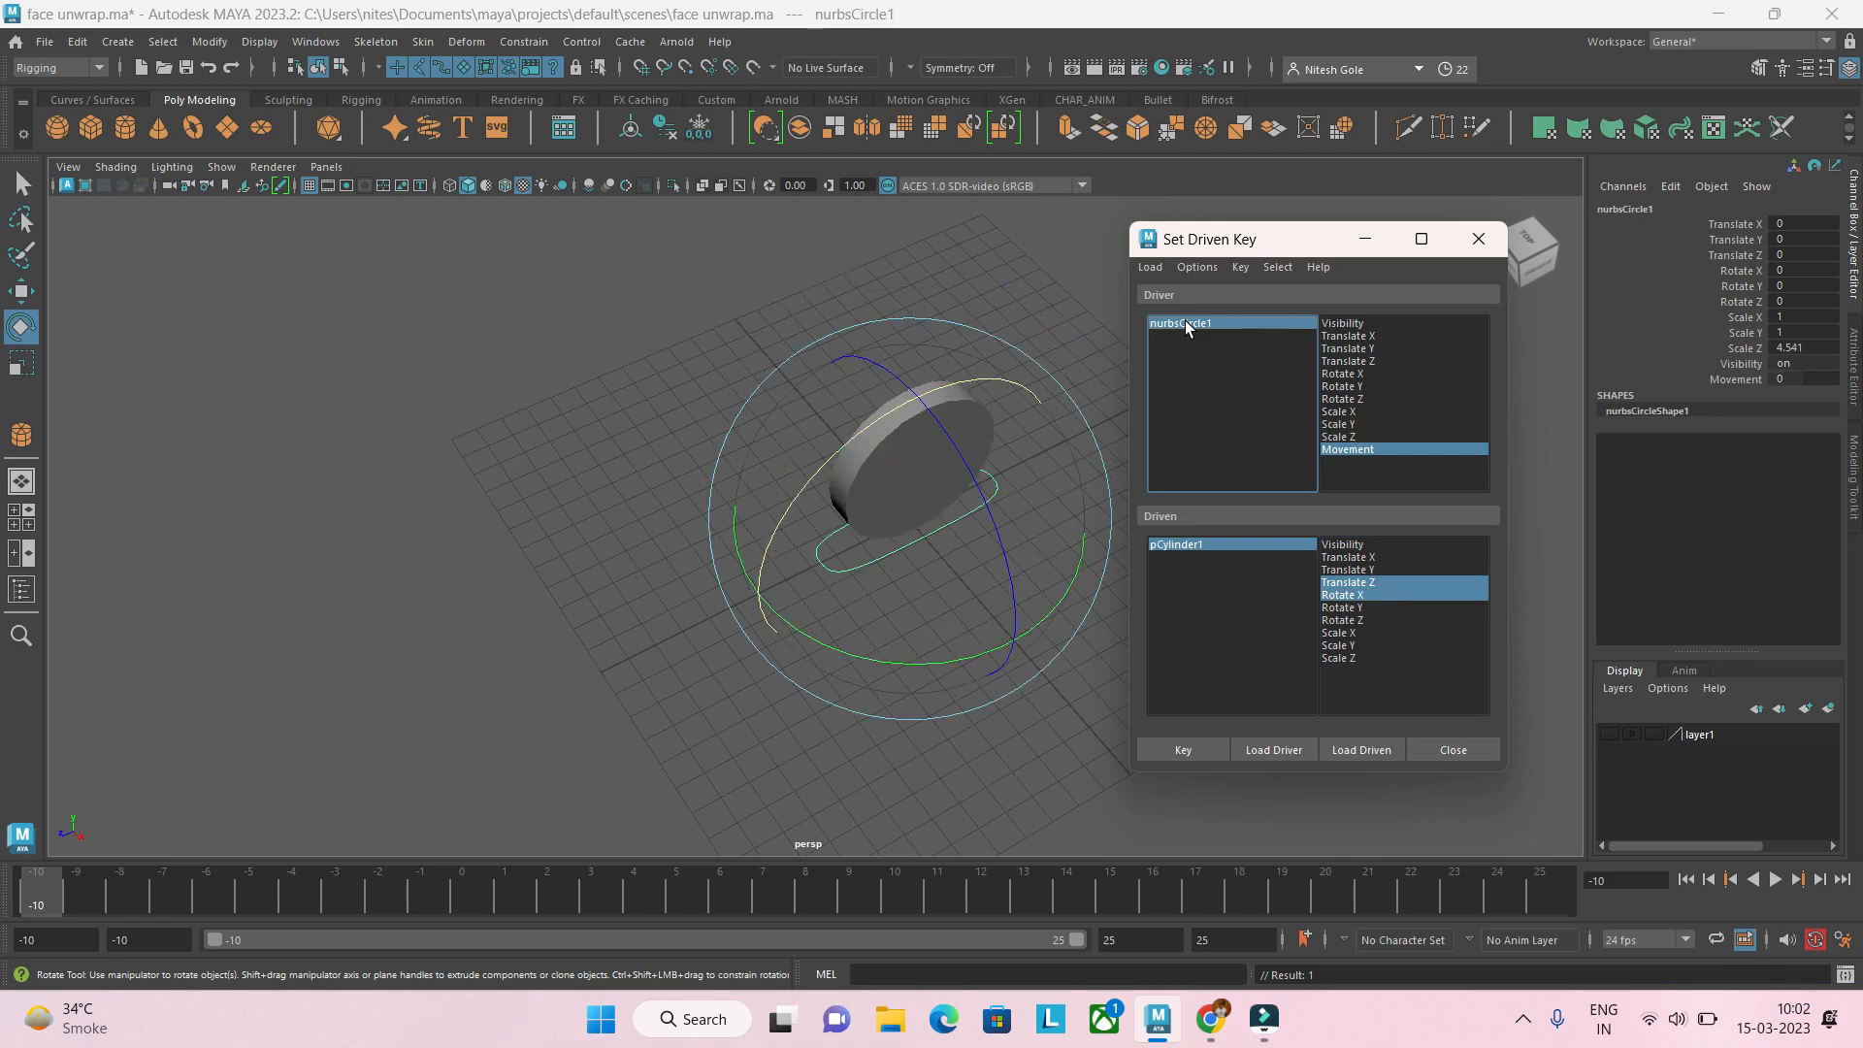
pyautogui.click(1739, 380)
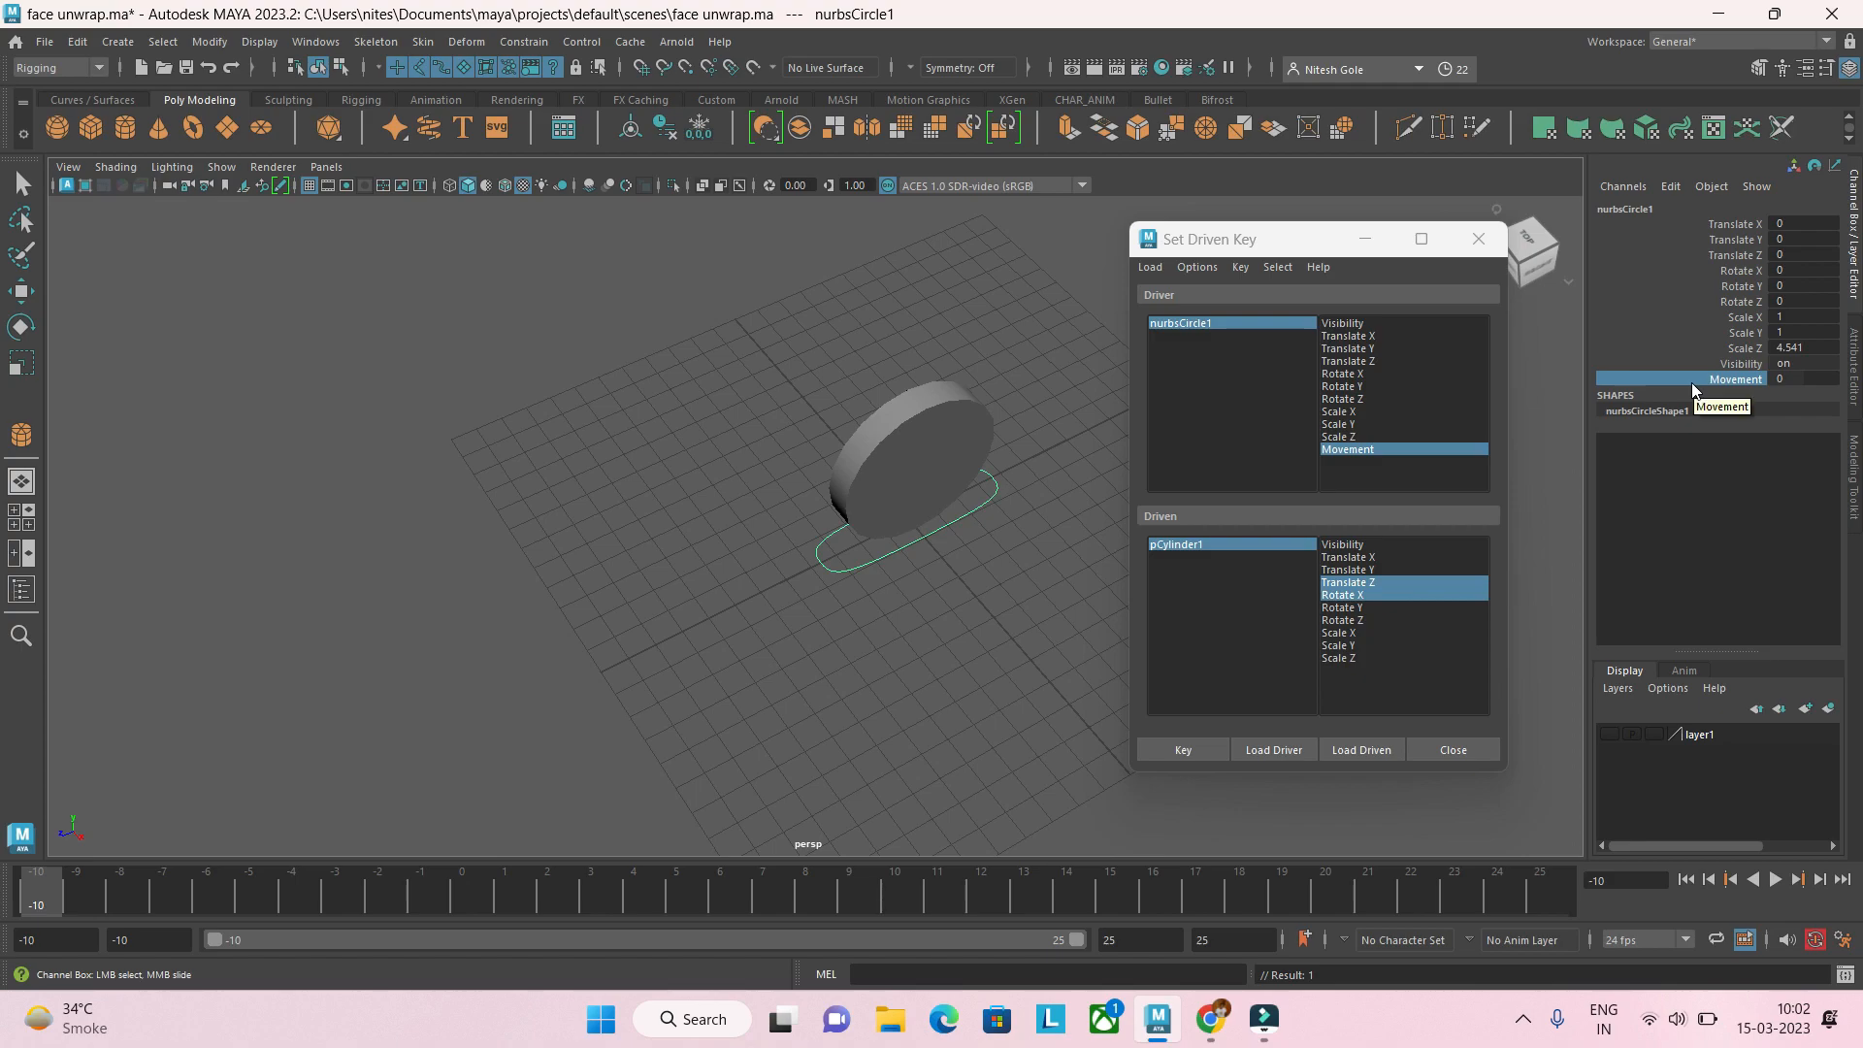
pyautogui.moveTo(799, 697); pyautogui.dragTo(1302, 682, button='middle')
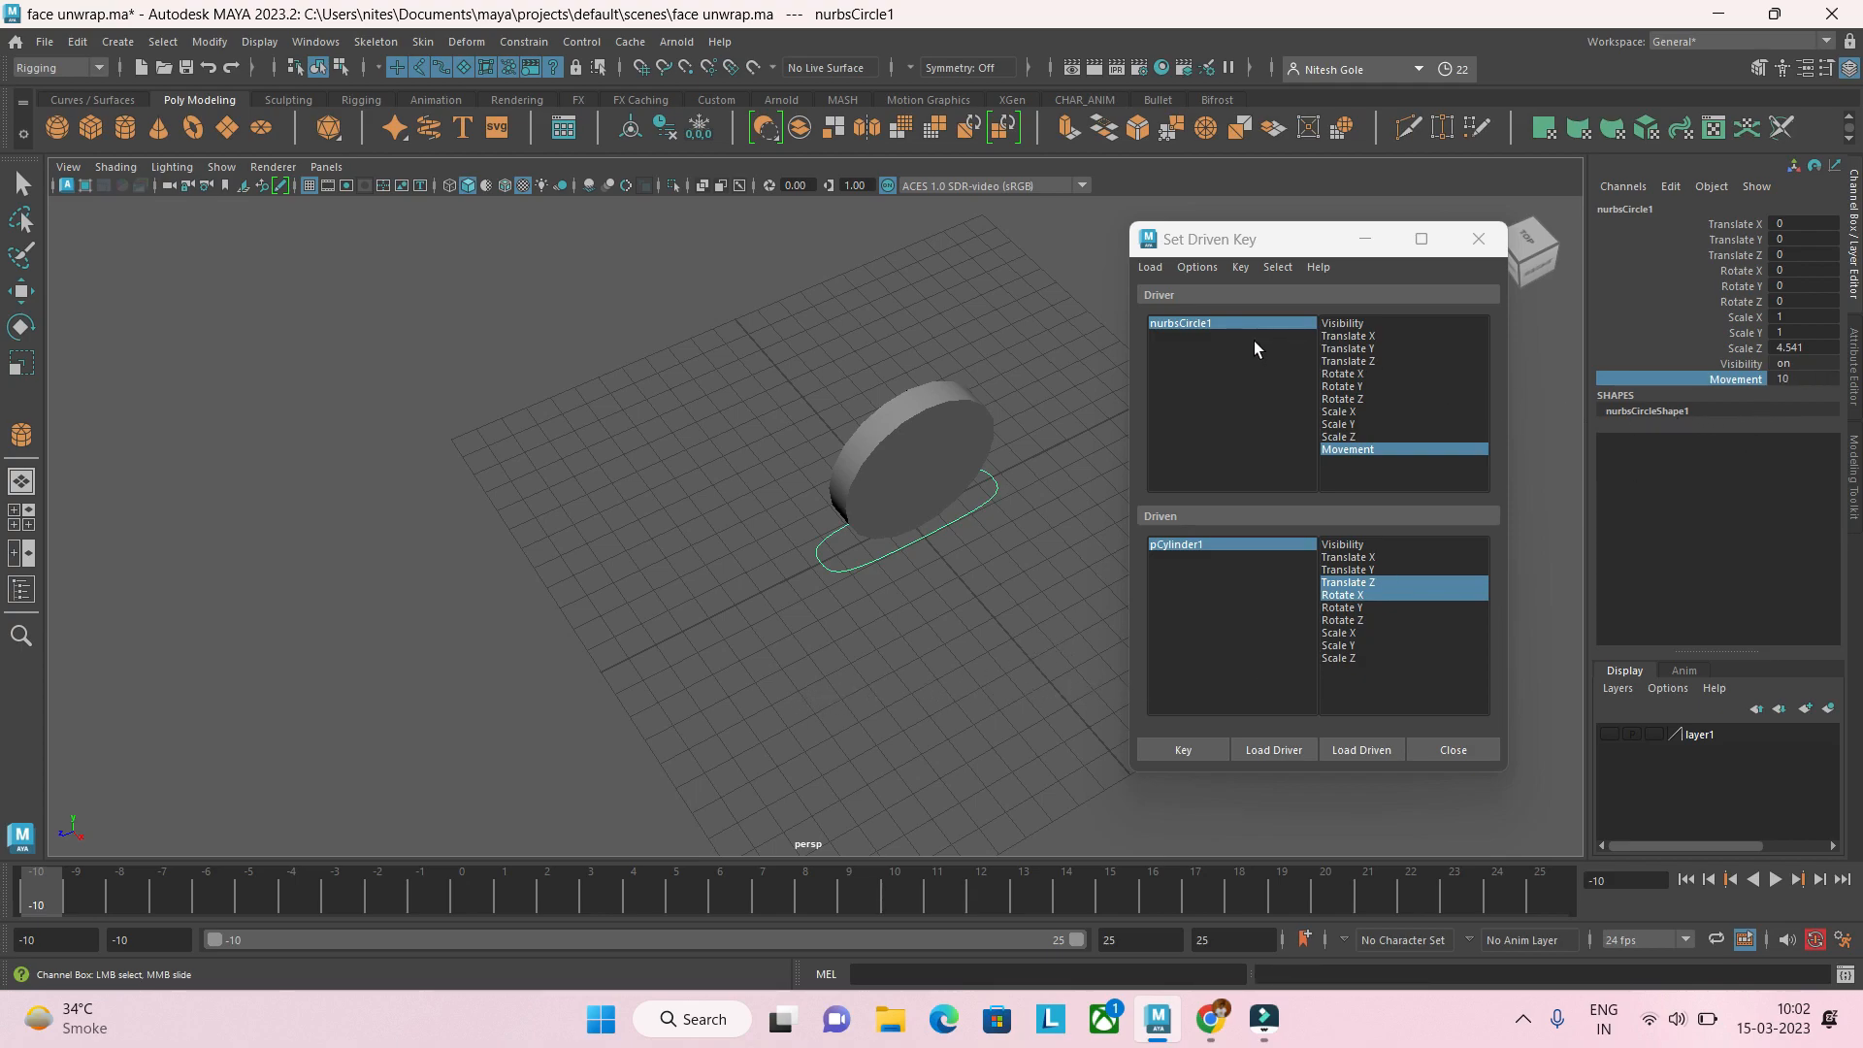
# Step: Select the driven cylinder and set its Translate Z to 50
pyautogui.click(1186, 544)
pyautogui.press('e')
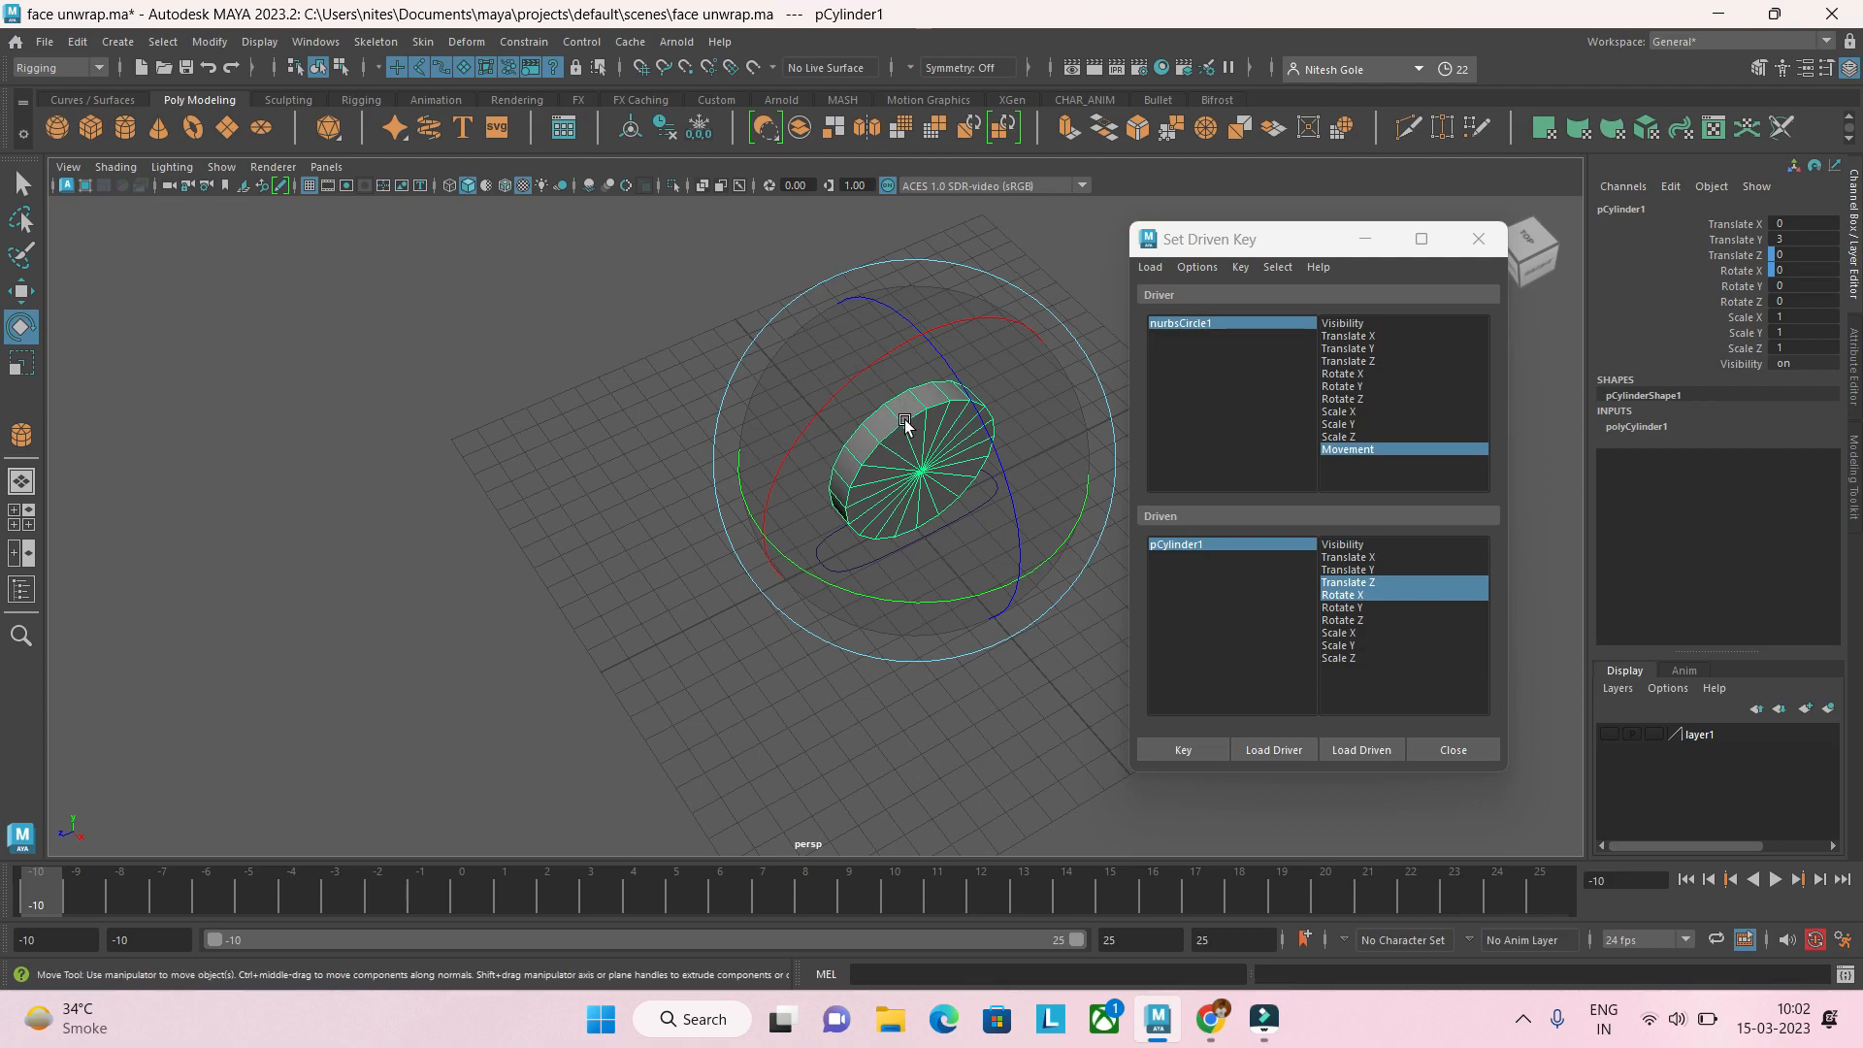
pyautogui.press('w')
pyautogui.moveTo(774, 528); pyautogui.dragTo(450, 666)
pyautogui.scroll(-2, 743, 617)
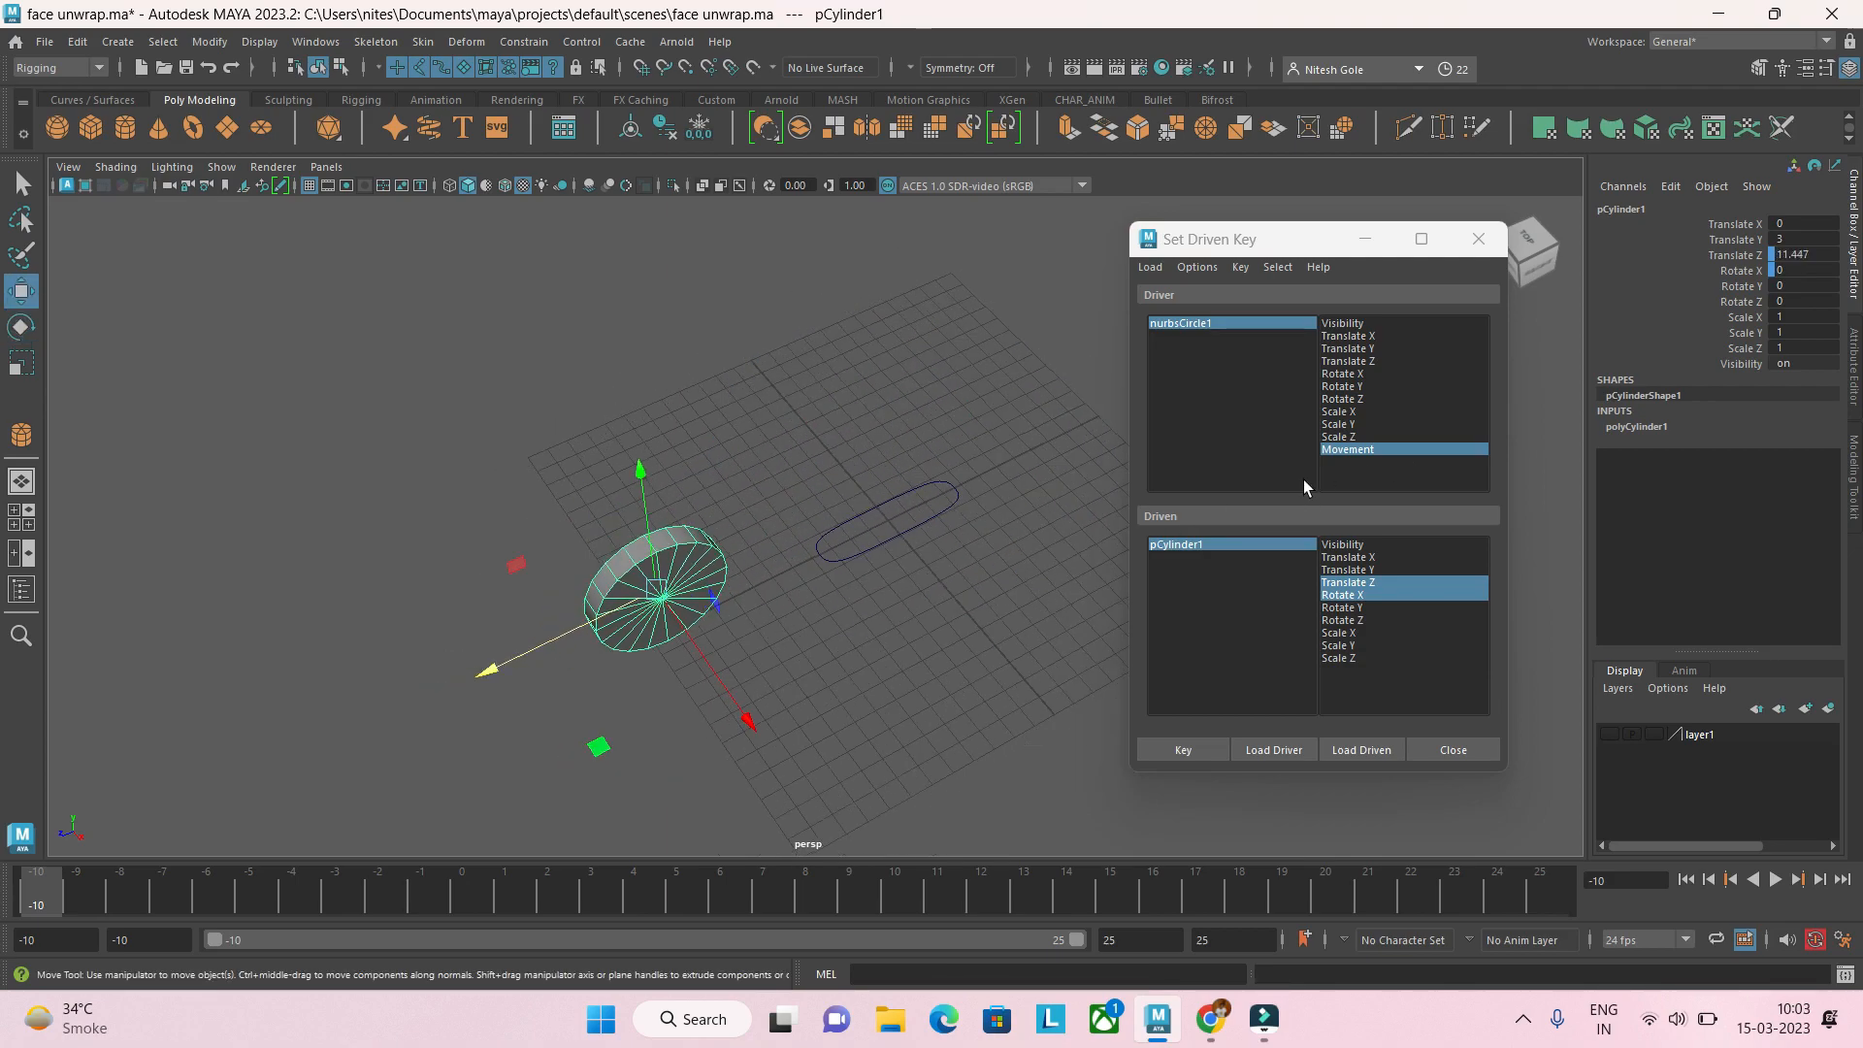
pyautogui.click(1803, 253)
pyautogui.write('50')
pyautogui.press('Return')
pyautogui.scroll(-4, 754, 575)
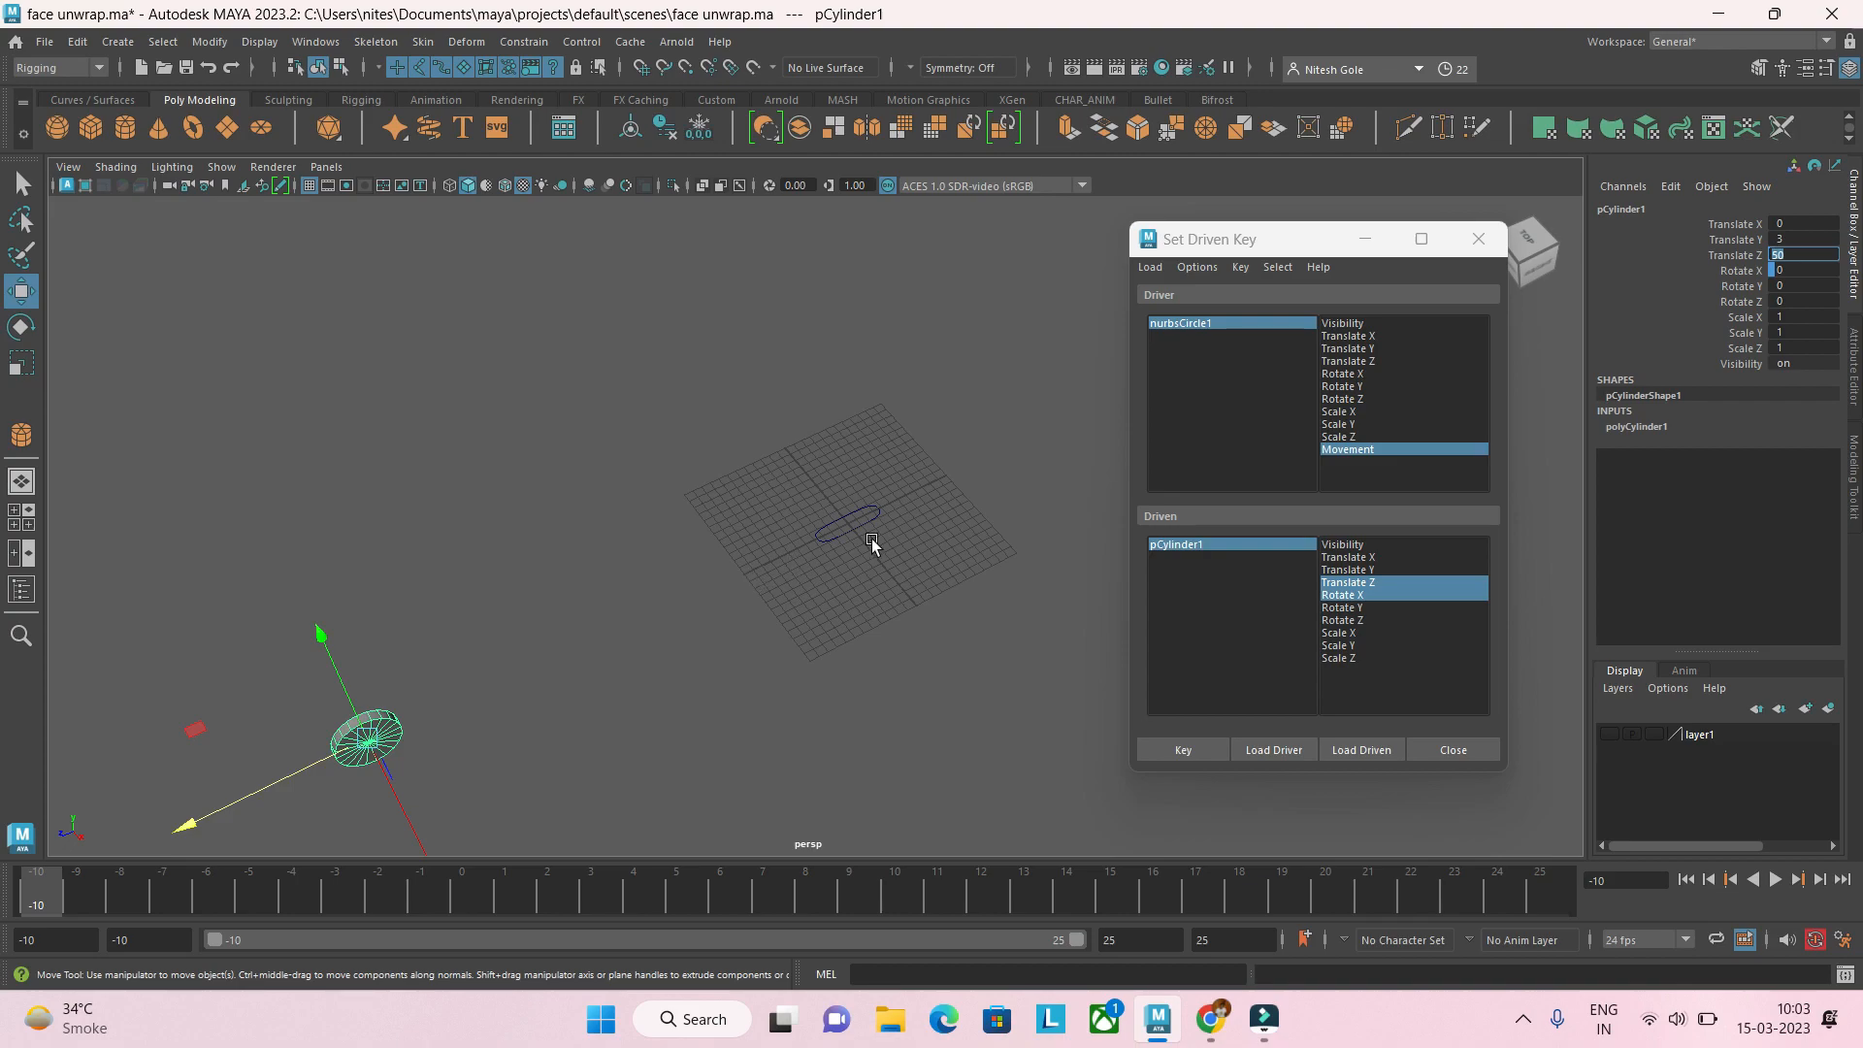
# Step: Set the cylinder's Rotate X to 270 and reselect the driver curve and the driven cylinder to check their values
pyautogui.click(1752, 274)
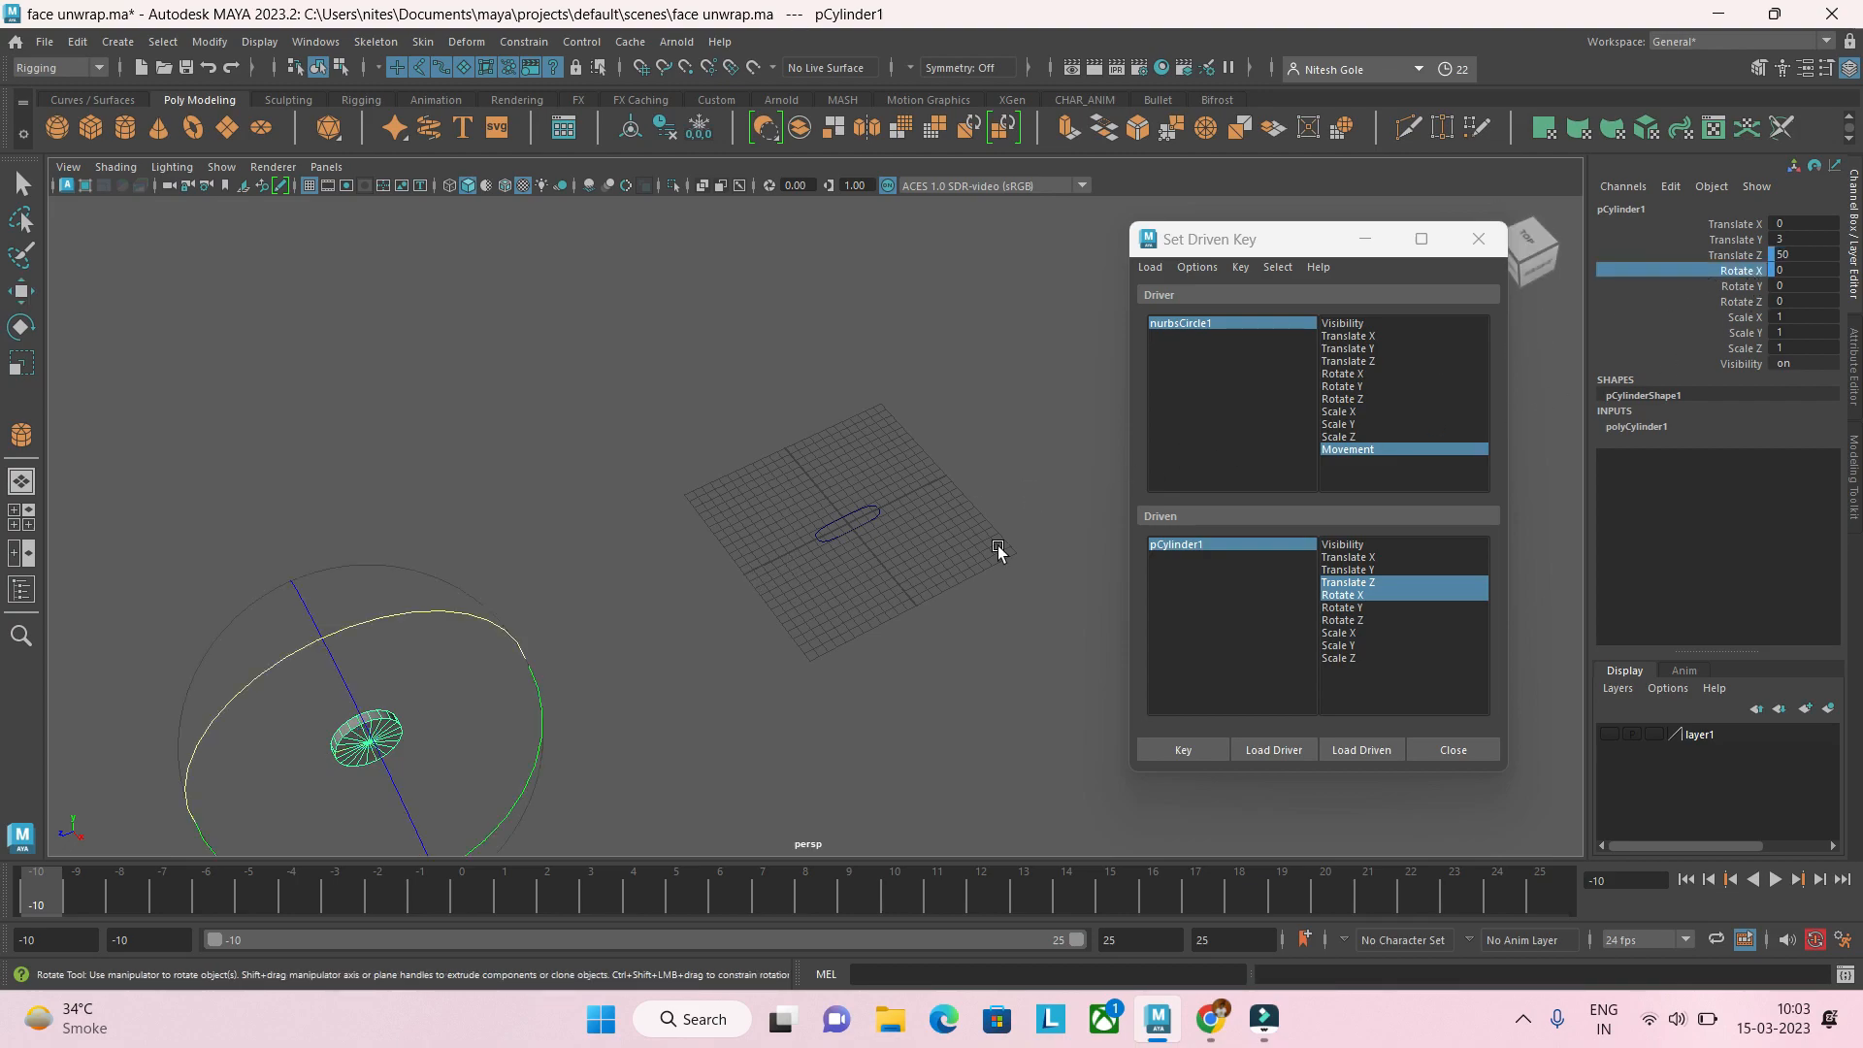
pyautogui.moveTo(454, 611); pyautogui.dragTo(160, 682)
pyautogui.moveTo(454, 629); pyautogui.dragTo(282, 649)
pyautogui.doubleClick(1807, 272)
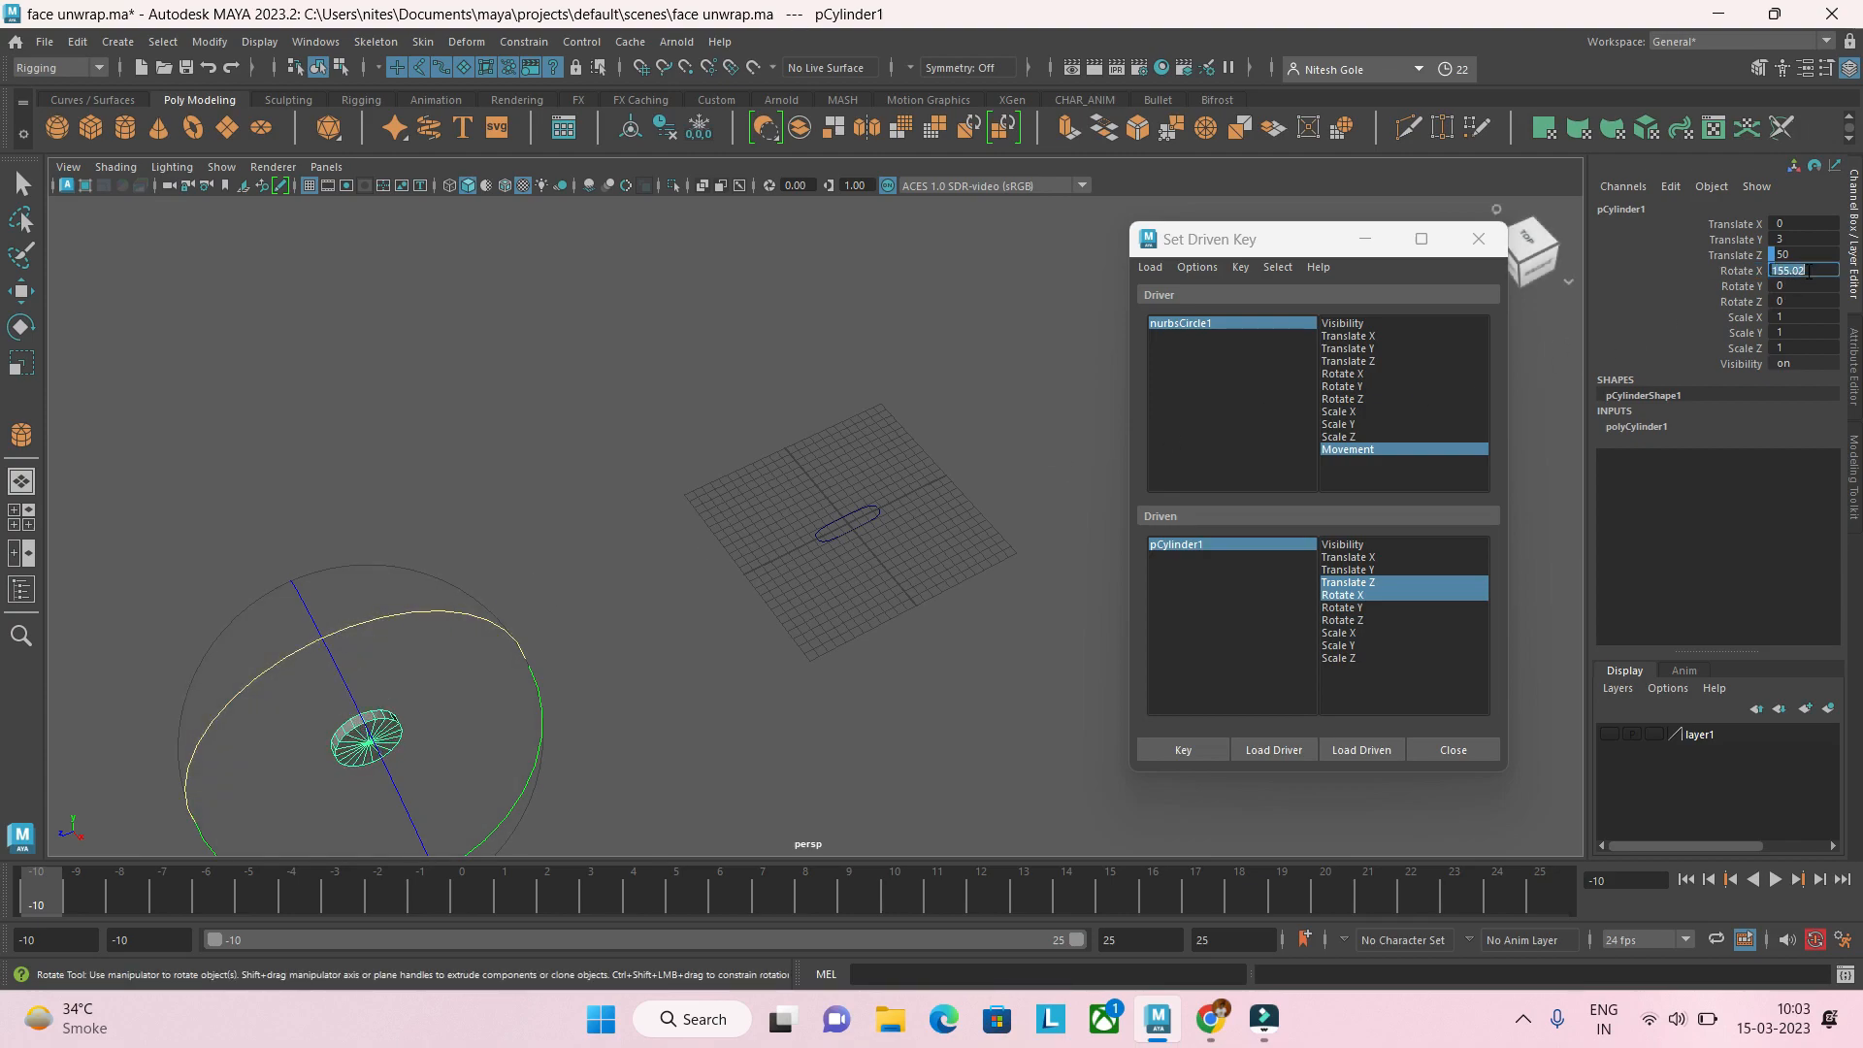
pyautogui.write('270')
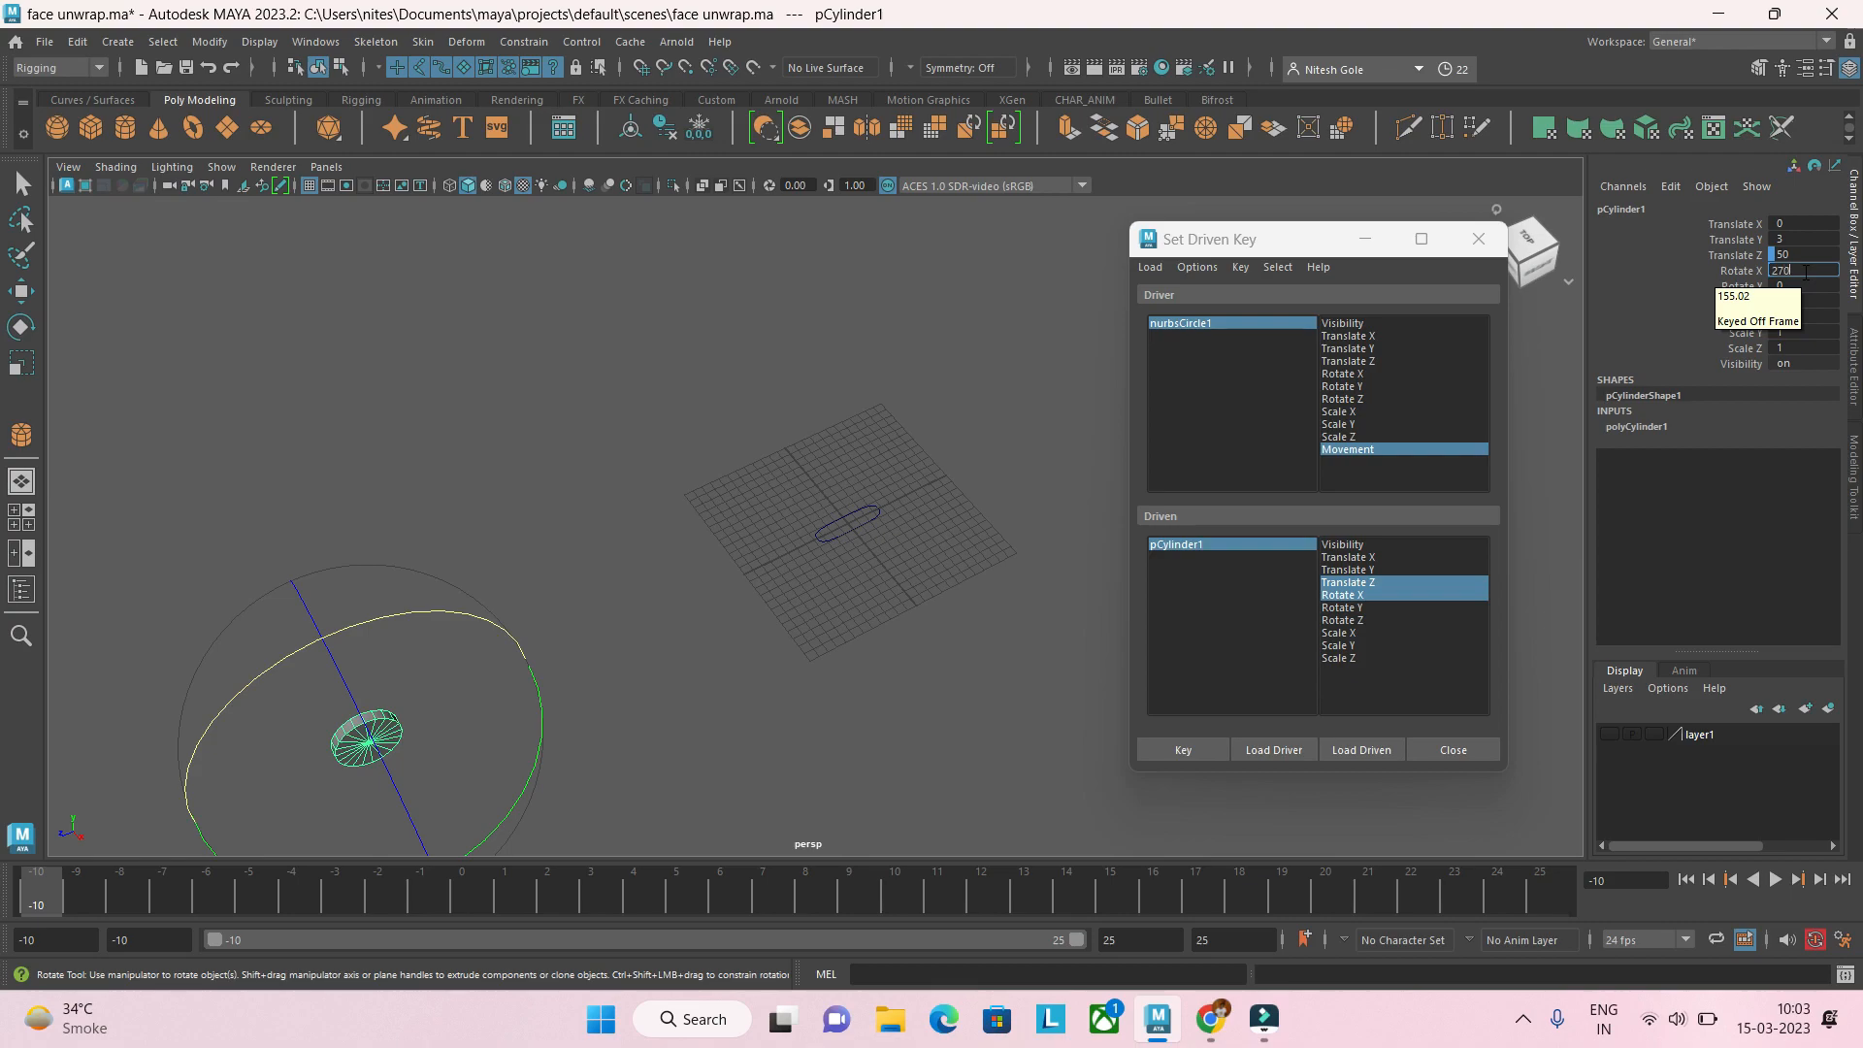
pyautogui.press('Return')
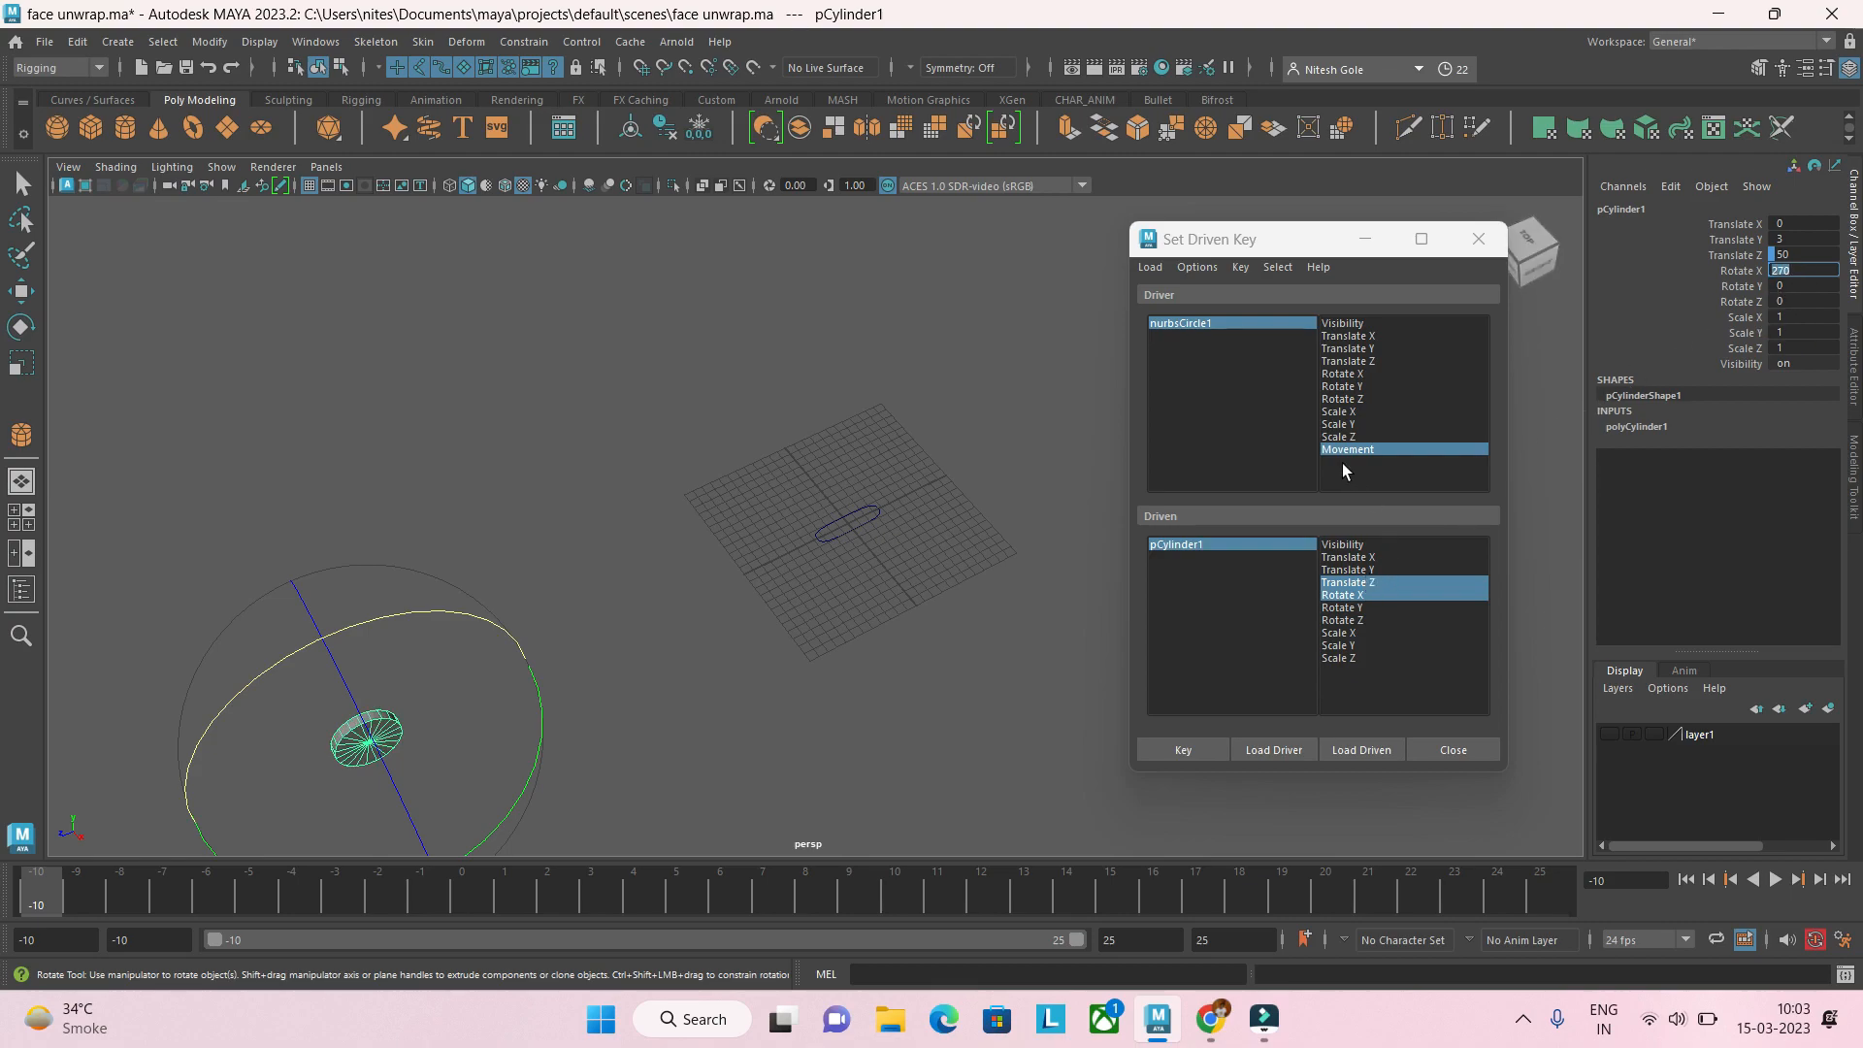
pyautogui.click(1217, 323)
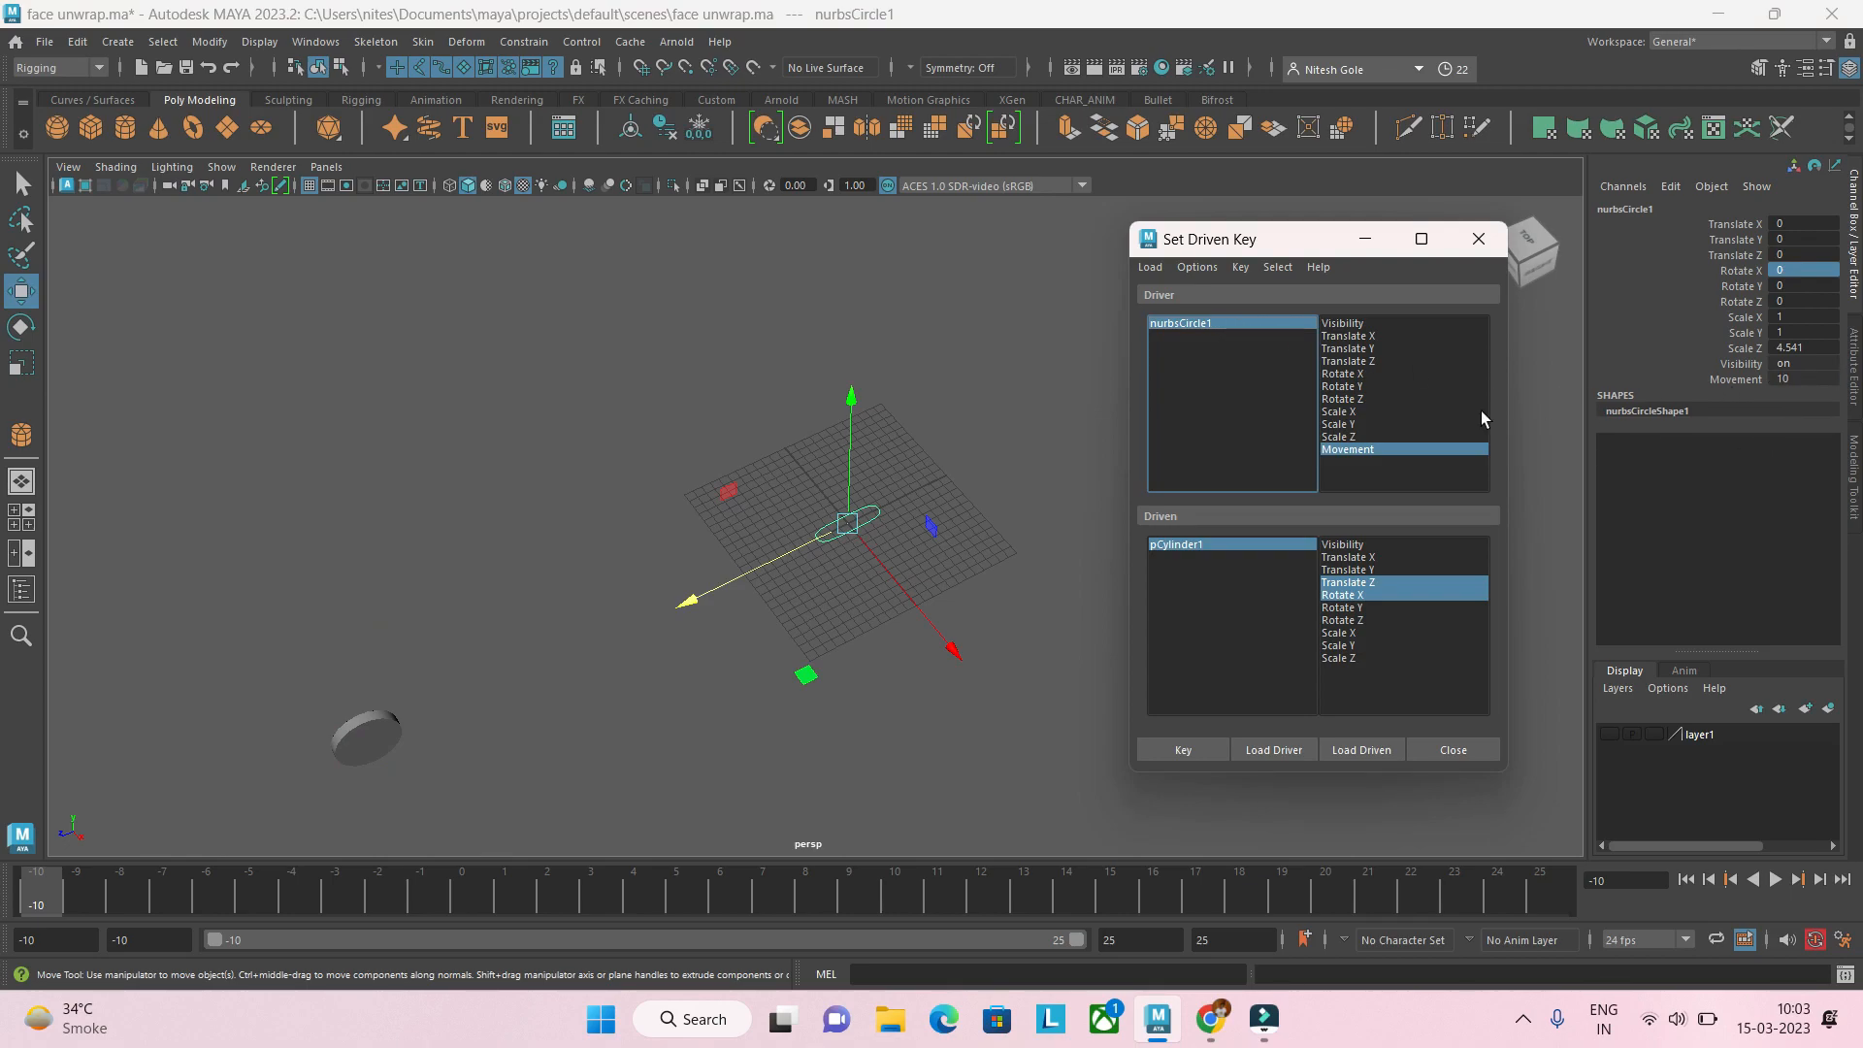
pyautogui.click(1174, 544)
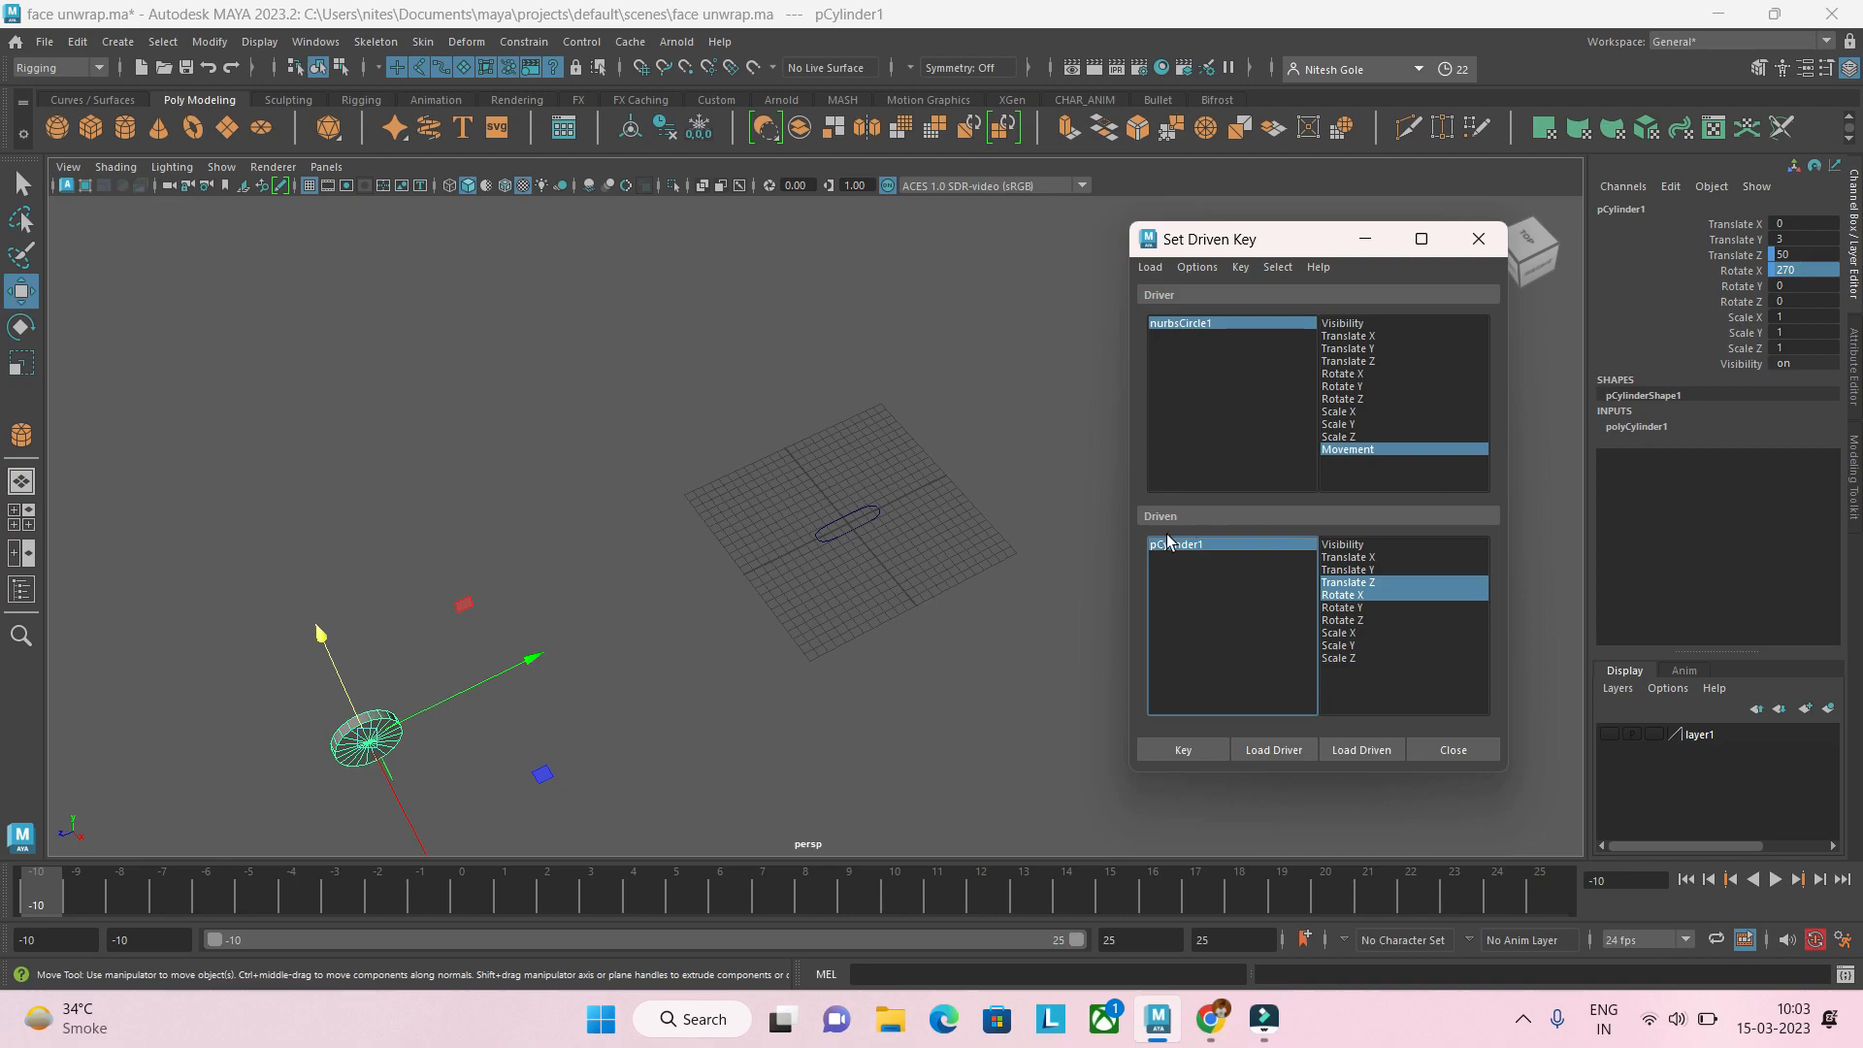
# Step: Record the driven key for Movement 10, and bring the driver curve's Movement down to -10
pyautogui.click(1162, 748)
pyautogui.click(1184, 322)
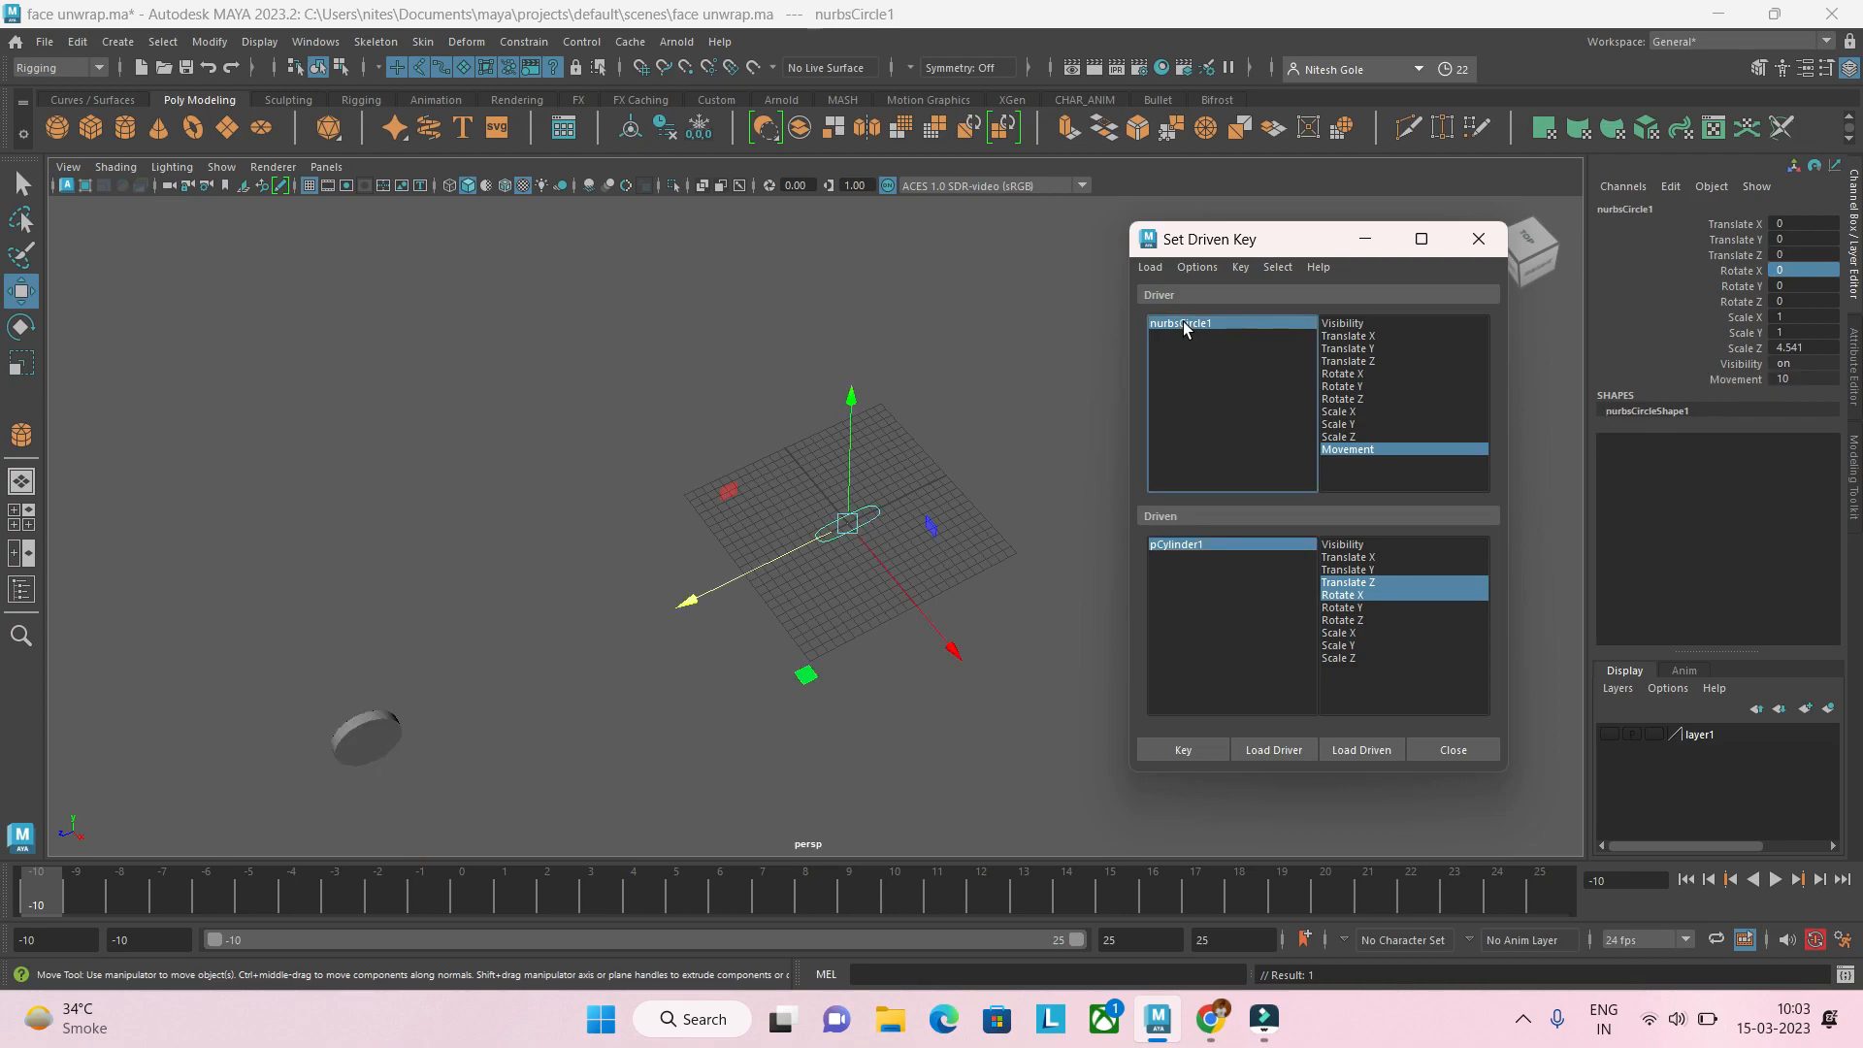
pyautogui.doubleClick(1789, 379)
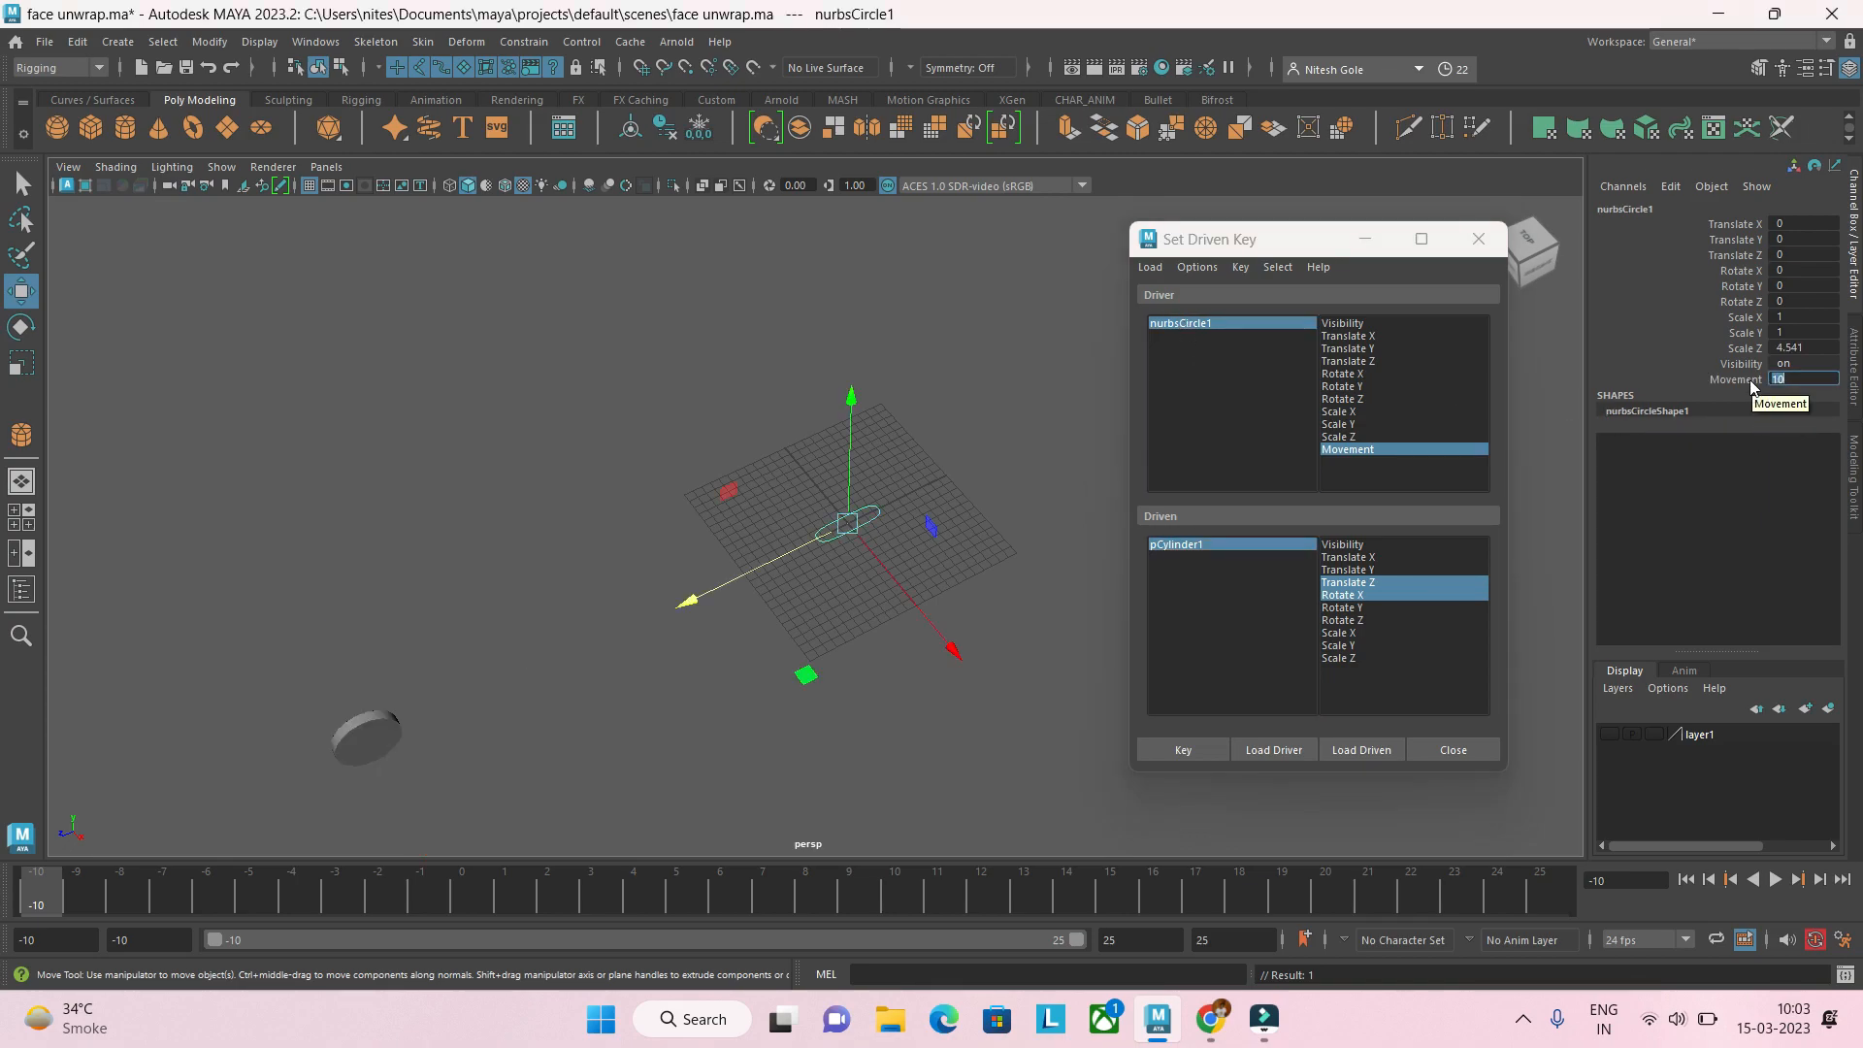
pyautogui.click(1752, 380)
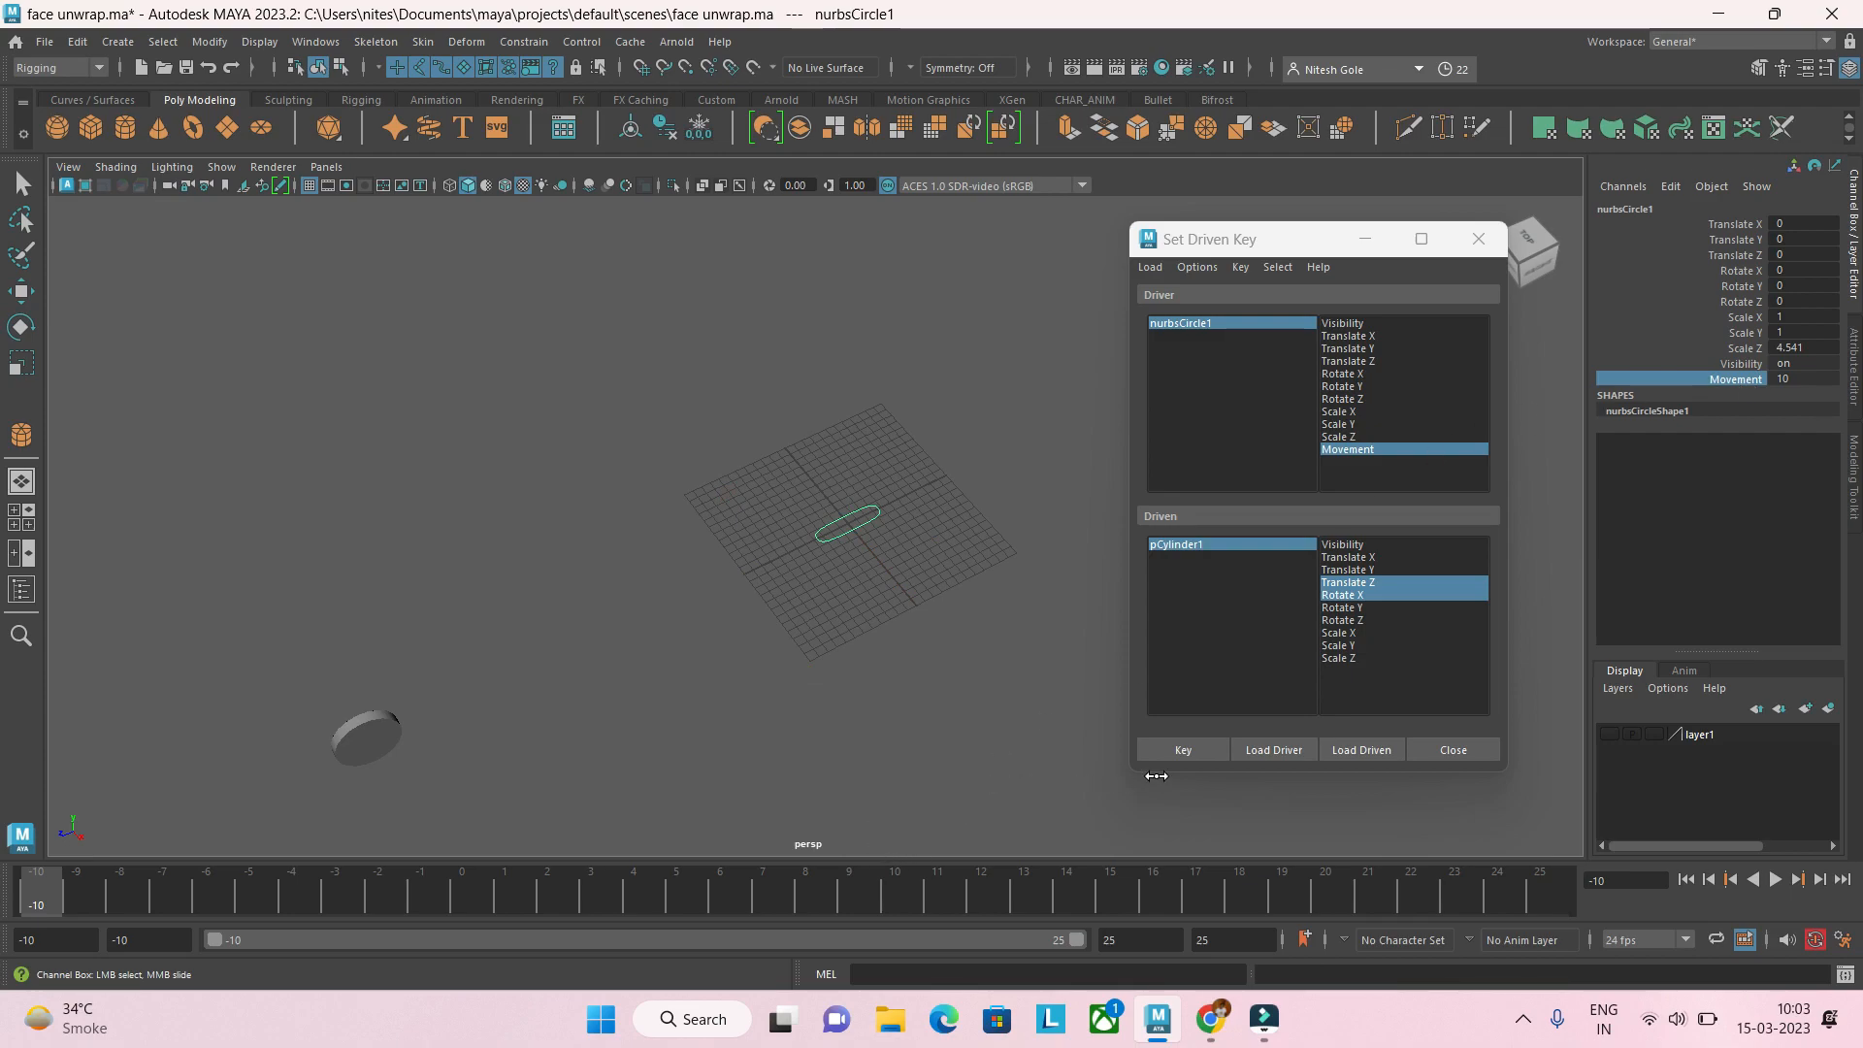
pyautogui.moveTo(1155, 777); pyautogui.dragTo(596, 741, button='middle')
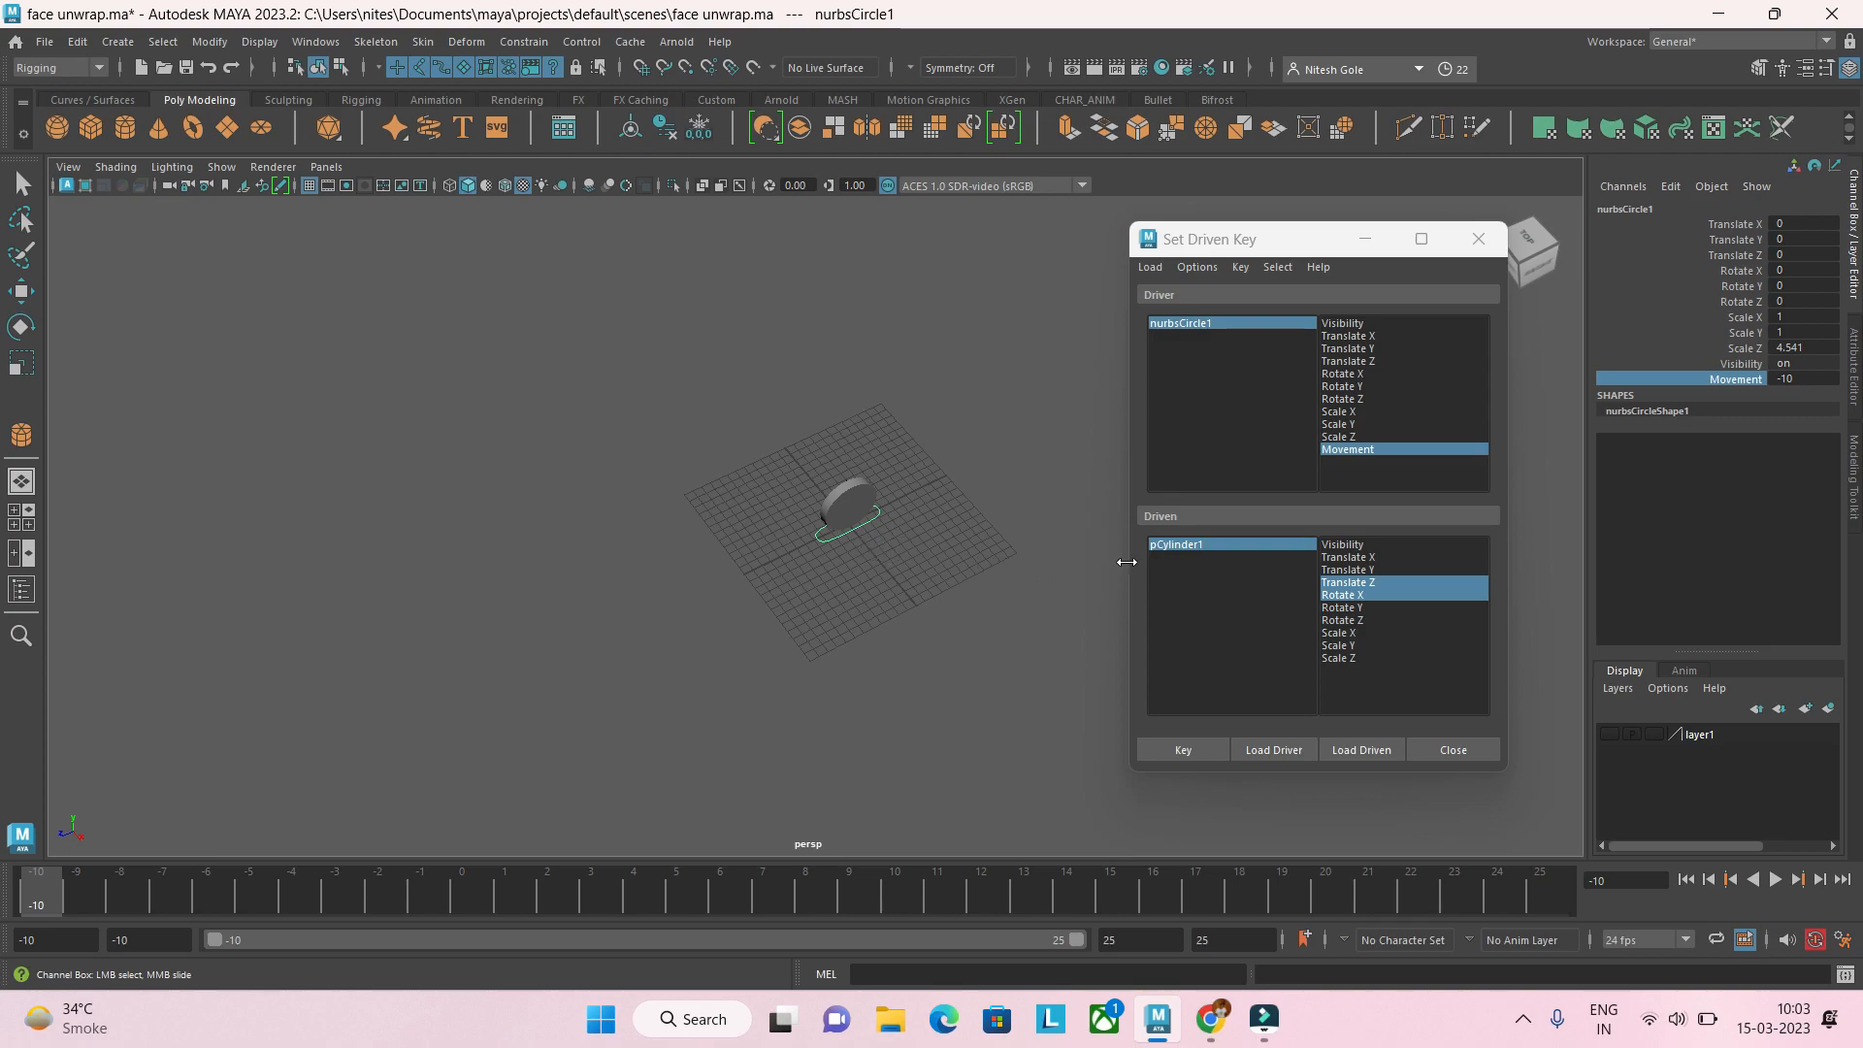
# Step: Select the driven cylinder and set its Translate Z to -50
pyautogui.click(1180, 543)
pyautogui.press('w')
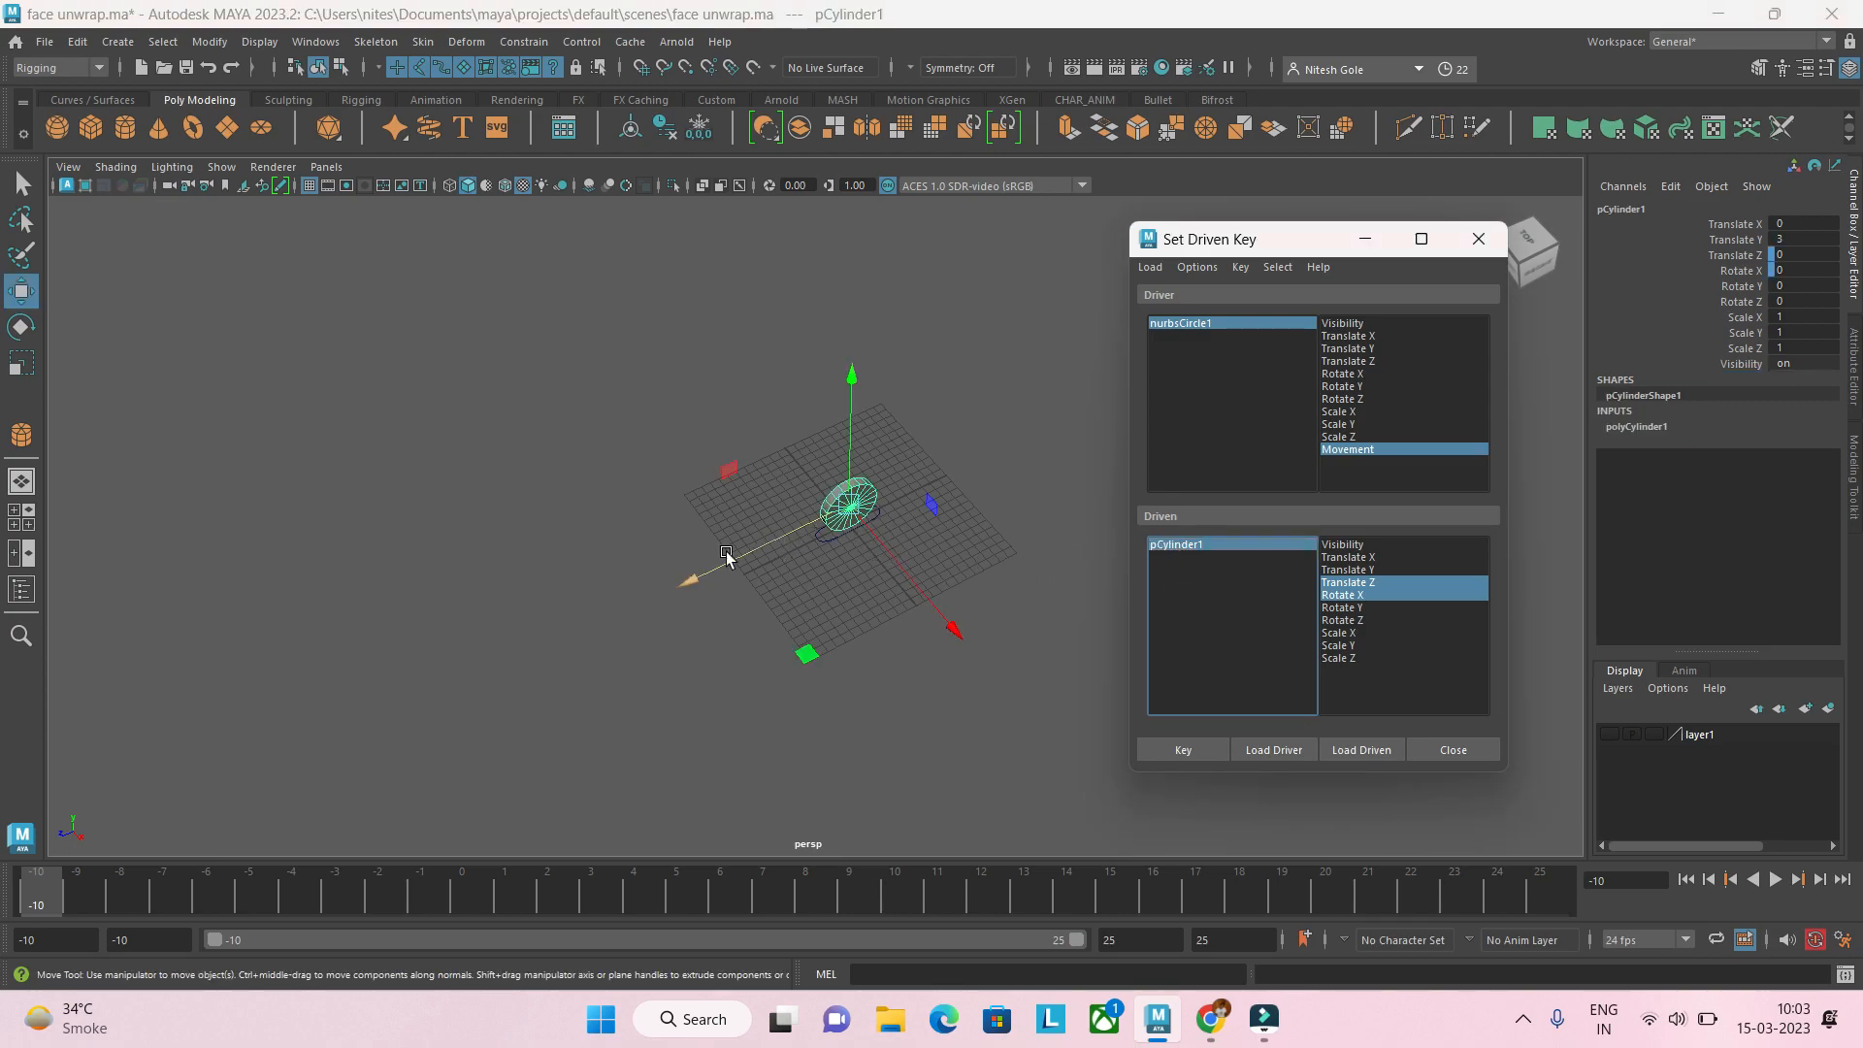
pyautogui.moveTo(684, 589); pyautogui.dragTo(956, 573)
pyautogui.click(1812, 256)
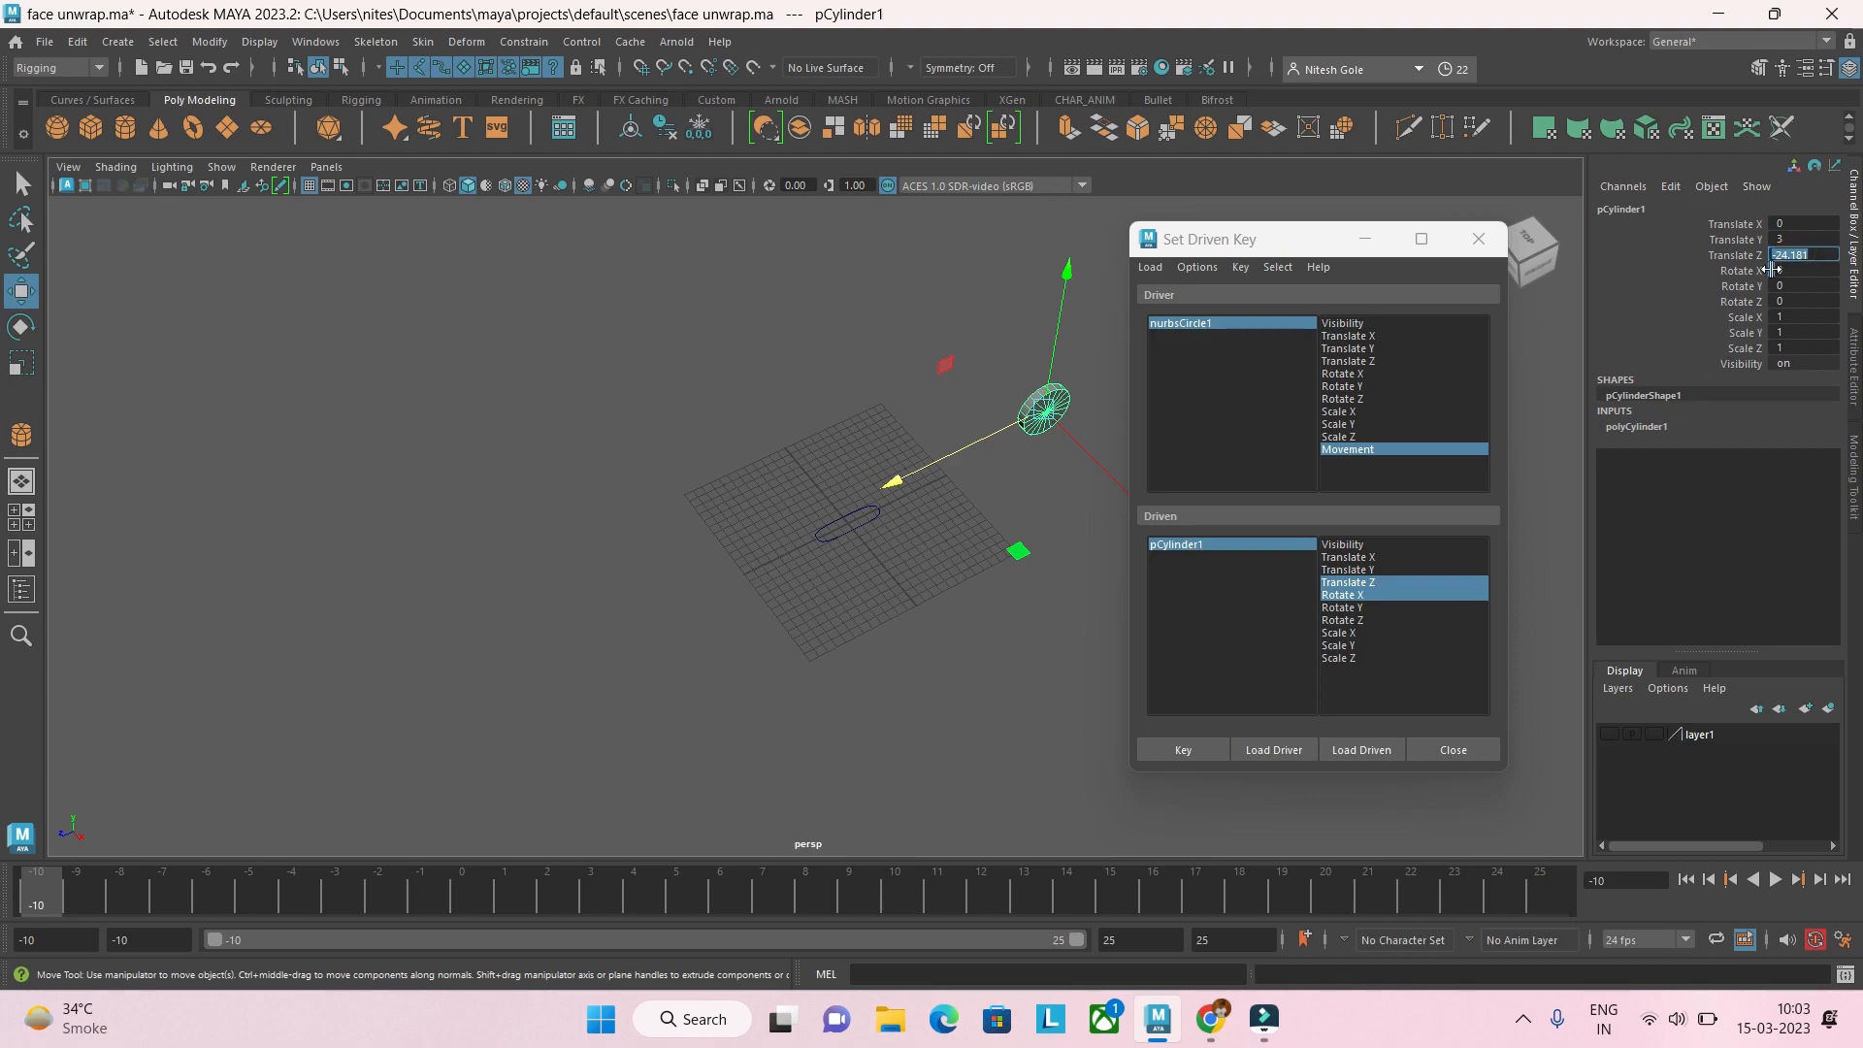
pyautogui.write('-50')
pyautogui.press('Return')
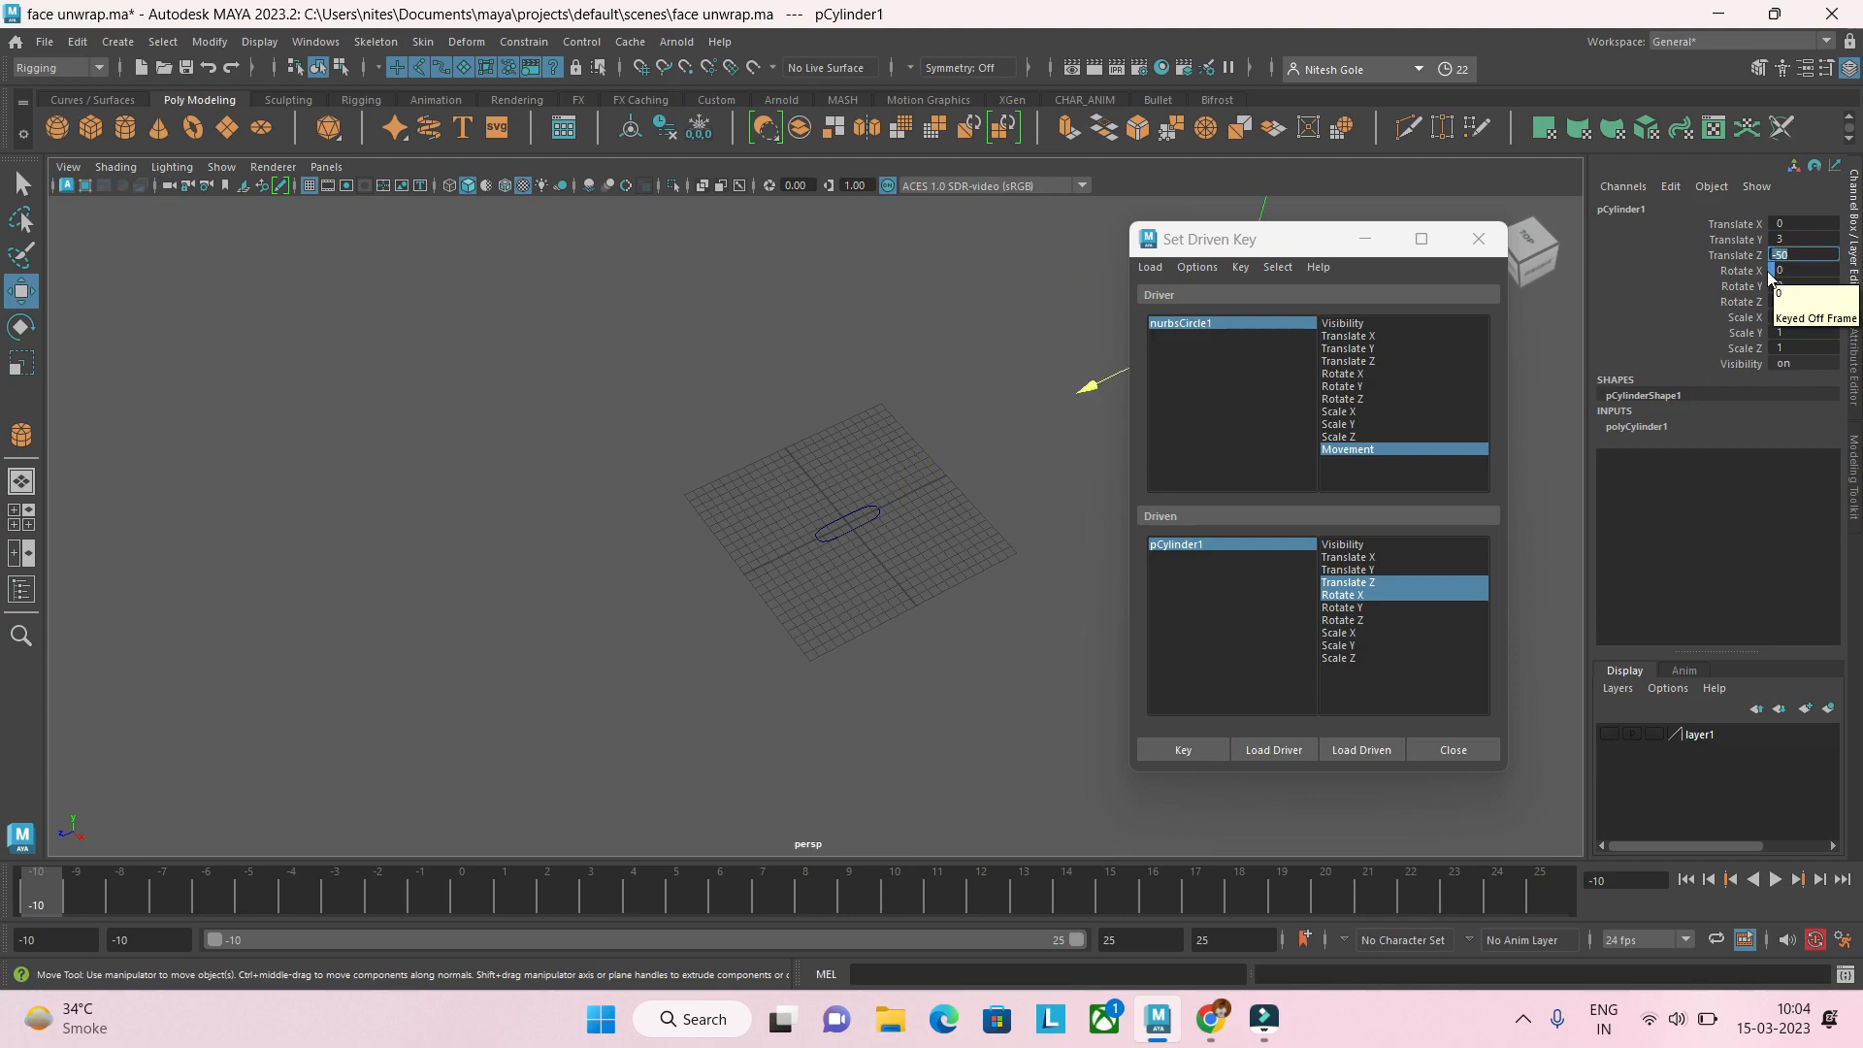
# Step: Set the cylinder's Rotate X to -270, key it against the driver's Movement, and close the Set Driven Key window
pyautogui.click(1791, 270)
pyautogui.write('-27')
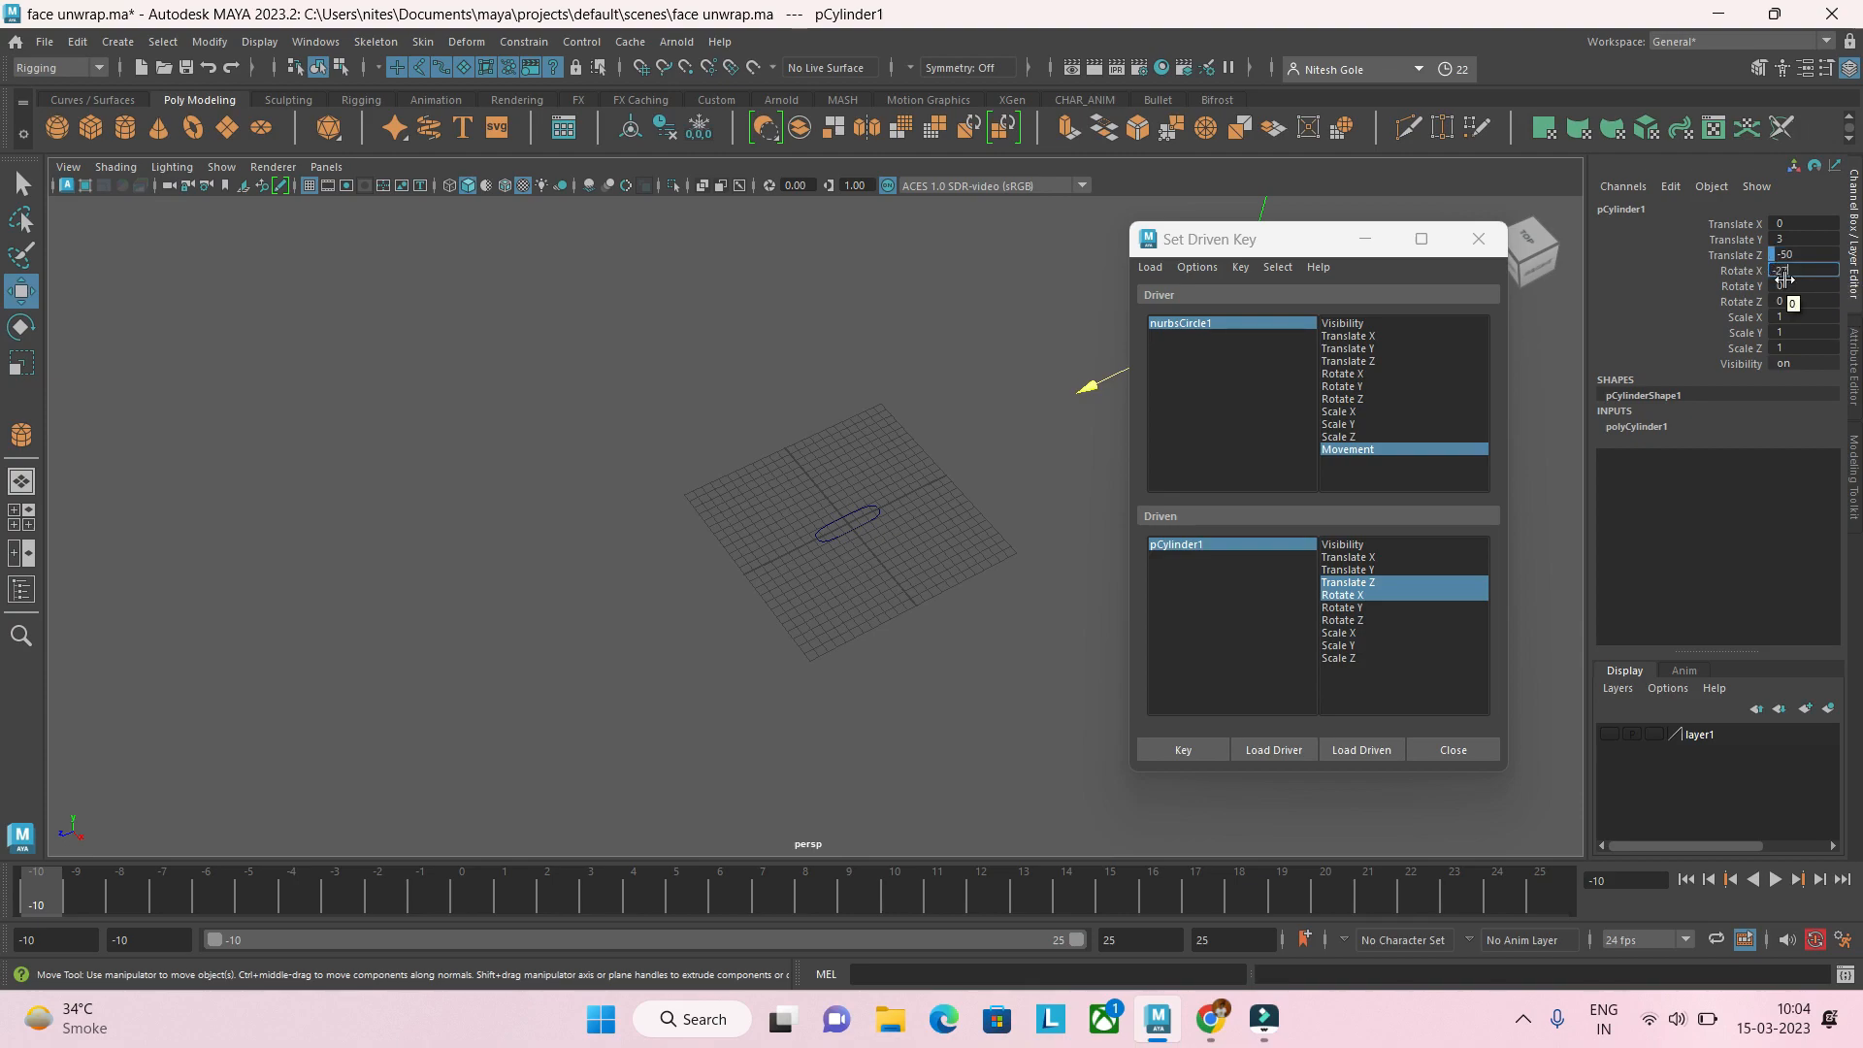
pyautogui.press('Return')
pyautogui.click(1199, 743)
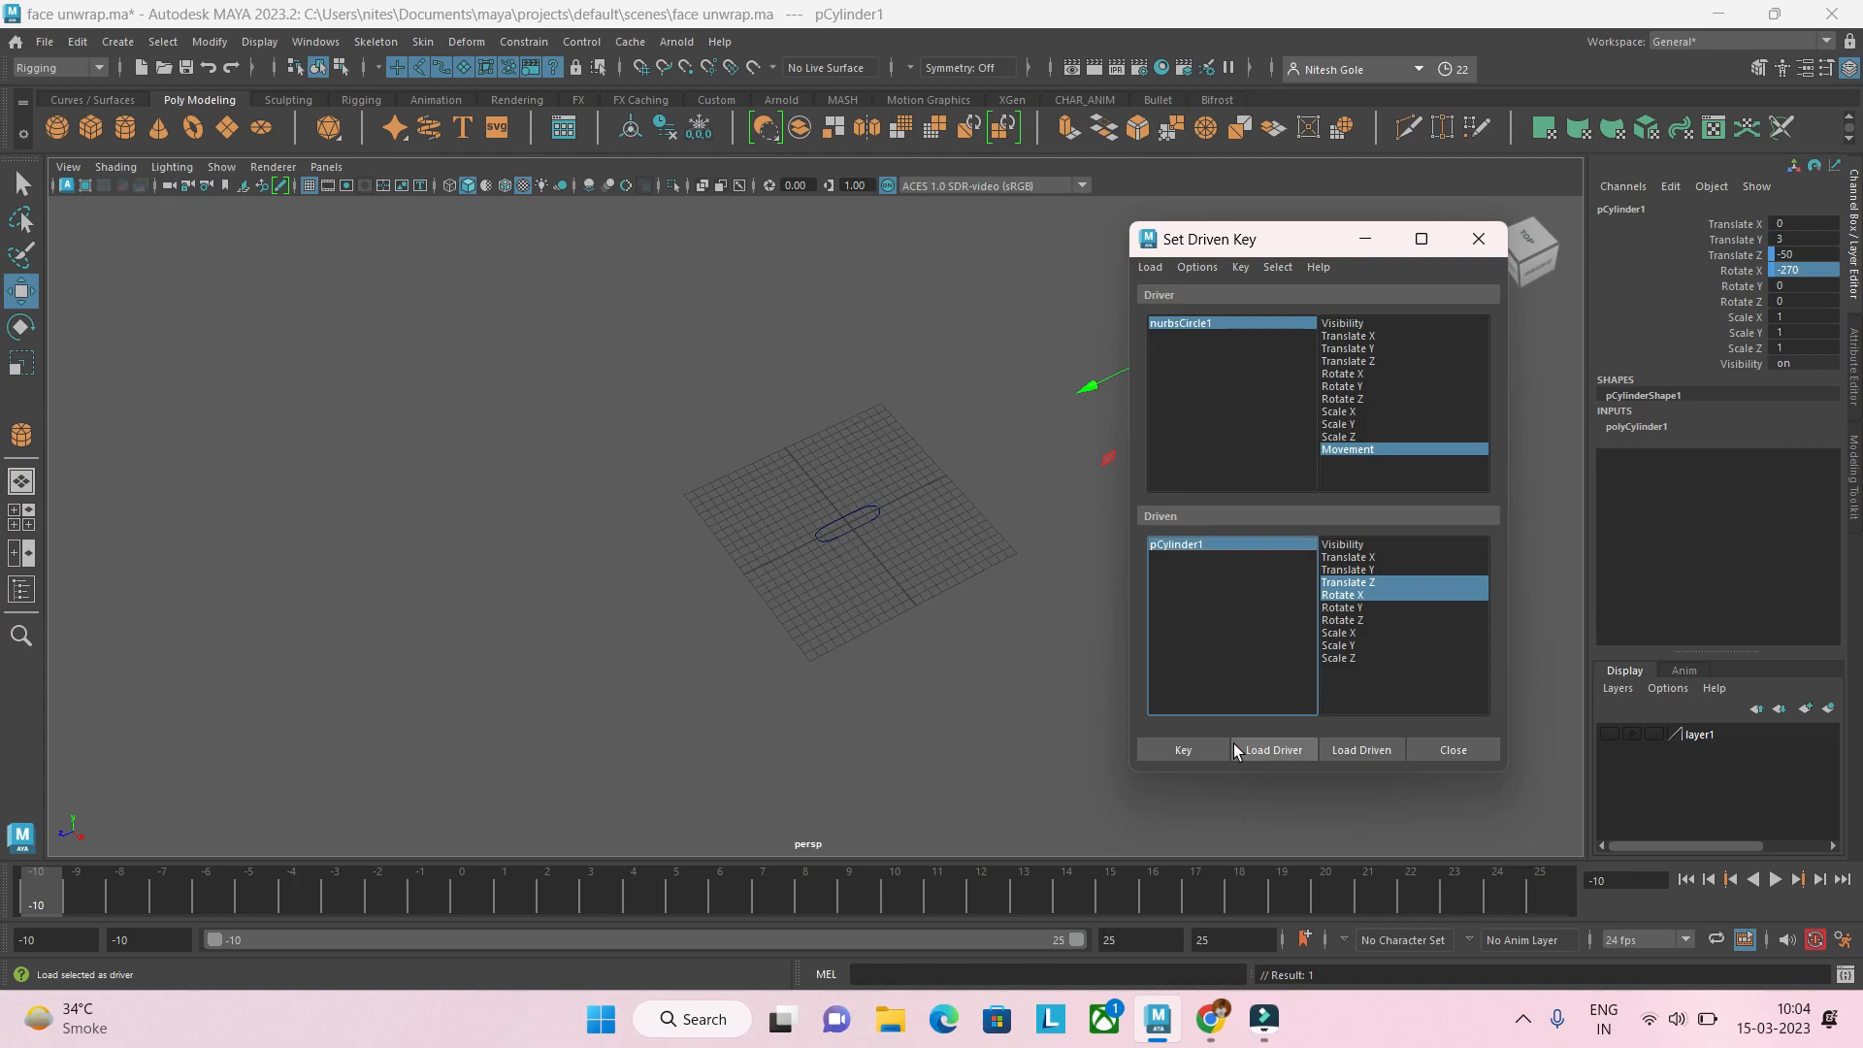
pyautogui.click(1450, 749)
pyautogui.click(1032, 610)
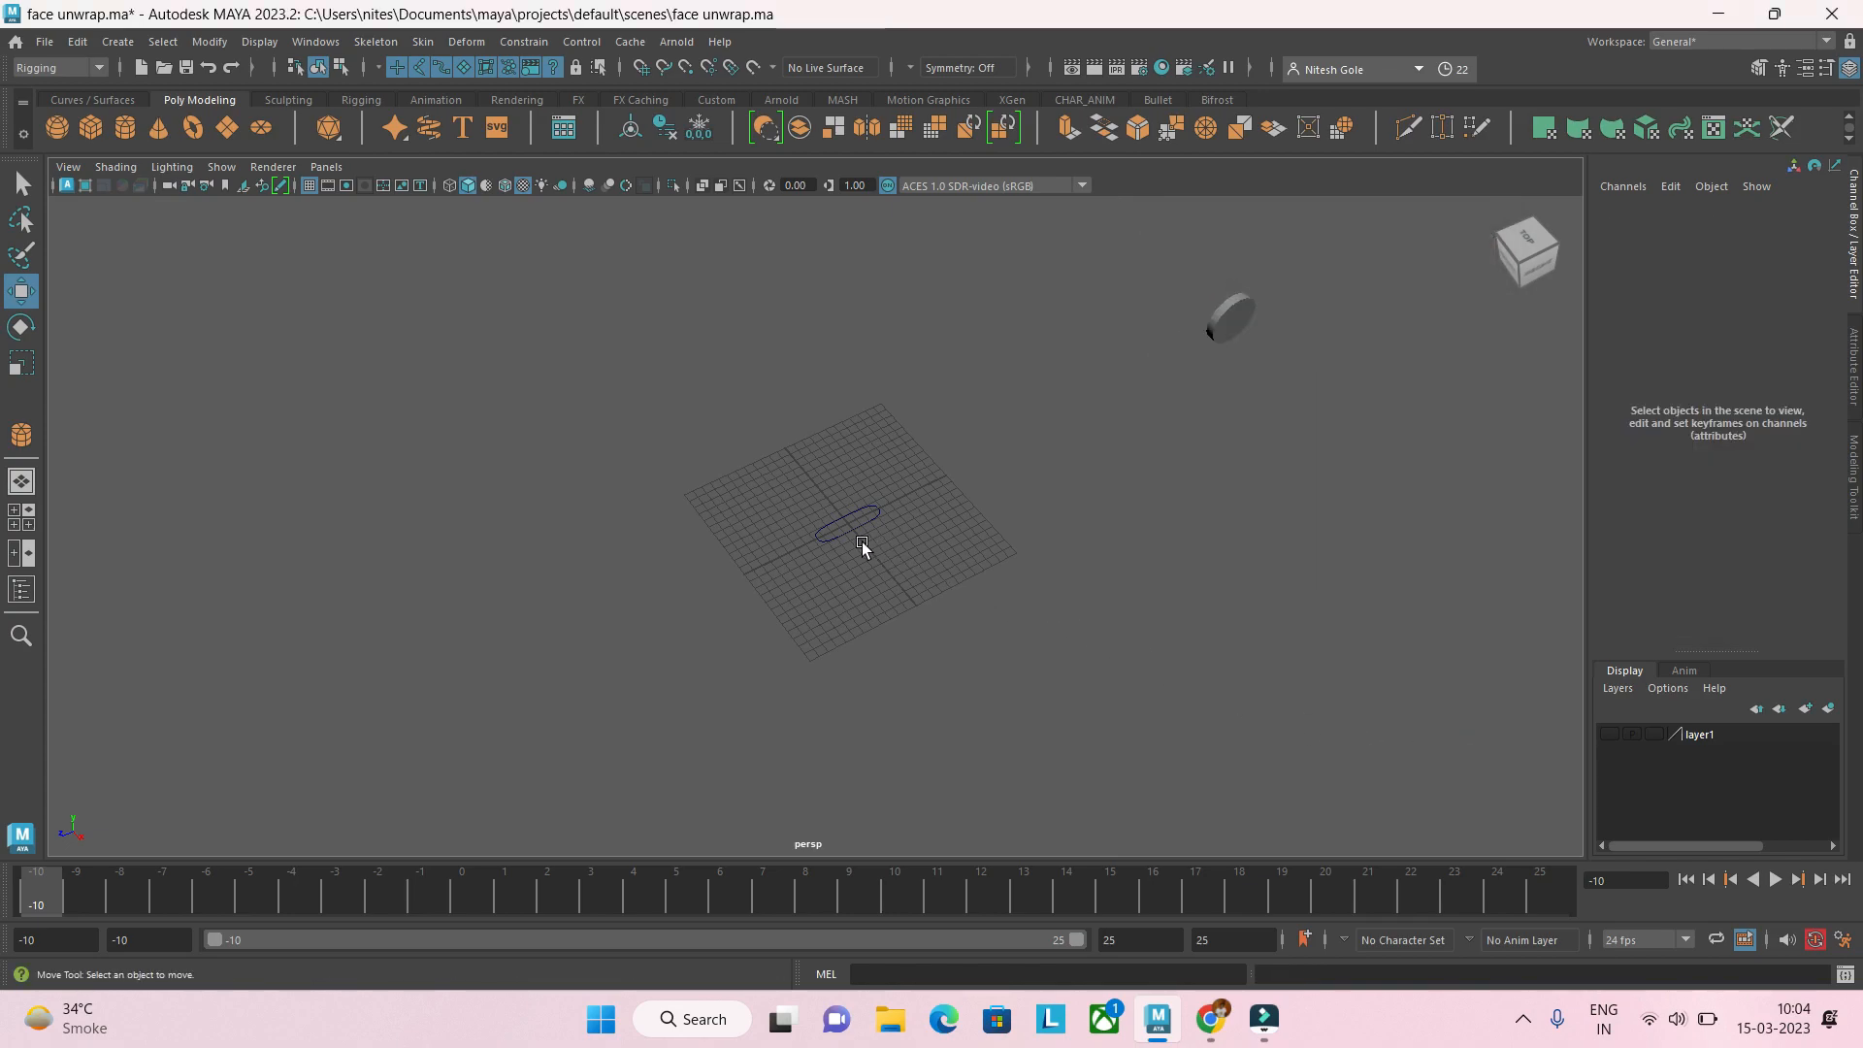
# Step: Scrub the driver curve's Movement to test the cylinder's roll, with wireframe shown on shaded objects
pyautogui.click(855, 531)
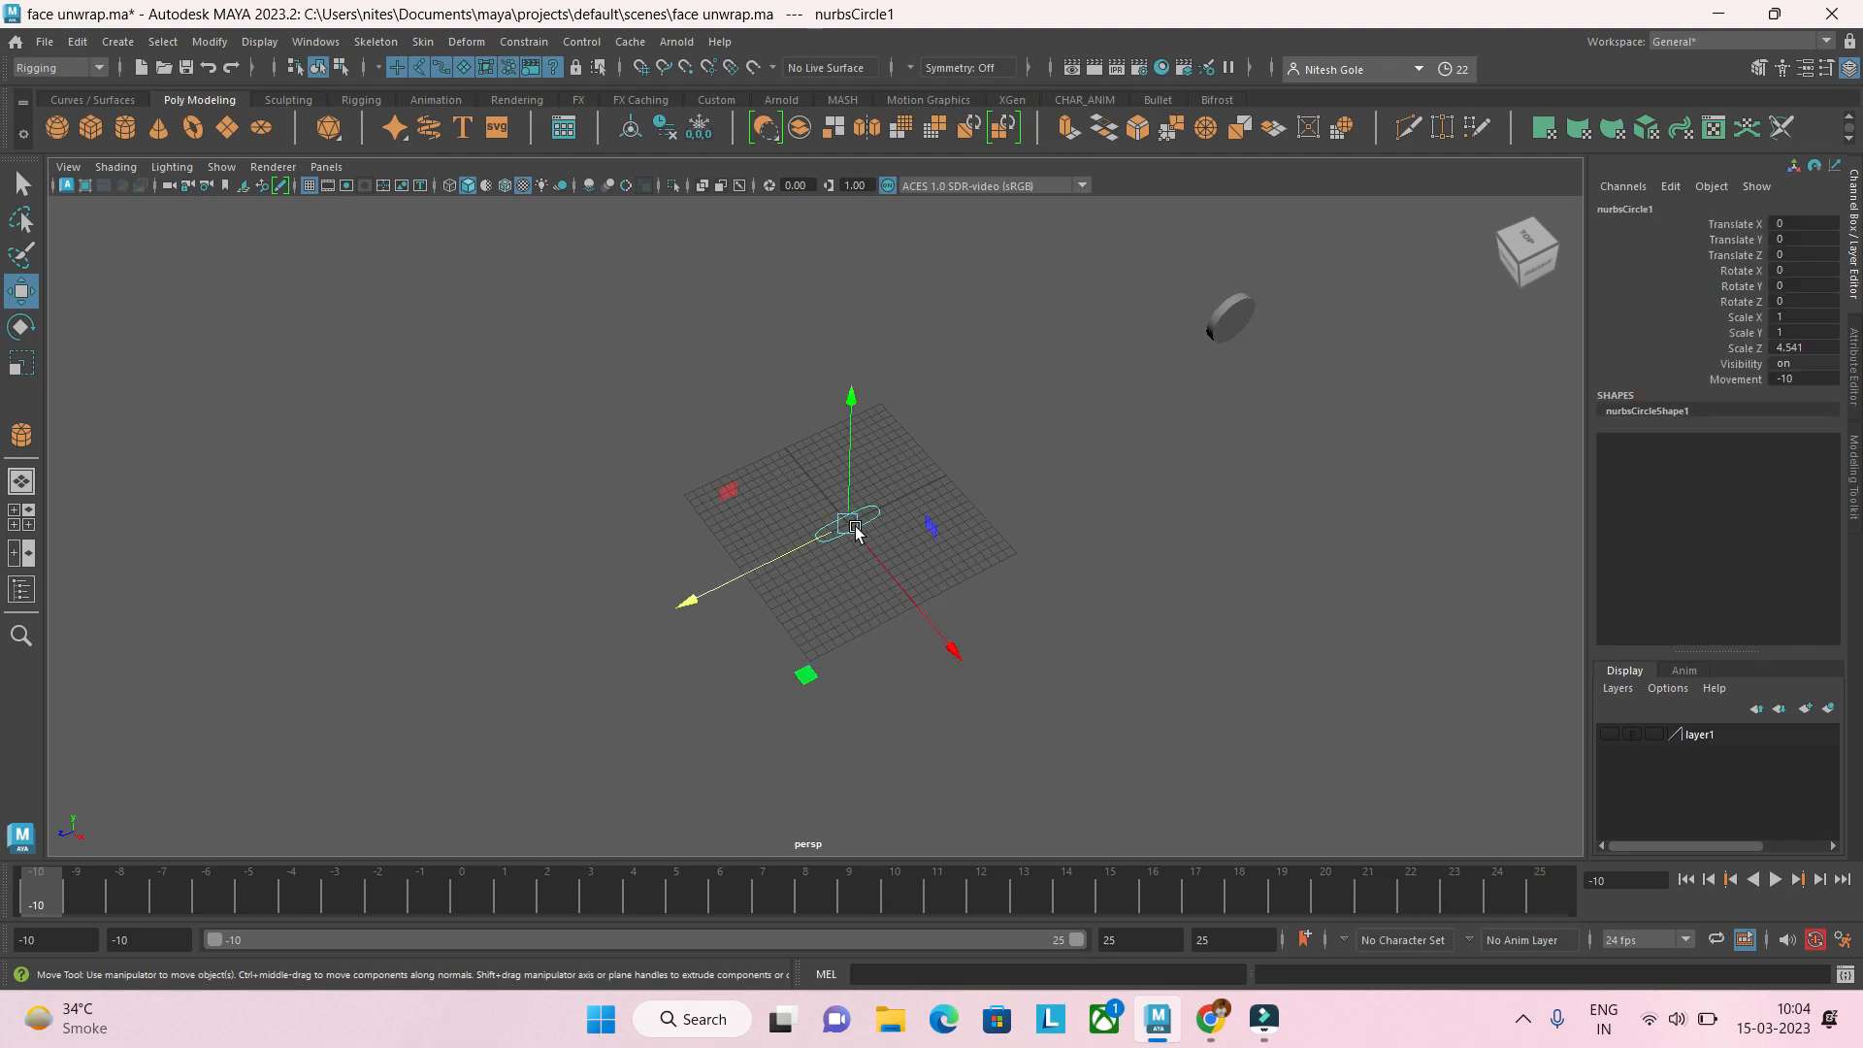
pyautogui.click(1720, 380)
pyautogui.moveTo(1206, 653); pyautogui.dragTo(1058, 643, button='middle')
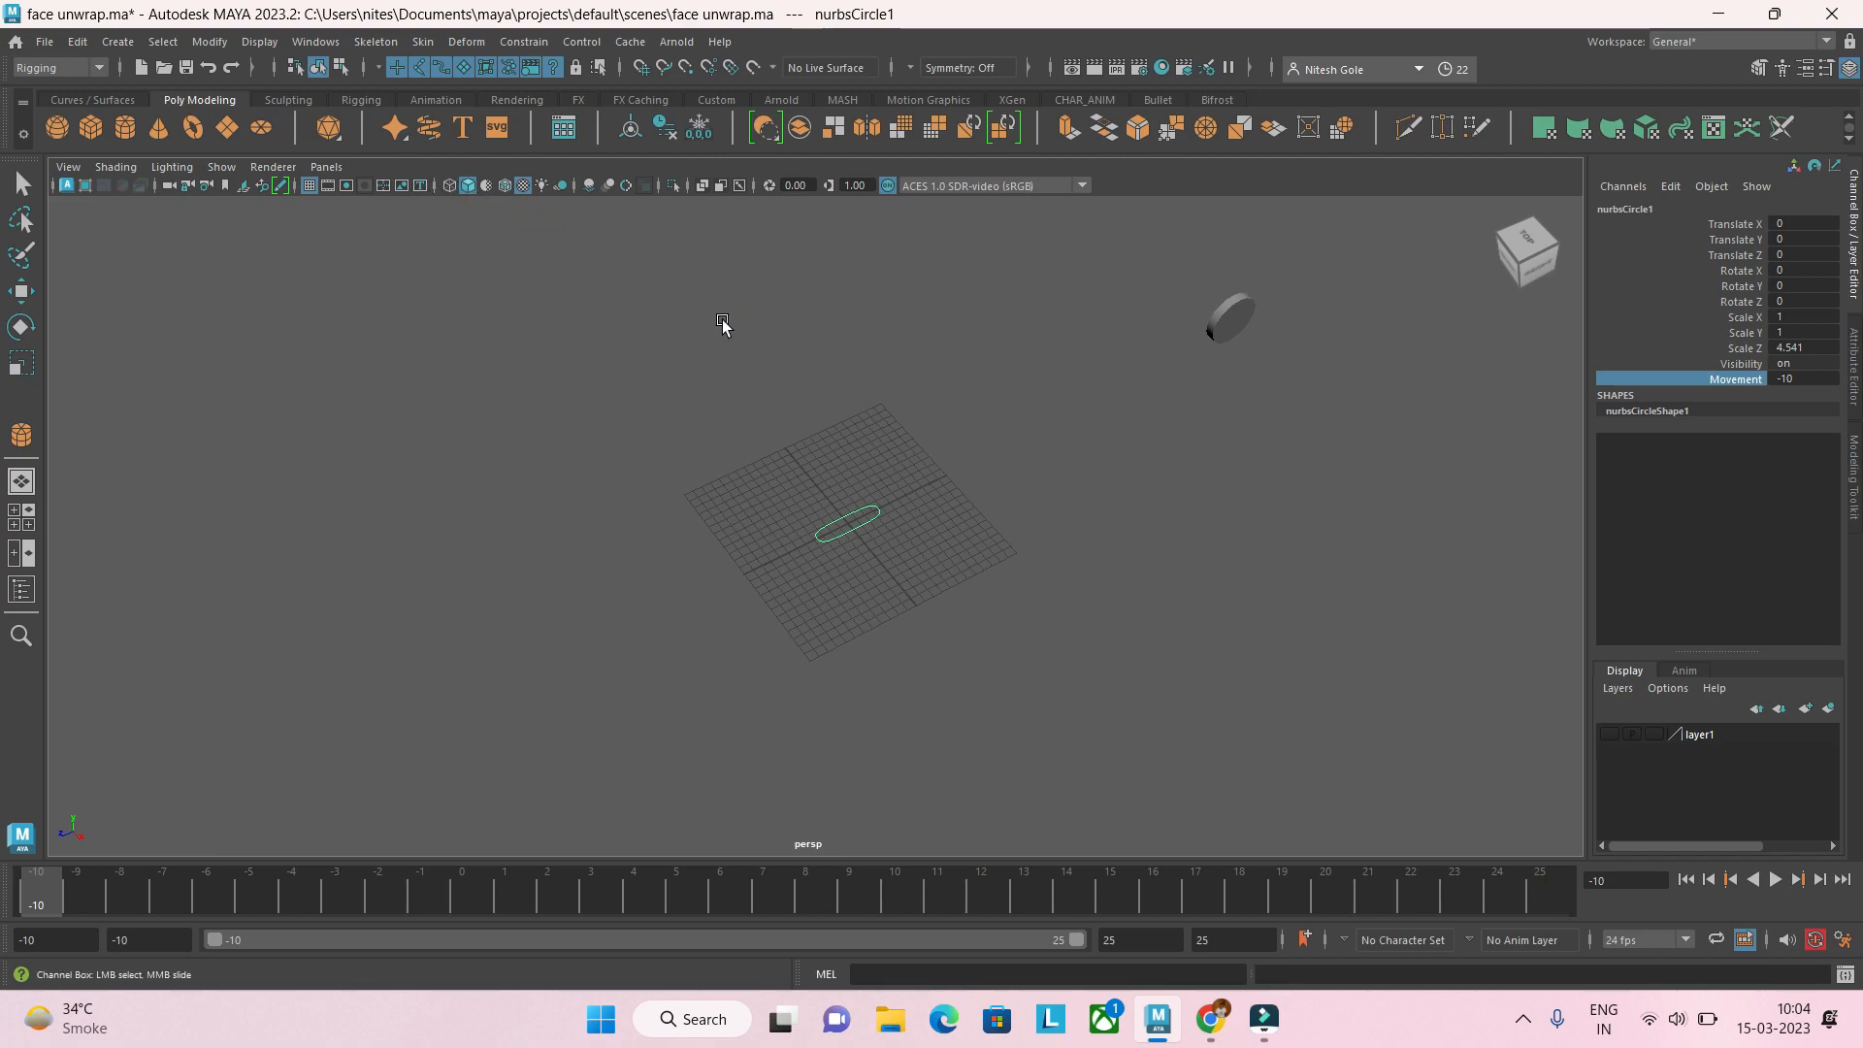
pyautogui.scroll(1, 722, 322)
pyautogui.keyDown('alt'); pyautogui.moveTo(728, 365); pyautogui.dragTo(624, 282); pyautogui.keyUp('alt')
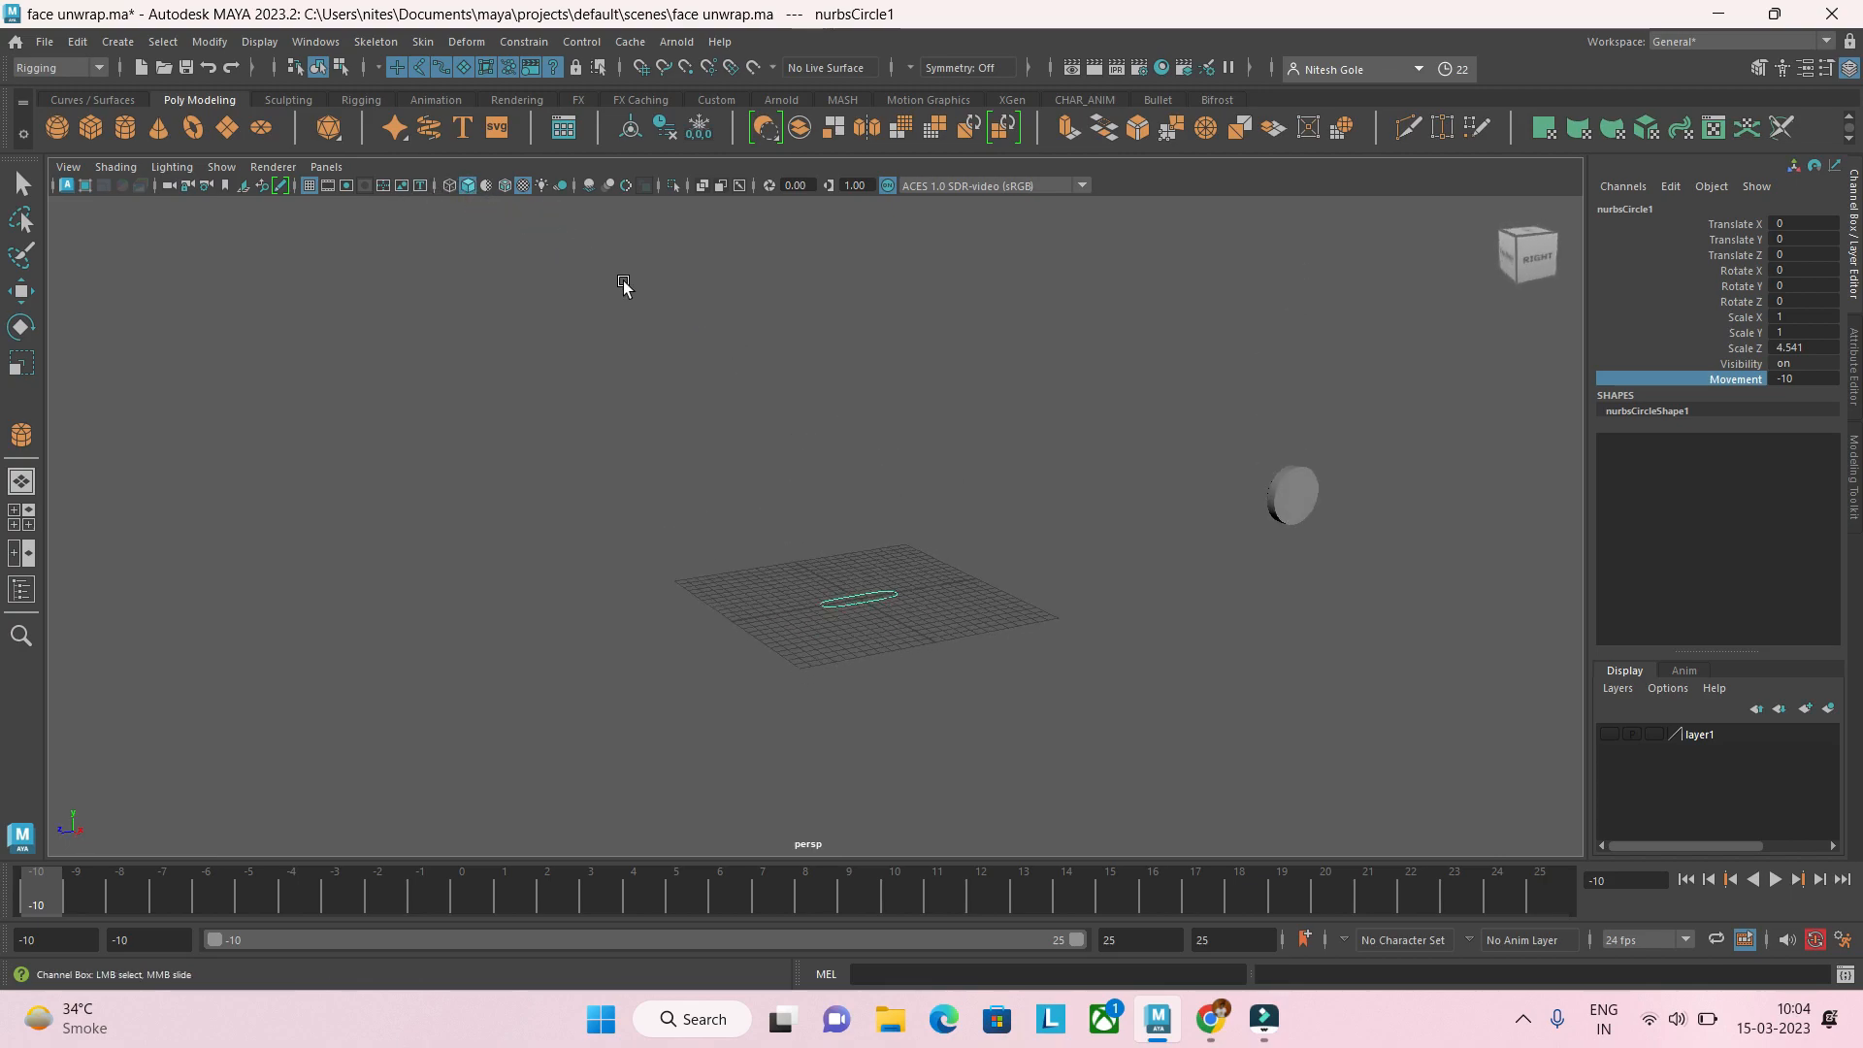
pyautogui.click(505, 185)
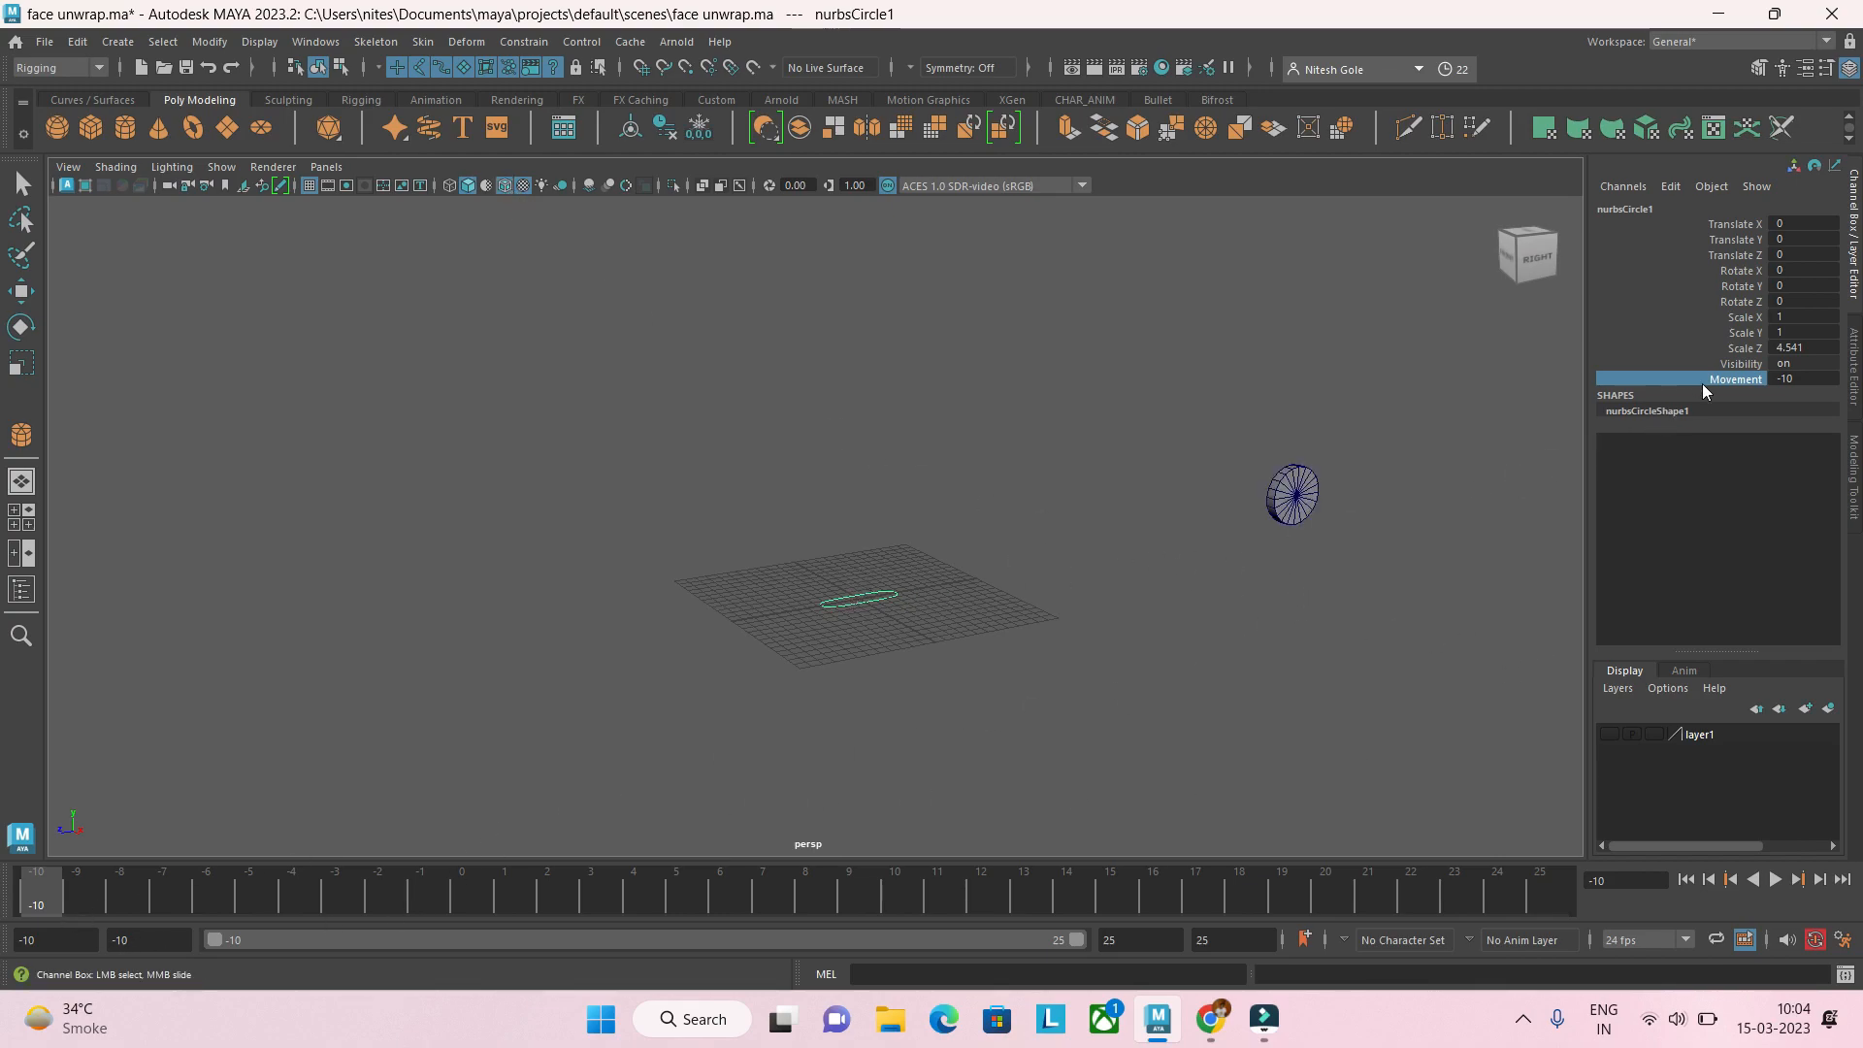
pyautogui.moveTo(921, 729); pyautogui.dragTo(974, 760, button='middle')
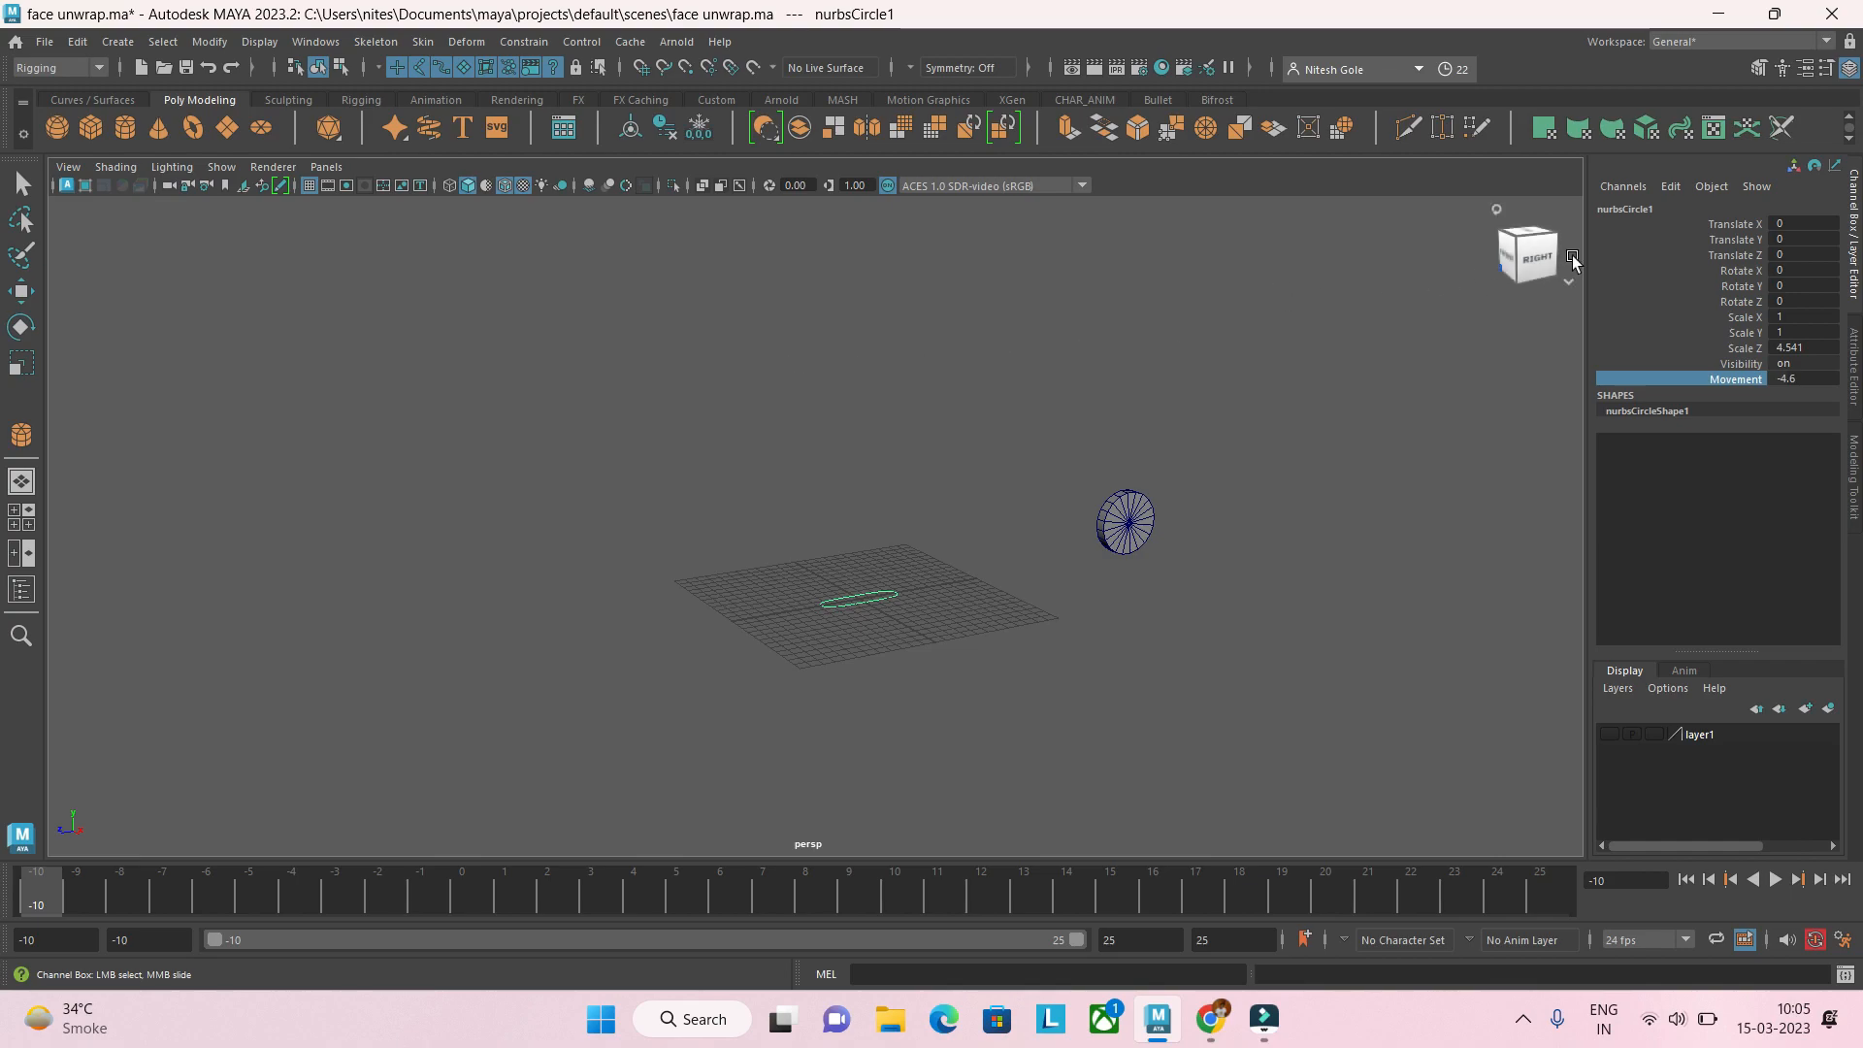
pyautogui.click(1671, 186)
pyautogui.click(1673, 205)
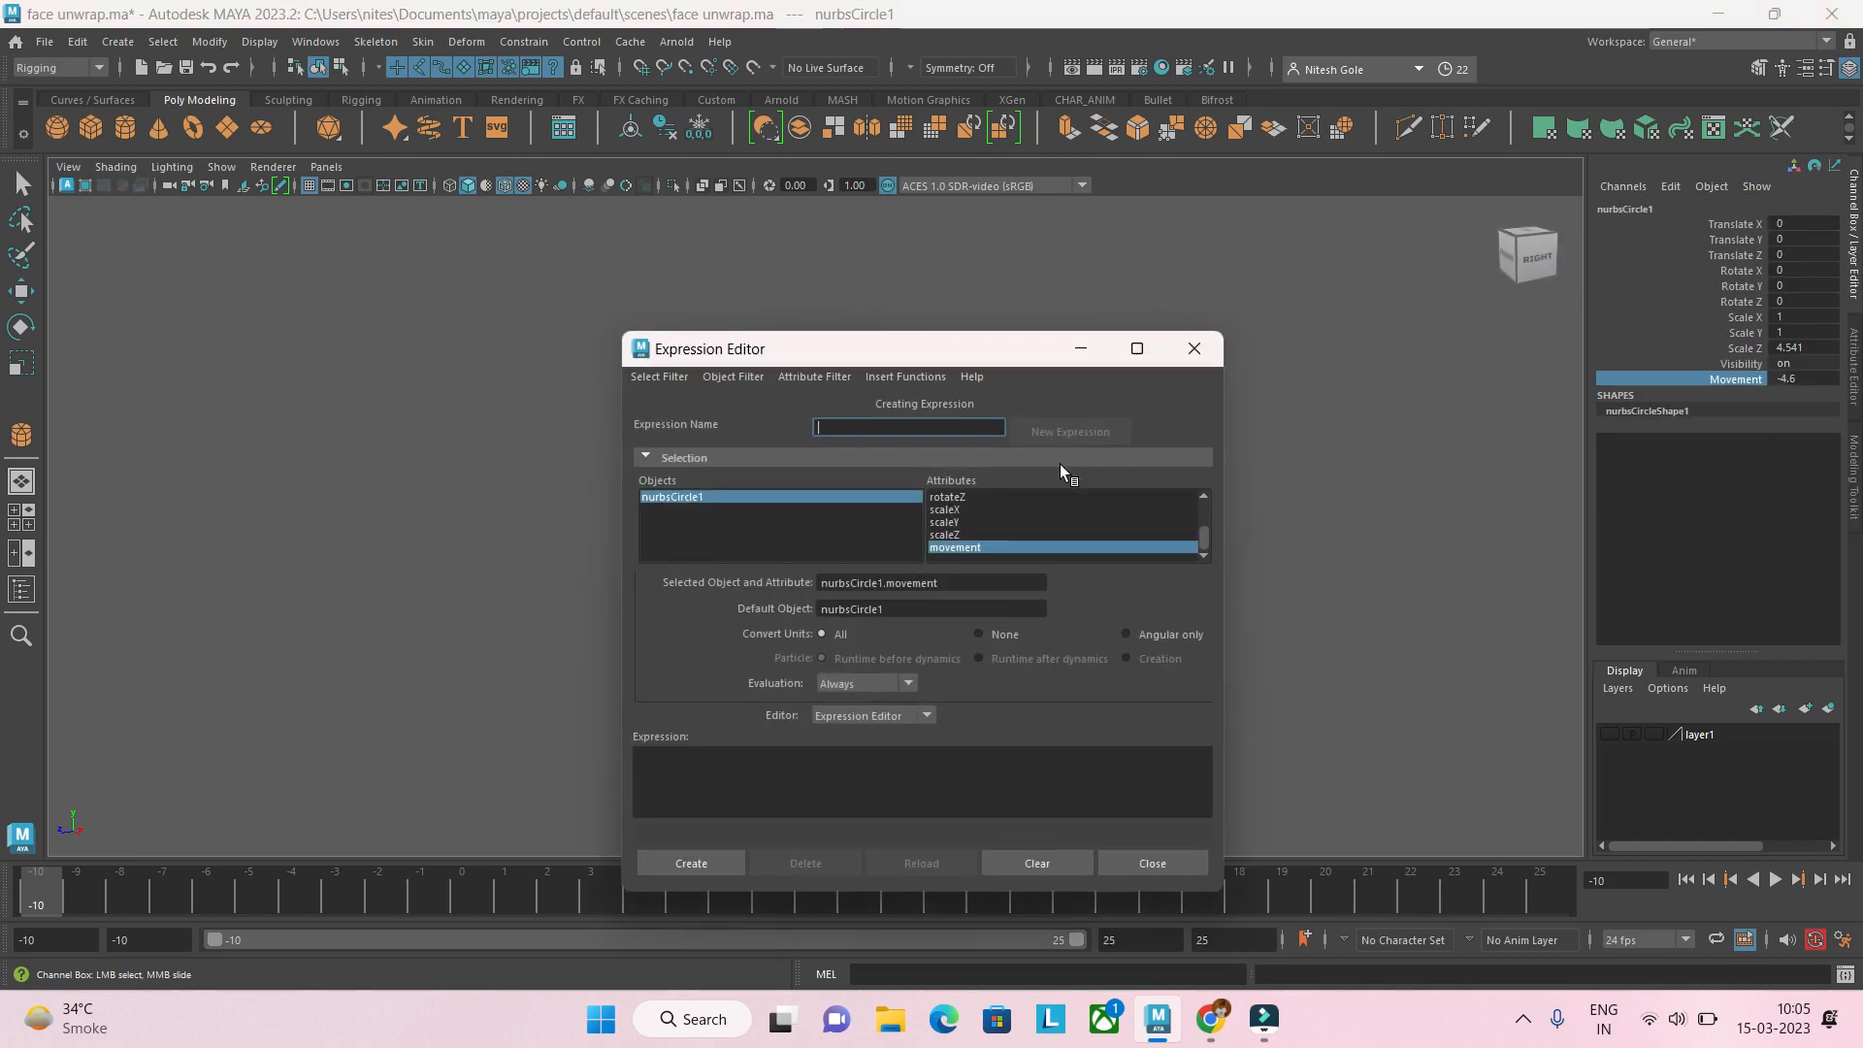
pyautogui.click(1194, 348)
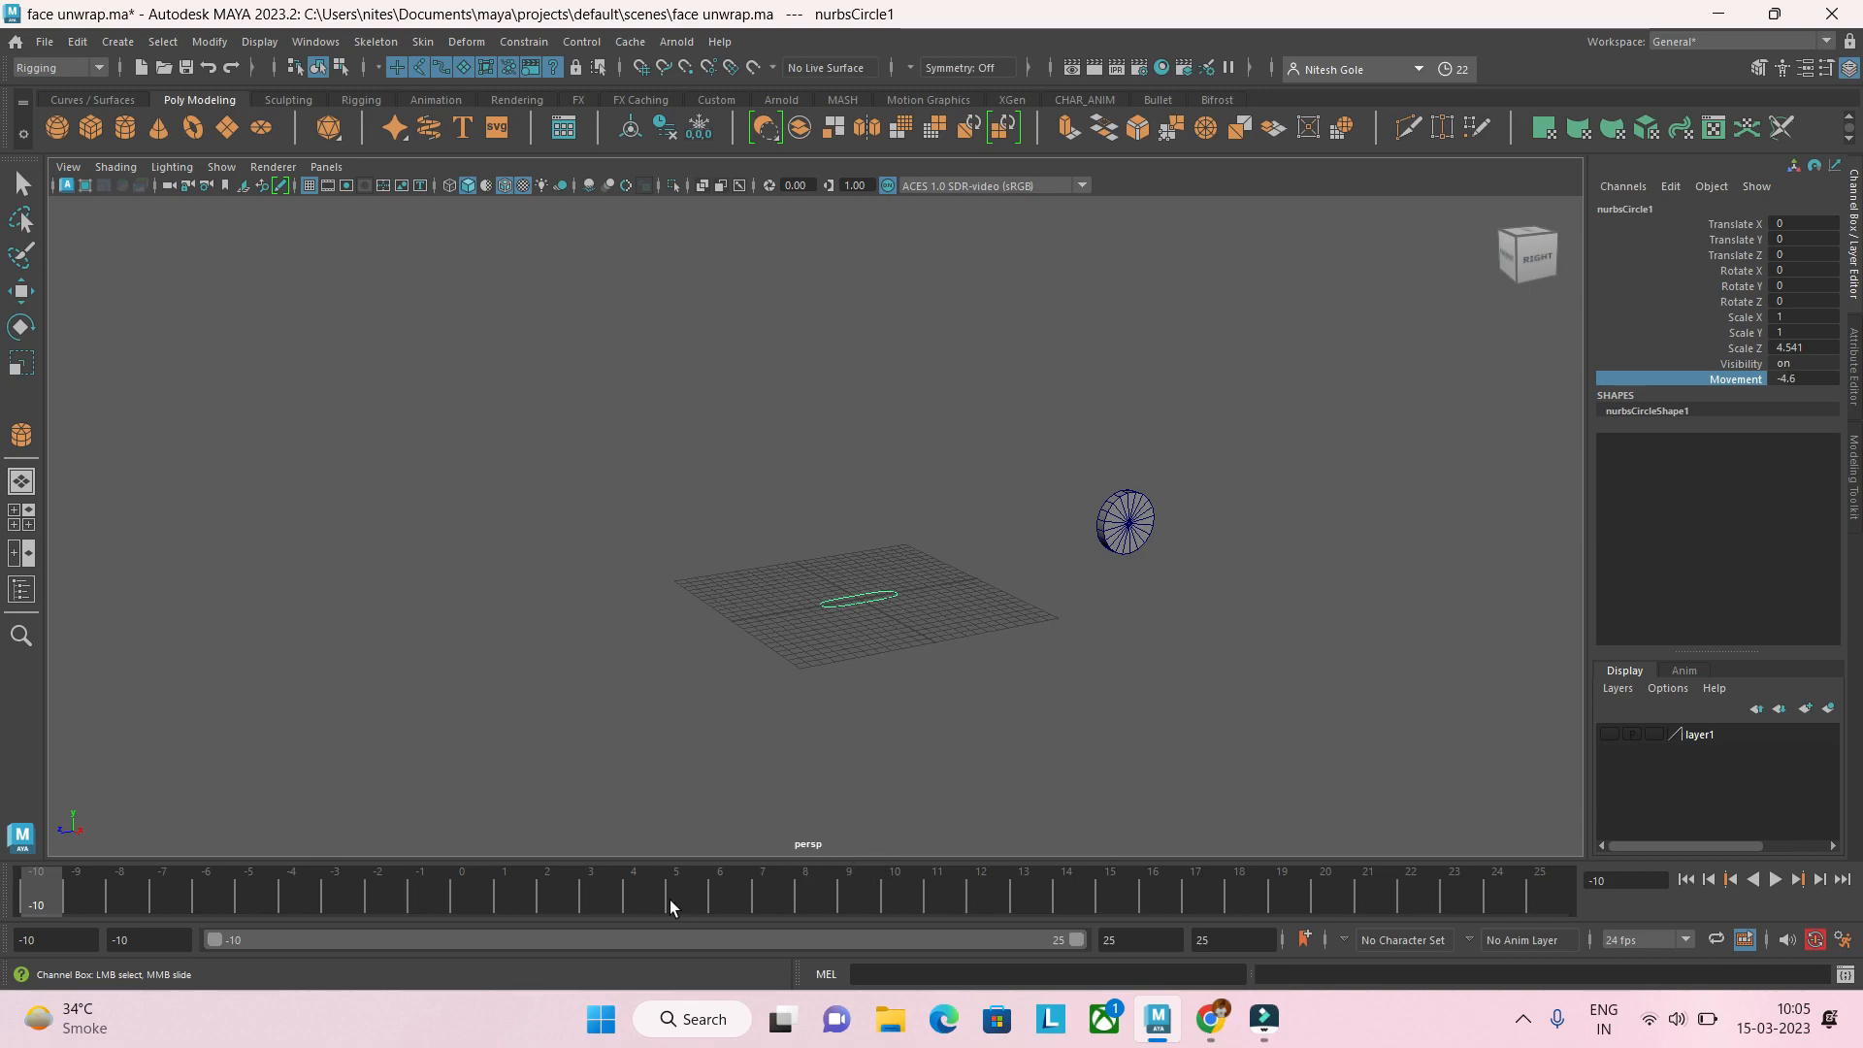
pyautogui.click(736, 904)
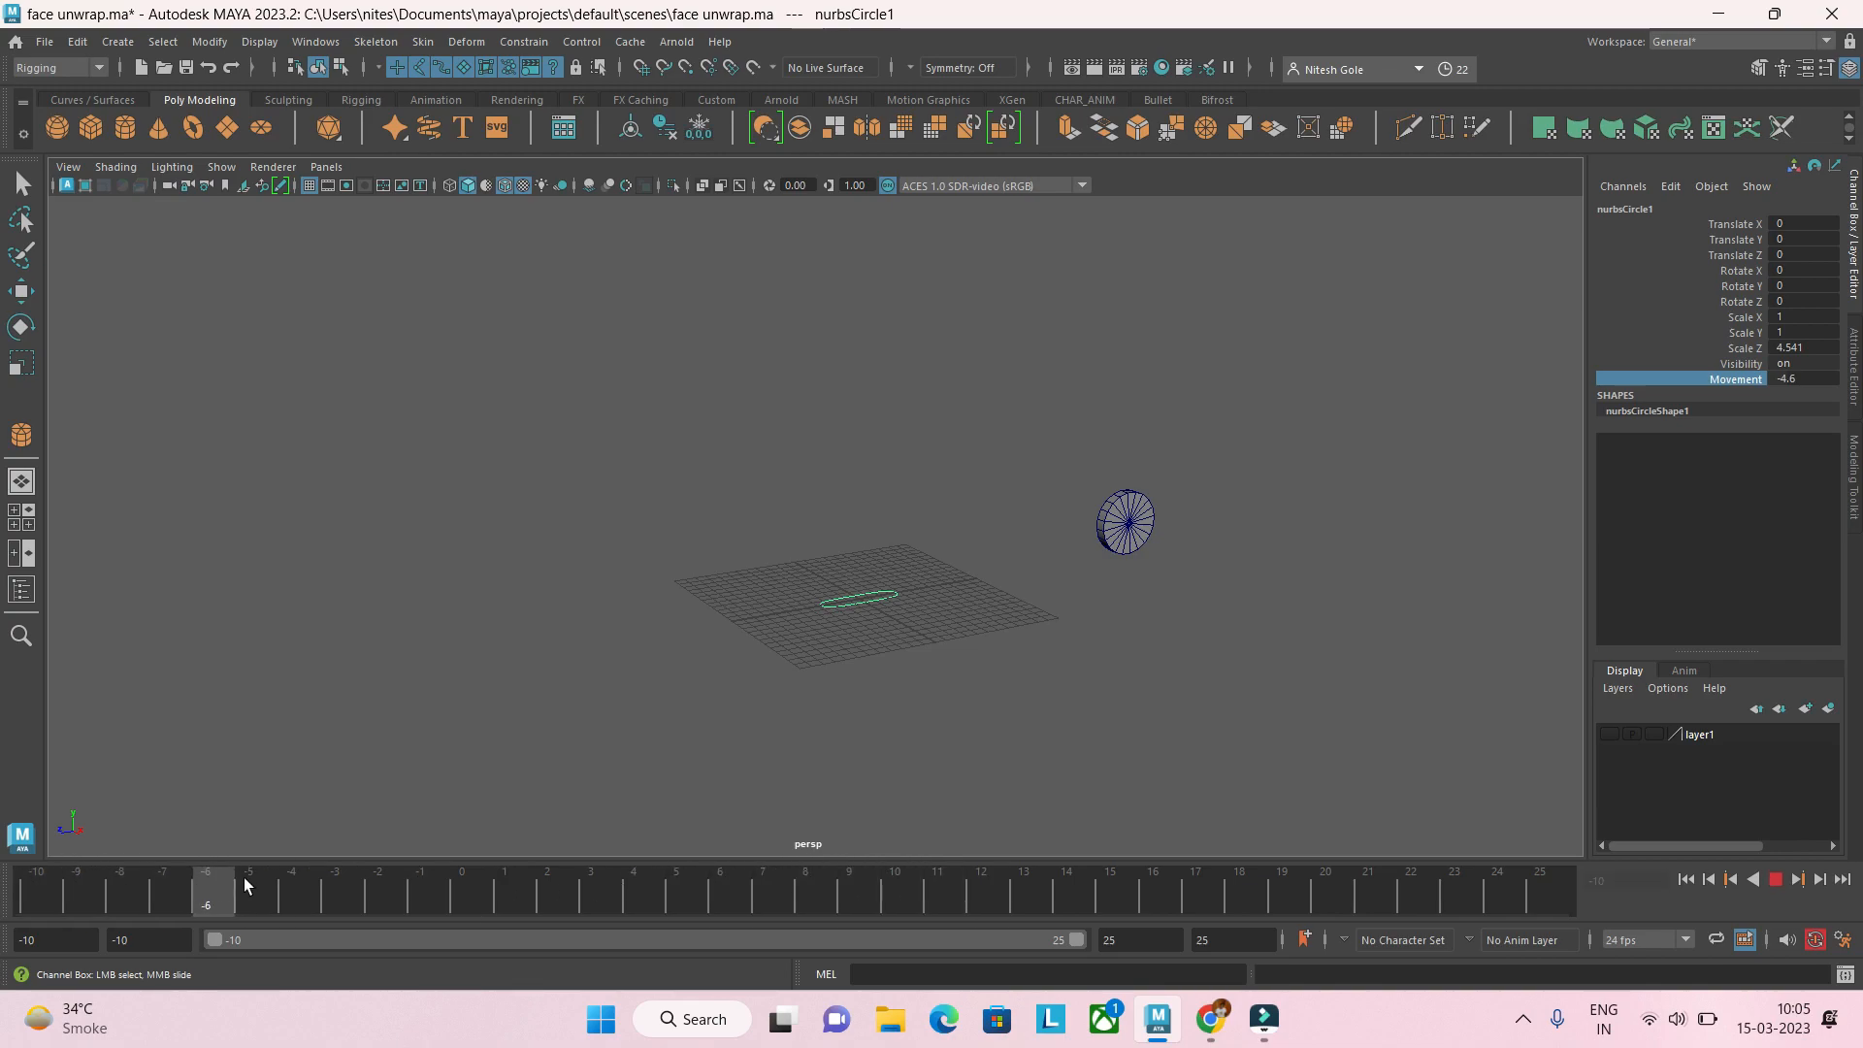
pyautogui.click(757, 879)
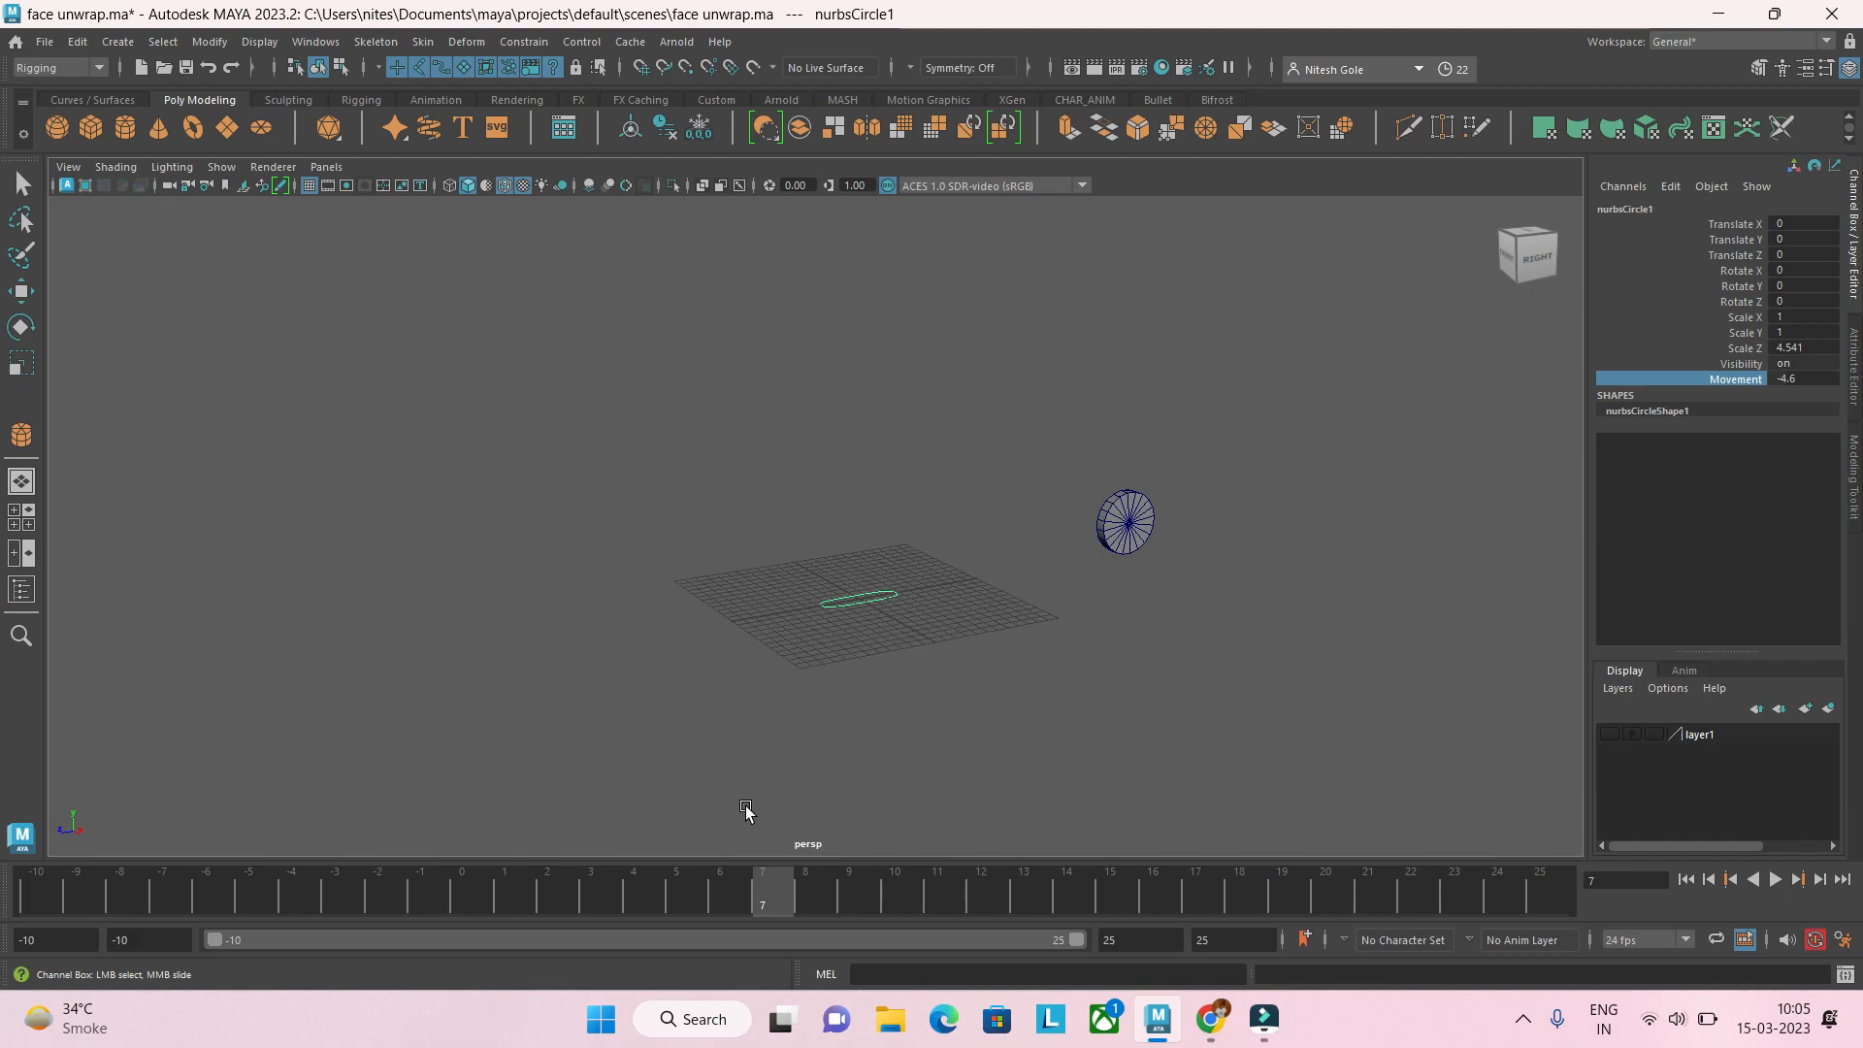
# Step: Make layer1 visible and put the driver curve and the cylinder into a new display layer
pyautogui.click(1611, 734)
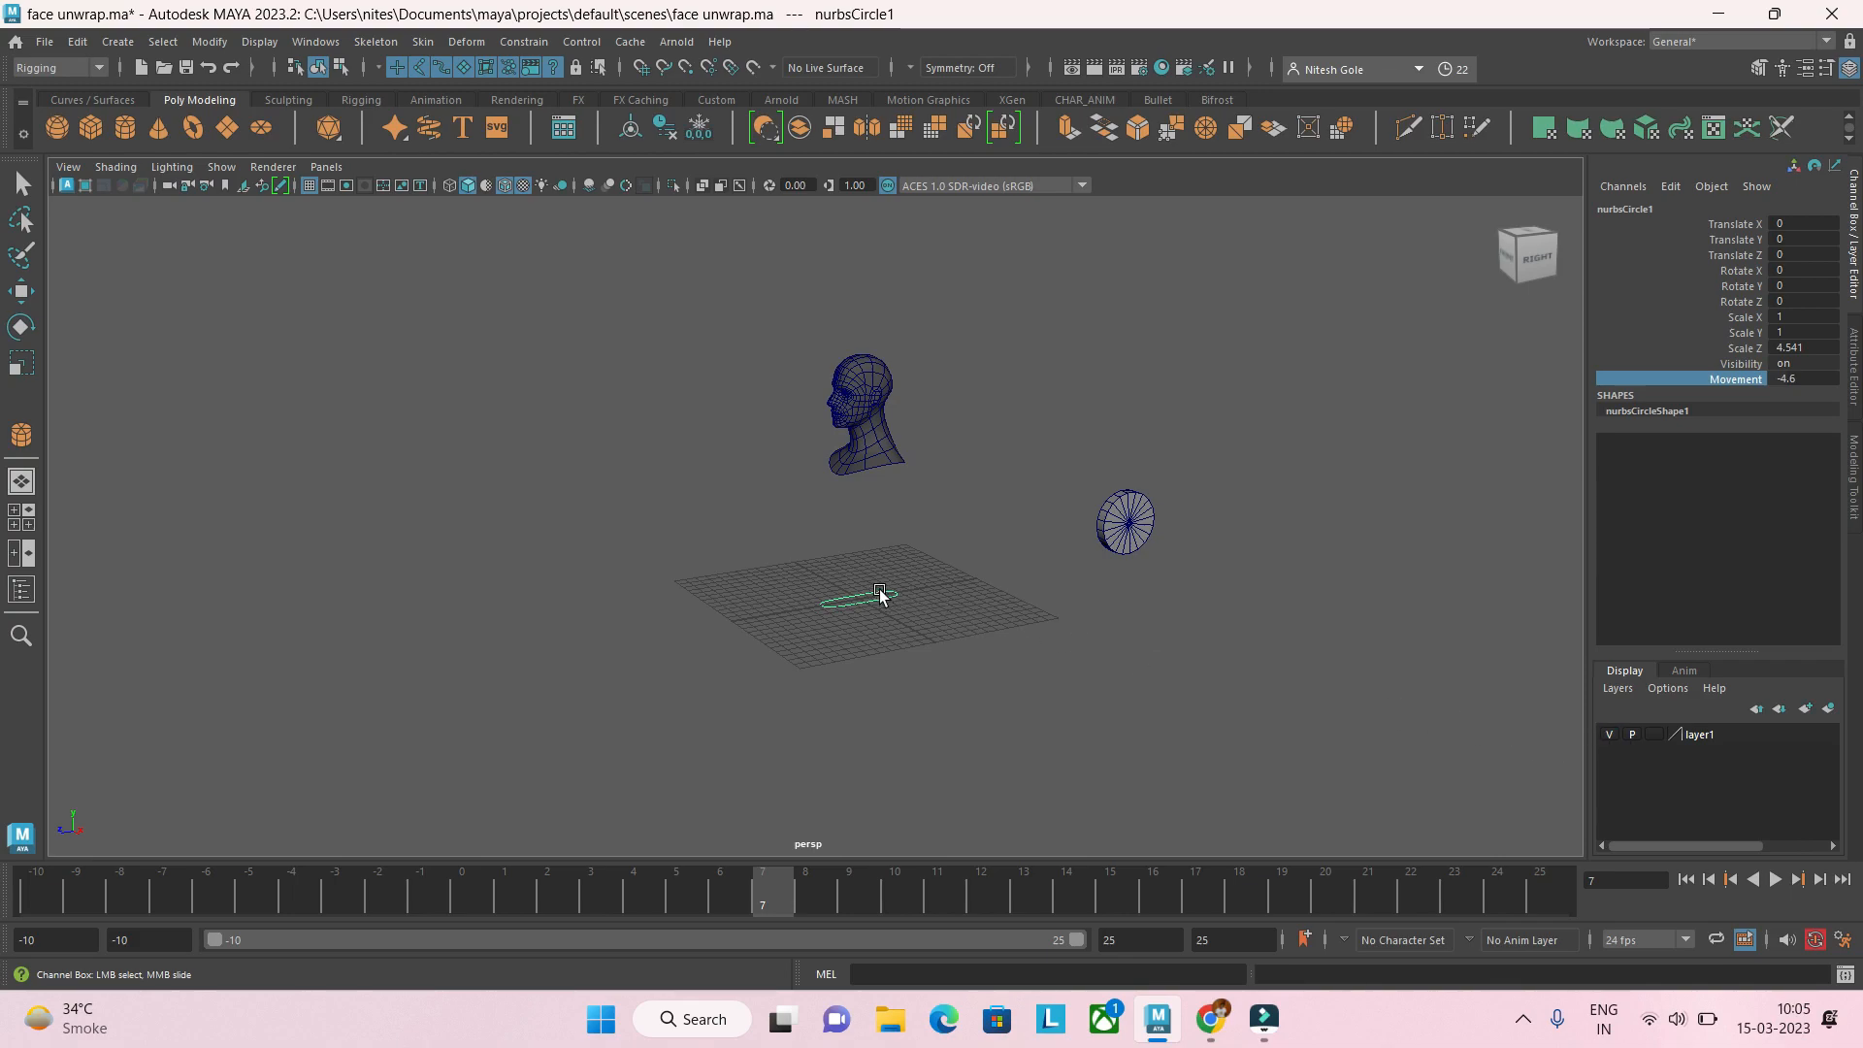
pyautogui.press('w')
pyautogui.click(1014, 575)
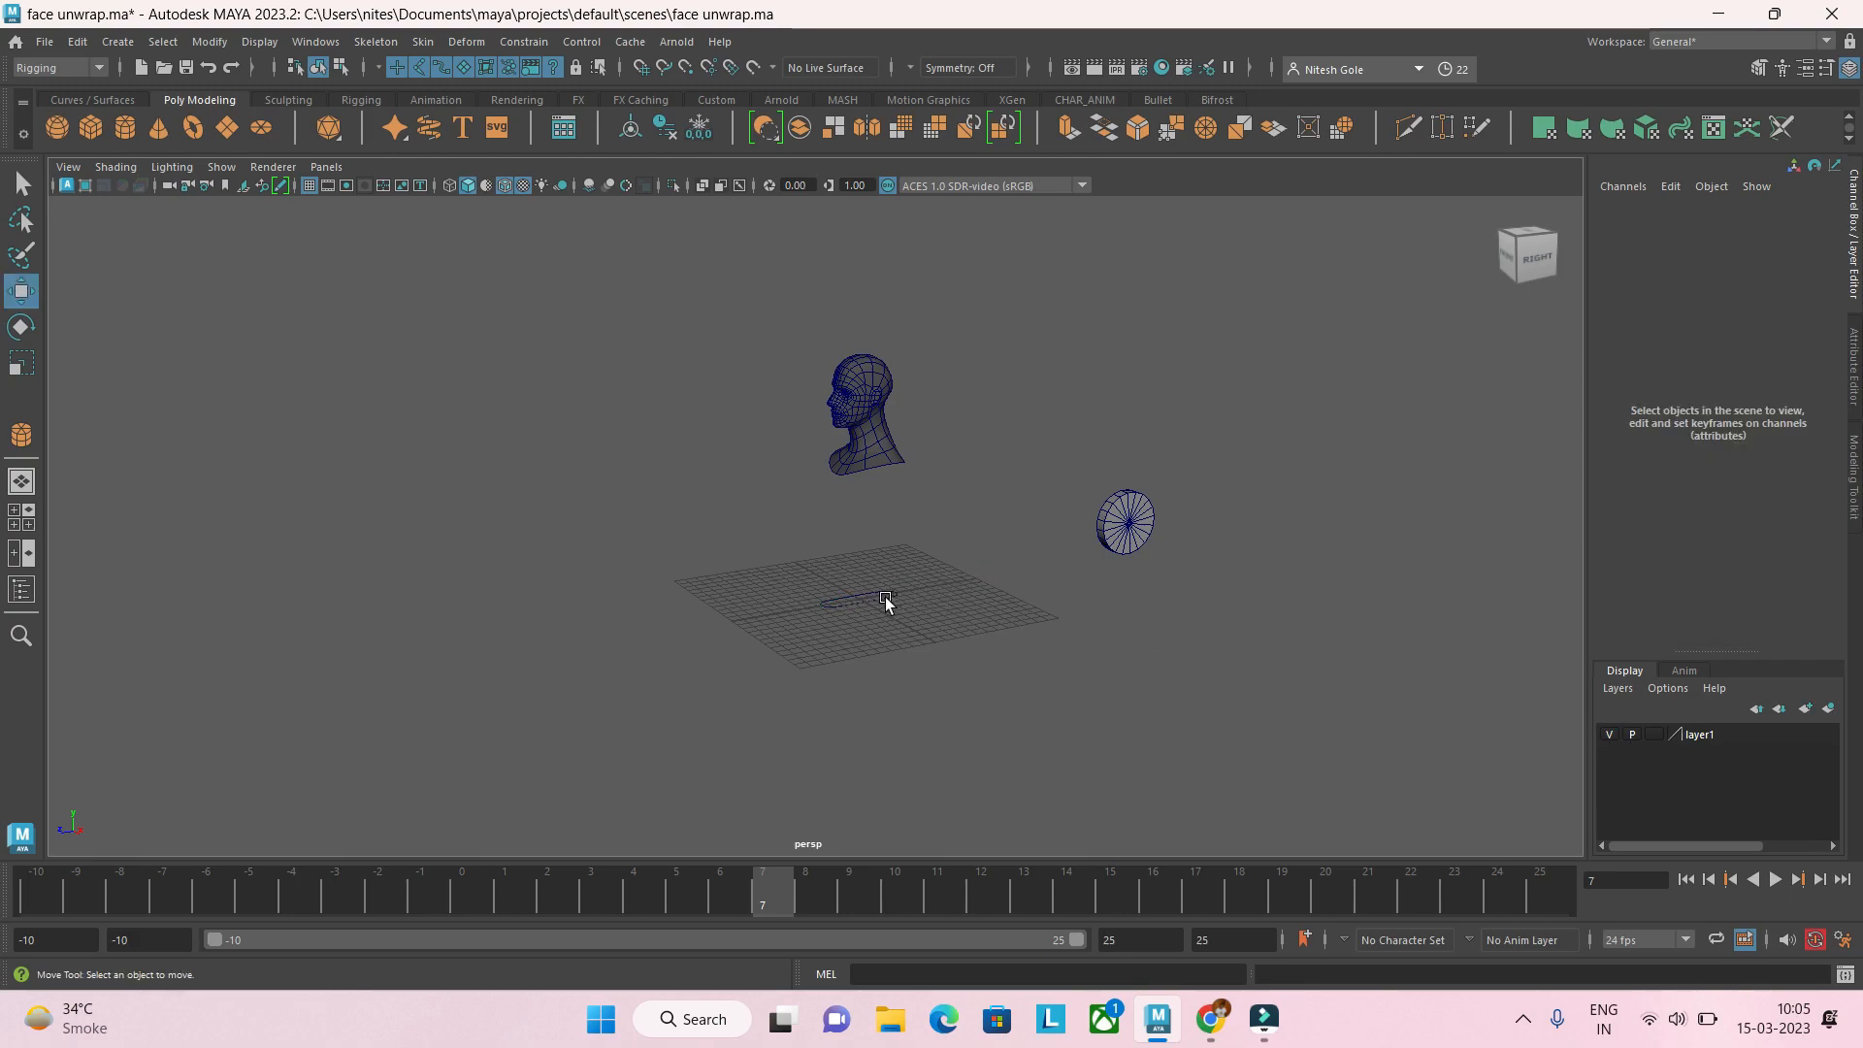
pyautogui.click(860, 599)
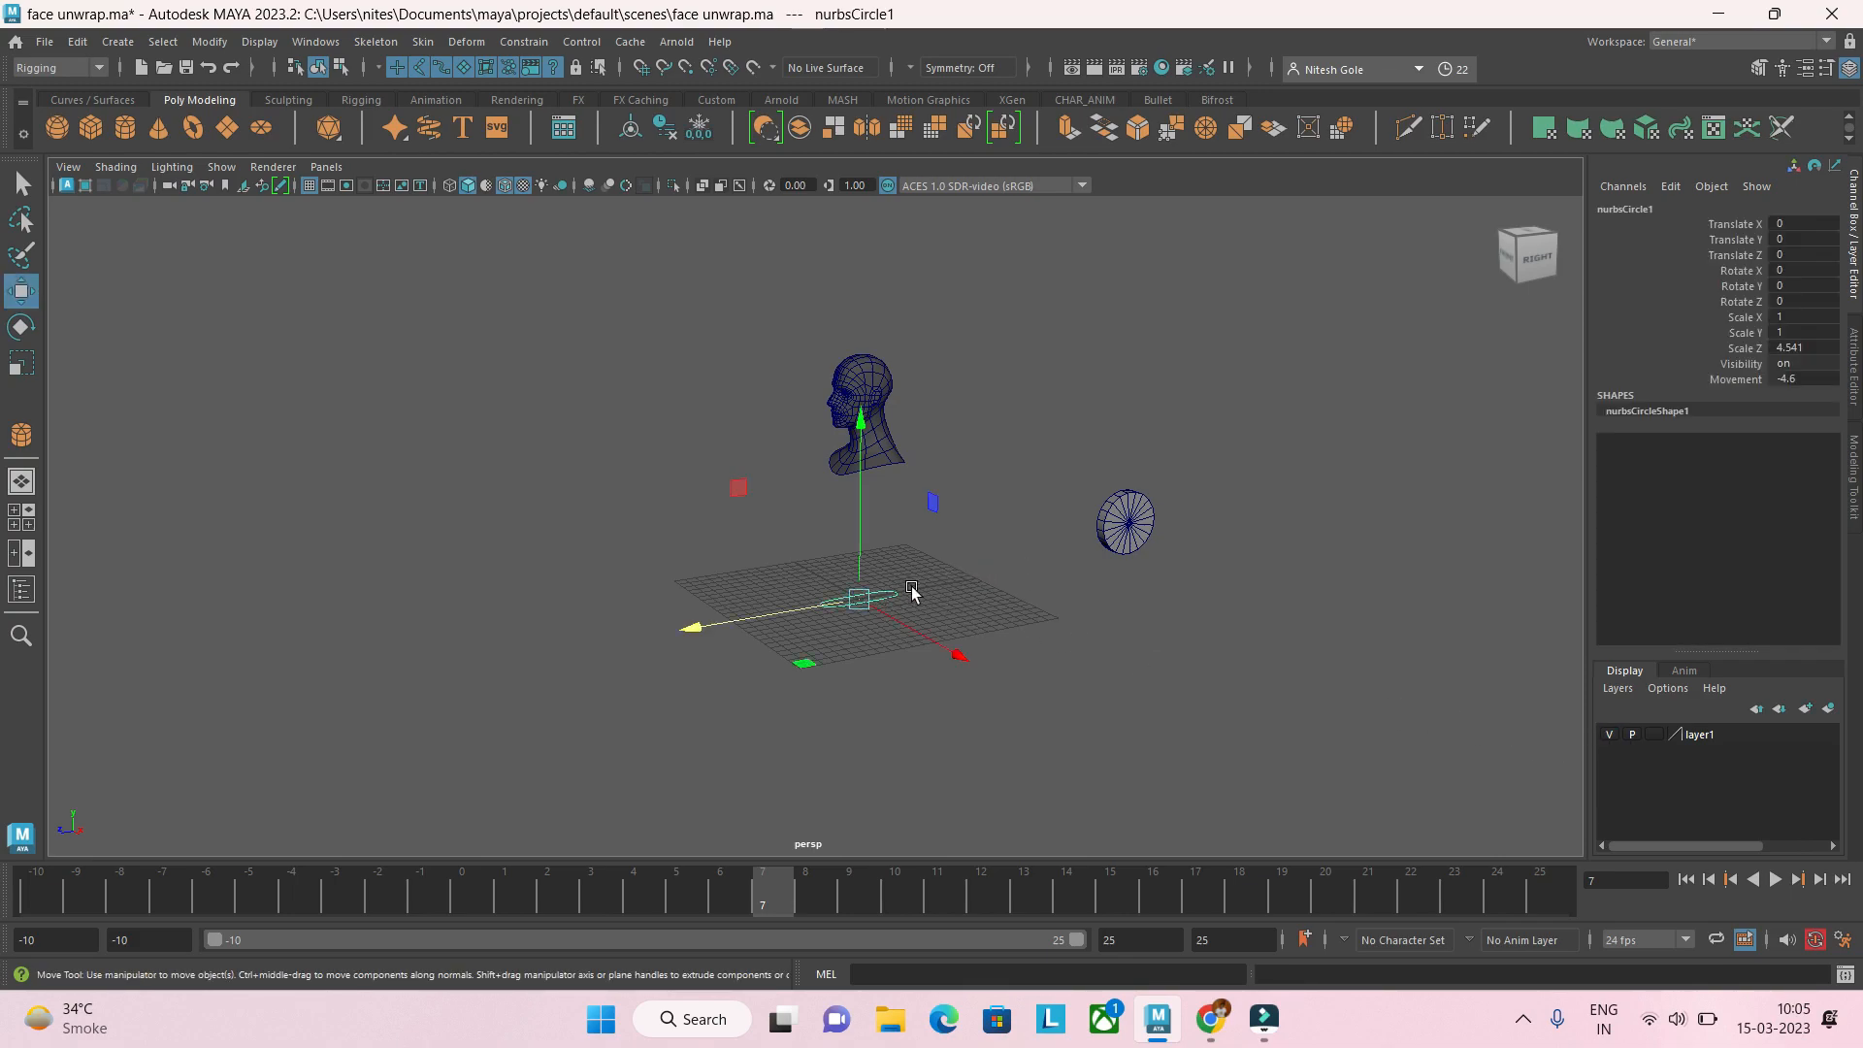
pyautogui.click(1116, 537)
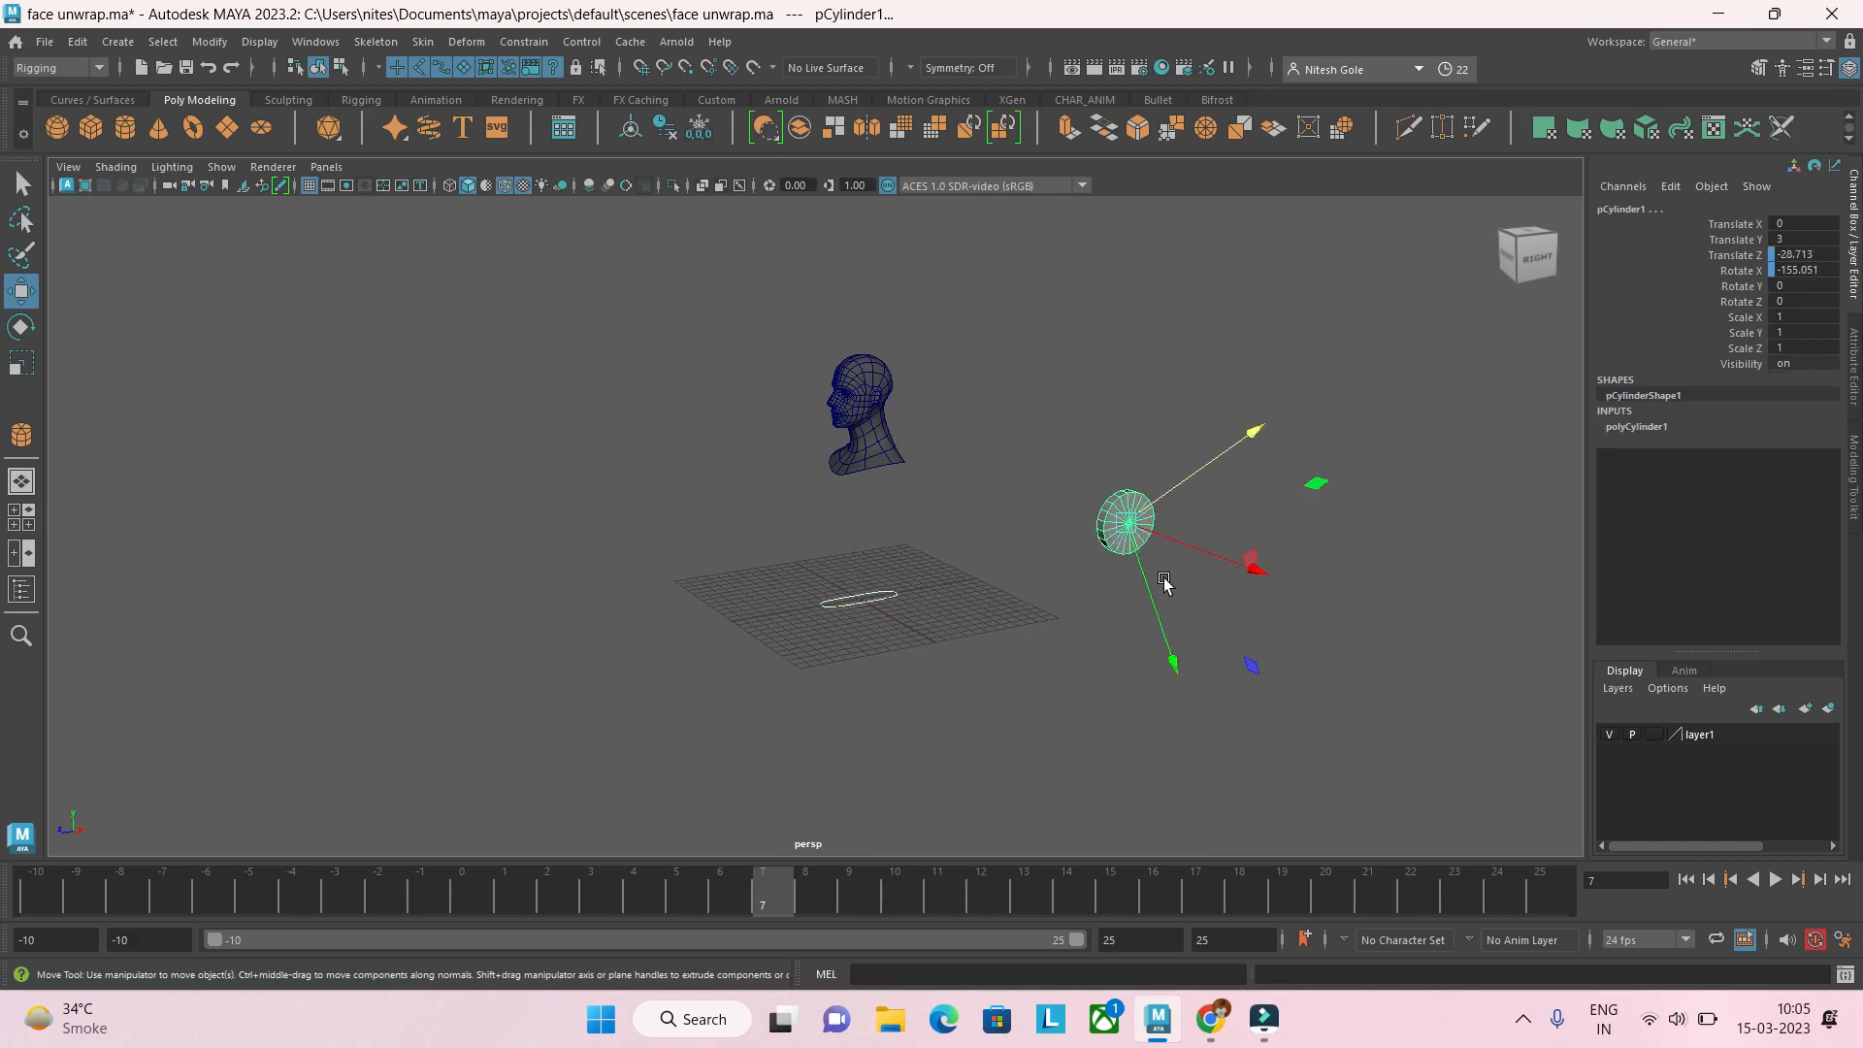
pyautogui.click(1828, 709)
# Step: Toggle layer1 off and back on, hide layer2 with the curve and cylinder, and clear the selection
pyautogui.click(1611, 754)
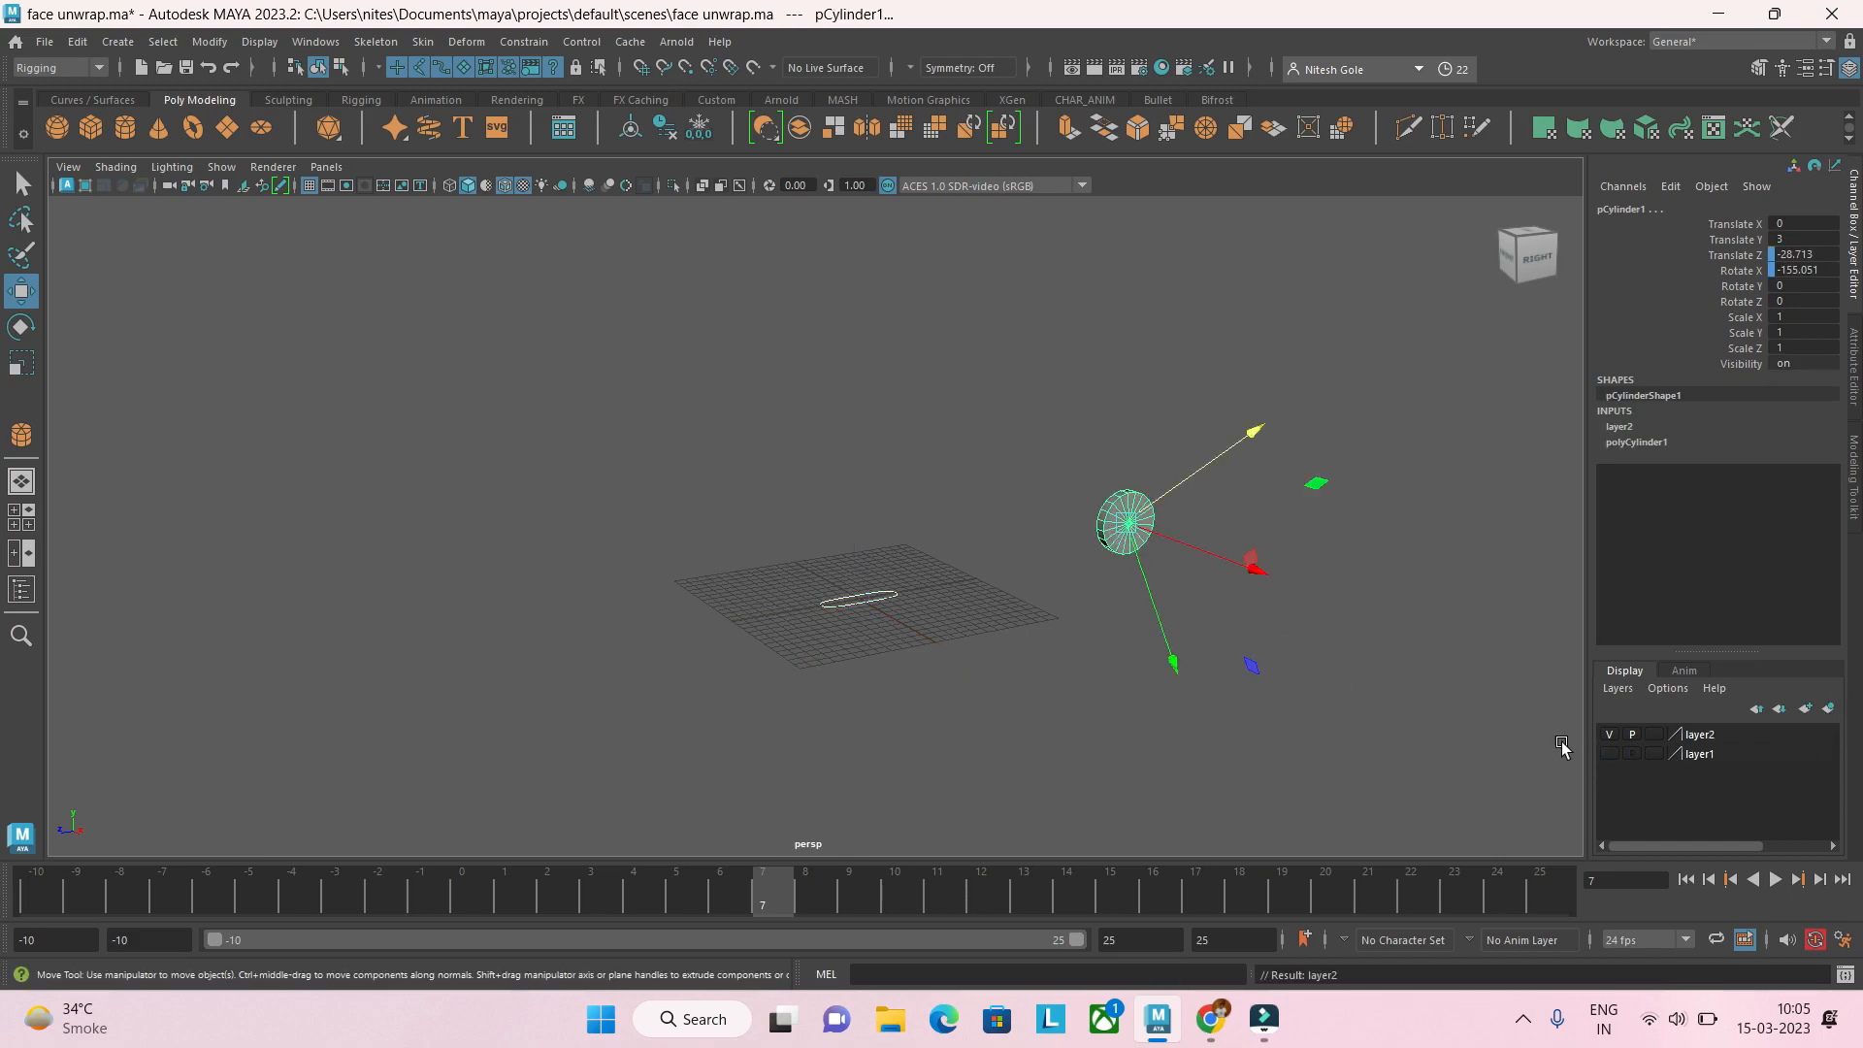
pyautogui.click(1611, 755)
pyautogui.click(1609, 735)
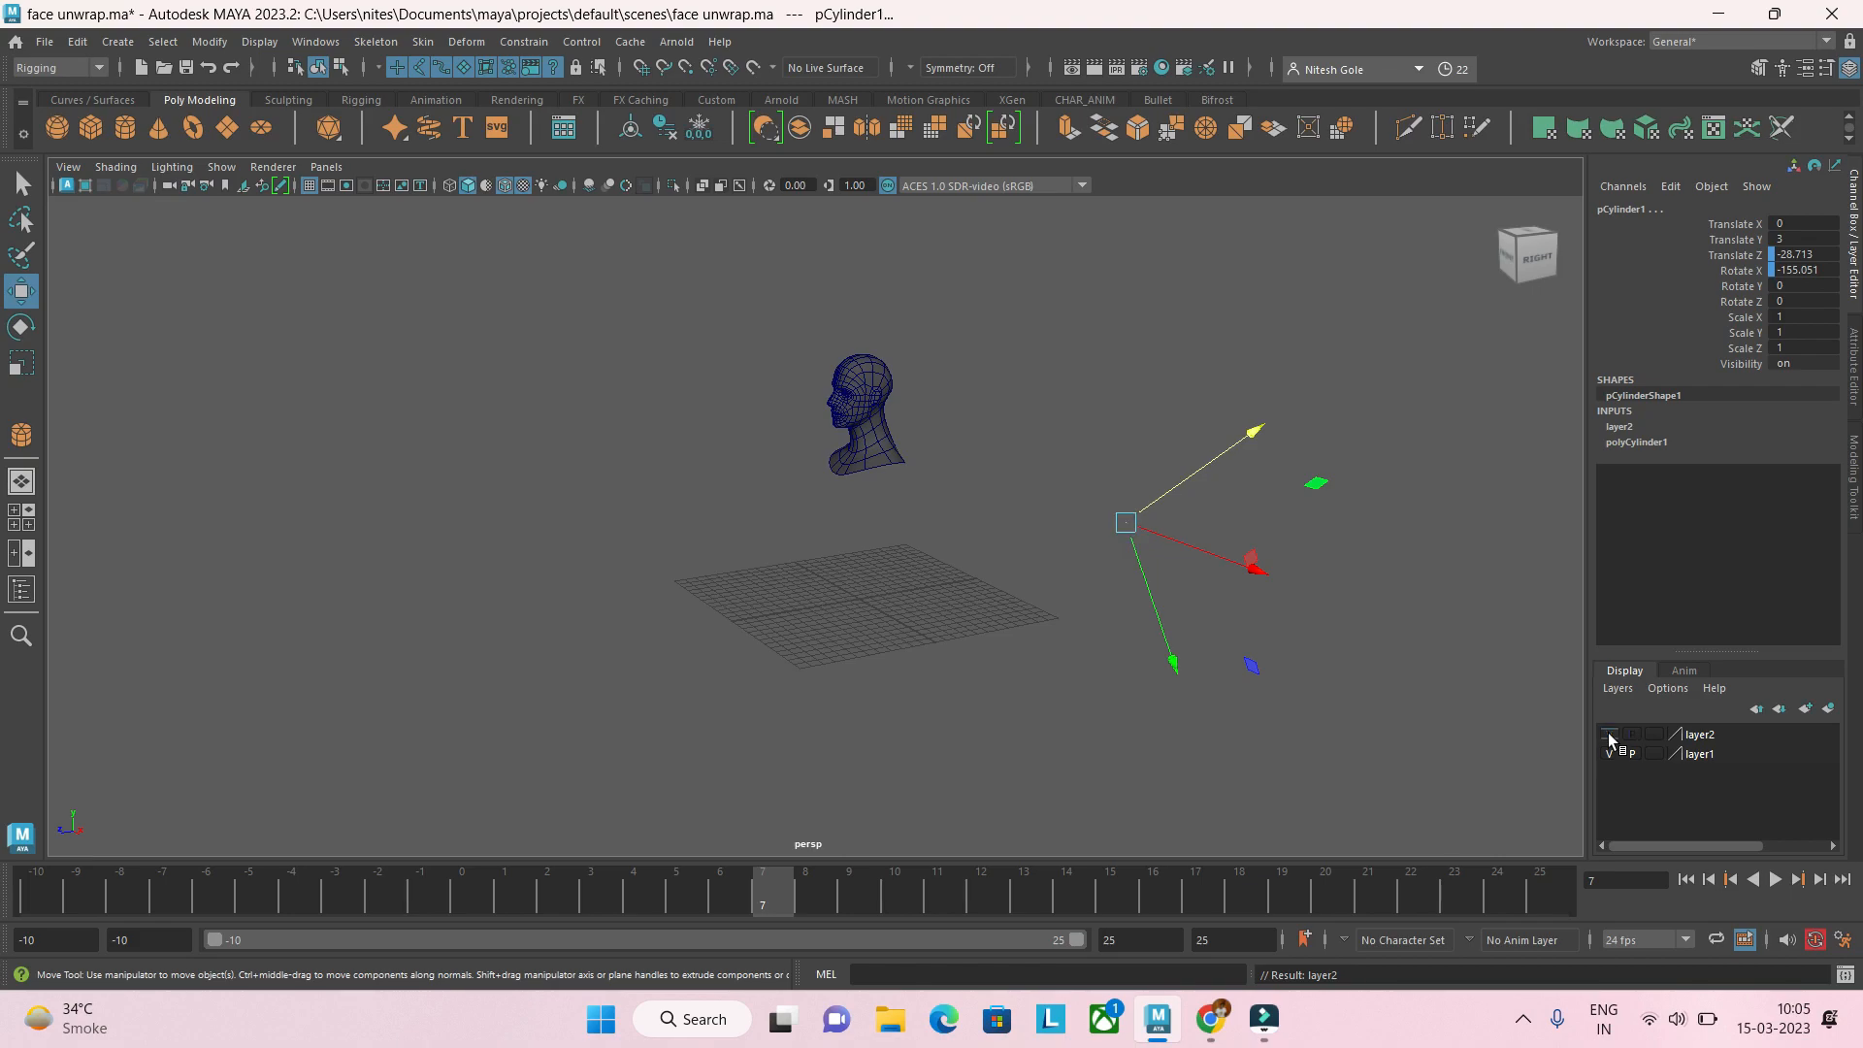
pyautogui.click(1131, 657)
# Step: Select the head mesh and switch it to vertex editing
pyautogui.keyDown('alt'); pyautogui.moveTo(853, 624); pyautogui.dragTo(877, 587); pyautogui.keyUp('alt')
pyautogui.scroll(6, 779, 557)
pyautogui.keyDown('alt'); pyautogui.moveTo(781, 485); pyautogui.dragTo(1029, 788, button='middle'); pyautogui.keyUp('alt')
pyautogui.keyDown('alt'); pyautogui.moveTo(1028, 786); pyautogui.dragTo(856, 605); pyautogui.keyUp('alt')
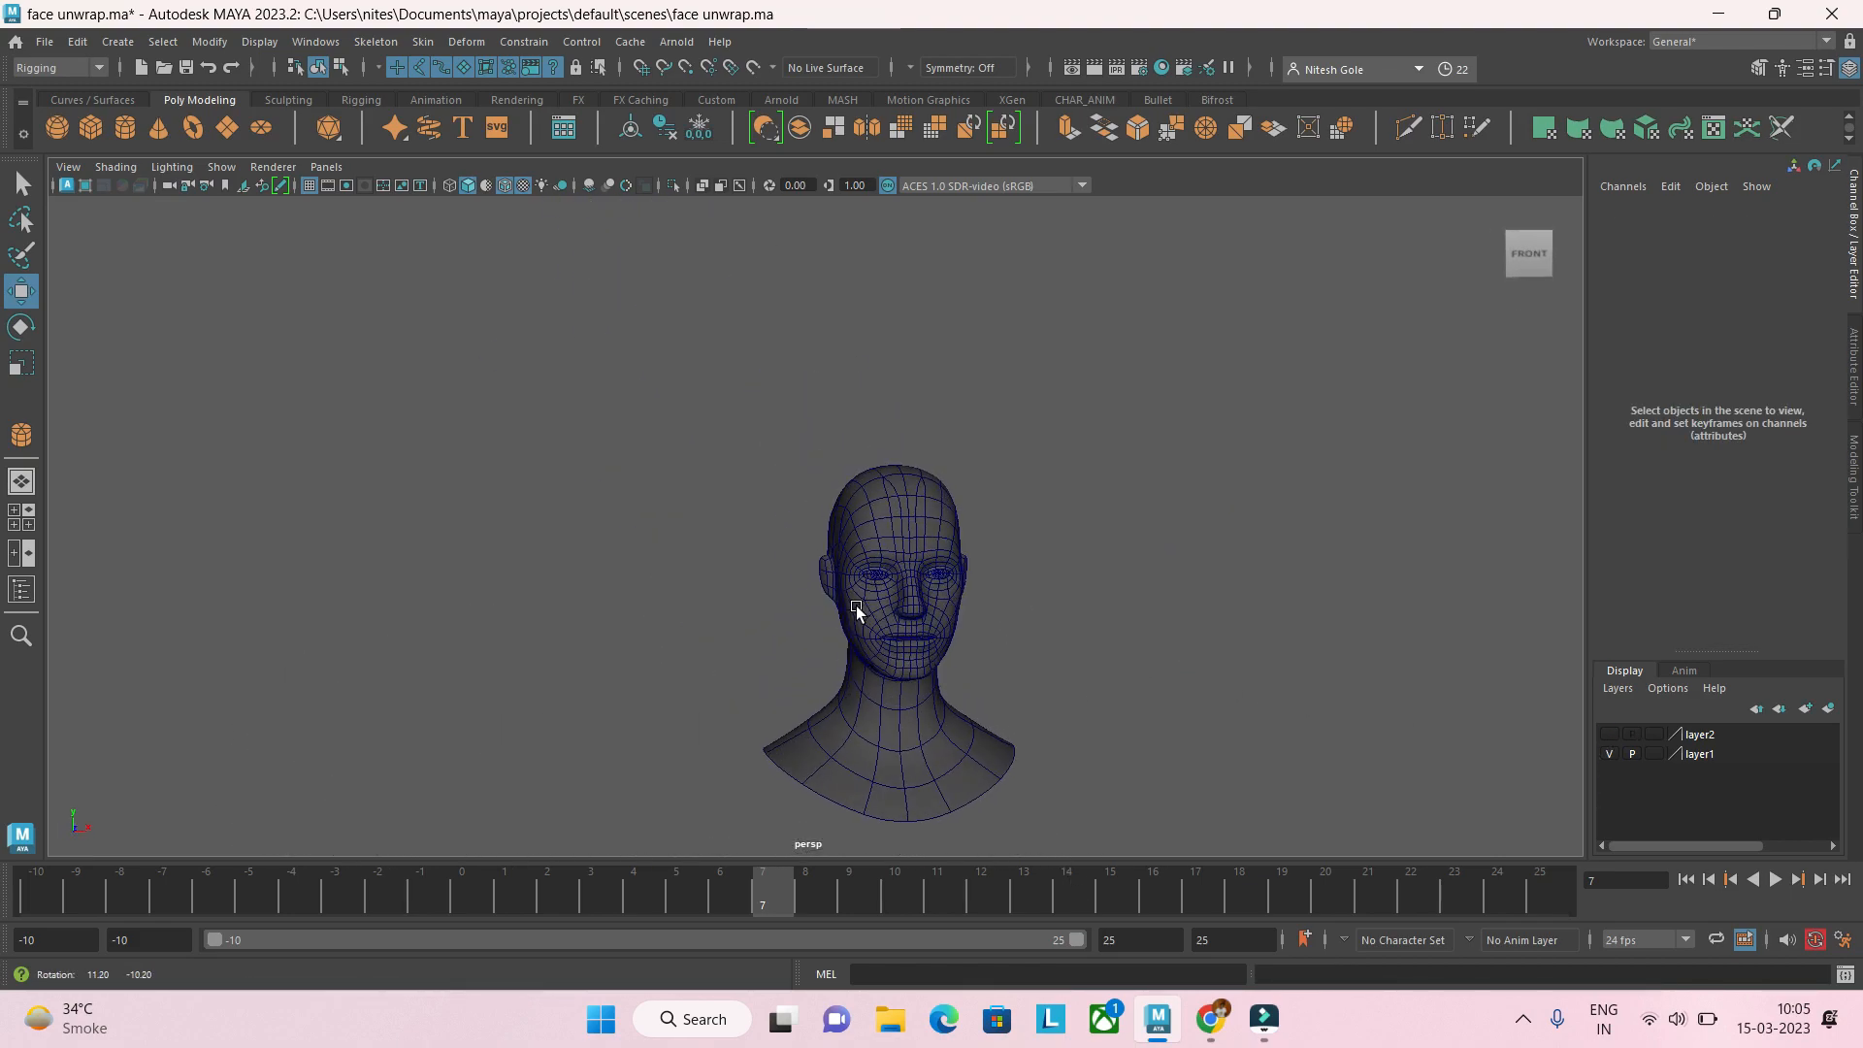
pyautogui.scroll(5, 923, 604)
pyautogui.keyDown('alt'); pyautogui.moveTo(971, 638); pyautogui.dragTo(716, 503, button='middle'); pyautogui.keyUp('alt')
pyautogui.keyDown('alt'); pyautogui.moveTo(918, 611); pyautogui.dragTo(965, 525, button='middle'); pyautogui.keyUp('alt')
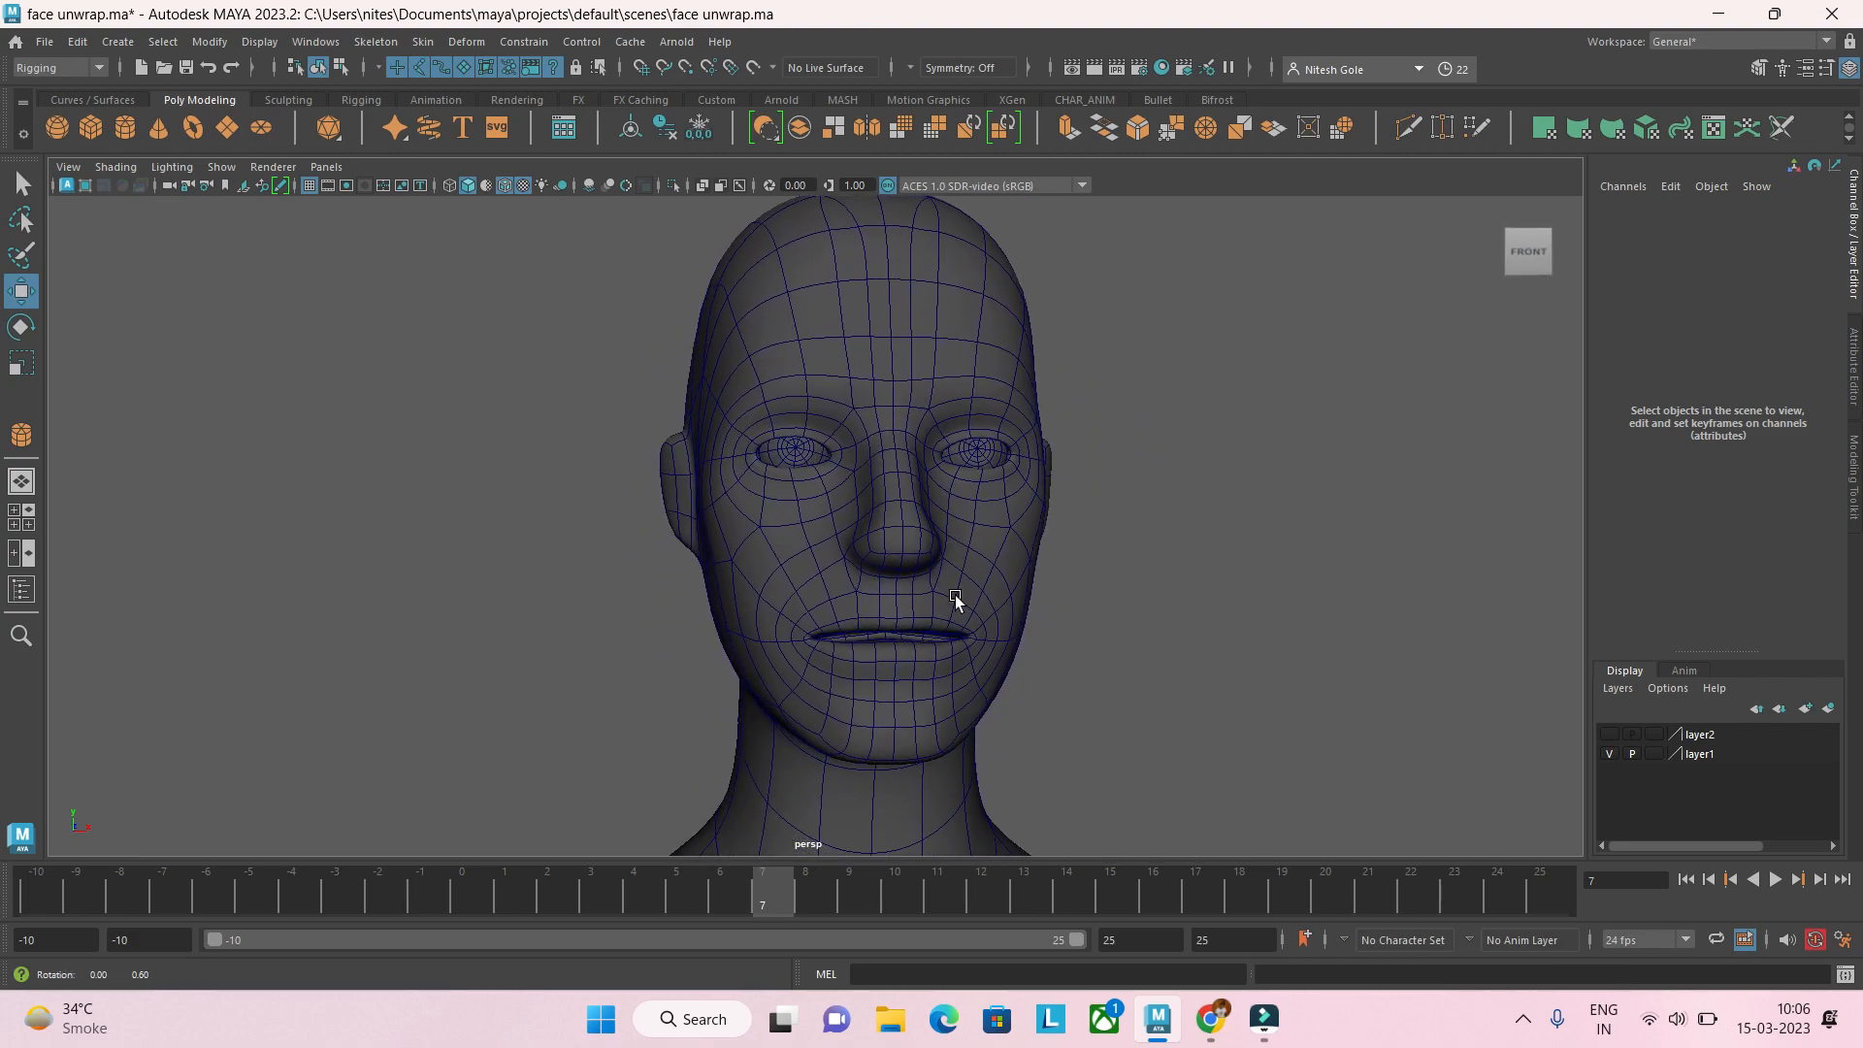
pyautogui.keyDown('alt'); pyautogui.moveTo(955, 596); pyautogui.dragTo(929, 605); pyautogui.keyUp('alt')
pyautogui.scroll(2, 966, 597)
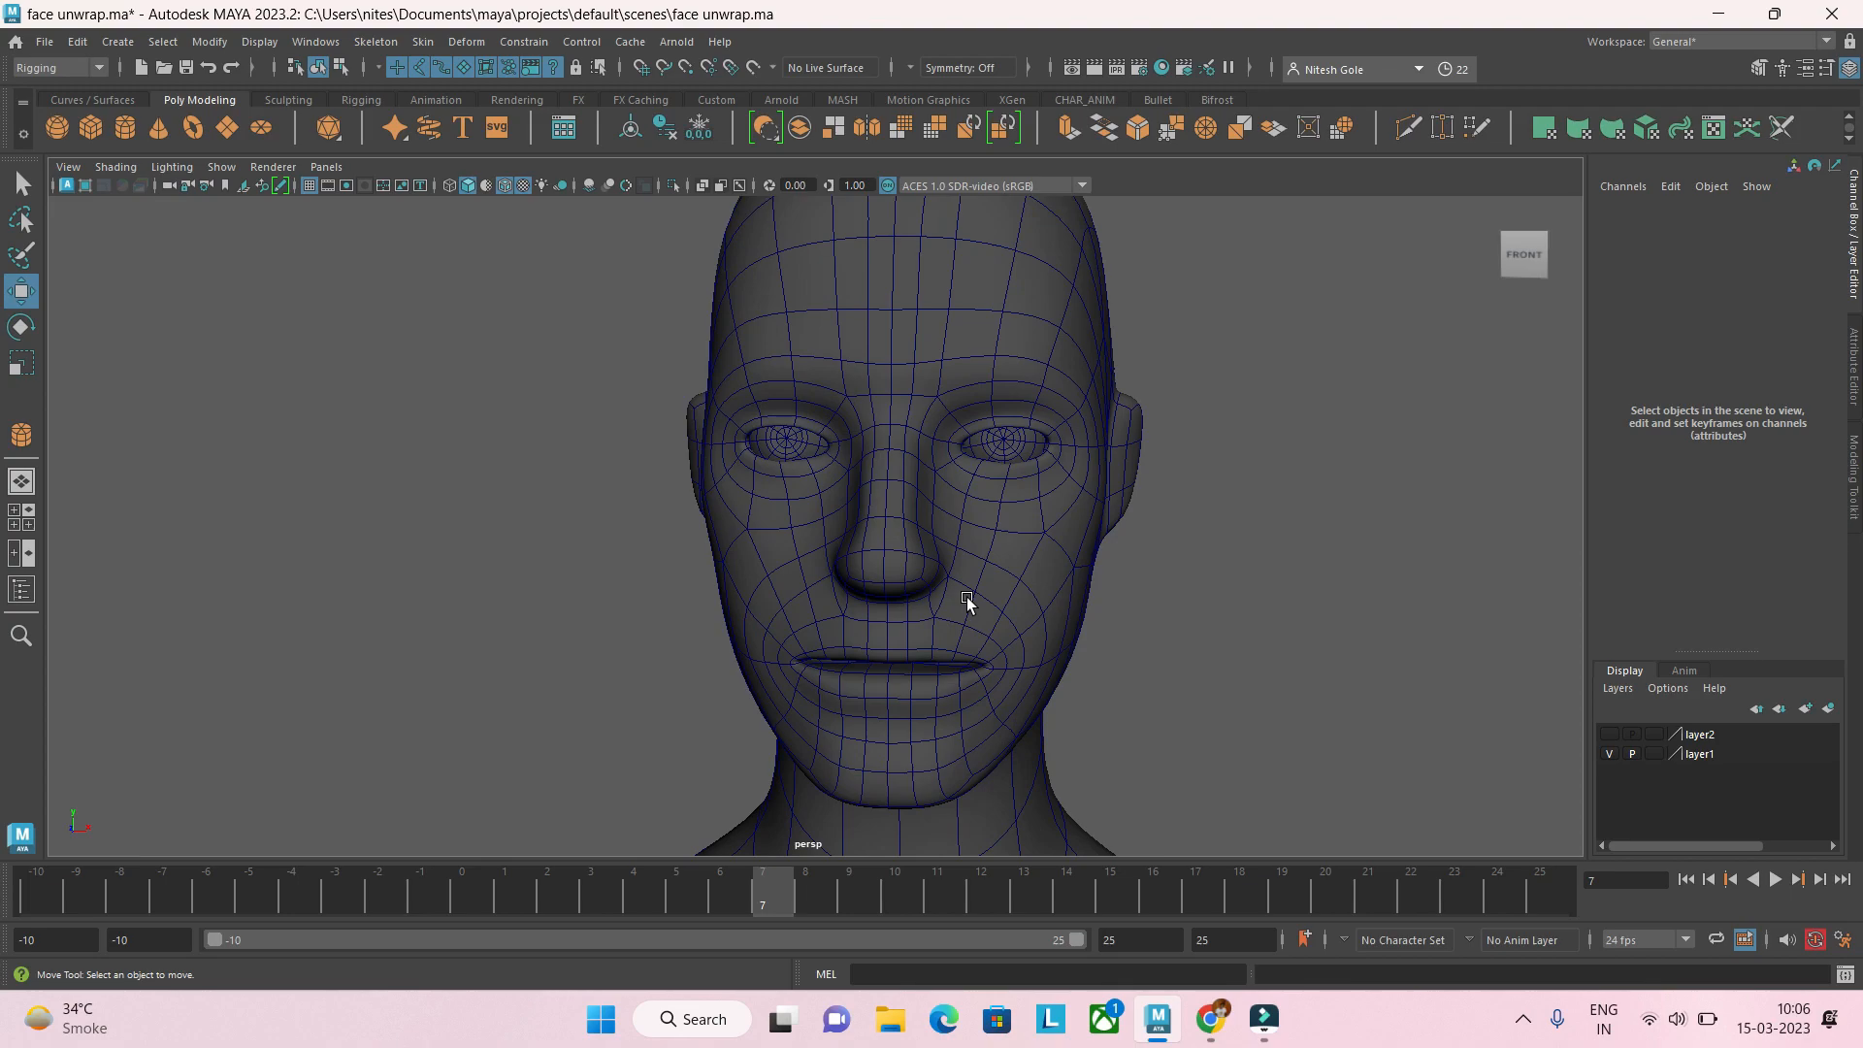
pyautogui.click(1023, 581)
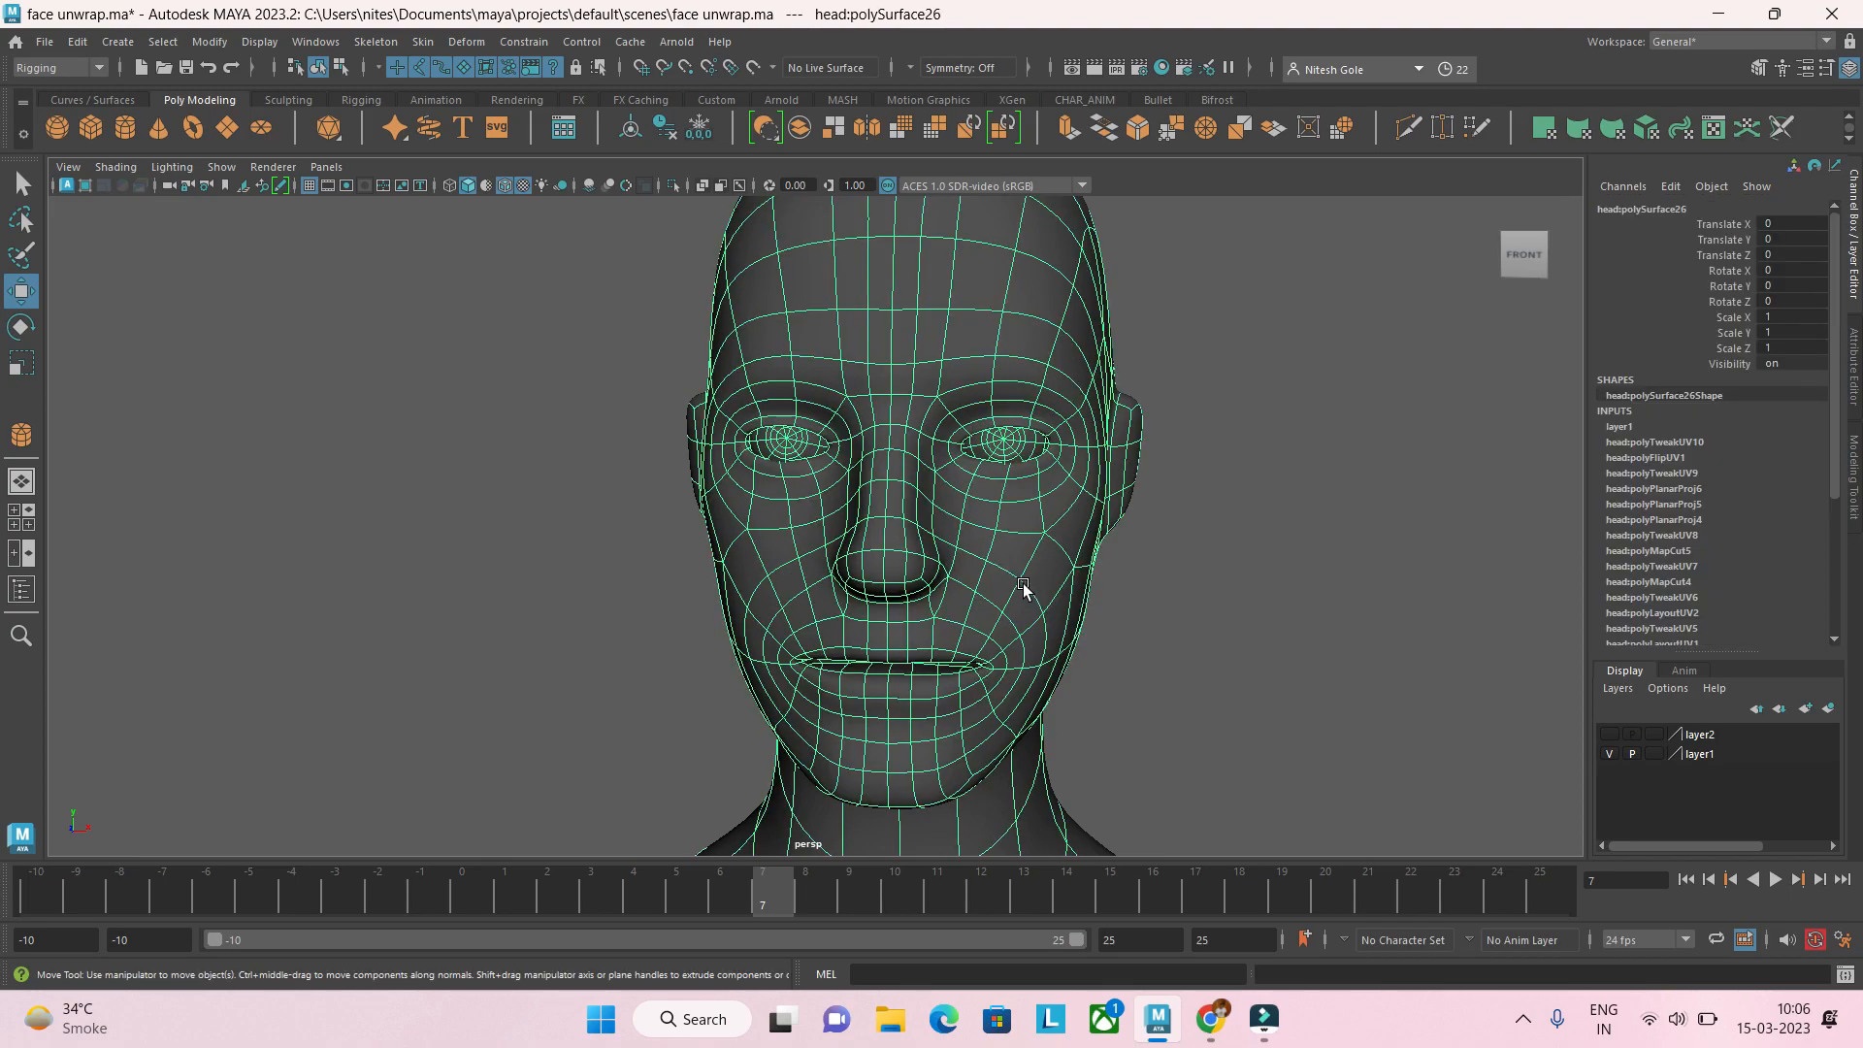
pyautogui.moveTo(1024, 435)
pyautogui.mouseDown(button='right')
pyautogui.moveTo(1003, 503)
pyautogui.moveTo(1031, 444)
pyautogui.moveTo(1007, 450)
pyautogui.mouseUp(button='right')
pyautogui.moveTo(1024, 611); pyautogui.dragTo(941, 433, button='right')
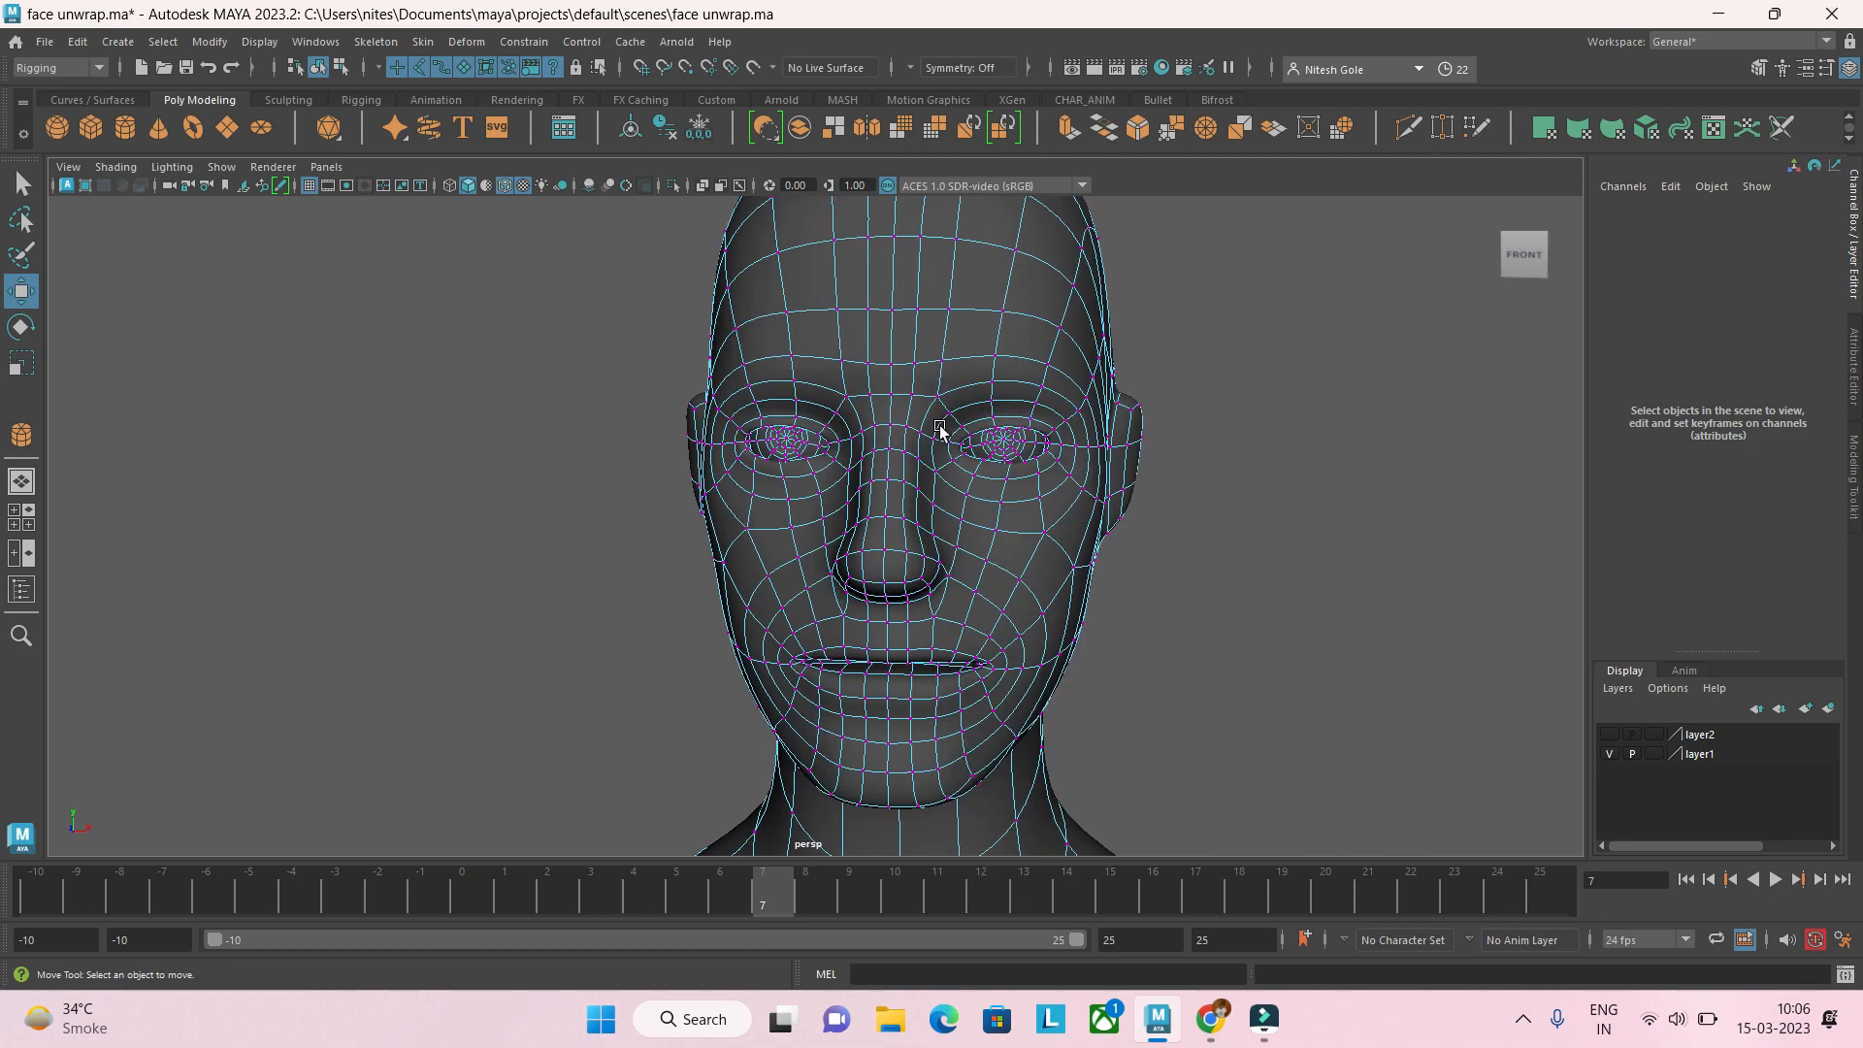
# Step: Try moving the vertex at one corner of the mouth downward, and undo the move
pyautogui.click(995, 669)
pyautogui.moveTo(997, 671); pyautogui.dragTo(1010, 707)
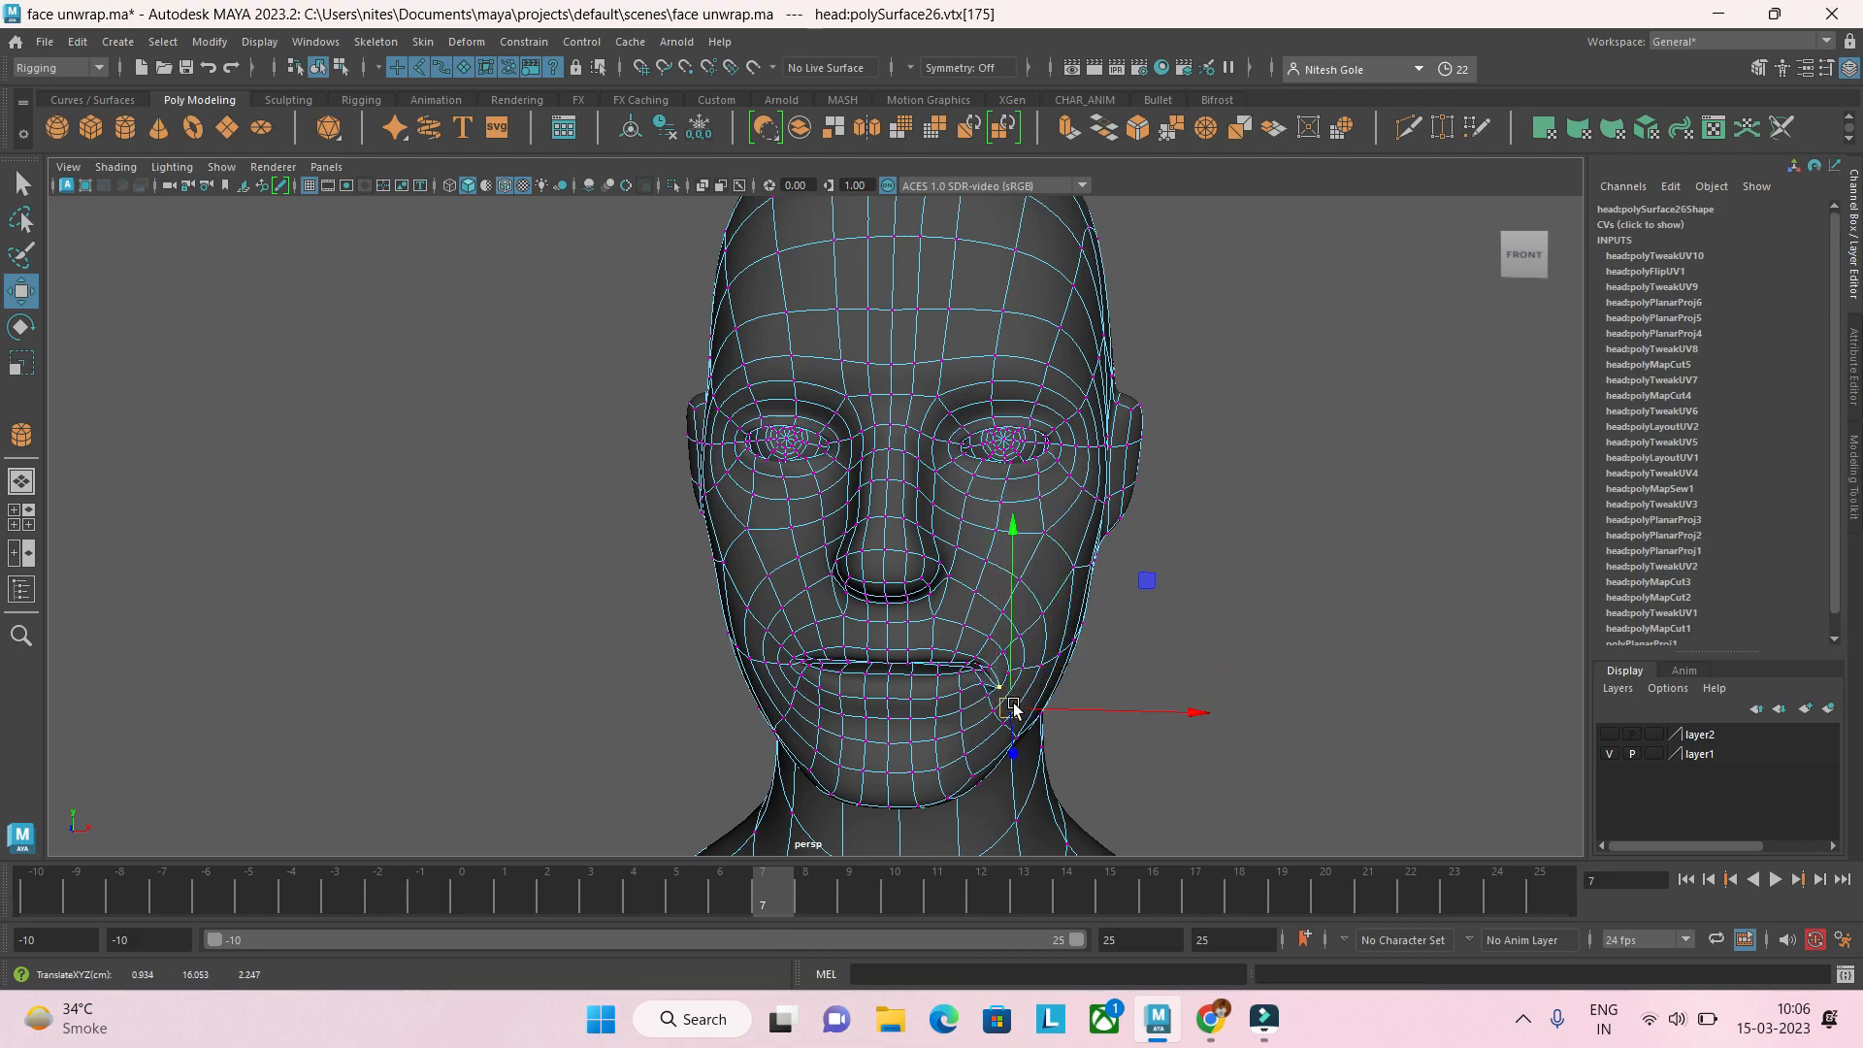
pyautogui.hotkey('ctrl', 'z')
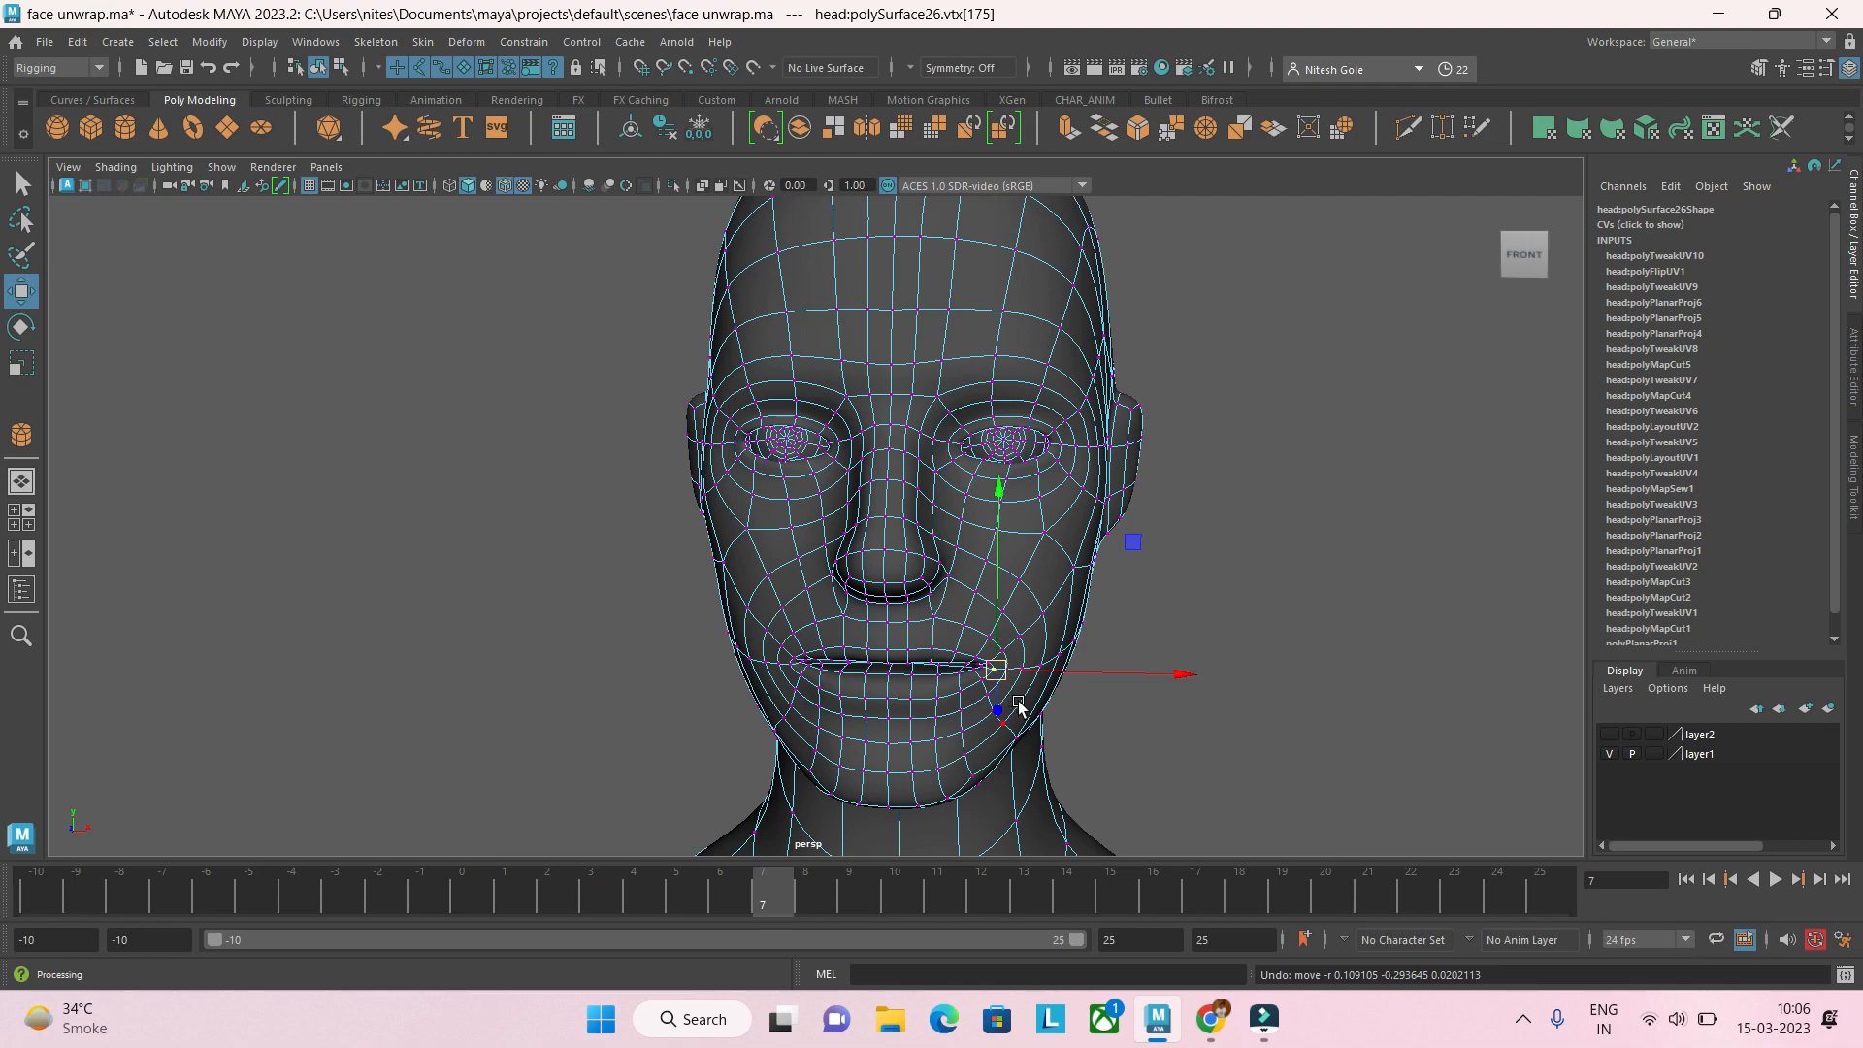
# Step: Turn on soft selection, try moving a cheek vertex toward the nose, and undo the move
pyautogui.press('b')
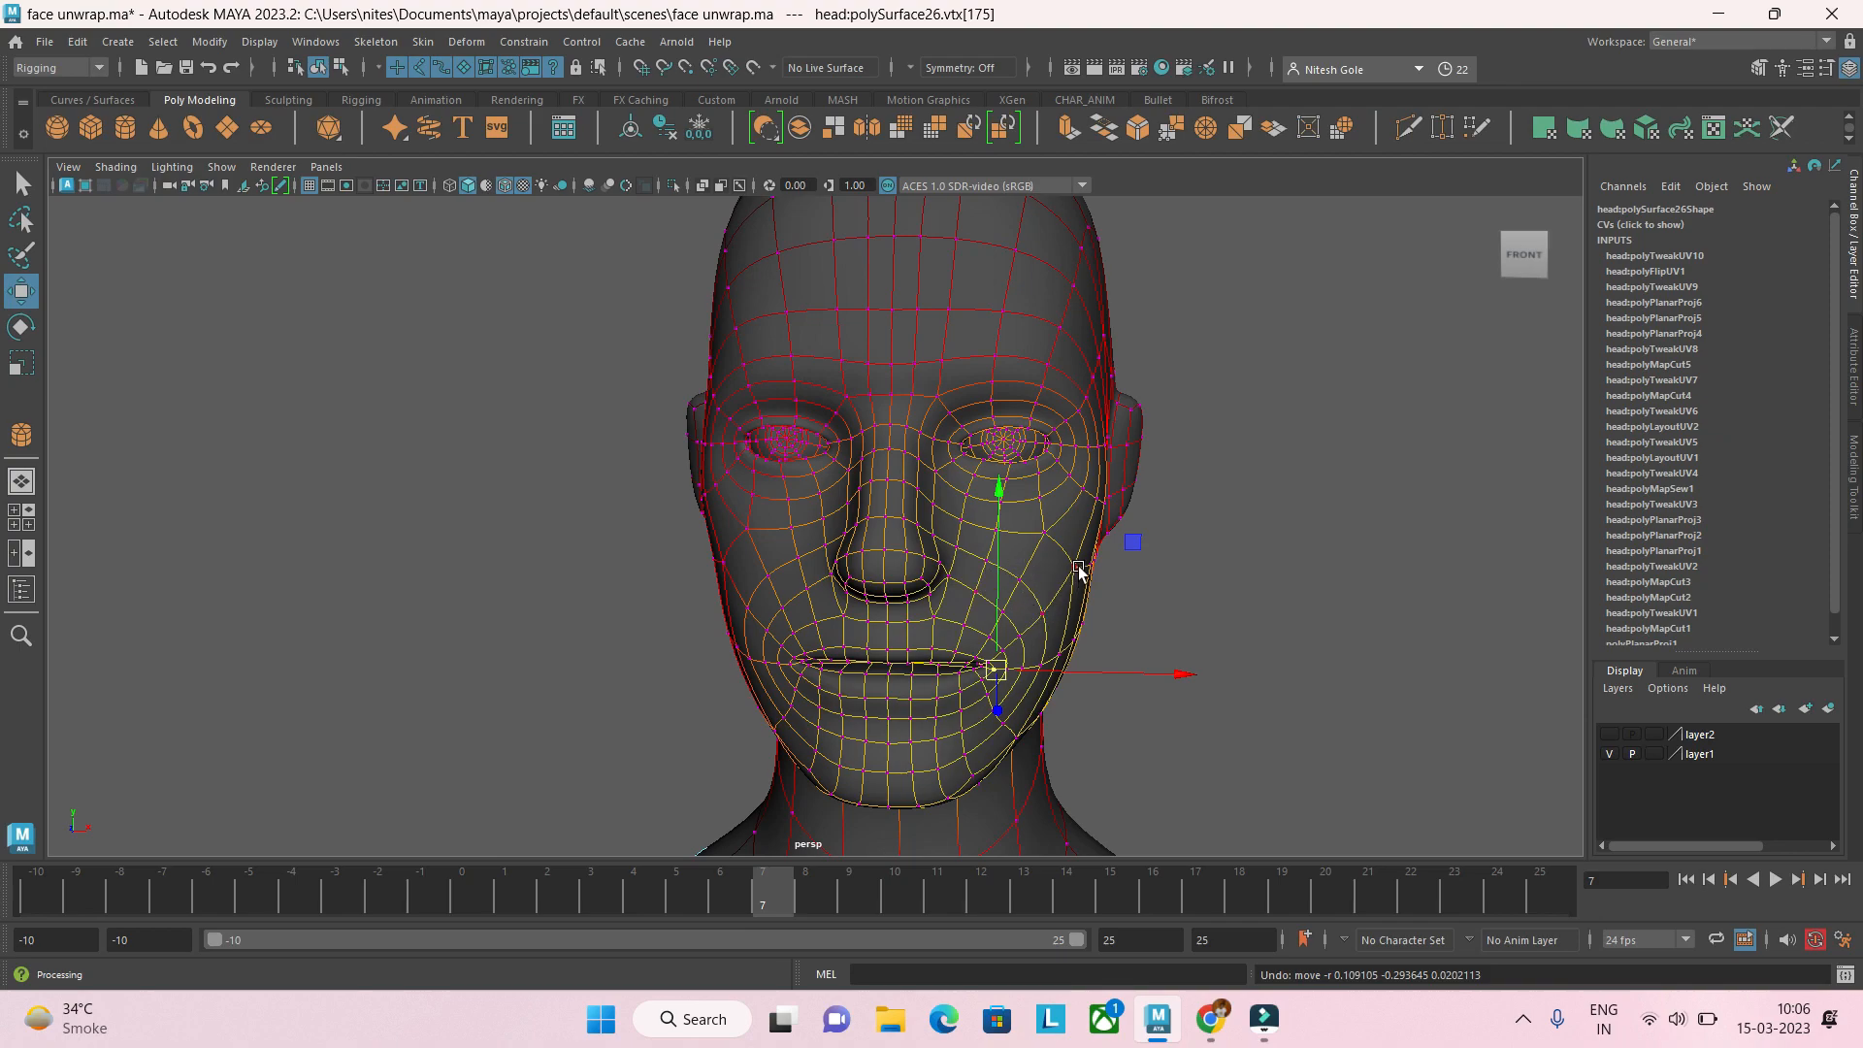
pyautogui.click(1022, 580)
pyautogui.moveTo(1018, 578); pyautogui.dragTo(962, 593)
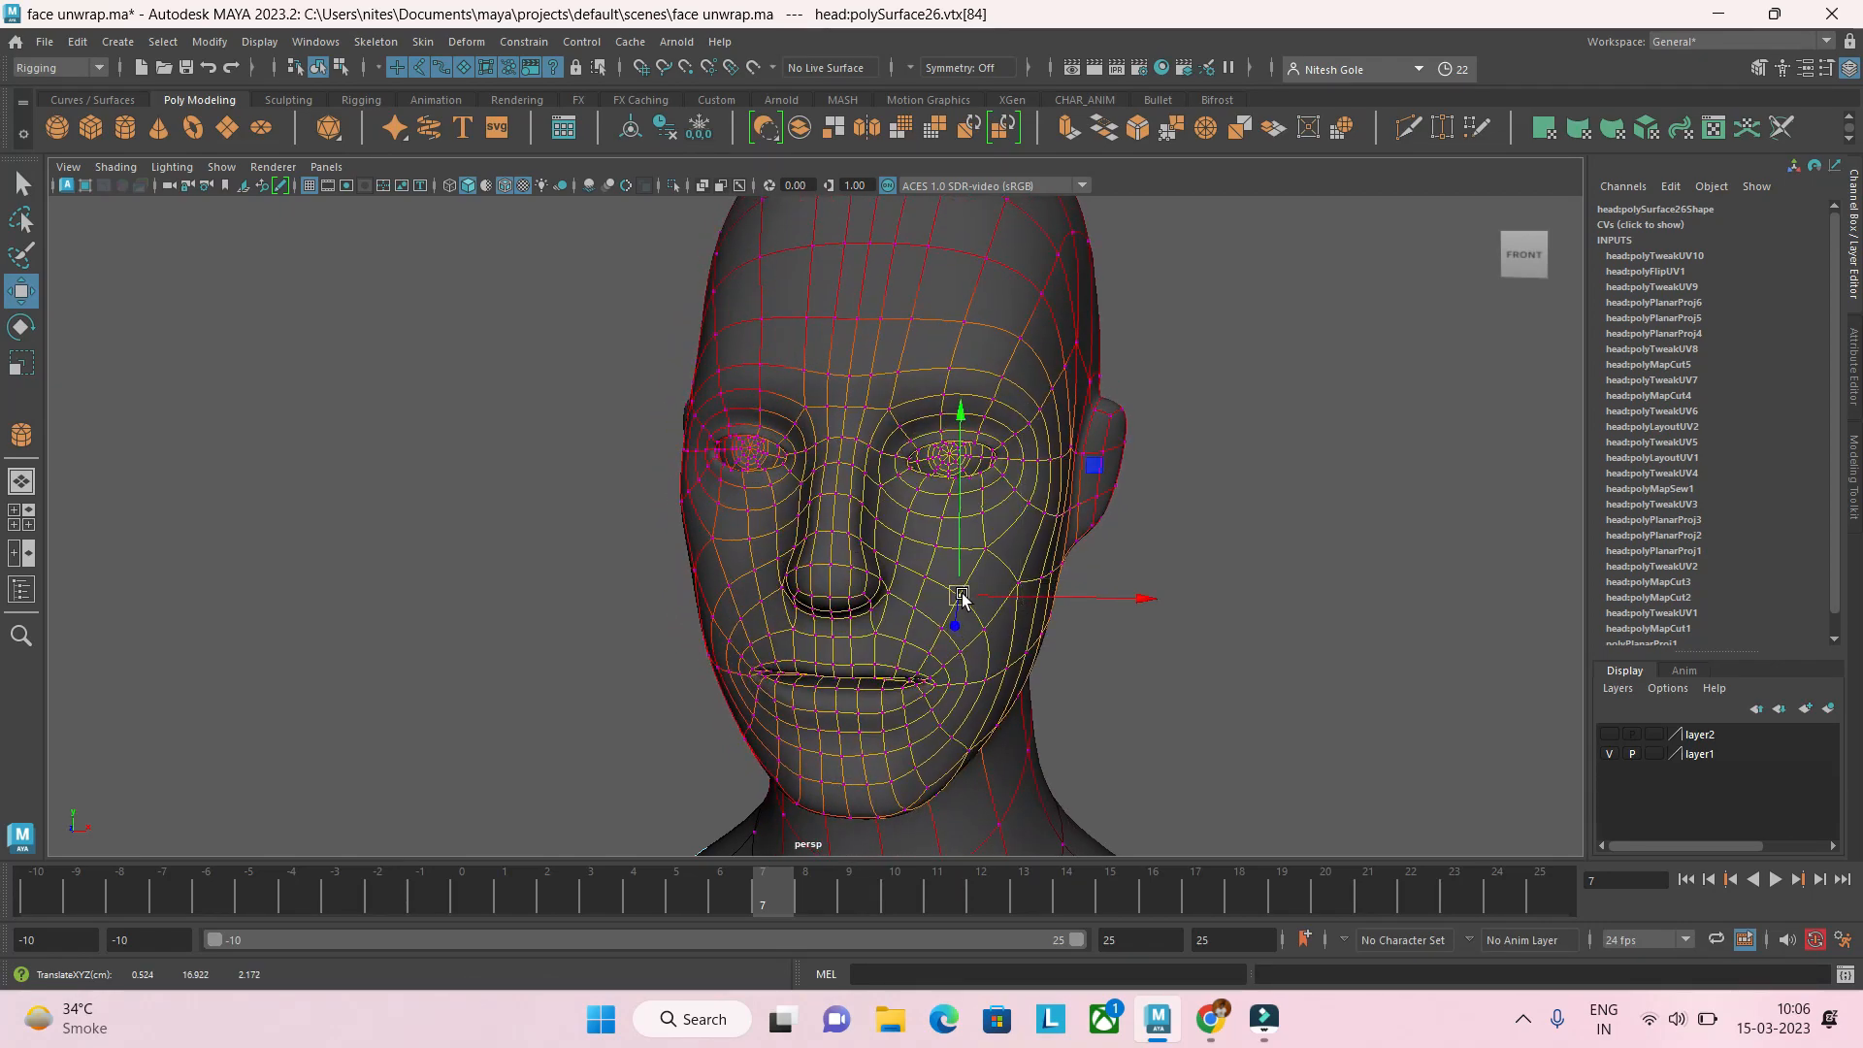
pyautogui.hotkey('ctrl', 'z')
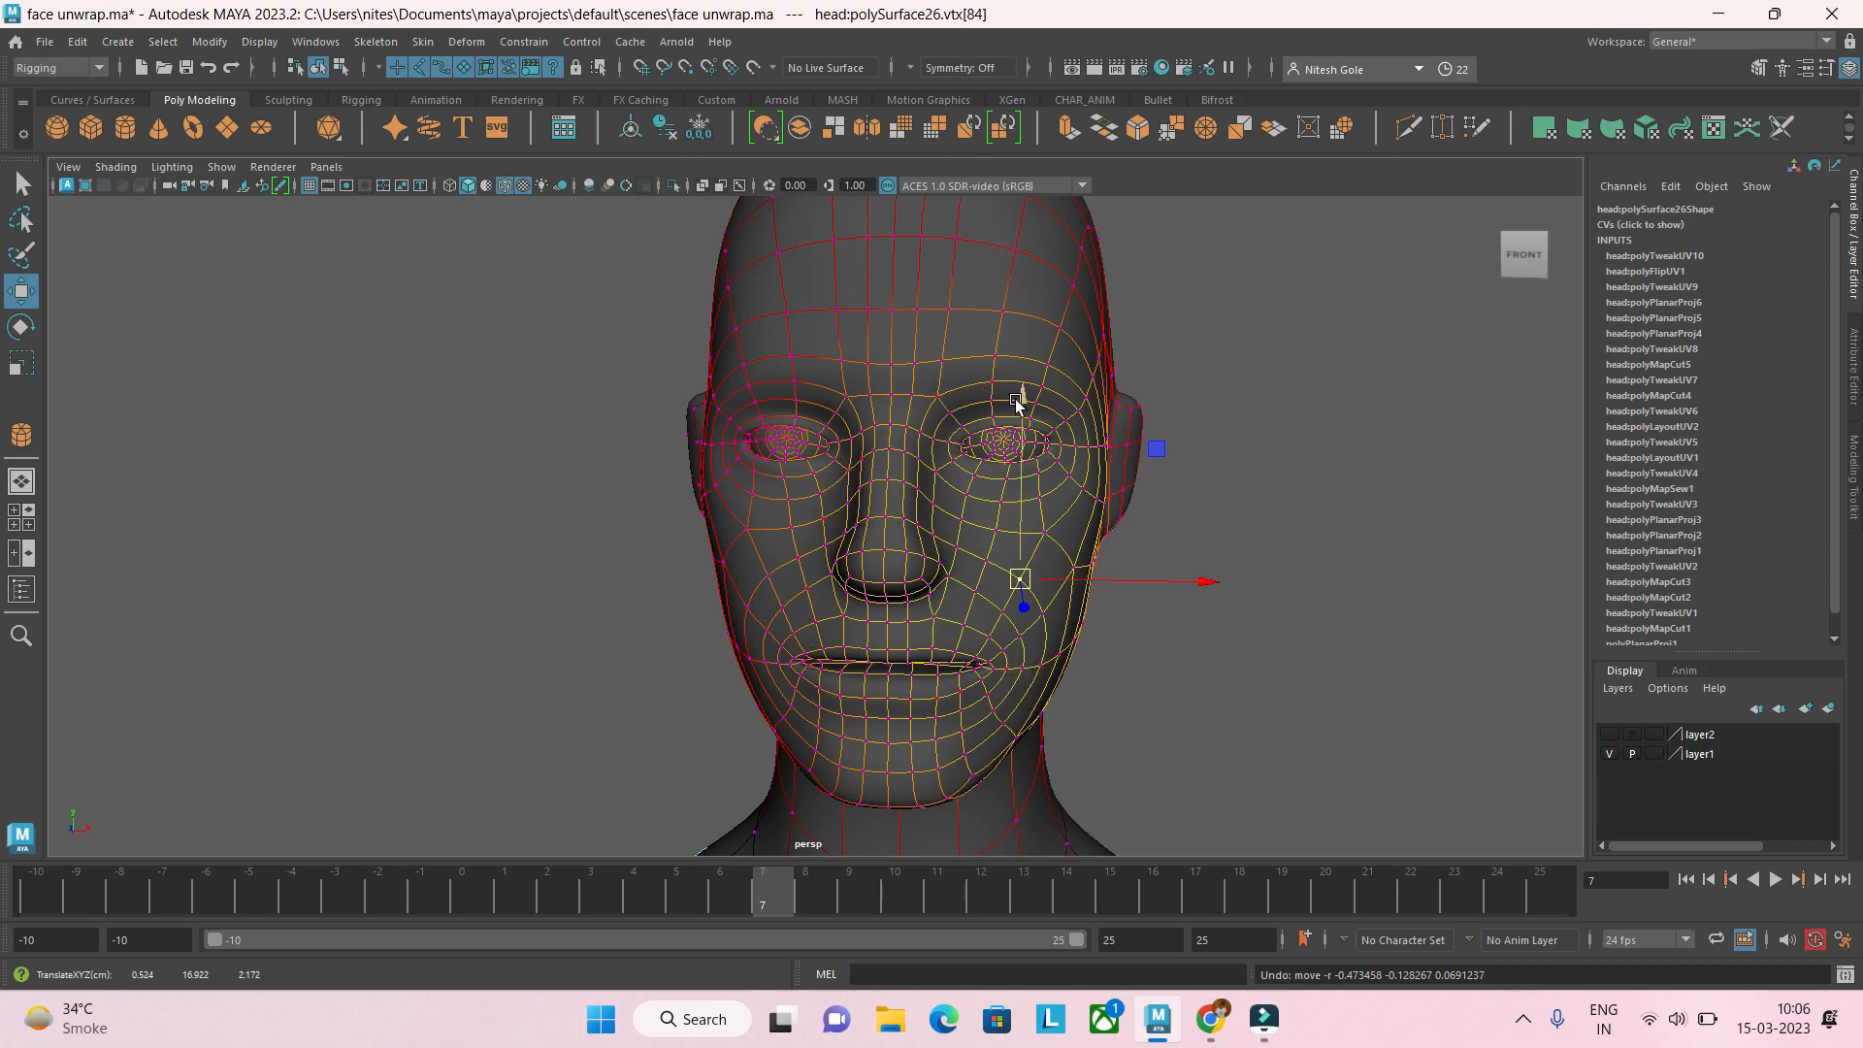
# Step: Reduce the soft selection falloff radius until it covers only a small area around the cheek vertex, and clear the selection
pyautogui.scroll(-2, 1009, 418)
pyautogui.scroll(-2, 907, 407)
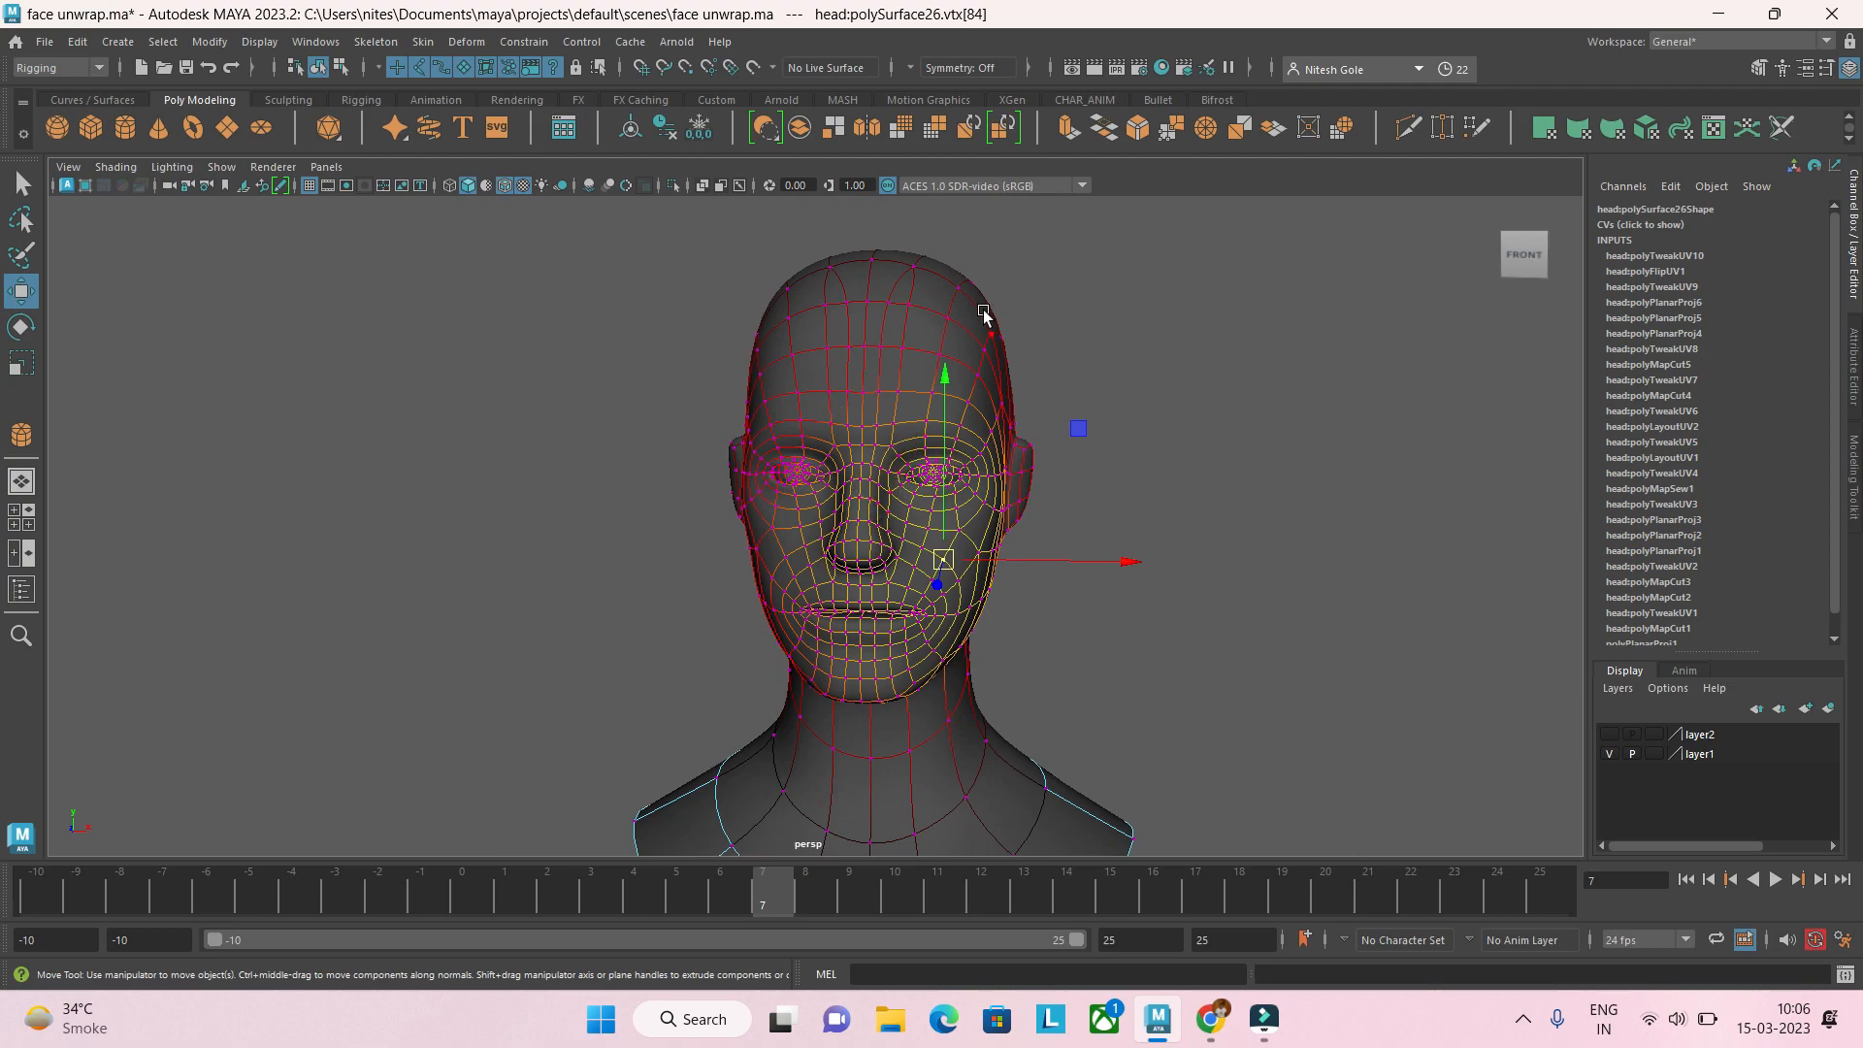
pyautogui.scroll(-2, 1000, 646)
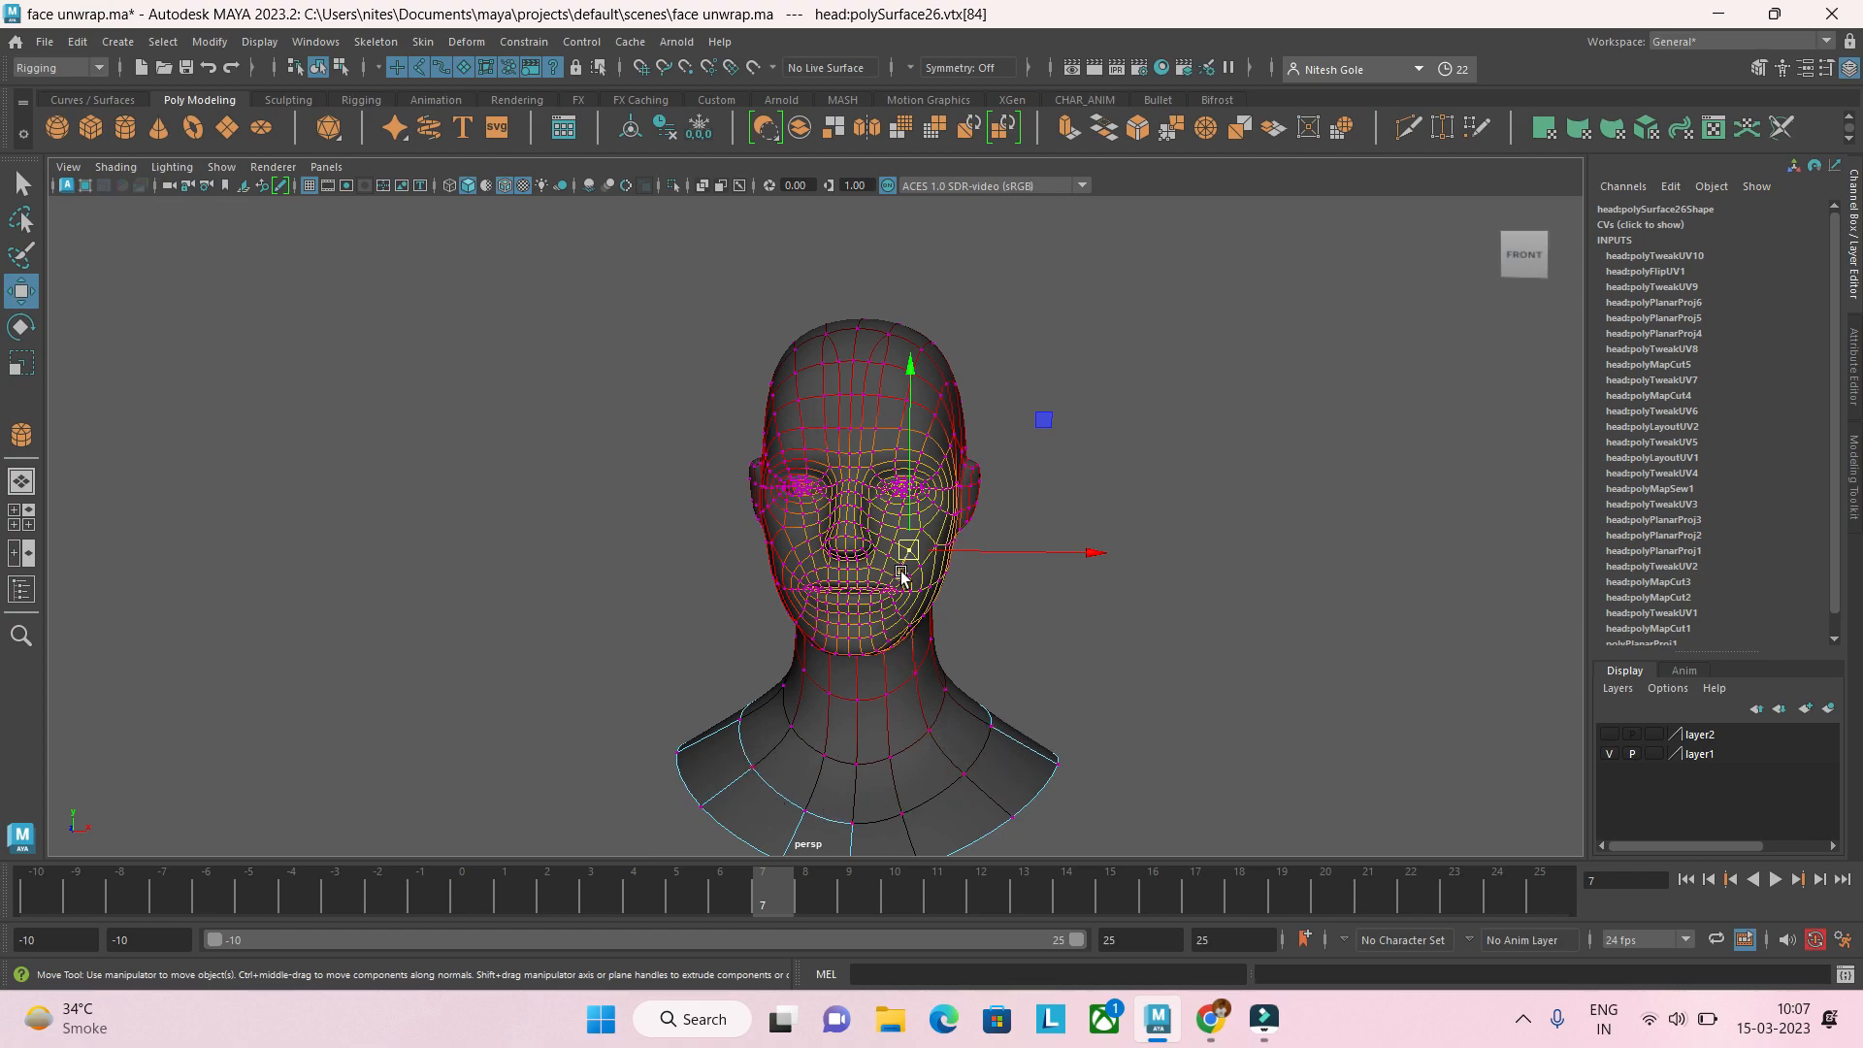
pyautogui.scroll(2, 946, 580)
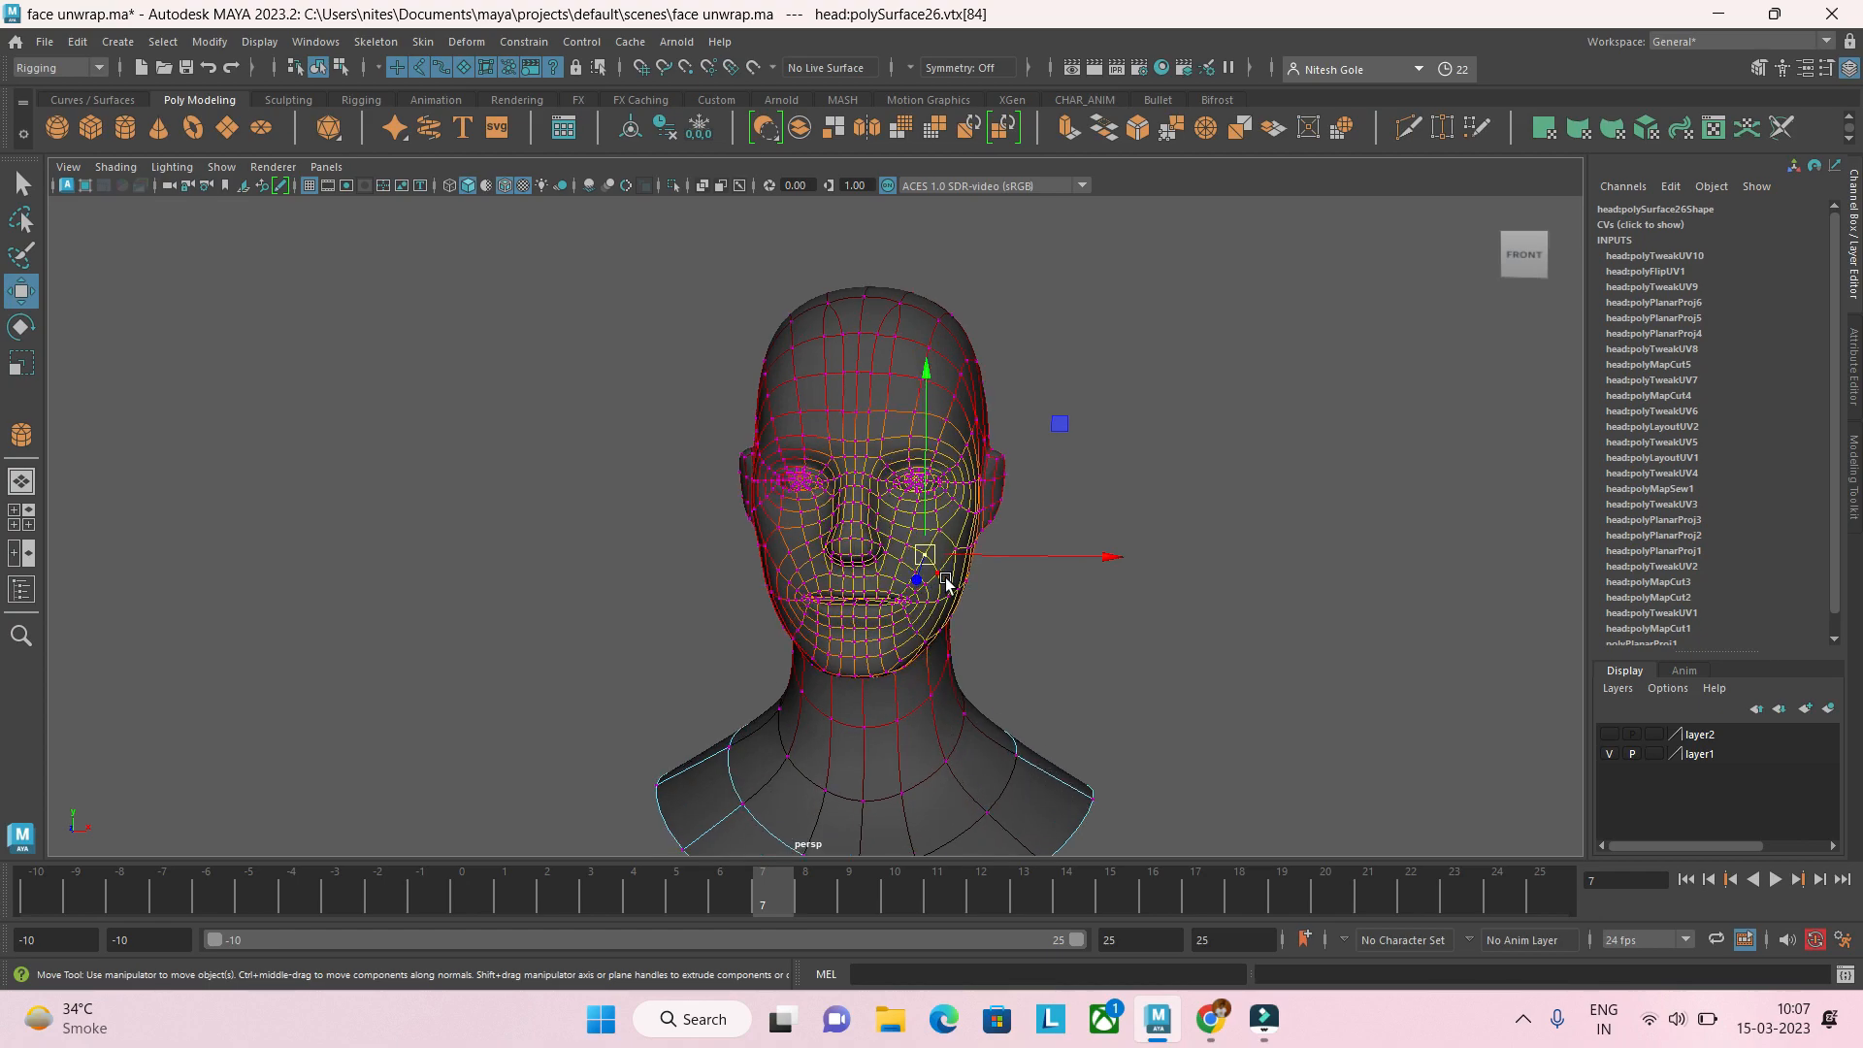
pyautogui.scroll(3, 946, 580)
pyautogui.keyDown('alt'); pyautogui.moveTo(945, 570); pyautogui.dragTo(845, 603); pyautogui.keyUp('alt')
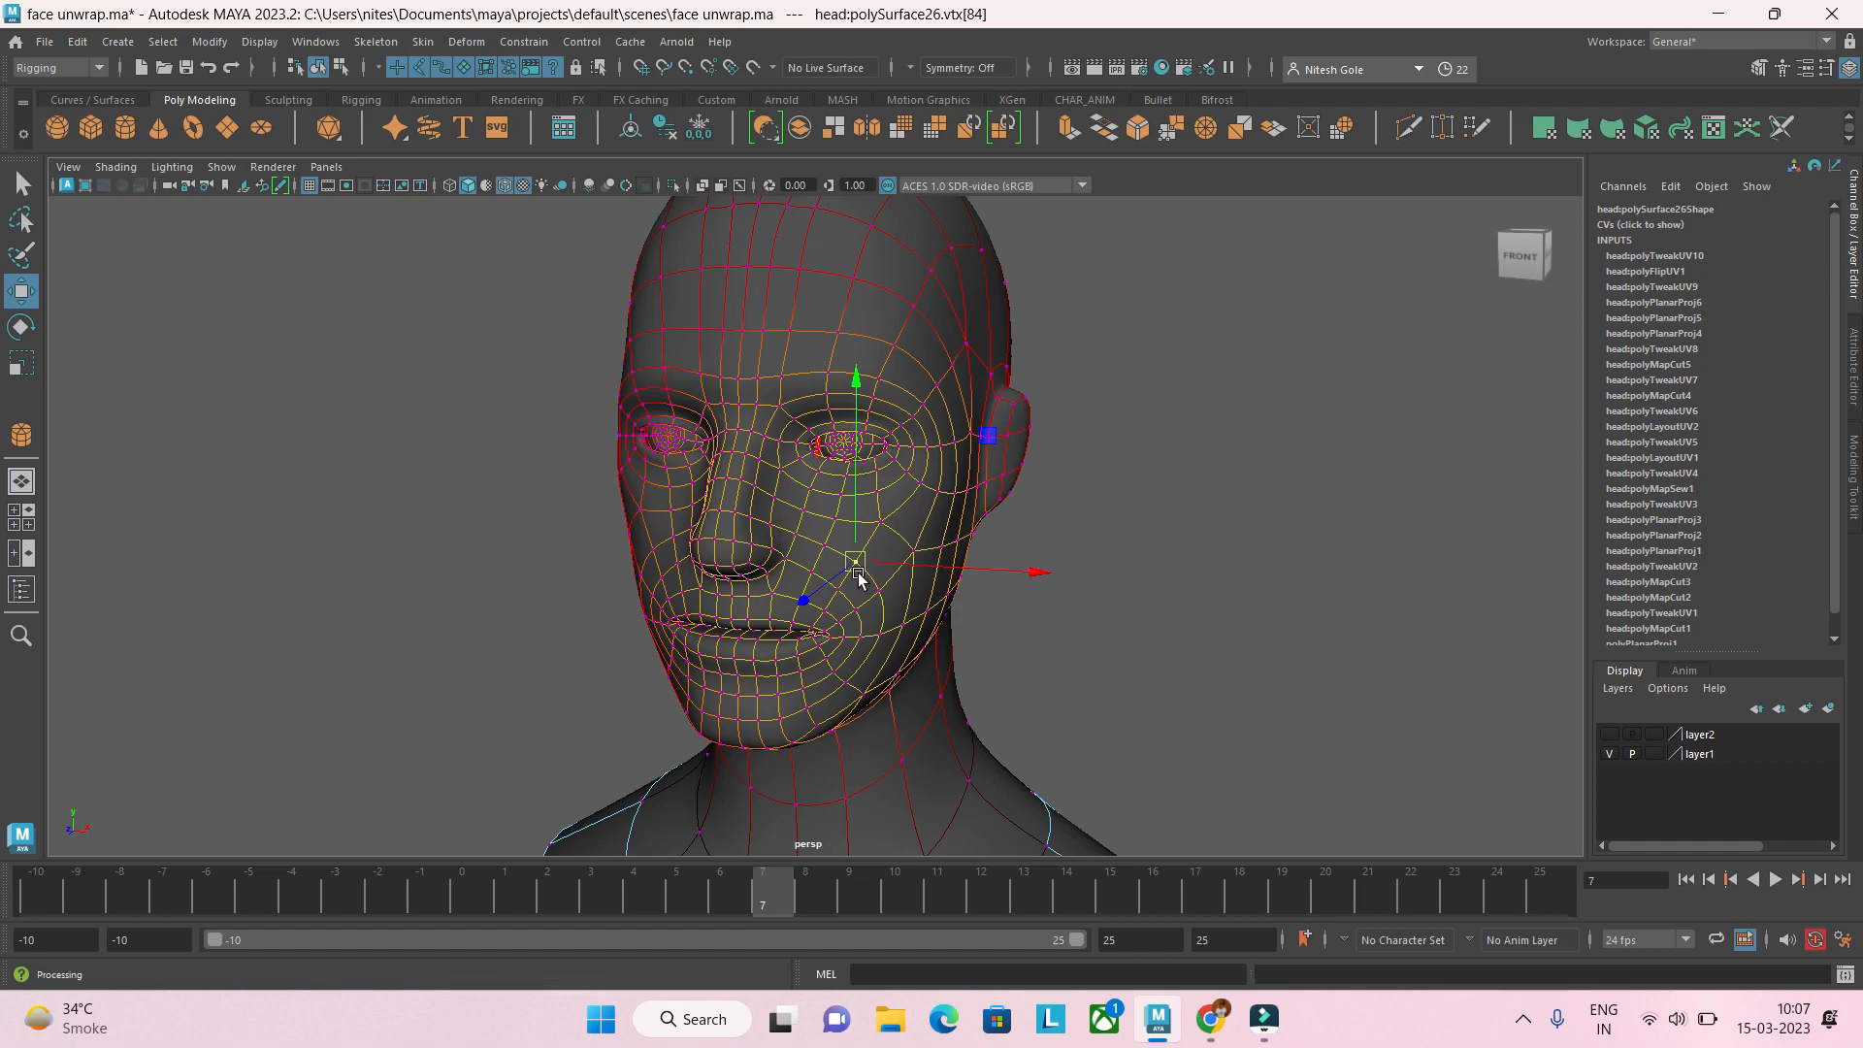
pyautogui.moveTo(848, 562); pyautogui.dragTo(430, 624)
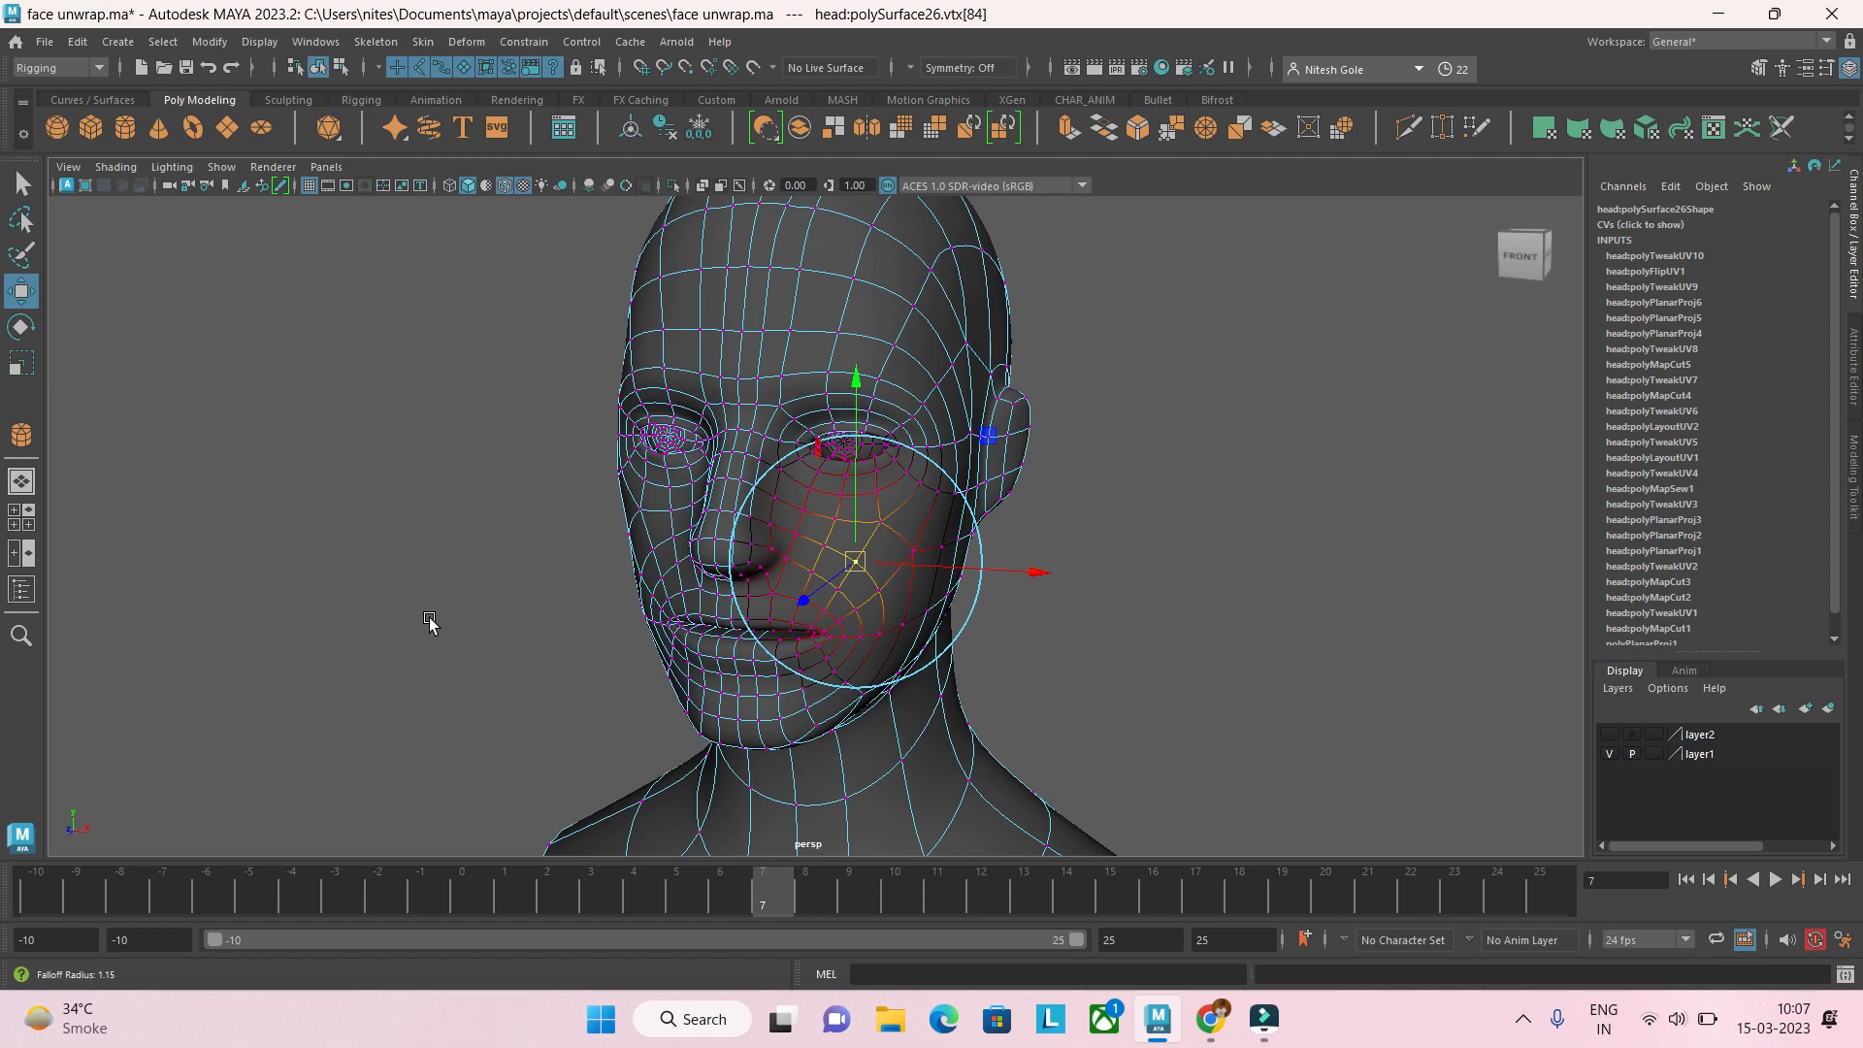
pyautogui.moveTo(431, 621)
pyautogui.mouseDown()
pyautogui.moveTo(499, 611)
pyautogui.moveTo(400, 629)
pyautogui.mouseUp()
pyautogui.click(1019, 686)
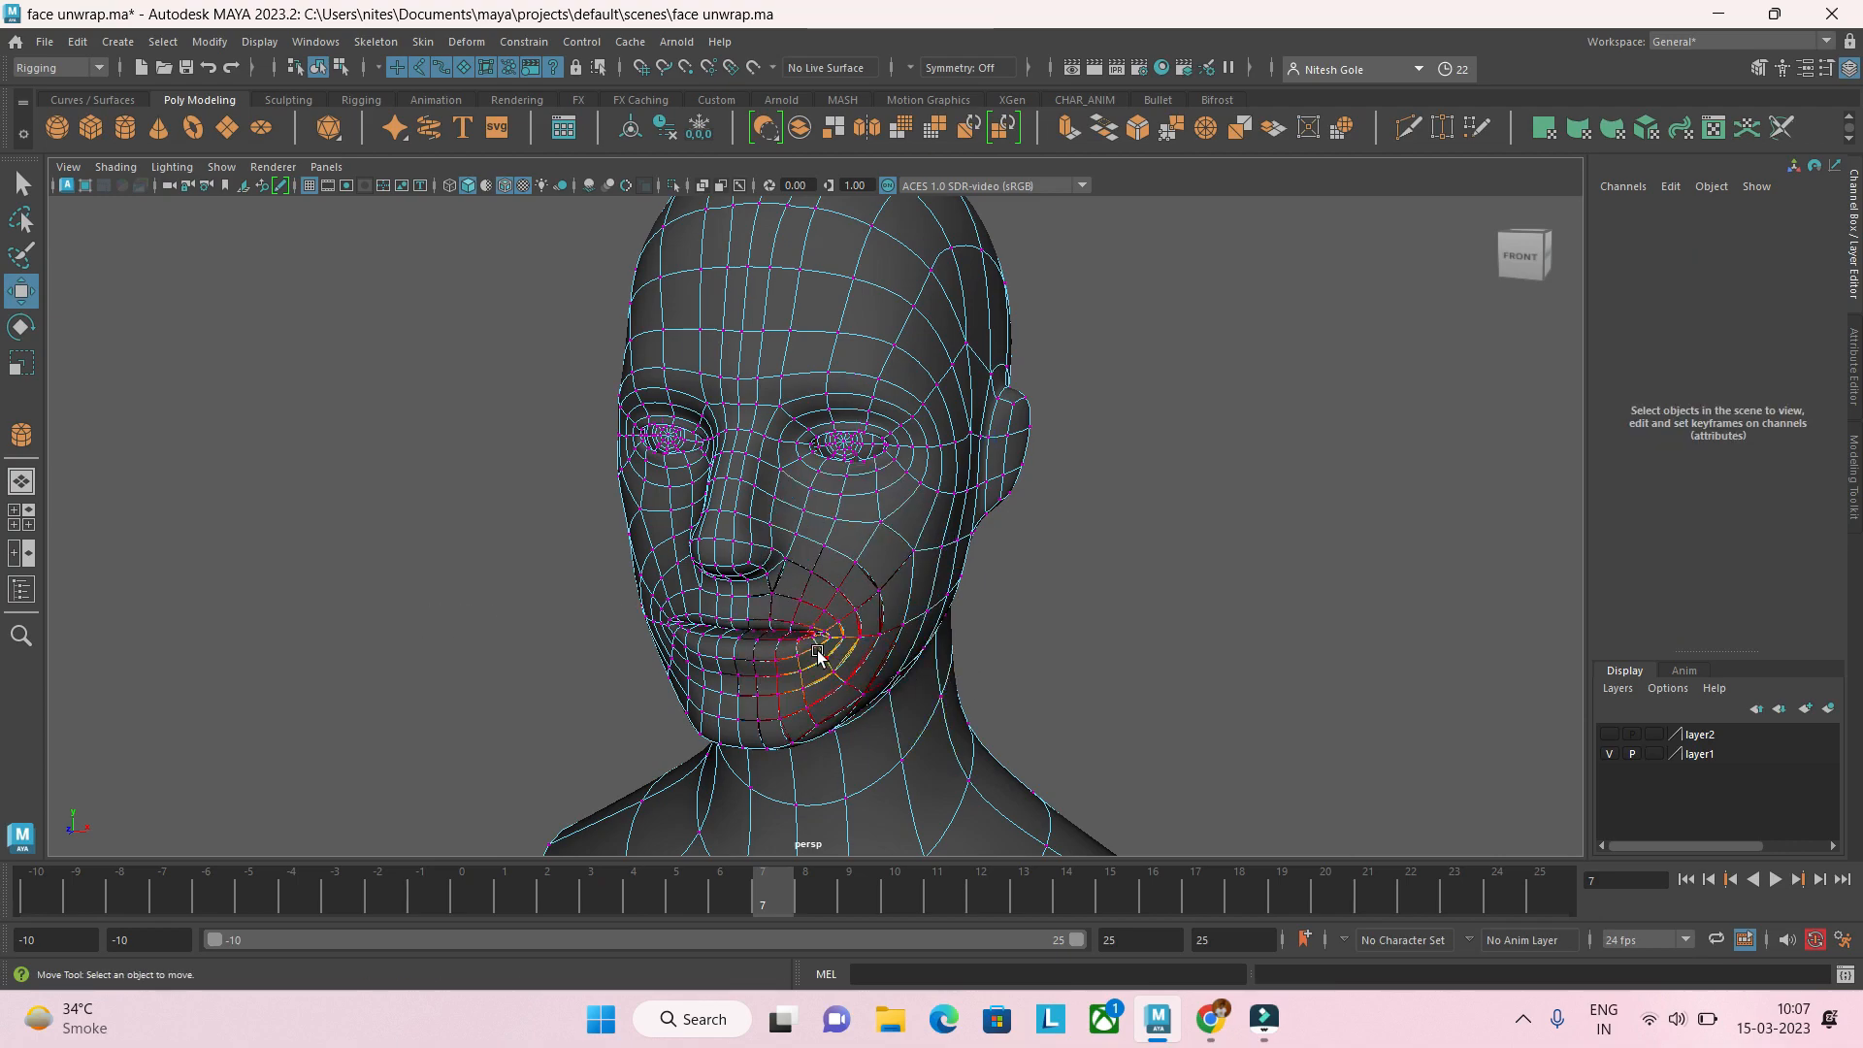
# Step: Try pulling both mouth corners up and outward into a smile with soft selection, and undo the moves
pyautogui.click(831, 635)
pyautogui.keyDown('alt'); pyautogui.moveTo(805, 666); pyautogui.dragTo(889, 595); pyautogui.keyUp('alt')
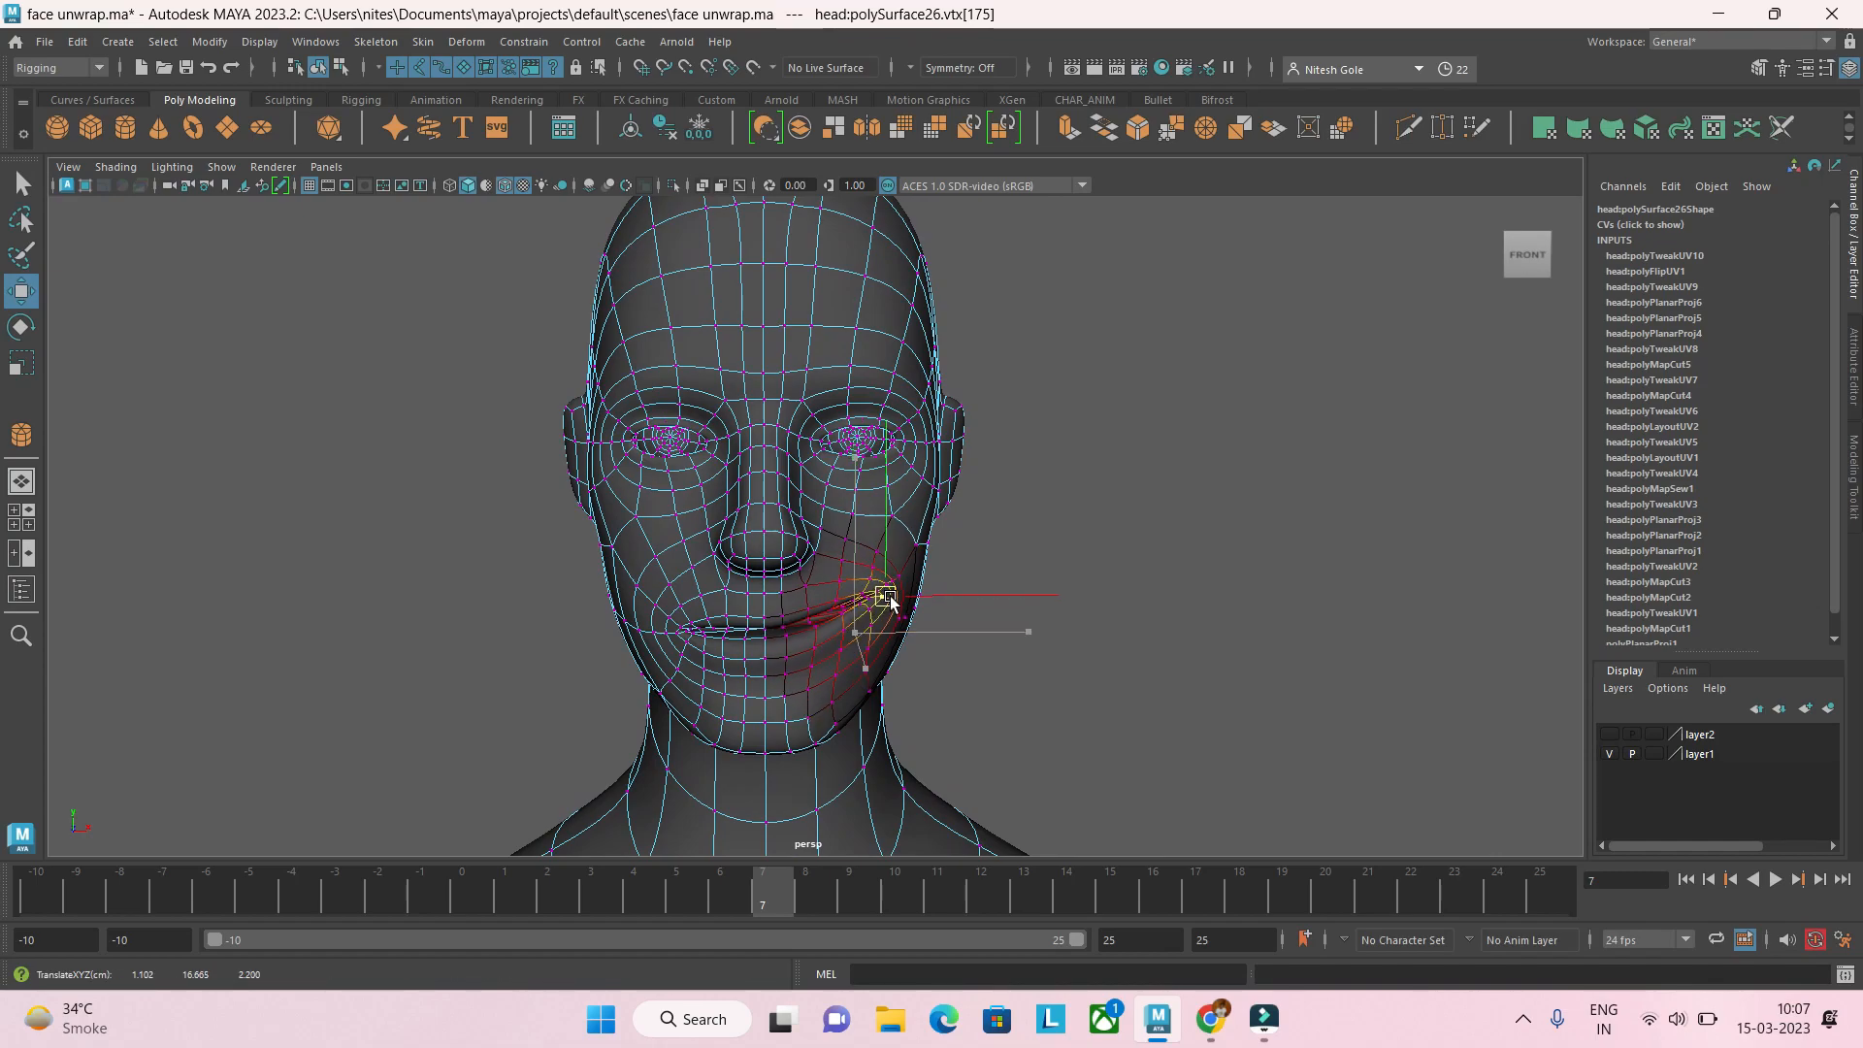
pyautogui.click(666, 627)
pyautogui.moveTo(666, 626); pyautogui.dragTo(650, 574)
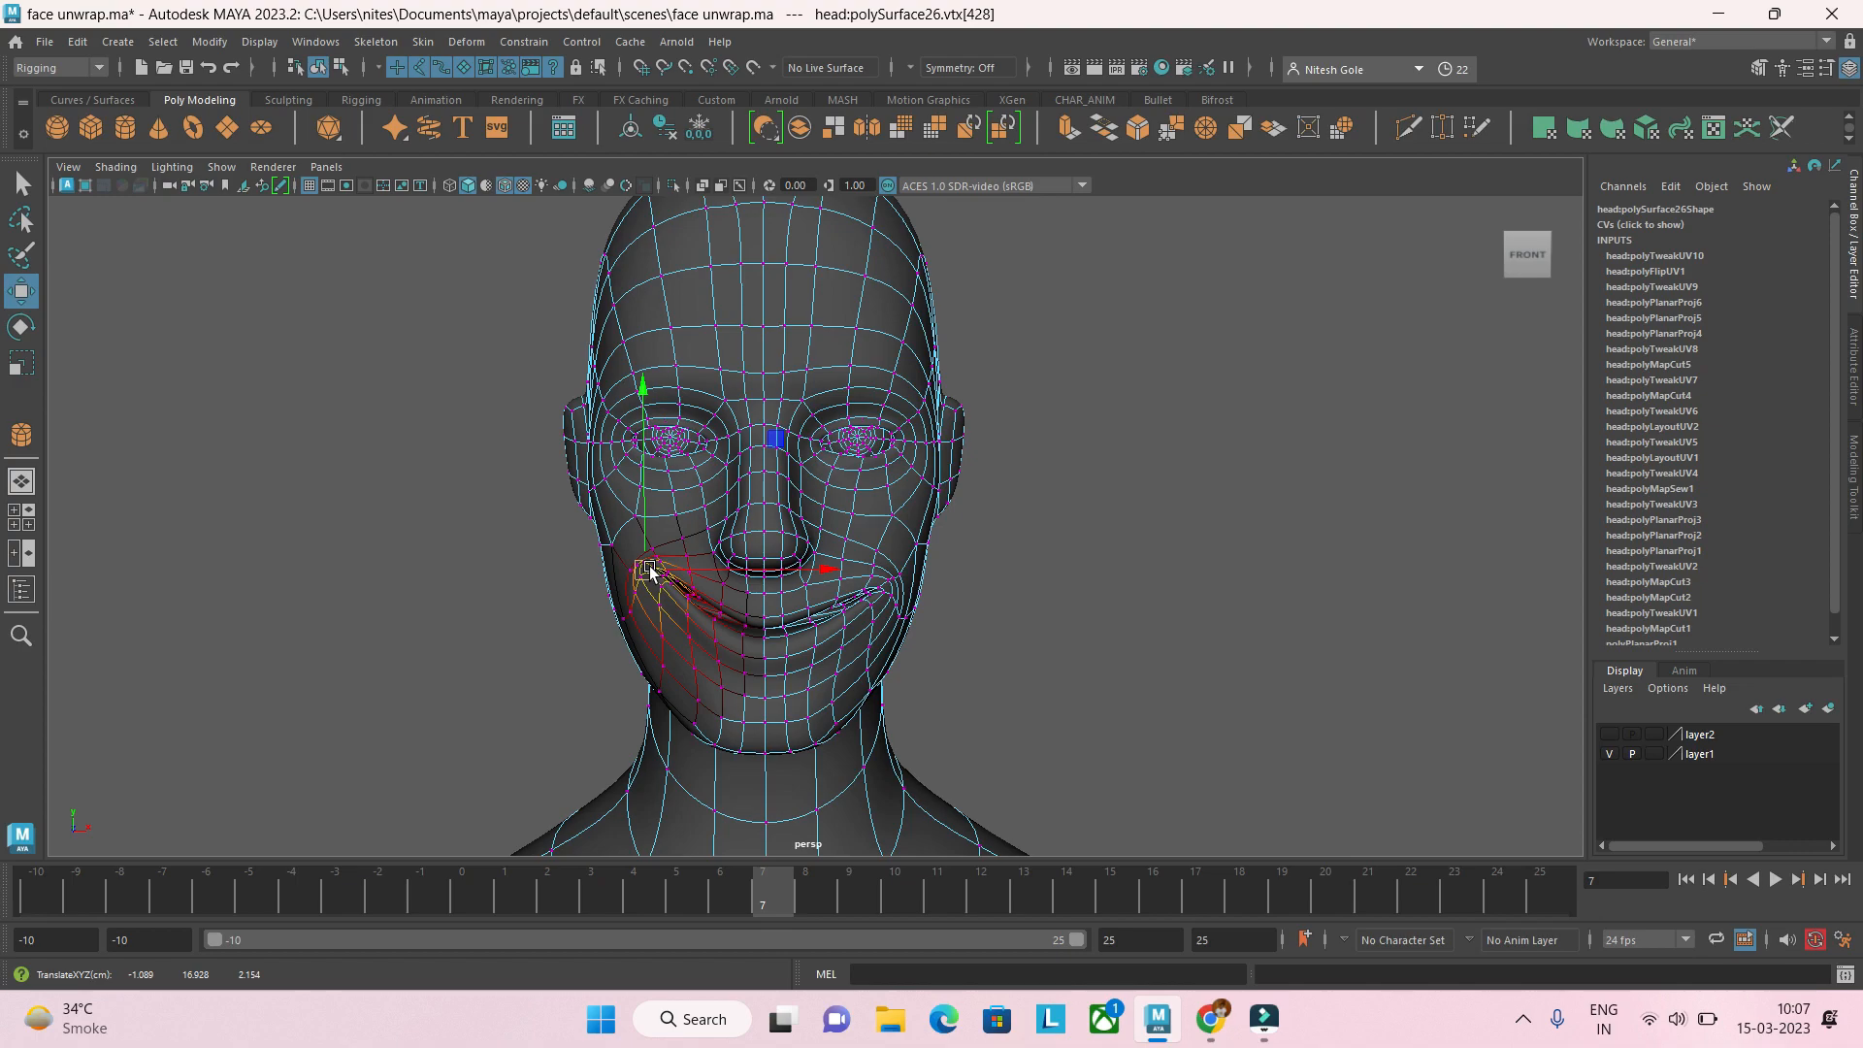
pyautogui.hotkey('ctrl', 'z')
pyautogui.hotkey('ctrl', 'z')
pyautogui.hotkey('ctrl', 'z')
pyautogui.hotkey('ctrl', 'z')
pyautogui.hotkey('ctrl', 'z')
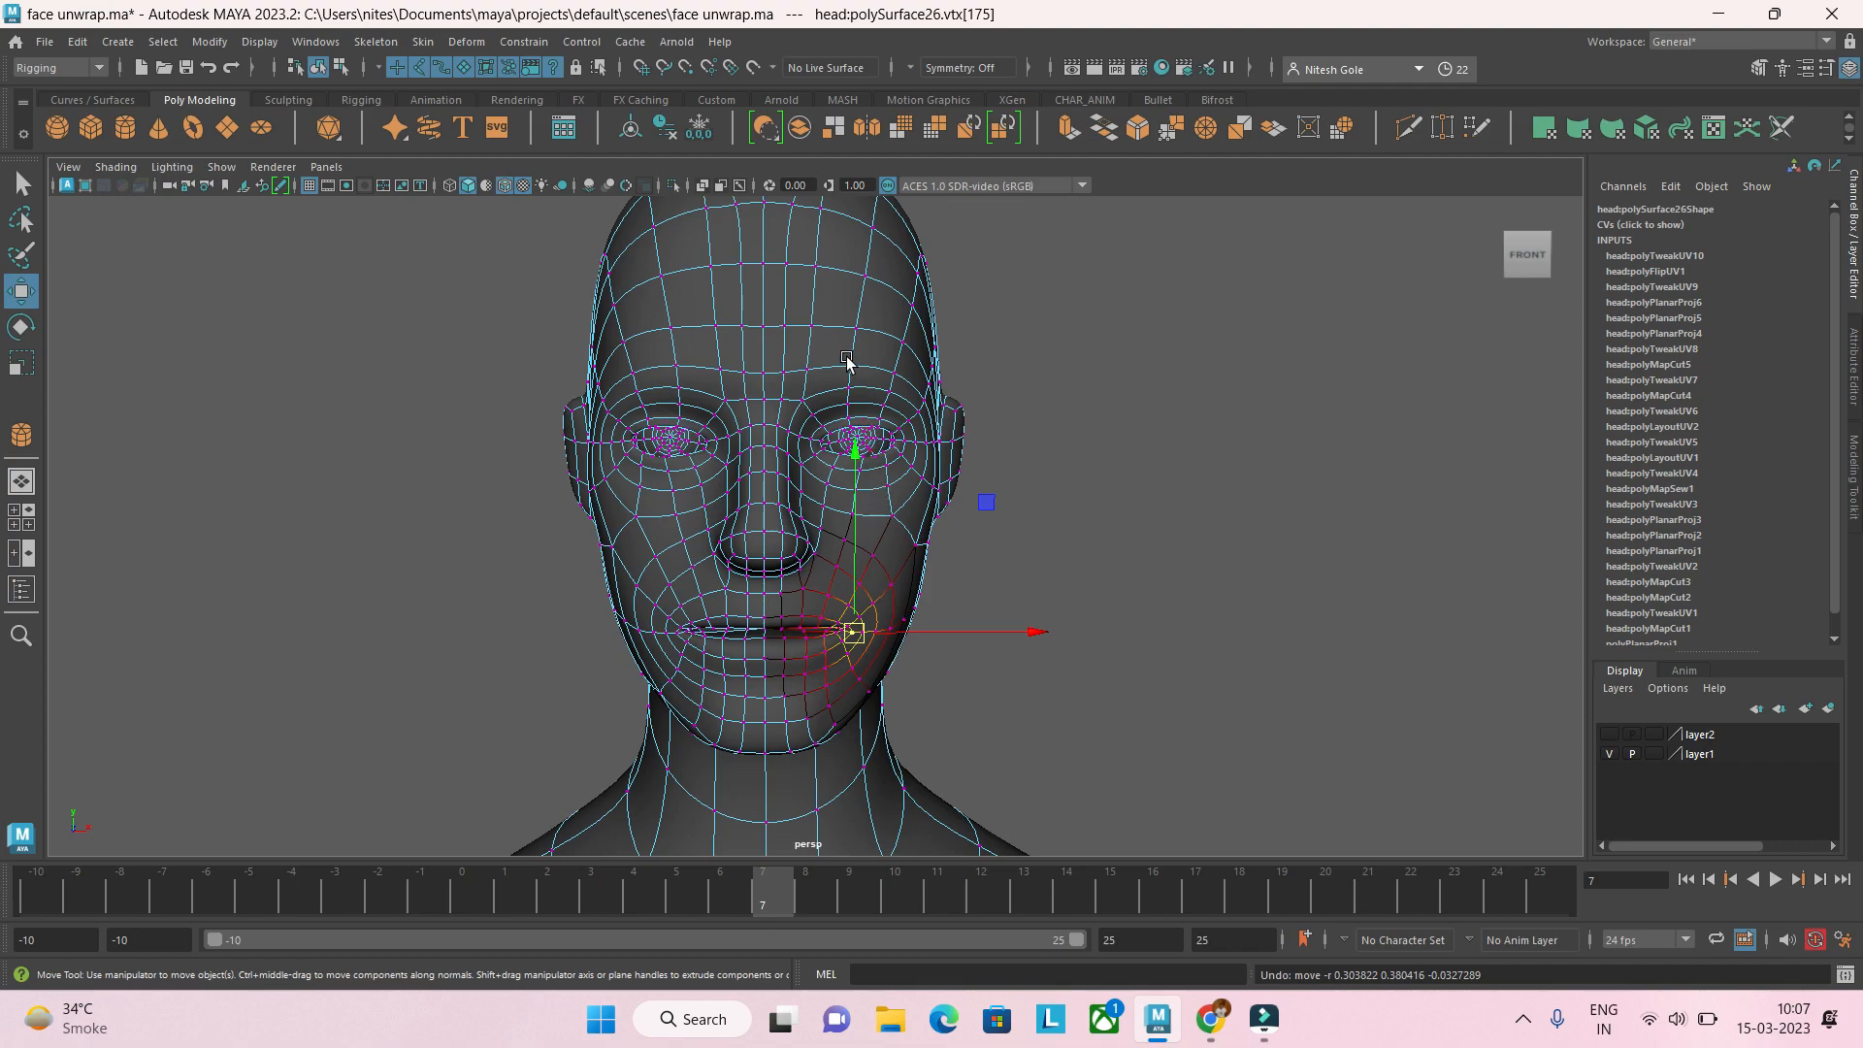
# Step: Reenter vertex editing on the head mesh, select a vertex on the upper eyelid and turn off soft selection
pyautogui.moveTo(854, 327); pyautogui.dragTo(905, 297, button='right')
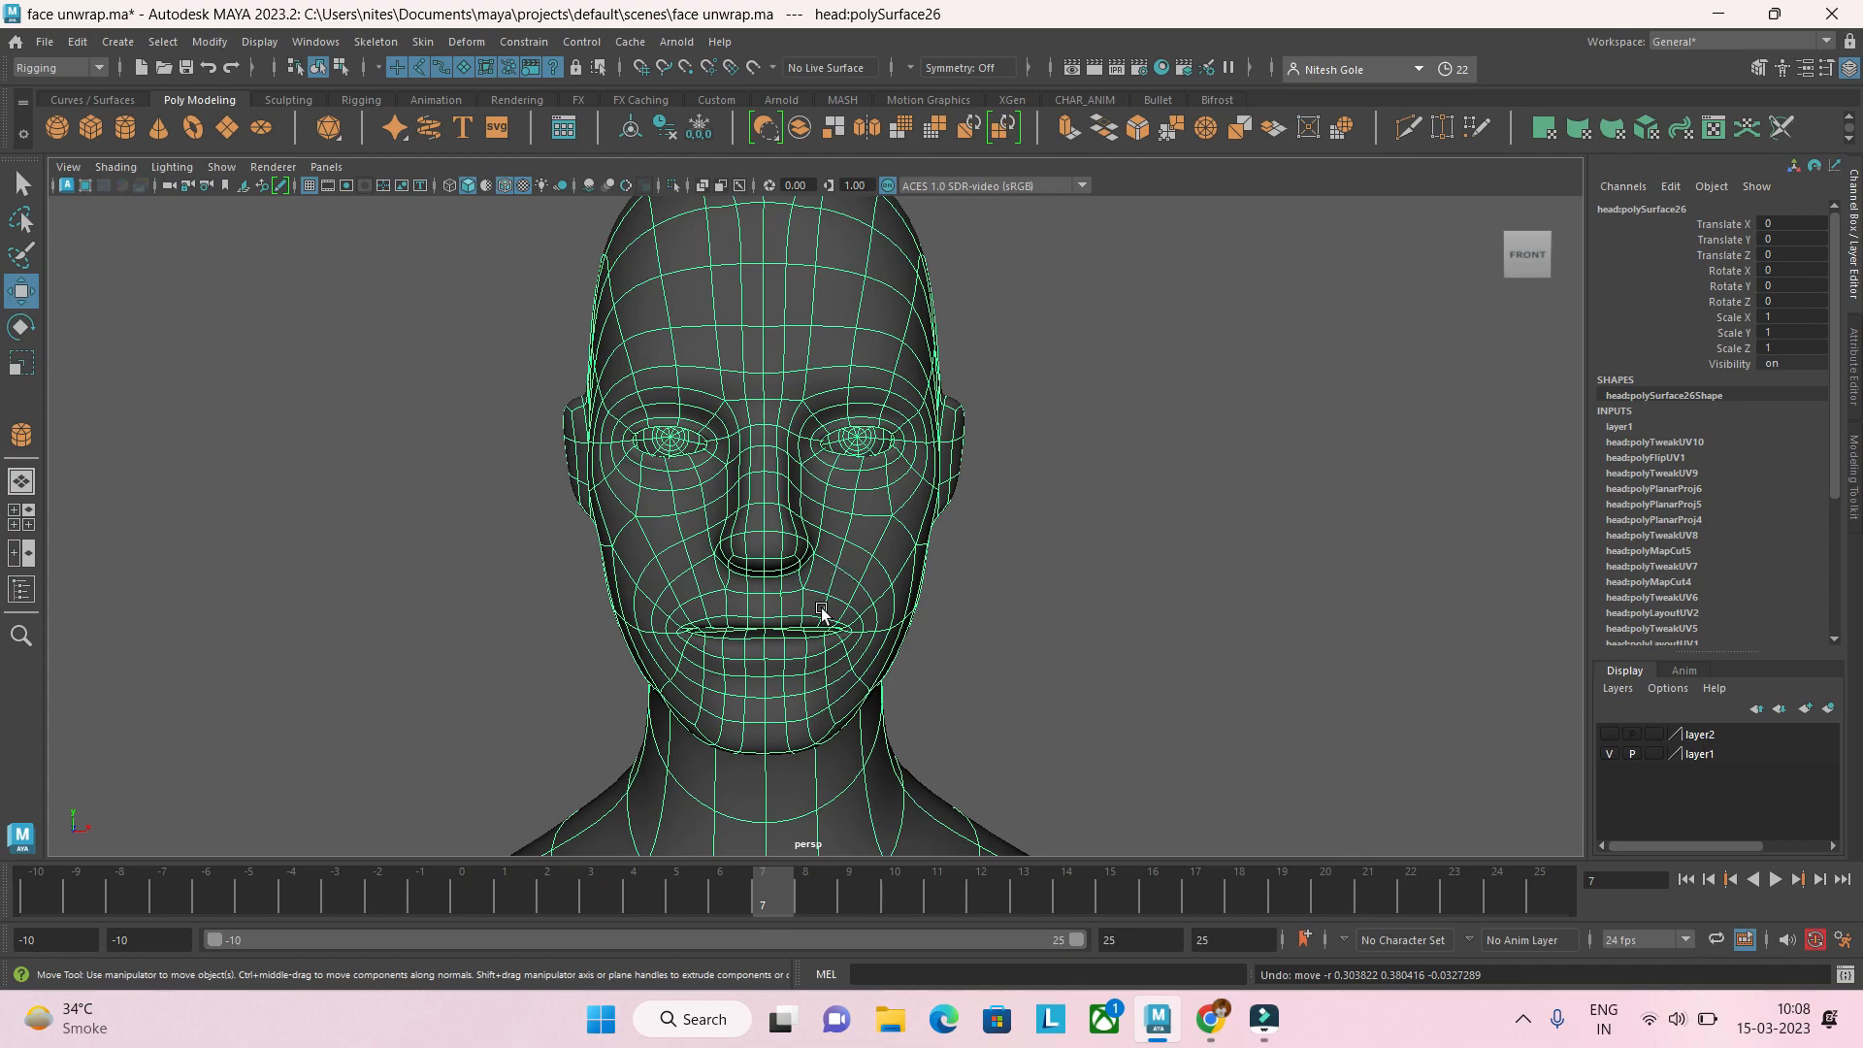
pyautogui.scroll(2, 801, 587)
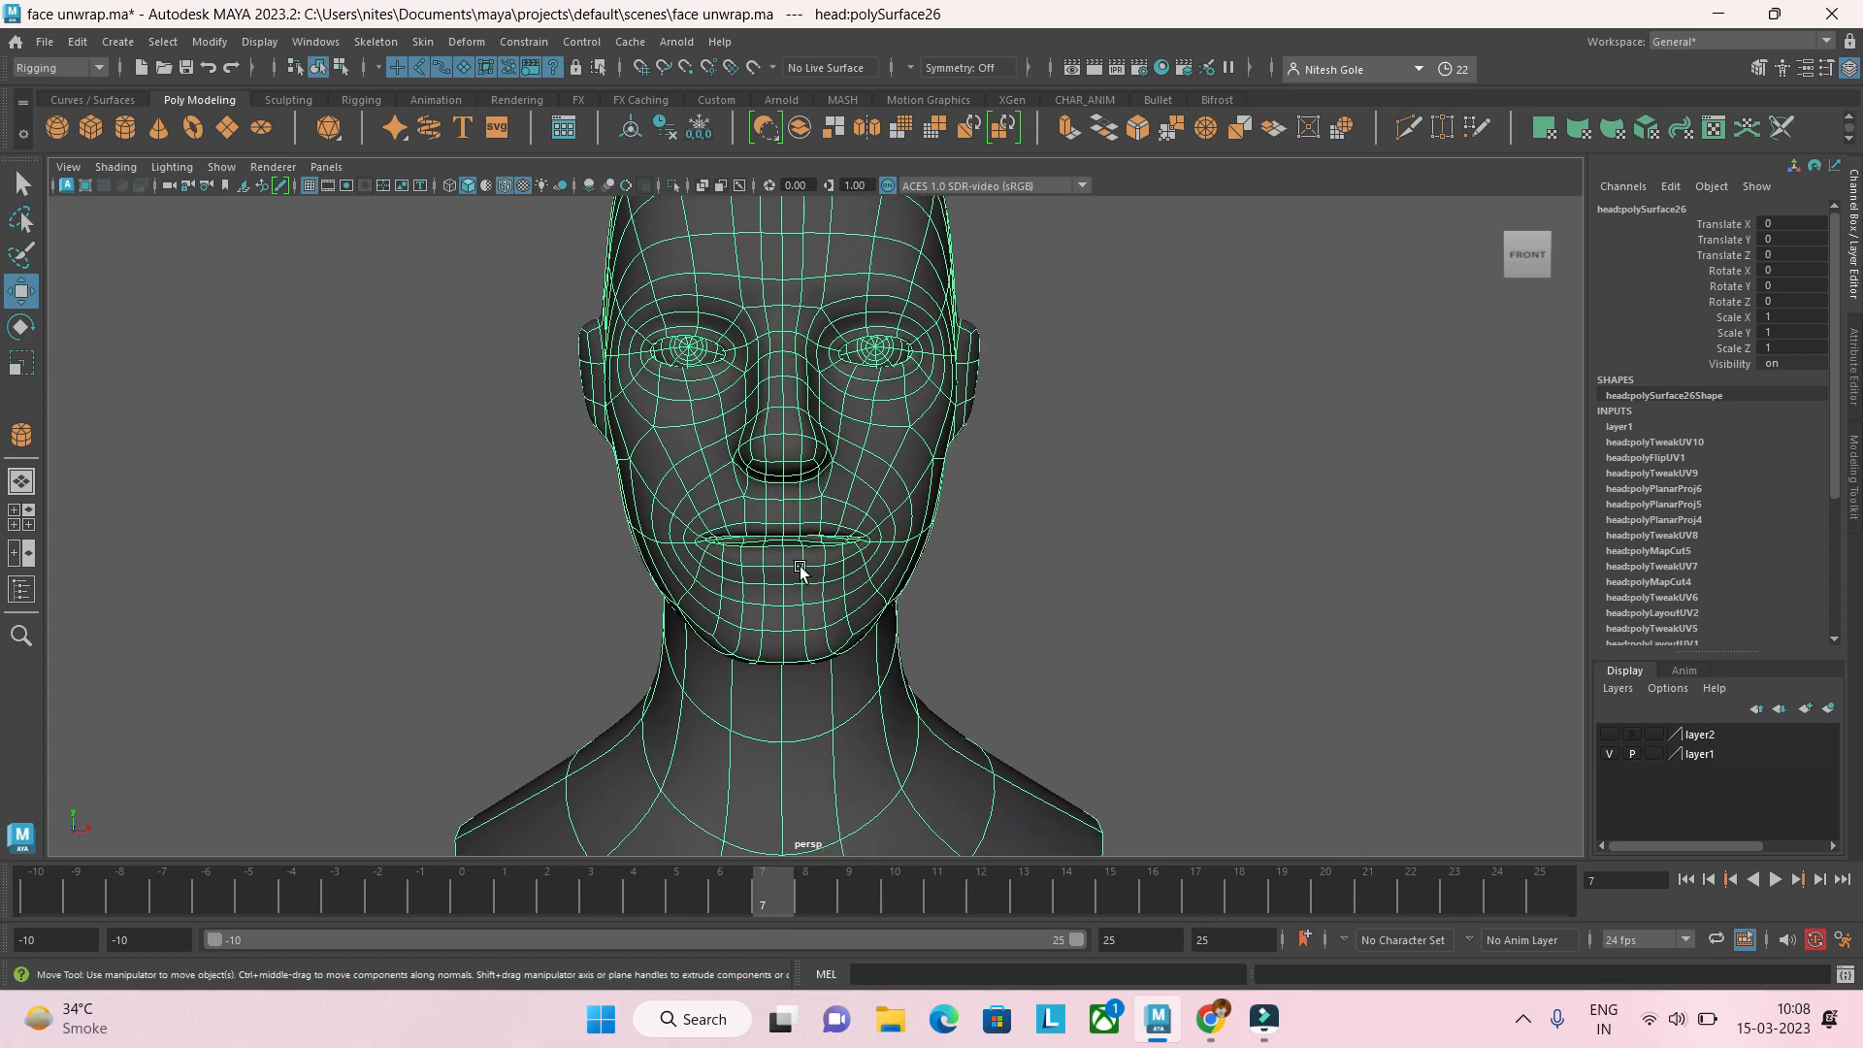
pyautogui.scroll(4, 802, 567)
pyautogui.keyDown('alt'); pyautogui.moveTo(843, 529); pyautogui.dragTo(813, 732, button='middle'); pyautogui.keyUp('alt')
pyautogui.scroll(4, 903, 524)
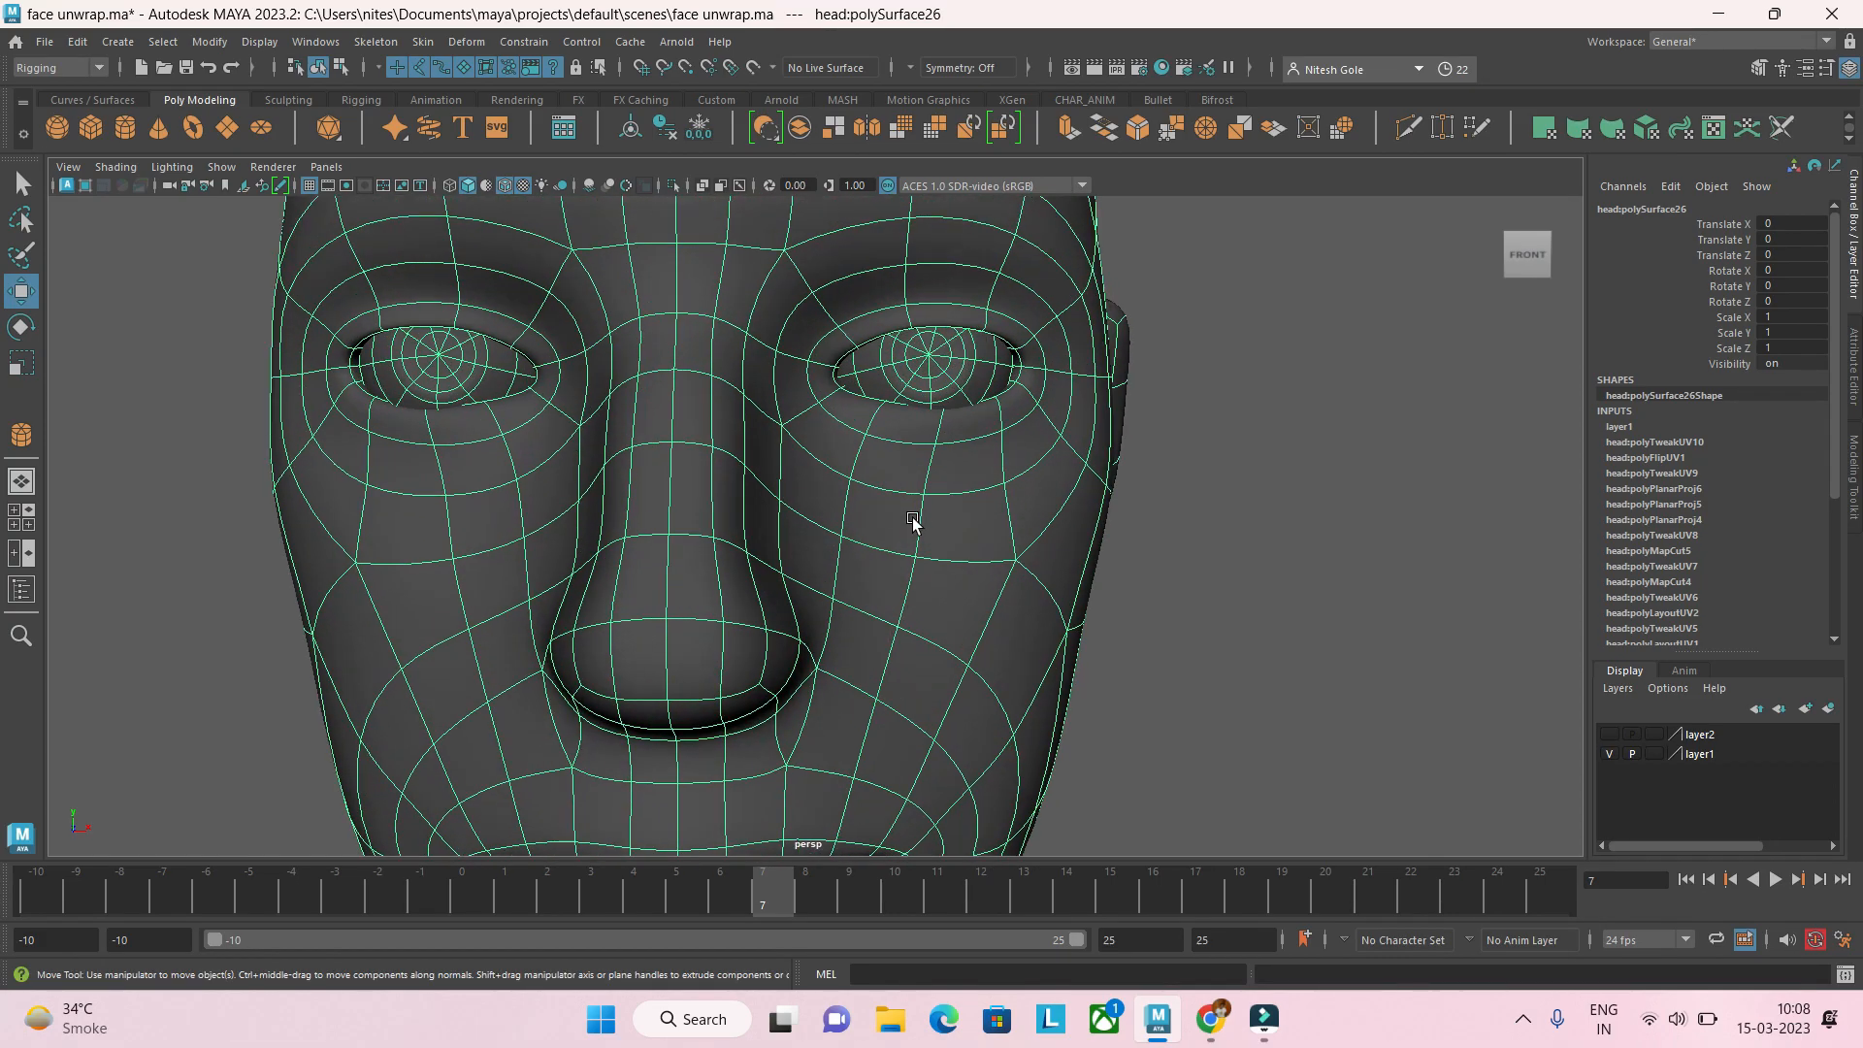
pyautogui.keyDown('alt'); pyautogui.moveTo(919, 533); pyautogui.dragTo(888, 604, button='middle'); pyautogui.keyUp('alt')
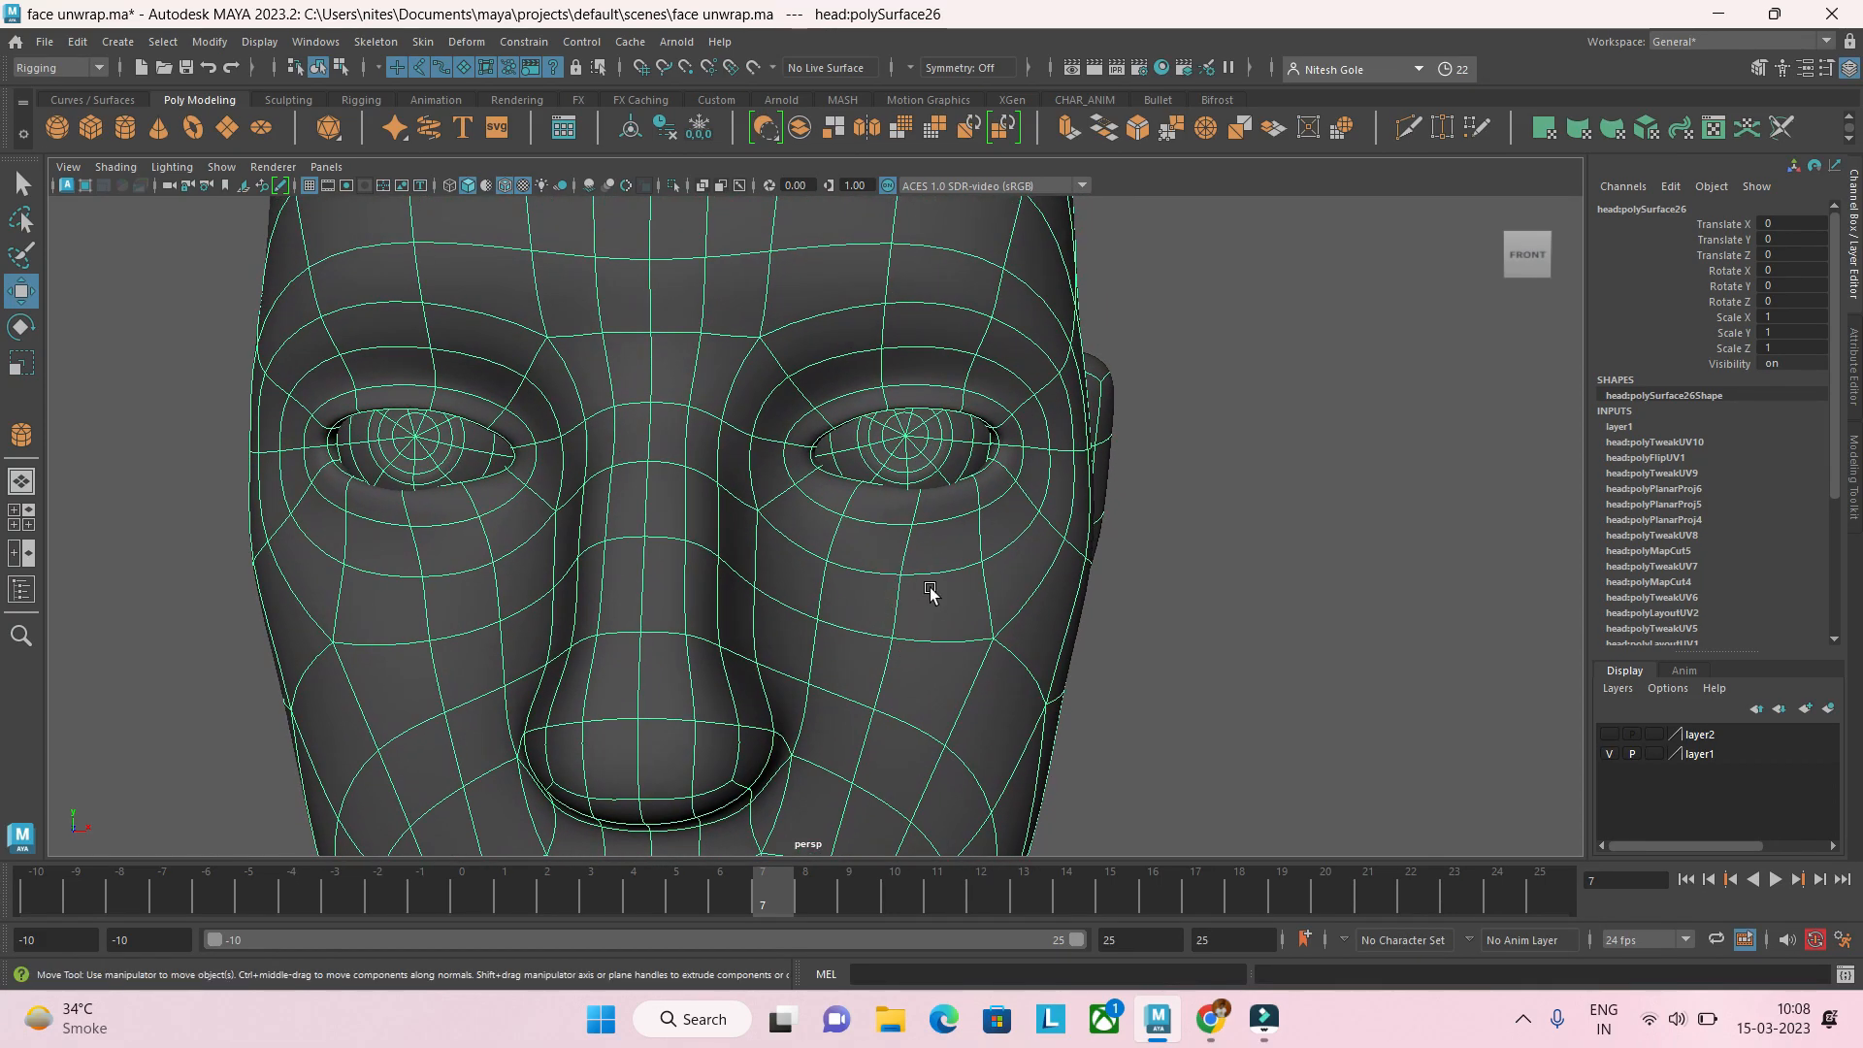
pyautogui.rightClick(955, 525)
pyautogui.moveTo(943, 518); pyautogui.dragTo(881, 434, button='right')
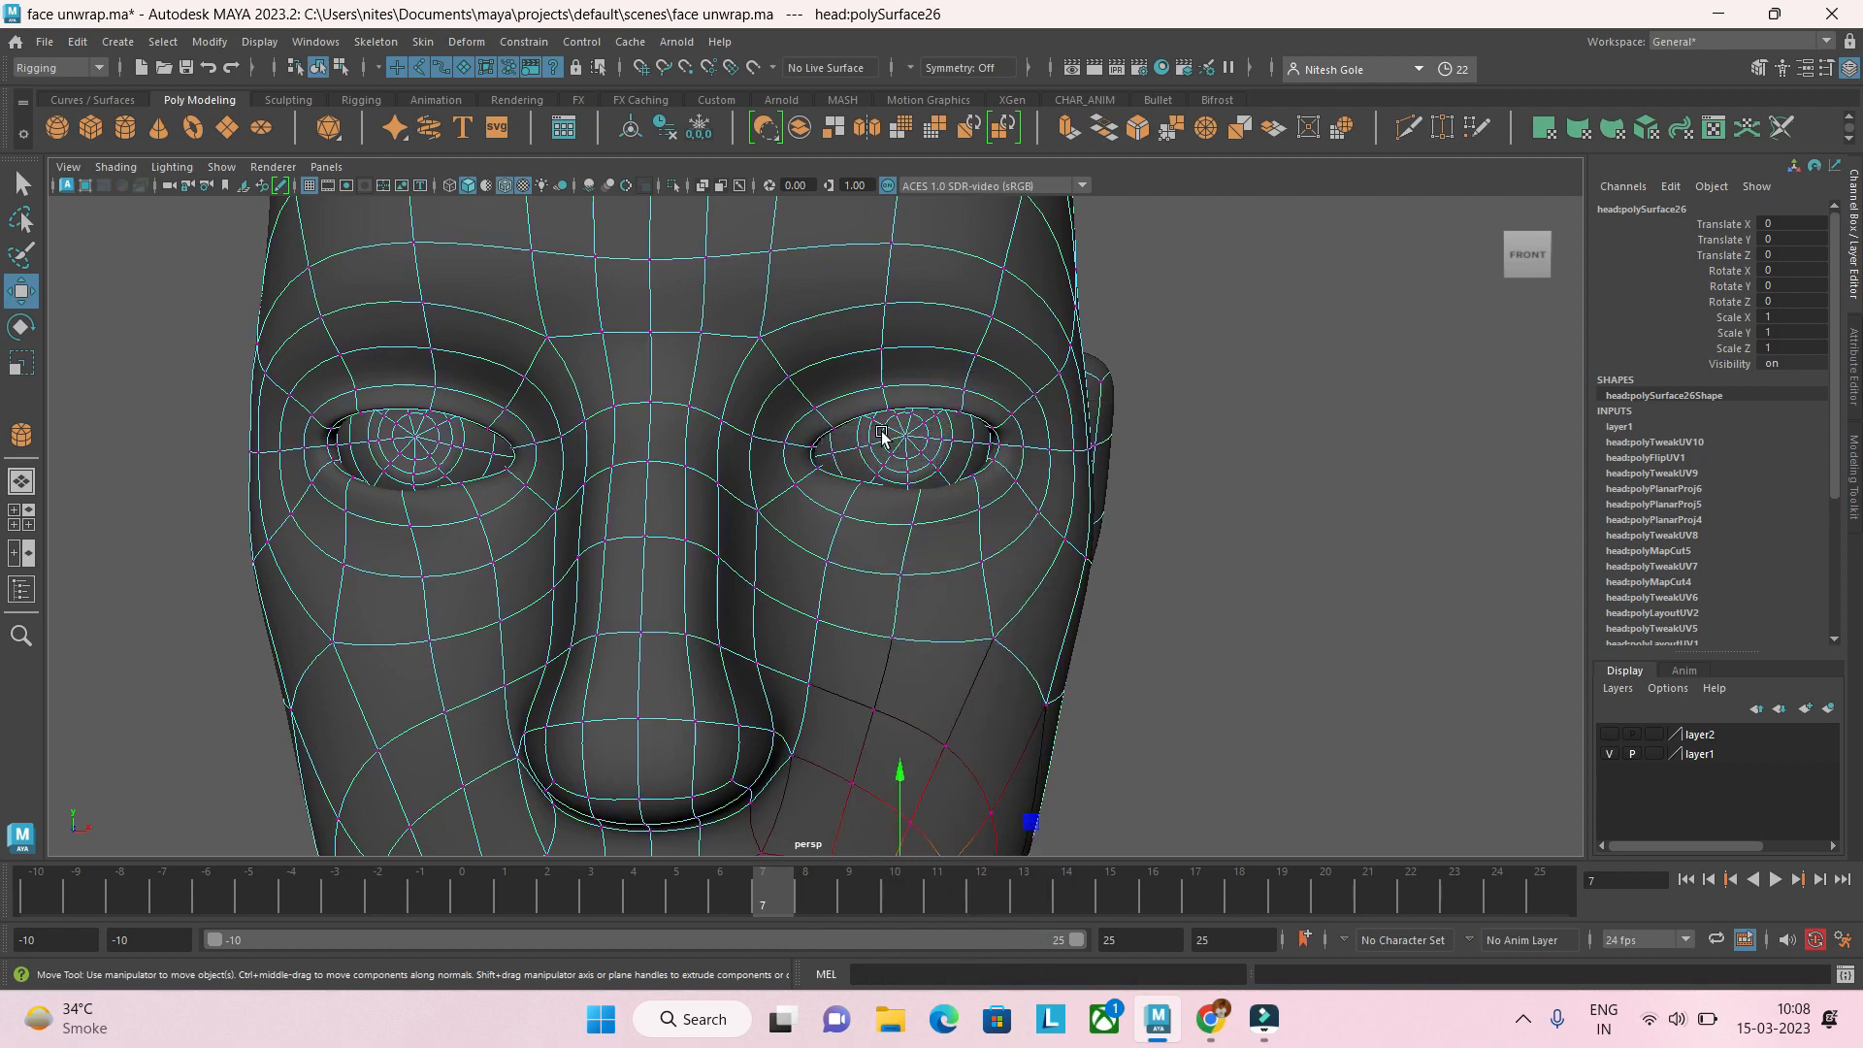
pyautogui.click(878, 384)
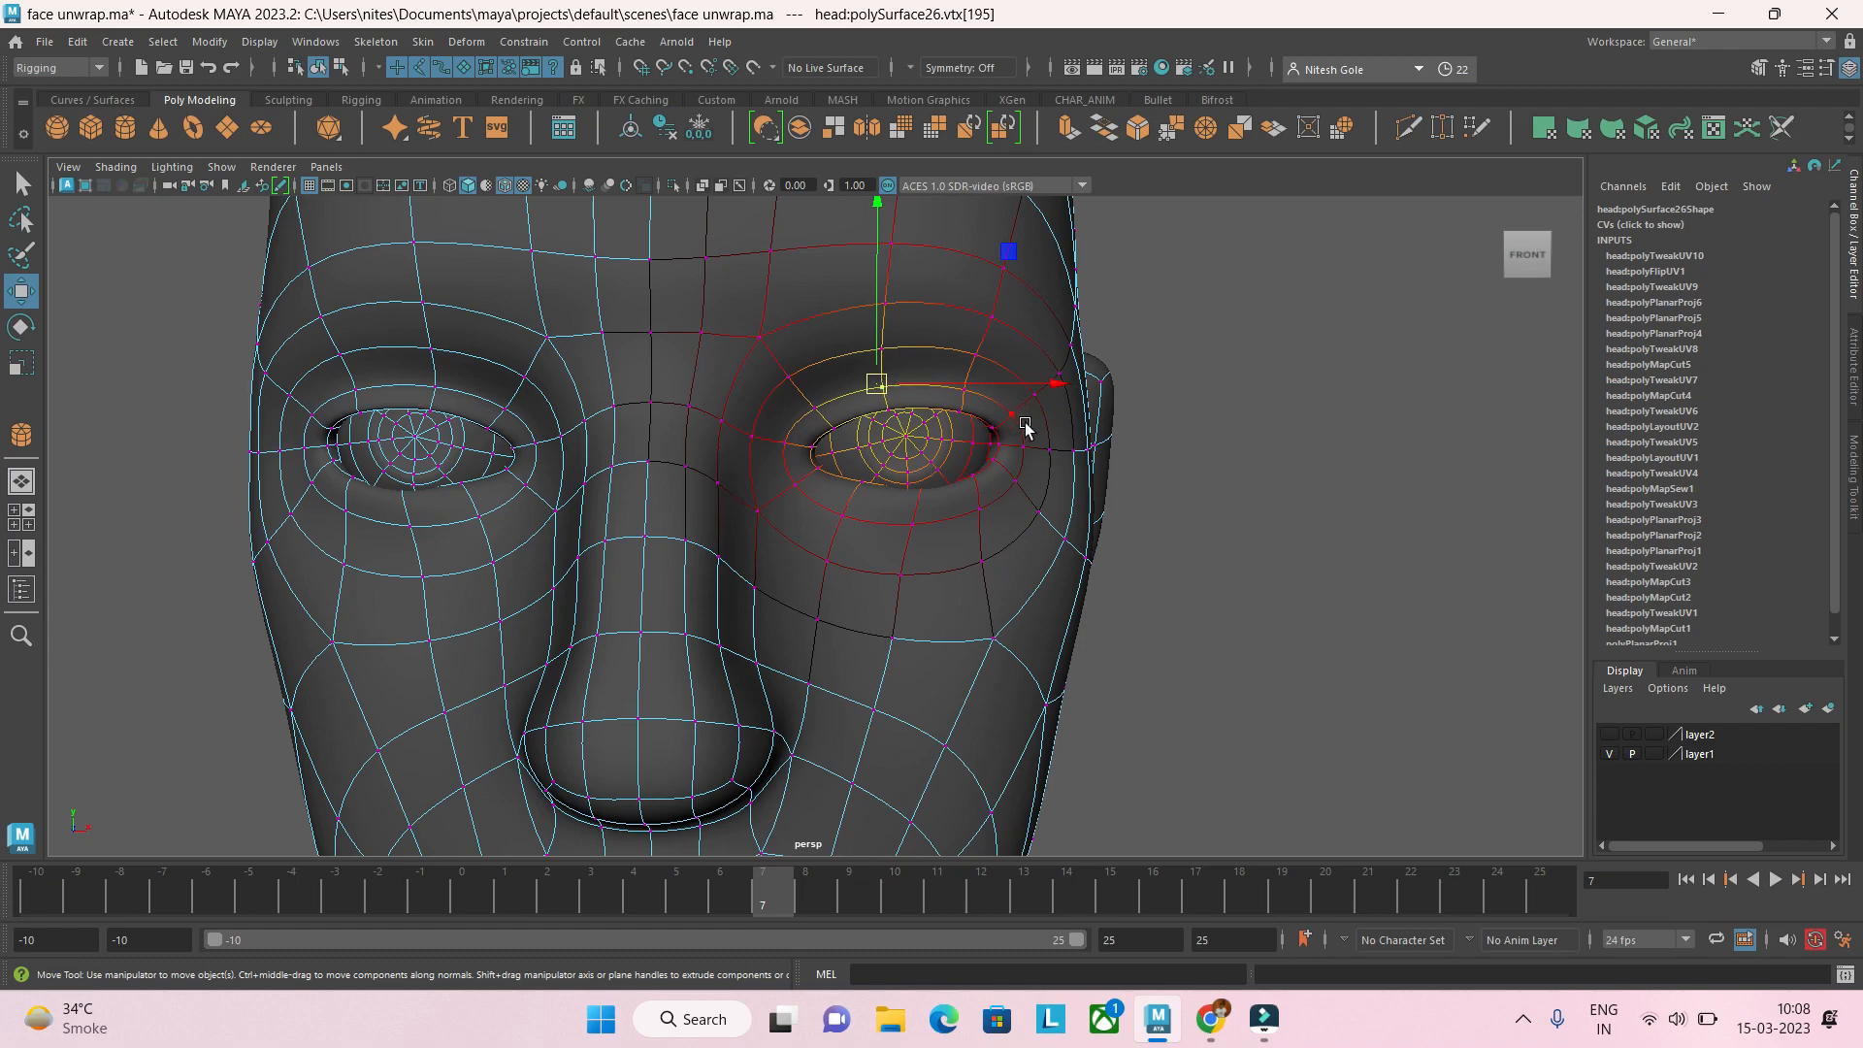
pyautogui.press('b')
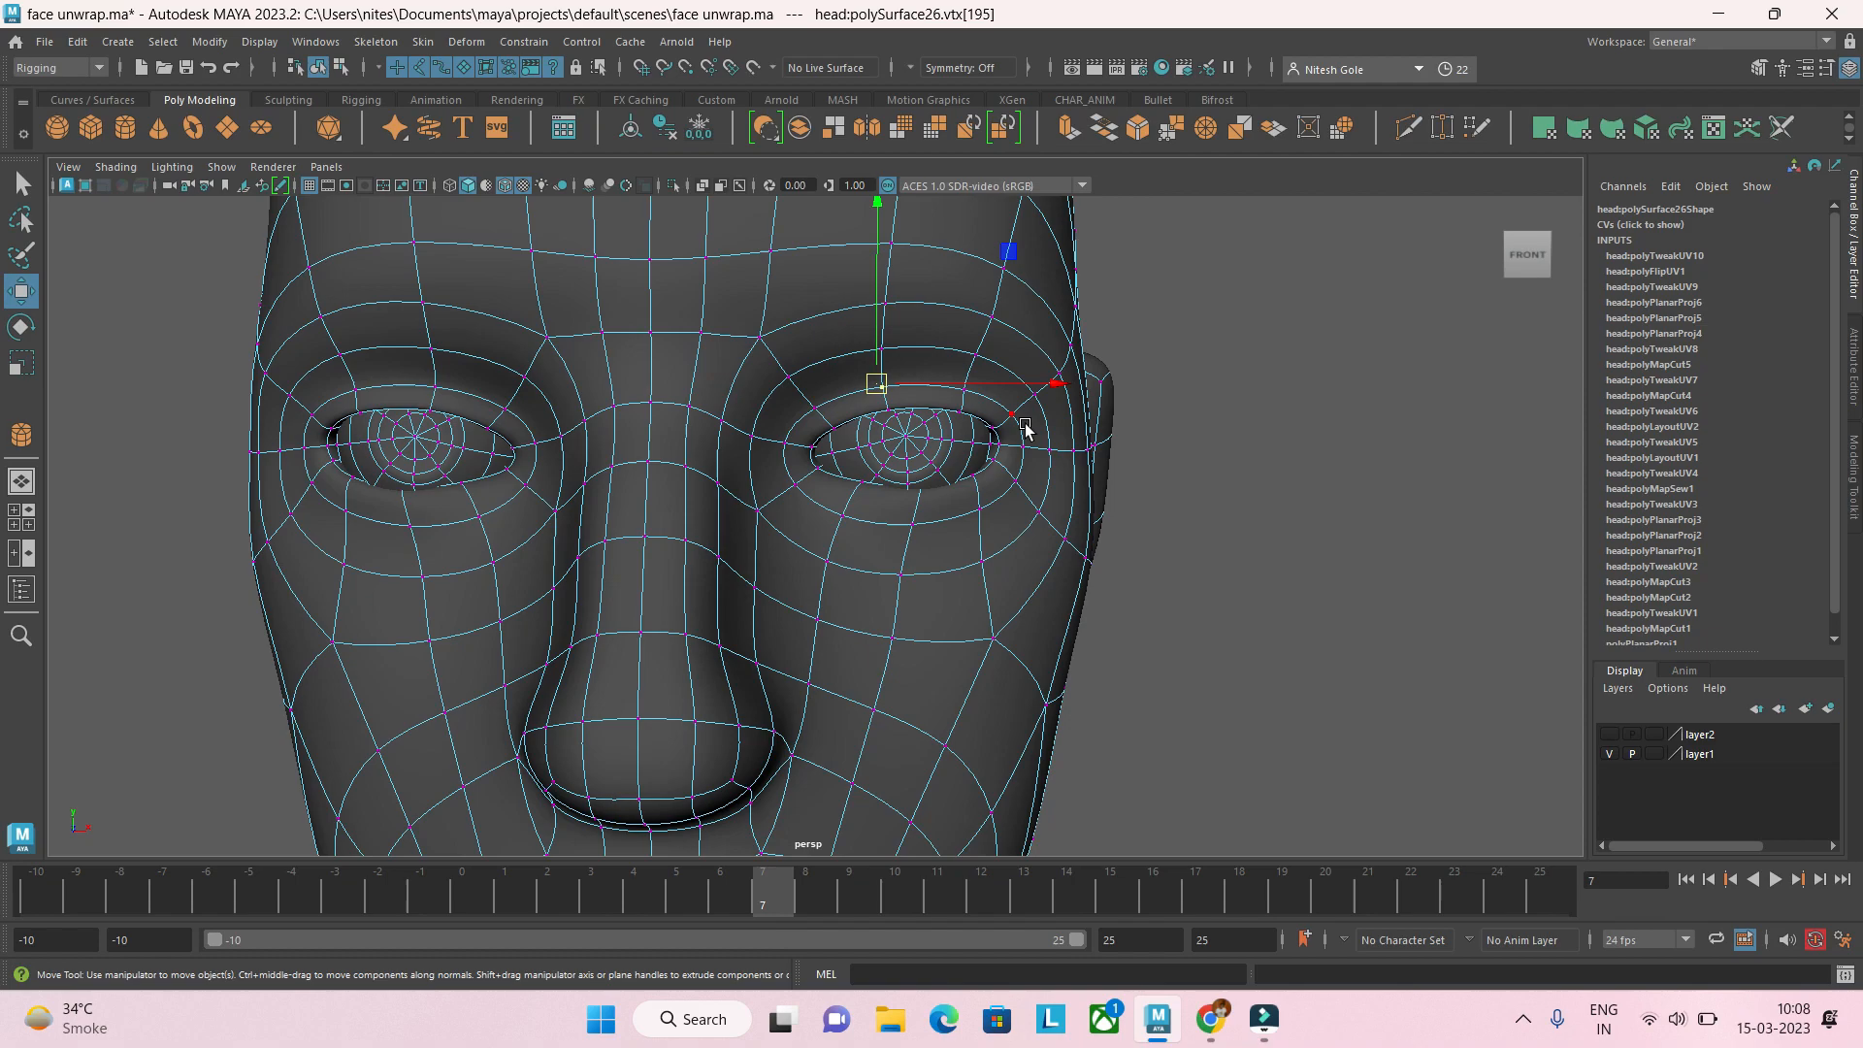
# Step: Select the outer ring of vertices around the eye
pyautogui.doubleClick(913, 524)
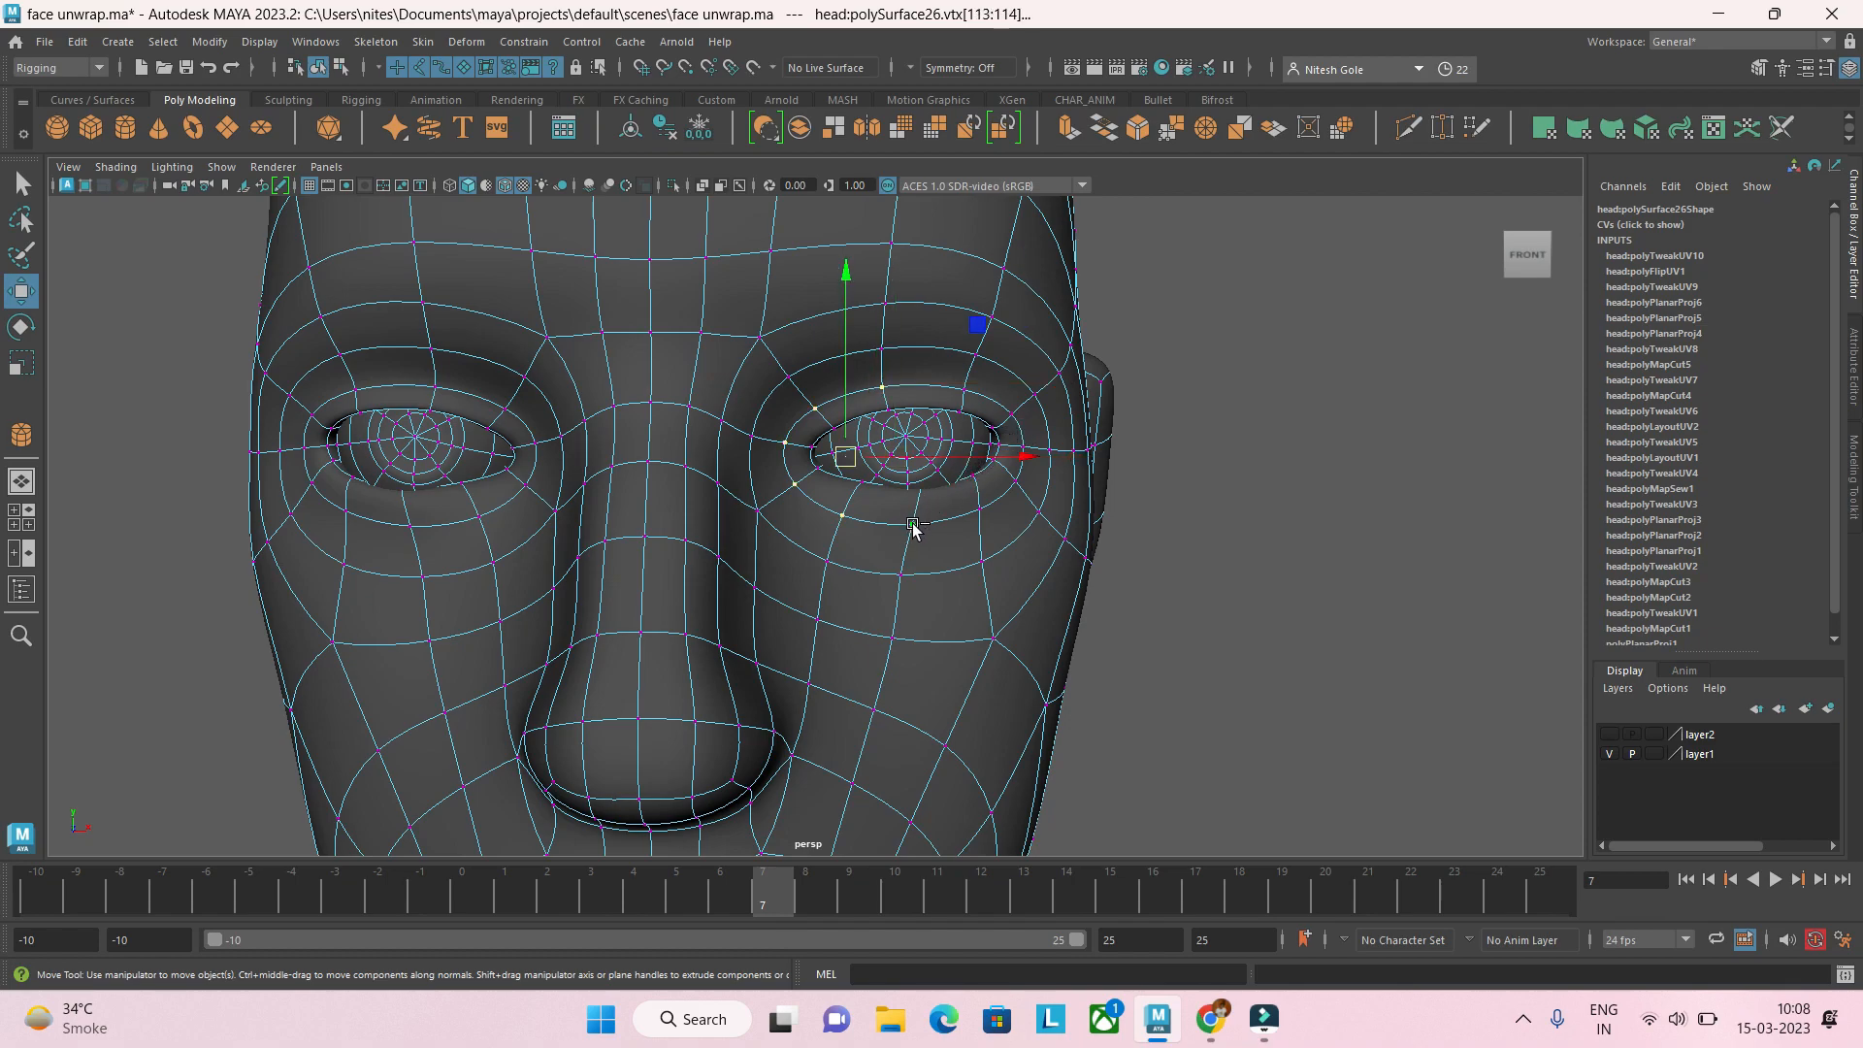
pyautogui.keyDown('shift'); pyautogui.click(1011, 419); pyautogui.keyUp('shift')
pyautogui.keyDown('shift'); pyautogui.click(1023, 444); pyautogui.keyUp('shift')
pyautogui.keyDown('shift'); pyautogui.click(1019, 483); pyautogui.keyUp('shift')
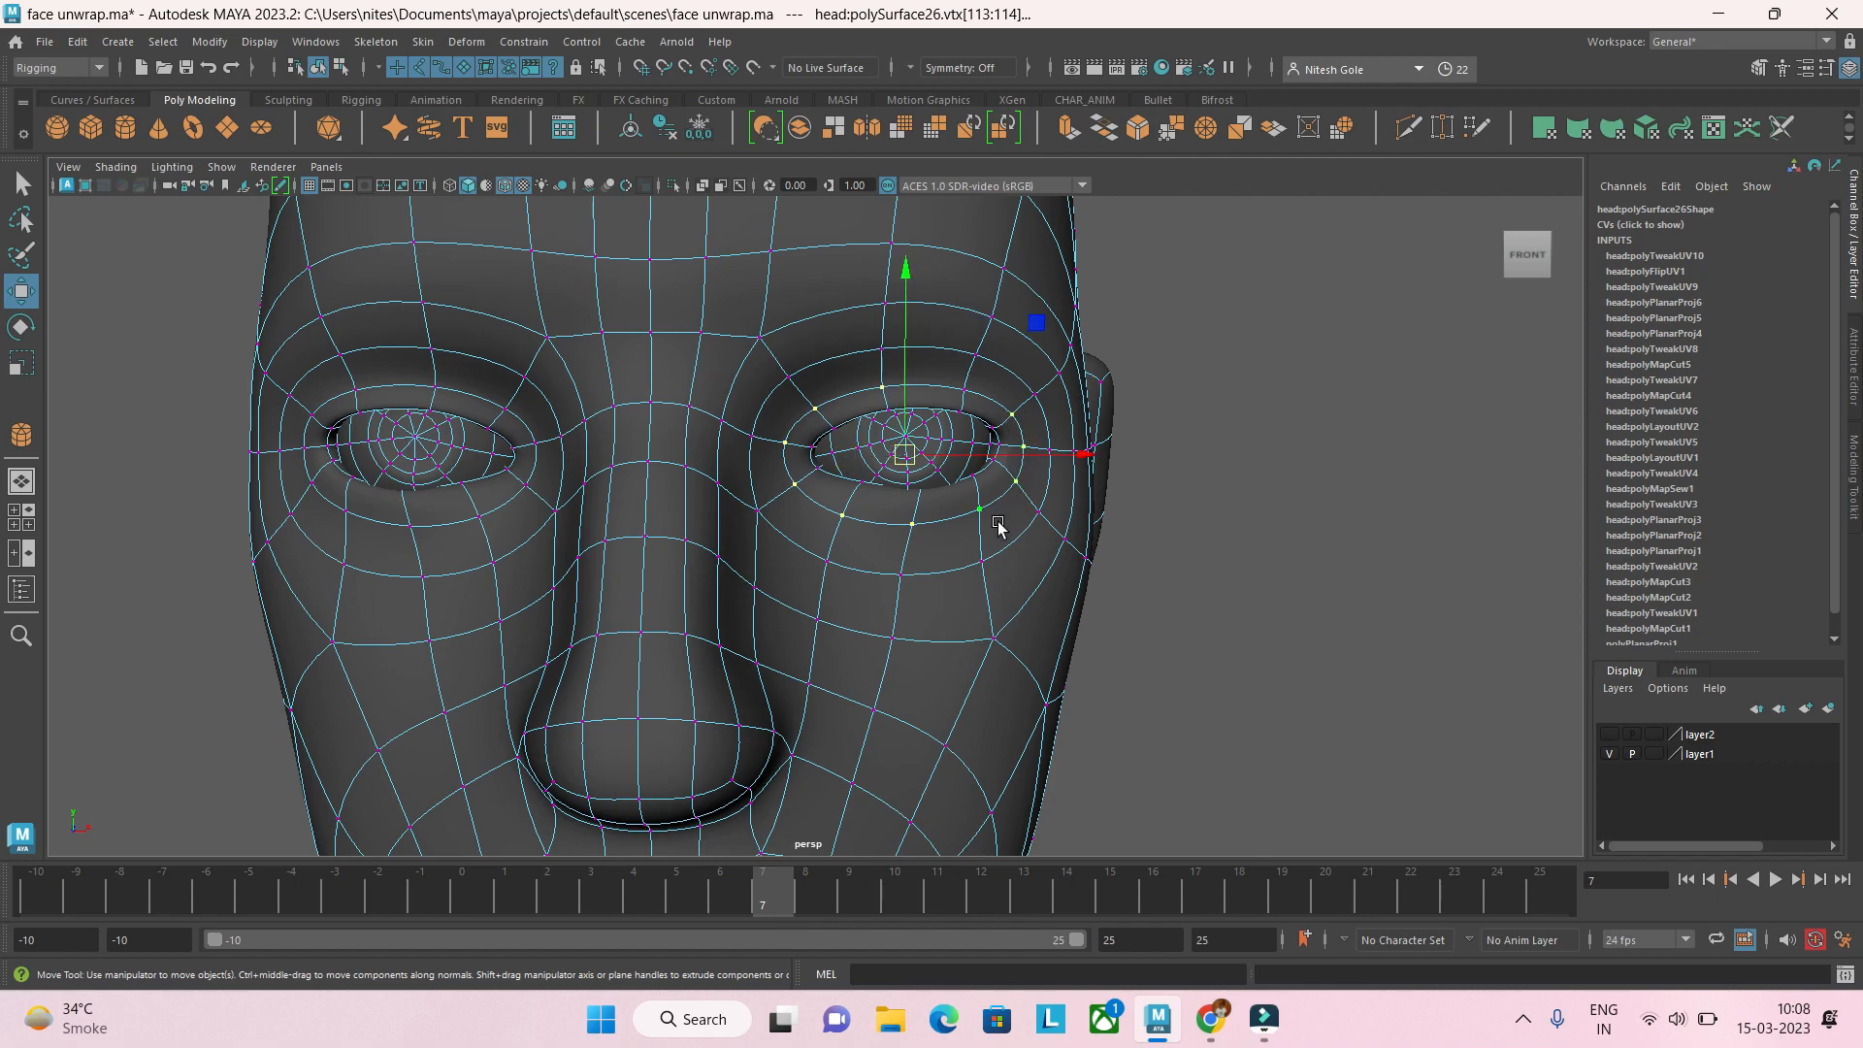
pyautogui.keyDown('shift'); pyautogui.click(963, 391); pyautogui.keyUp('shift')
# Step: Add the vertices along the inner edge of the eyelids to the eye selection
pyautogui.scroll(5, 965, 500)
pyautogui.keyDown('alt'); pyautogui.moveTo(915, 488); pyautogui.dragTo(871, 528); pyautogui.keyUp('alt')
pyautogui.keyDown('shift'); pyautogui.doubleClick(848, 502); pyautogui.keyUp('shift')
pyautogui.scroll(-2, 974, 572)
pyautogui.hotkey('ctrl', 'z')
pyautogui.scroll(2, 873, 545)
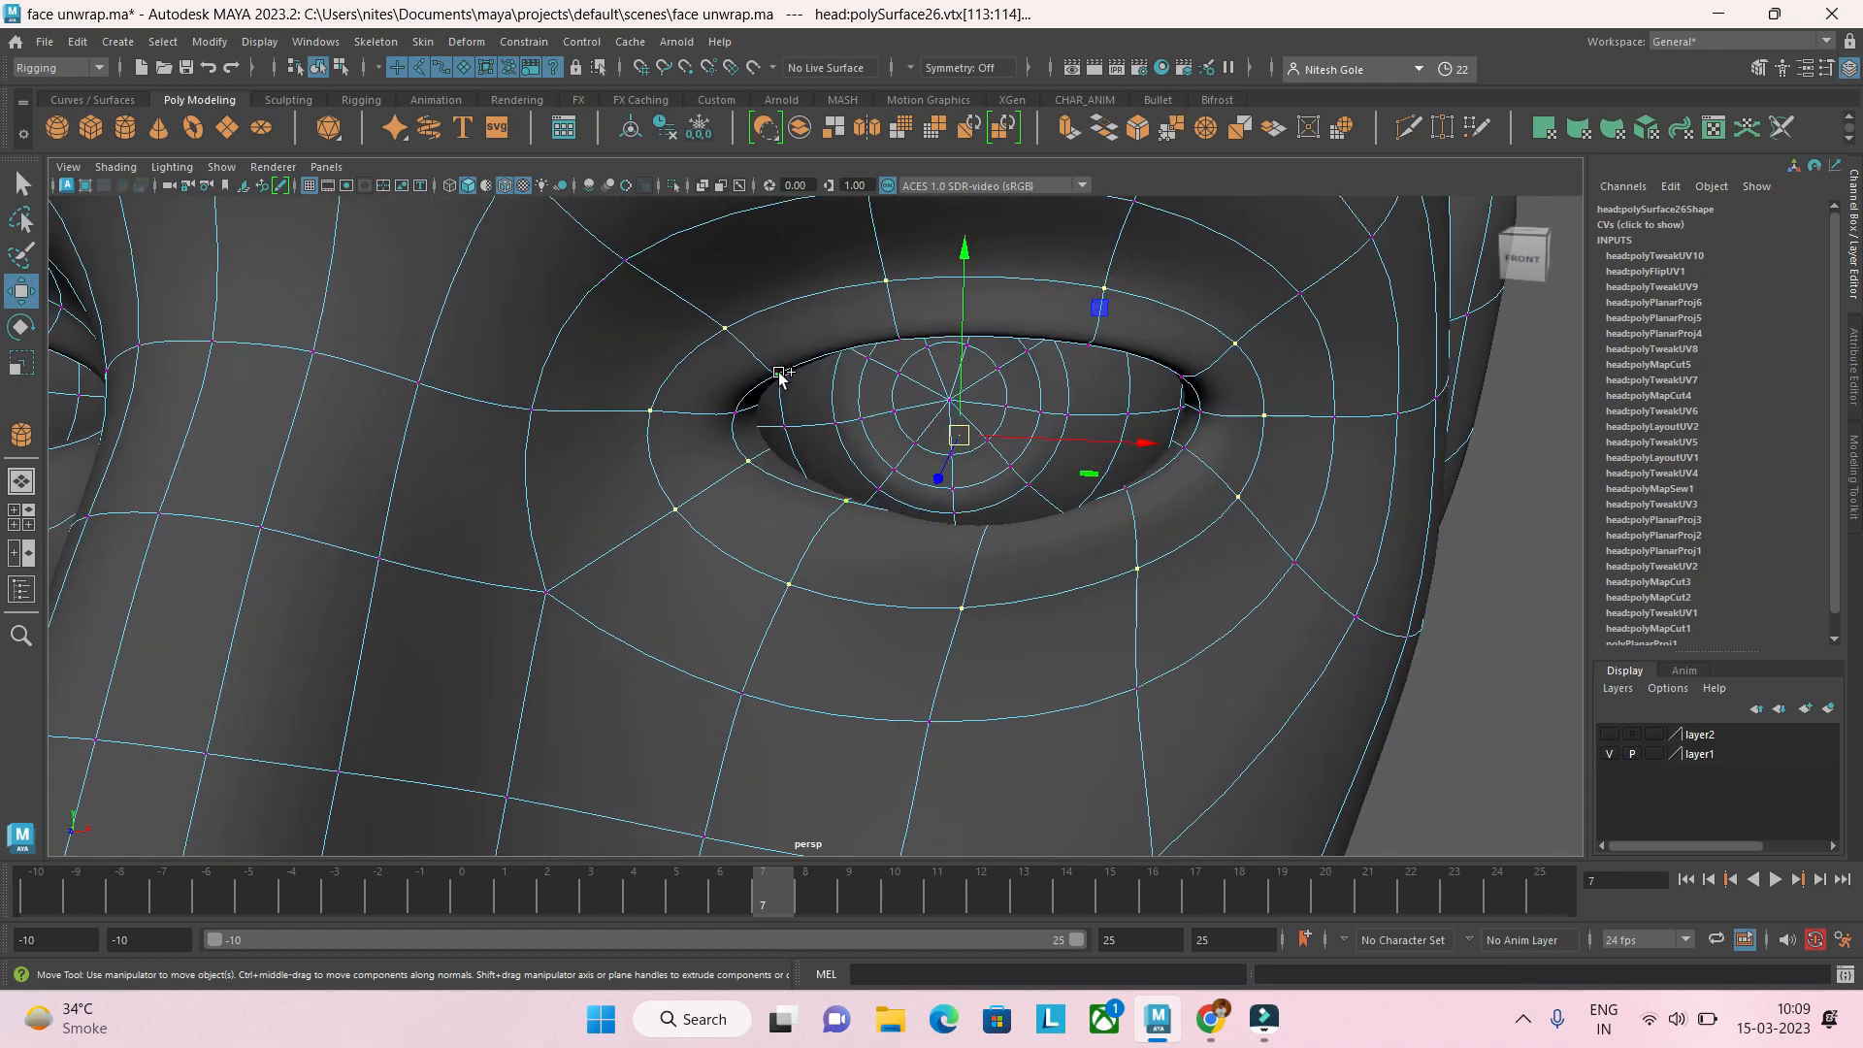
pyautogui.keyDown('alt'); pyautogui.moveTo(845, 382); pyautogui.dragTo(1118, 563); pyautogui.keyUp('alt')
pyautogui.keyDown('shift'); pyautogui.click(1196, 312); pyautogui.keyUp('shift')
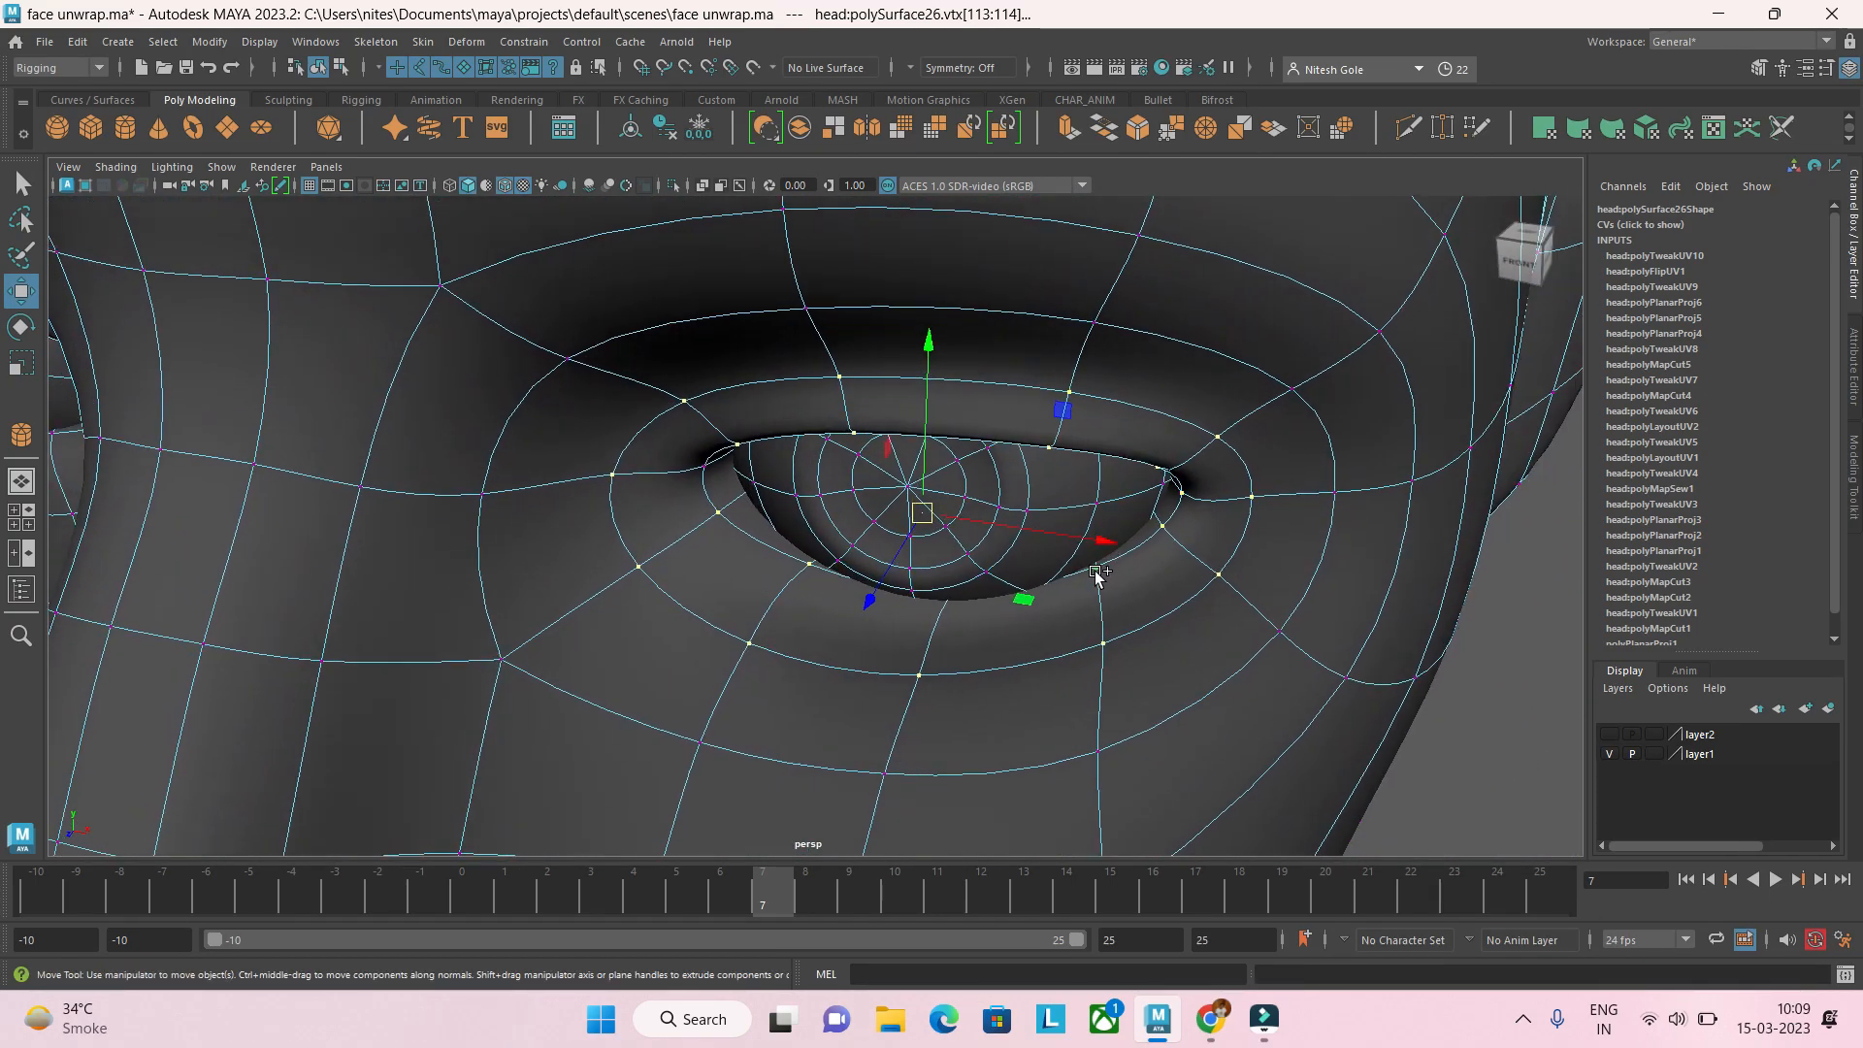
pyautogui.scroll(-5, 1114, 594)
pyautogui.keyDown('alt'); pyautogui.moveTo(1110, 582); pyautogui.dragTo(791, 493); pyautogui.keyUp('alt')
pyautogui.scroll(3, 791, 493)
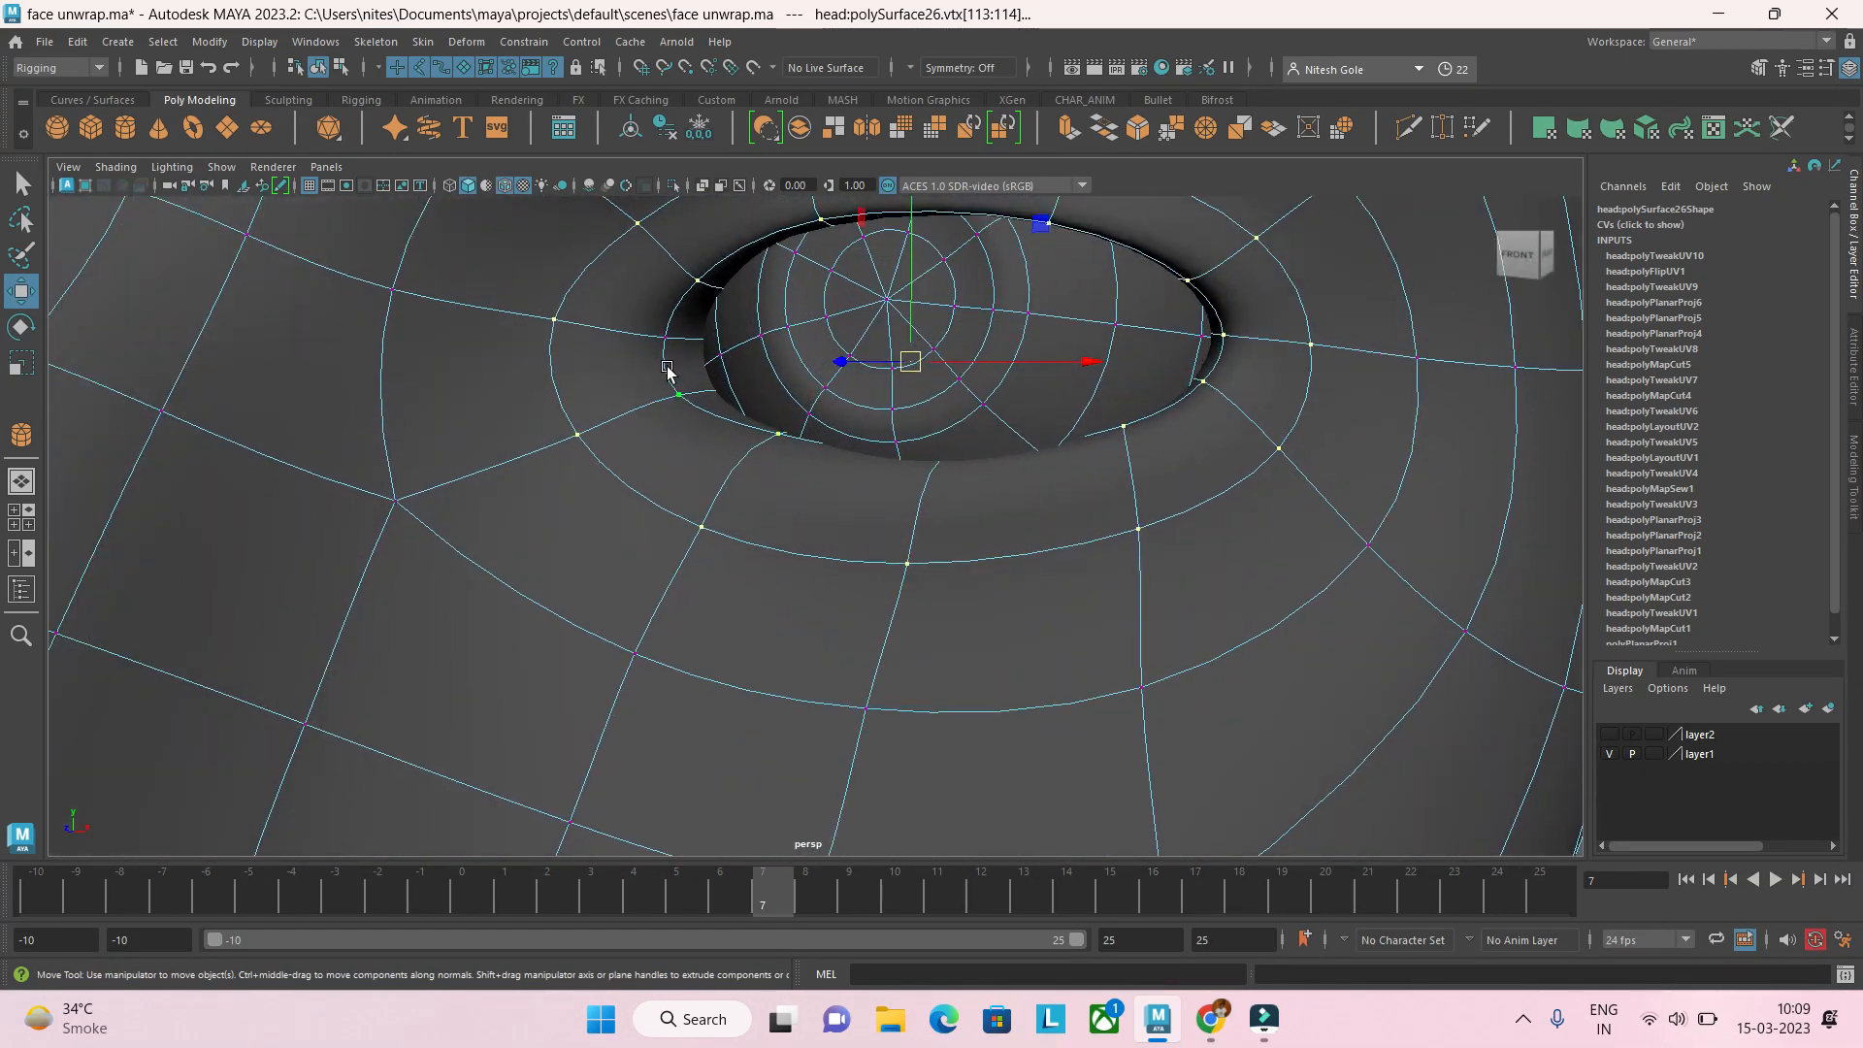
pyautogui.moveTo(806, 429)
pyautogui.keyDown('alt'); pyautogui.mouseDown()
pyautogui.moveTo(907, 419)
pyautogui.moveTo(803, 440)
pyautogui.moveTo(824, 439)
pyautogui.moveTo(831, 480)
pyautogui.moveTo(1003, 540)
pyautogui.moveTo(1013, 606)
pyautogui.moveTo(948, 528)
pyautogui.moveTo(981, 498)
pyautogui.moveTo(963, 502)
pyautogui.moveTo(970, 540)
pyautogui.moveTo(923, 511)
pyautogui.mouseUp(); pyautogui.keyUp('alt')
# Step: Display the scene in wireframe and return the head mesh to object mode to view the eyeballs from above
pyautogui.press('4')
pyautogui.moveTo(927, 364); pyautogui.dragTo(1024, 325, button='right')
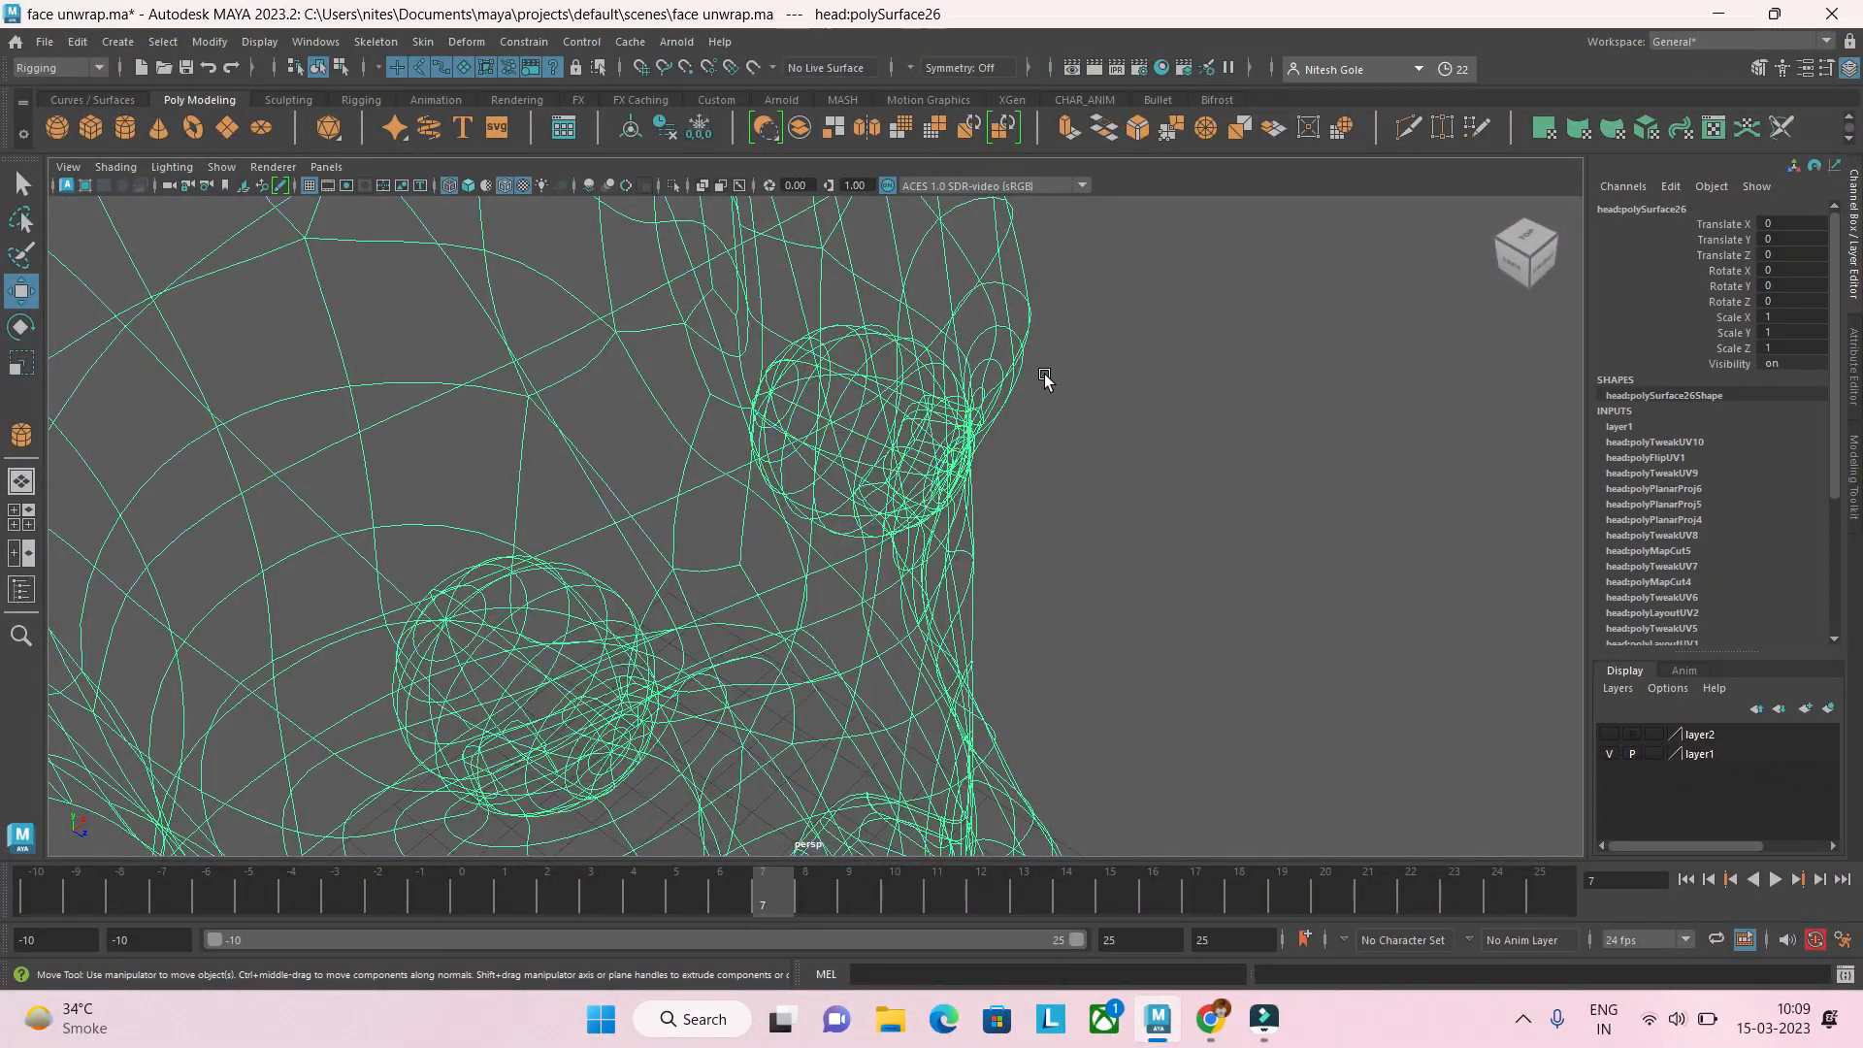
pyautogui.click(1045, 379)
pyautogui.click(850, 335)
pyautogui.moveTo(875, 376)
pyautogui.keyDown('alt'); pyautogui.mouseDown()
pyautogui.moveTo(968, 445)
pyautogui.moveTo(873, 388)
pyautogui.mouseUp(); pyautogui.keyUp('alt')
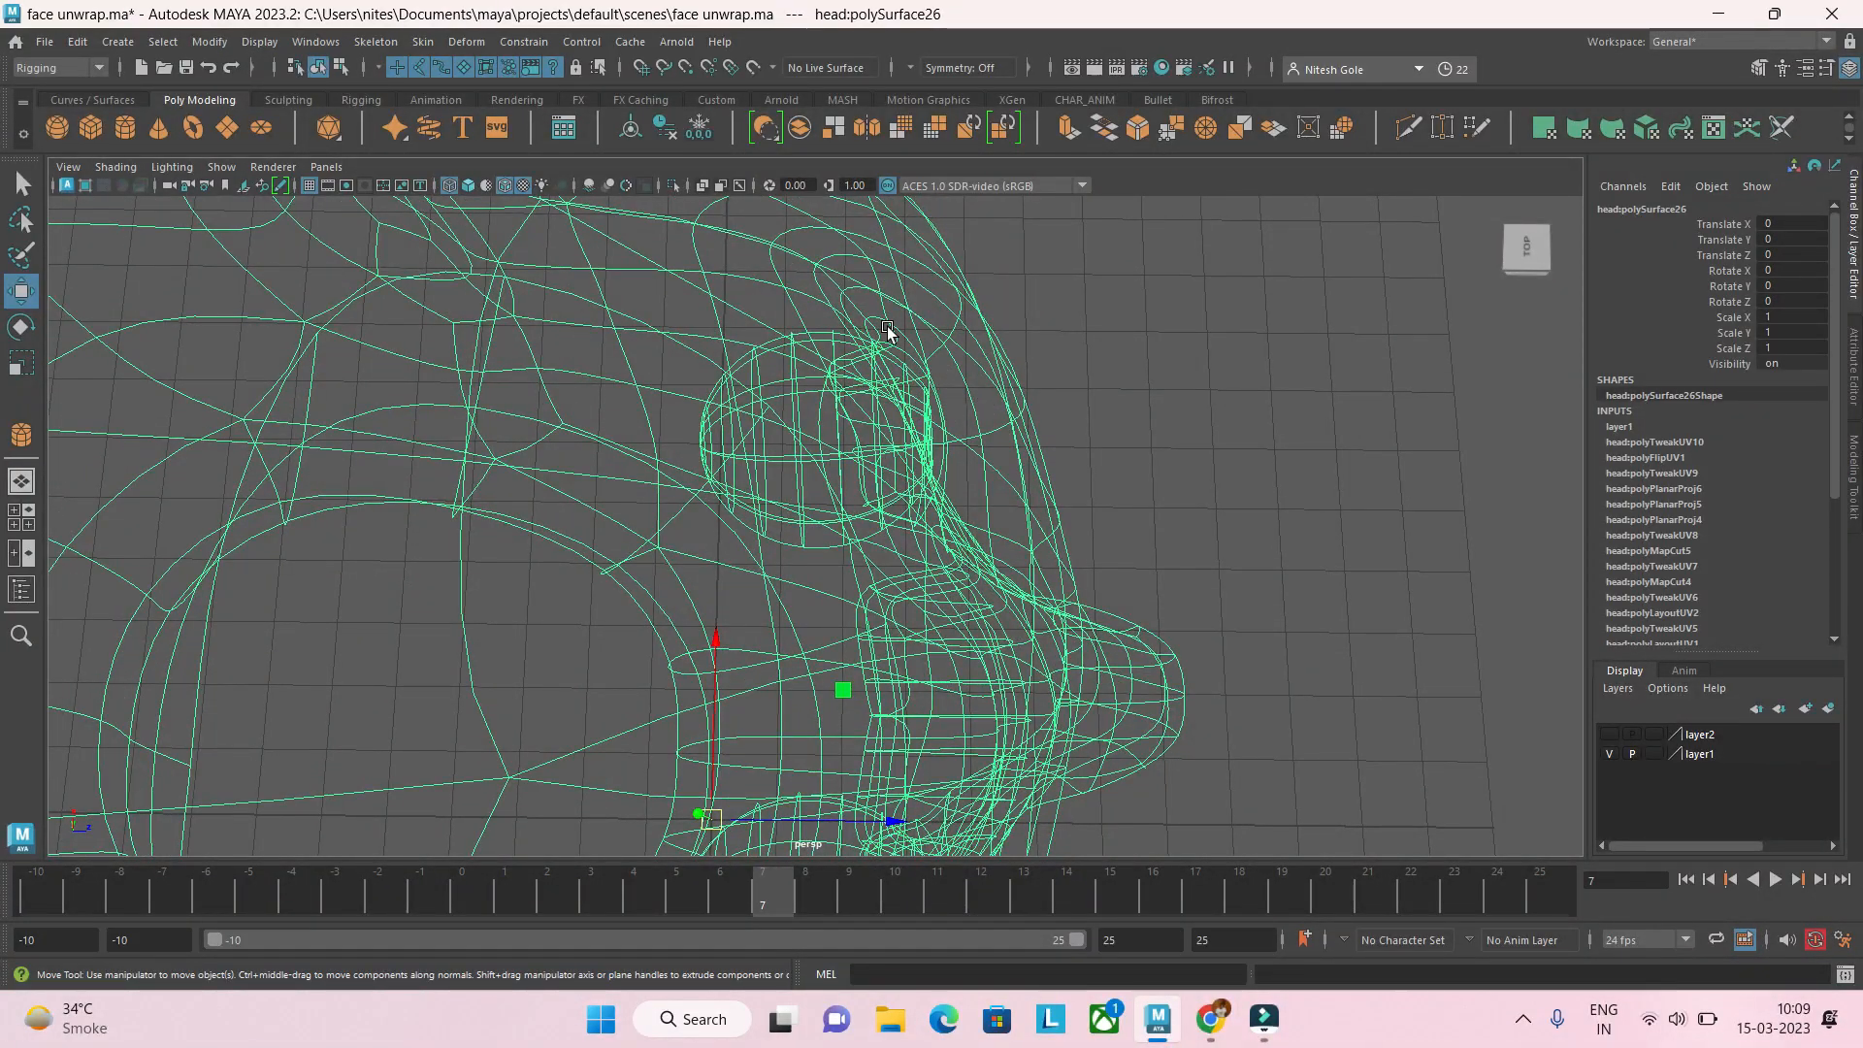
# Step: Separate the head mesh into its individual pieces with the Modeling tools, and clear the selection
pyautogui.click(68, 70)
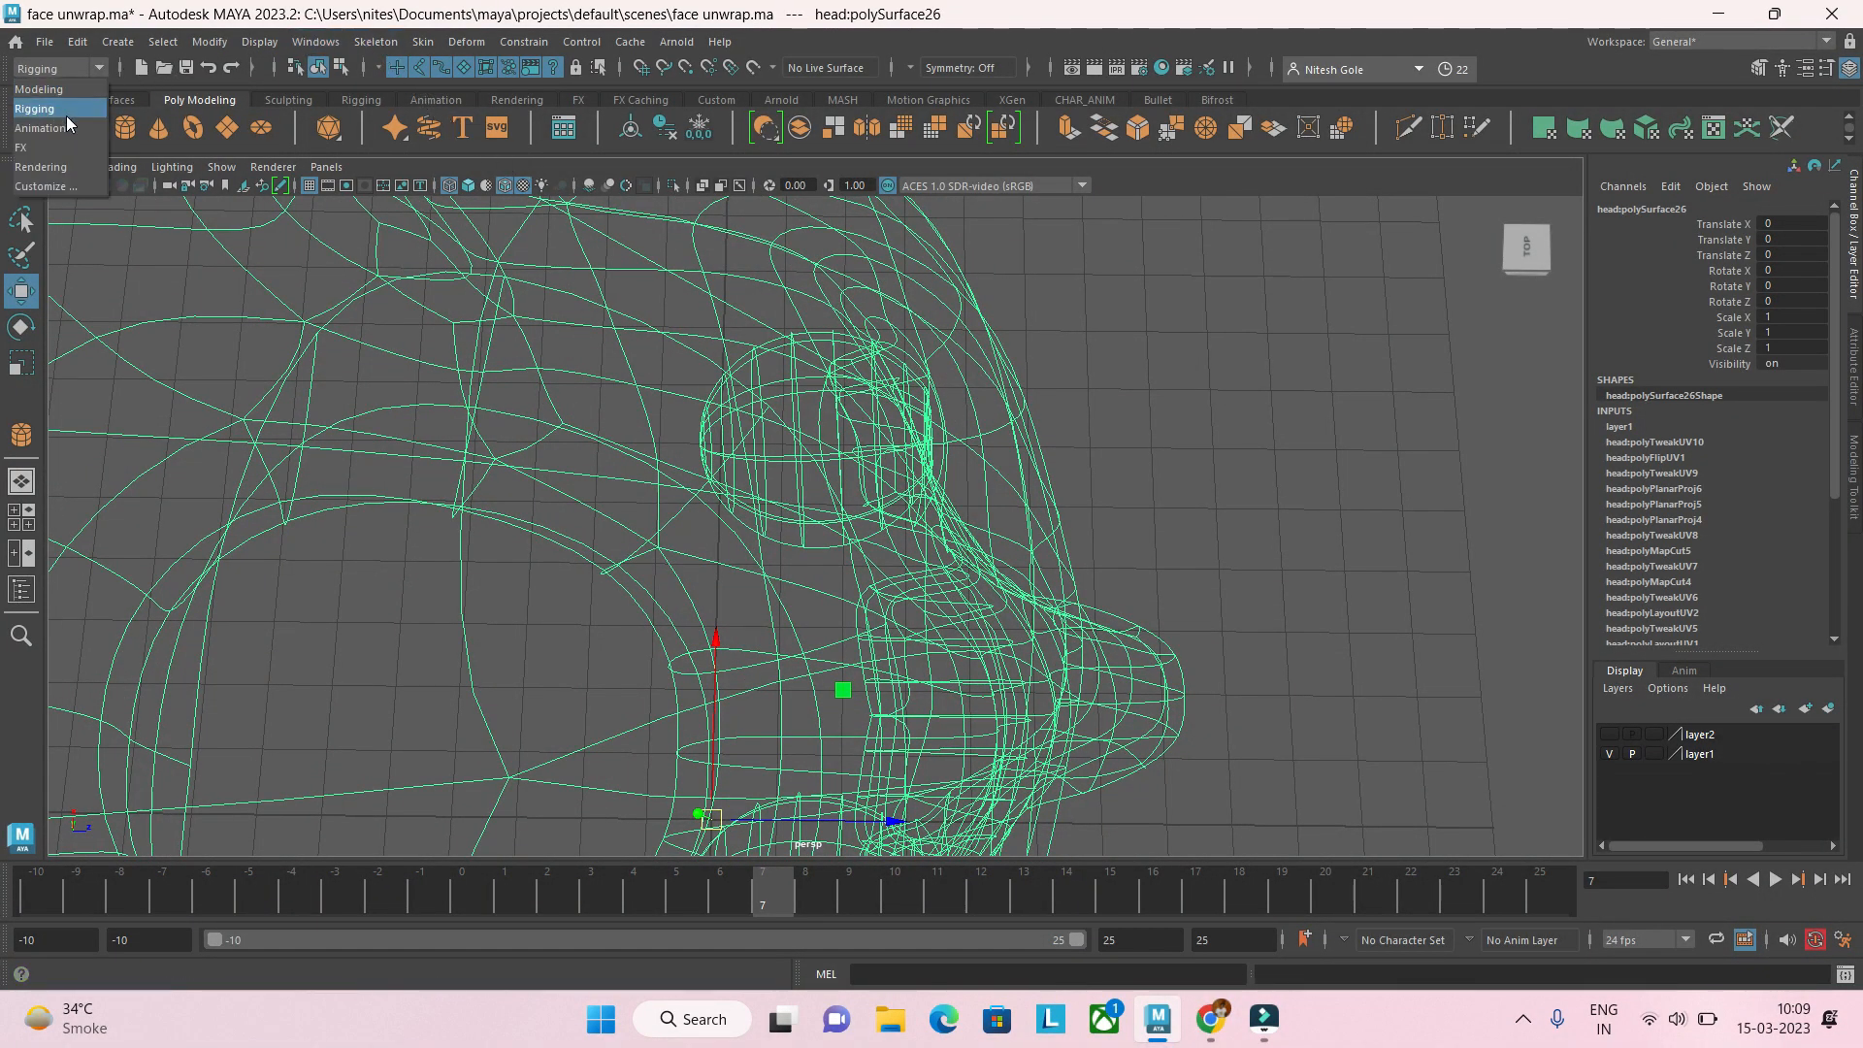
pyautogui.click(39, 89)
pyautogui.click(367, 42)
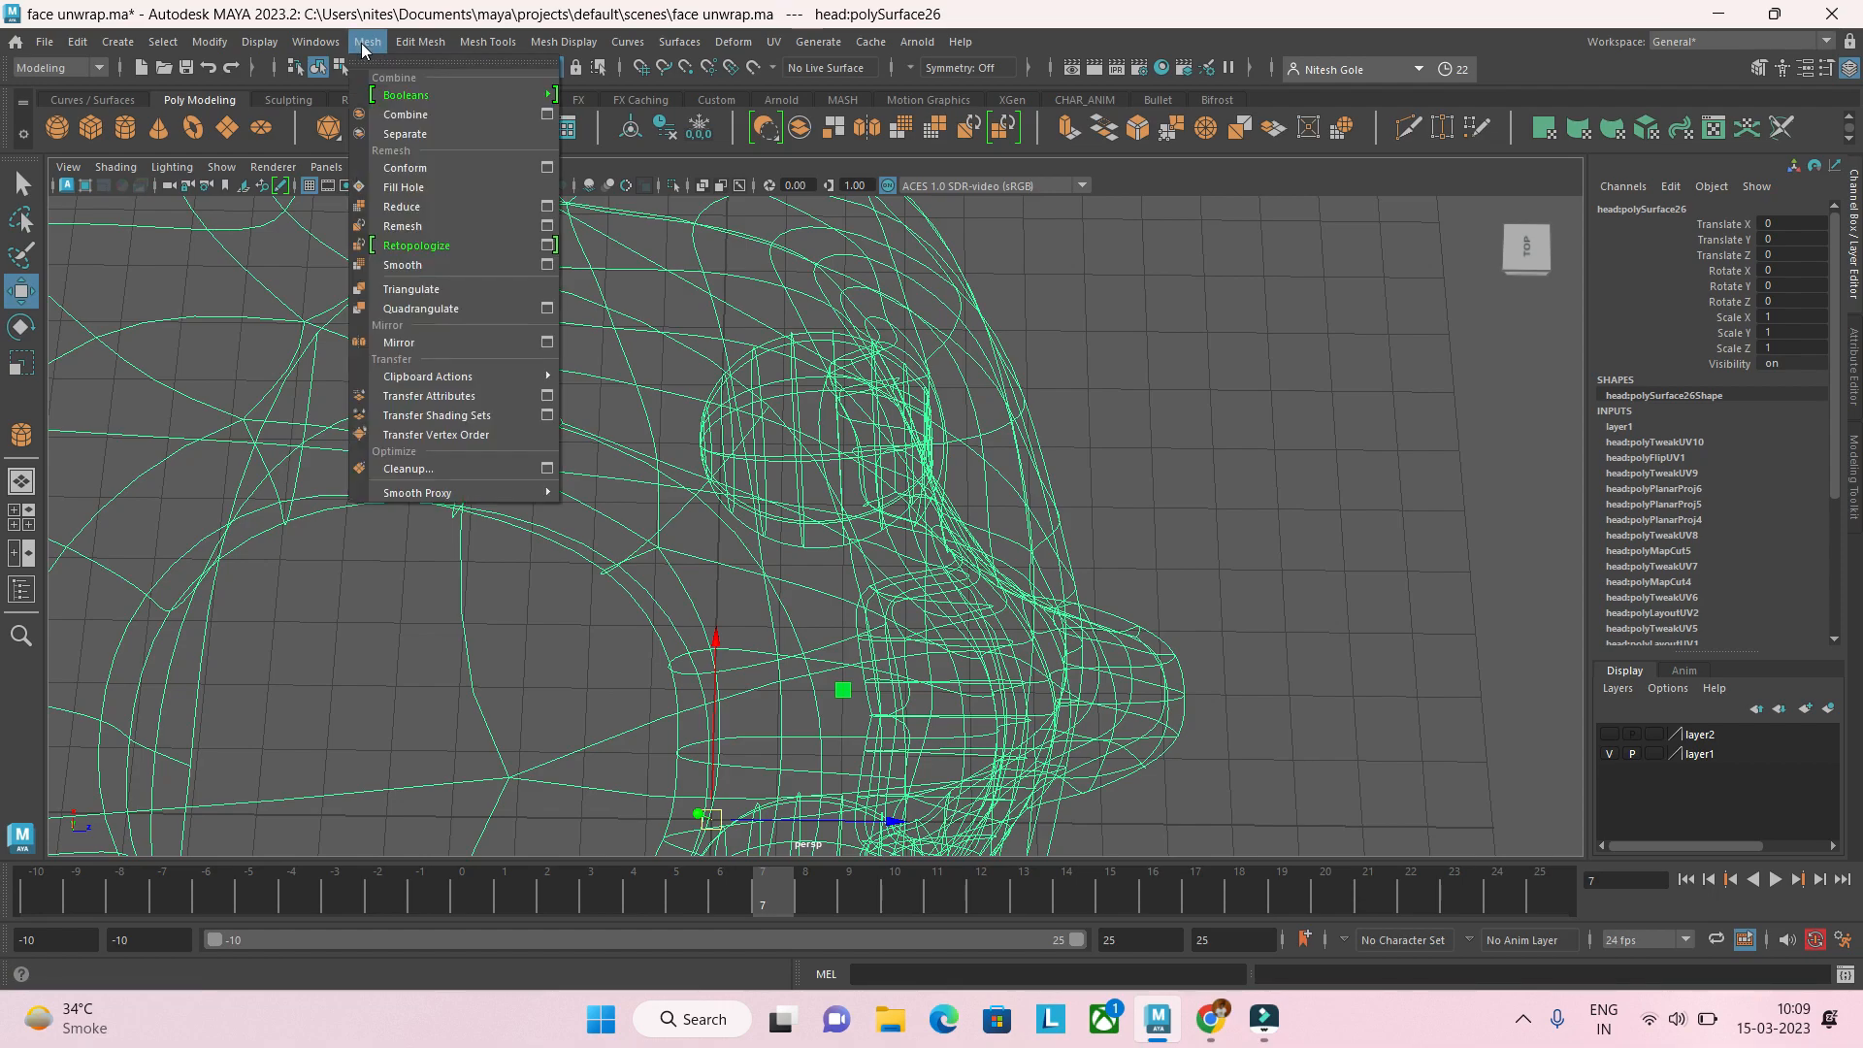
pyautogui.click(405, 134)
pyautogui.click(858, 410)
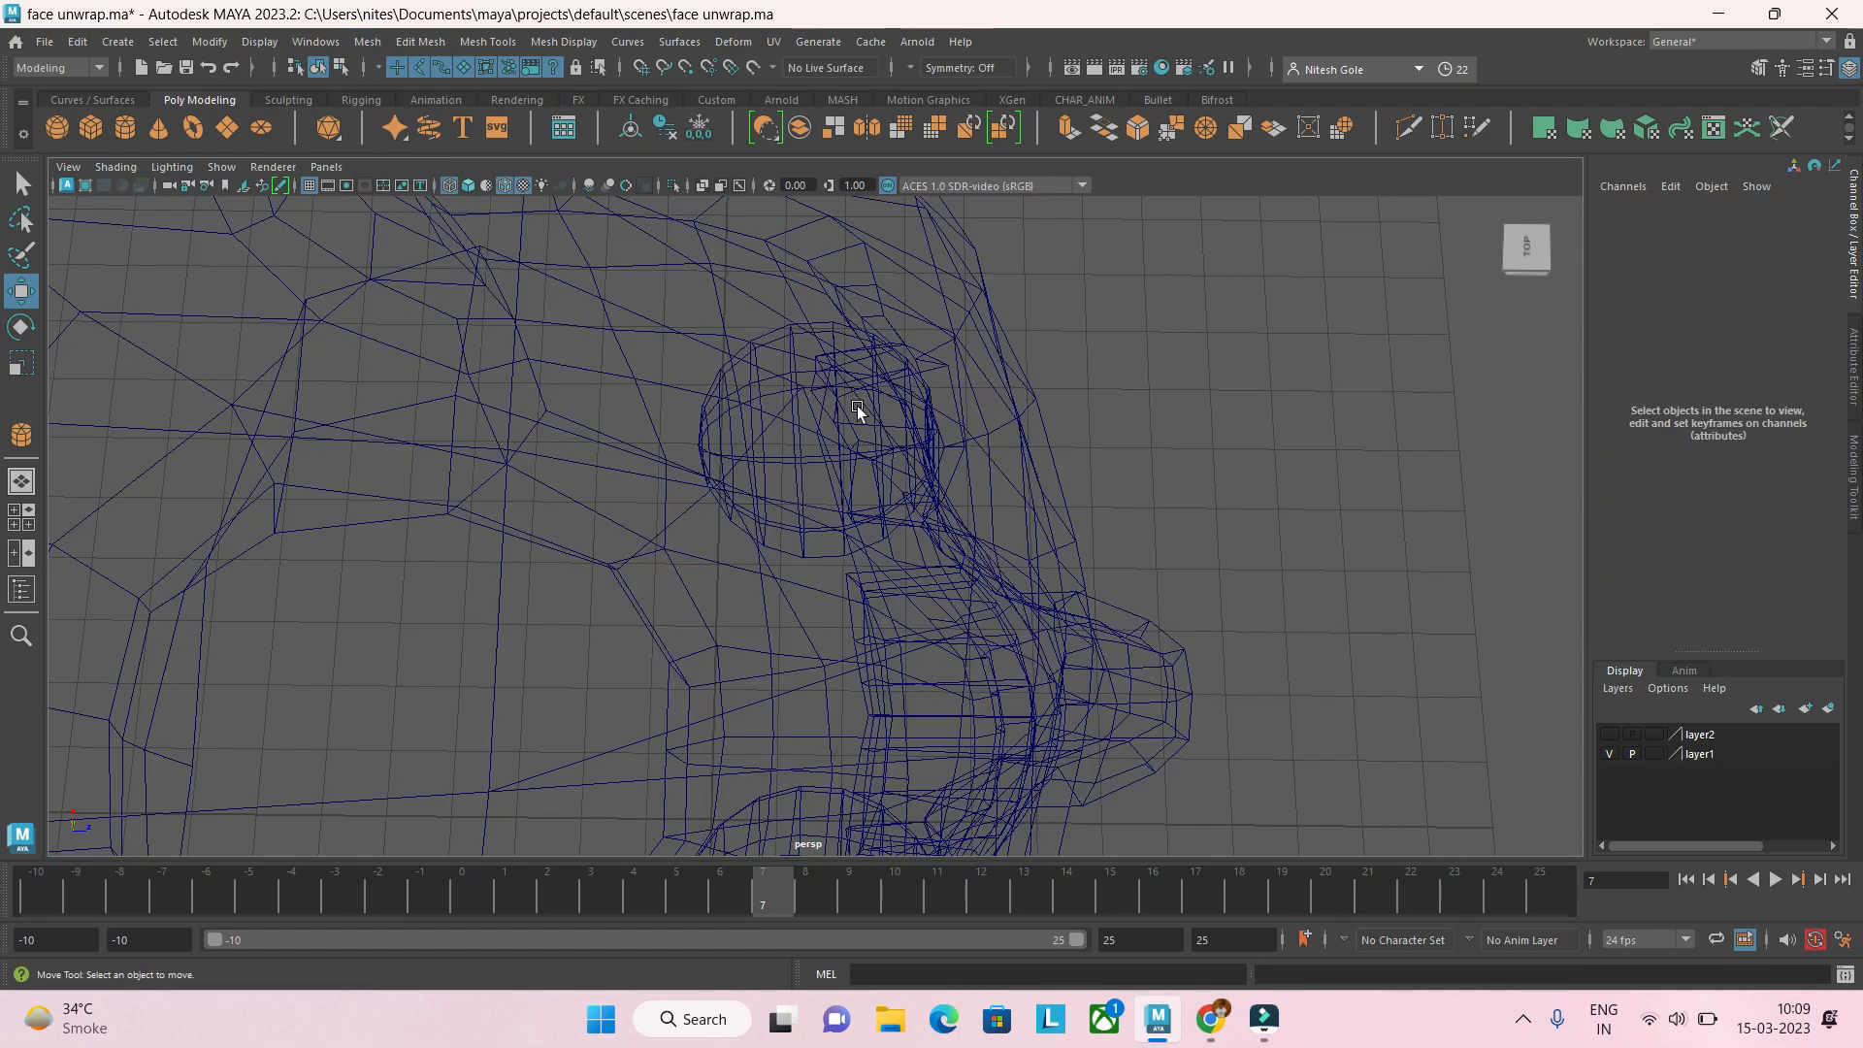
# Step: Select both eyeballs, assign them to a new display layer and hide that layer
pyautogui.click(754, 389)
pyautogui.scroll(-3, 861, 573)
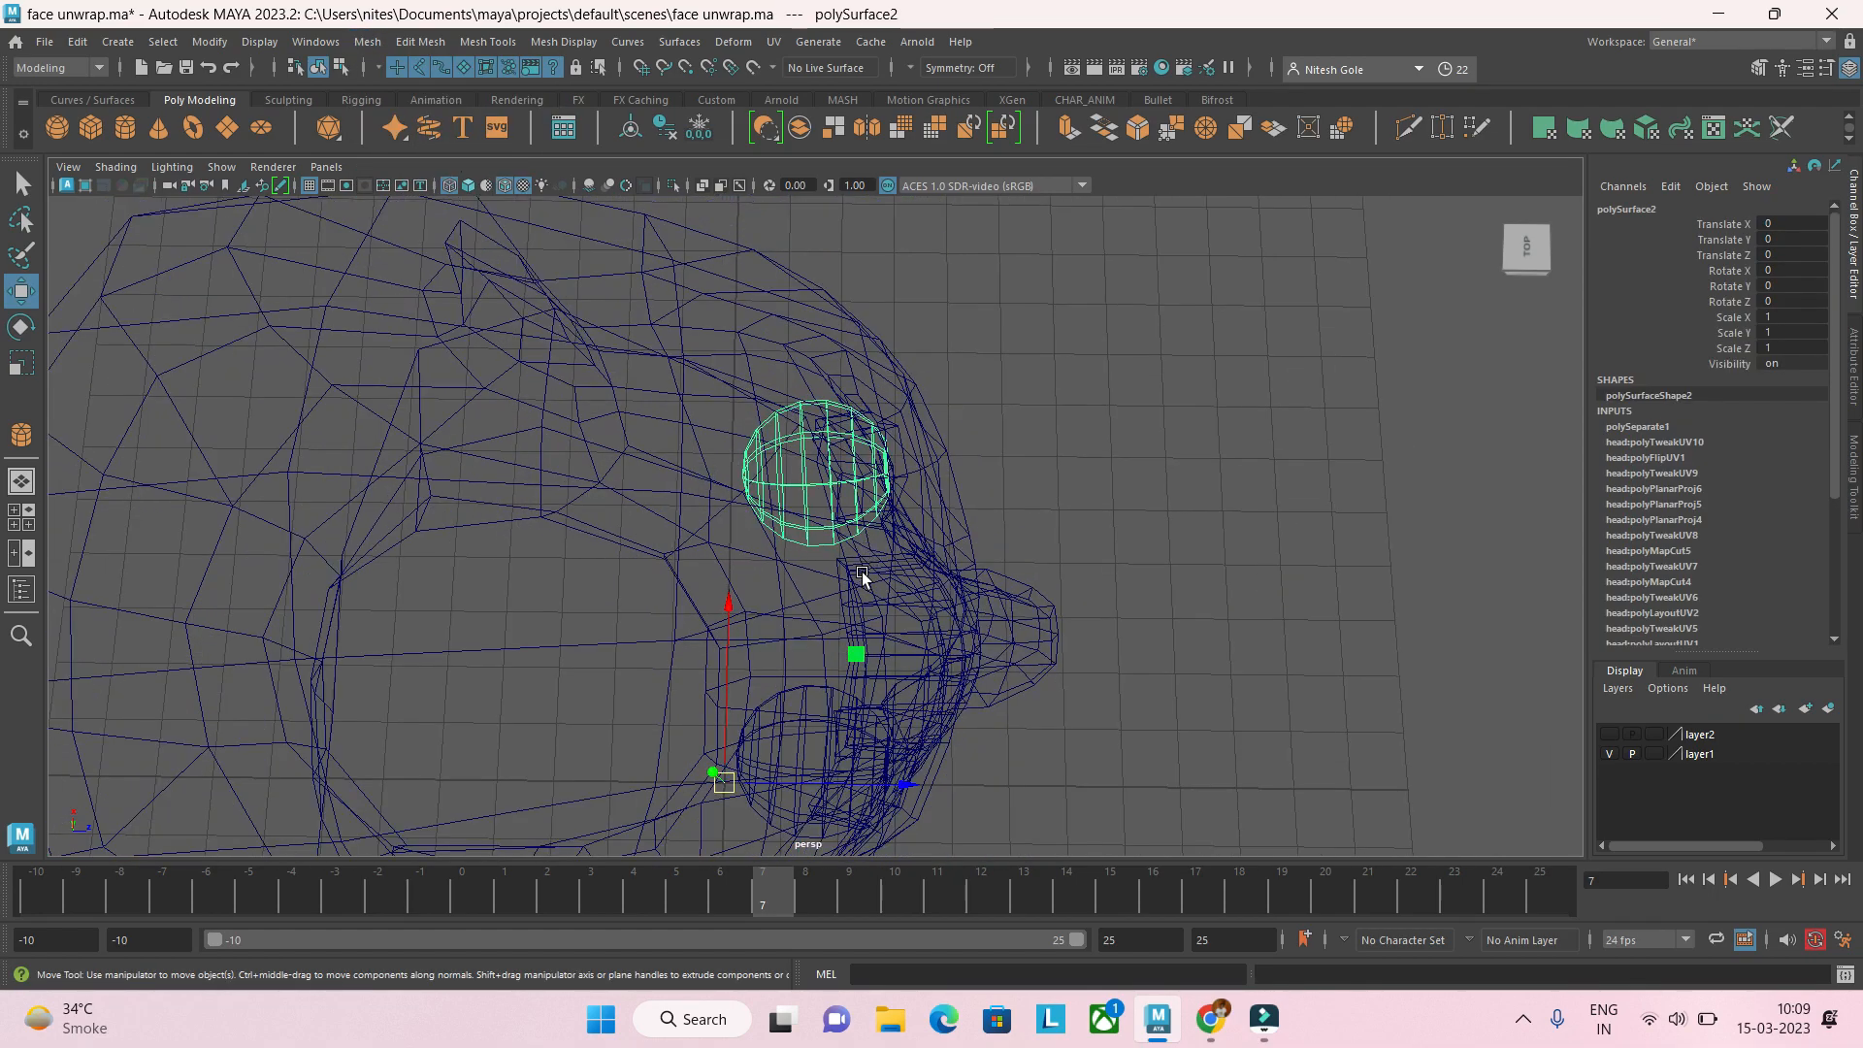
pyautogui.keyDown('shift'); pyautogui.click(799, 700); pyautogui.keyUp('shift')
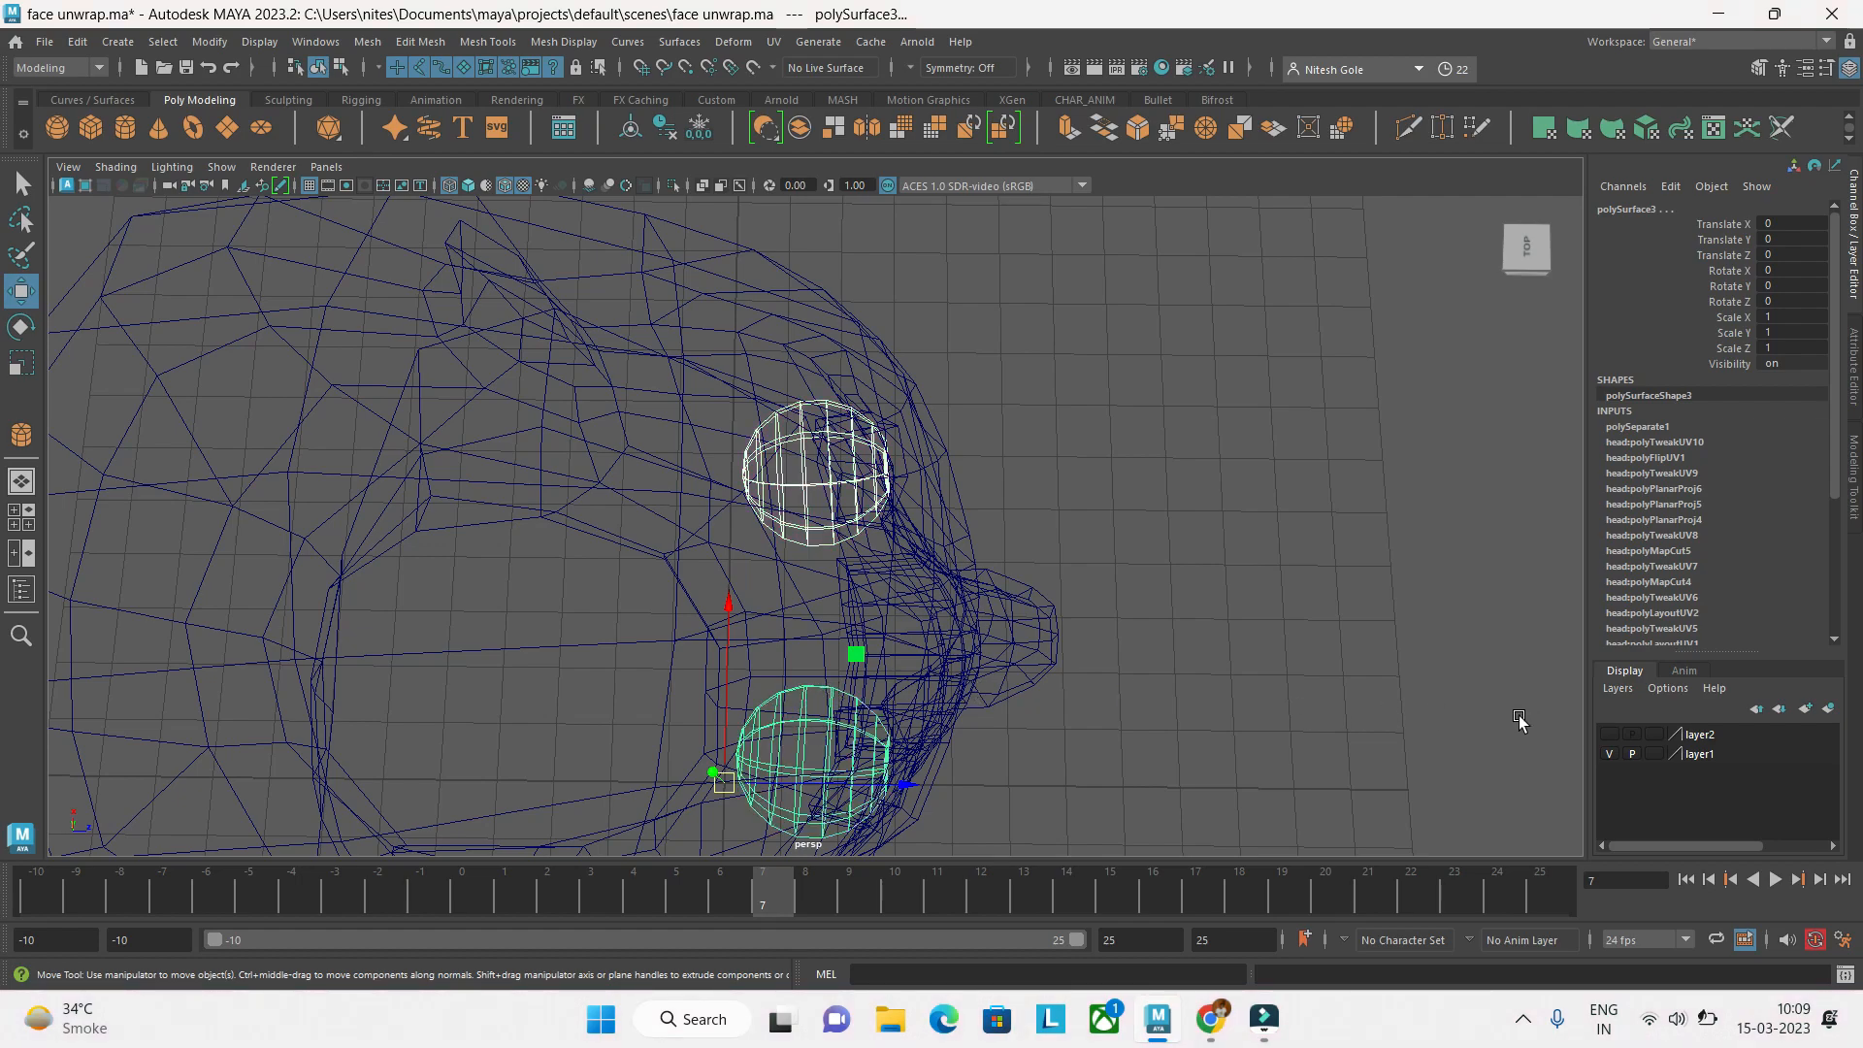
pyautogui.click(1830, 712)
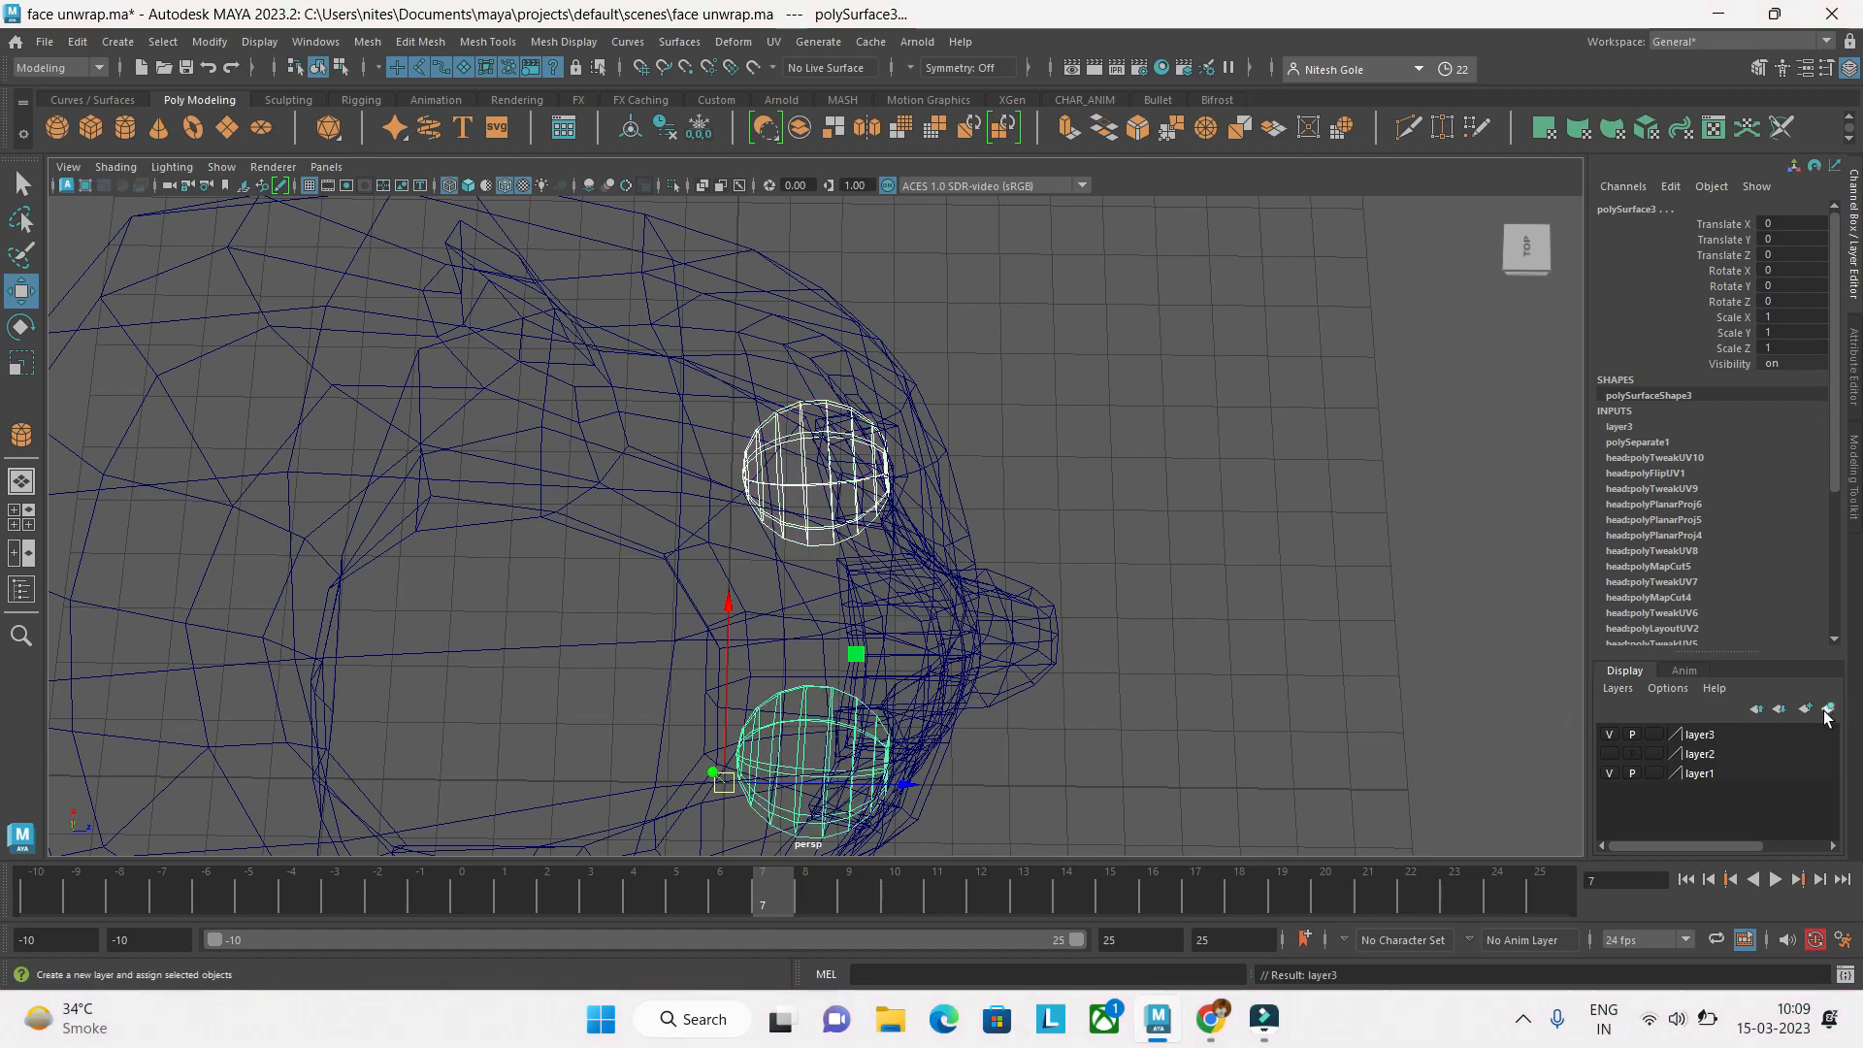
pyautogui.click(1609, 734)
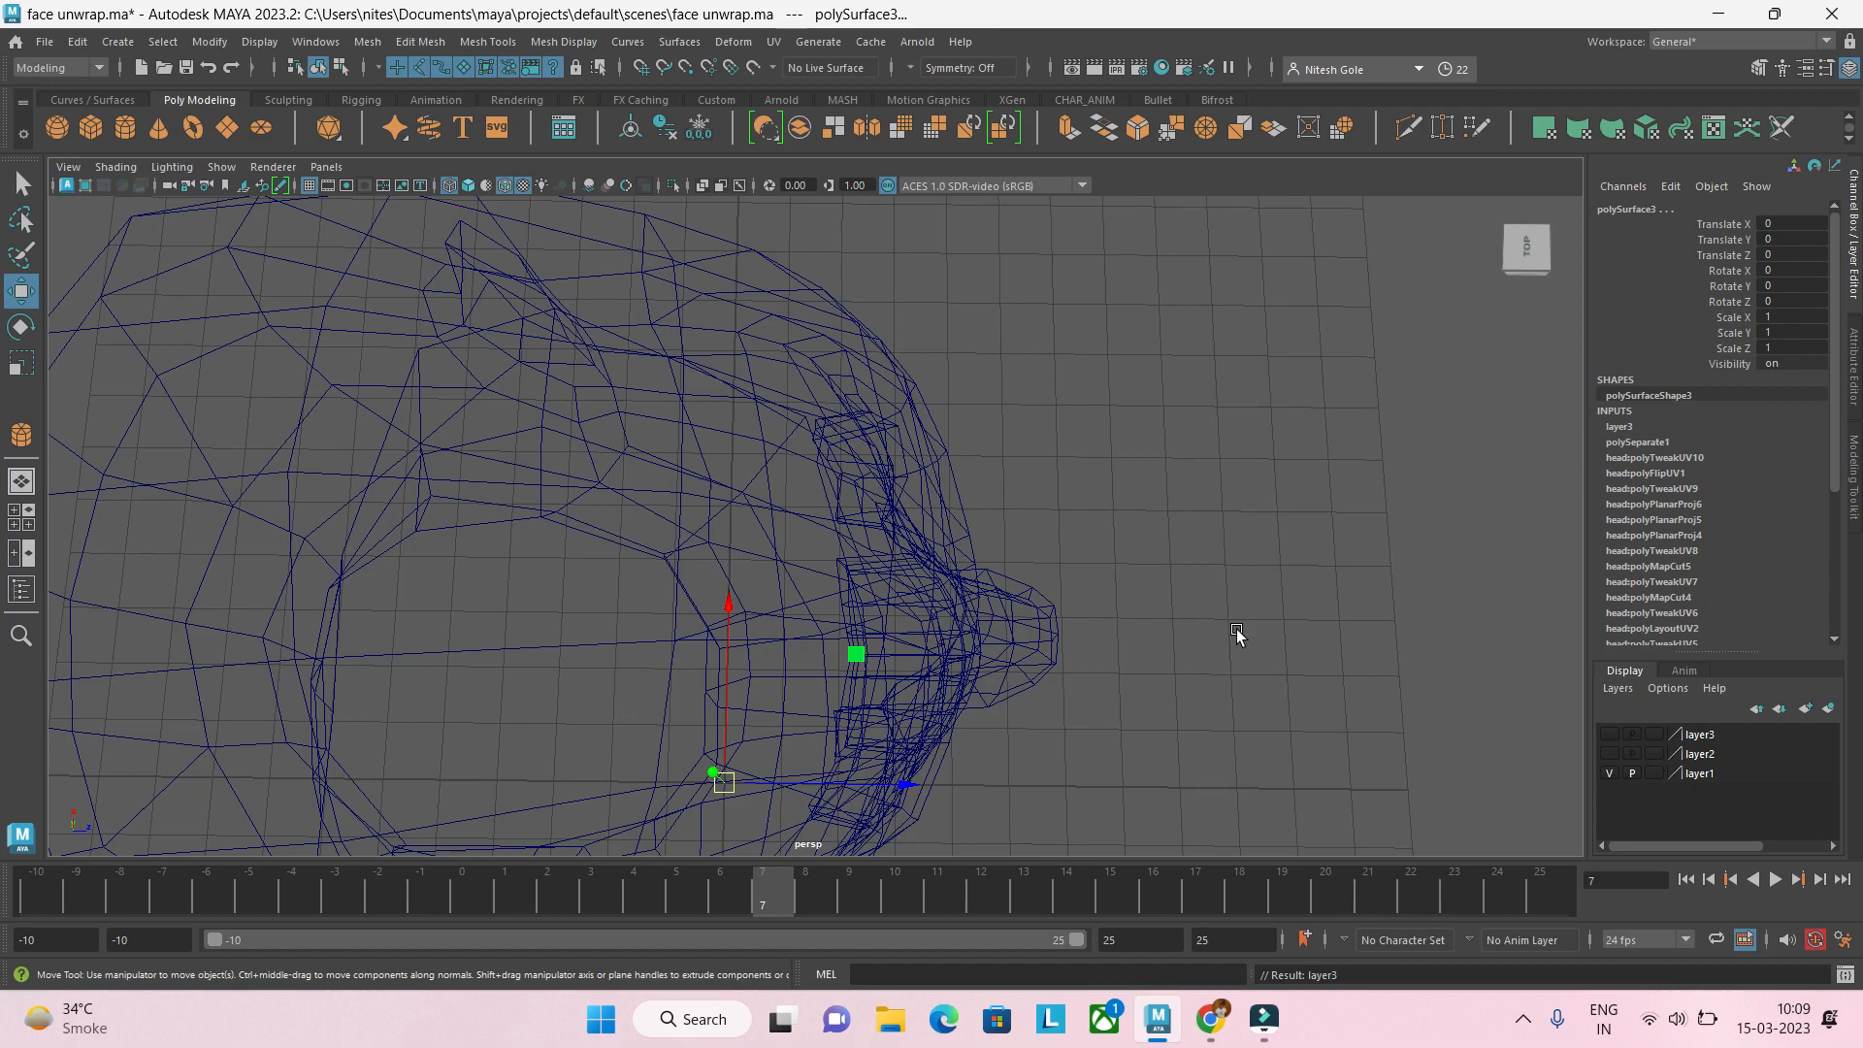
pyautogui.press('space')
pyautogui.press('space')
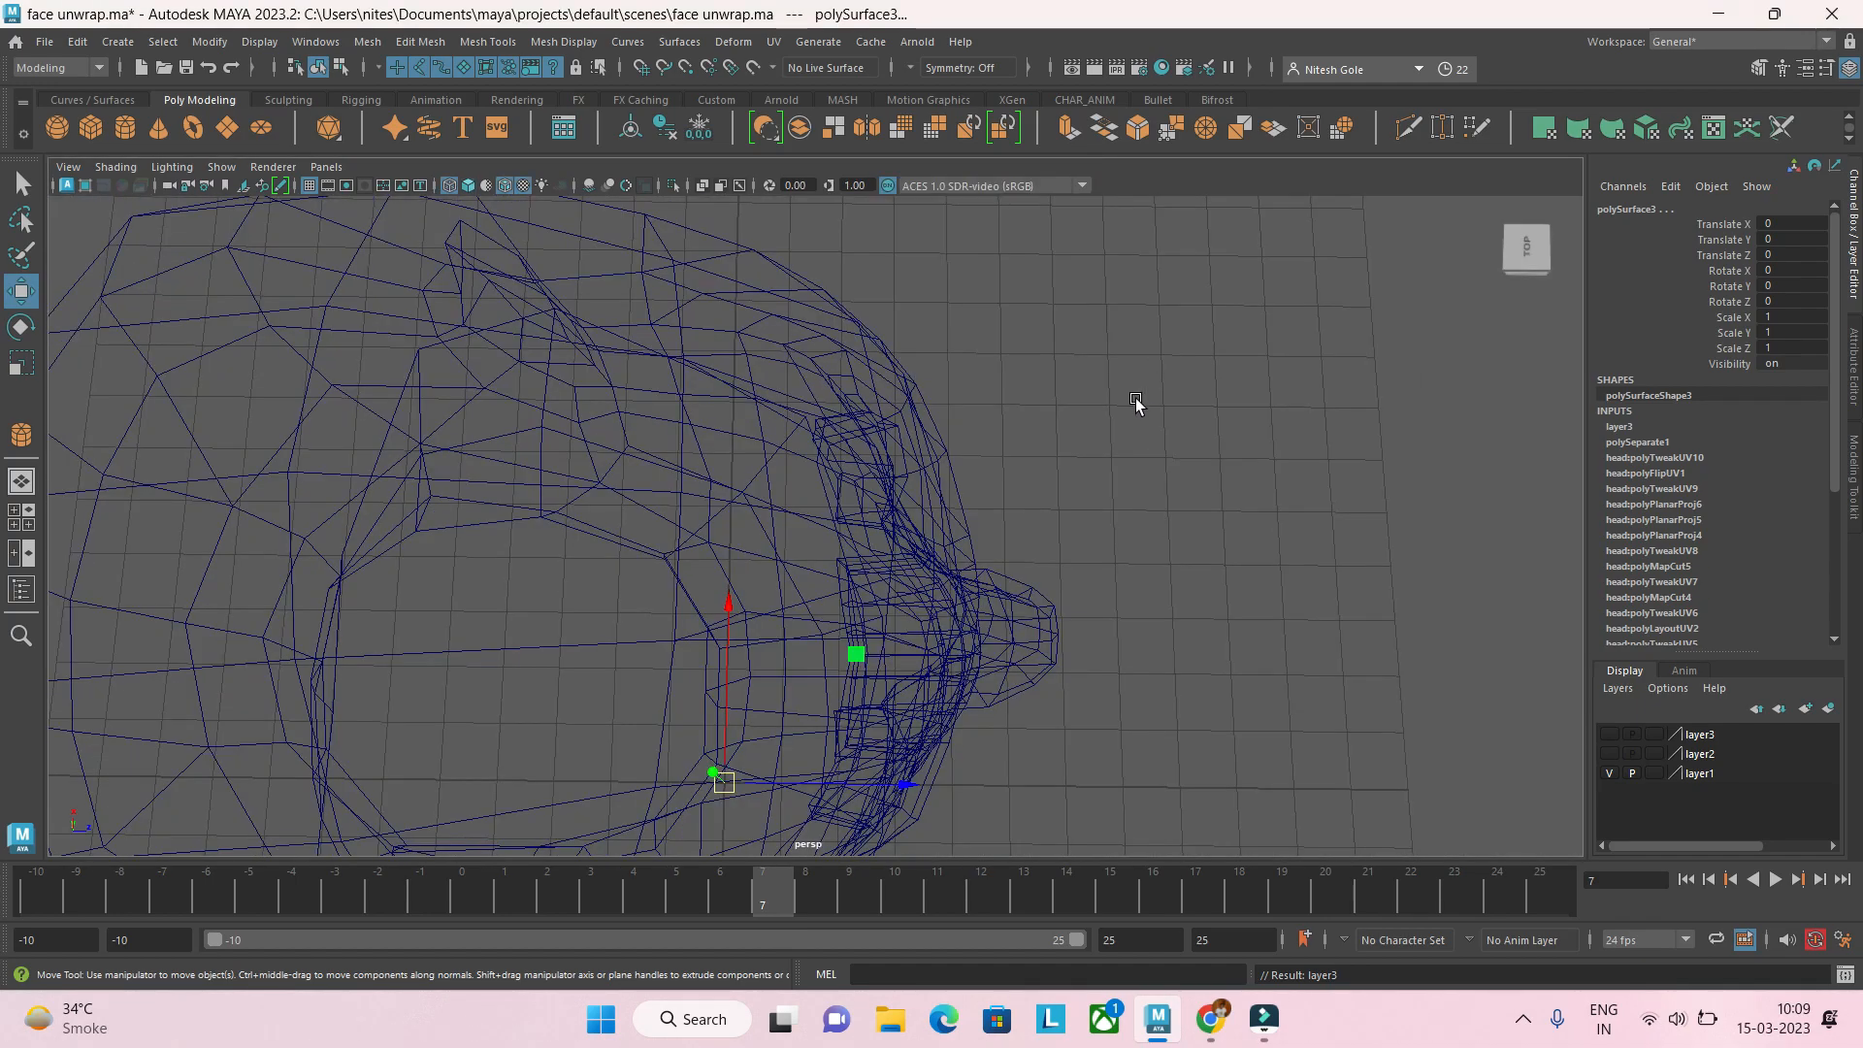
# Step: Switch the scene from wireframe to shaded display and bring the eye socket with its hidden eyeball into close front view
pyautogui.keyDown('alt'); pyautogui.moveTo(868, 557); pyautogui.dragTo(686, 445); pyautogui.keyUp('alt')
pyautogui.scroll(1, 842, 520)
pyautogui.moveTo(842, 520)
pyautogui.keyDown('alt'); pyautogui.mouseDown()
pyautogui.moveTo(865, 528)
pyautogui.moveTo(837, 552)
pyautogui.mouseUp(); pyautogui.keyUp('alt')
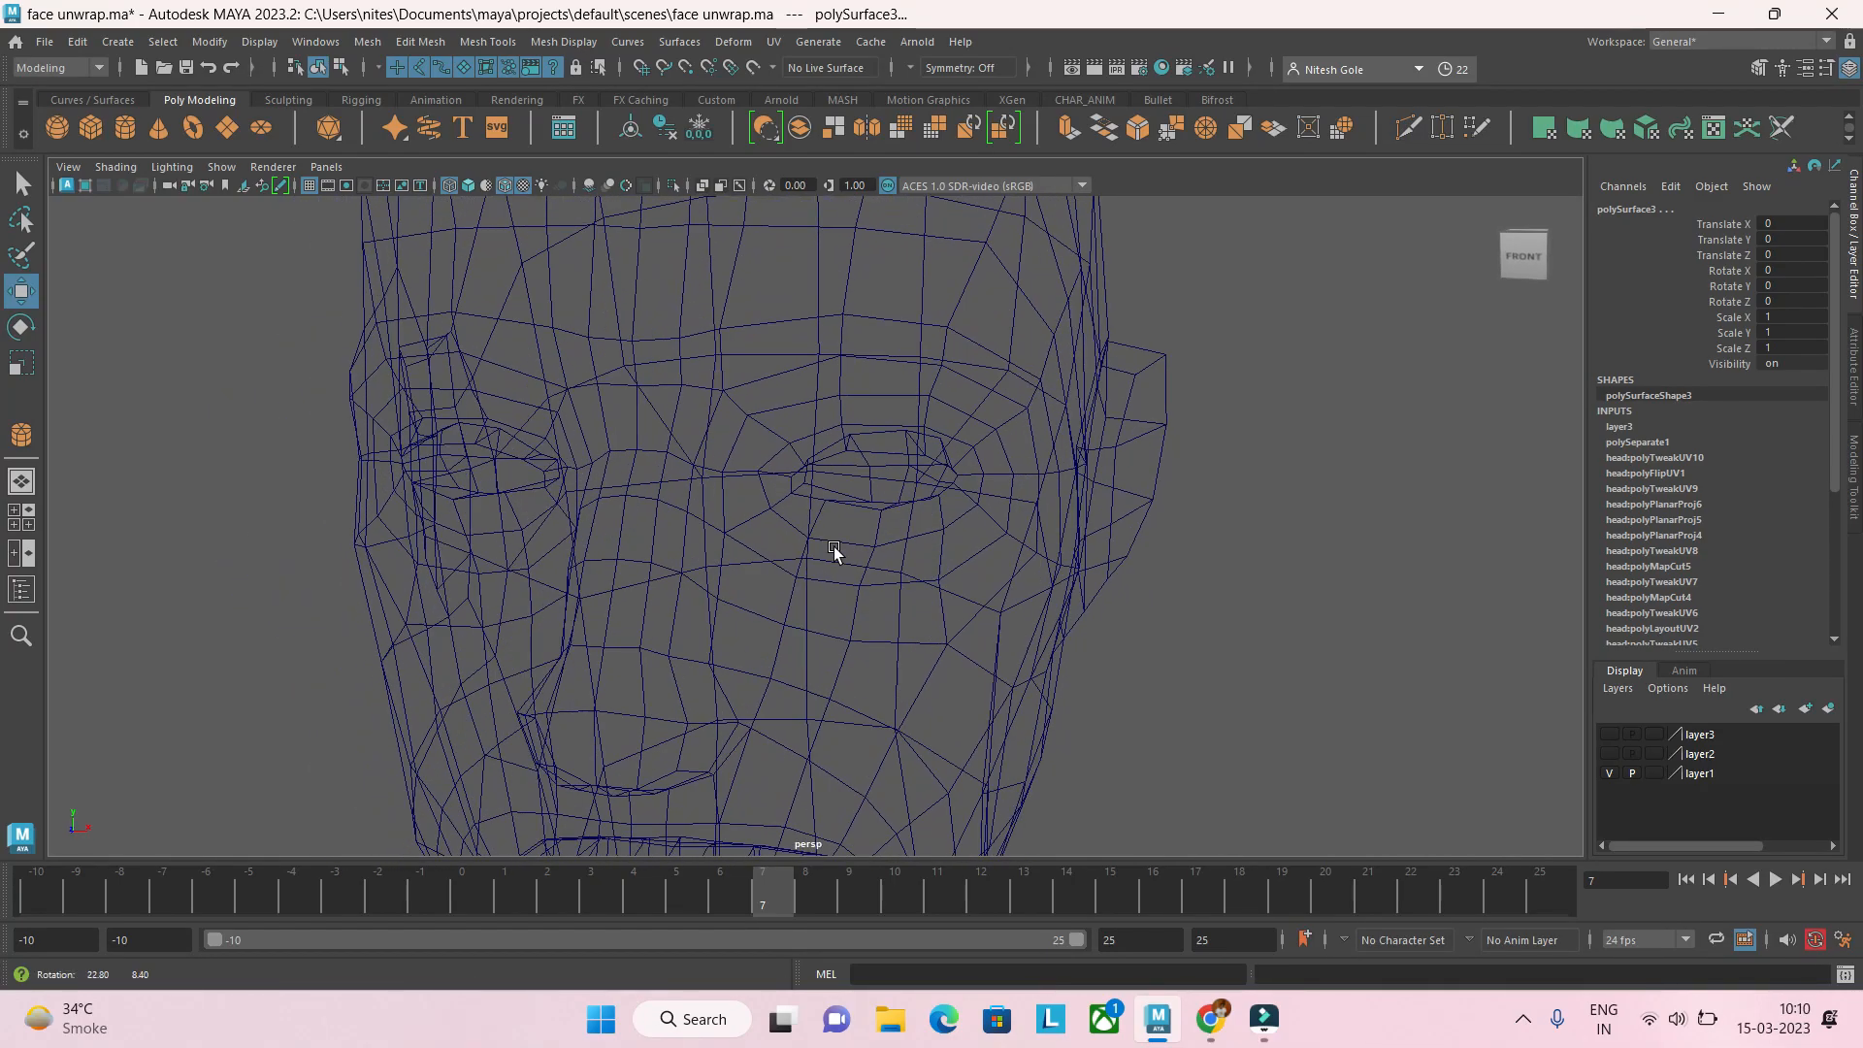
pyautogui.press('5')
pyautogui.scroll(8, 937, 505)
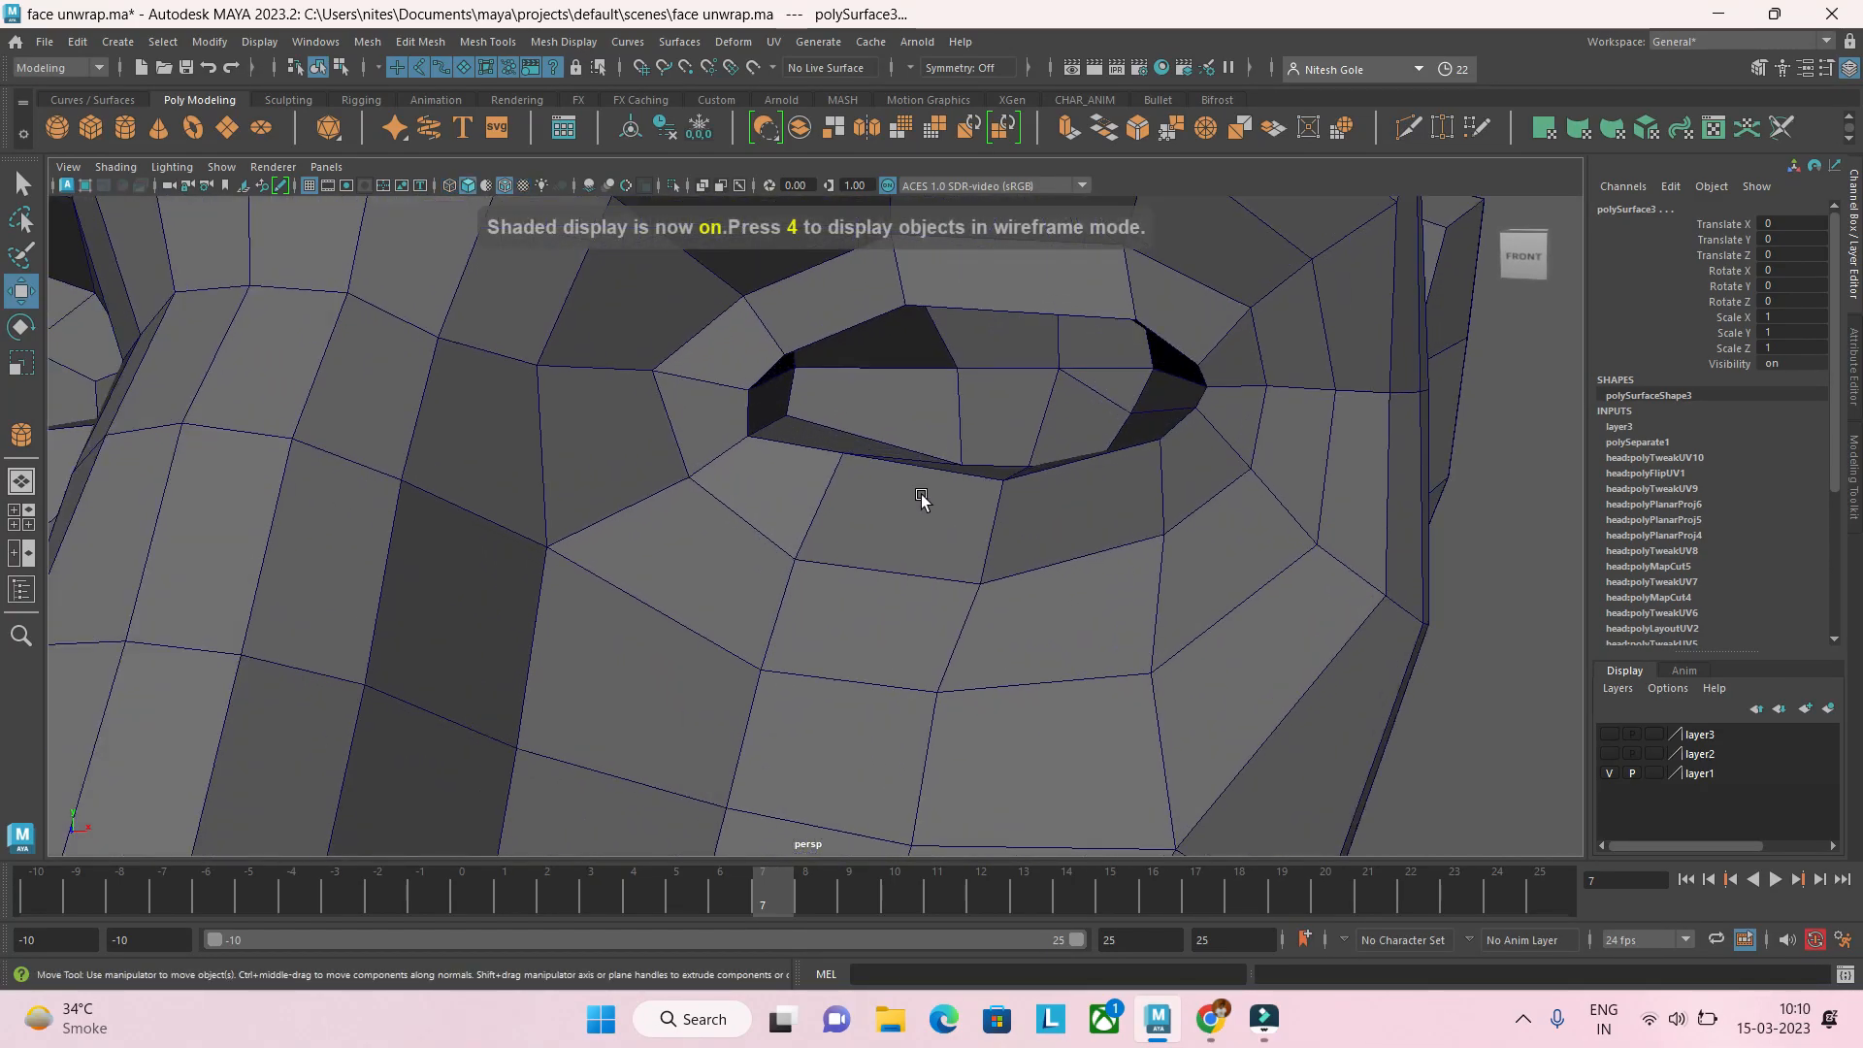
# Step: Select the head mesh and put it into vertex selection mode
pyautogui.moveTo(923, 499)
pyautogui.keyDown('alt'); pyautogui.mouseDown()
pyautogui.moveTo(776, 467)
pyautogui.moveTo(857, 470)
pyautogui.moveTo(990, 375)
pyautogui.moveTo(1052, 387)
pyautogui.moveTo(969, 378)
pyautogui.moveTo(1002, 377)
pyautogui.moveTo(981, 349)
pyautogui.moveTo(948, 374)
pyautogui.moveTo(990, 382)
pyautogui.mouseUp(); pyautogui.keyUp('alt')
pyautogui.click(1019, 383)
pyautogui.scroll(3, 1101, 373)
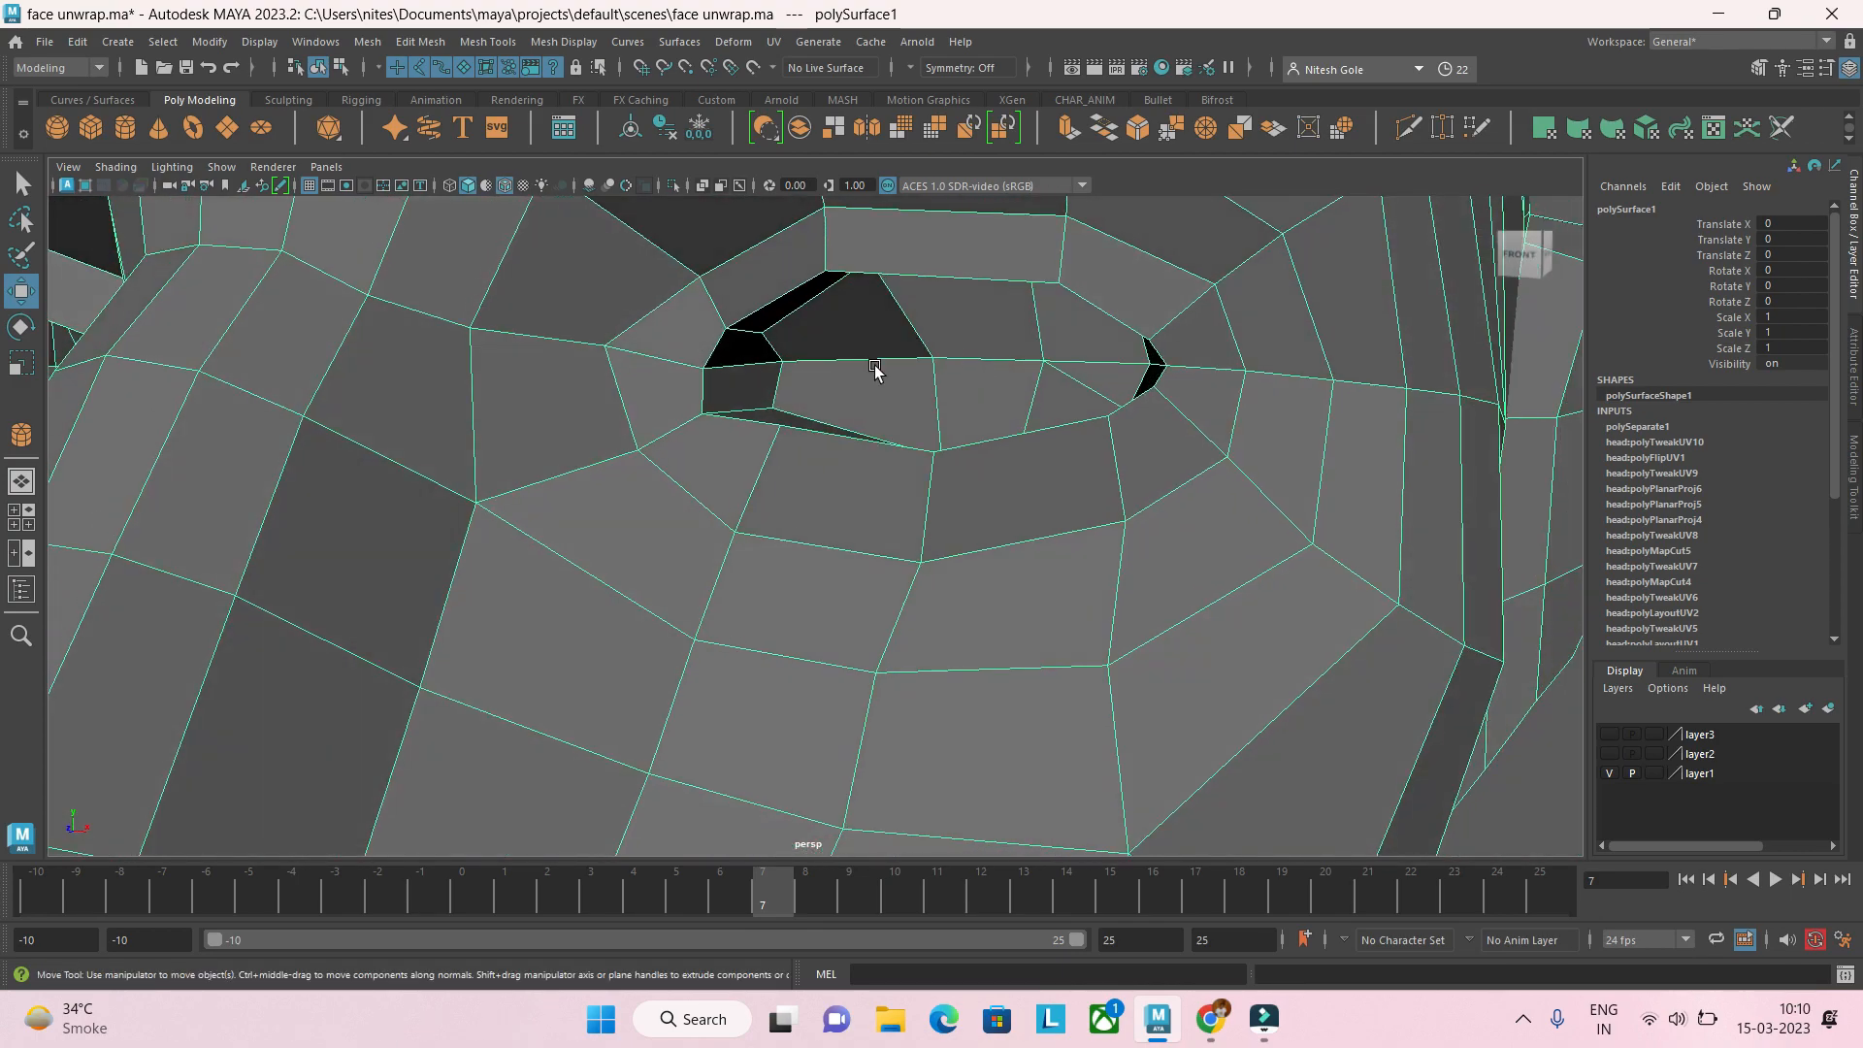
pyautogui.keyDown('alt'); pyautogui.moveTo(874, 370); pyautogui.dragTo(878, 416); pyautogui.keyUp('alt')
pyautogui.rightClick(905, 361)
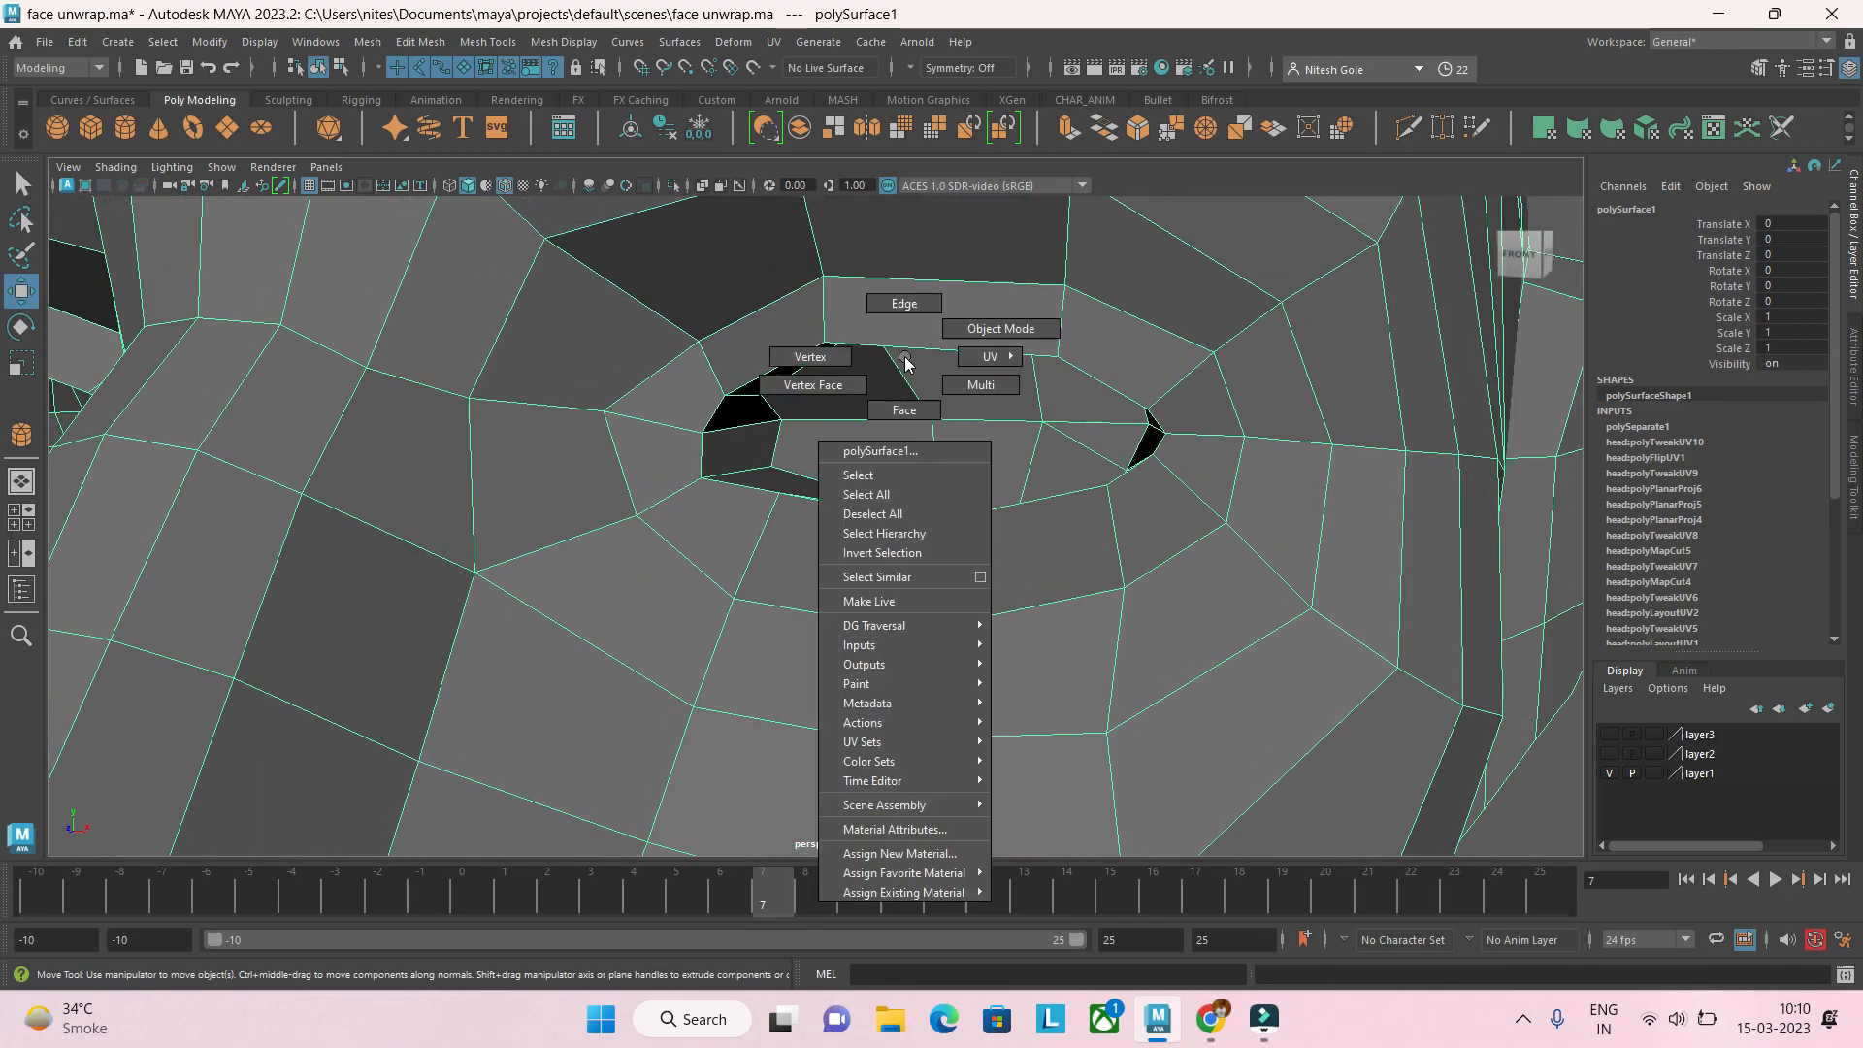
pyautogui.click(842, 355)
# Step: Select the vertices of the two innermost loops around the eye opening
pyautogui.keyDown('alt'); pyautogui.moveTo(950, 398); pyautogui.dragTo(1049, 532); pyautogui.keyUp('alt')
pyautogui.scroll(3, 1086, 432)
pyautogui.keyDown('alt'); pyautogui.moveTo(1085, 594); pyautogui.dragTo(950, 349); pyautogui.keyUp('alt')
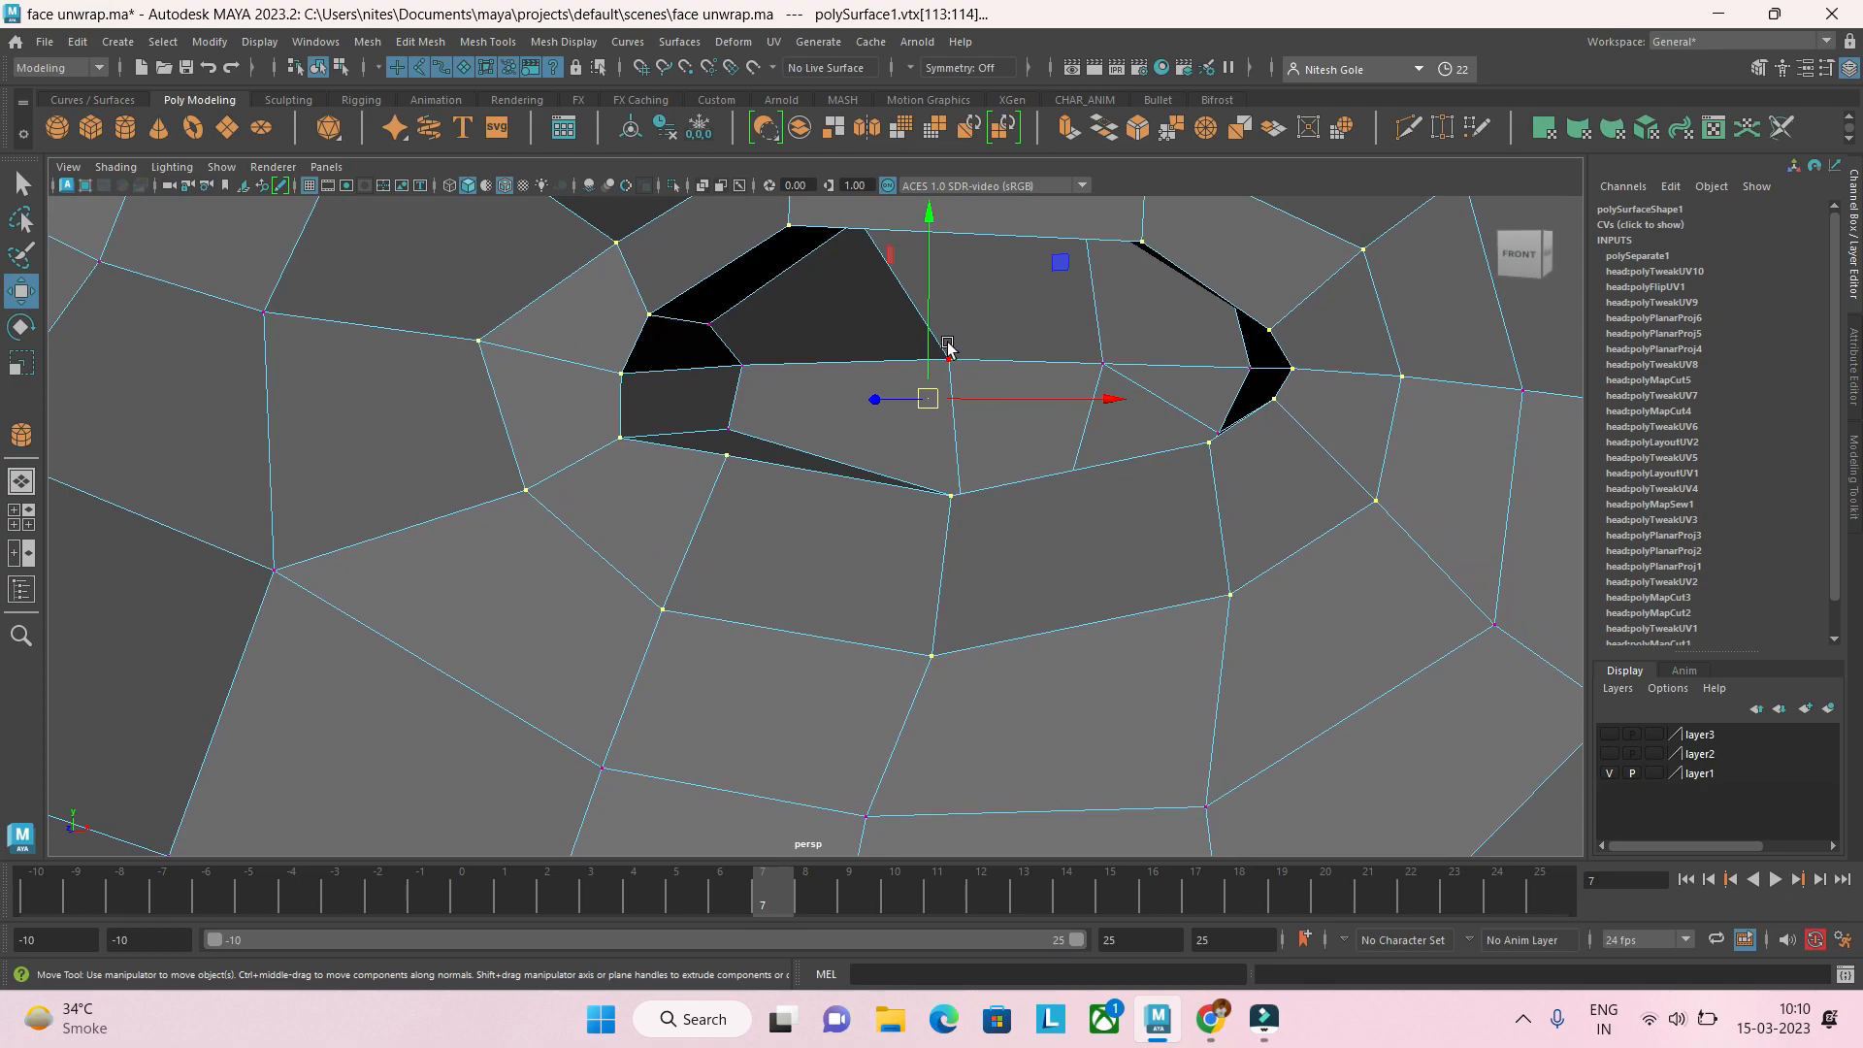
pyautogui.rightClick(1148, 374)
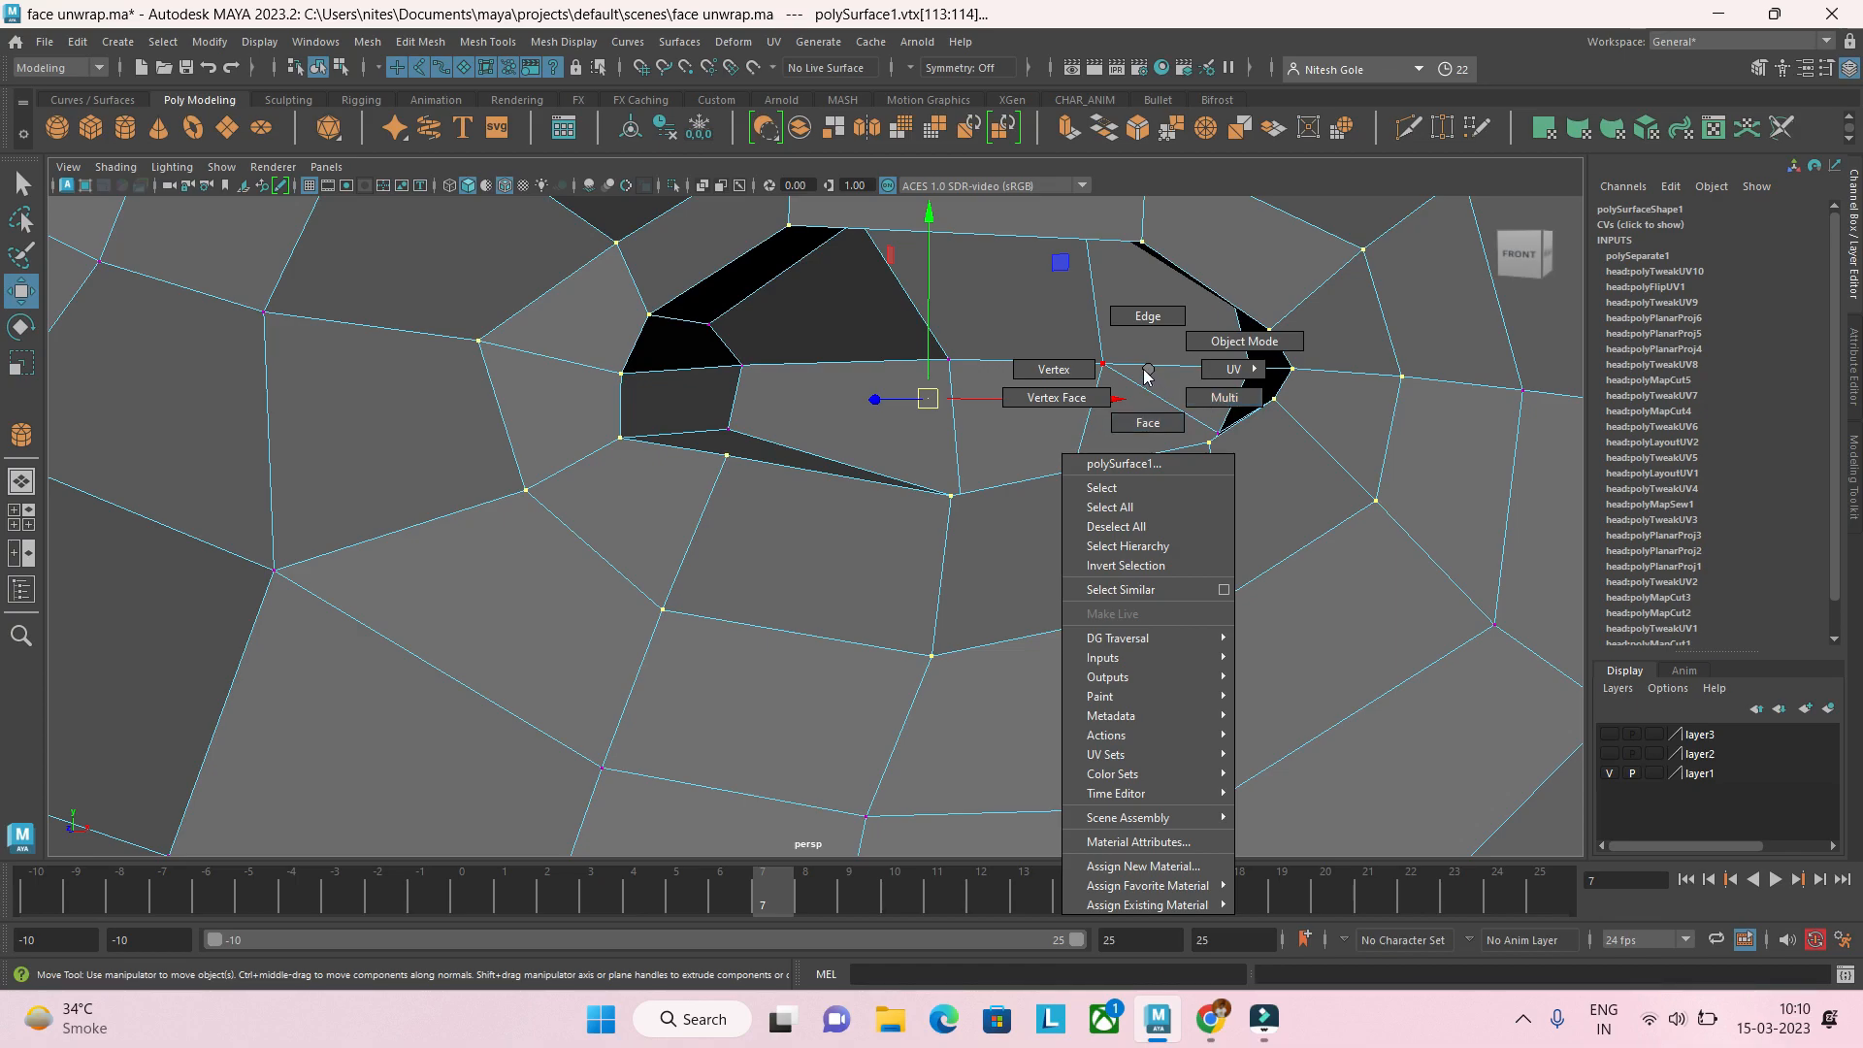
pyautogui.click(1053, 403)
pyautogui.keyDown('alt'); pyautogui.moveTo(1053, 404); pyautogui.dragTo(1099, 365); pyautogui.keyUp('alt')
pyautogui.scroll(-4, 1009, 464)
# Step: Add the vertices of the next outer loop around the eye, from outer corner to cheek and nose side, to the selection
pyautogui.keyDown('shift'); pyautogui.click(1136, 360); pyautogui.keyUp('shift')
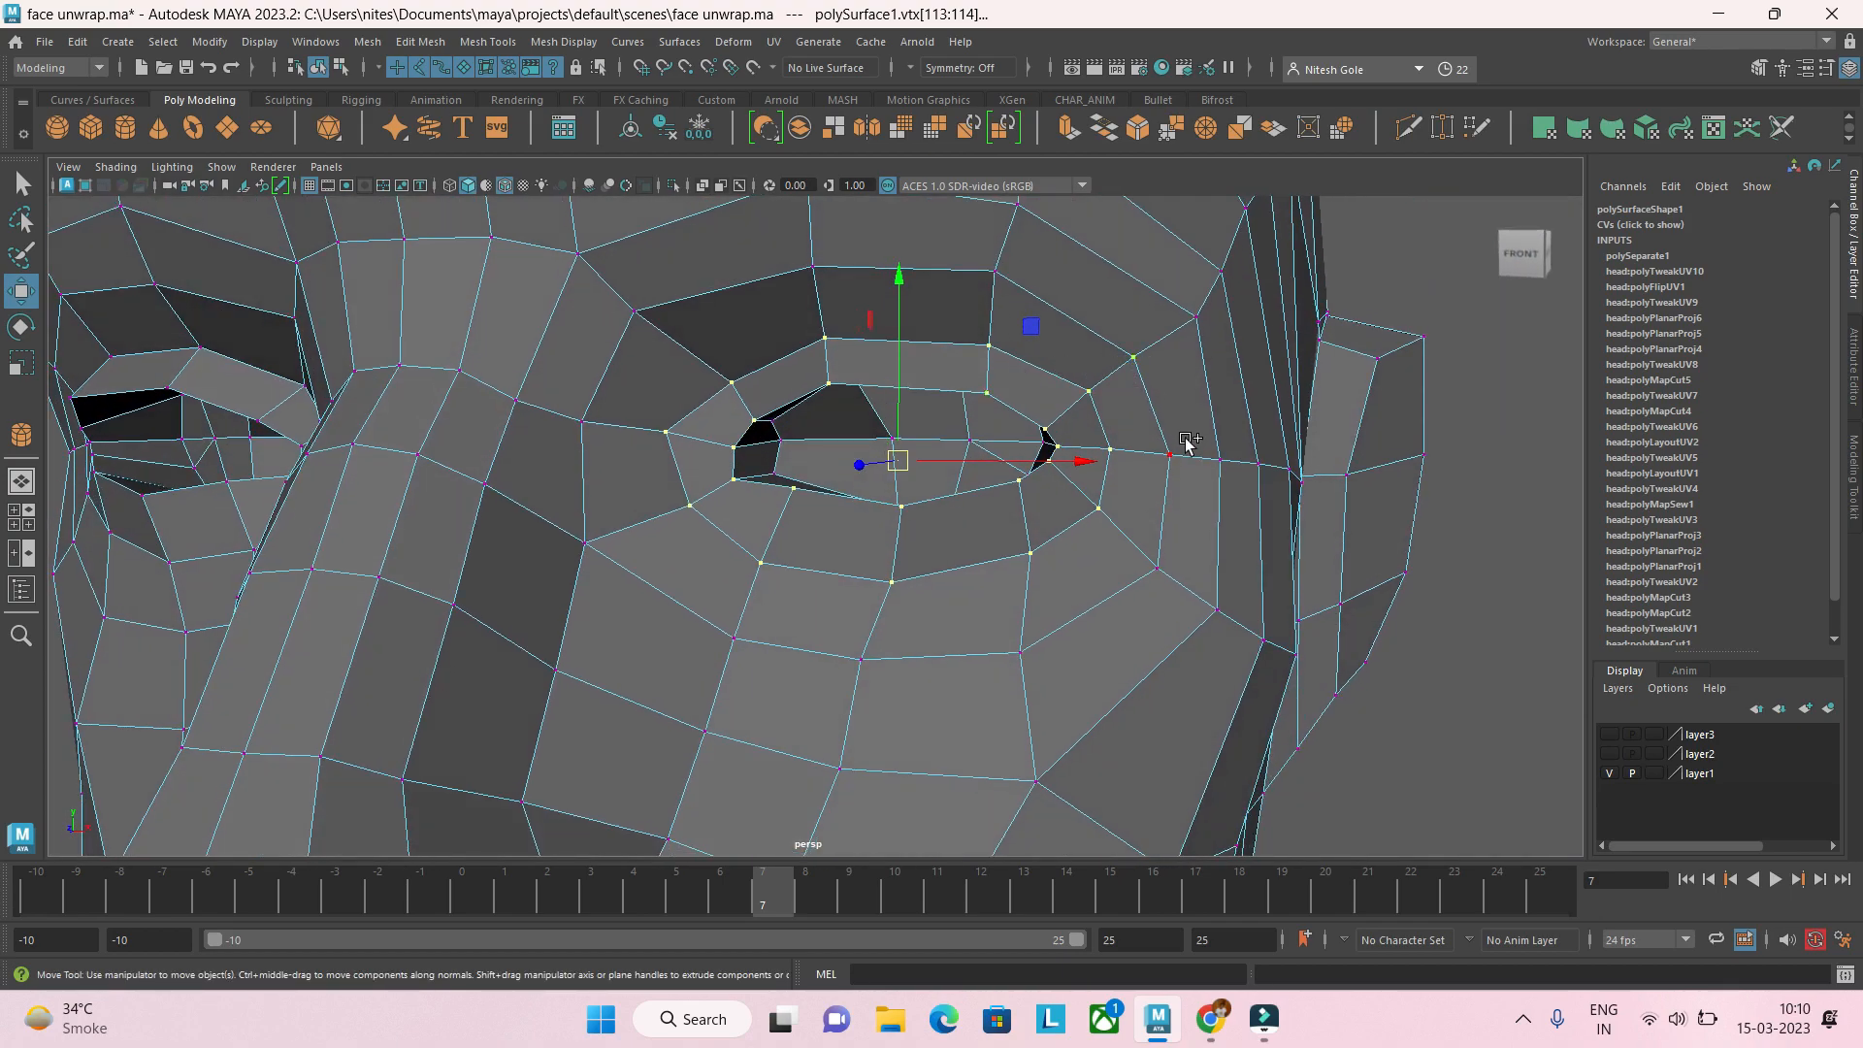
pyautogui.keyDown('shift'); pyautogui.click(1172, 456); pyautogui.keyUp('shift')
pyautogui.keyDown('shift'); pyautogui.click(1020, 653); pyautogui.keyUp('shift')
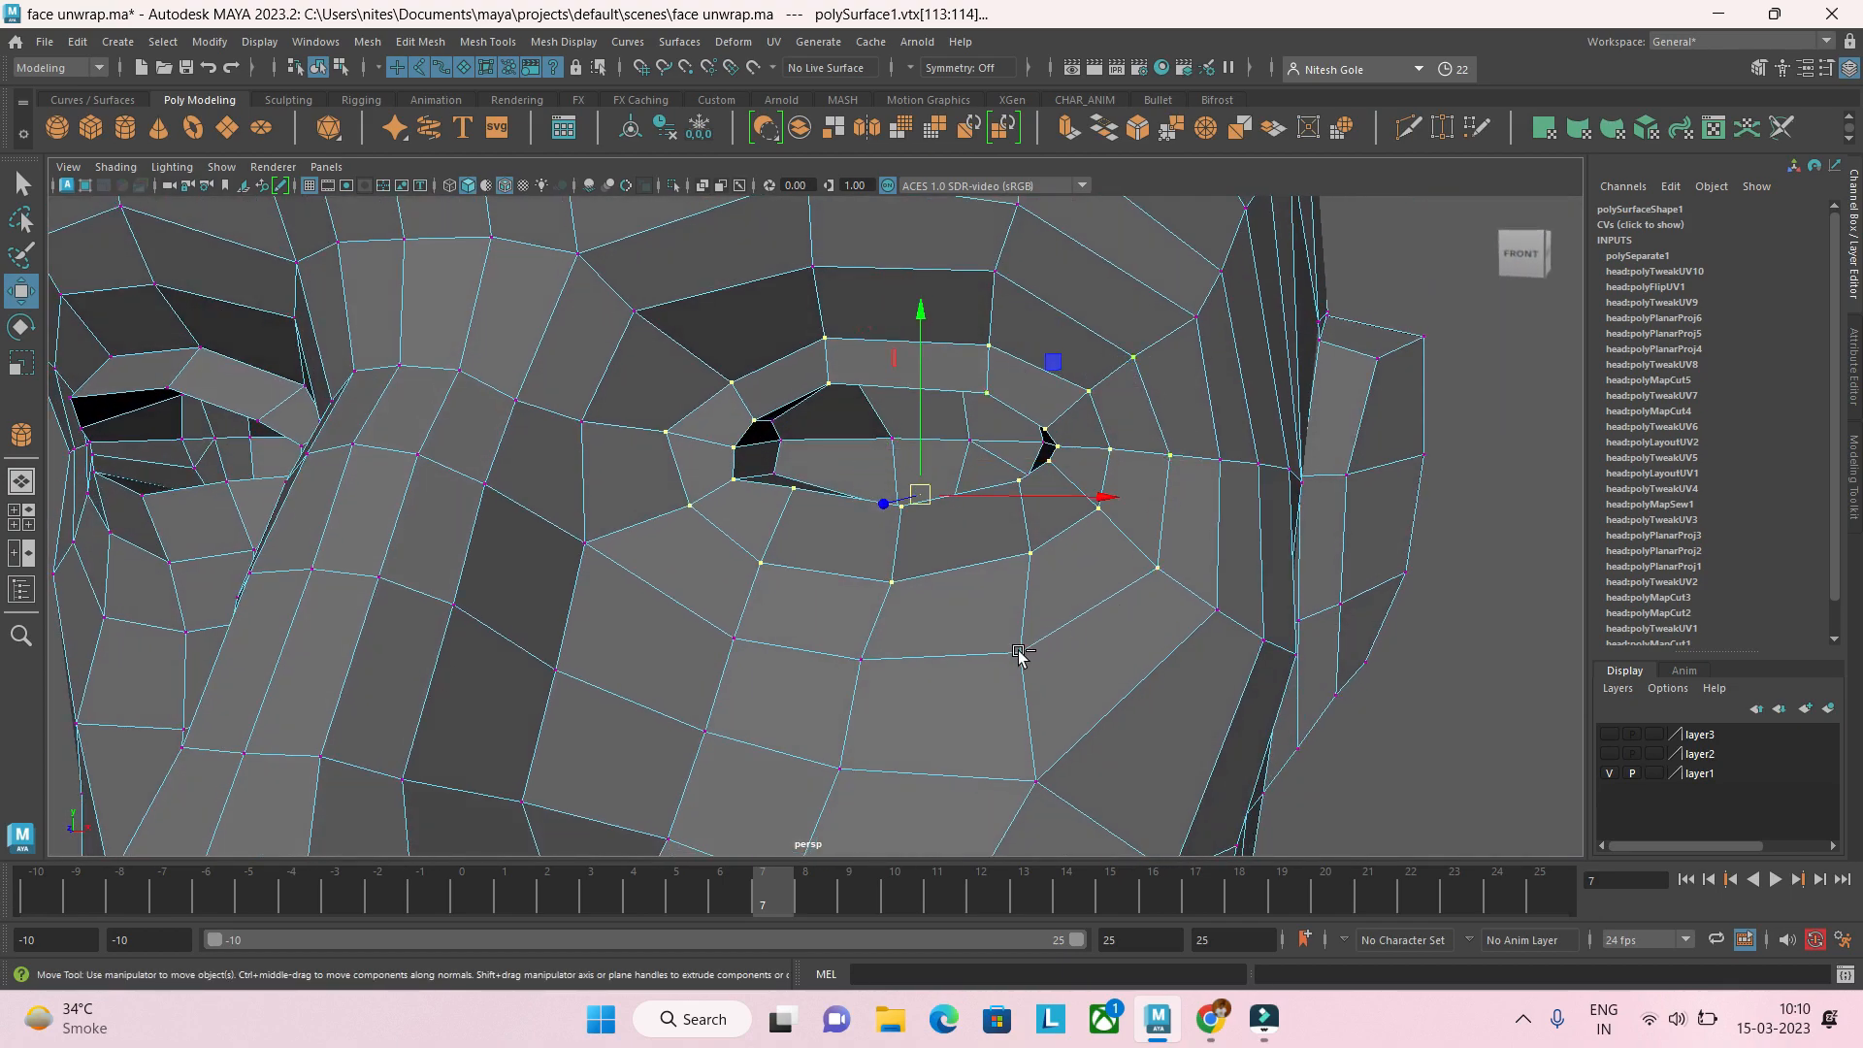
pyautogui.keyDown('shift'); pyautogui.click(635, 315); pyautogui.keyUp('shift')
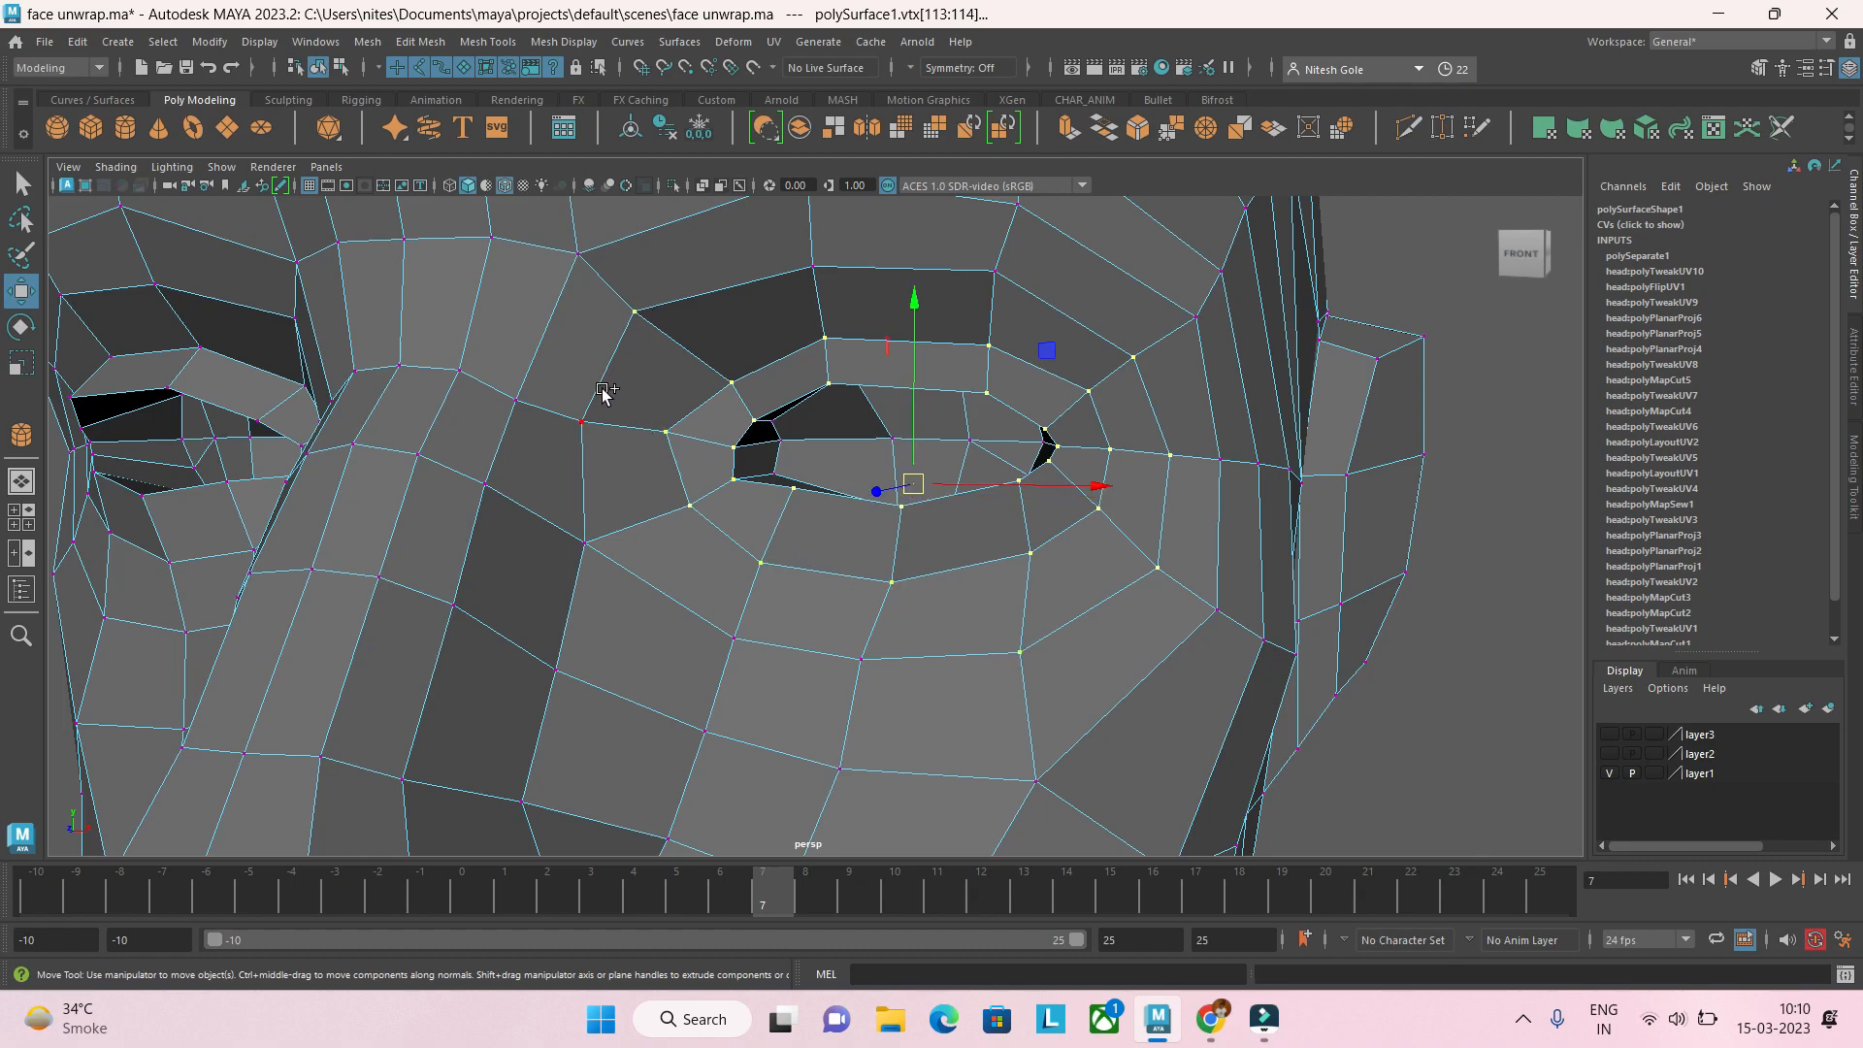
pyautogui.keyDown('shift'); pyautogui.click(582, 422); pyautogui.keyUp('shift')
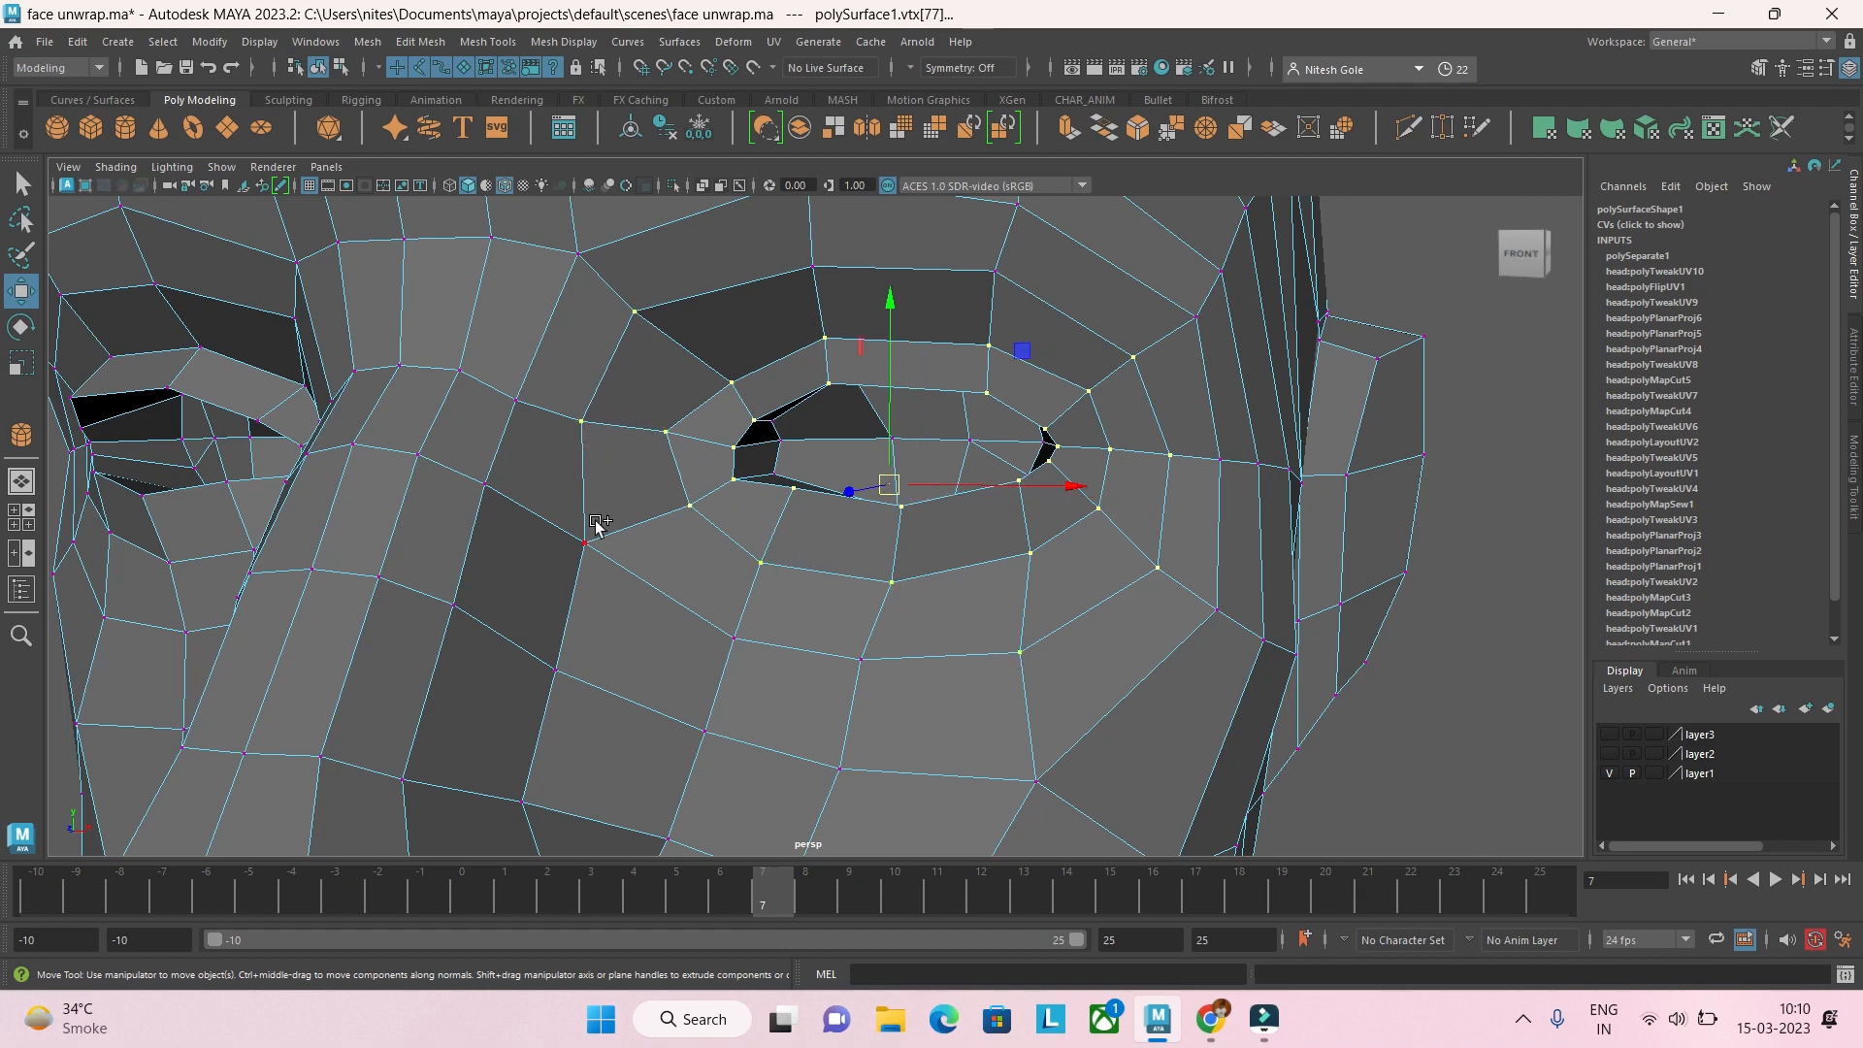
pyautogui.keyDown('shift'); pyautogui.click(735, 639); pyautogui.keyUp('shift')
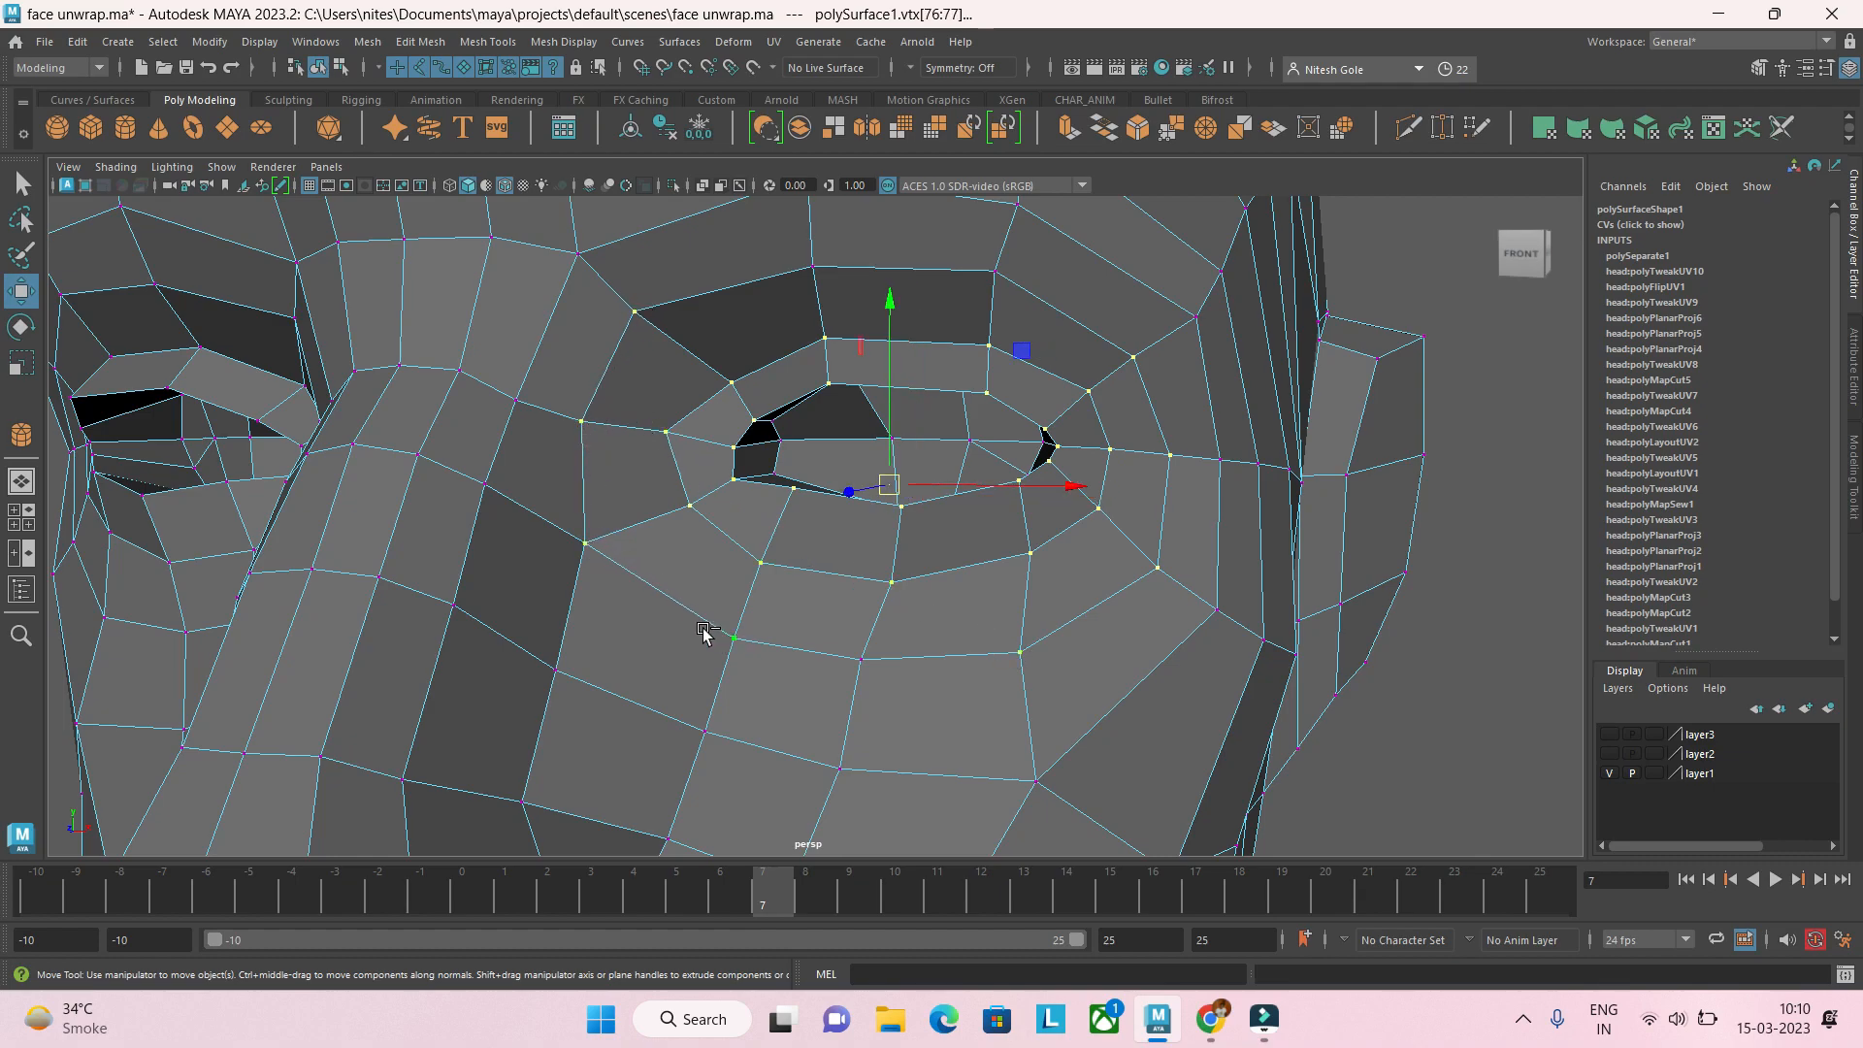
pyautogui.keyDown('shift'); pyautogui.click(859, 658); pyautogui.keyUp('shift')
pyautogui.moveTo(974, 512)
pyautogui.keyDown('alt'); pyautogui.mouseDown()
pyautogui.moveTo(874, 532)
pyautogui.moveTo(995, 520)
pyautogui.mouseUp(); pyautogui.keyUp('alt')
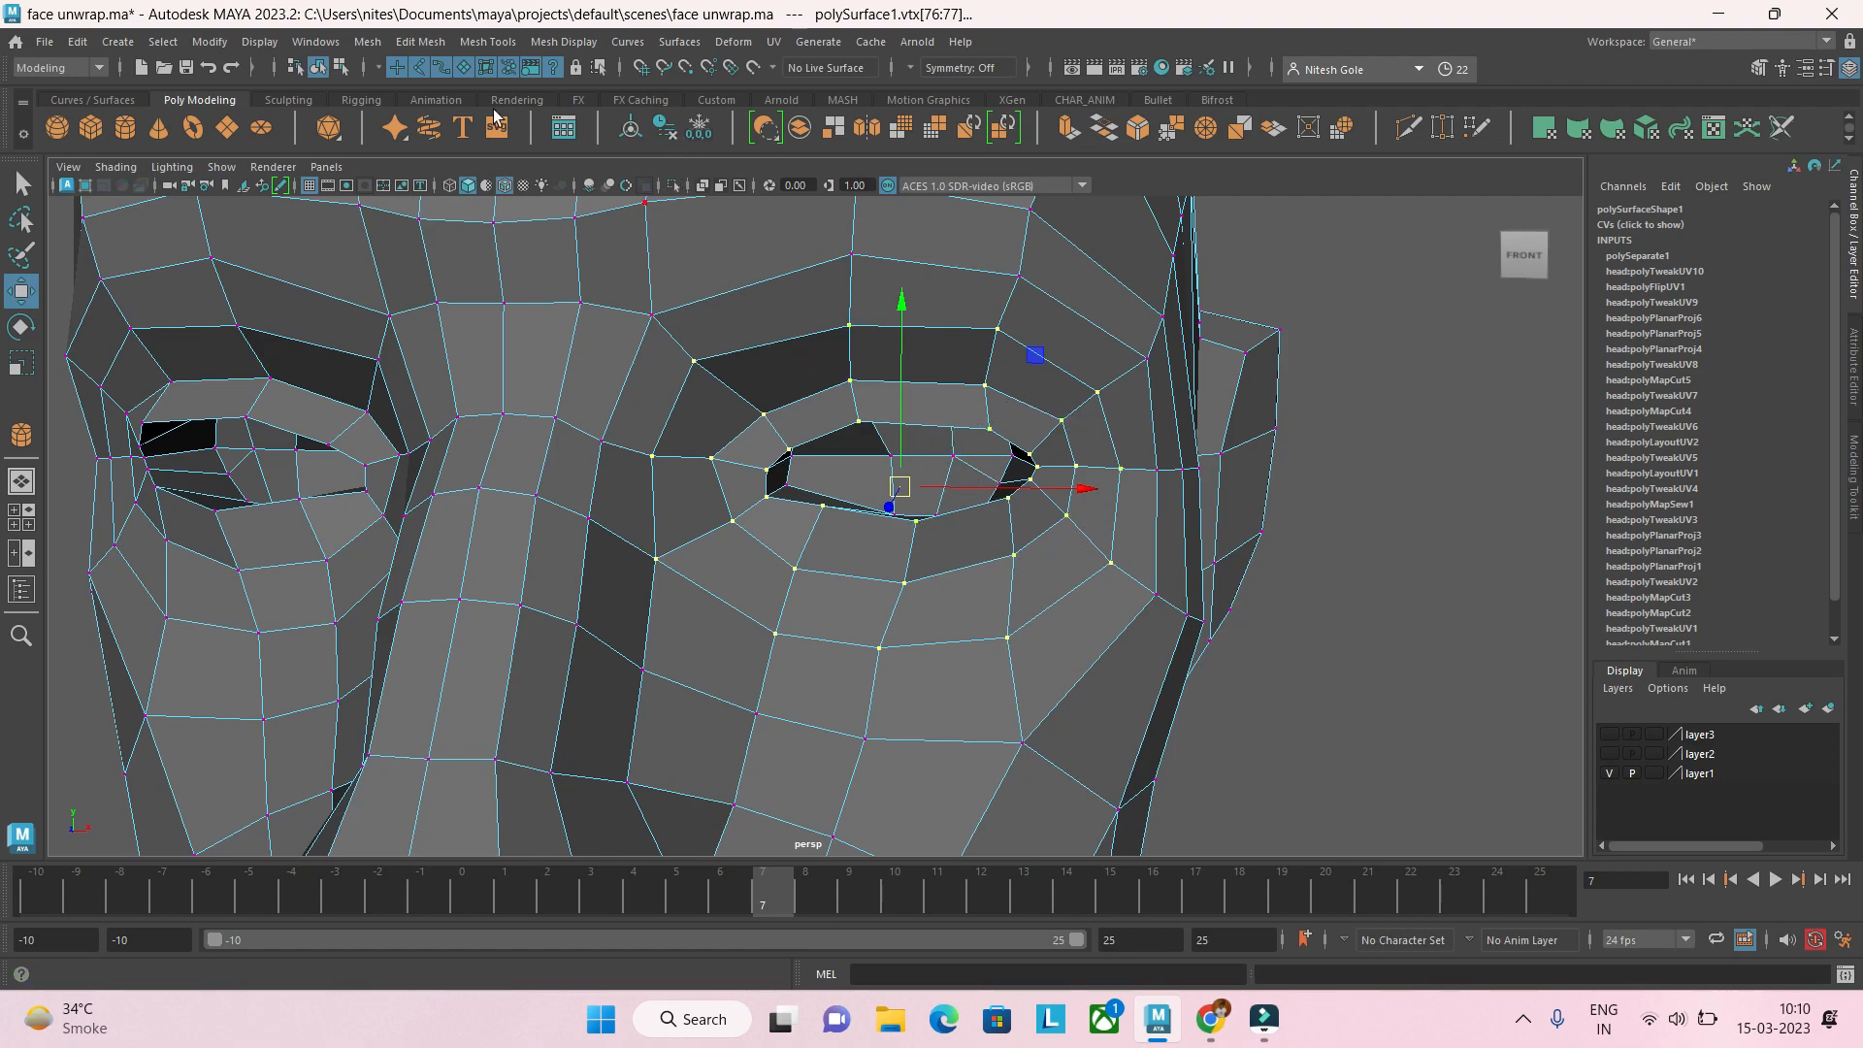
# Step: Create a cluster deformer from the selected eye vertices with the Rigging tools, keeping Relative mode off and the envelope at 1
pyautogui.click(95, 73)
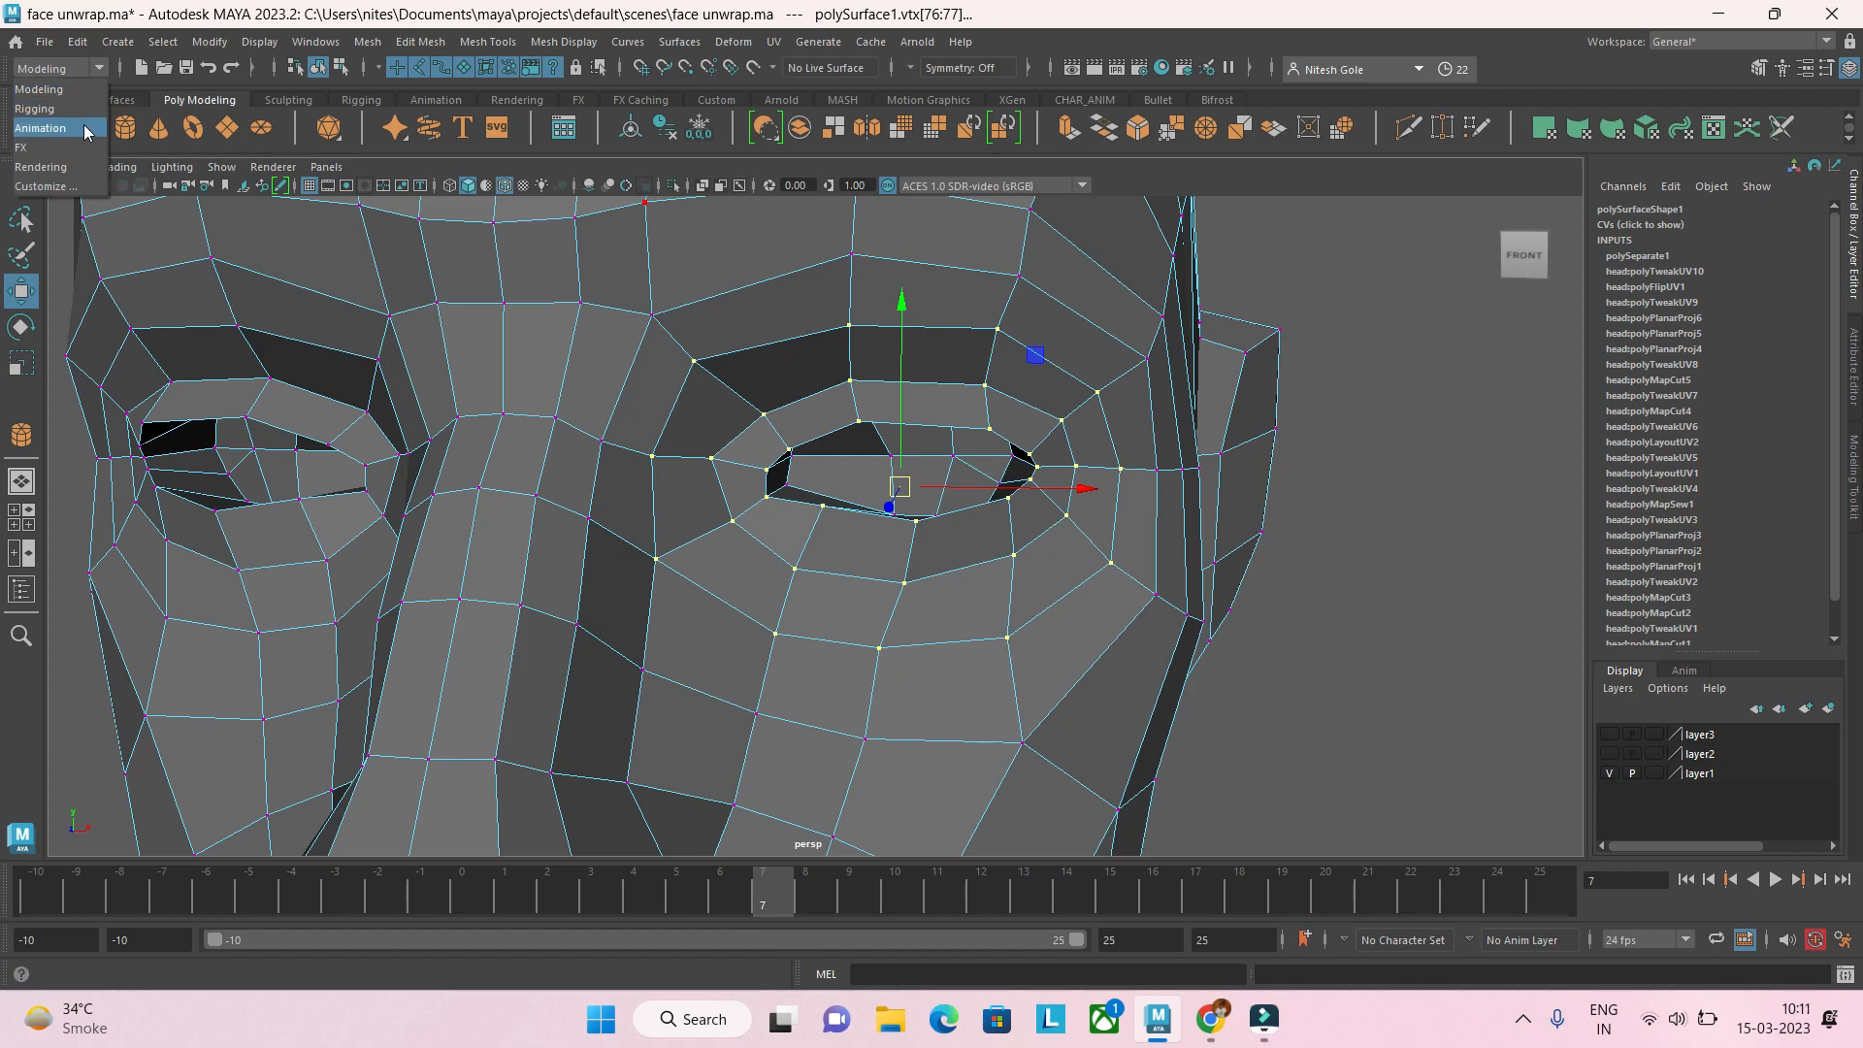
pyautogui.click(89, 110)
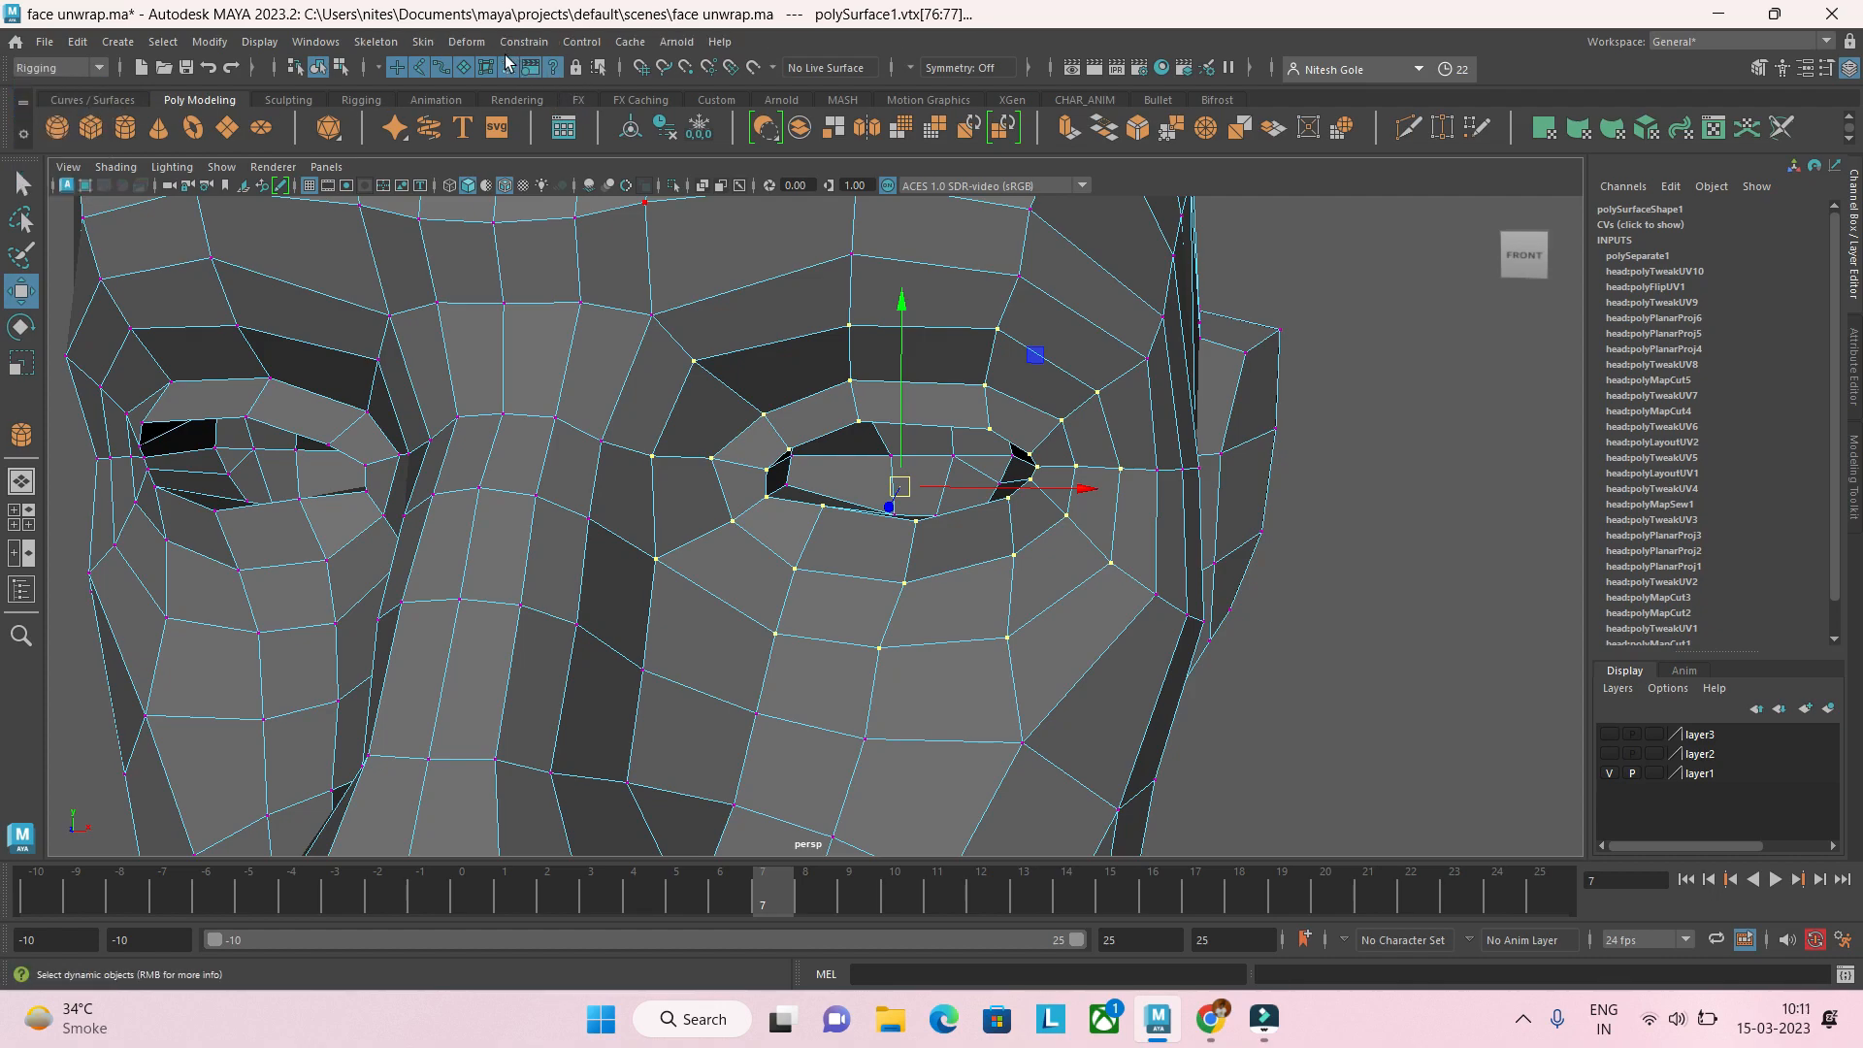
pyautogui.click(468, 44)
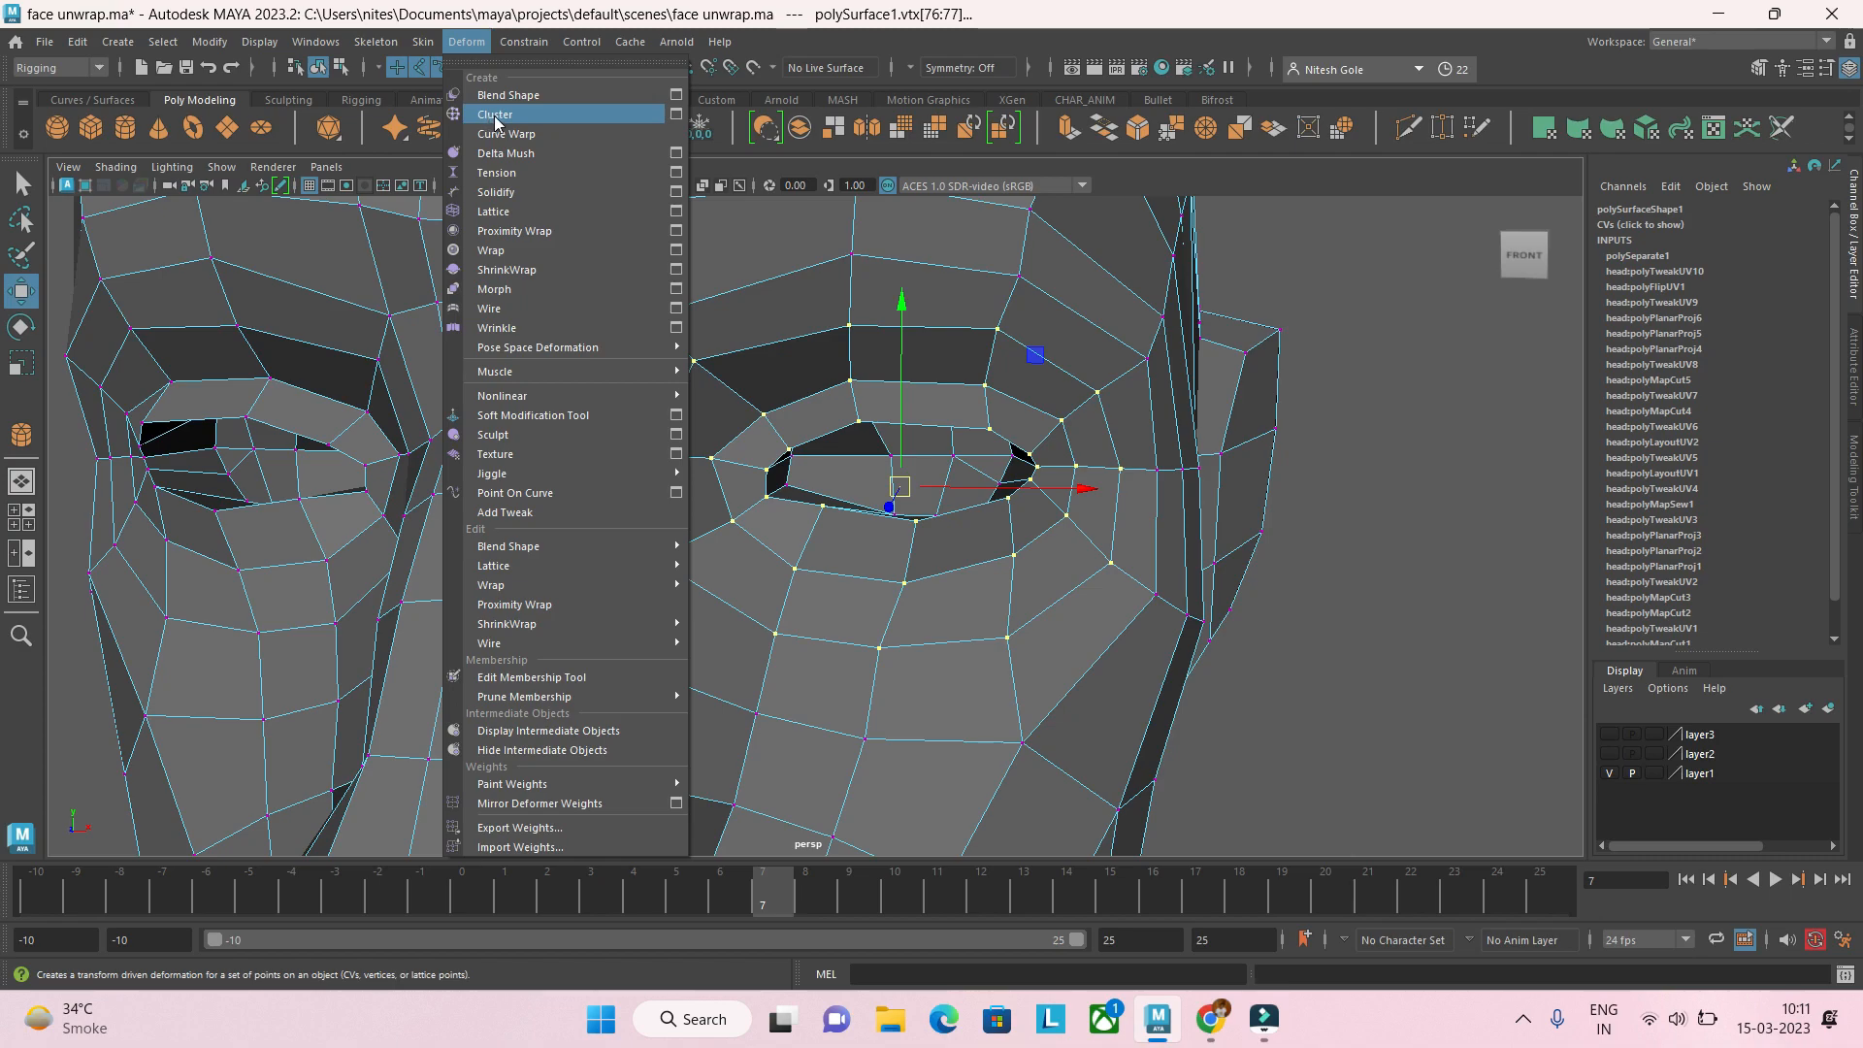
pyautogui.click(677, 113)
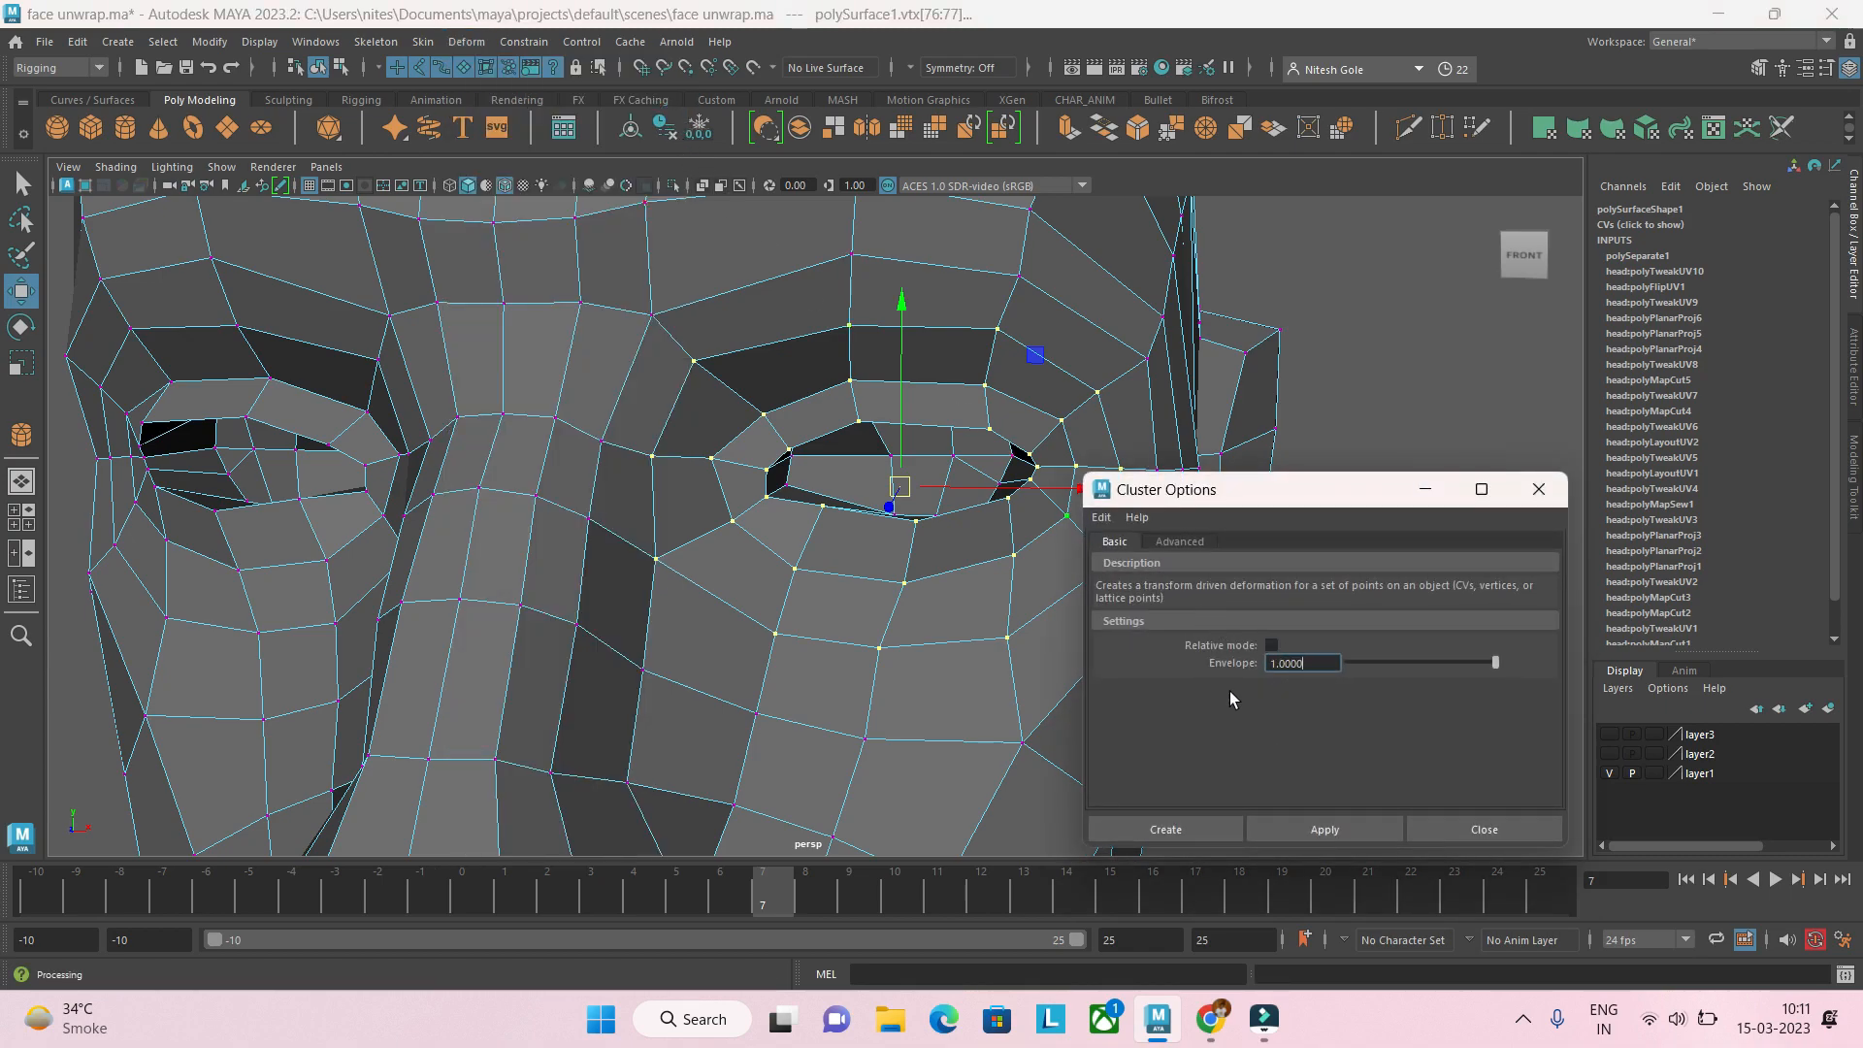
pyautogui.click(1213, 825)
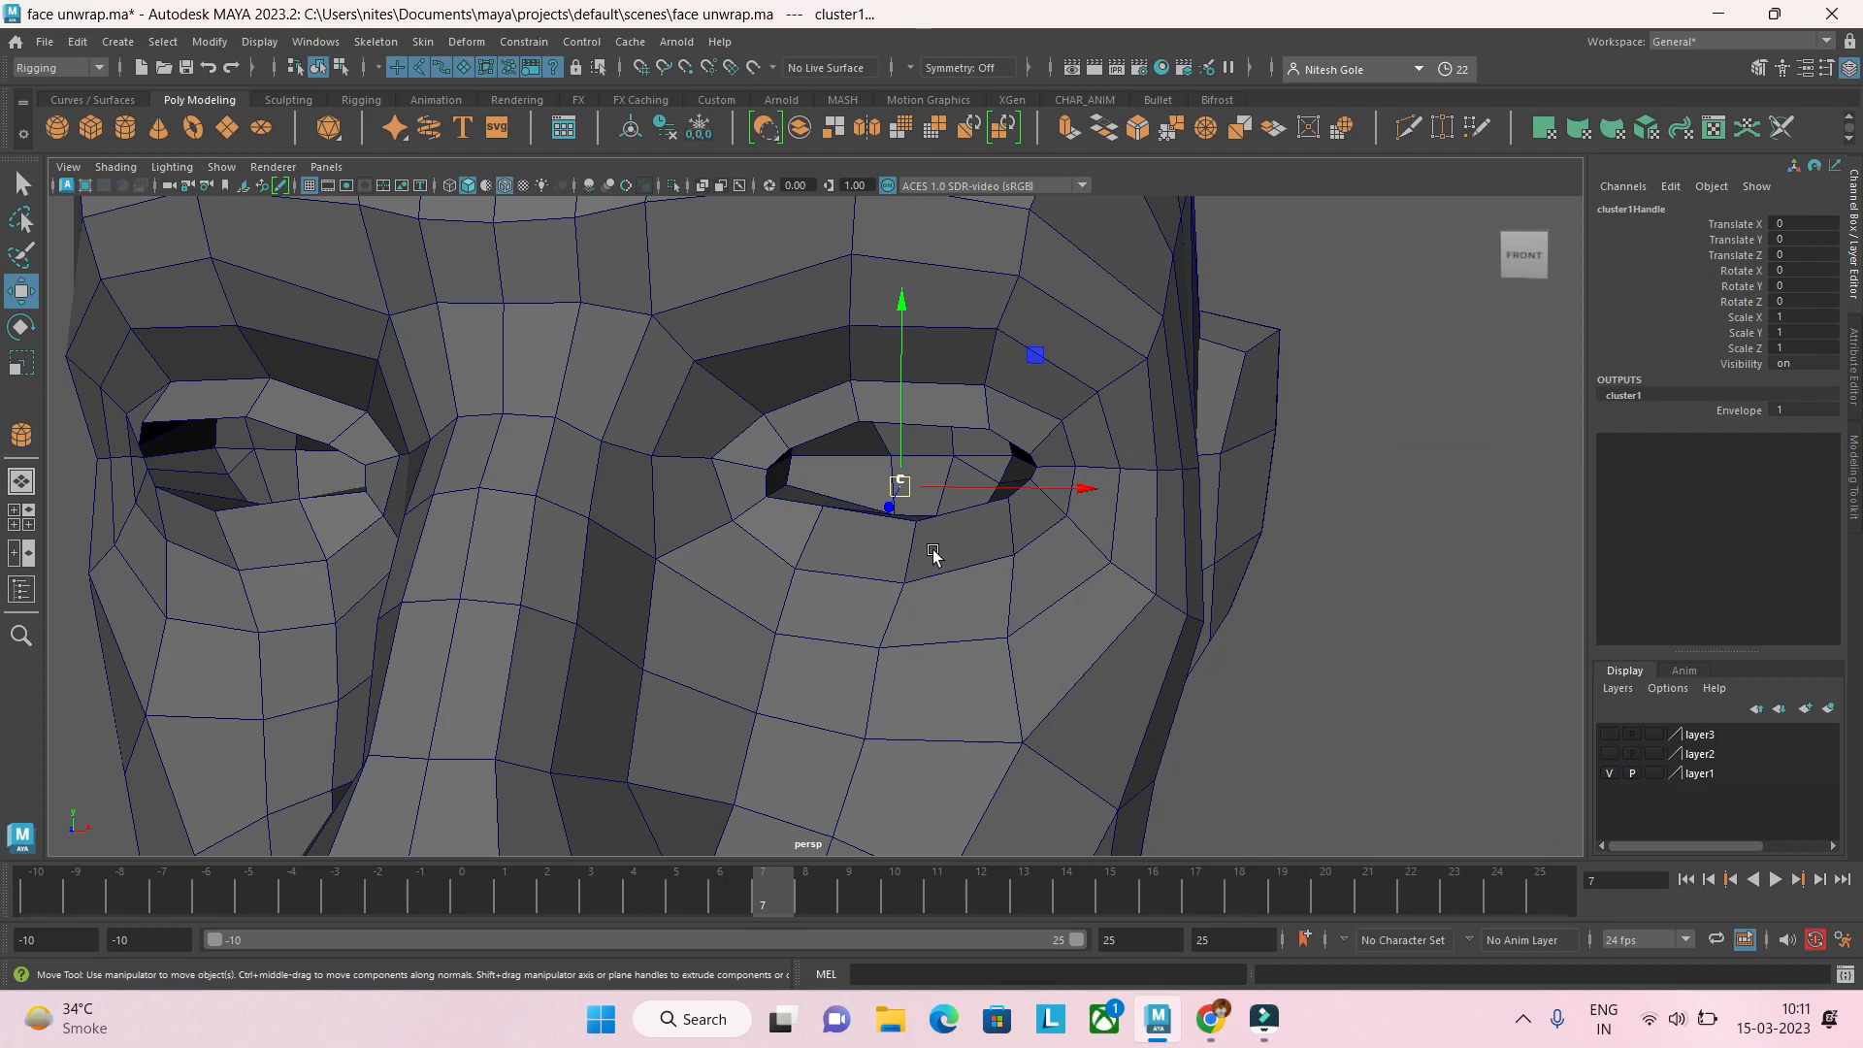
# Step: Select the eye's cluster handle, move it to test the deformation, and undo the move
pyautogui.click(1284, 631)
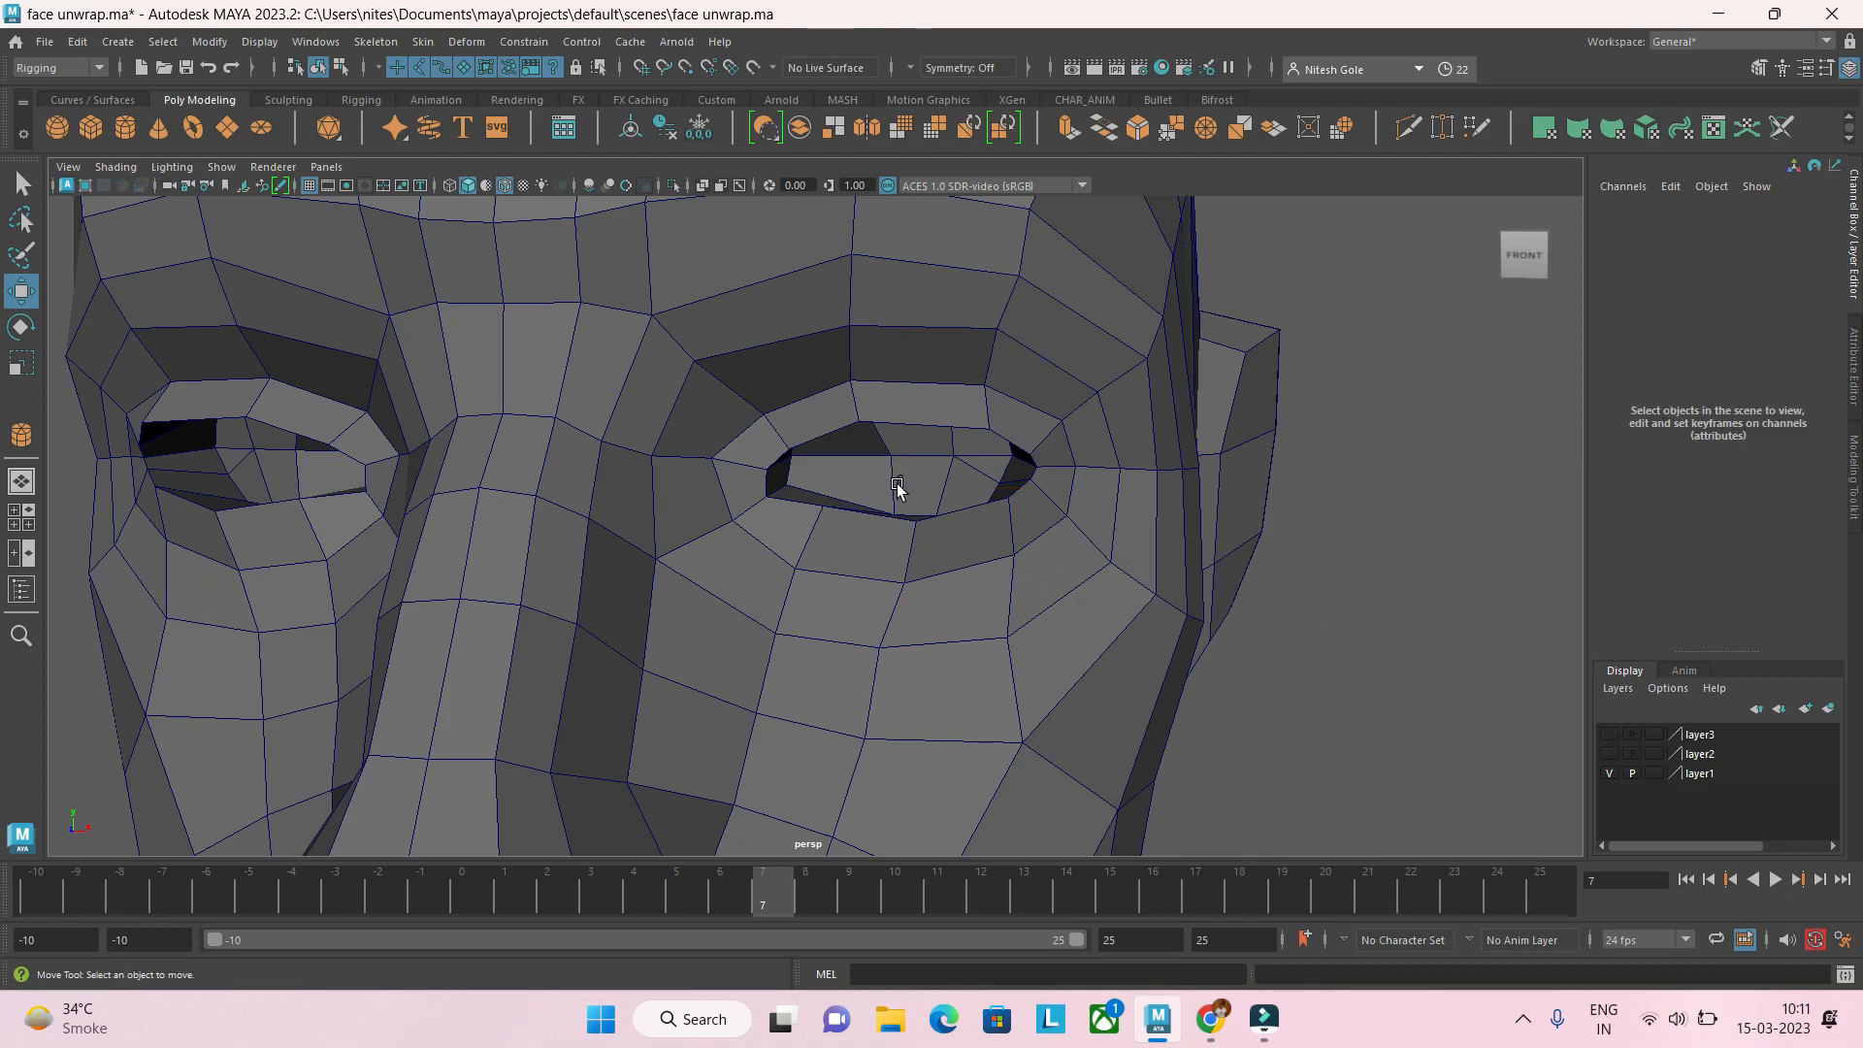
pyautogui.click(901, 482)
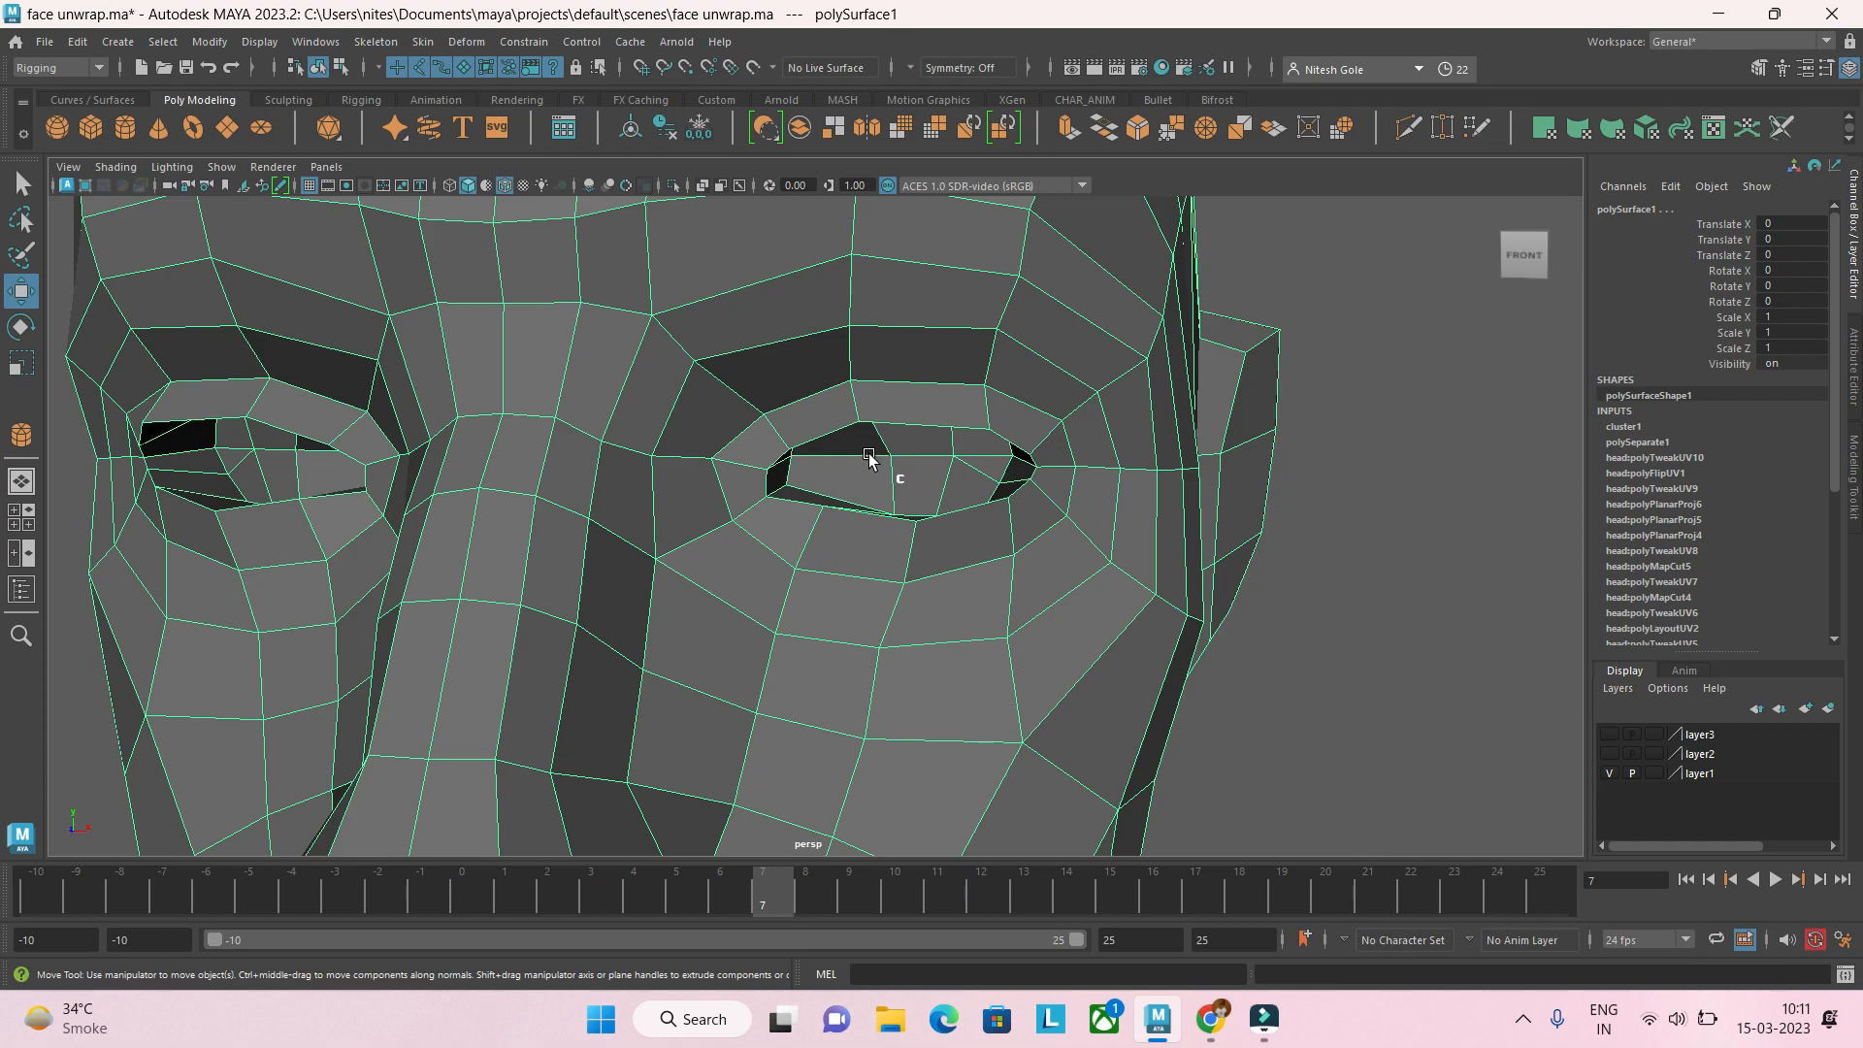
pyautogui.keyDown('ctrl'); pyautogui.click(1015, 544); pyautogui.keyUp('ctrl')
pyautogui.moveTo(902, 485); pyautogui.dragTo(895, 545)
pyautogui.hotkey('ctrl', 'z')
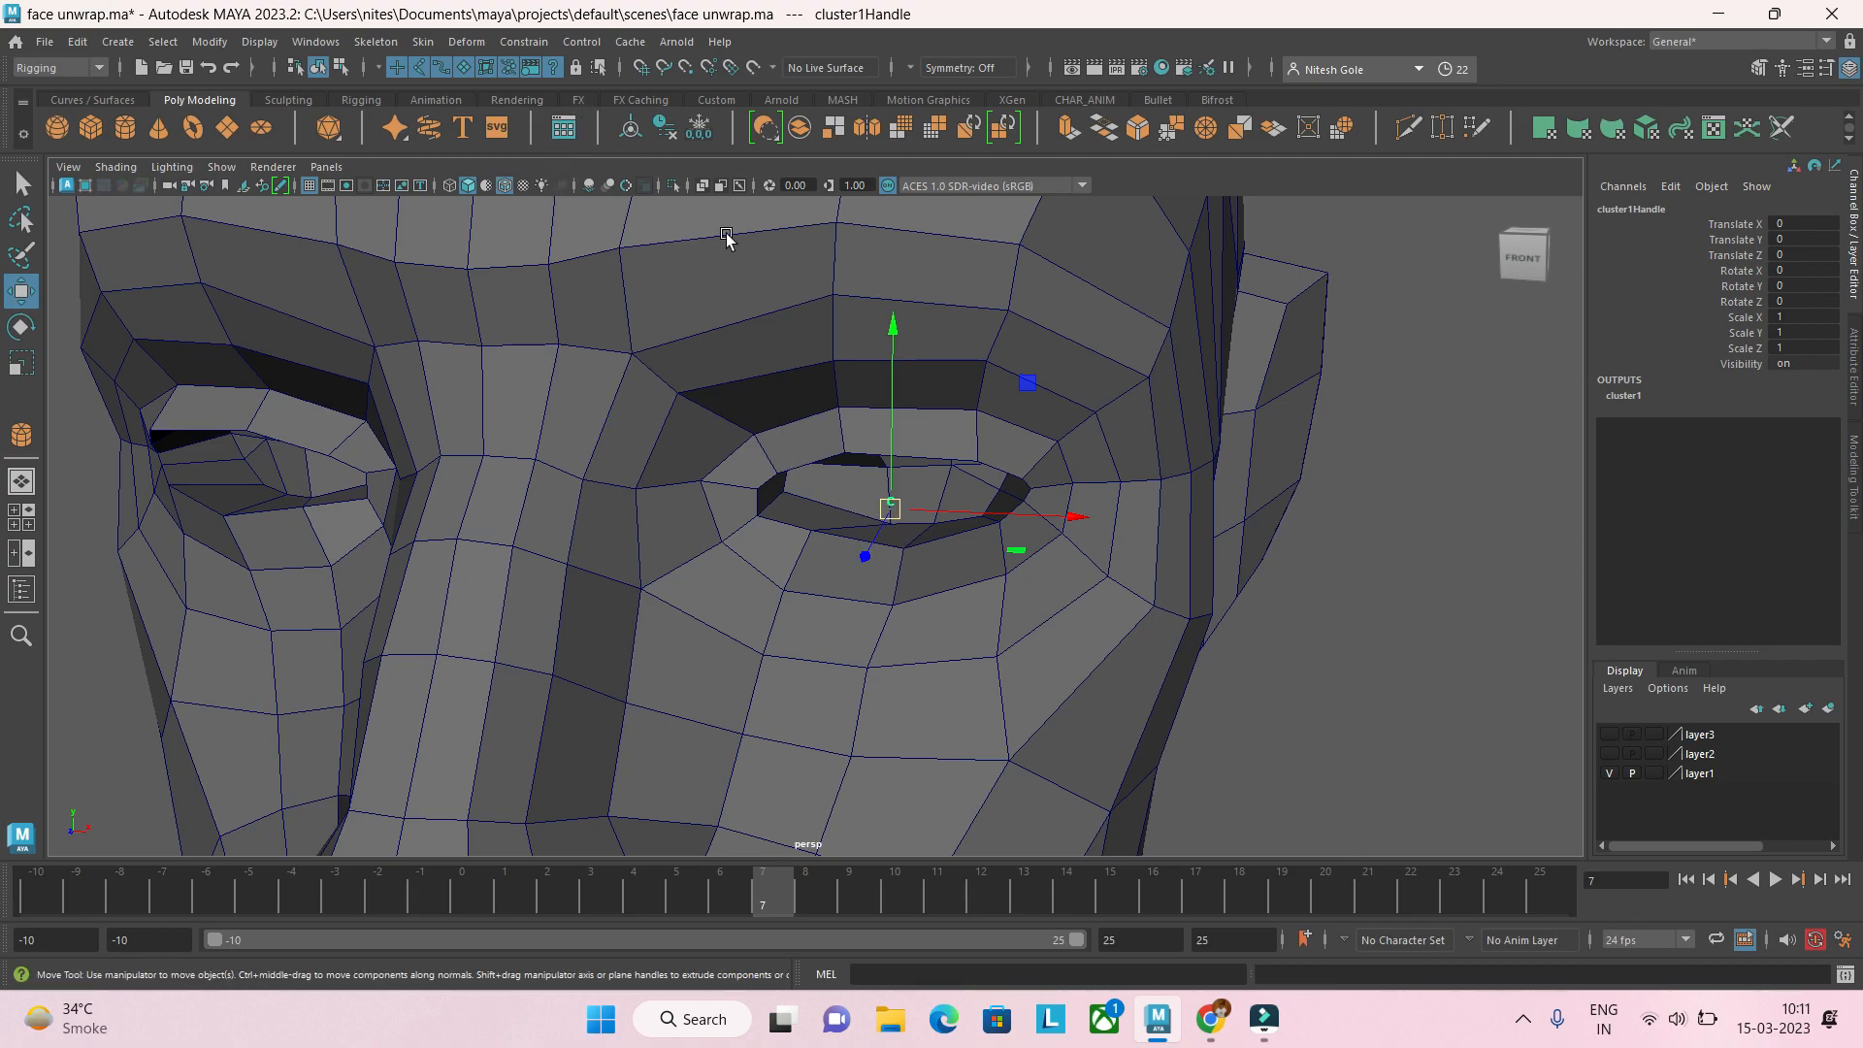
# Step: Try to paint cluster weights with only the cluster handle selected, and return to the Select tool
pyautogui.click(467, 43)
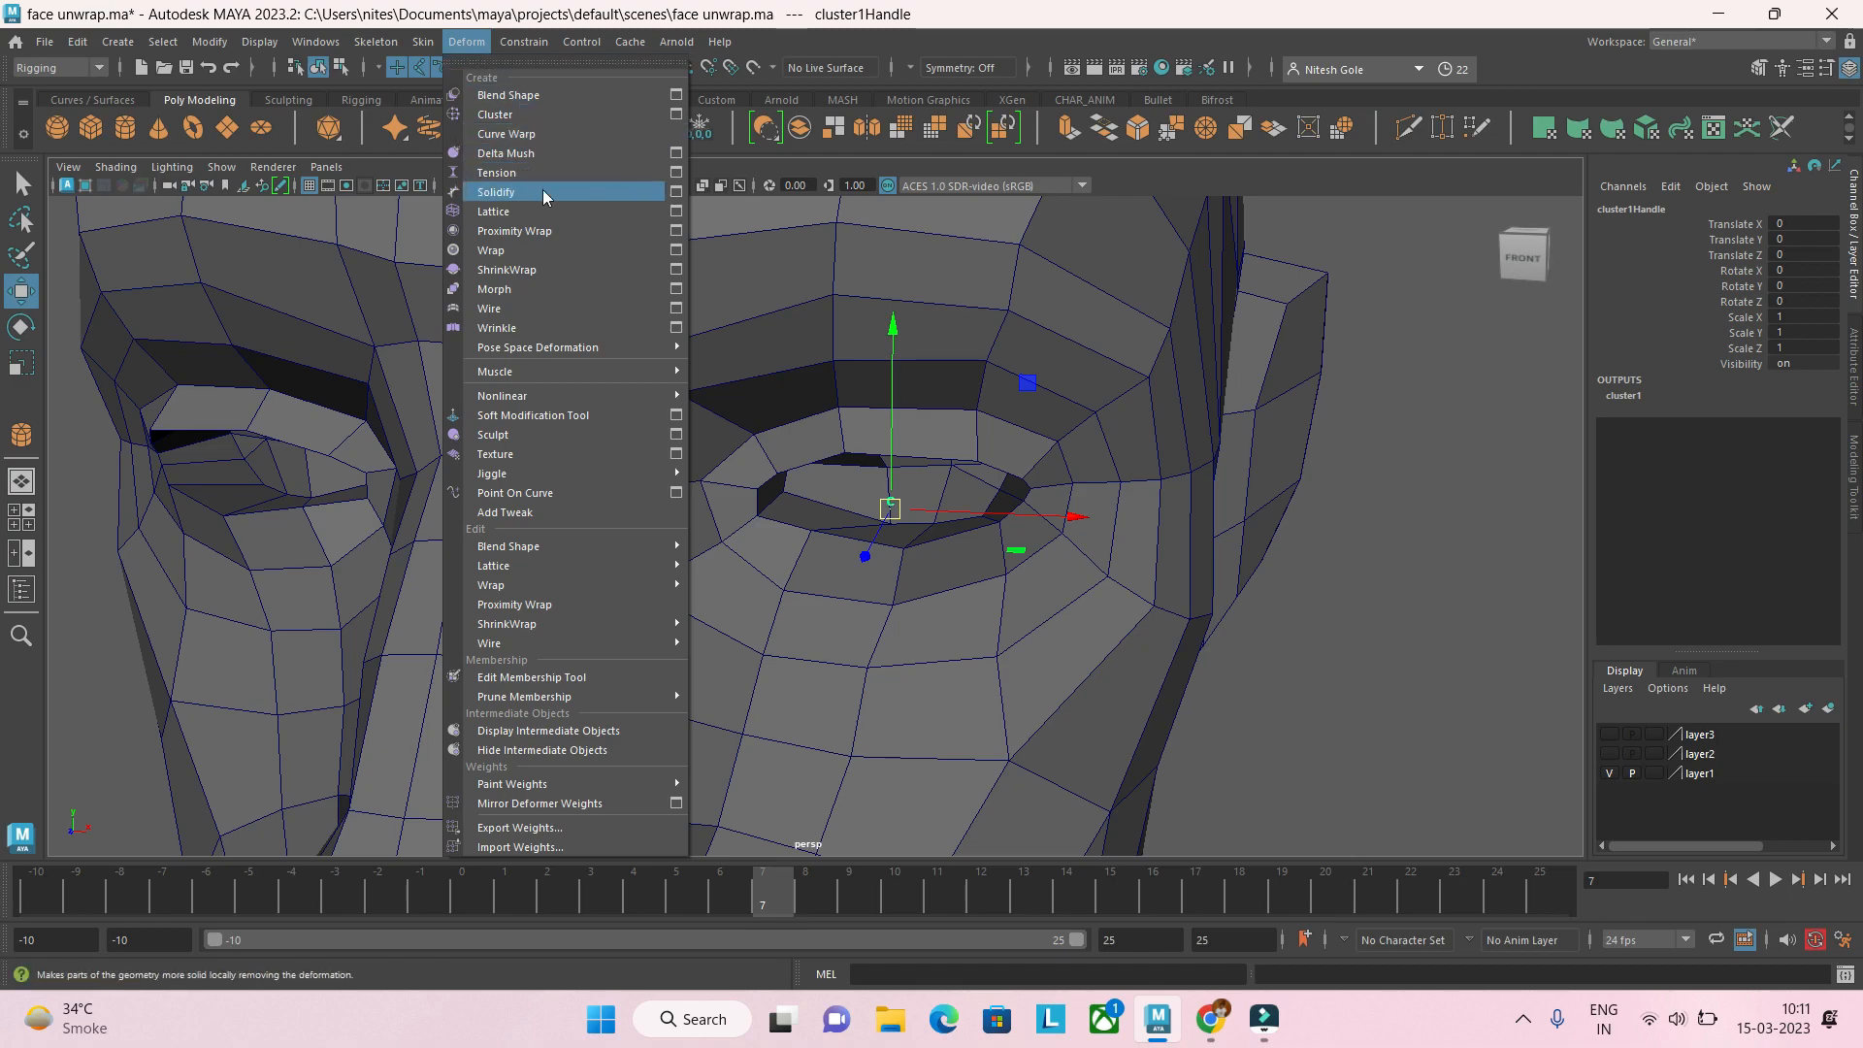
pyautogui.moveTo(579, 476)
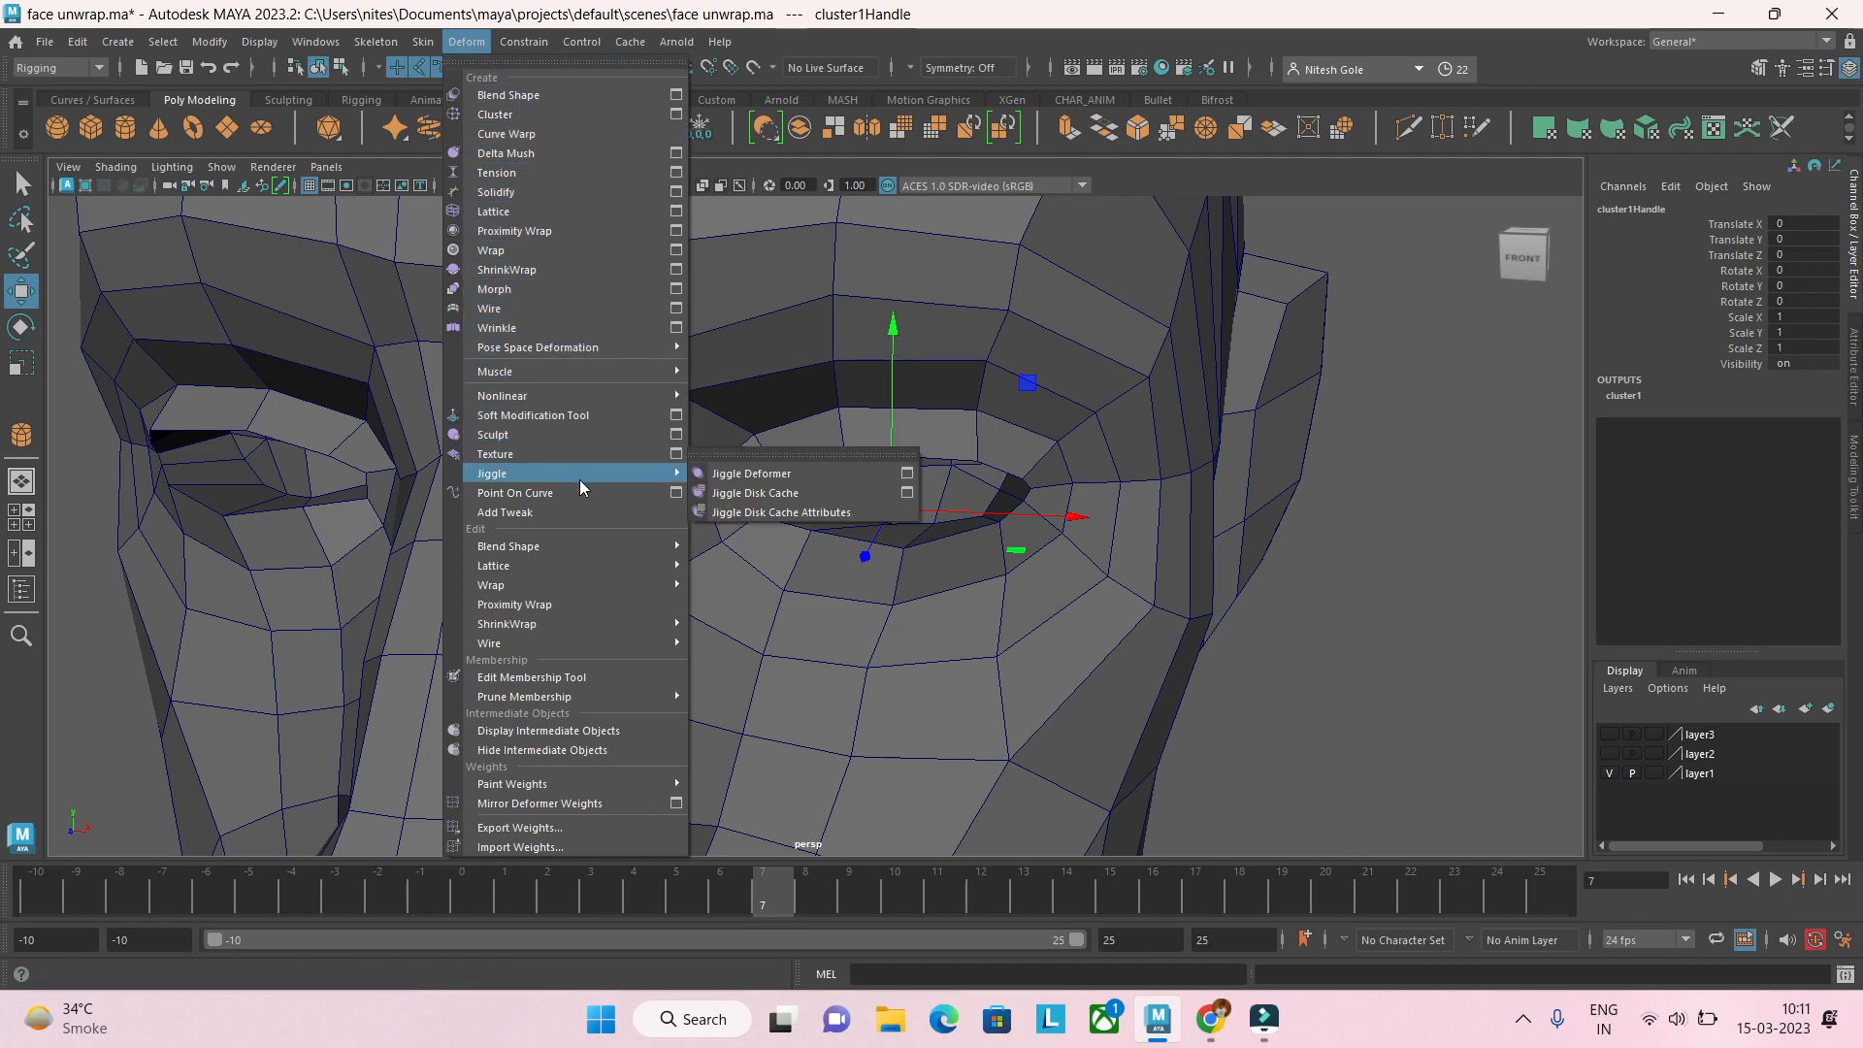
pyautogui.moveTo(588, 623)
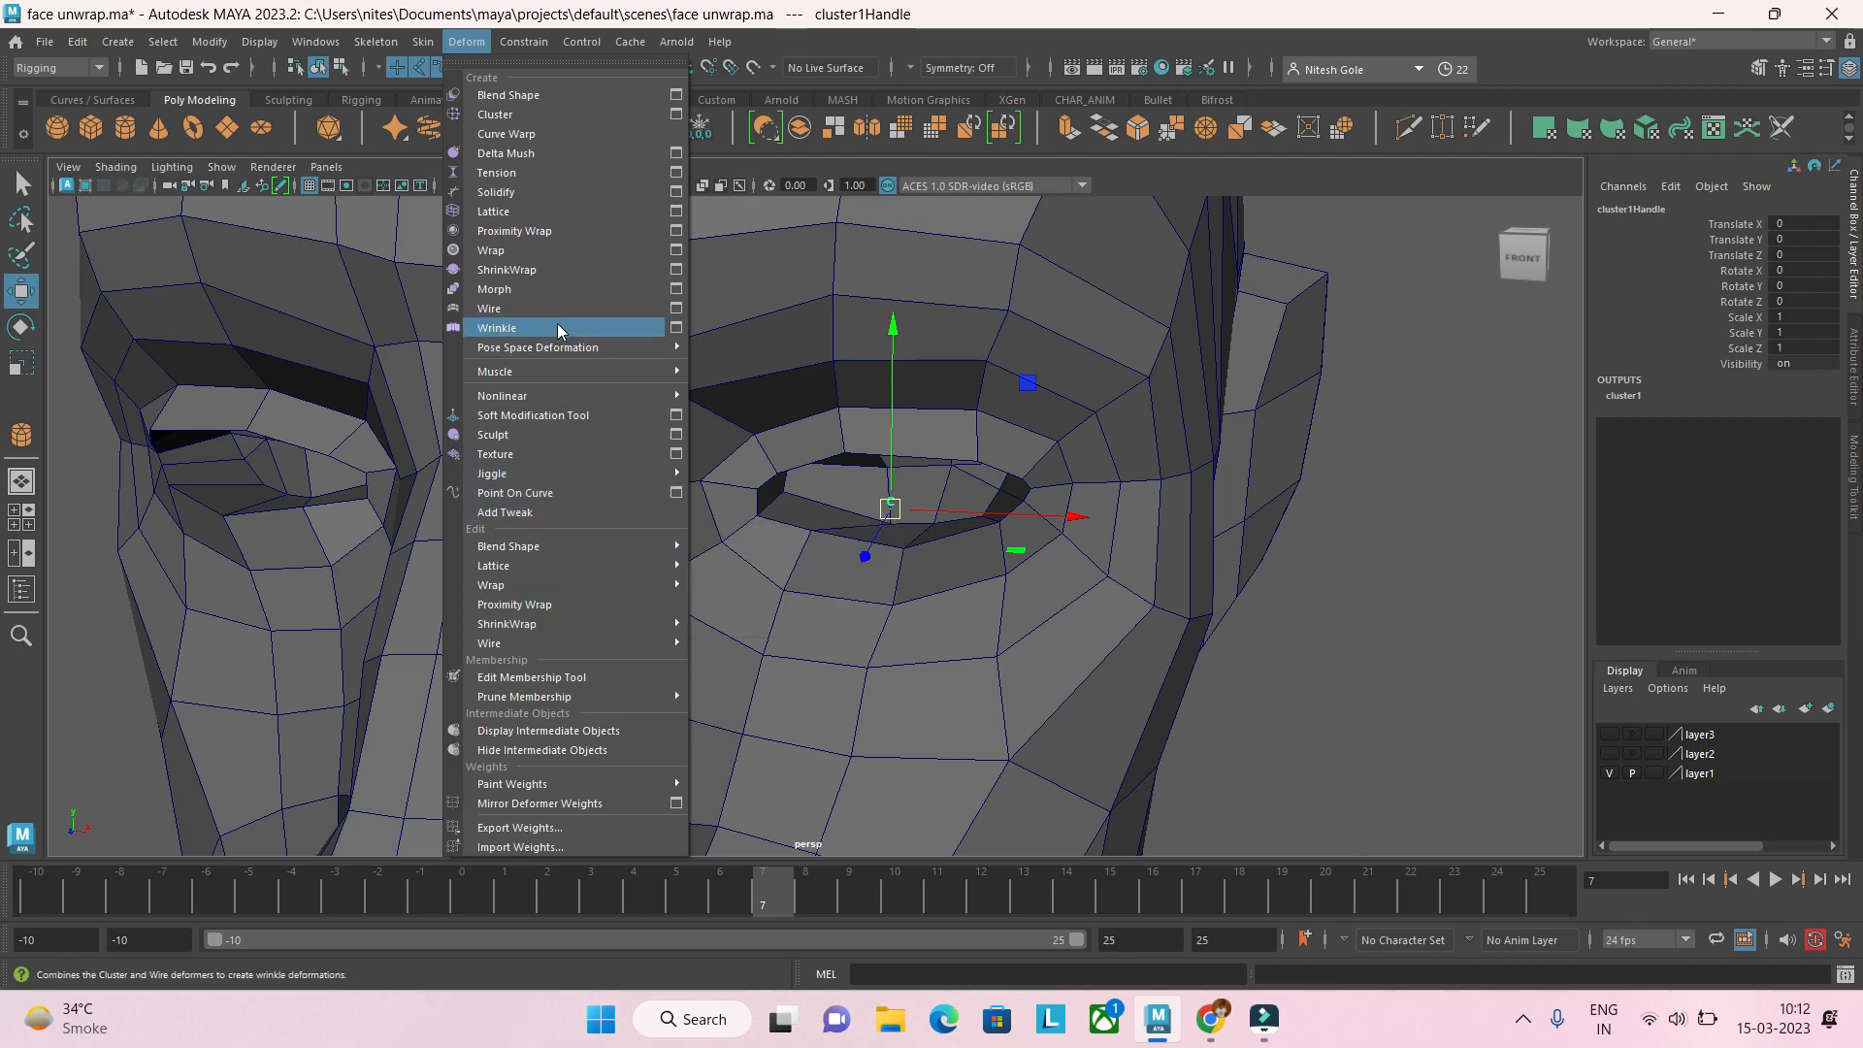
pyautogui.moveTo(649, 697)
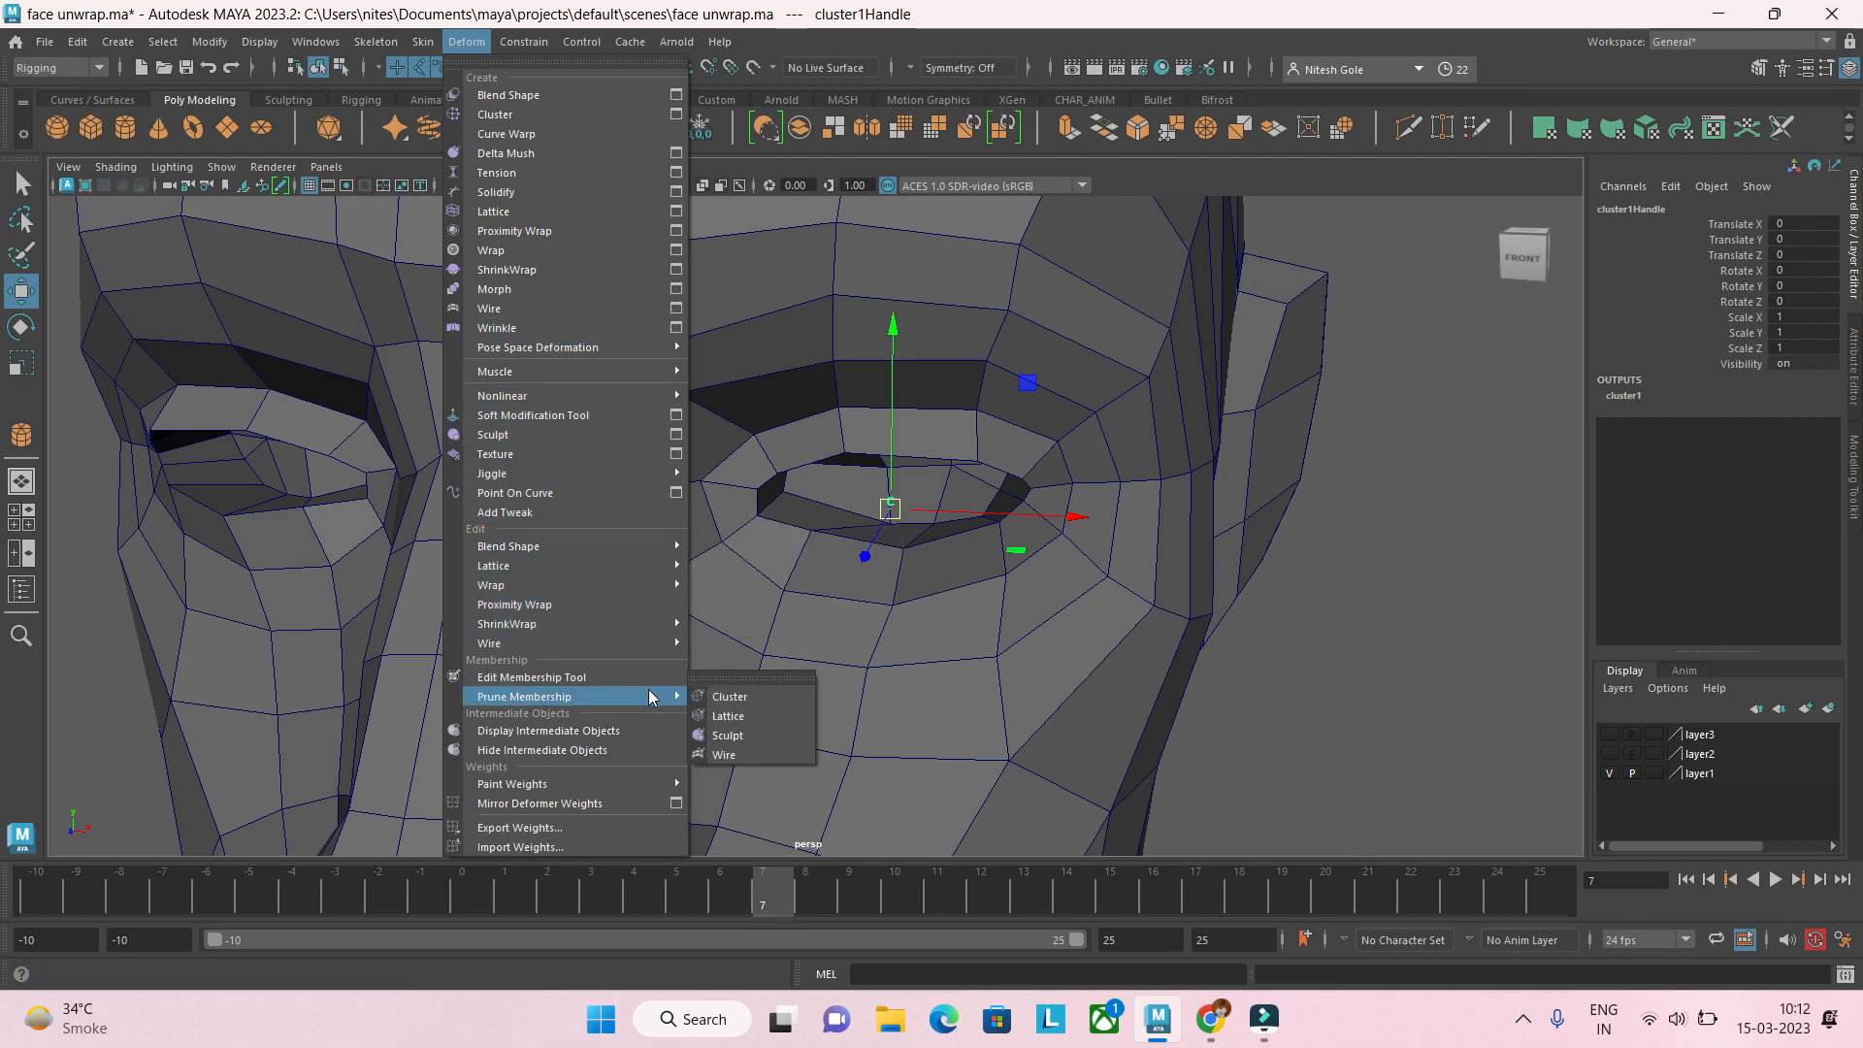
pyautogui.moveTo(651, 786)
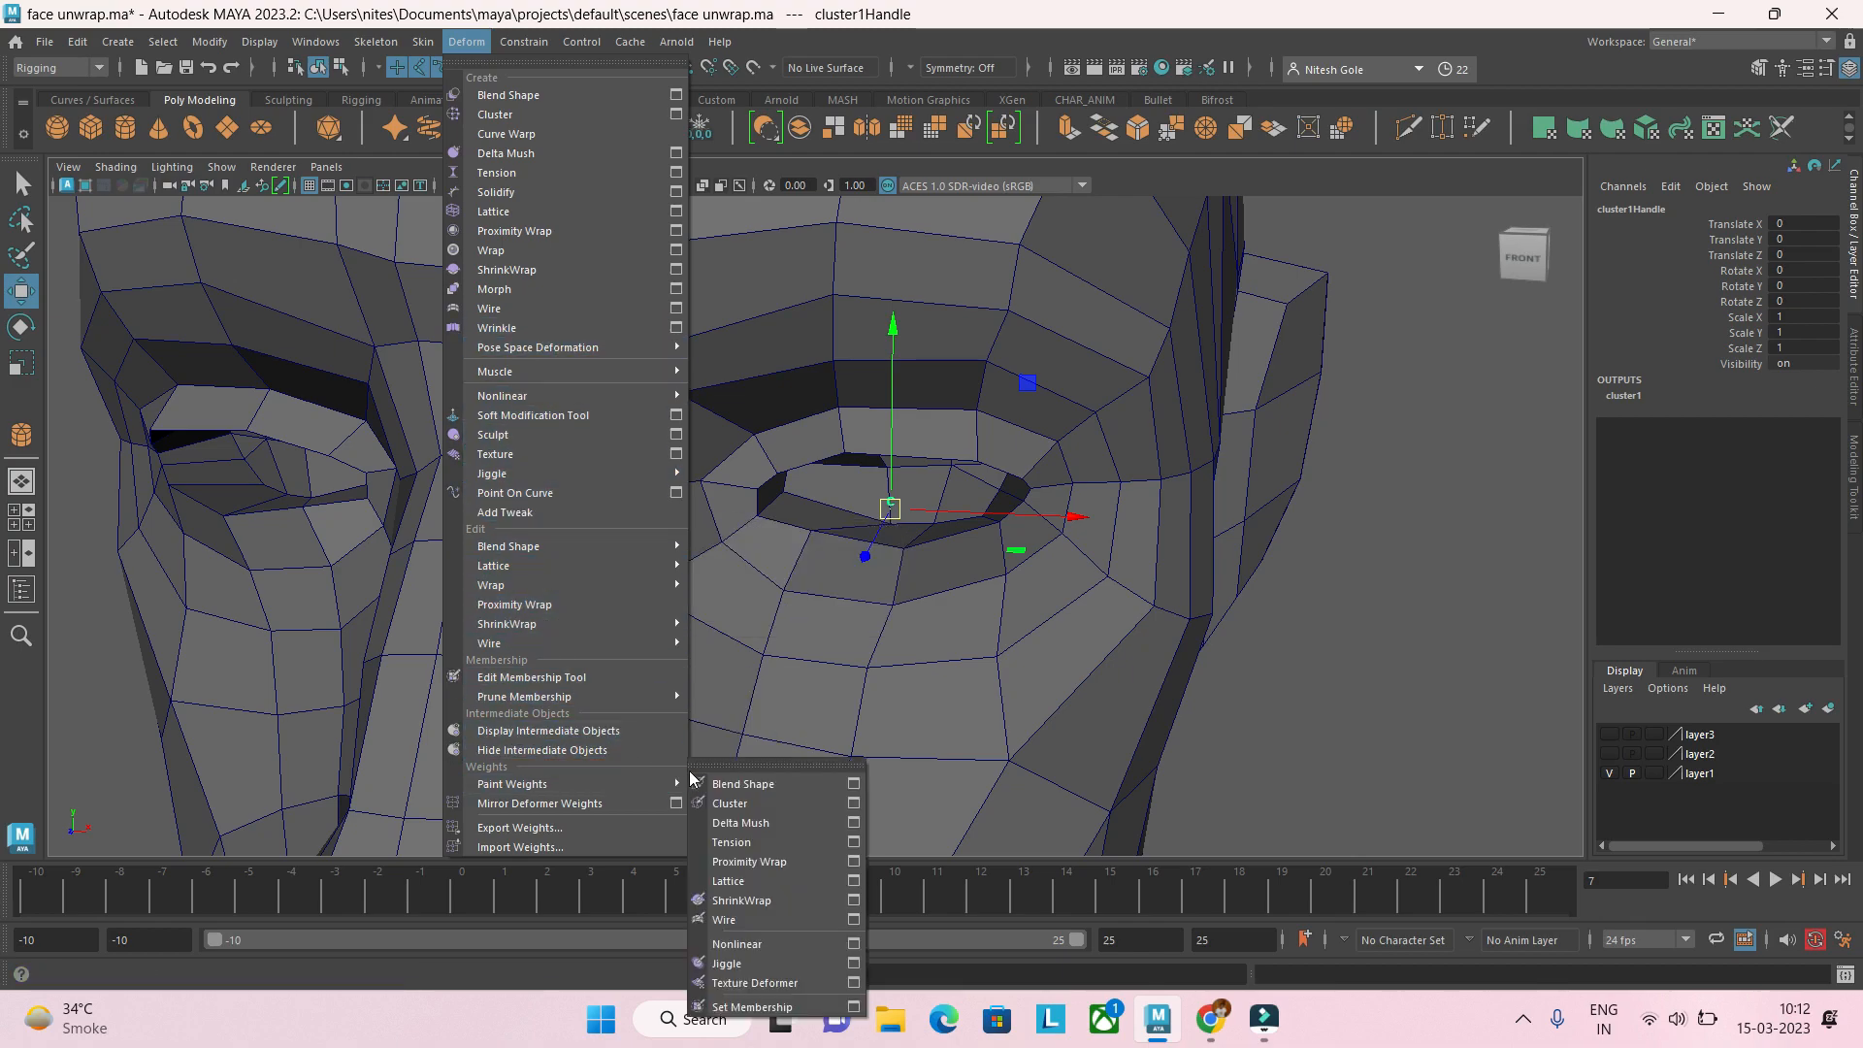
pyautogui.click(786, 799)
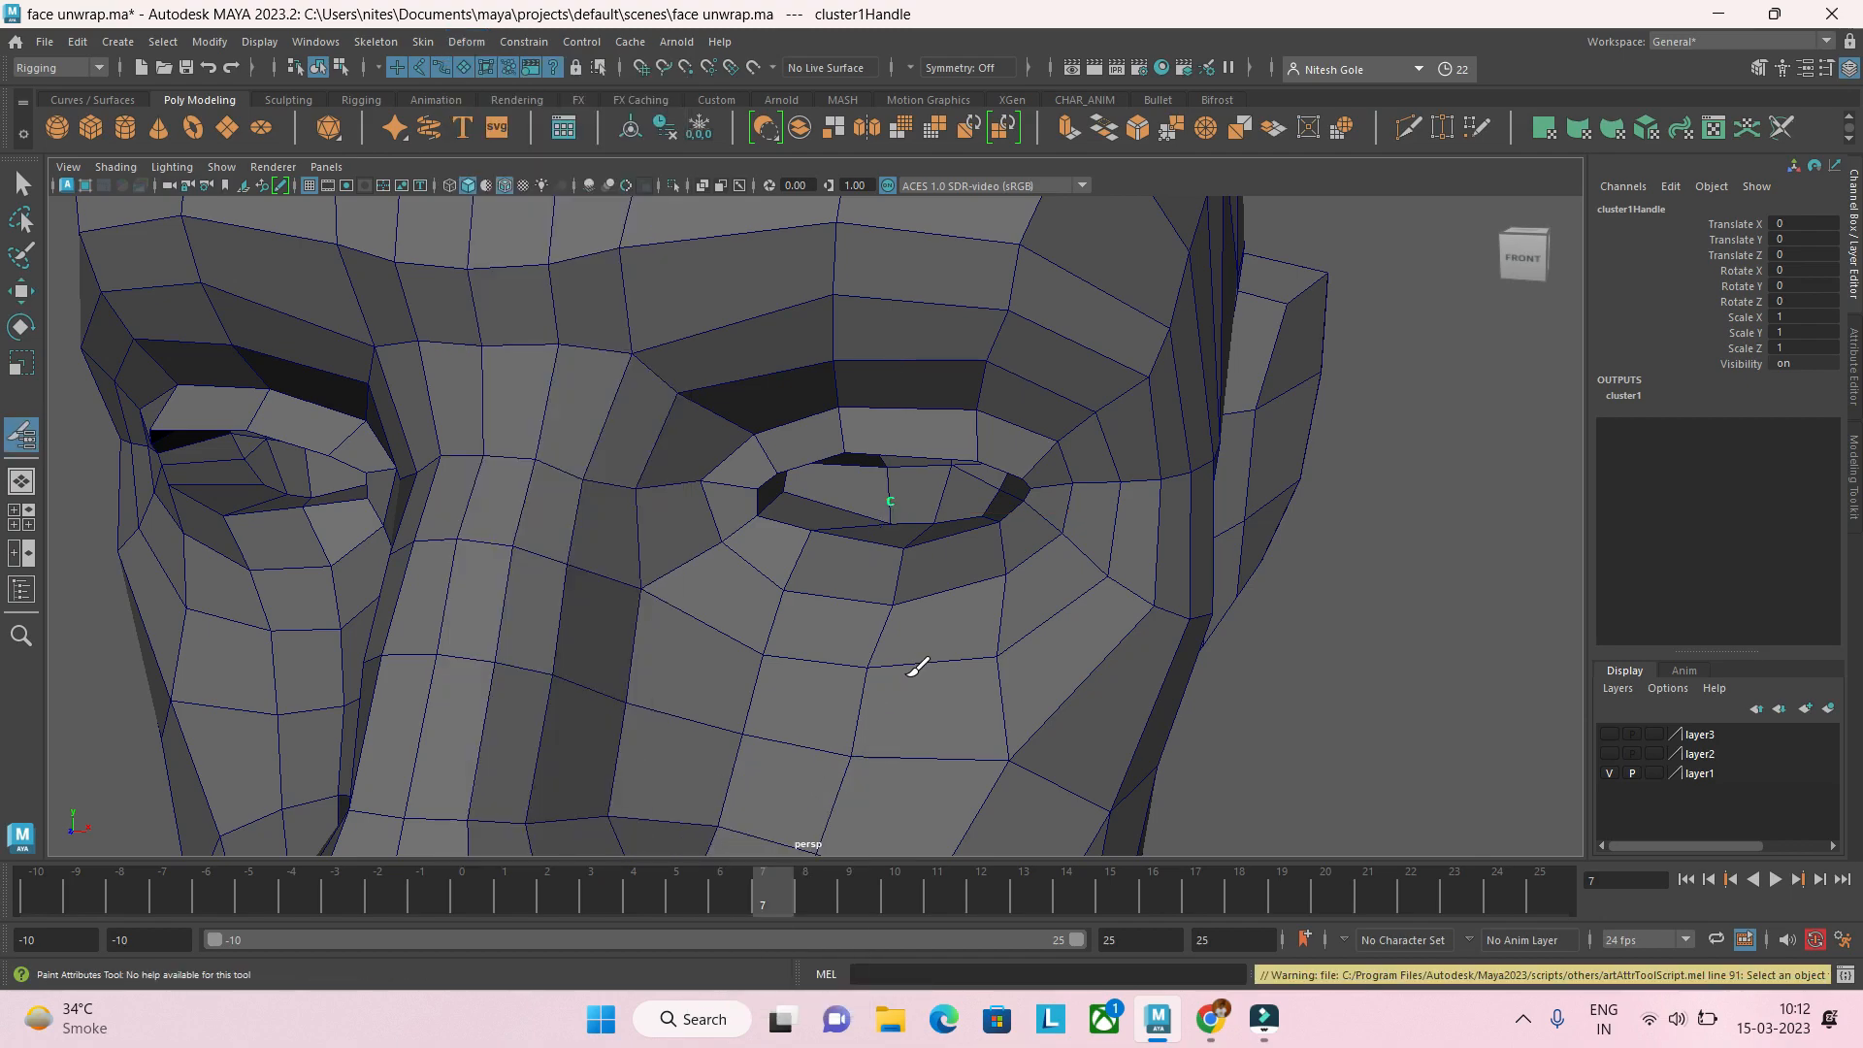
pyautogui.click(27, 187)
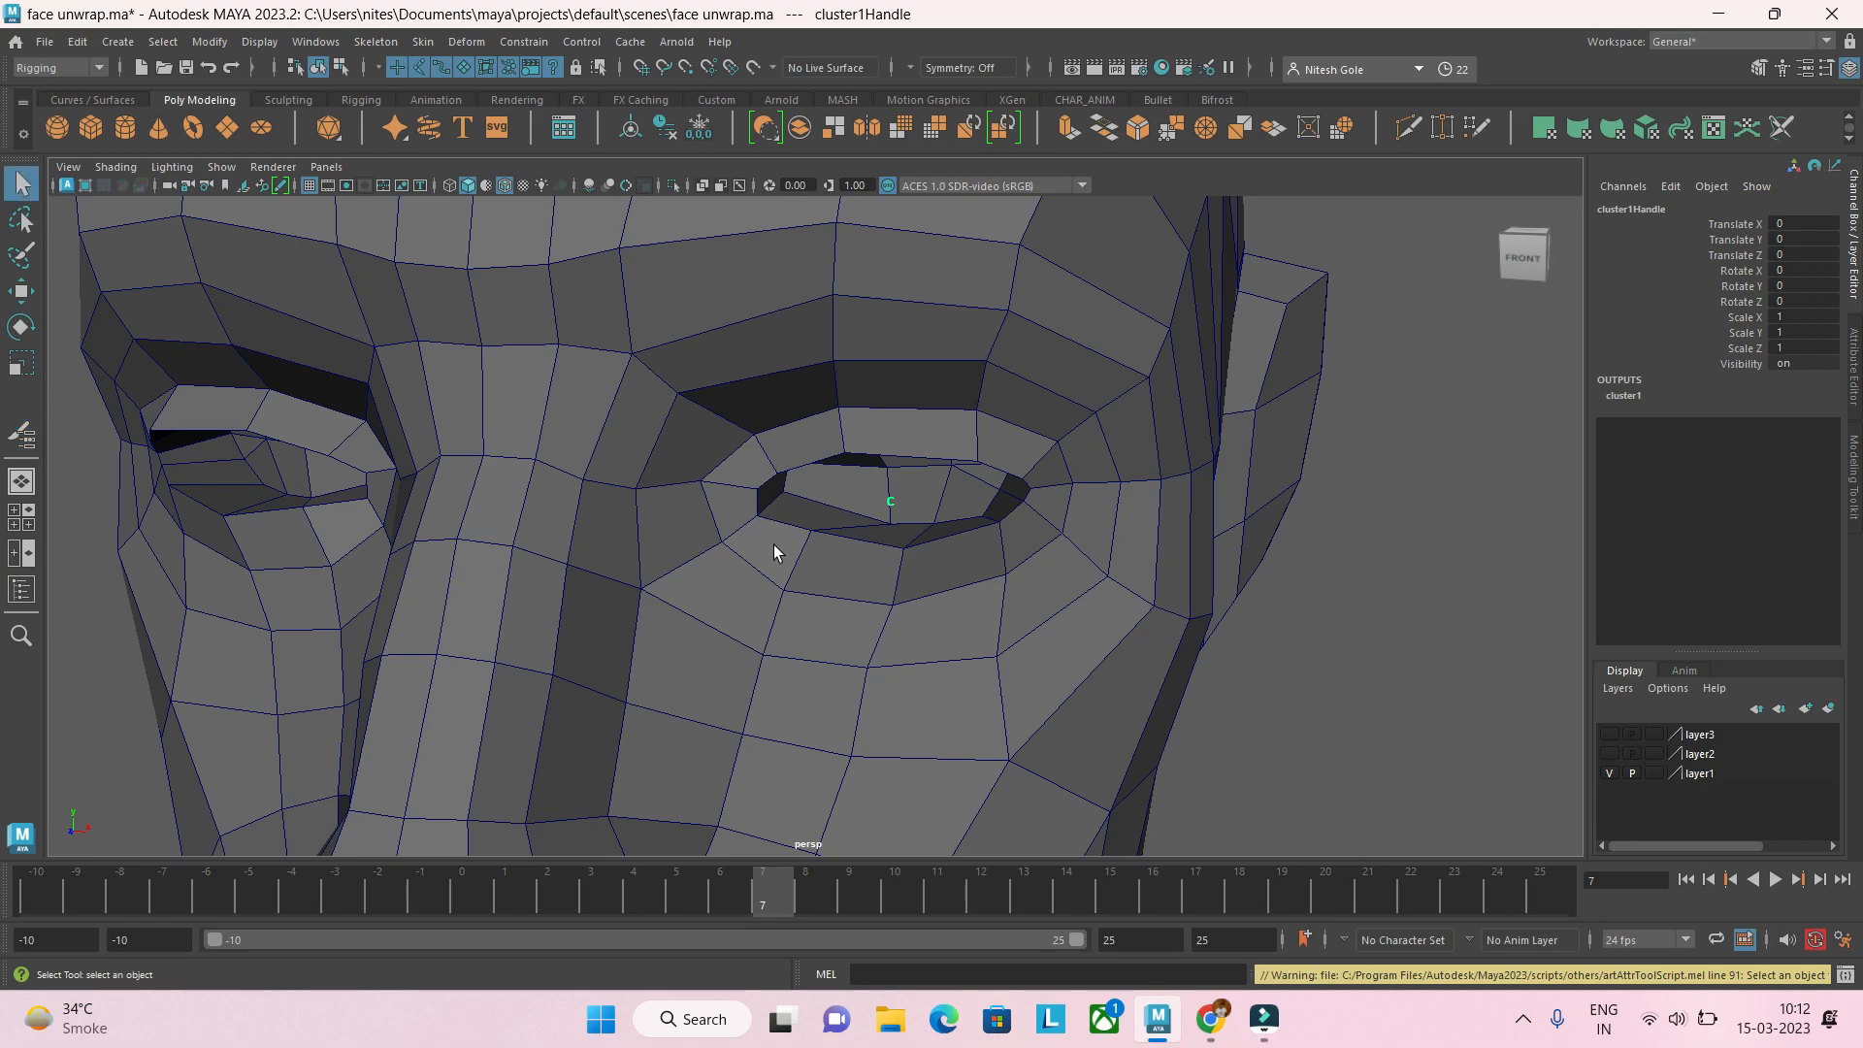
# Step: Select the head mesh and activate Paint Weights for the cluster on it
pyautogui.click(885, 565)
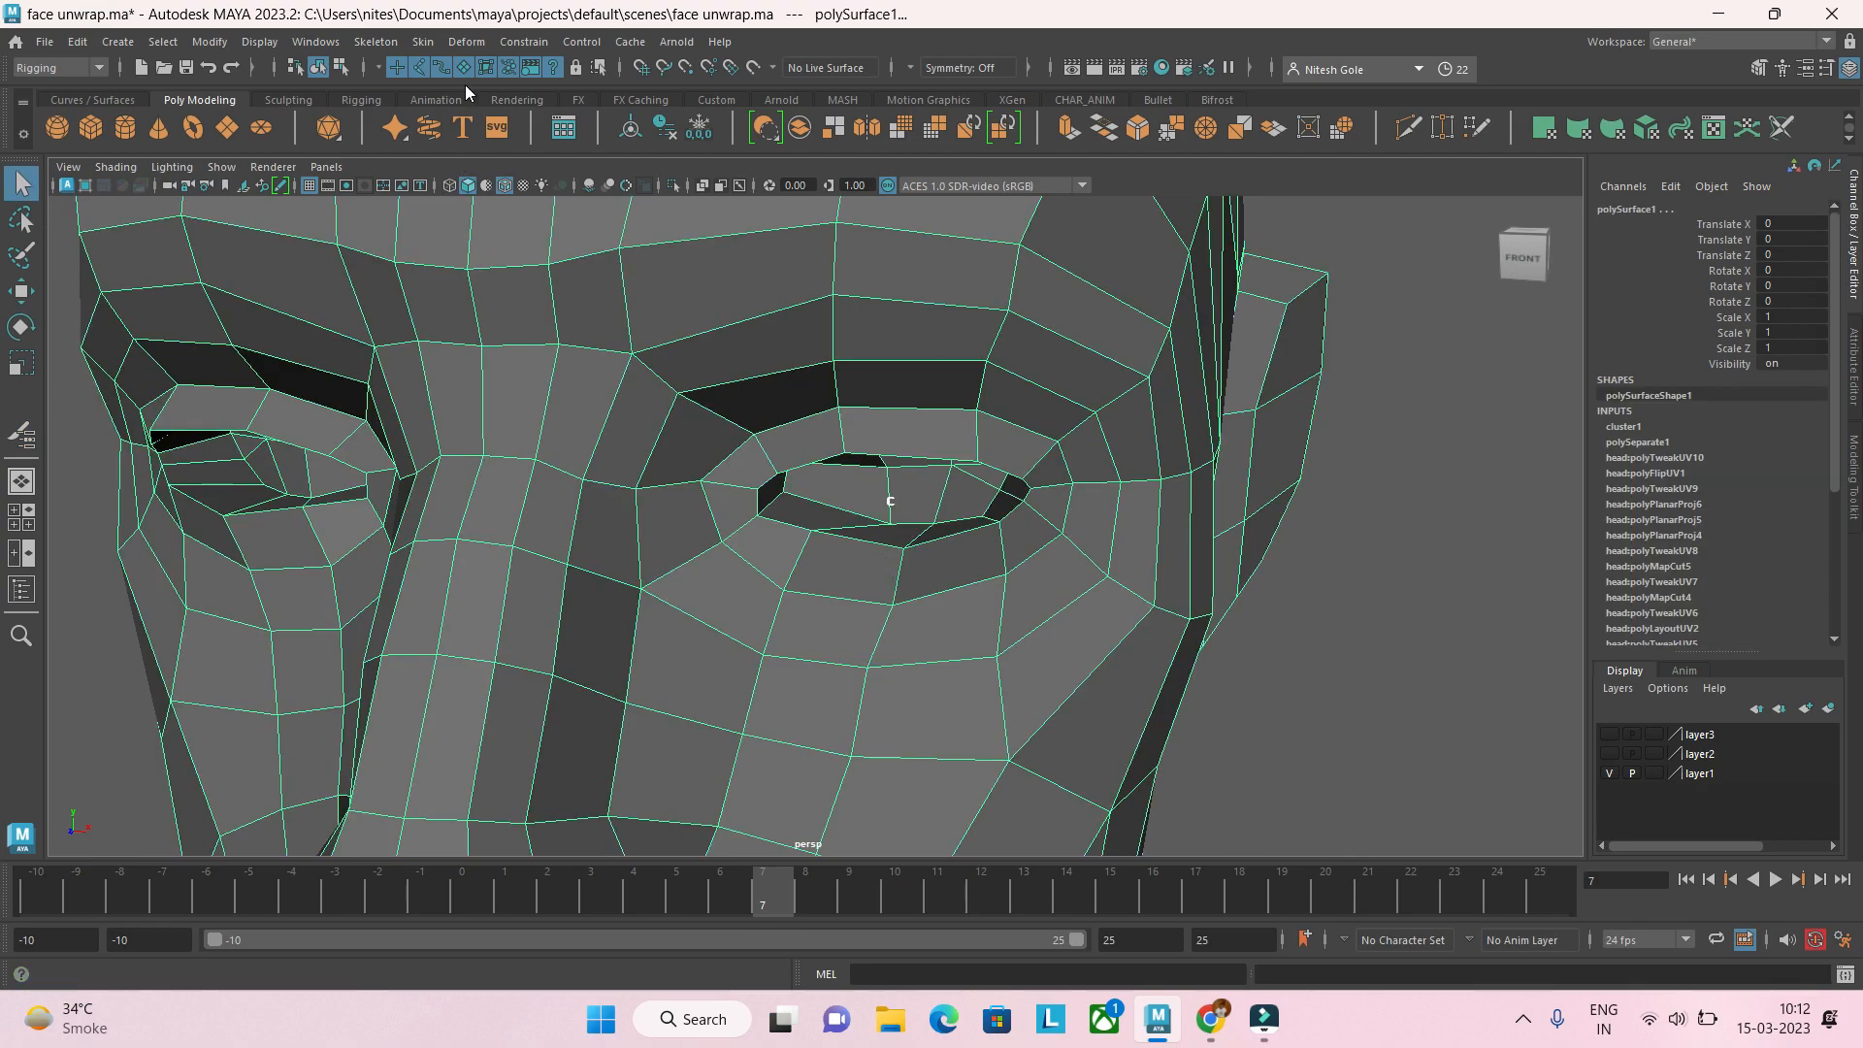
pyautogui.click(485, 45)
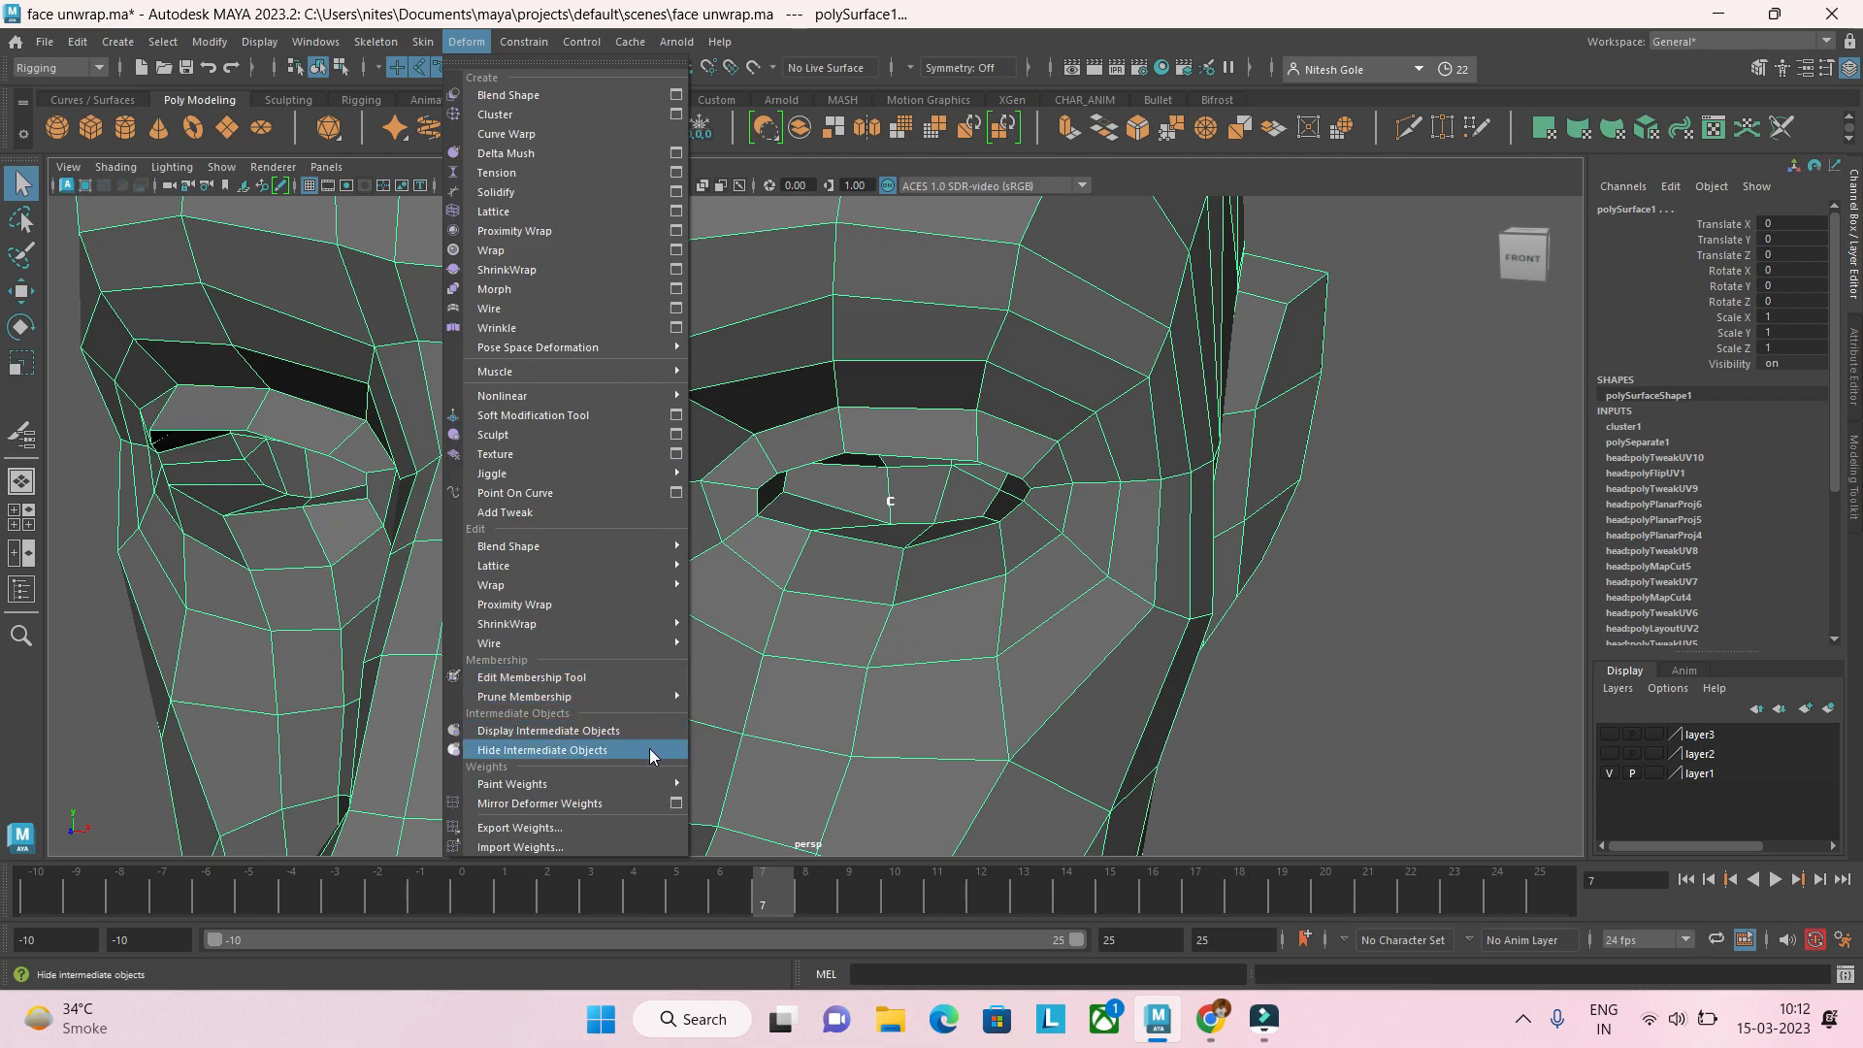
pyautogui.moveTo(671, 788)
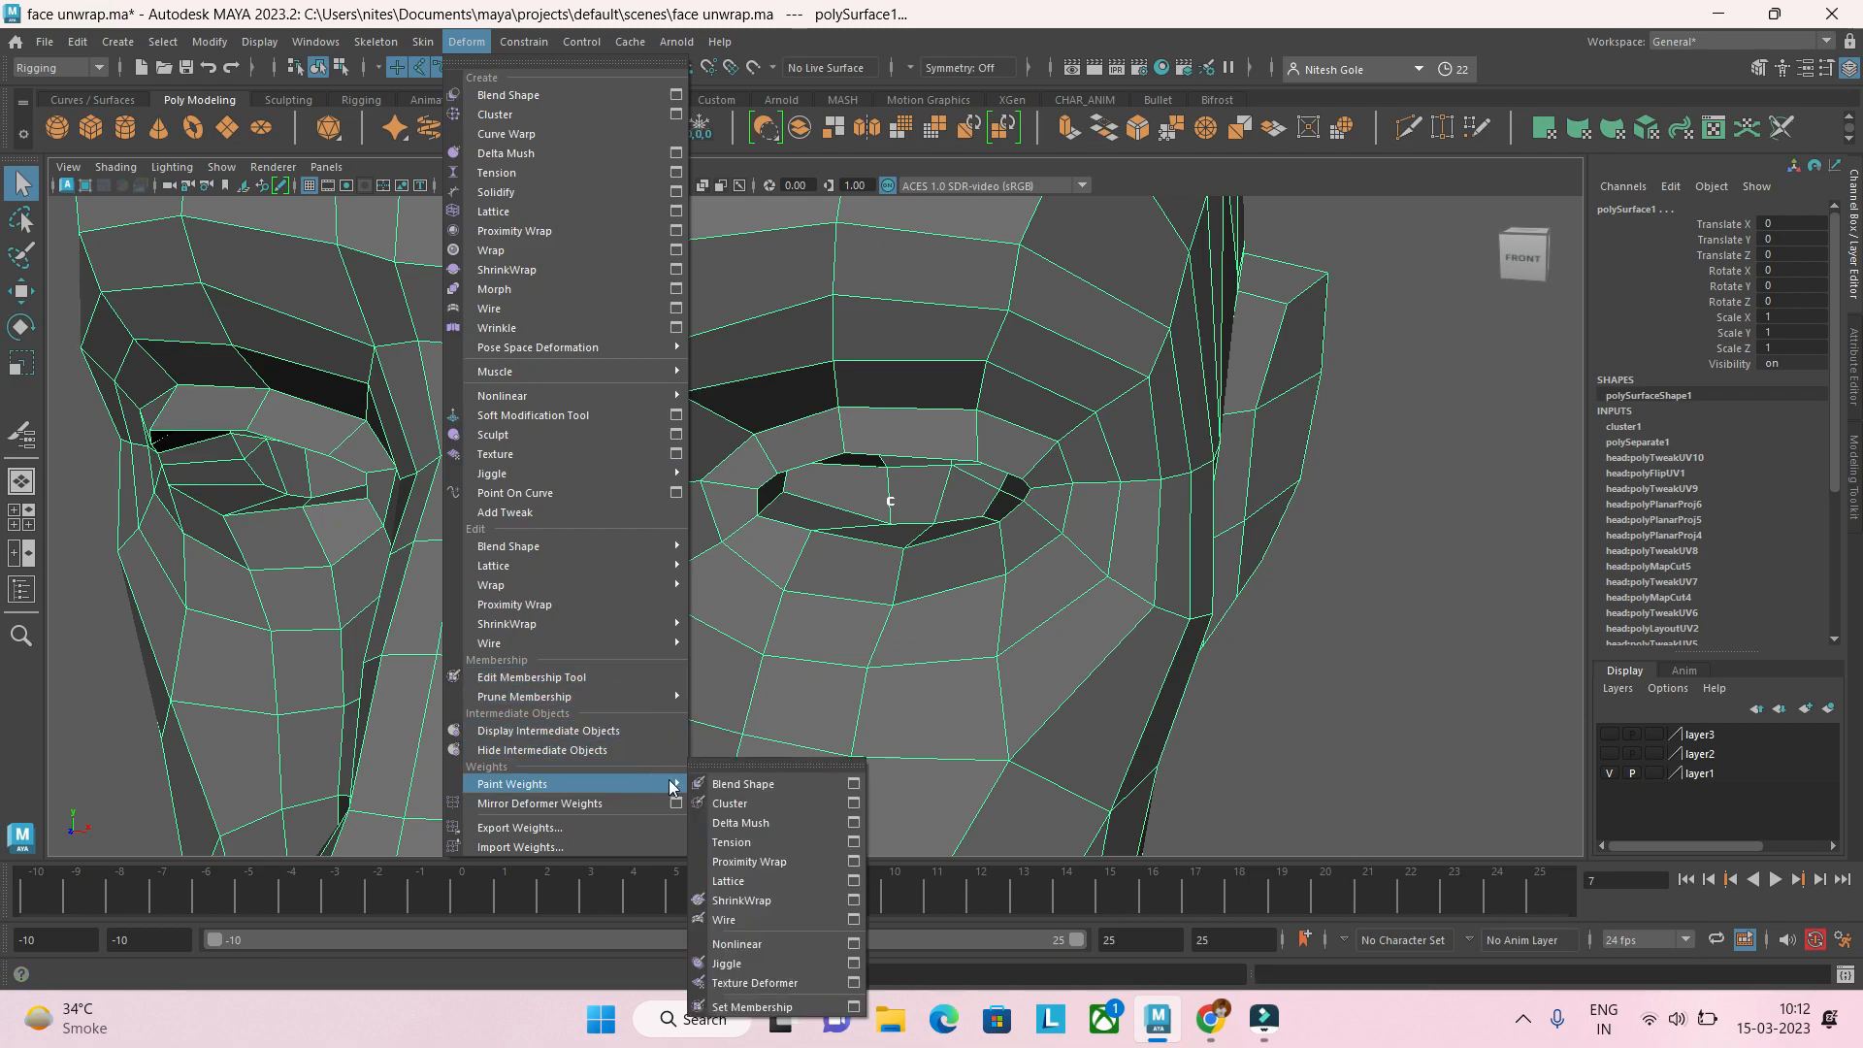
pyautogui.click(742, 808)
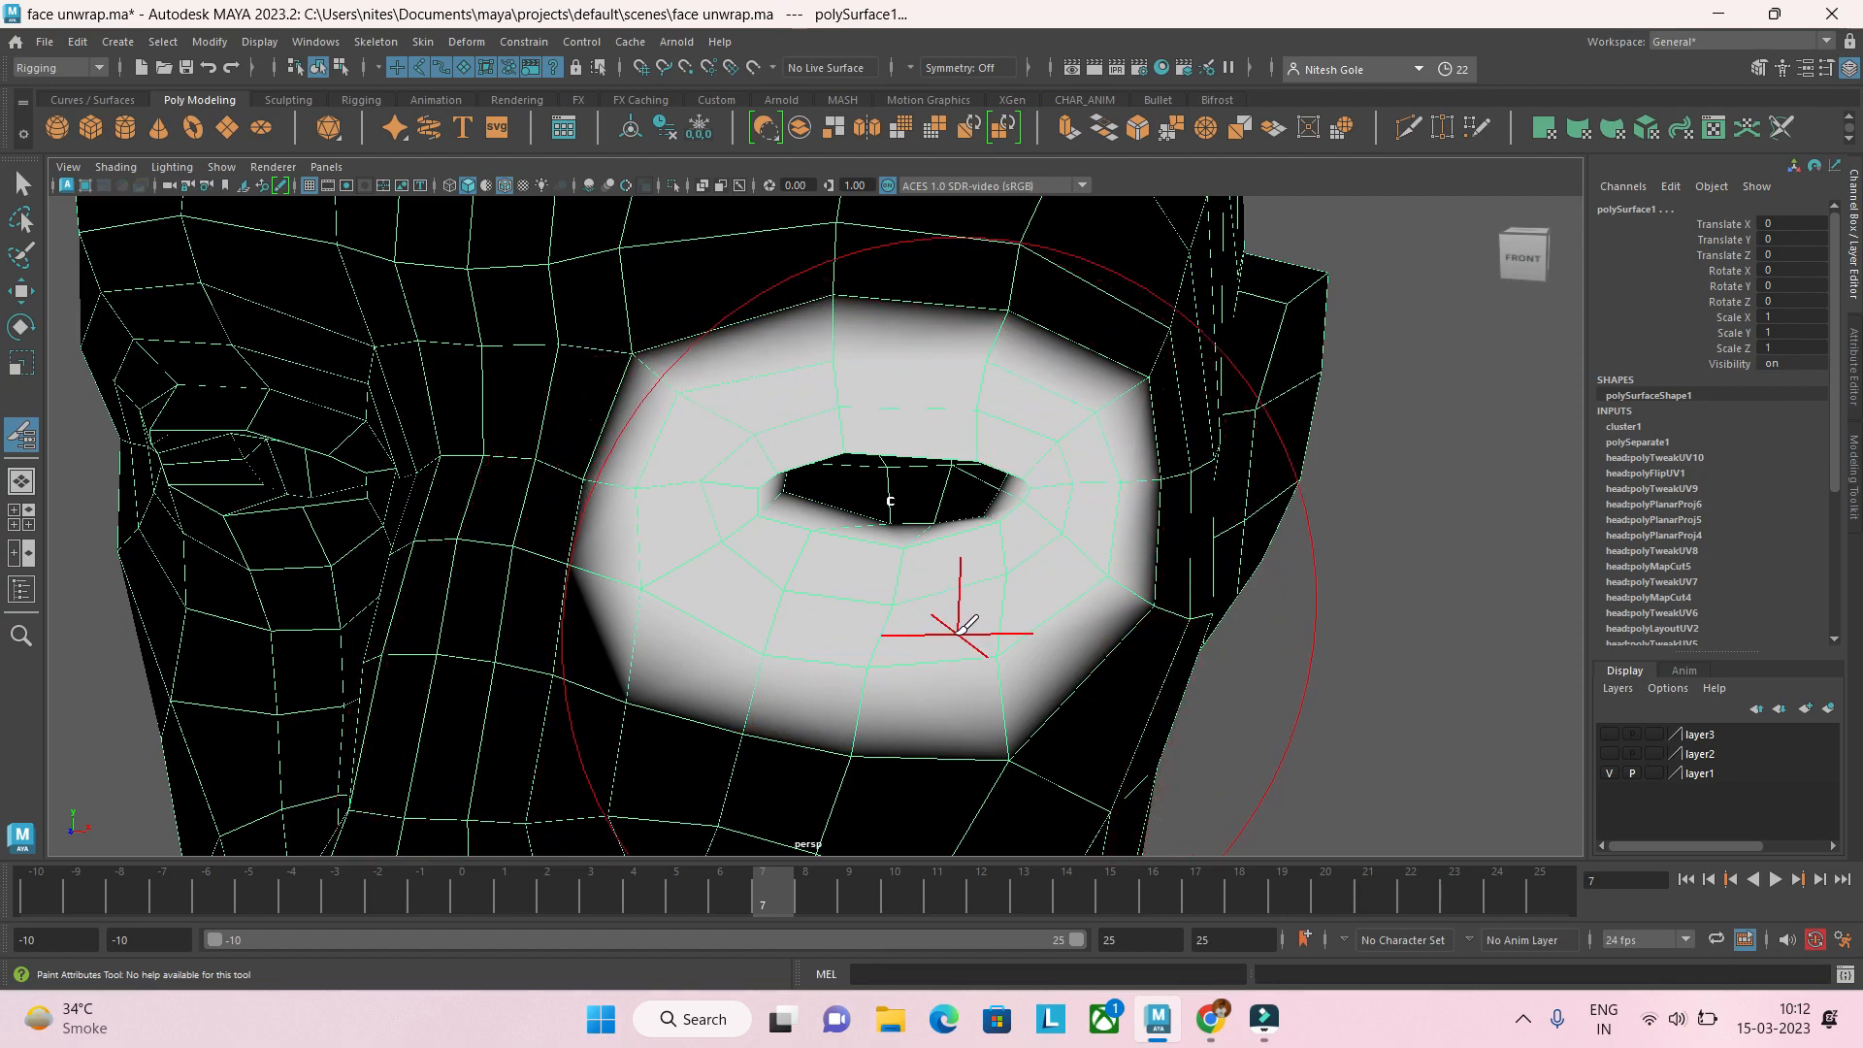
# Step: Show the Attribute Editor for the head mesh while keeping the cluster weight painting tool active
pyautogui.moveTo(873, 595)
pyautogui.keyDown('alt'); pyautogui.mouseDown()
pyautogui.moveTo(715, 578)
pyautogui.moveTo(807, 582)
pyautogui.moveTo(786, 524)
pyautogui.mouseUp(); pyautogui.keyUp('alt')
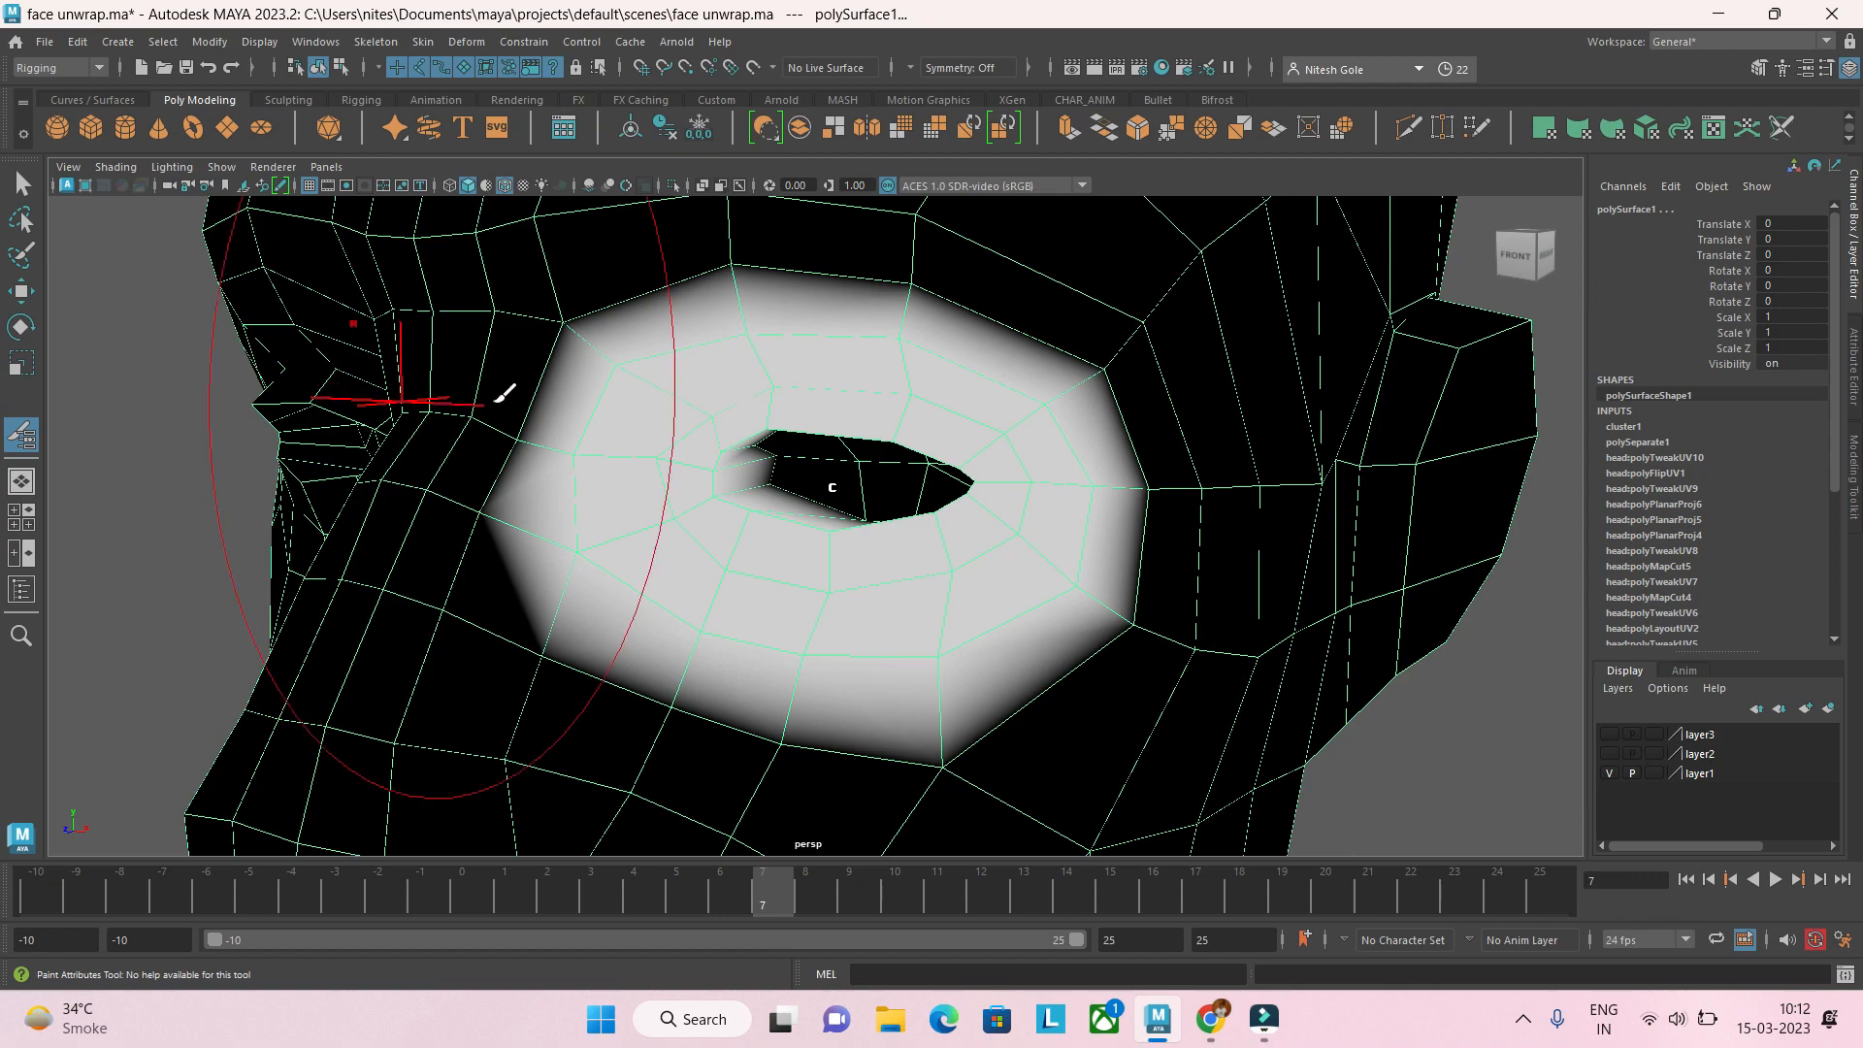
pyautogui.click(1804, 68)
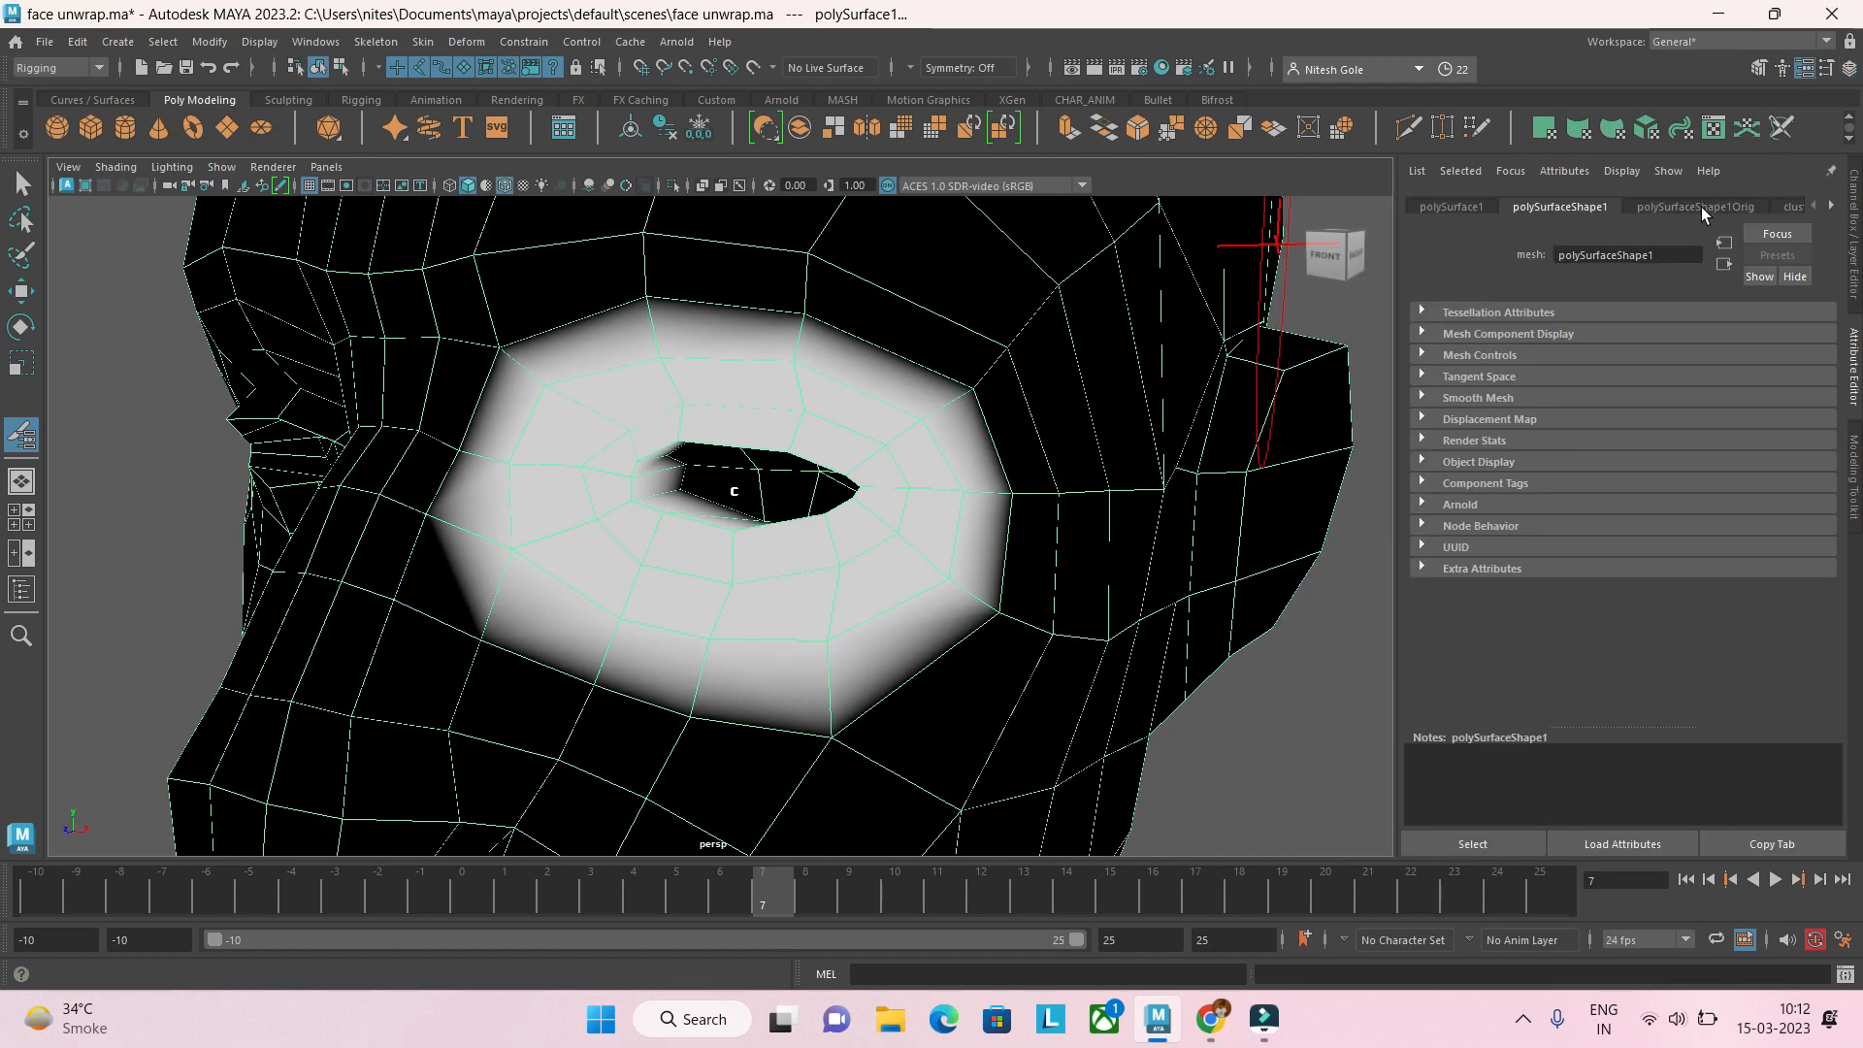
pyautogui.rightClick(886, 419)
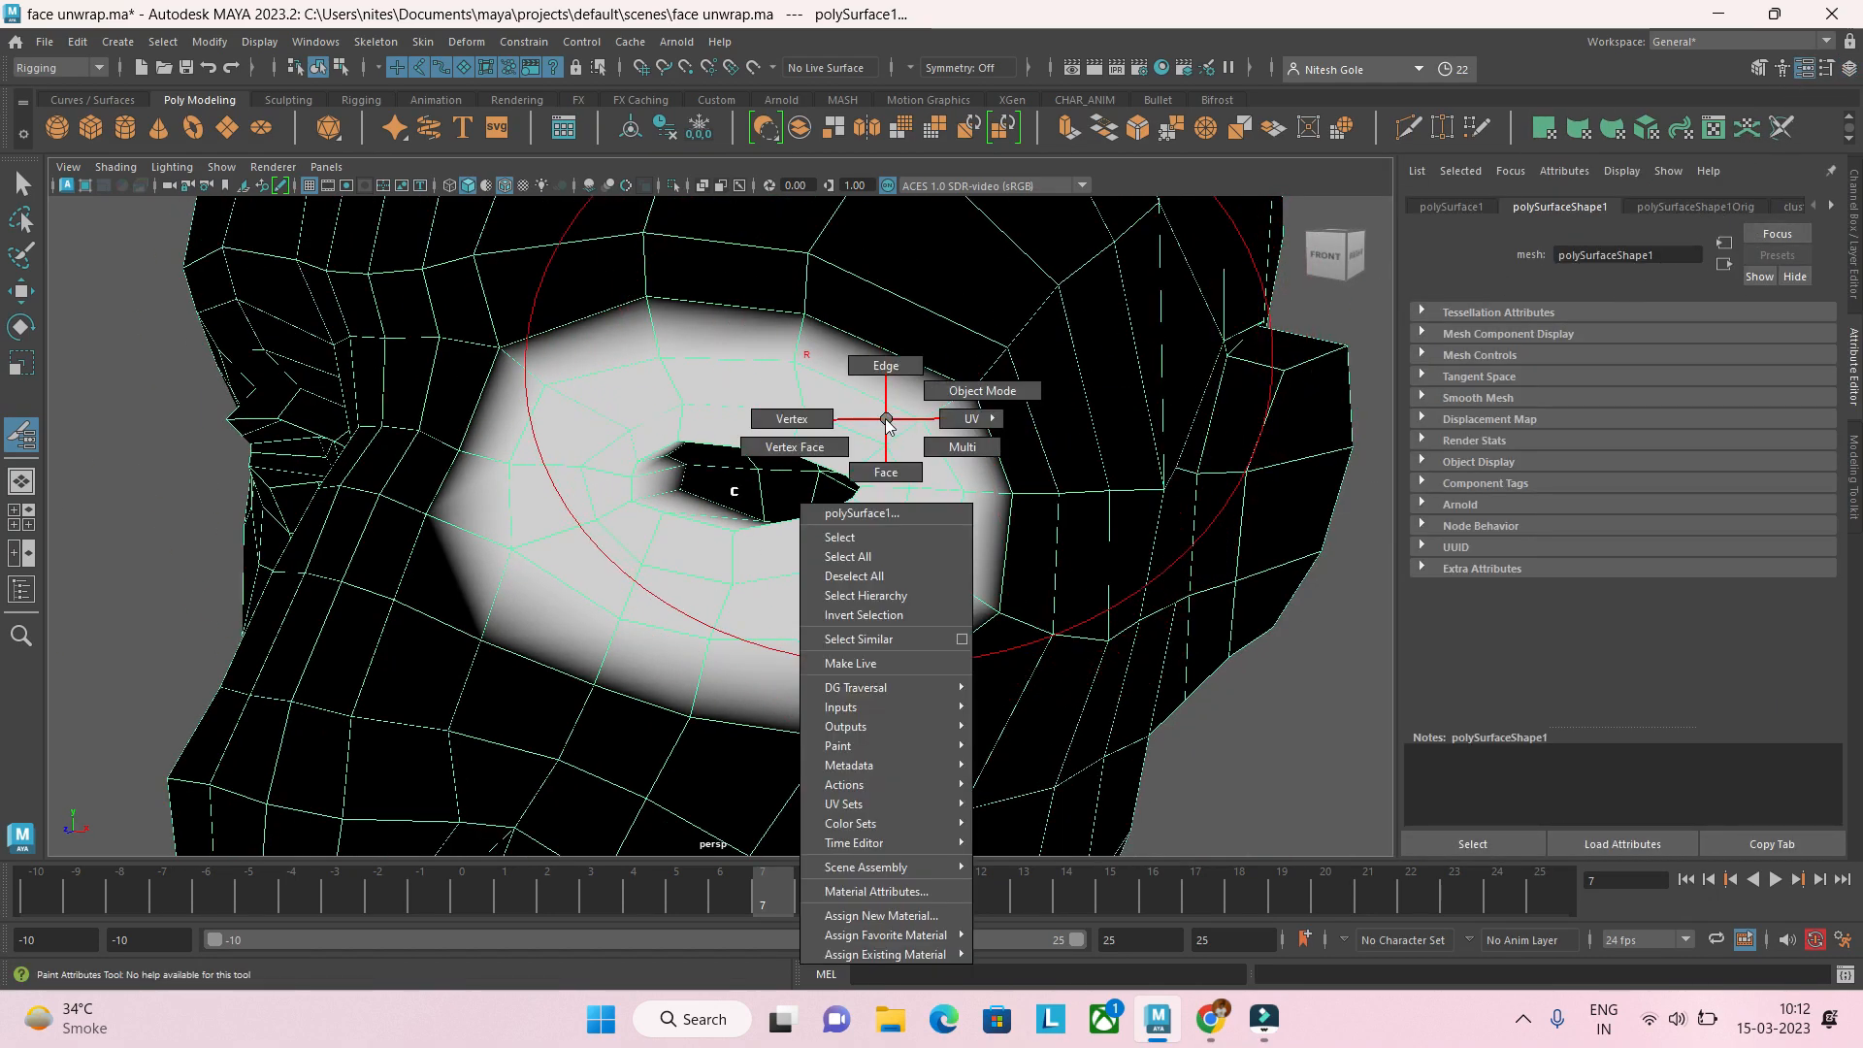
pyautogui.scroll(-5, 1019, 510)
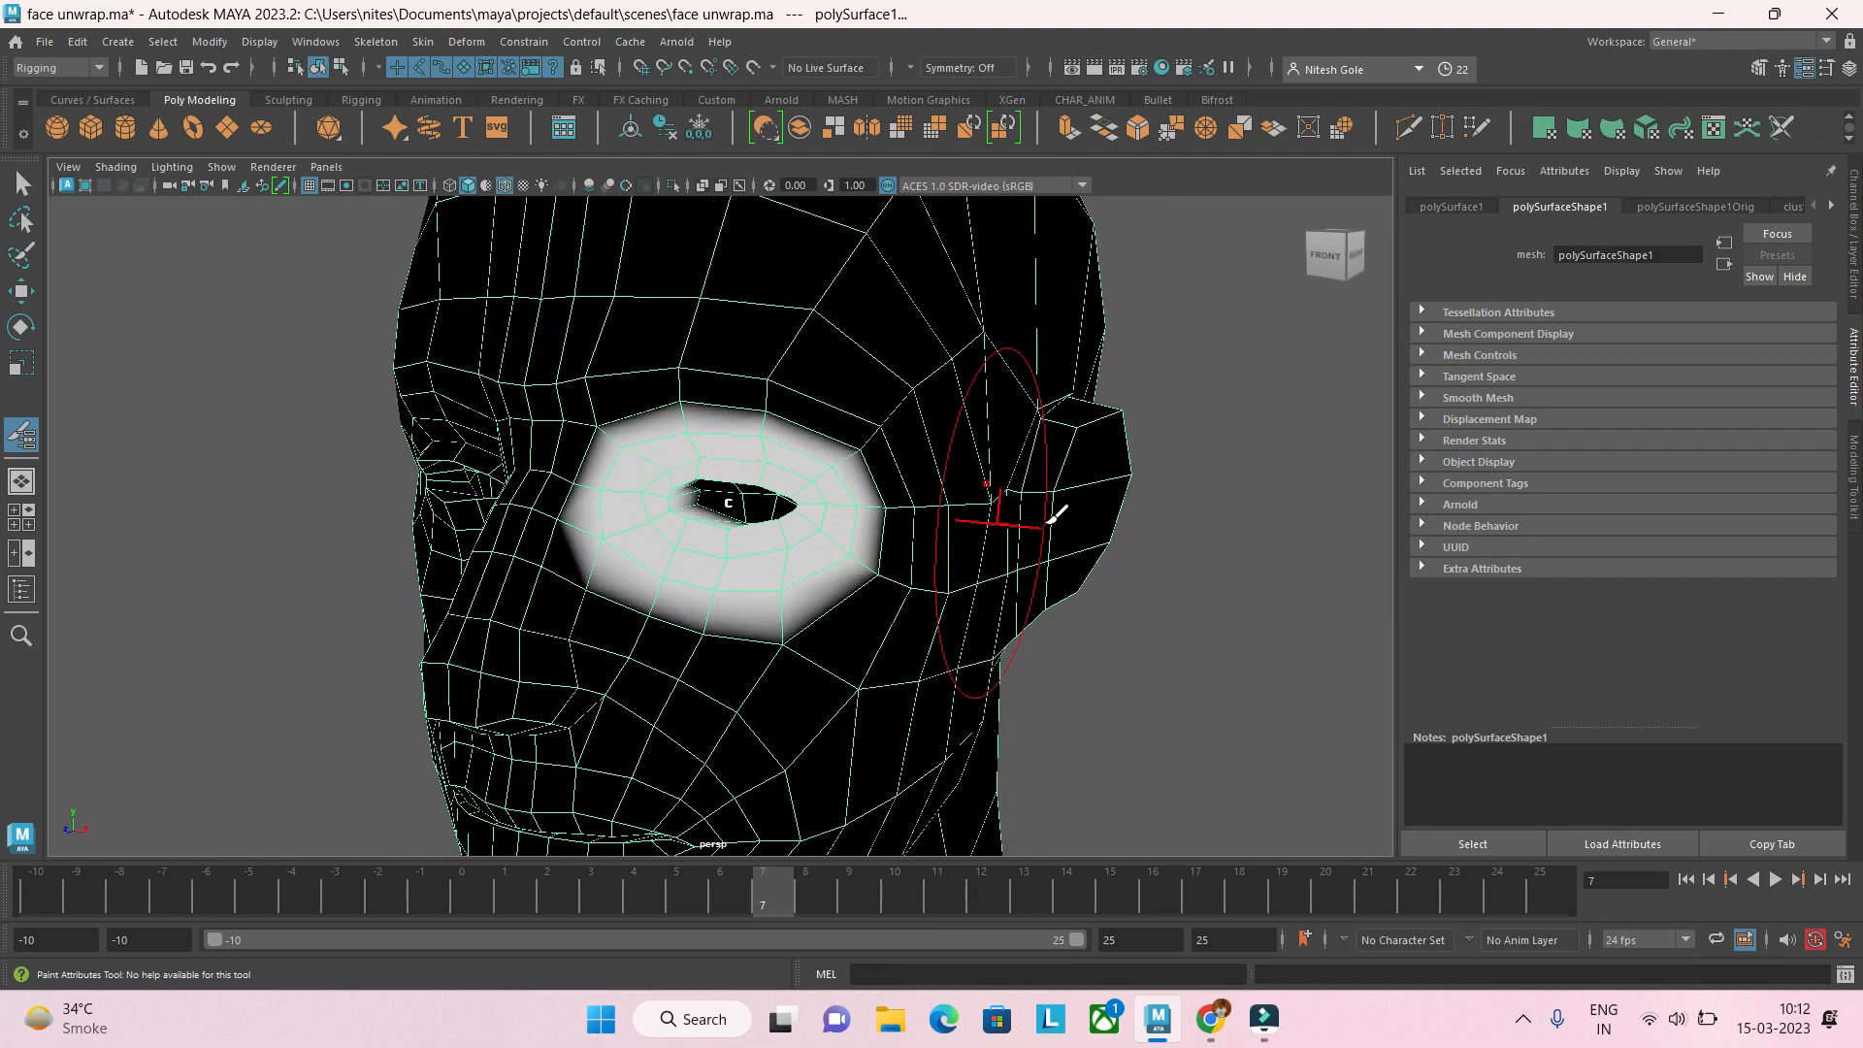
# Step: Look through the head mesh's cluster1 and polySurfaceShape1Orig attributes, and show the Paint Attributes Tool settings beside the head
pyautogui.click(1795, 206)
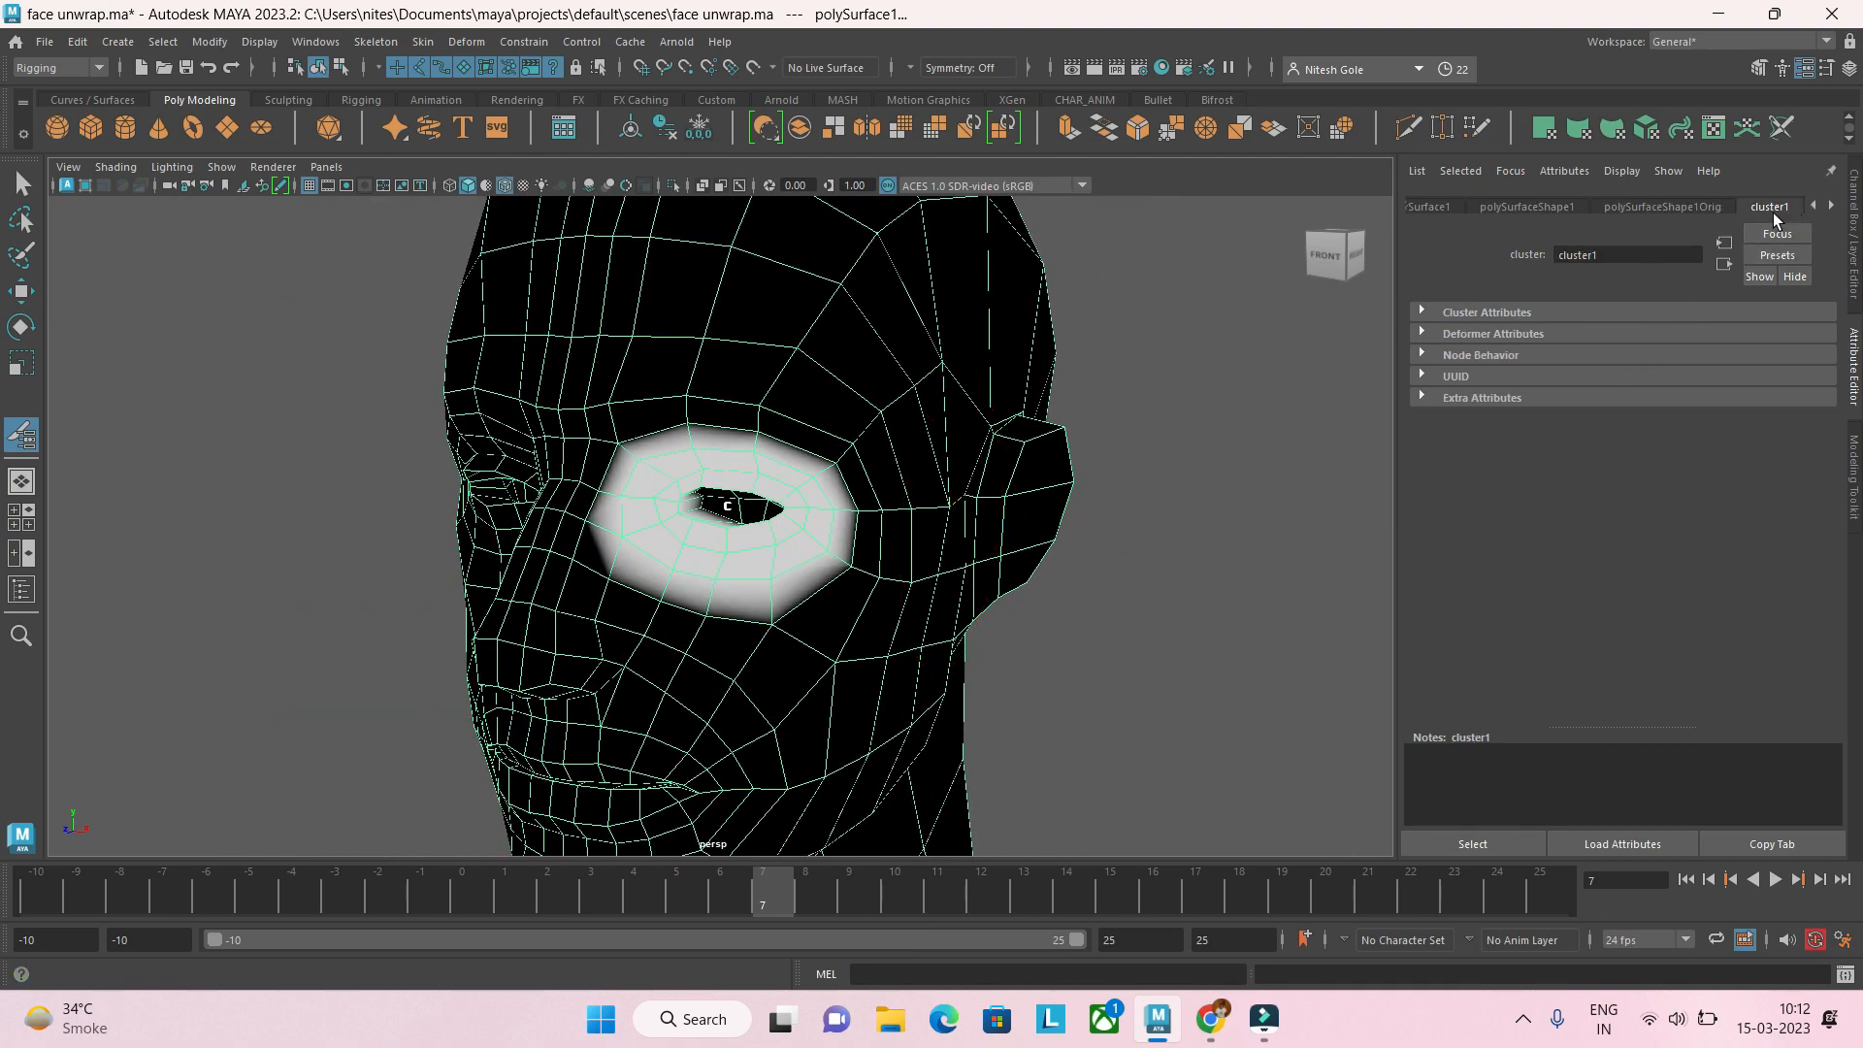
pyautogui.click(1682, 210)
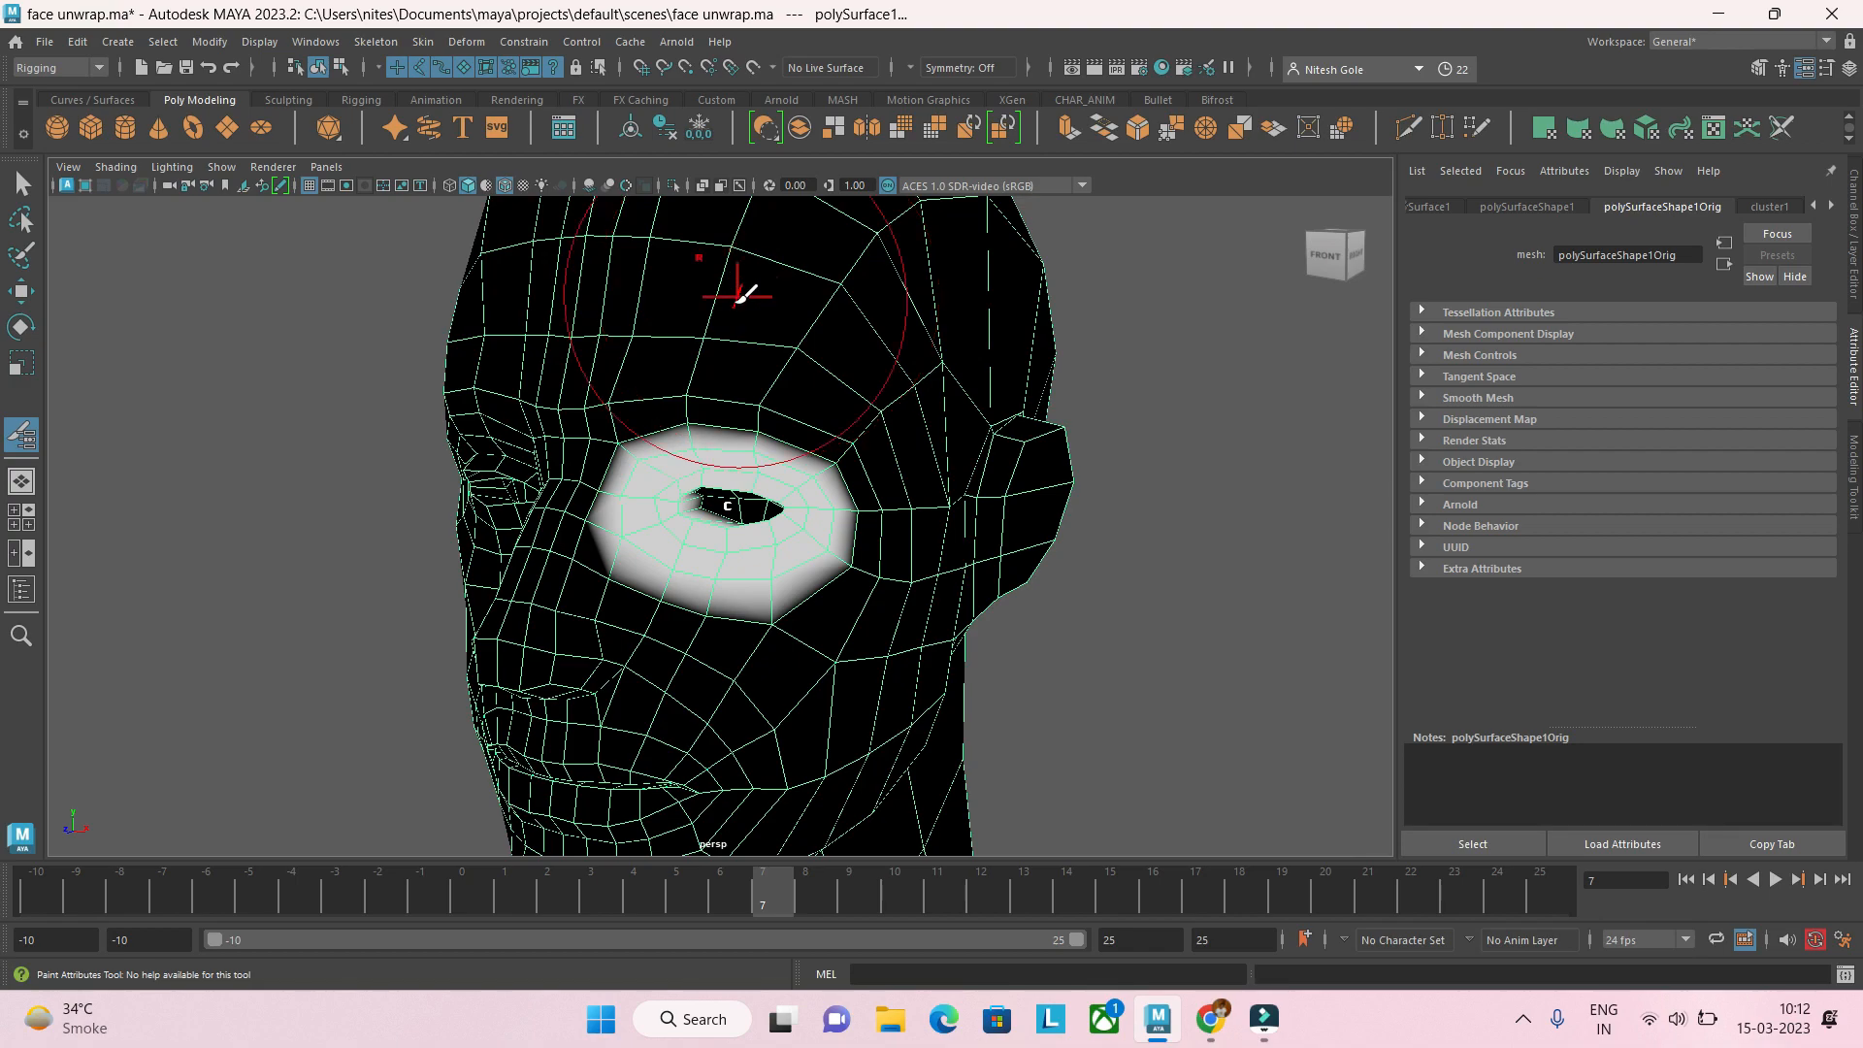
pyautogui.doubleClick(17, 442)
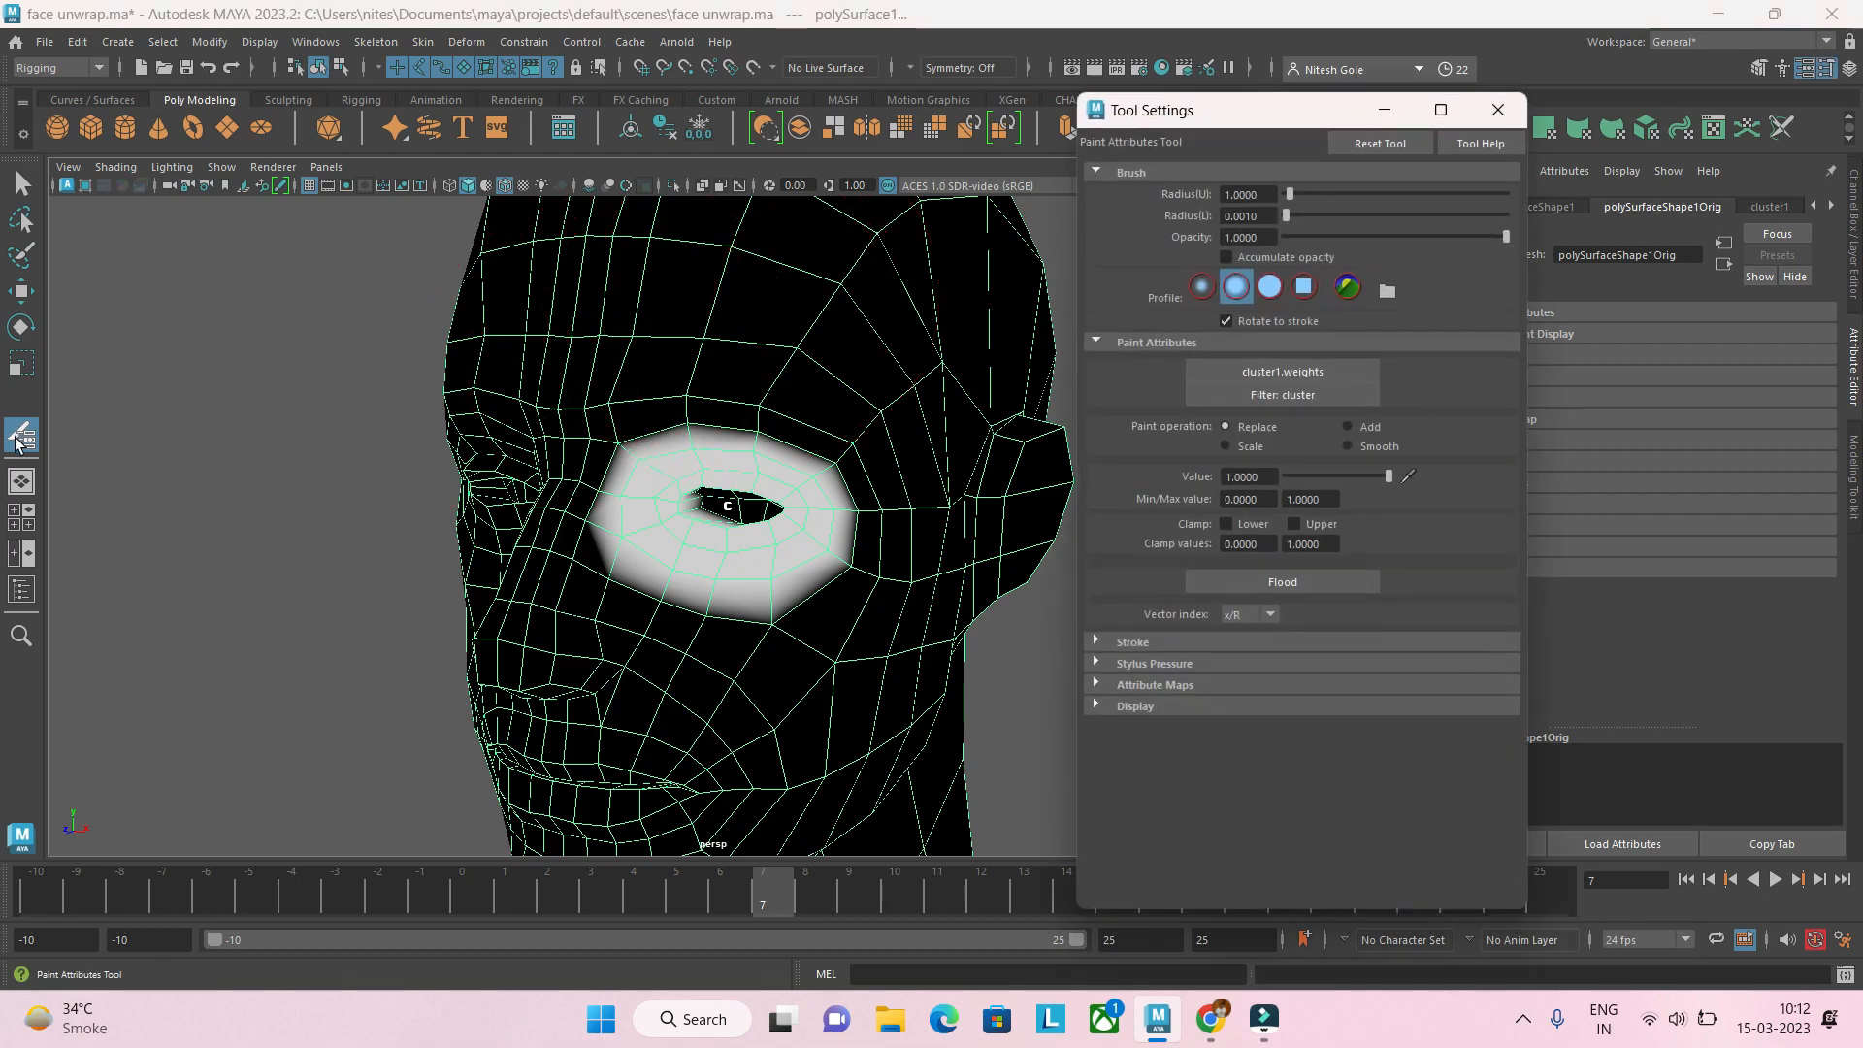
pyautogui.moveTo(1233, 116); pyautogui.dragTo(1491, 220)
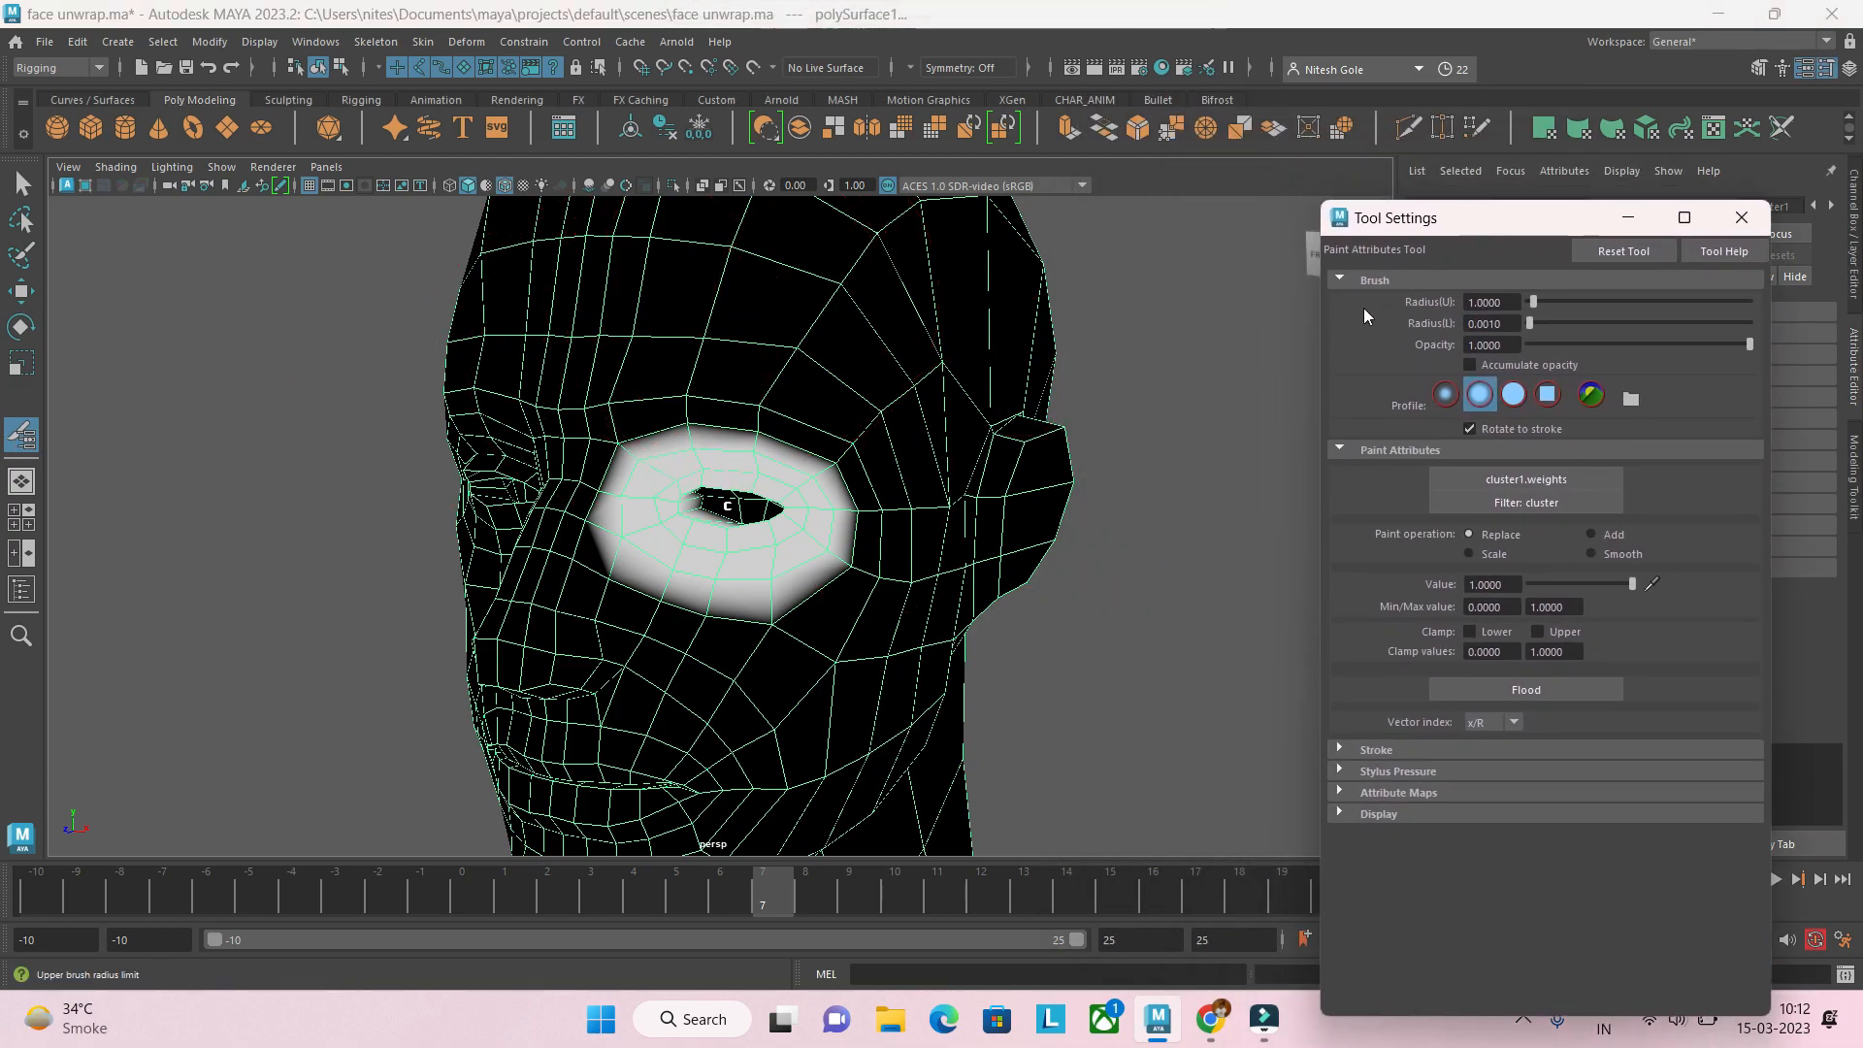
# Step: Set the paint operation to Smooth and flood the cluster1 weights six times to soften the falloff around the eye
pyautogui.click(1611, 555)
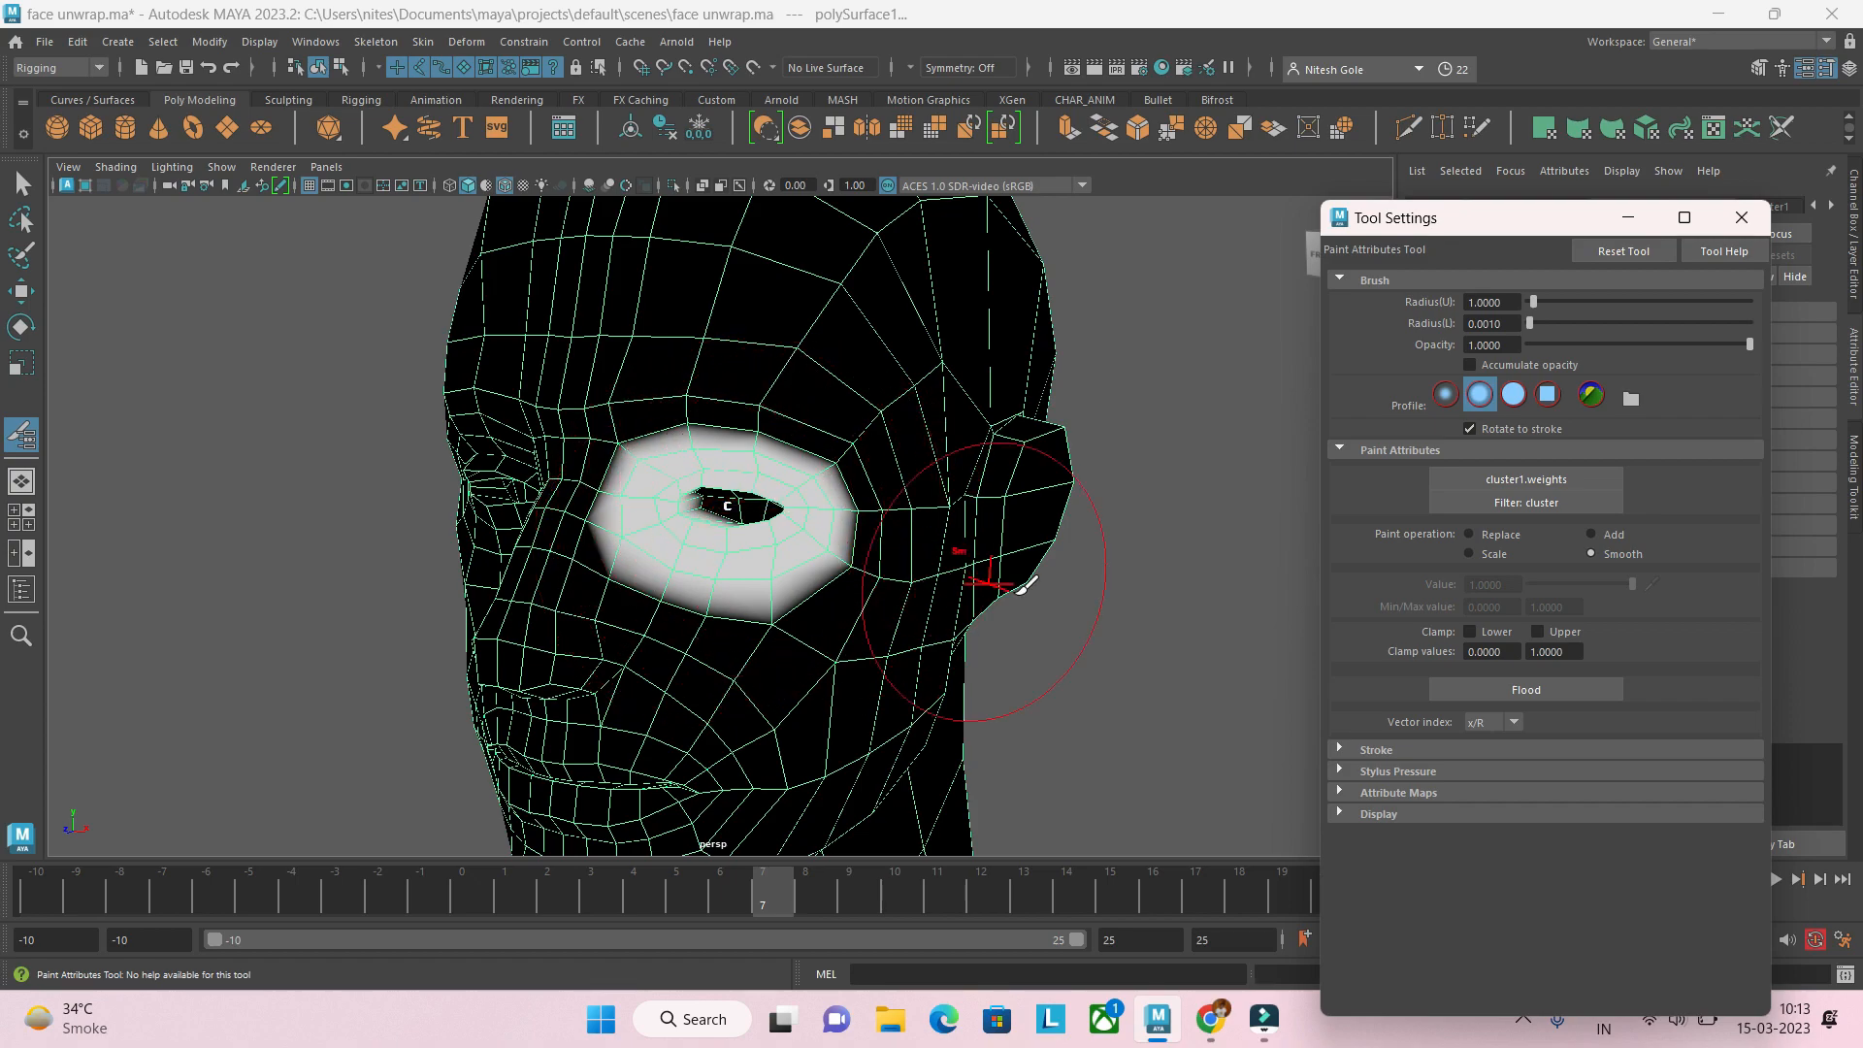
pyautogui.click(1529, 701)
pyautogui.click(1527, 693)
pyautogui.click(1527, 693)
pyautogui.click(1528, 693)
pyautogui.click(1527, 692)
pyautogui.click(1528, 695)
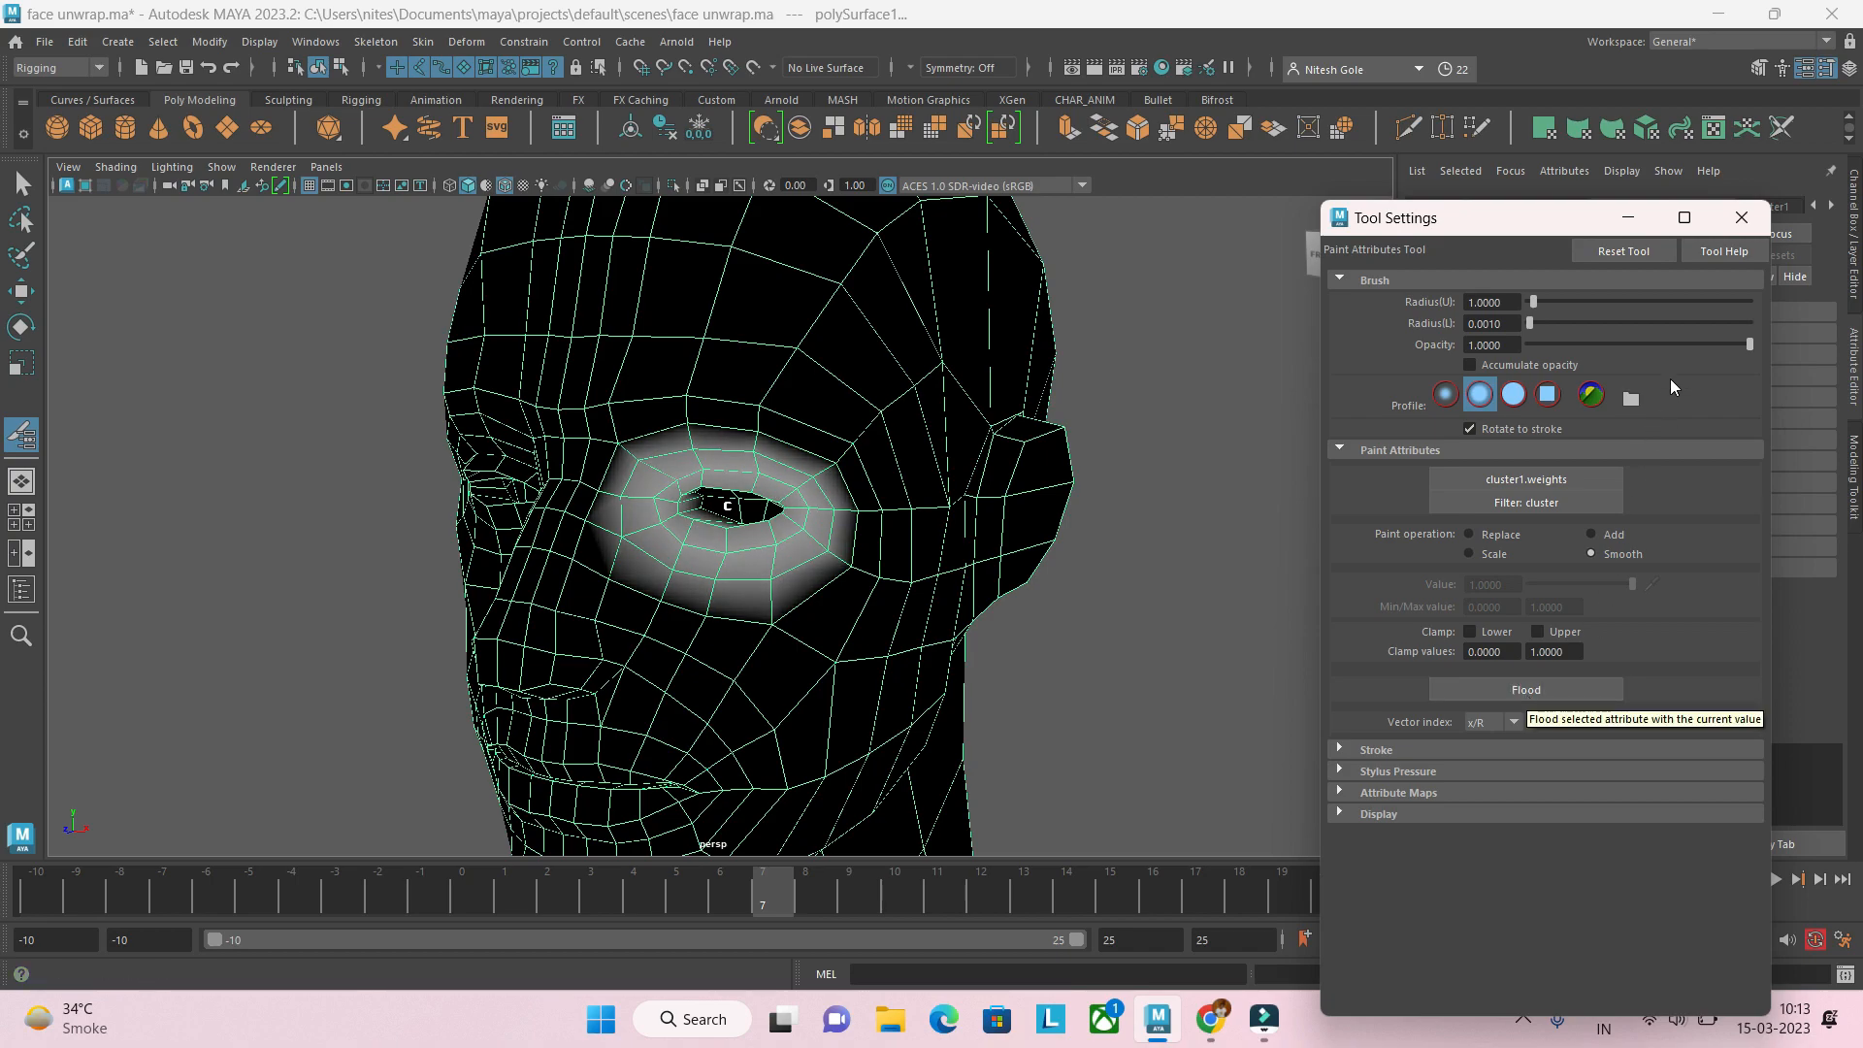
# Step: Close the paint tool settings, switch to the Move tool and select cluster1Handle in the Outliner
pyautogui.click(1747, 223)
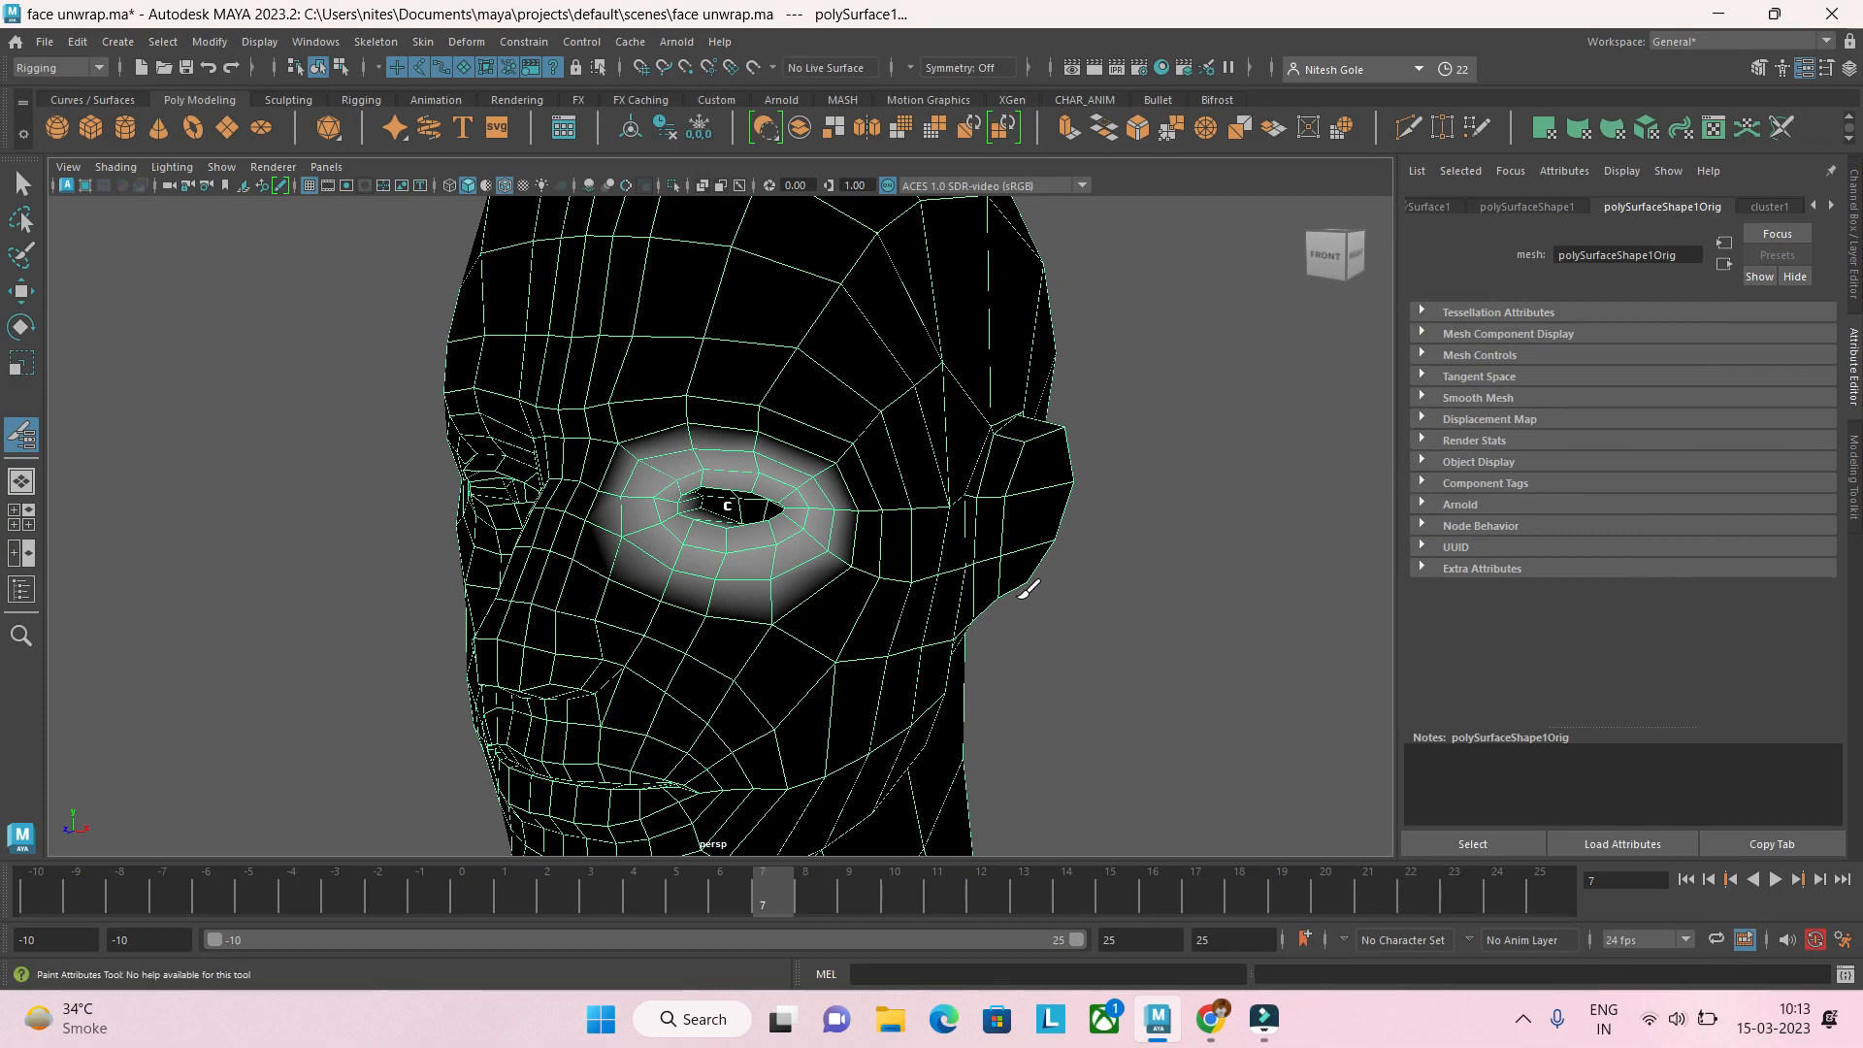
pyautogui.press('w')
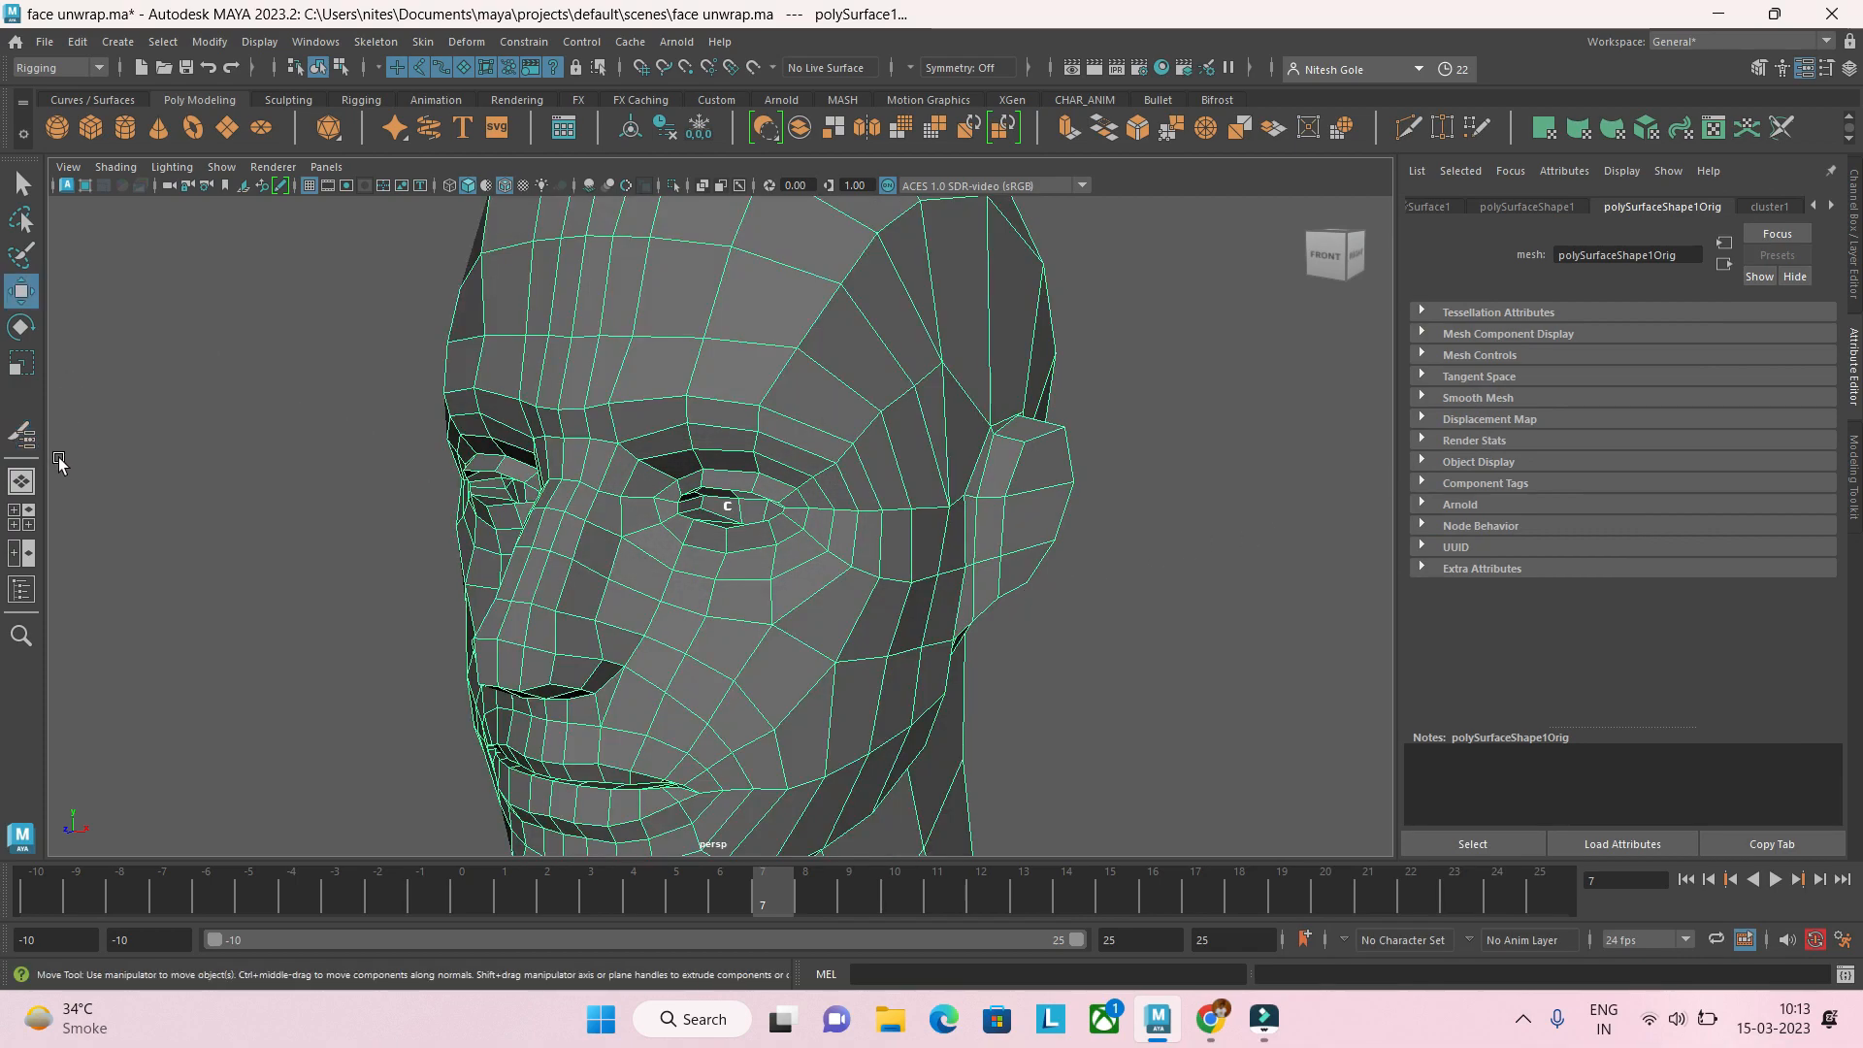
pyautogui.click(315, 42)
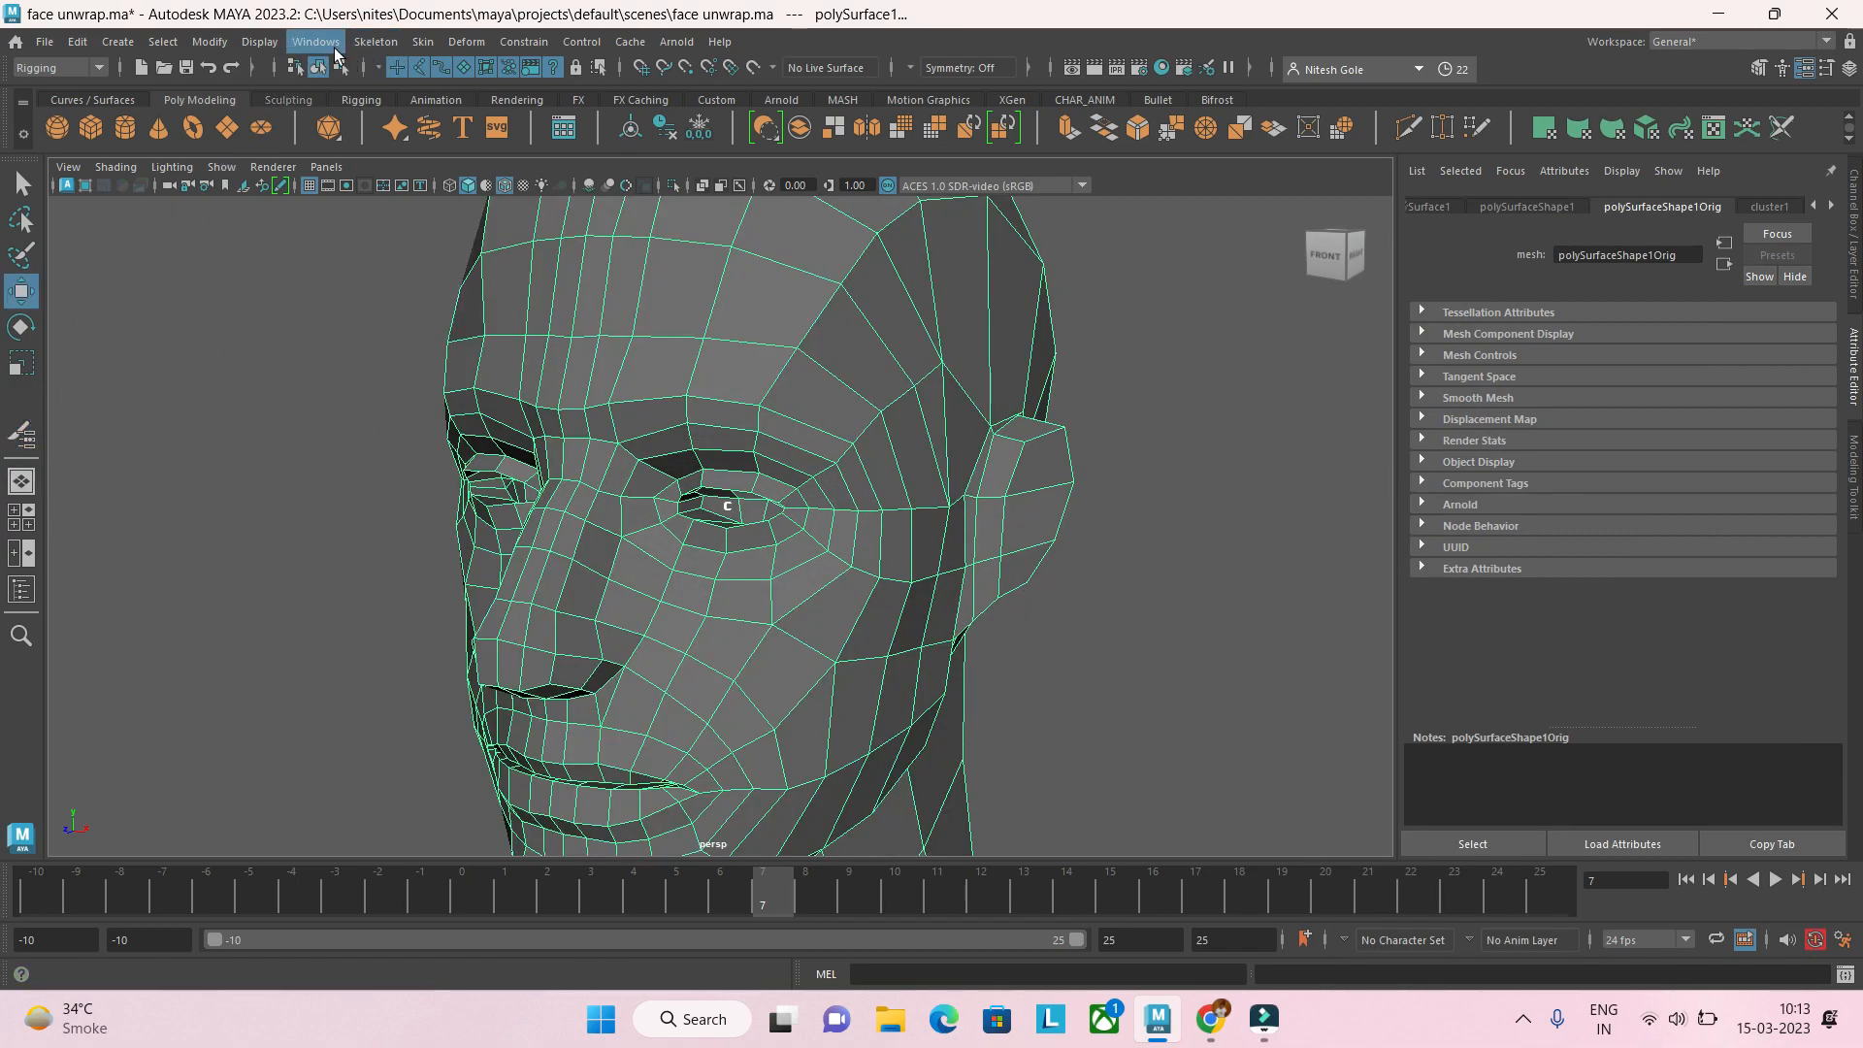
pyautogui.click(377, 278)
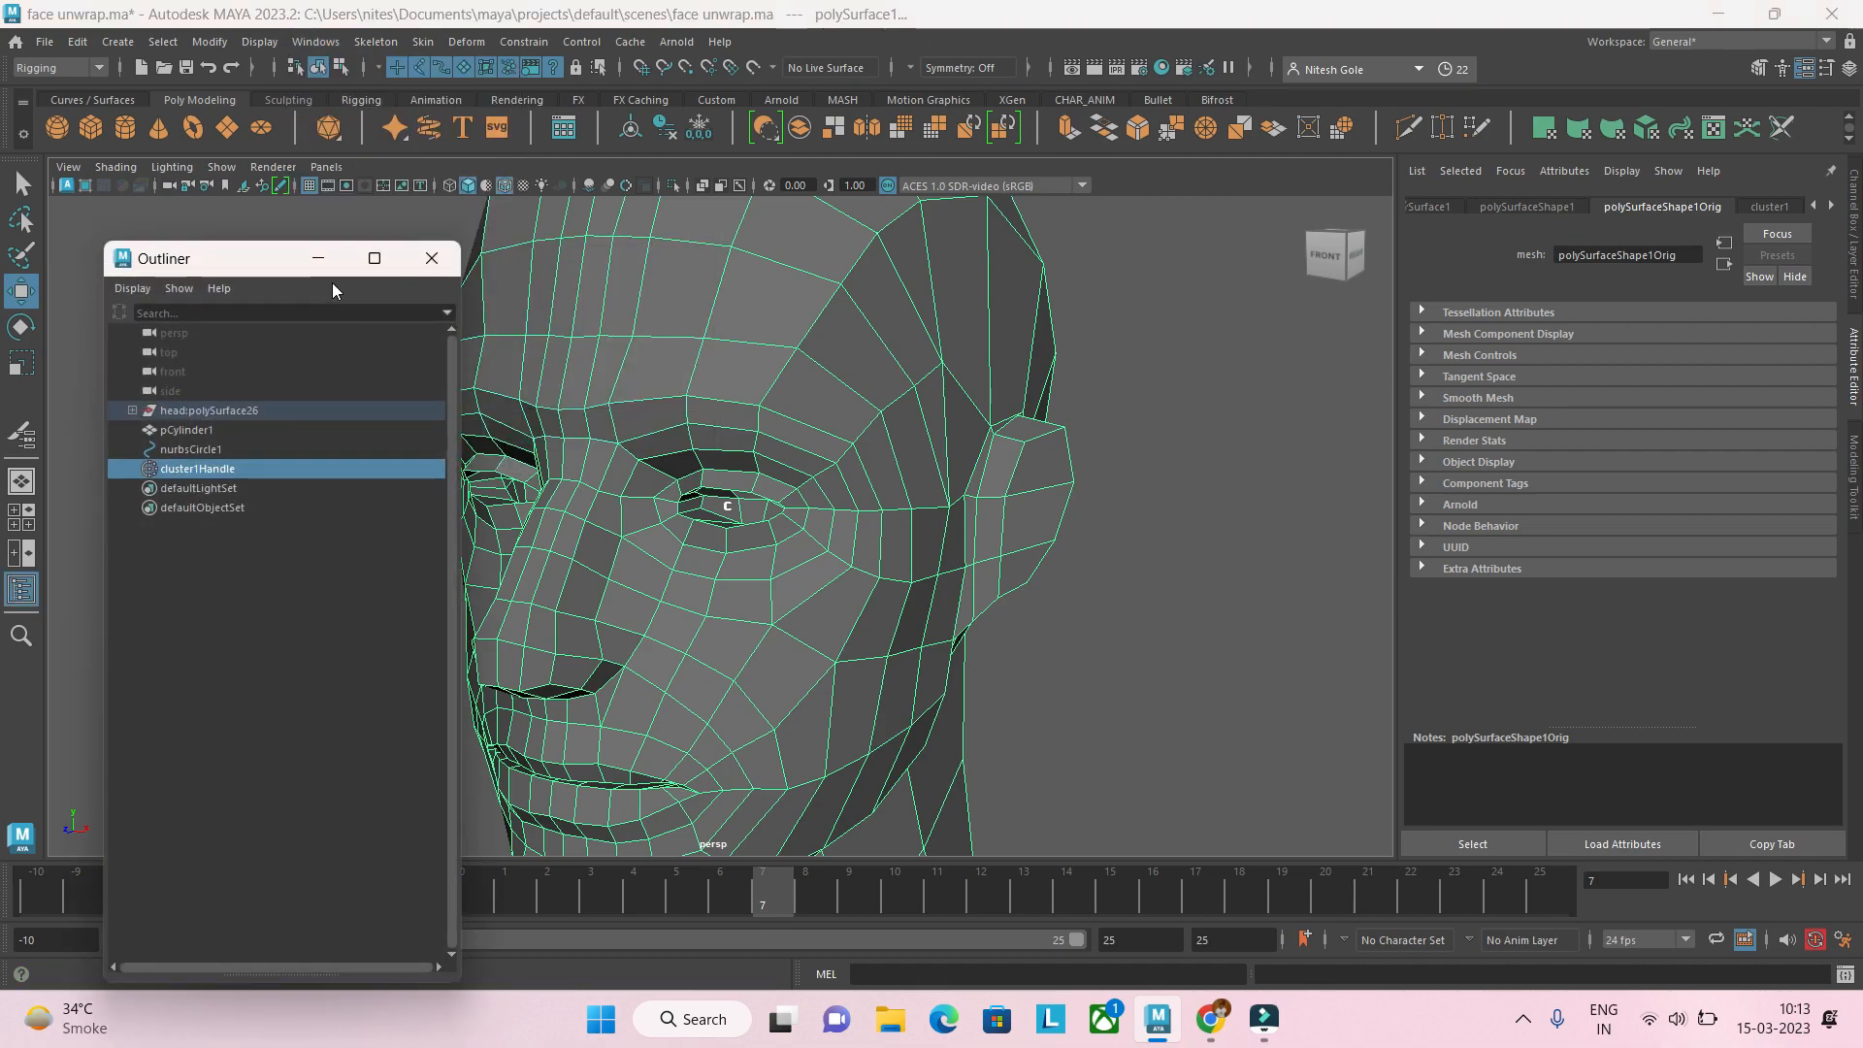
pyautogui.click(220, 584)
pyautogui.click(207, 468)
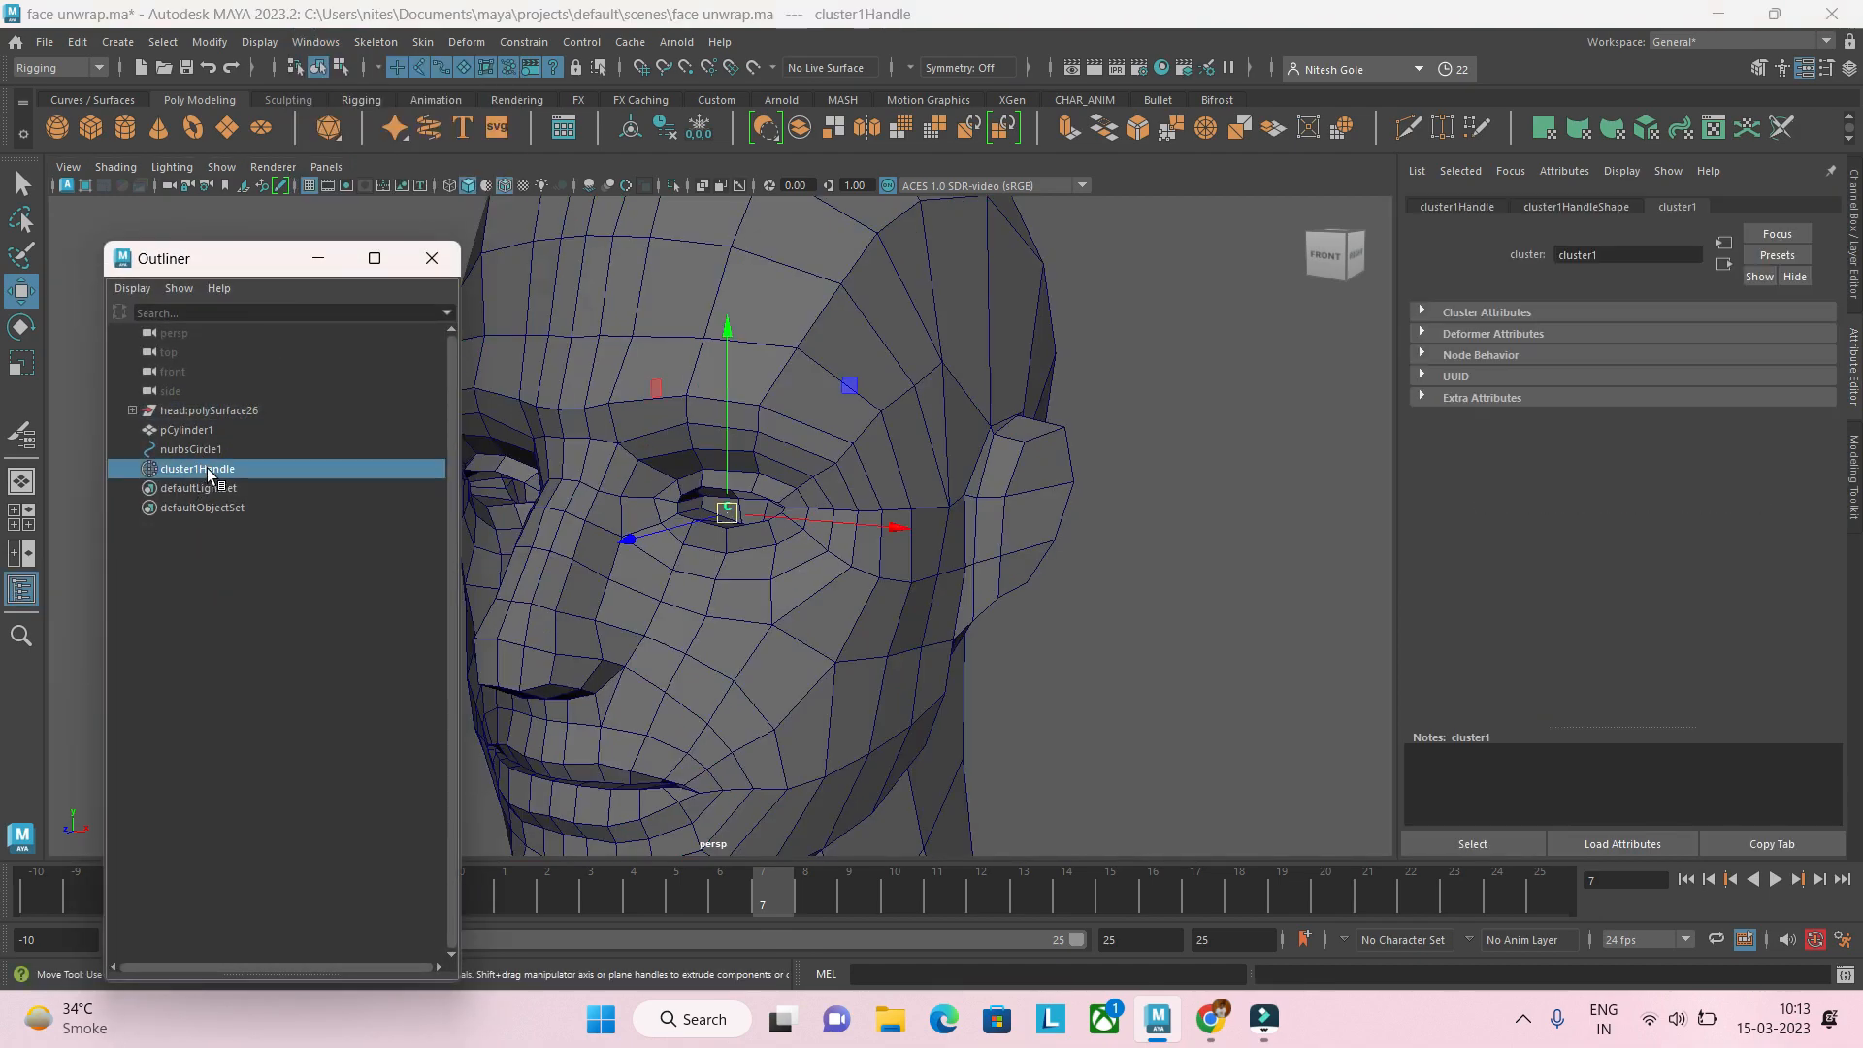
# Step: Test the eye cluster by moving its handle and scaling it vertically to close the lids, and undo these transformations
pyautogui.keyDown('alt'); pyautogui.moveTo(739, 588); pyautogui.dragTo(986, 612, button='middle'); pyautogui.keyUp('alt')
pyautogui.moveTo(975, 489)
pyautogui.mouseDown()
pyautogui.moveTo(974, 533)
pyautogui.moveTo(978, 494)
pyautogui.mouseUp()
pyautogui.hotkey('ctrl', 'z')
pyautogui.press('r')
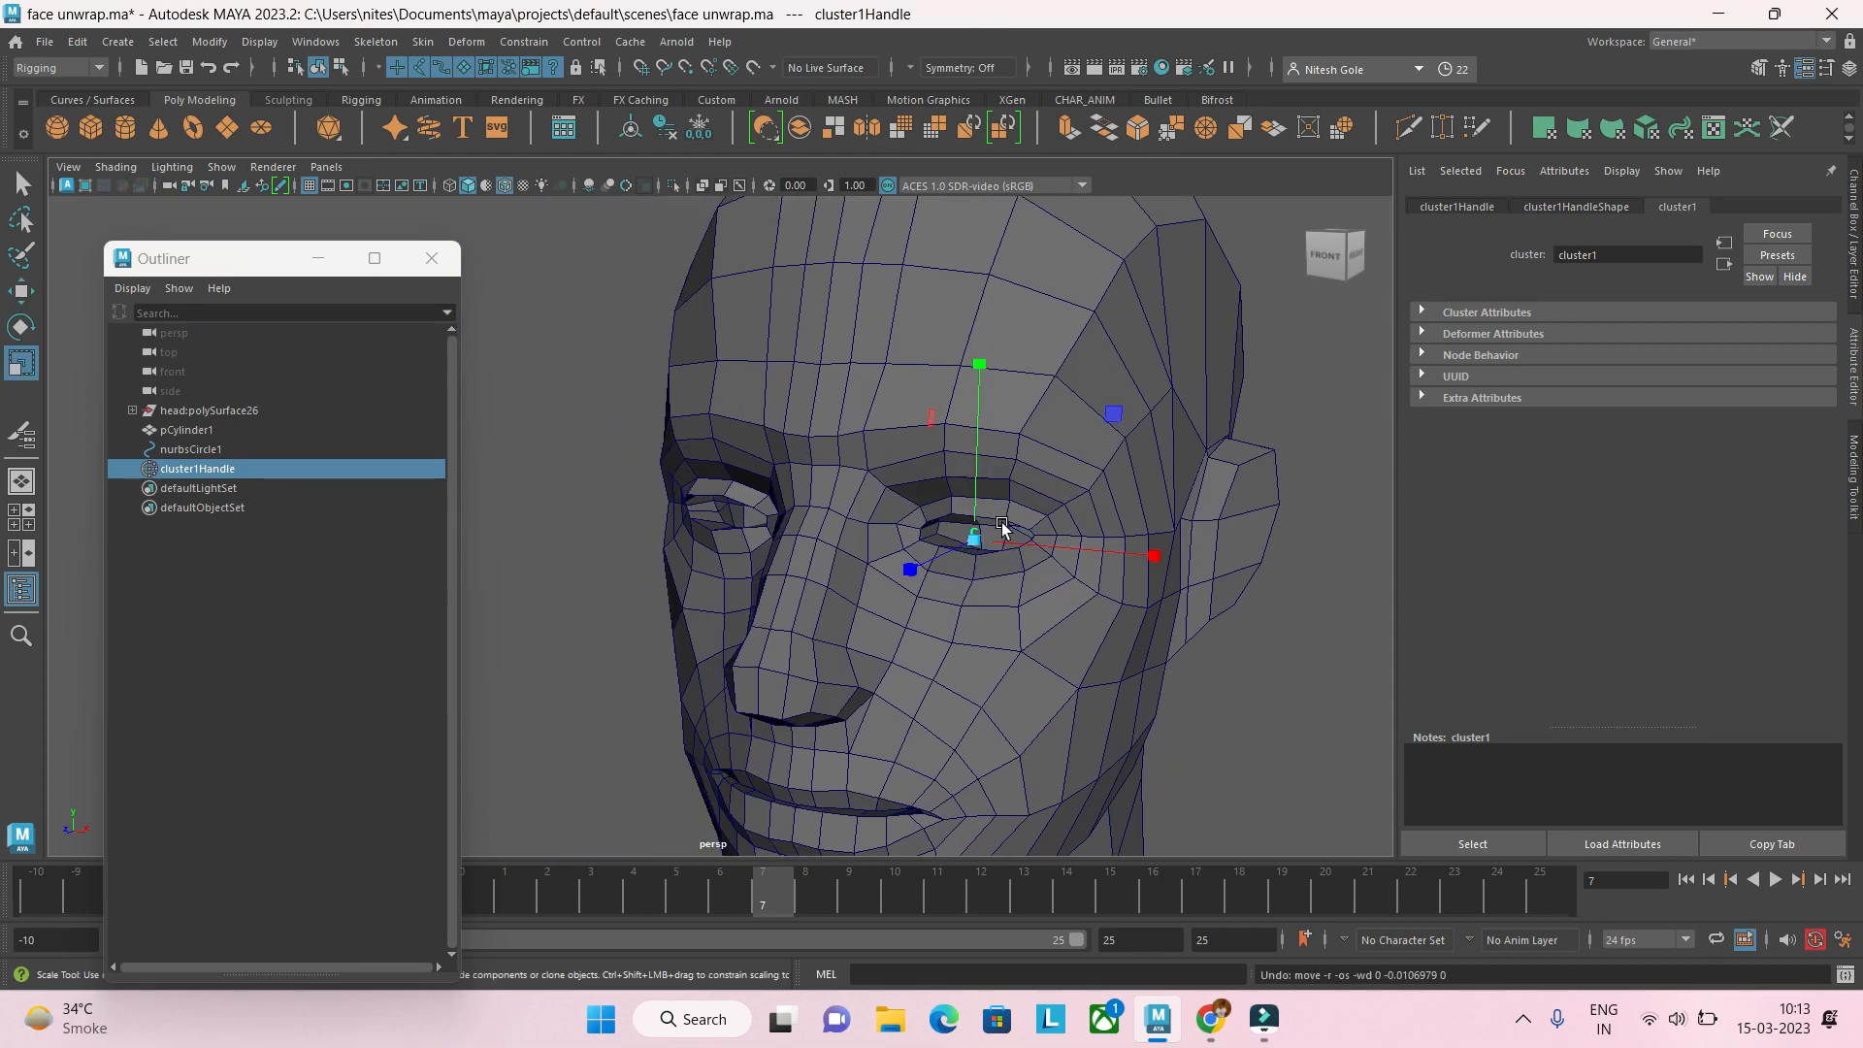
pyautogui.moveTo(979, 366); pyautogui.dragTo(980, 514)
pyautogui.hotkey('ctrl', 'z')
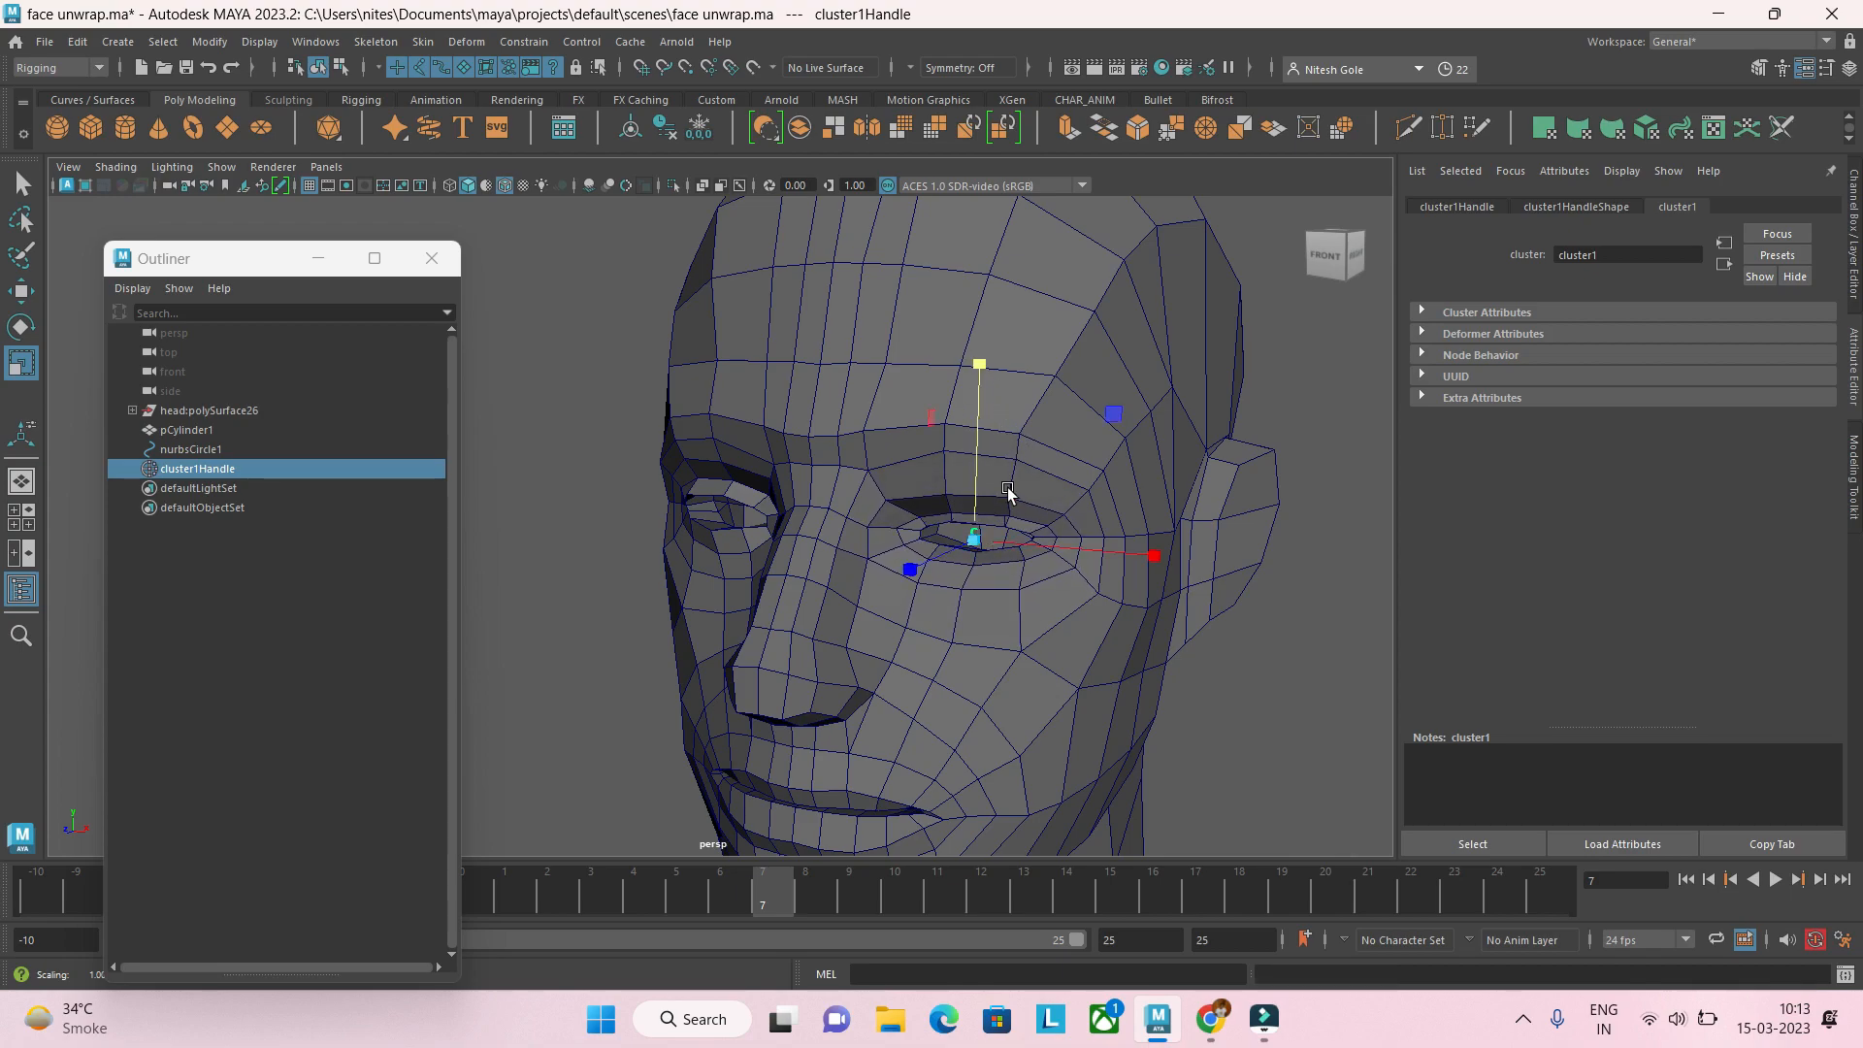
pyautogui.click(1068, 532)
pyautogui.hotkey('ctrl', 'z')
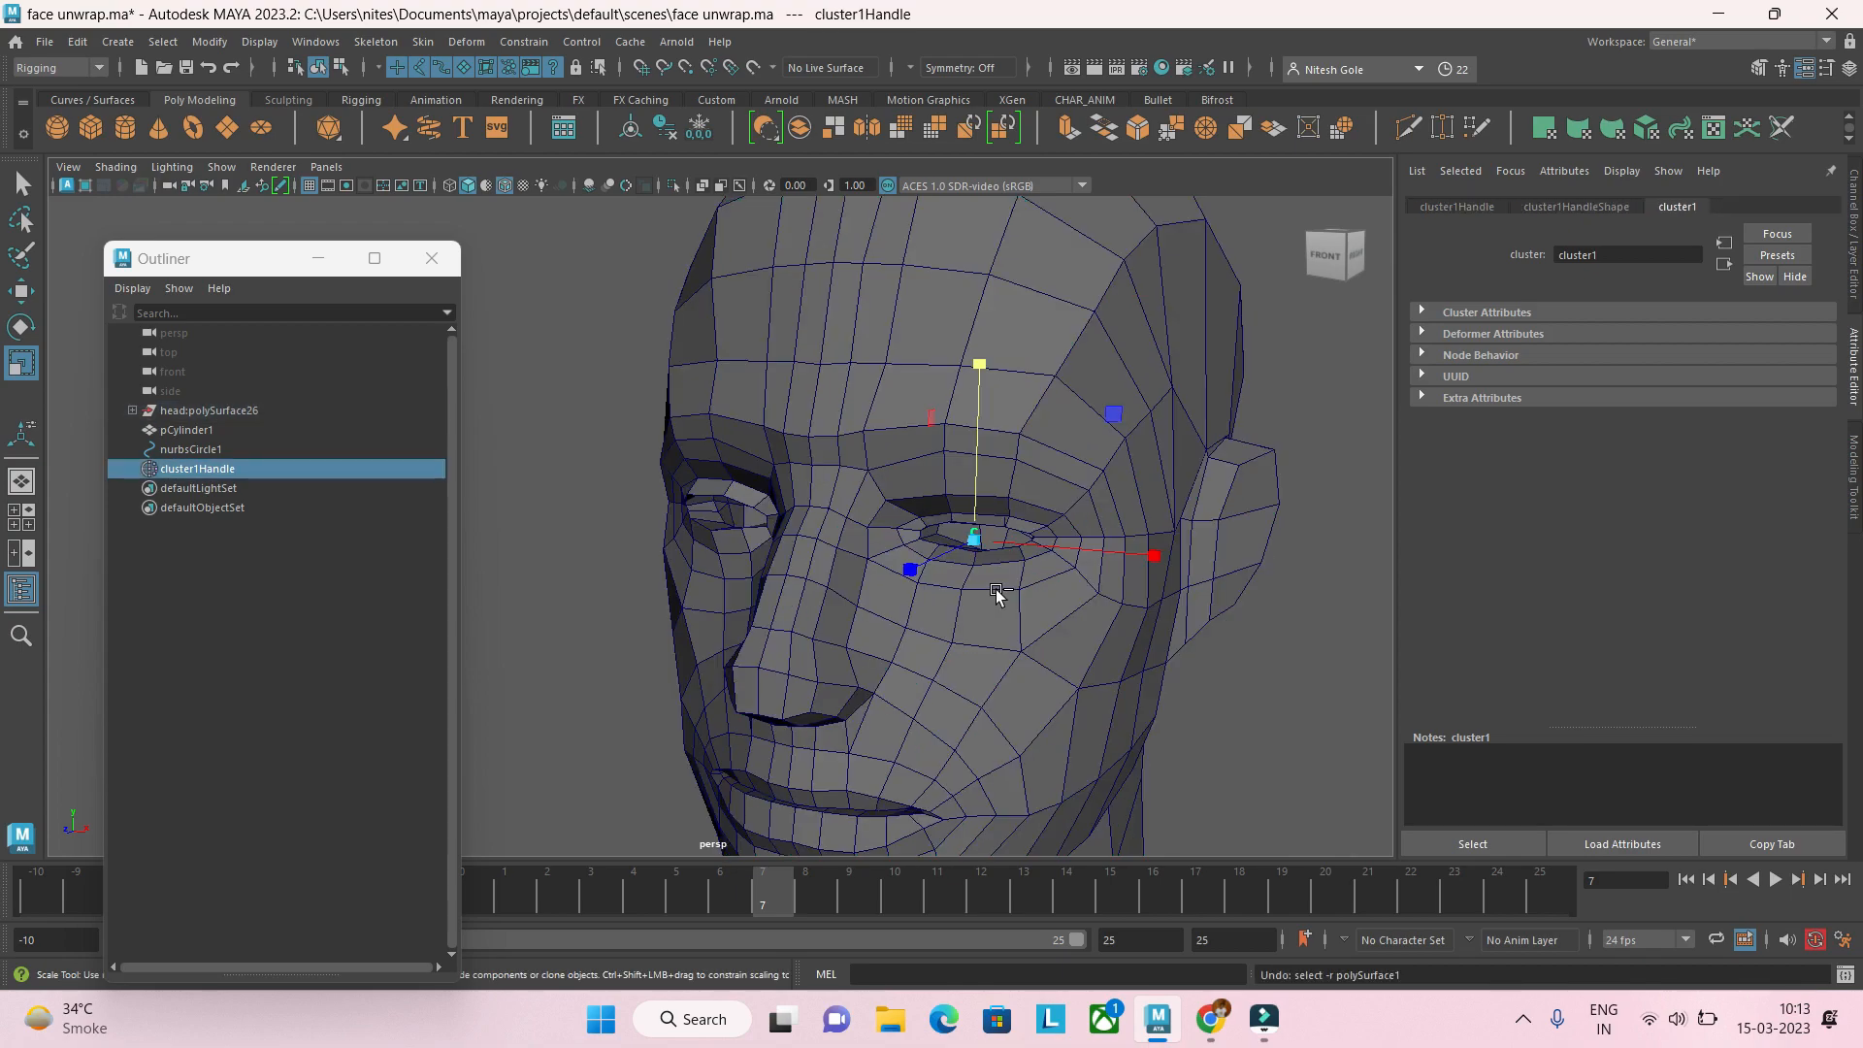
pyautogui.hotkey('ctrl', 'z')
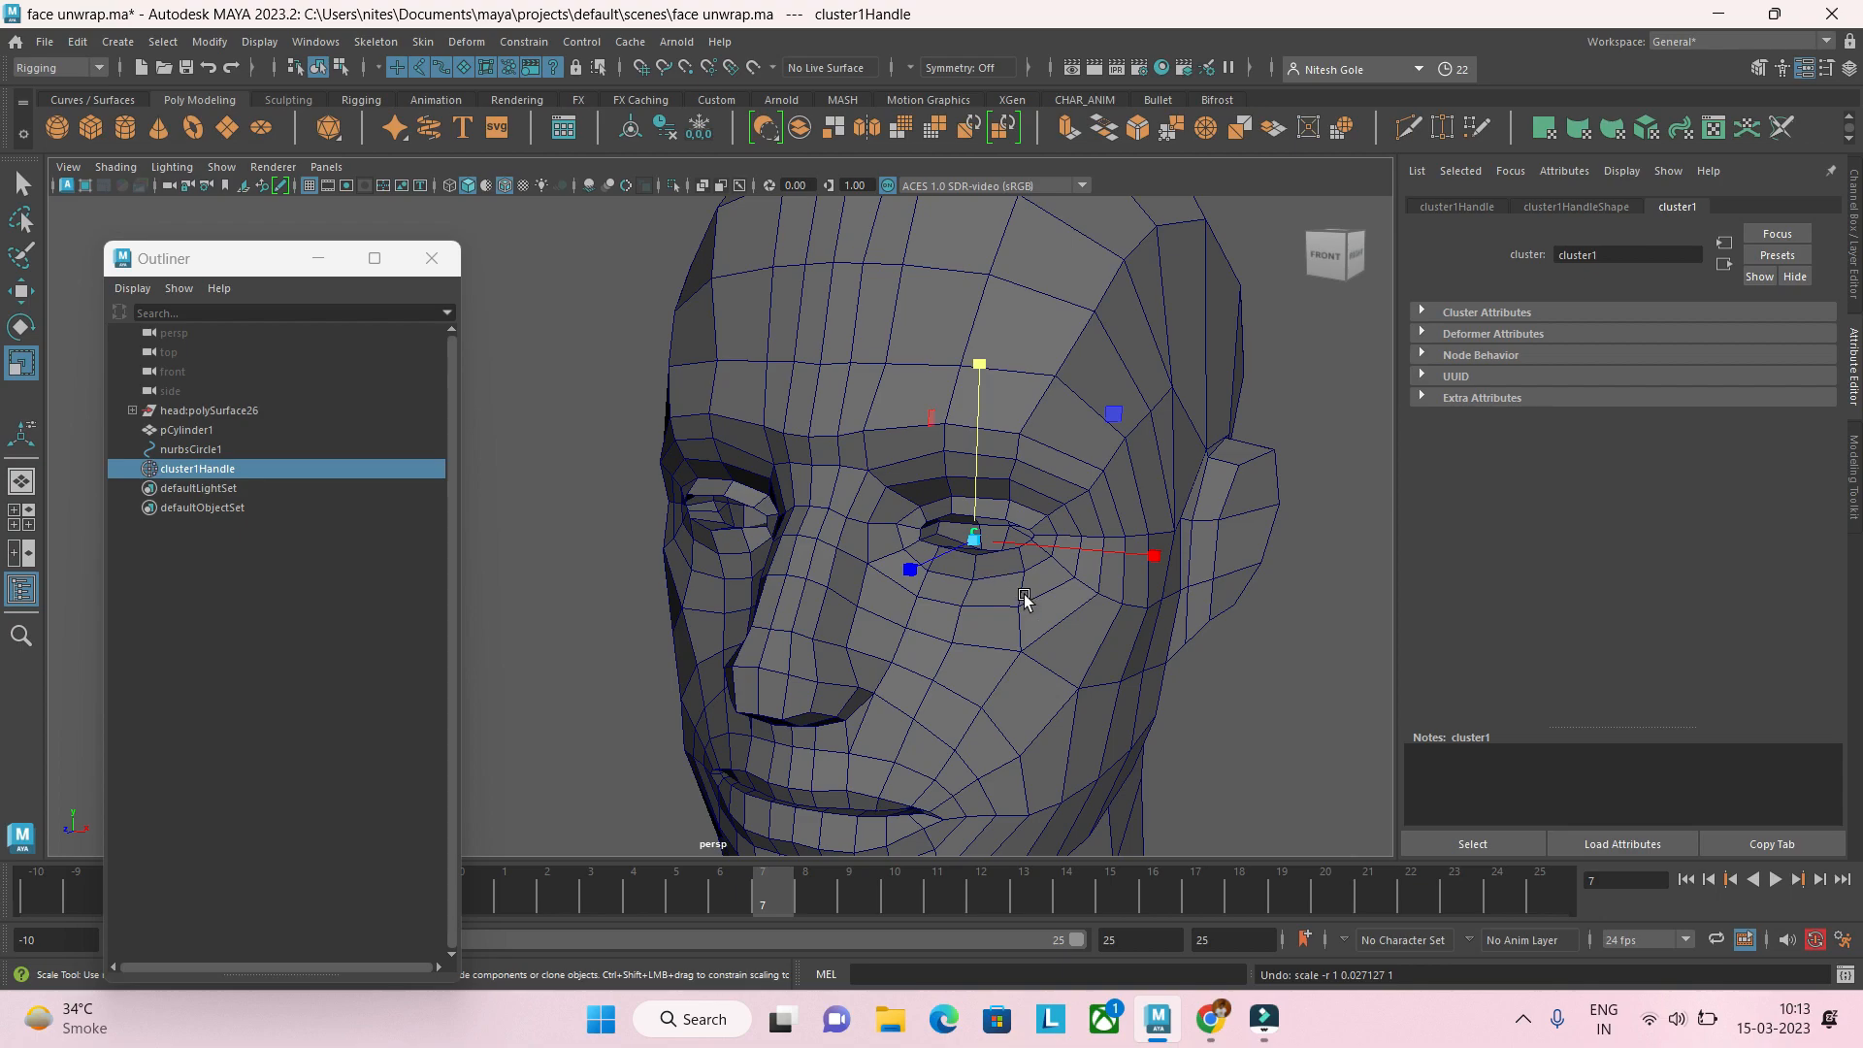
# Step: Smooth the cluster1 weights around the eye on the head mesh by repeatedly flooding with the Smooth operation, and close the tool settings
pyautogui.click(1012, 602)
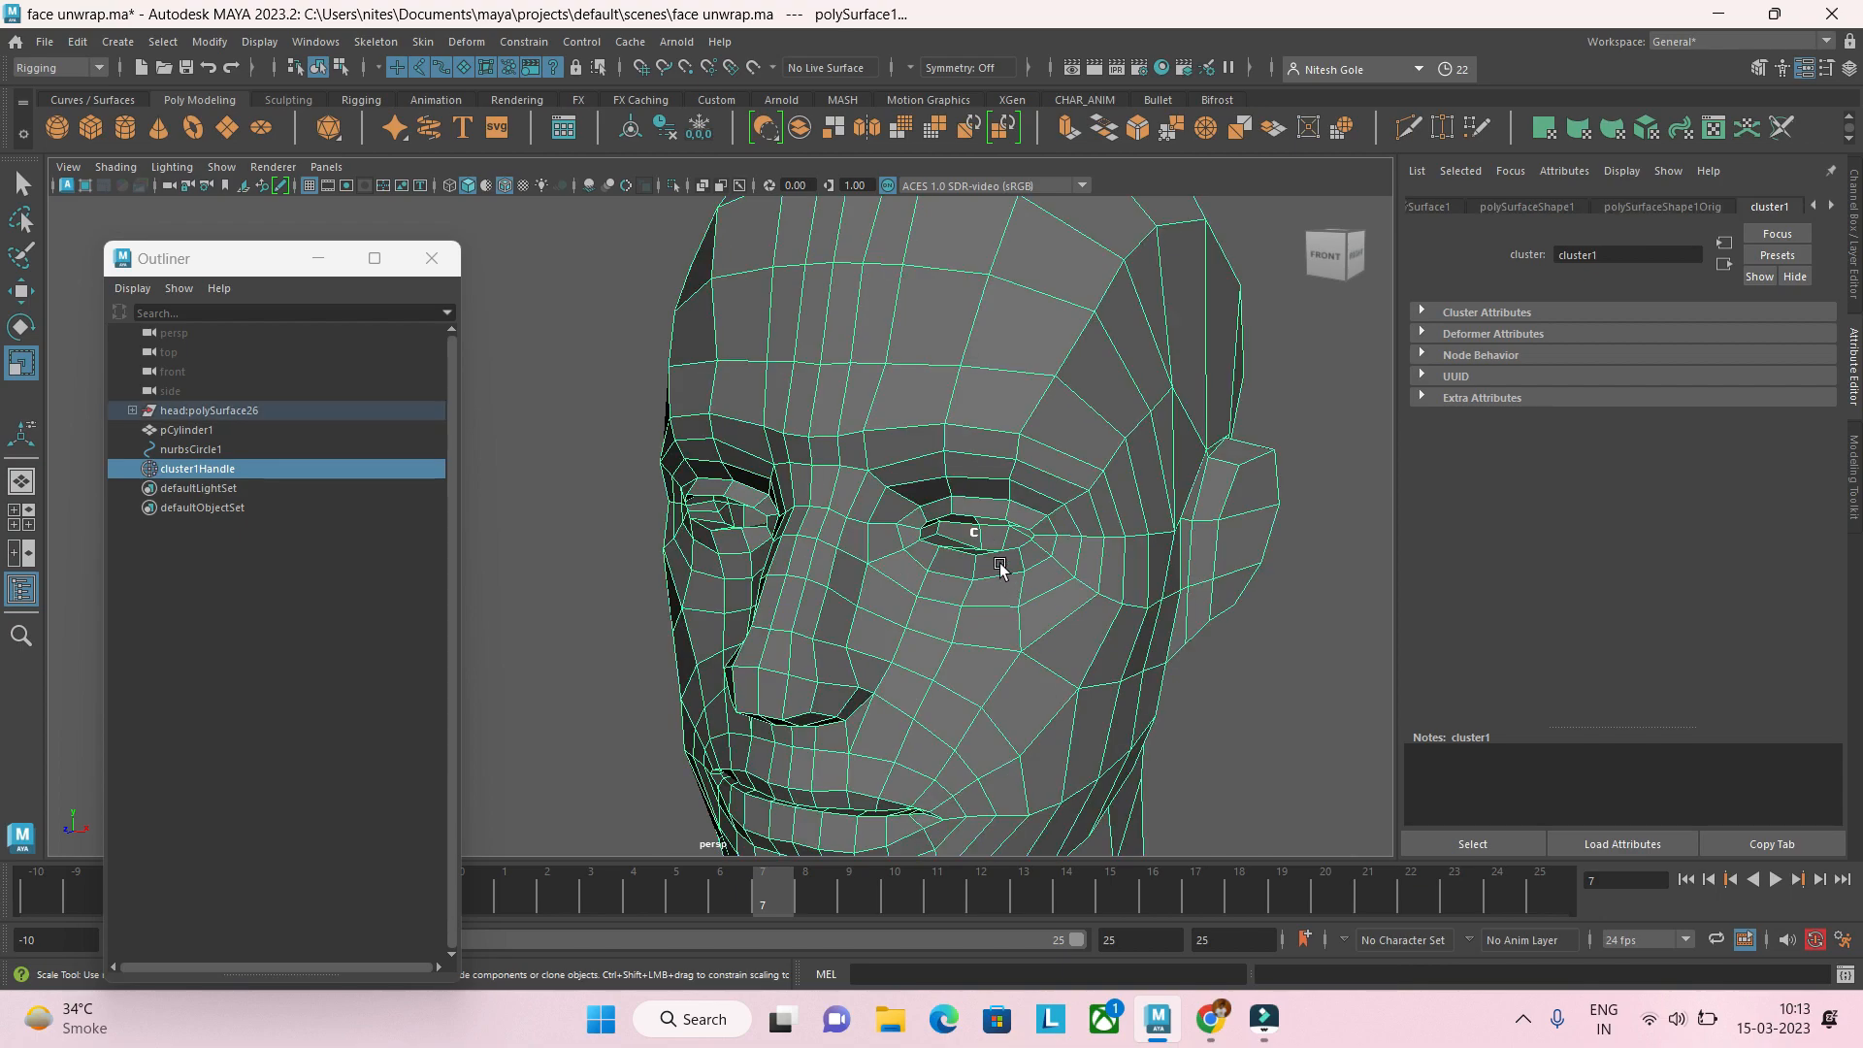
pyautogui.click(468, 45)
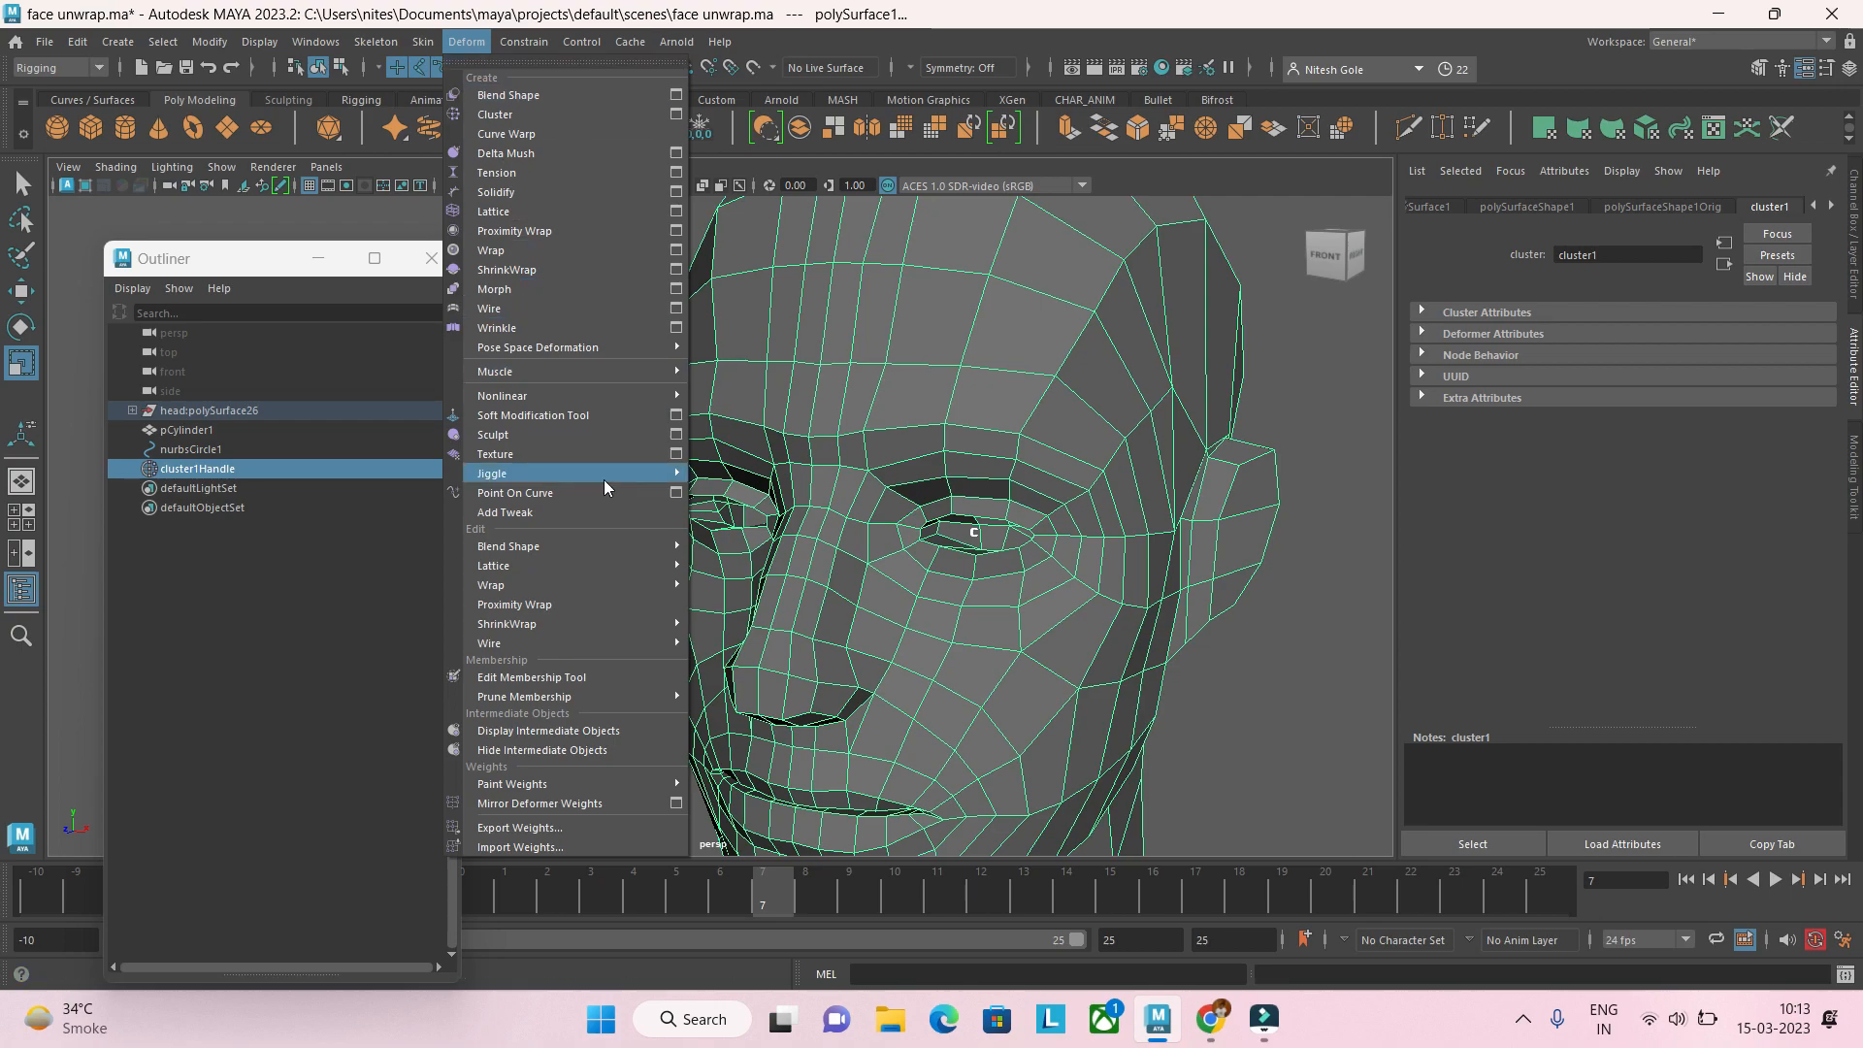
pyautogui.moveTo(664, 786)
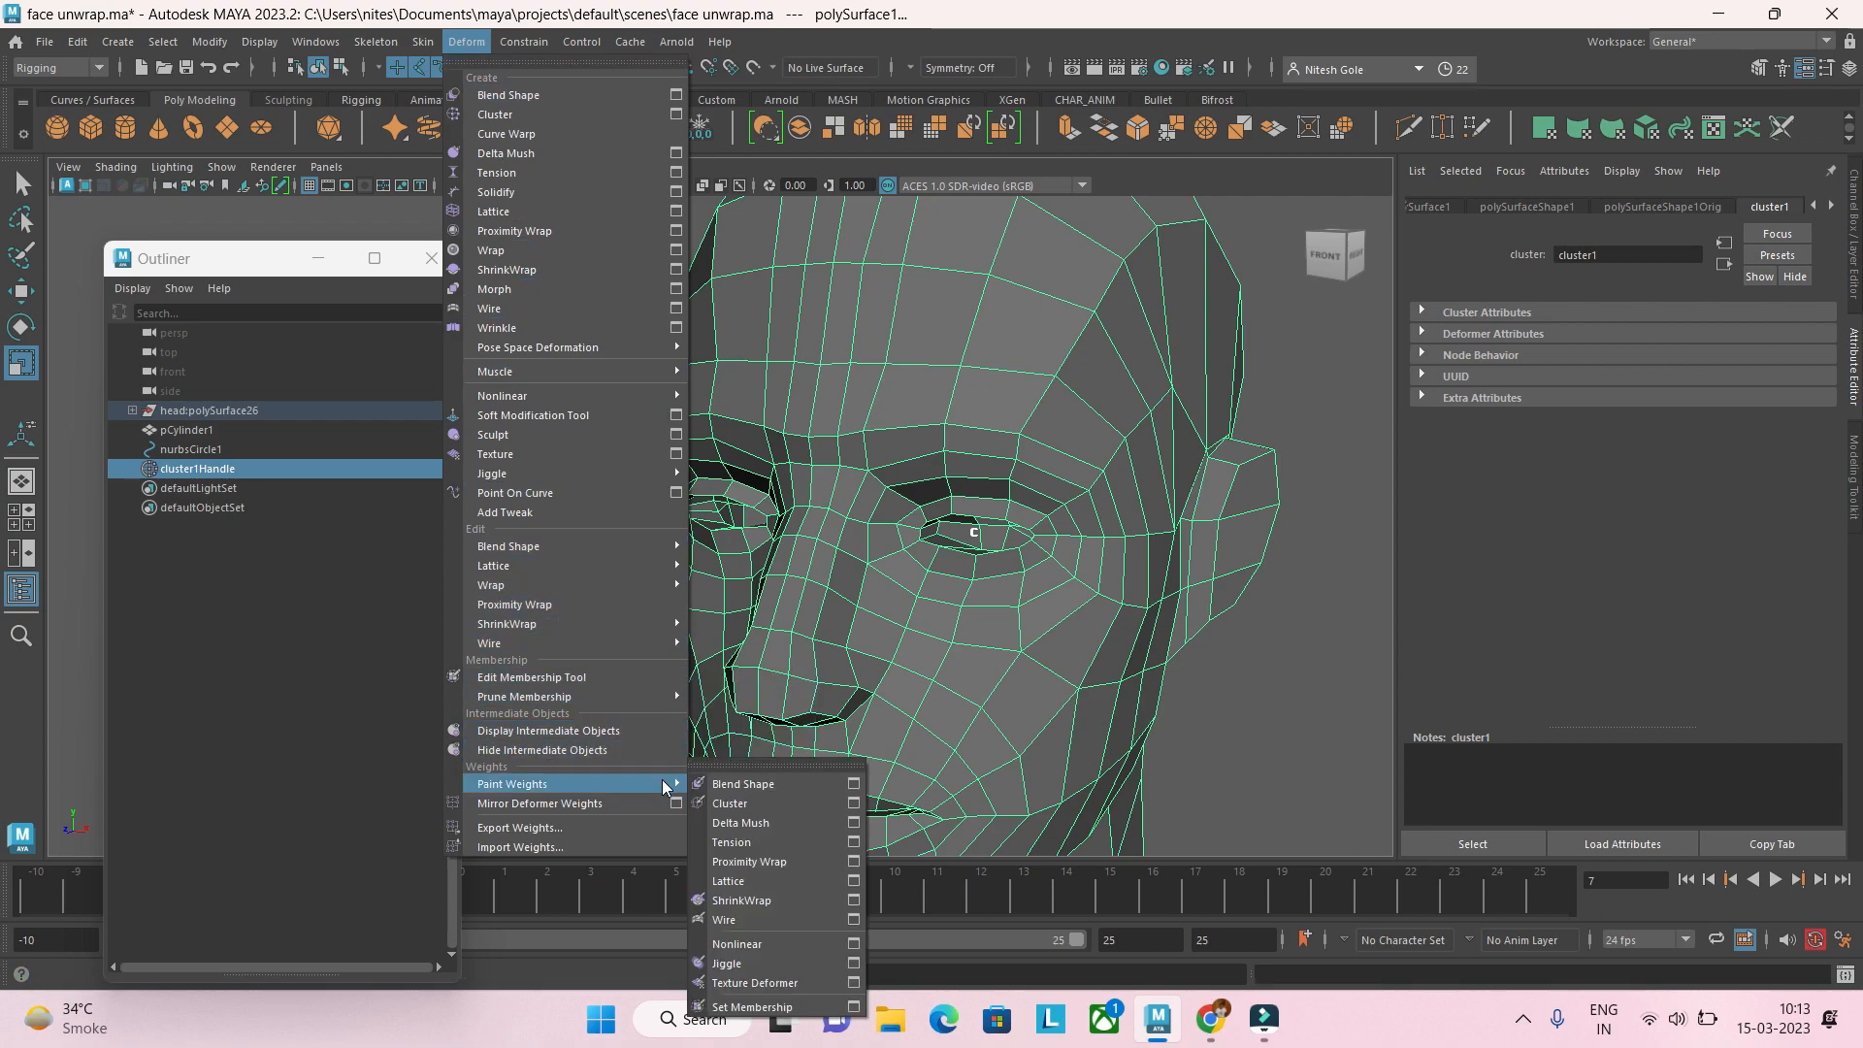
pyautogui.click(734, 804)
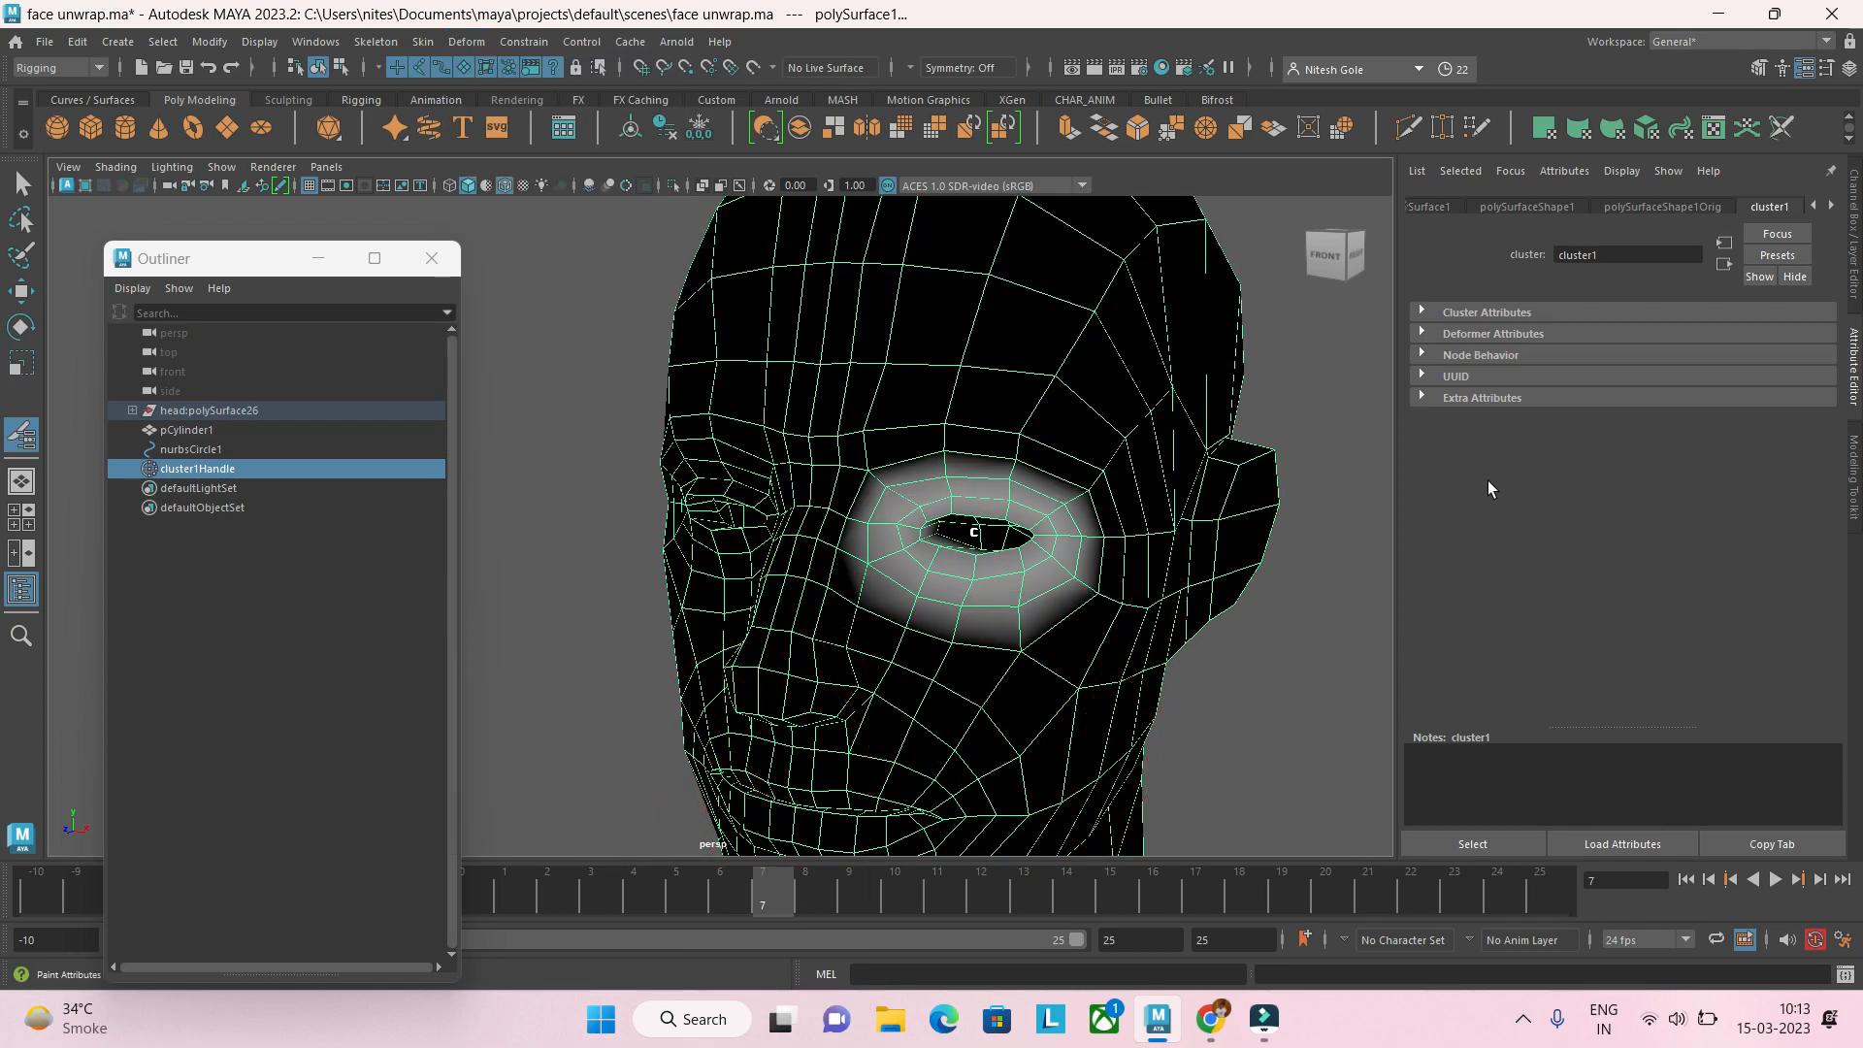
pyautogui.doubleClick(24, 437)
pyautogui.click(1554, 687)
pyautogui.click(1555, 687)
pyautogui.click(1554, 687)
pyautogui.click(1552, 688)
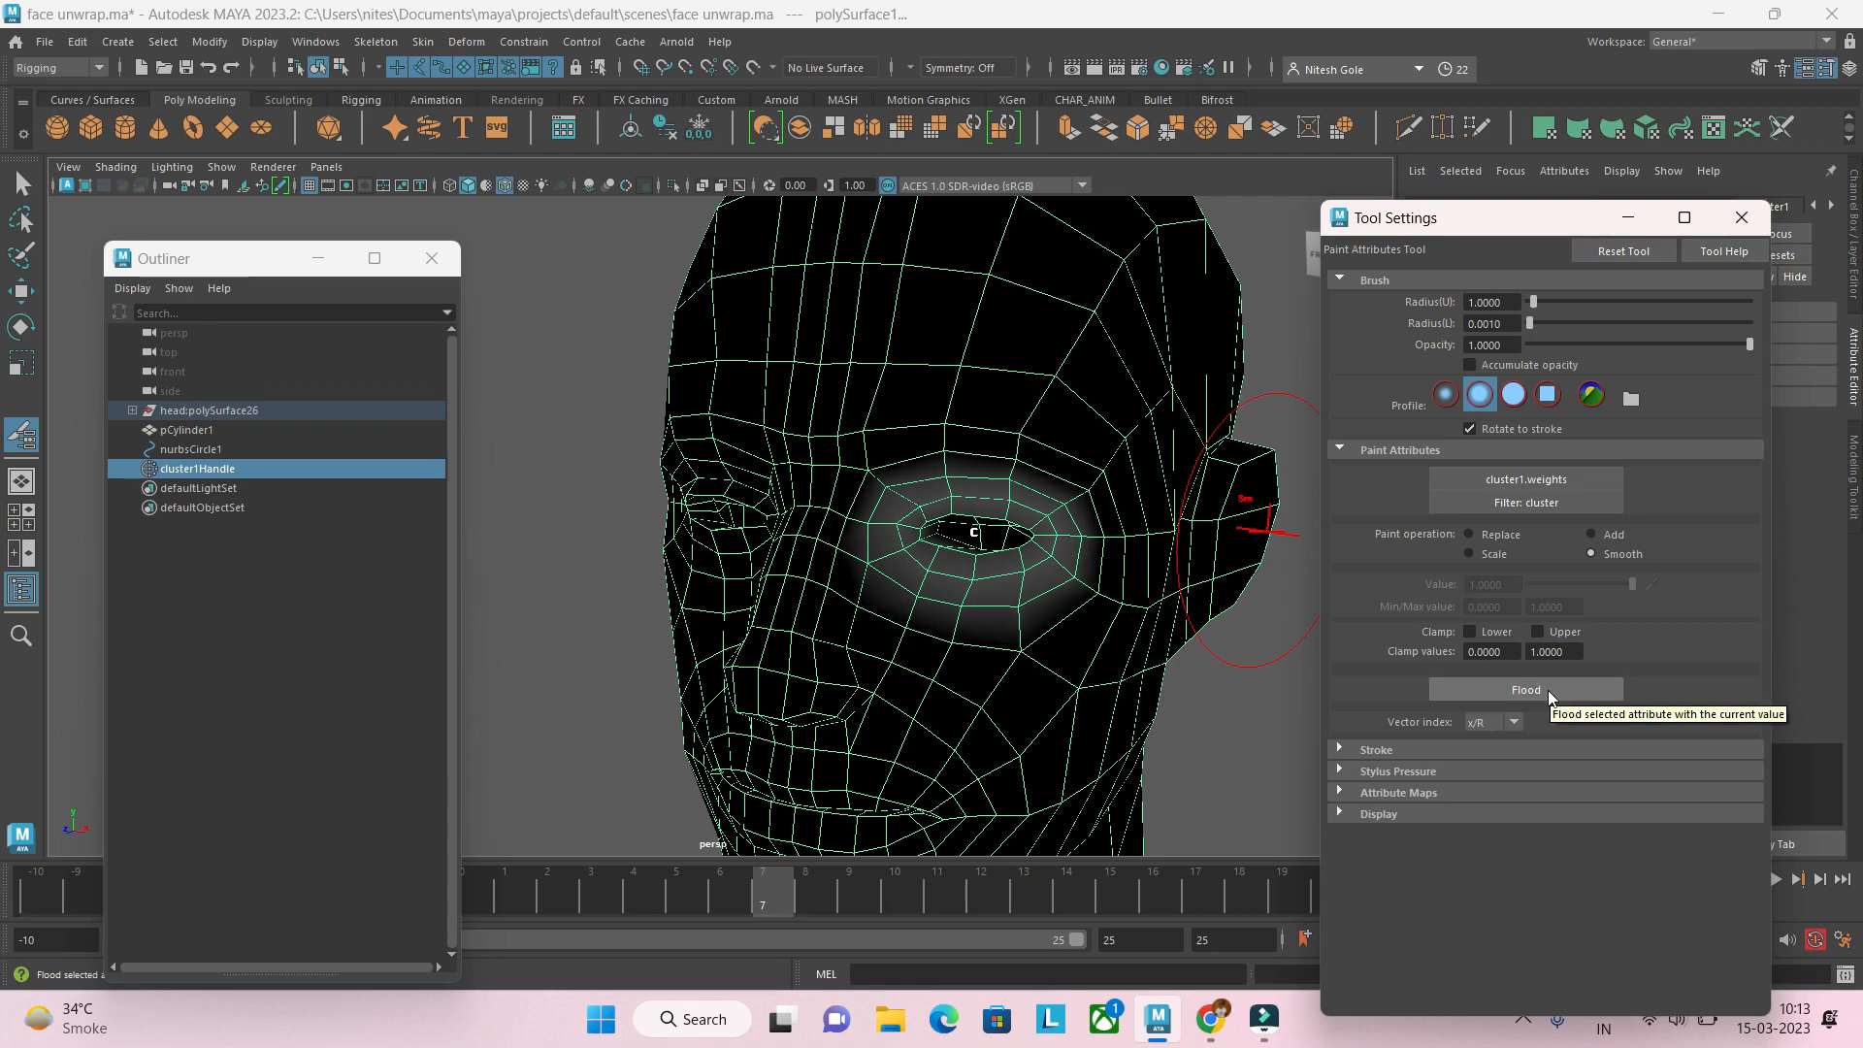
pyautogui.click(1742, 218)
# Step: Test the smoothed weights by scaling cluster1Handle vertically, and undo the scaling
pyautogui.press('r')
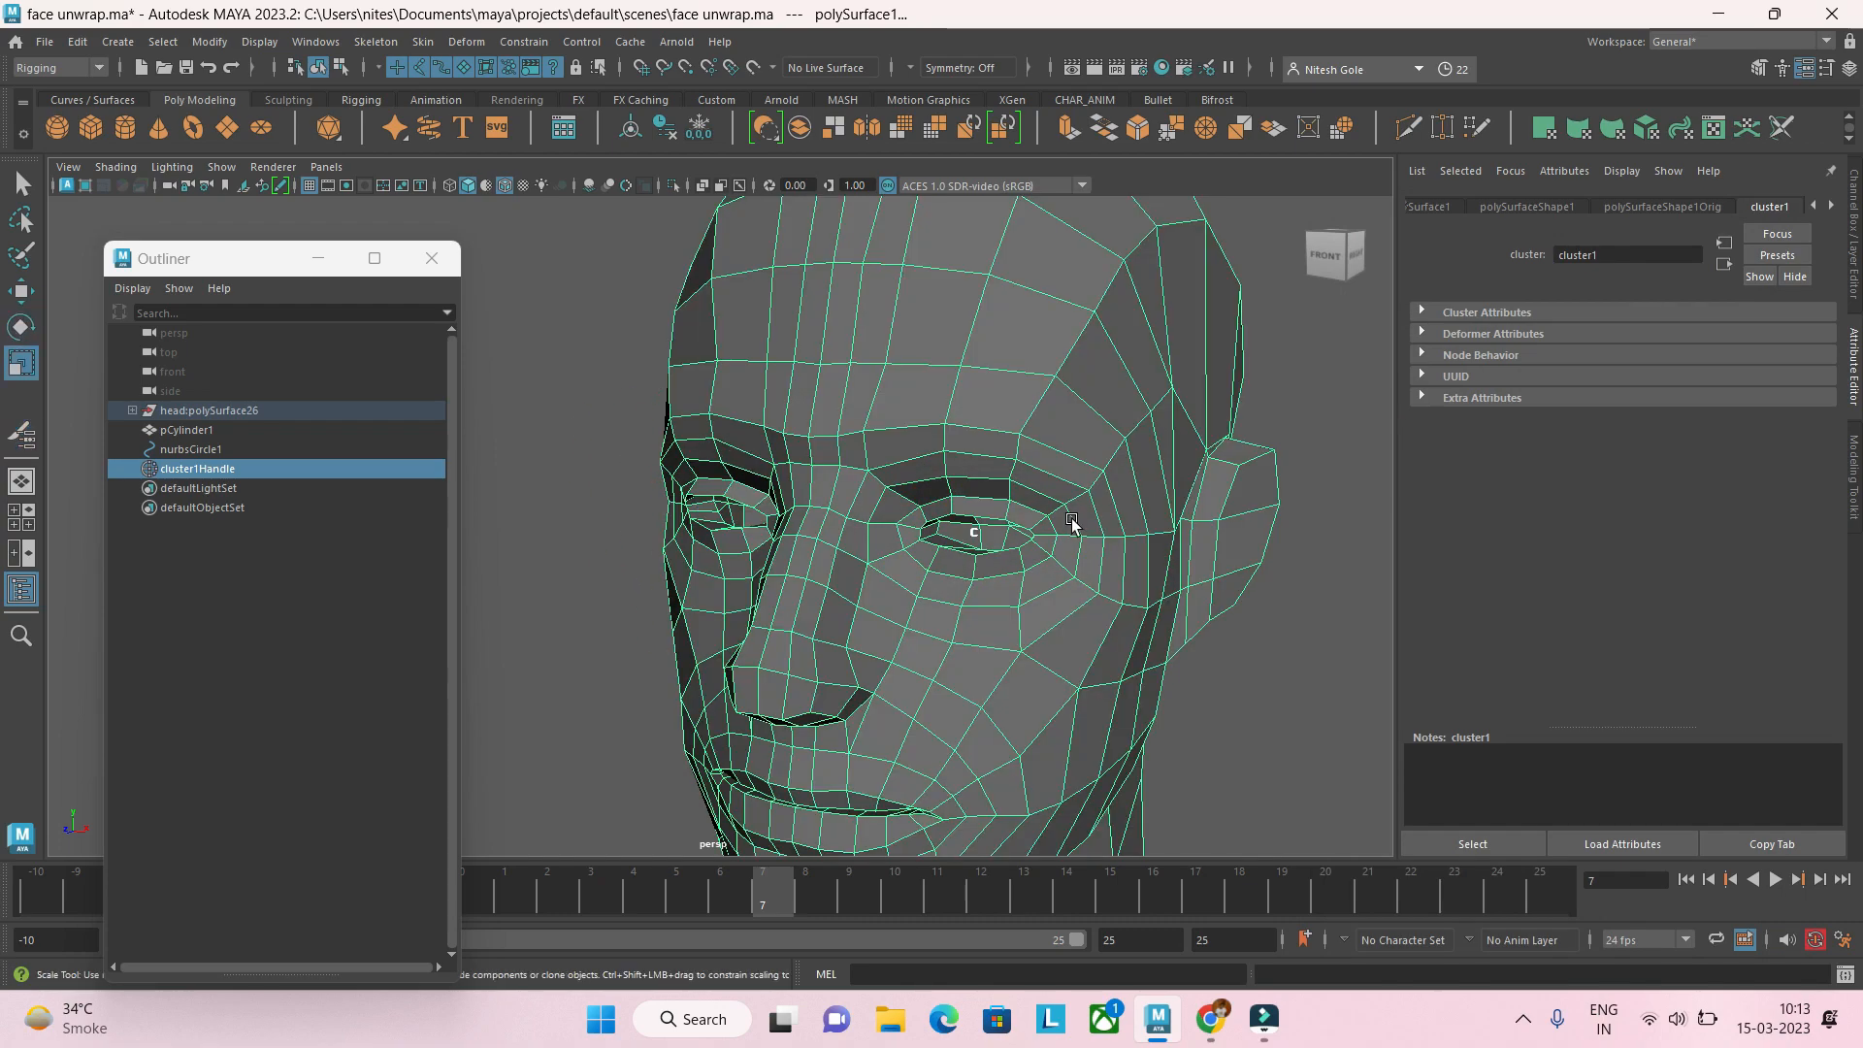
pyautogui.click(222, 469)
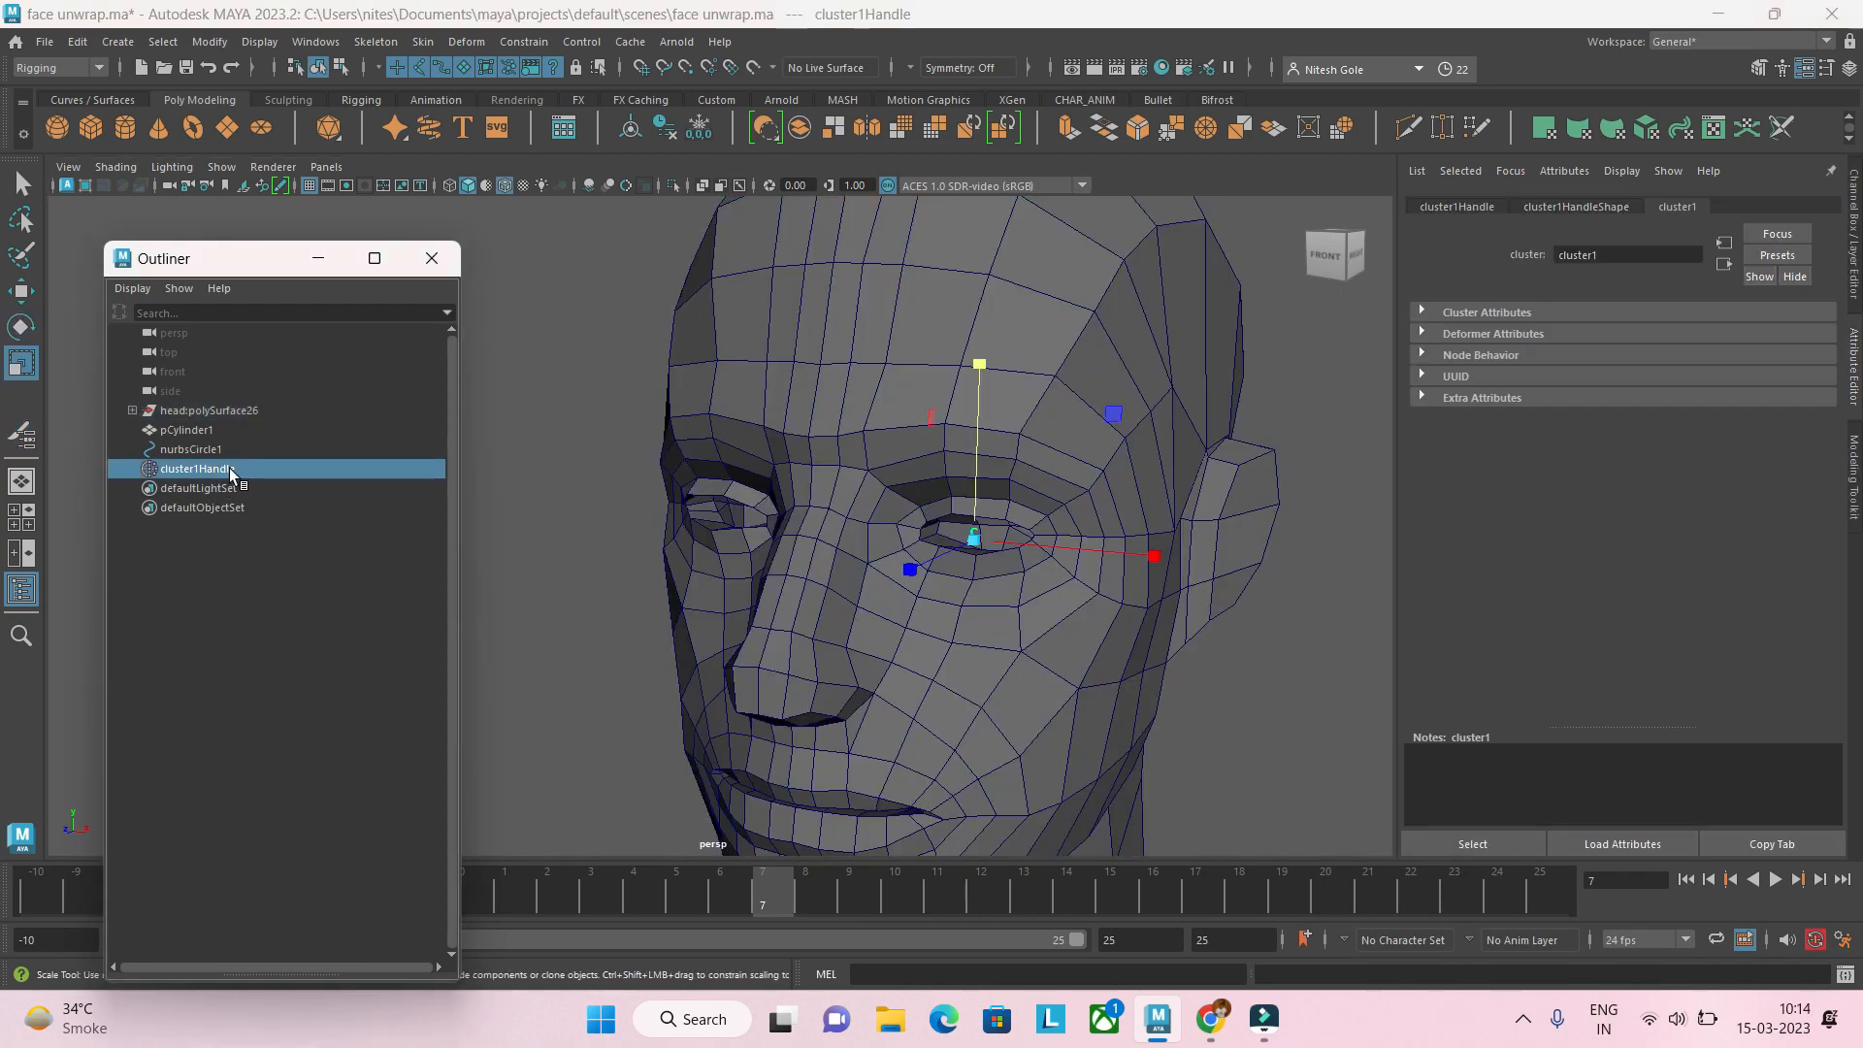
pyautogui.moveTo(979, 364)
pyautogui.mouseDown()
pyautogui.moveTo(969, 673)
pyautogui.moveTo(1042, 1042)
pyautogui.moveTo(1015, 960)
pyautogui.moveTo(948, 374)
pyautogui.moveTo(959, 294)
pyautogui.moveTo(961, 677)
pyautogui.moveTo(964, 341)
pyautogui.mouseUp()
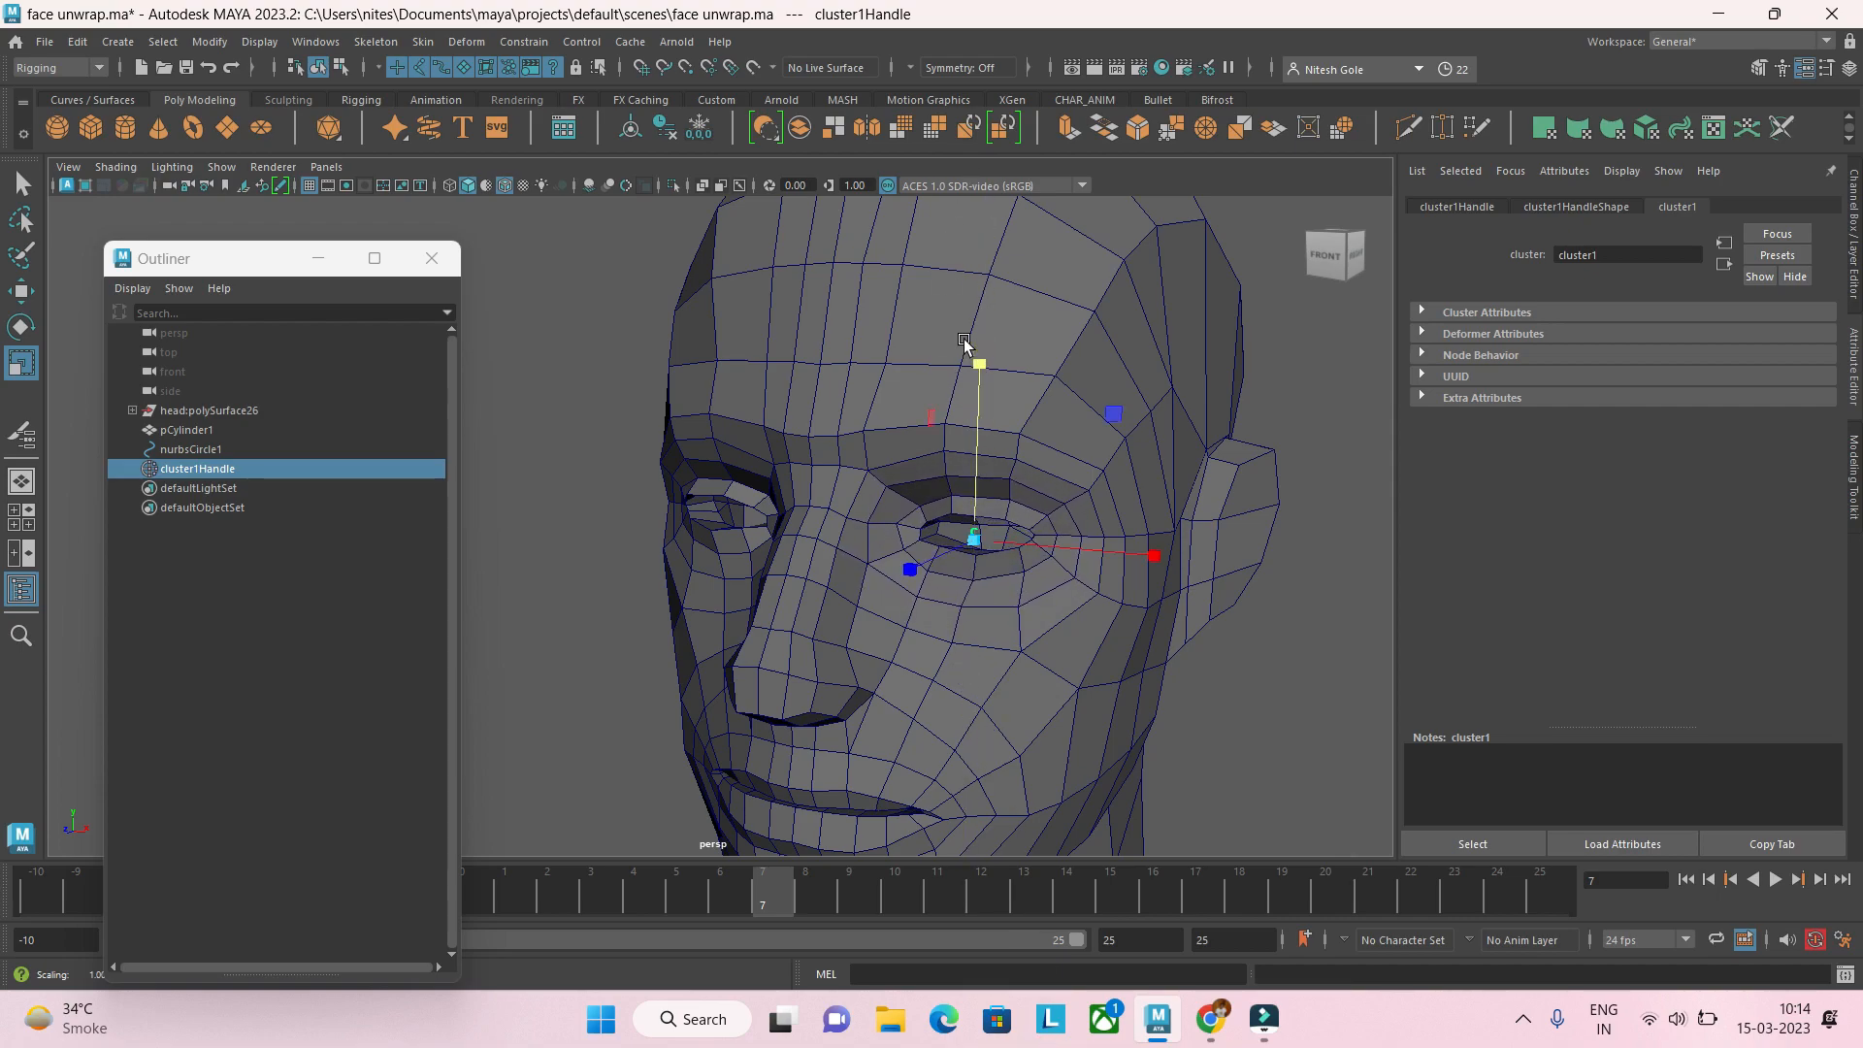
pyautogui.hotkey('ctrl', 'z')
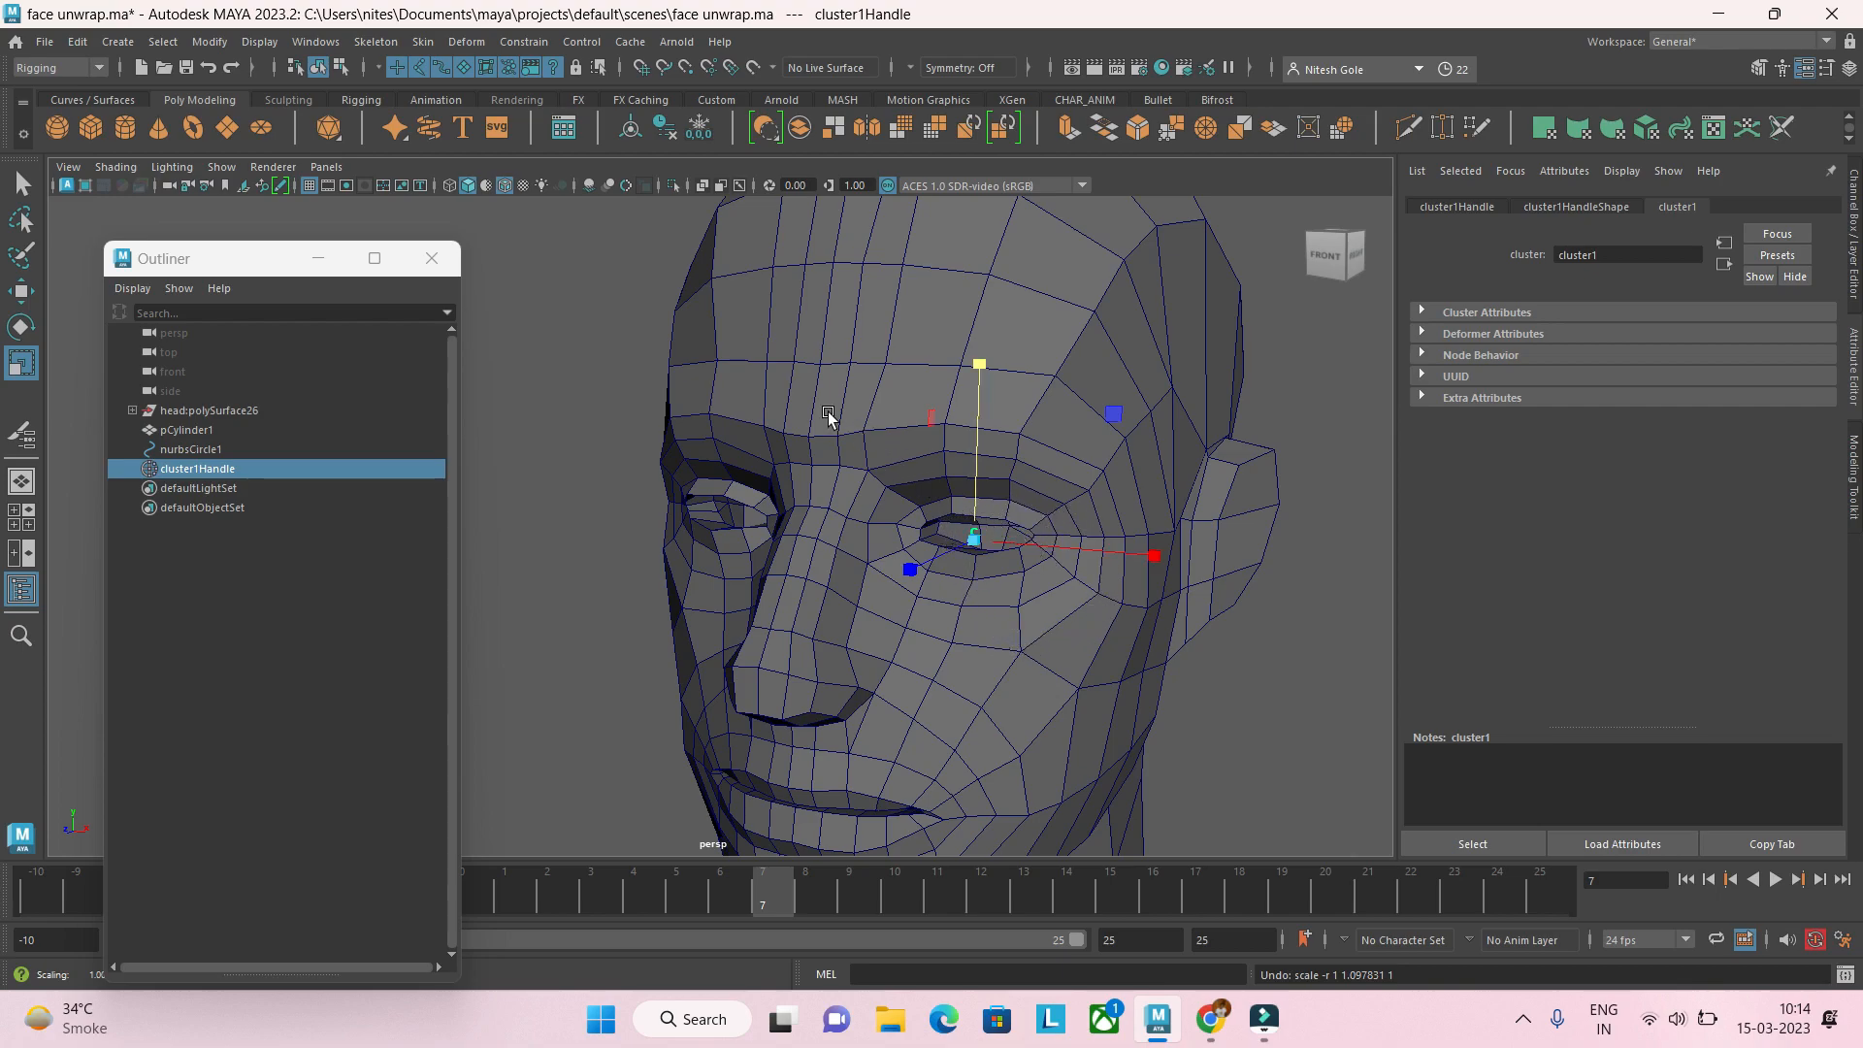
# Step: Select the head mesh and reopen the Paint Weights tool for the cluster with its tool settings
pyautogui.click(990, 448)
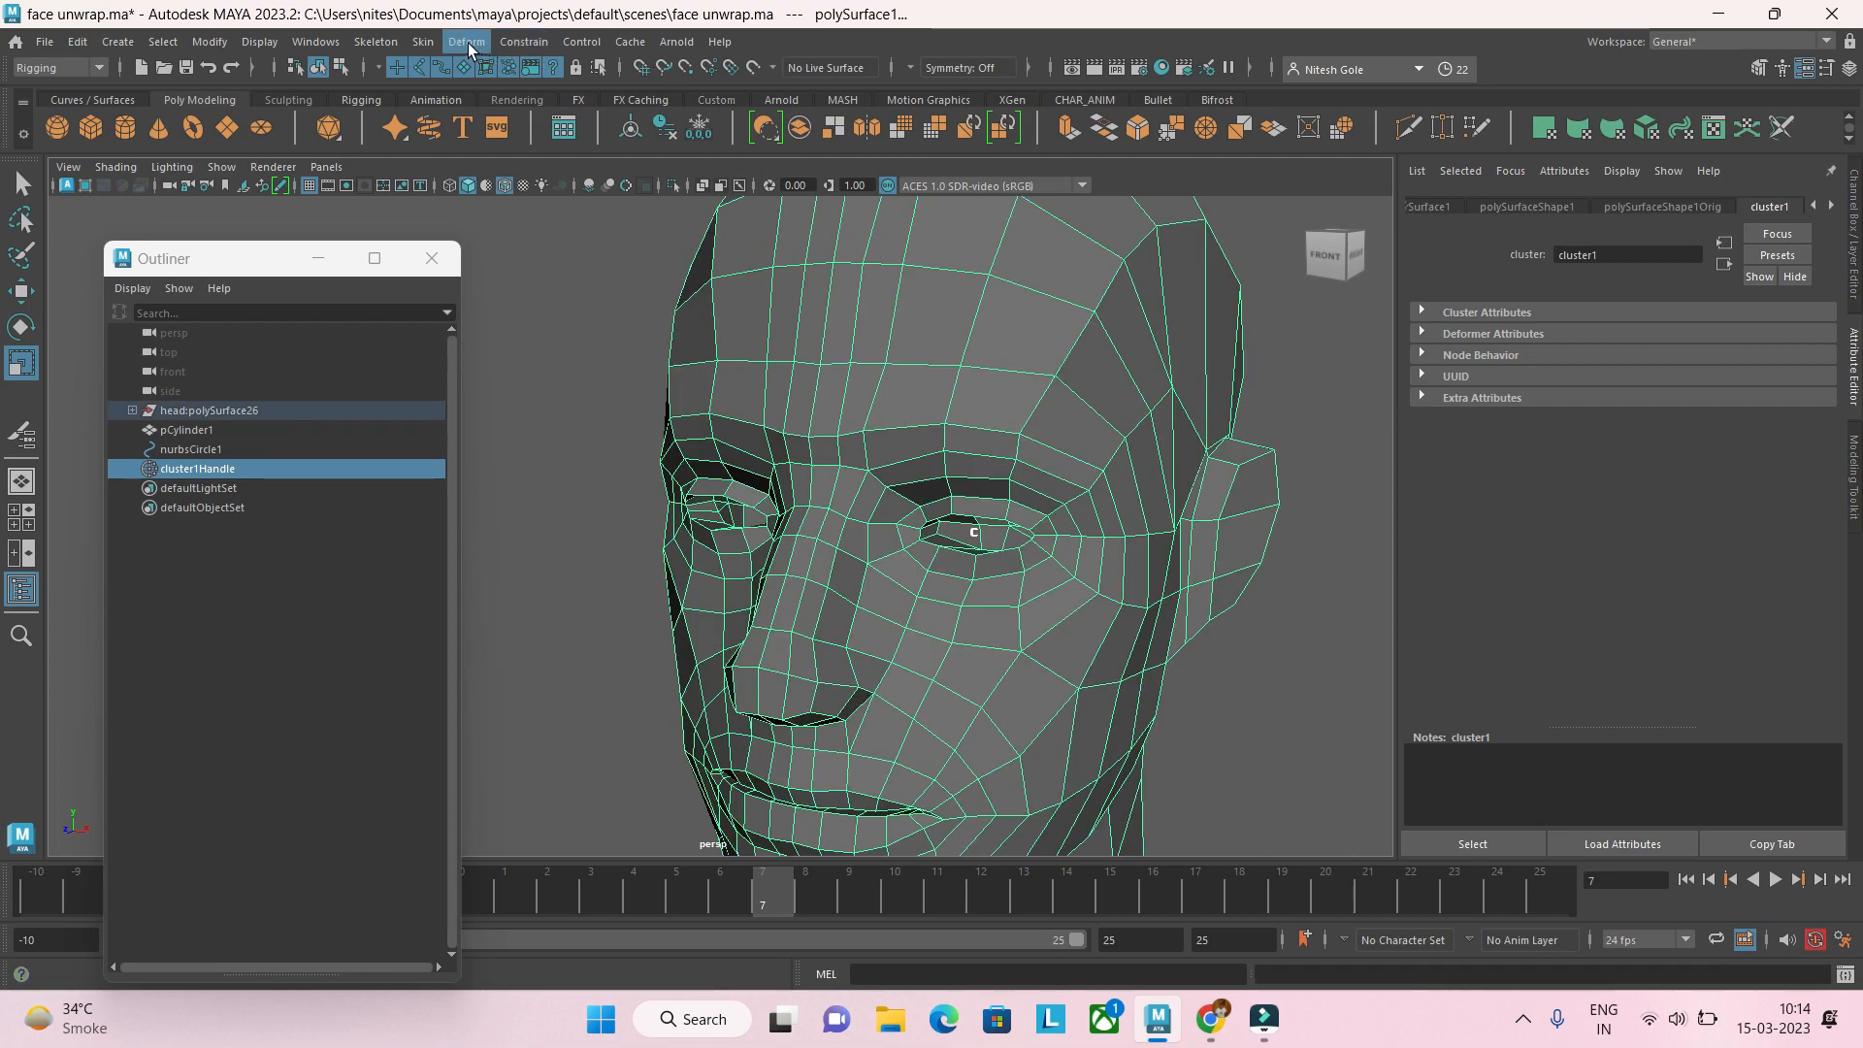
pyautogui.click(467, 41)
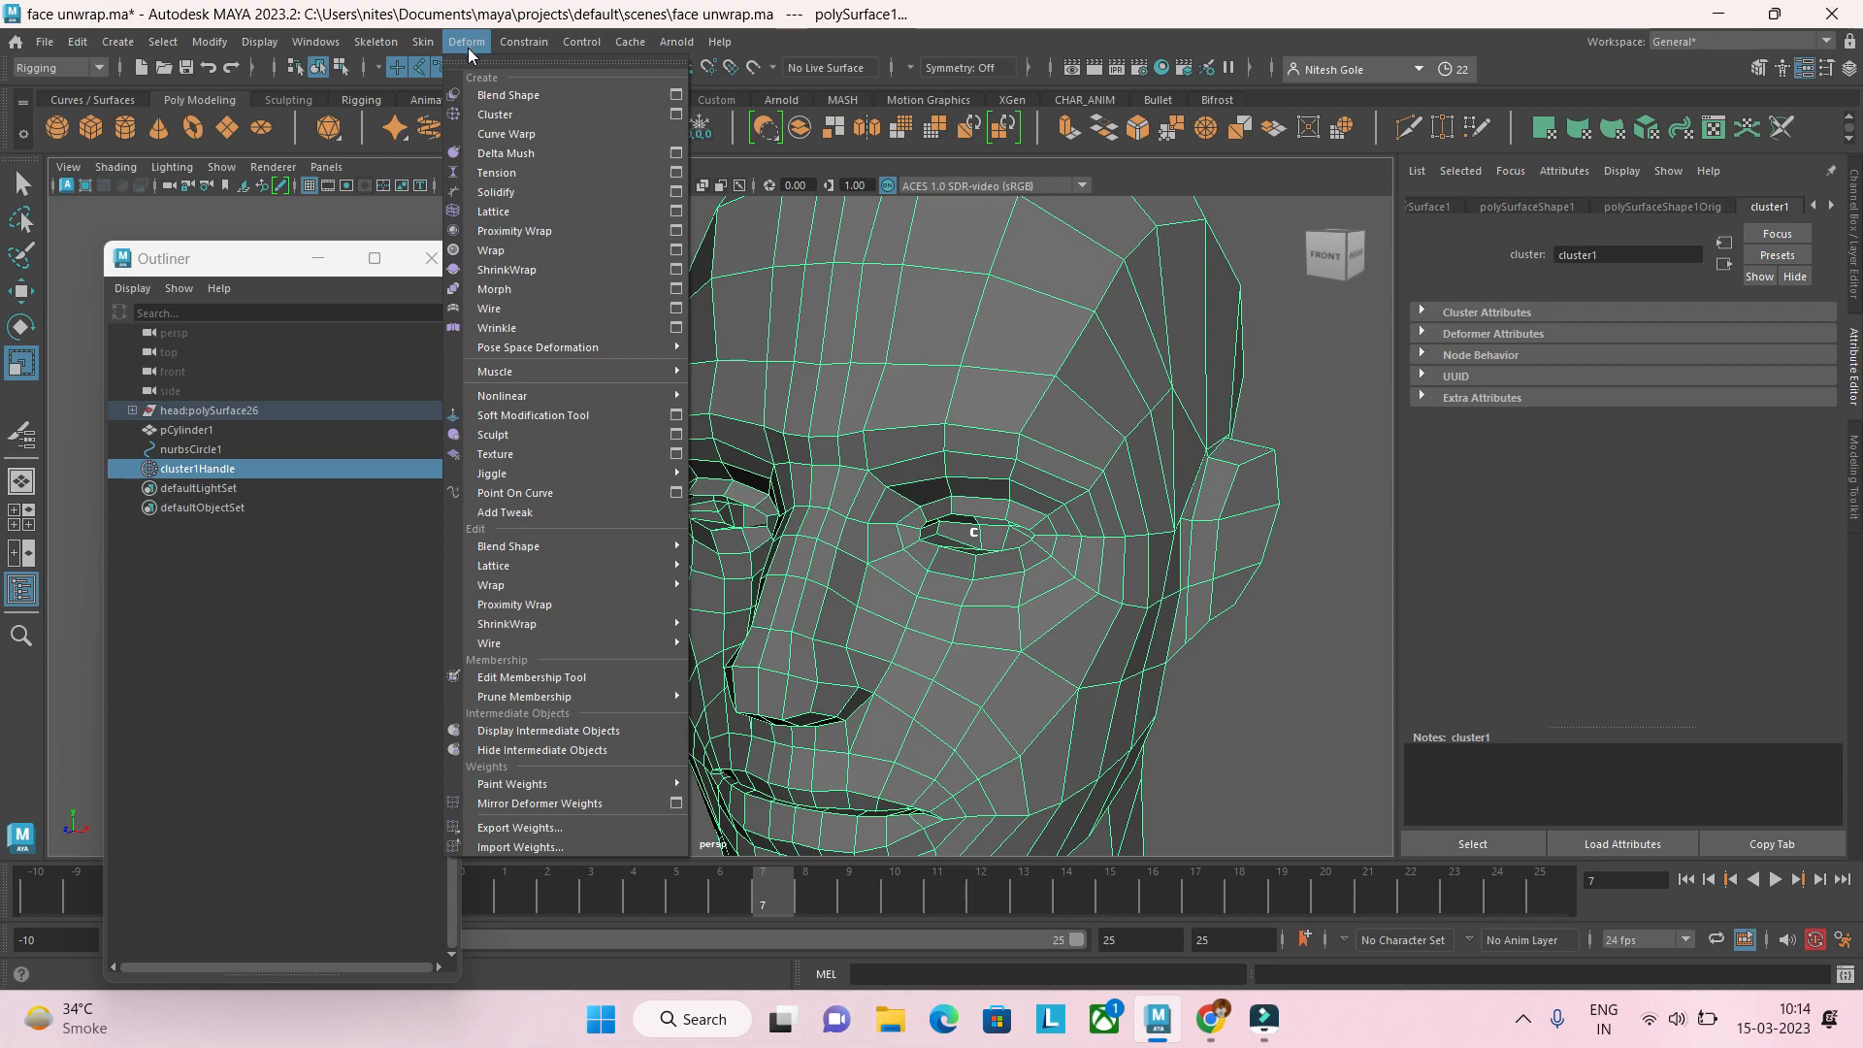
pyautogui.moveTo(637, 767)
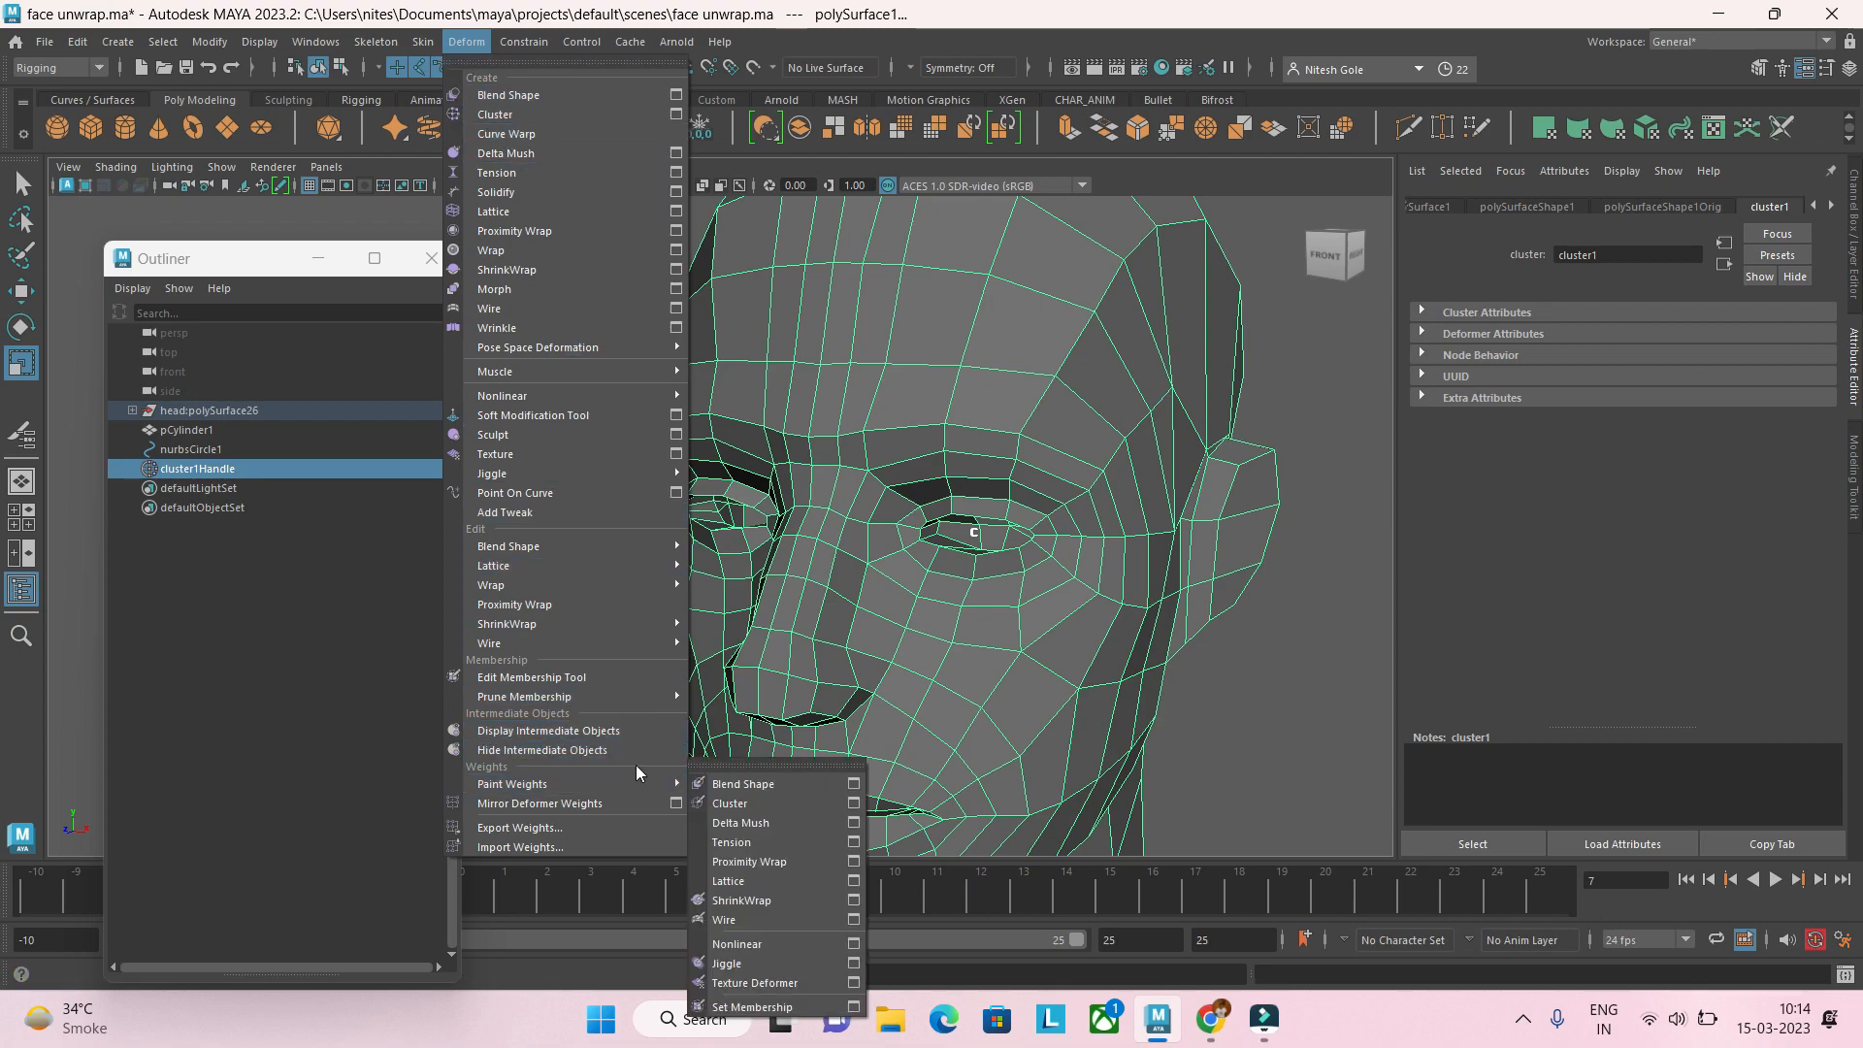
pyautogui.moveTo(661, 705)
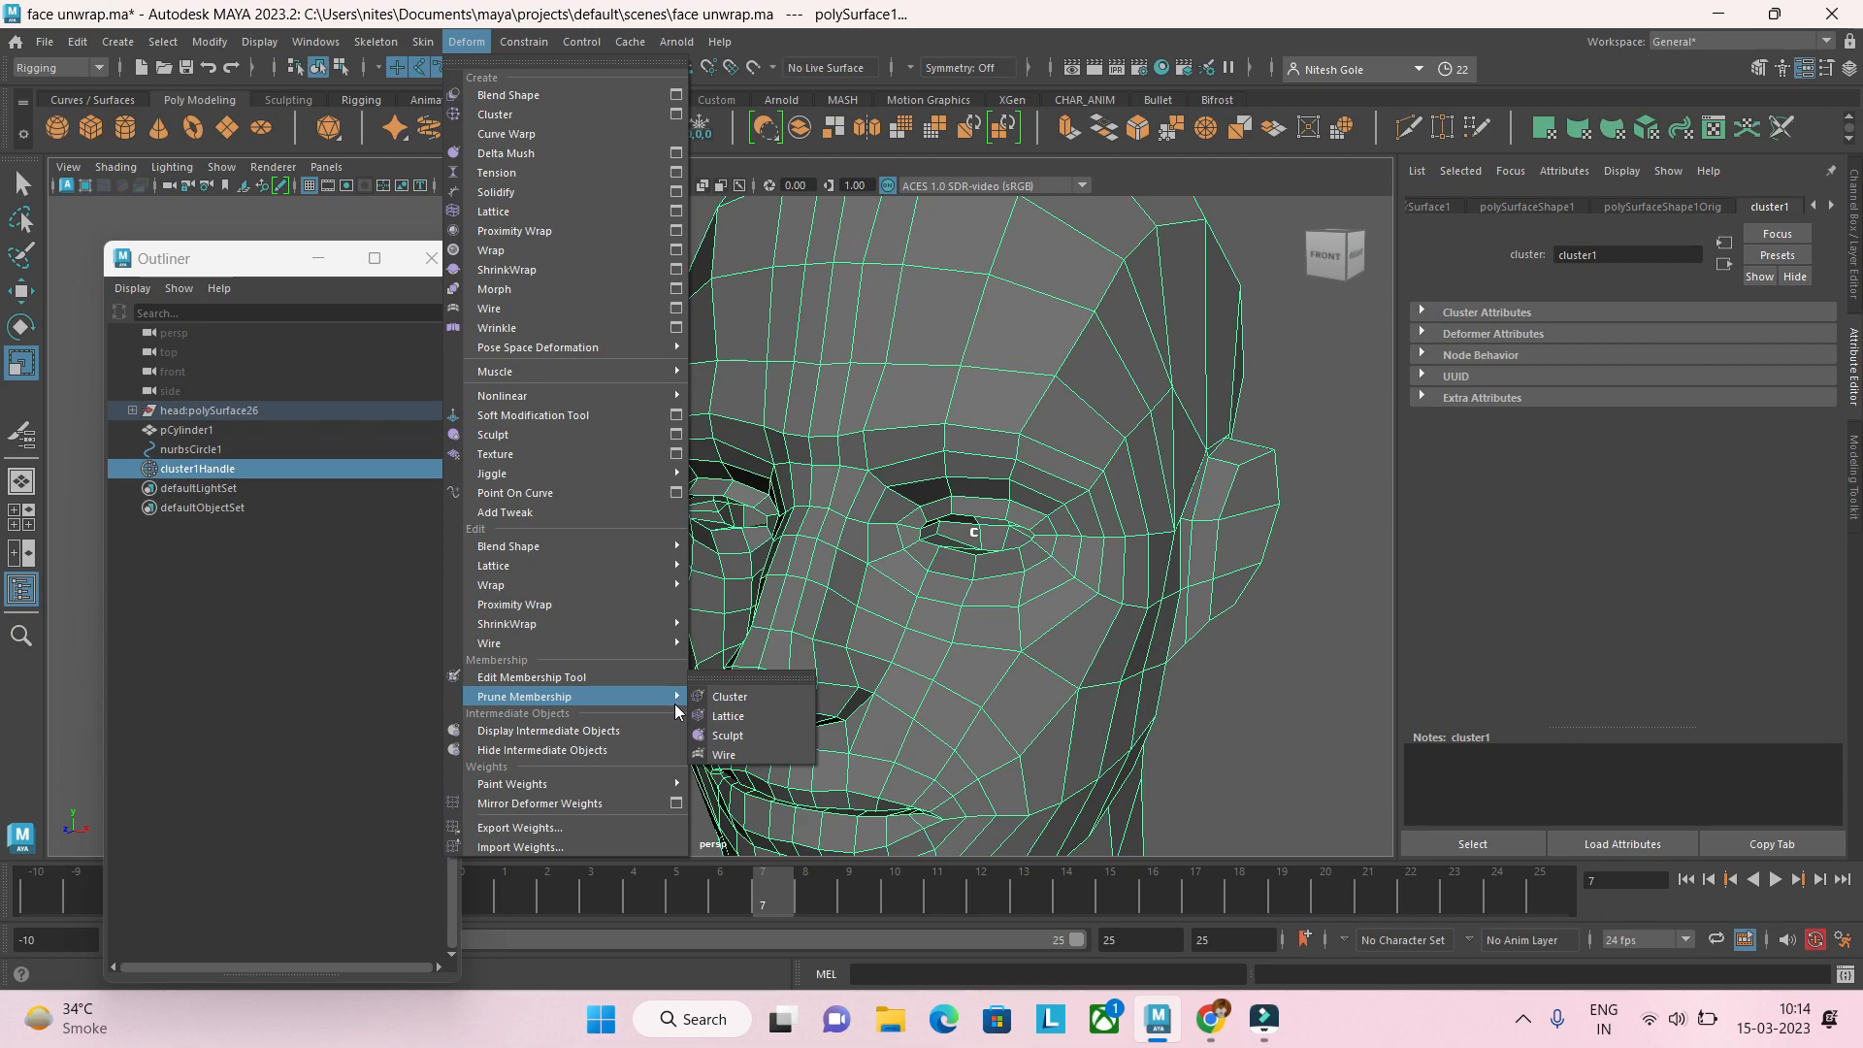
pyautogui.moveTo(697, 784)
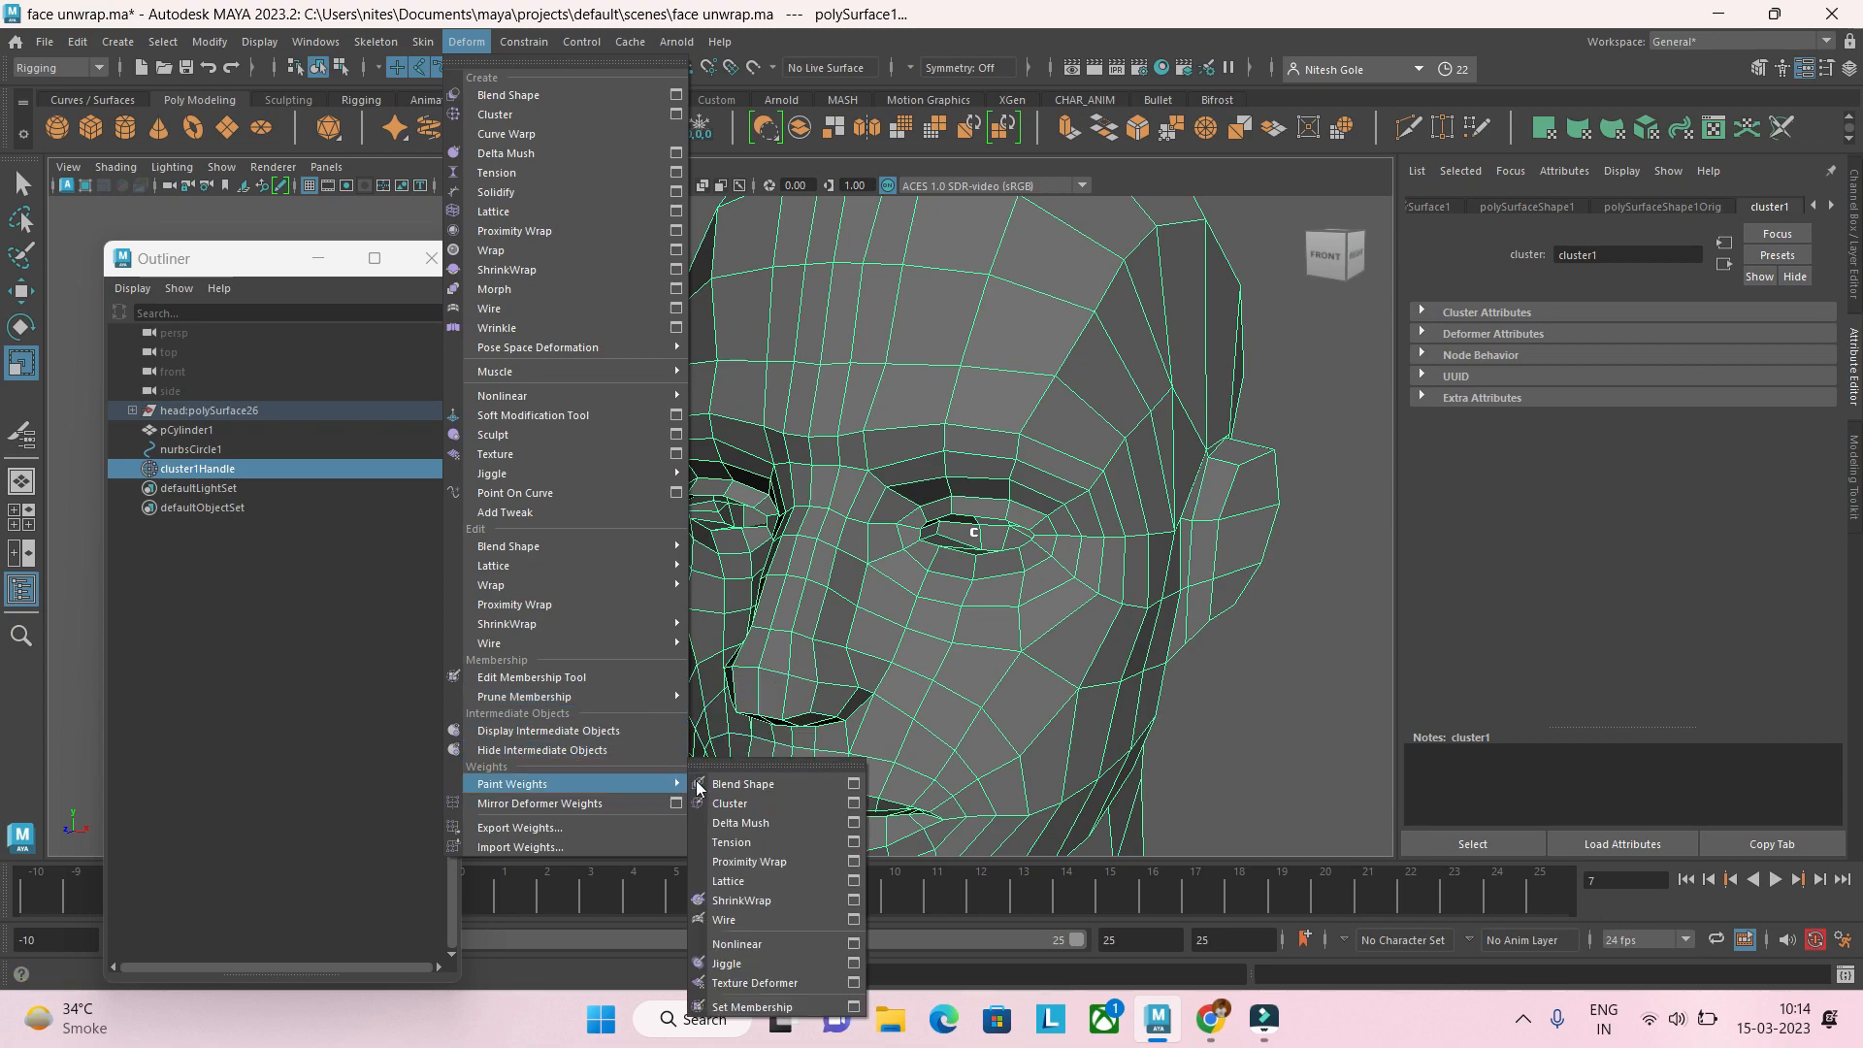
pyautogui.click(764, 802)
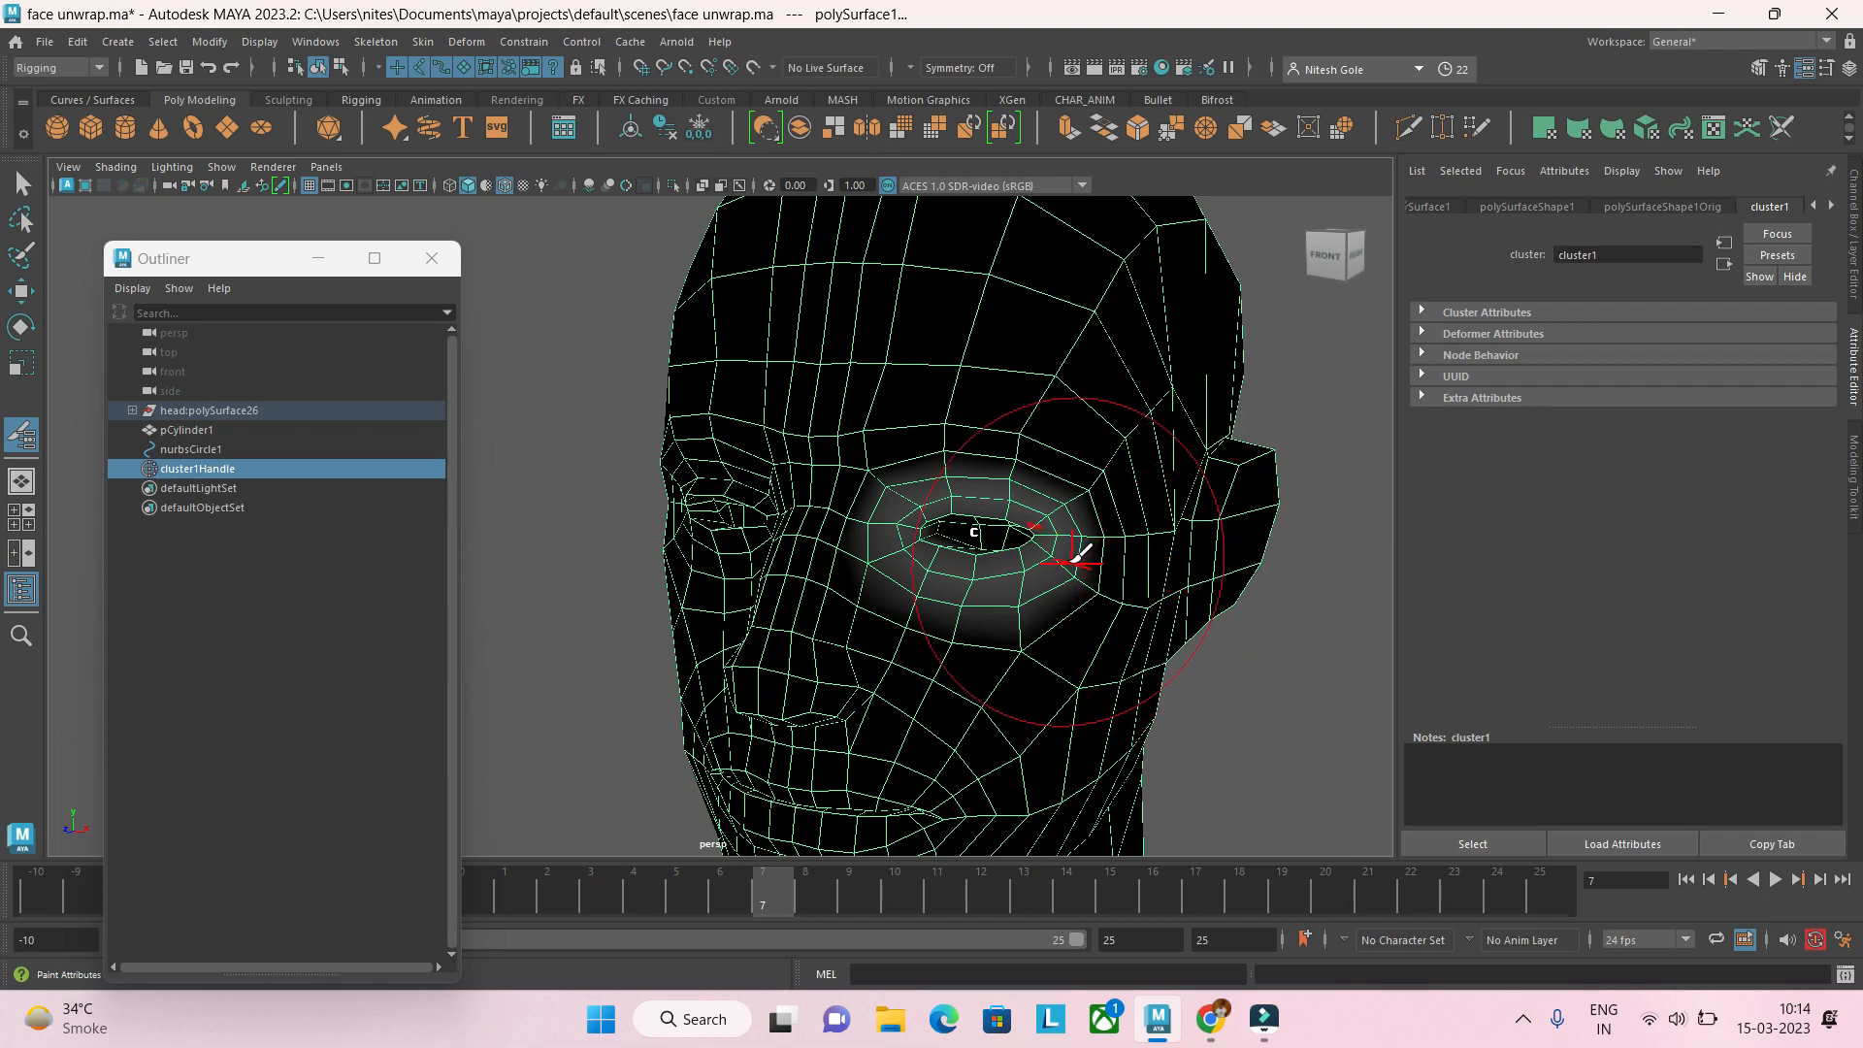
pyautogui.doubleClick(24, 435)
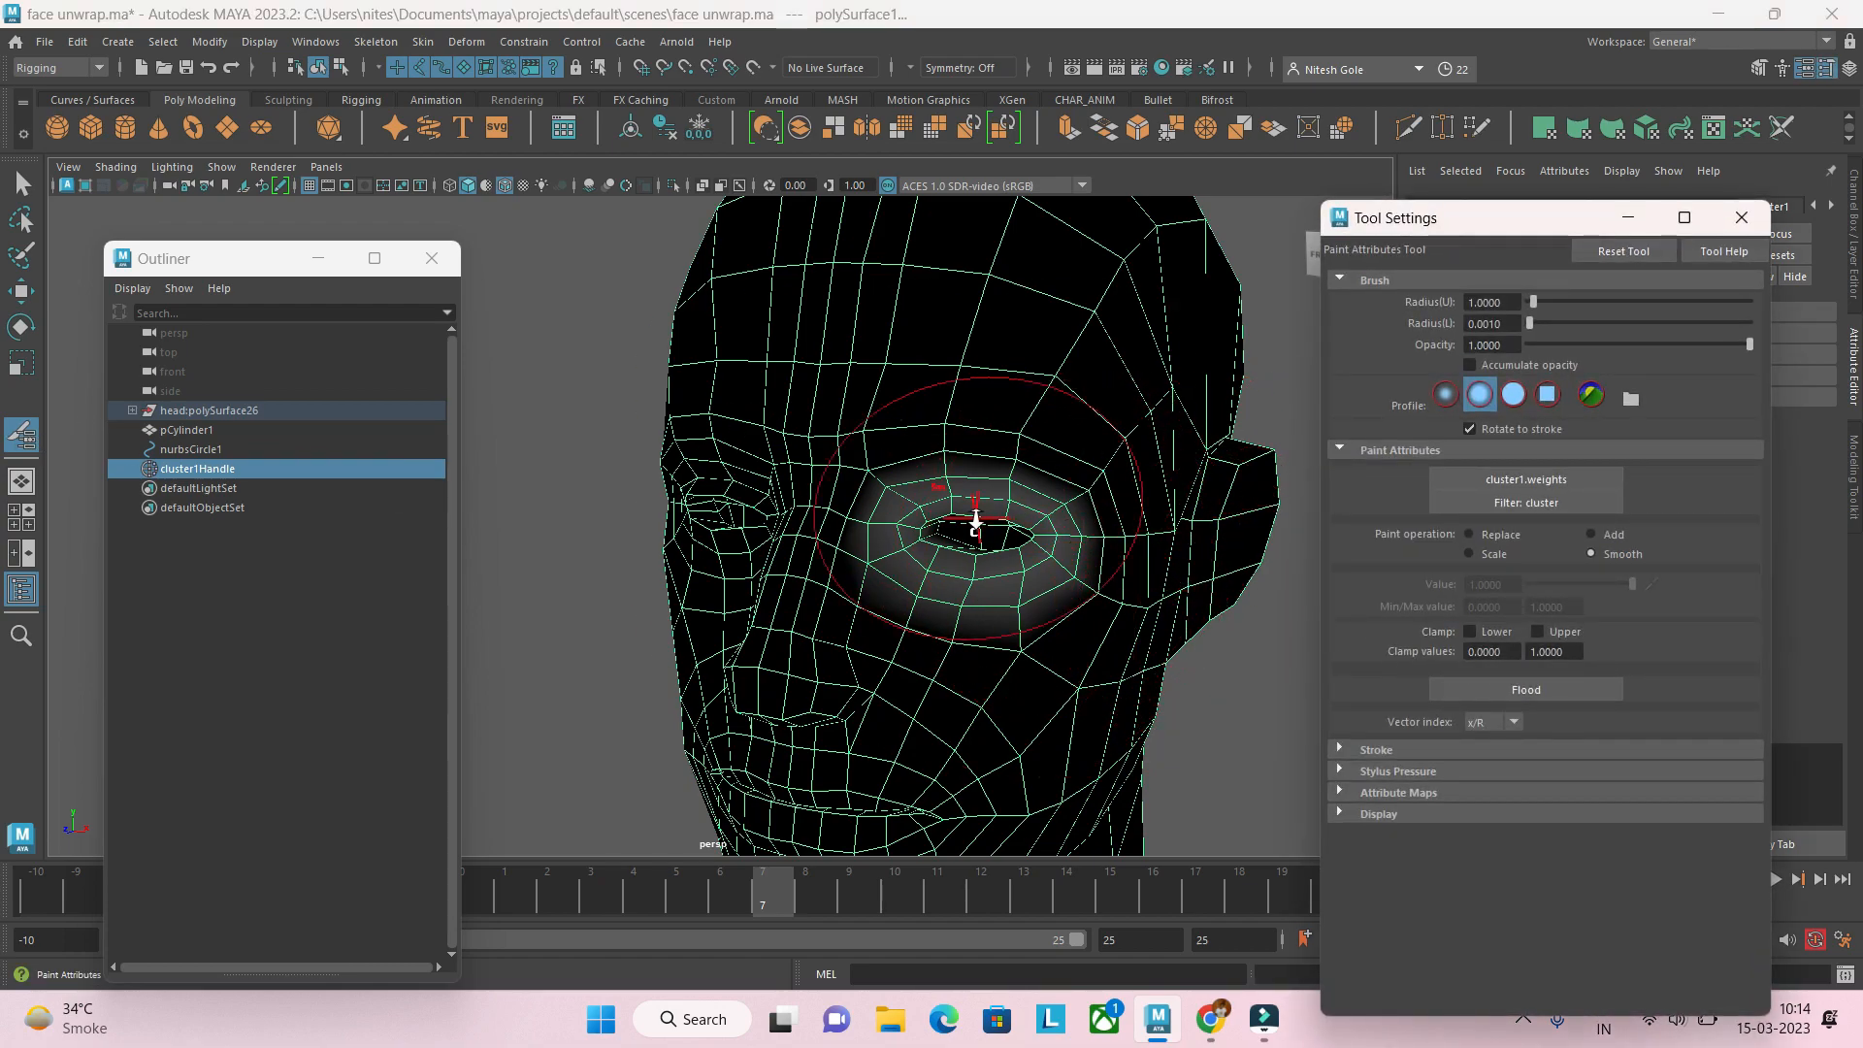
# Step: Set the paint operation to Replace and expand the Stroke, Stylus Pressure and Attribute Maps settings
pyautogui.scroll(3, 980, 514)
pyautogui.scroll(4, 854, 427)
pyautogui.moveTo(893, 439)
pyautogui.keyDown('alt'); pyautogui.mouseDown()
pyautogui.moveTo(769, 428)
pyautogui.moveTo(898, 450)
pyautogui.moveTo(936, 416)
pyautogui.moveTo(898, 424)
pyautogui.mouseUp(); pyautogui.keyUp('alt')
pyautogui.moveTo(938, 309)
pyautogui.mouseDown()
pyautogui.moveTo(882, 300)
pyautogui.moveTo(886, 387)
pyautogui.moveTo(1074, 404)
pyautogui.moveTo(1141, 299)
pyautogui.moveTo(1000, 278)
pyautogui.moveTo(998, 365)
pyautogui.moveTo(1141, 495)
pyautogui.mouseUp()
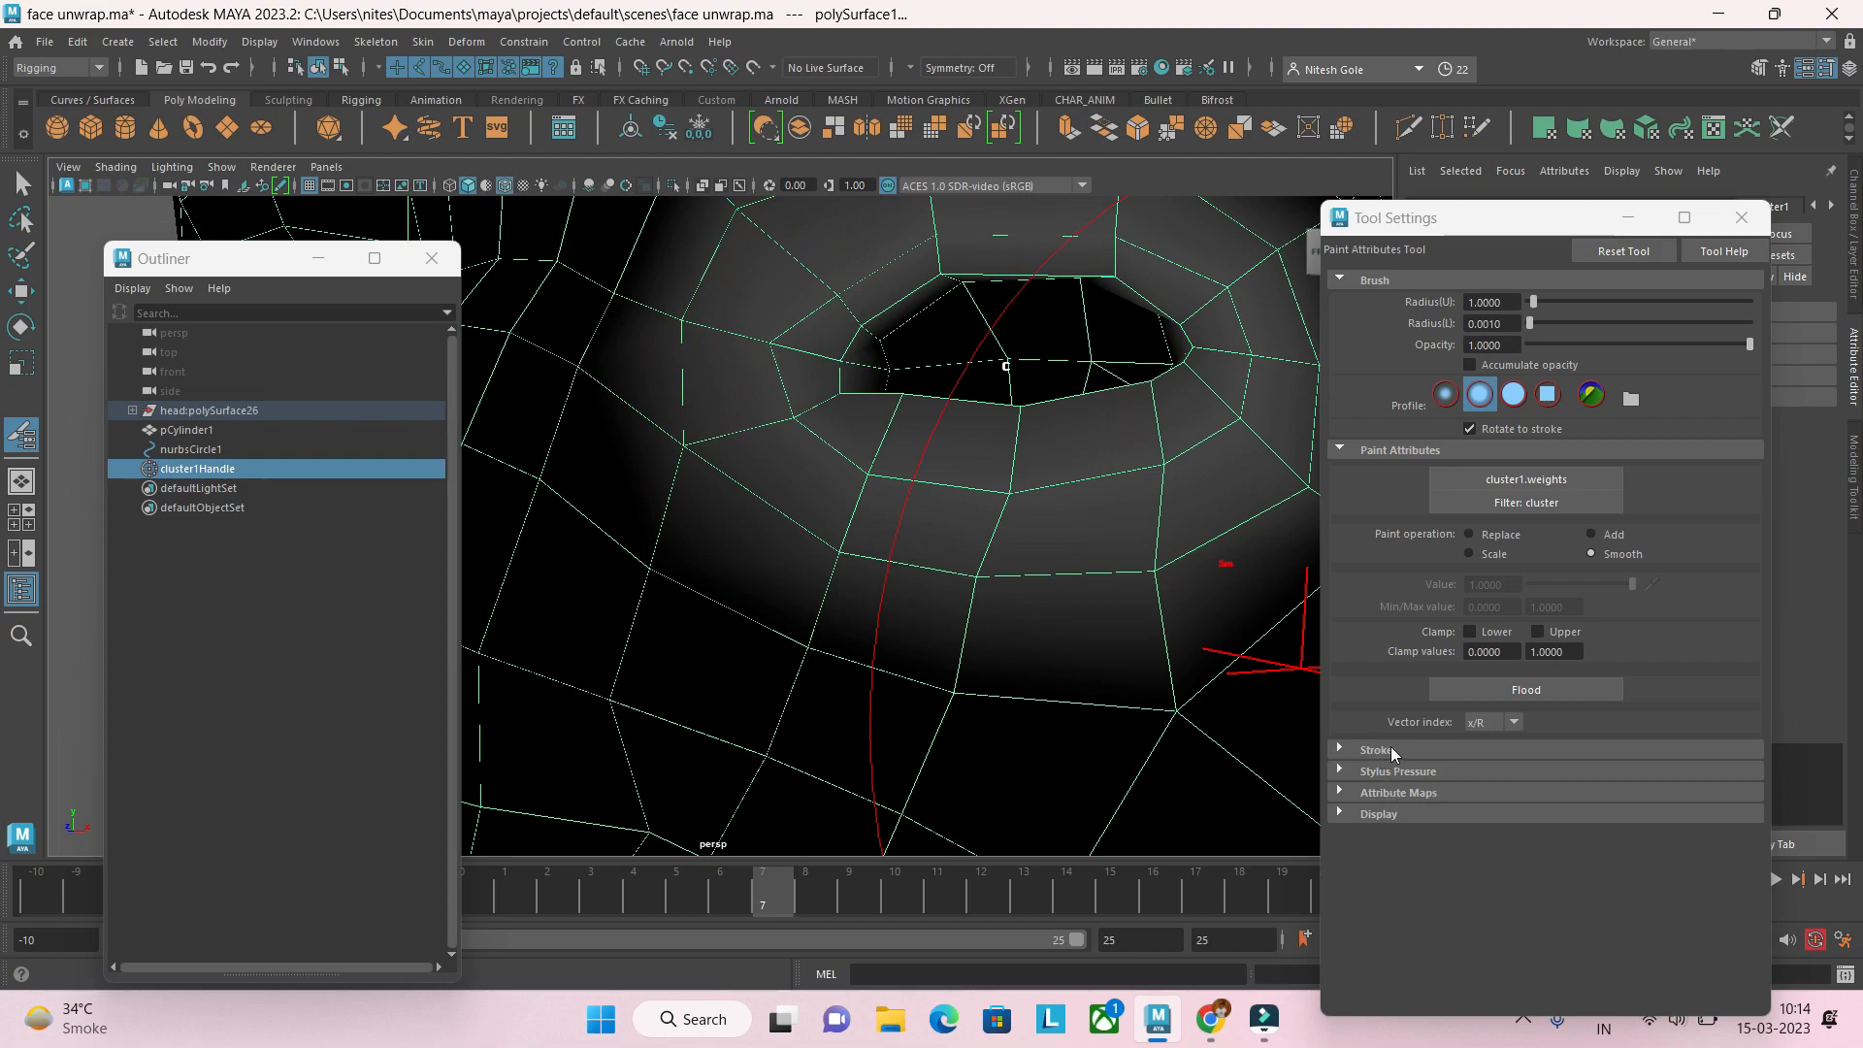
pyautogui.click(1487, 536)
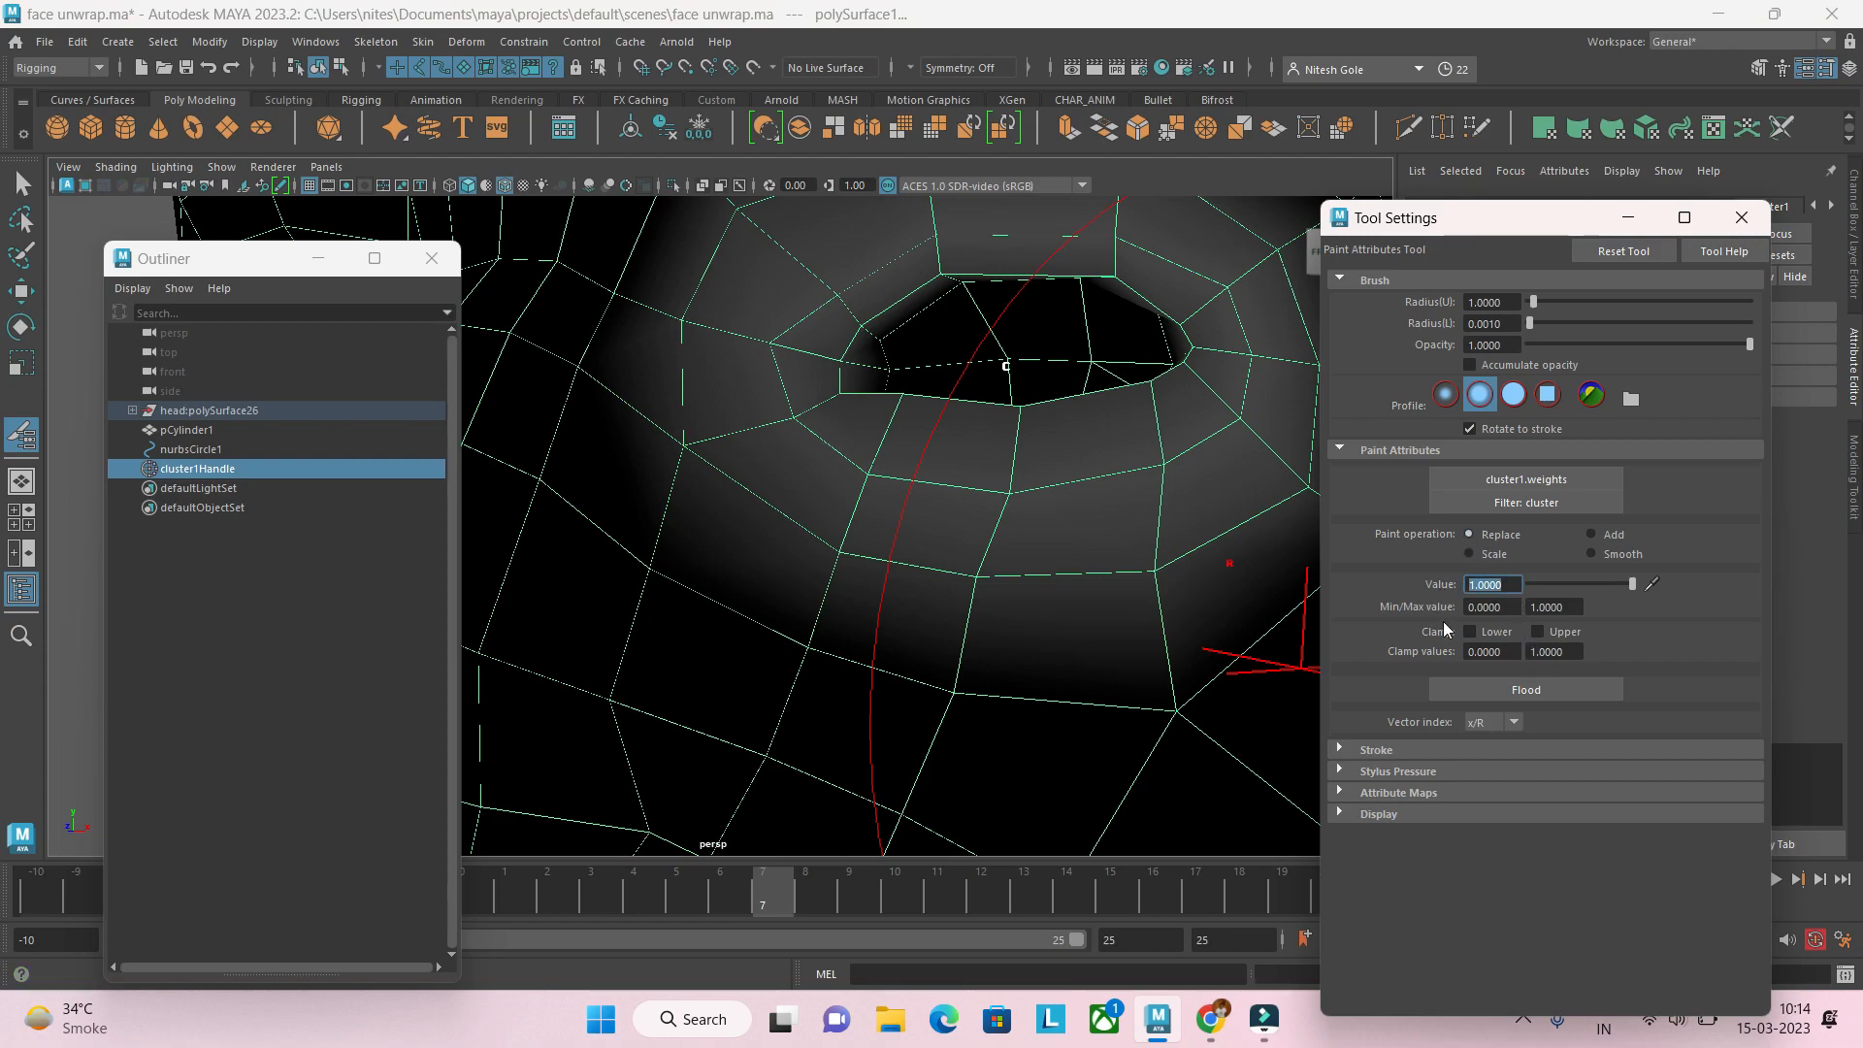
pyautogui.click(1401, 753)
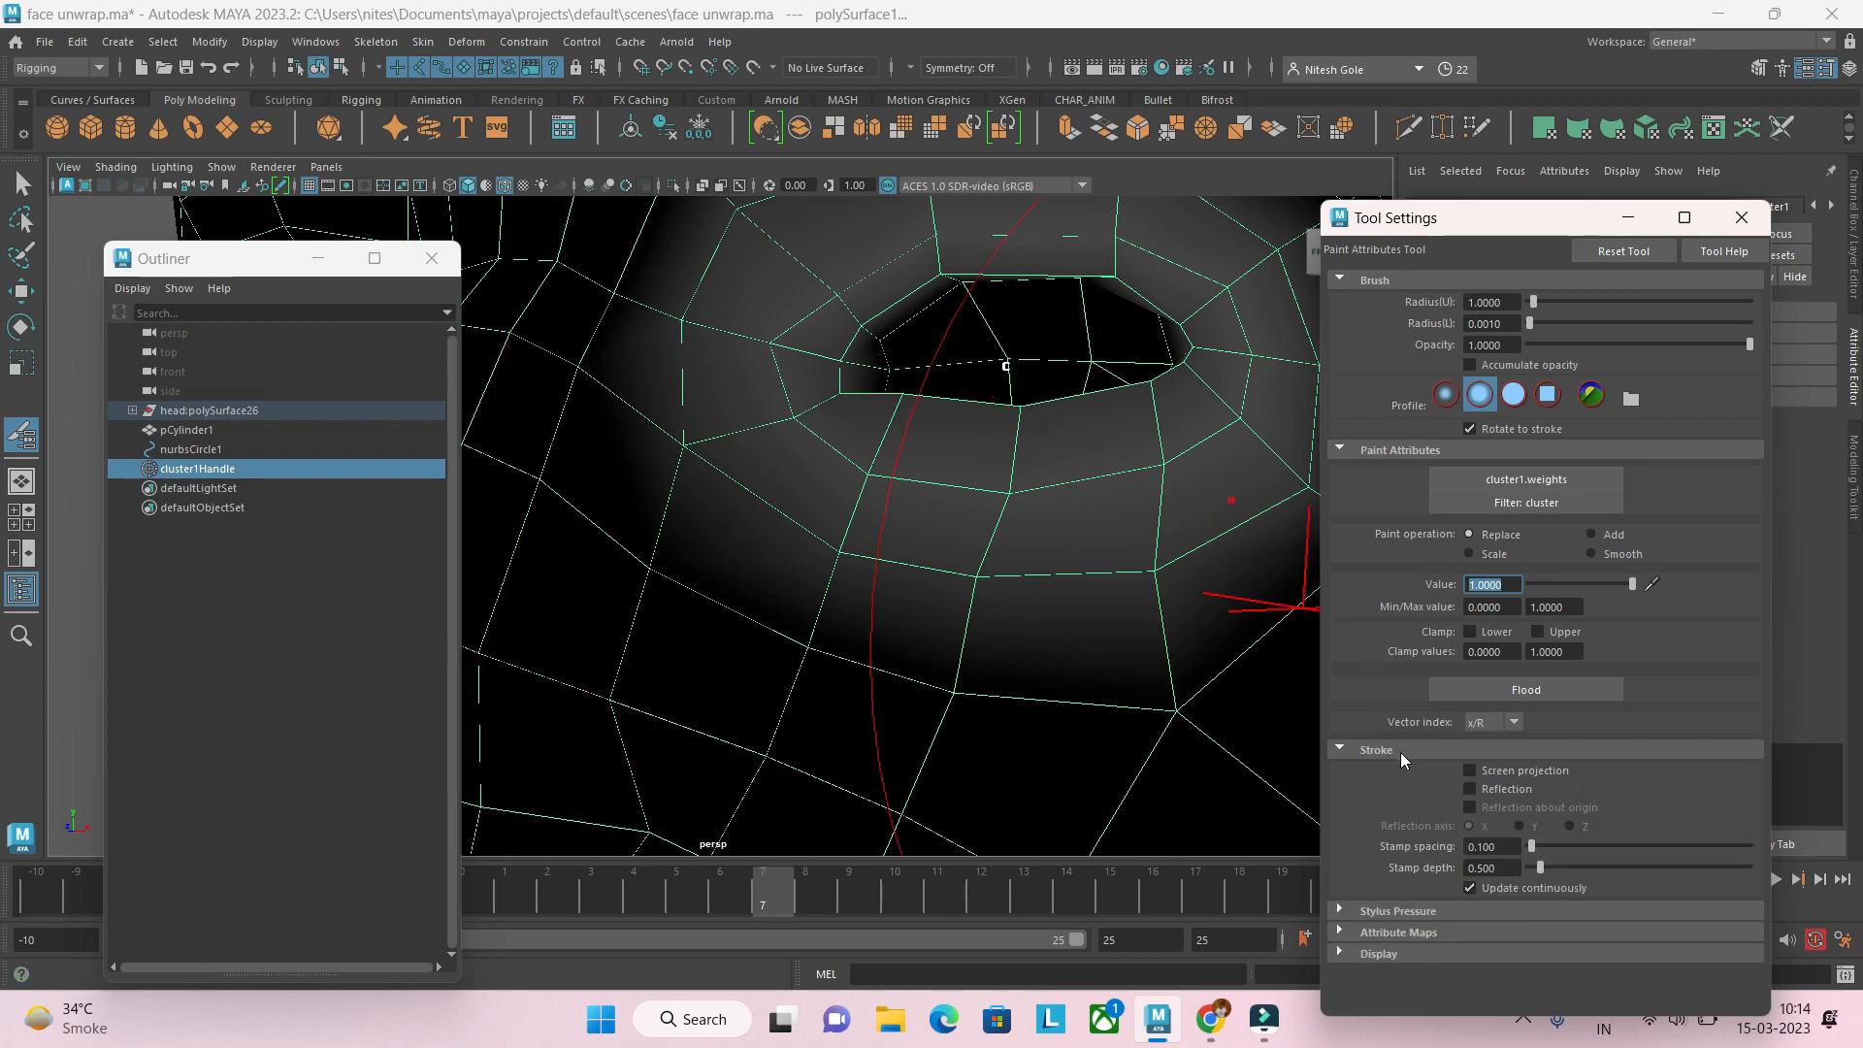
pyautogui.click(1408, 912)
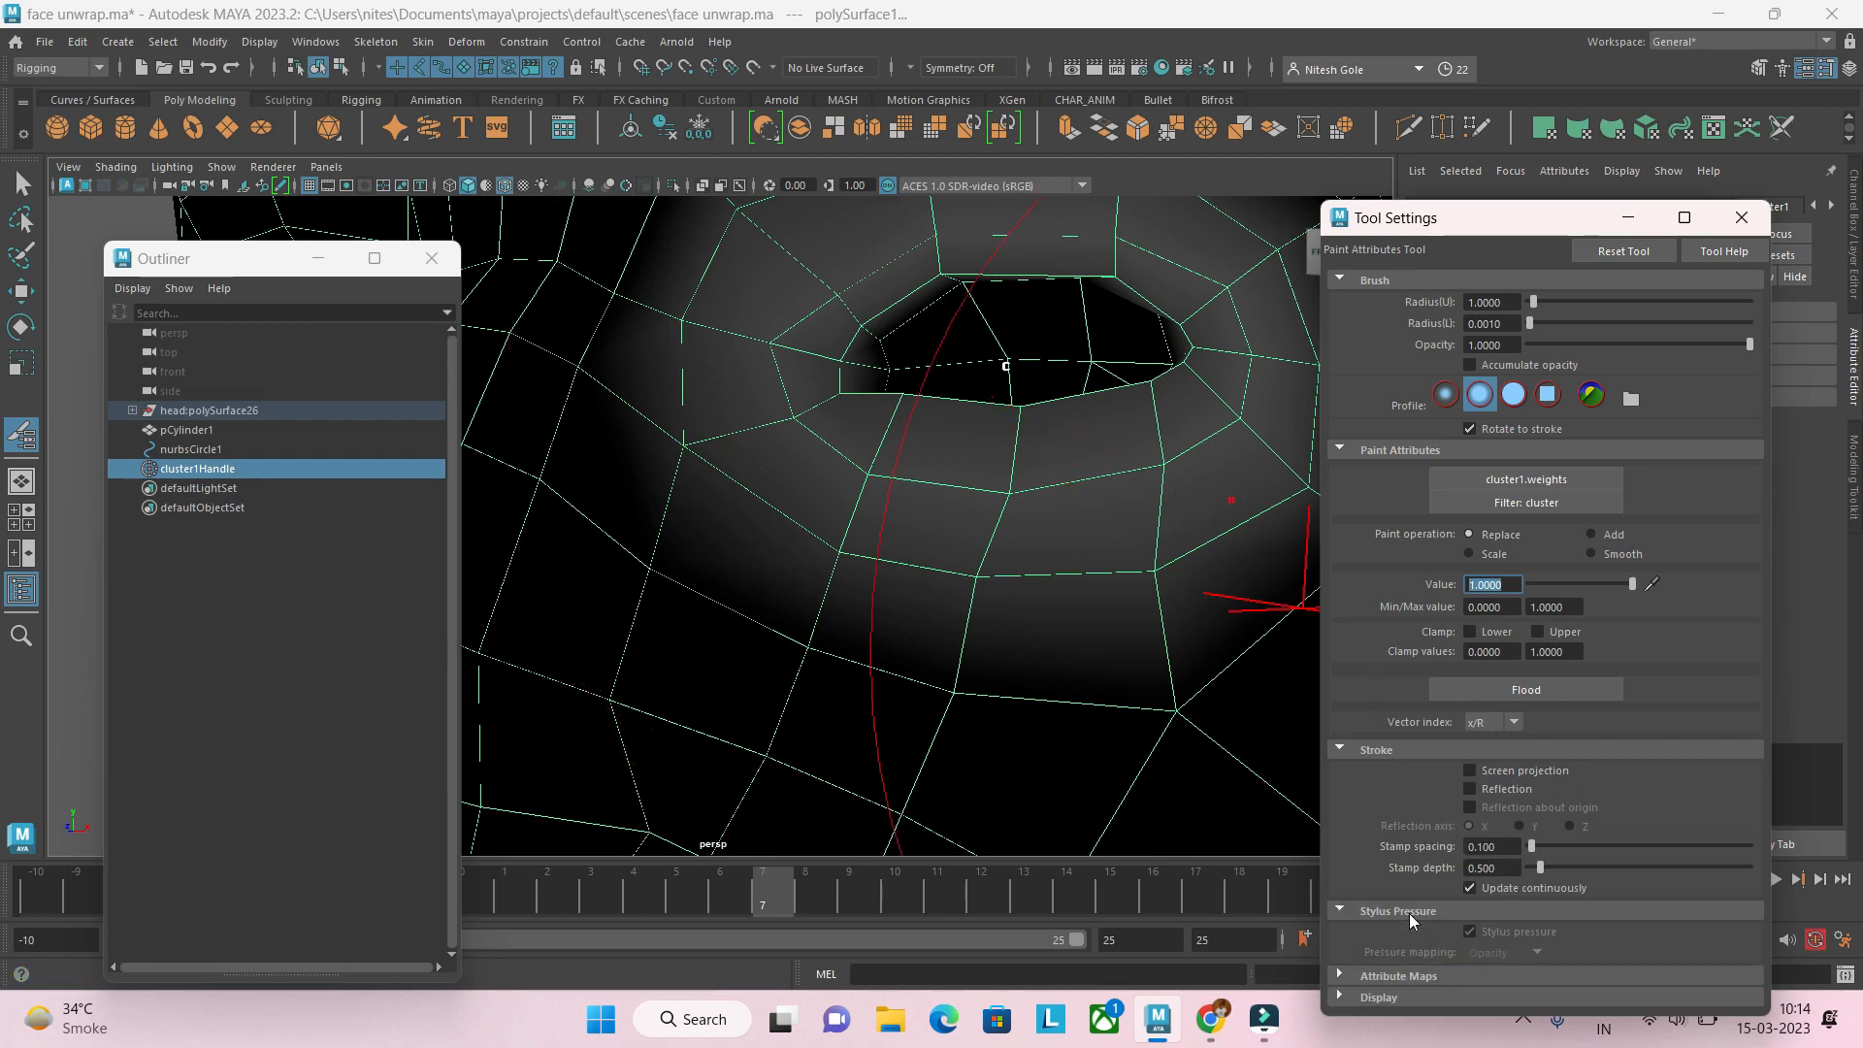
pyautogui.click(1425, 977)
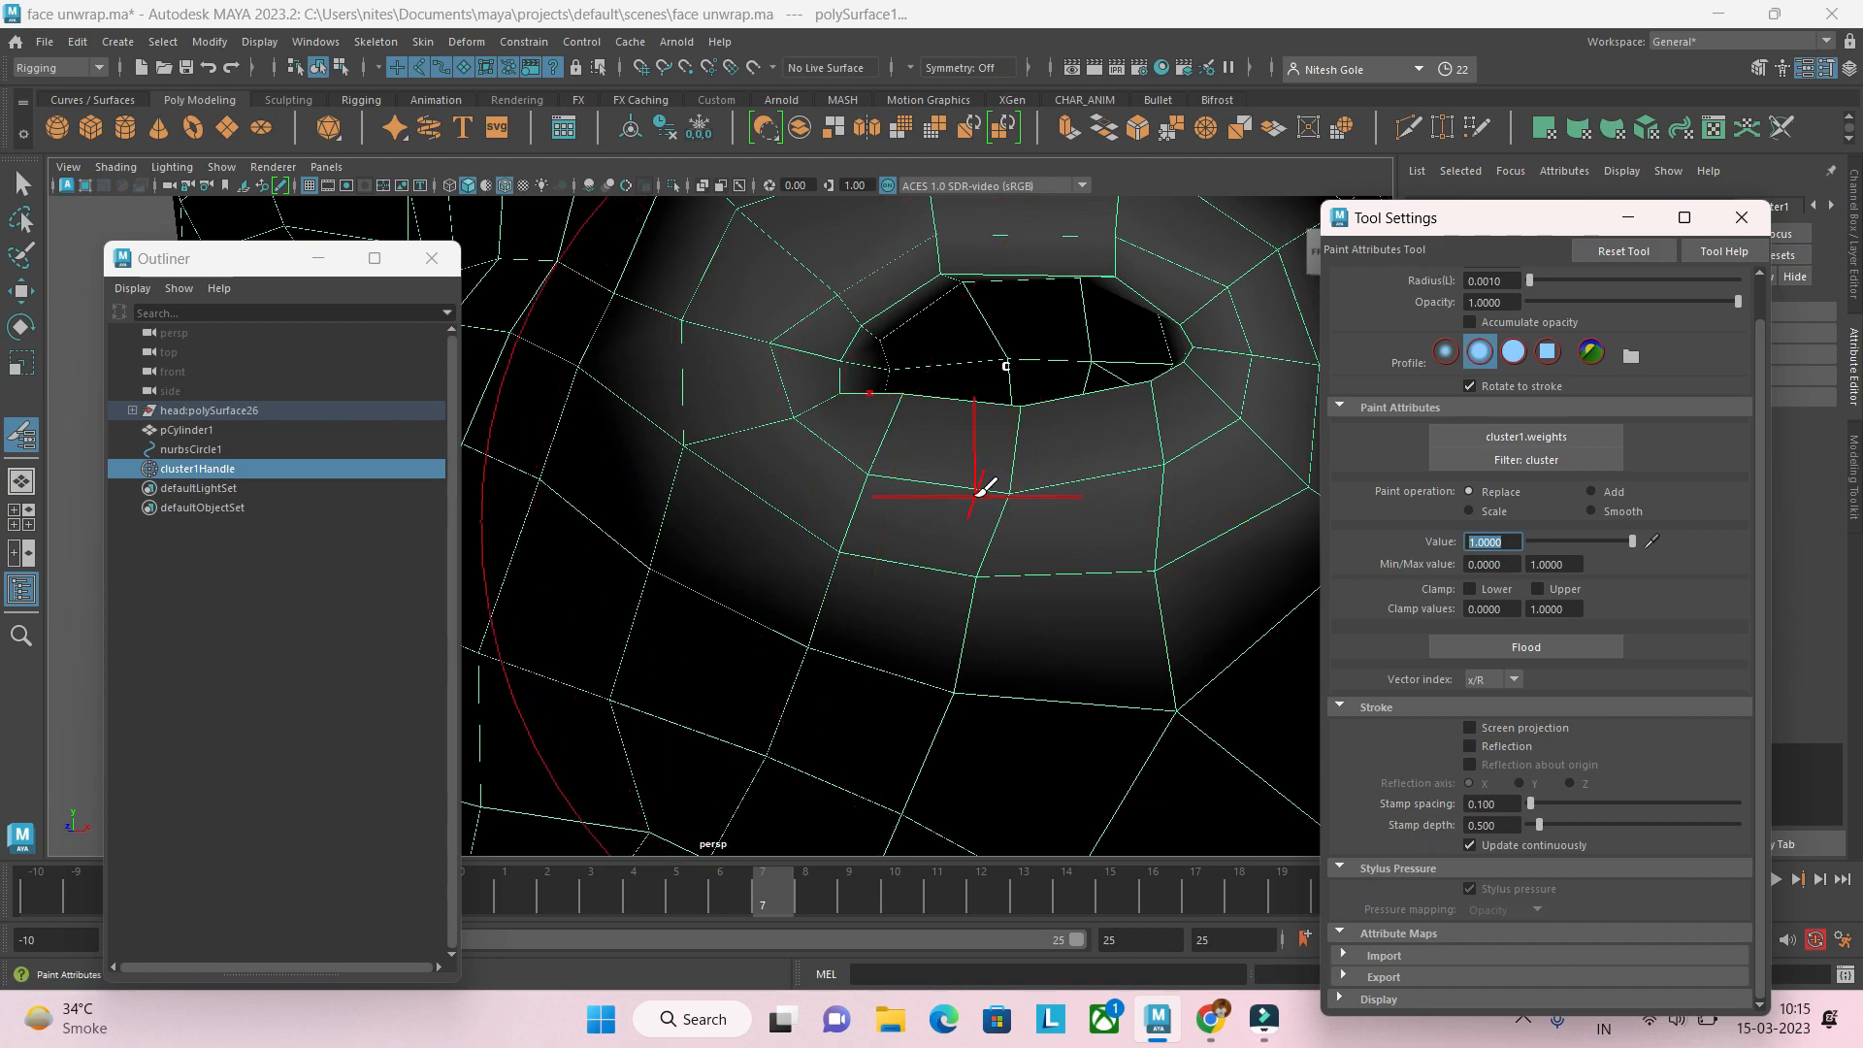
# Step: Try painting Replace weights of 1.0 over the area below the eye with the large brush
pyautogui.click(937, 485)
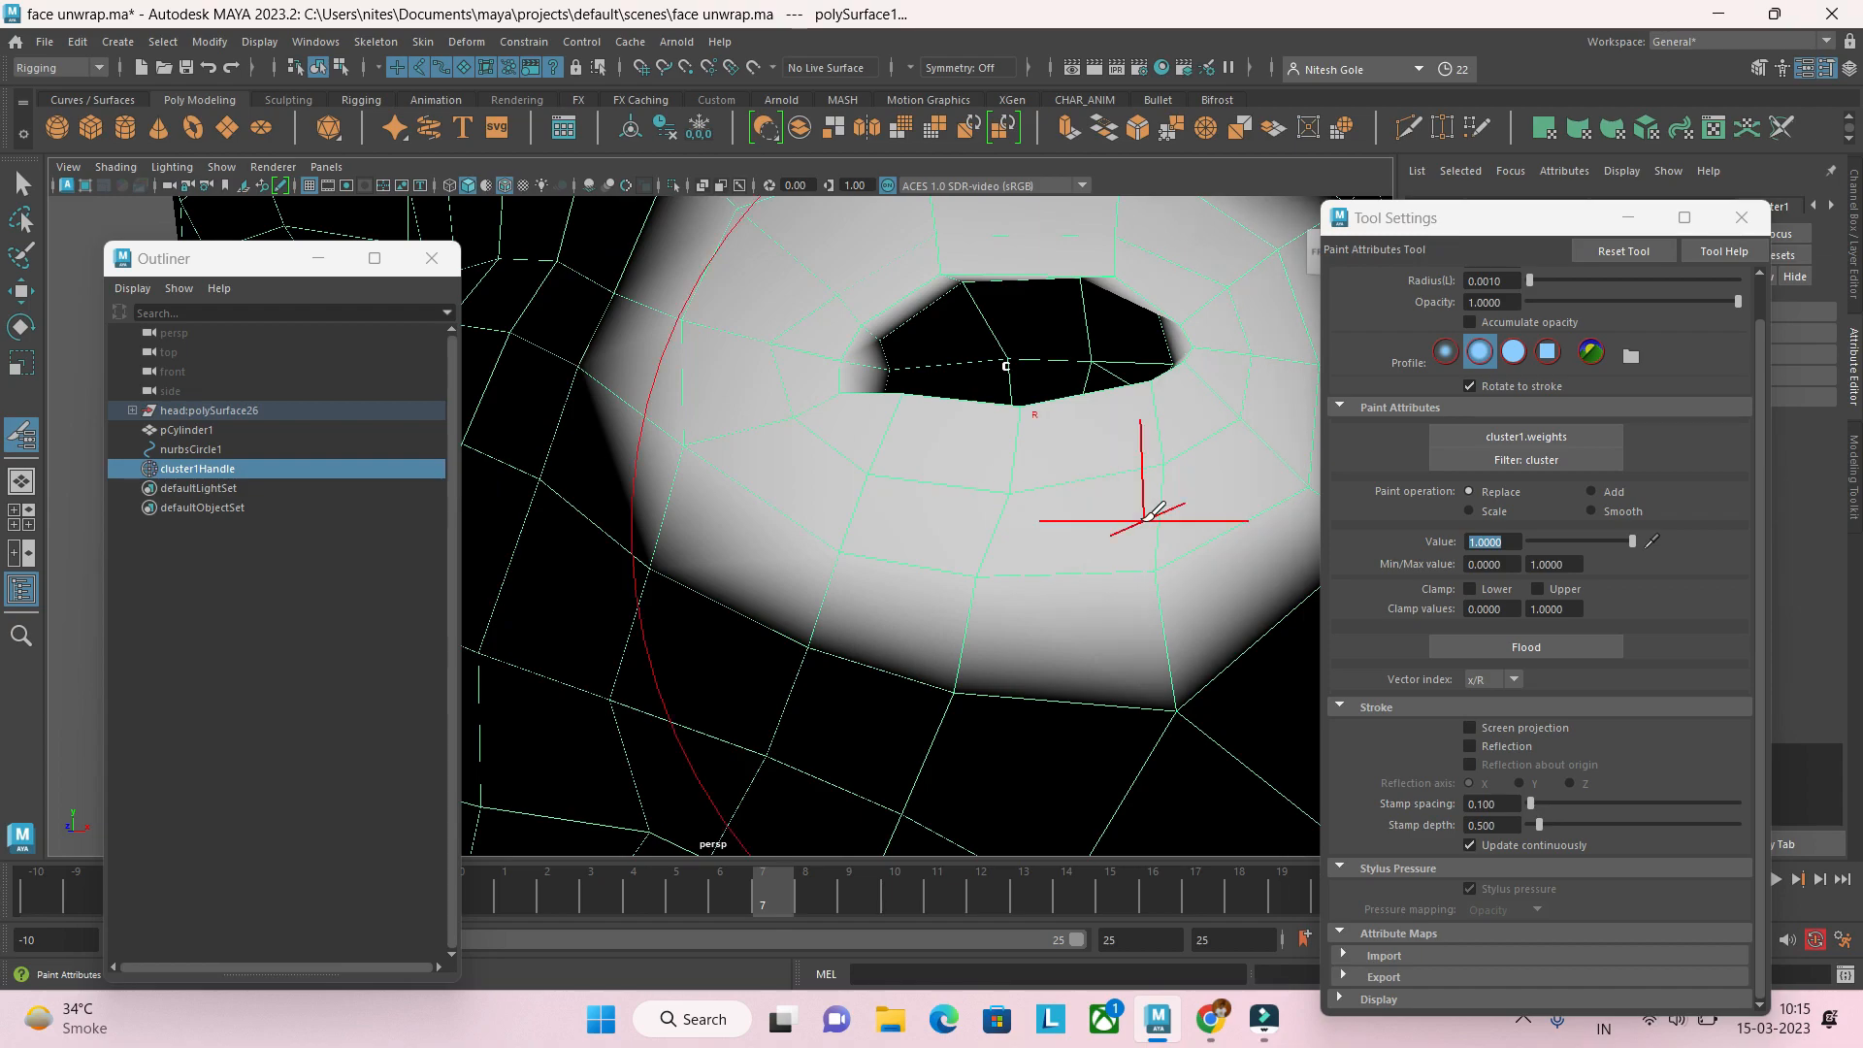
pyautogui.moveTo(1011, 539)
pyautogui.mouseDown()
pyautogui.moveTo(1031, 512)
pyautogui.moveTo(1011, 398)
pyautogui.mouseUp()
# Step: Set the paint brush's upper radius, Radius(U), to 0.1
pyautogui.scroll(-6, 1014, 393)
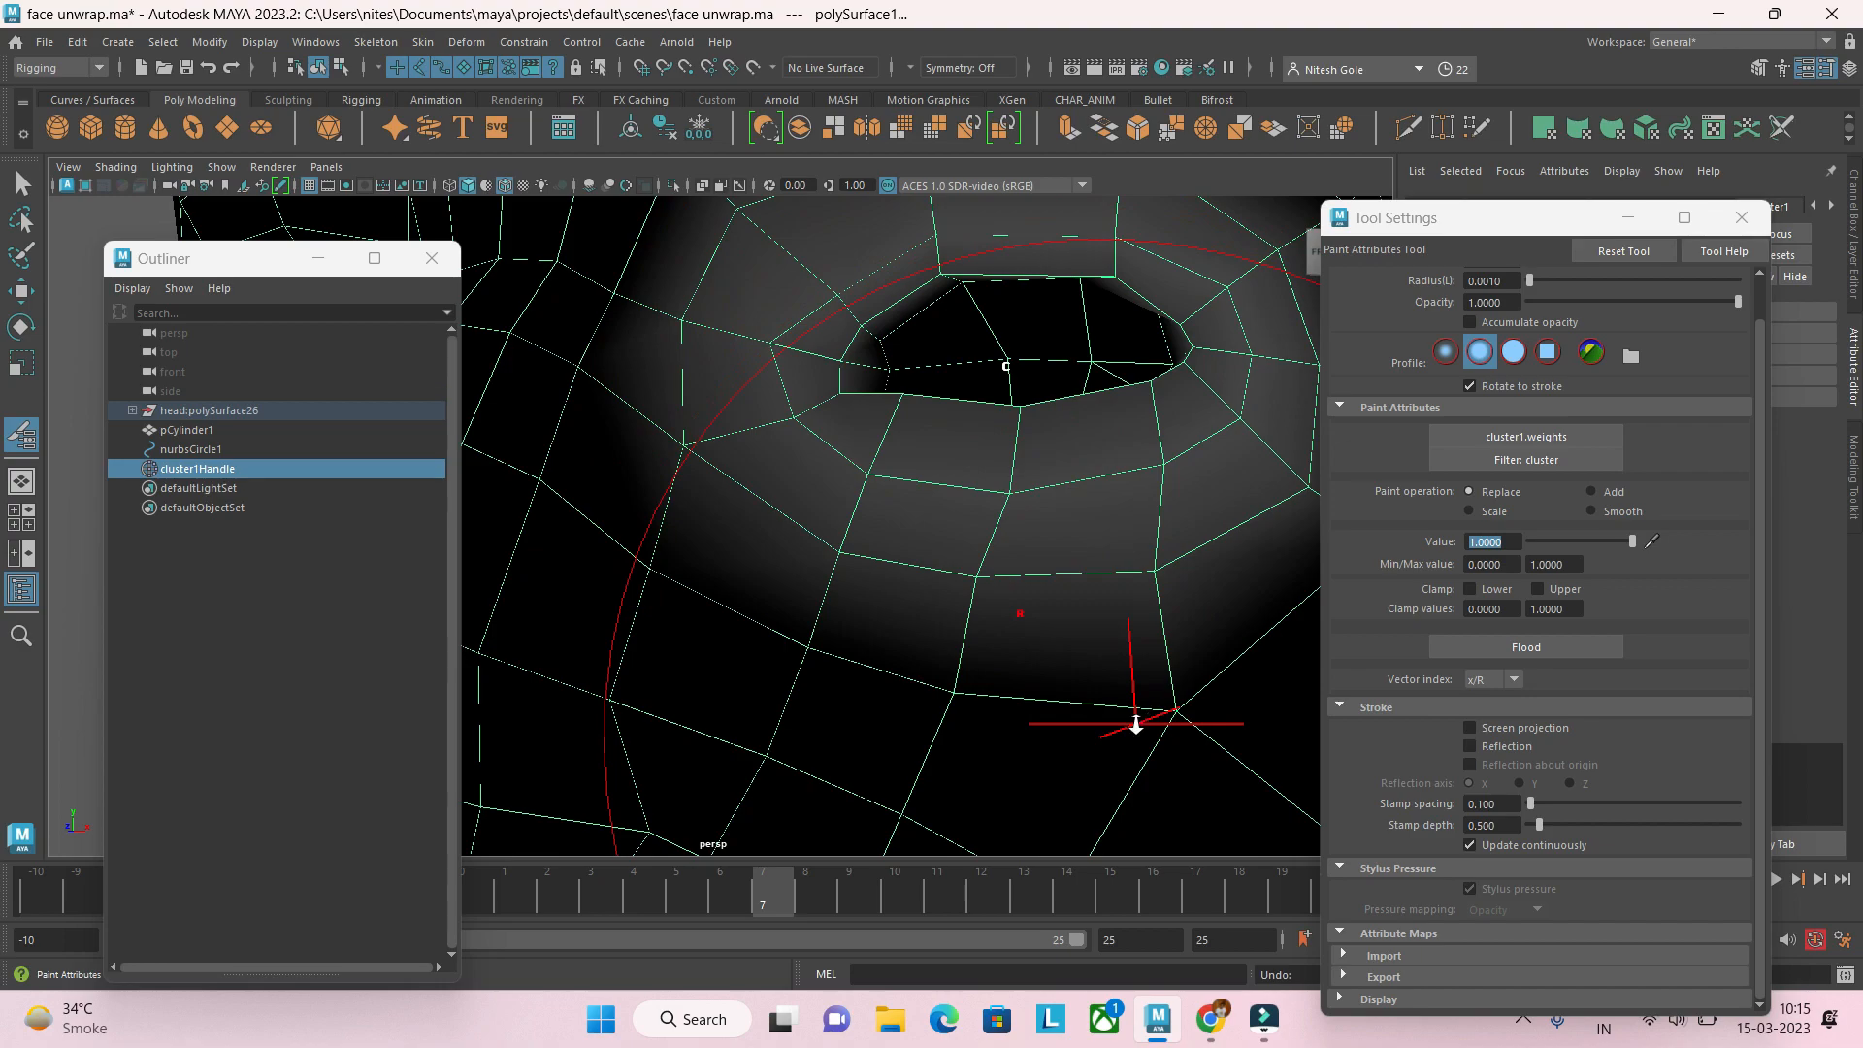
pyautogui.scroll(2, 1593, 623)
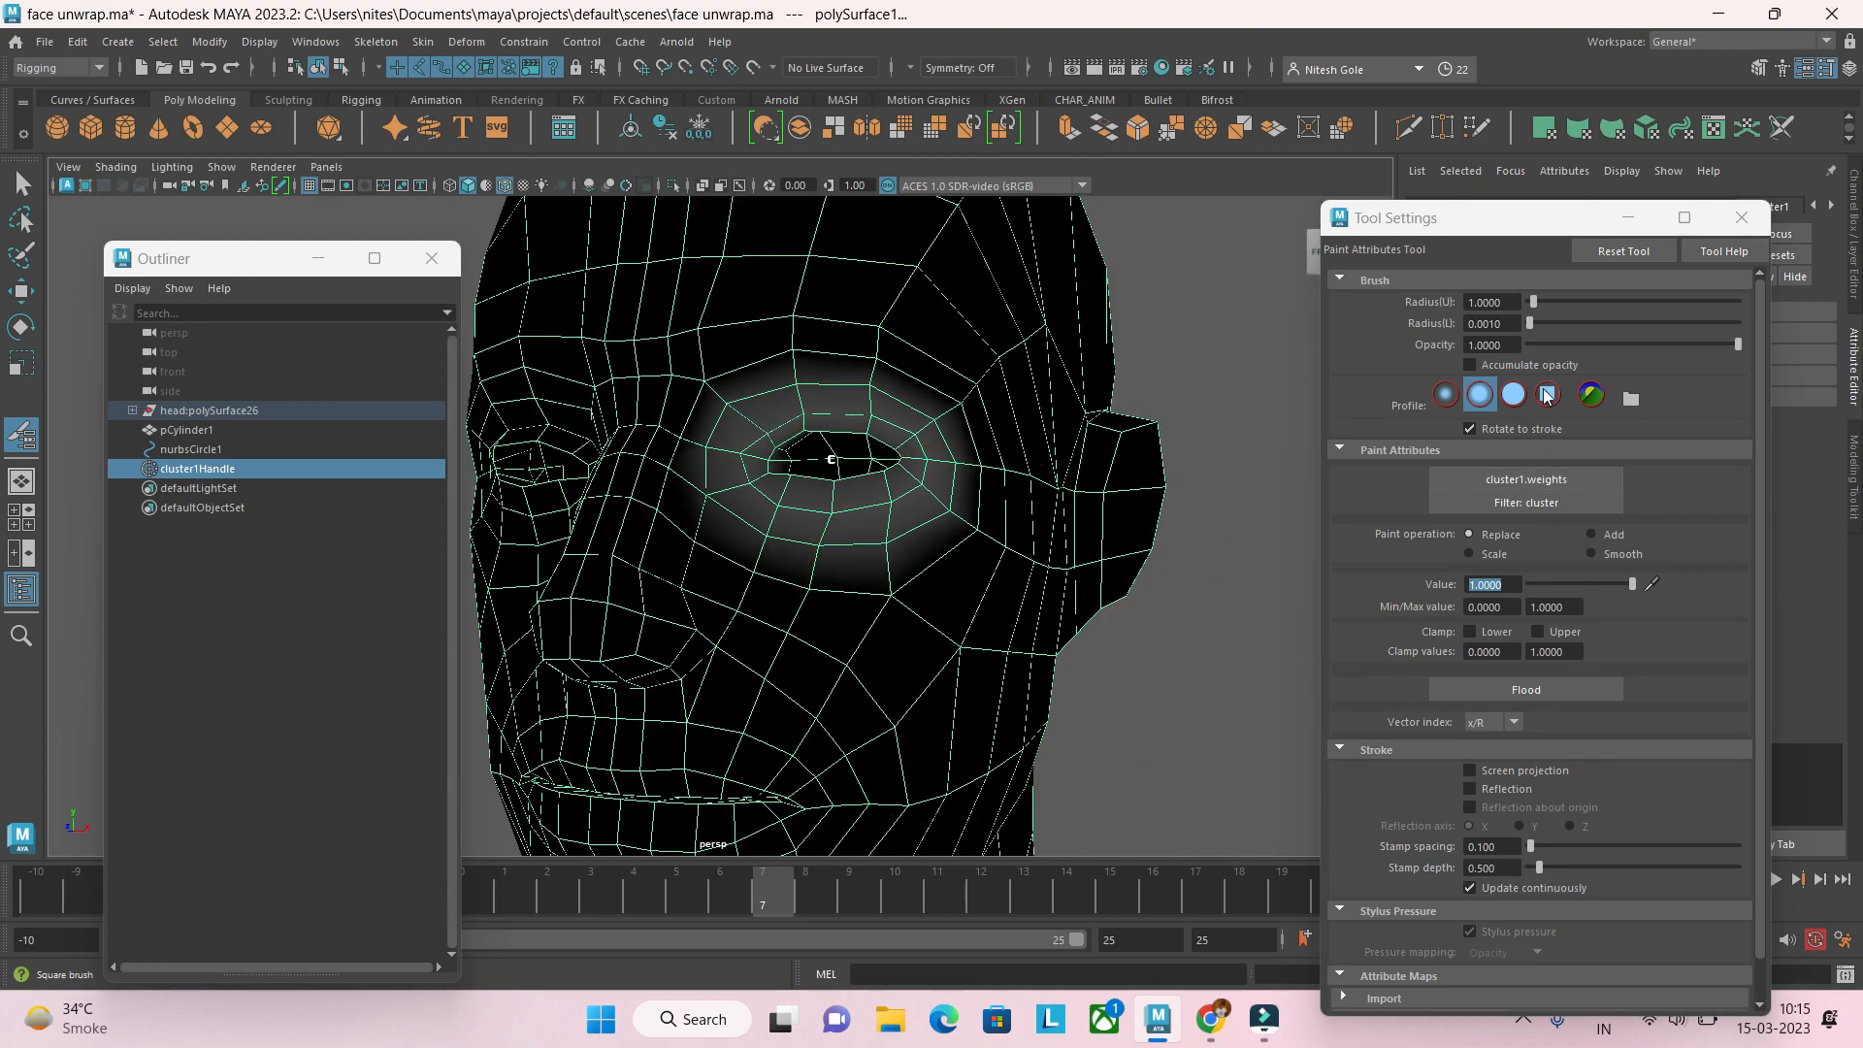
pyautogui.moveTo(1534, 302); pyautogui.dragTo(1516, 303)
pyautogui.click(1507, 303)
pyautogui.write('0')
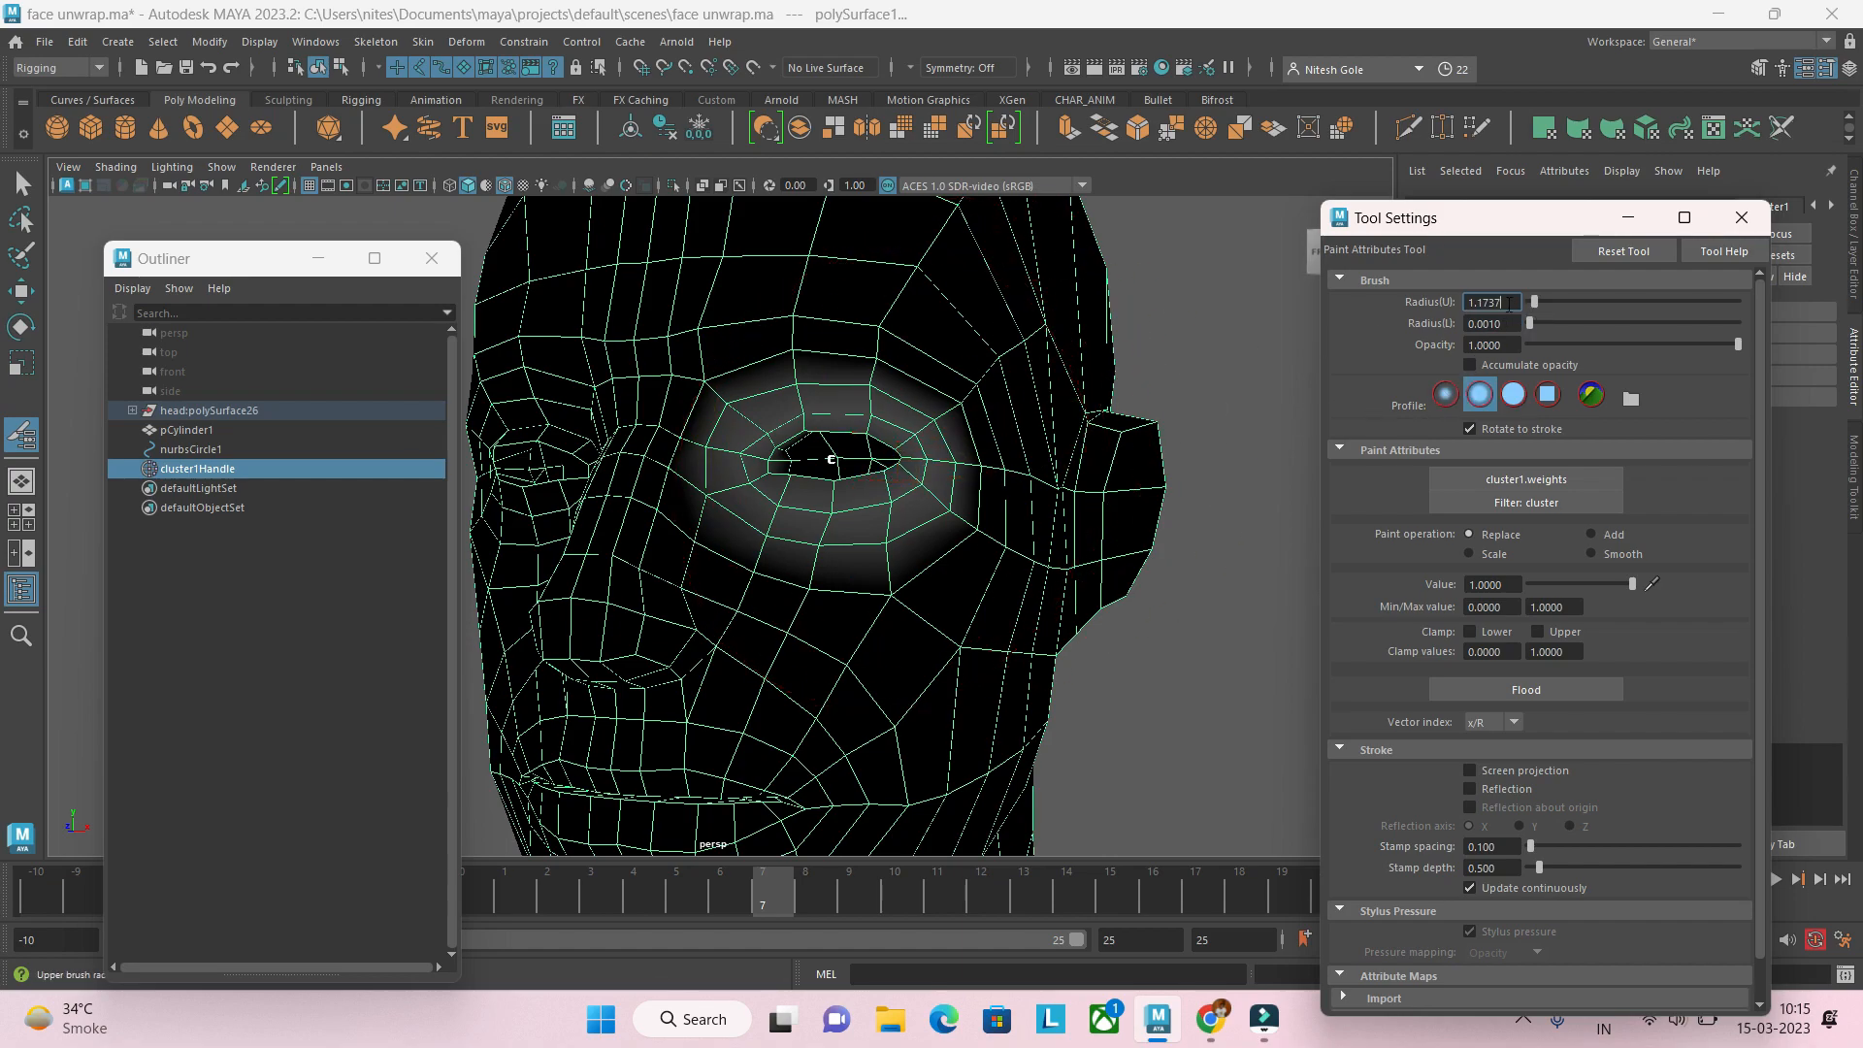
pyautogui.press('BackSpace')
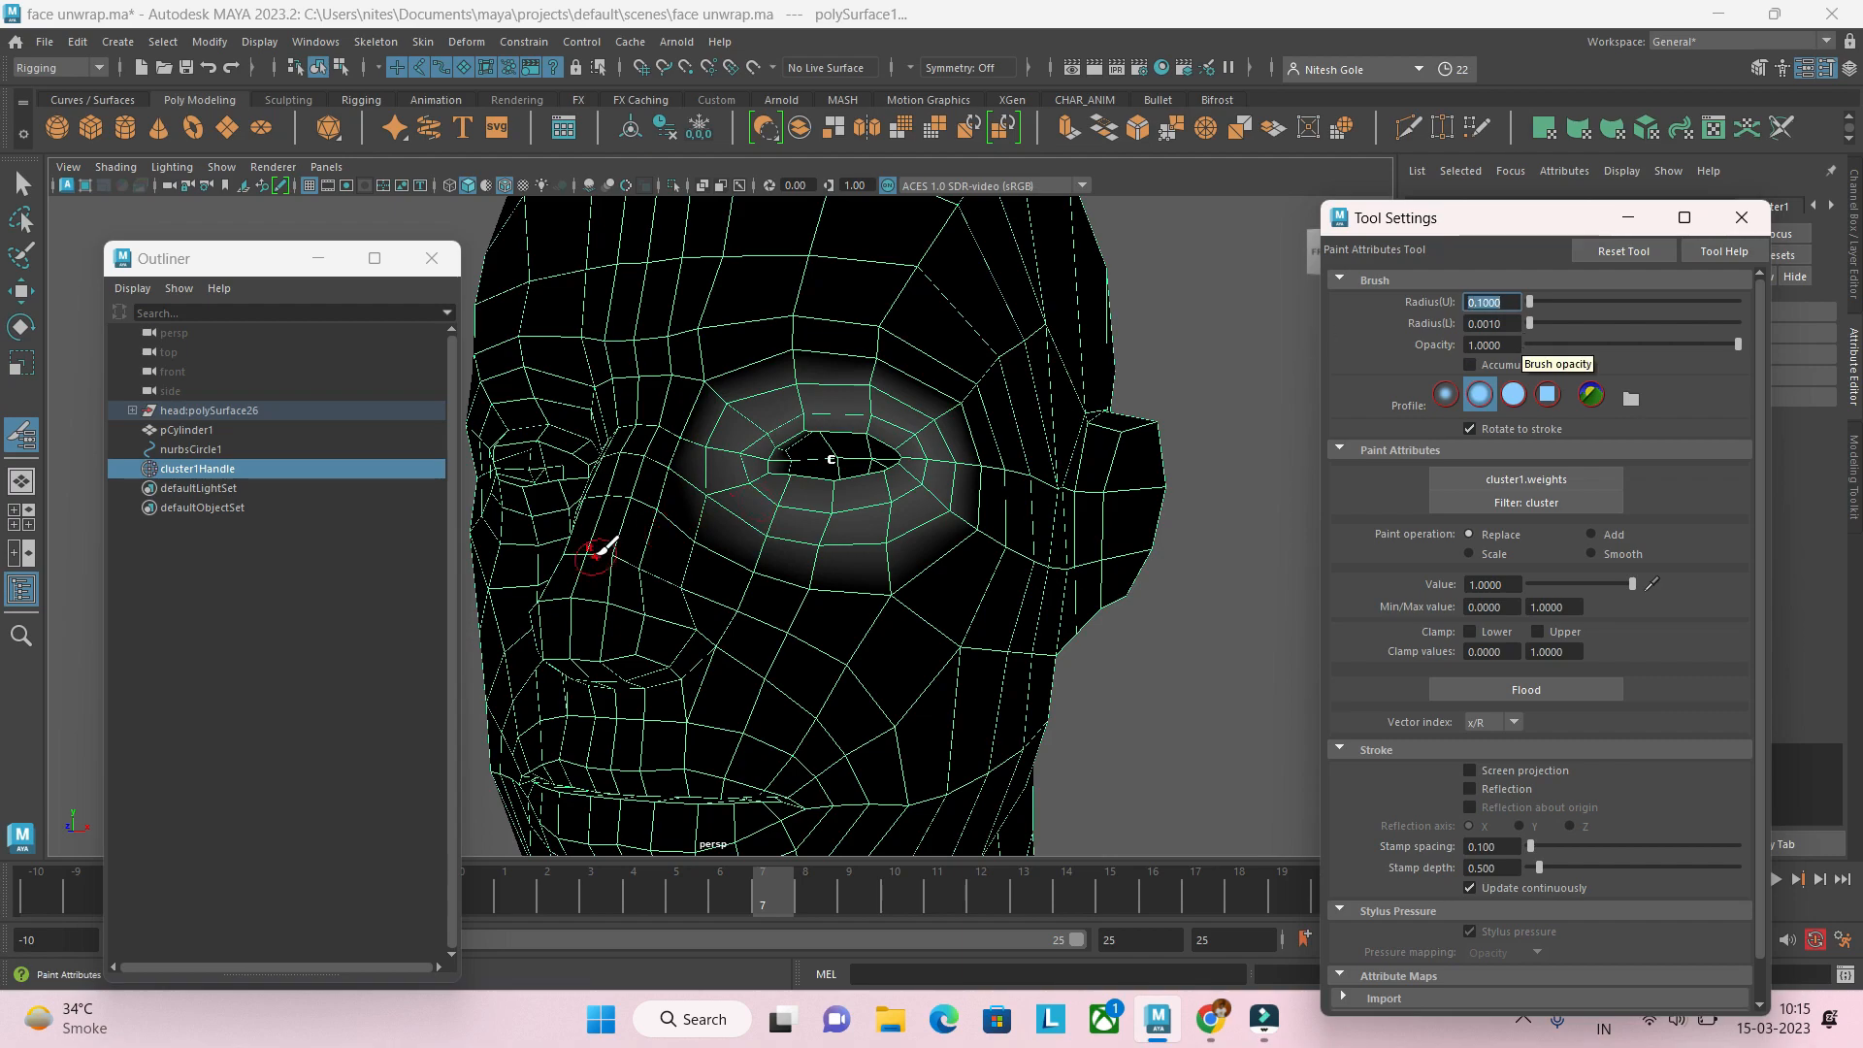
# Step: Paint Replace weights of 1.0 around the rim of the eye opening, undo the stray strokes and close the tool settings
pyautogui.scroll(4, 860, 486)
pyautogui.keyDown('alt'); pyautogui.moveTo(851, 493); pyautogui.dragTo(873, 534); pyautogui.keyUp('alt')
pyautogui.moveTo(871, 464)
pyautogui.mouseDown()
pyautogui.moveTo(932, 485)
pyautogui.moveTo(1031, 466)
pyautogui.moveTo(1055, 443)
pyautogui.moveTo(1035, 388)
pyautogui.moveTo(996, 394)
pyautogui.mouseUp()
pyautogui.moveTo(915, 387)
pyautogui.mouseDown()
pyautogui.moveTo(854, 393)
pyautogui.moveTo(796, 432)
pyautogui.moveTo(813, 486)
pyautogui.moveTo(808, 467)
pyautogui.moveTo(850, 451)
pyautogui.moveTo(985, 480)
pyautogui.moveTo(1056, 433)
pyautogui.moveTo(1052, 410)
pyautogui.moveTo(948, 375)
pyautogui.moveTo(852, 415)
pyautogui.moveTo(832, 403)
pyautogui.moveTo(797, 441)
pyautogui.moveTo(791, 393)
pyautogui.moveTo(971, 508)
pyautogui.moveTo(929, 464)
pyautogui.mouseUp()
pyautogui.hotkey('ctrl', 'z')
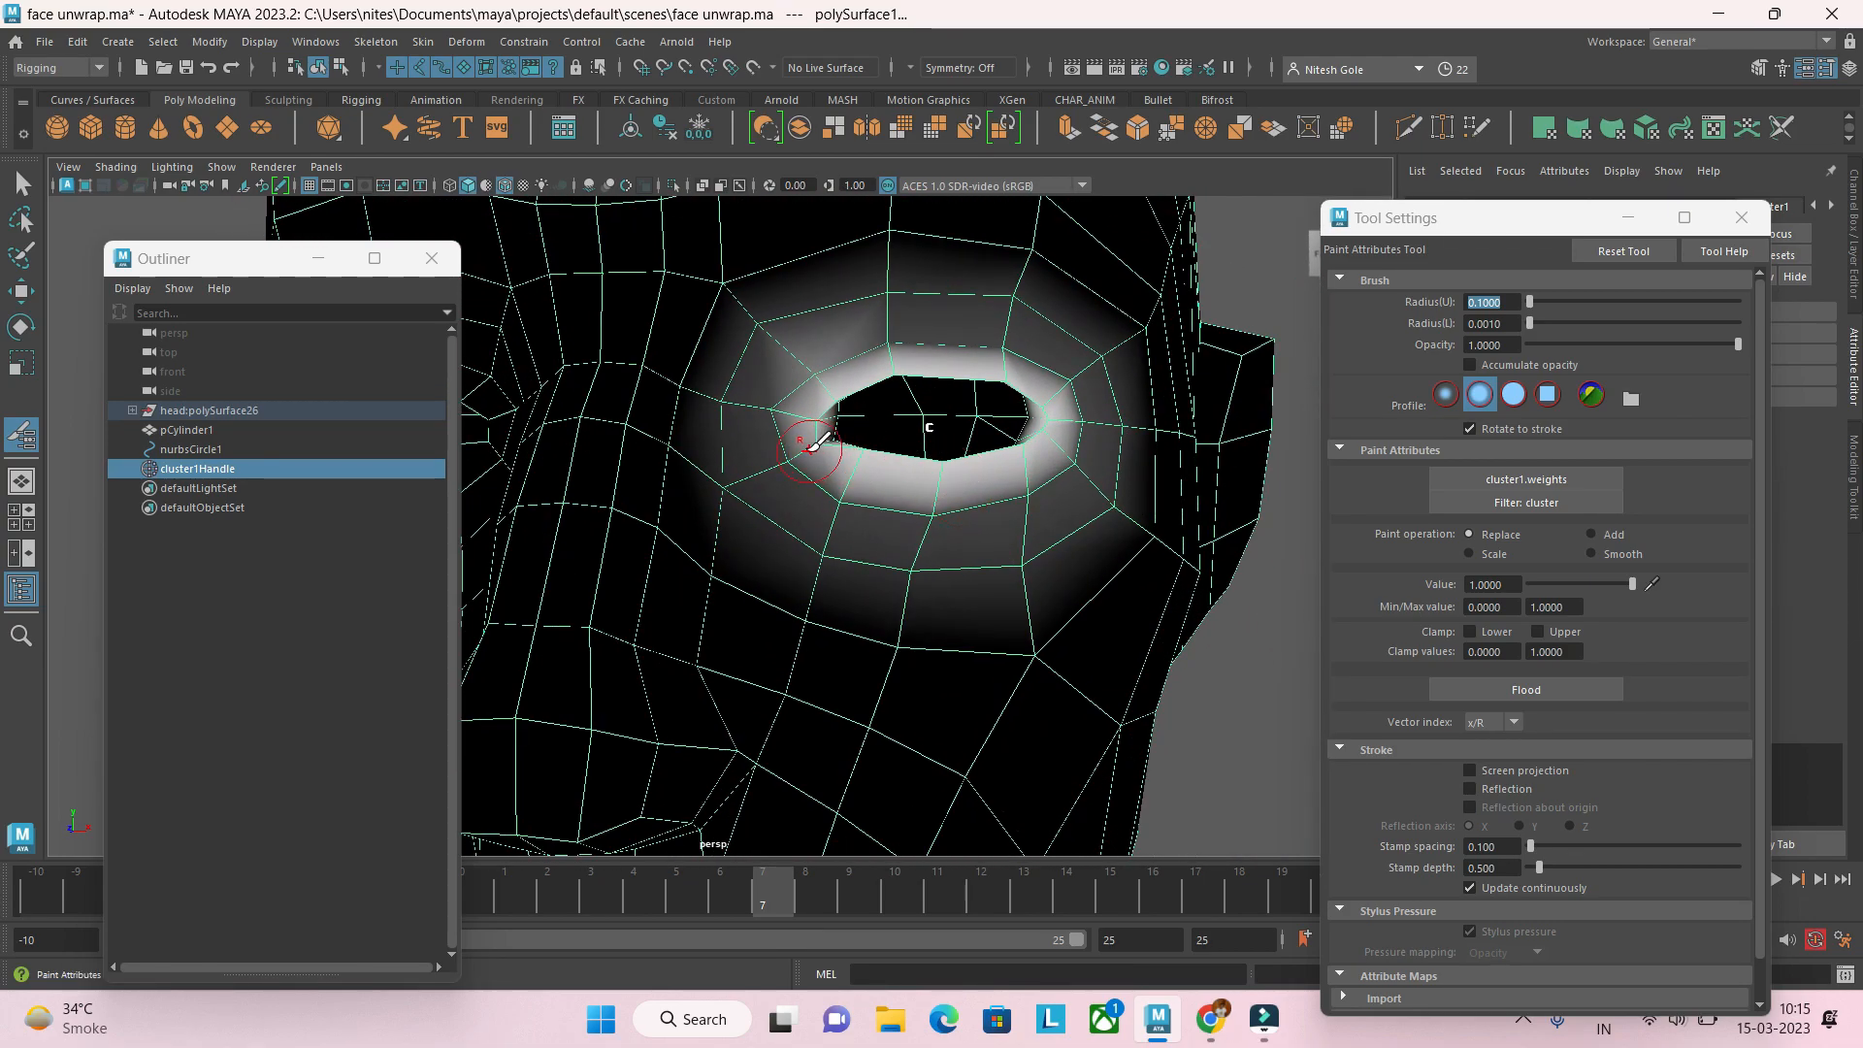
pyautogui.moveTo(789, 456)
pyautogui.mouseDown()
pyautogui.moveTo(865, 502)
pyautogui.moveTo(932, 506)
pyautogui.mouseUp()
pyautogui.hotkey('ctrl', 'z')
pyautogui.hotkey('ctrl', 'z')
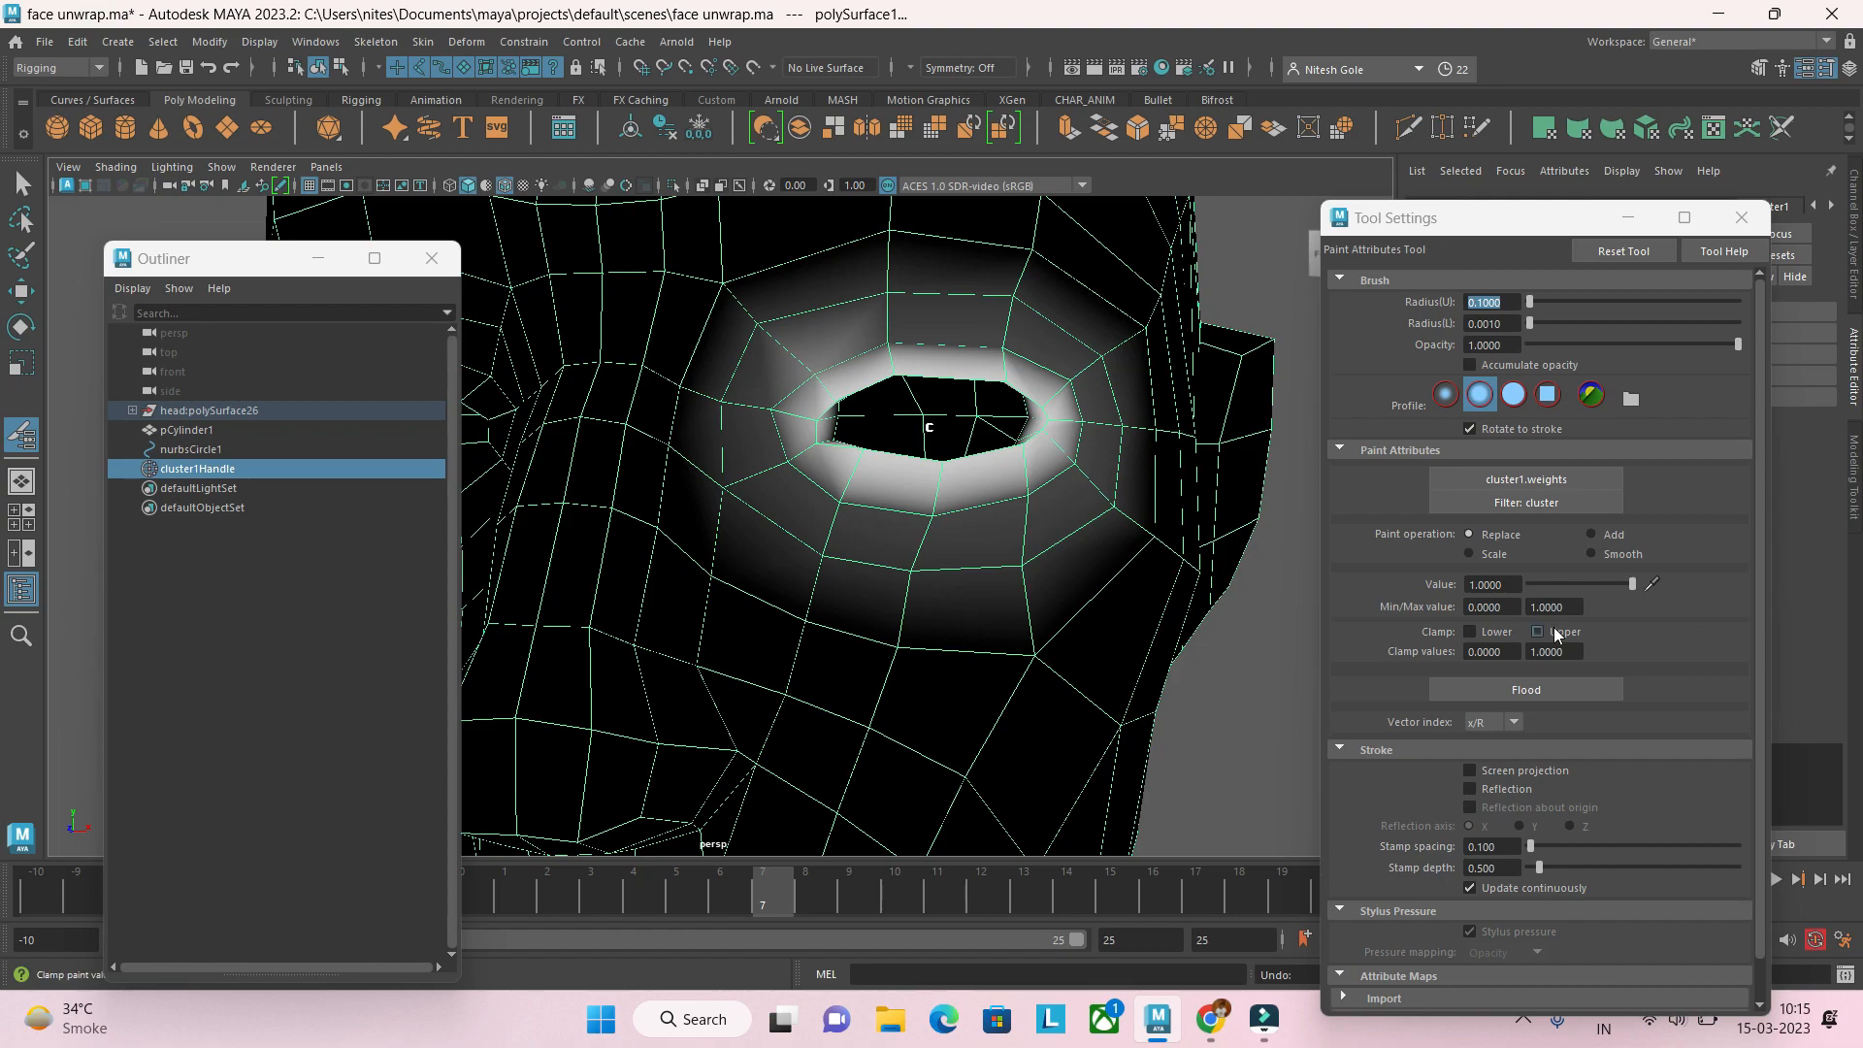
pyautogui.click(1742, 217)
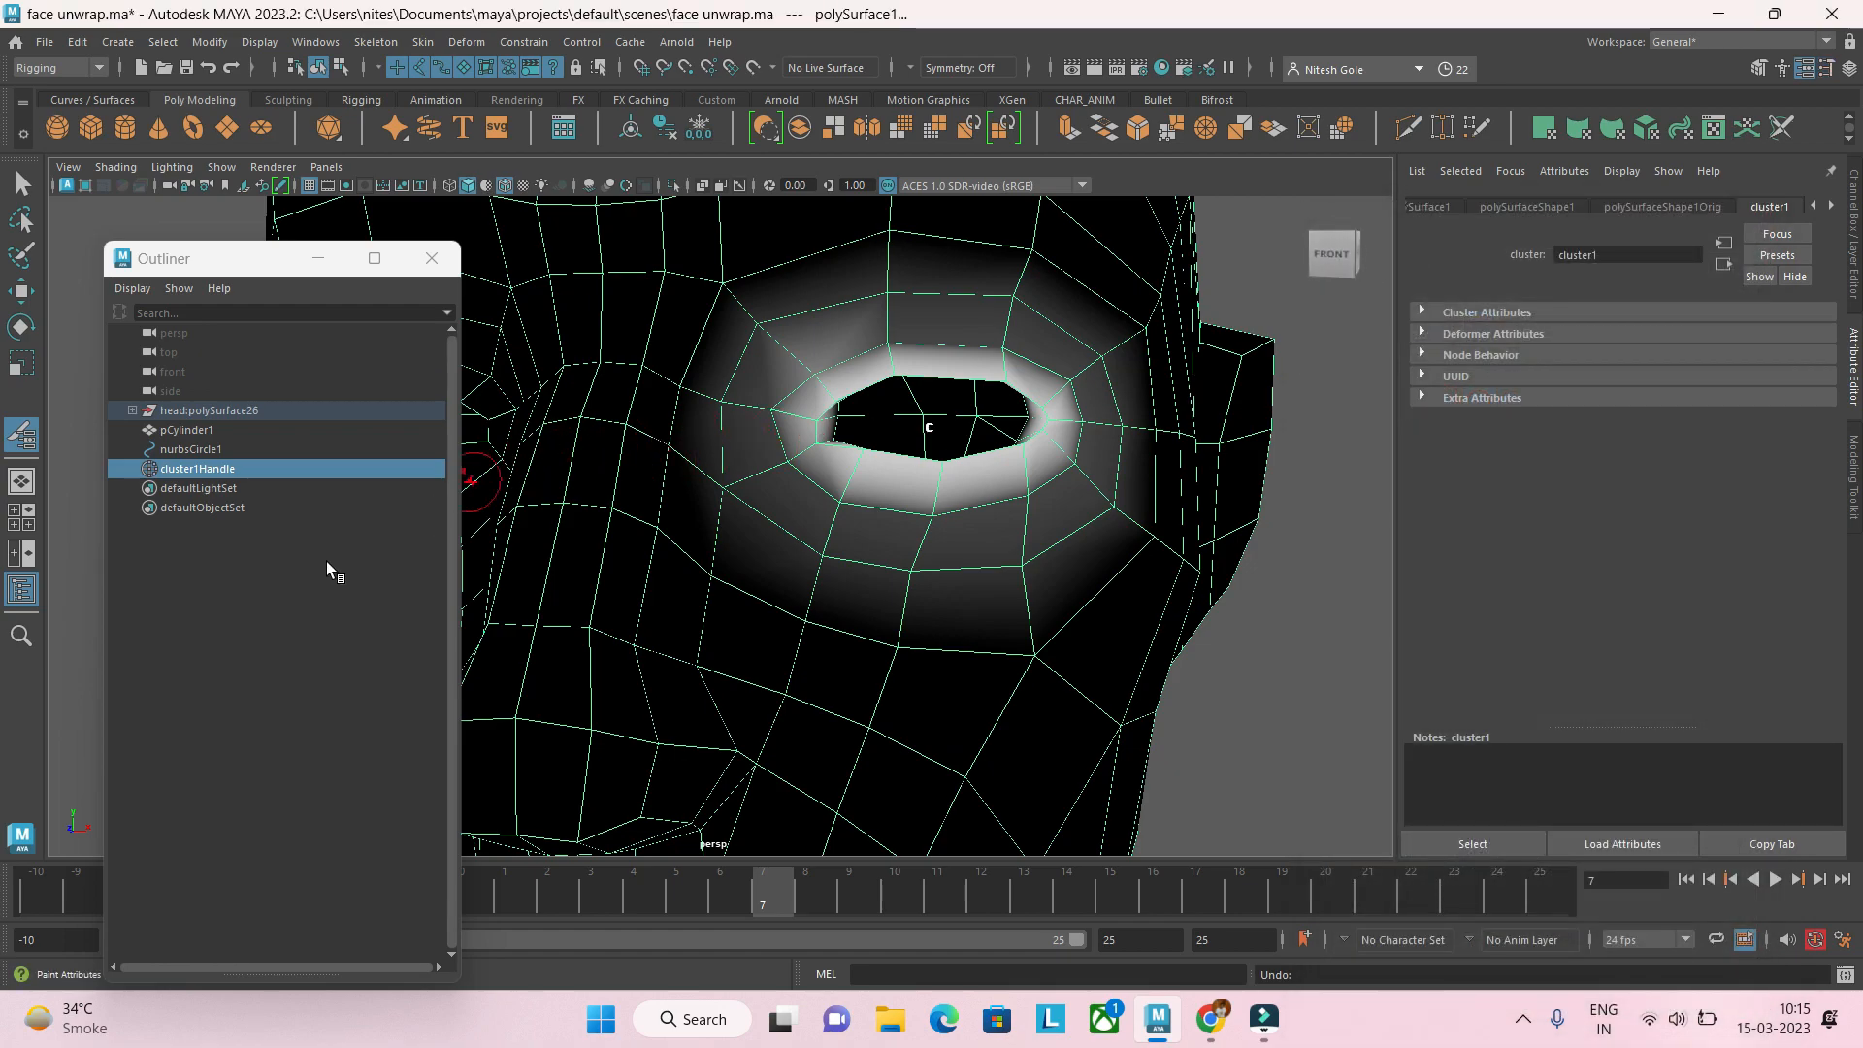
# Step: Try scaling the cluster handle vertically to test how the eyelids close, and undo the scaling
pyautogui.click(194, 529)
pyautogui.click(181, 473)
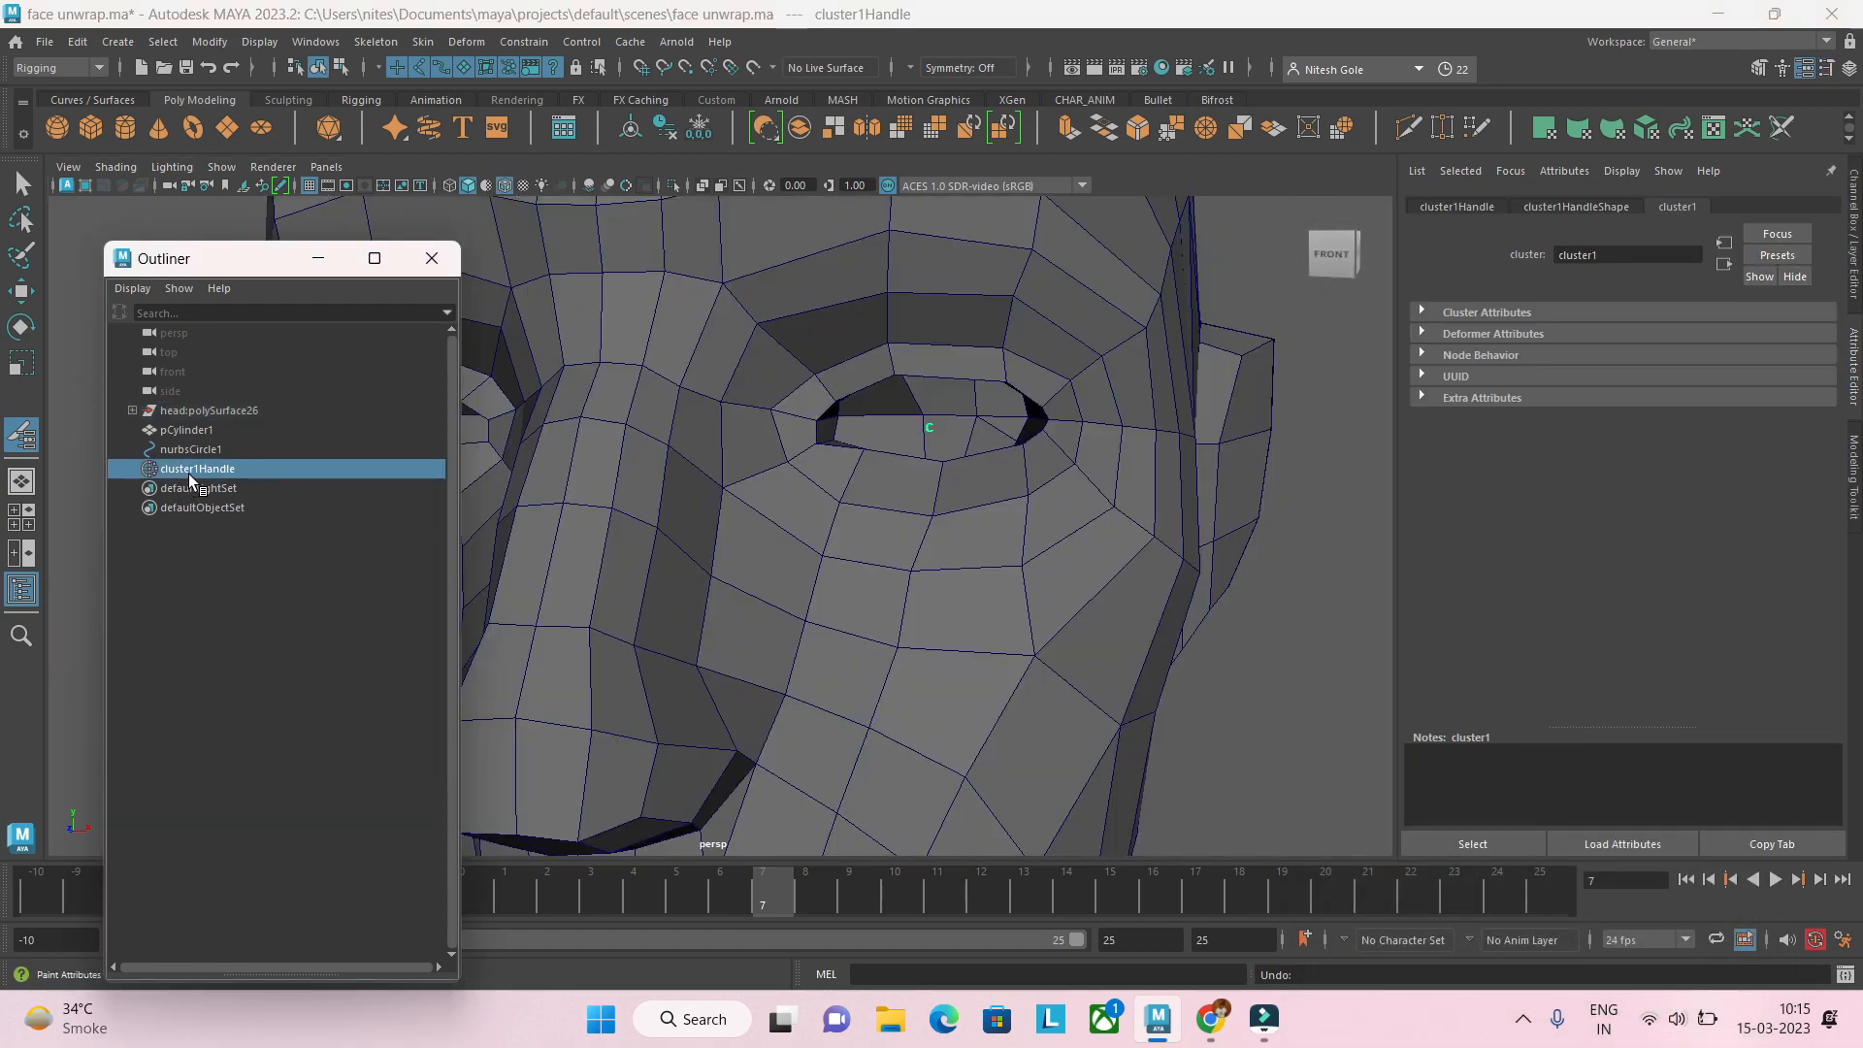
pyautogui.press('r')
pyautogui.moveTo(939, 260); pyautogui.dragTo(987, 364)
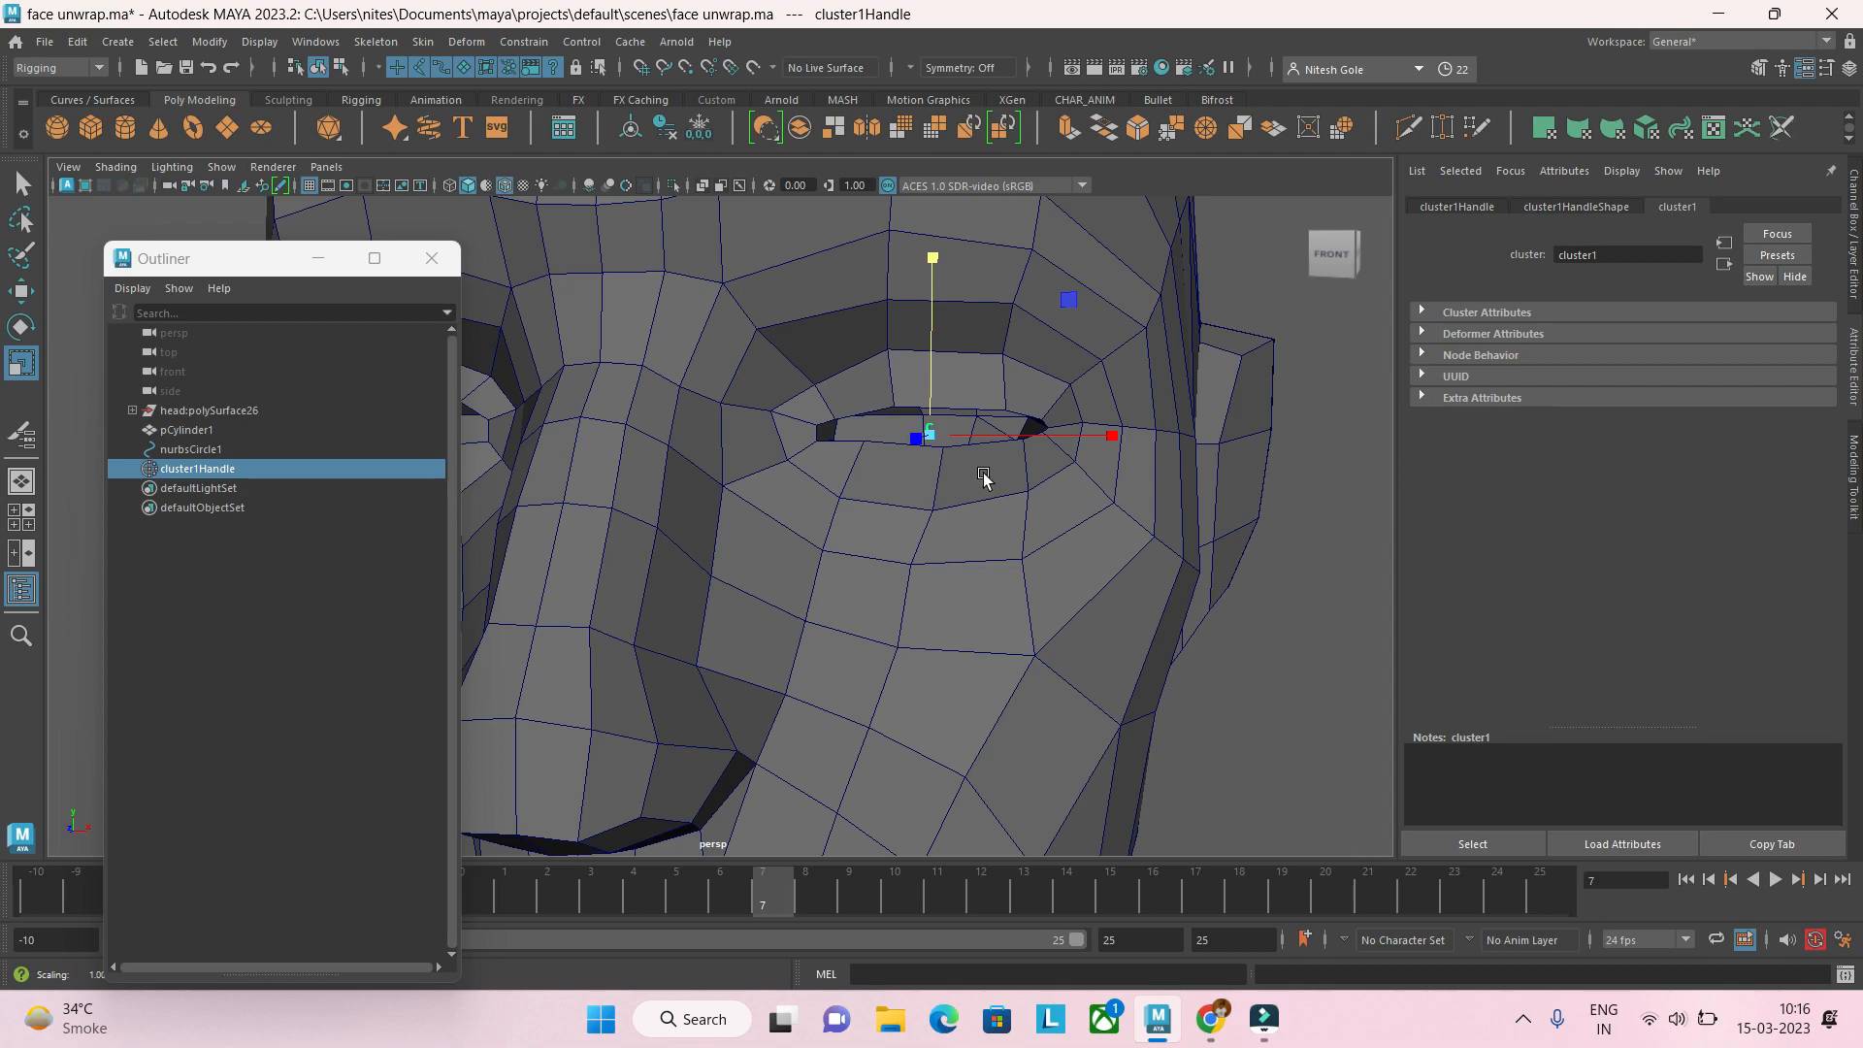
pyautogui.moveTo(934, 258); pyautogui.dragTo(933, 433)
pyautogui.hotkey('ctrl', 'z')
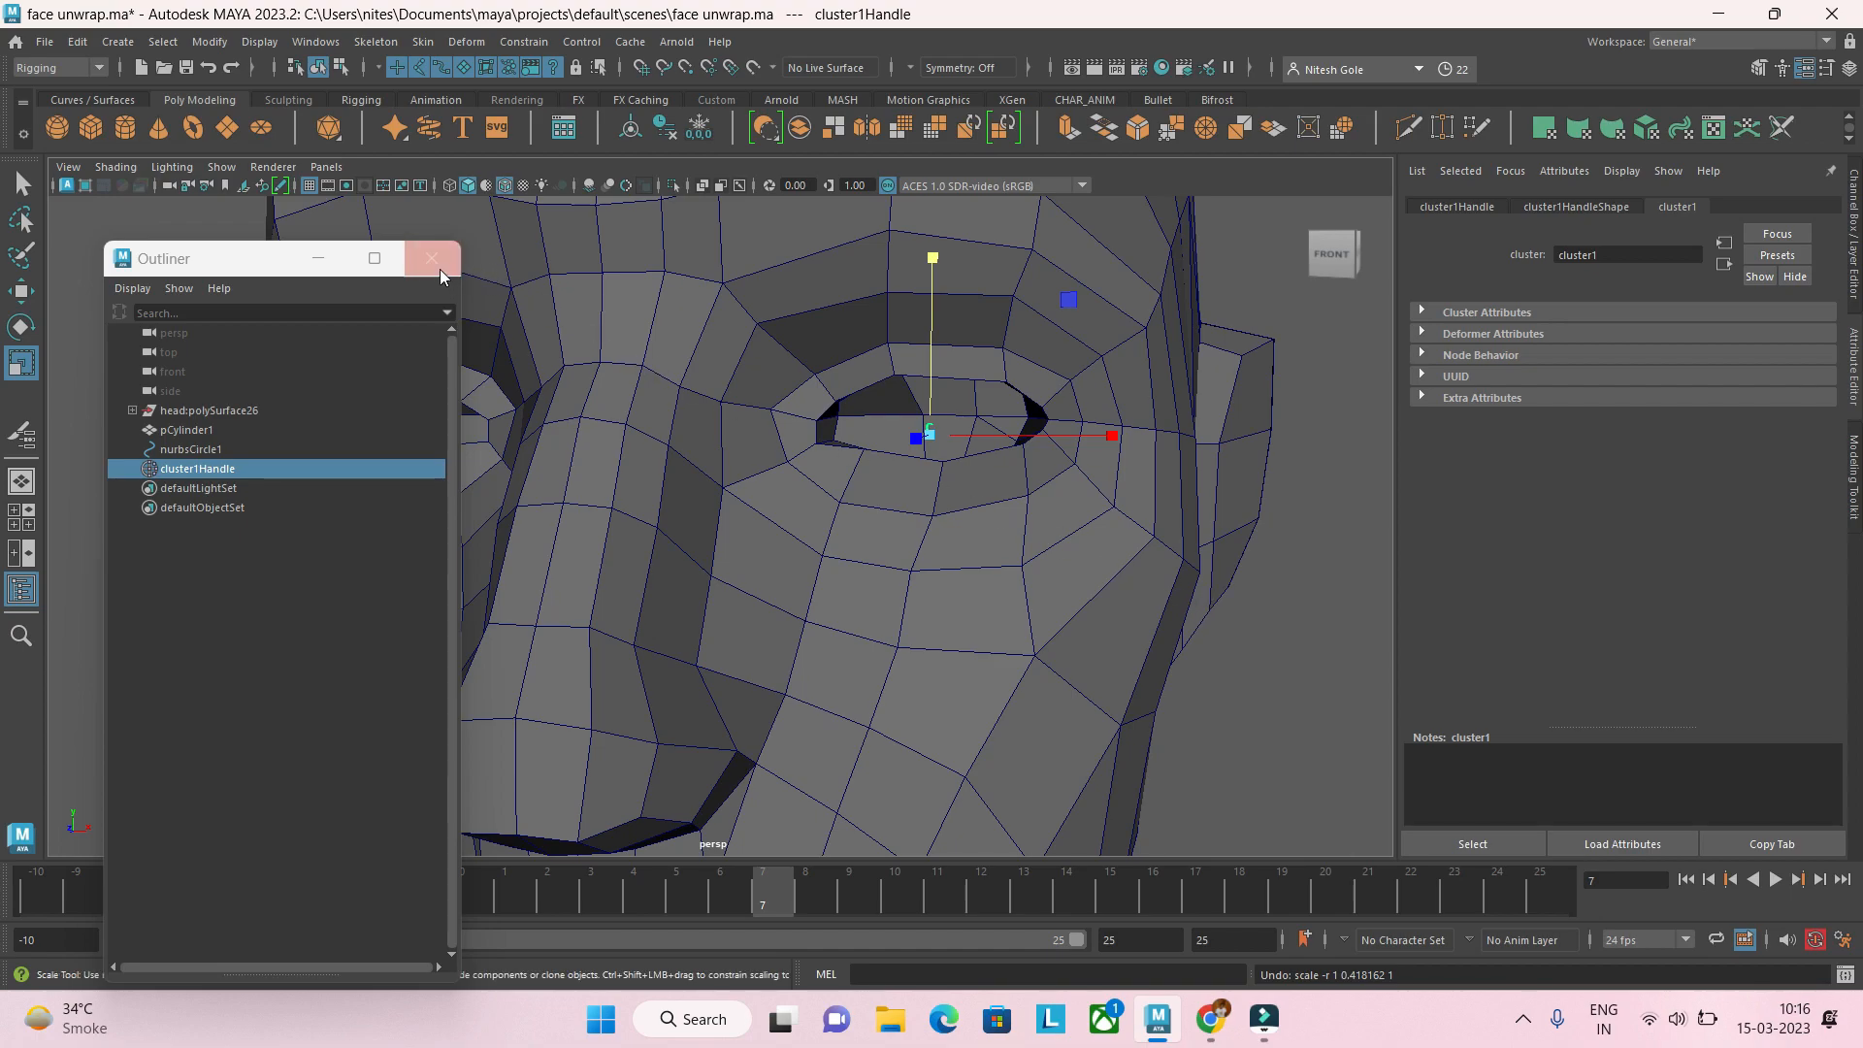
# Step: Close the Outliner, return to the Select tool and clear the selection
pyautogui.click(432, 258)
pyautogui.click(22, 184)
pyautogui.click(246, 250)
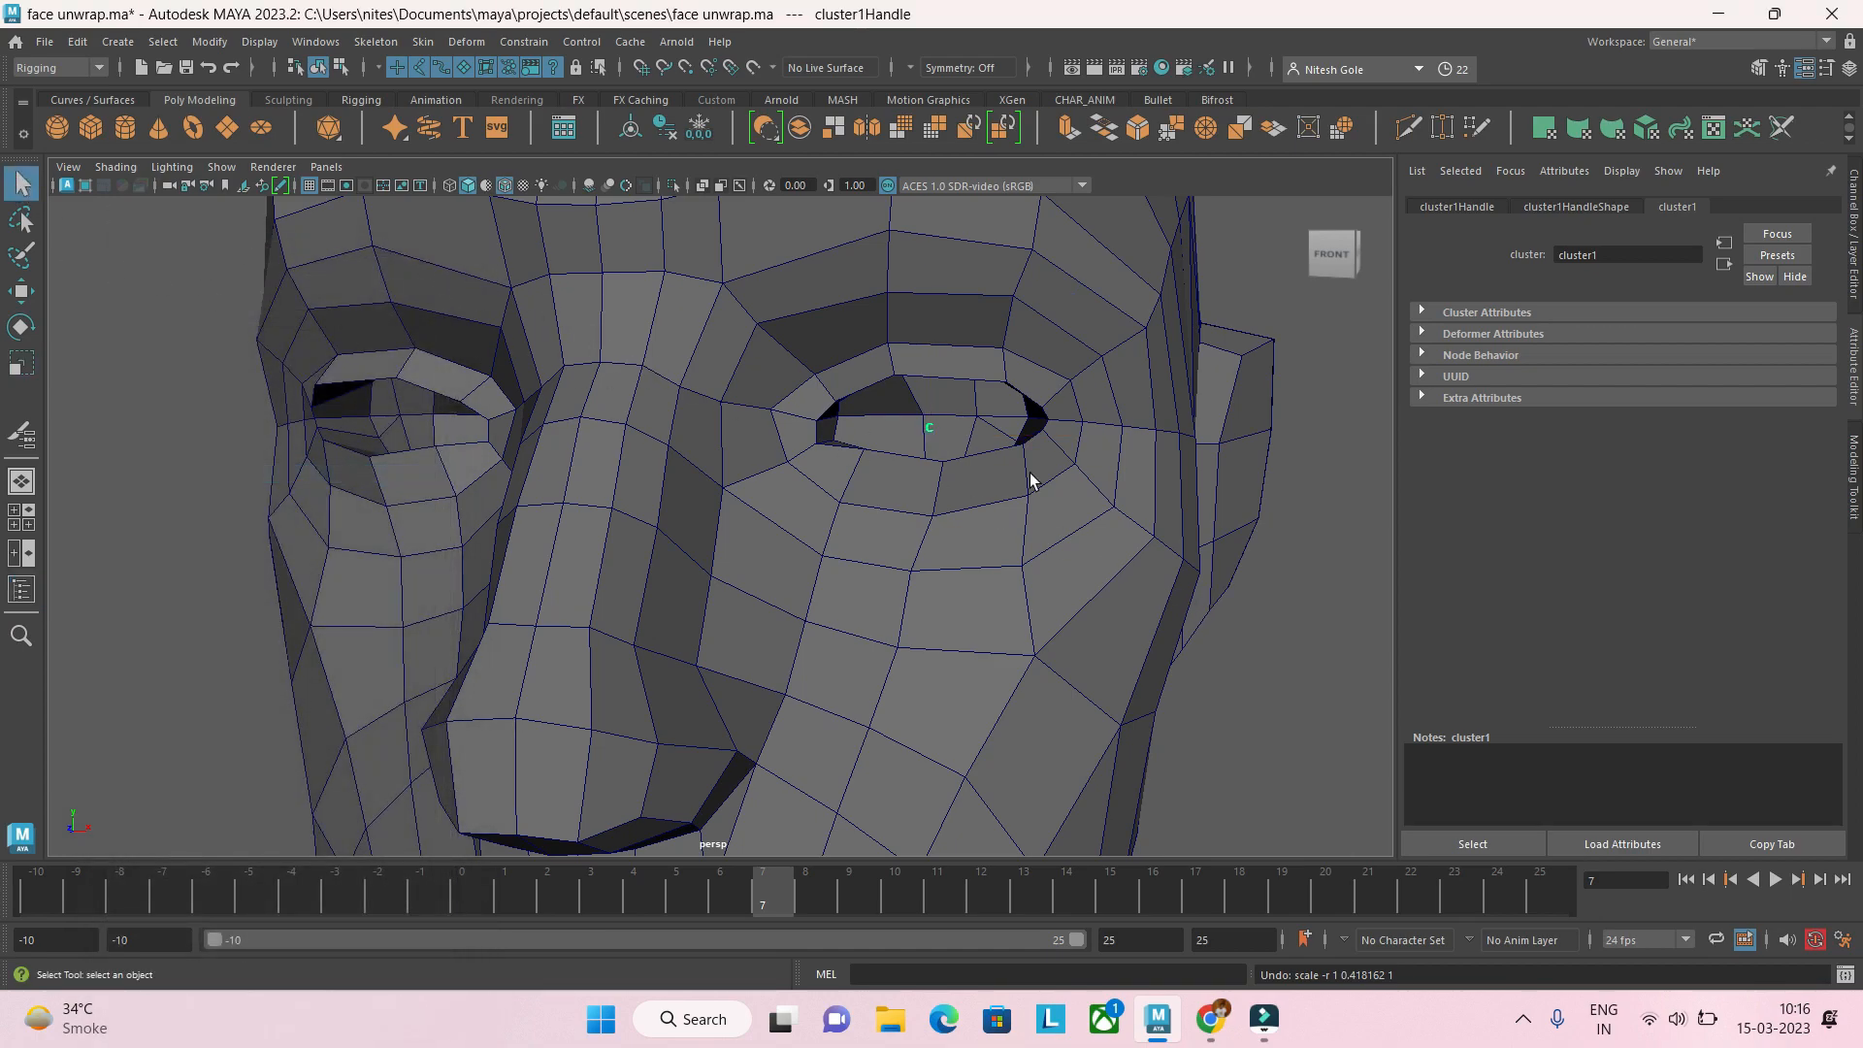
pyautogui.click(1274, 620)
pyautogui.scroll(-3, 1268, 638)
pyautogui.scroll(-5, 1067, 597)
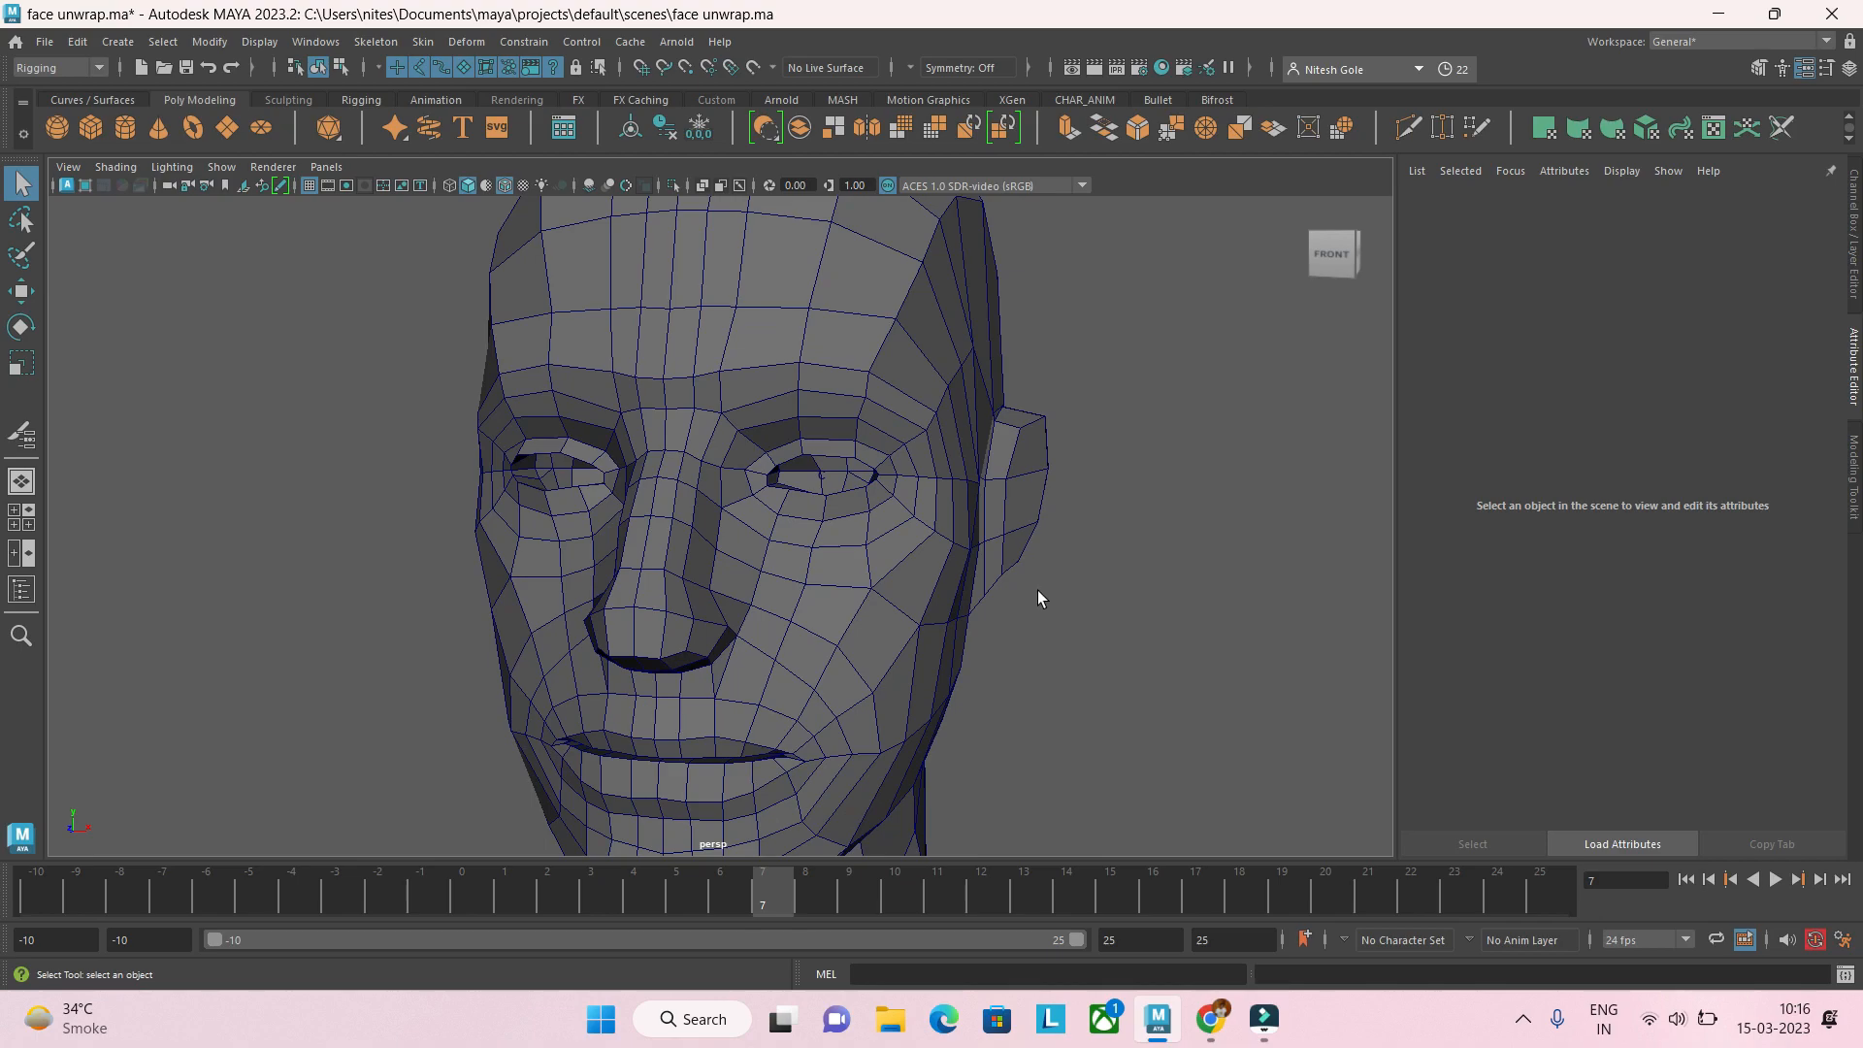
# Step: Switch from the perspective view to the full-size front view and frame the face
pyautogui.press('space')
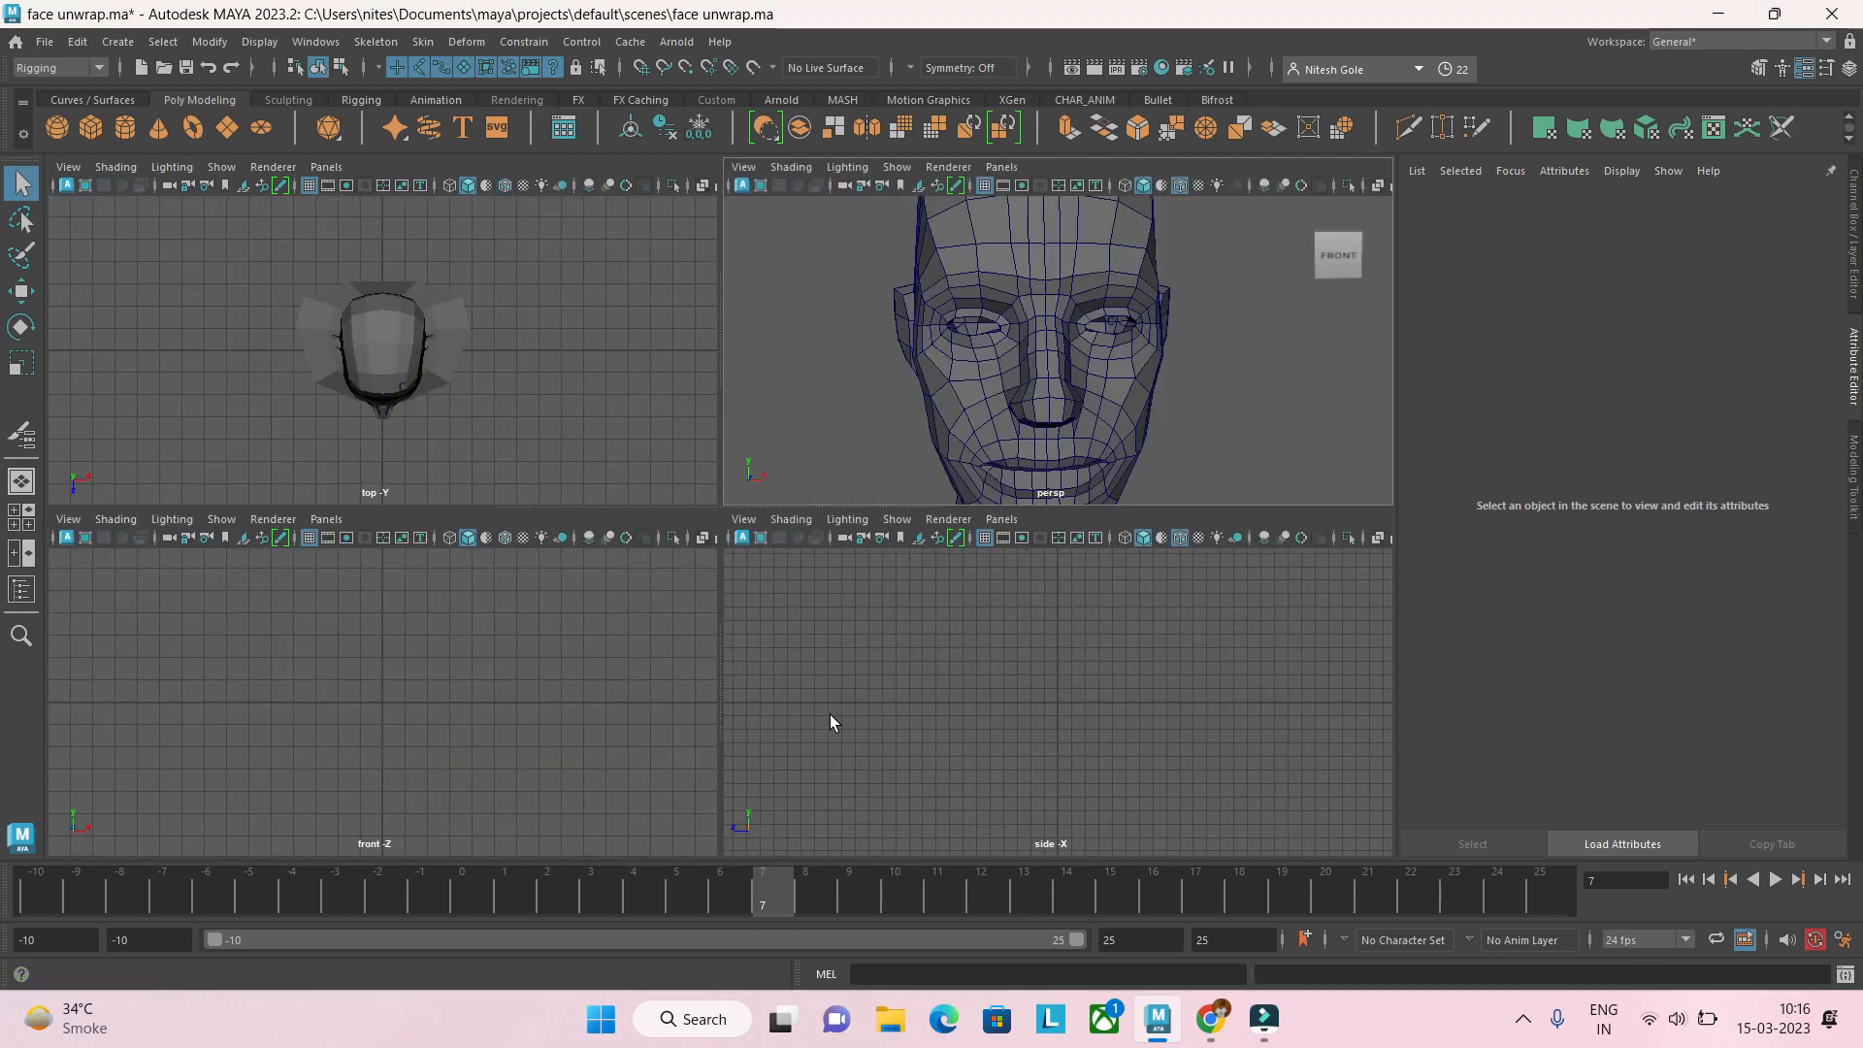
pyautogui.press('space')
pyautogui.scroll(-4, 598, 650)
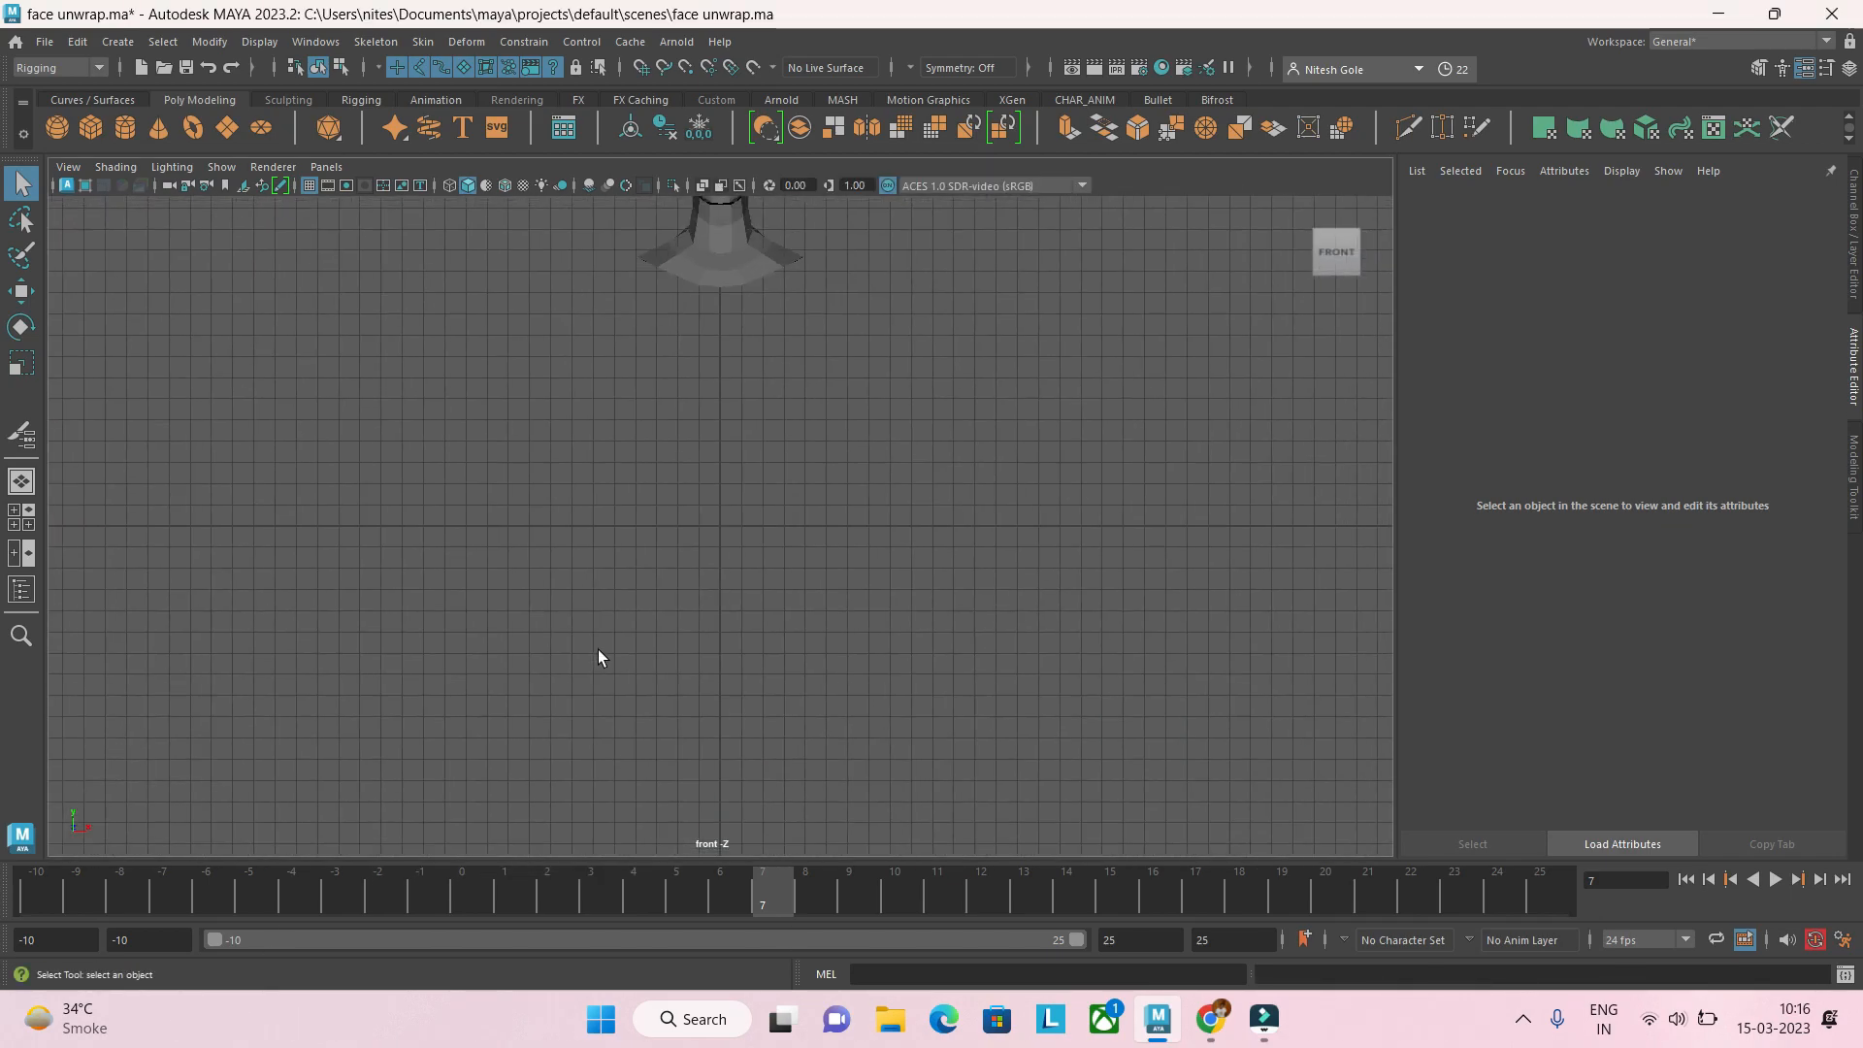
pyautogui.keyDown('alt'); pyautogui.moveTo(809, 433); pyautogui.dragTo(848, 665, button='middle'); pyautogui.keyUp('alt')
pyautogui.scroll(11, 805, 602)
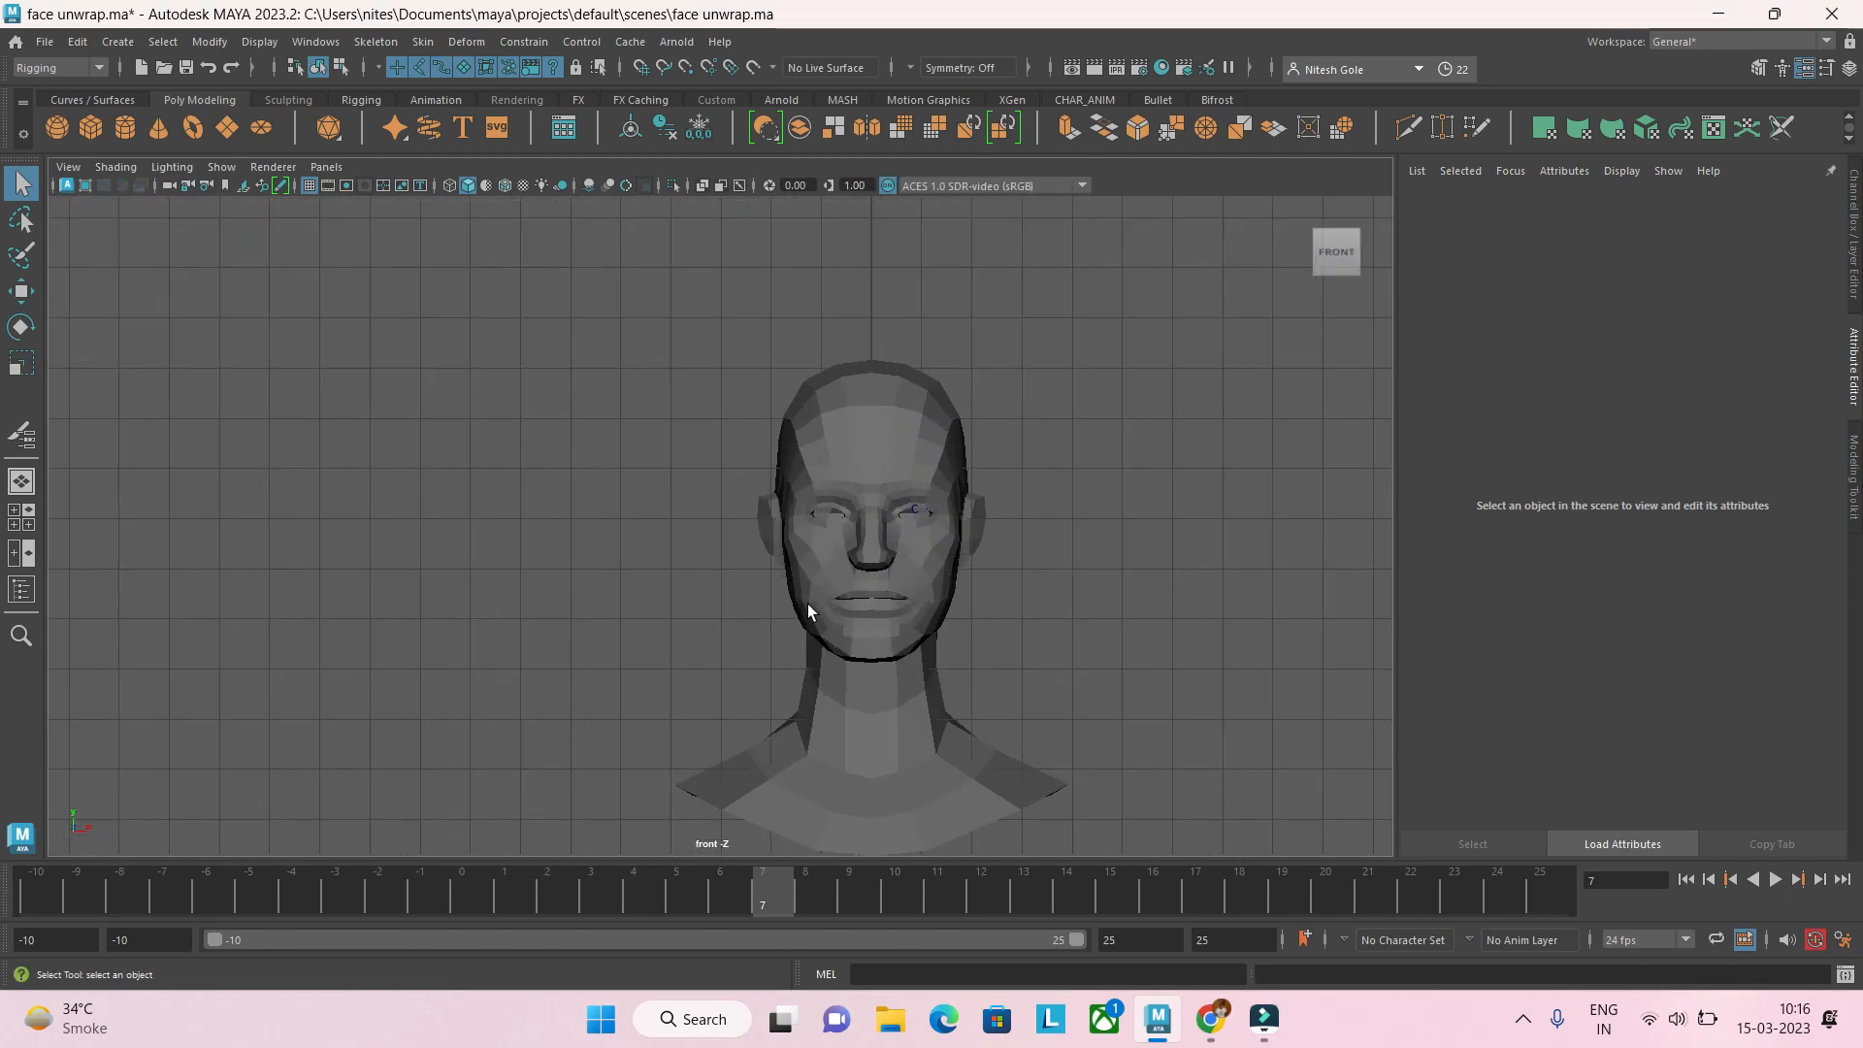
pyautogui.scroll(2, 811, 606)
pyautogui.scroll(2, 723, 582)
pyautogui.scroll(2, 877, 610)
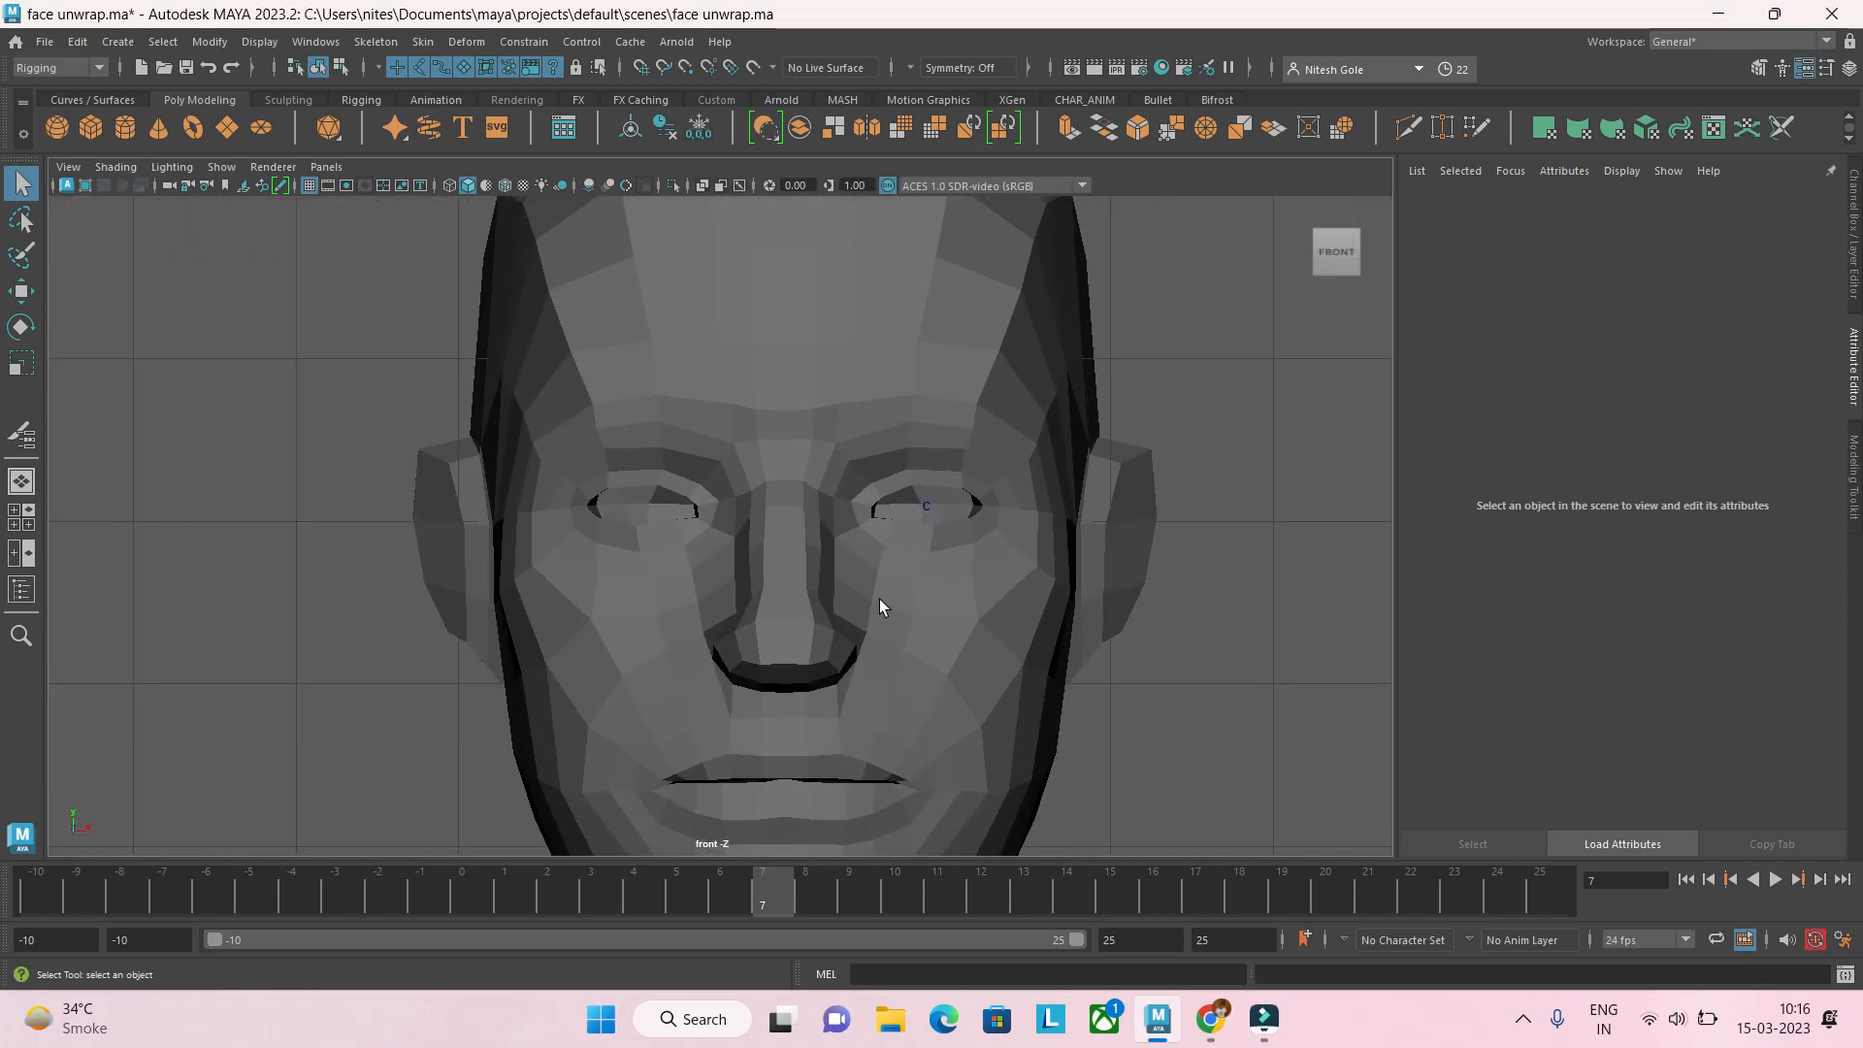
# Step: Draw the upper arc of an eye shape with the EP Curve Tool in the empty space beside the ear
pyautogui.click(117, 101)
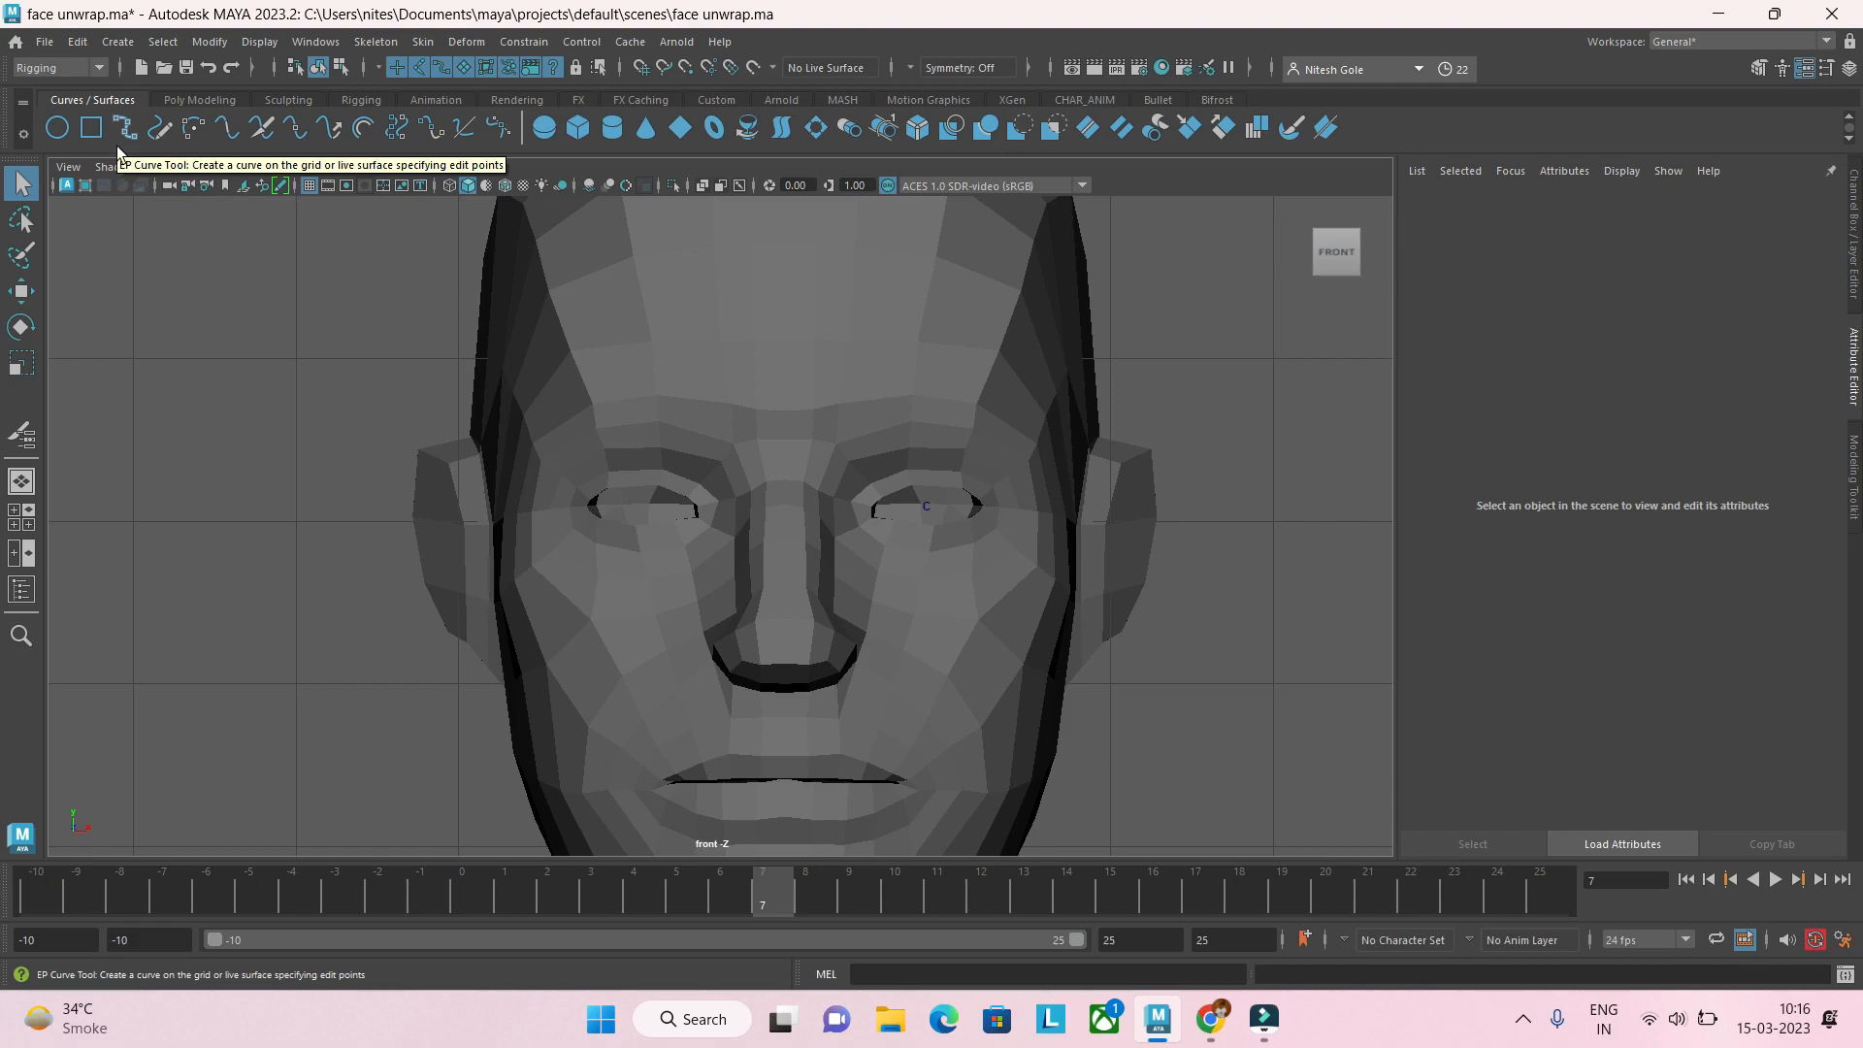
pyautogui.click(116, 141)
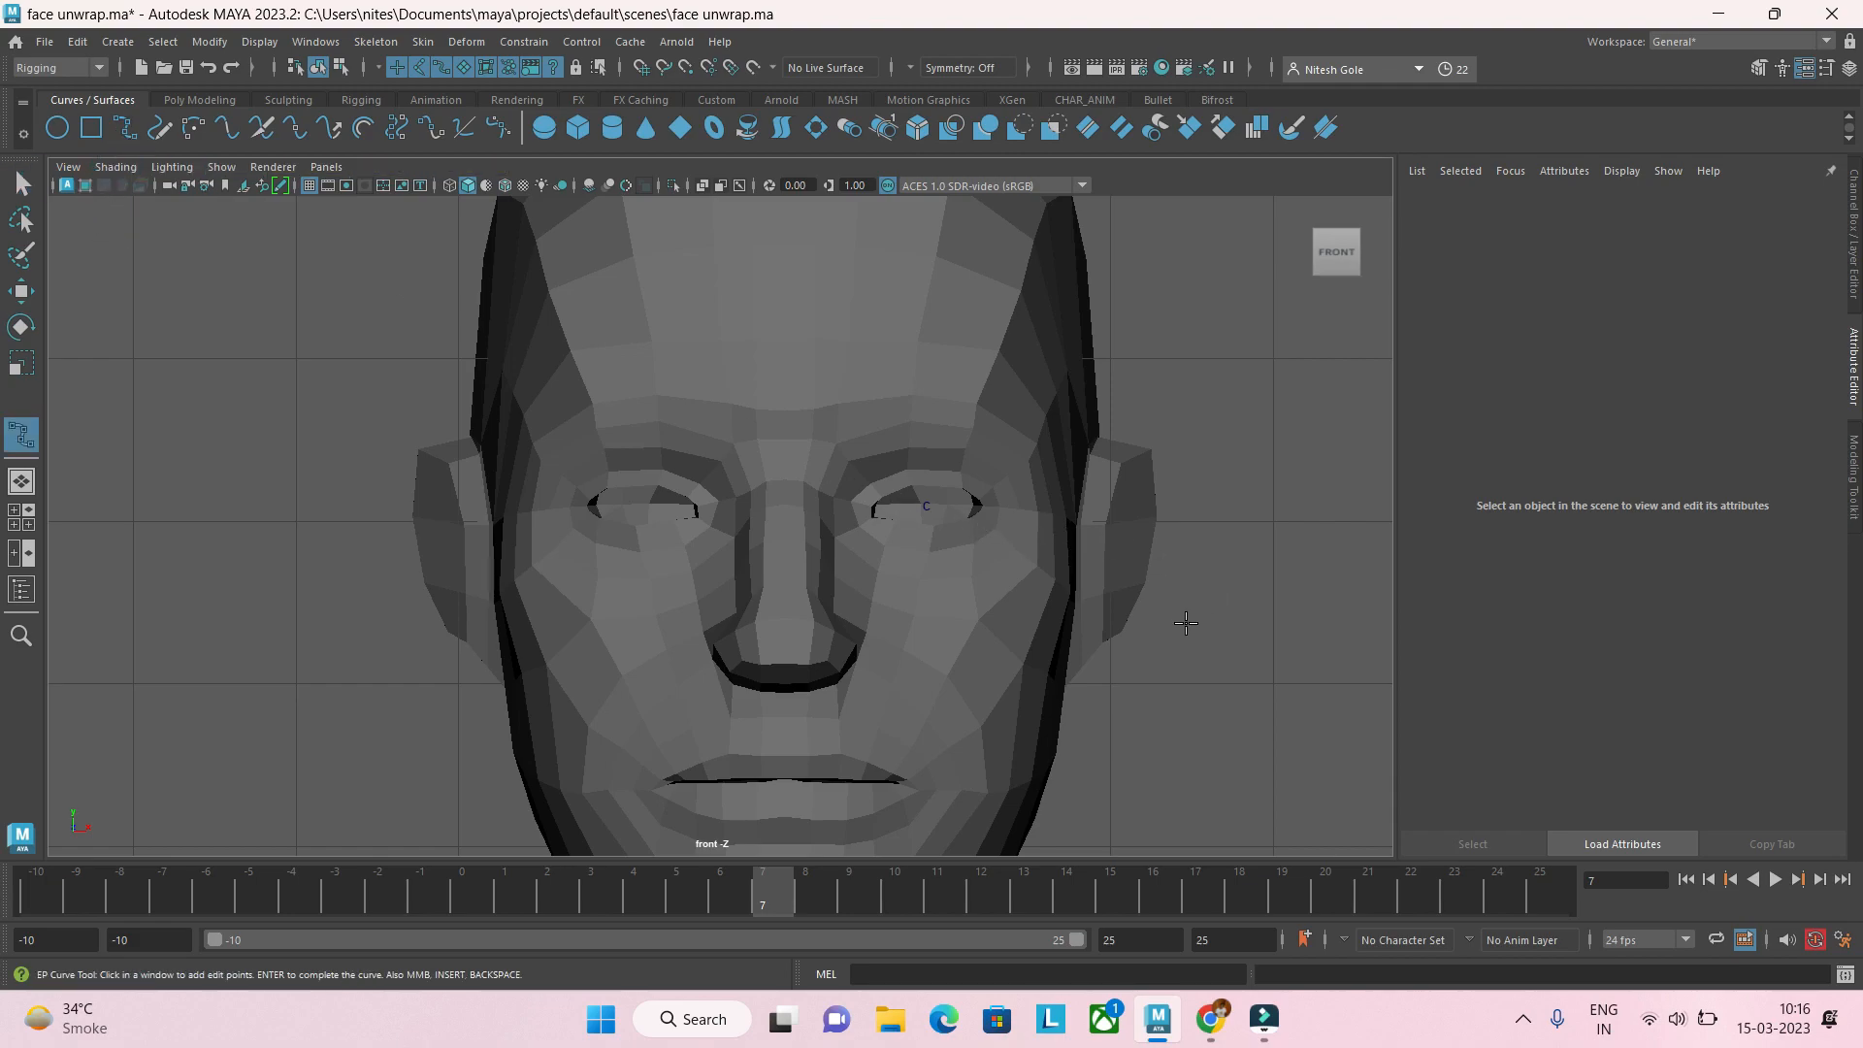
pyautogui.scroll(-6, 1040, 643)
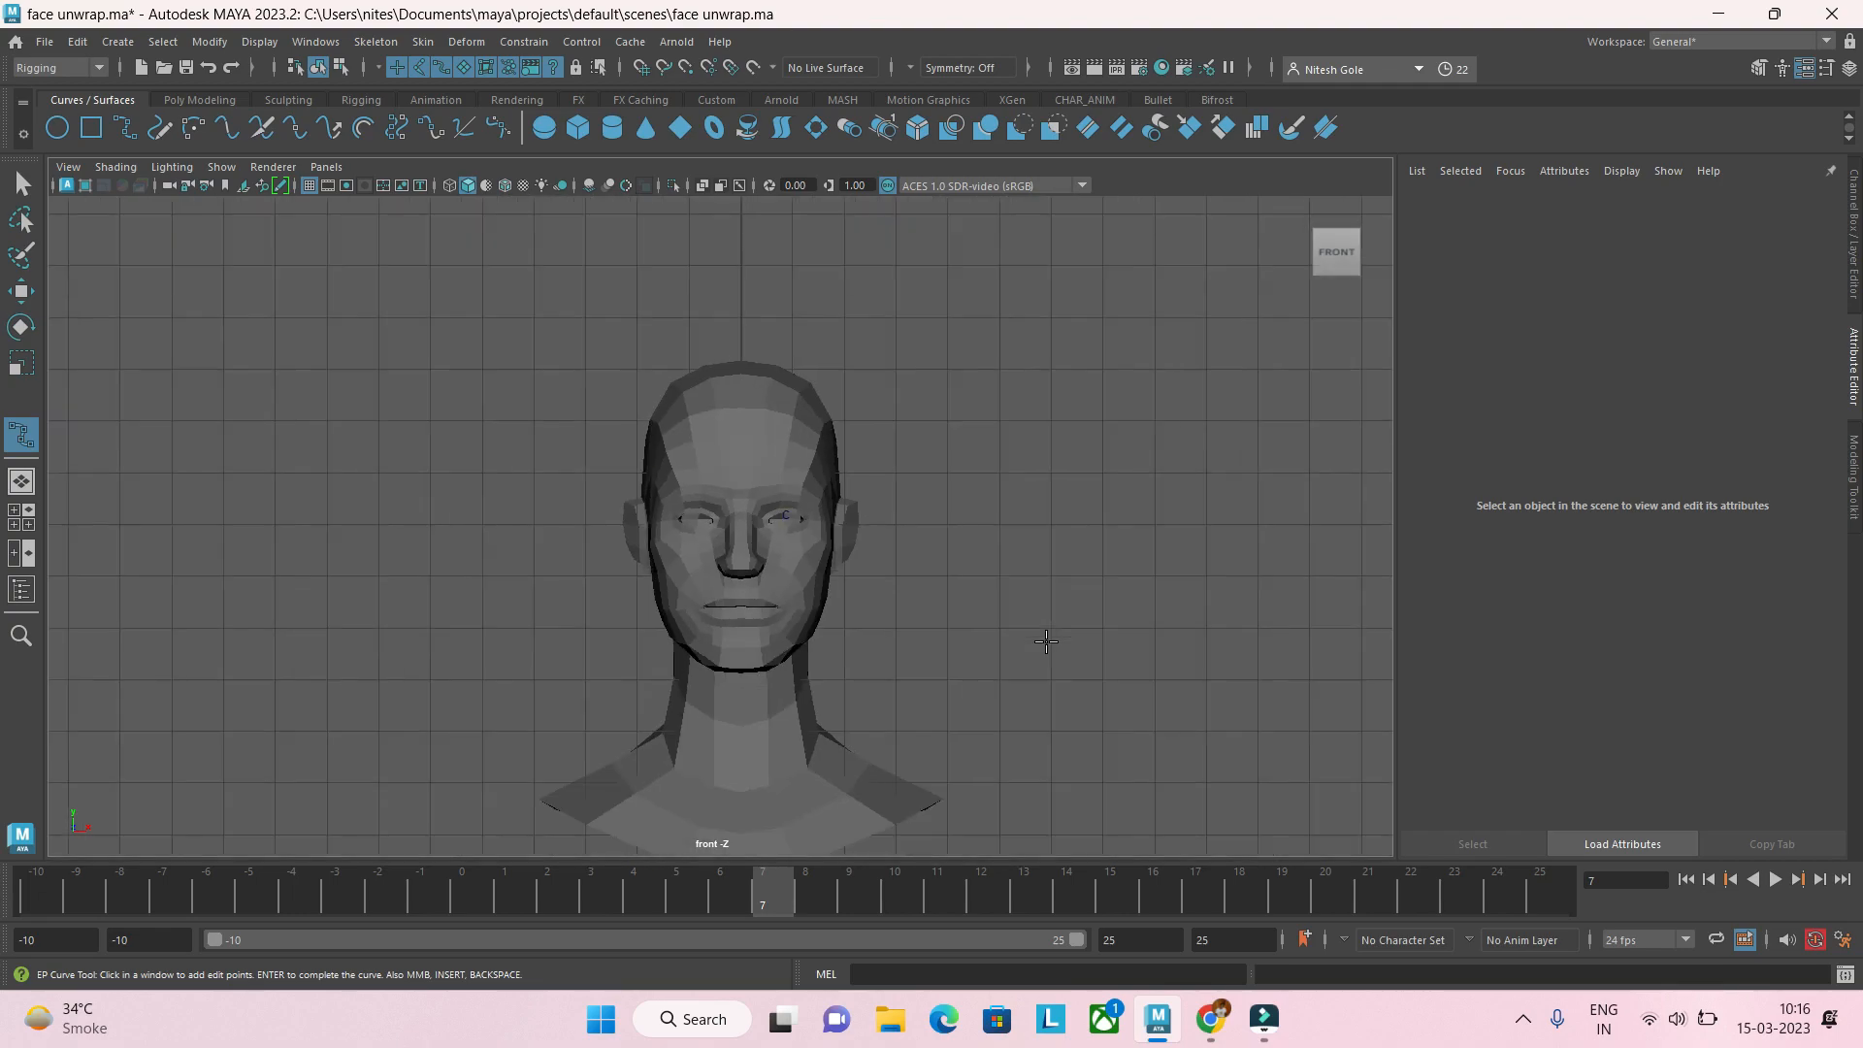
pyautogui.scroll(4, 866, 575)
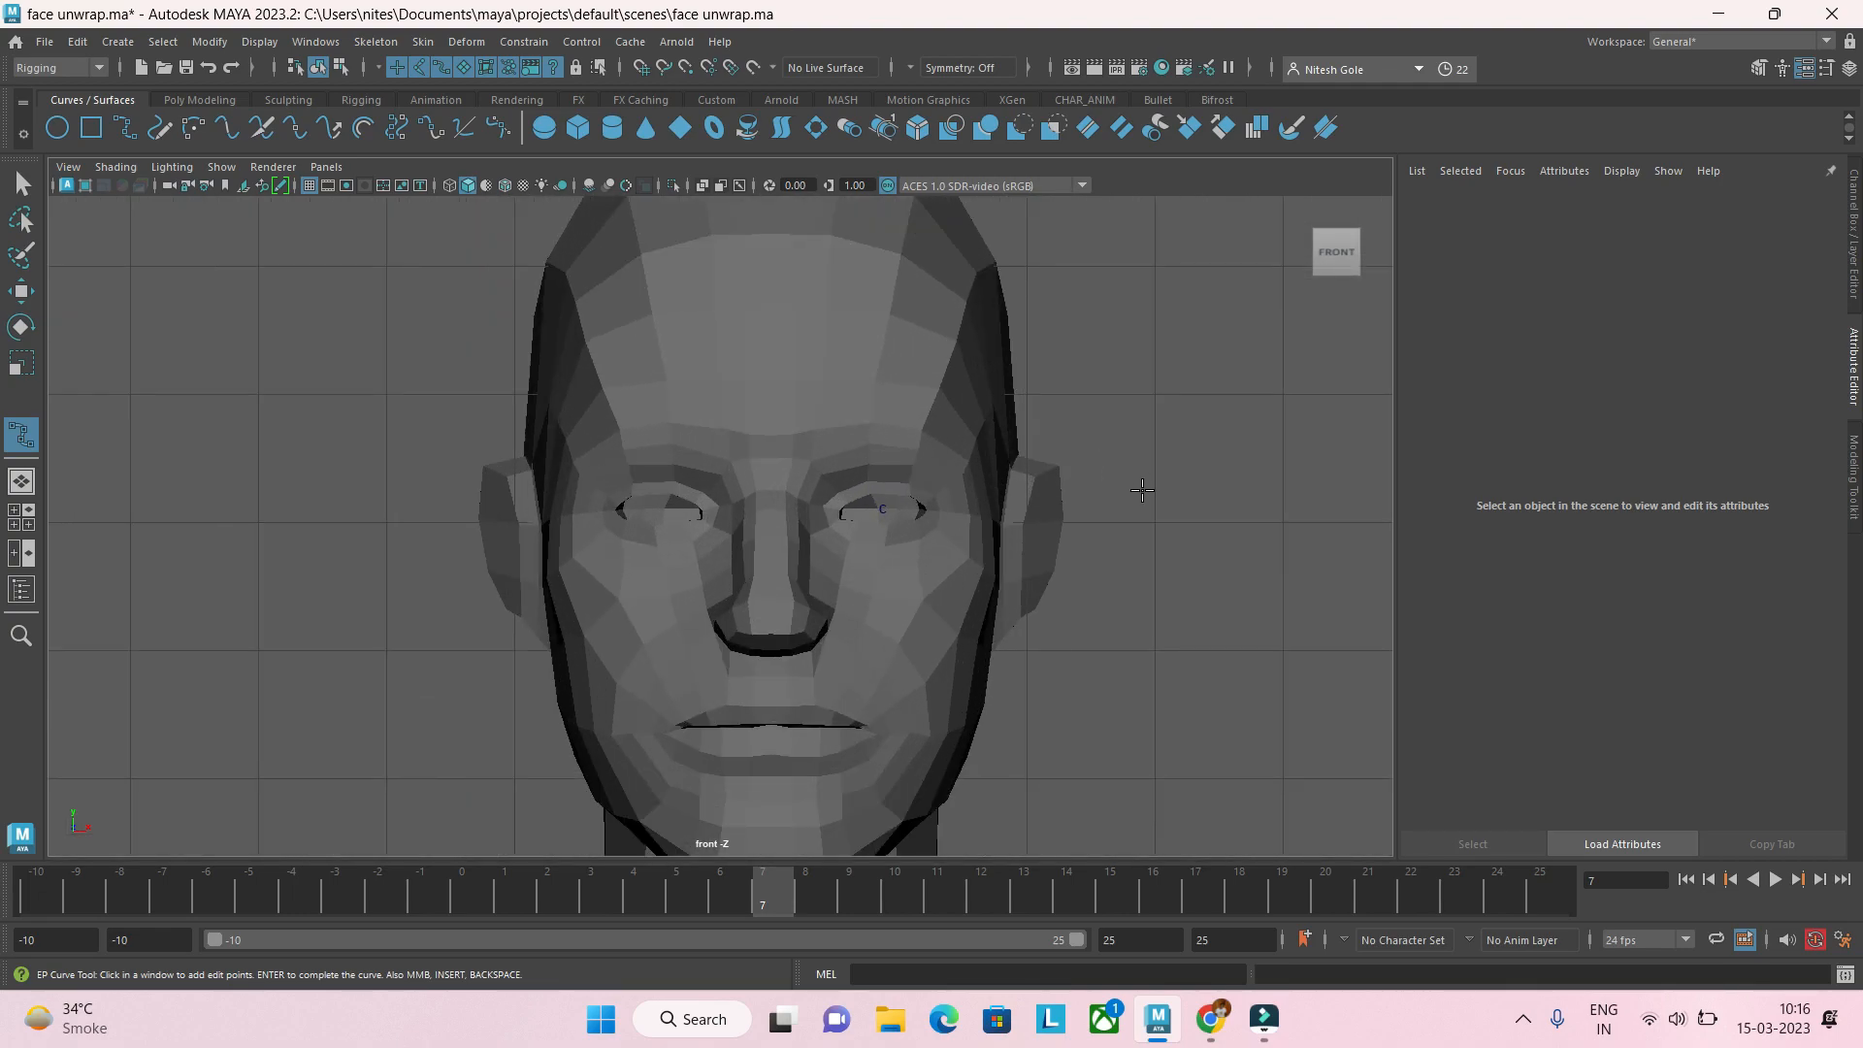
pyautogui.click(1136, 488)
pyautogui.click(1215, 454)
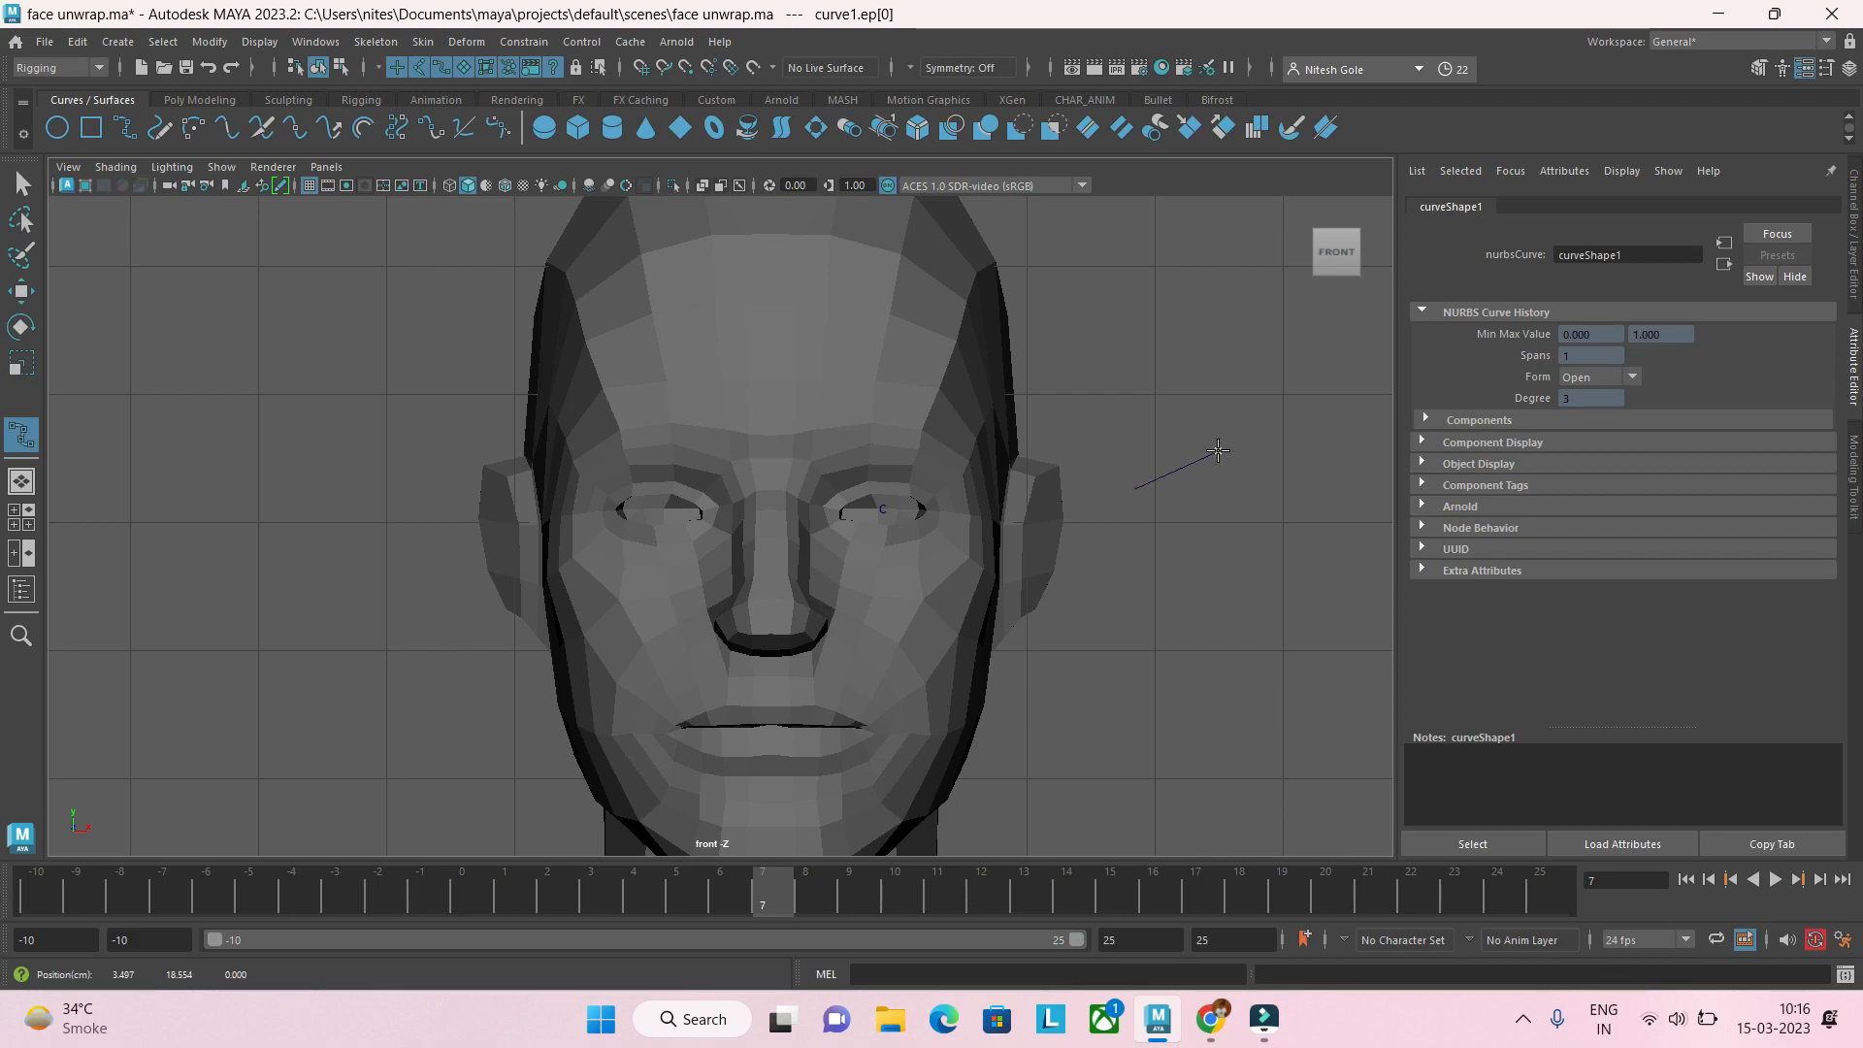
pyautogui.click(1265, 469)
pyautogui.click(1286, 480)
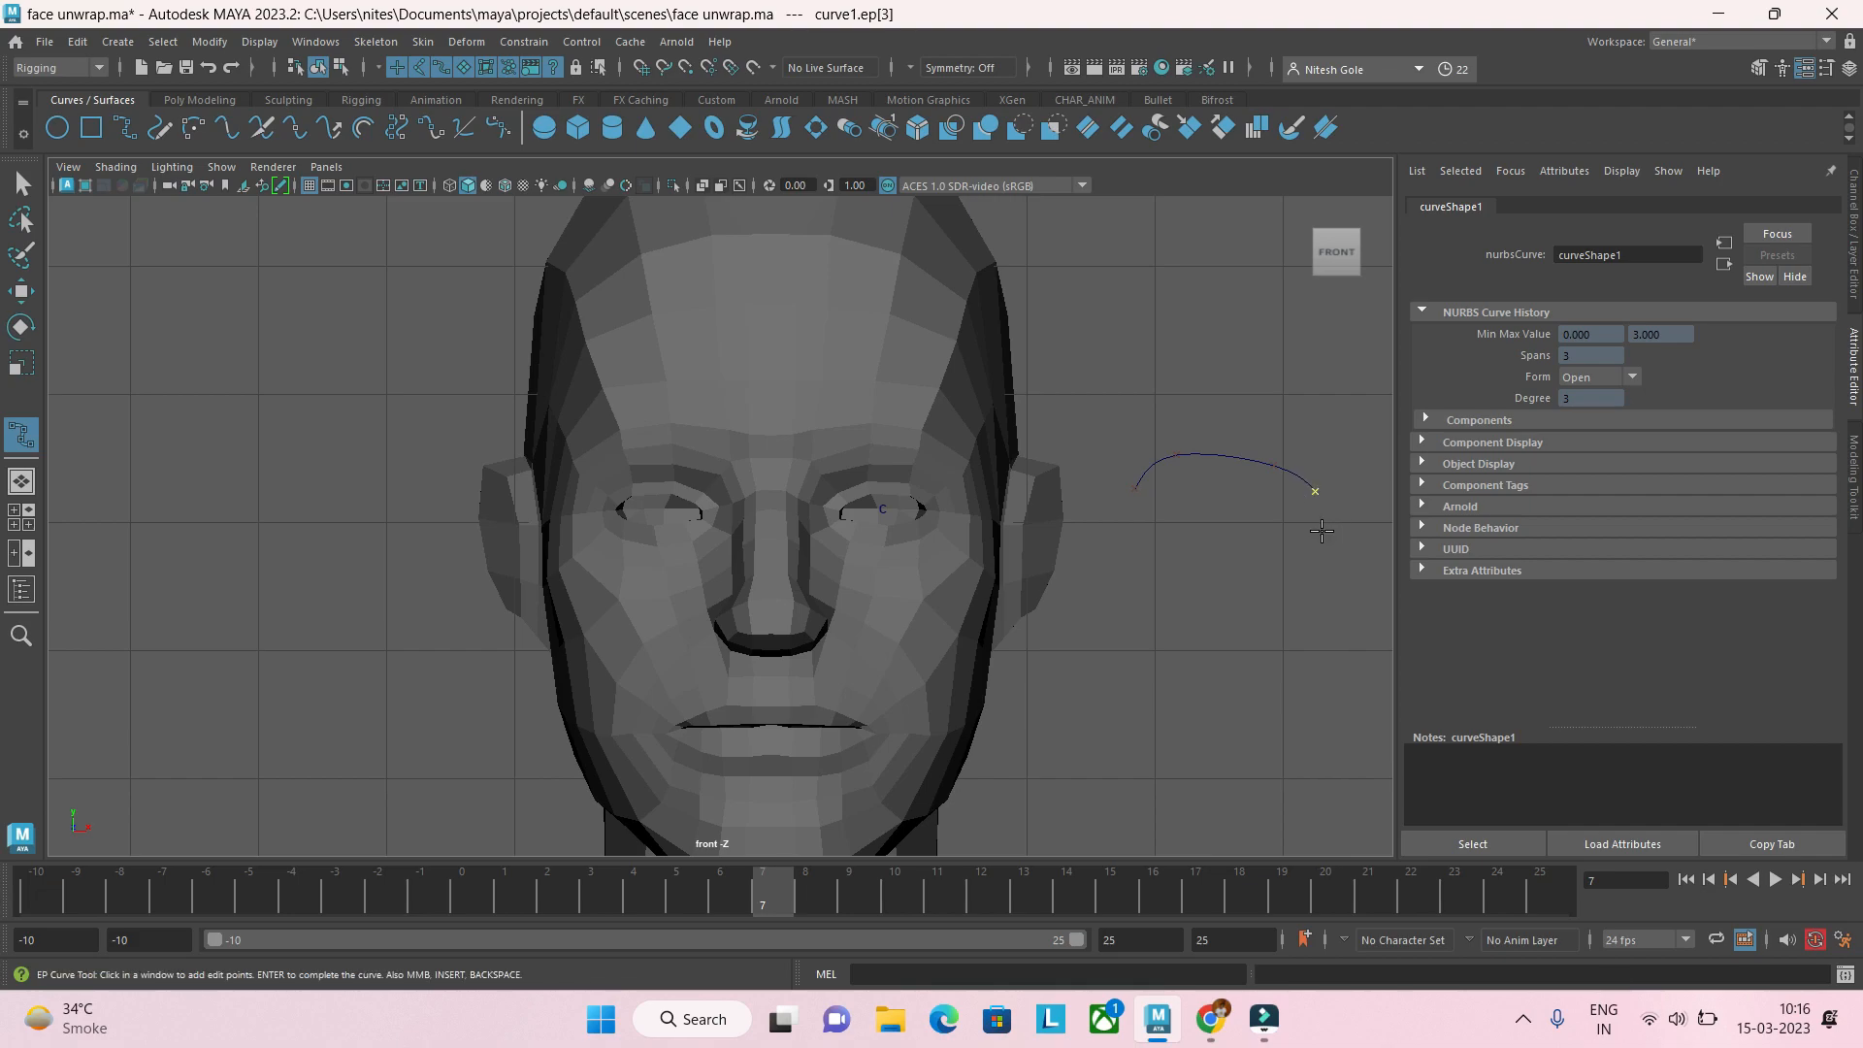
pyautogui.press('q')
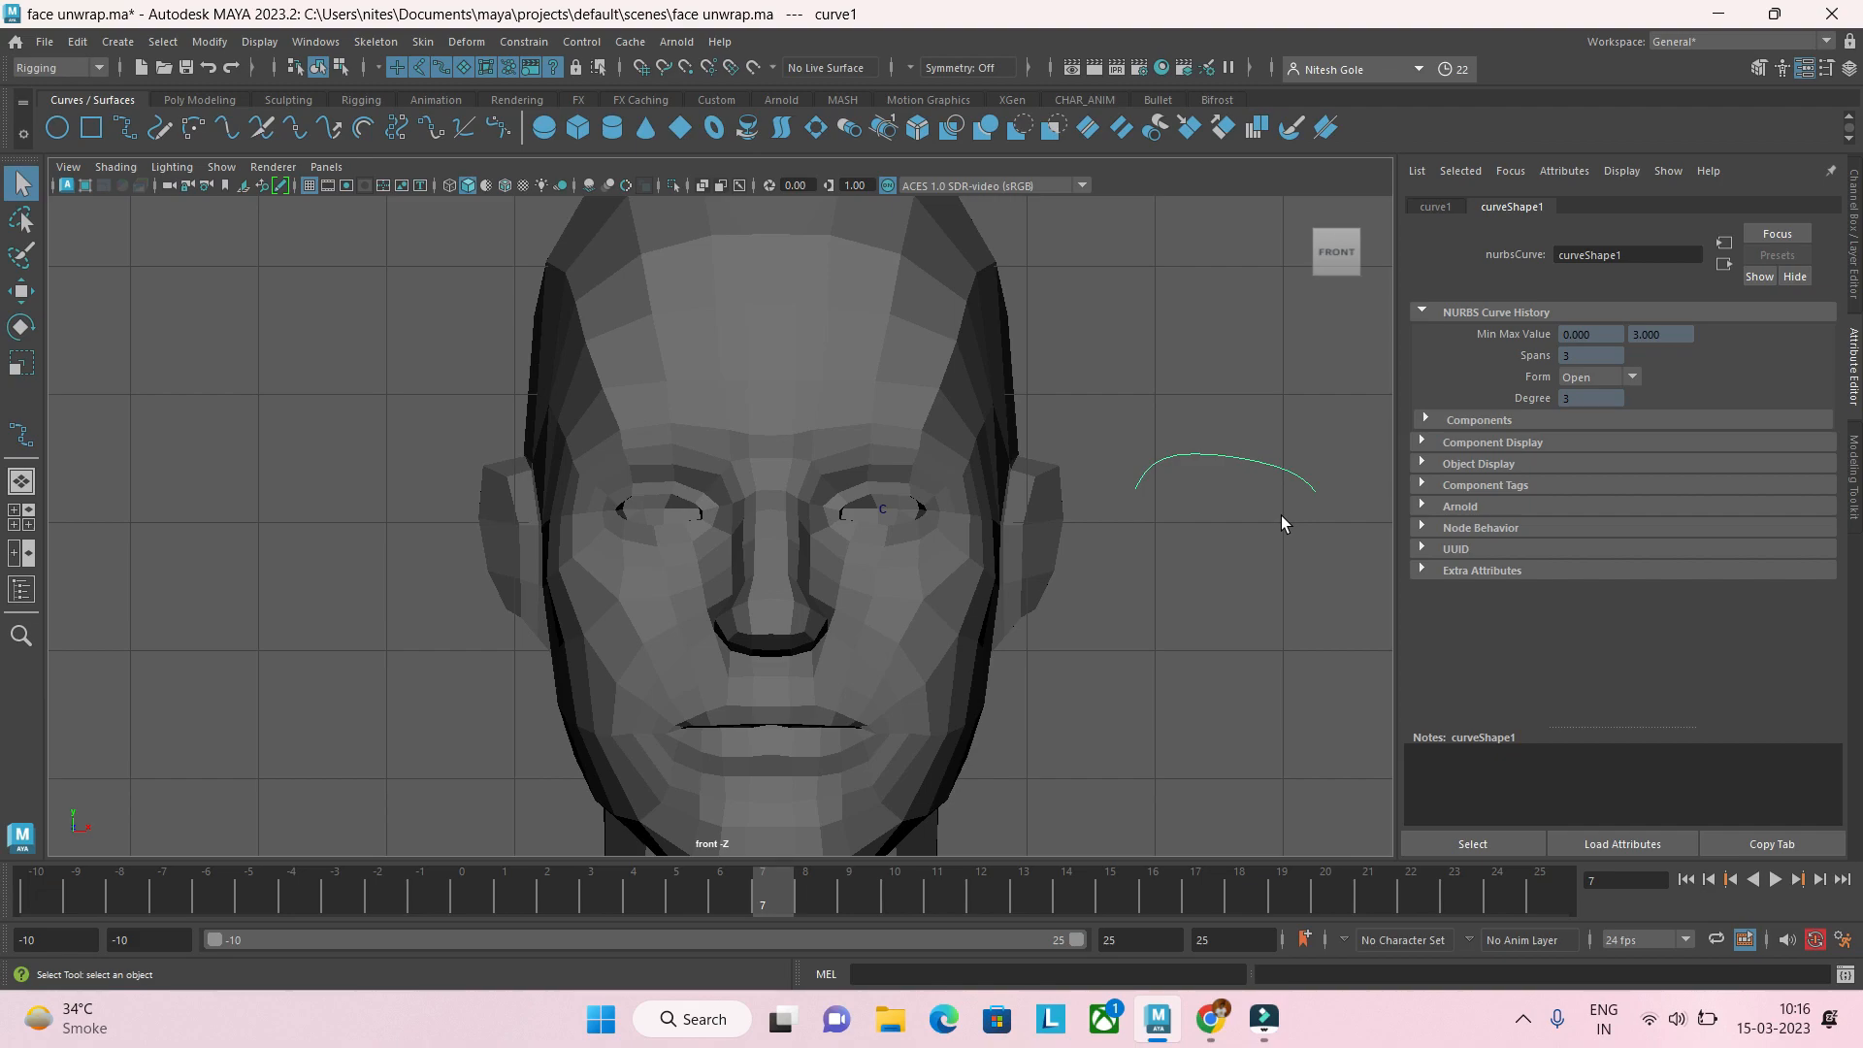
# Step: Draw a second EP curve as the lower arc, snapped between the two ends of the upper arc to close the eye shape
pyautogui.press('y')
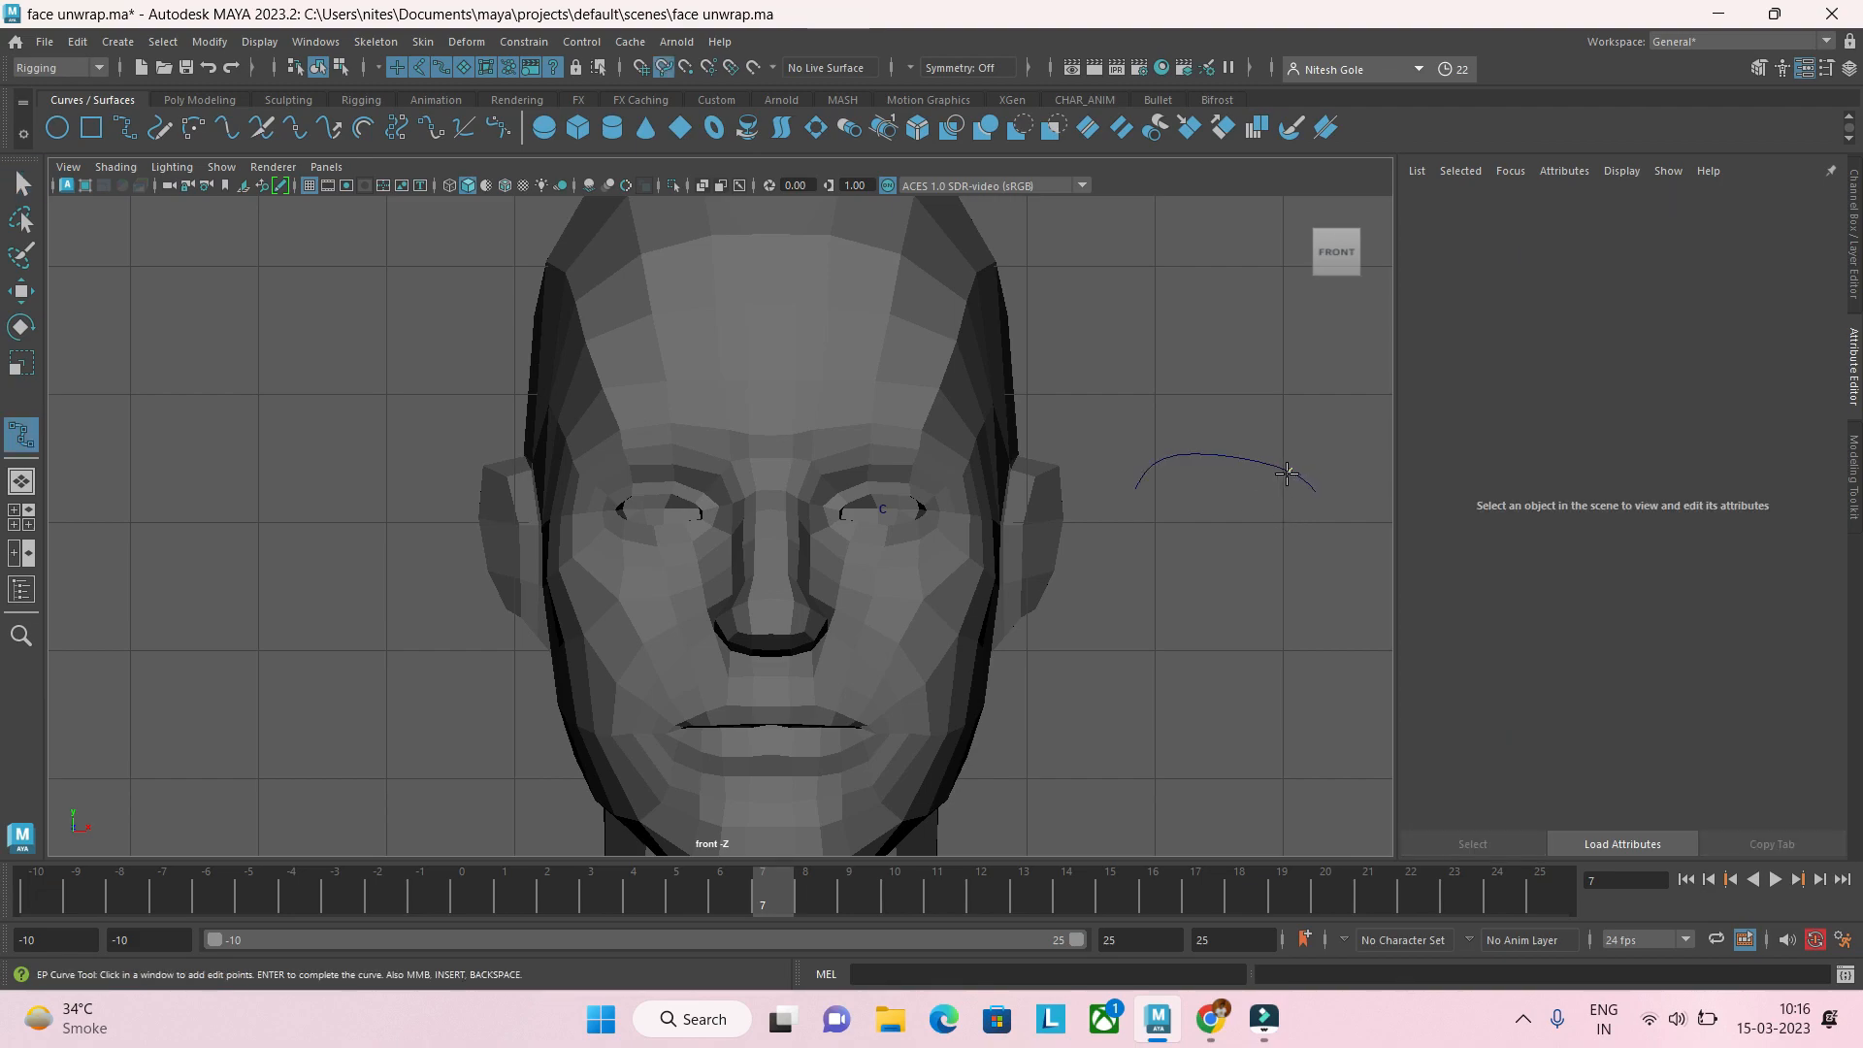
pyautogui.click(1315, 491)
pyautogui.click(1280, 518)
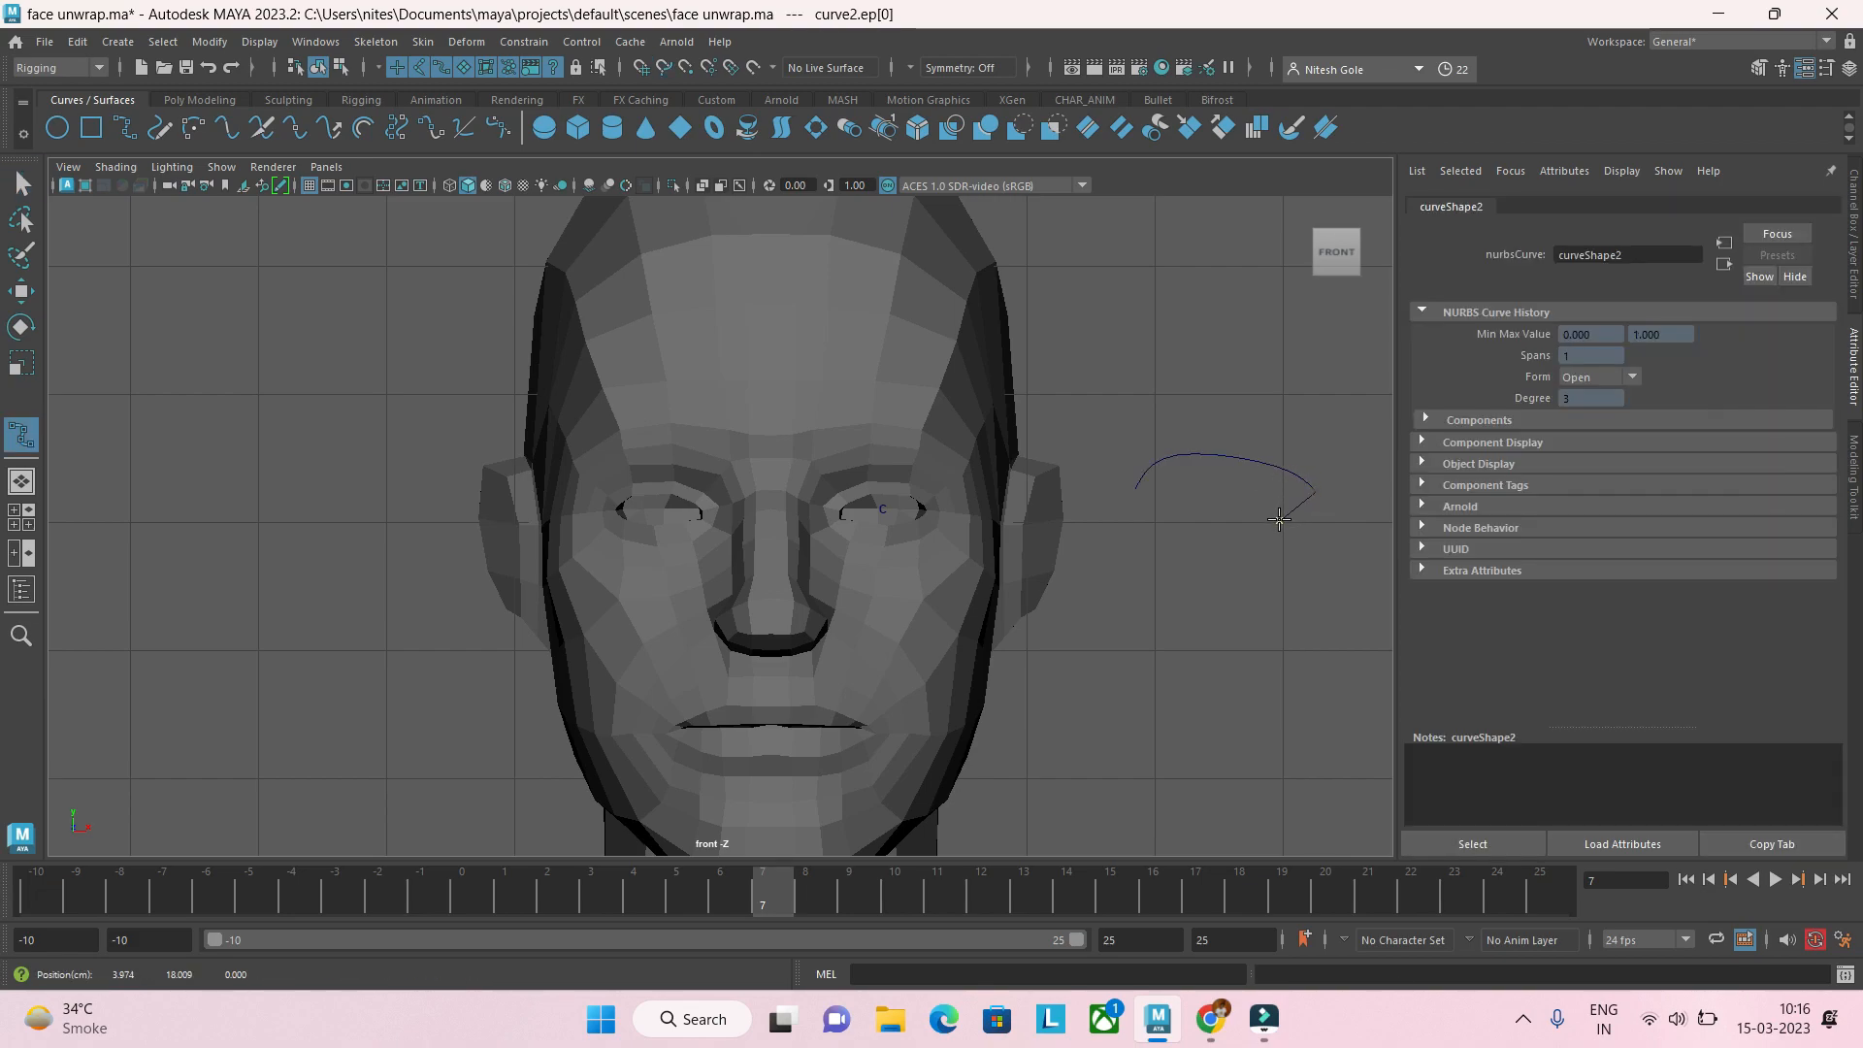
pyautogui.moveTo(1278, 520); pyautogui.dragTo(1283, 522)
pyautogui.click(1178, 525)
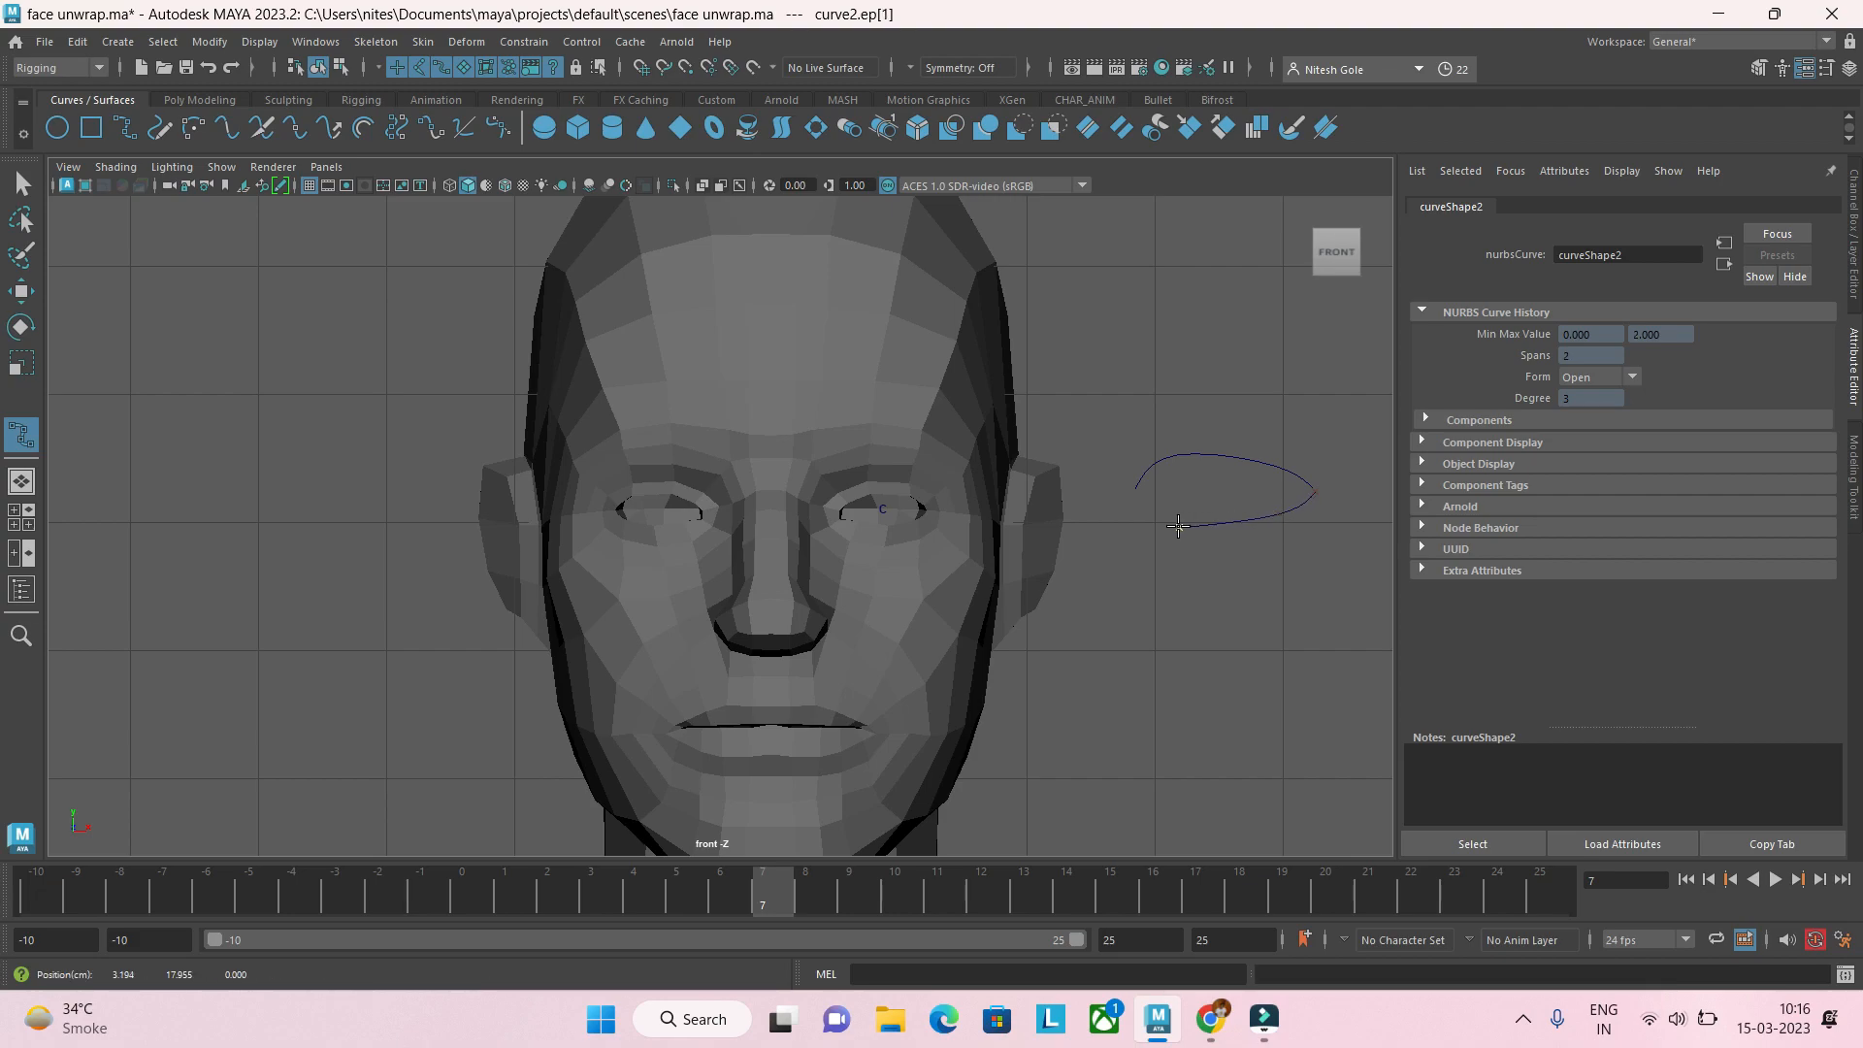
pyautogui.click(1133, 492)
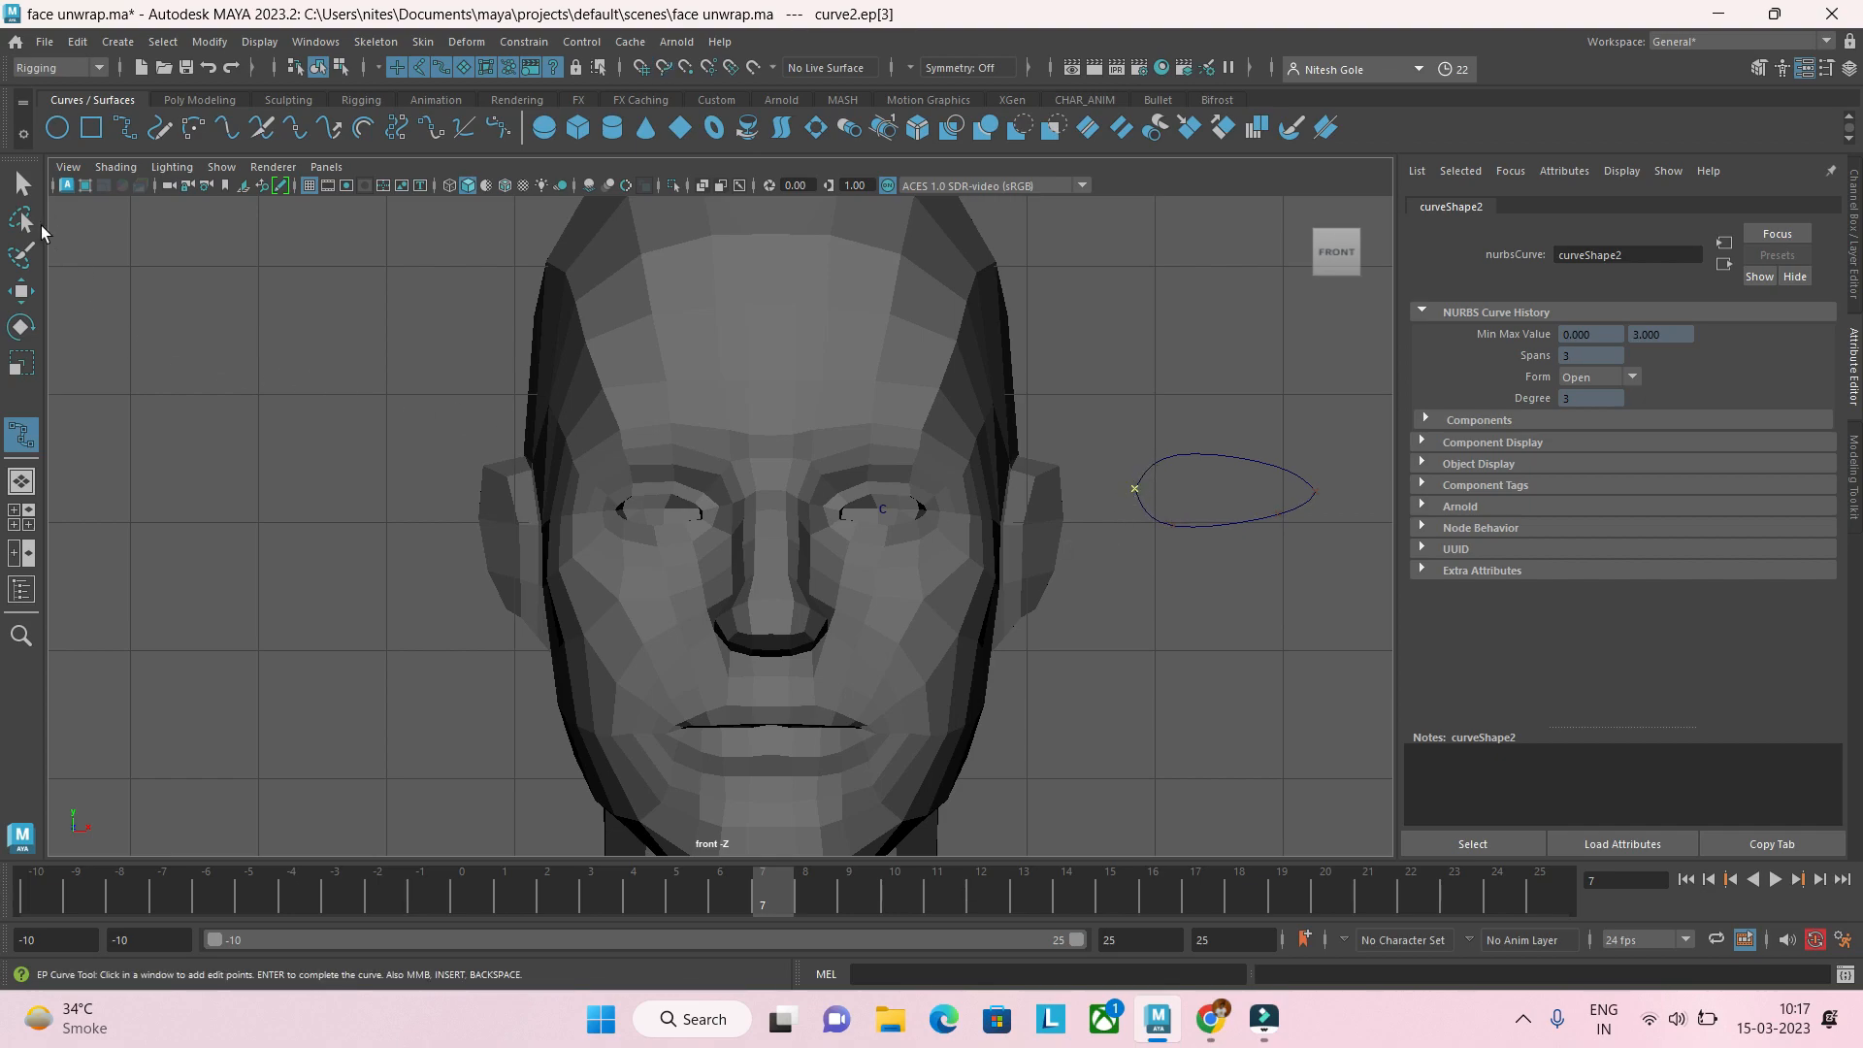
pyautogui.click(20, 185)
pyautogui.click(1163, 607)
# Step: Select the upper and lower arcs and join them with the Attach curves command from the Modeling menu set
pyautogui.click(1243, 457)
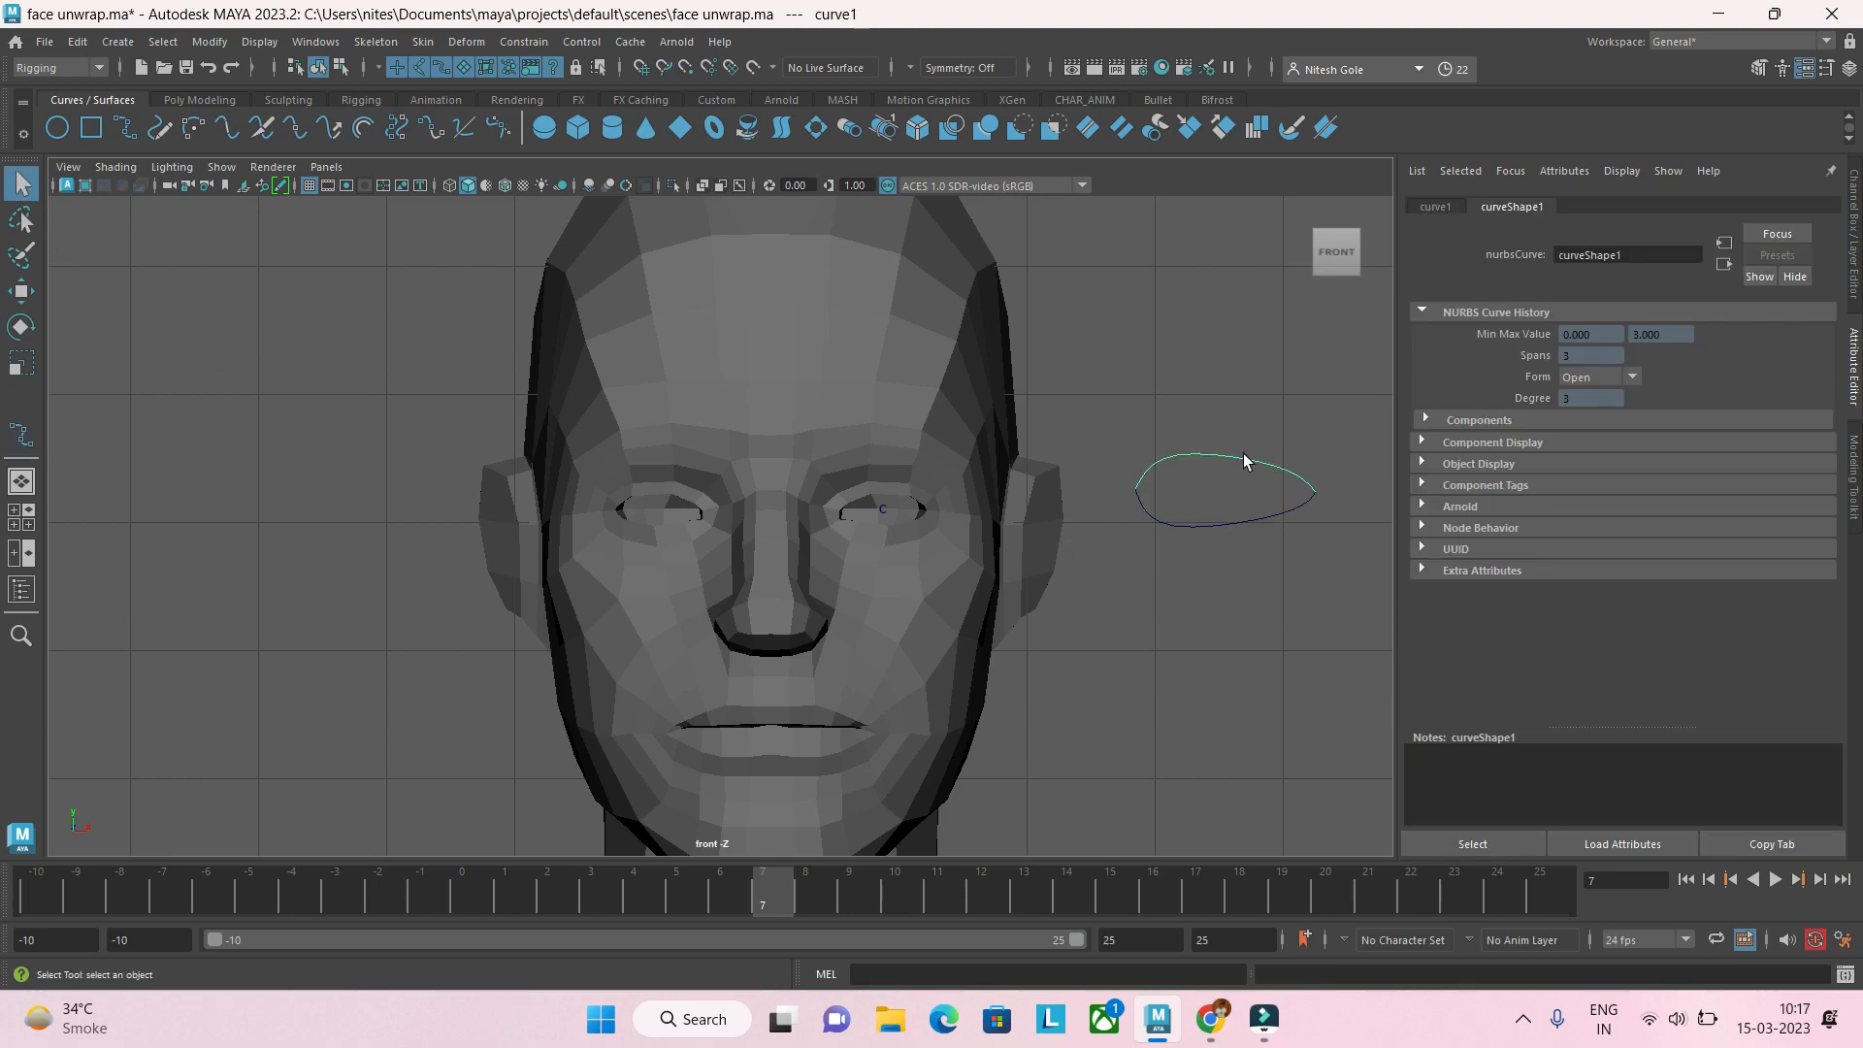
pyautogui.keyDown('shift'); pyautogui.click(1271, 516); pyautogui.keyUp('shift')
pyautogui.click(58, 67)
pyautogui.click(58, 90)
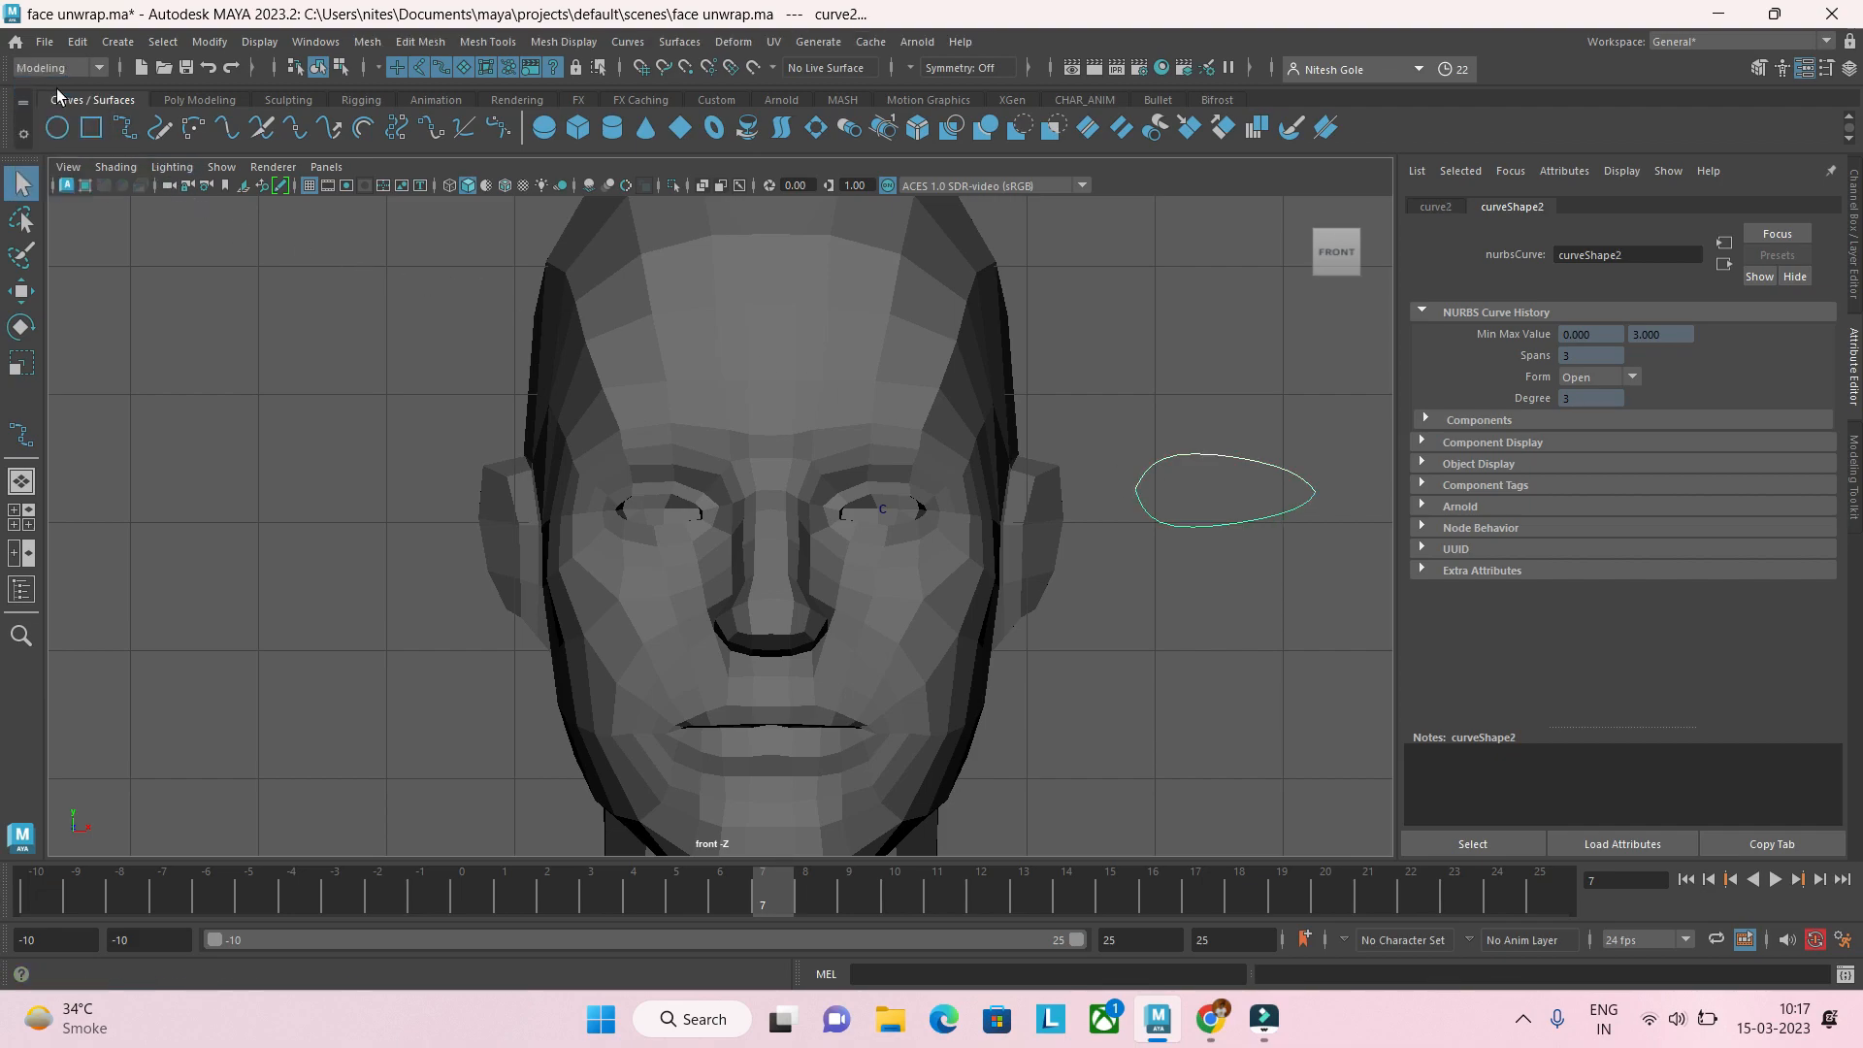
pyautogui.click(627, 42)
pyautogui.click(712, 305)
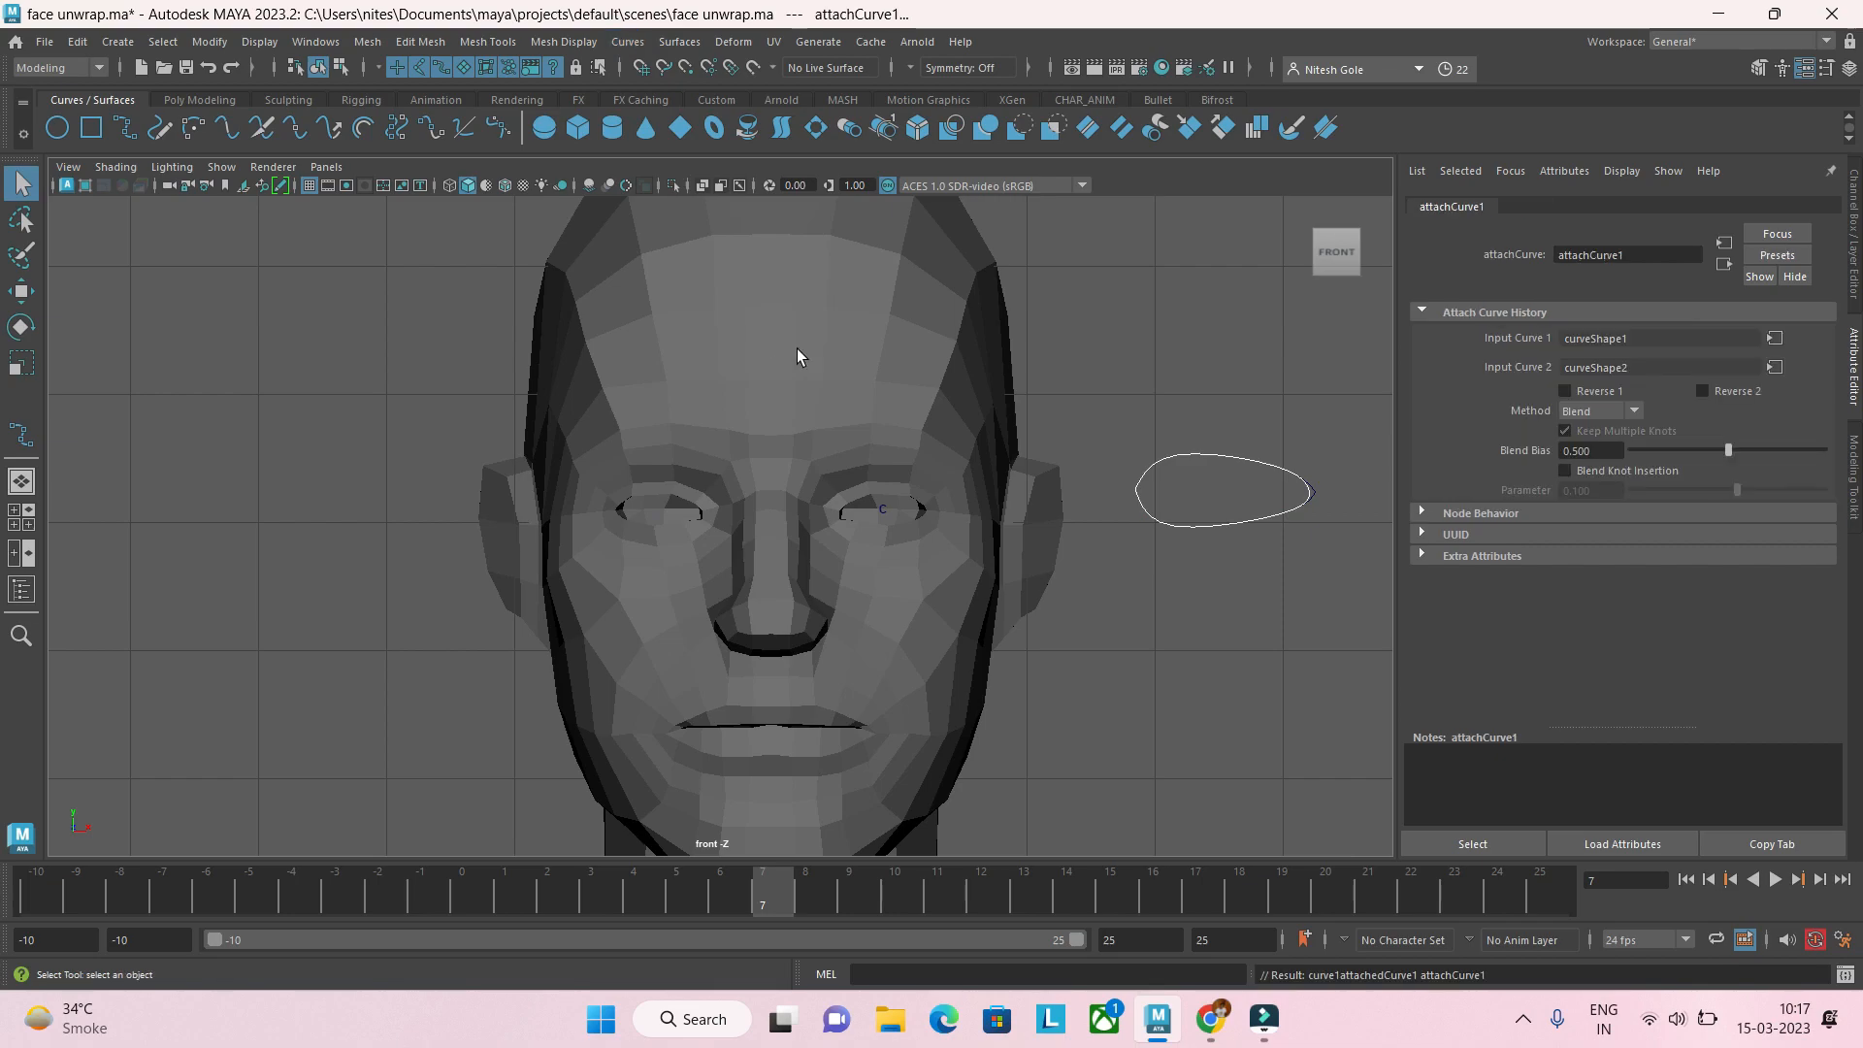
# Step: Select the attached eye-shaped curve and delete its construction history
pyautogui.click(1342, 590)
pyautogui.click(1306, 497)
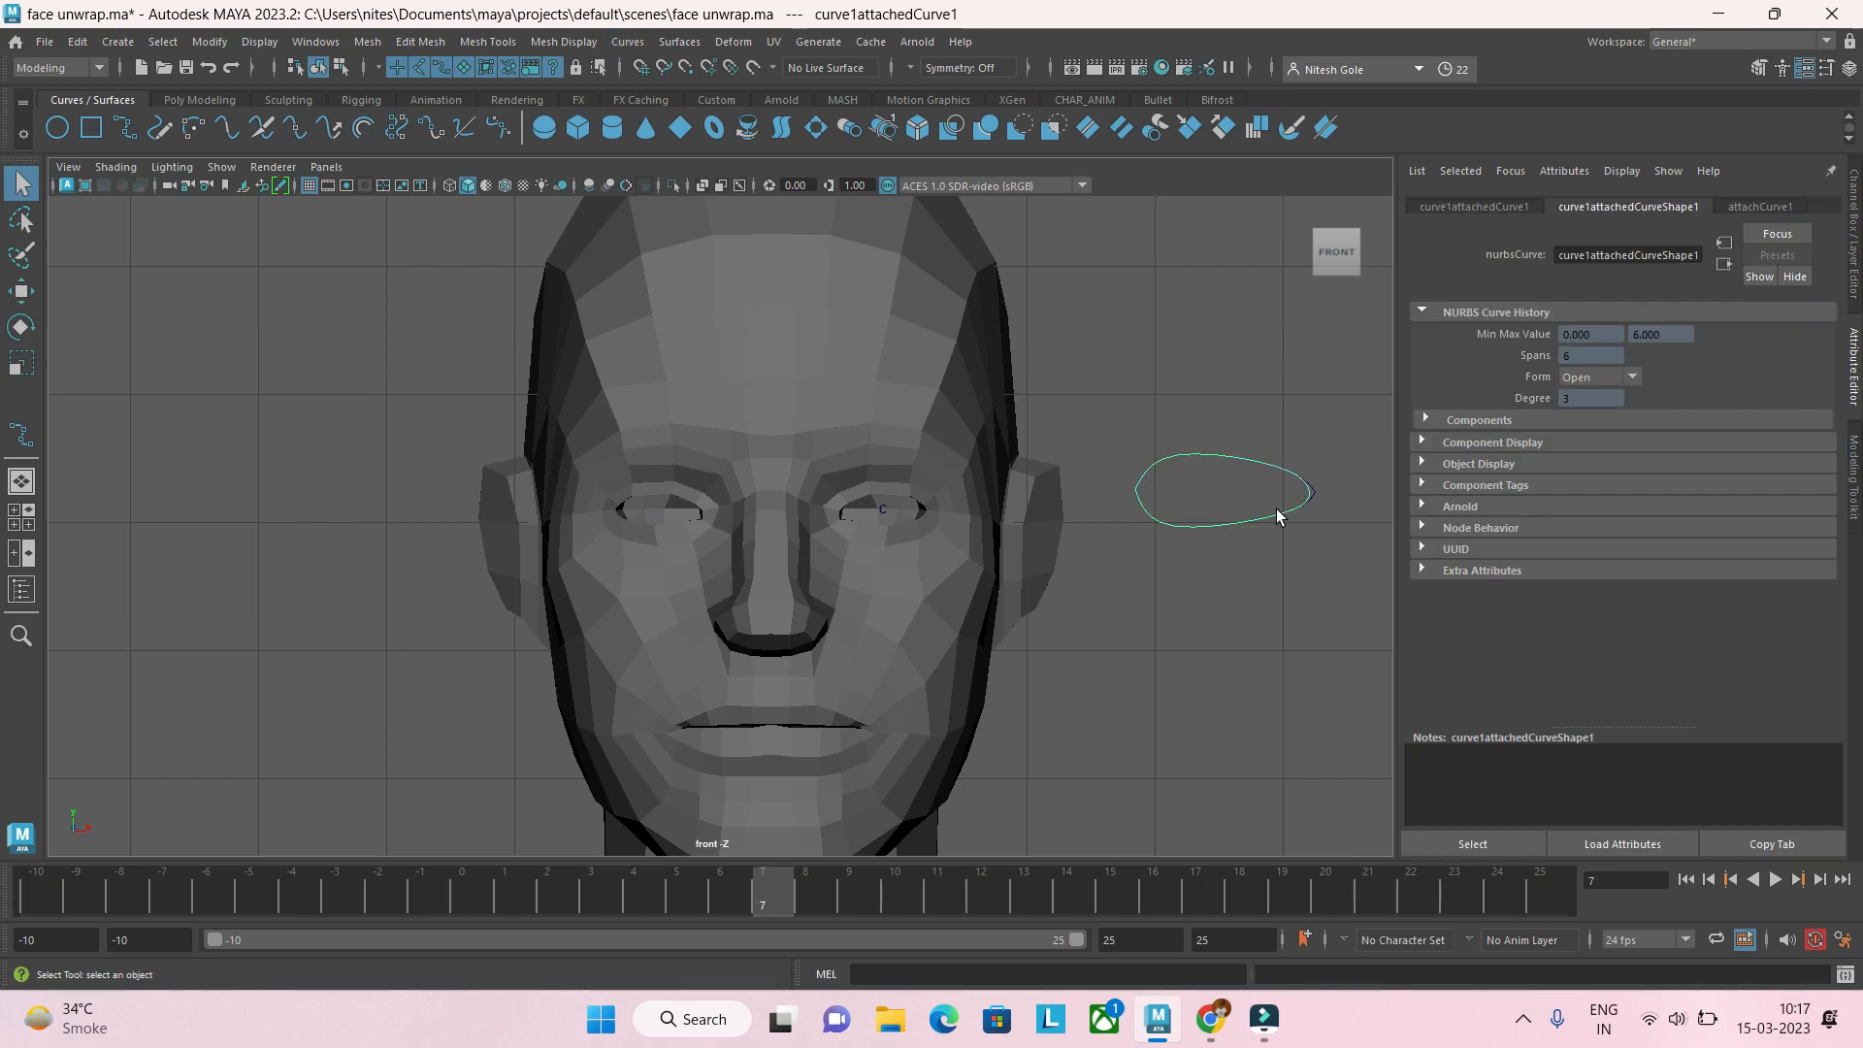
pyautogui.press('w')
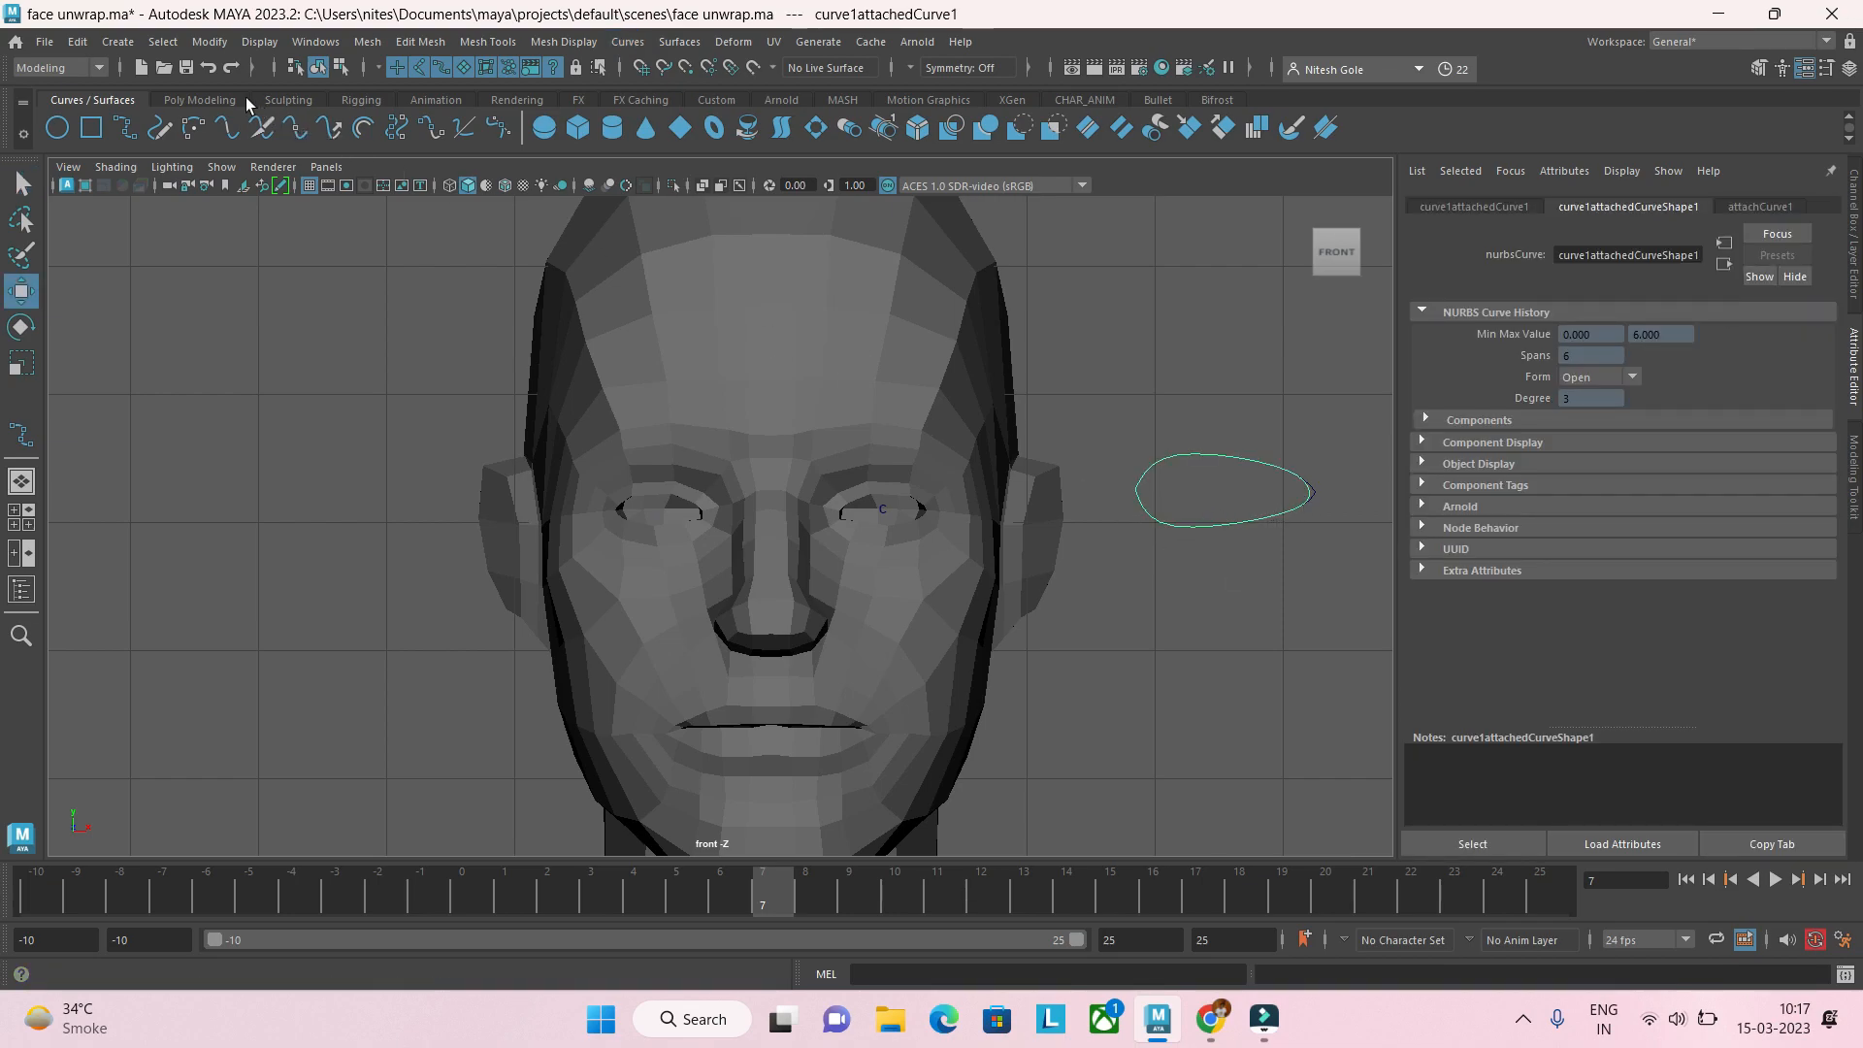
pyautogui.click(77, 42)
pyautogui.moveTo(158, 281)
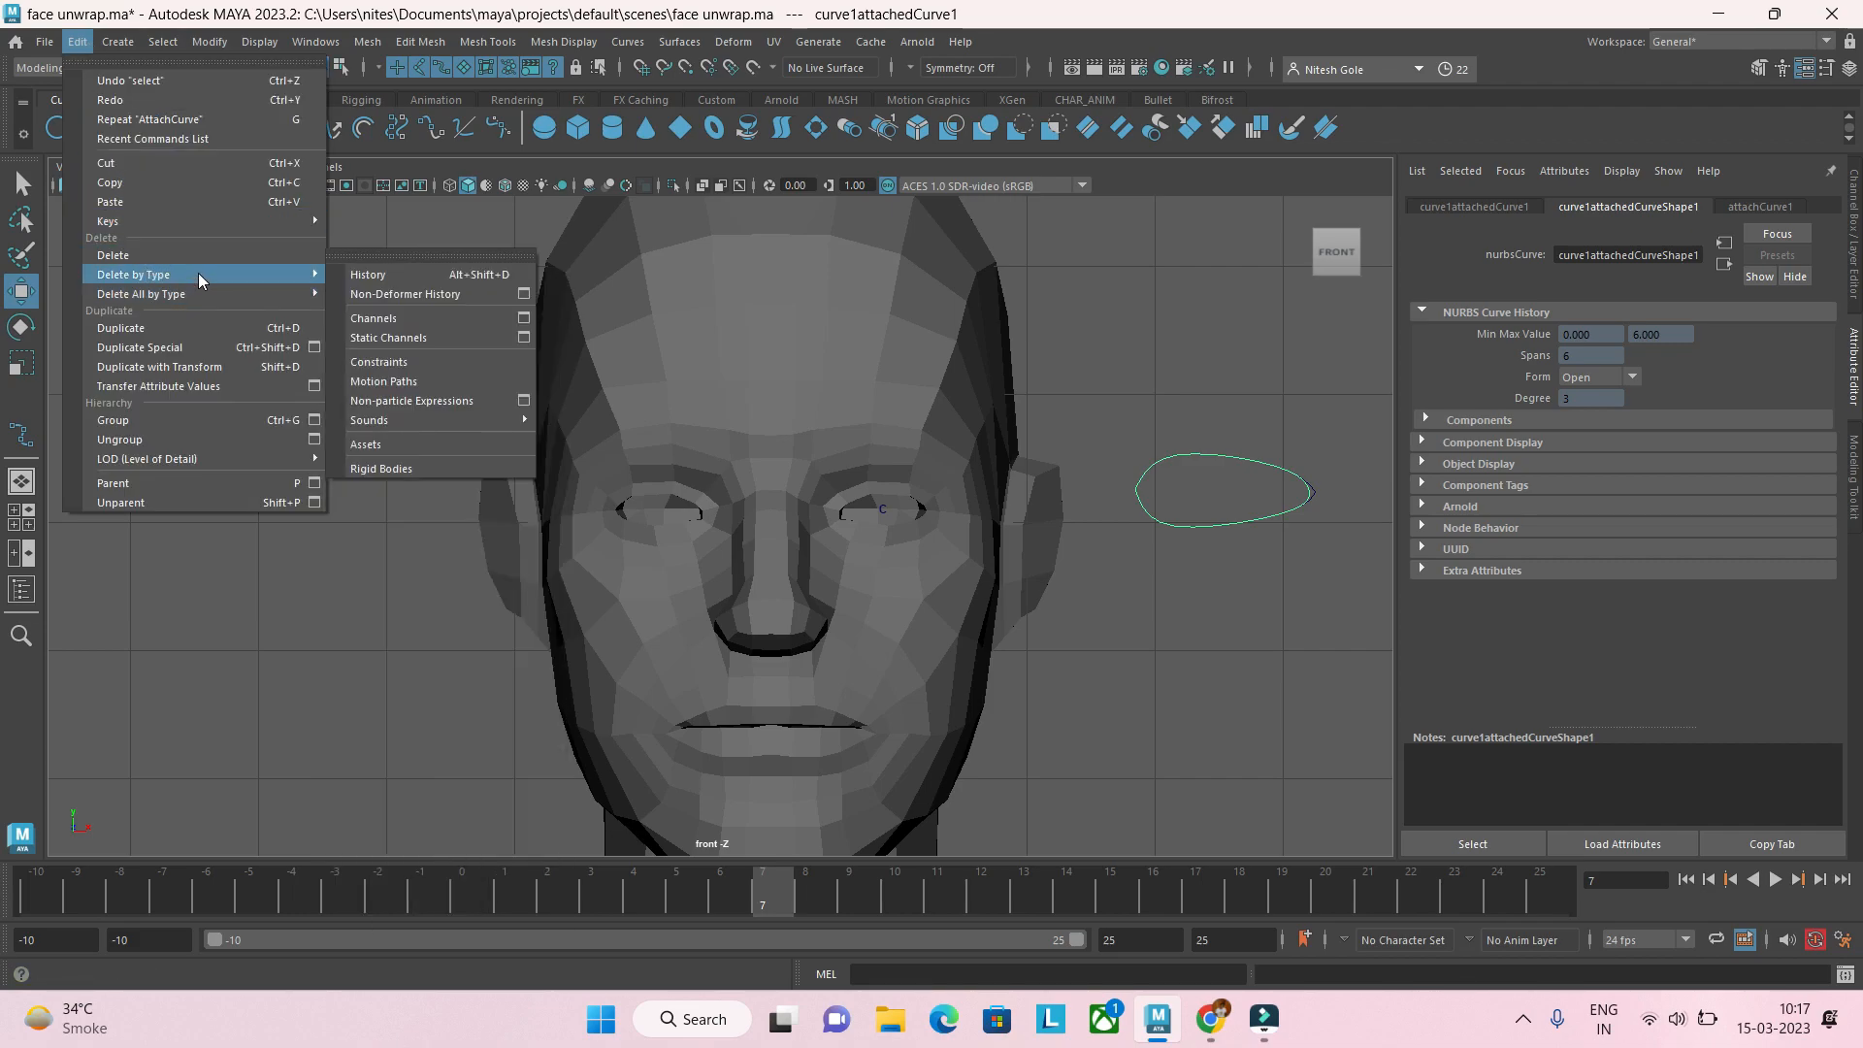
pyautogui.click(367, 275)
# Step: Delete the leftover original arcs beneath the attached outline and select the attached curve
pyautogui.click(1298, 521)
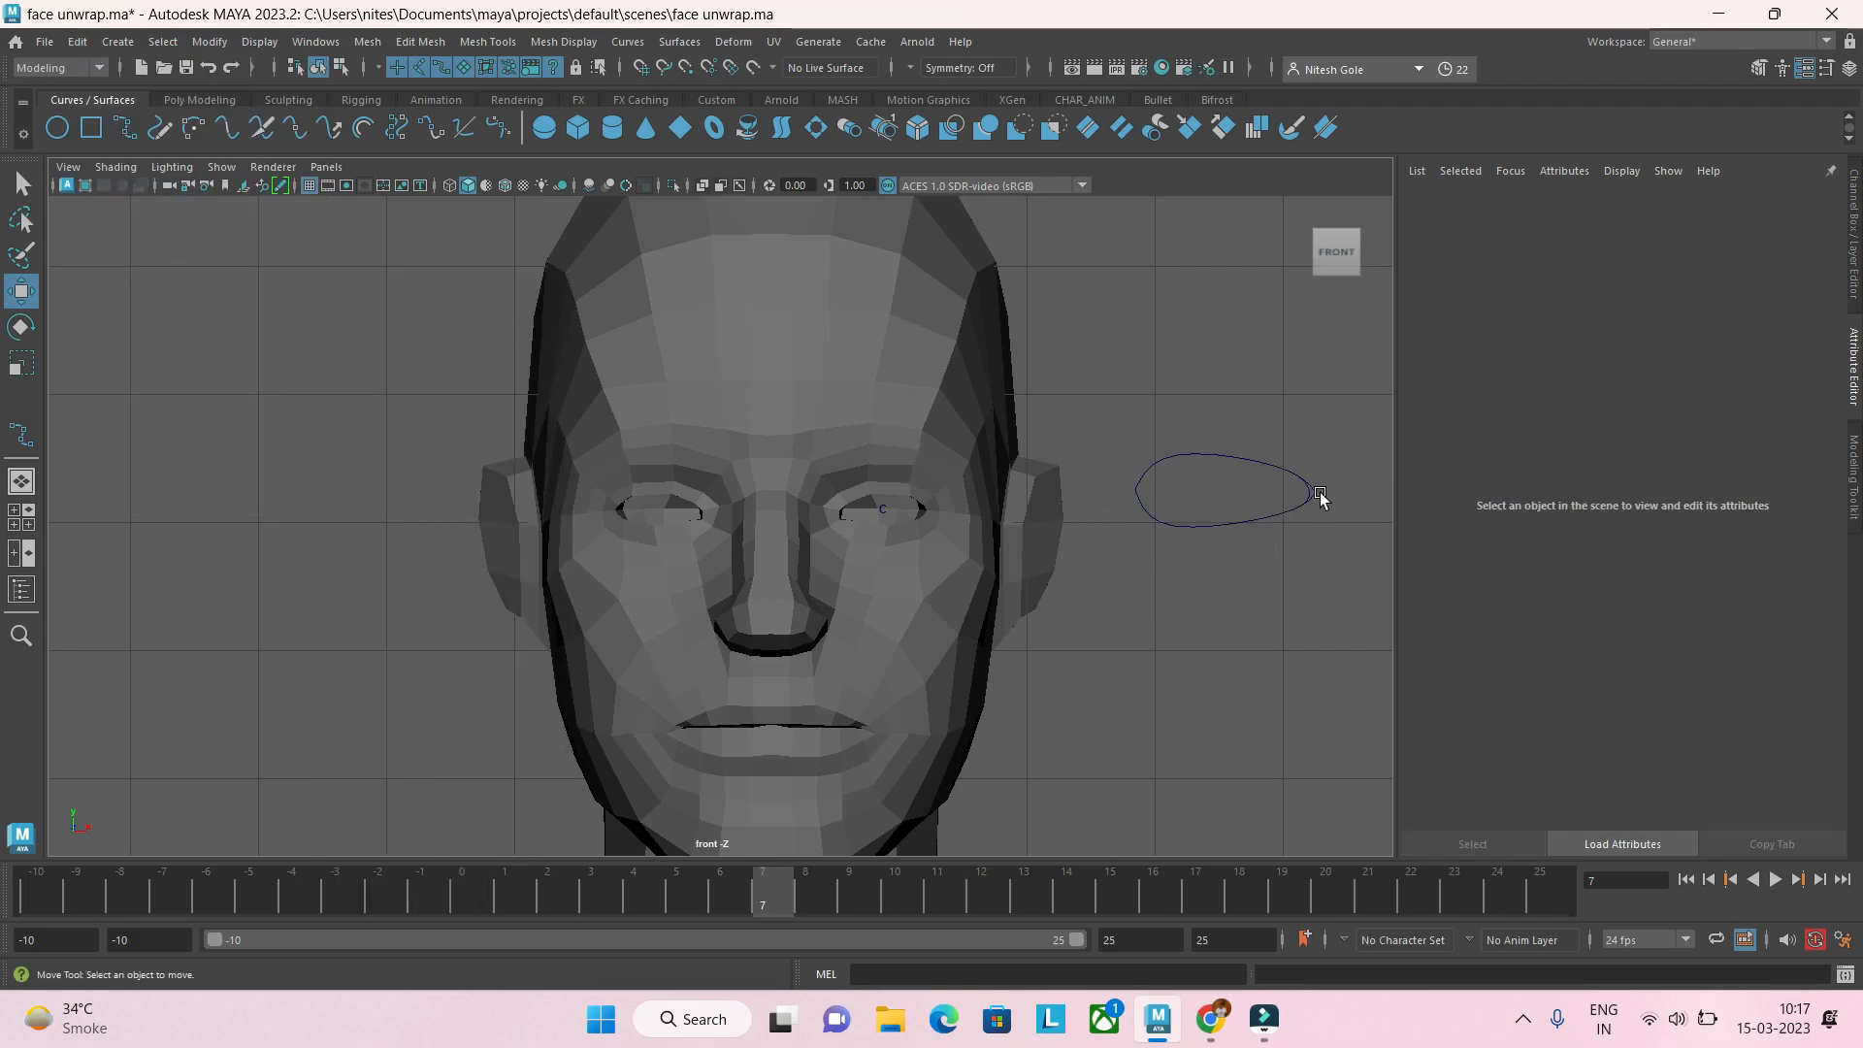
pyautogui.click(1318, 499)
pyautogui.click(1330, 525)
pyautogui.click(1308, 501)
pyautogui.click(1316, 531)
pyautogui.click(1288, 517)
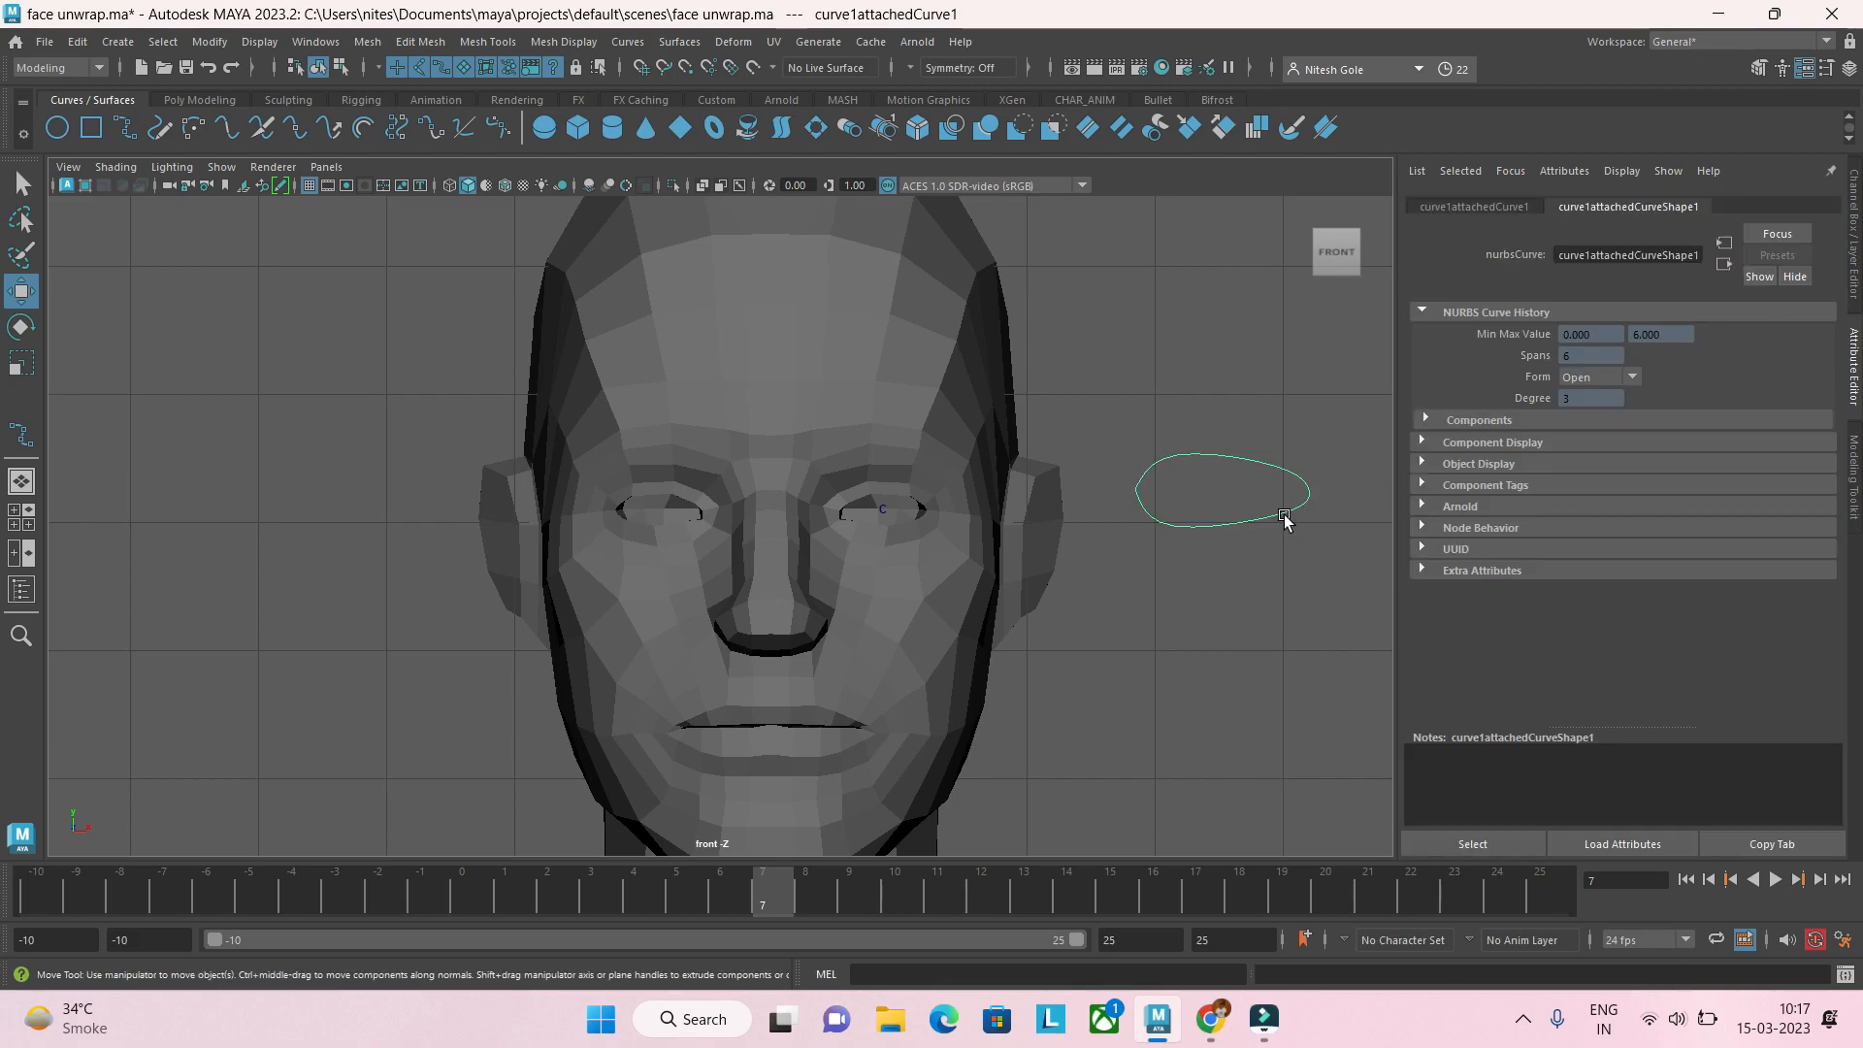
# Step: Center the pivot of the attached eye-shaped curve
pyautogui.scroll(-8, 1209, 510)
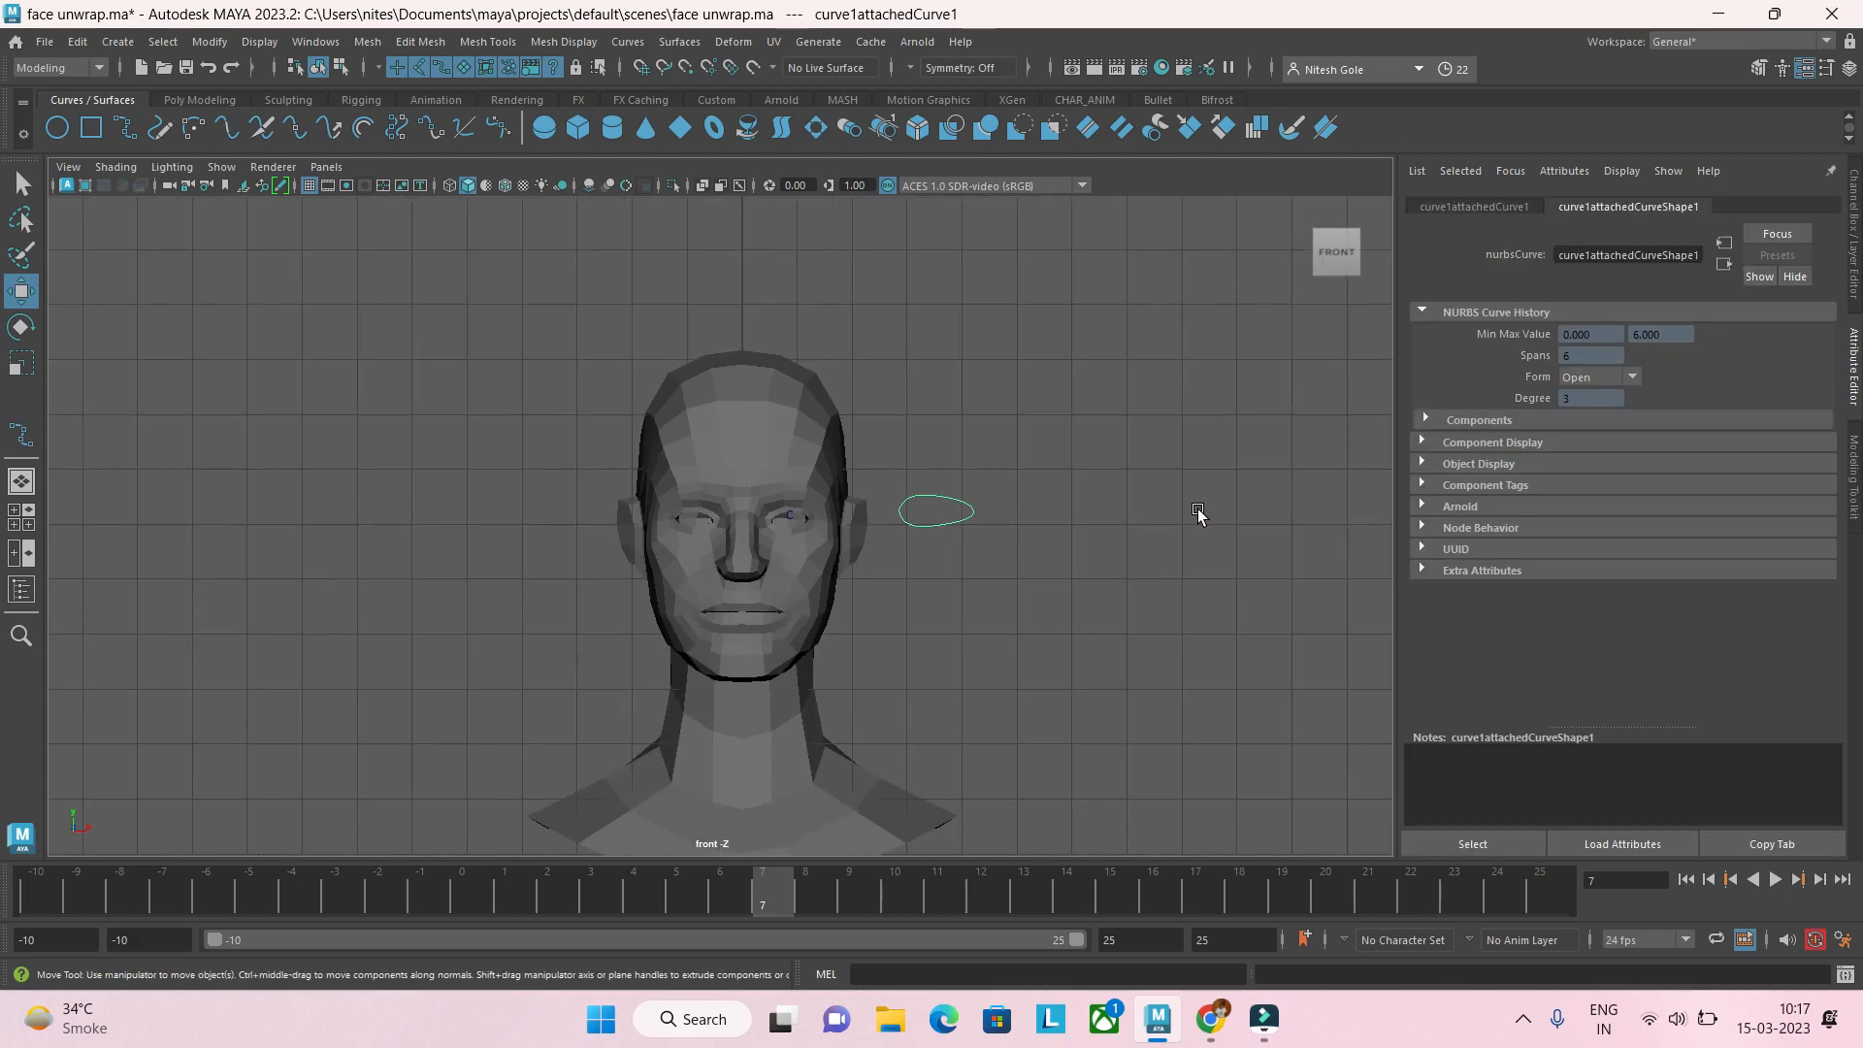
pyautogui.scroll(-3, 1058, 615)
pyautogui.scroll(5, 912, 592)
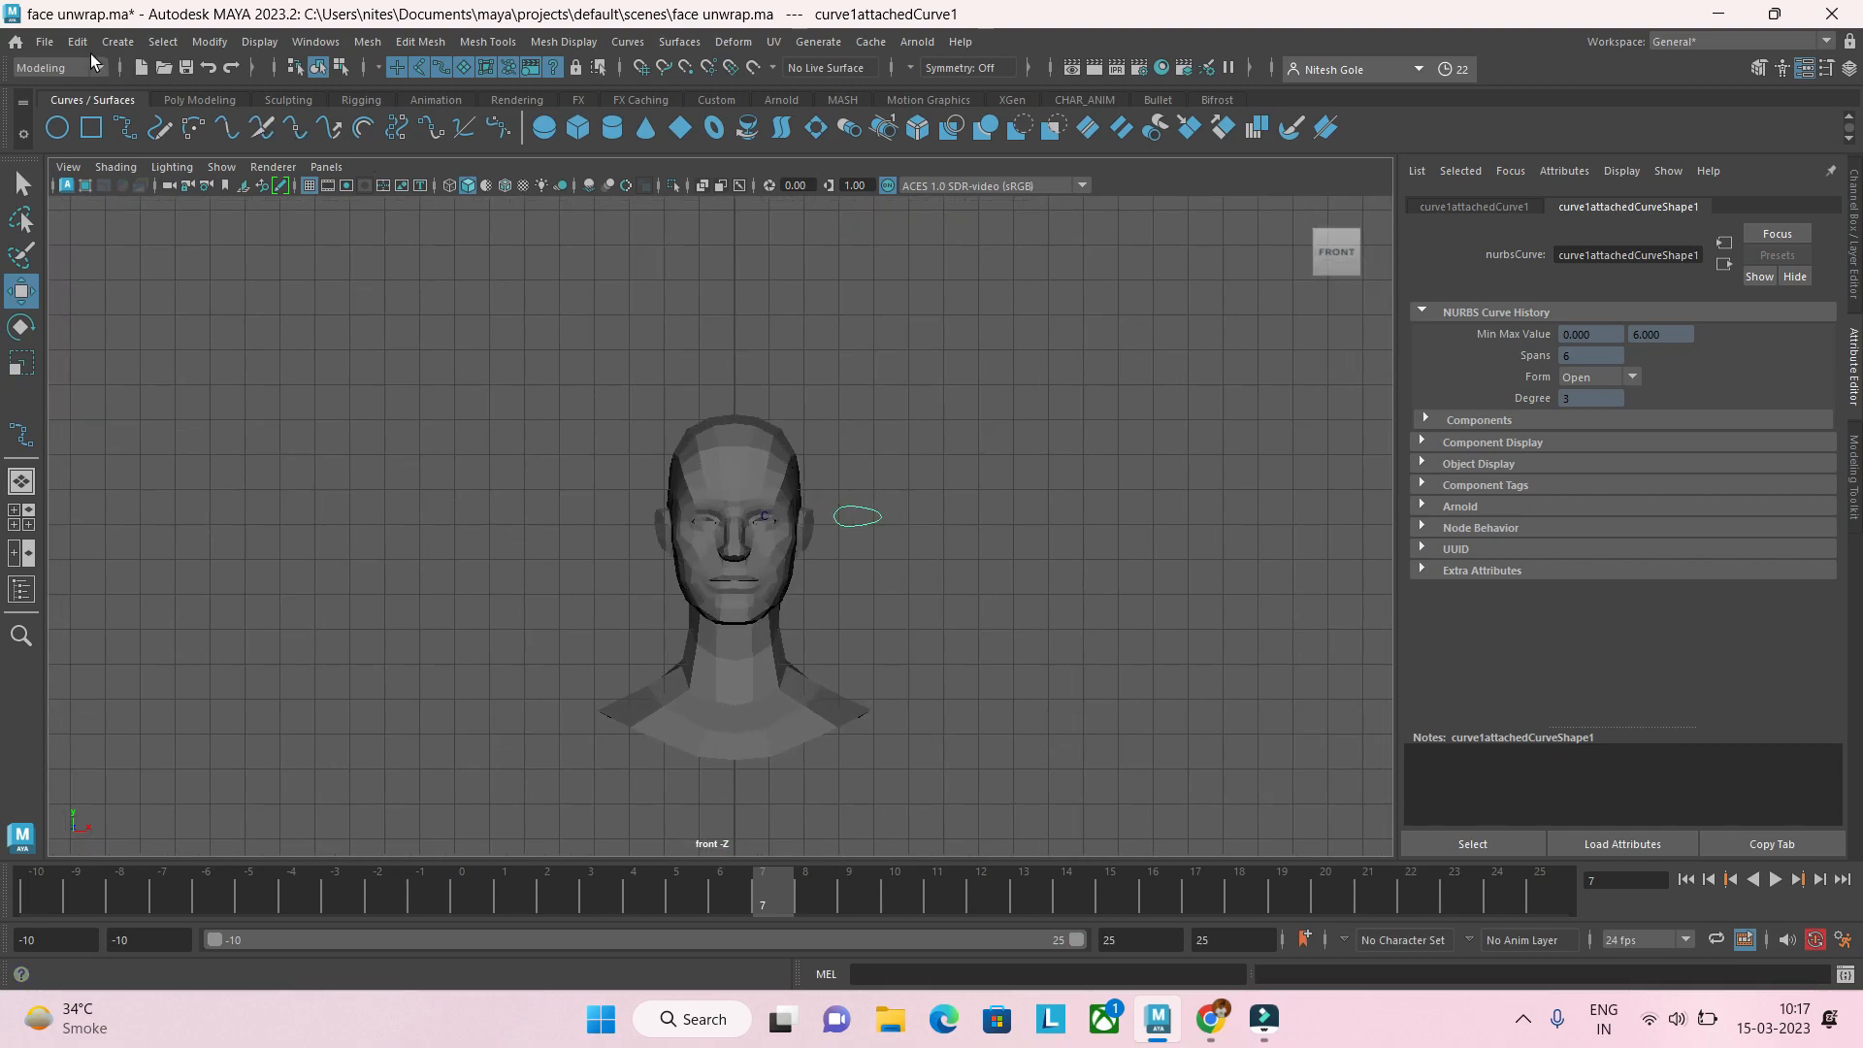
pyautogui.click(219, 44)
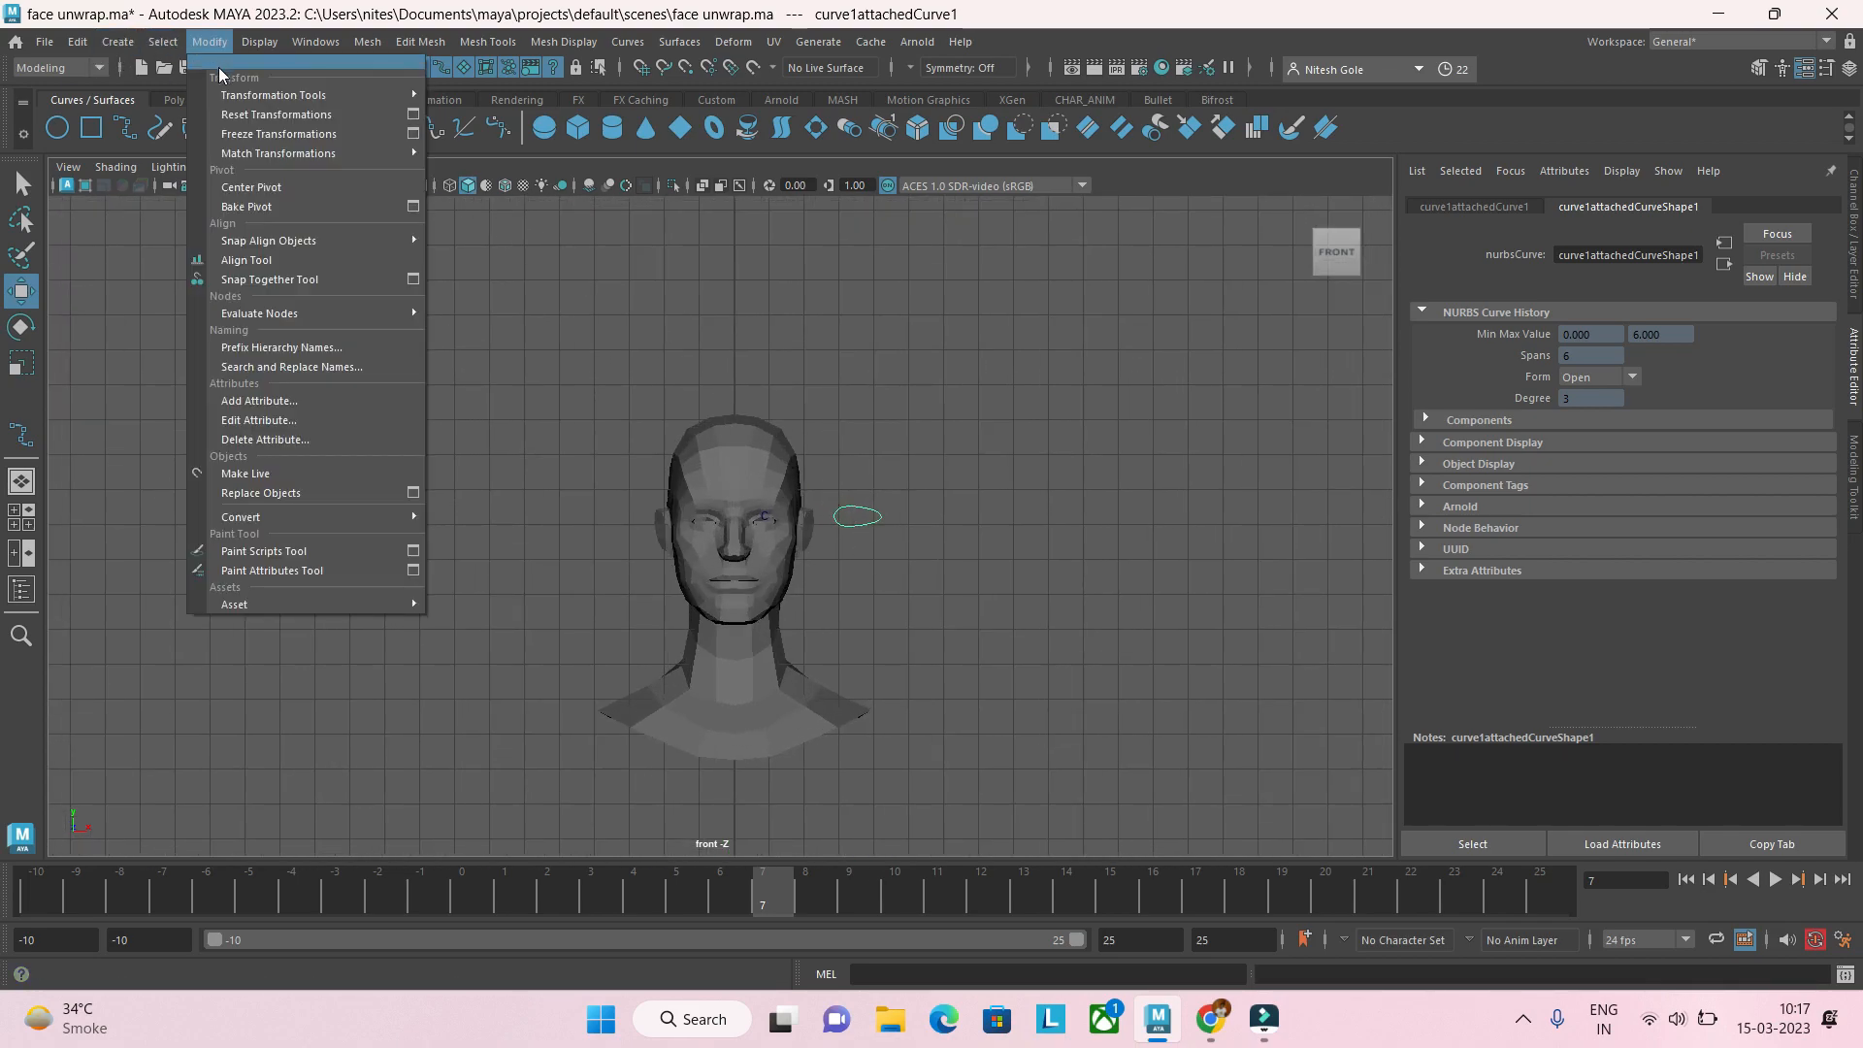
pyautogui.click(252, 178)
pyautogui.scroll(6, 797, 574)
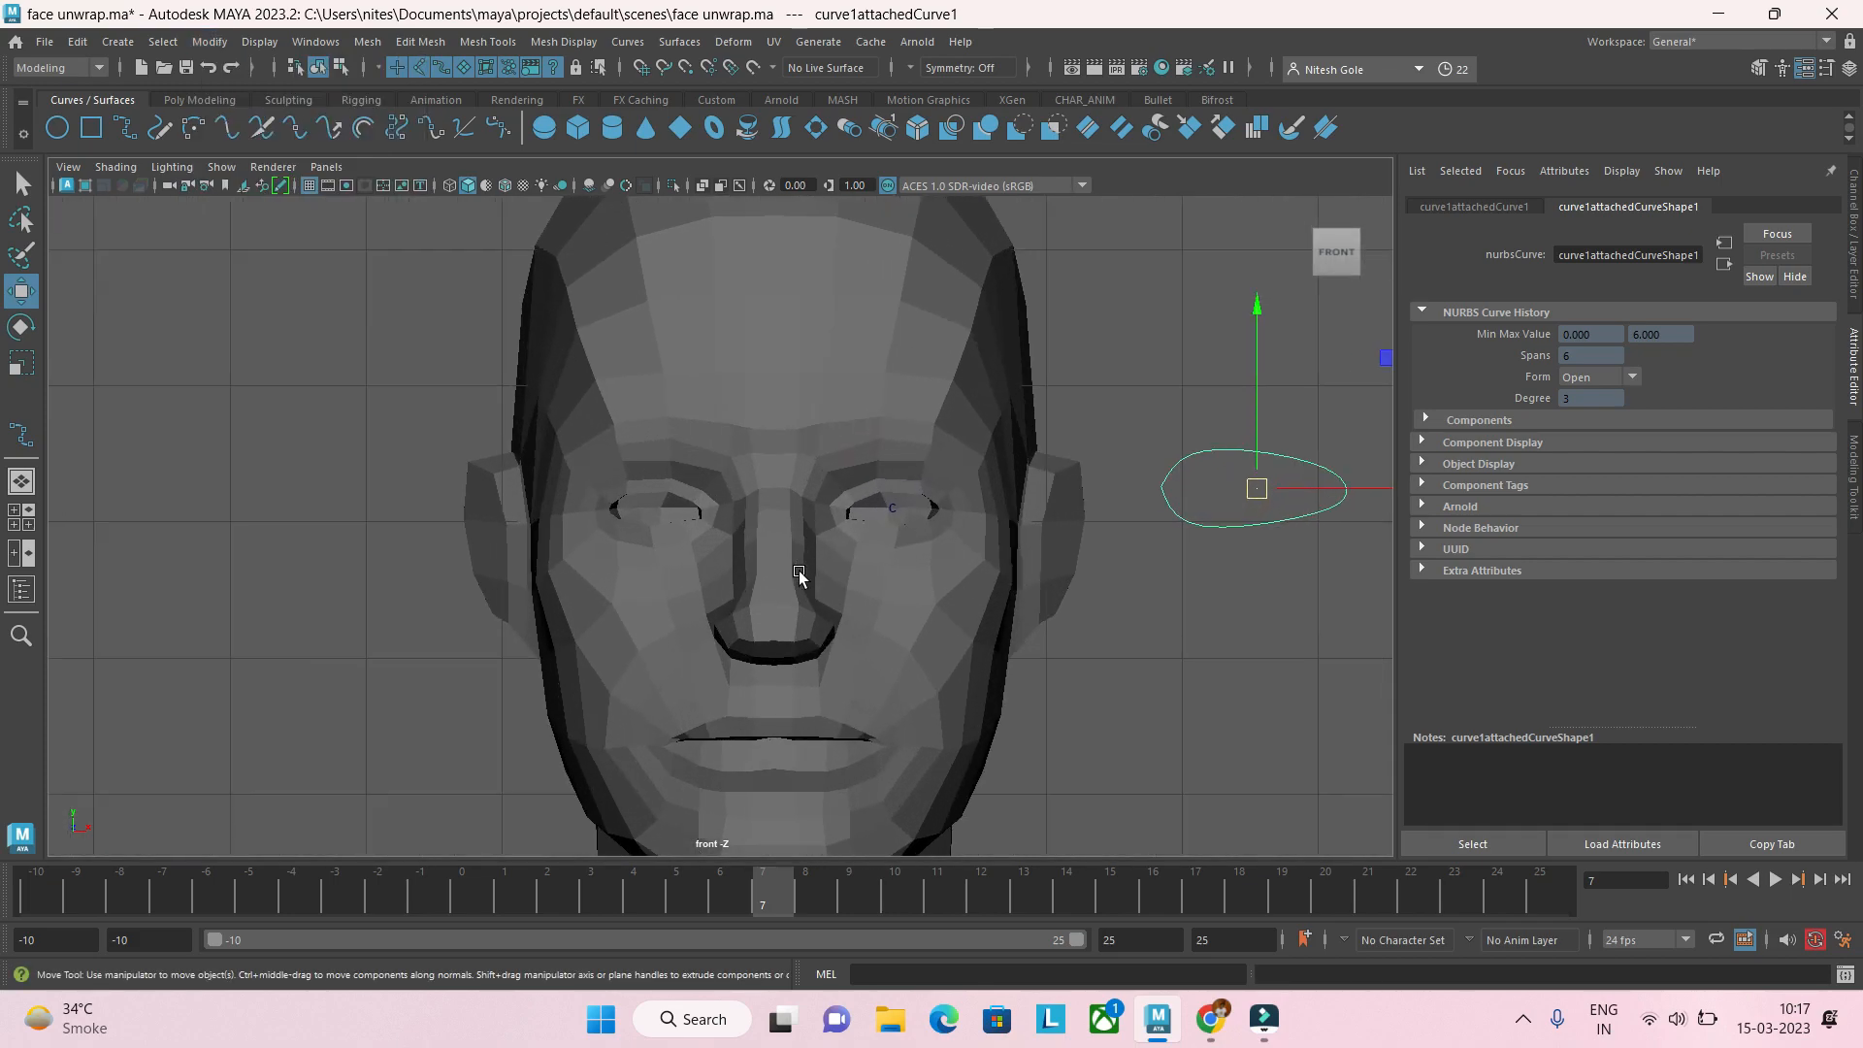
# Step: Move the eye-shaped curve over the left eye in the front view, and pull it forward to the face in the side view
pyautogui.moveTo(1257, 489); pyautogui.dragTo(893, 514)
pyautogui.press('space')
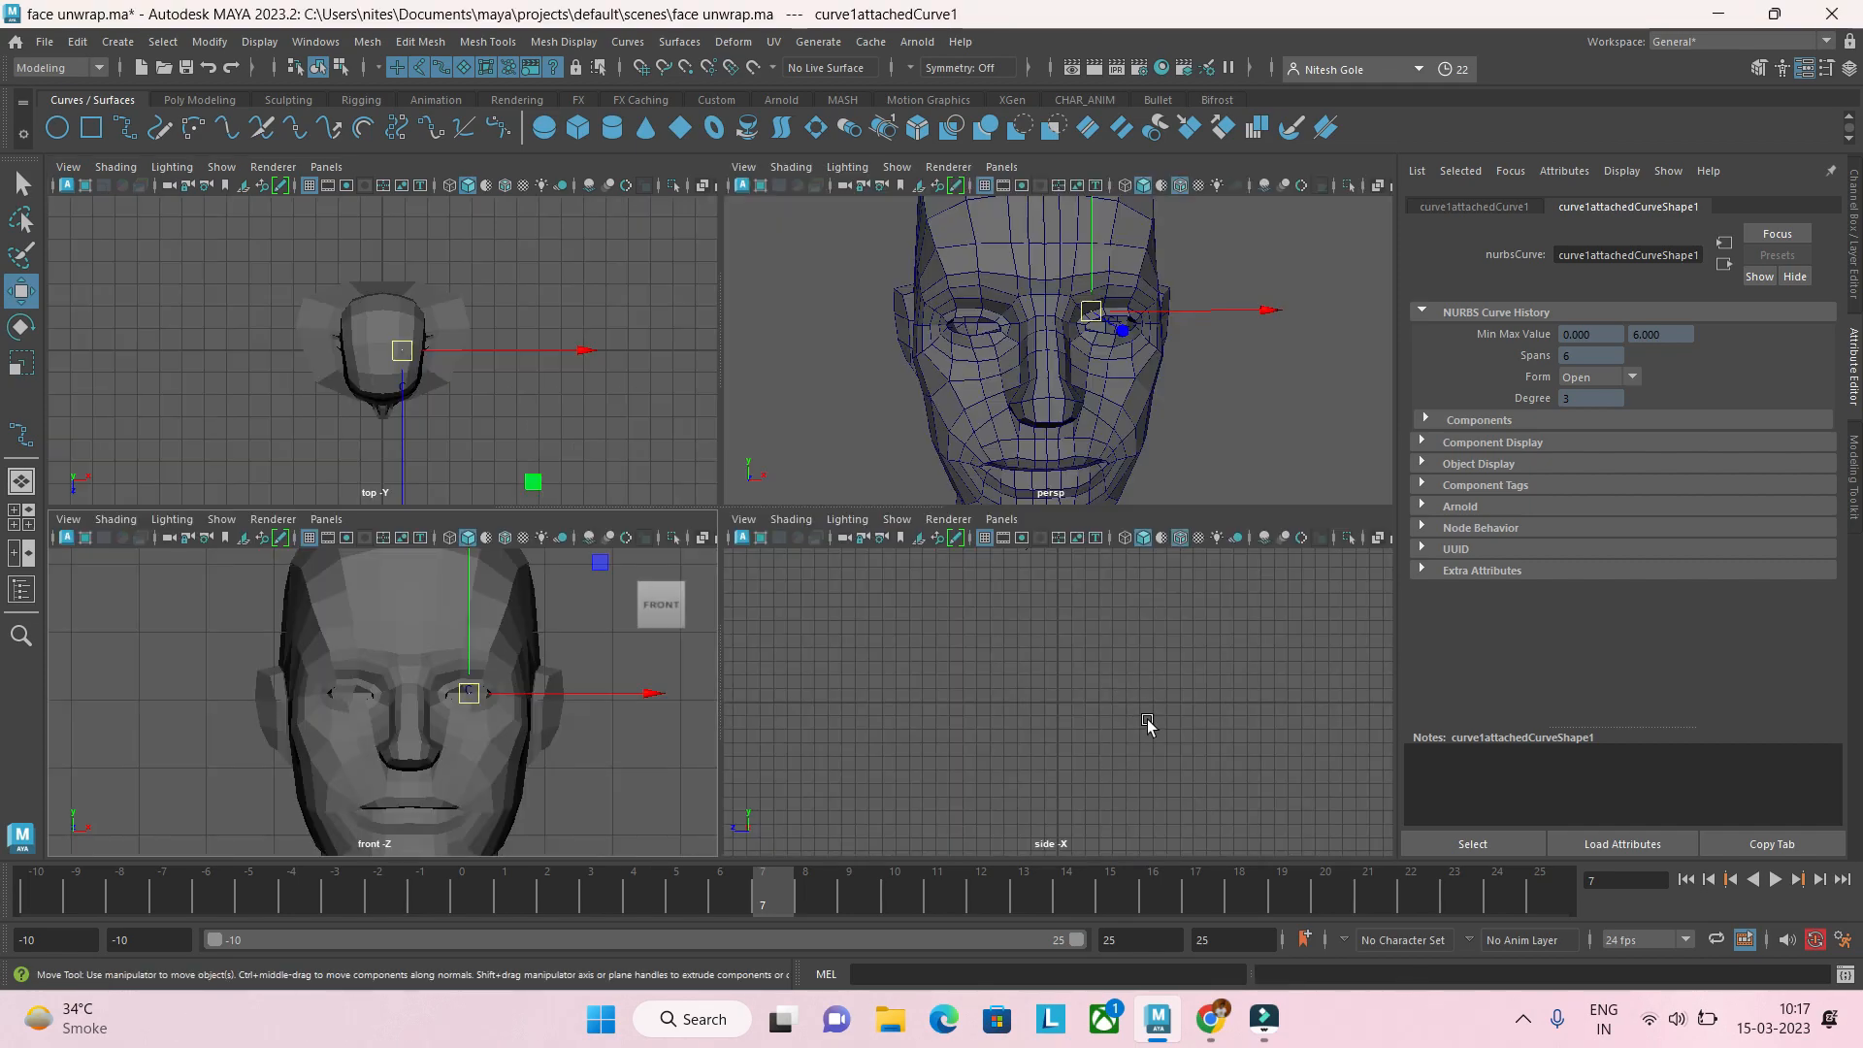
pyautogui.press('space')
pyautogui.scroll(-4, 1096, 688)
pyautogui.keyDown('alt'); pyautogui.moveTo(680, 325); pyautogui.dragTo(824, 536, button='middle'); pyautogui.keyUp('alt')
pyautogui.scroll(5, 824, 537)
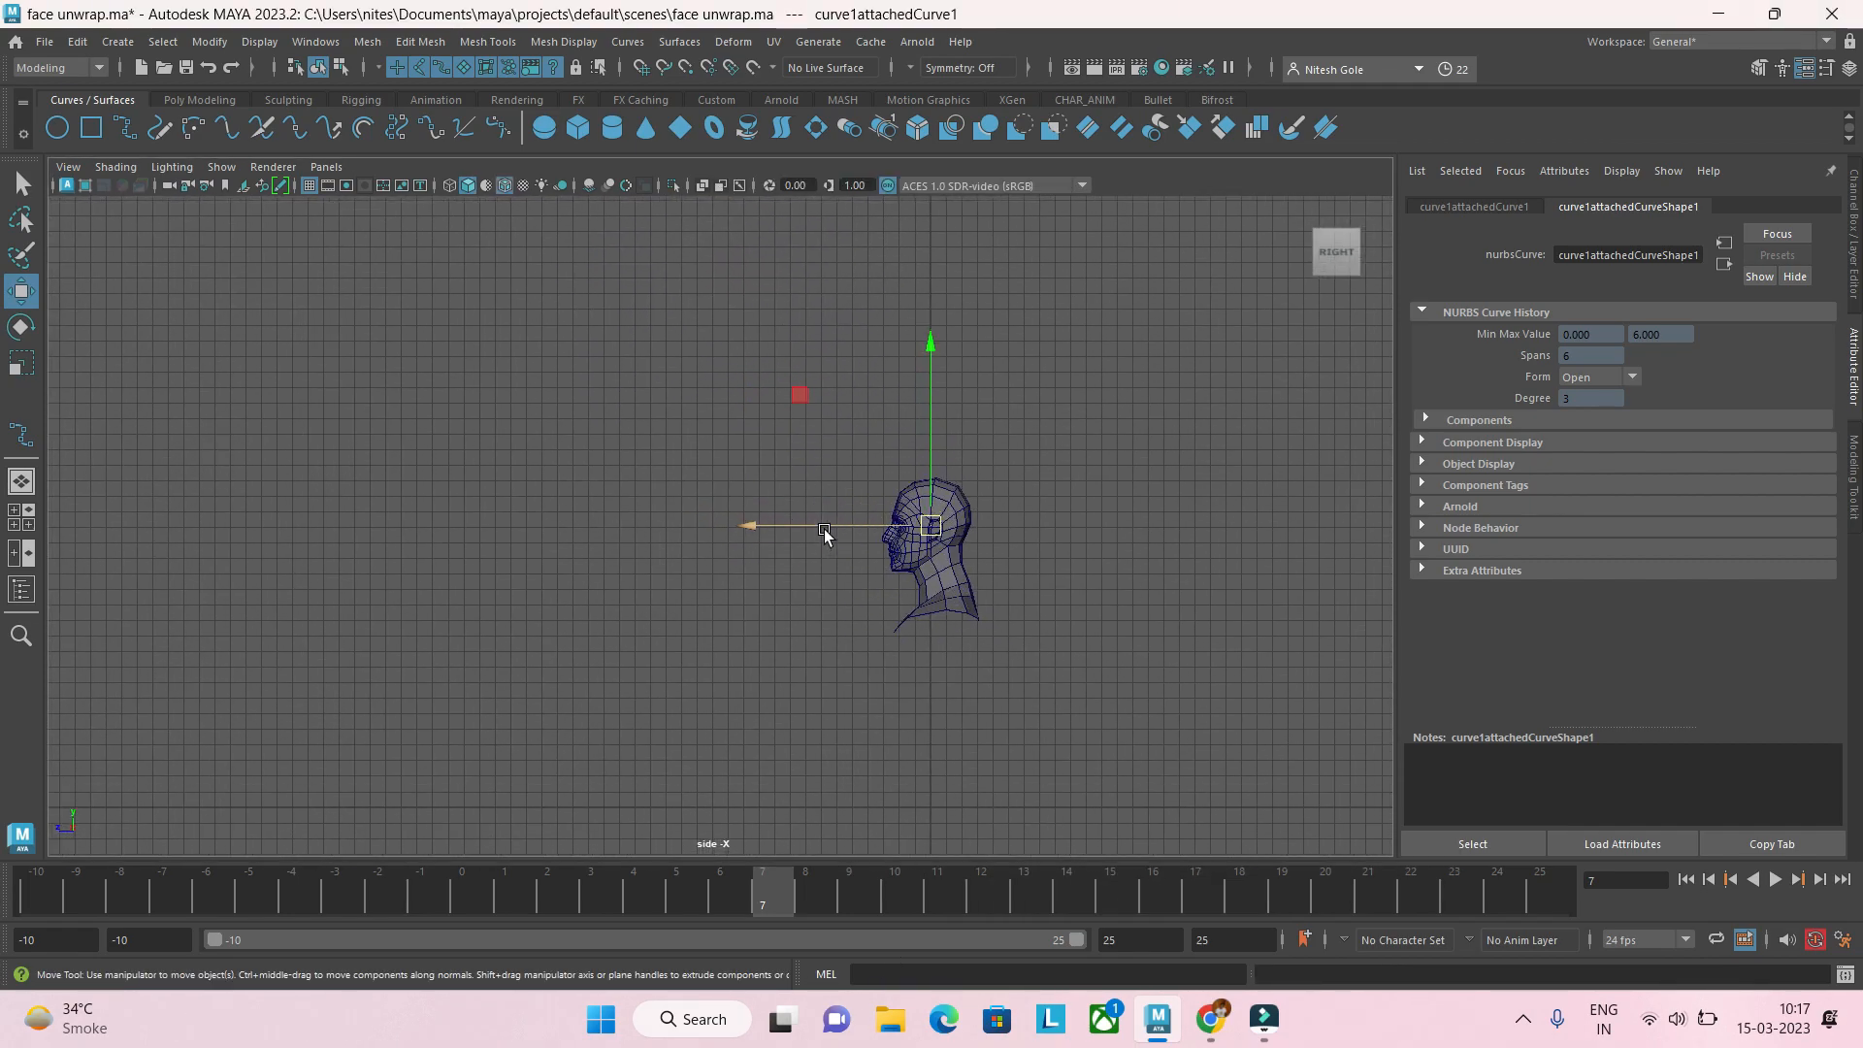
pyautogui.moveTo(915, 526); pyautogui.dragTo(839, 527)
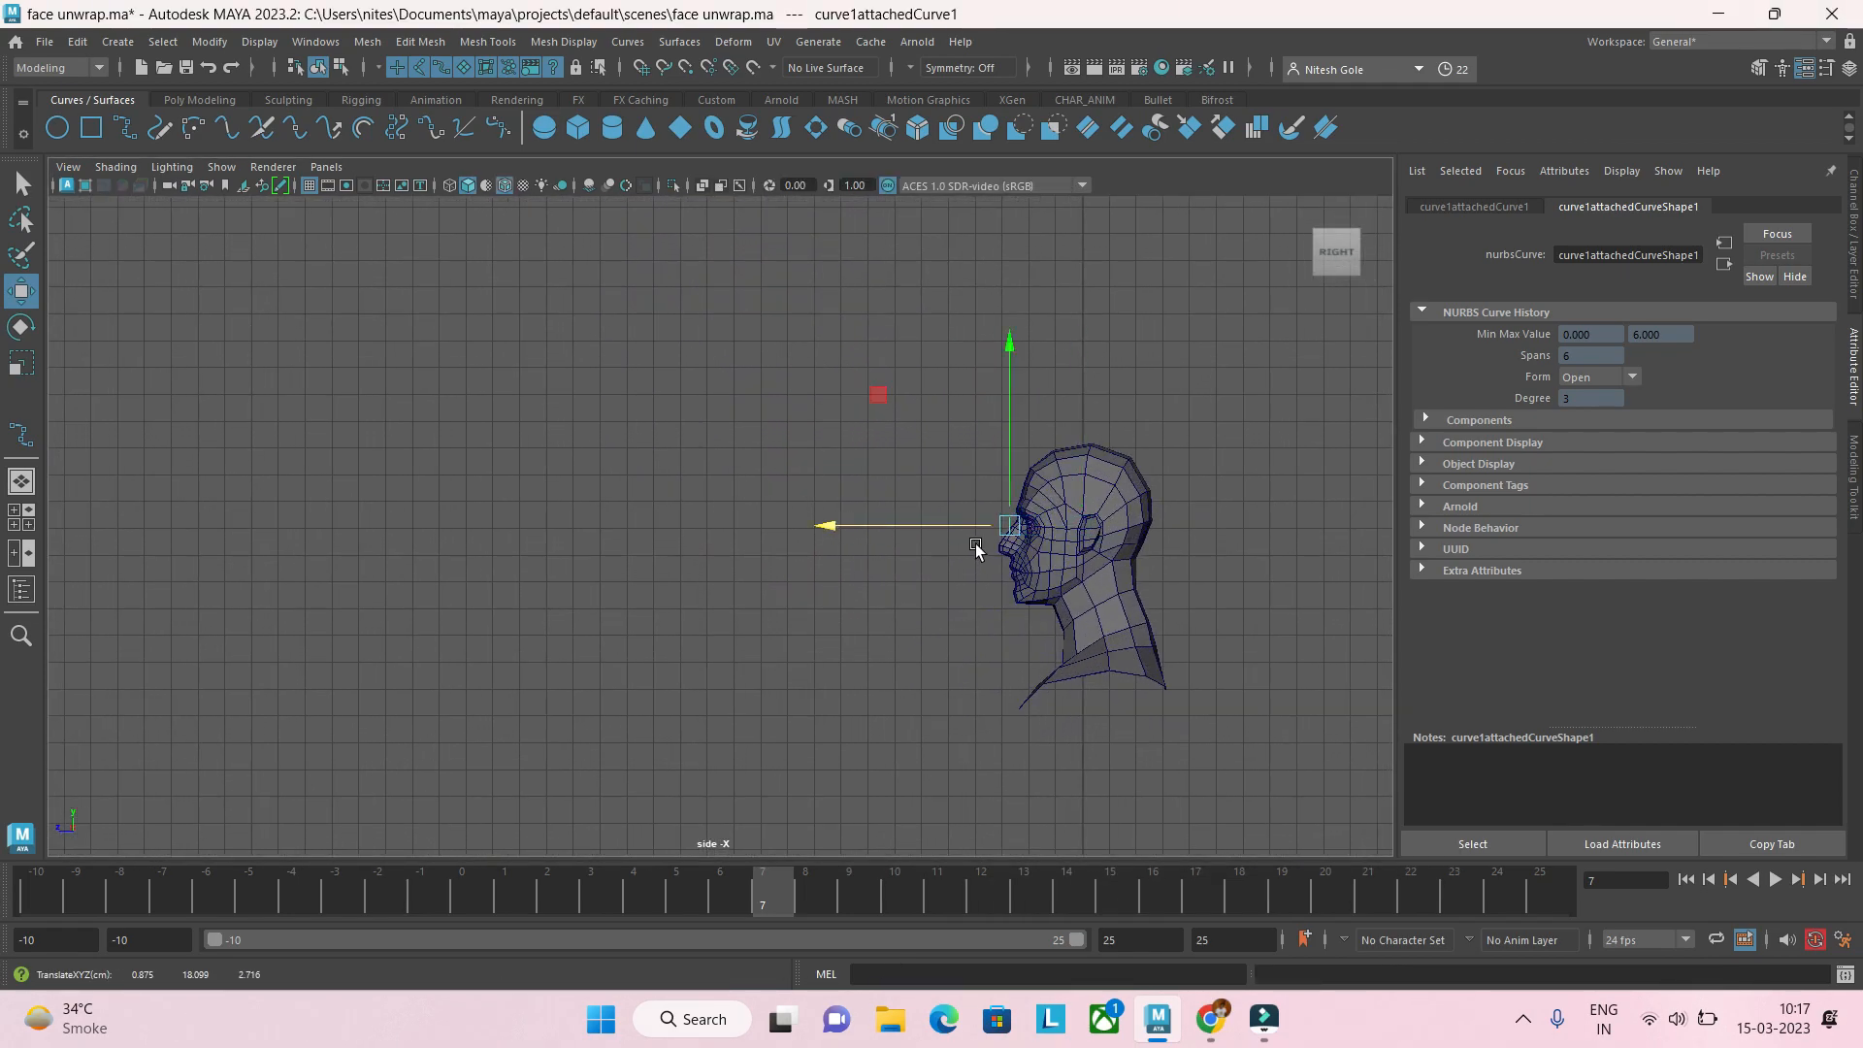
# Step: Set the curve's depth just in front of the eye in the side view and rotate it about 11.5° around Y
pyautogui.scroll(5, 981, 543)
pyautogui.keyDown('alt'); pyautogui.moveTo(1085, 552); pyautogui.dragTo(812, 544, button='middle'); pyautogui.keyUp('alt')
pyautogui.scroll(5, 1069, 540)
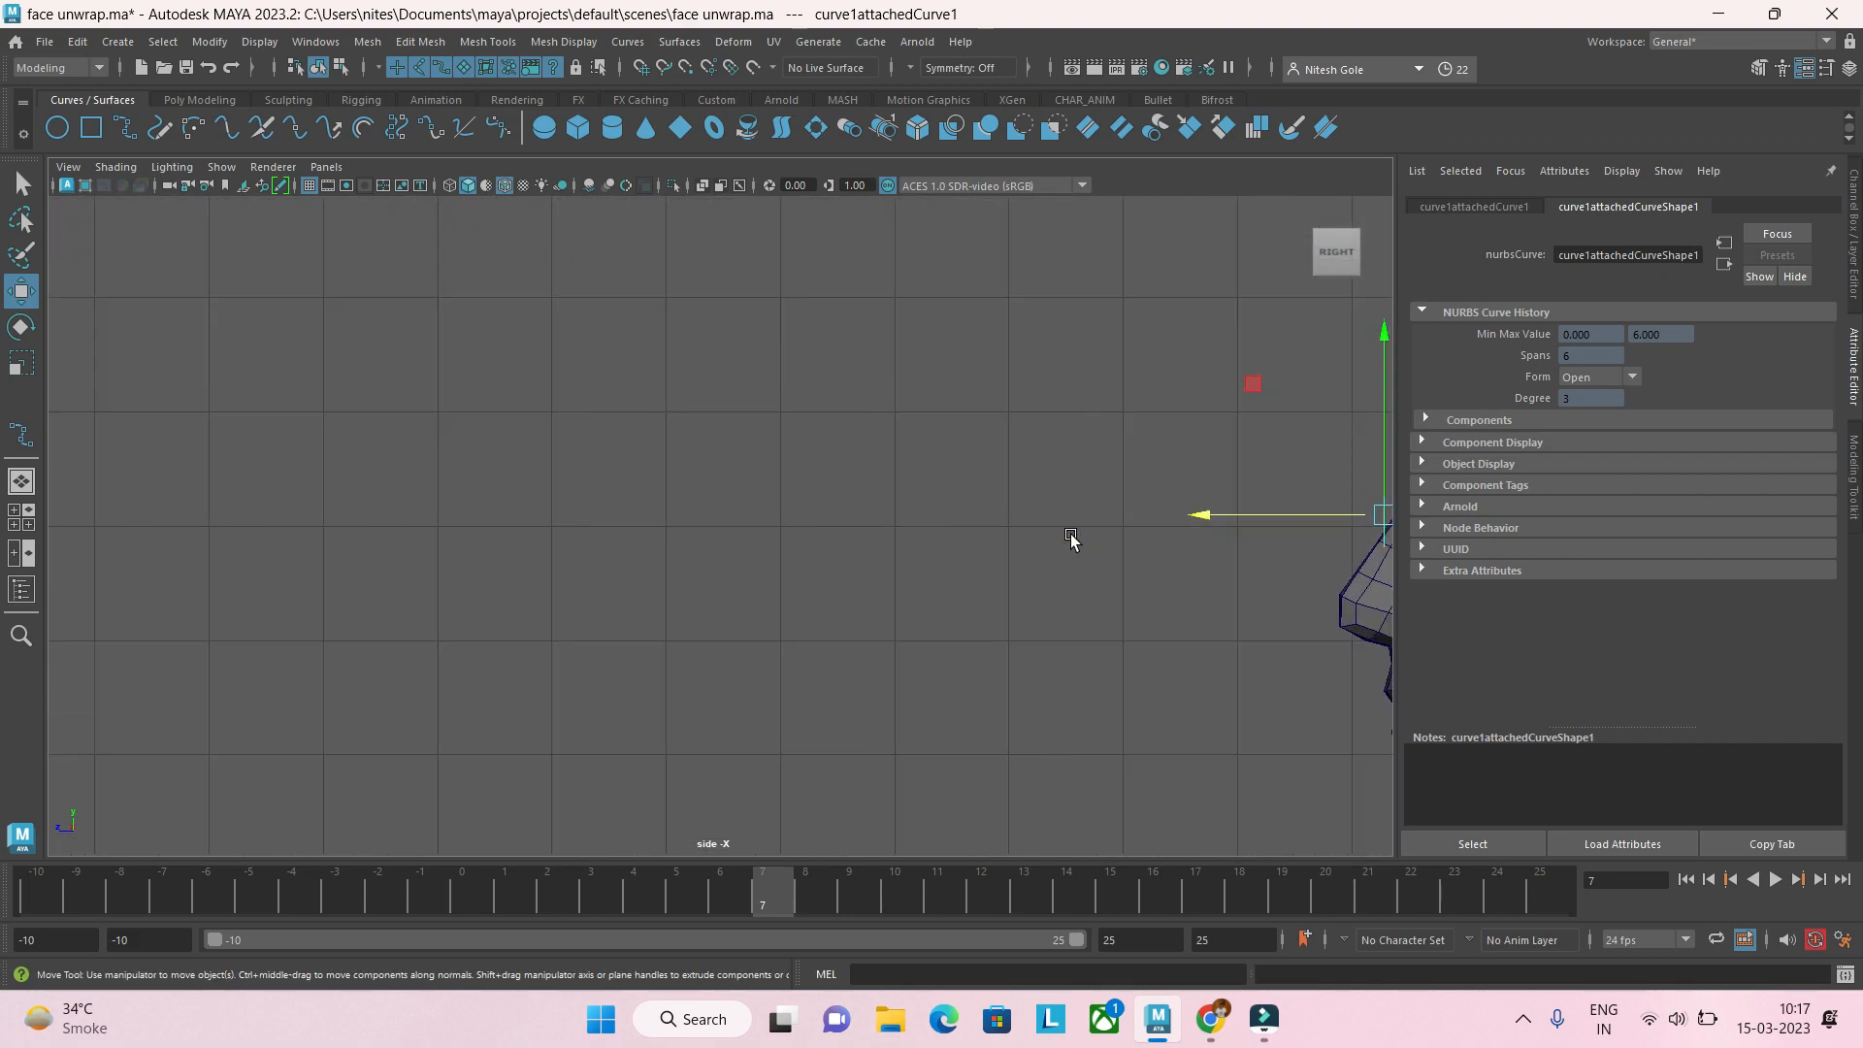
pyautogui.keyDown('alt'); pyautogui.moveTo(1070, 540); pyautogui.dragTo(610, 535, button='middle'); pyautogui.keyUp('alt')
pyautogui.scroll(5, 936, 566)
pyautogui.moveTo(957, 545); pyautogui.dragTo(1126, 557)
pyautogui.press('e')
pyautogui.press('w')
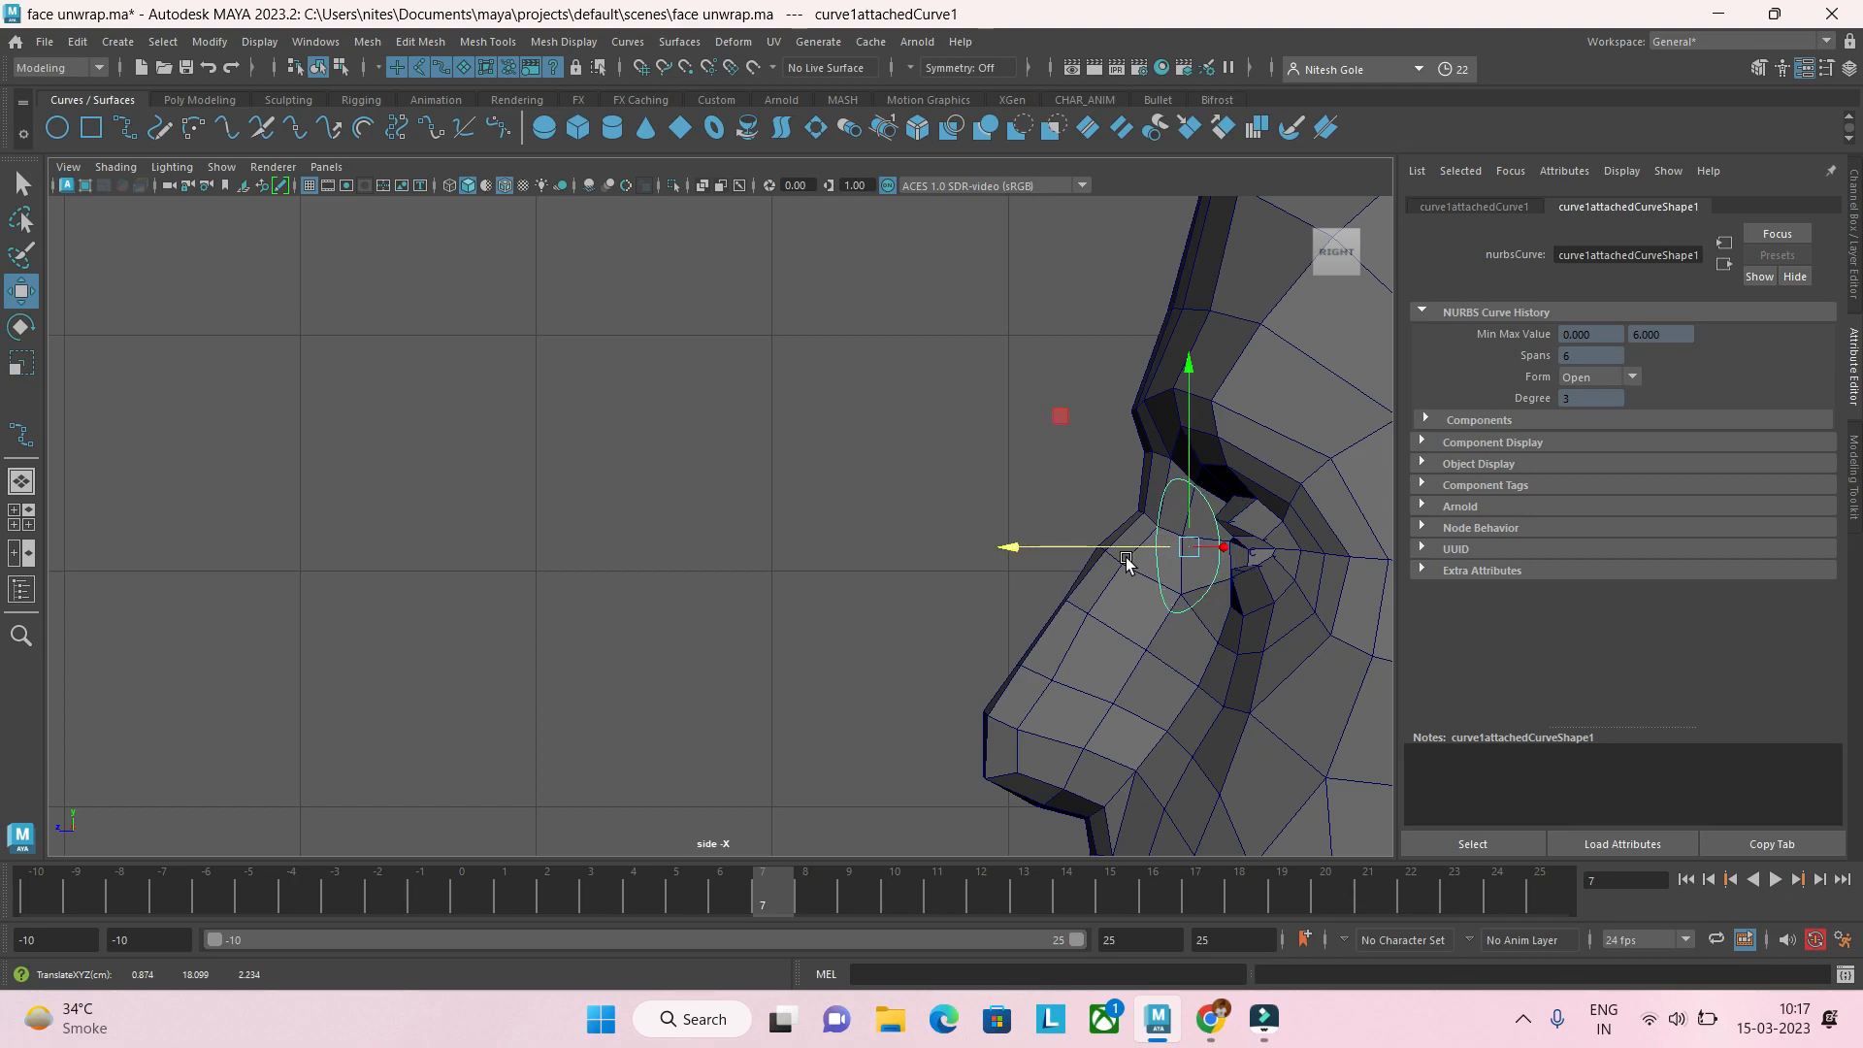
# Step: Nudge the curve sideways along X over the left eye in the perspective view
pyautogui.press('space')
pyautogui.press('space')
pyautogui.moveTo(981, 475); pyautogui.dragTo(999, 473)
pyautogui.click(1046, 543)
pyautogui.keyDown('alt'); pyautogui.moveTo(1049, 553); pyautogui.dragTo(957, 533); pyautogui.keyUp('alt')
pyautogui.click(957, 487)
# Step: Scale the eye curve to about 0.8 in X and nudge it forward and outward so it frames the left eye
pyautogui.press('e')
pyautogui.press('r')
pyautogui.moveTo(1023, 476); pyautogui.dragTo(868, 606)
pyautogui.press('w')
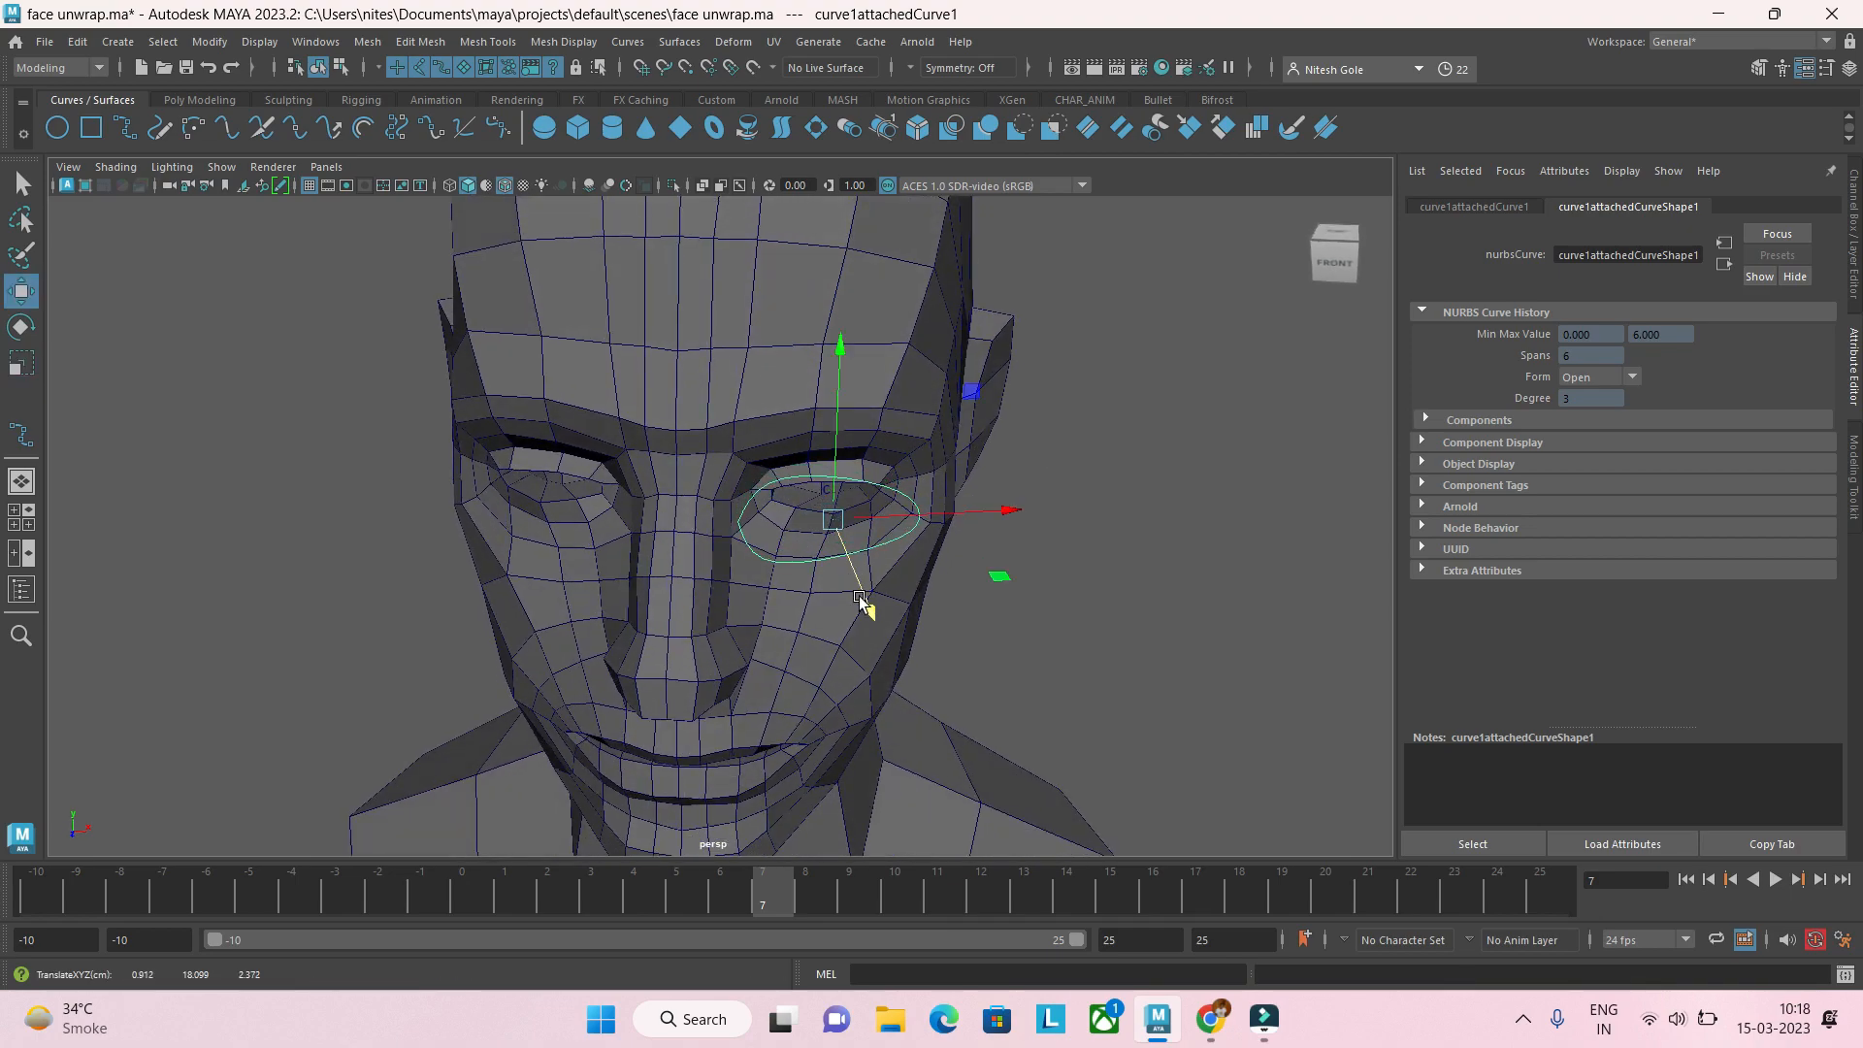
pyautogui.moveTo(961, 514); pyautogui.dragTo(971, 515)
pyautogui.click(1094, 581)
pyautogui.keyDown('alt'); pyautogui.moveTo(1094, 581); pyautogui.dragTo(1076, 621); pyautogui.keyUp('alt')
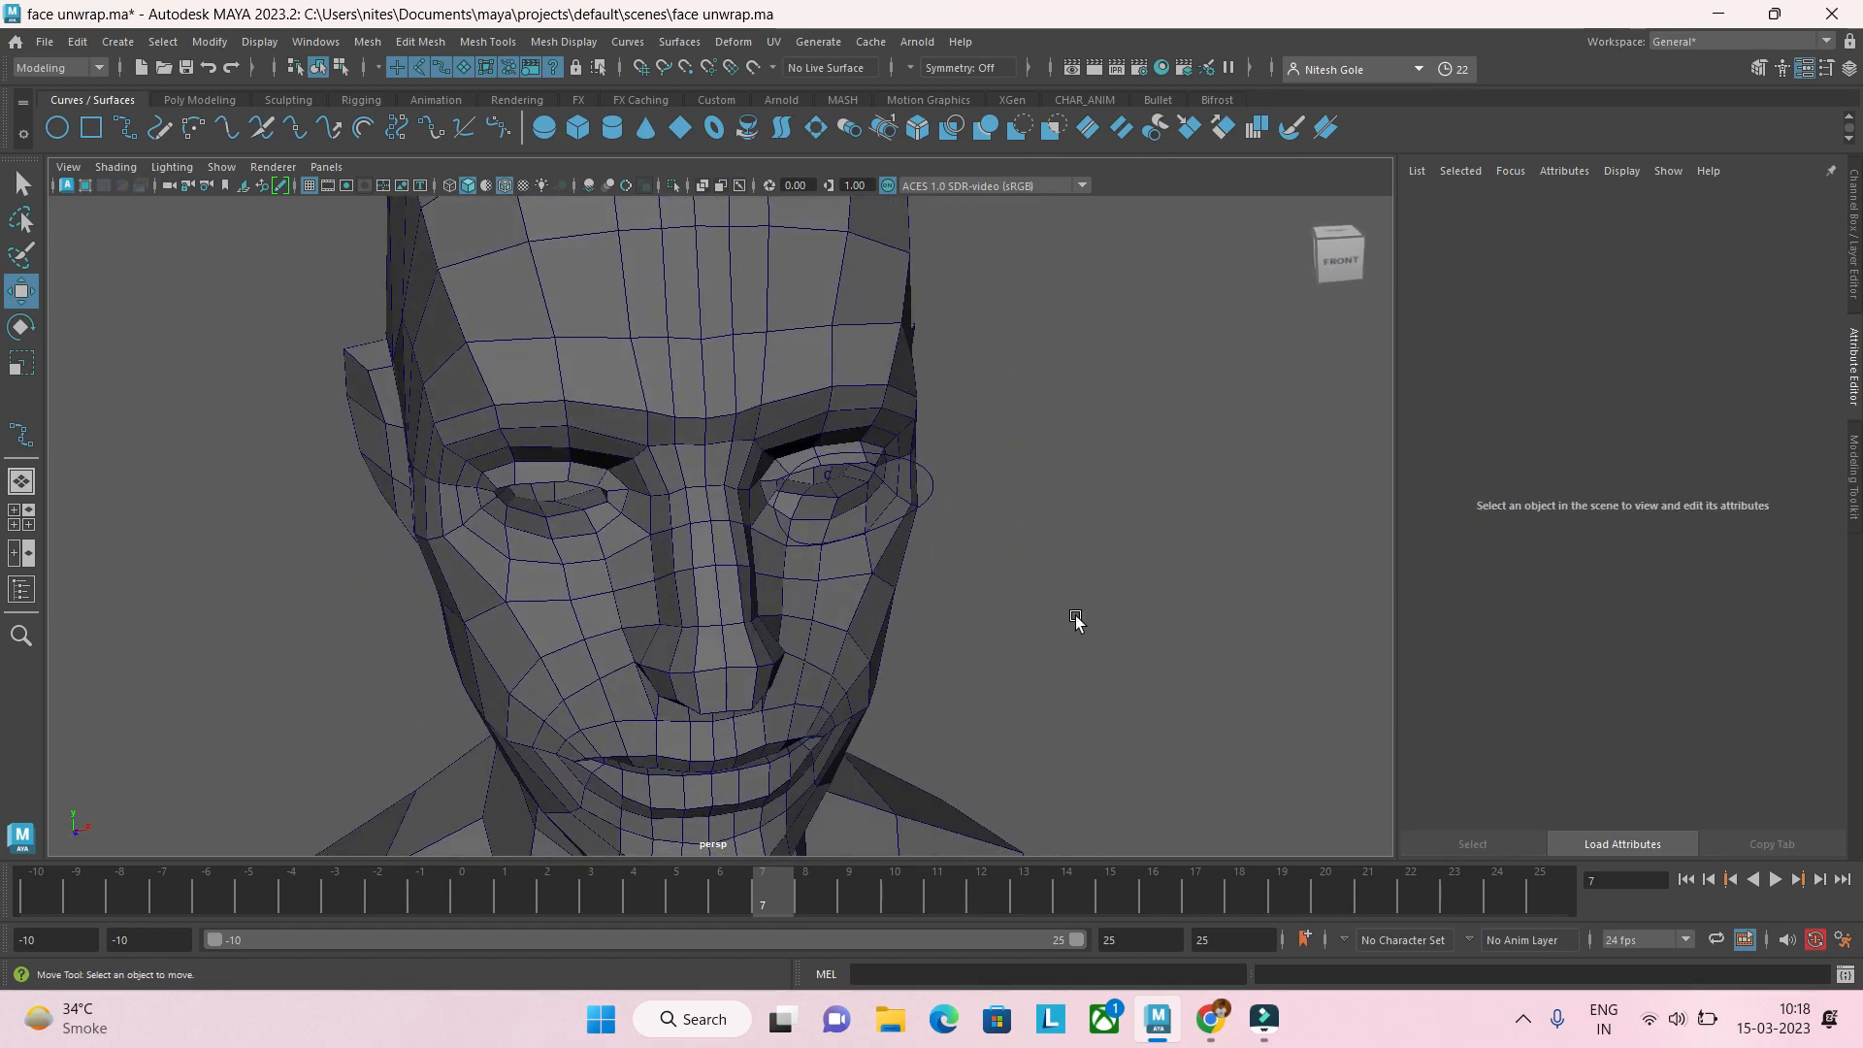
pyautogui.click(915, 507)
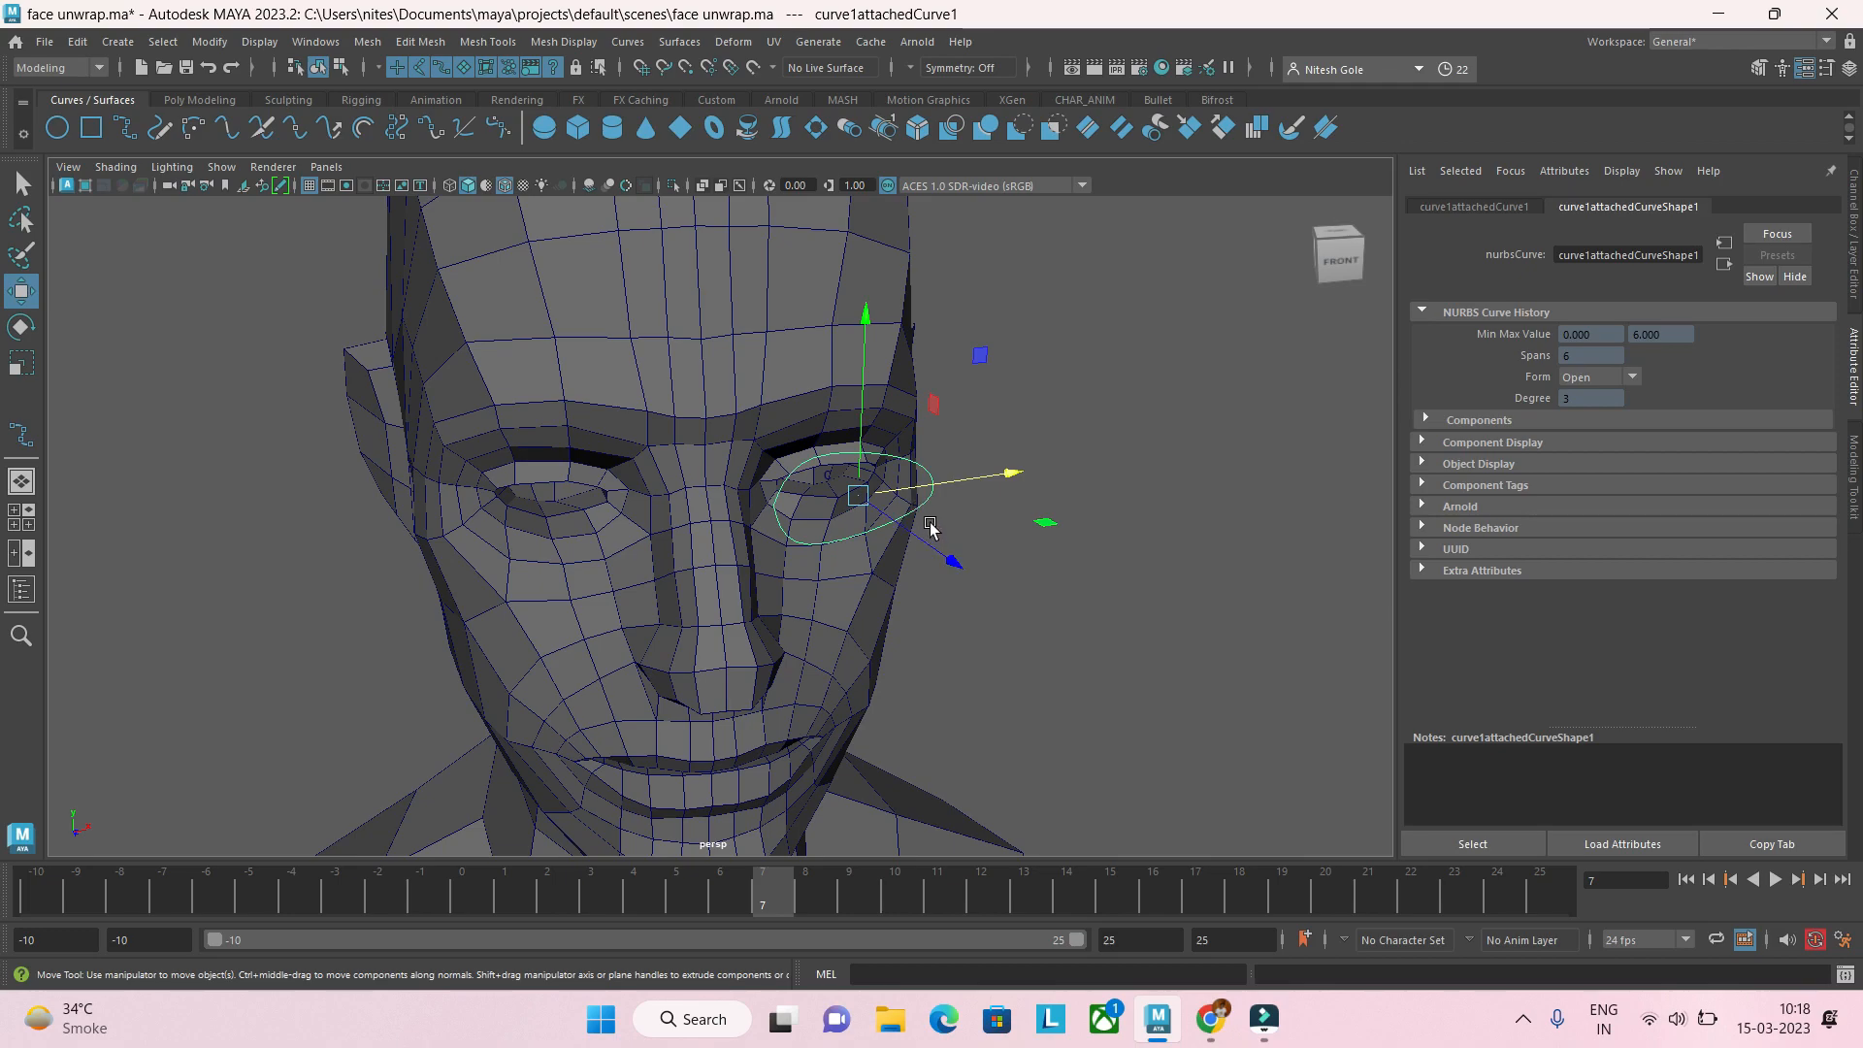
pyautogui.keyDown('alt'); pyautogui.moveTo(932, 528); pyautogui.dragTo(891, 512); pyautogui.keyUp('alt')
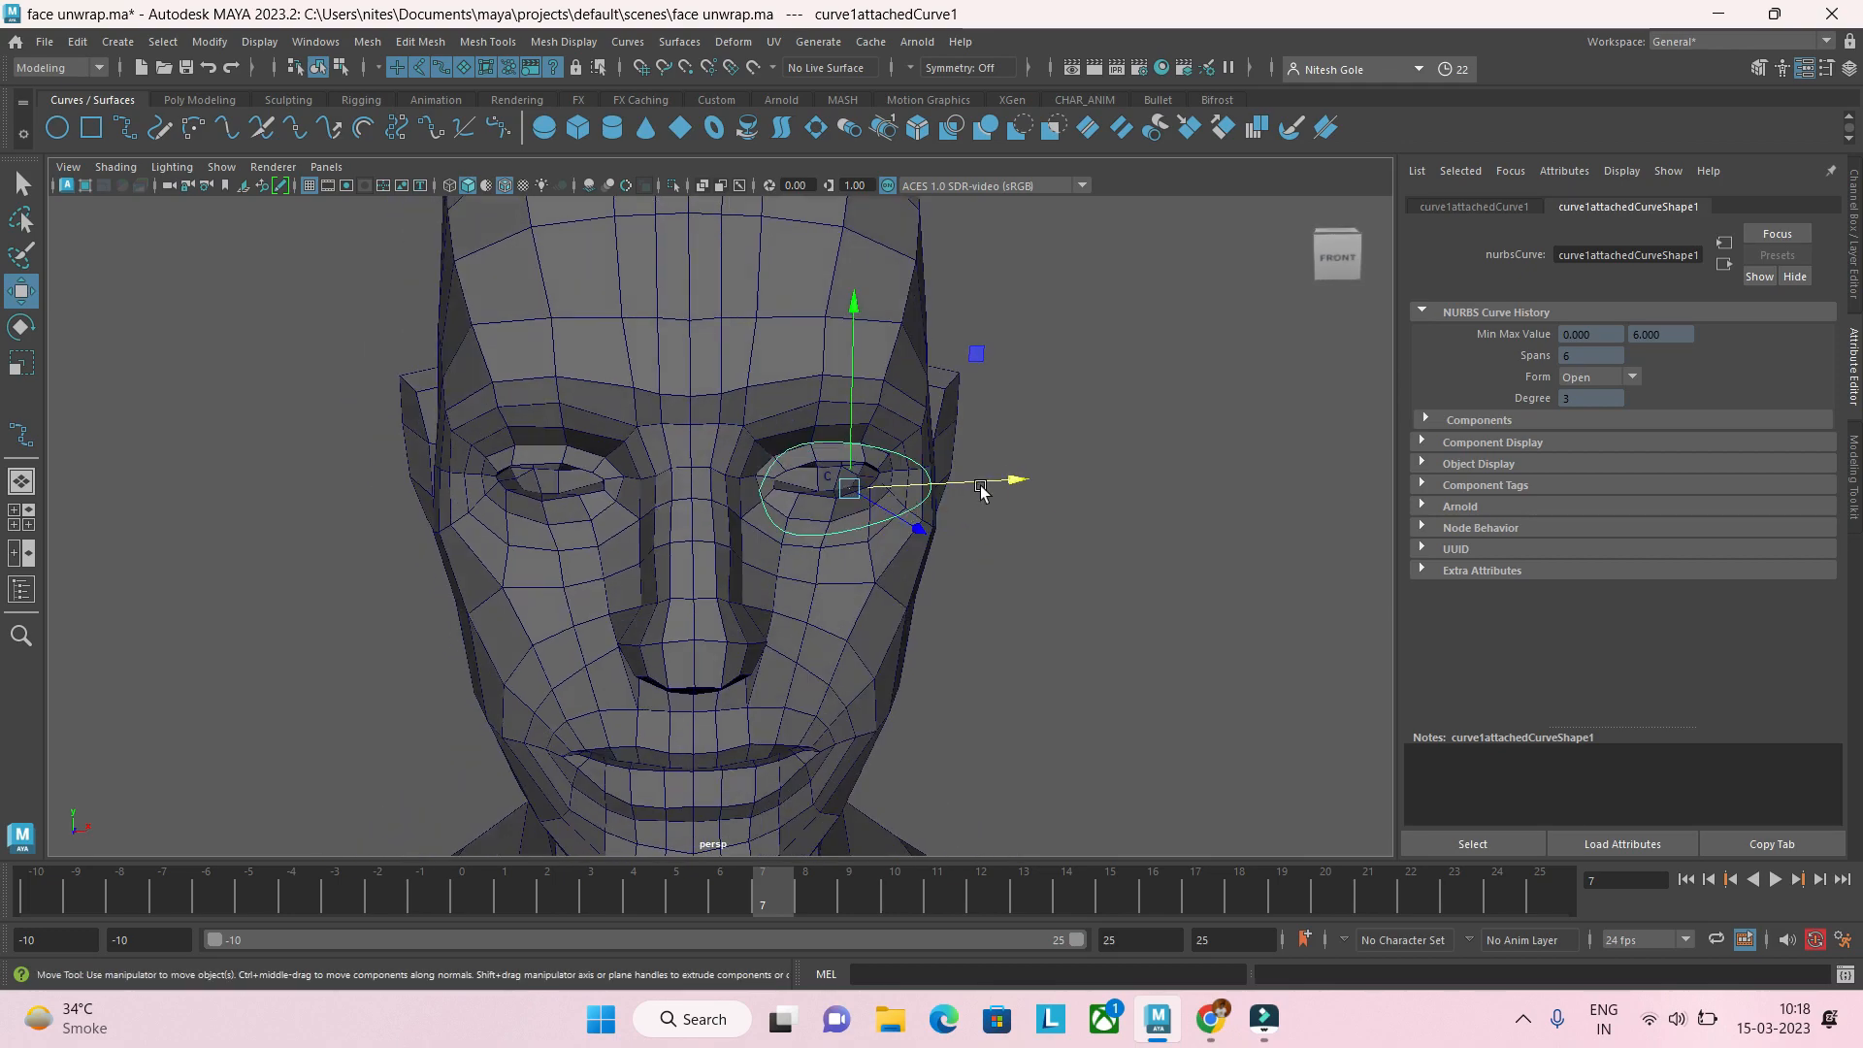
# Step: Start a new custom attribute on the eye curve and name it L_eye_blink
pyautogui.click(1847, 70)
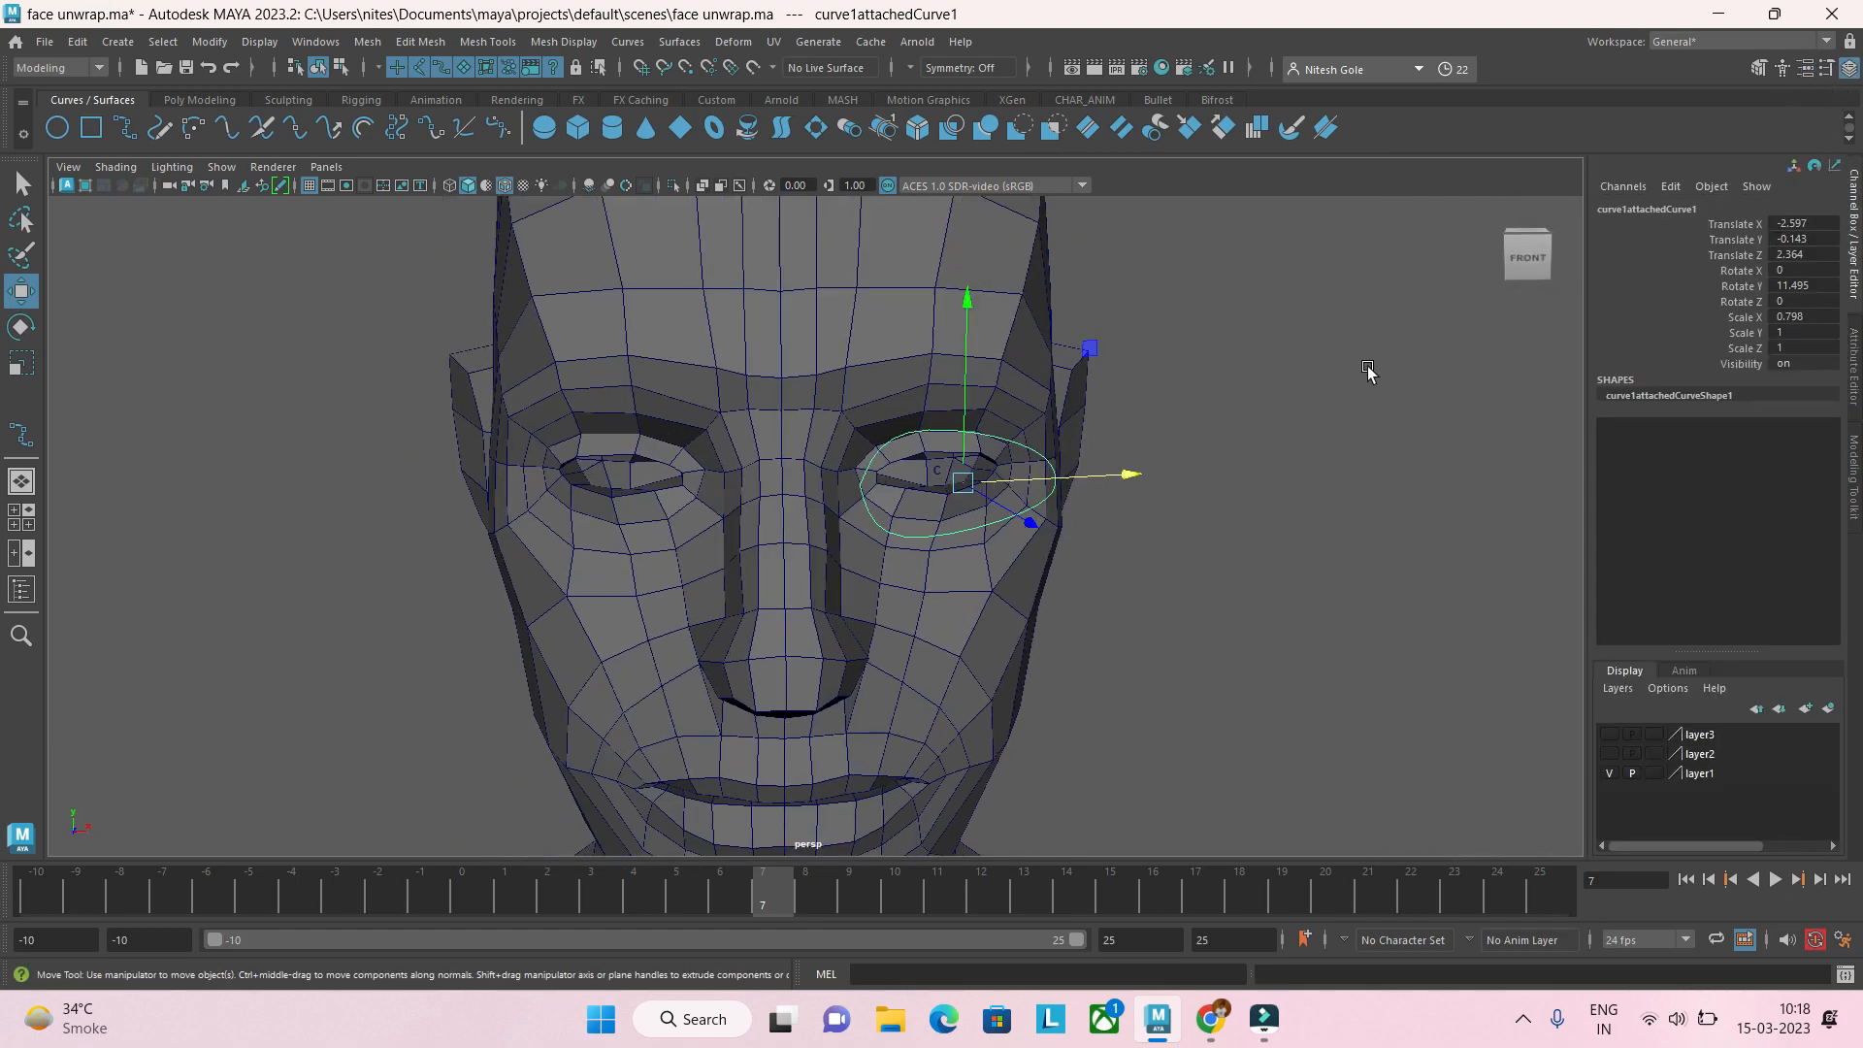
pyautogui.click(1668, 186)
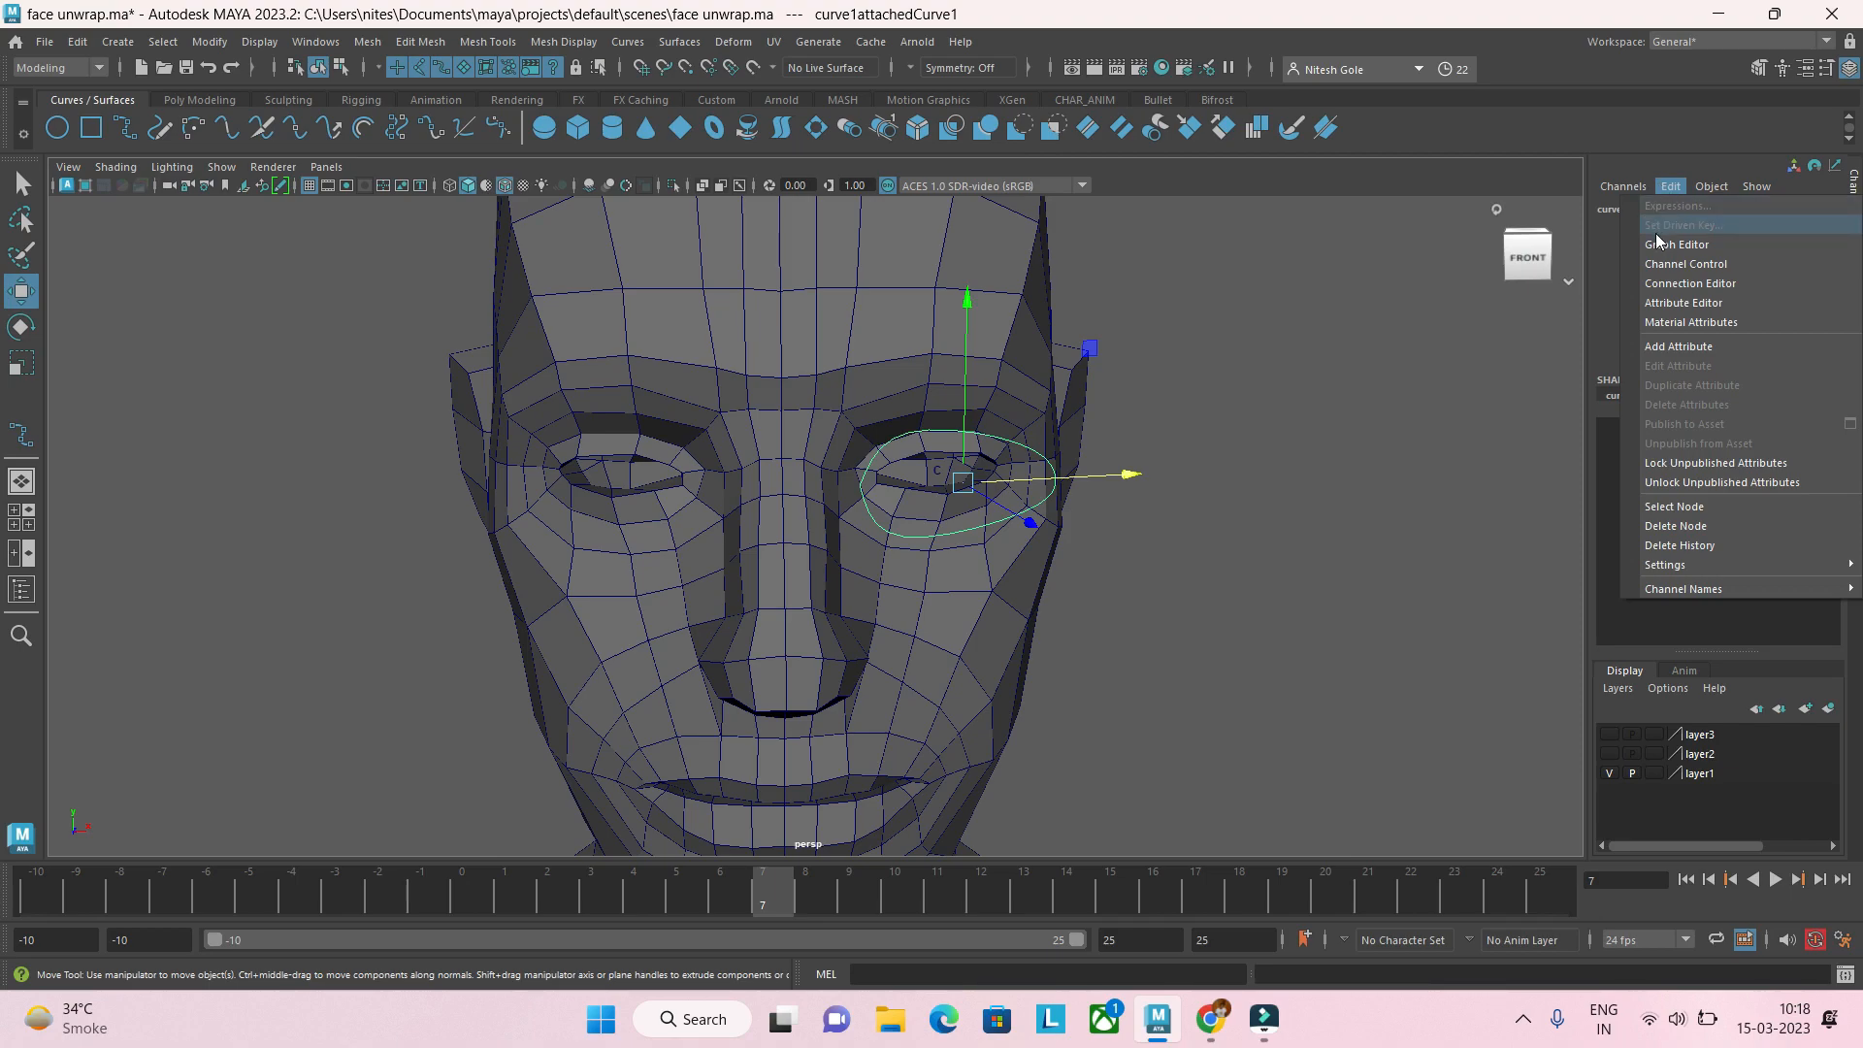
pyautogui.click(1680, 347)
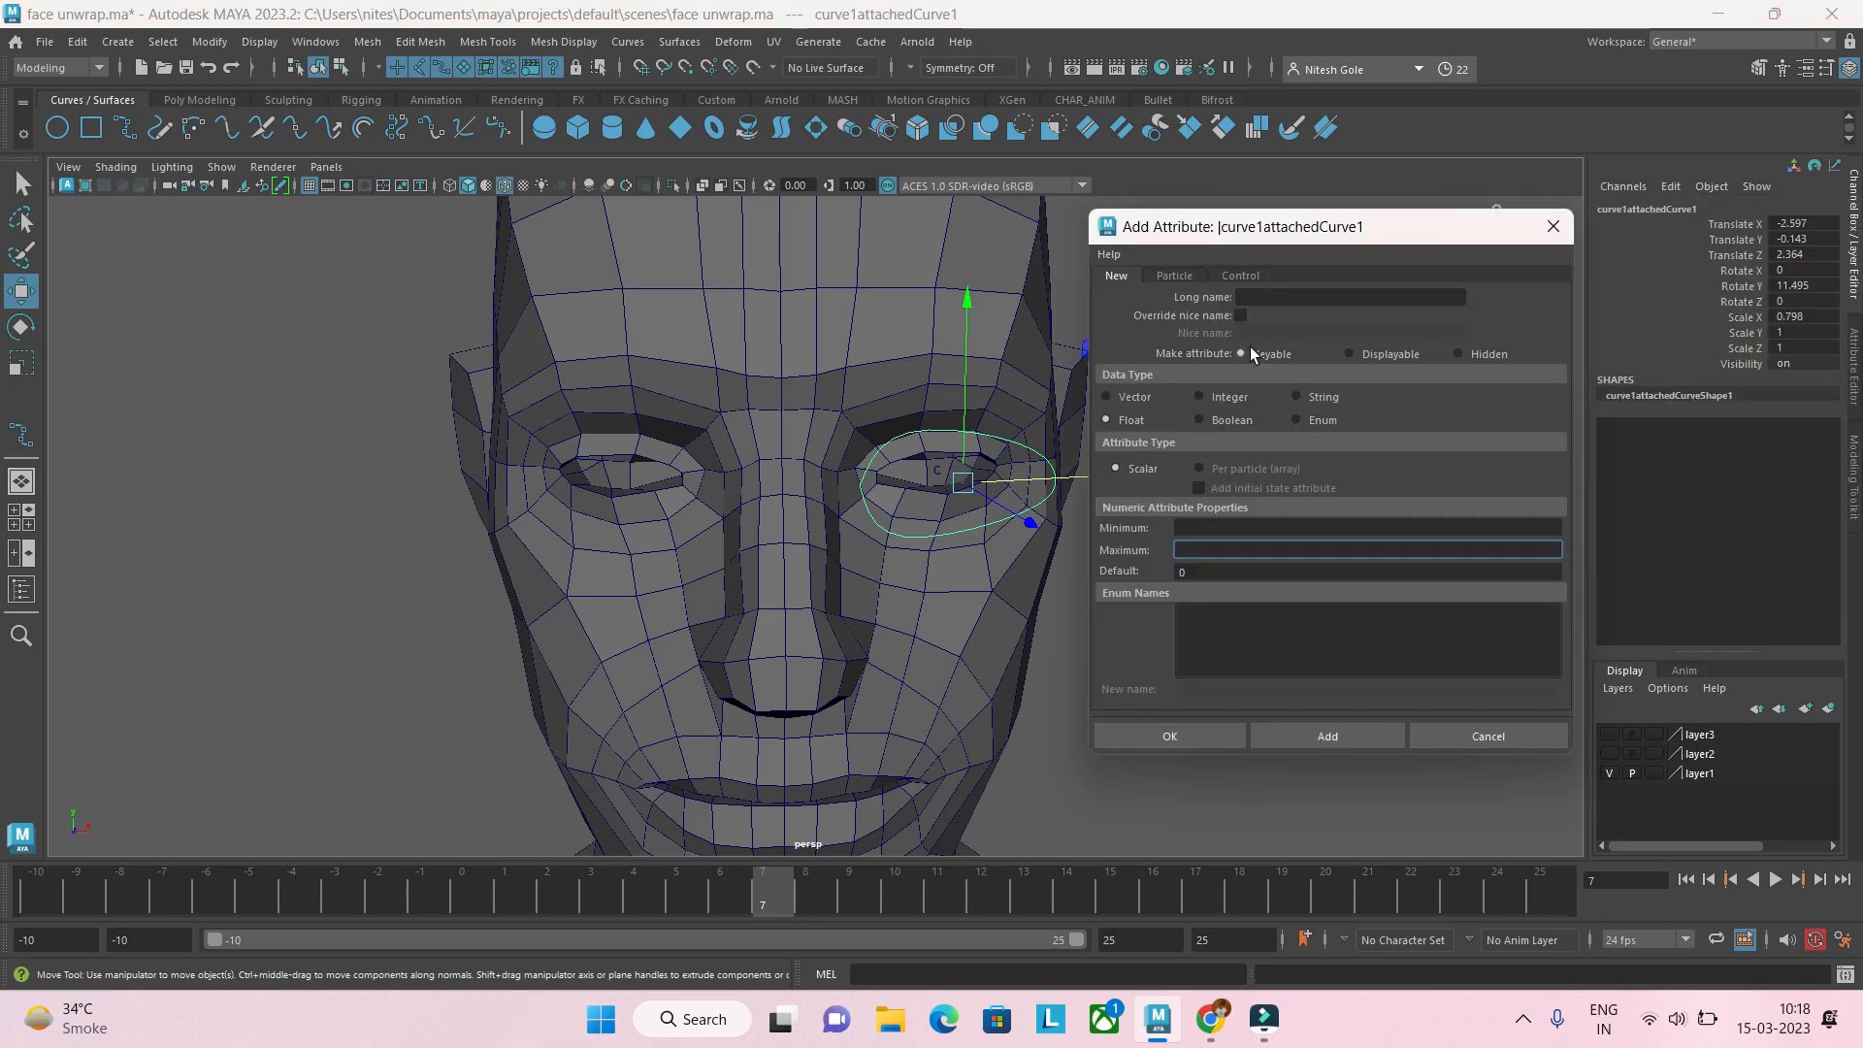
pyautogui.click(1280, 304)
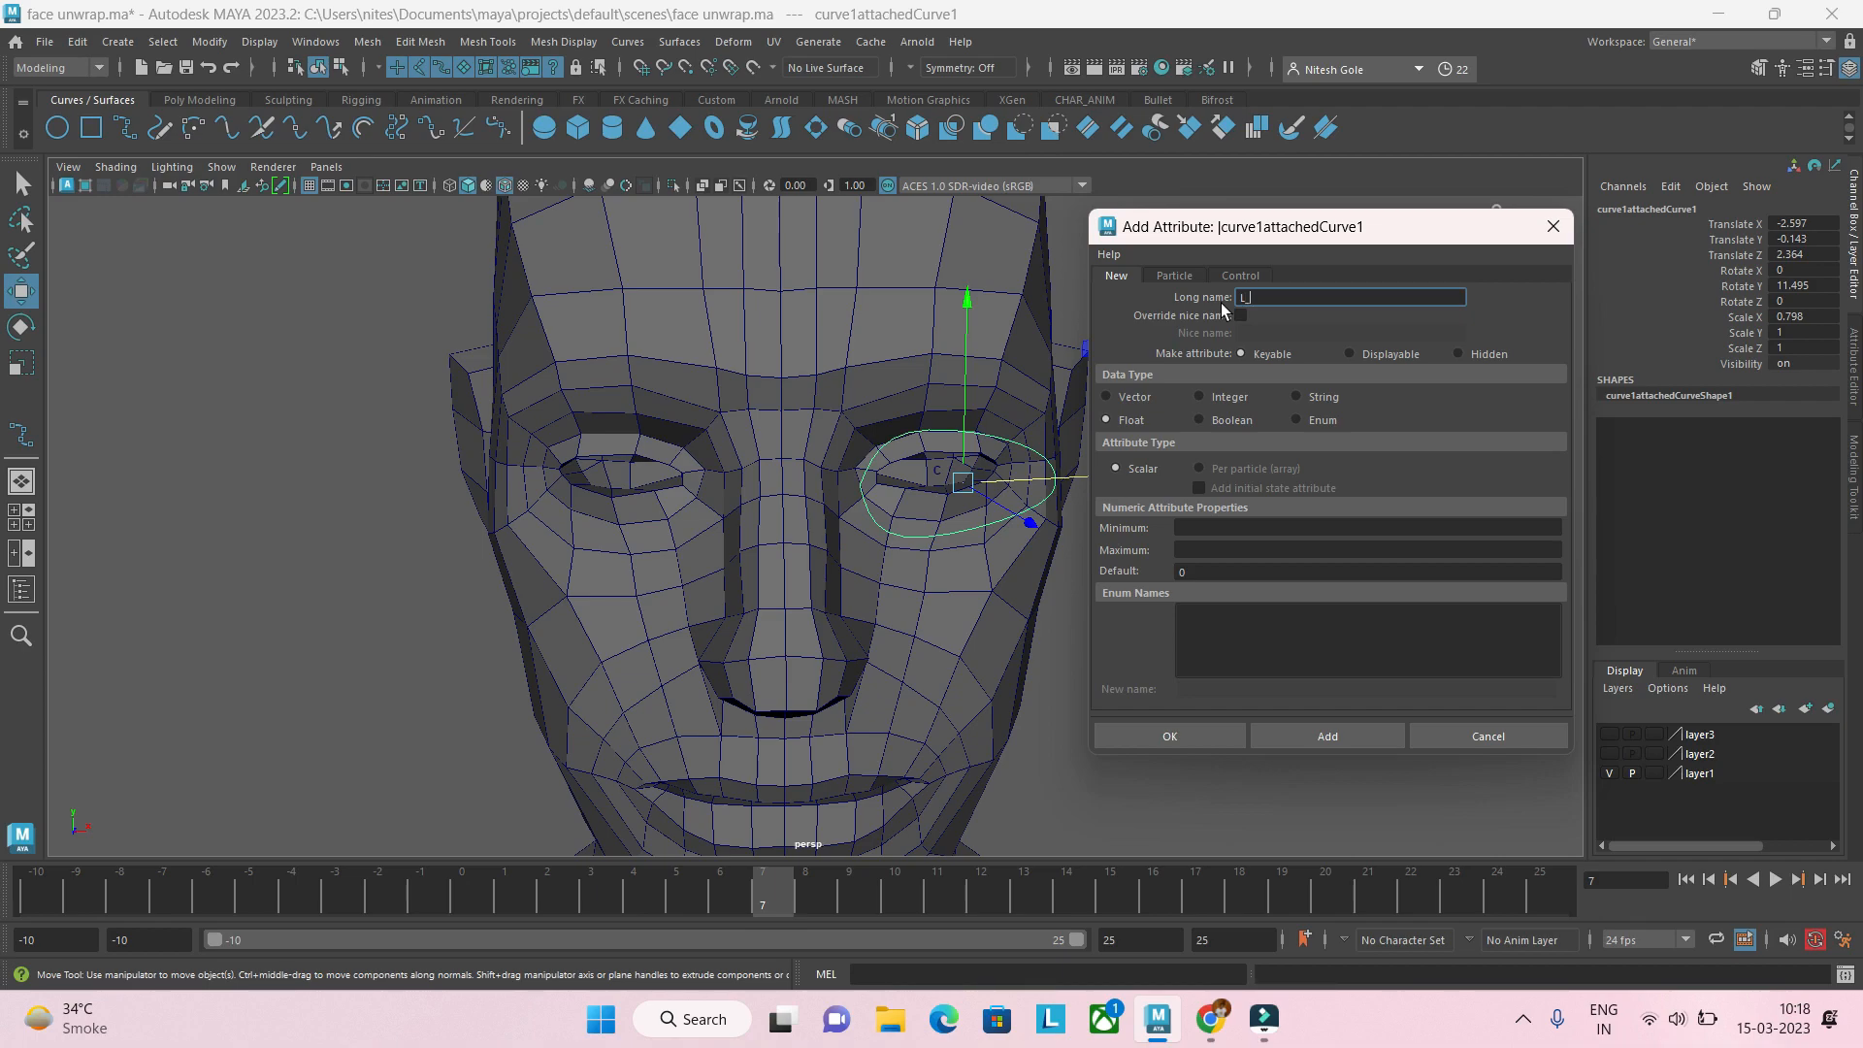
pyautogui.write('blink')
# Step: Give the L_eye_blink attribute a minimum of -1, a maximum of 1 and a default of 0, and create it
pyautogui.click(1217, 529)
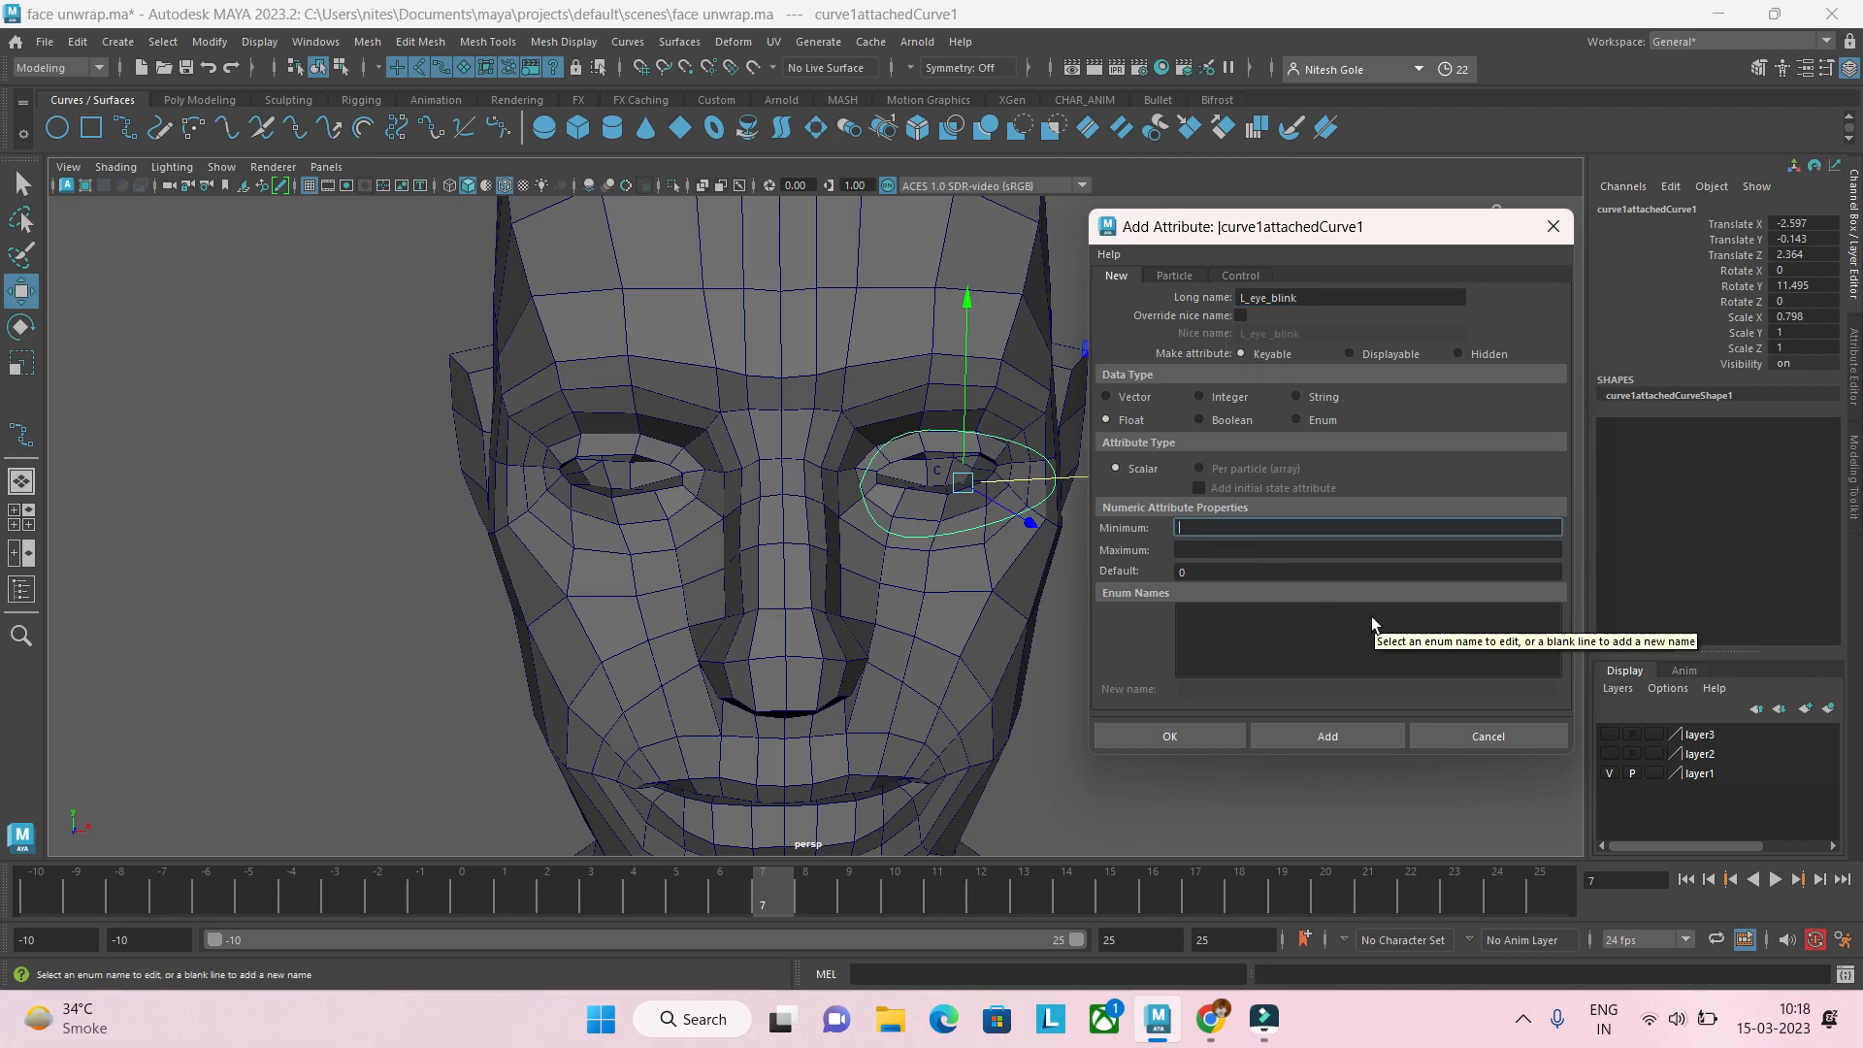
pyautogui.press('Tab')
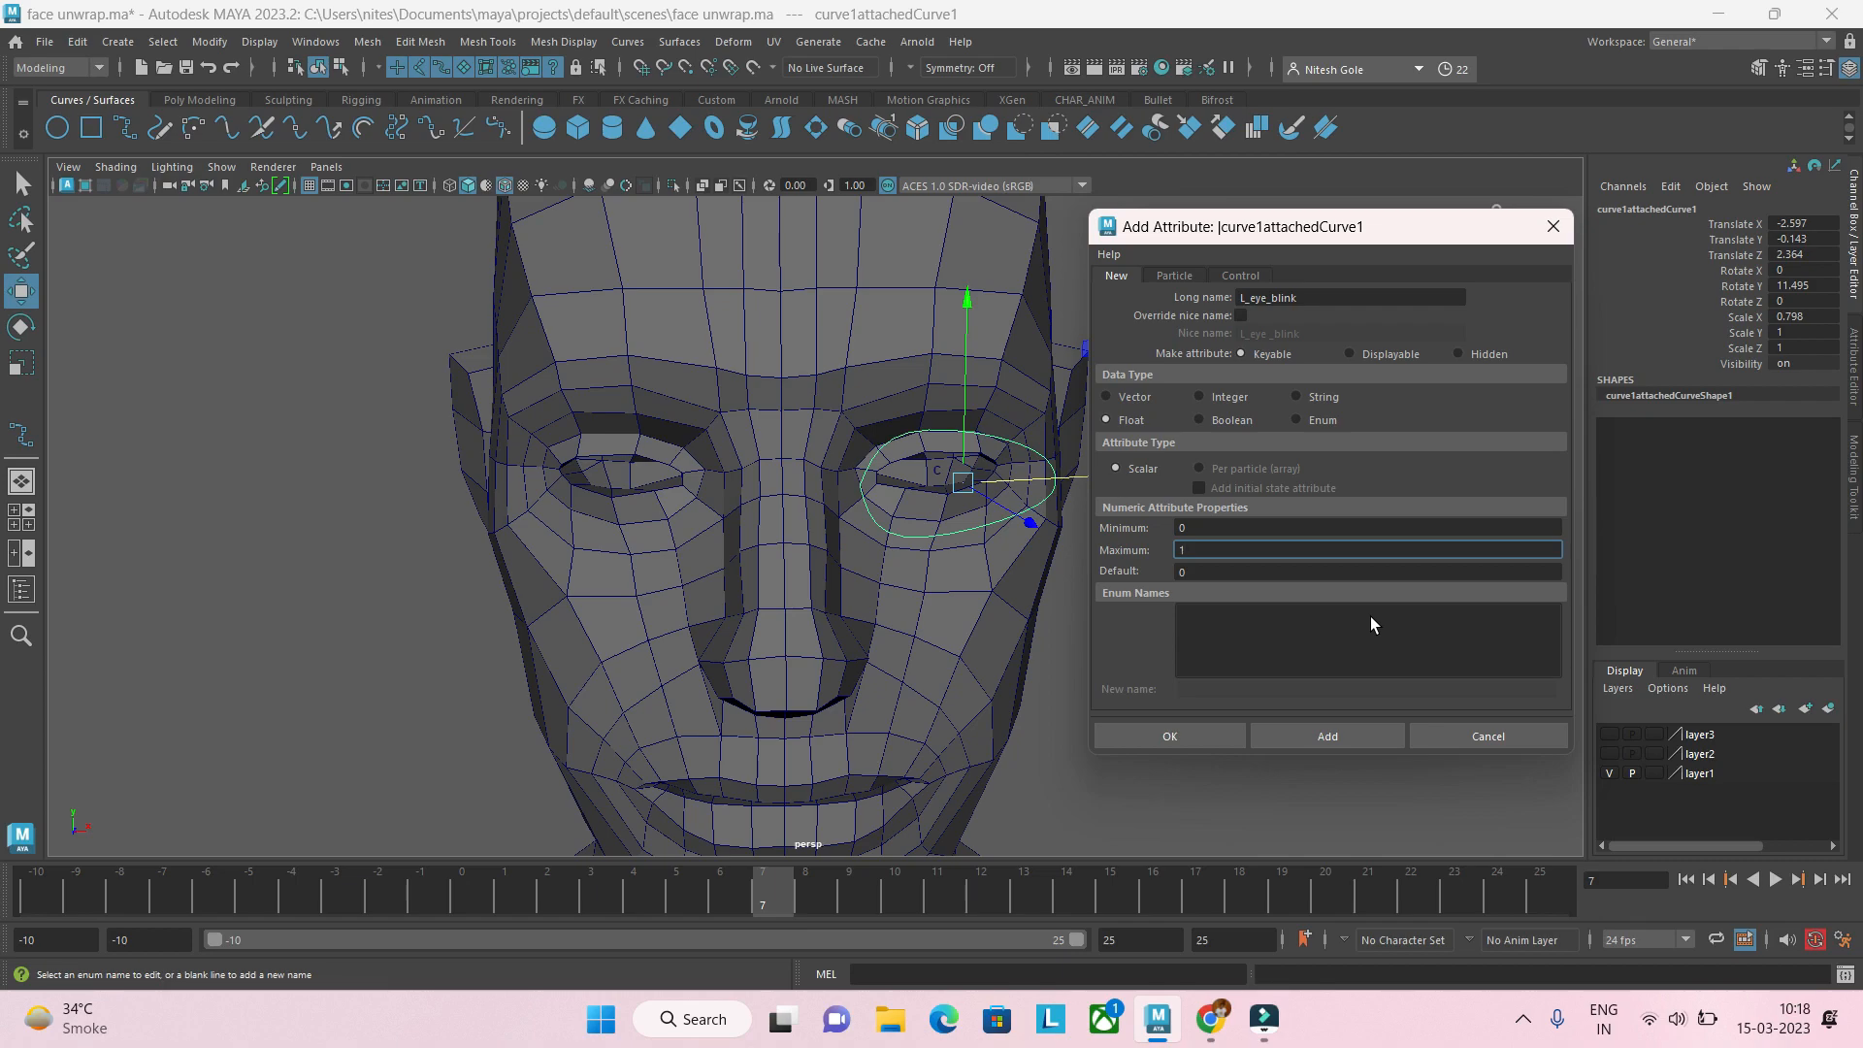
pyautogui.click(1234, 573)
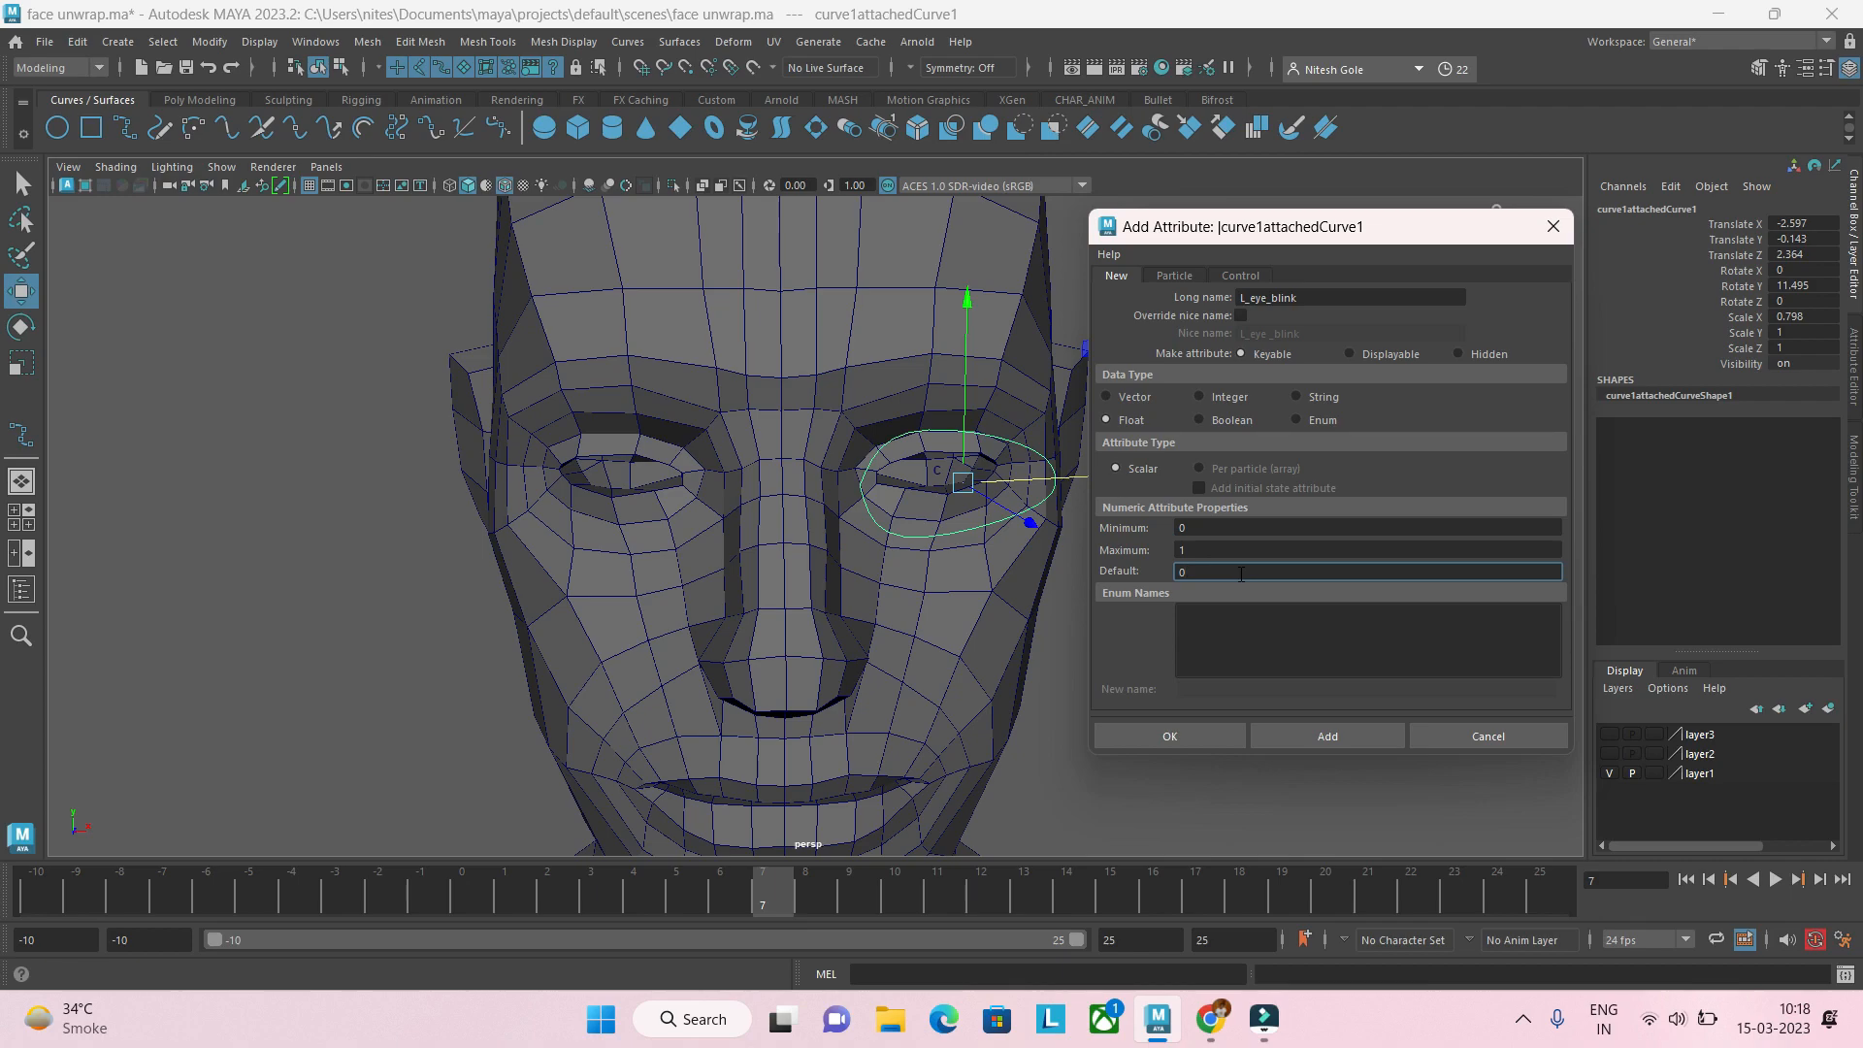
pyautogui.click(1206, 529)
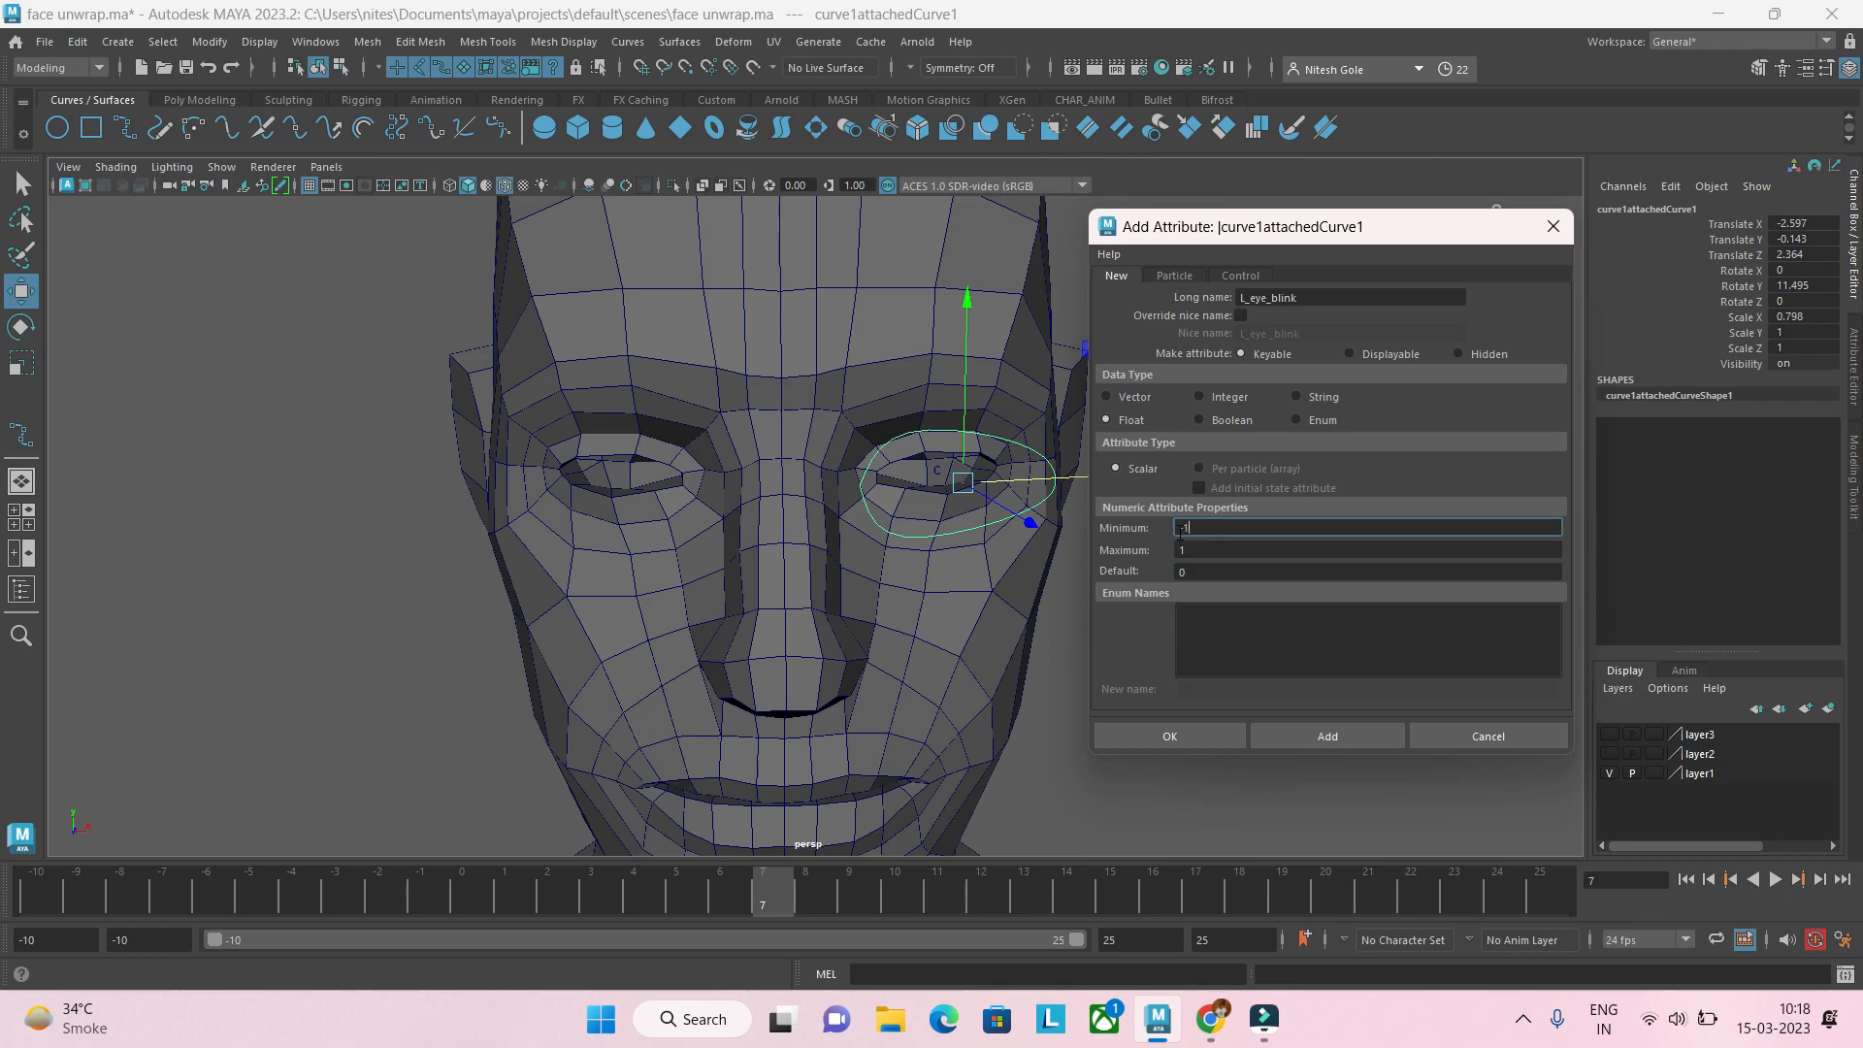
pyautogui.write('-1')
pyautogui.click(1221, 734)
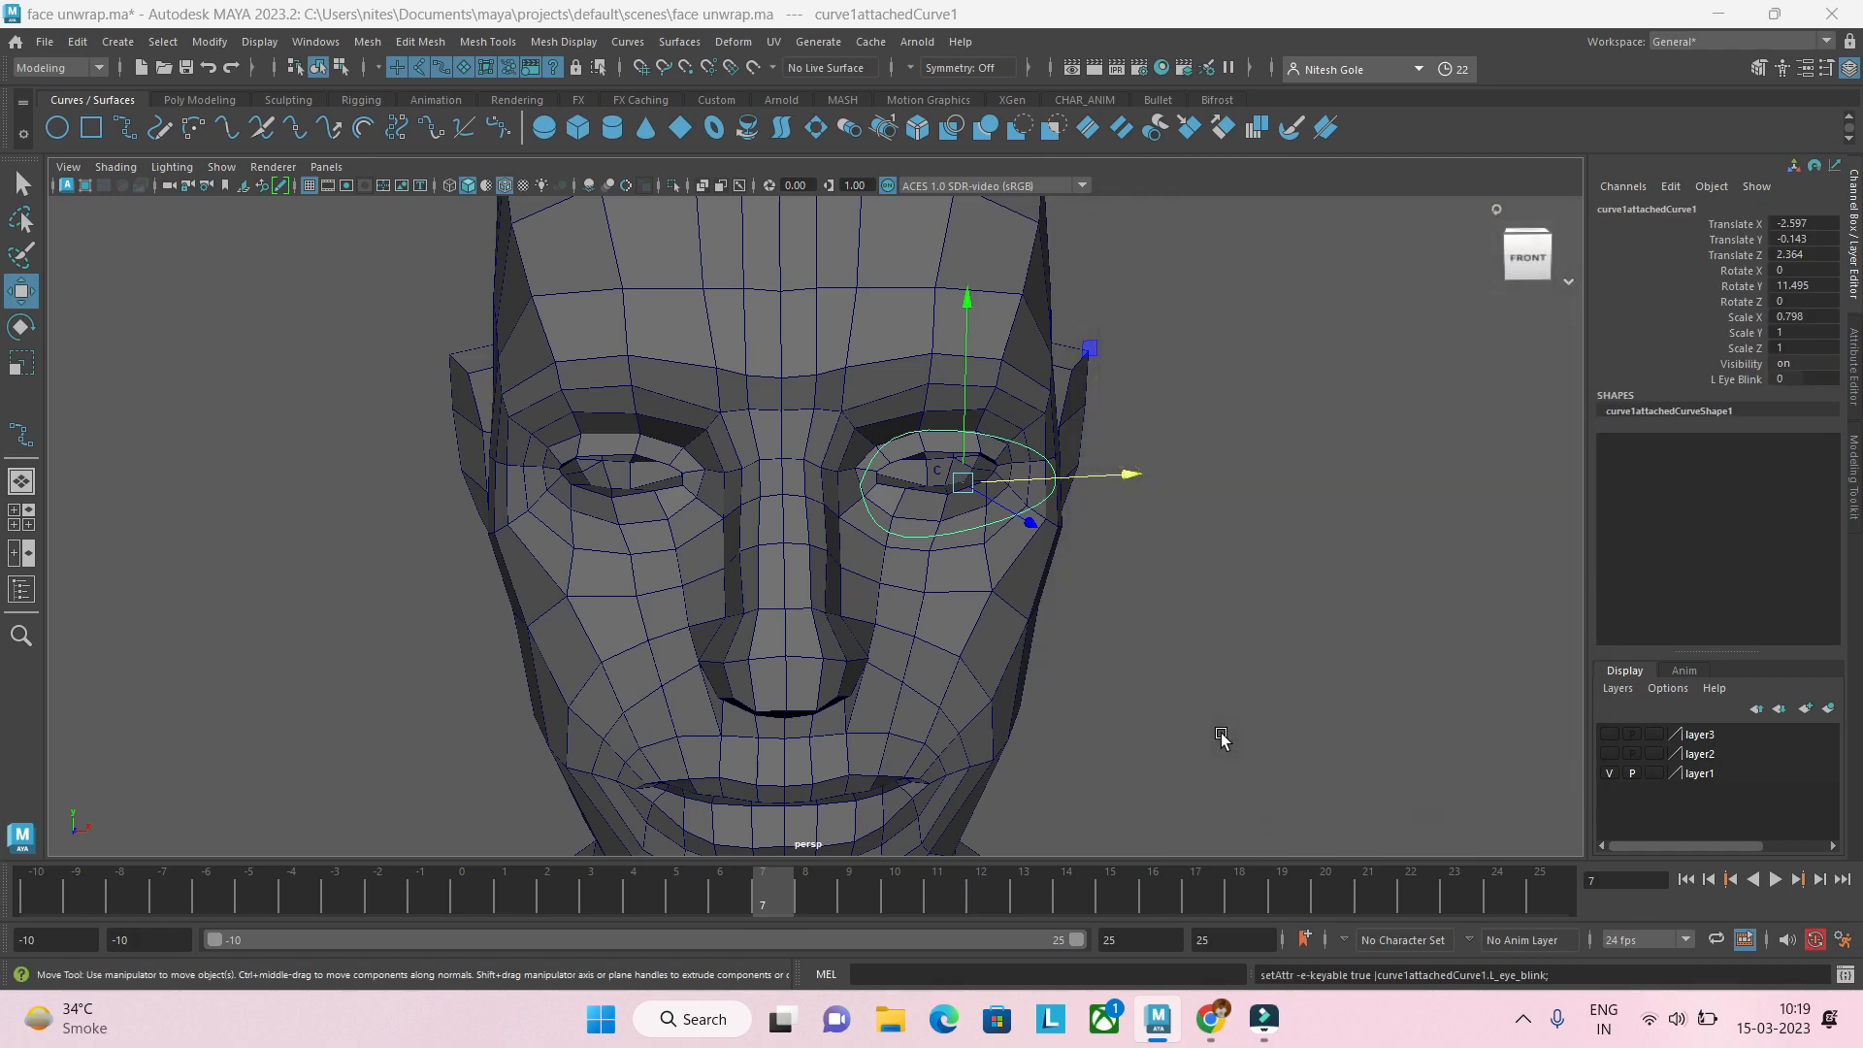
# Step: Open Set Driven Key for the L Eye Blink attribute and load the eye curve as the driver
pyautogui.click(1736, 381)
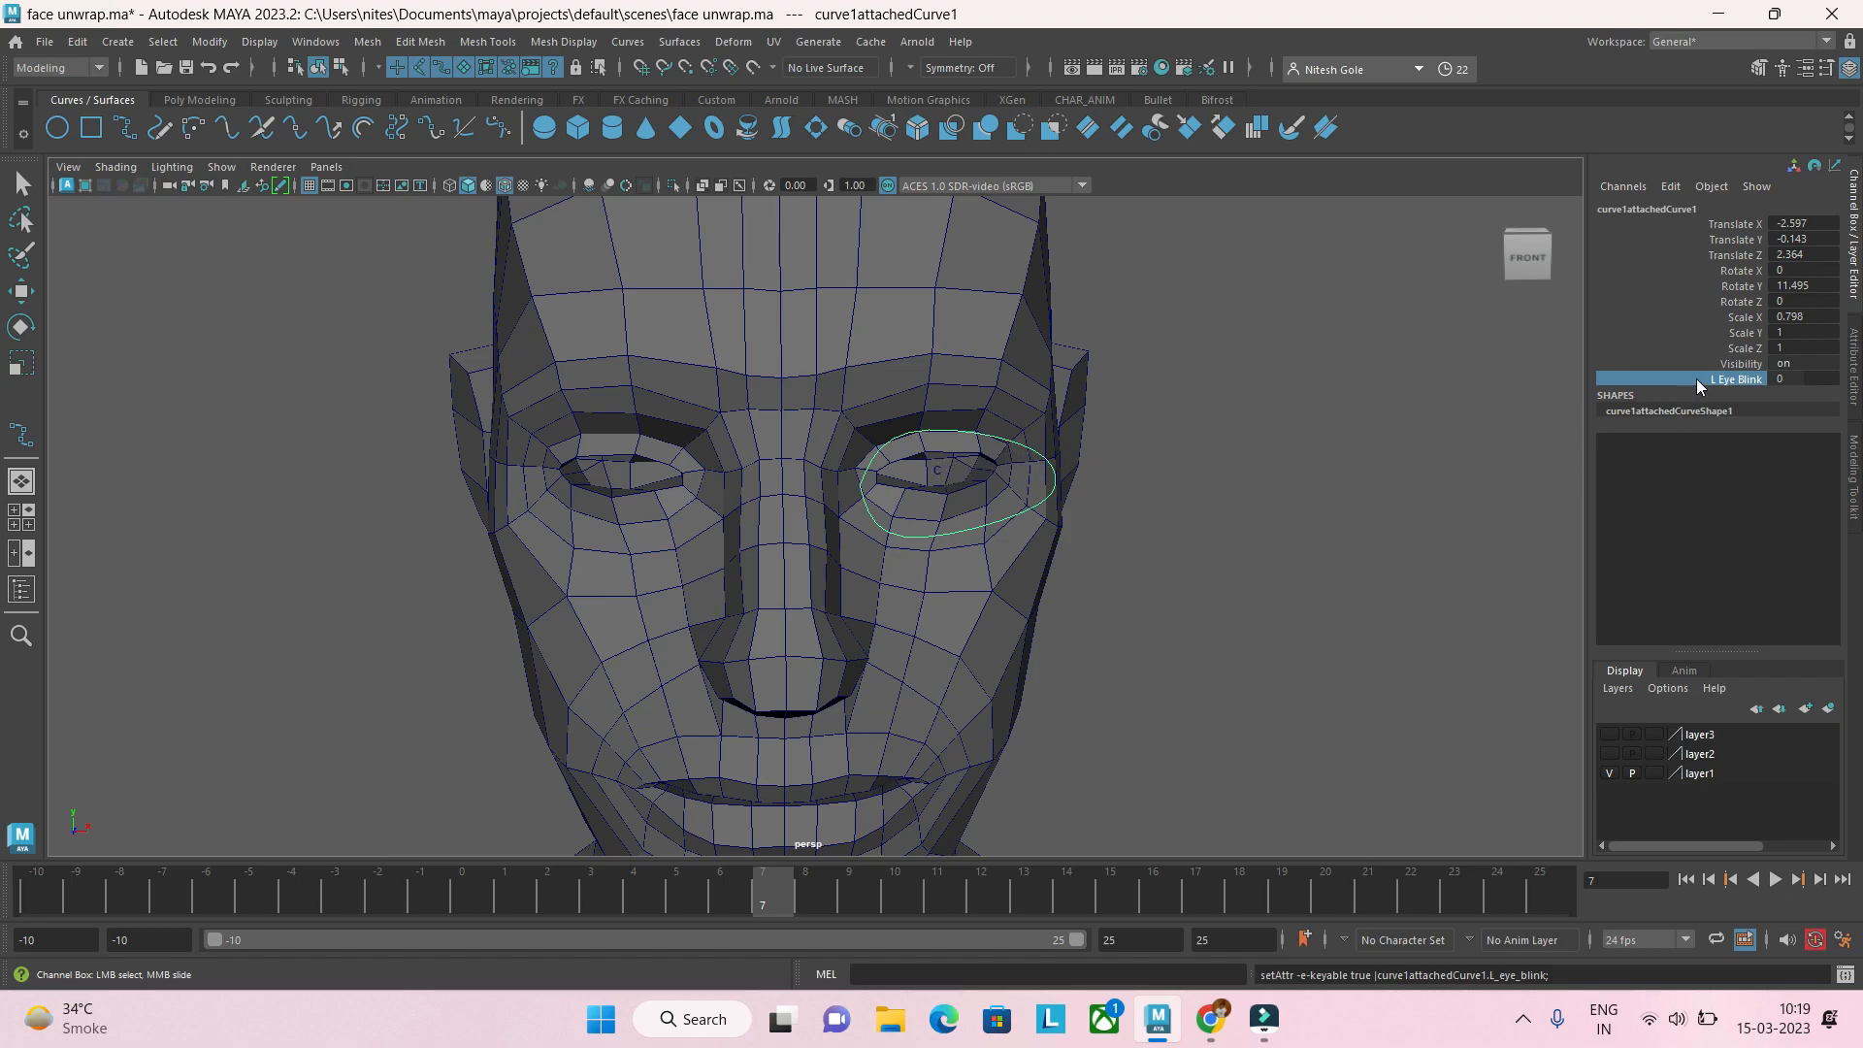
pyautogui.click(1681, 192)
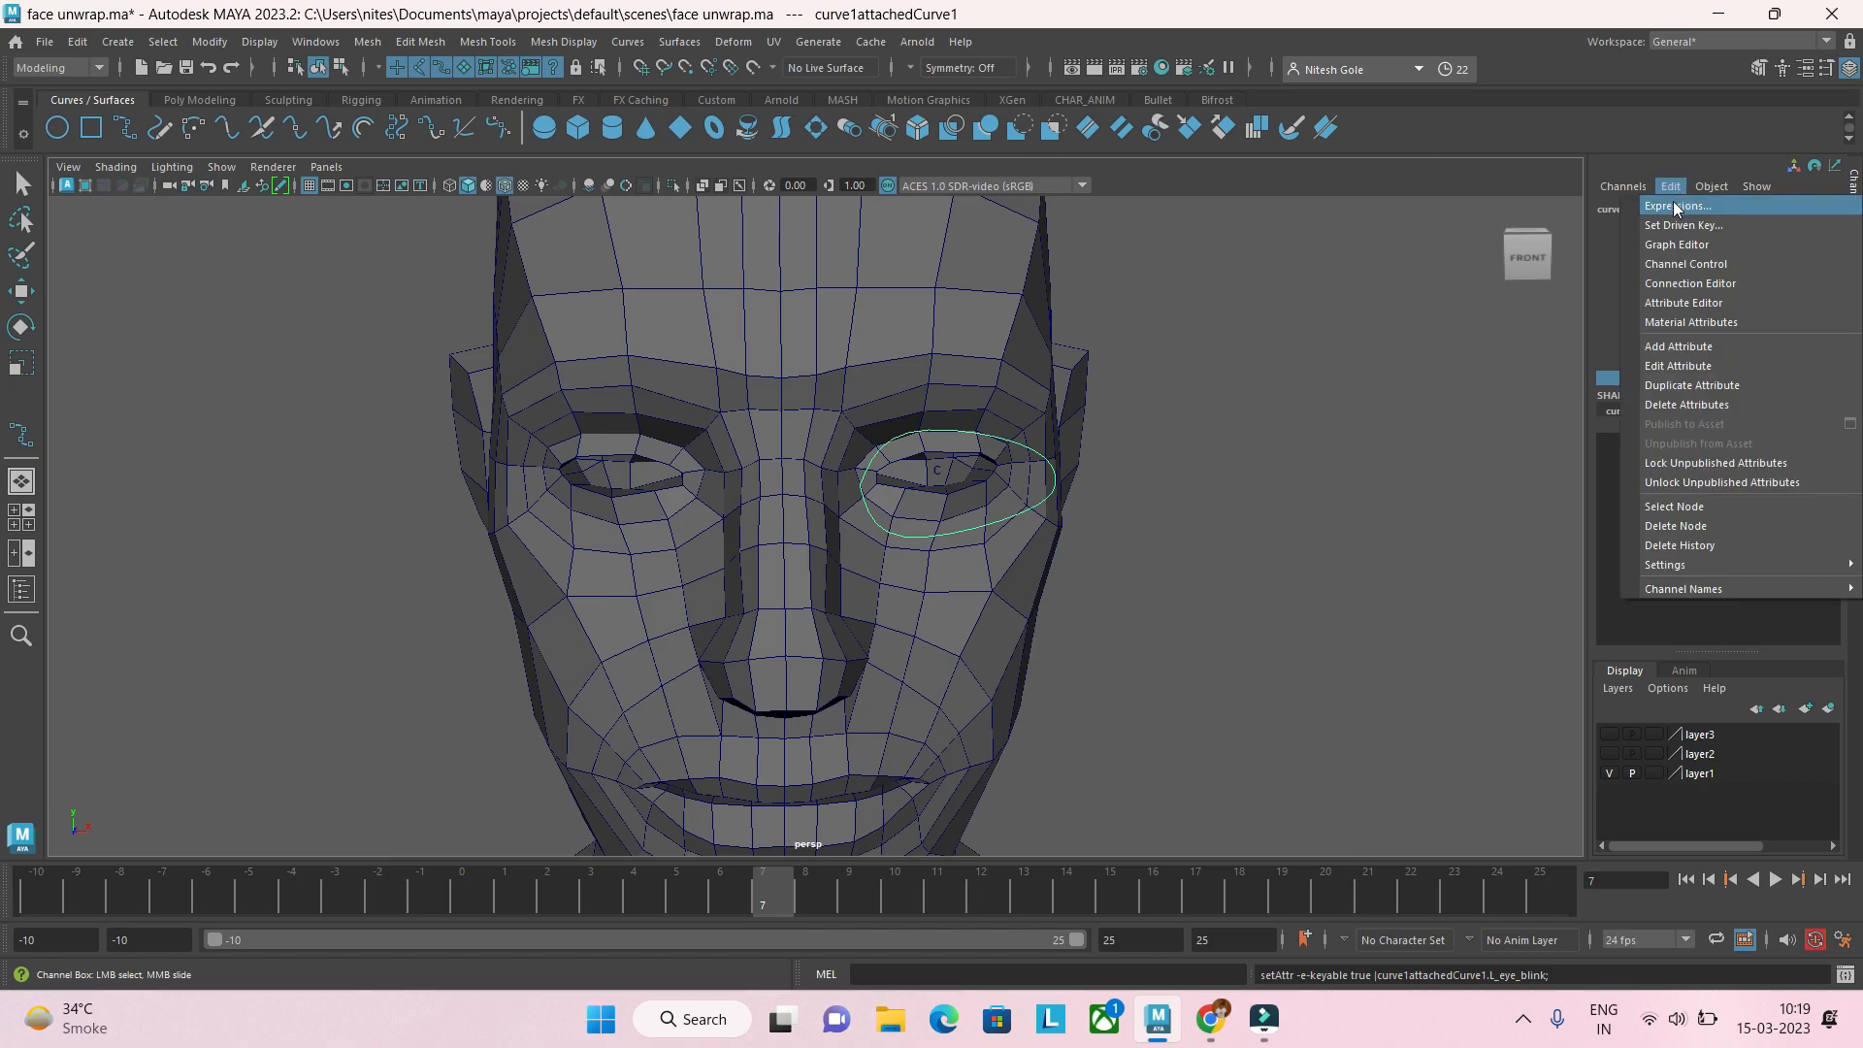
pyautogui.click(1671, 231)
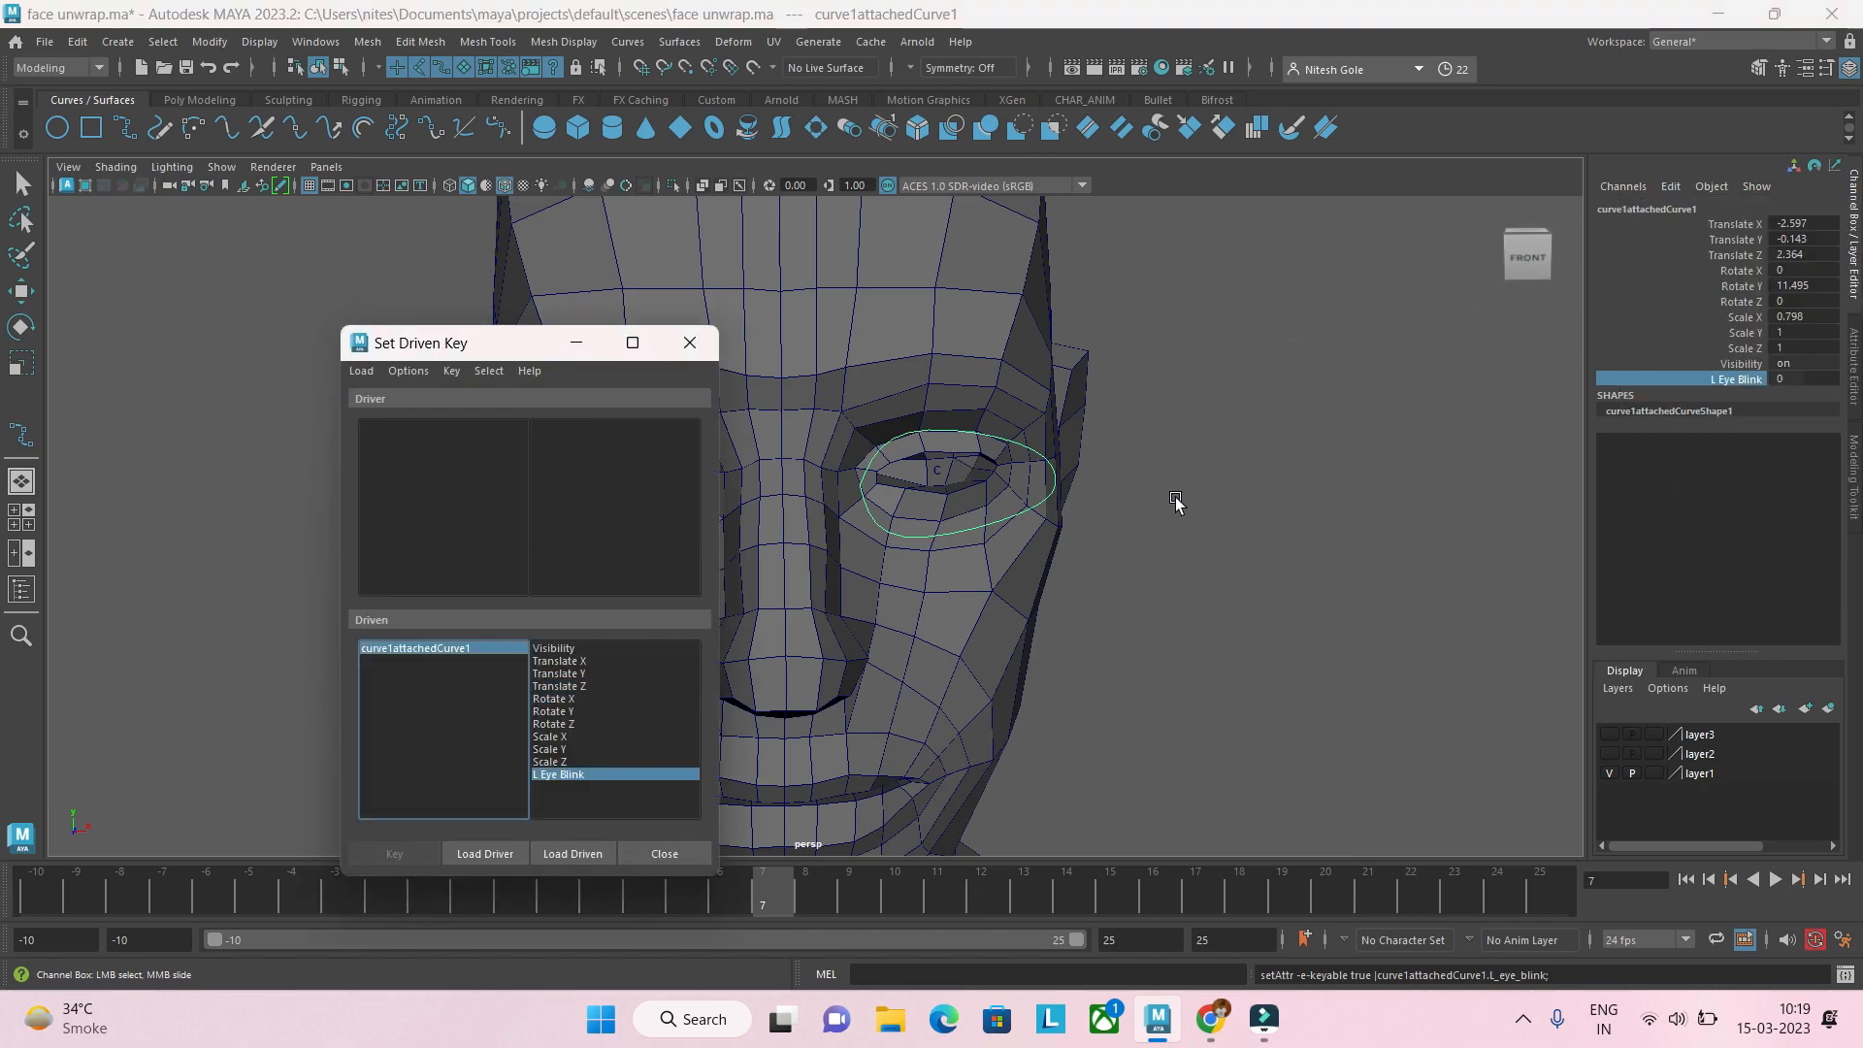
pyautogui.click(490, 854)
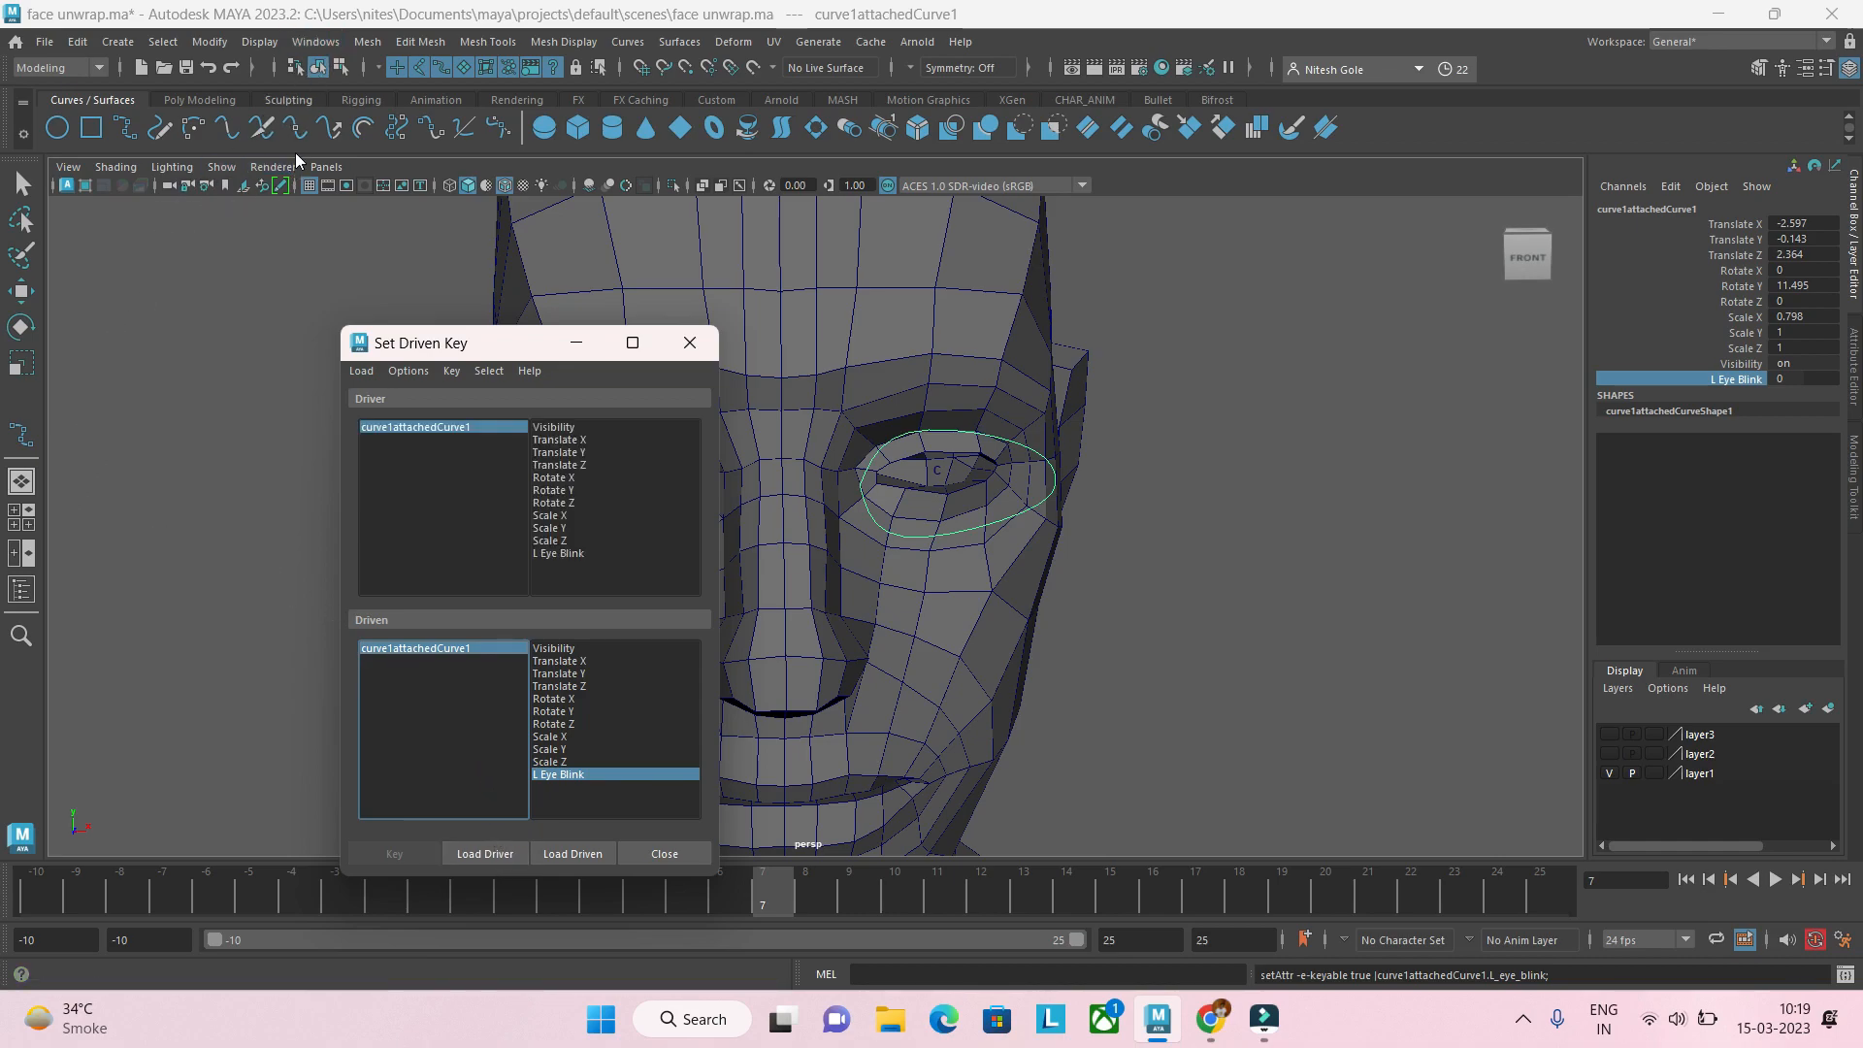
# Step: Select cluster1Handle in the Outliner and load it as the driven object in Set Driven Key
pyautogui.click(316, 41)
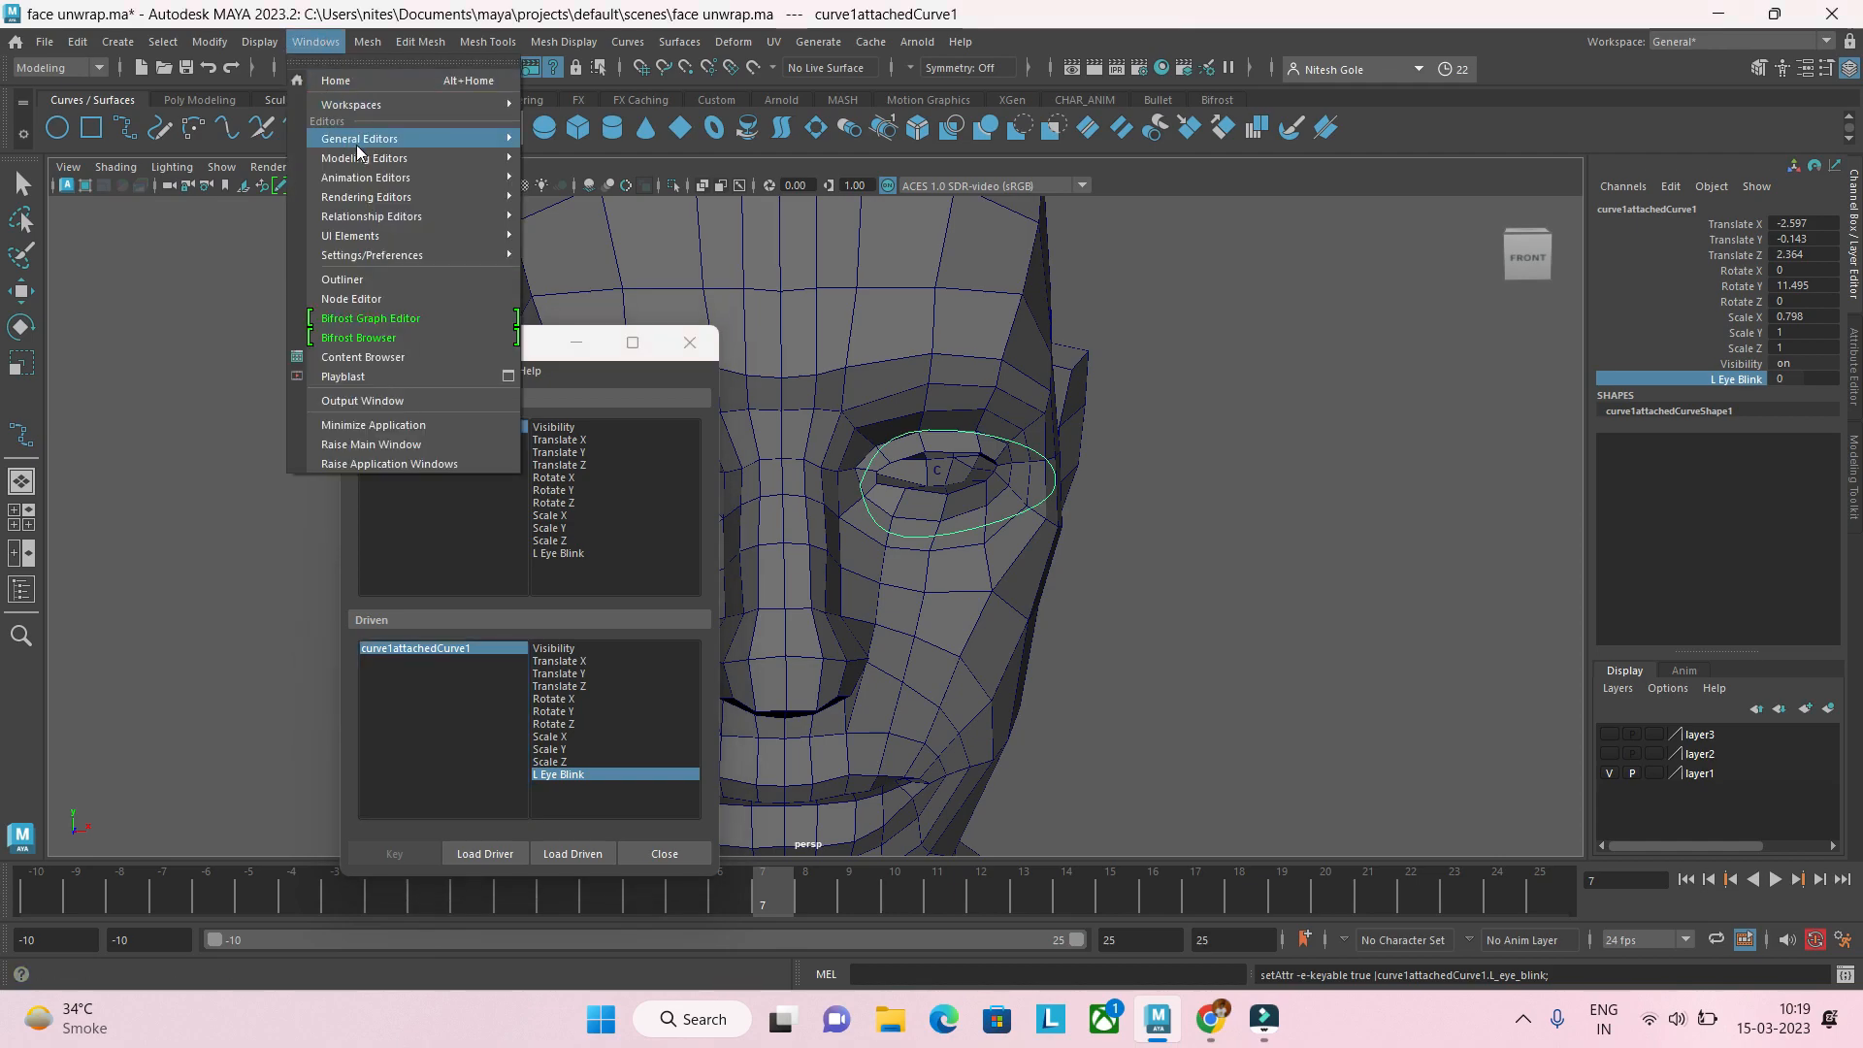
pyautogui.moveTo(369, 173)
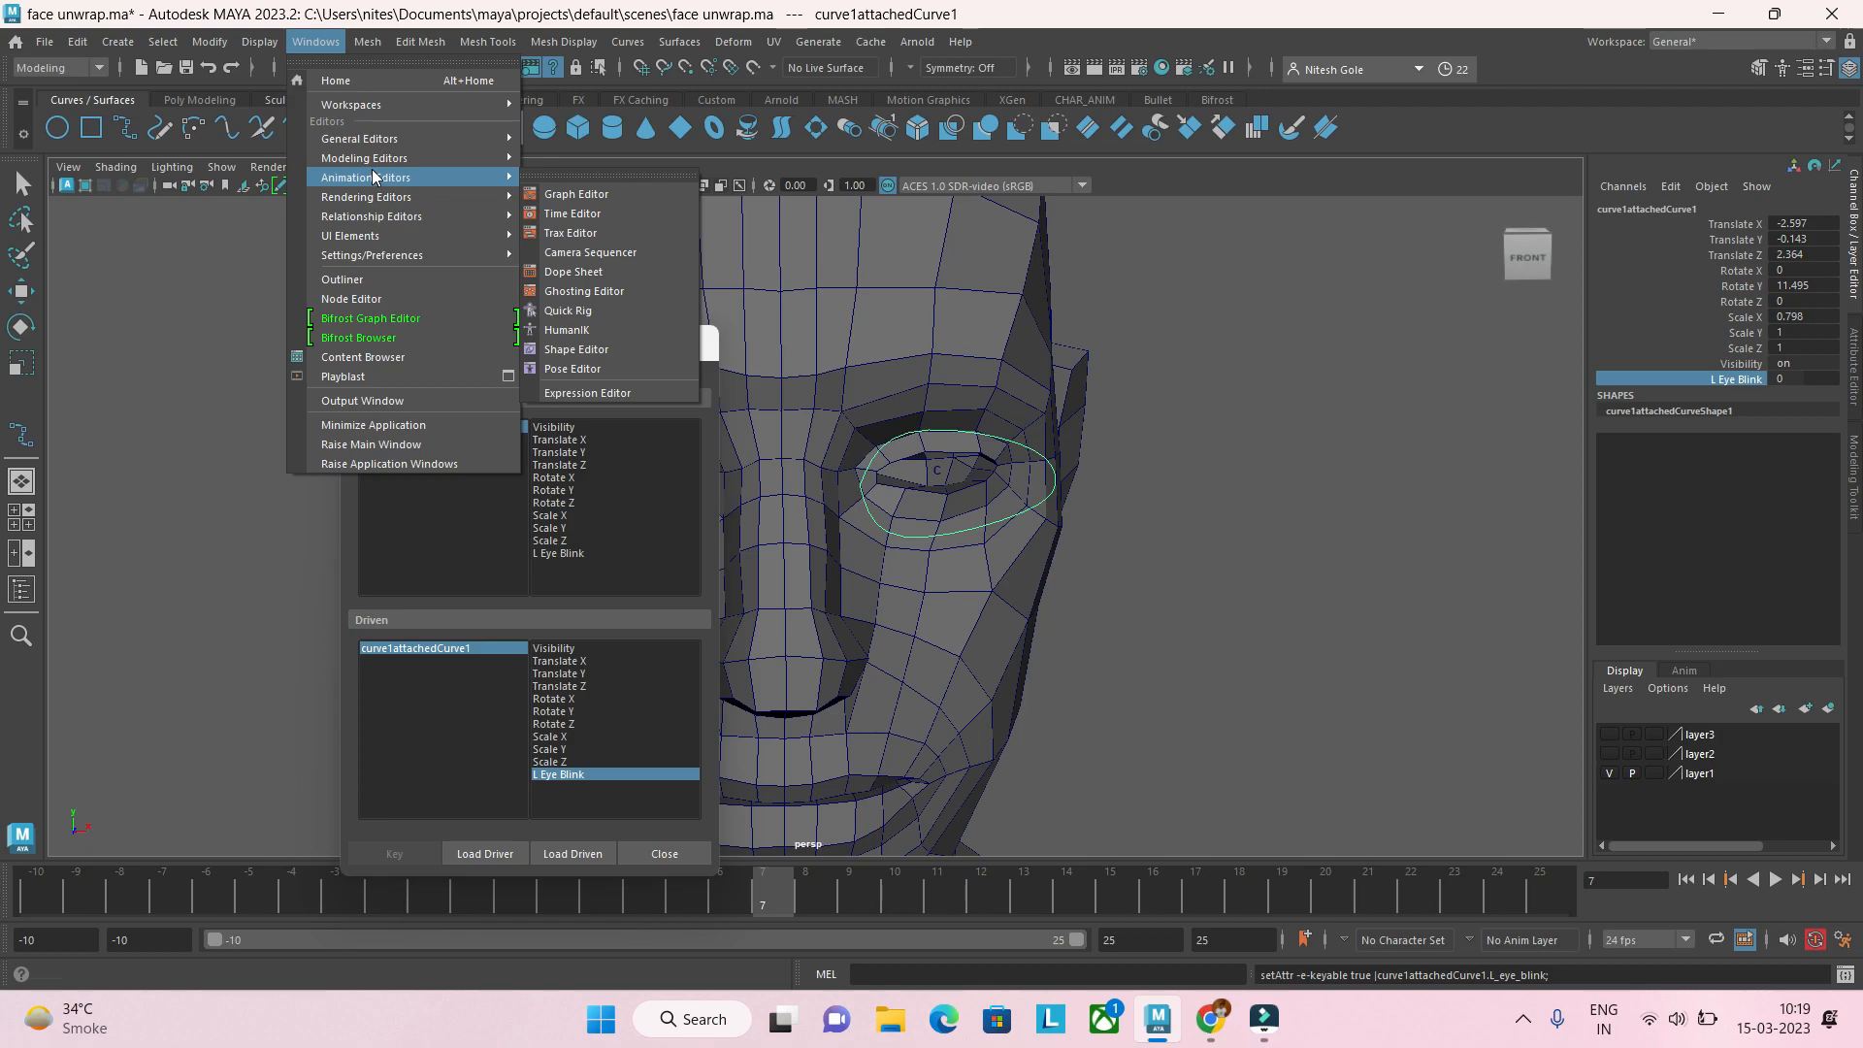
pyautogui.click(359, 280)
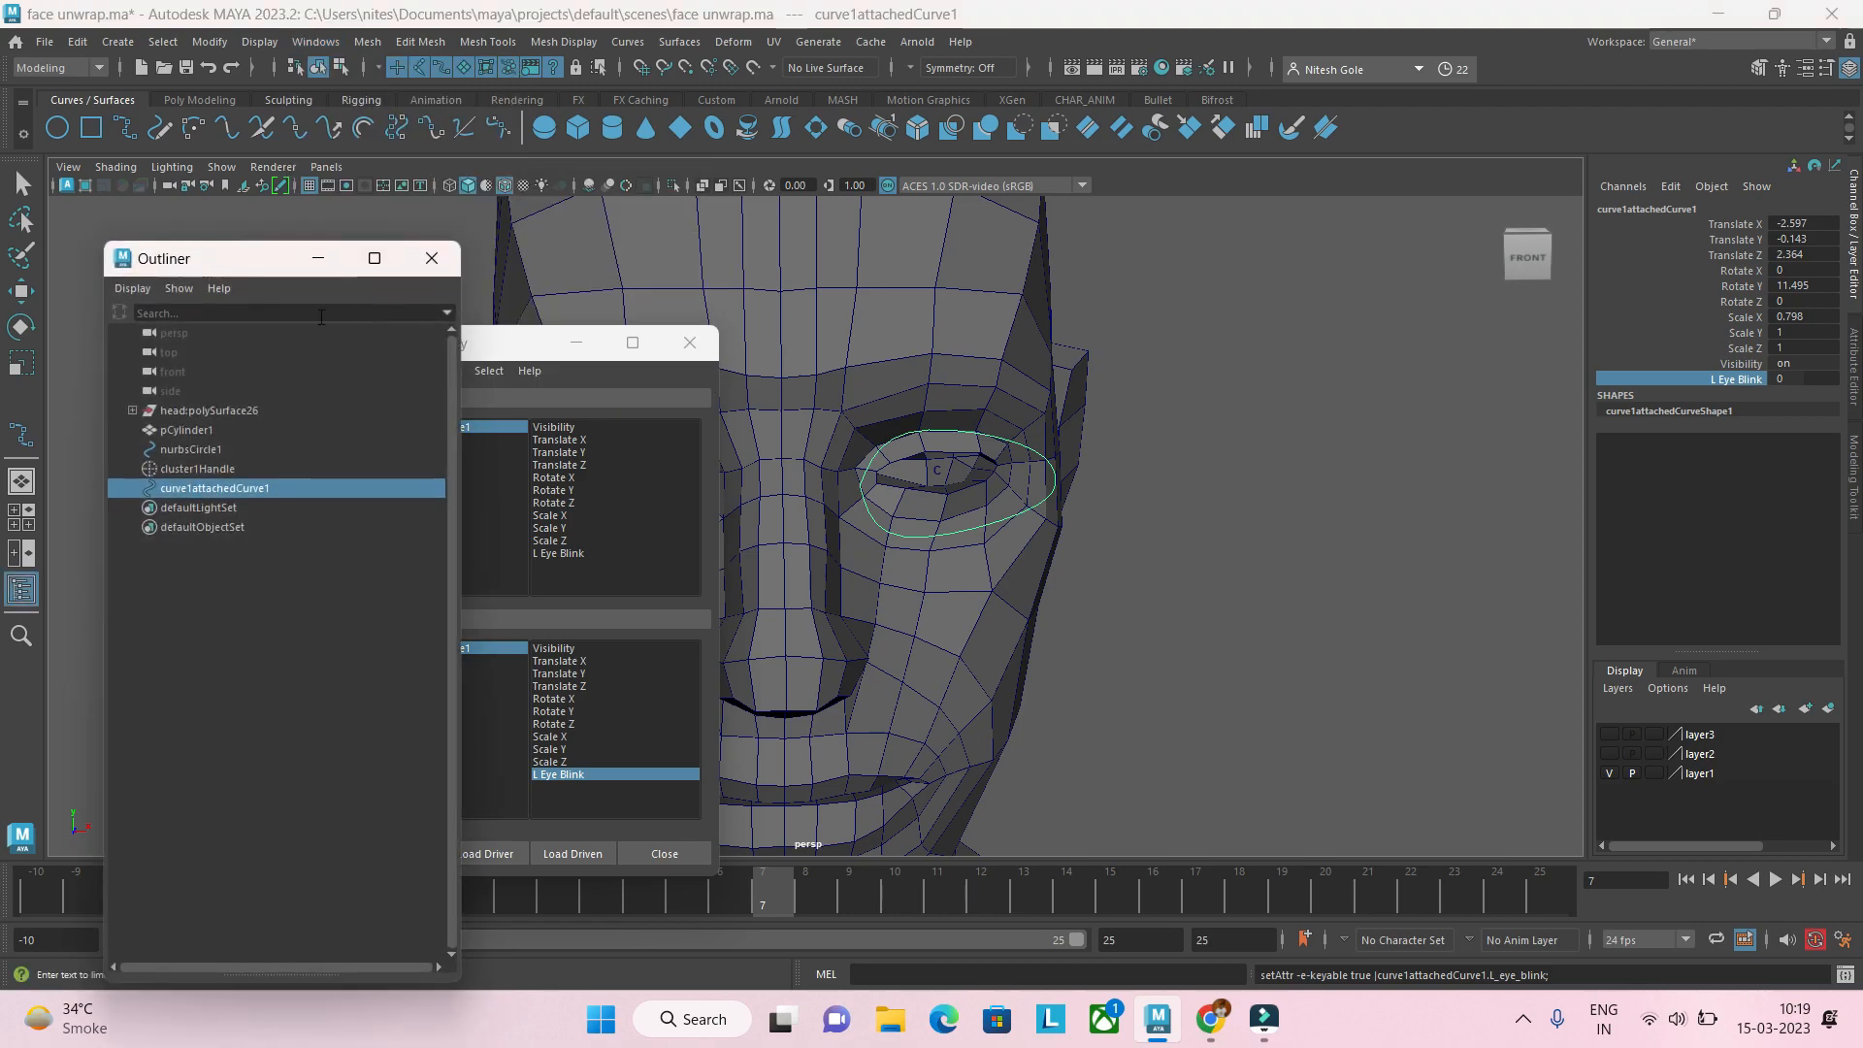
pyautogui.click(194, 469)
pyautogui.press('w')
pyautogui.moveTo(240, 272); pyautogui.dragTo(177, 248)
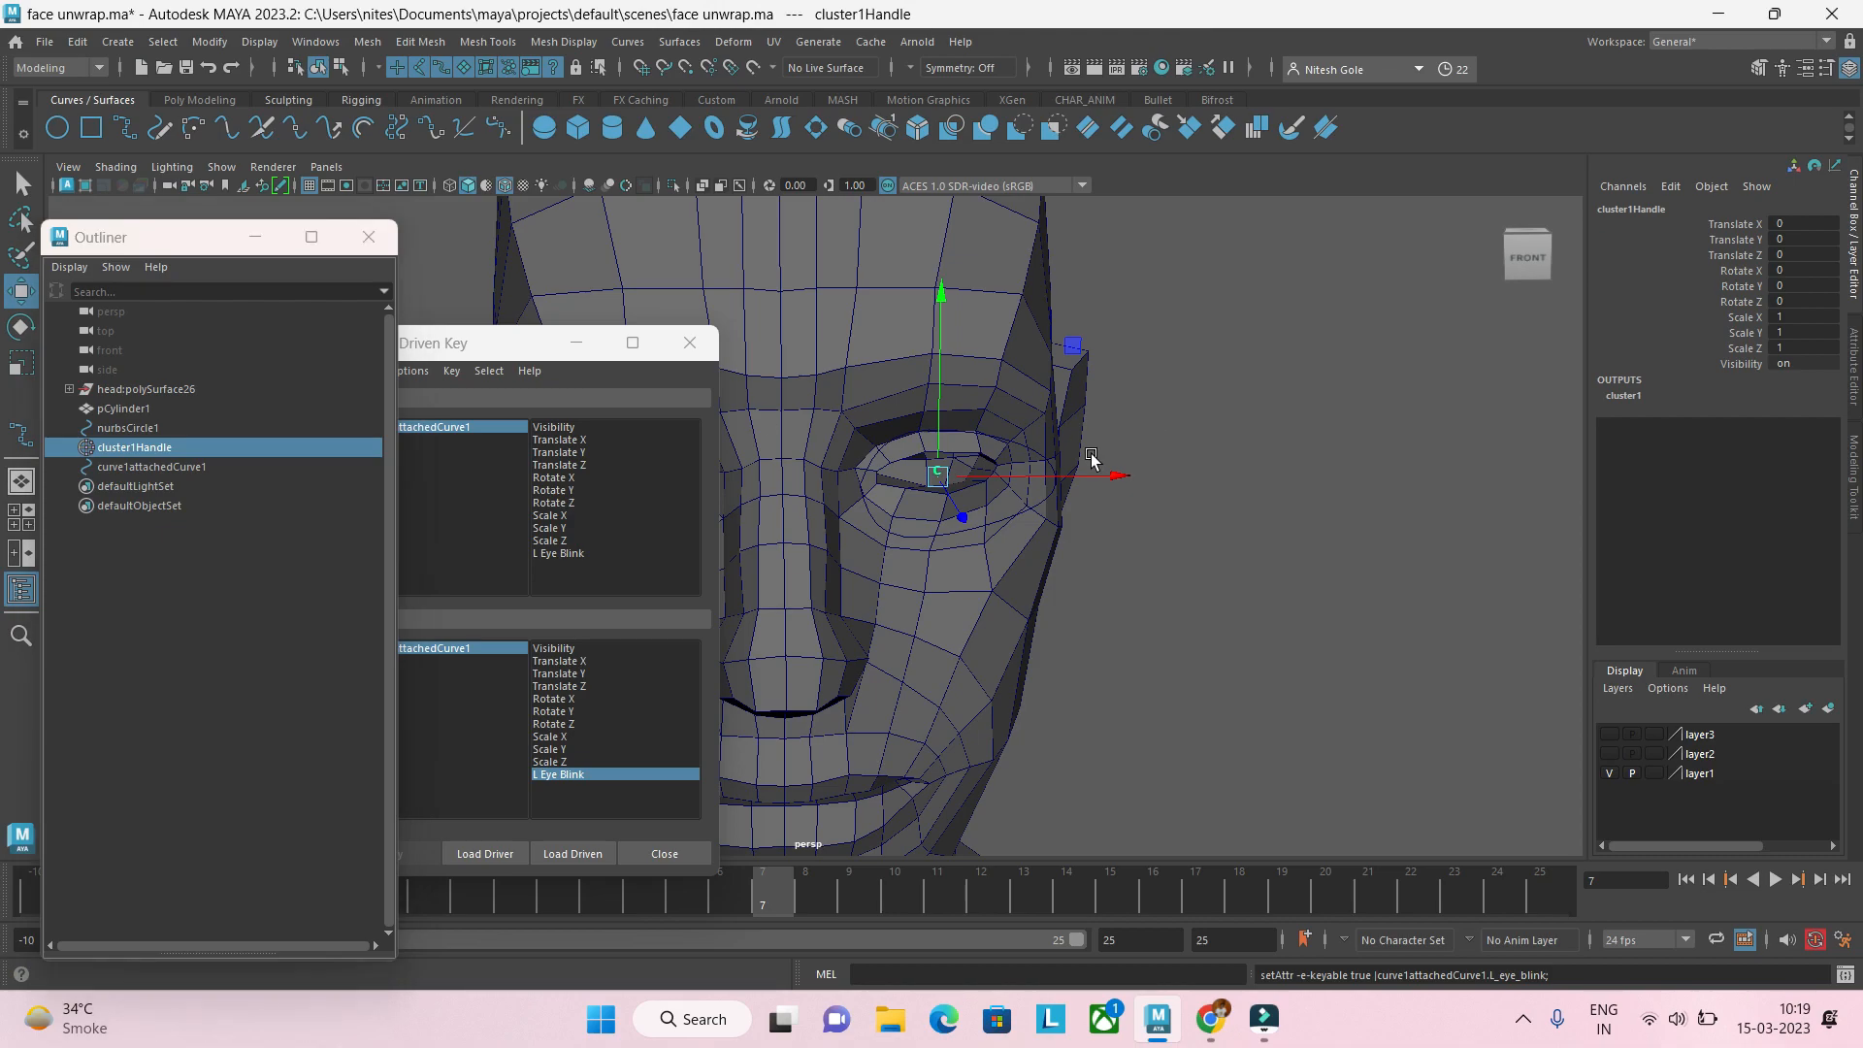
pyautogui.press('e')
pyautogui.press('r')
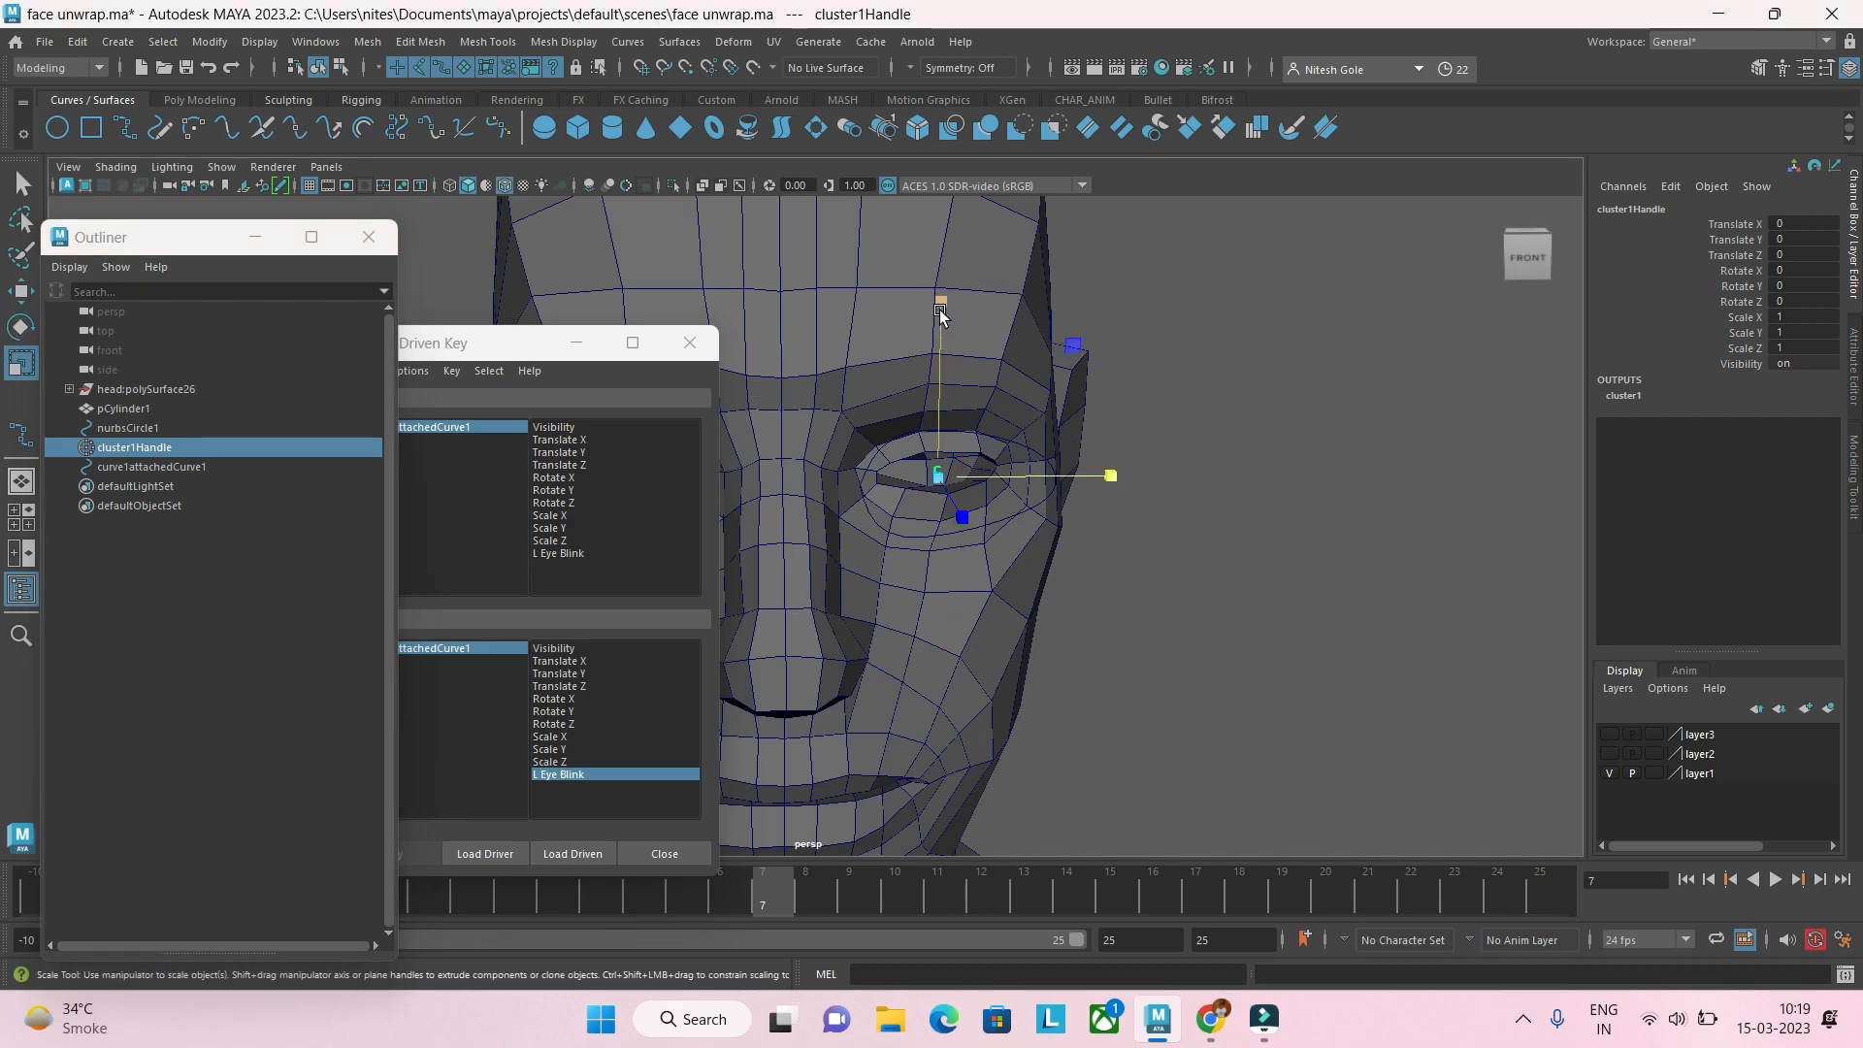
pyautogui.moveTo(524, 344); pyautogui.dragTo(584, 317)
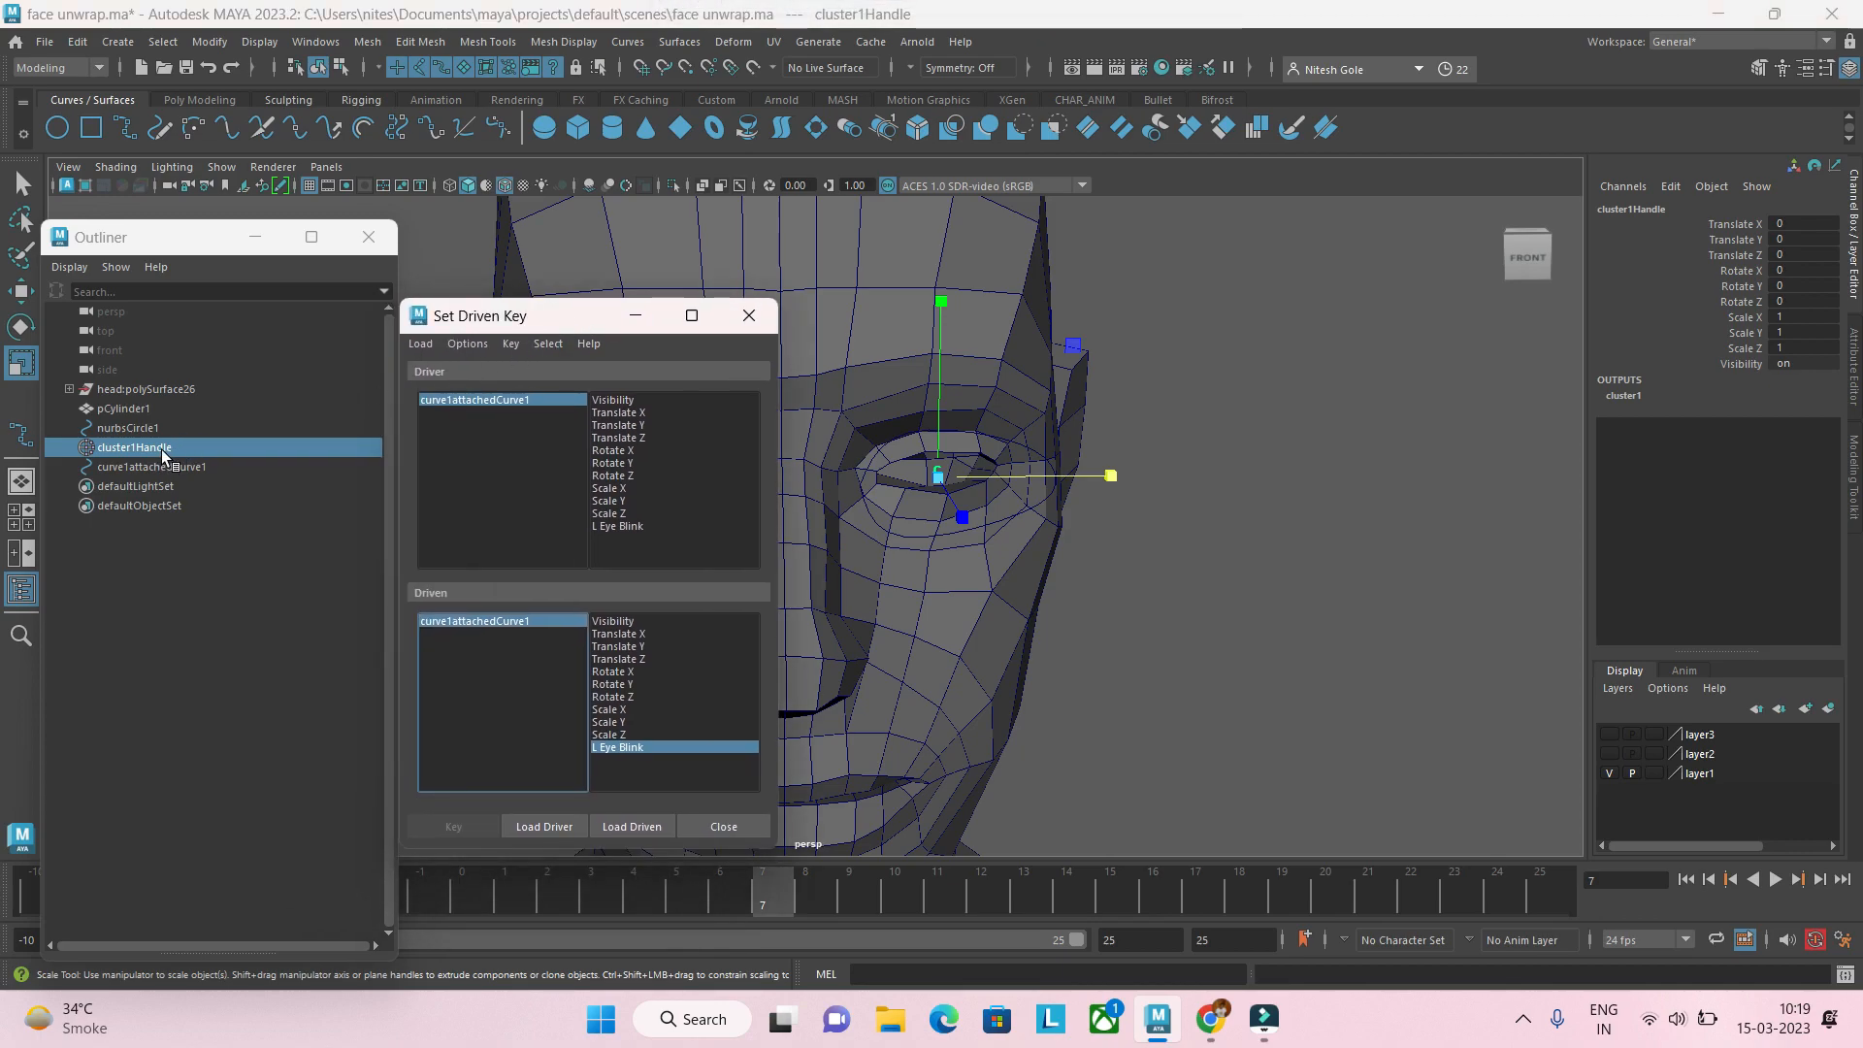
pyautogui.click(626, 830)
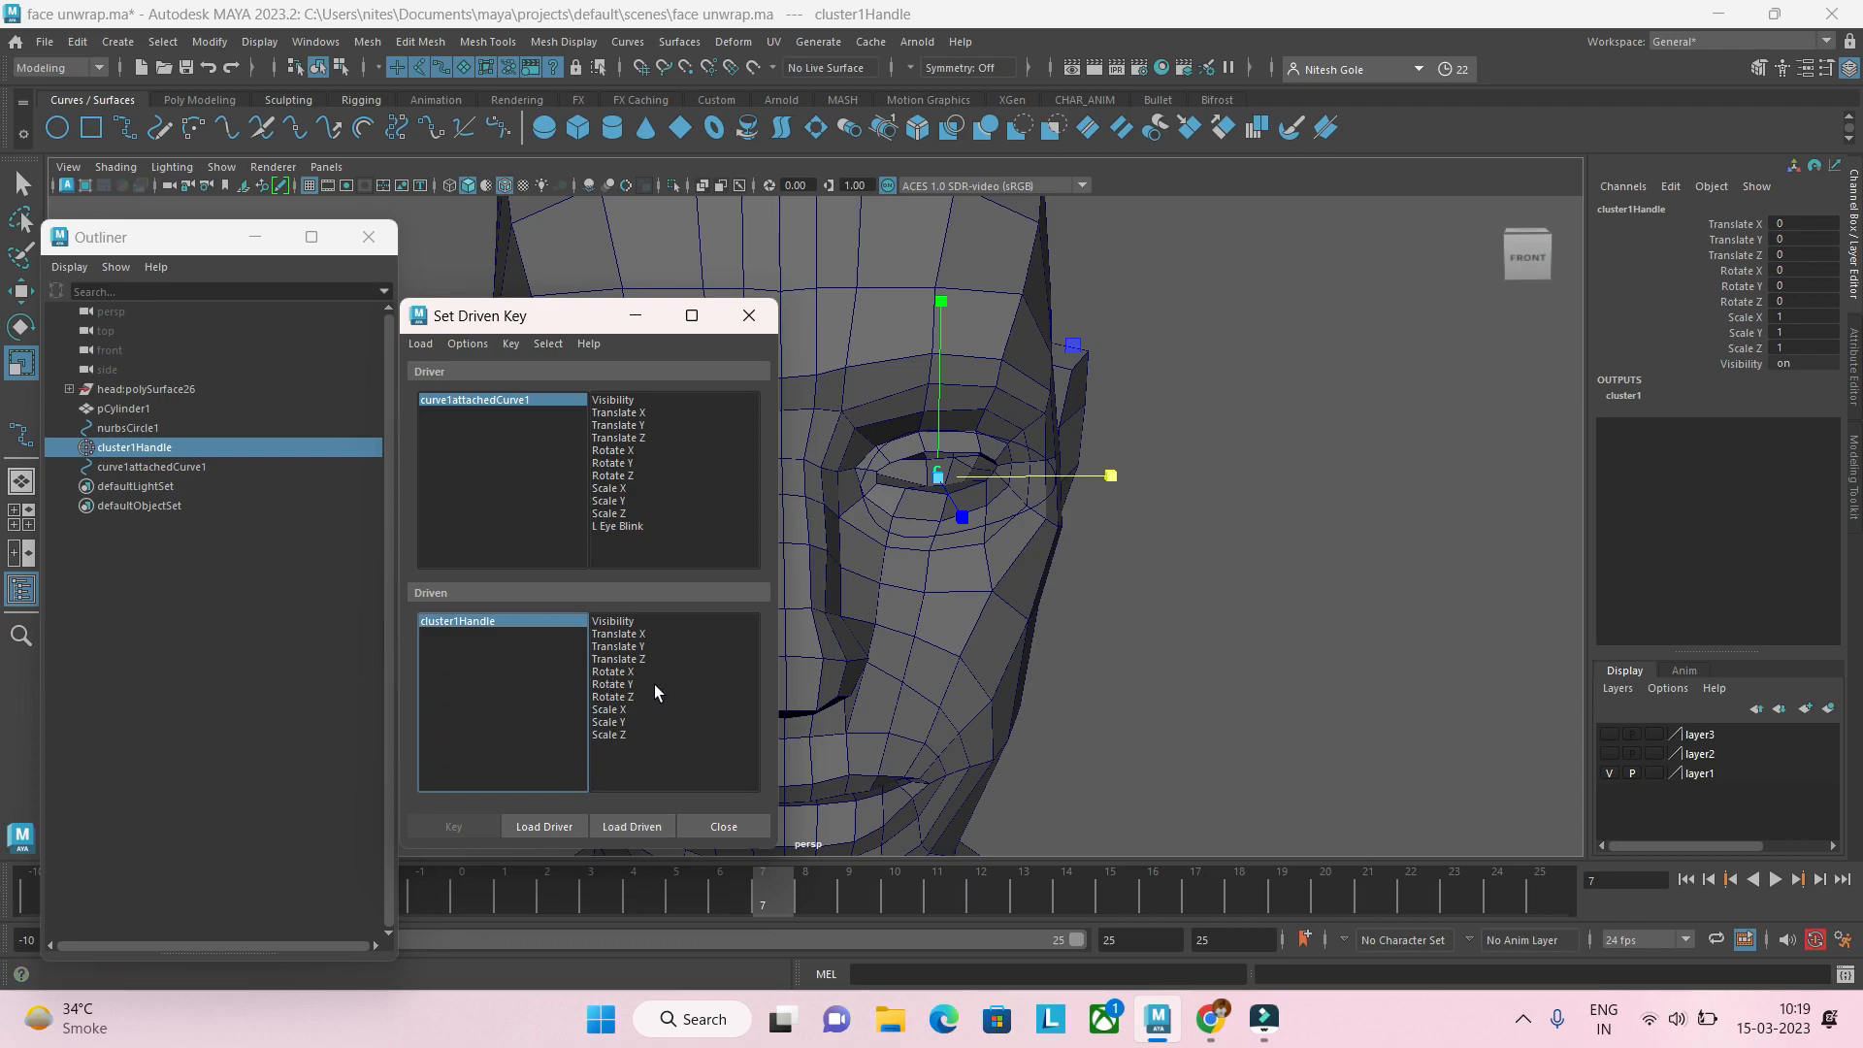
# Step: Key the cluster handle's Scale Y as driven by the curve's L Eye Blink at its neutral value
pyautogui.click(624, 723)
pyautogui.click(626, 527)
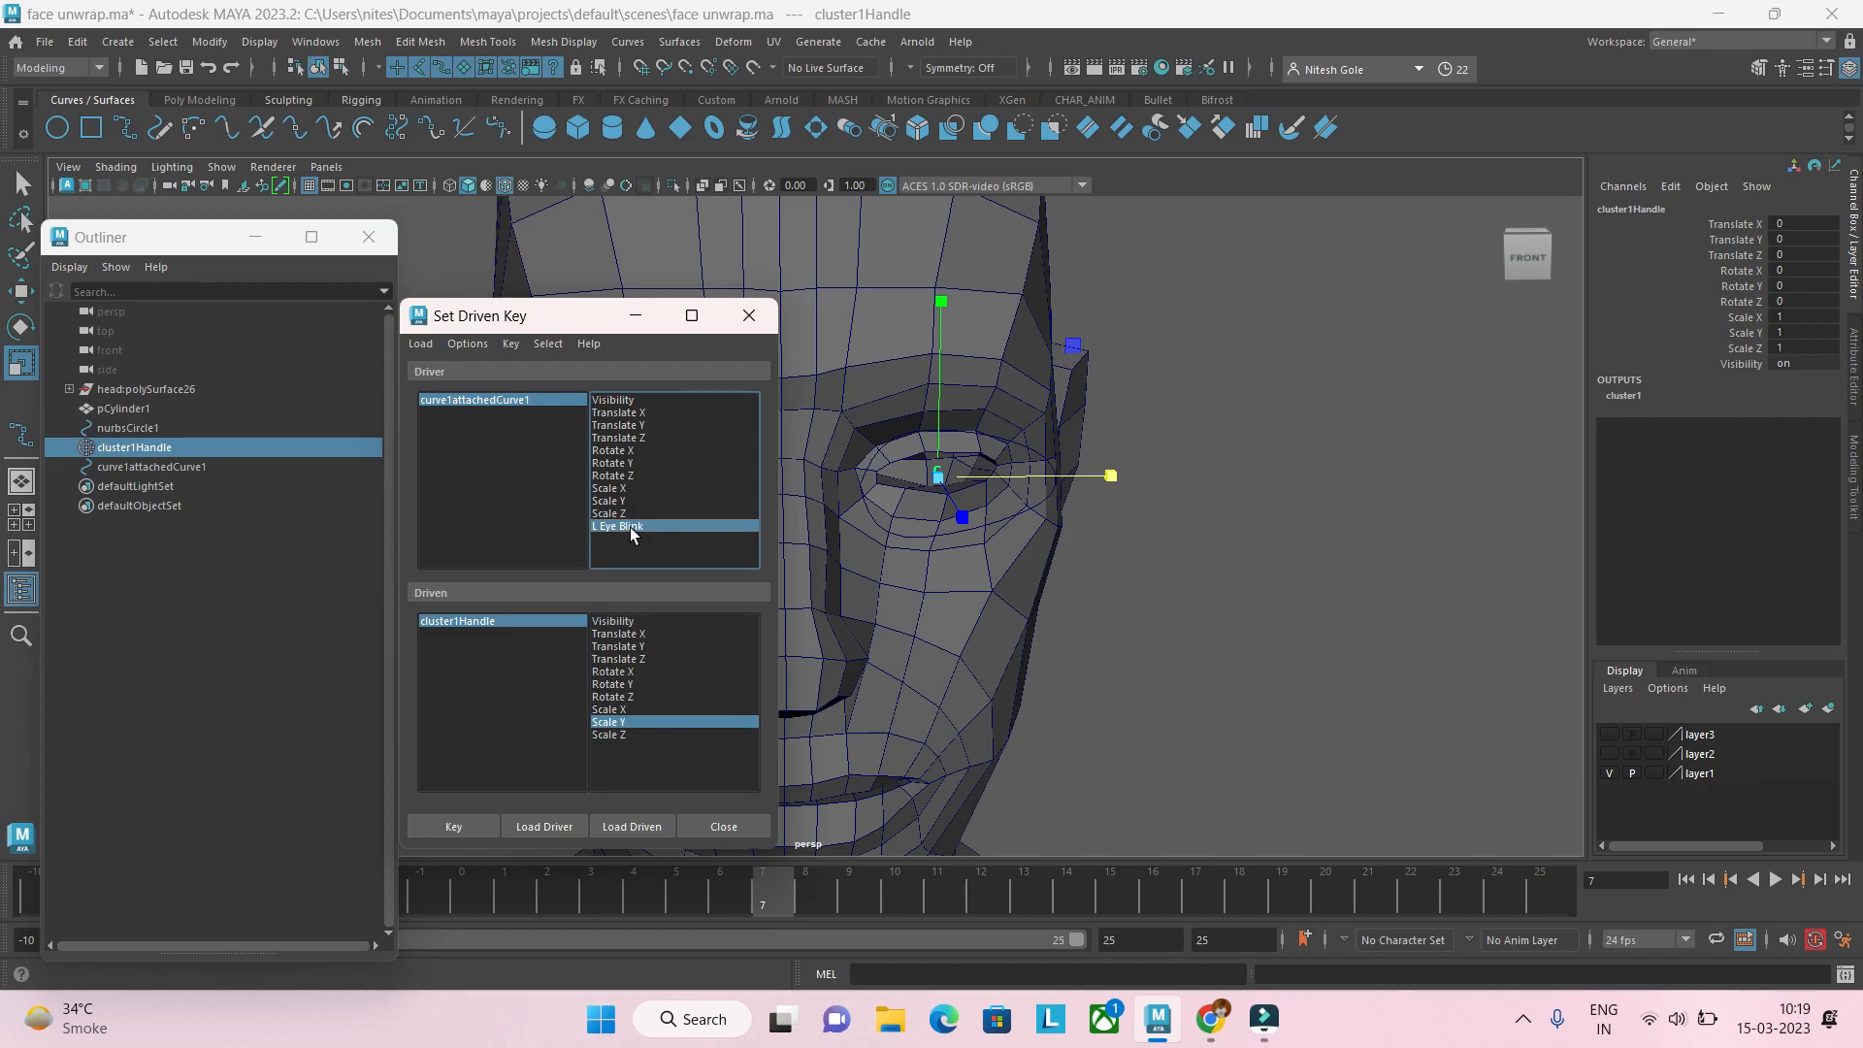
pyautogui.click(453, 830)
pyautogui.click(1135, 695)
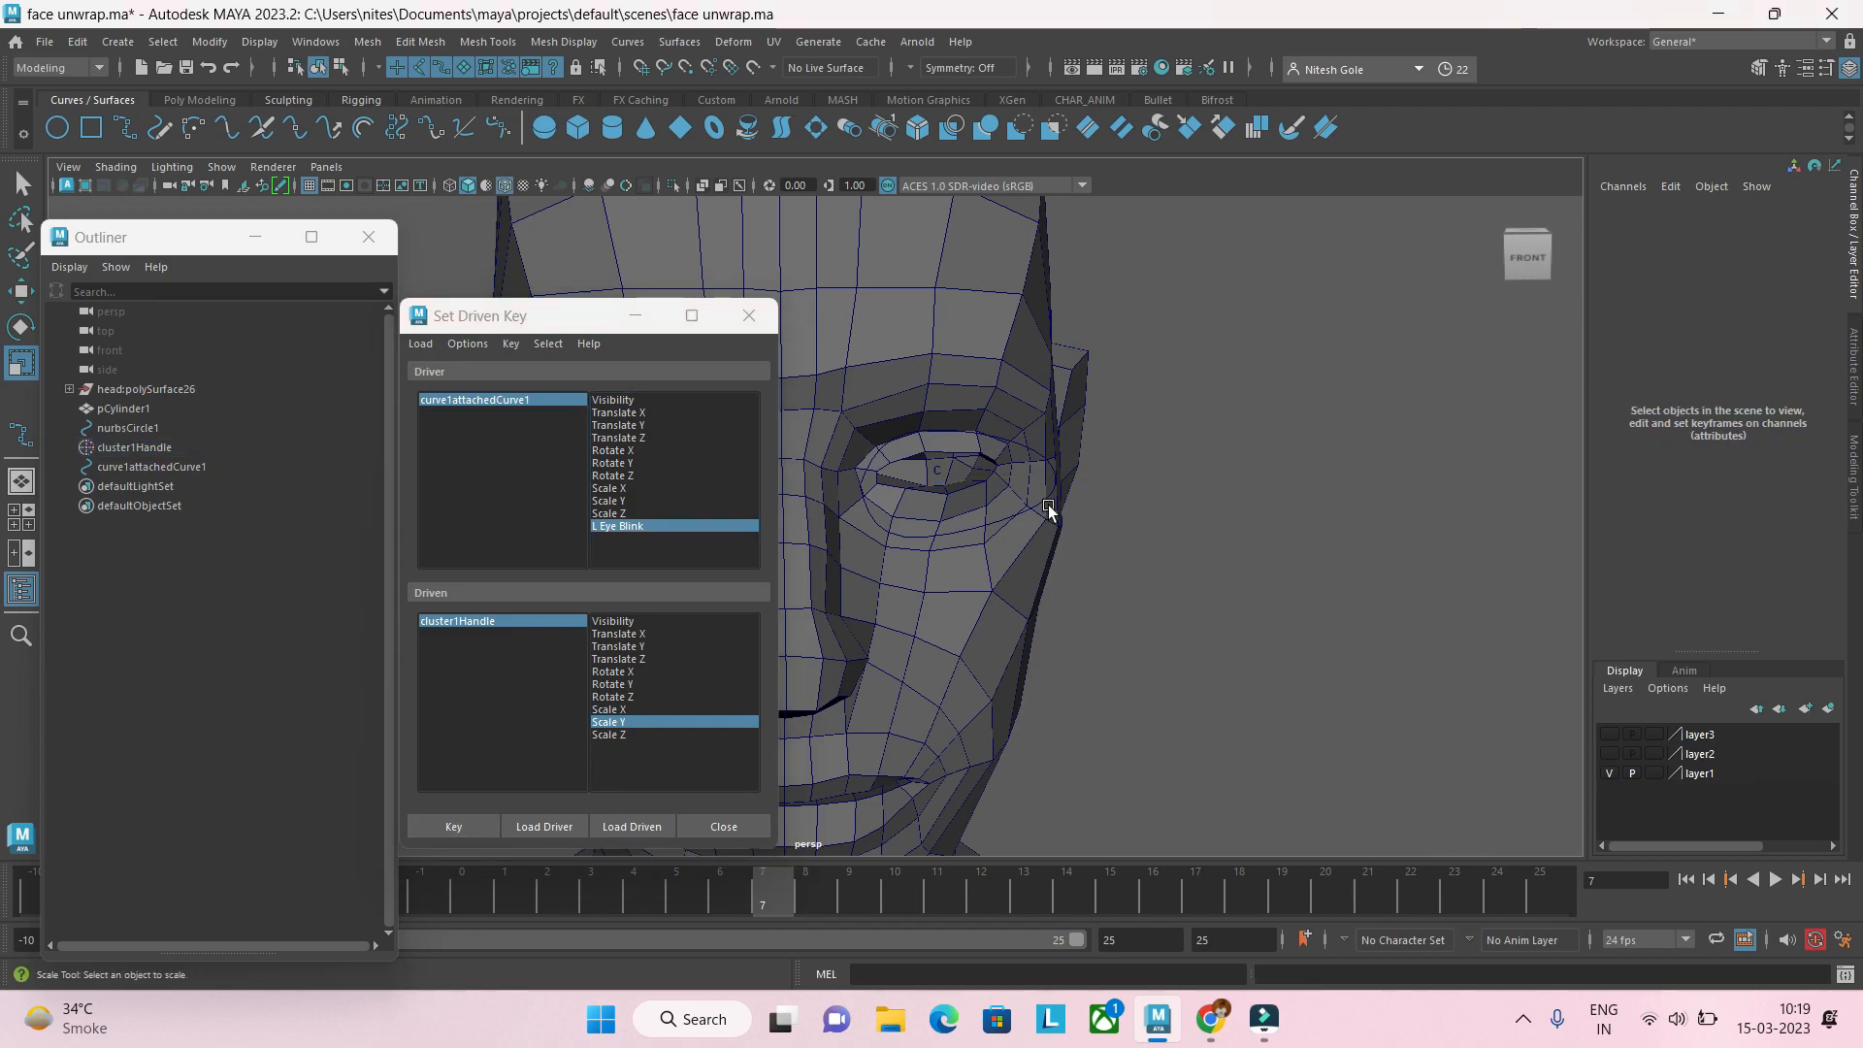
# Step: Select the eye control curve and delete its construction history
pyautogui.click(947, 478)
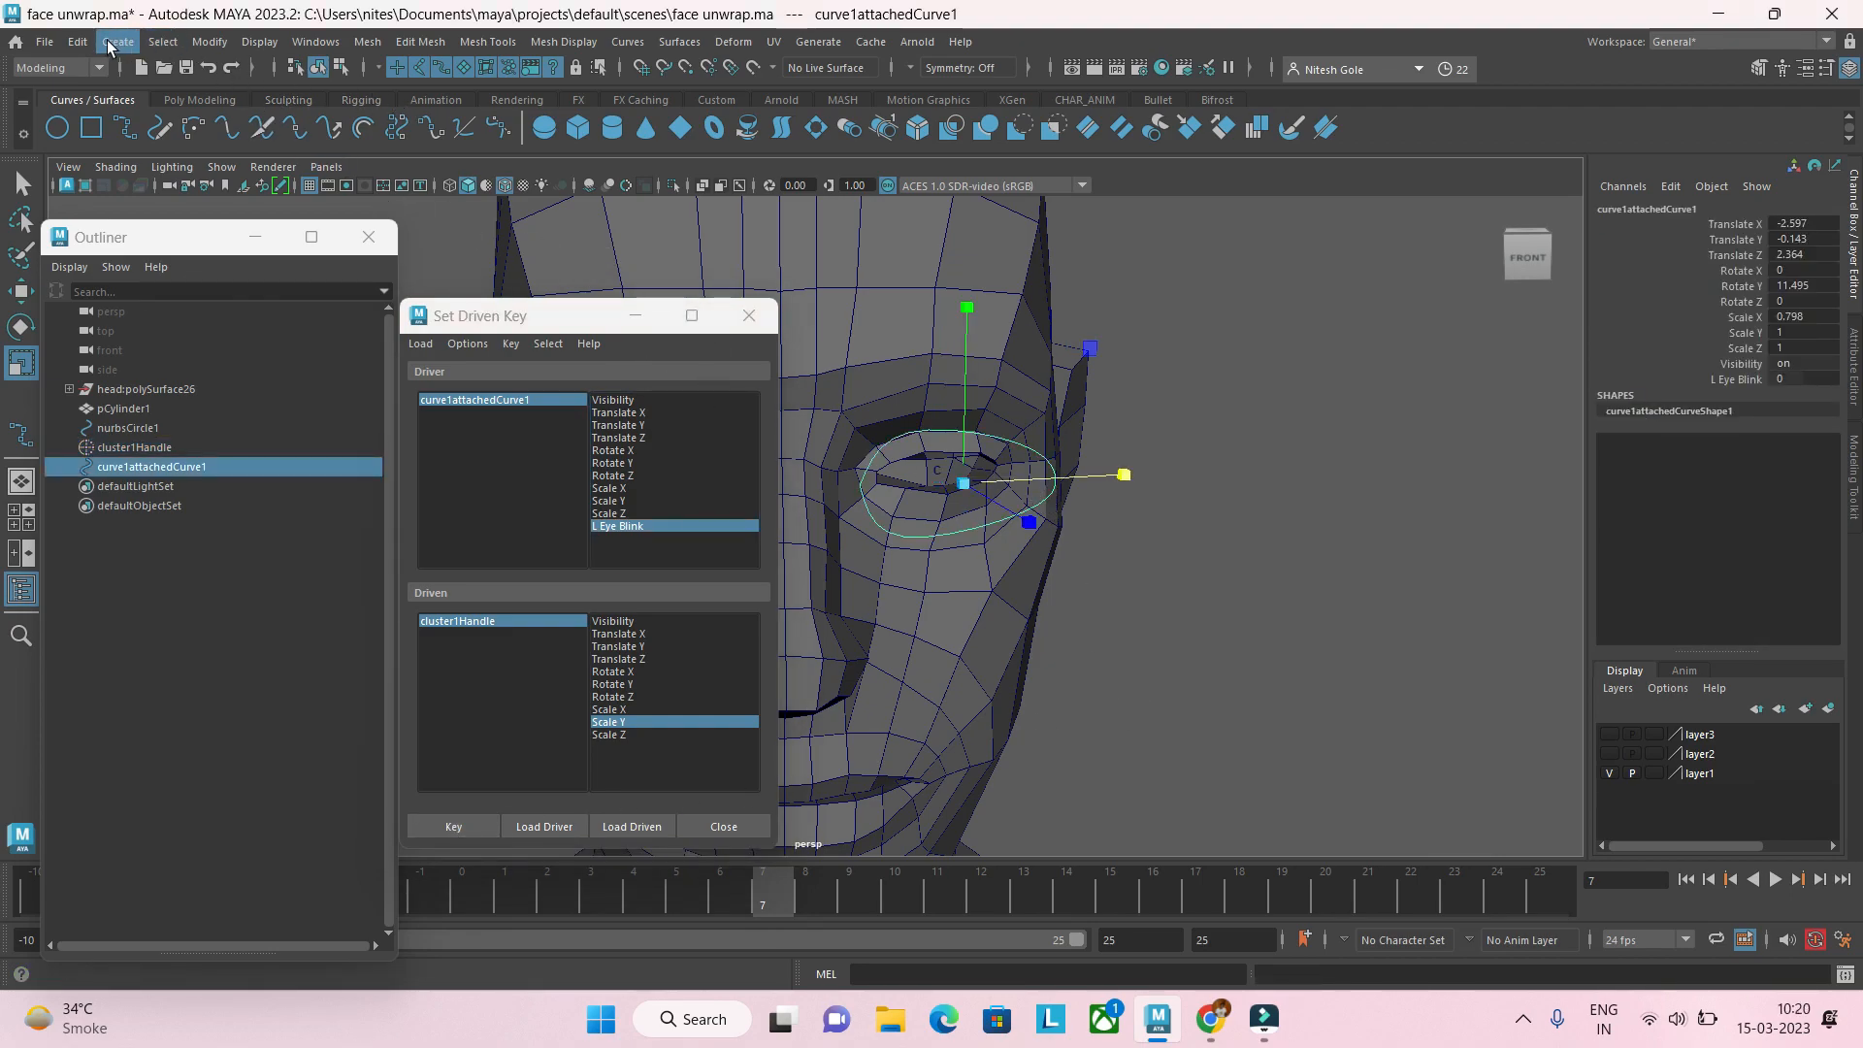
pyautogui.click(77, 42)
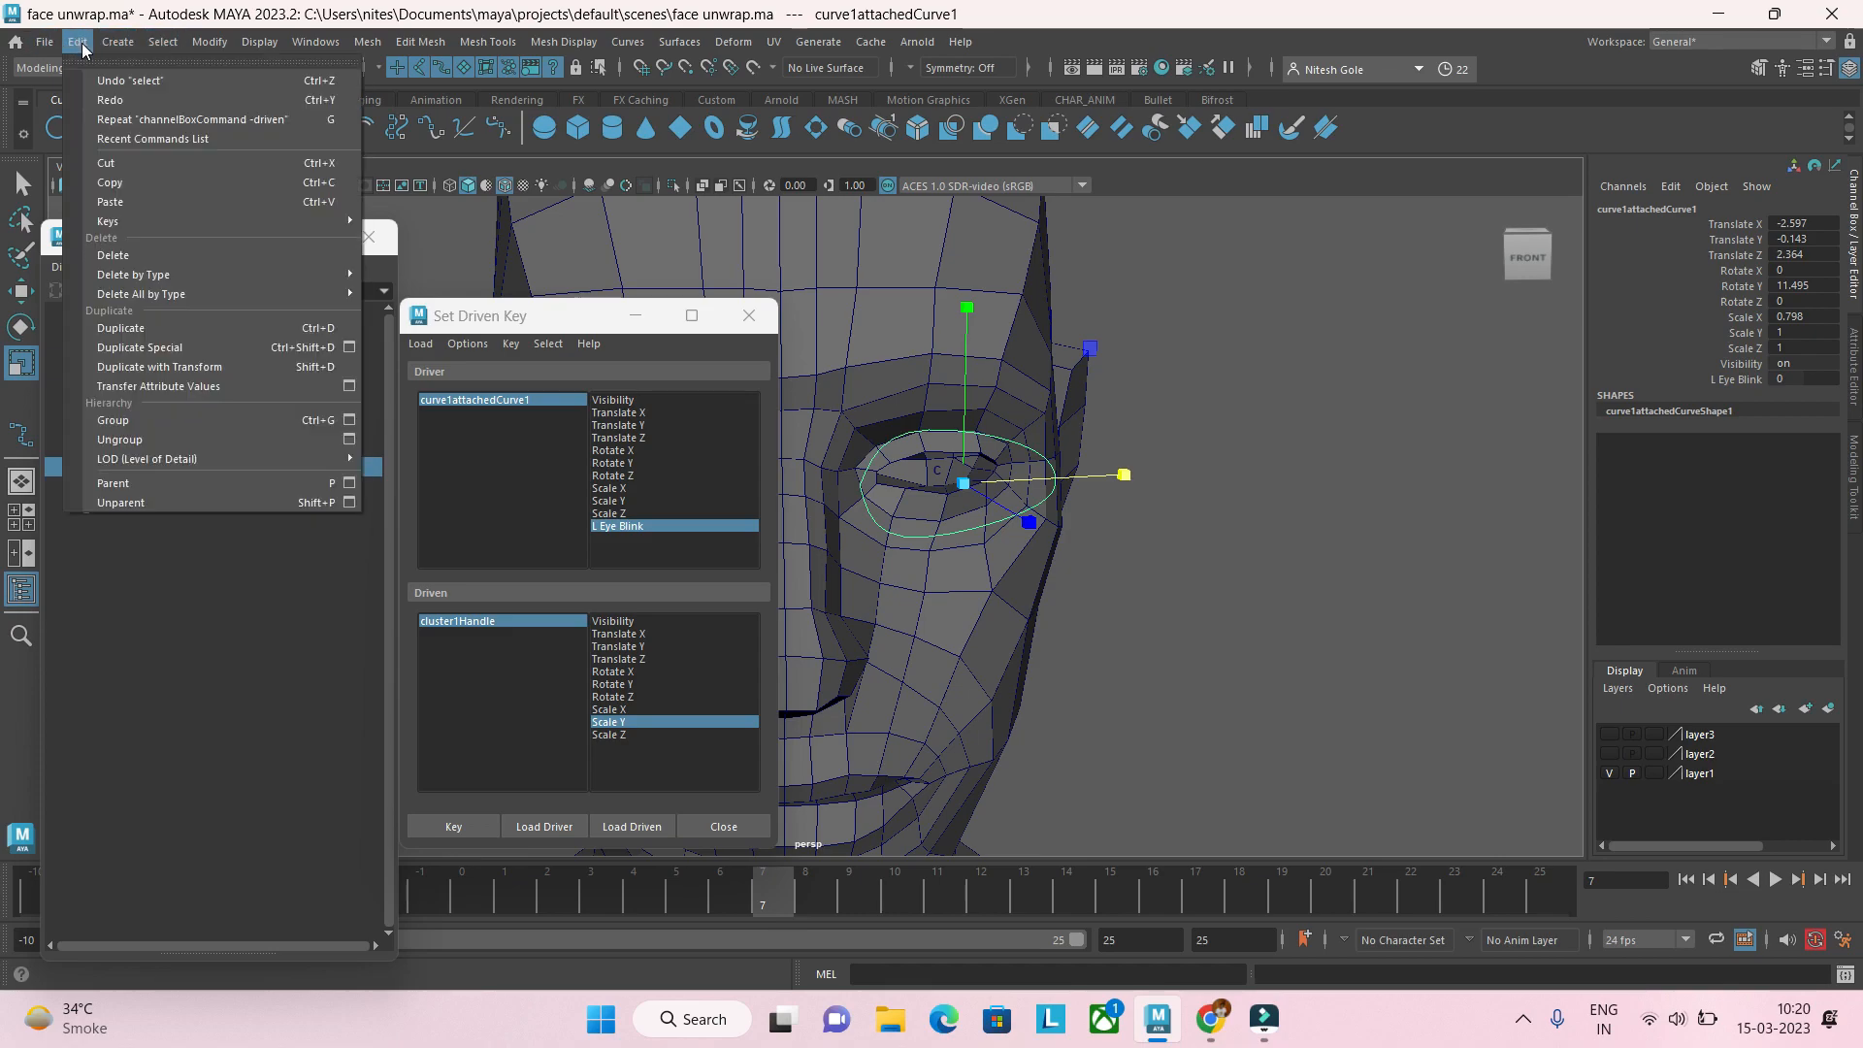
pyautogui.moveTo(187, 279)
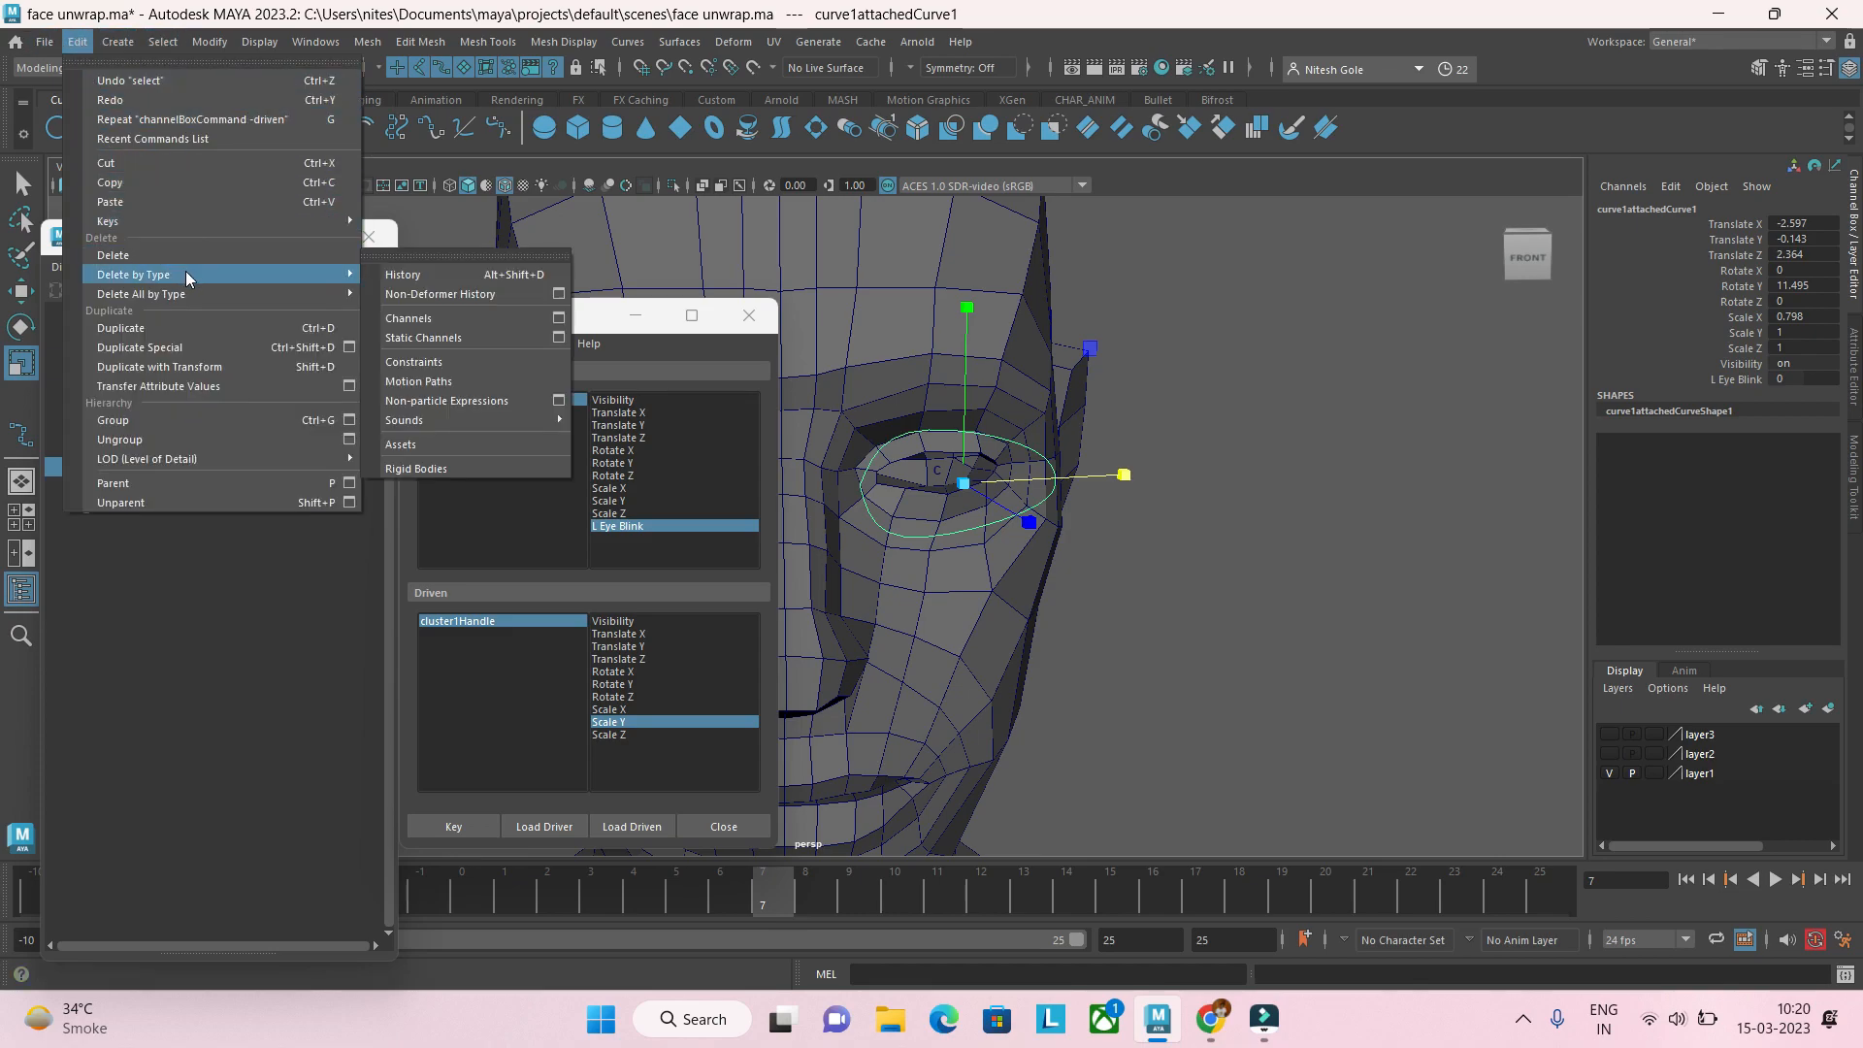
pyautogui.click(401, 278)
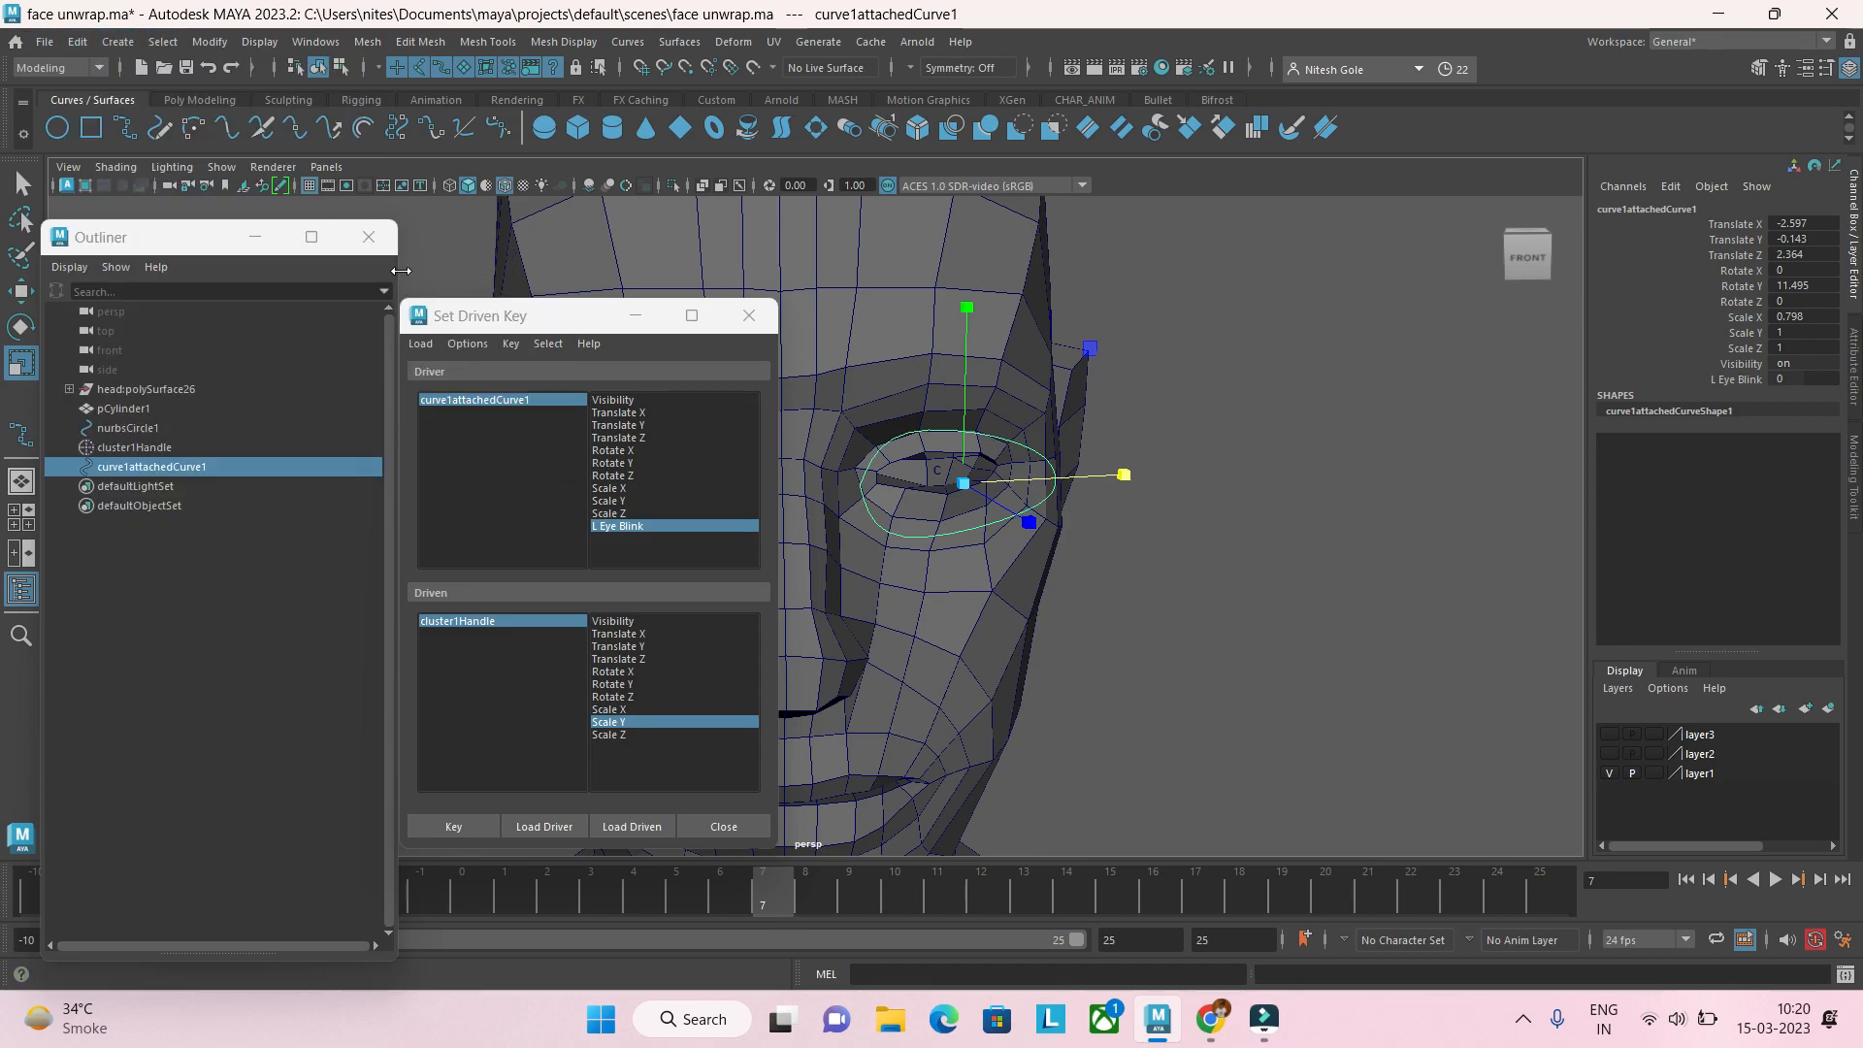
# Step: Freeze the transformations of the eye control curve and reselect the curve
pyautogui.click(301, 47)
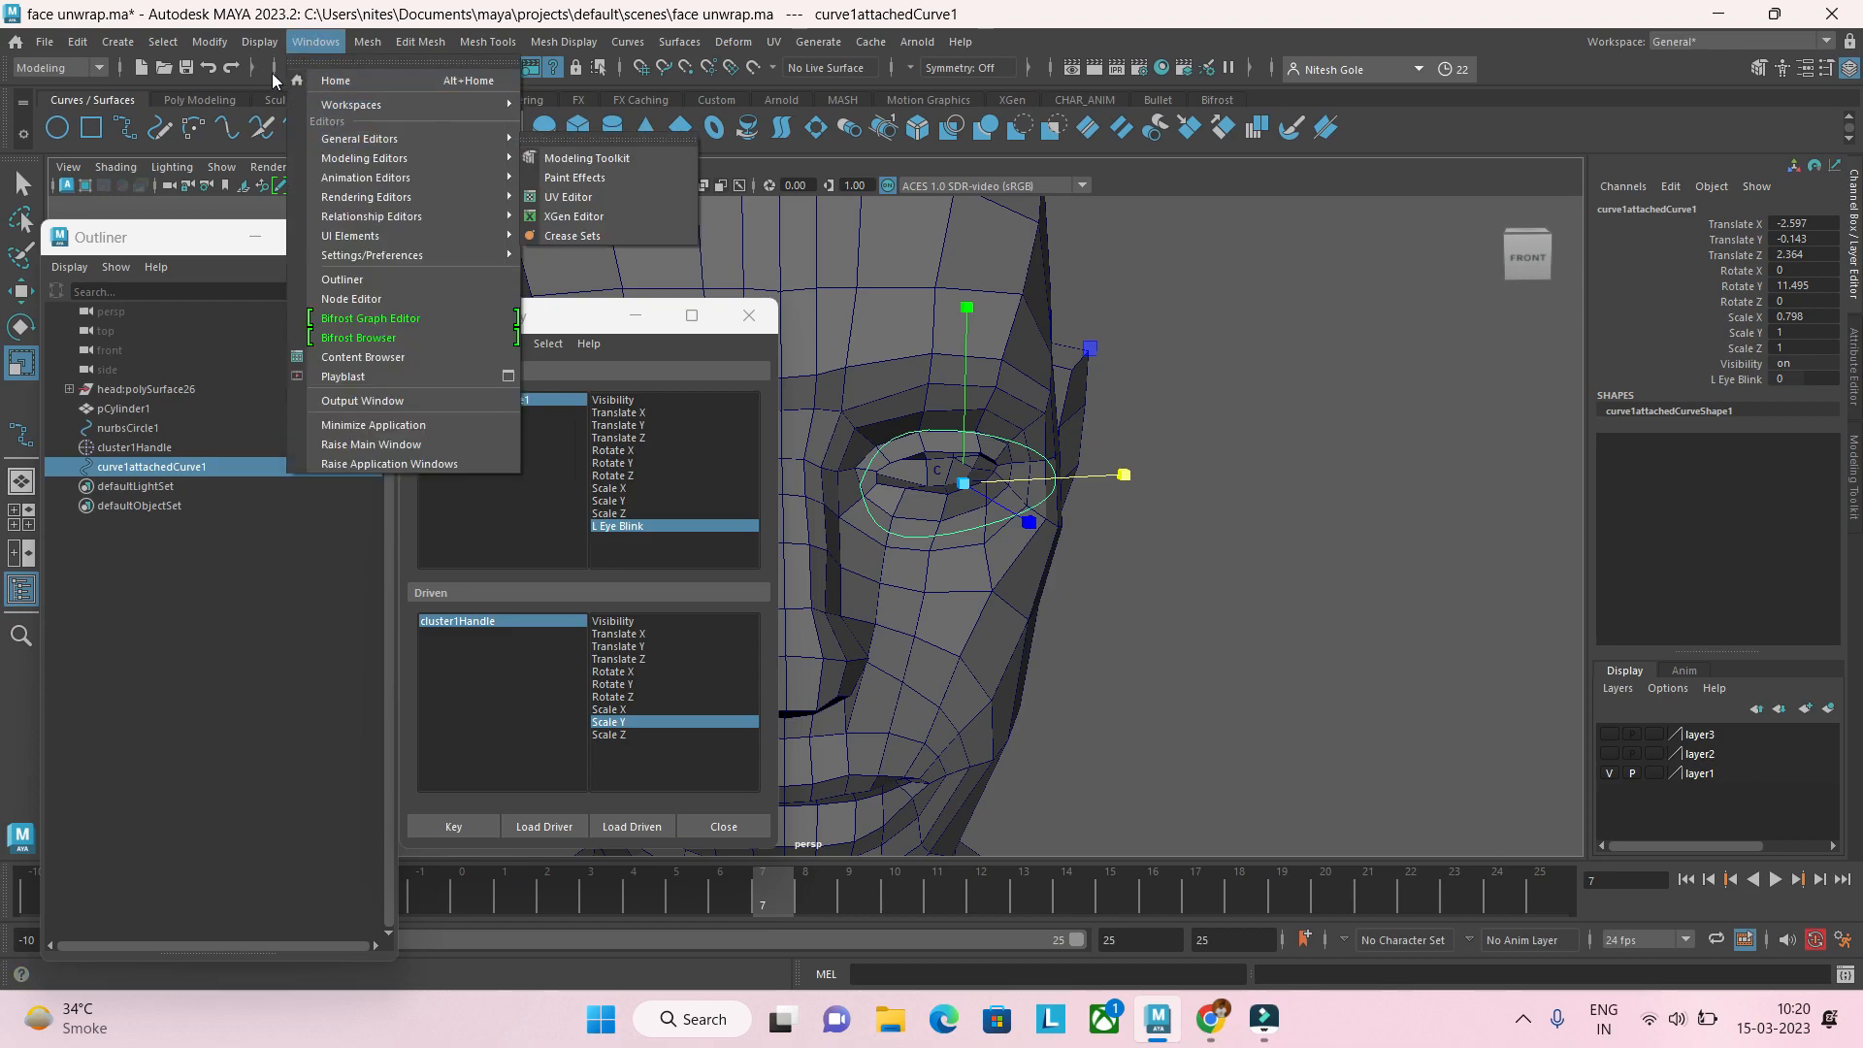
pyautogui.moveTo(210, 41)
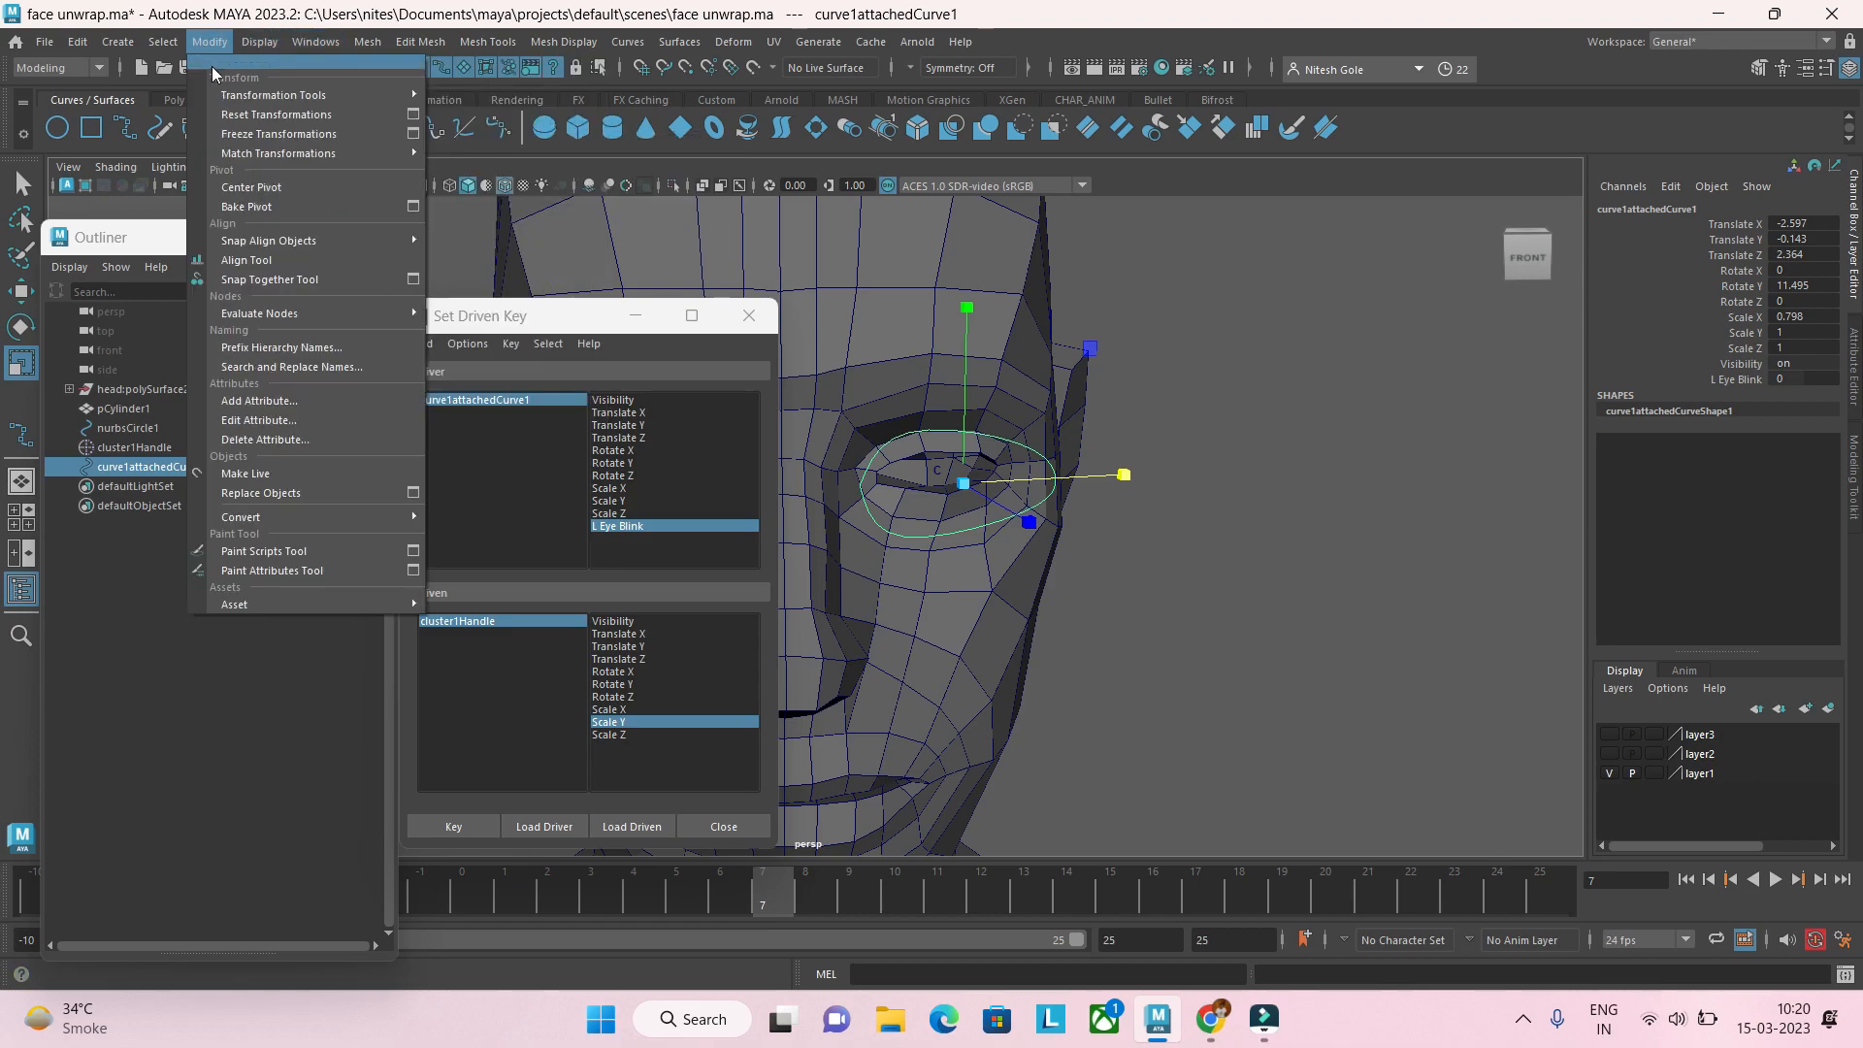
pyautogui.click(277, 135)
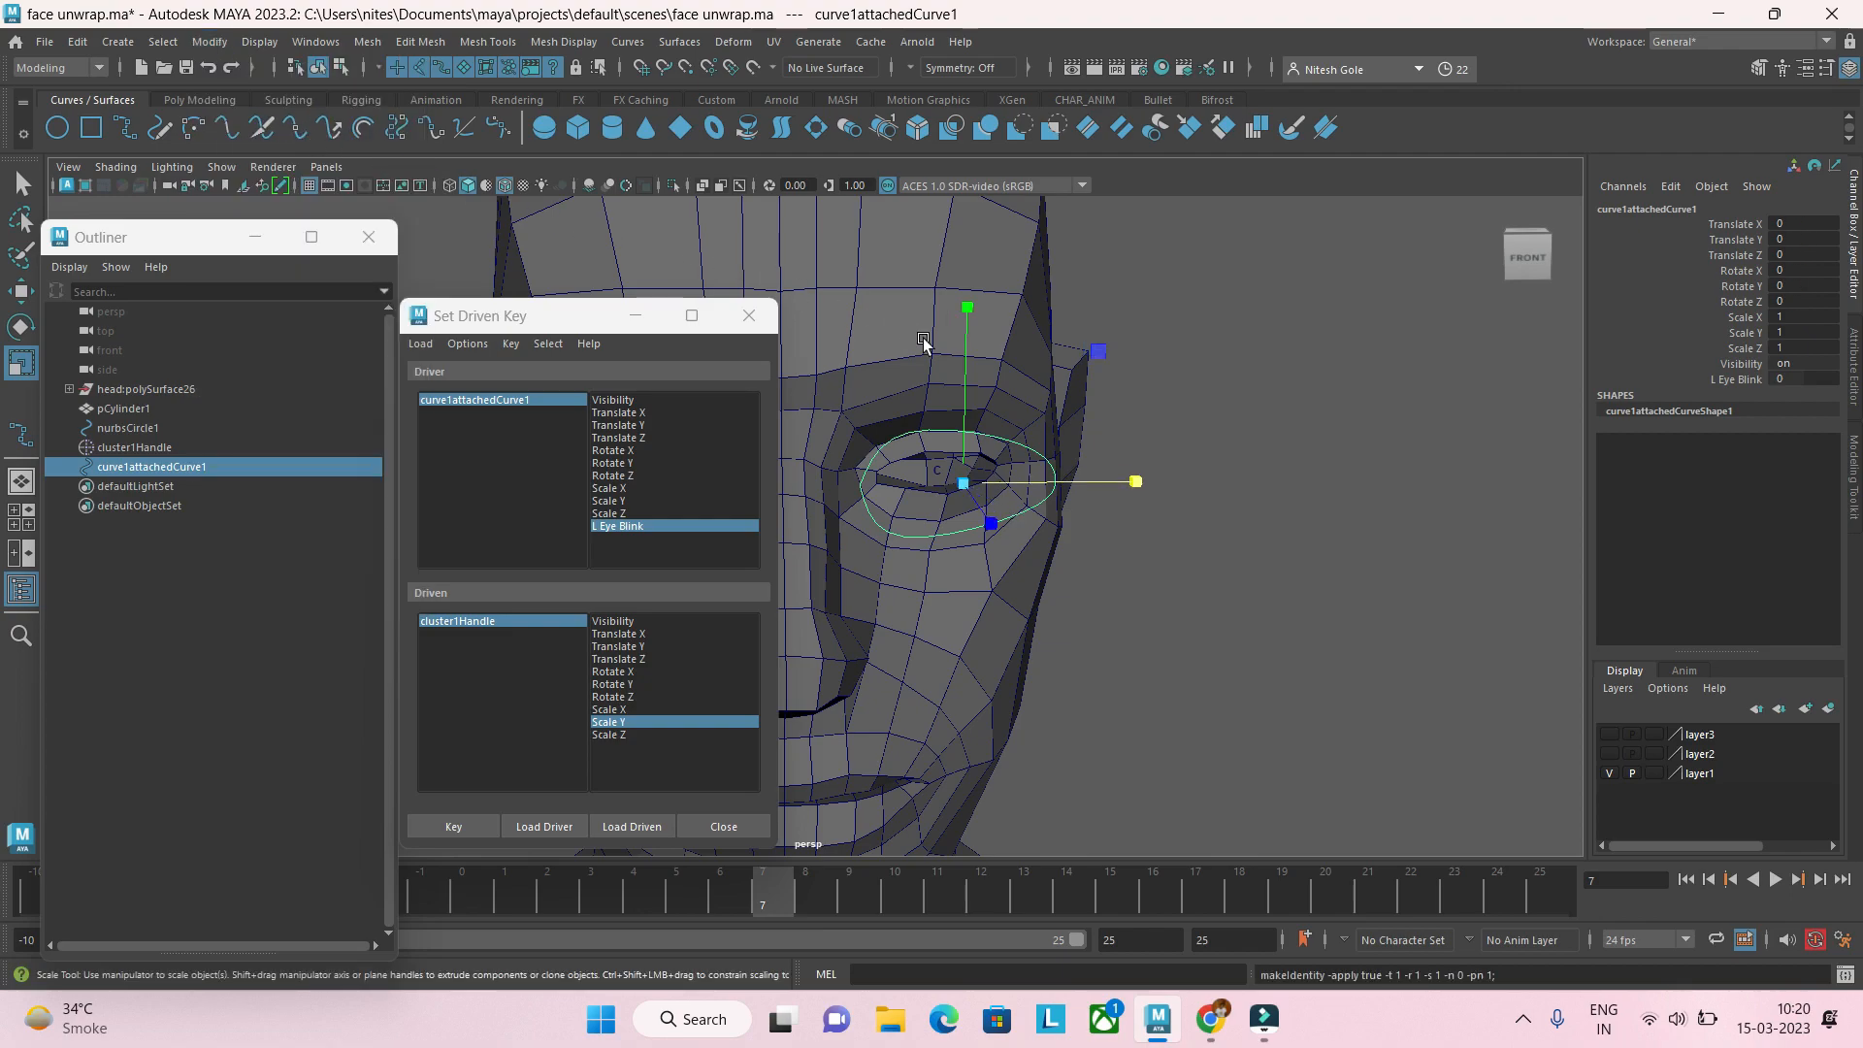
pyautogui.click(1219, 456)
pyautogui.click(1055, 480)
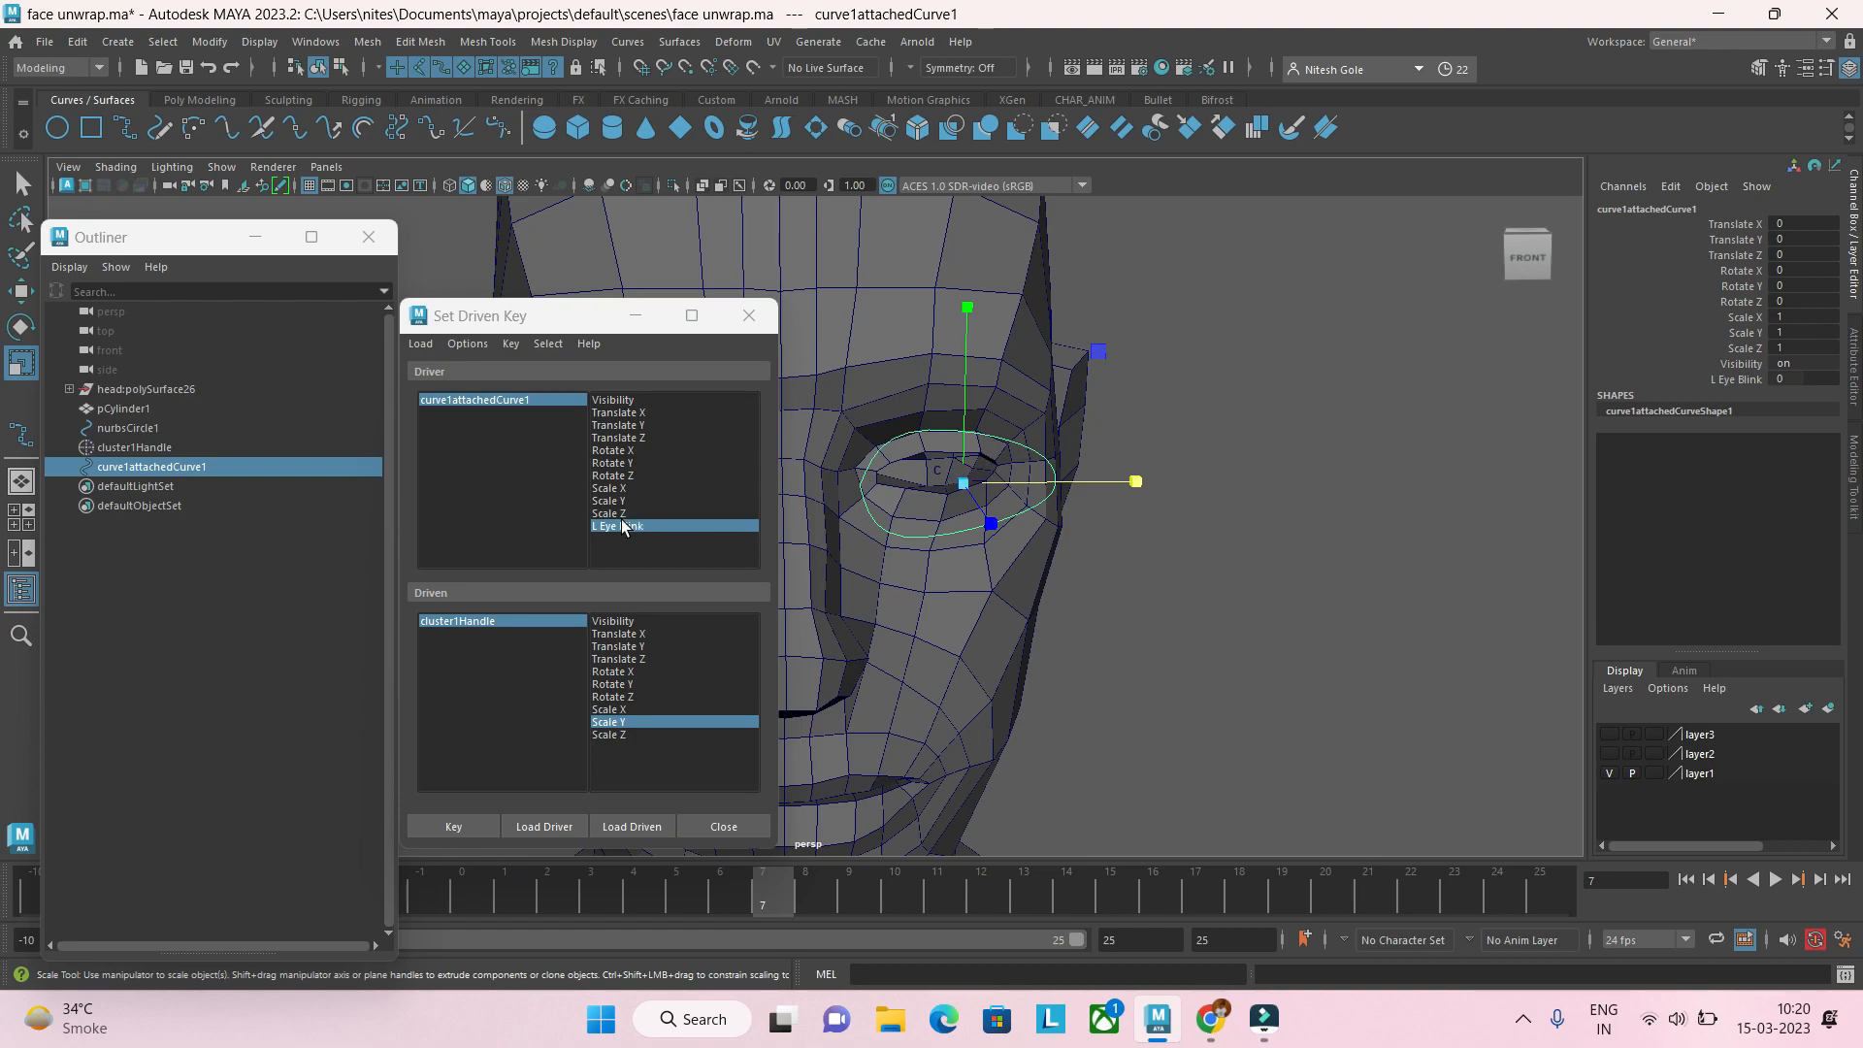
# Step: Key the cluster handle's Scale Y against the curve's L Eye Blink again and review the driver and driven attributes
pyautogui.click(465, 834)
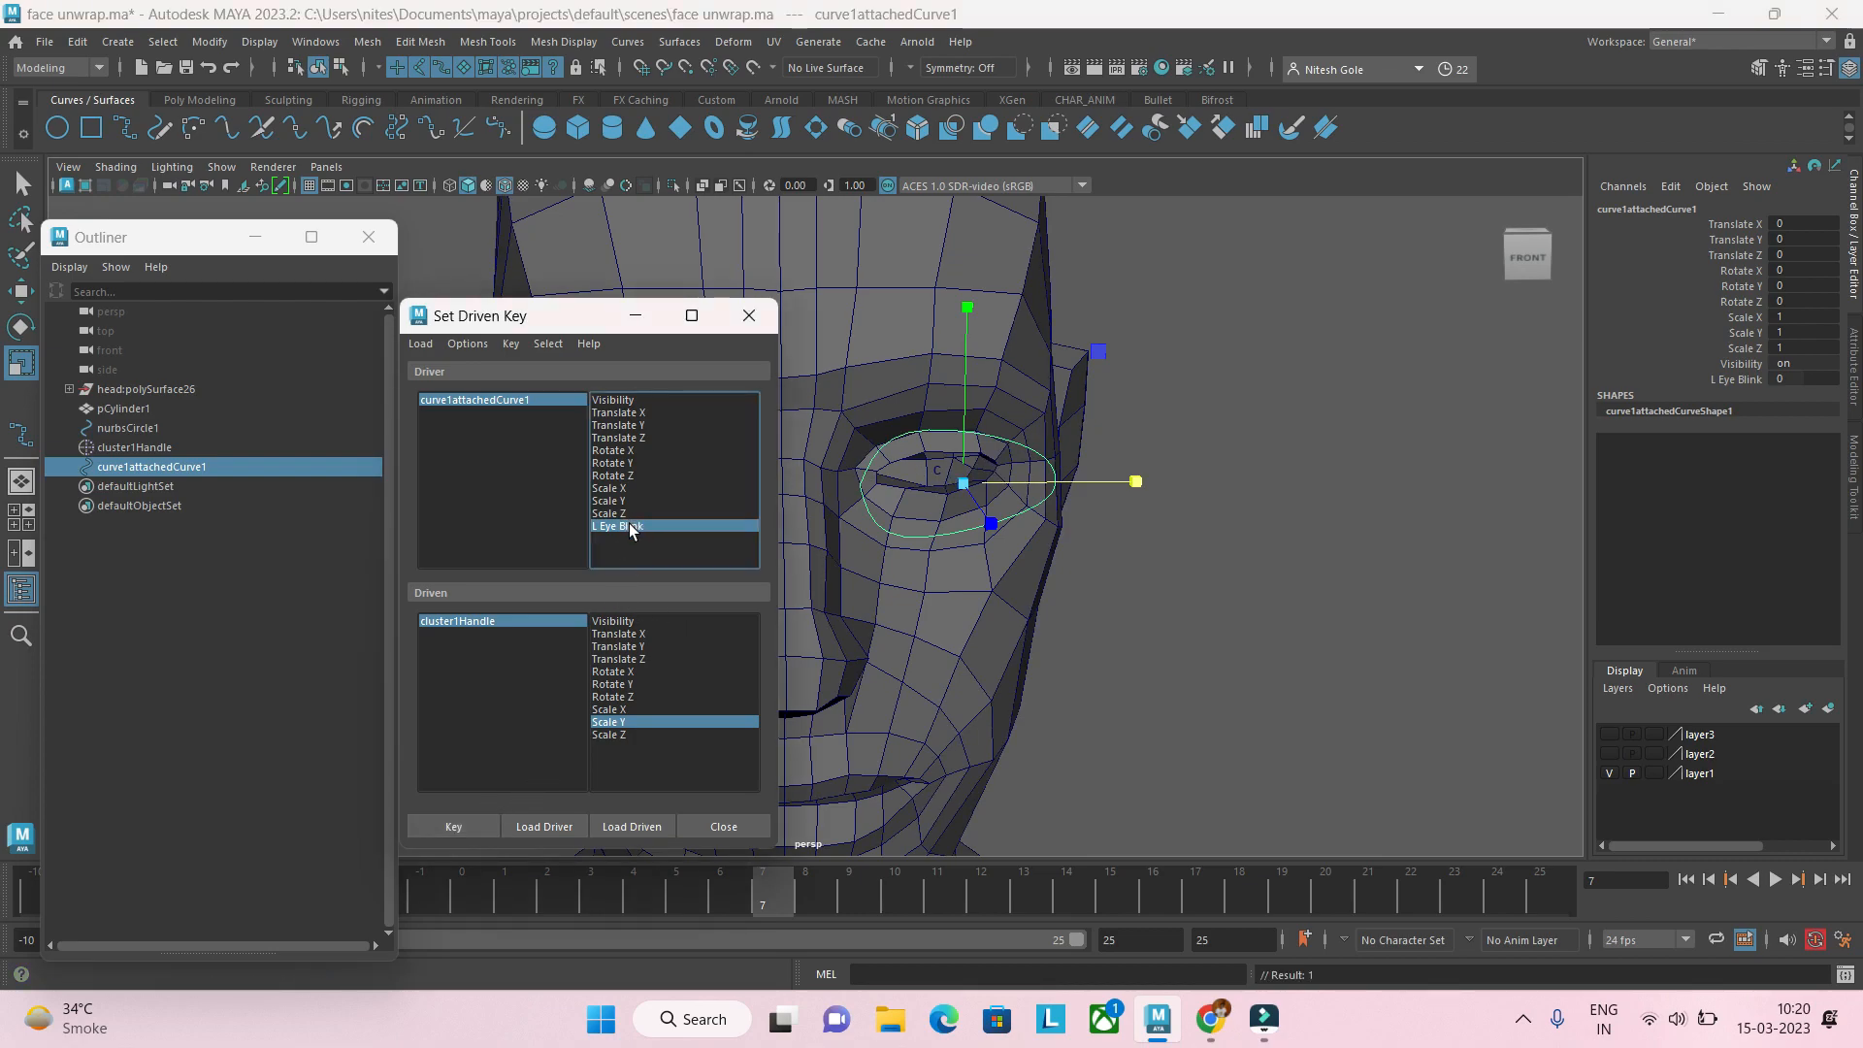
pyautogui.click(1710, 381)
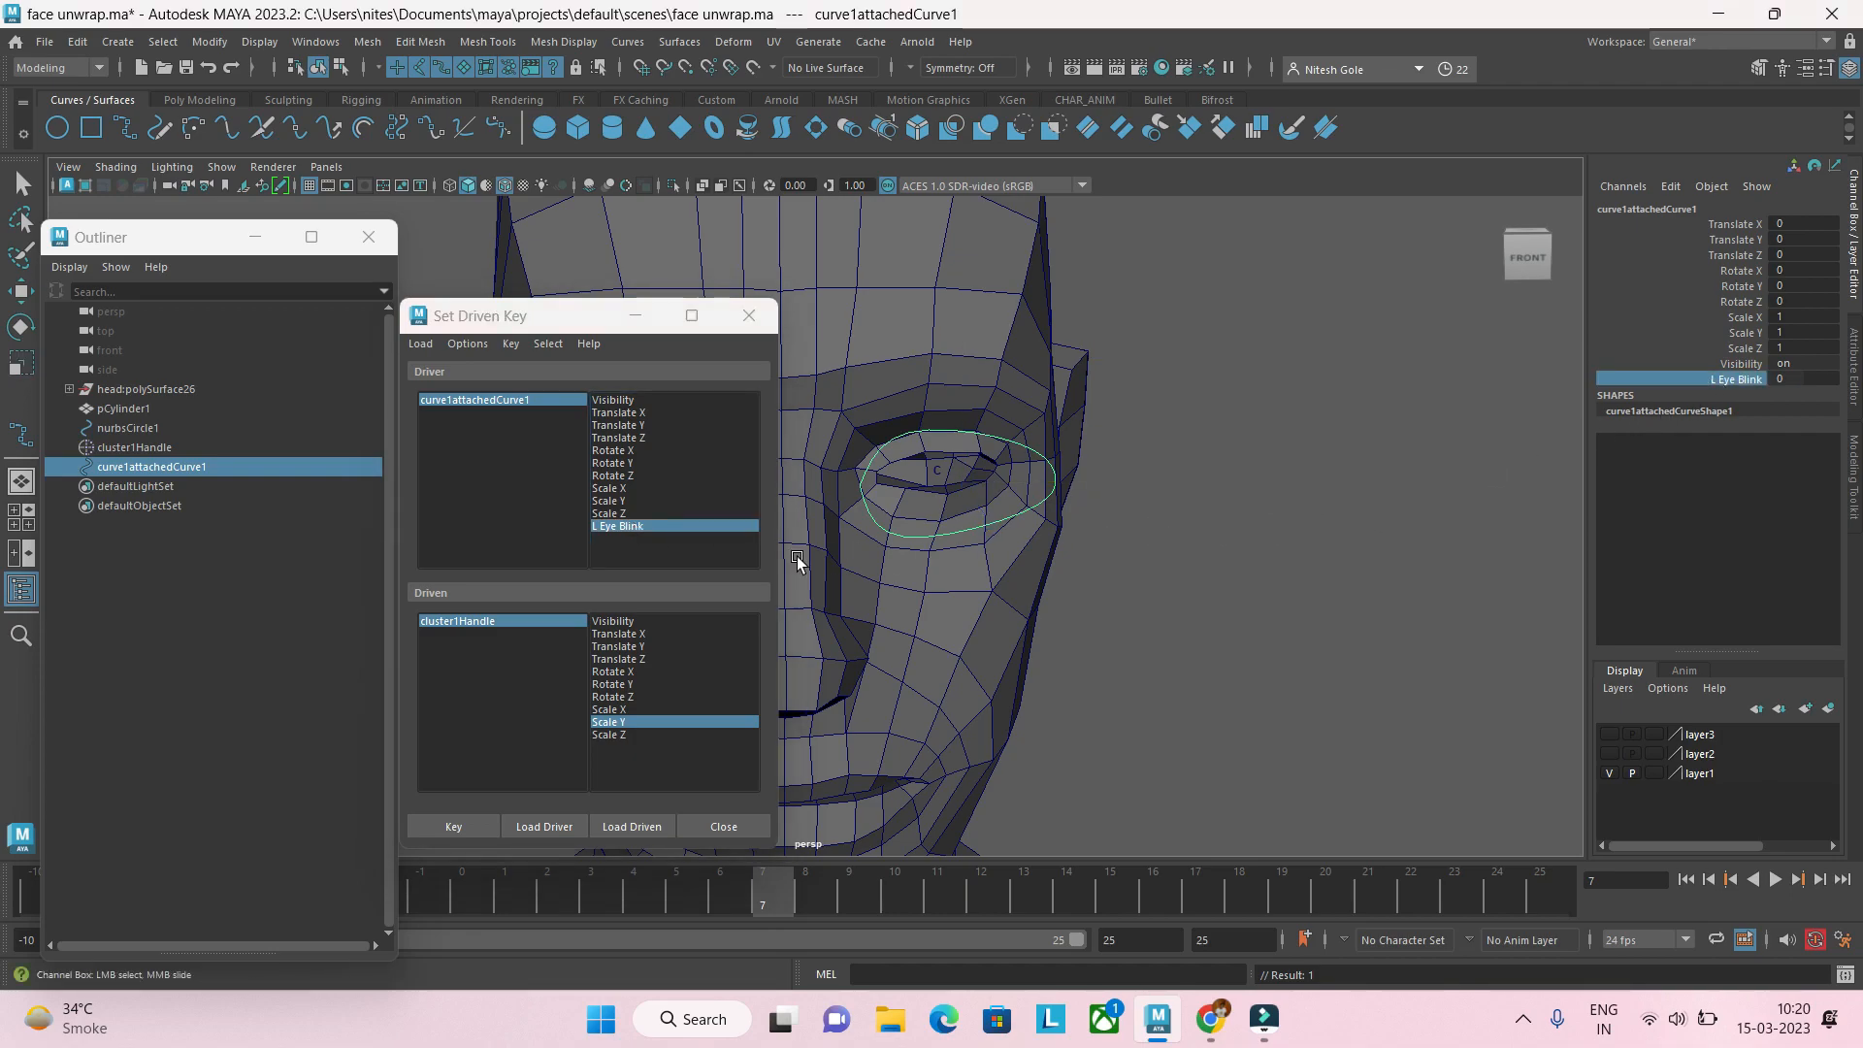
pyautogui.click(492, 622)
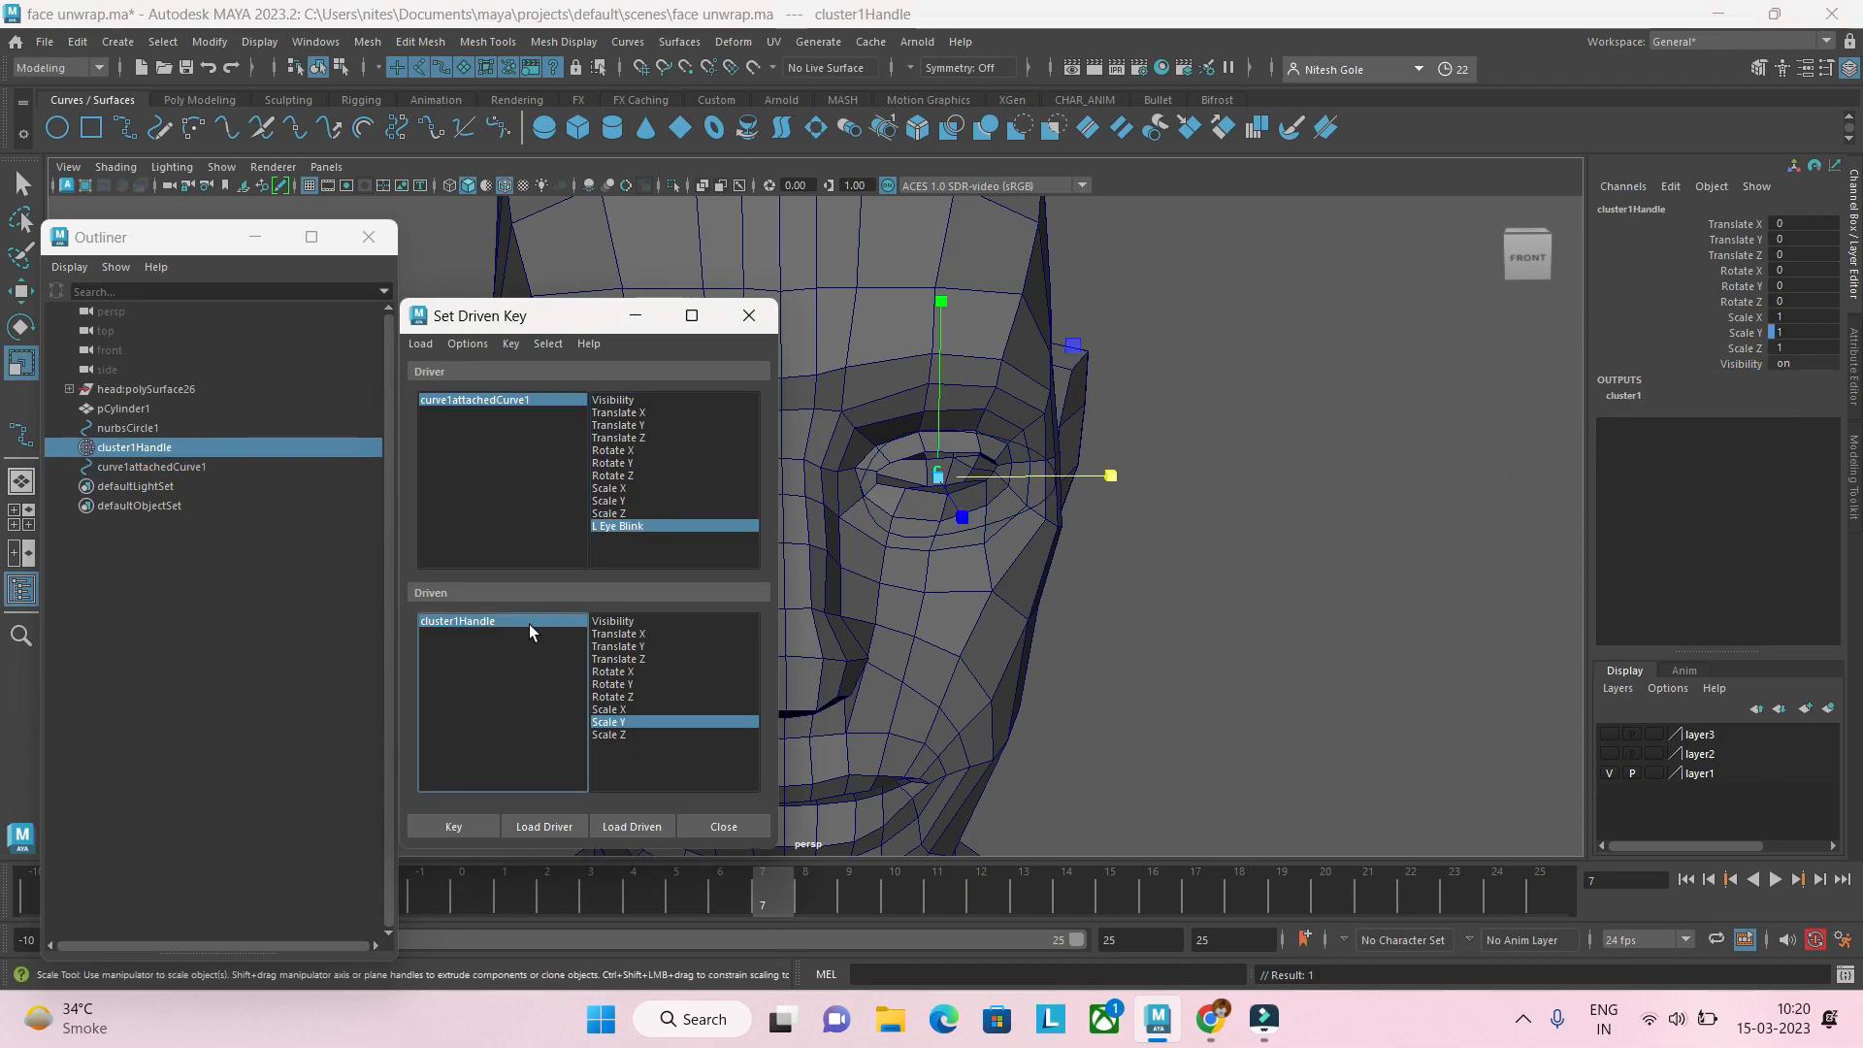
pyautogui.click(1739, 332)
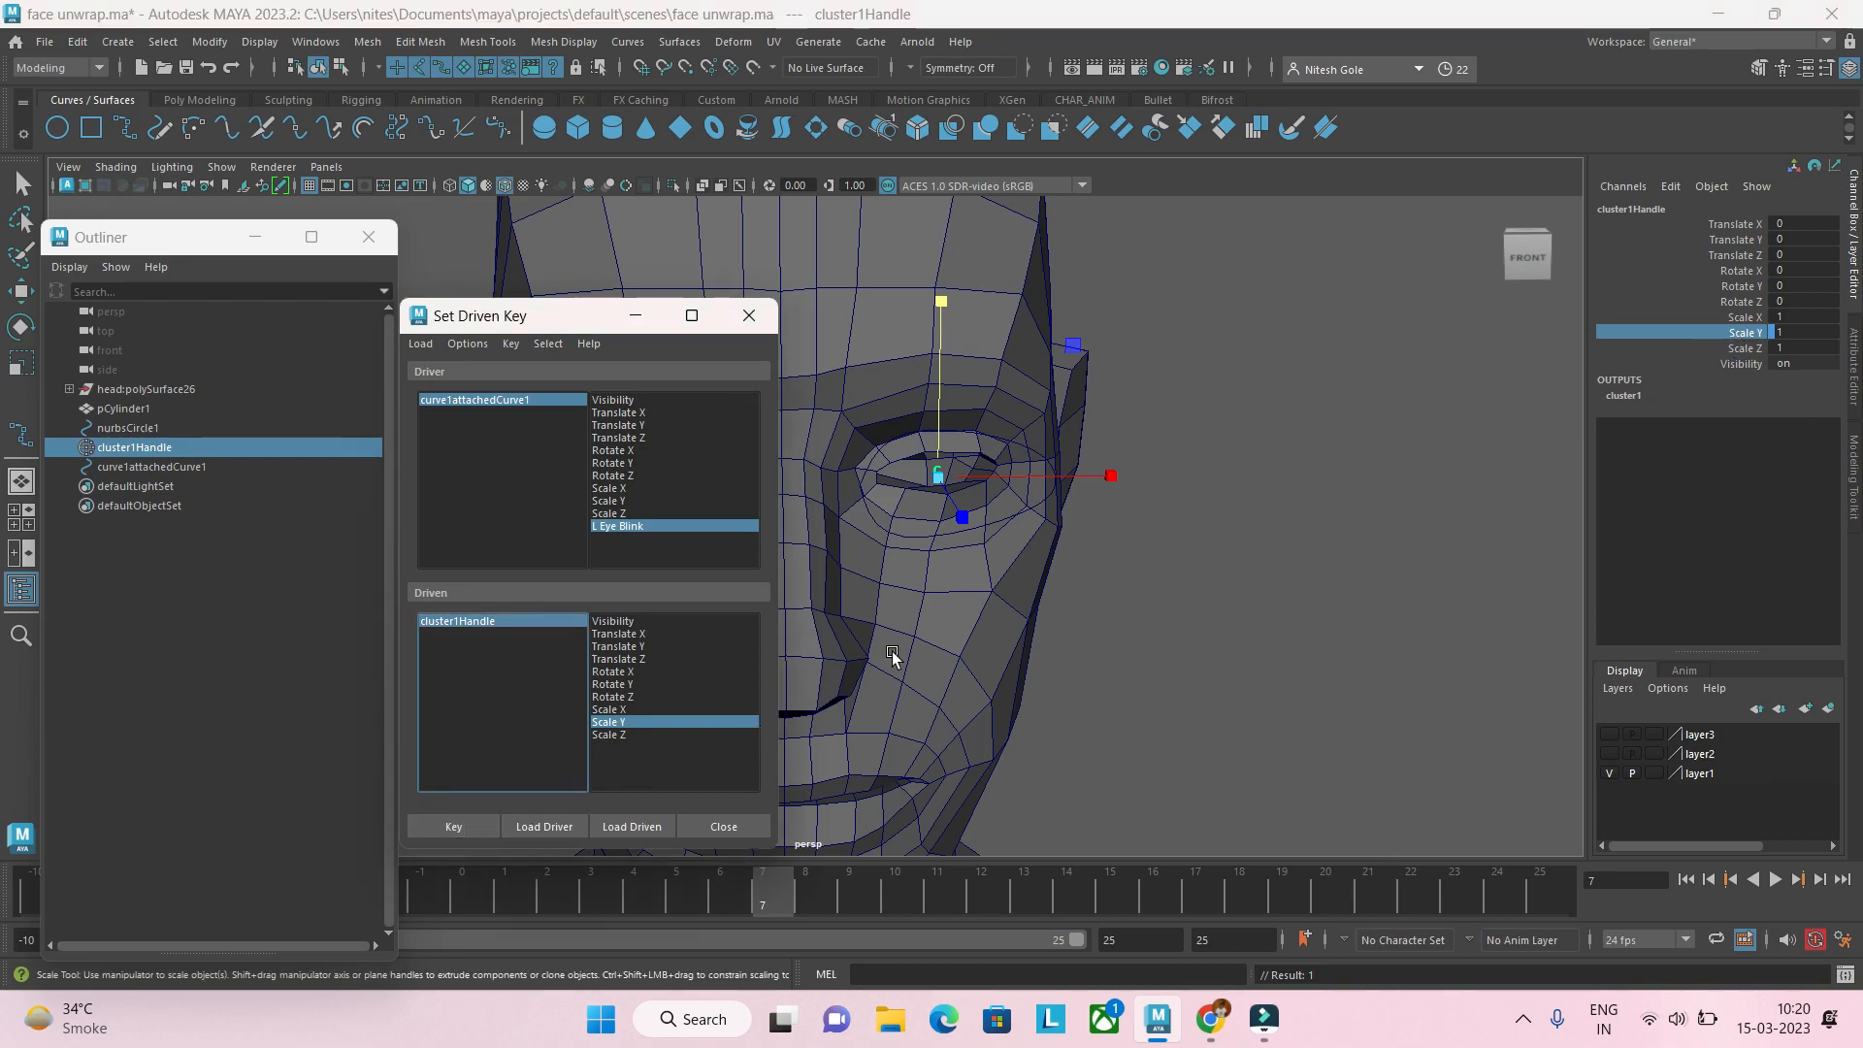
pyautogui.click(453, 403)
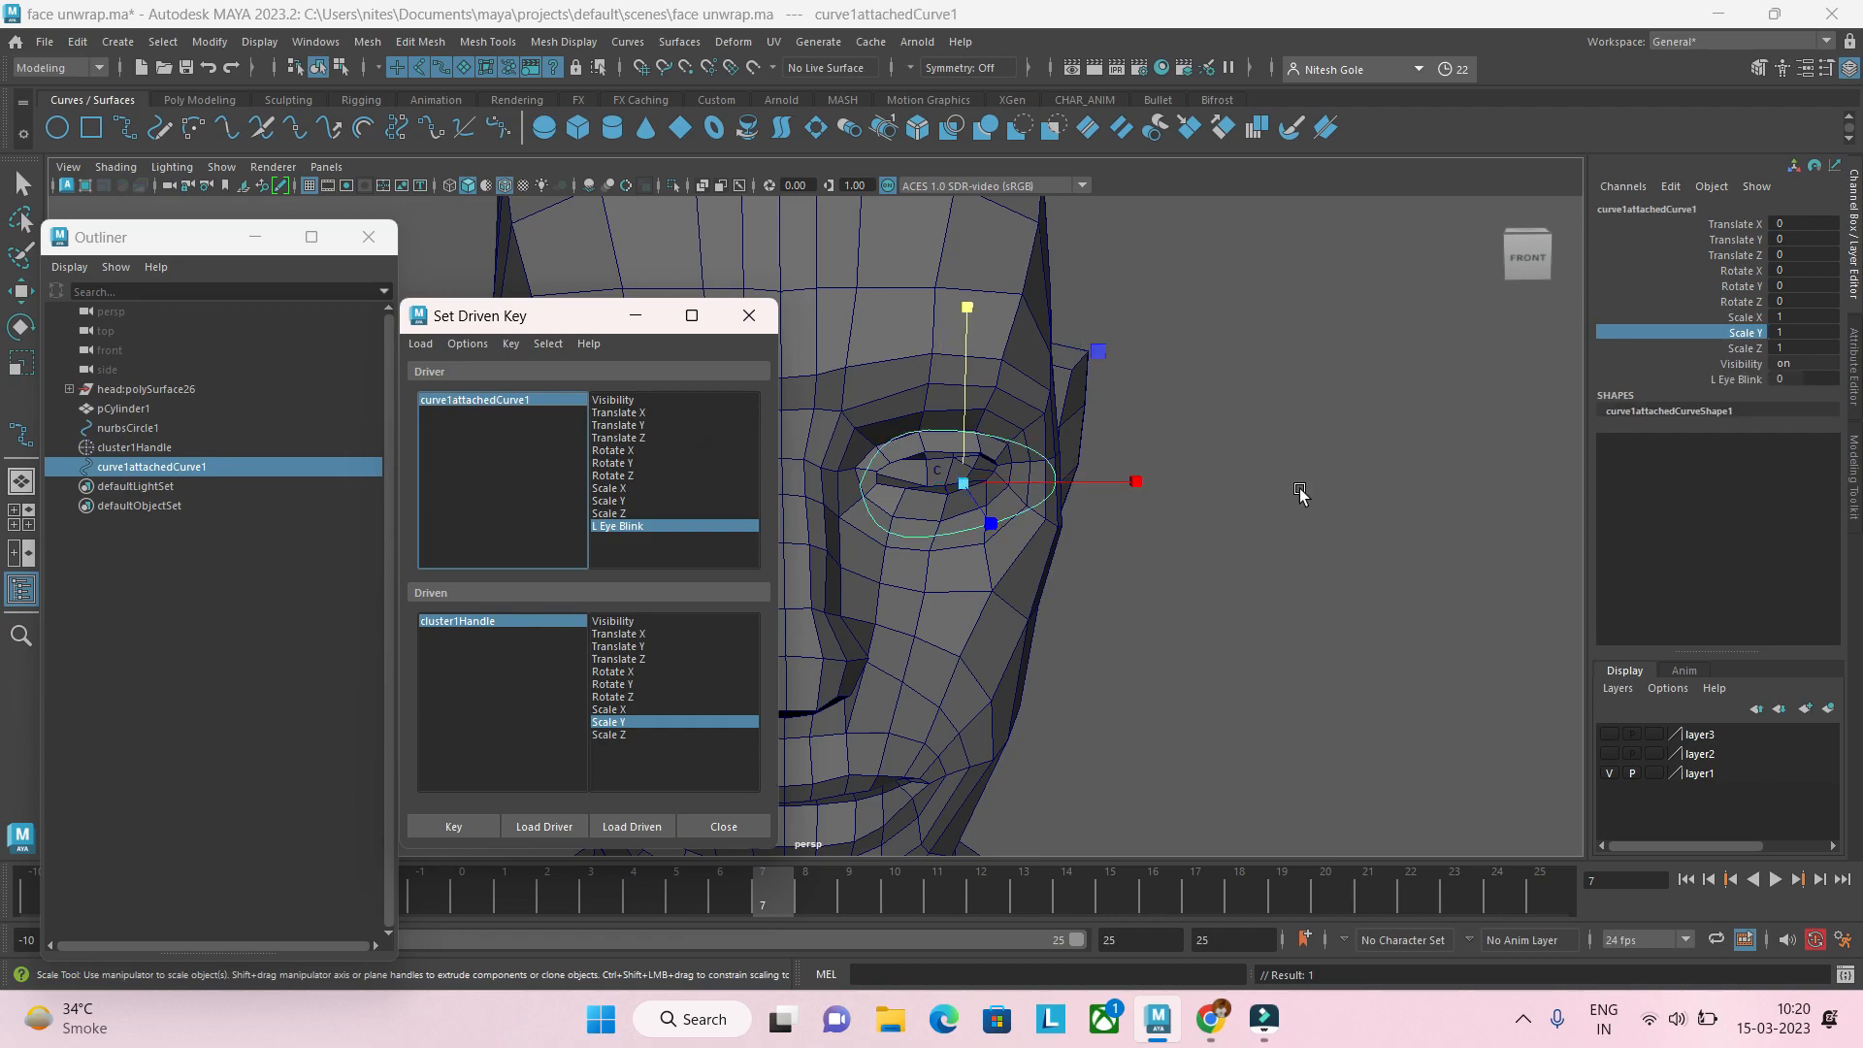
pyautogui.click(1737, 380)
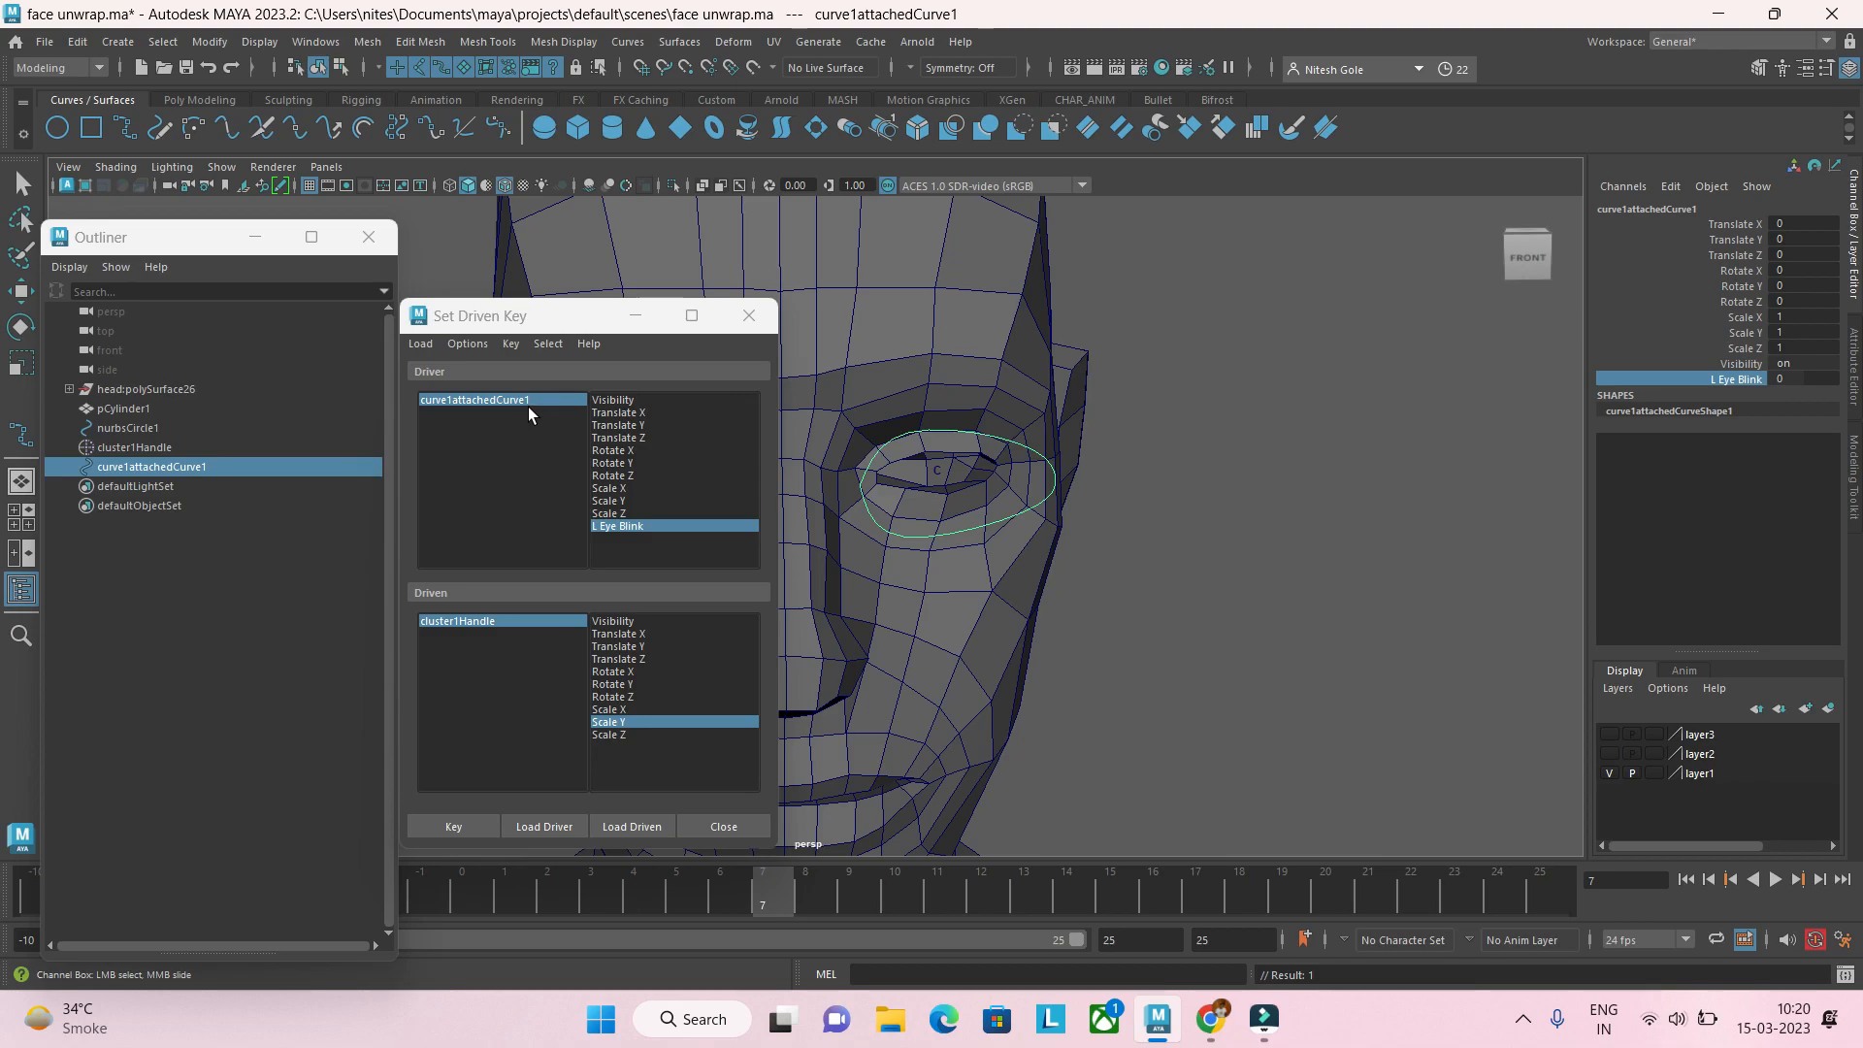
# Step: Select the eye control curve around the left eye and rename it Left_eye_ctrl
pyautogui.click(1060, 480)
pyautogui.click(1103, 520)
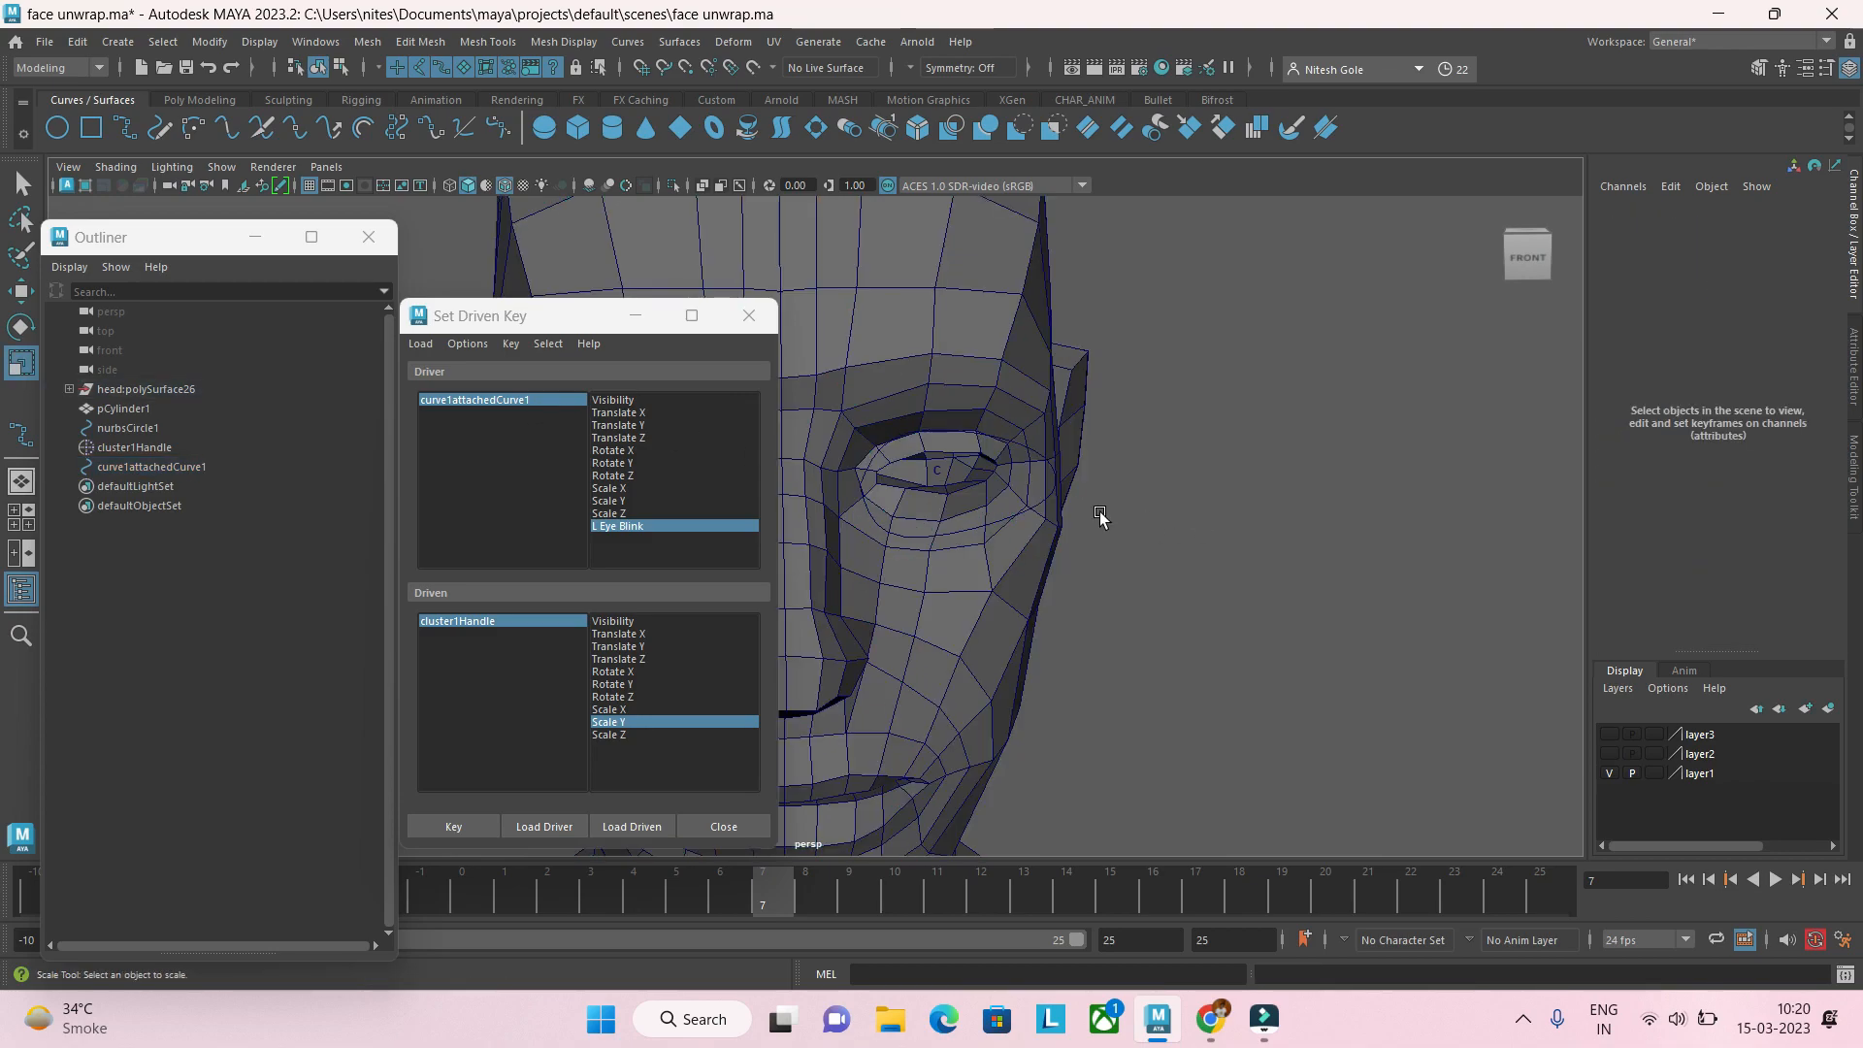
pyautogui.click(1057, 482)
pyautogui.press('r')
pyautogui.click(1665, 210)
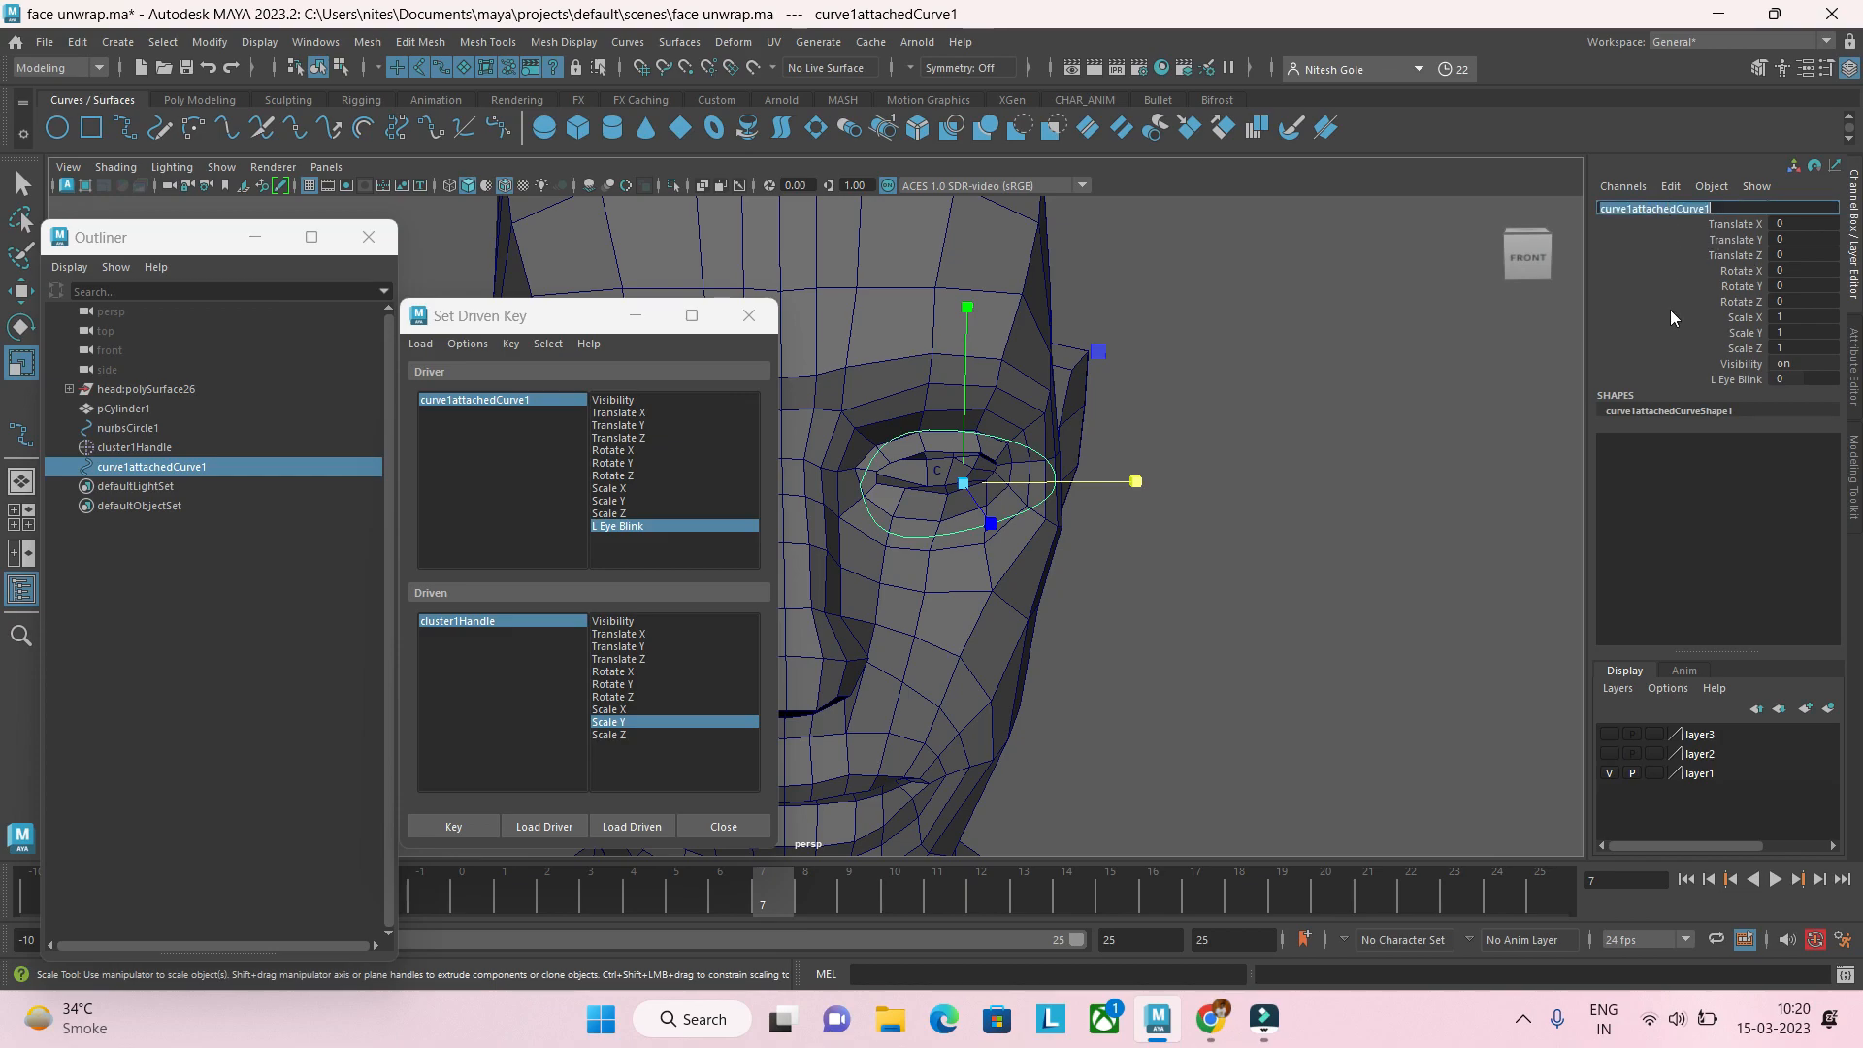
pyautogui.write('L')
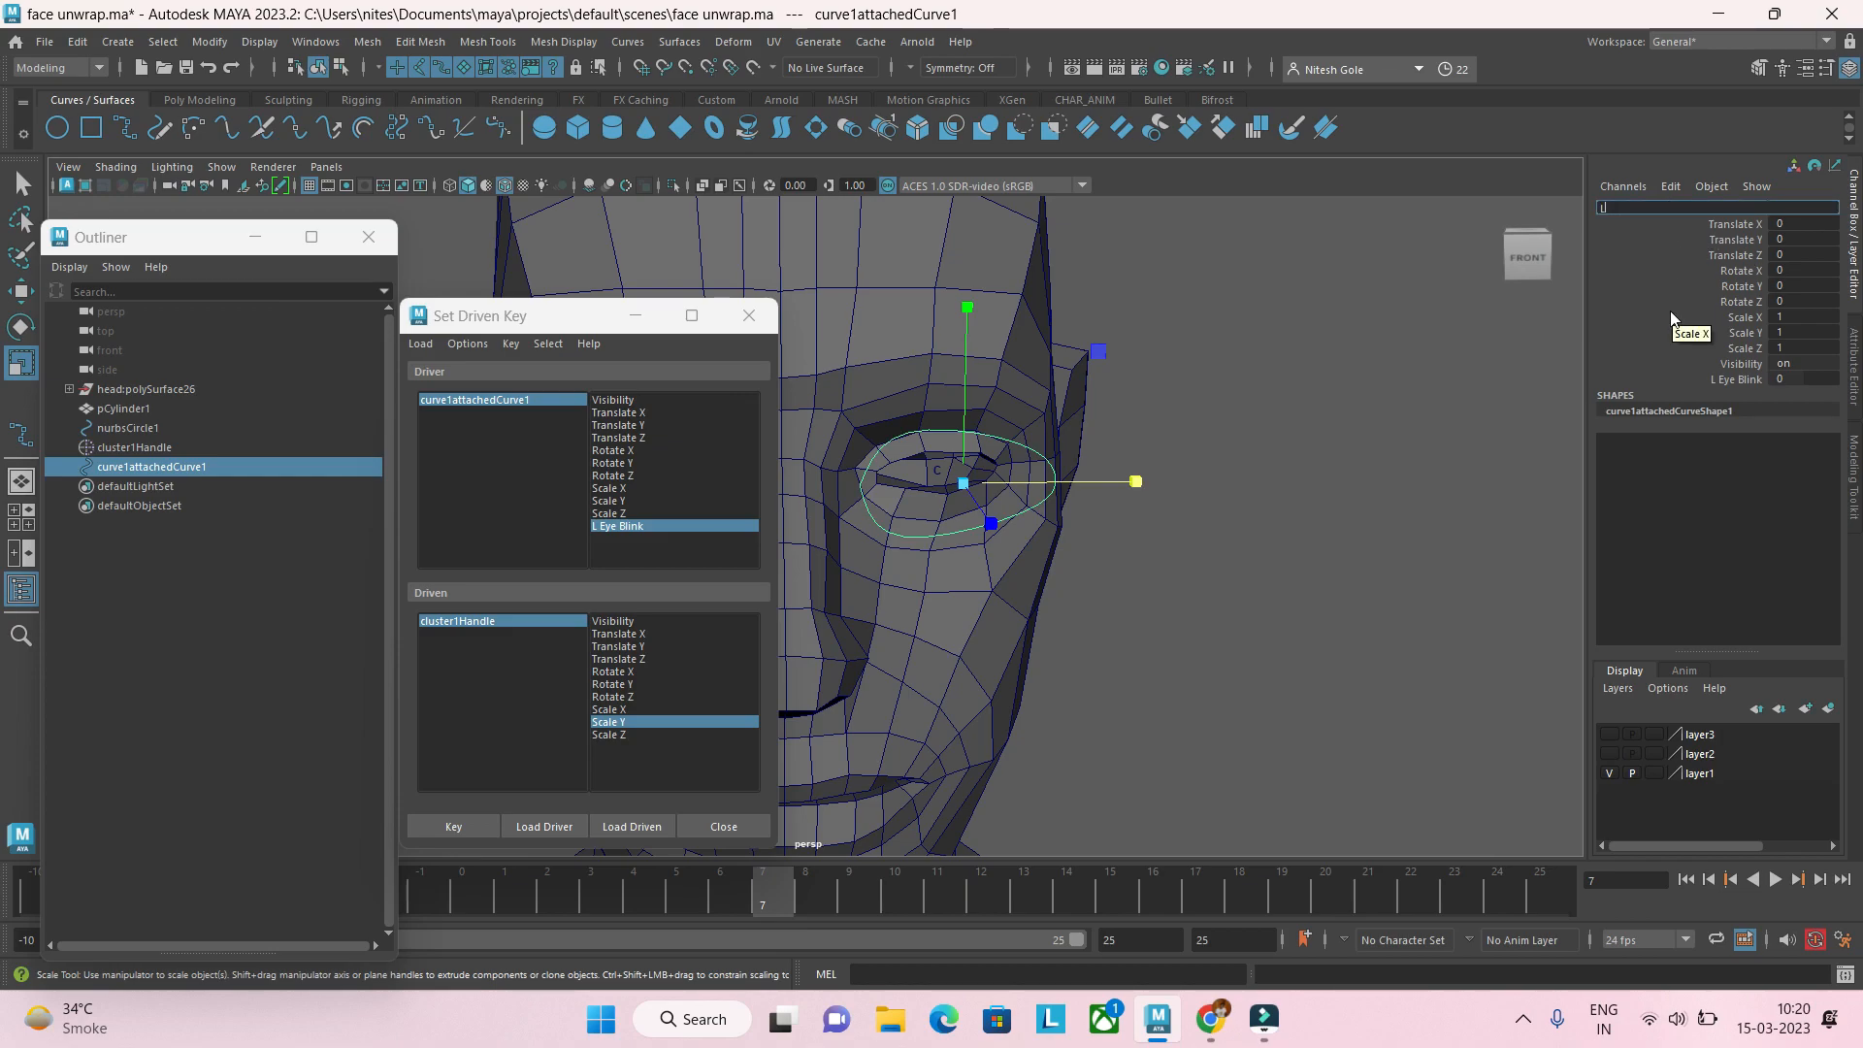
pyautogui.write('eft_eye_ct')
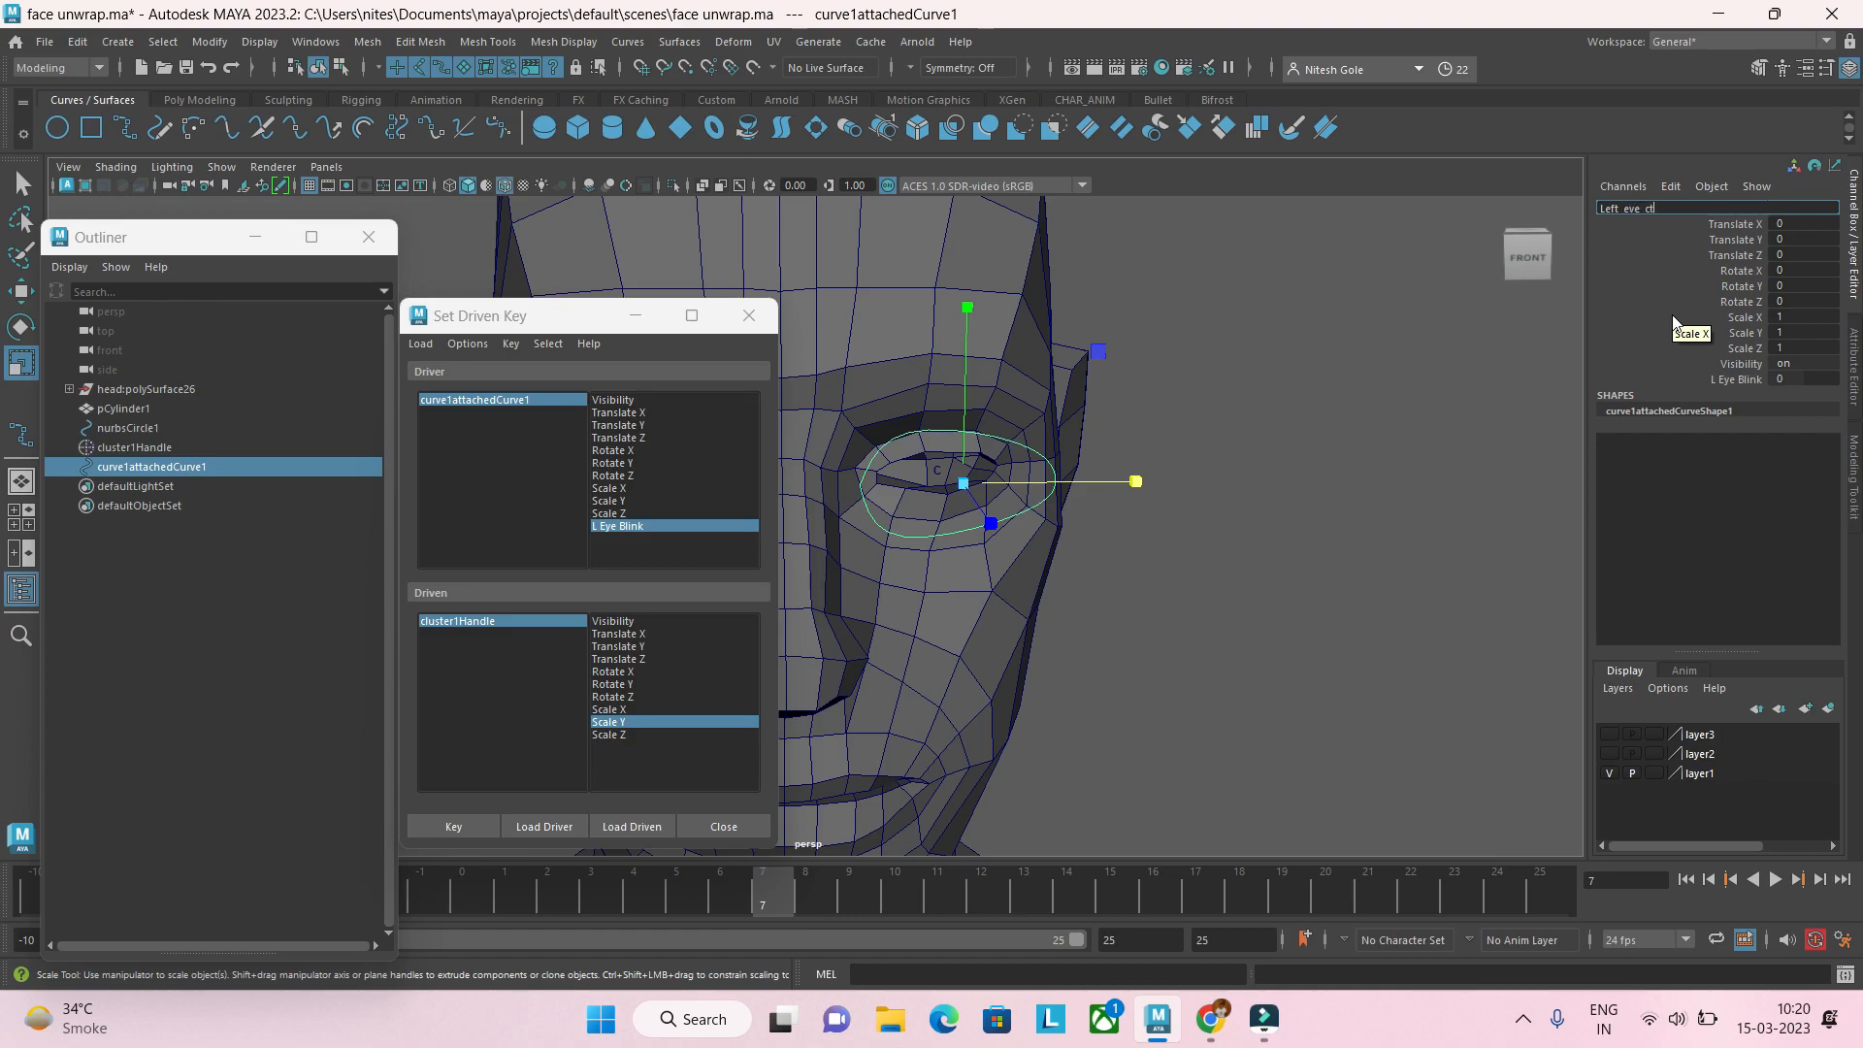
pyautogui.write('rl')
pyautogui.press('Return')
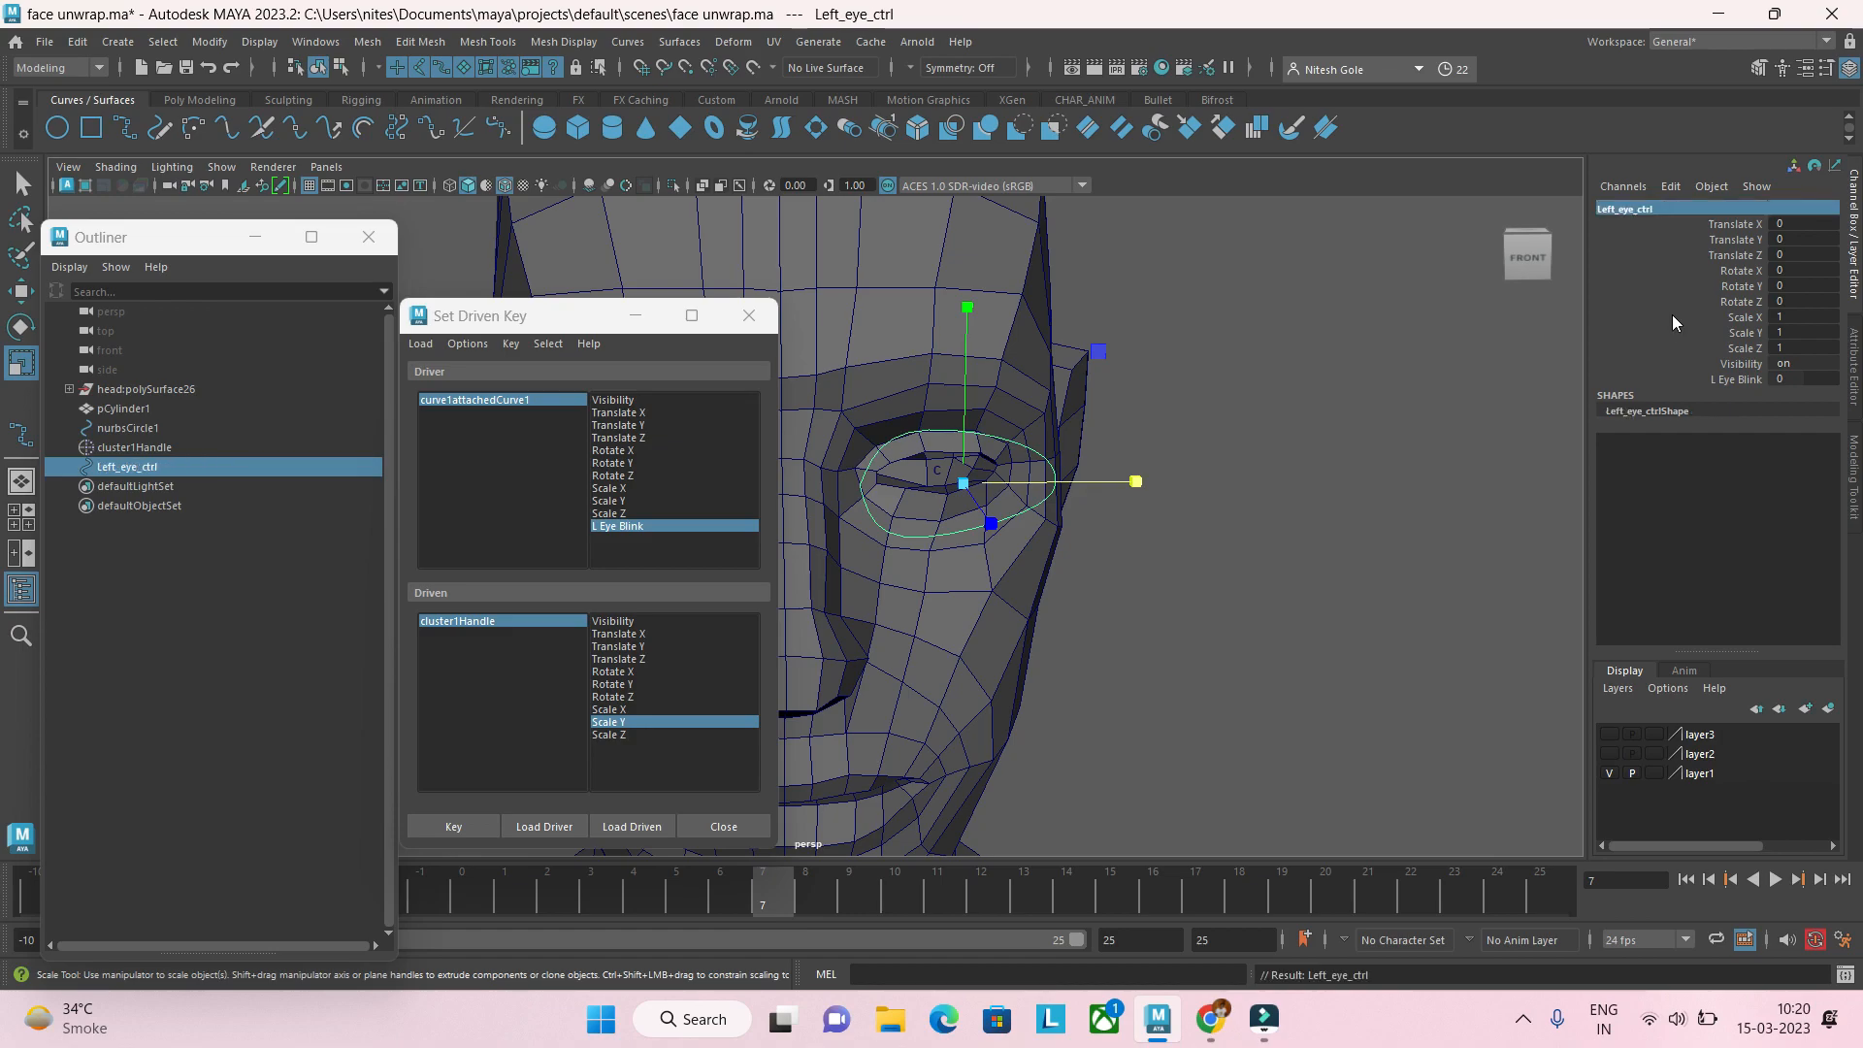
# Step: Load Left_eye_ctrl as the driver in Set Driven Key and choose L Eye Blink as its driving attribute
pyautogui.click(1265, 602)
pyautogui.click(1024, 513)
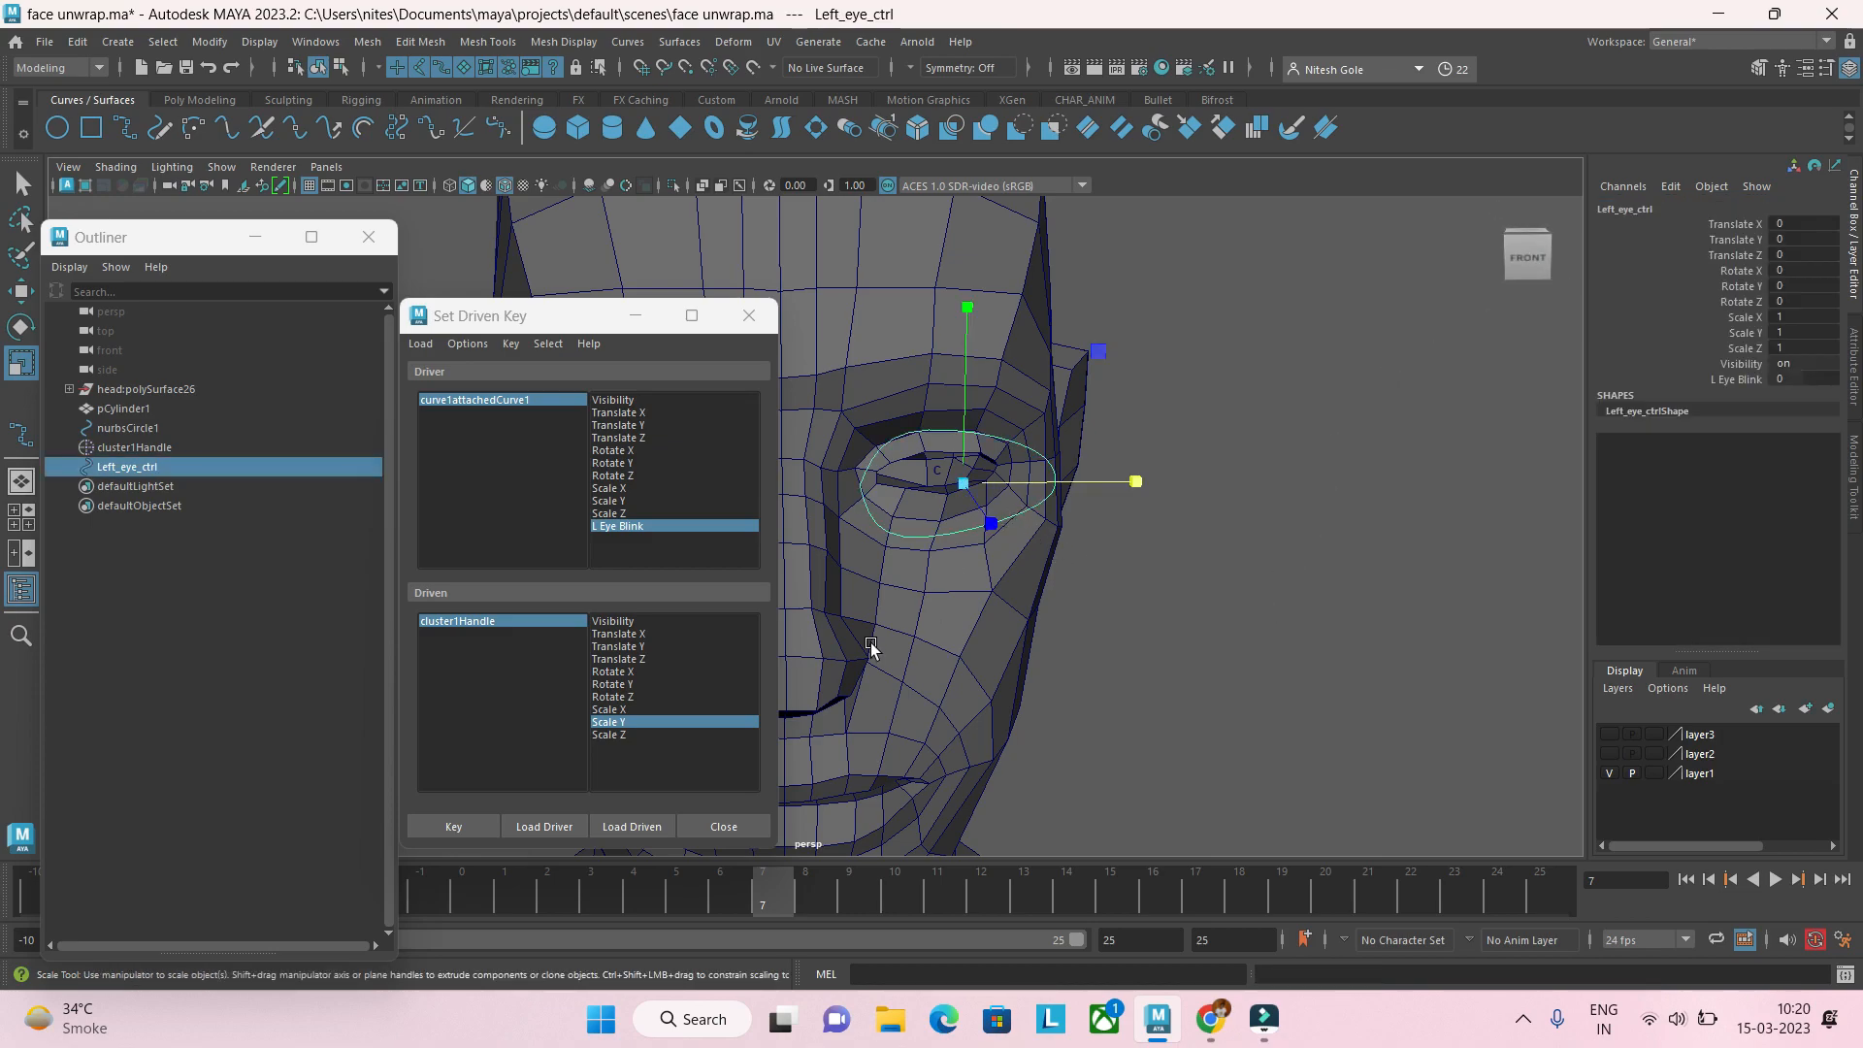
pyautogui.click(561, 826)
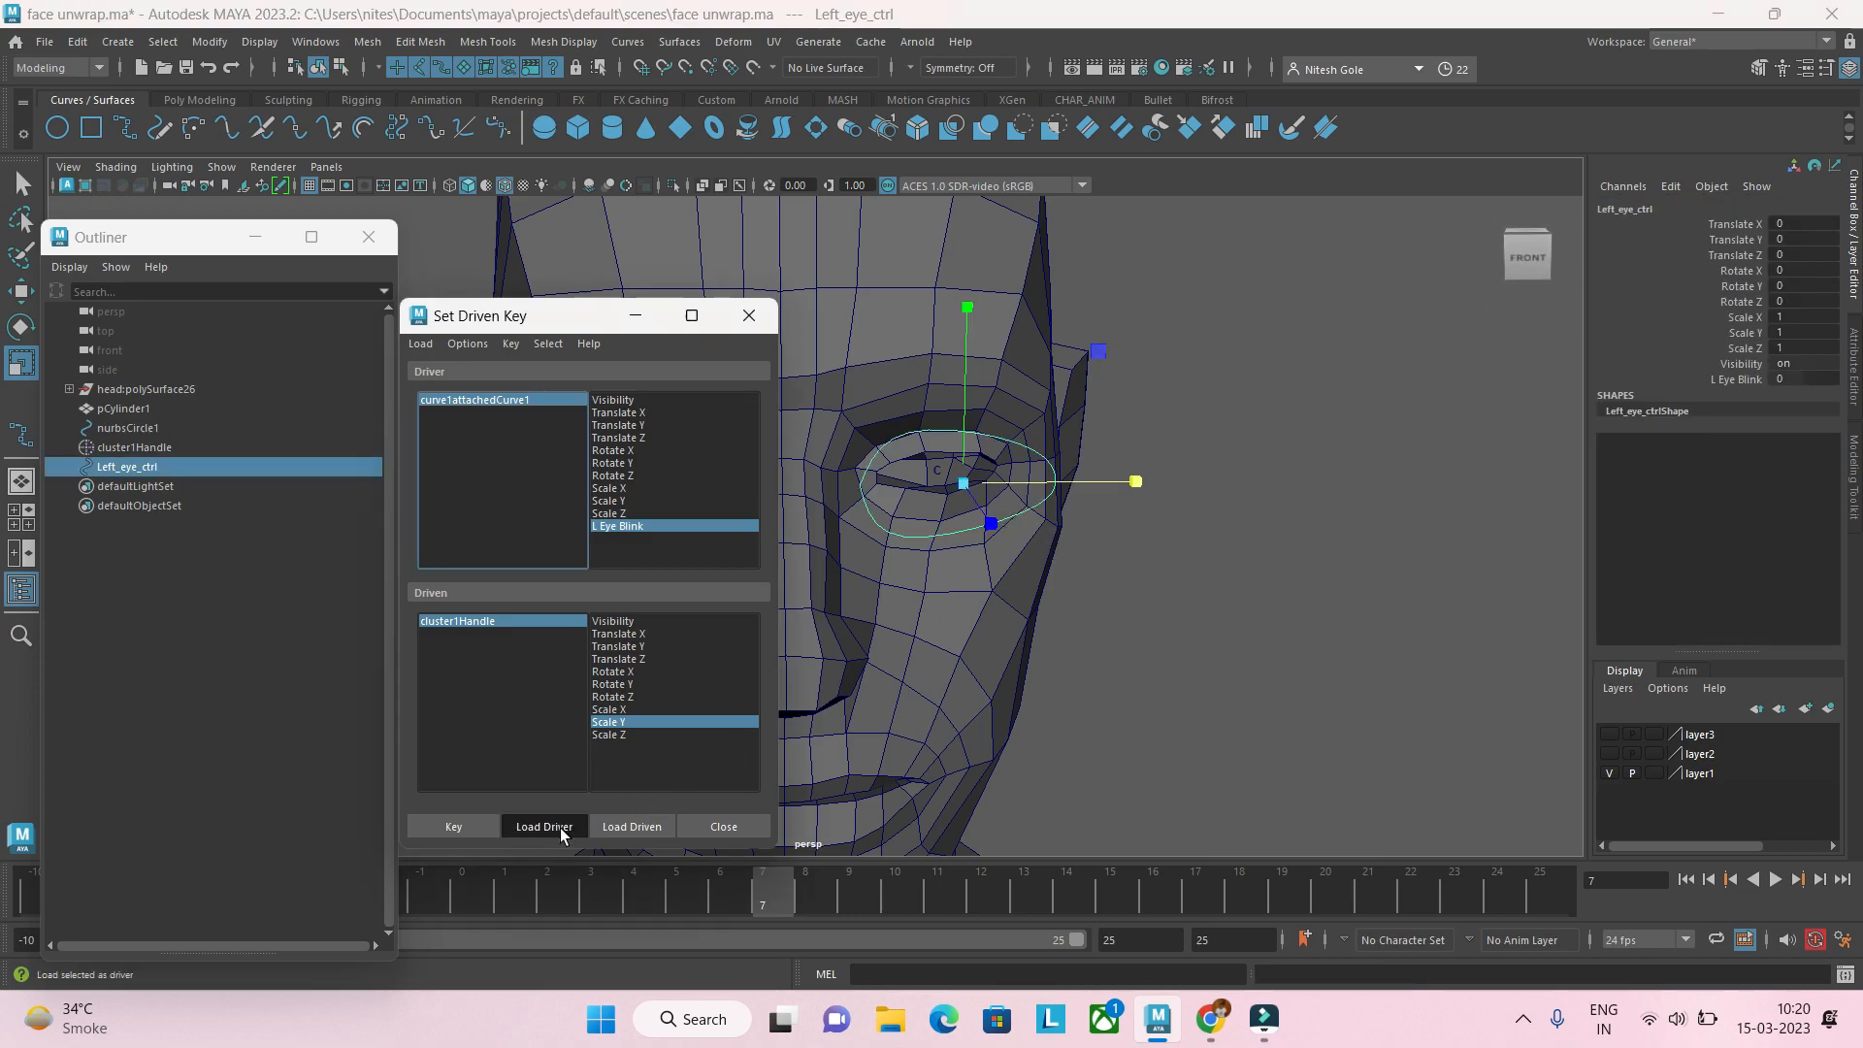
pyautogui.click(618, 526)
pyautogui.click(487, 412)
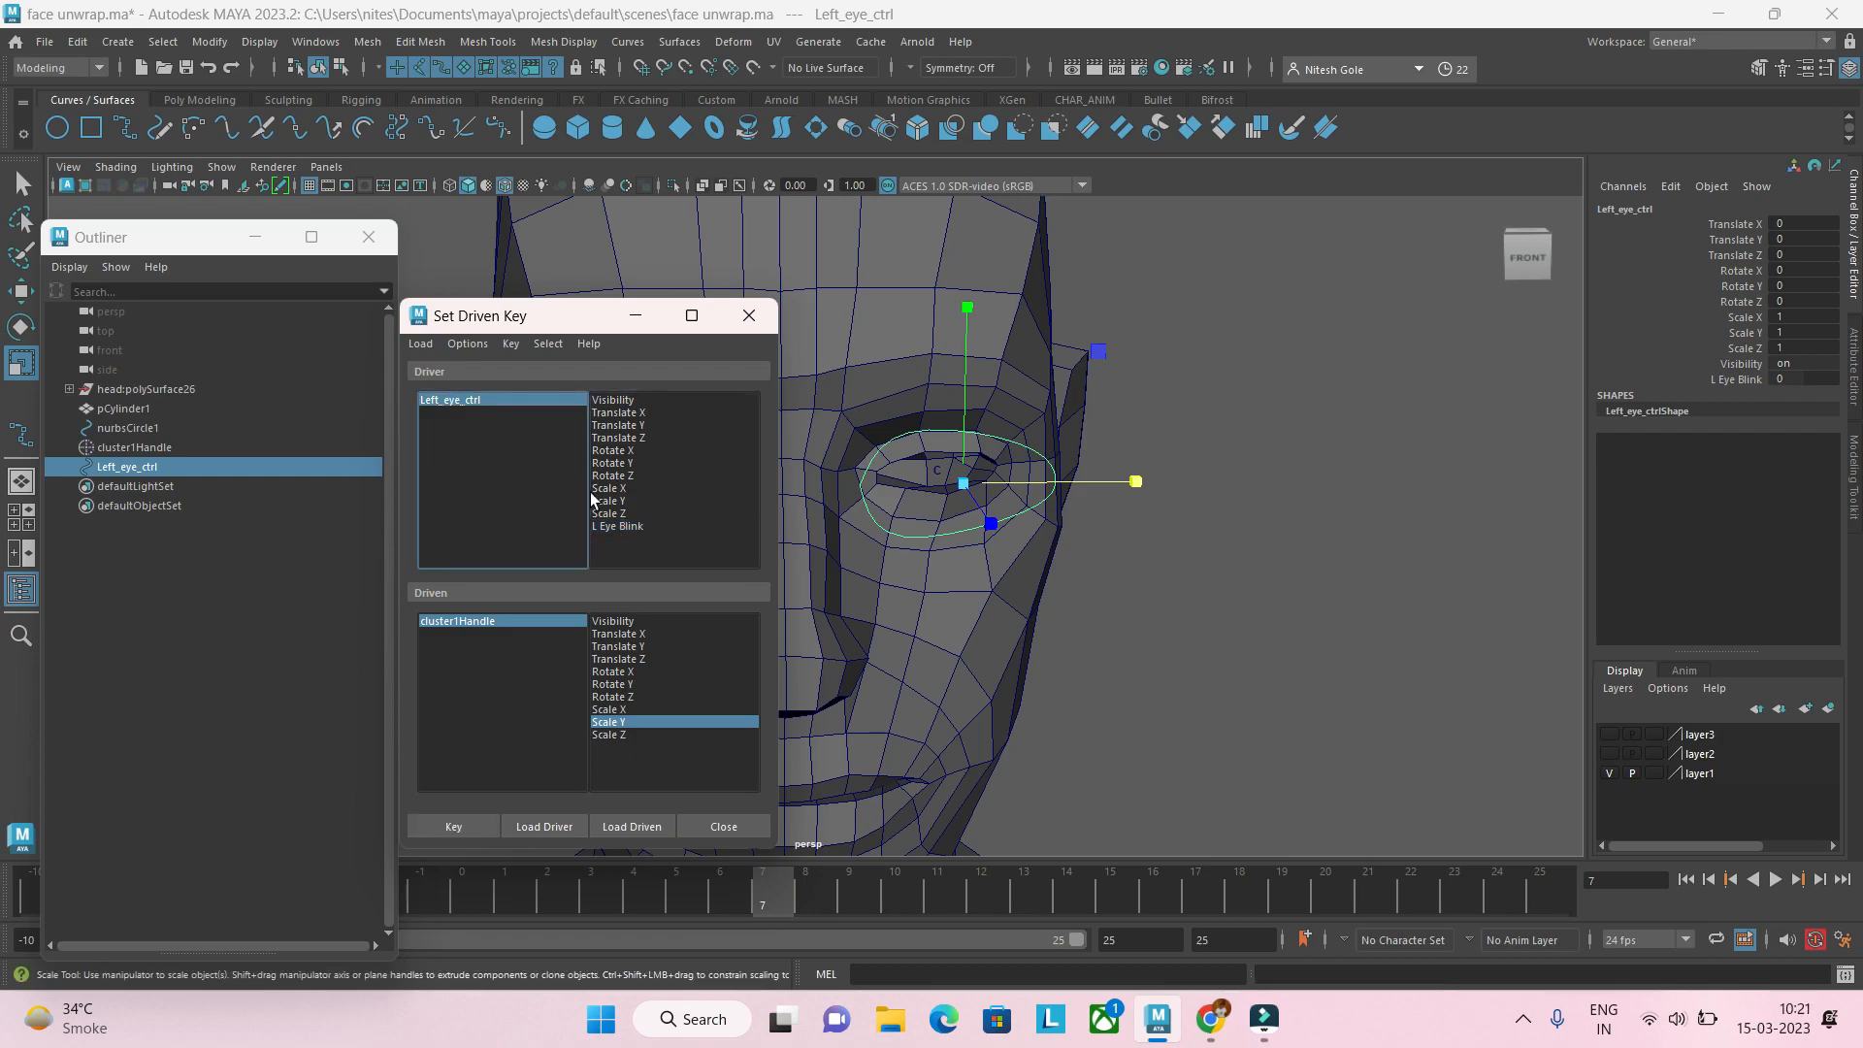
pyautogui.click(614, 528)
# Step: Key cluster1Handle's Scale Y at 1 with Left_eye_ctrl's L Eye Blink at 0
pyautogui.click(1732, 379)
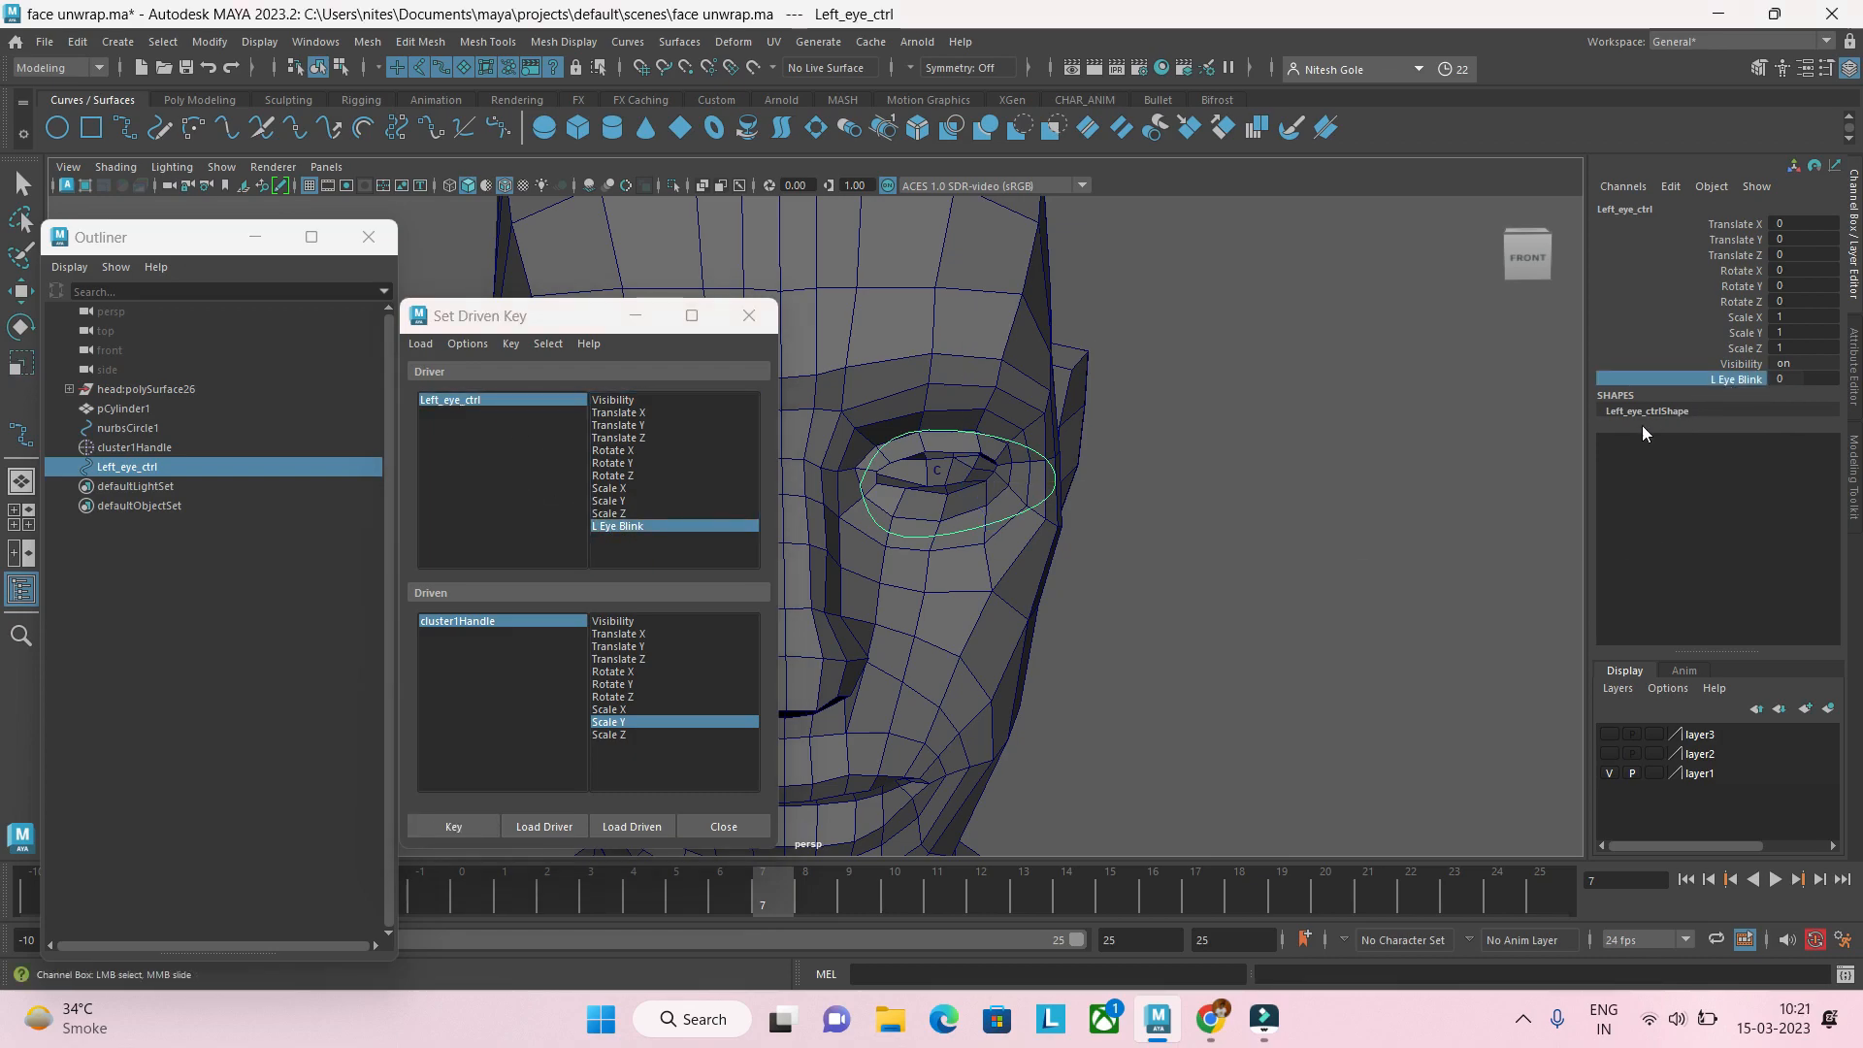
pyautogui.click(528, 626)
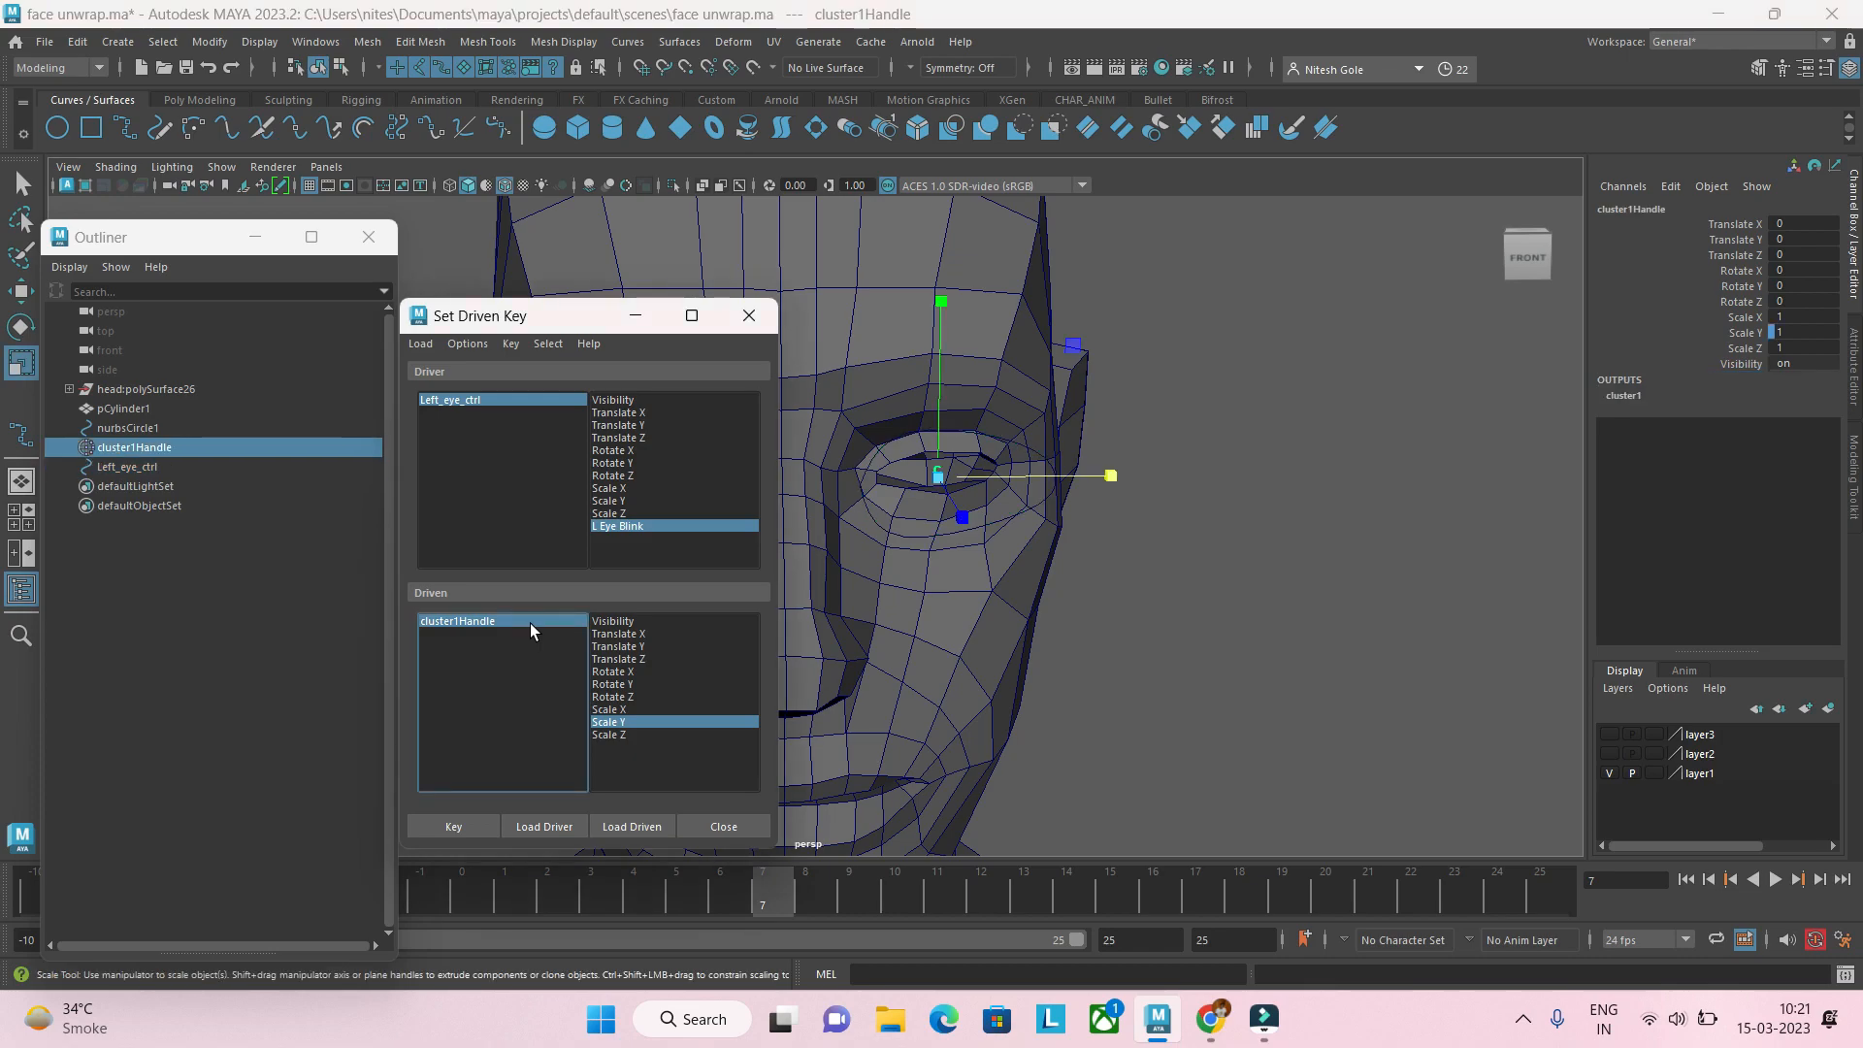
pyautogui.click(1744, 333)
pyautogui.click(452, 828)
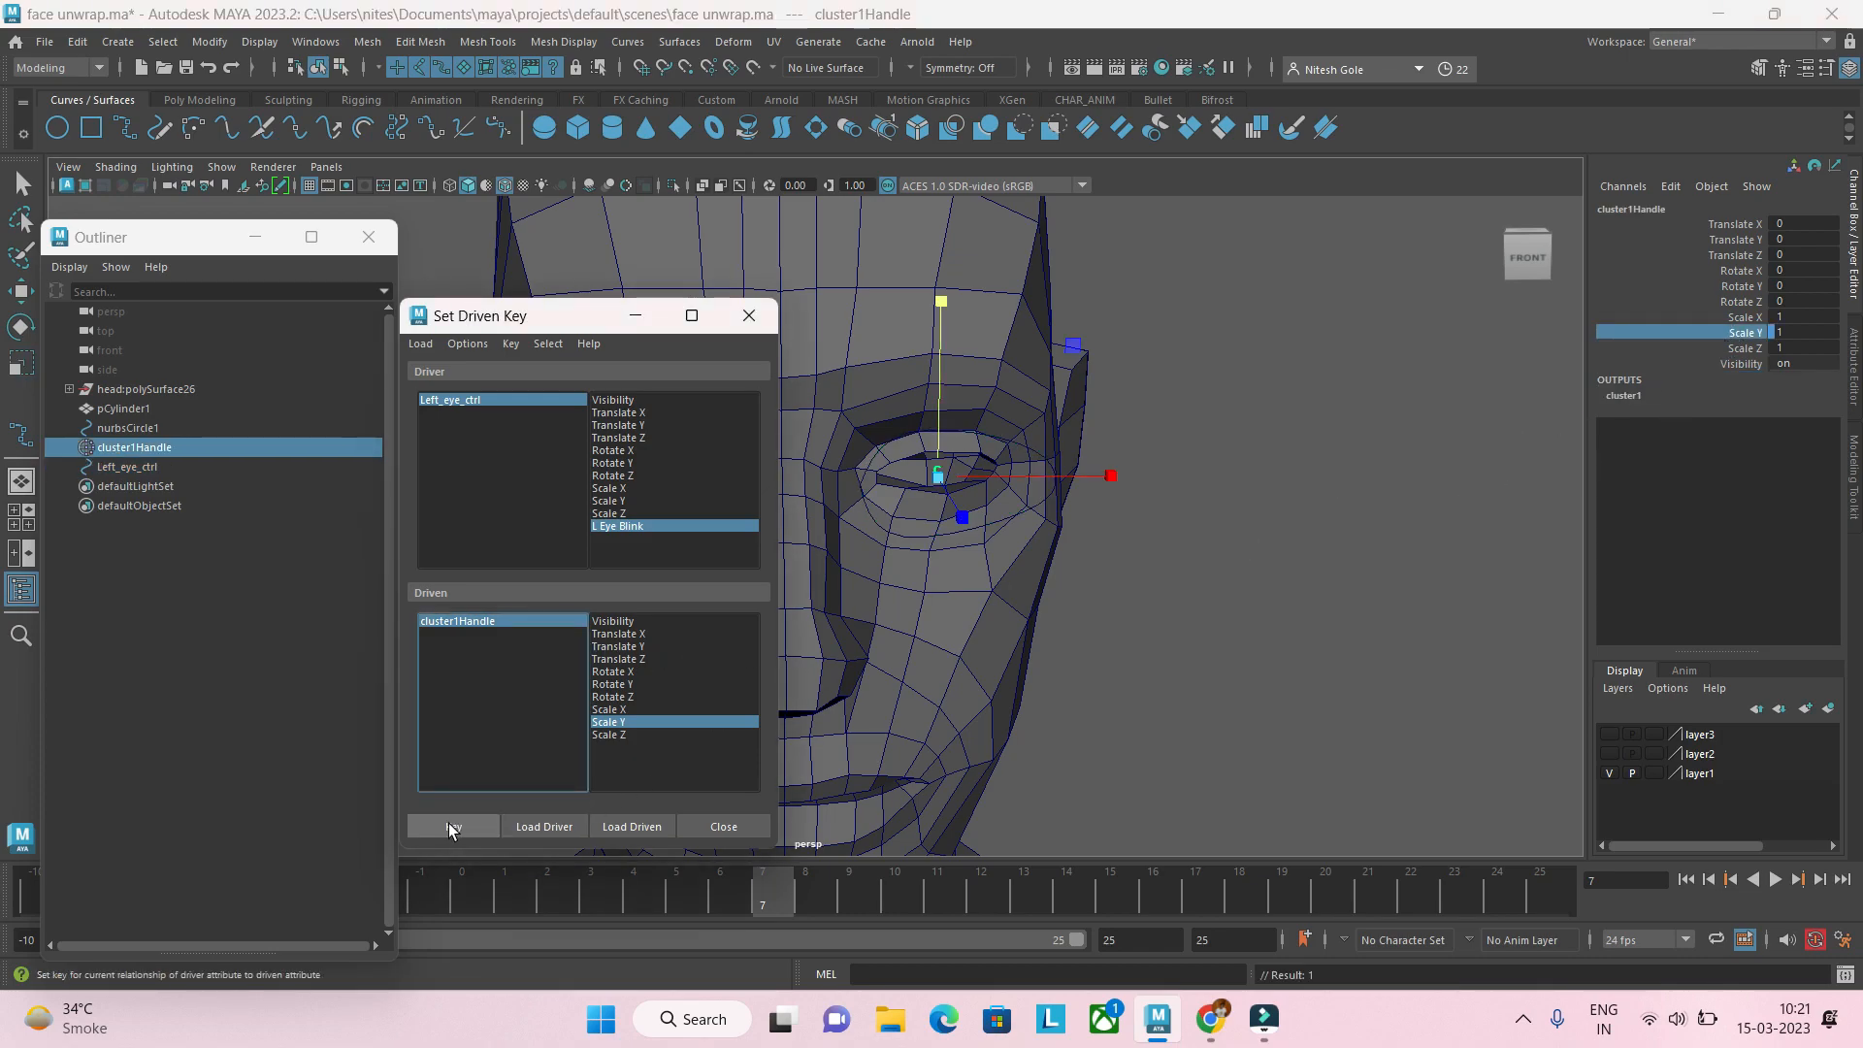
# Step: Select Left_eye_ctrl as the driver and raise its L Eye Blink value to 1
pyautogui.click(527, 403)
pyautogui.click(527, 406)
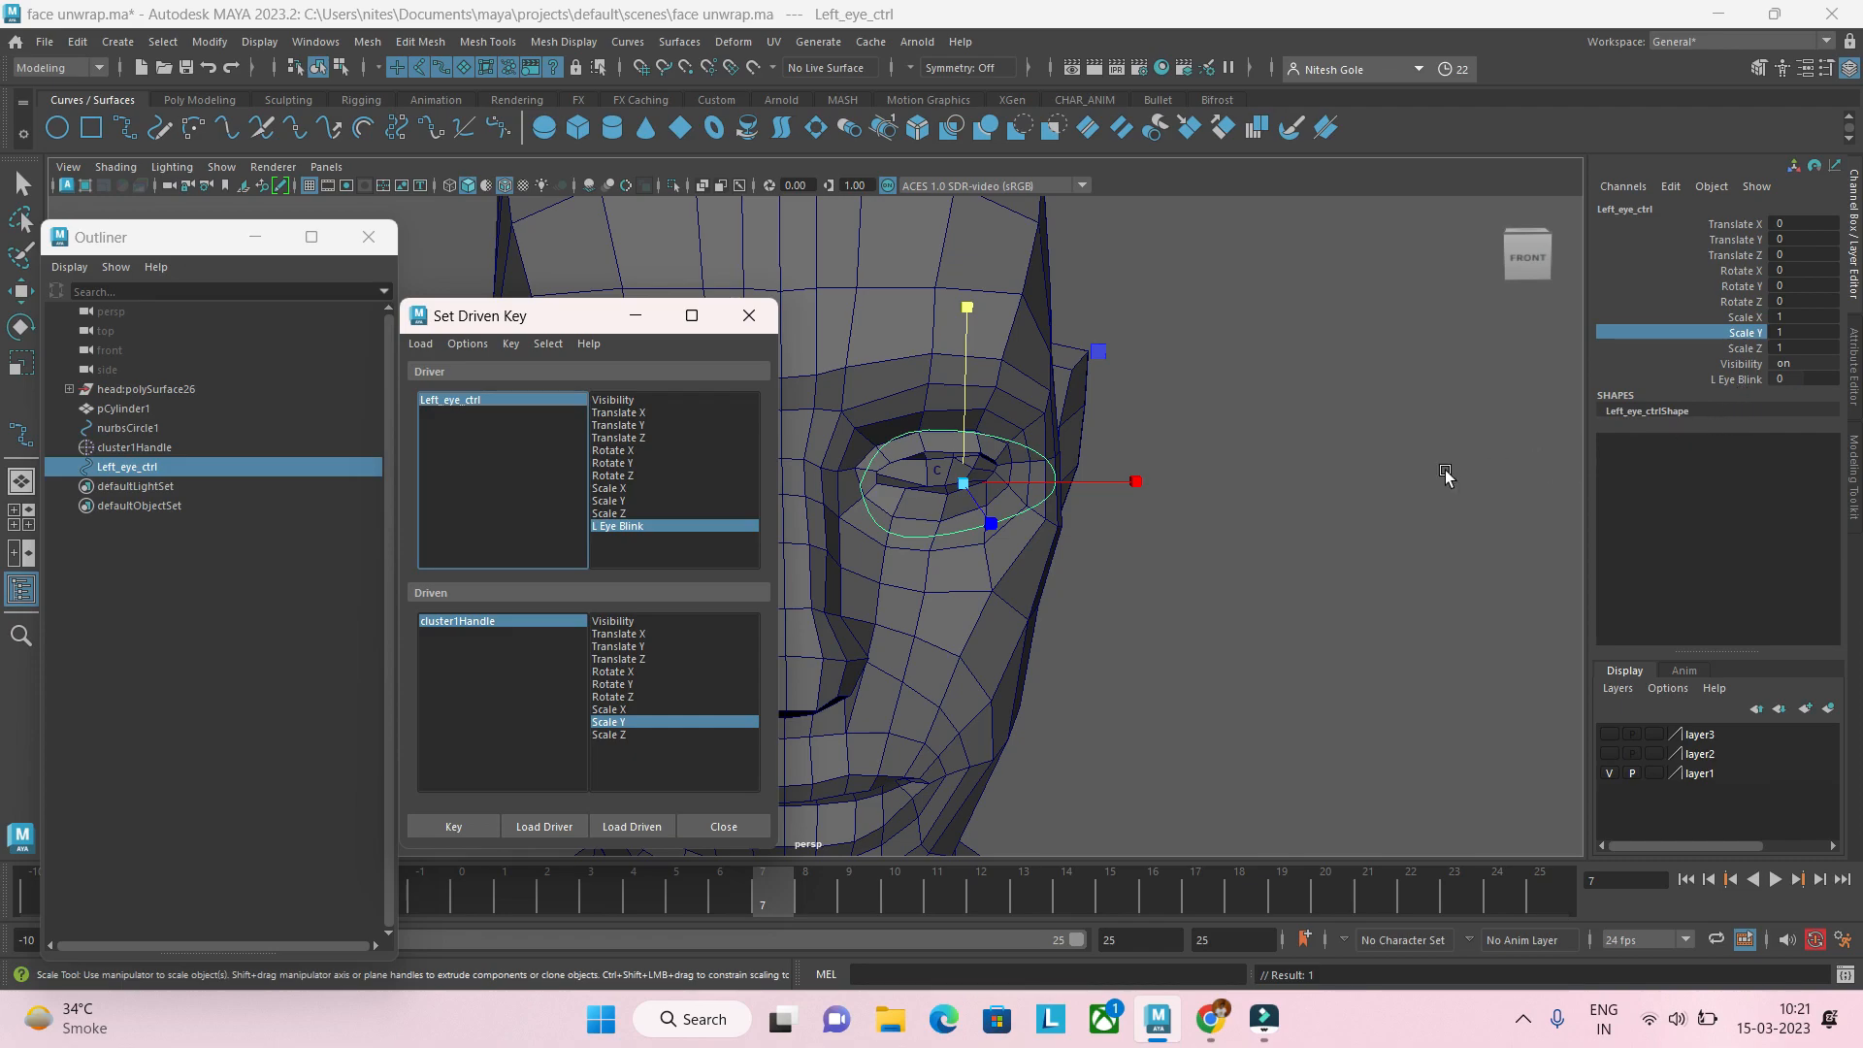
pyautogui.click(1190, 695)
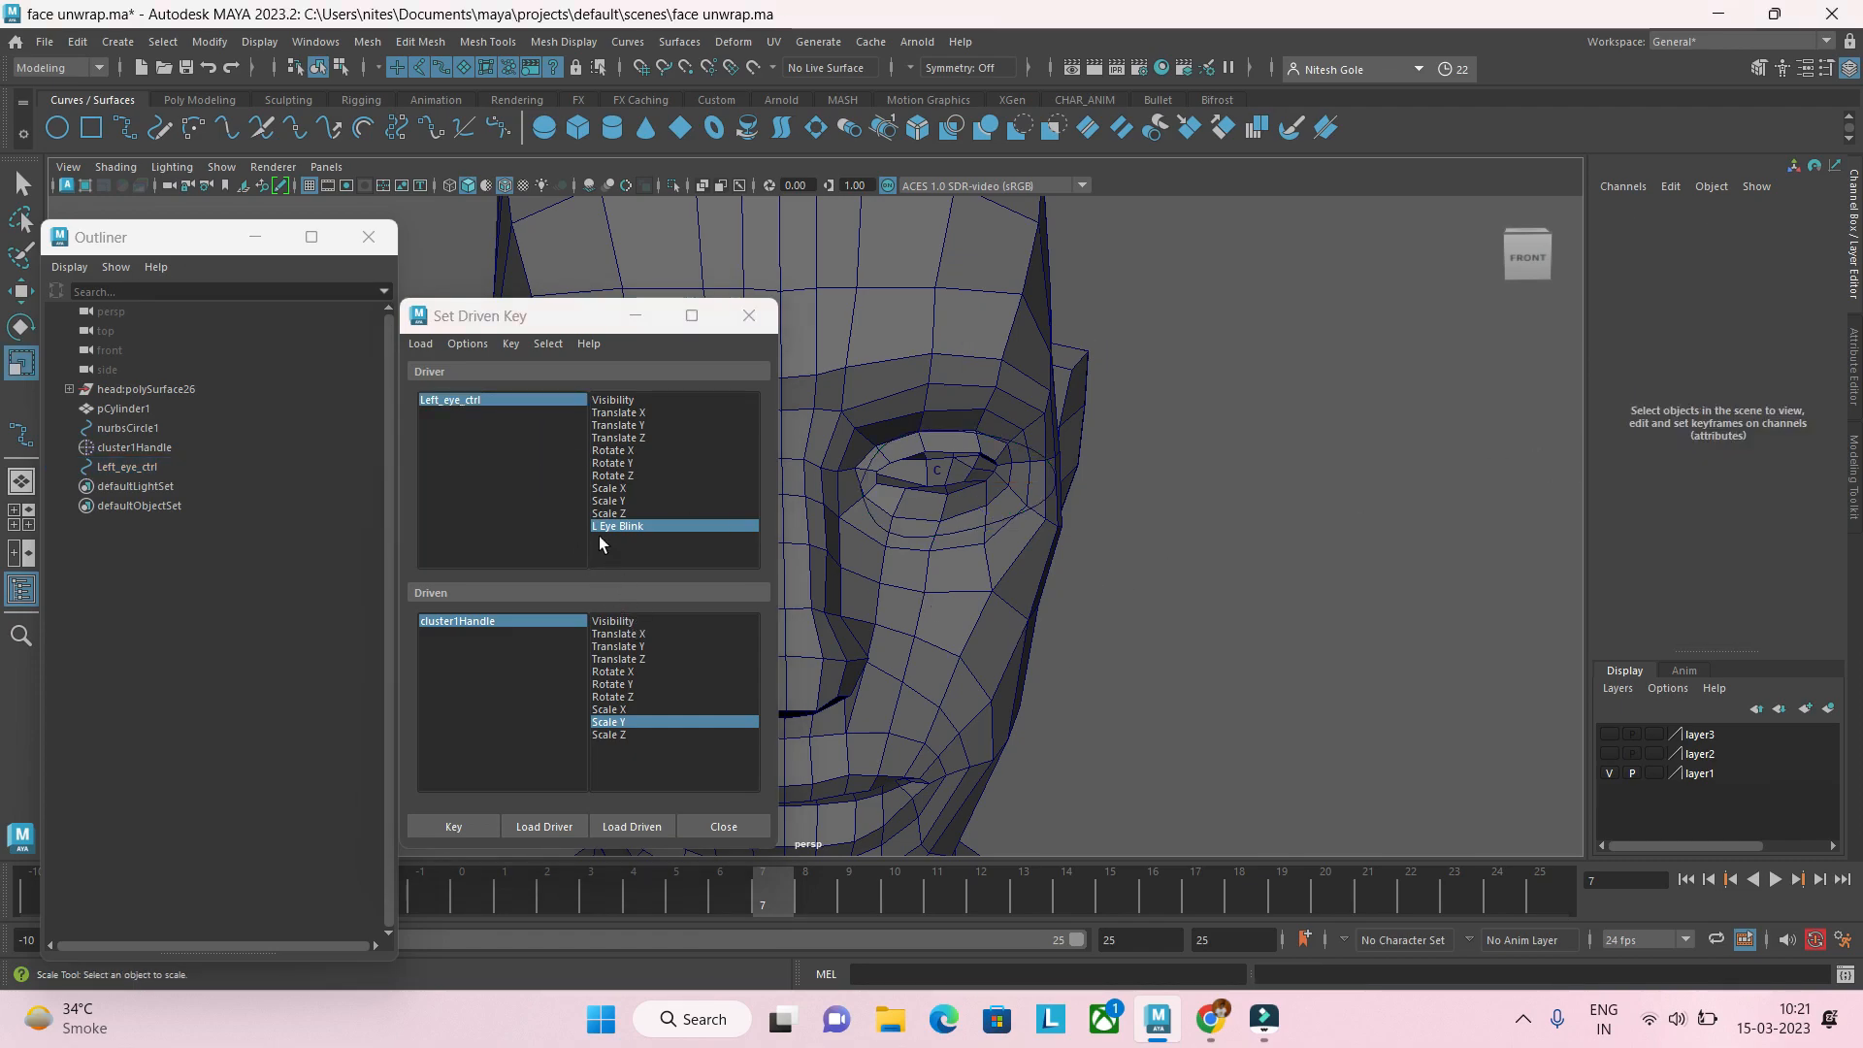
pyautogui.click(506, 408)
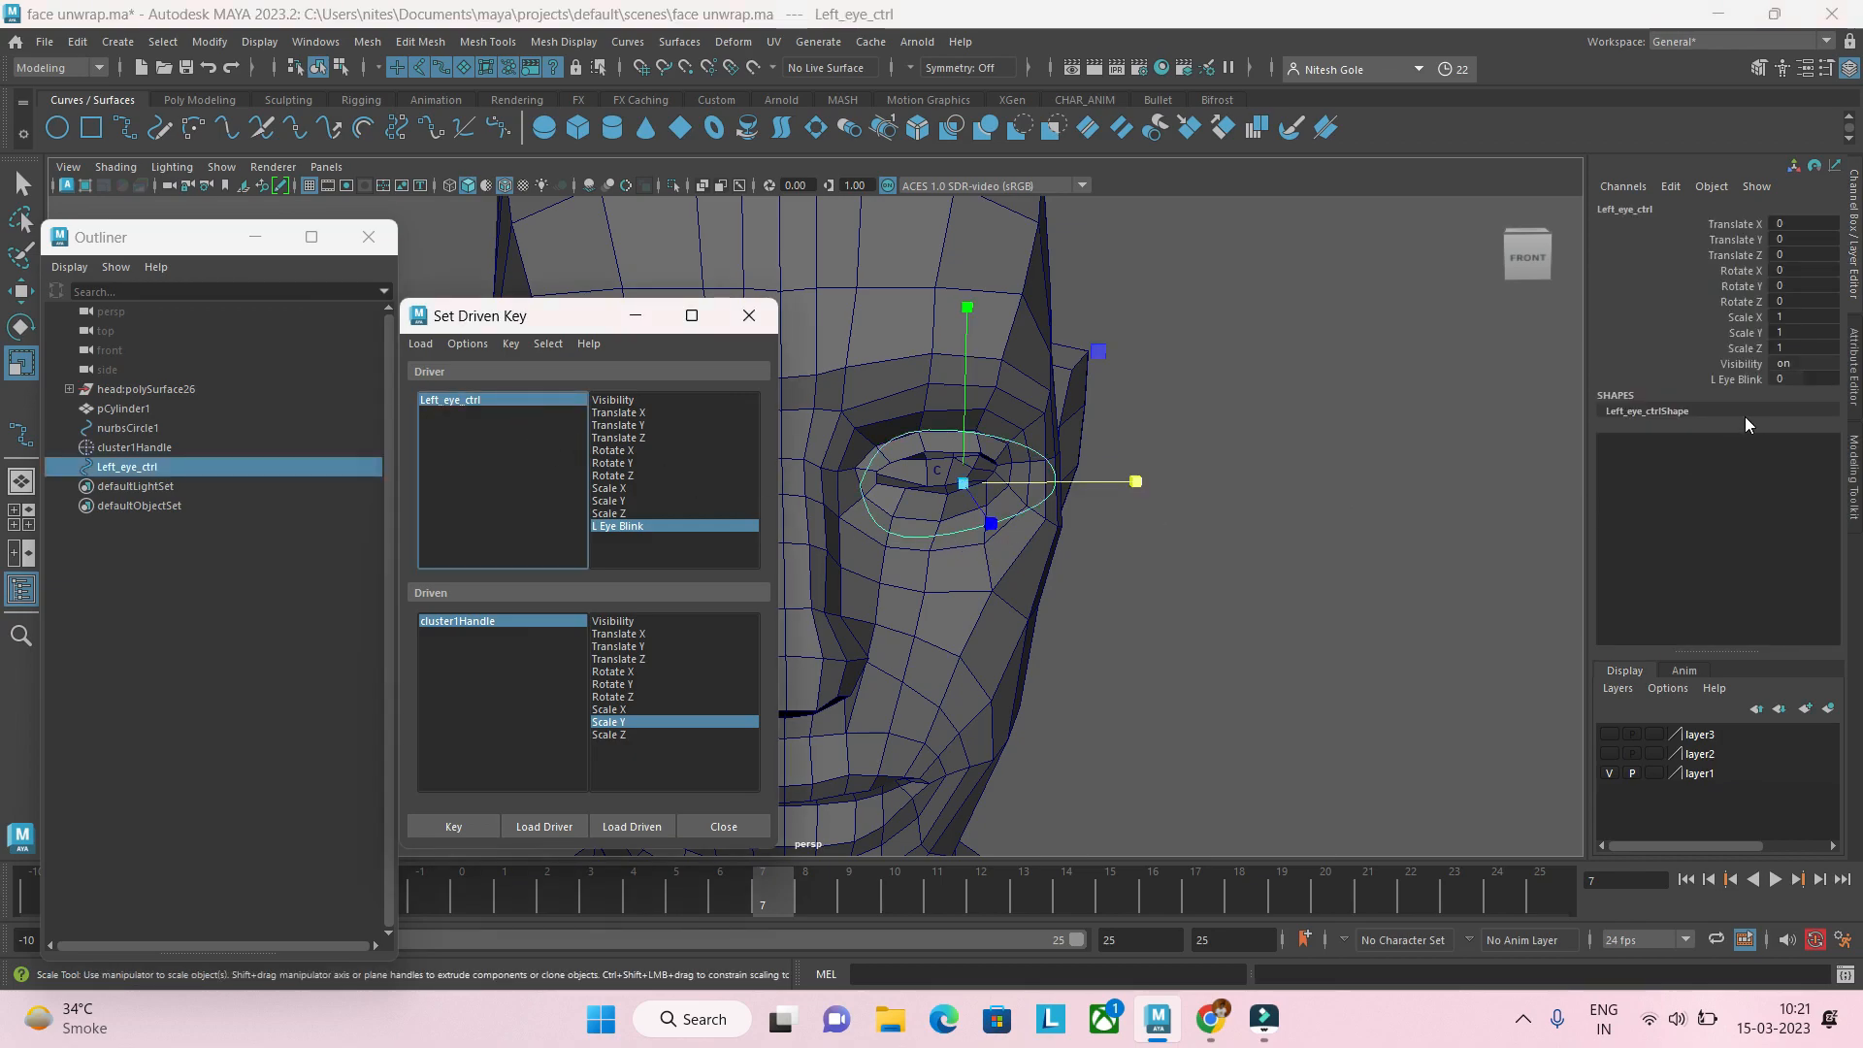
pyautogui.click(1735, 378)
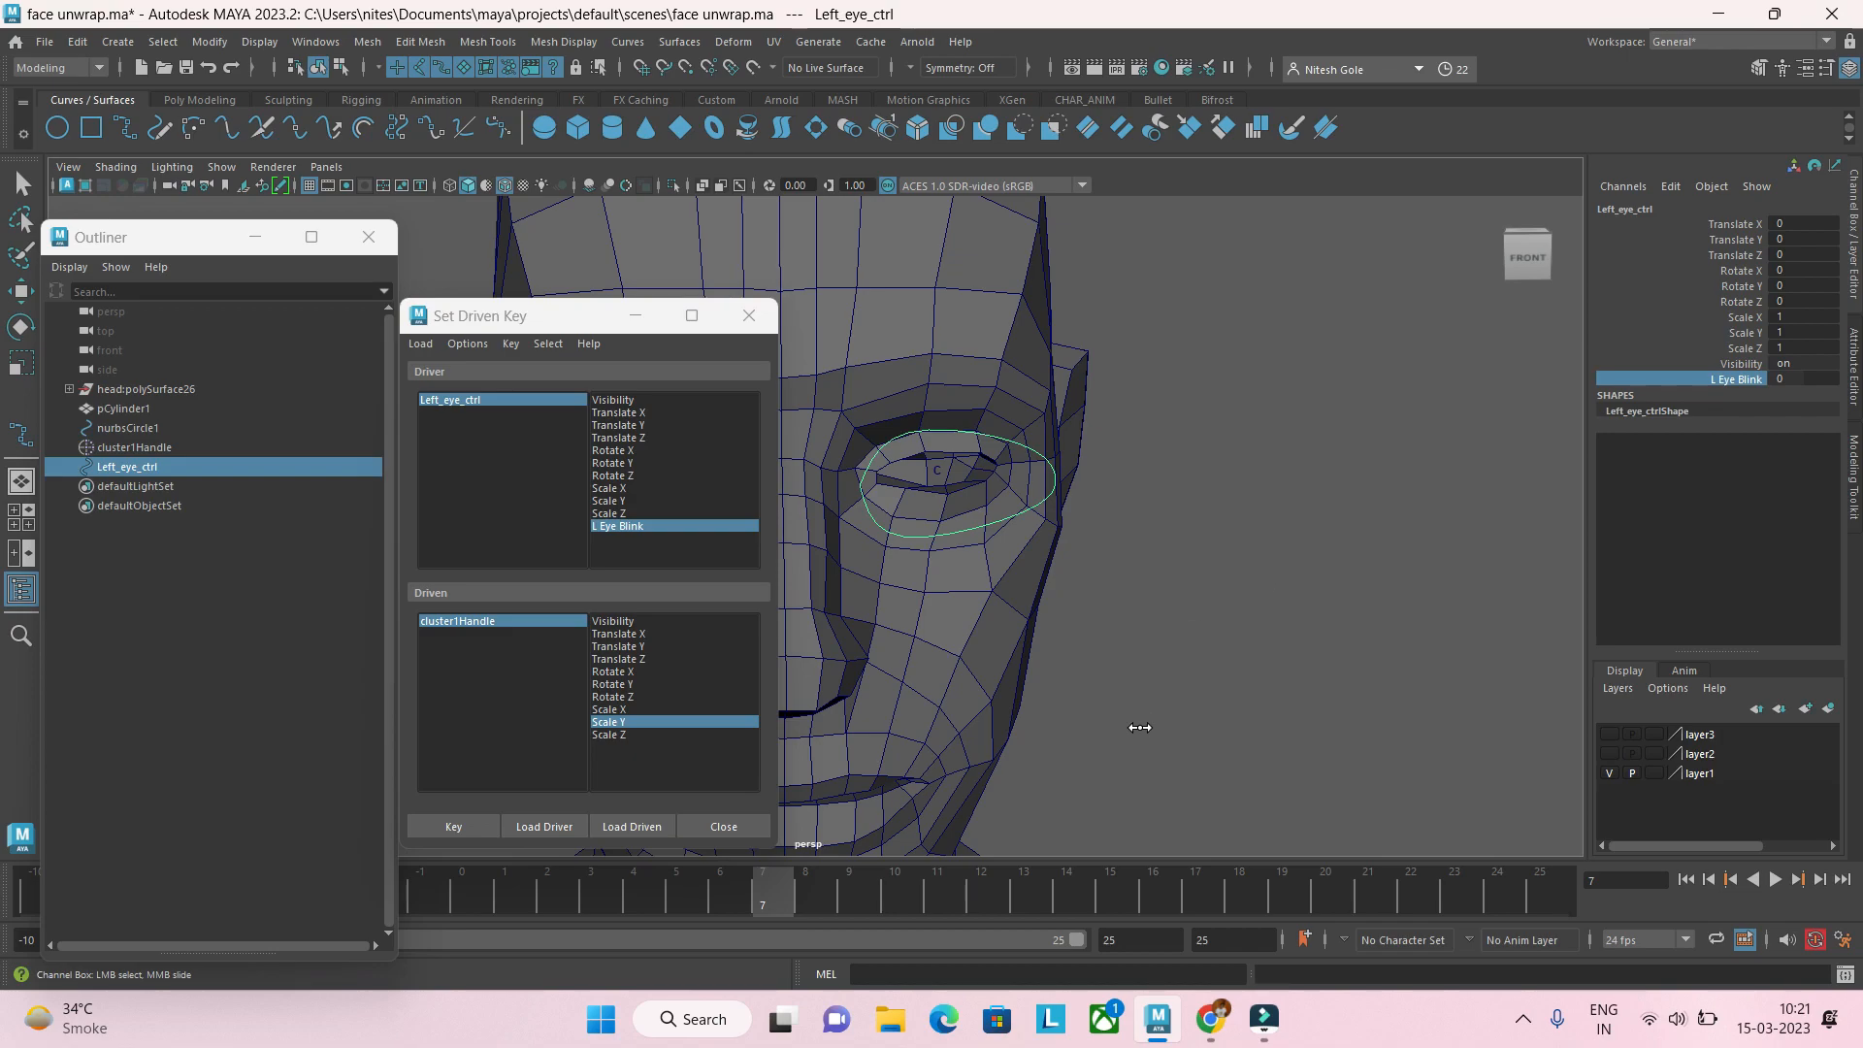
pyautogui.moveTo(1139, 733); pyautogui.dragTo(1371, 757, button='middle')
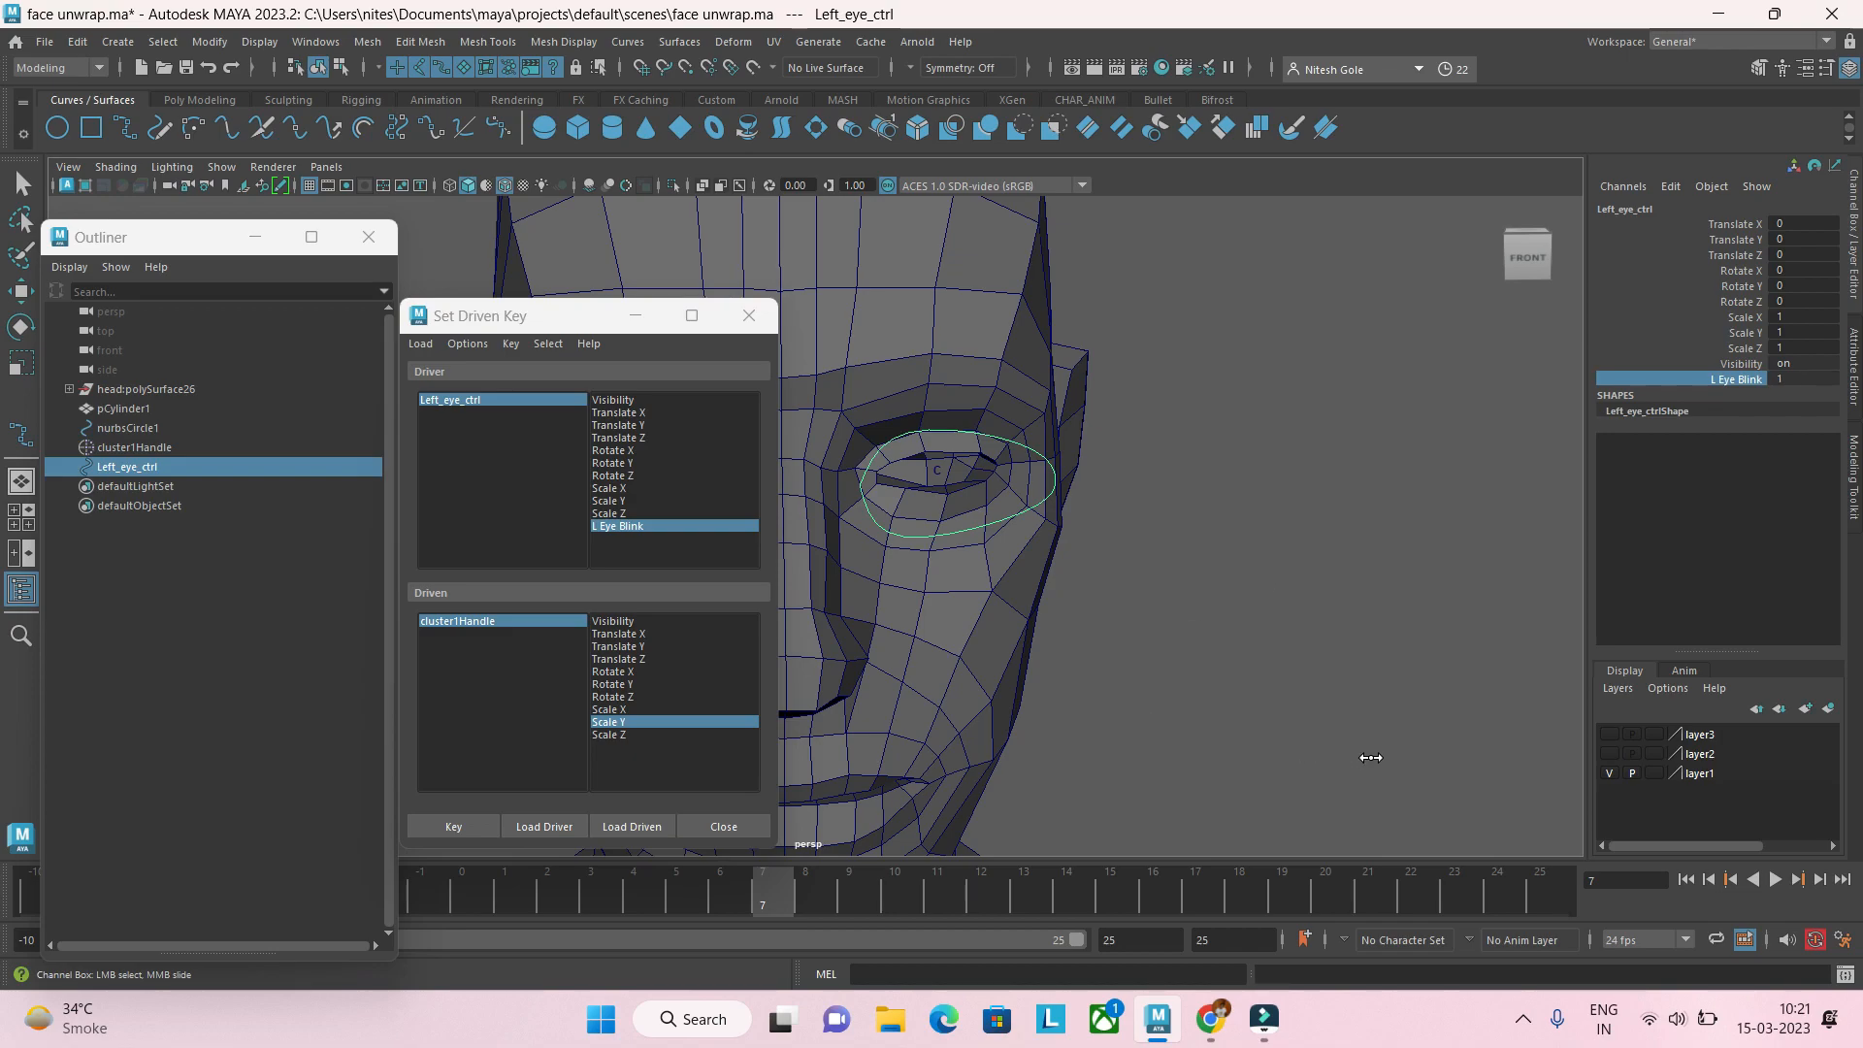
# Step: Set cluster1Handle's Scale Y to 2 for the wide-open eye and key it as the driven value
pyautogui.click(501, 623)
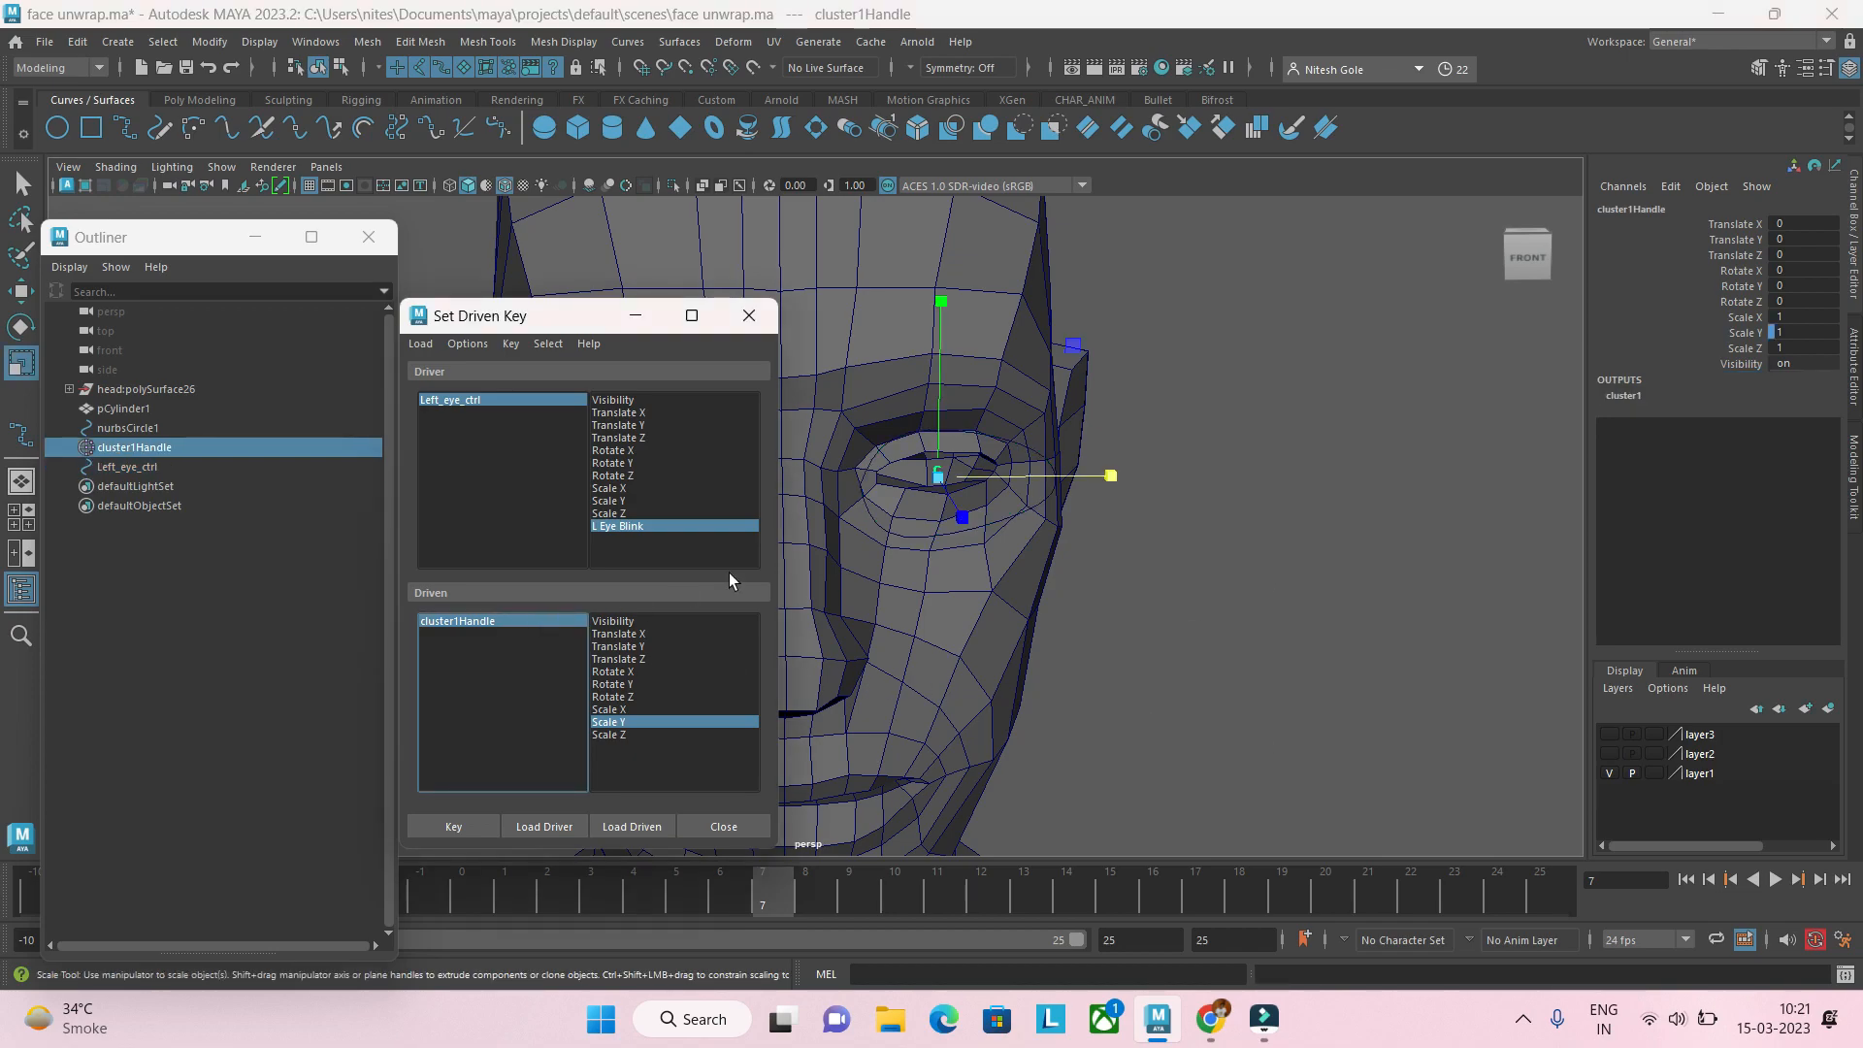
pyautogui.moveTo(941, 301); pyautogui.dragTo(946, 165)
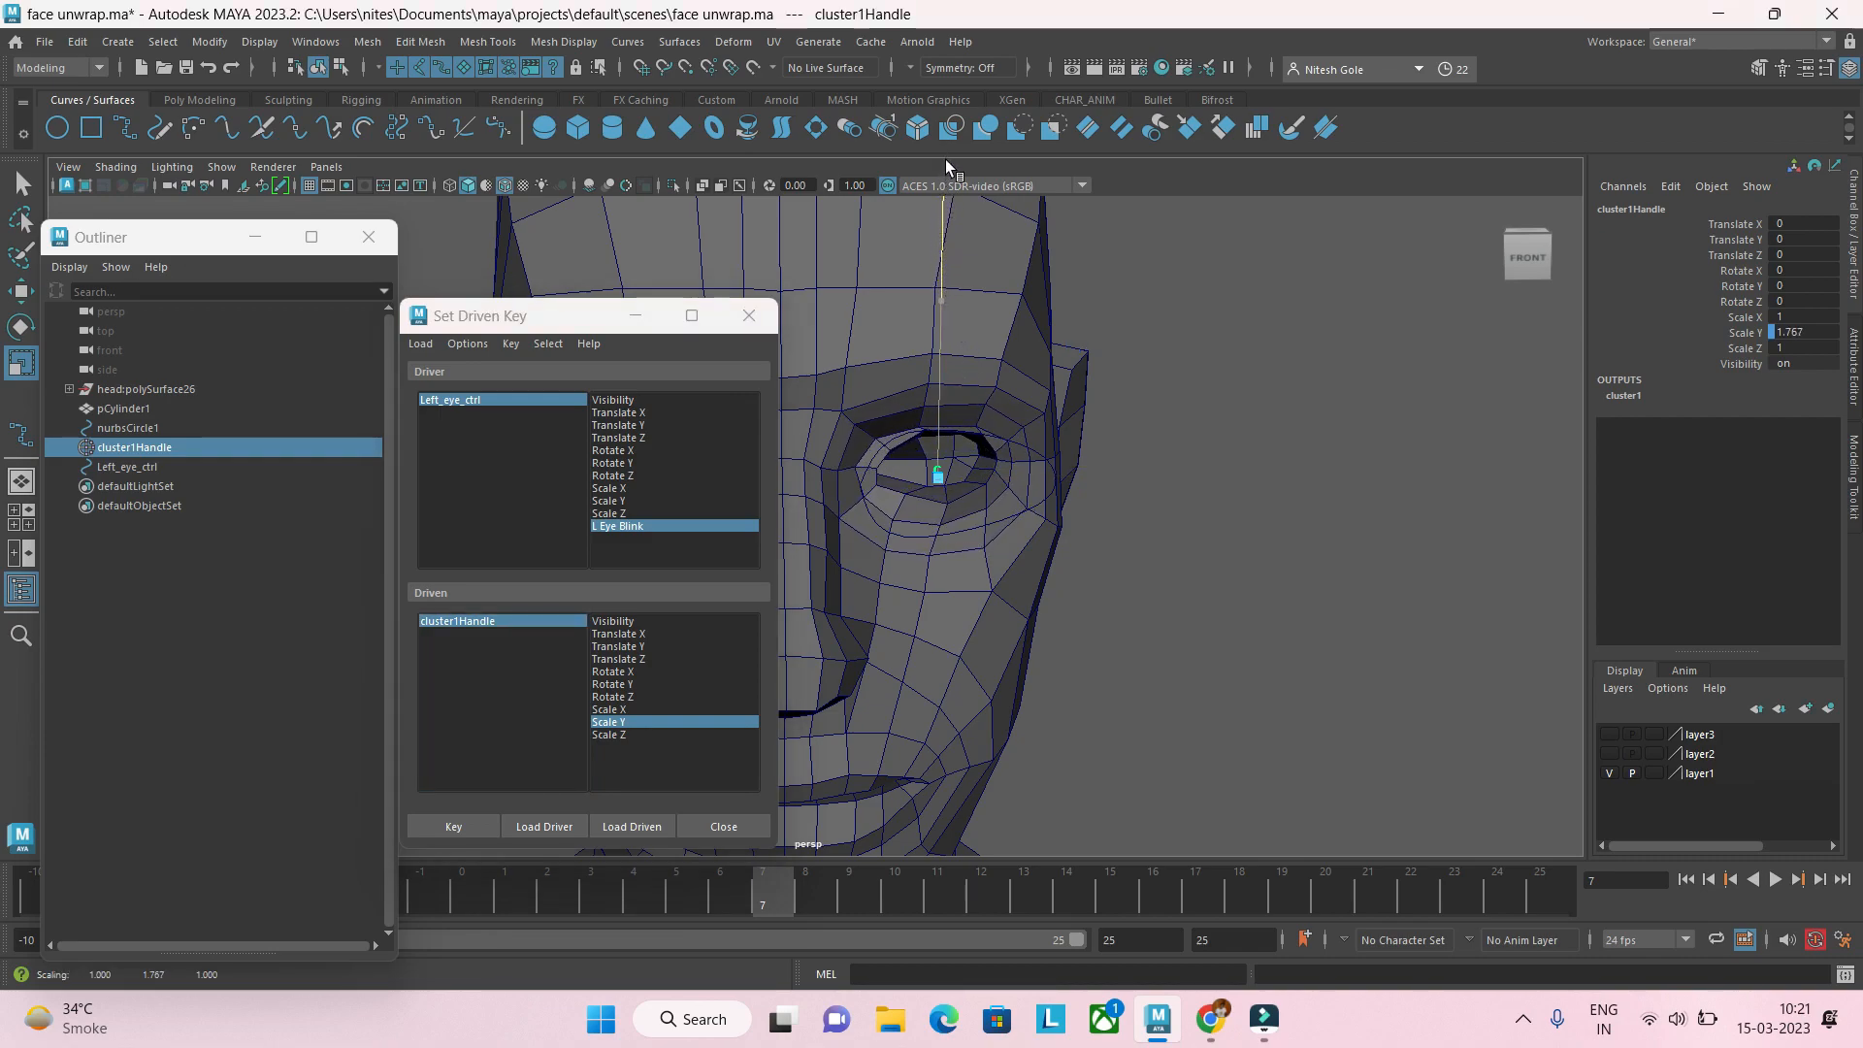
pyautogui.click(1790, 332)
pyautogui.write('2')
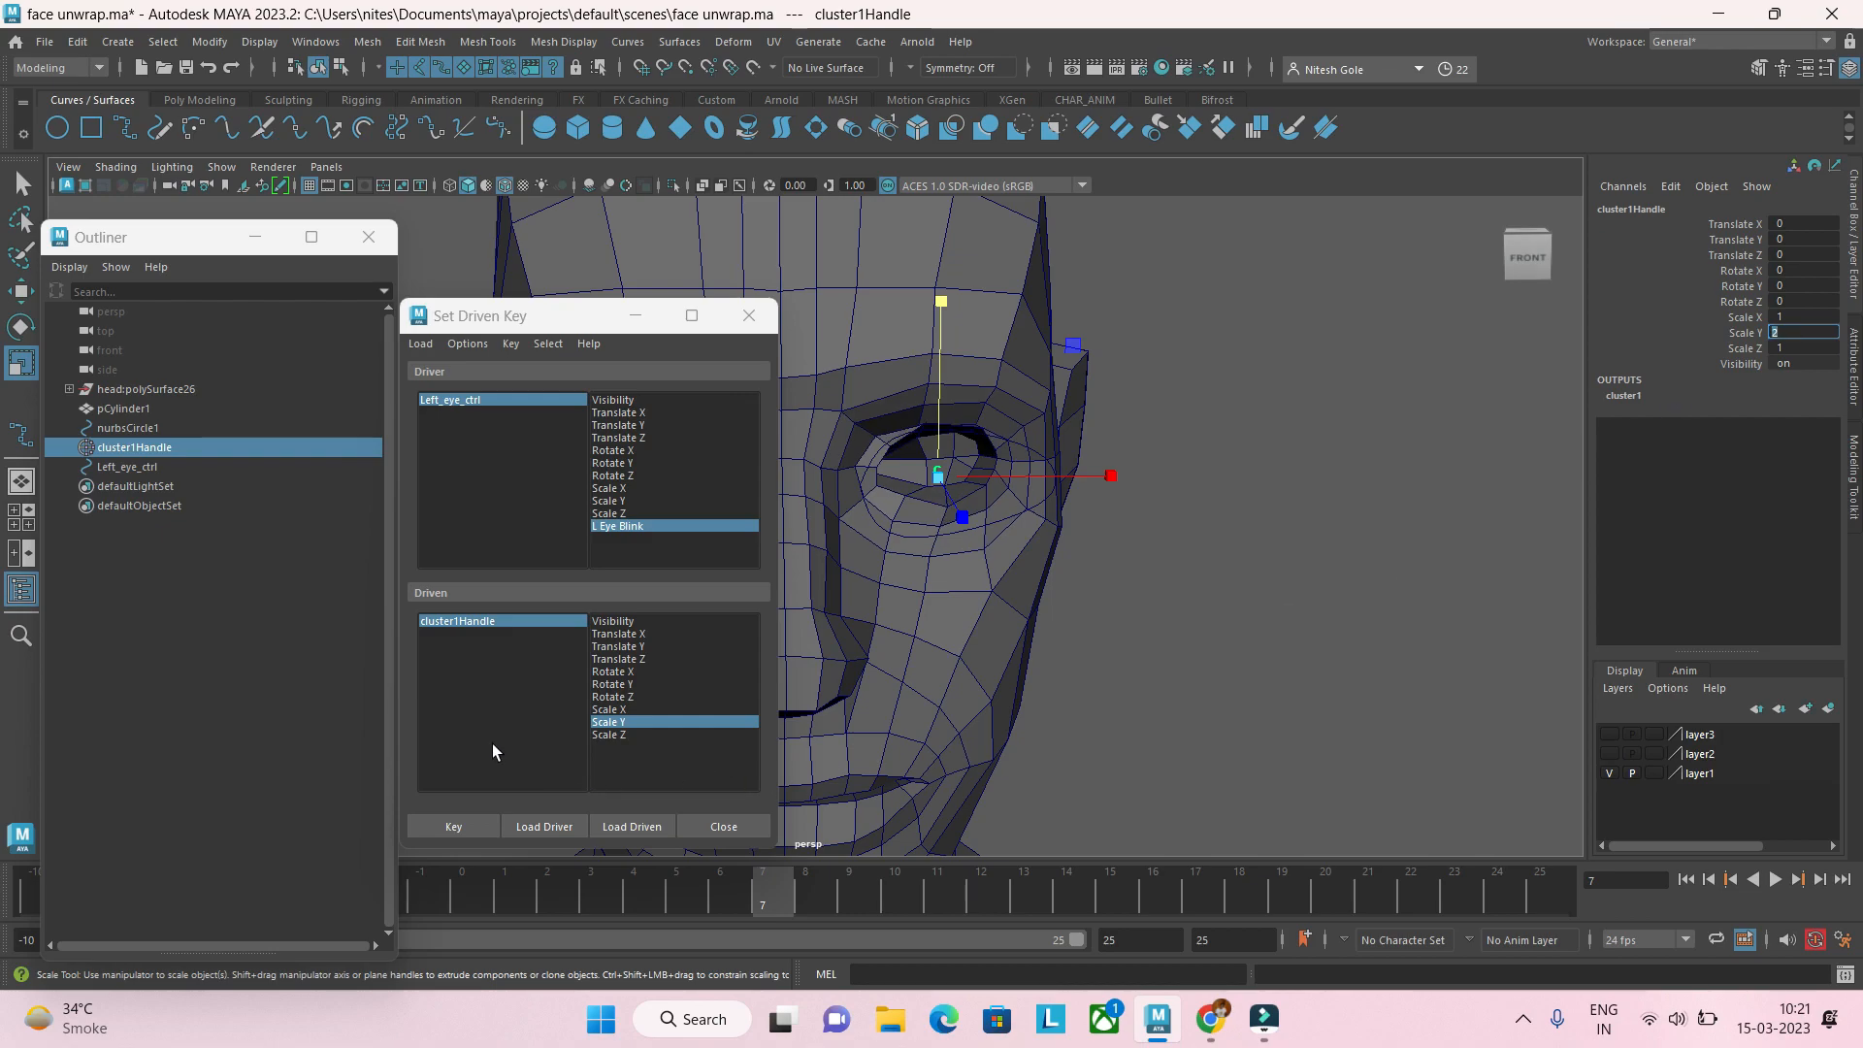
pyautogui.click(456, 827)
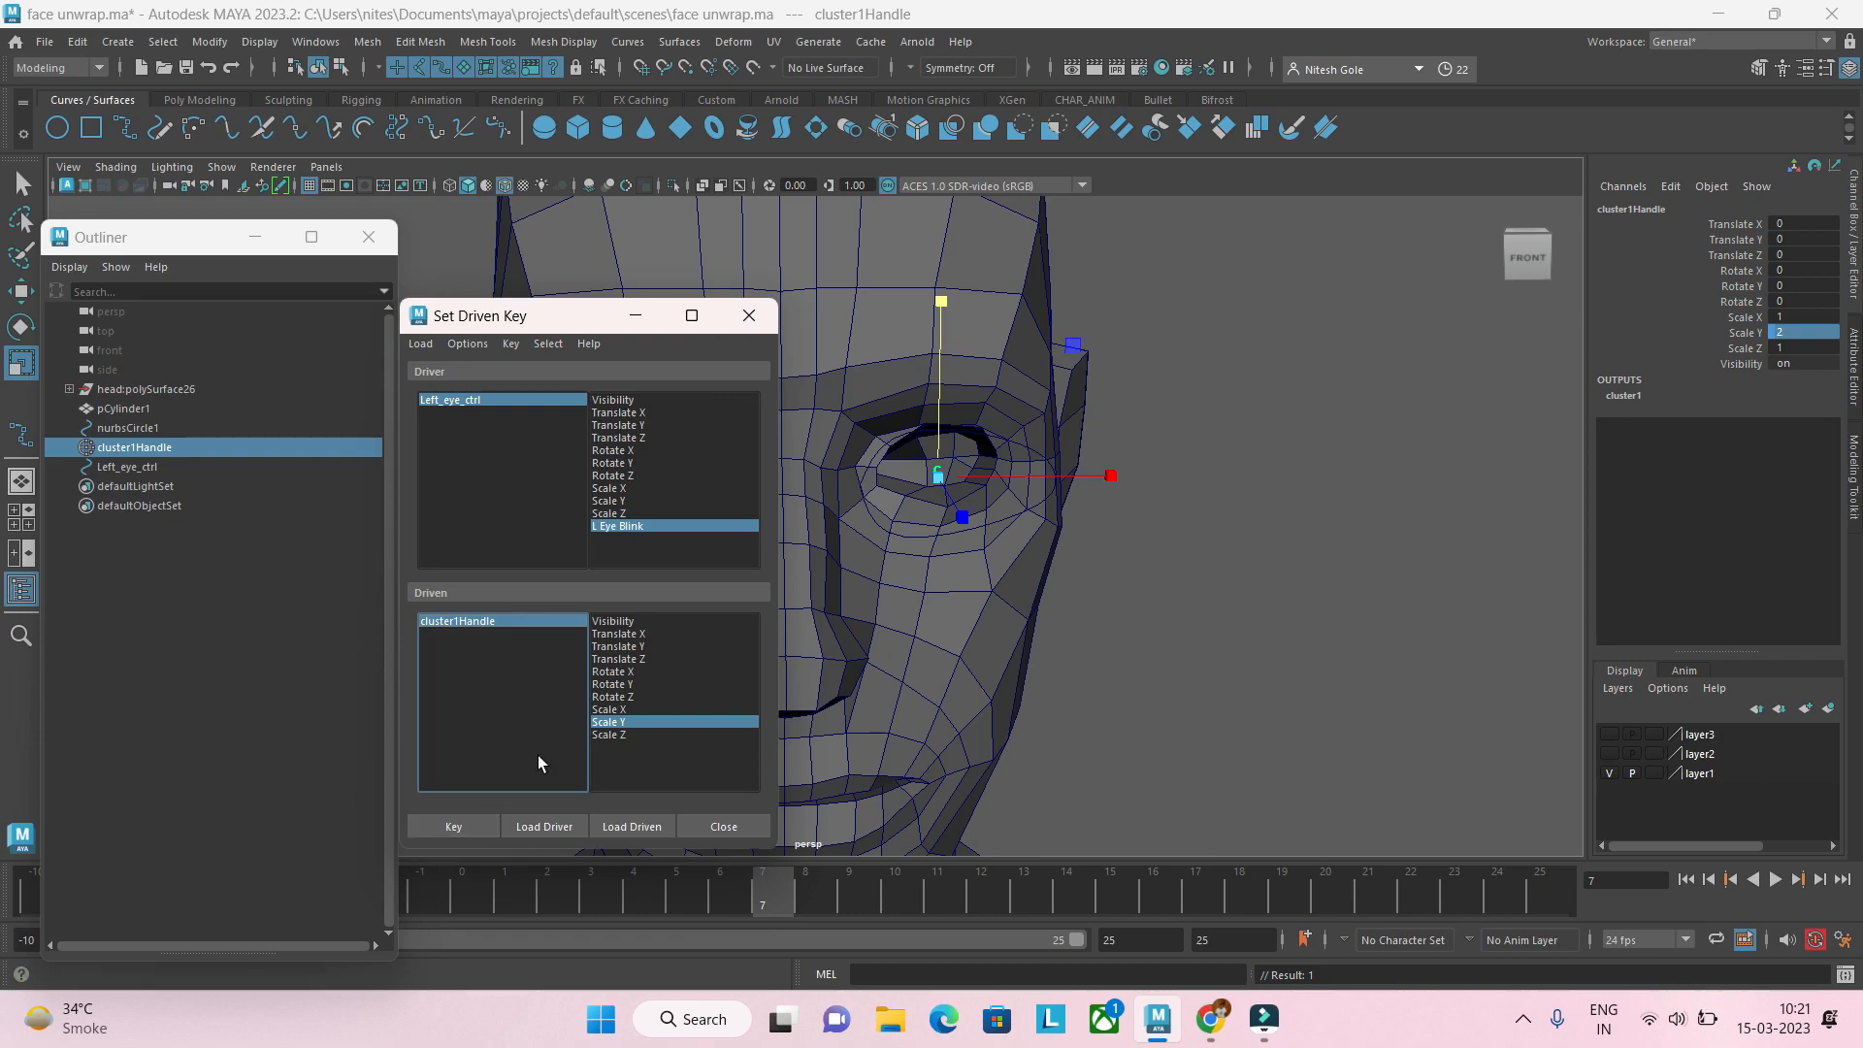
# Step: Select Left_eye_ctrl and set its L Eye Blink to -1
pyautogui.click(490, 401)
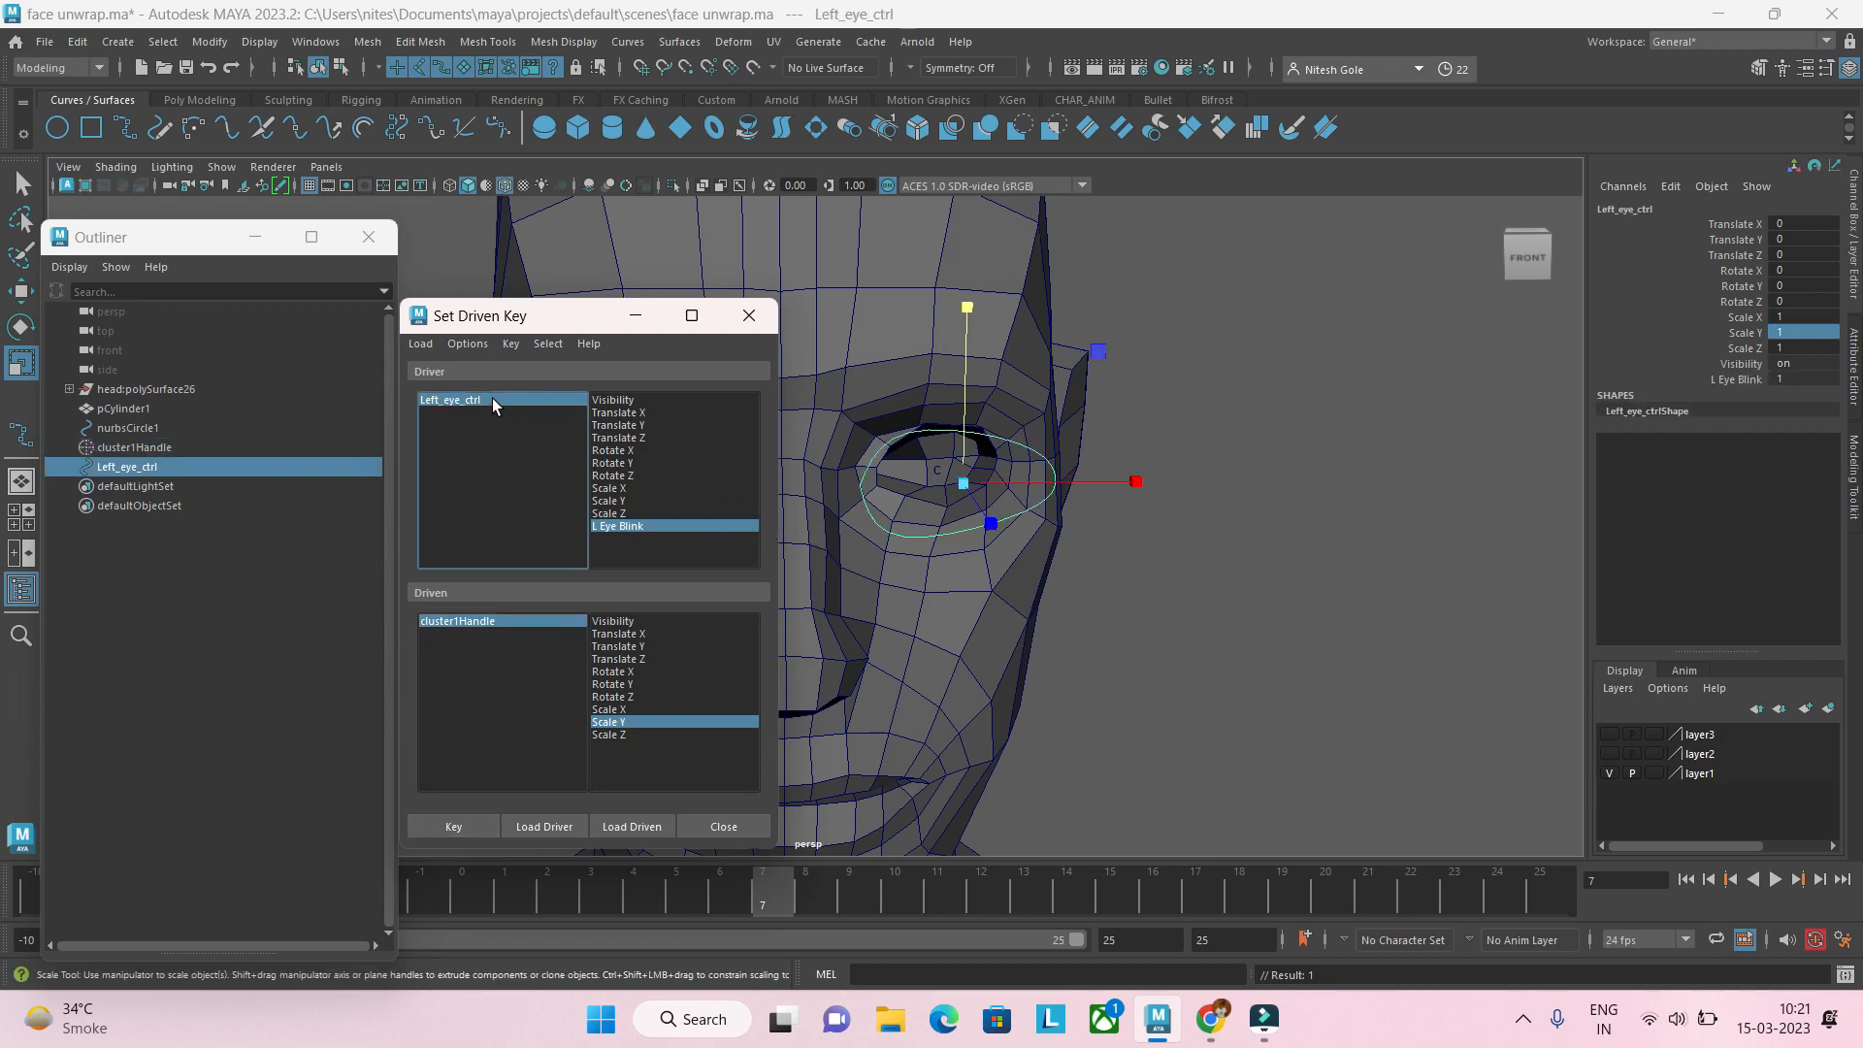
pyautogui.doubleClick(1782, 378)
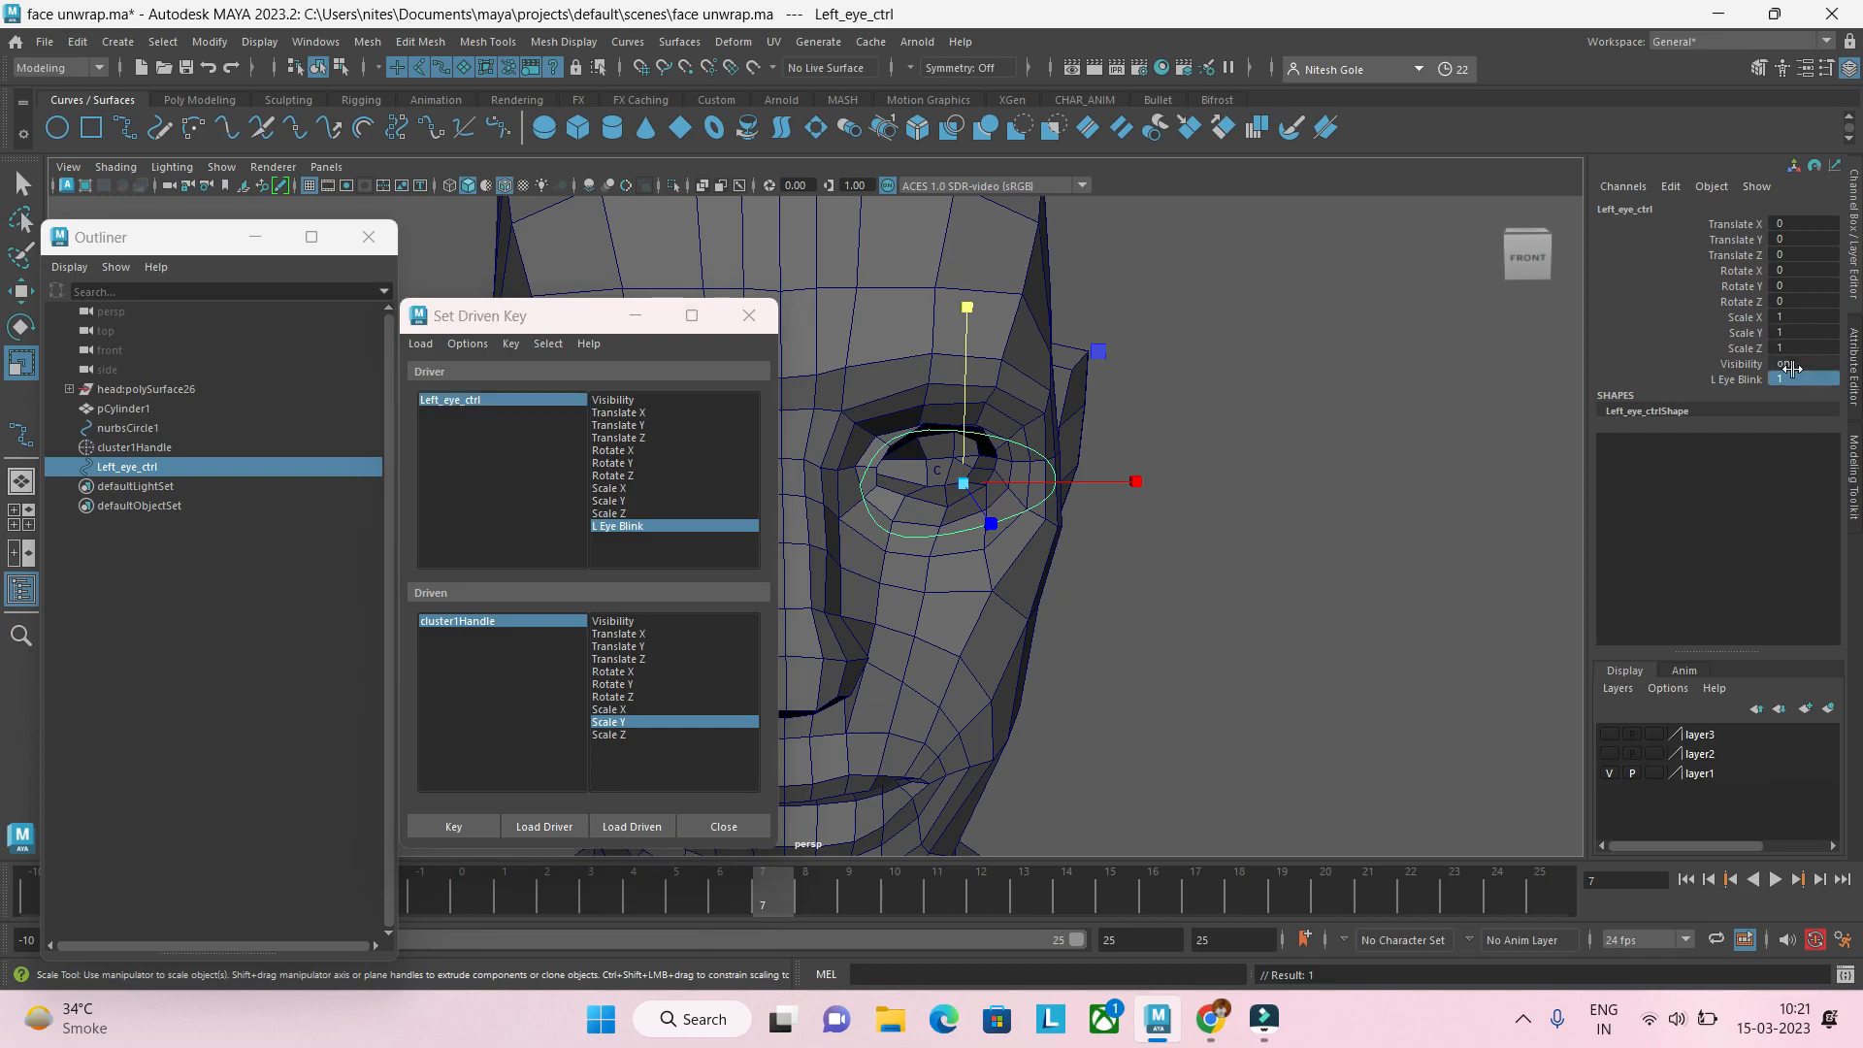
pyautogui.press('Return')
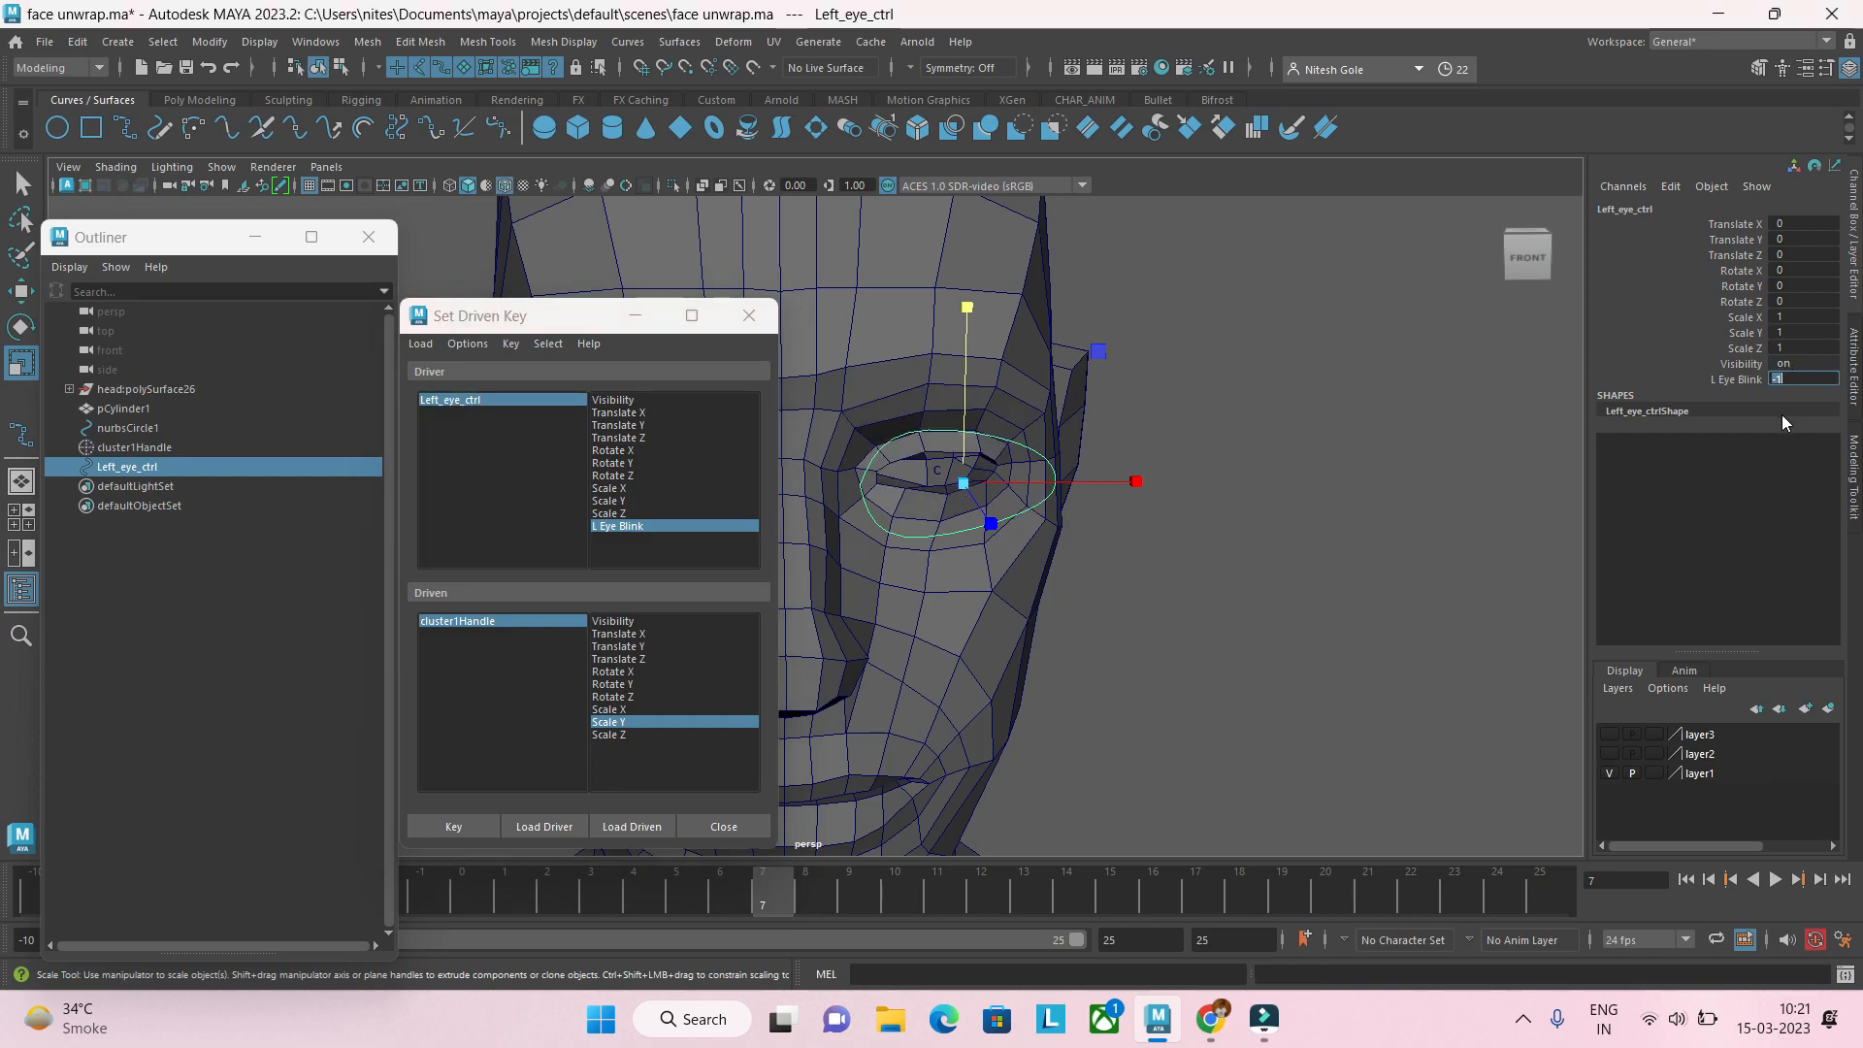
# Step: Set cluster1Handle's Scale Y to 0 for the closed eye and key it as the driven value
pyautogui.click(479, 622)
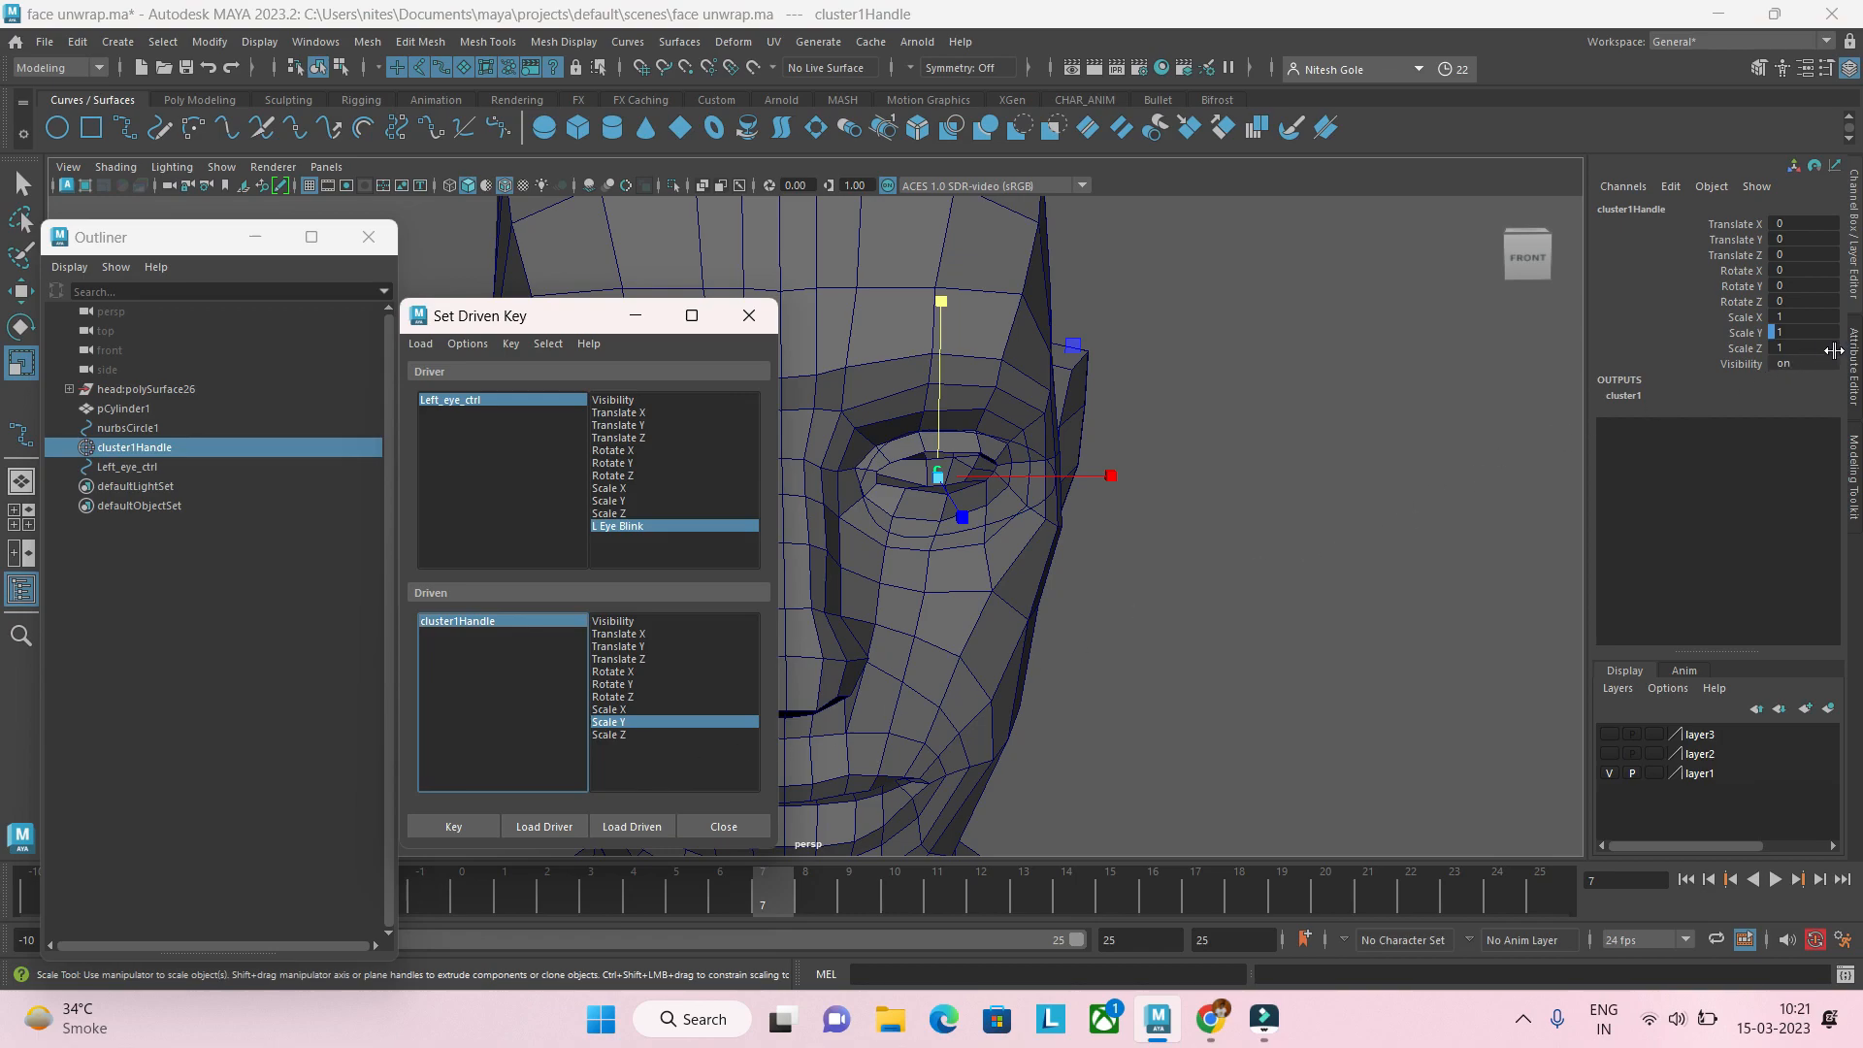
pyautogui.doubleClick(1810, 335)
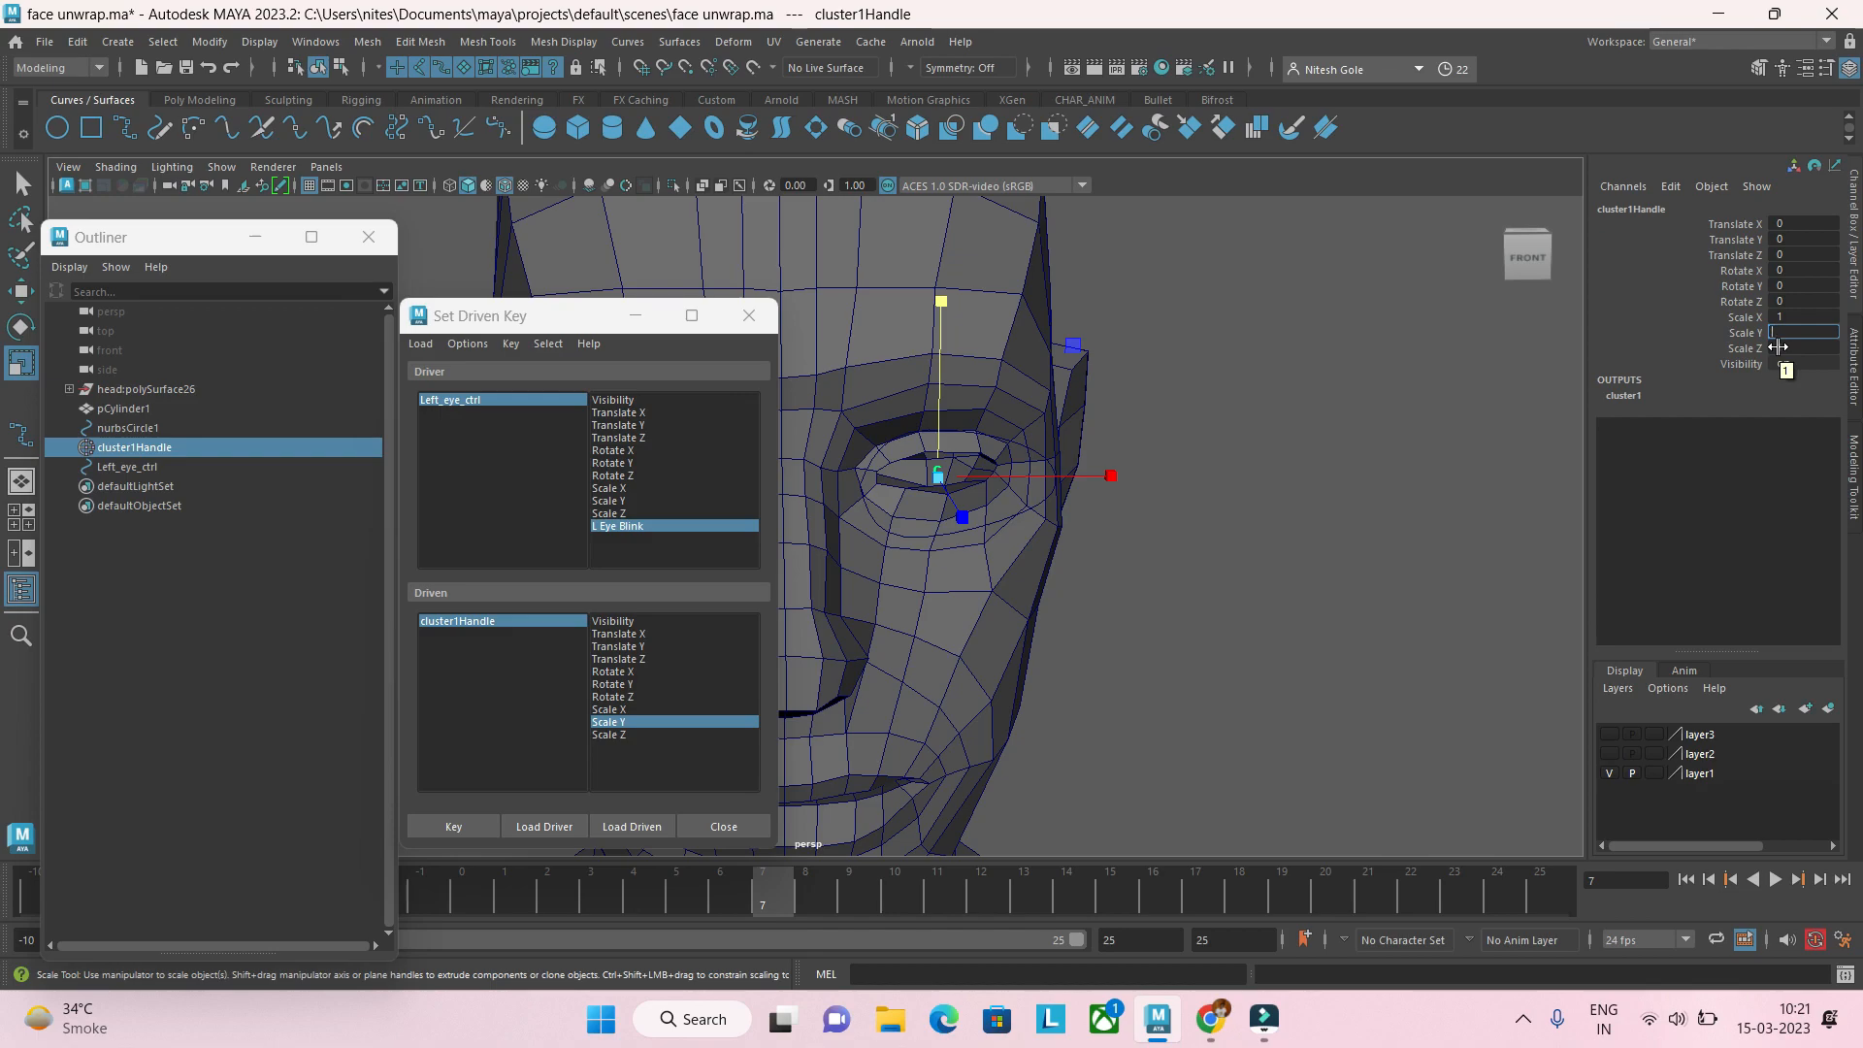
pyautogui.write('0')
pyautogui.press('Return')
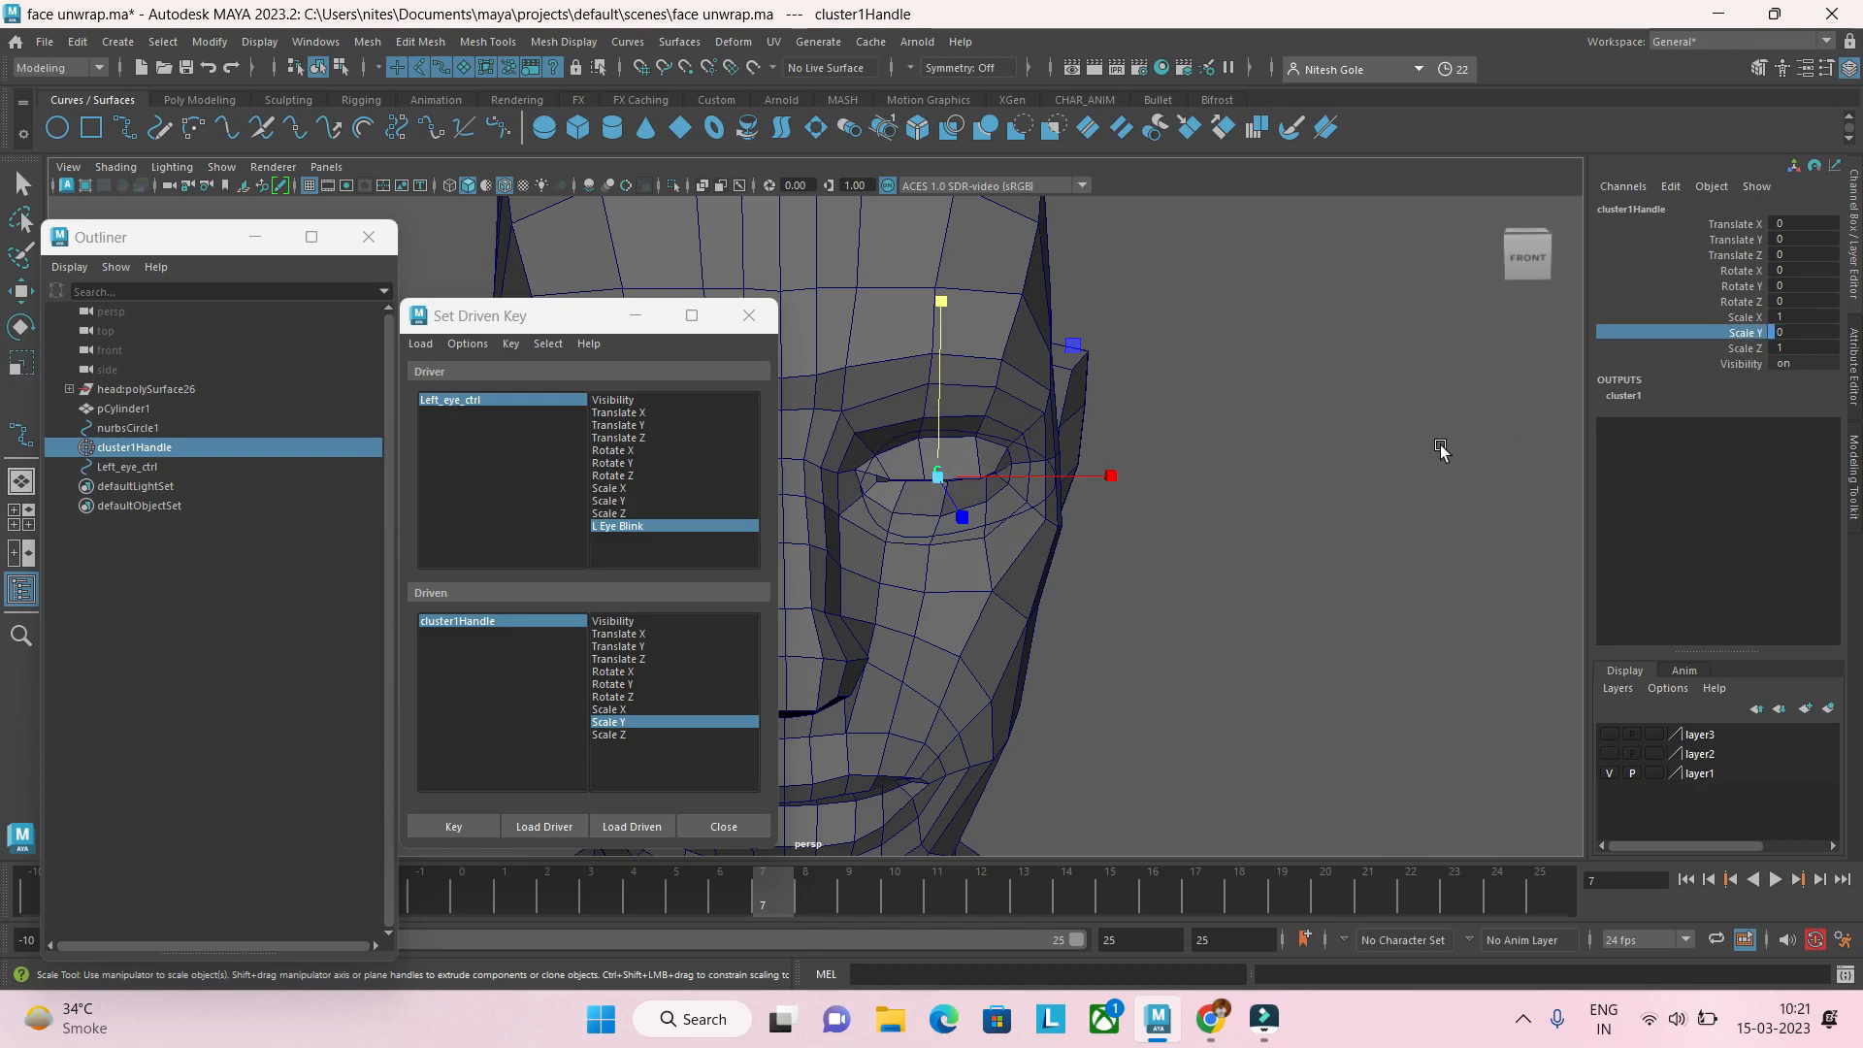
pyautogui.press('w')
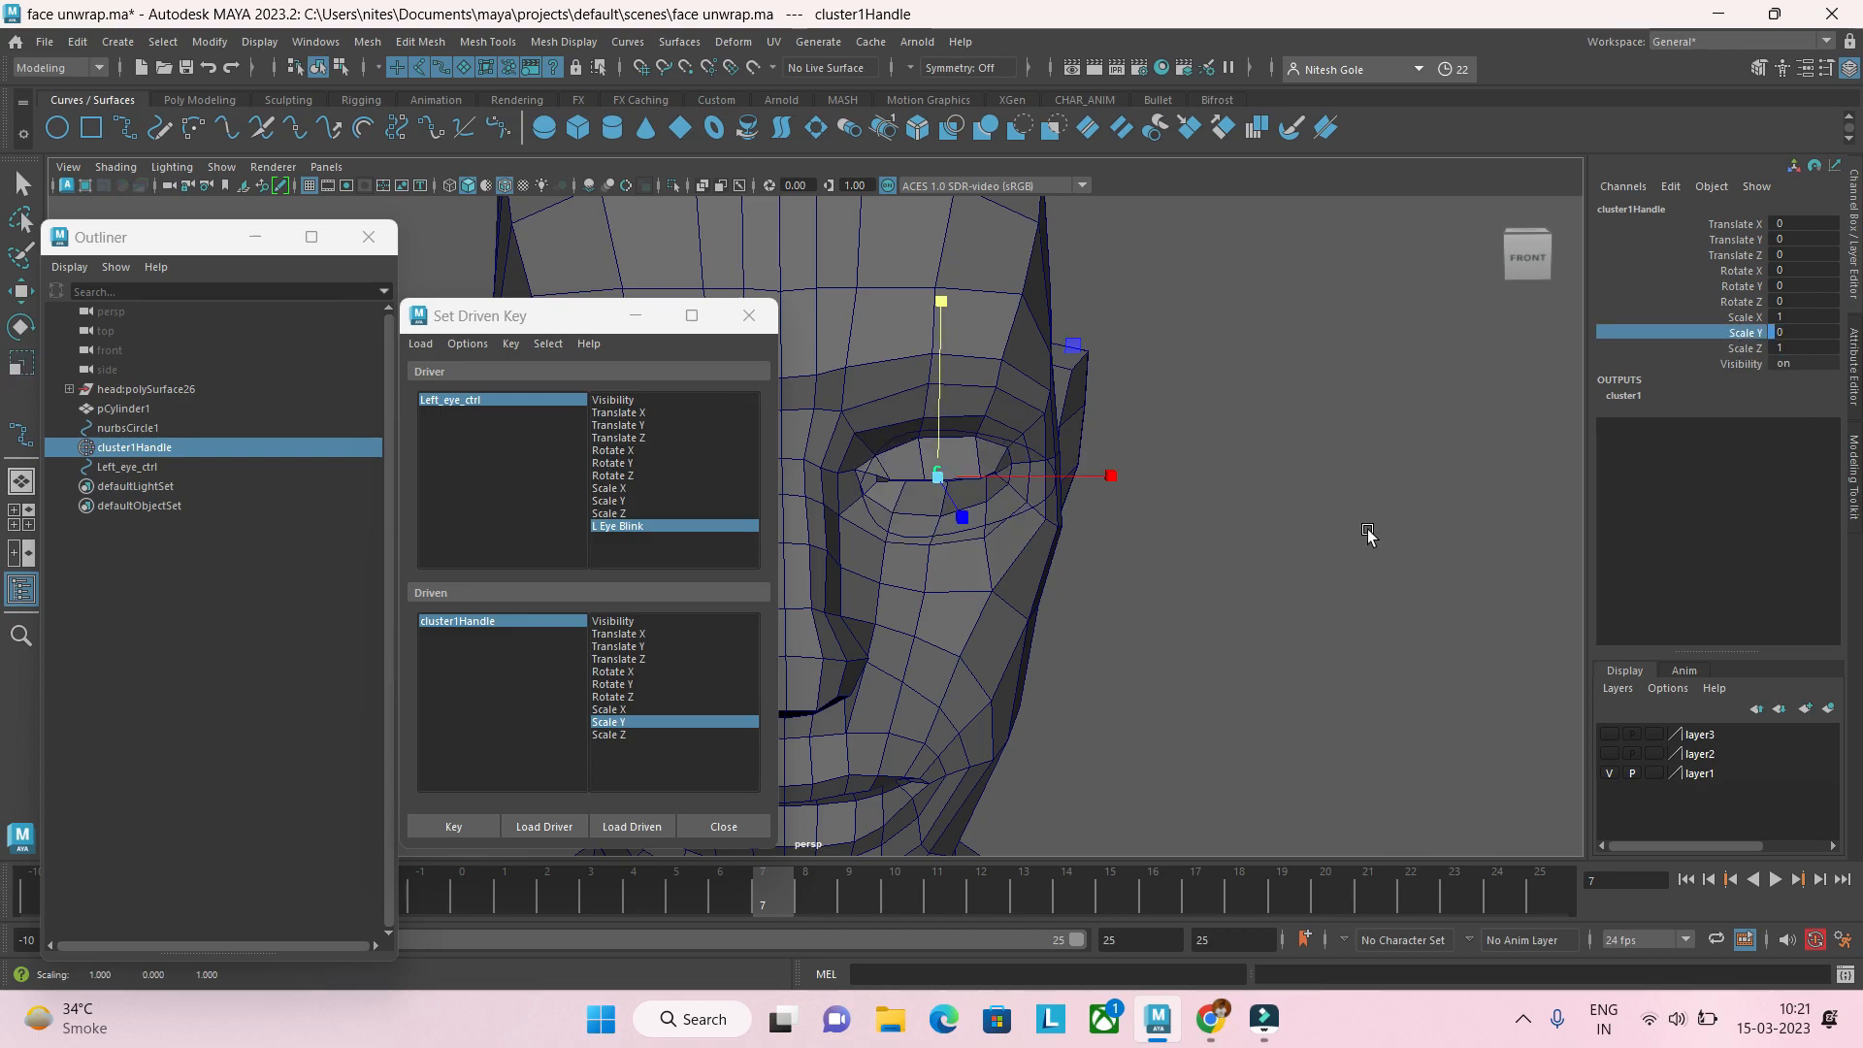
pyautogui.click(464, 826)
pyautogui.click(1151, 650)
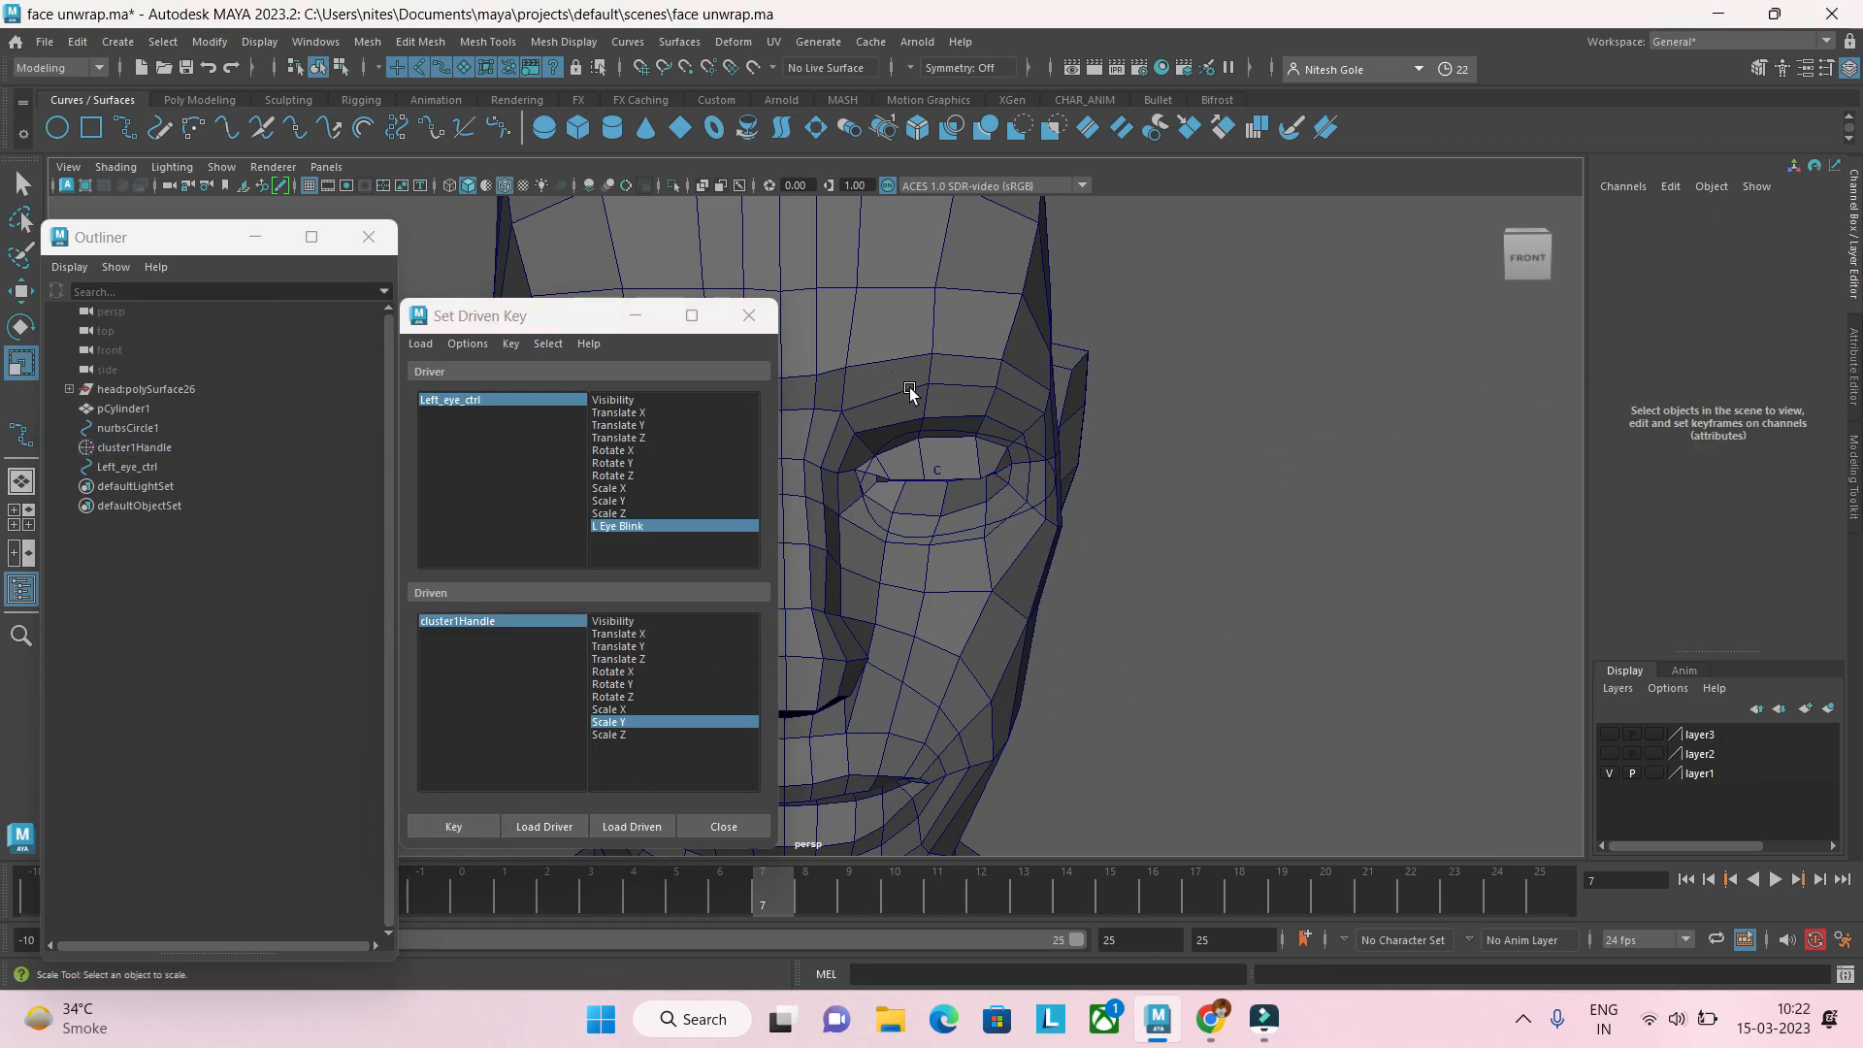
# Step: Select Left_eye_ctrl and scrub its L Eye Blink value to test the eyelid movement
pyautogui.click(1055, 491)
pyautogui.click(1737, 380)
pyautogui.moveTo(1276, 623); pyautogui.dragTo(1314, 644, button='middle')
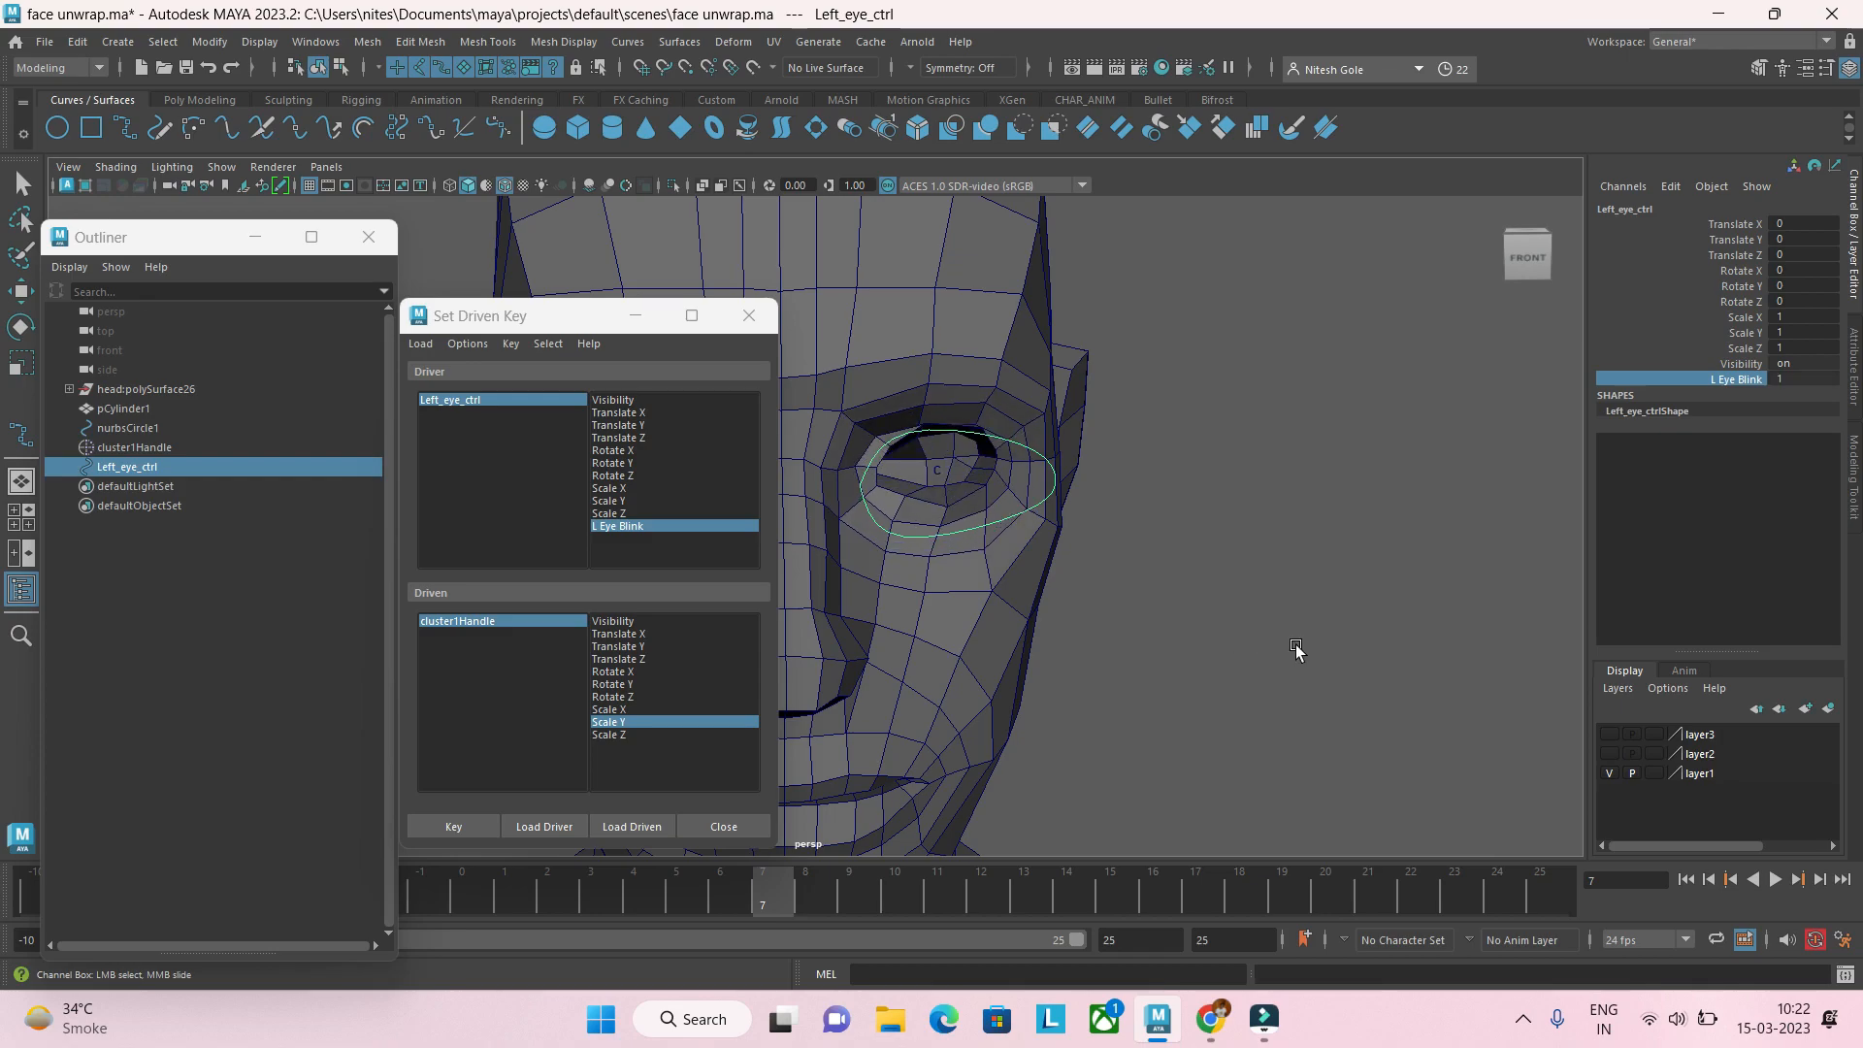
# Step: Try L Eye Blink at -0.5, settle on -0.2, and close the Set Driven Key window
pyautogui.click(1792, 363)
pyautogui.click(1793, 379)
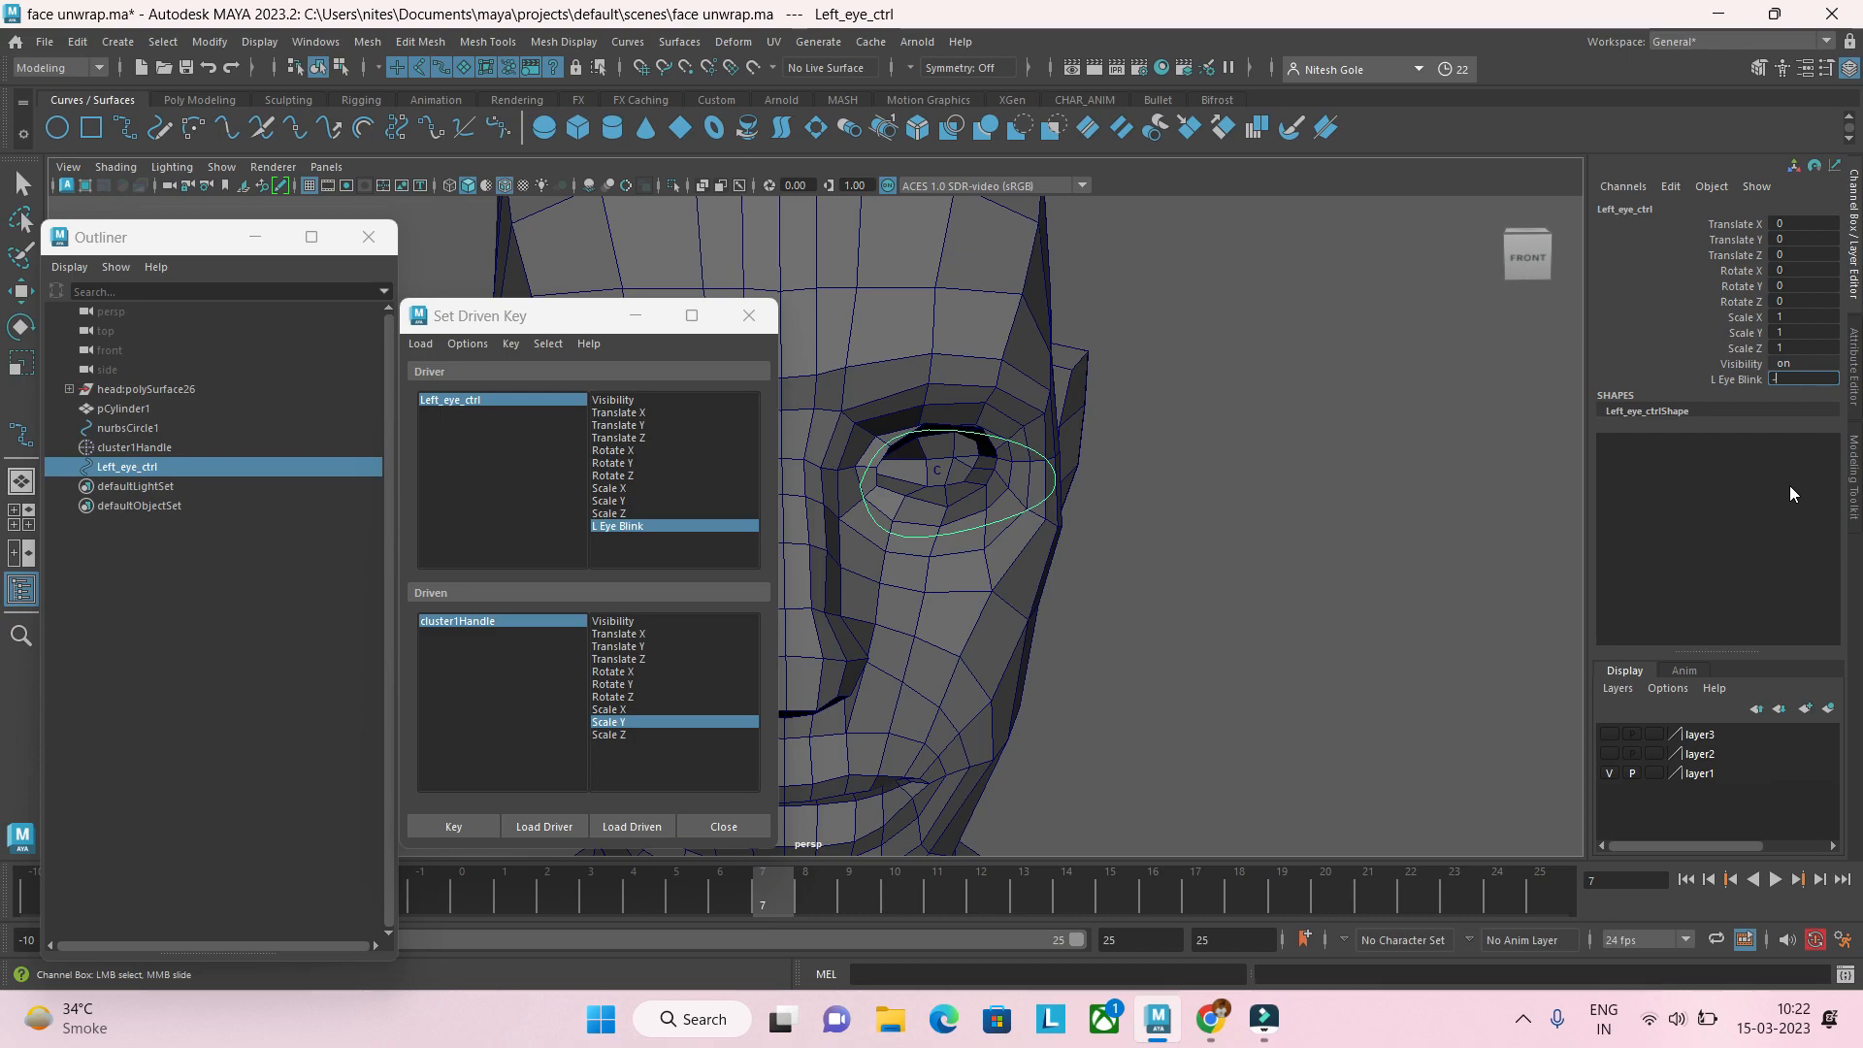
pyautogui.write('5')
pyautogui.press('Return')
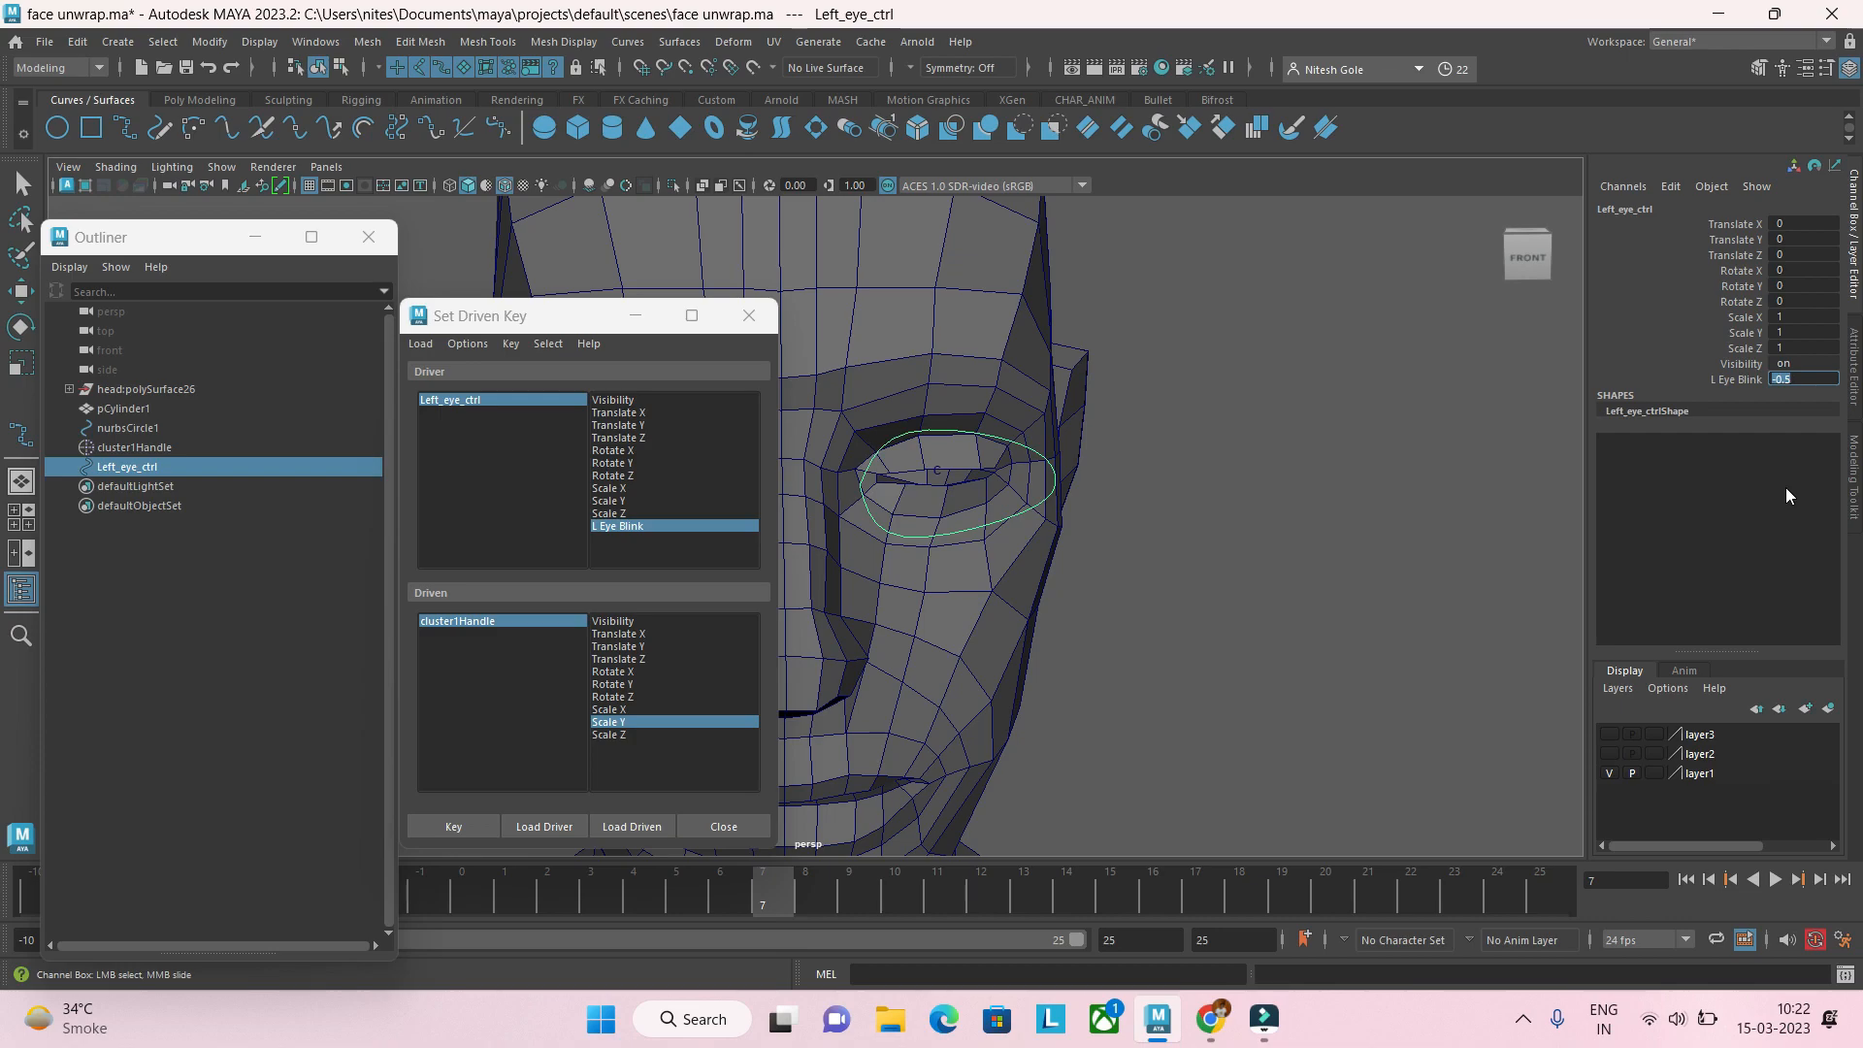
pyautogui.write('-0.2')
pyautogui.press('Return')
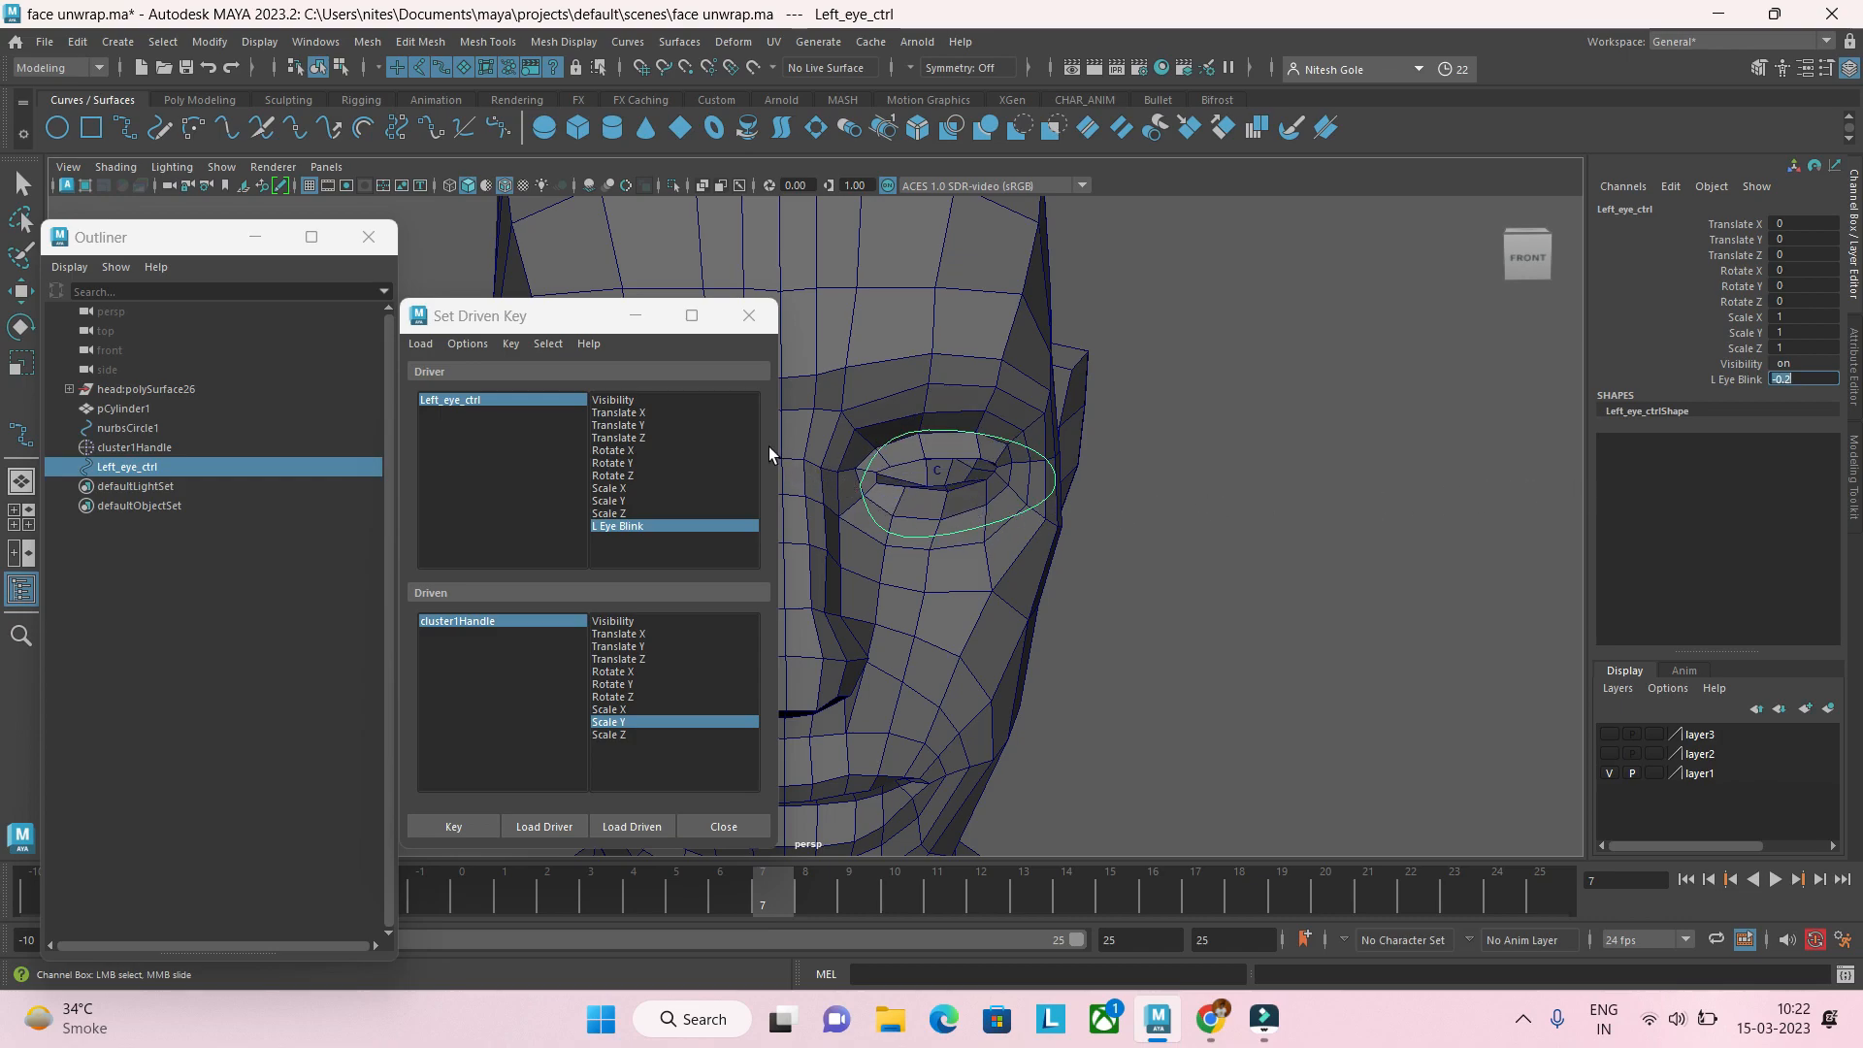
pyautogui.click(746, 319)
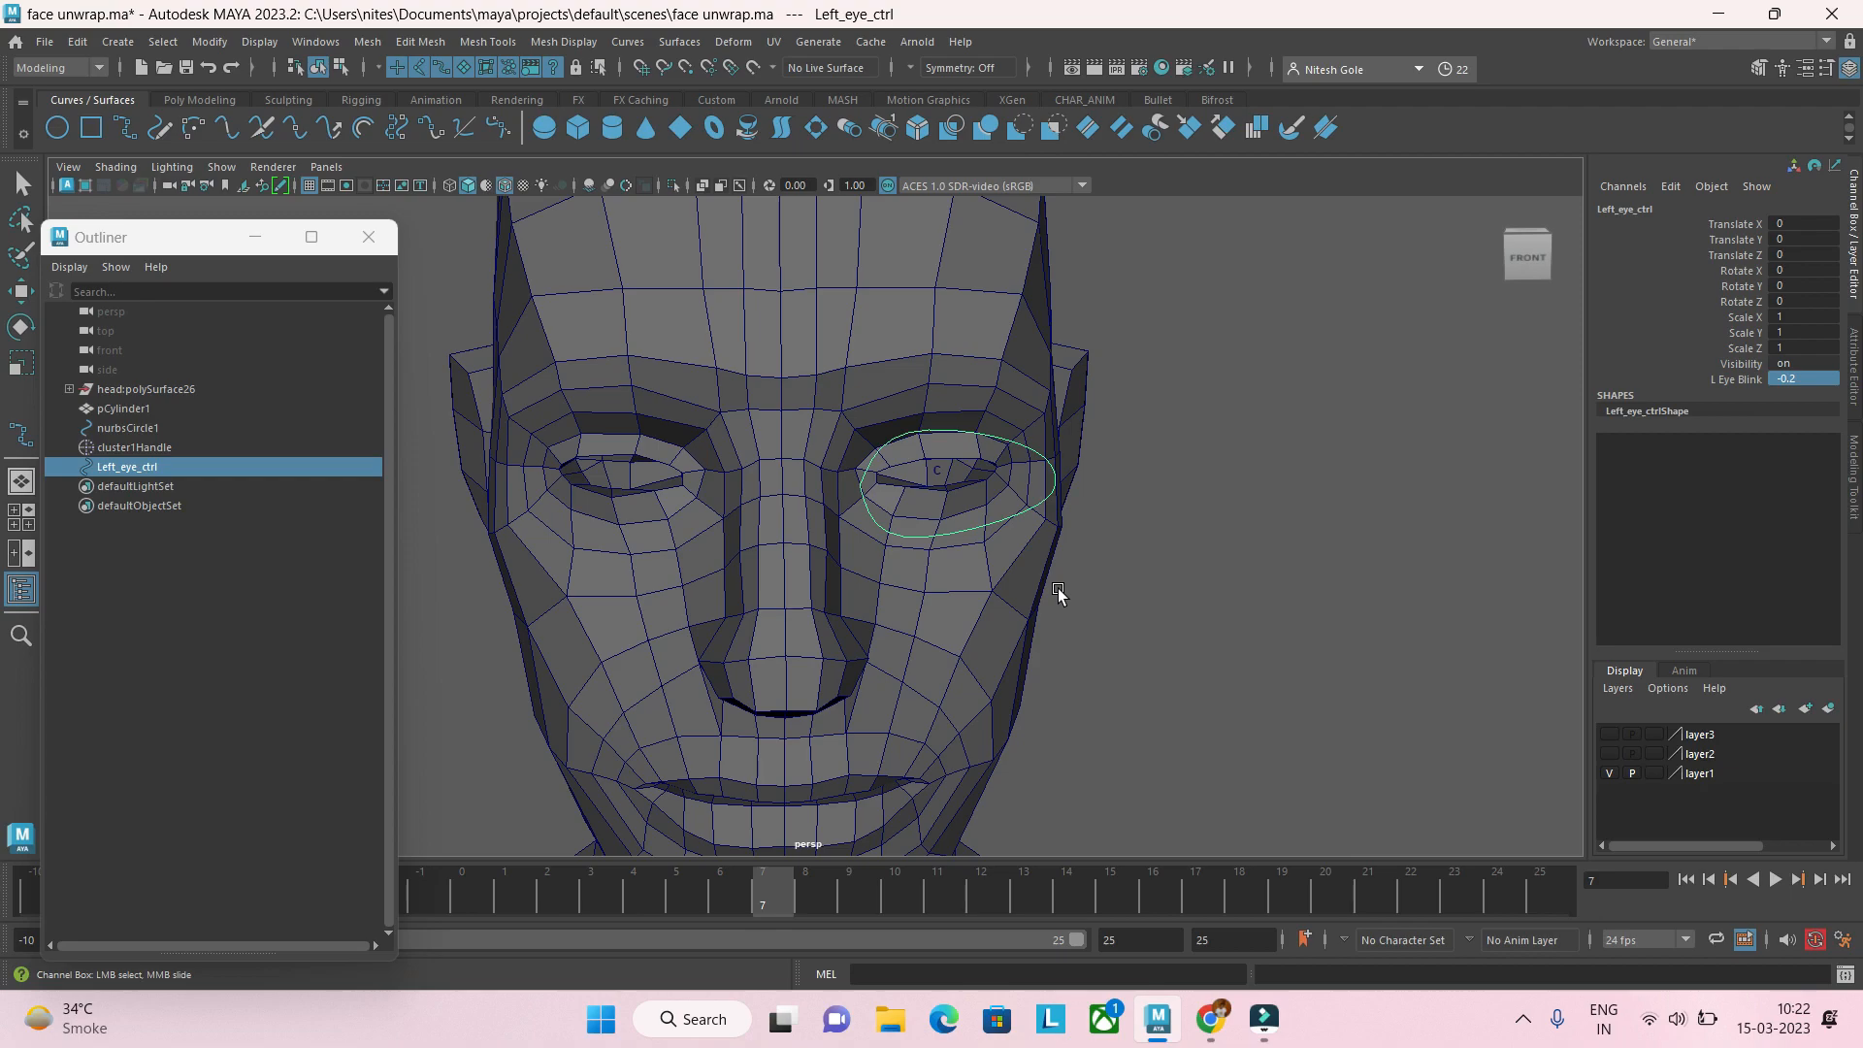
# Step: Delete the head mesh's construction history and center its pivot
pyautogui.keyDown('alt'); pyautogui.moveTo(1058, 588); pyautogui.dragTo(1009, 588); pyautogui.keyUp('alt')
pyautogui.keyDown('alt'); pyautogui.moveTo(1036, 615); pyautogui.dragTo(1076, 630, button='right'); pyautogui.keyUp('alt')
pyautogui.scroll(5, 1077, 631)
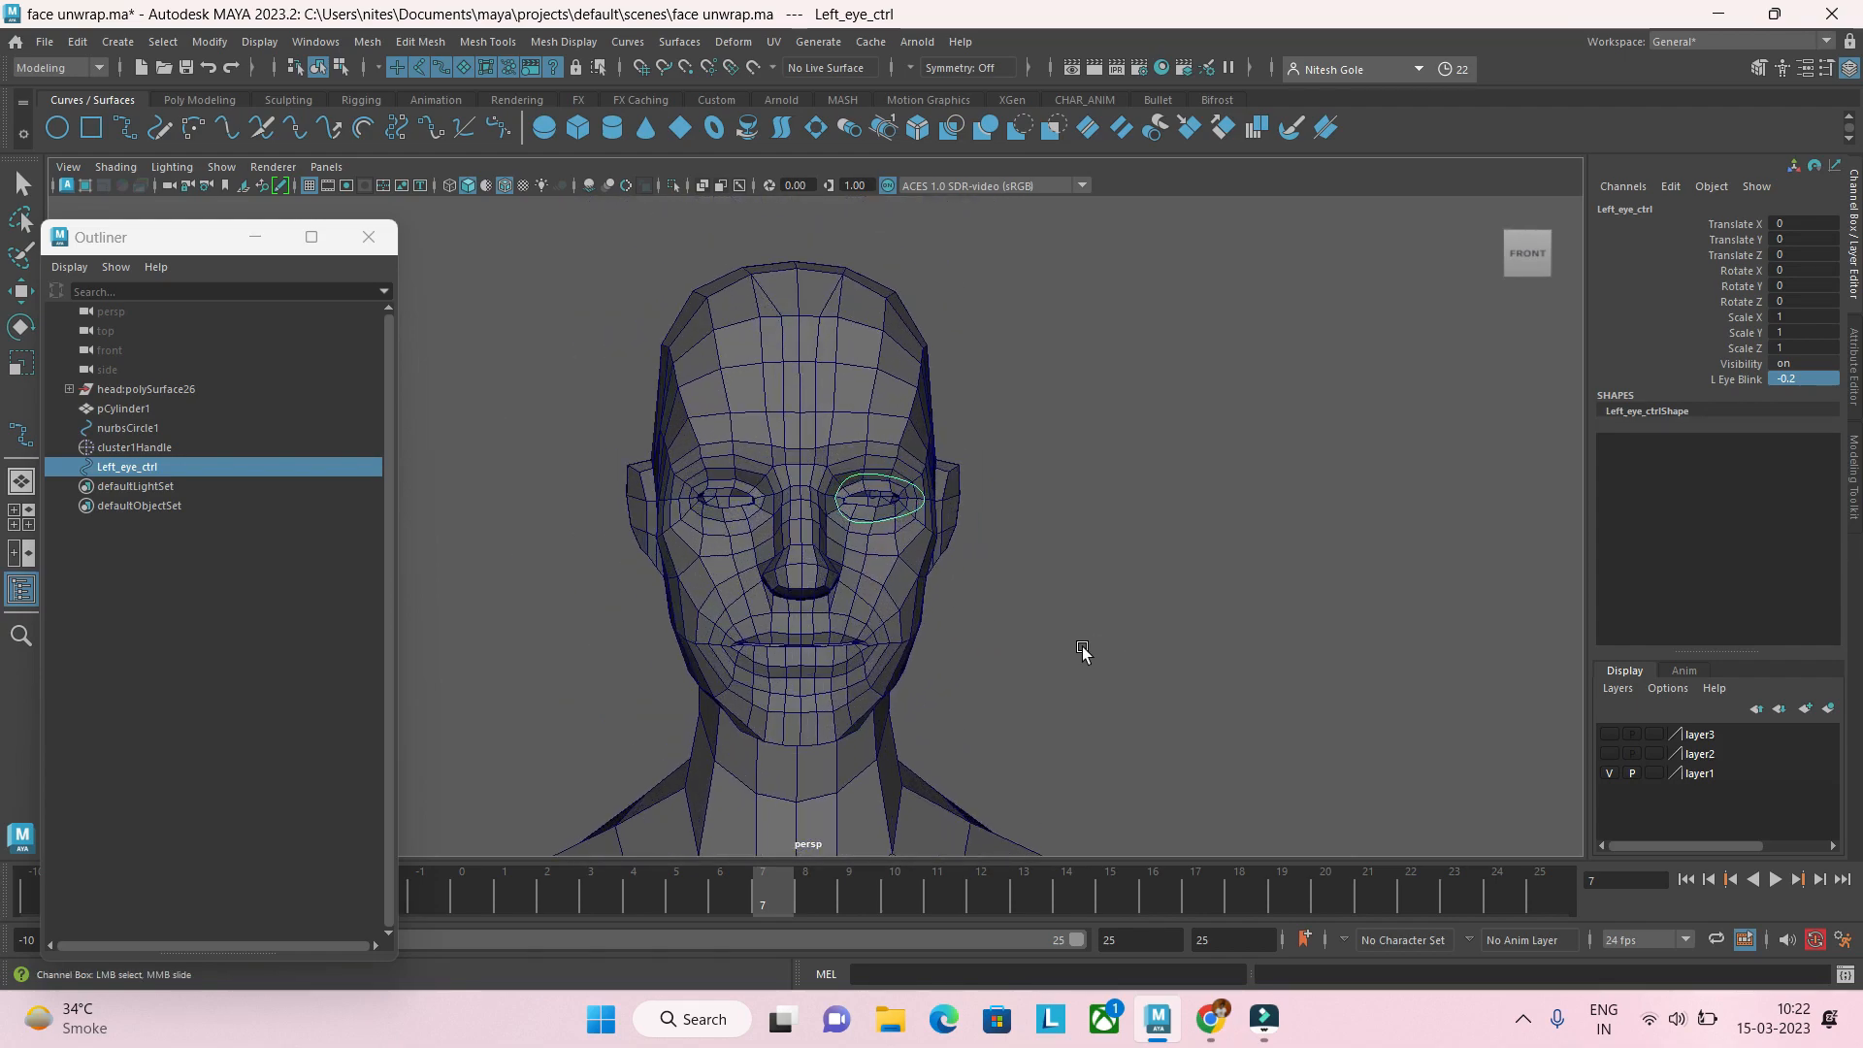
pyautogui.click(1036, 576)
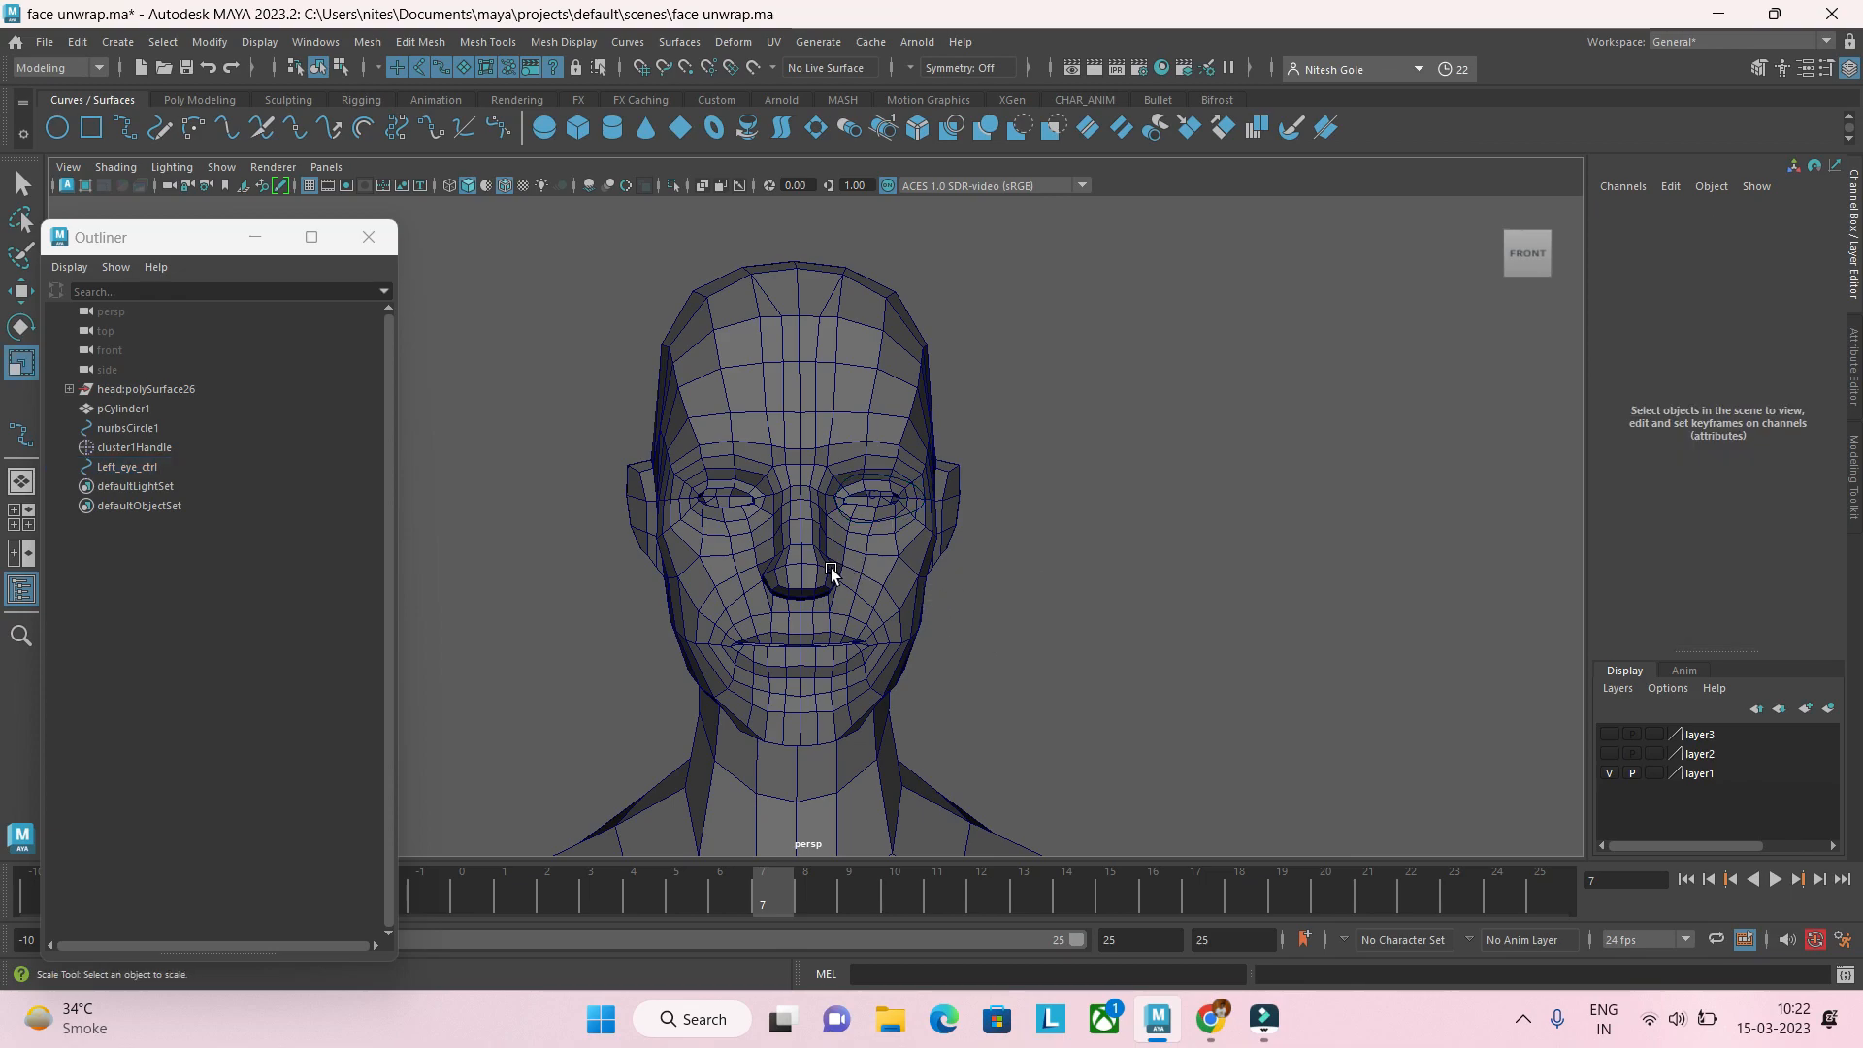
pyautogui.click(831, 568)
pyautogui.press('r')
pyautogui.scroll(-5, 859, 588)
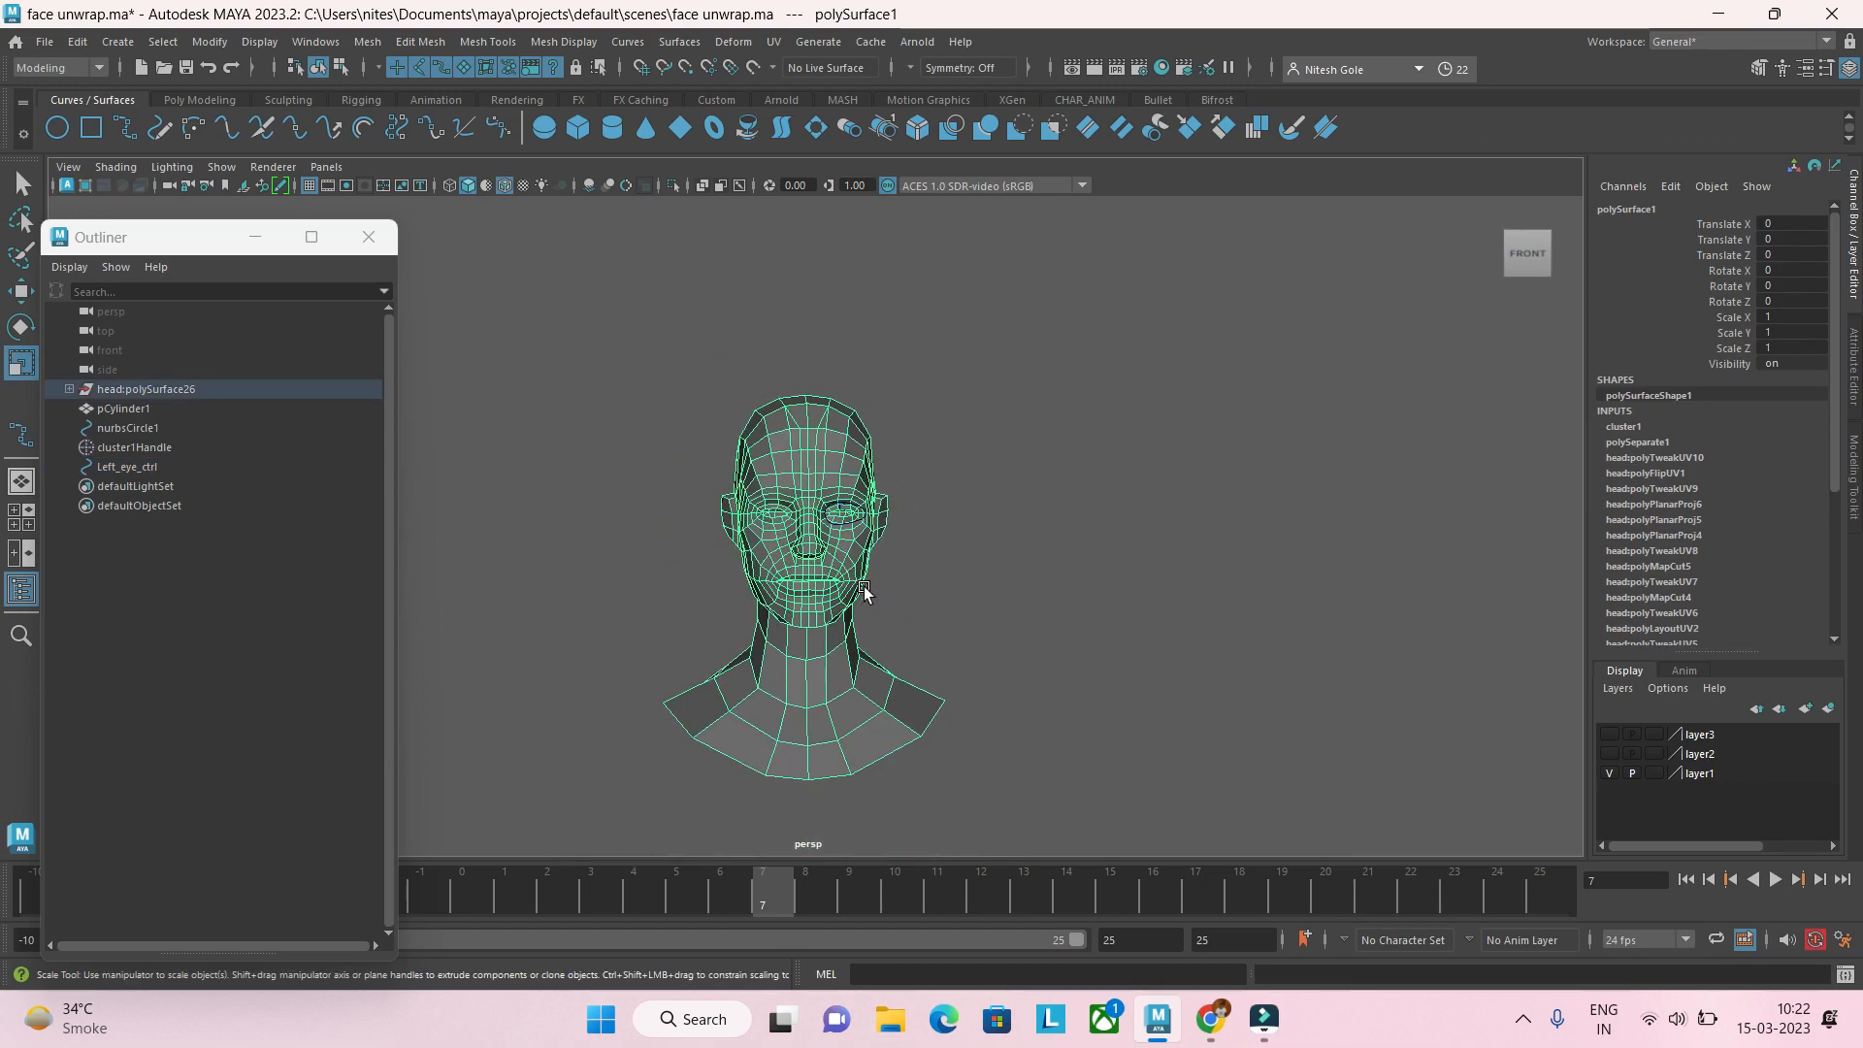
pyautogui.press('w')
pyautogui.scroll(-3, 940, 608)
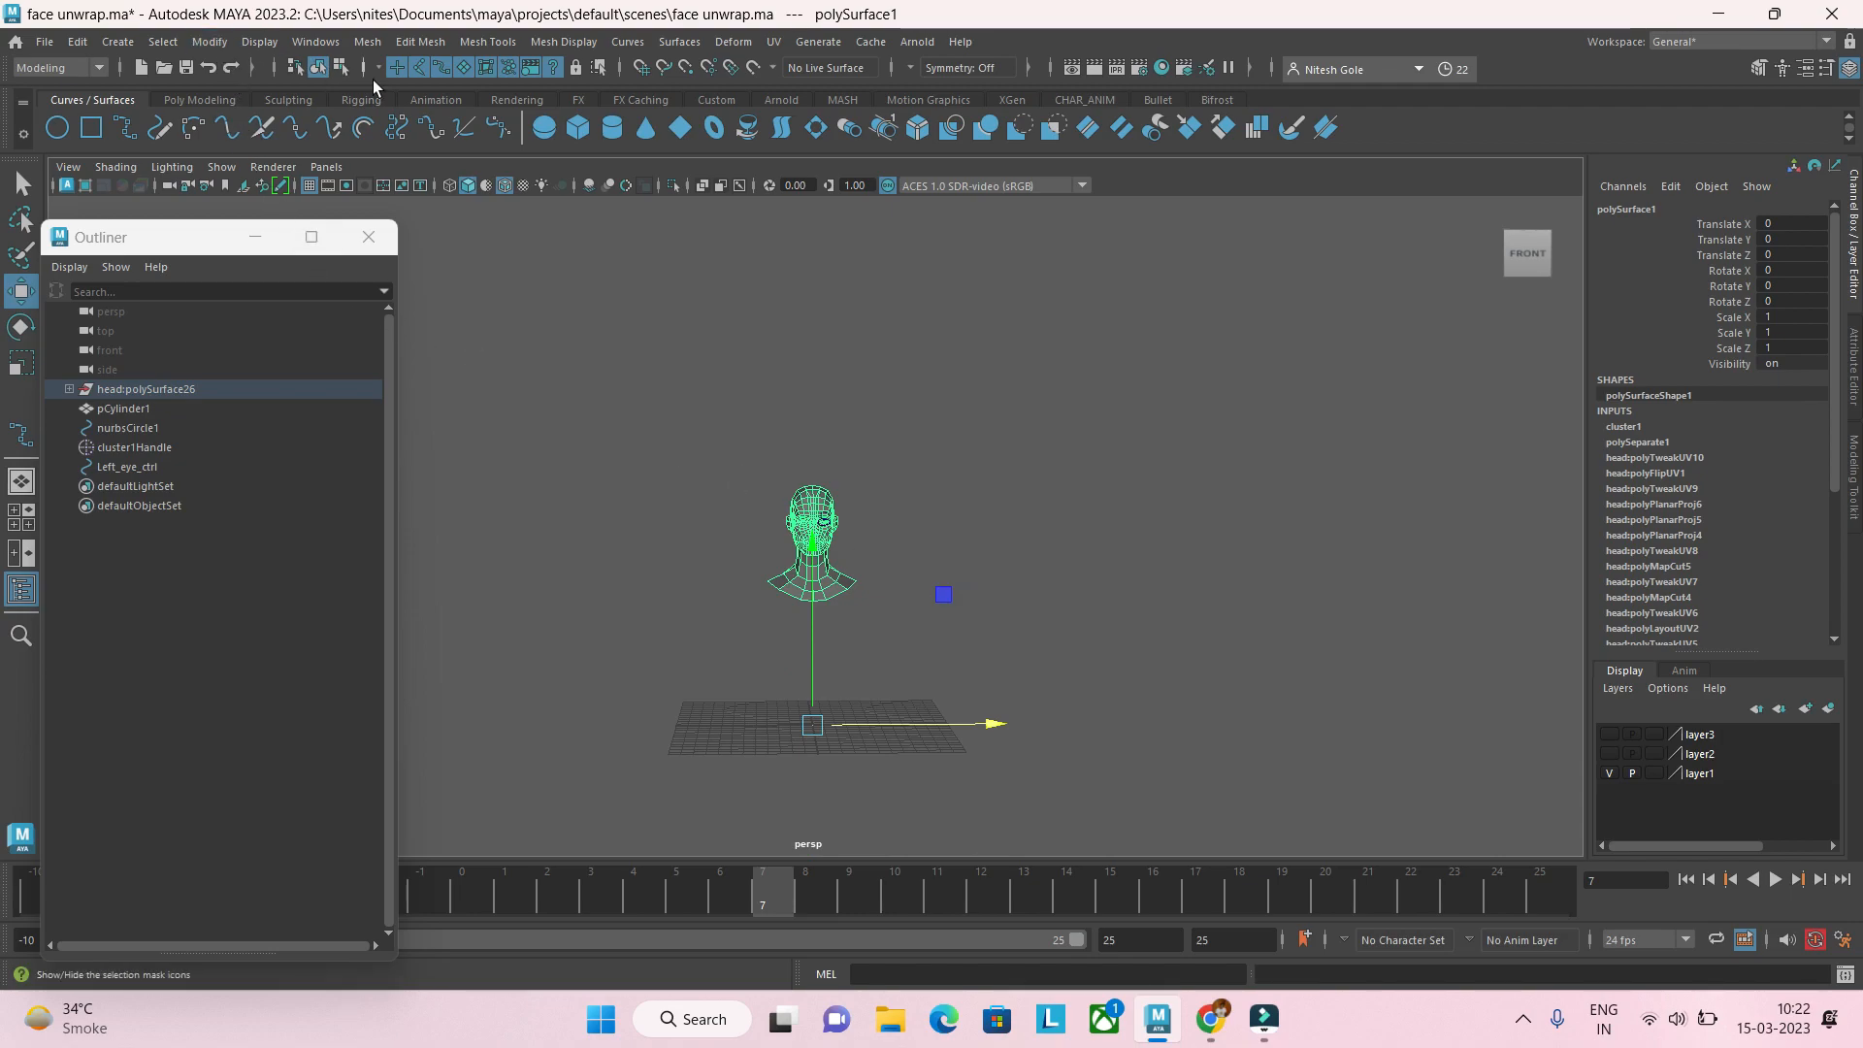
pyautogui.click(201, 100)
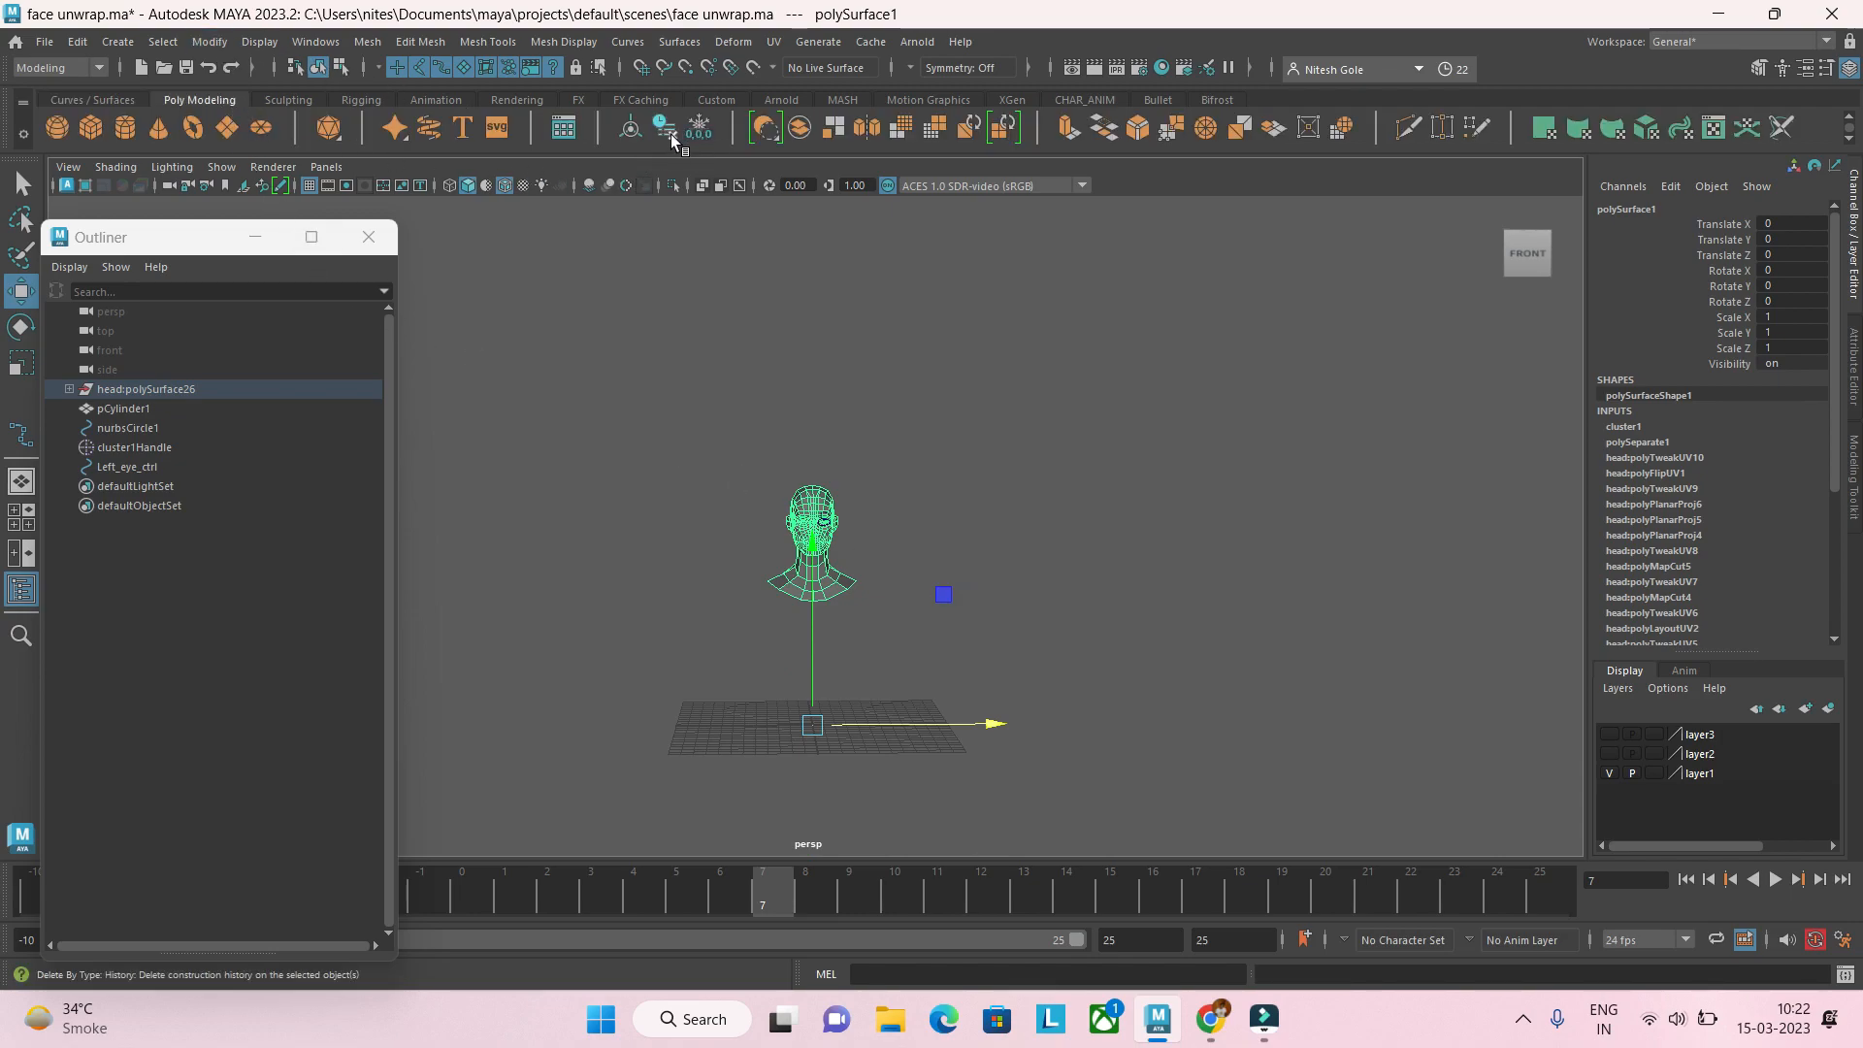
pyautogui.click(663, 136)
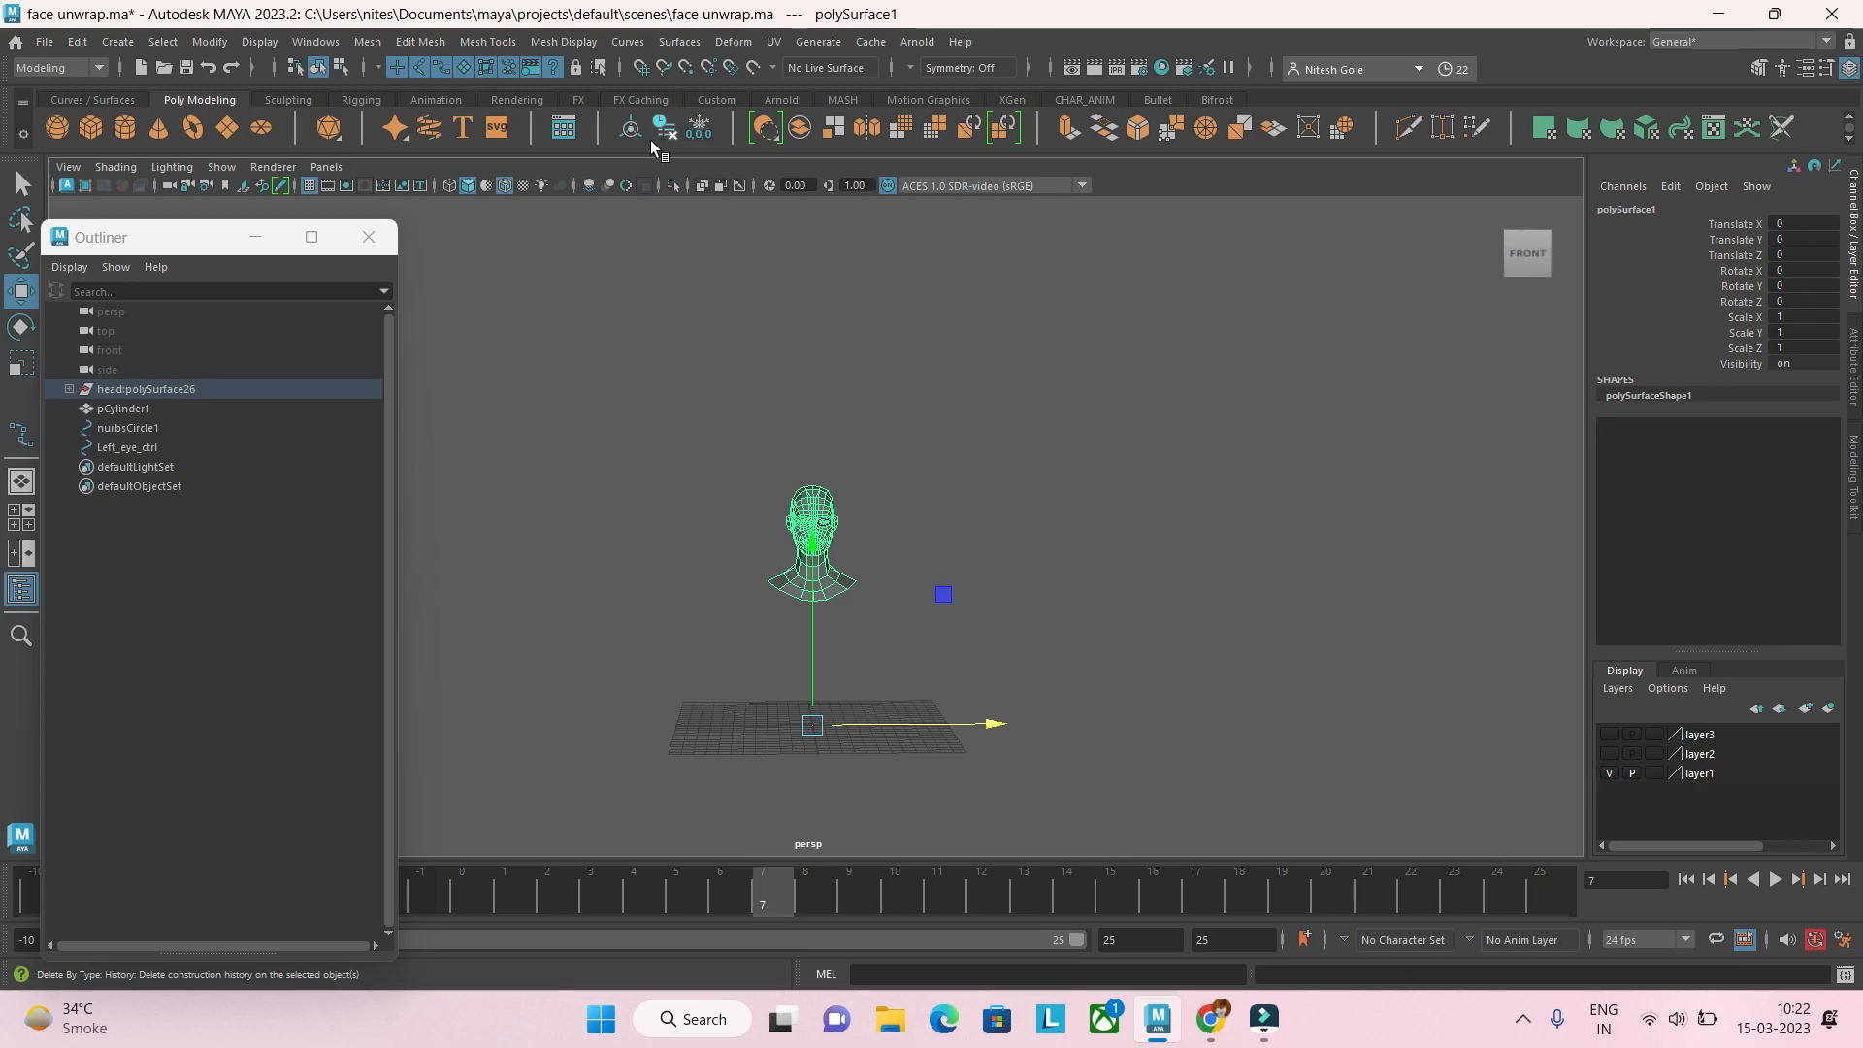
pyautogui.click(630, 130)
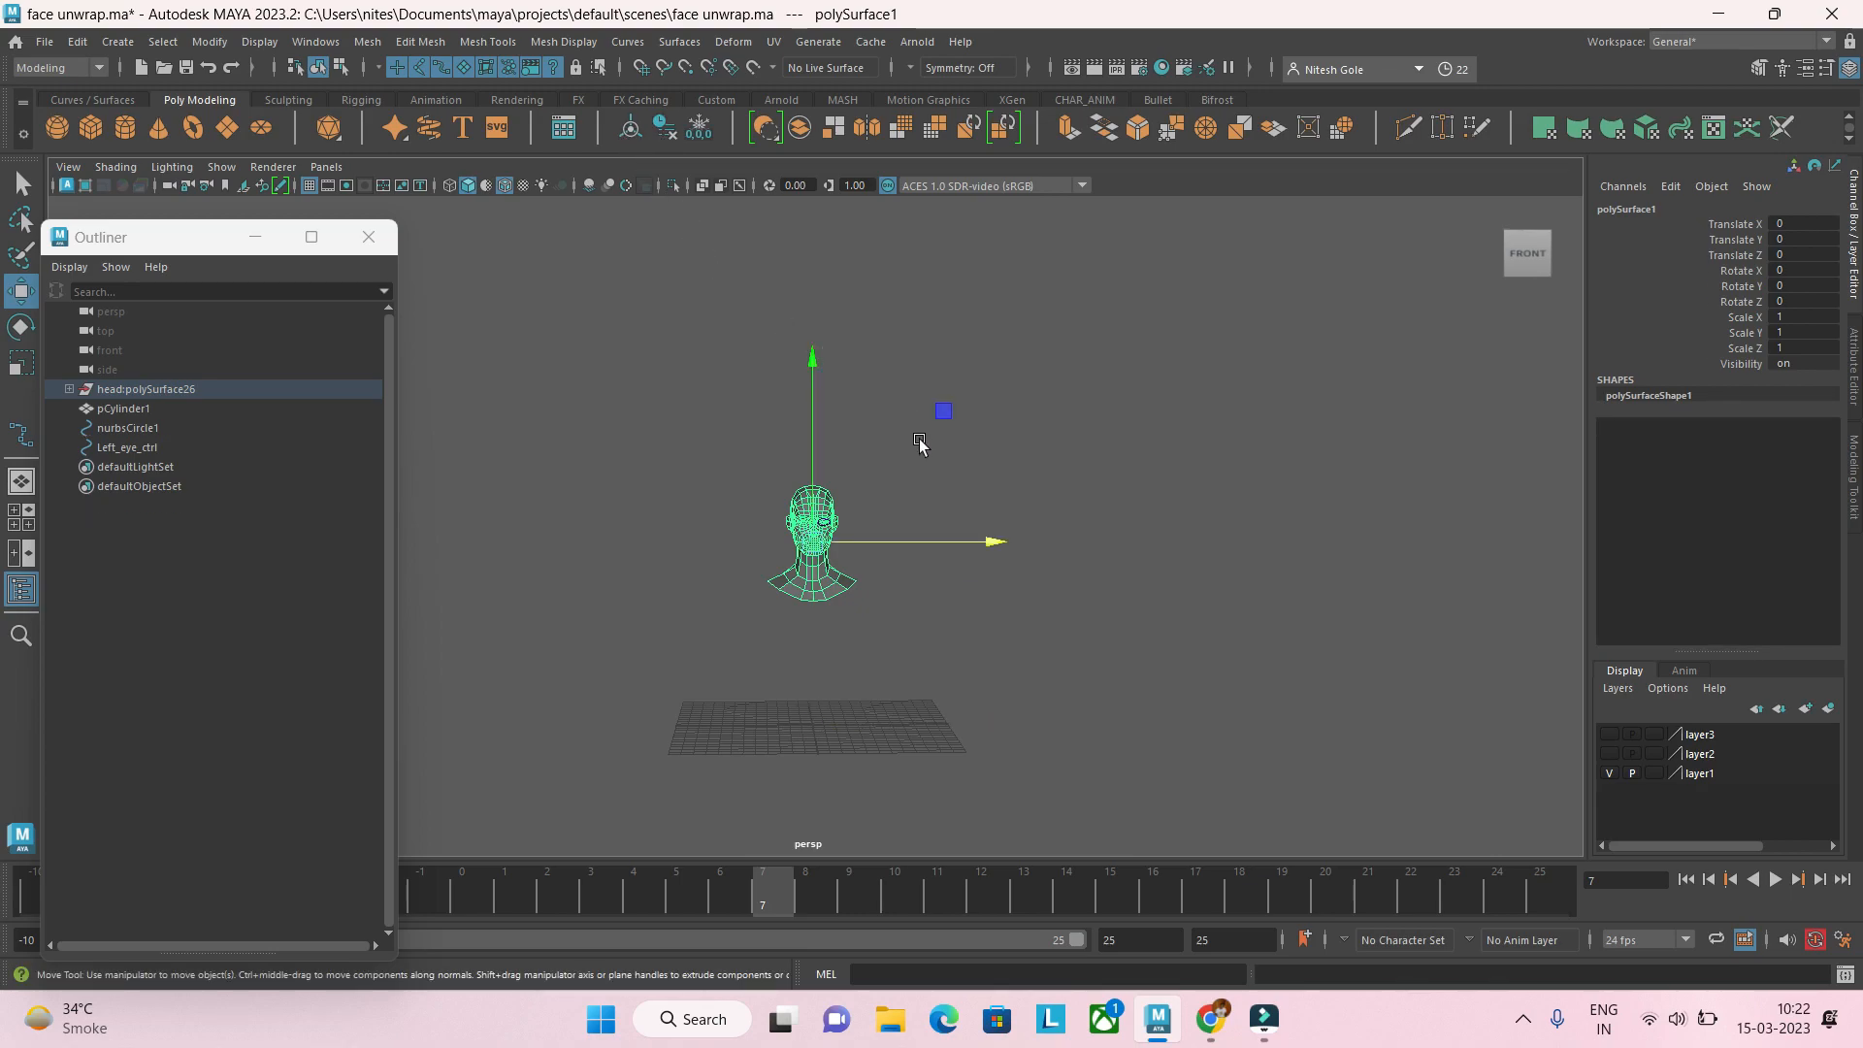
pyautogui.click(974, 490)
pyautogui.click(823, 542)
# Step: Undo the pivot centering and the history deletion on the head mesh
pyautogui.hotkey('ctrl', 'z')
pyautogui.hotkey('ctrl', 'z')
pyautogui.hotkey('ctrl', 'z')
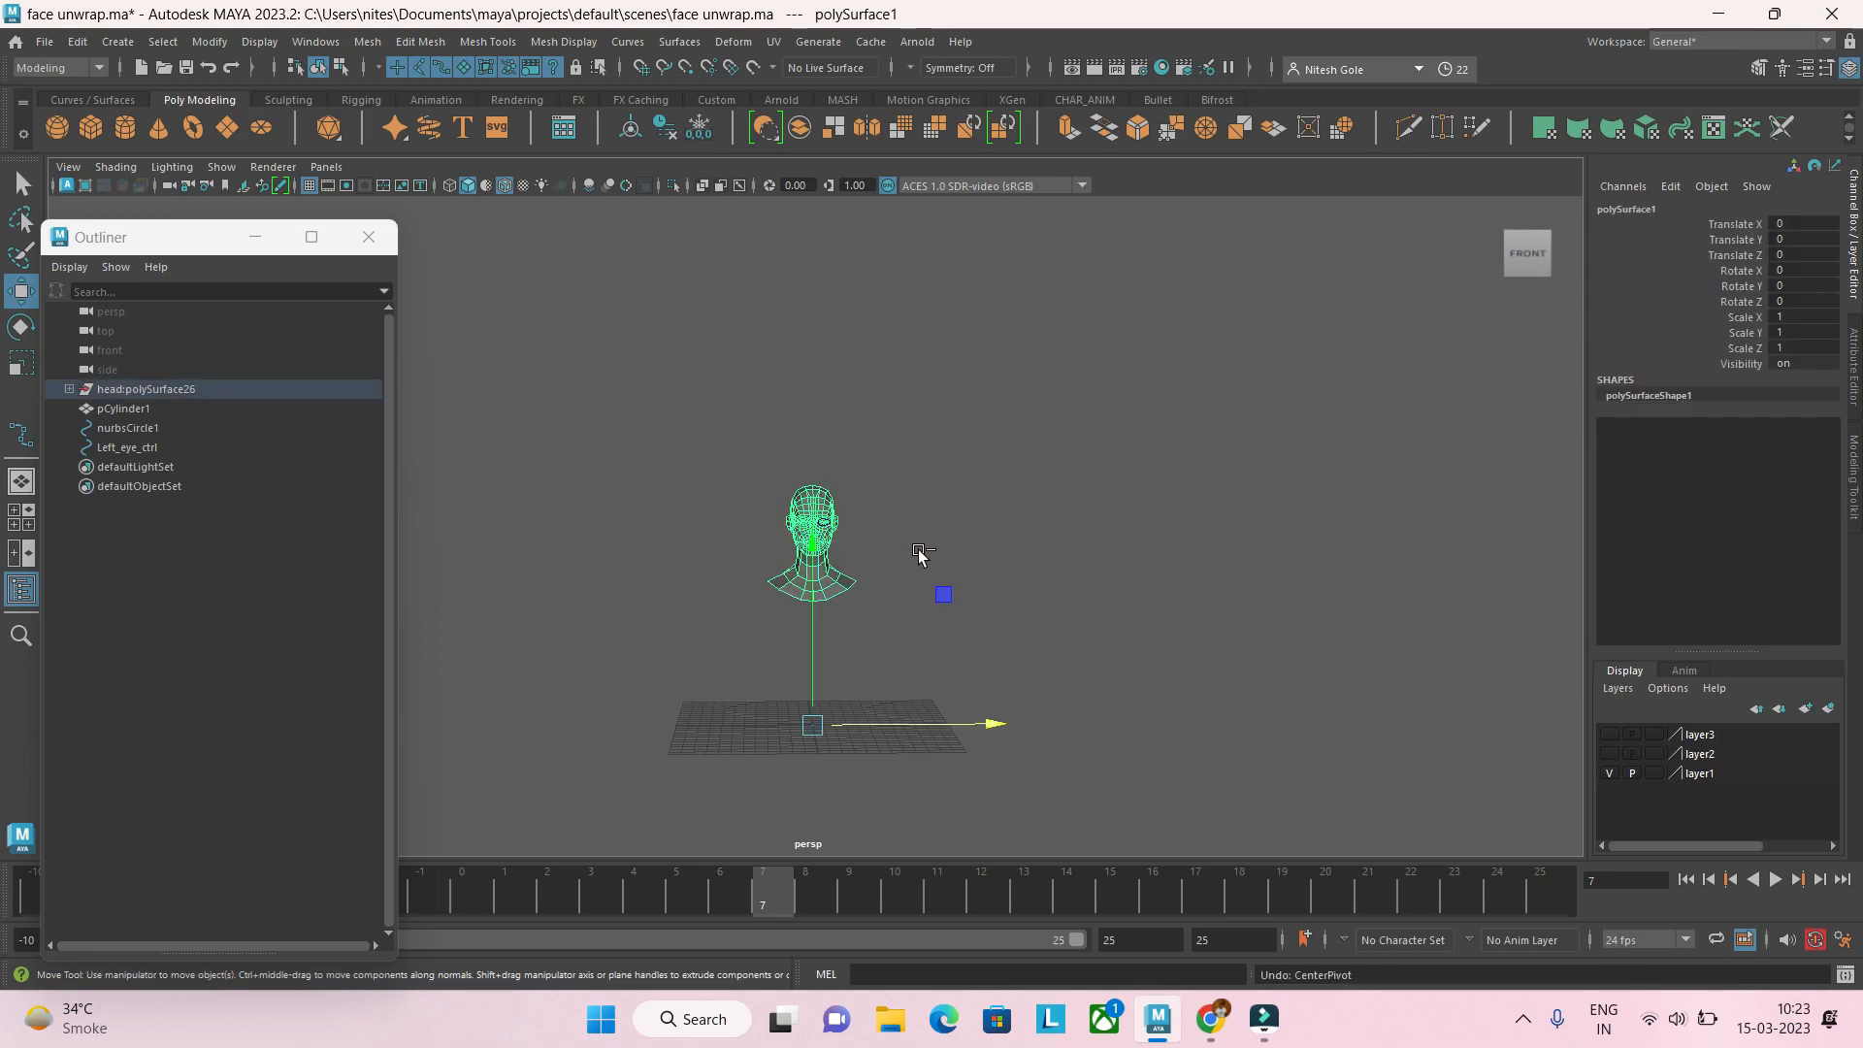
pyautogui.hotkey('ctrl', 'z')
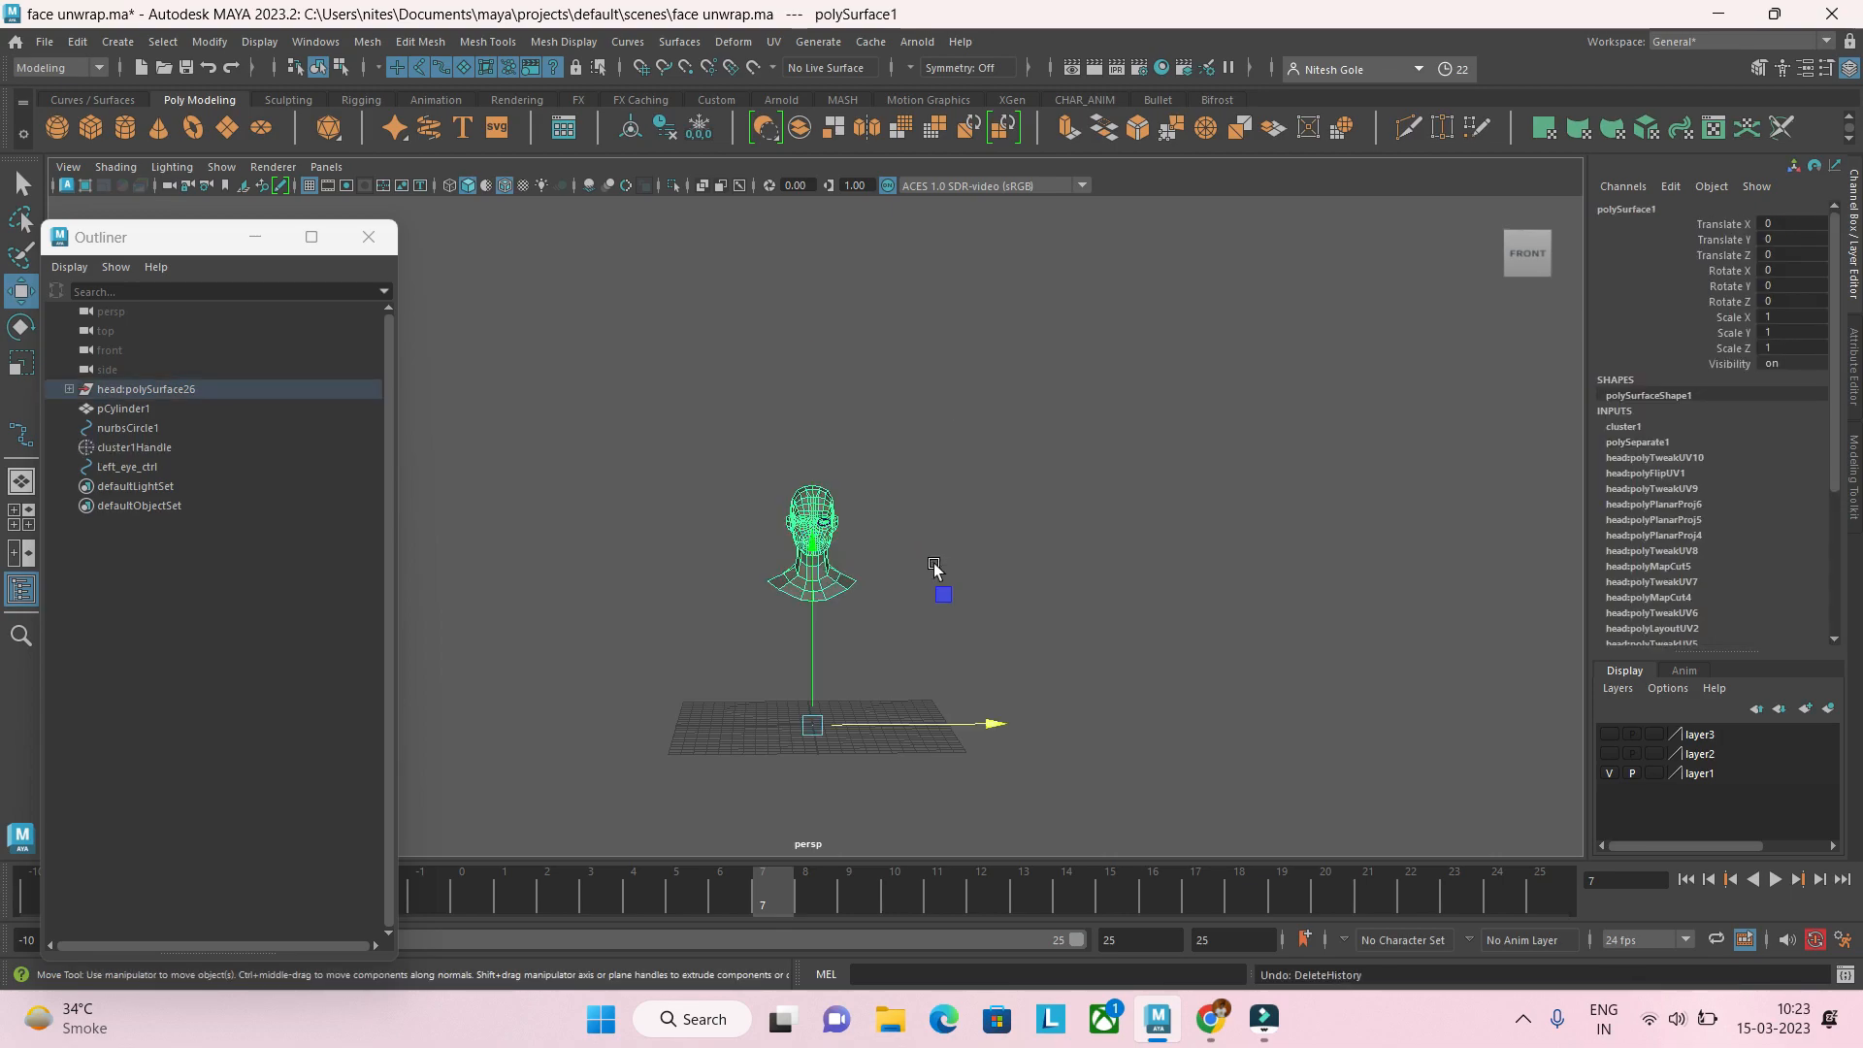
# Step: Reselect the head mesh and center its pivot, keeping its construction history
pyautogui.click(969, 548)
pyautogui.click(818, 558)
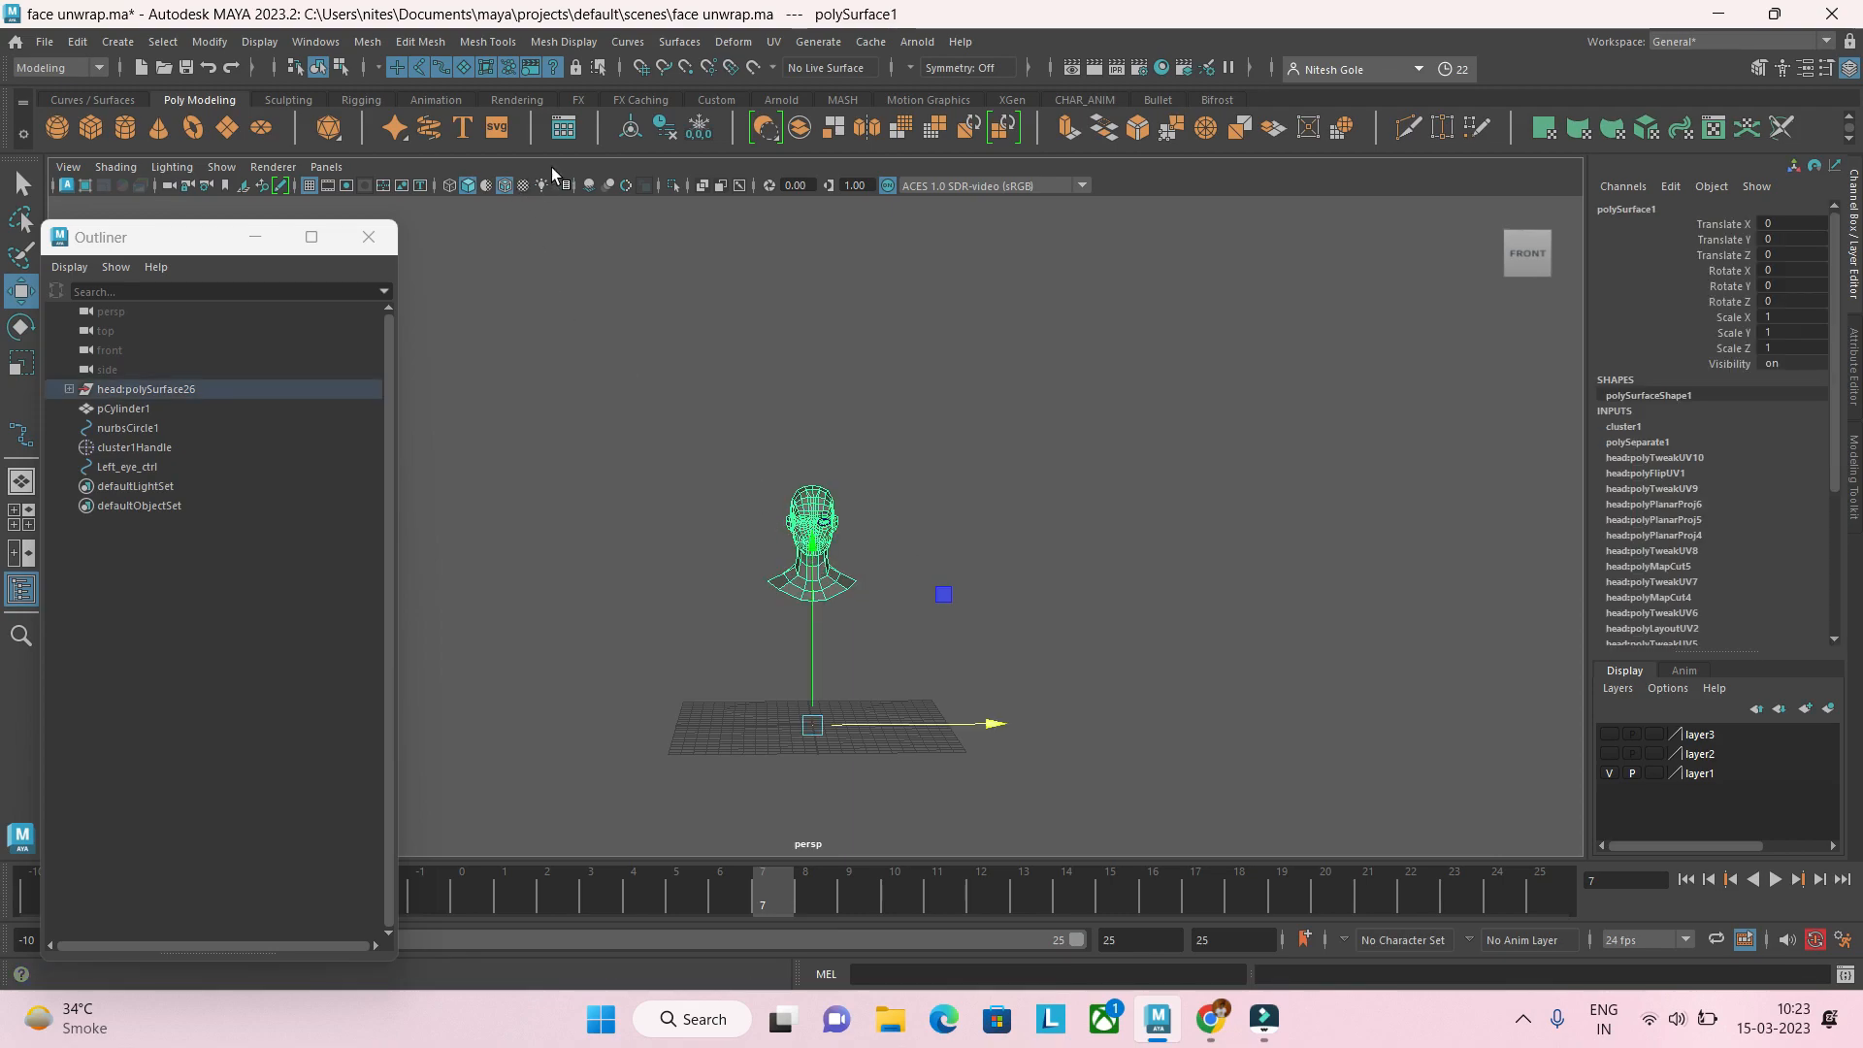
pyautogui.click(630, 130)
pyautogui.click(985, 626)
pyautogui.click(854, 587)
pyautogui.scroll(2, 970, 587)
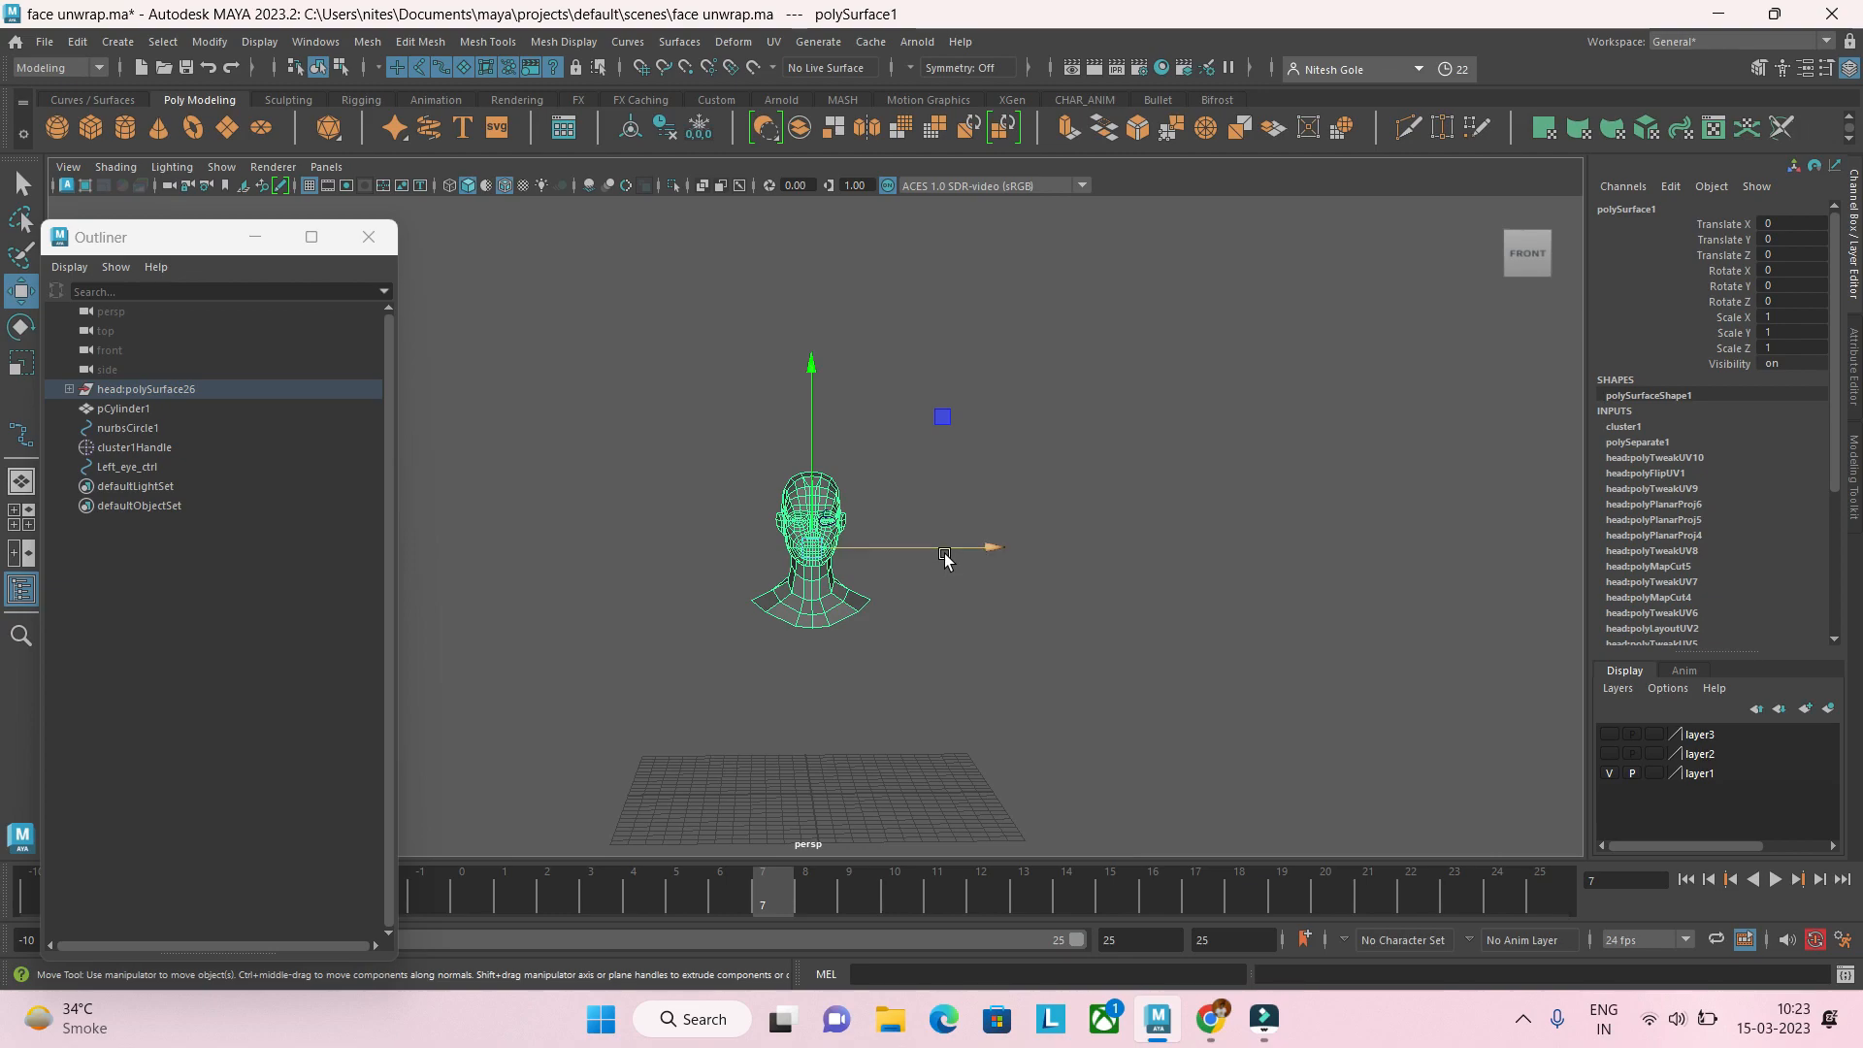
# Step: Duplicate the head twice along the X axis, placing the copies at Translate X about 29.7 and 40.4
pyautogui.moveTo(949, 553)
pyautogui.keyDown('shift'); pyautogui.mouseDown()
pyautogui.moveTo(1402, 549)
pyautogui.moveTo(1383, 546)
pyautogui.mouseUp(); pyautogui.keyUp('shift')
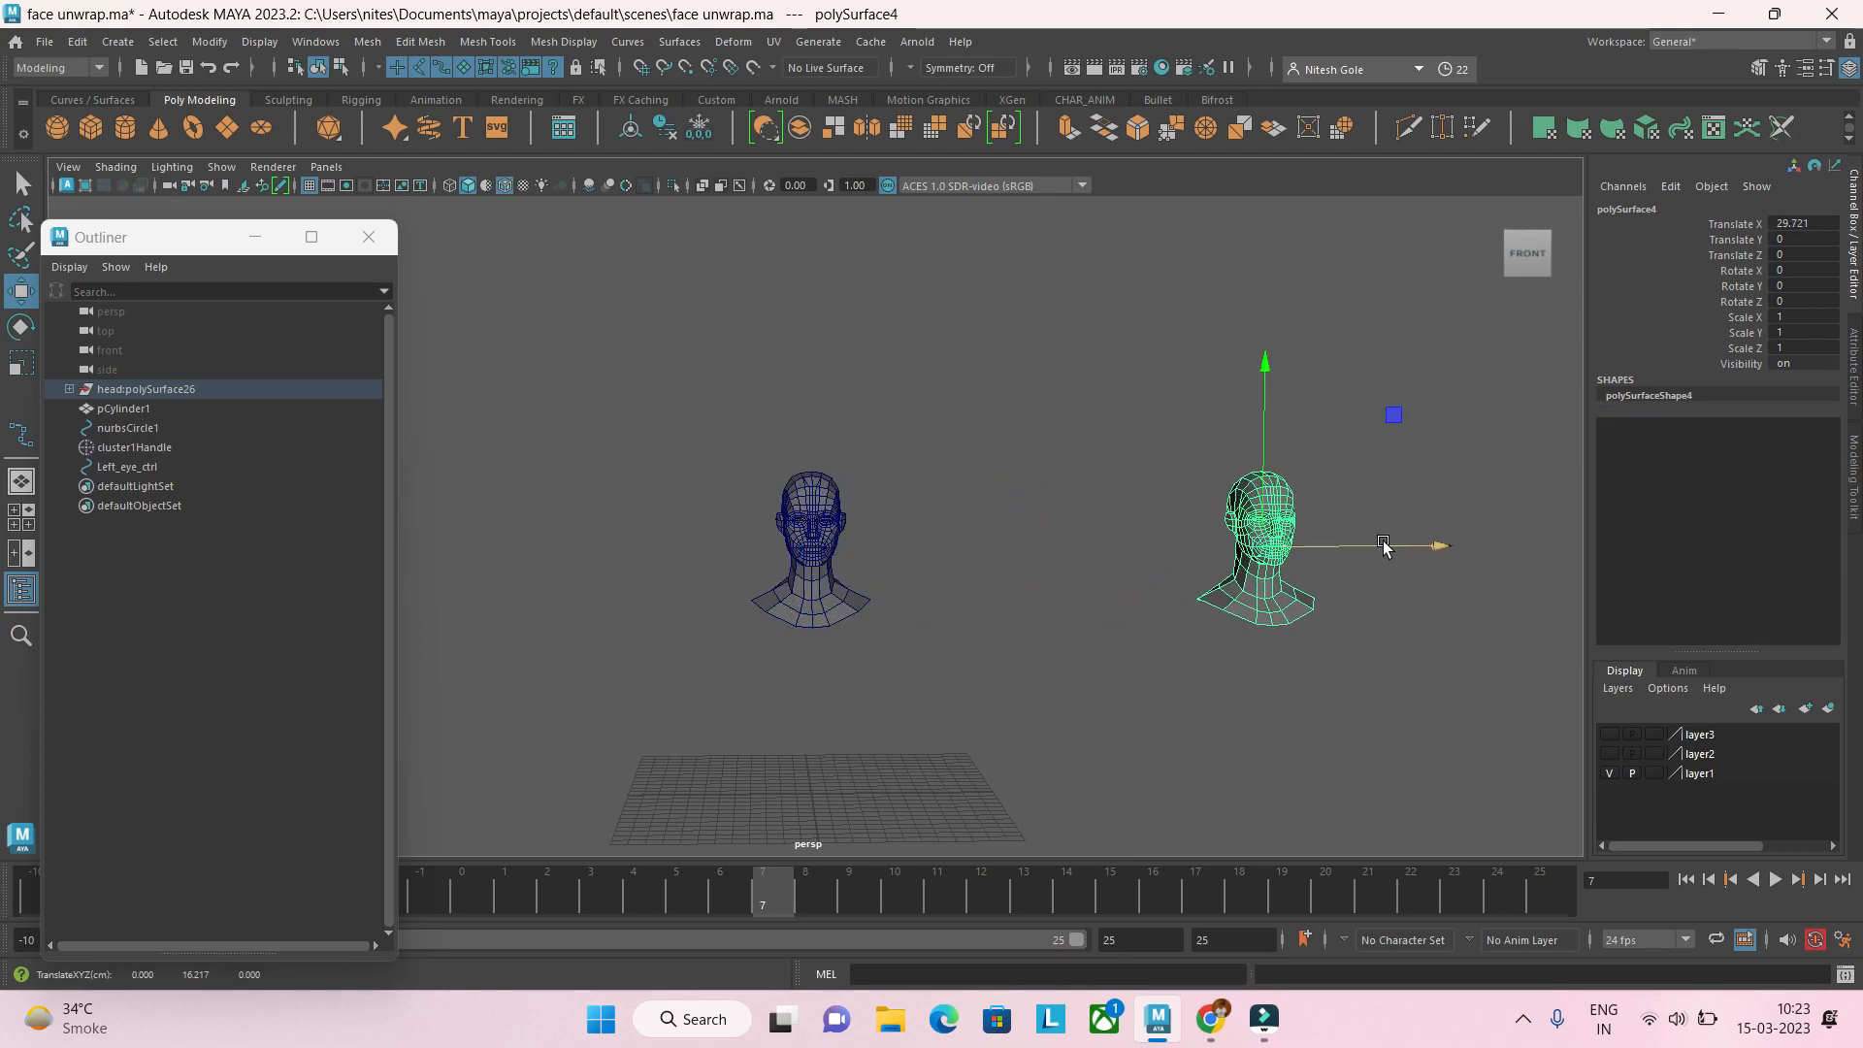
pyautogui.click(852, 580)
pyautogui.moveTo(907, 544)
pyautogui.keyDown('shift'); pyautogui.mouseDown()
pyautogui.moveTo(1538, 585)
pyautogui.moveTo(1489, 586)
pyautogui.moveTo(1514, 588)
pyautogui.mouseUp(); pyautogui.keyUp('shift')
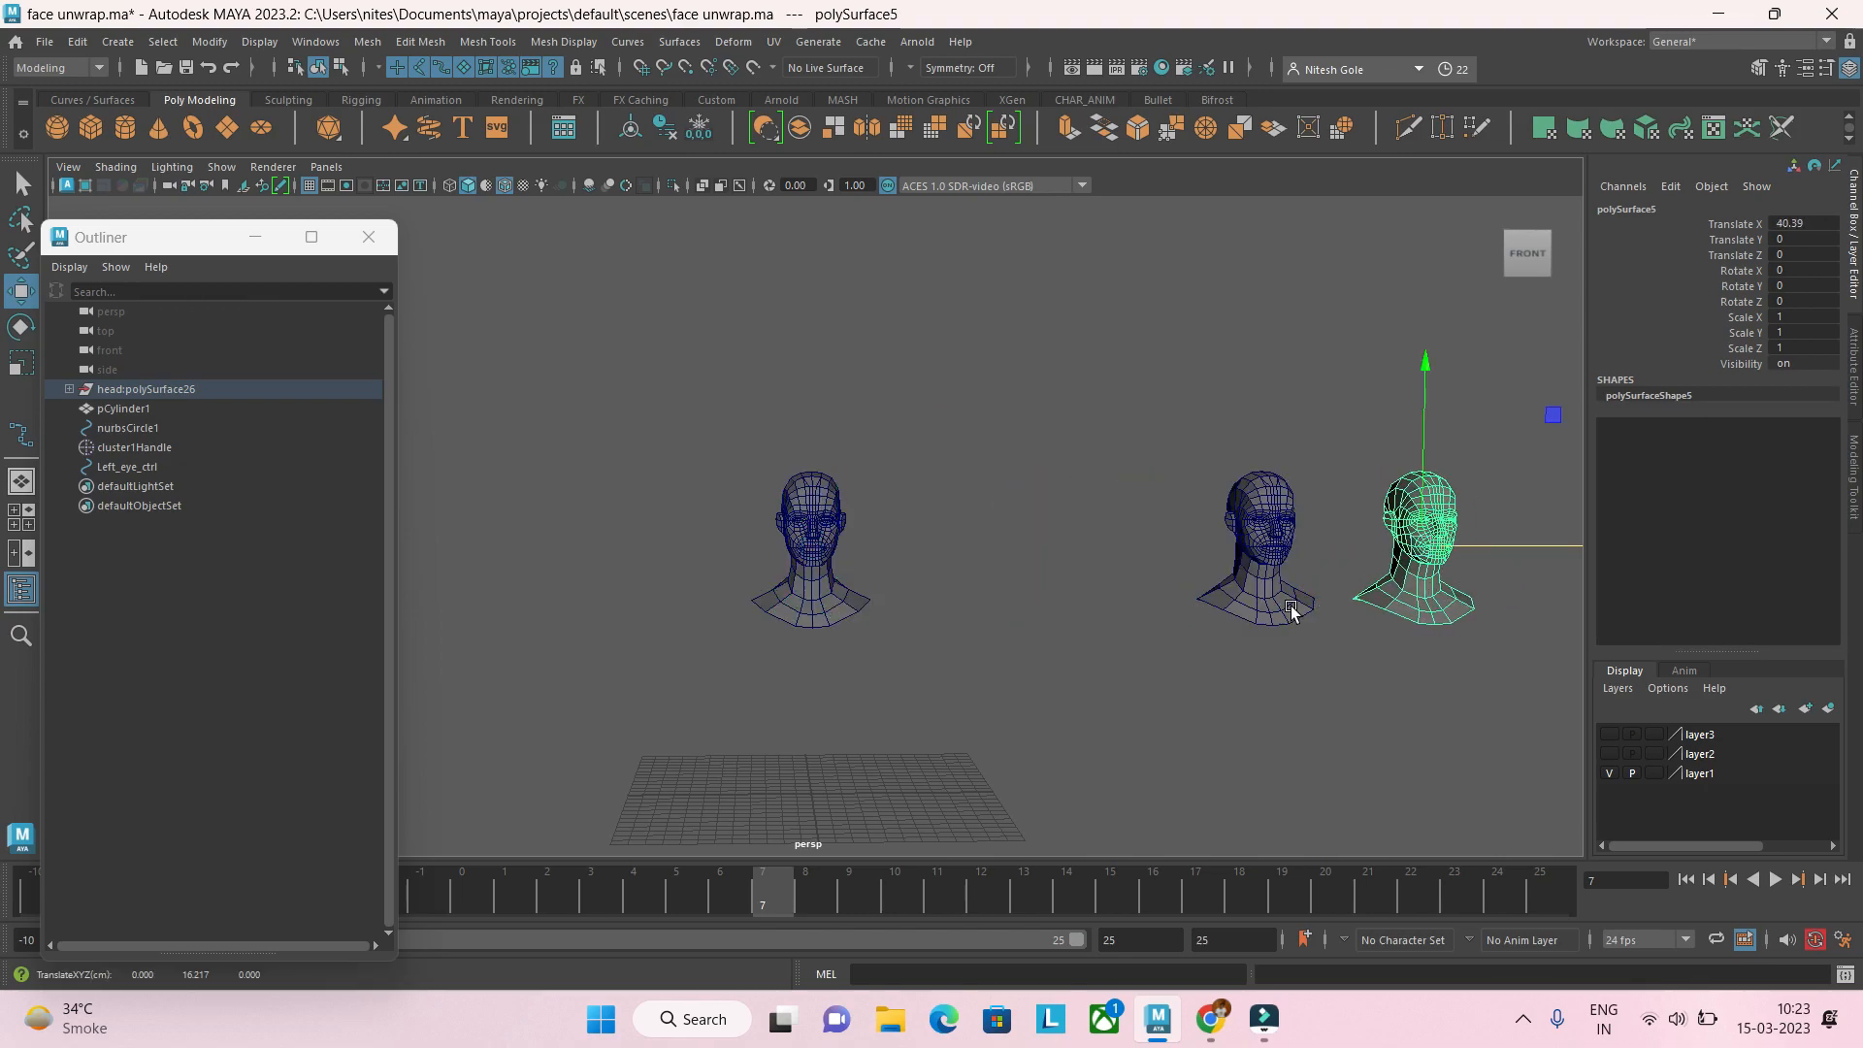
pyautogui.click(1063, 658)
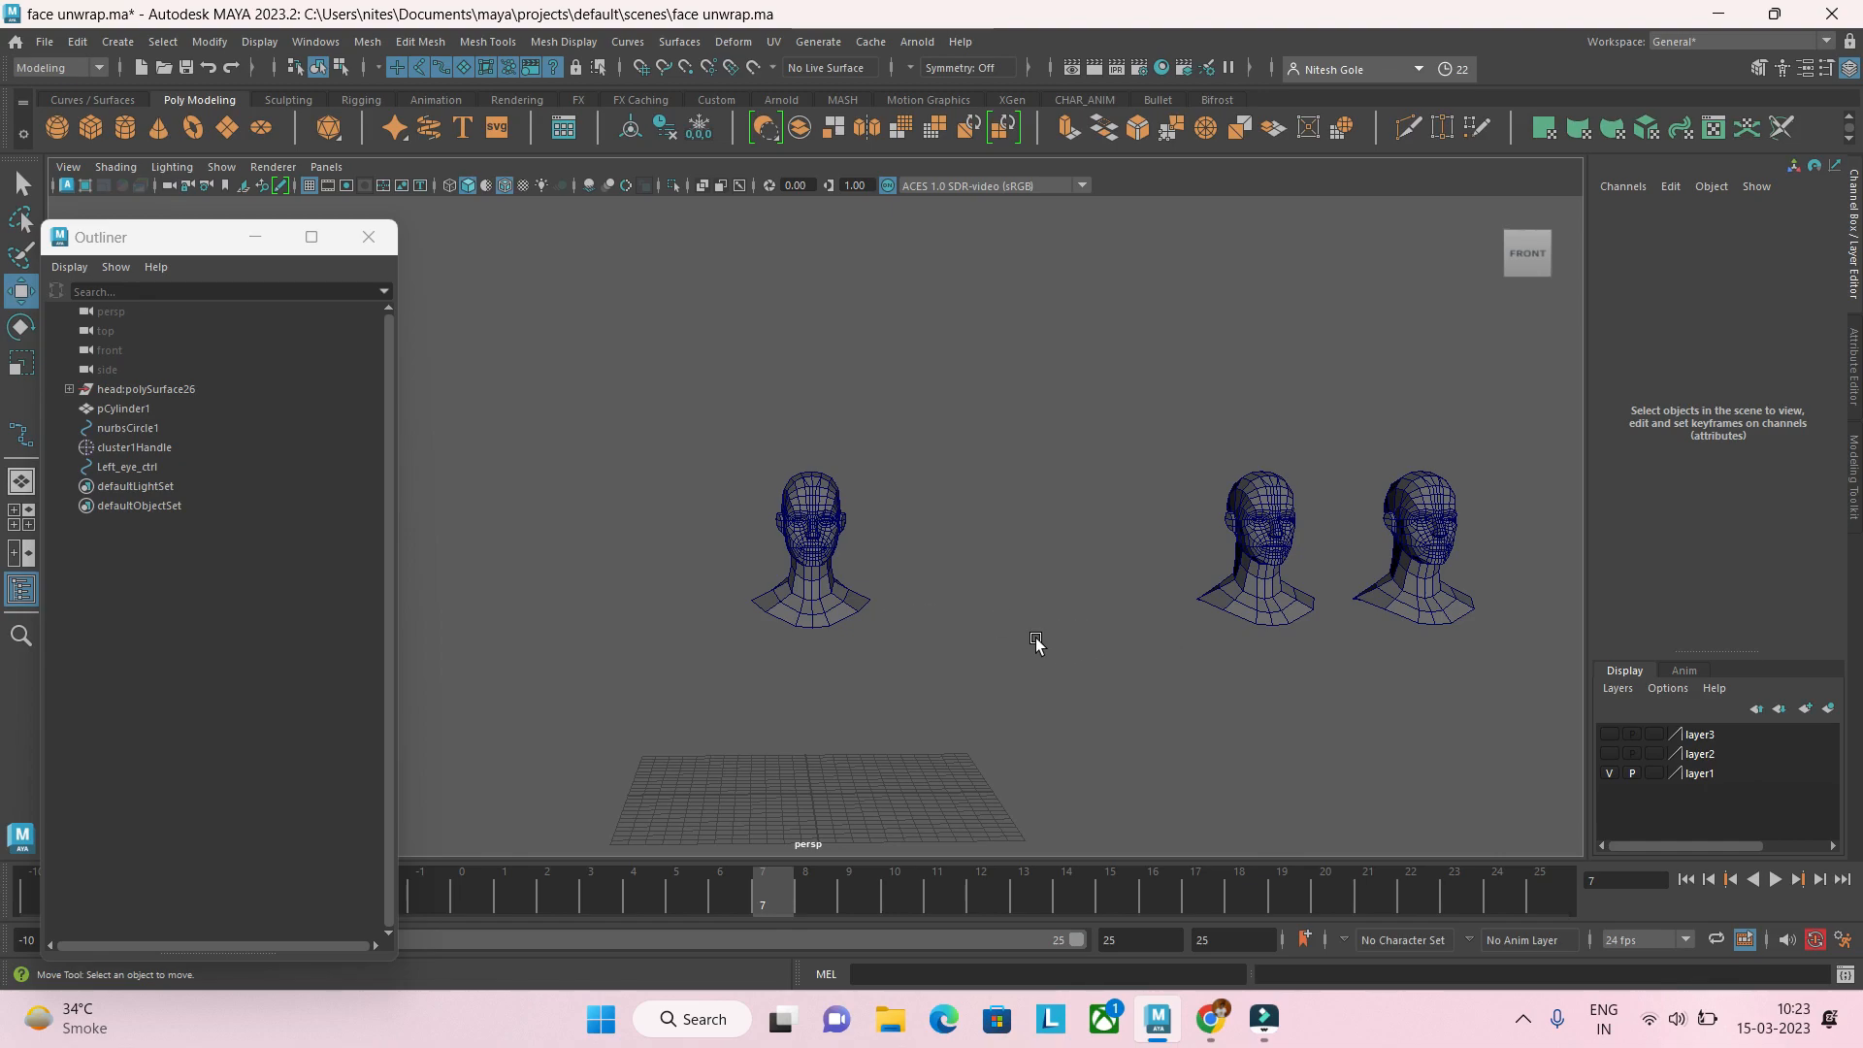
# Step: Rename the nearer head copy to happy and the farther one to sad
pyautogui.click(1252, 561)
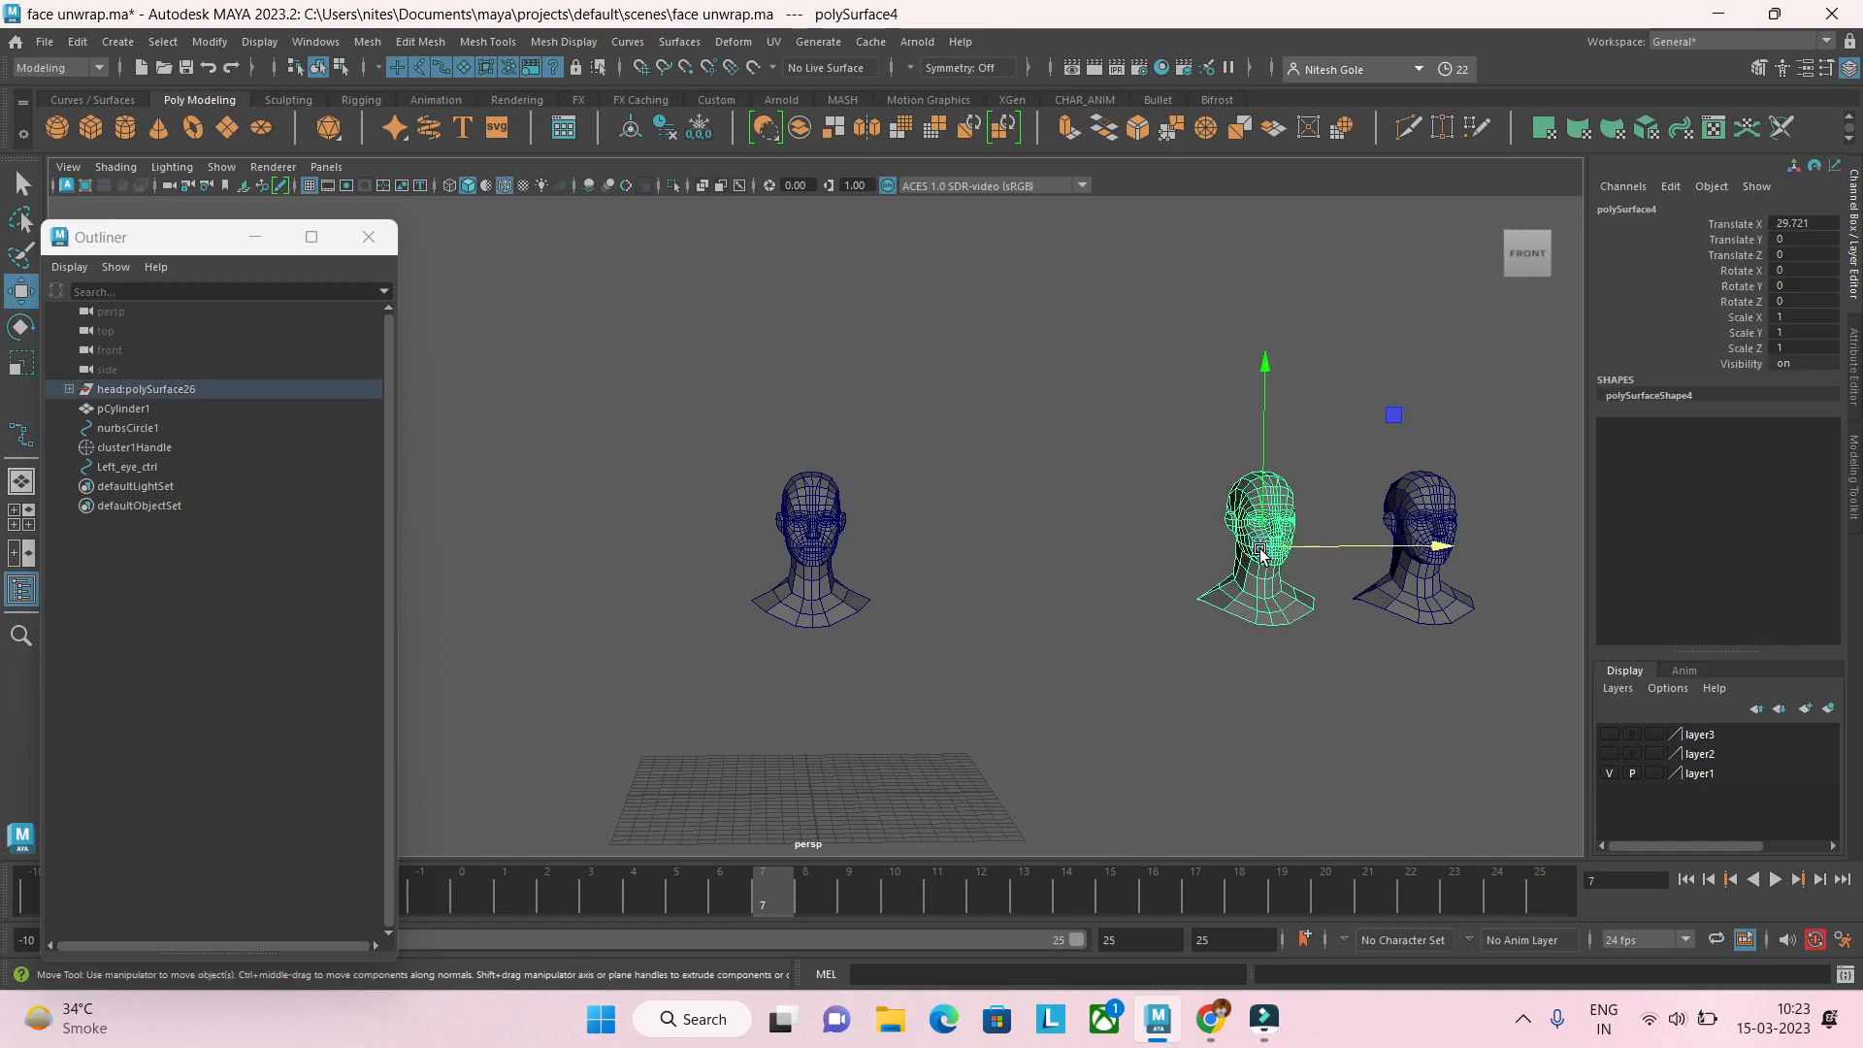
pyautogui.doubleClick(1613, 209)
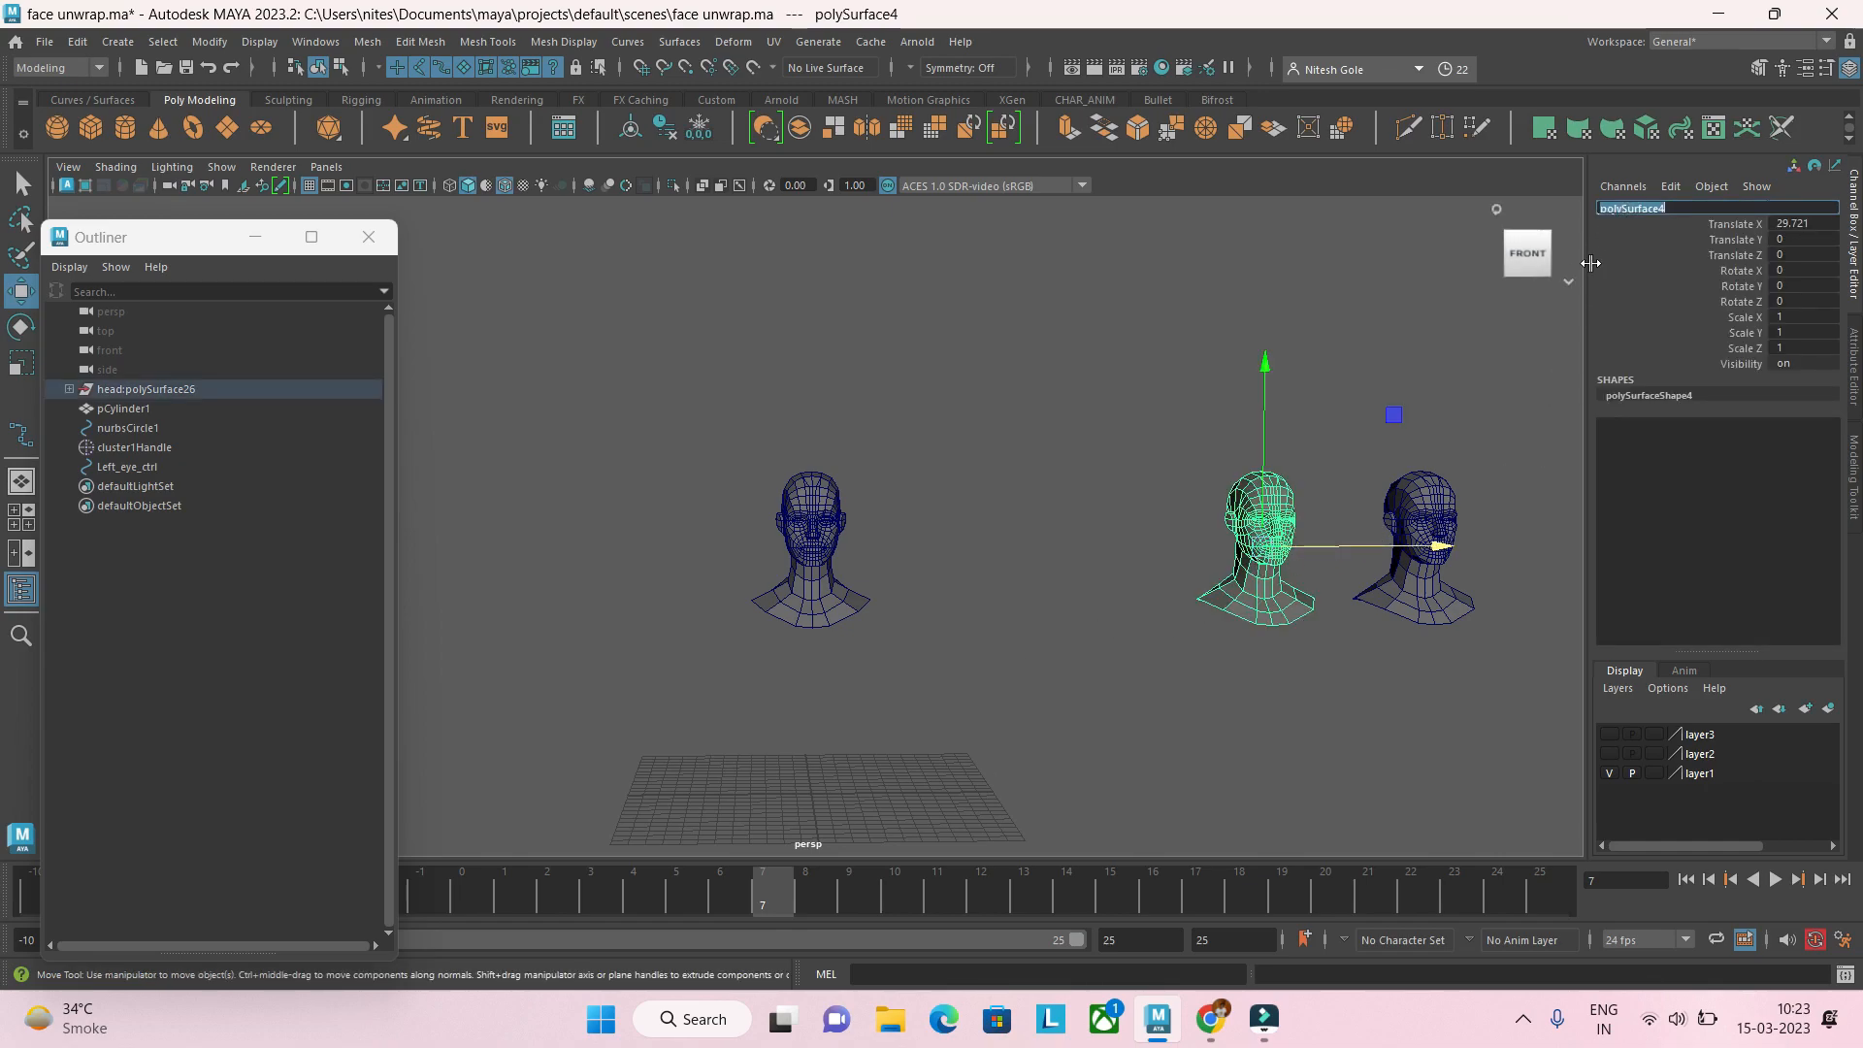
pyautogui.write('happy')
pyautogui.click(1446, 495)
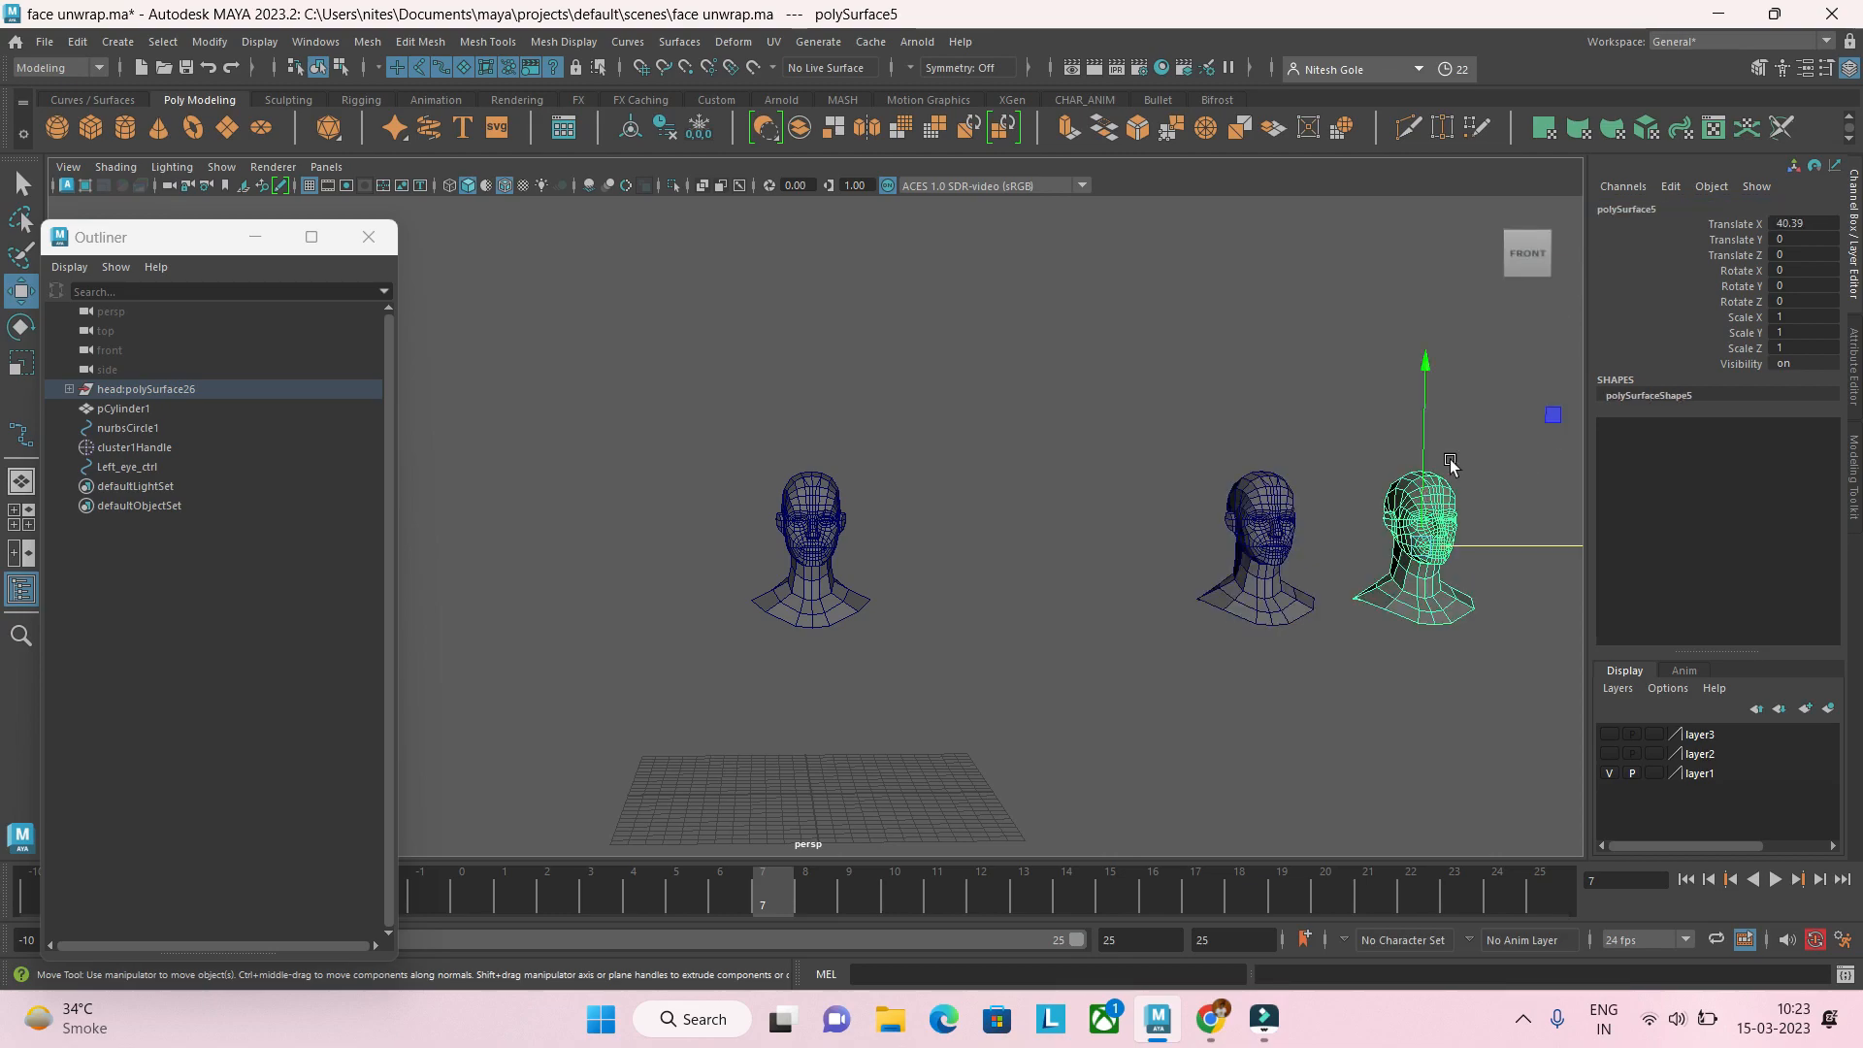
pyautogui.doubleClick(1616, 209)
pyautogui.write('sad')
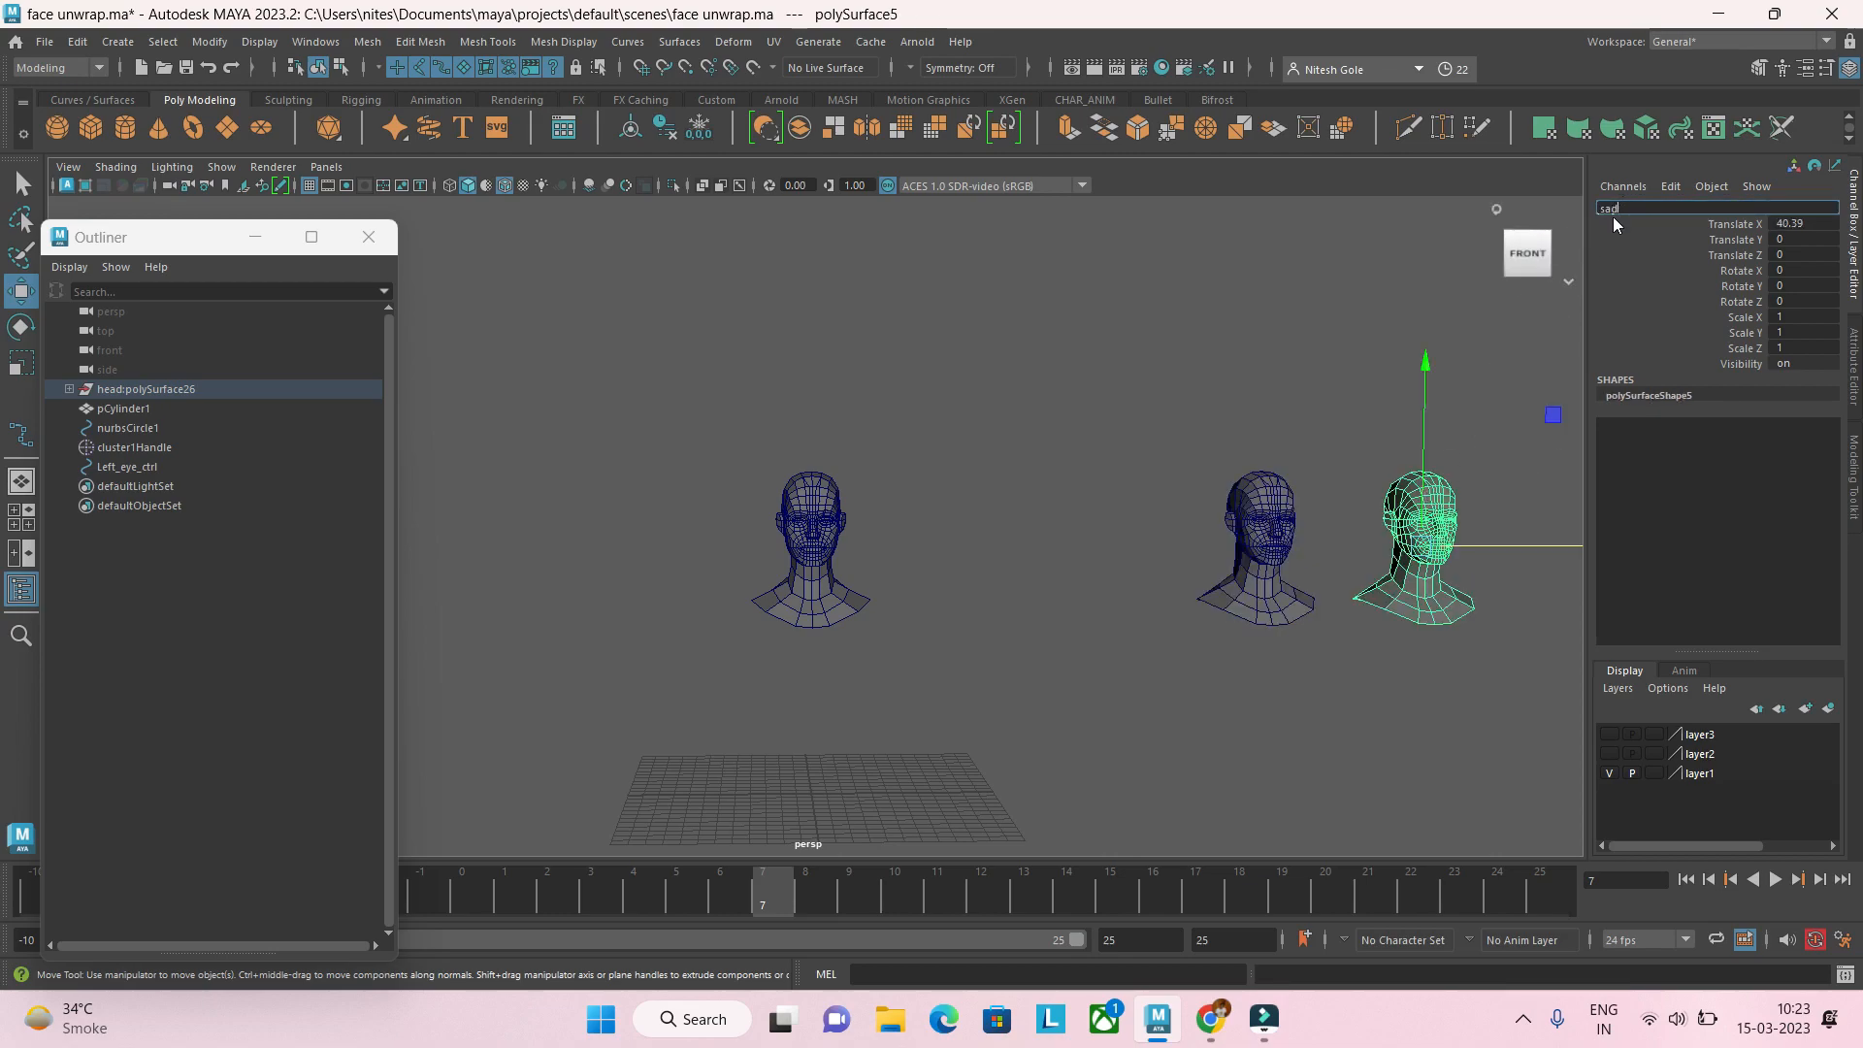
pyautogui.click(1291, 383)
# Step: Switch the happy head to vertex mode and select the vertex at one corner of the mouth
pyautogui.scroll(3, 1336, 558)
pyautogui.keyDown('alt'); pyautogui.moveTo(1377, 553); pyautogui.dragTo(740, 491, button='middle'); pyautogui.keyUp('alt')
pyautogui.scroll(3, 742, 493)
pyautogui.click(1081, 525)
pyautogui.scroll(5, 1109, 501)
pyautogui.keyDown('alt'); pyautogui.moveTo(1250, 483); pyautogui.dragTo(782, 541, button='middle'); pyautogui.keyUp('alt')
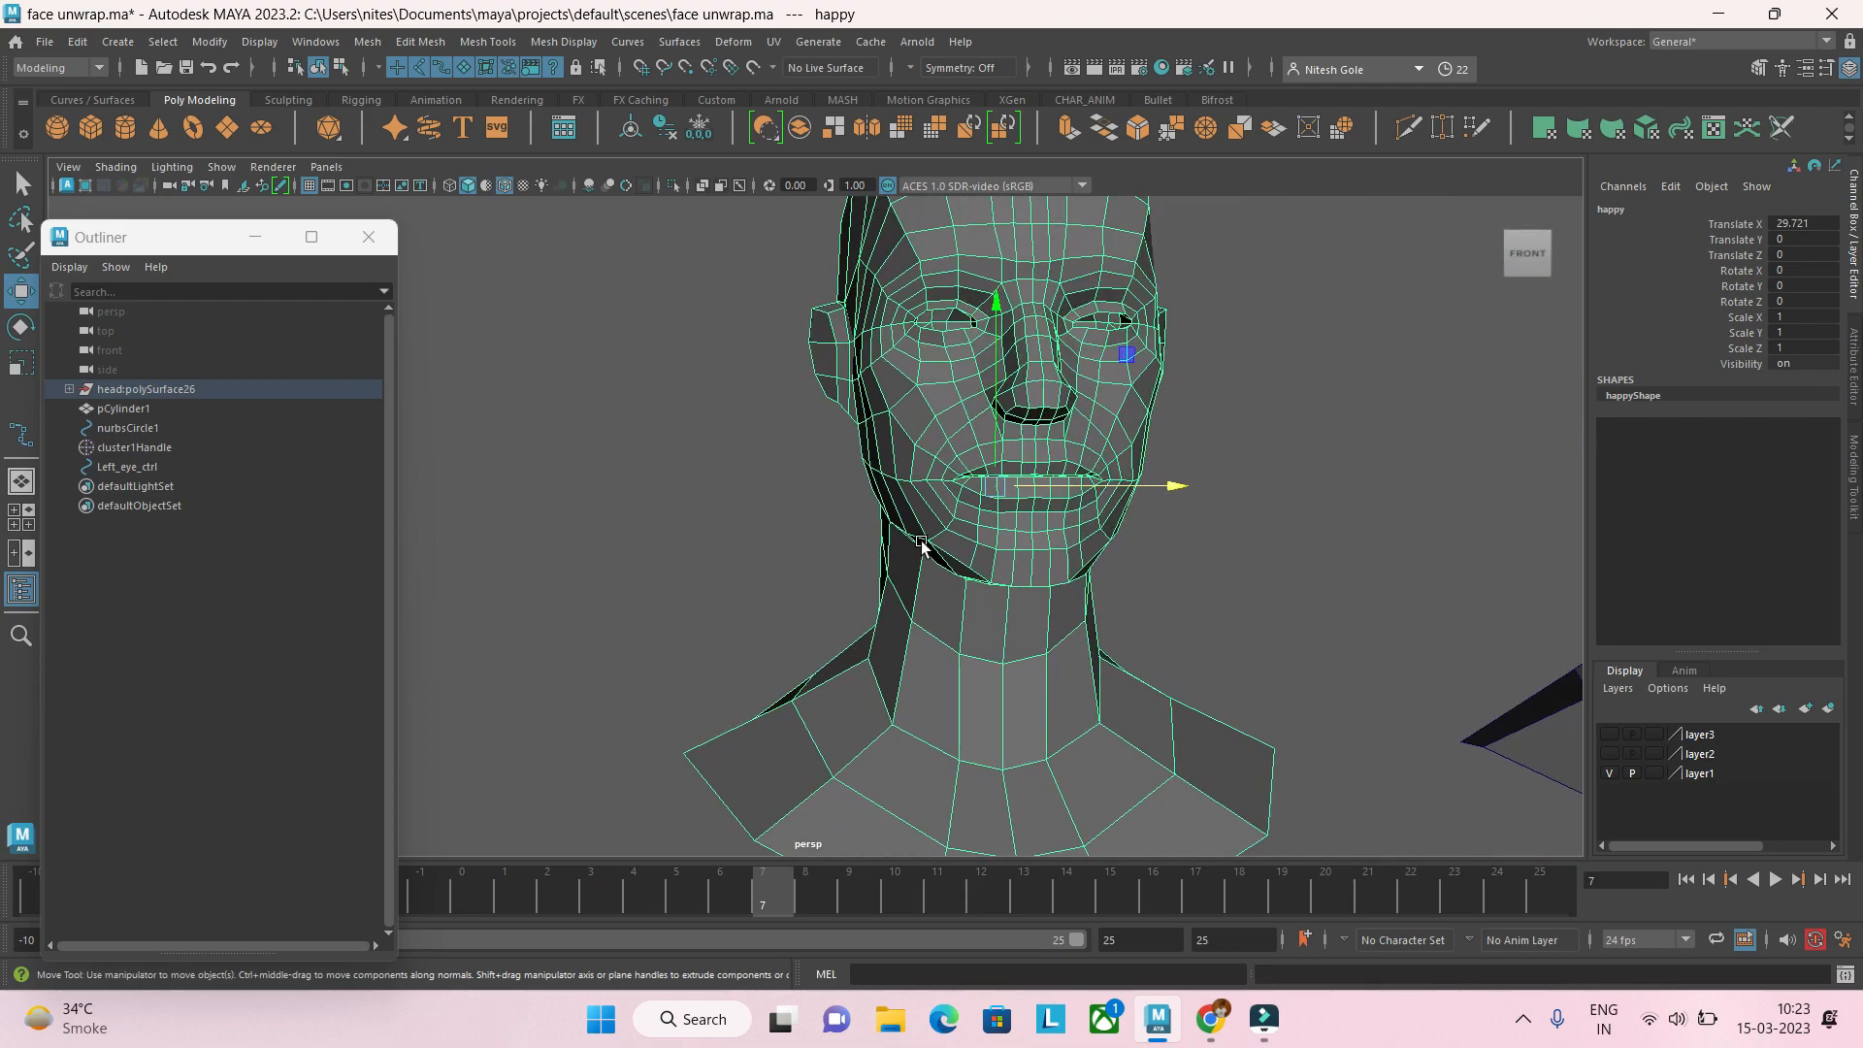
pyautogui.scroll(3, 971, 534)
pyautogui.keyDown('alt'); pyautogui.moveTo(1074, 504); pyautogui.dragTo(1019, 507); pyautogui.keyUp('alt')
pyautogui.moveTo(1161, 435); pyautogui.dragTo(1094, 446, button='right')
pyautogui.click(1327, 469)
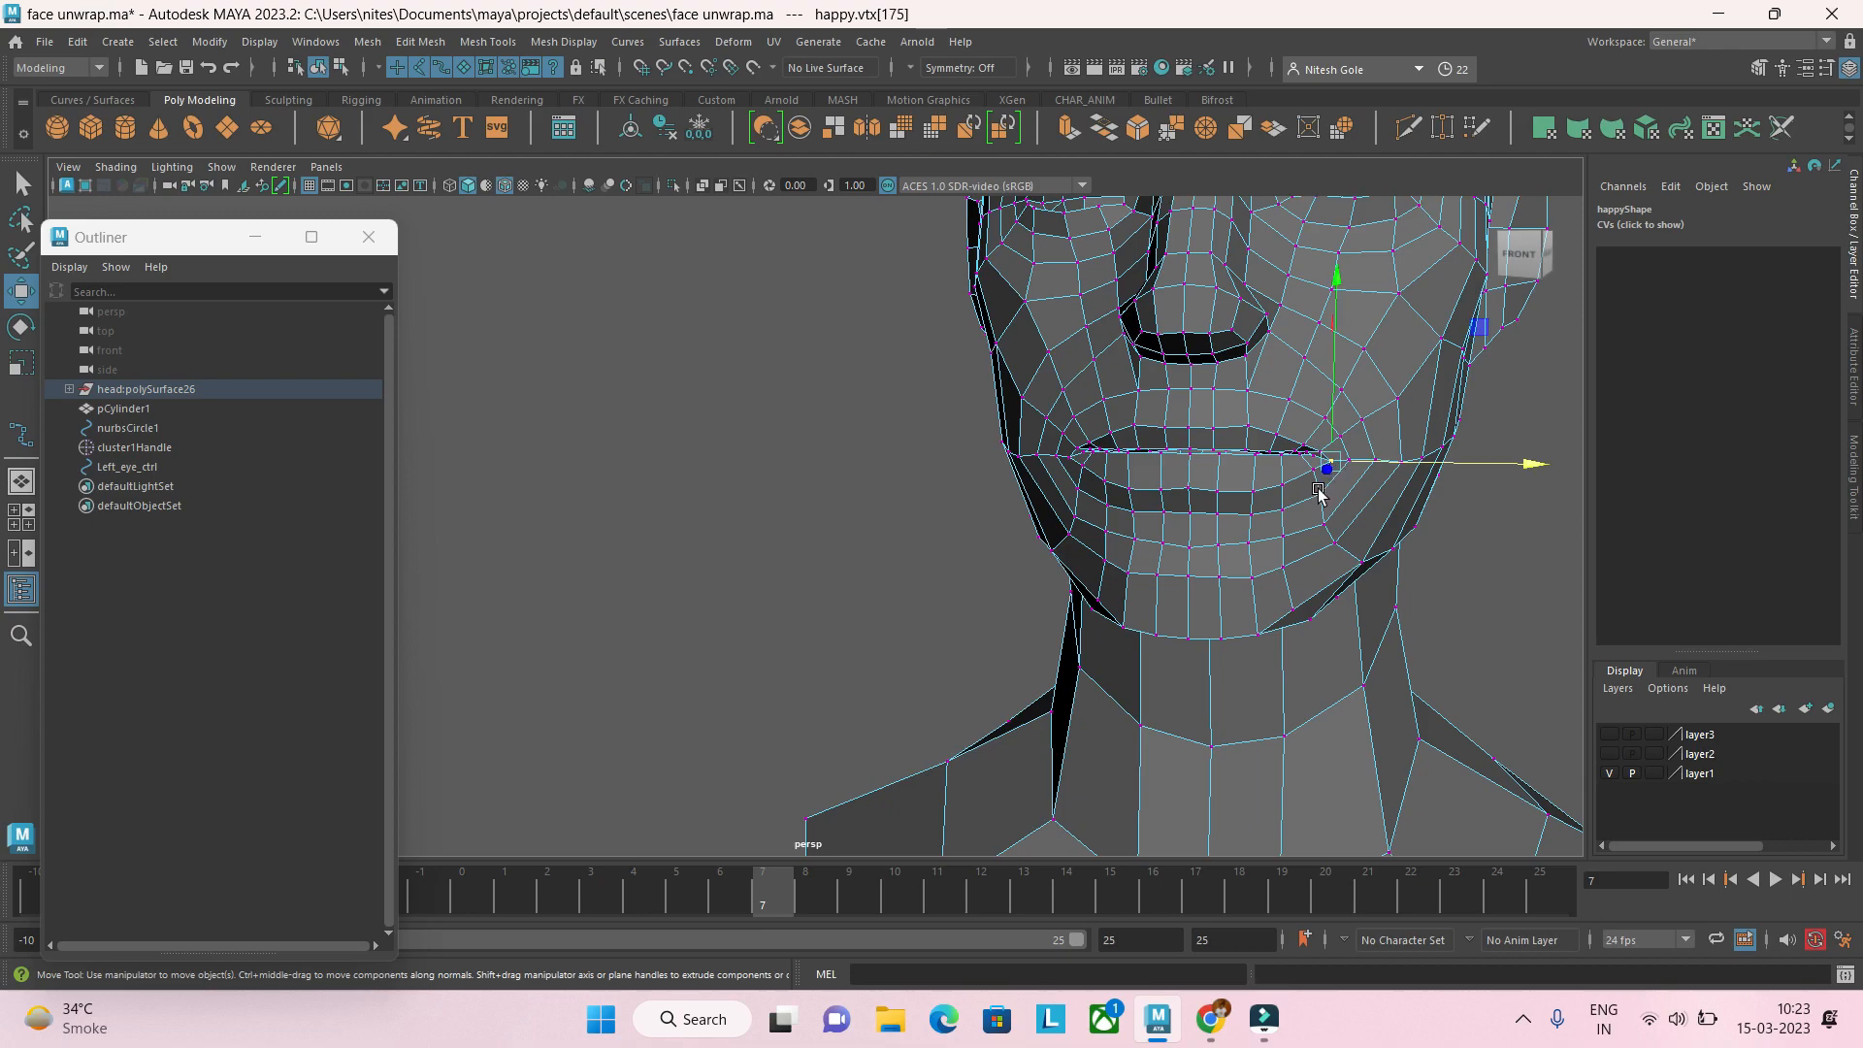
# Step: Turn on Soft Select and set symmetry to Object X for the mouth-corner vertex selection
pyautogui.press('b')
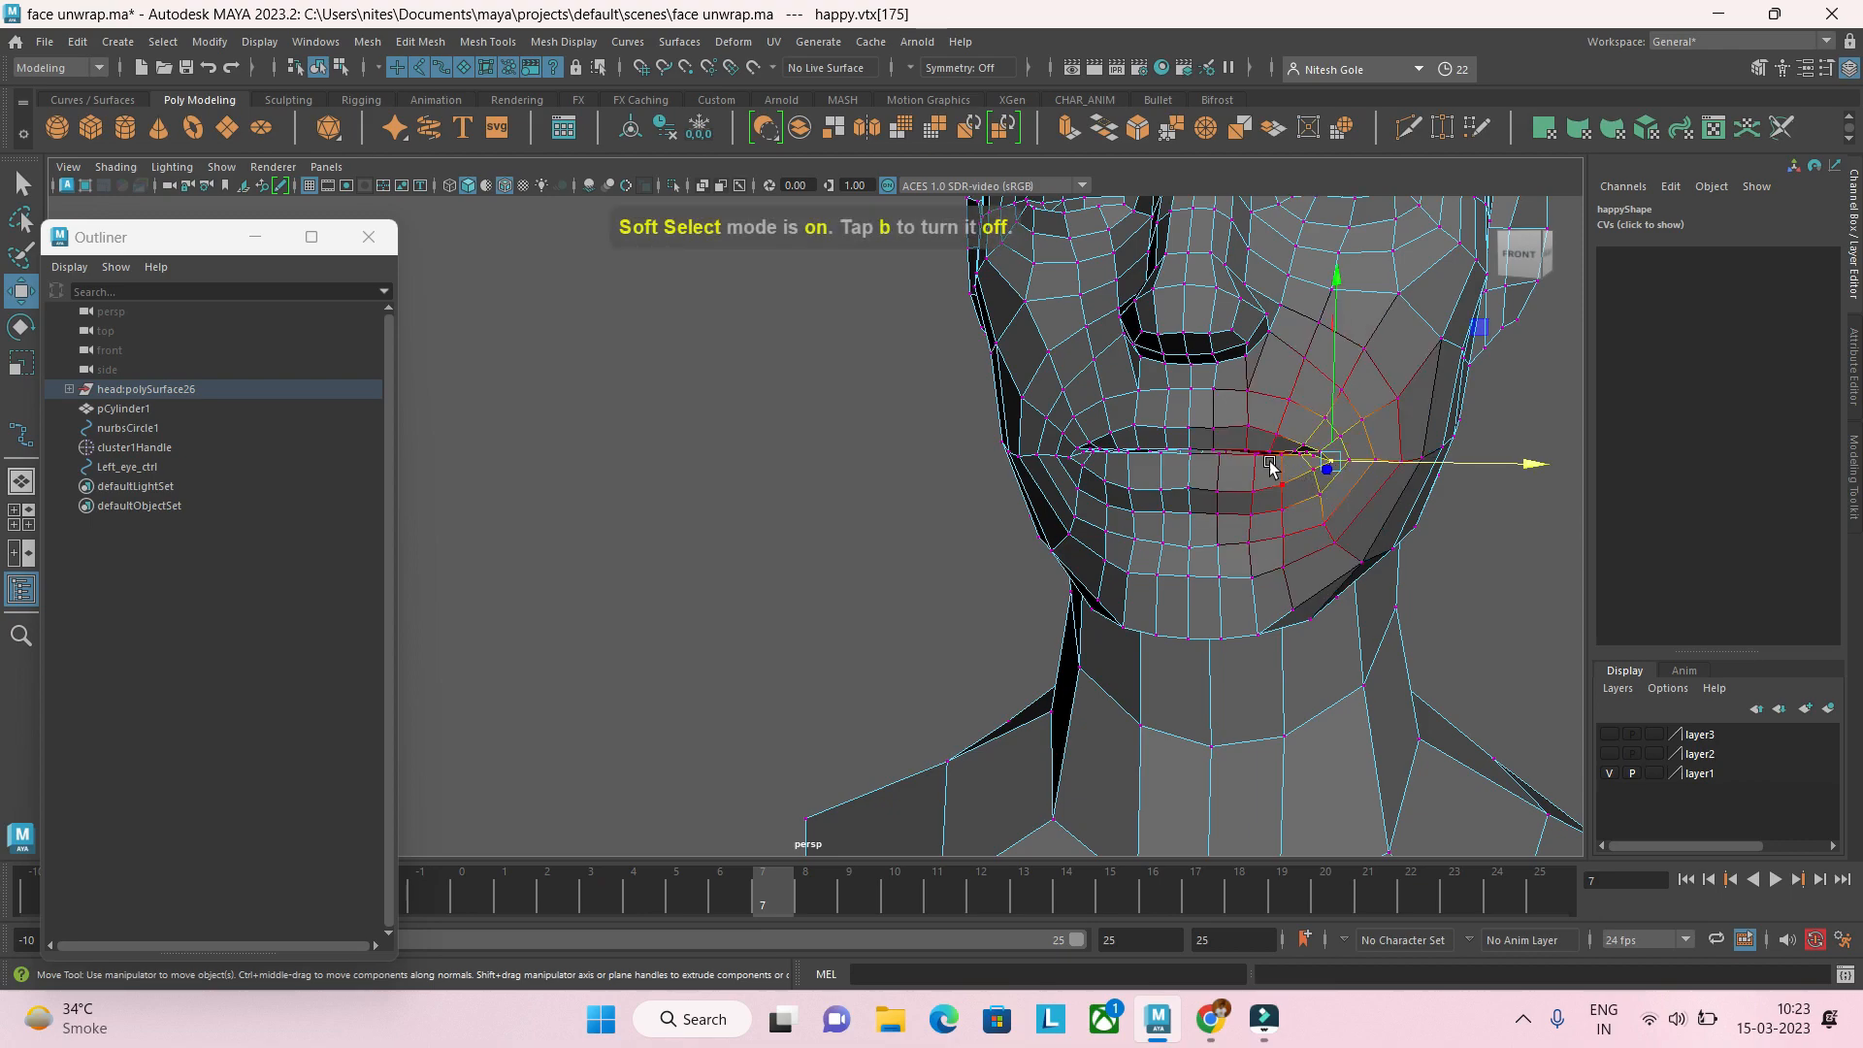
pyautogui.click(912, 68)
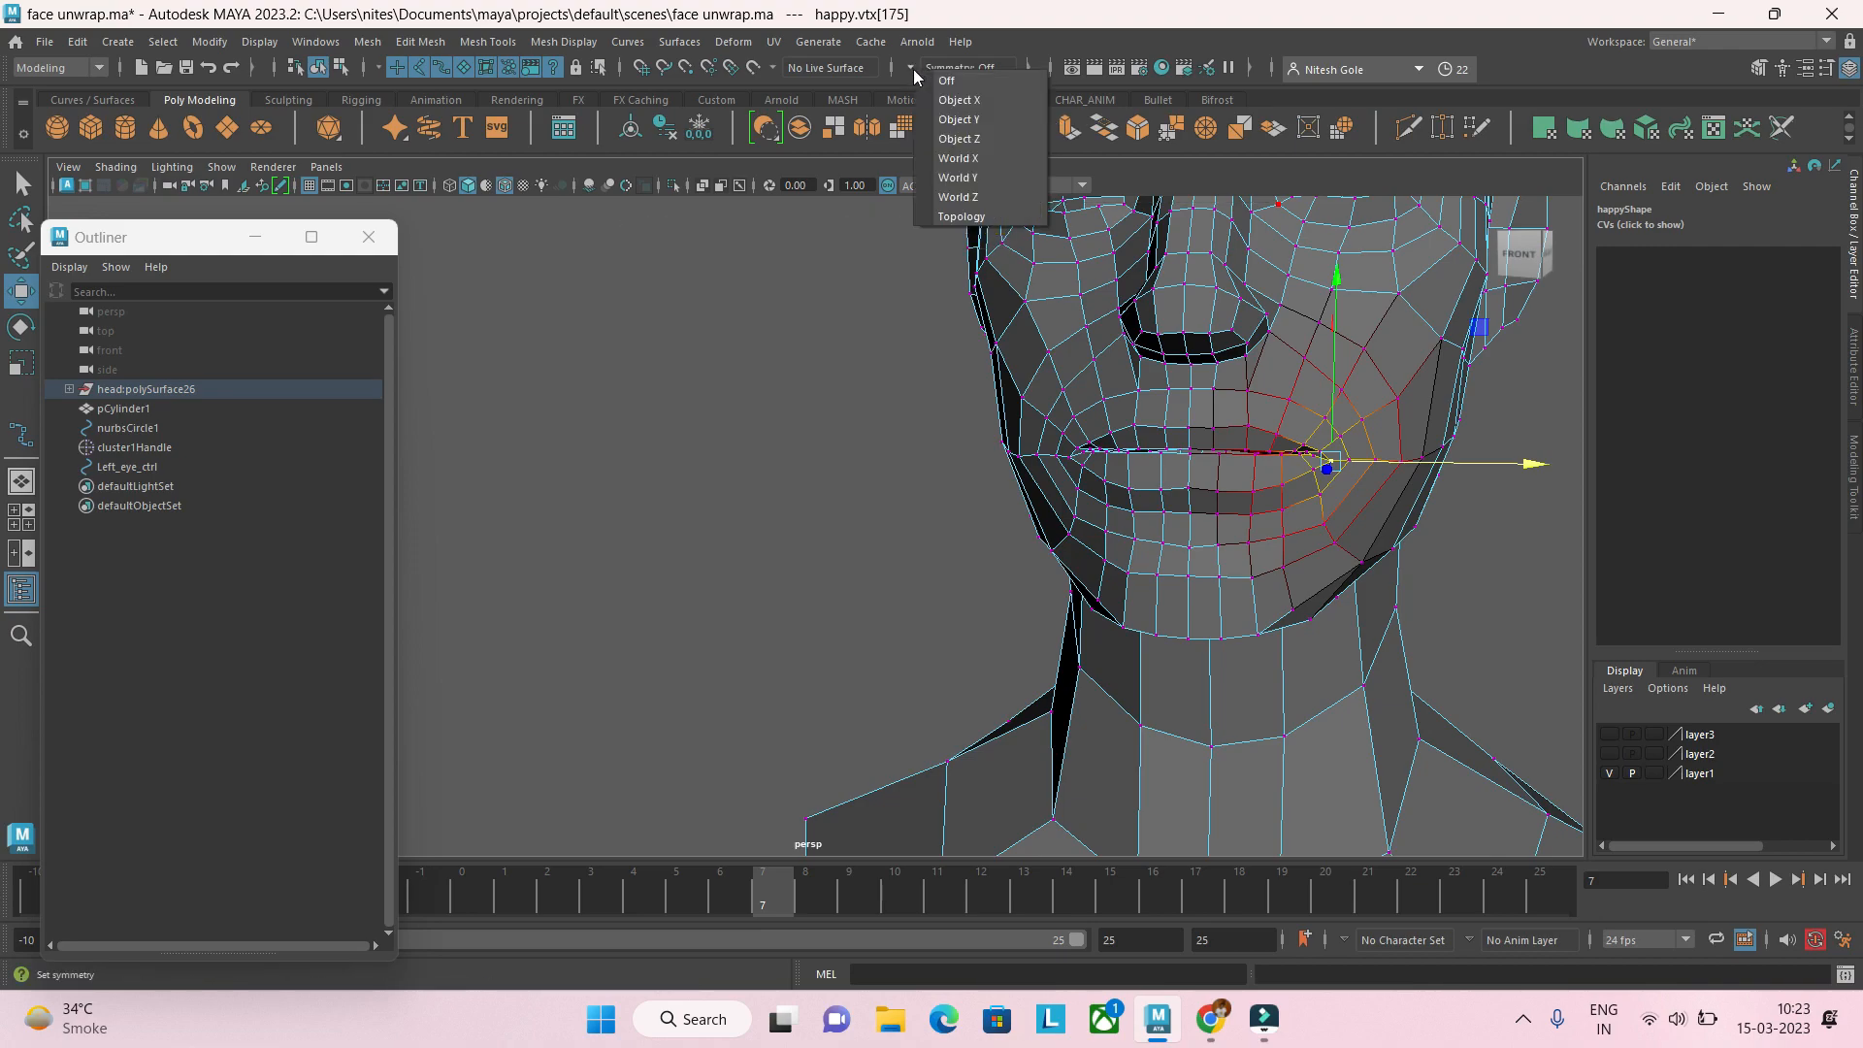
pyautogui.click(945, 93)
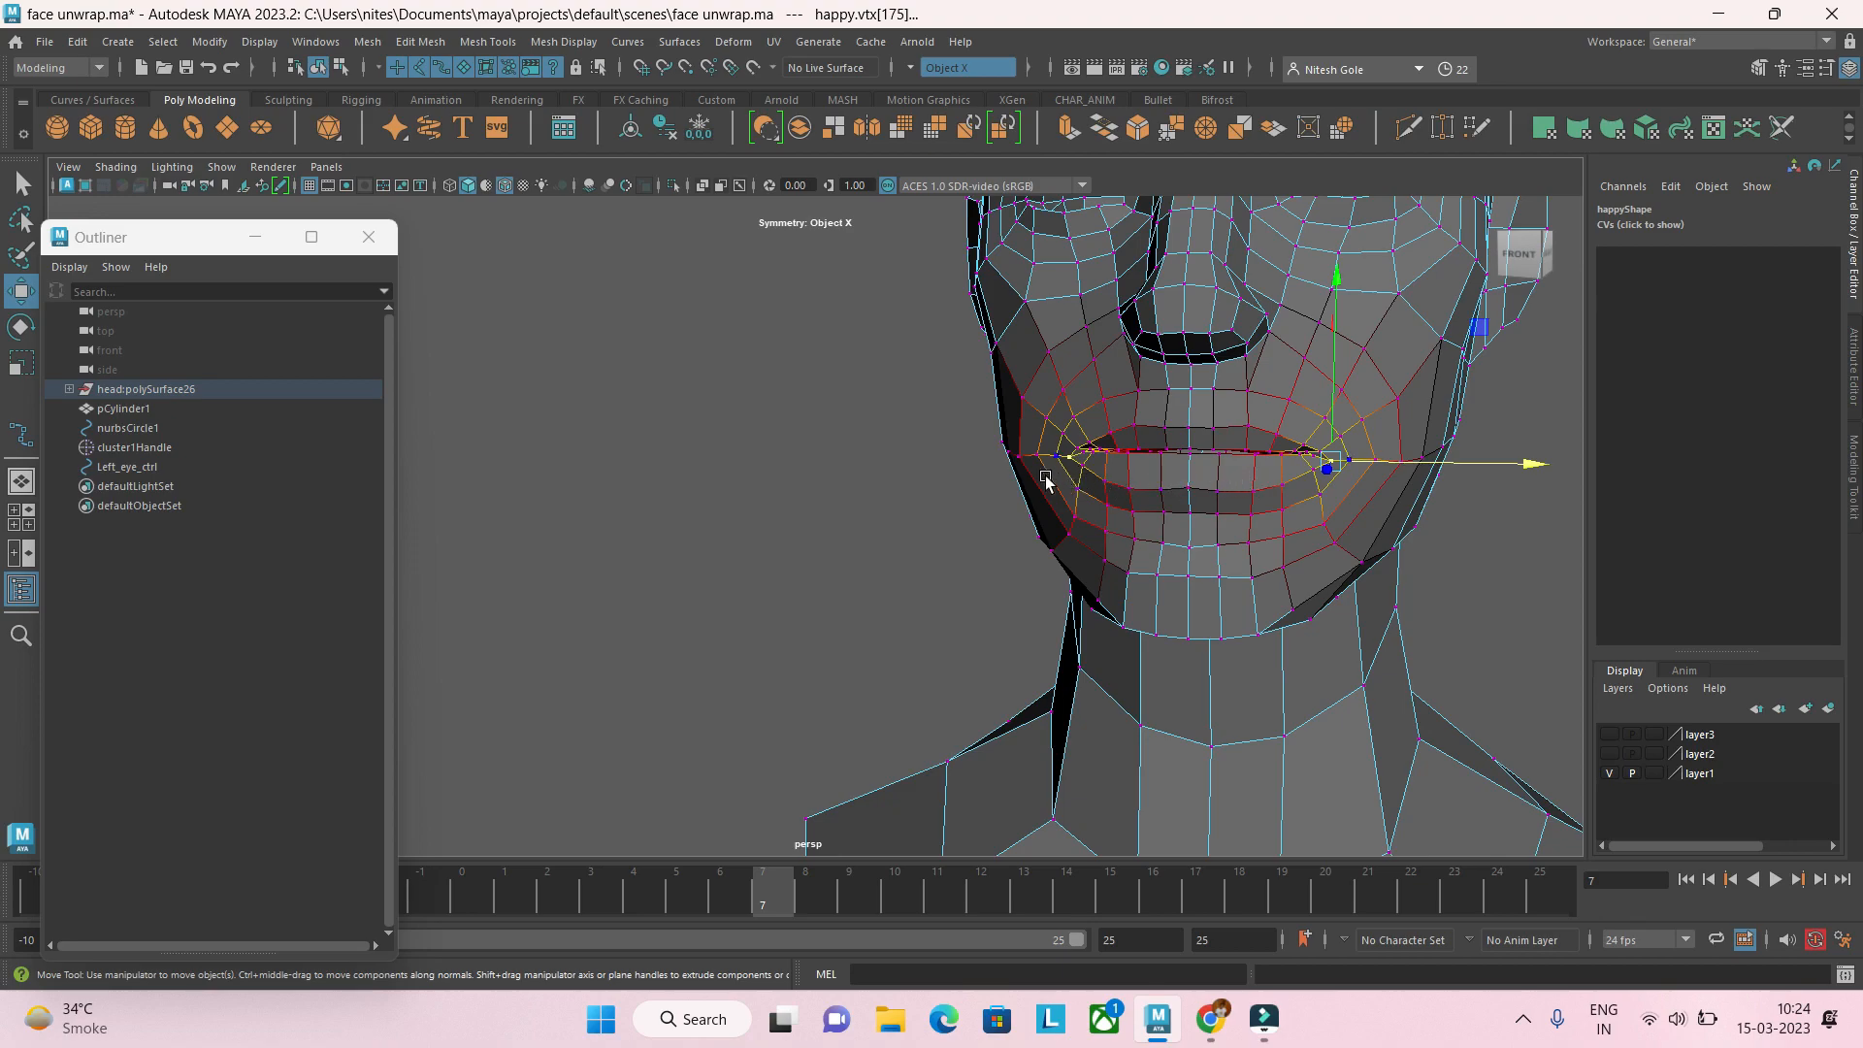
# Step: Try raising both mouth corners of the happy head along Y, and undo the move
pyautogui.moveTo(1338, 375); pyautogui.dragTo(1329, 330)
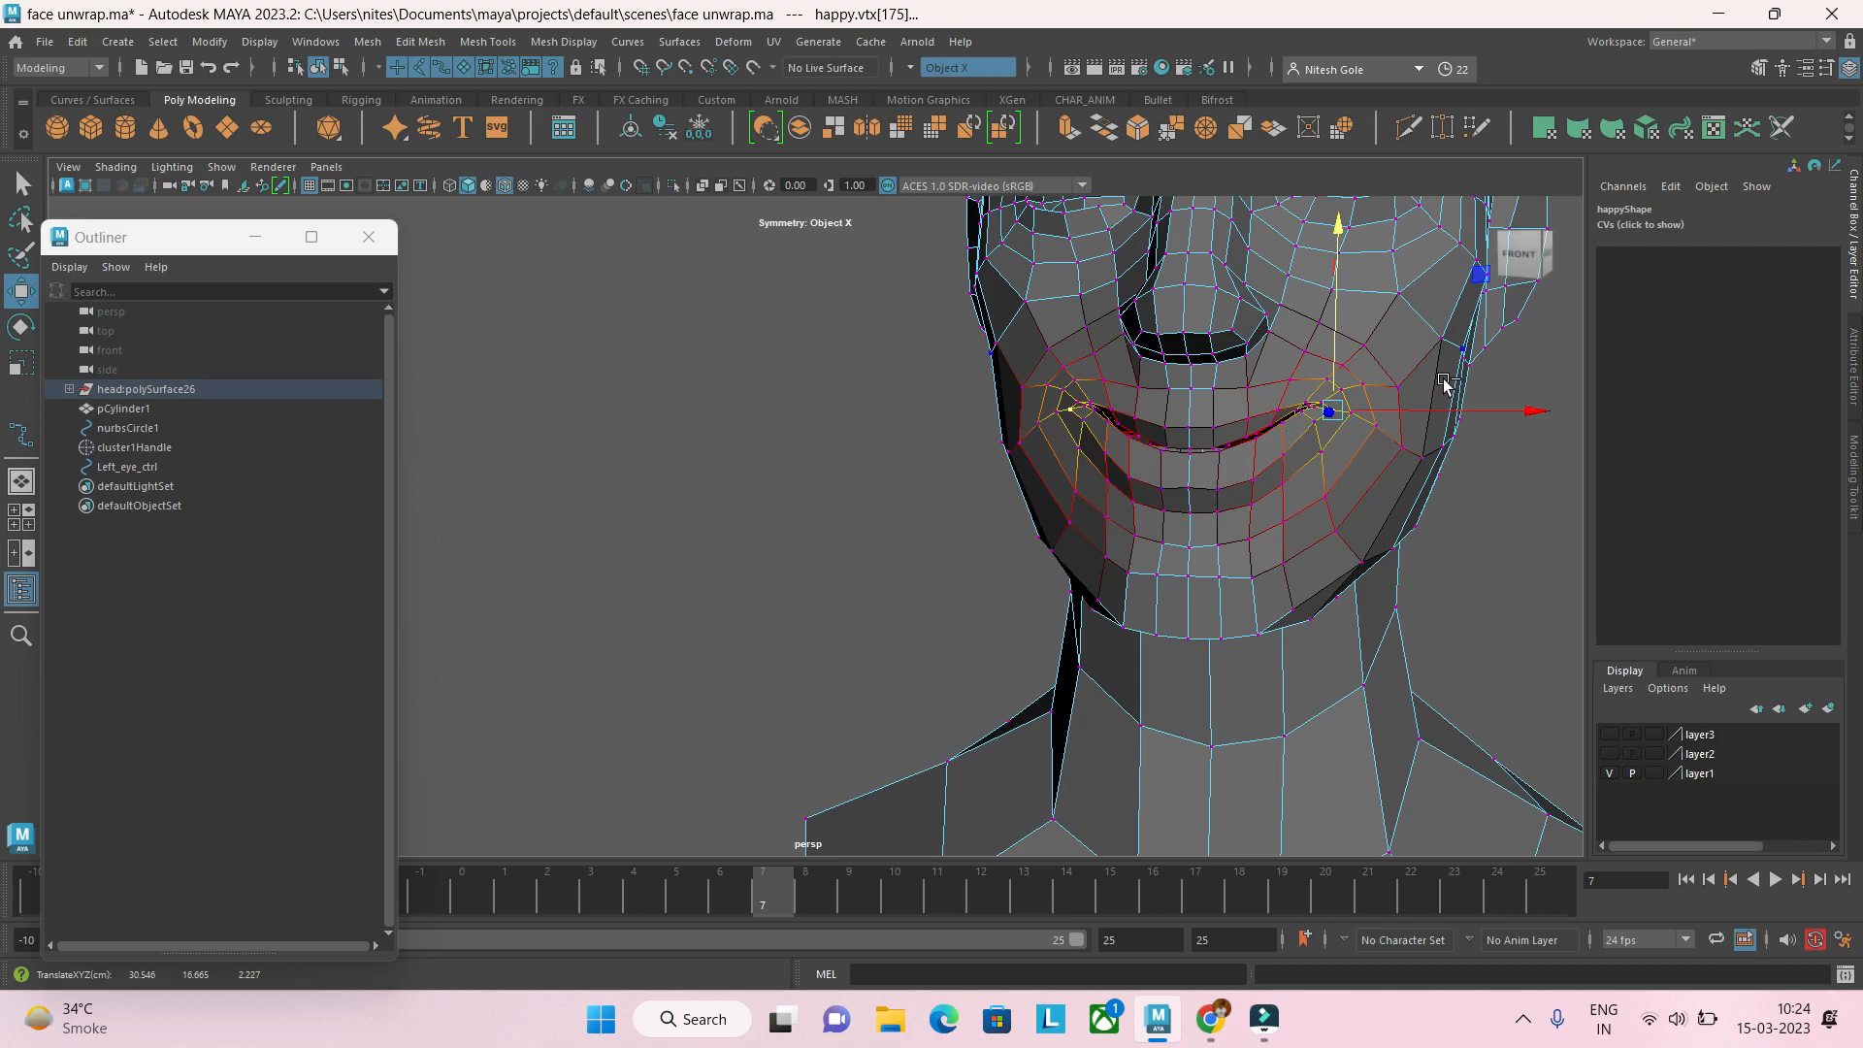
pyautogui.hotkey('ctrl', 'z')
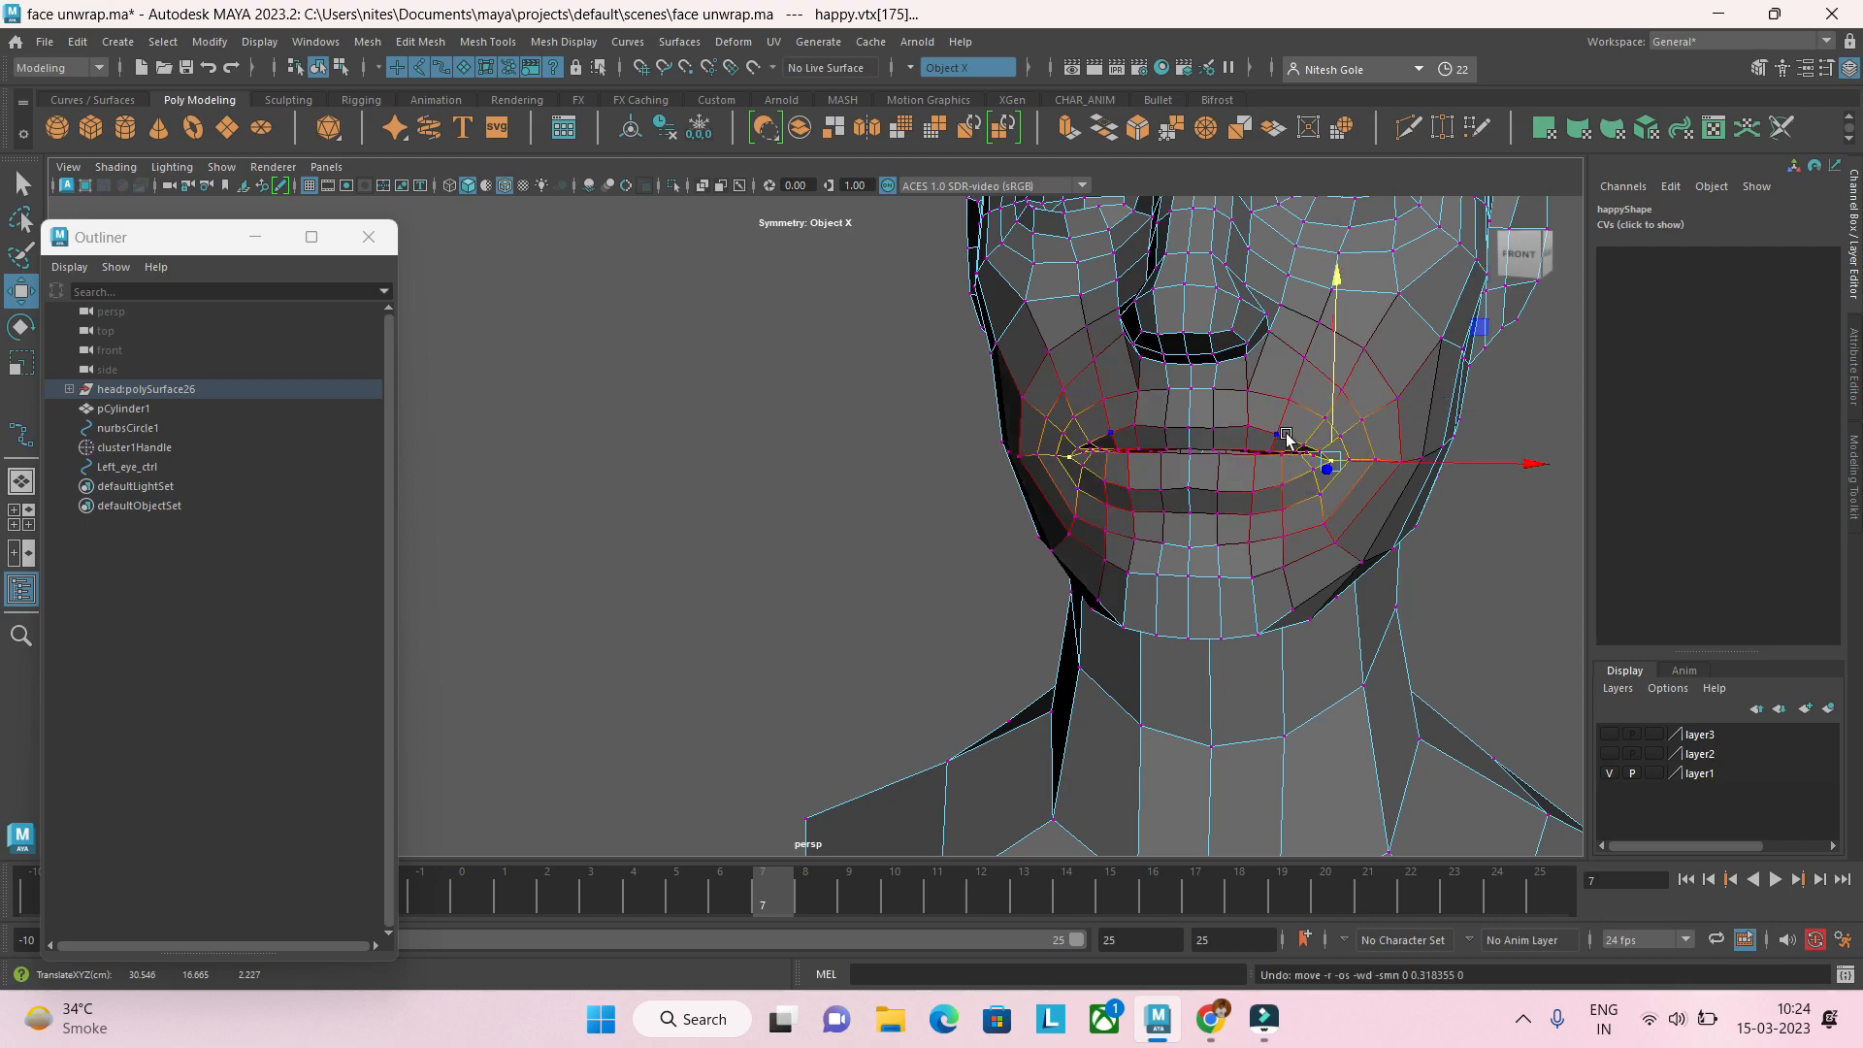
# Step: Select the mouth-corner vertices of the happy head and raise both corners along Y into a slight smile
pyautogui.moveTo(1268, 376); pyautogui.dragTo(1296, 591)
pyautogui.scroll(-2, 1382, 510)
pyautogui.scroll(-2, 1210, 536)
pyautogui.scroll(-3, 1210, 538)
pyautogui.scroll(5, 1296, 591)
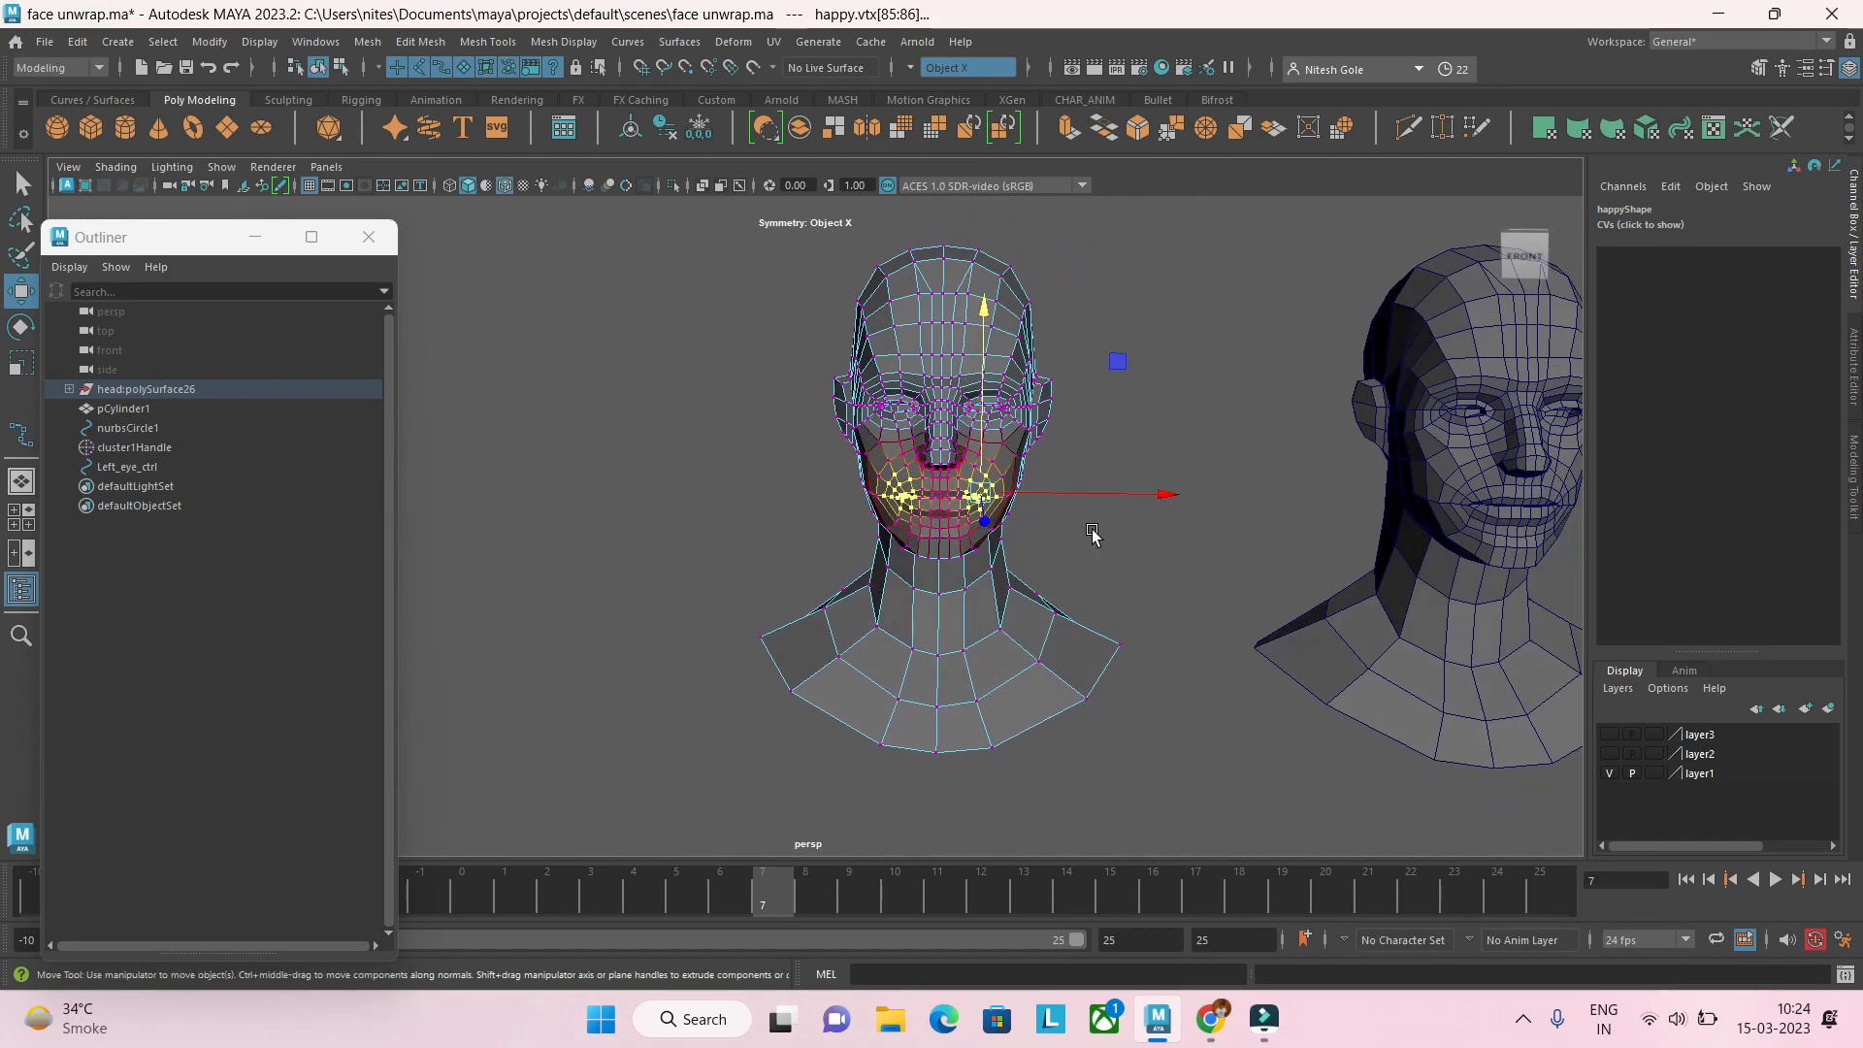
pyautogui.moveTo(1076, 498); pyautogui.dragTo(1095, 451)
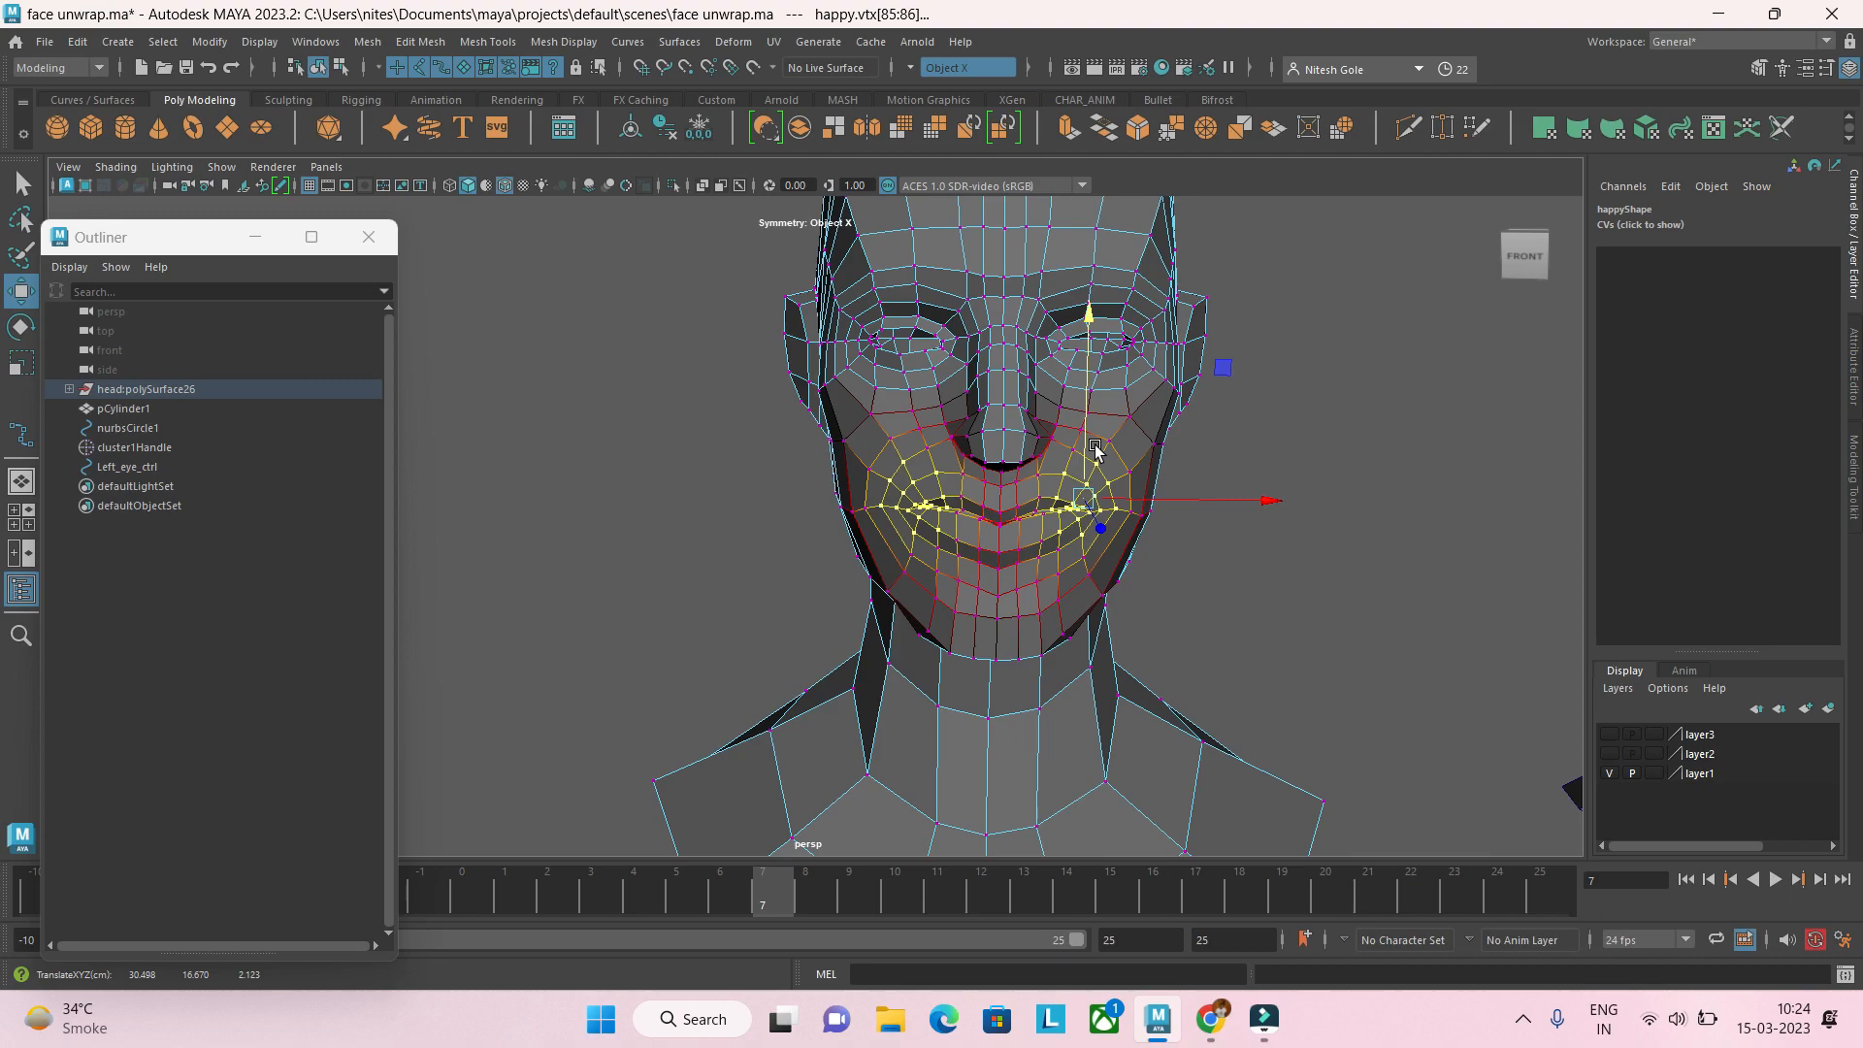
pyautogui.scroll(2, 1053, 534)
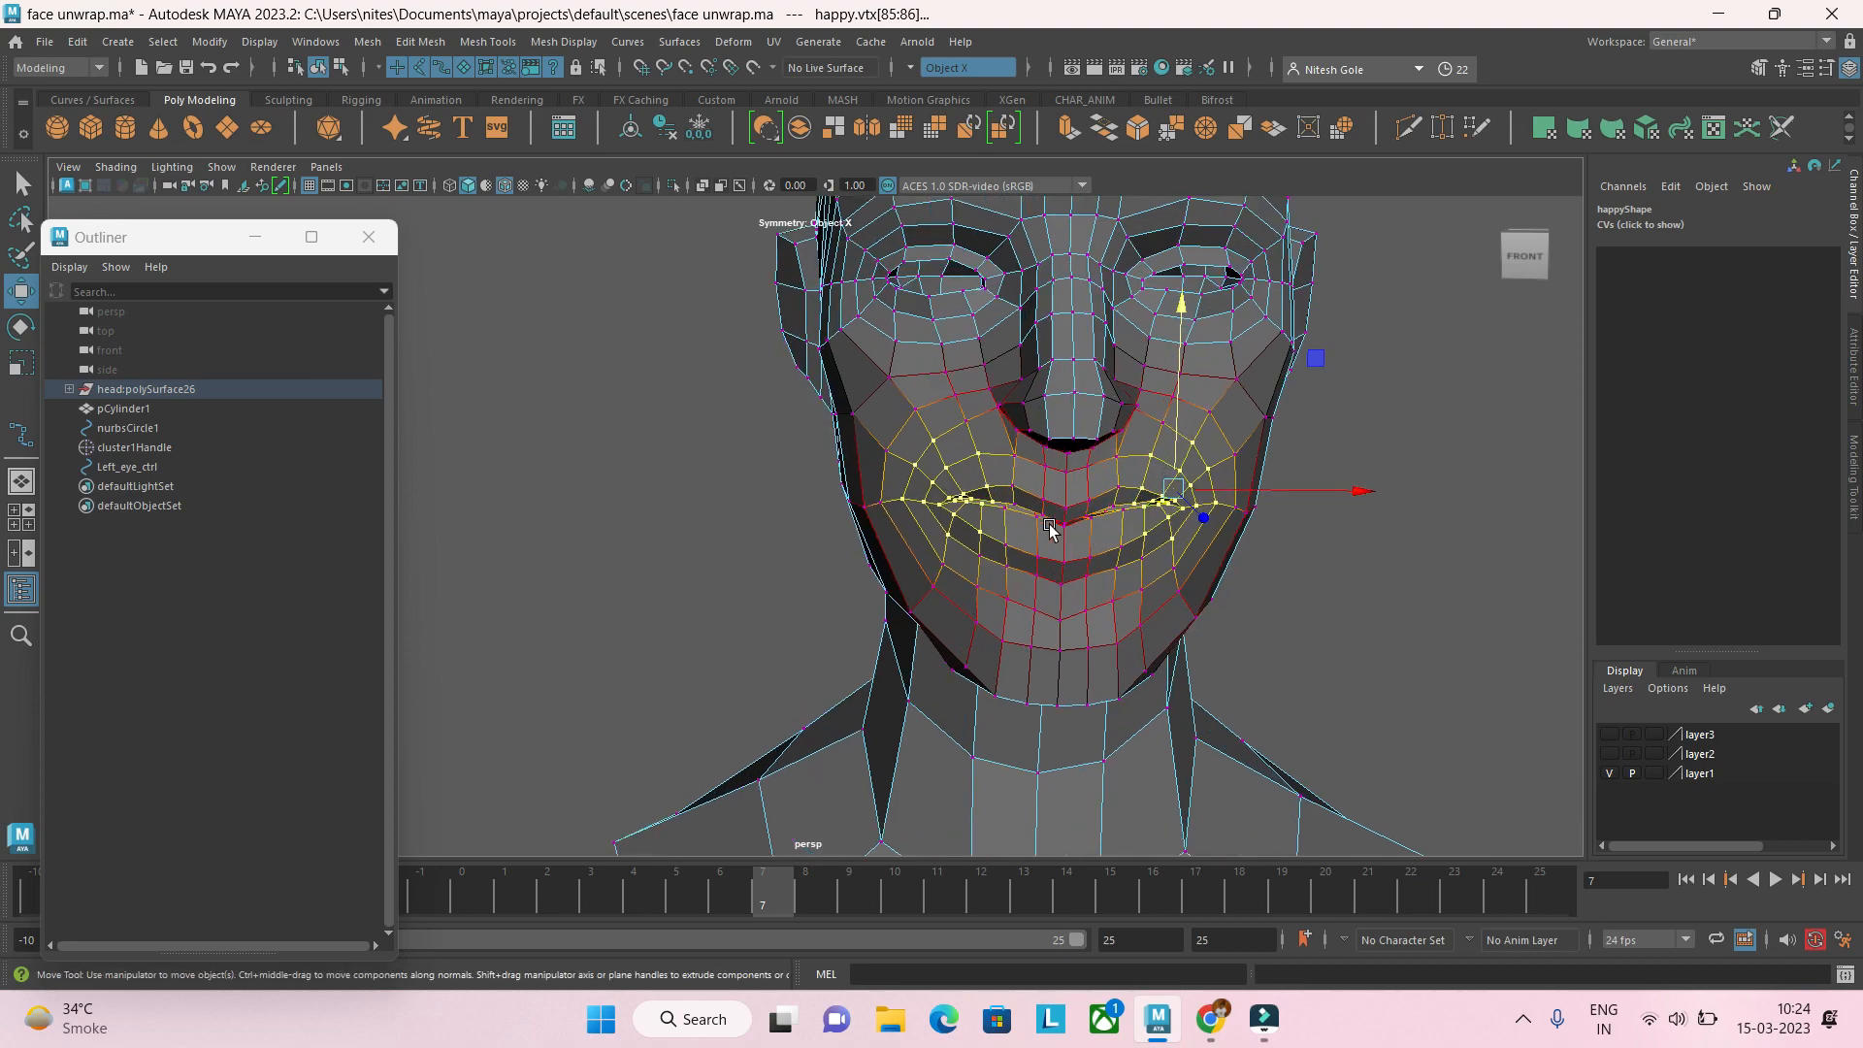
# Step: Try raising the lower-lip vertices of the happy head, and undo the moves
pyautogui.click(1087, 580)
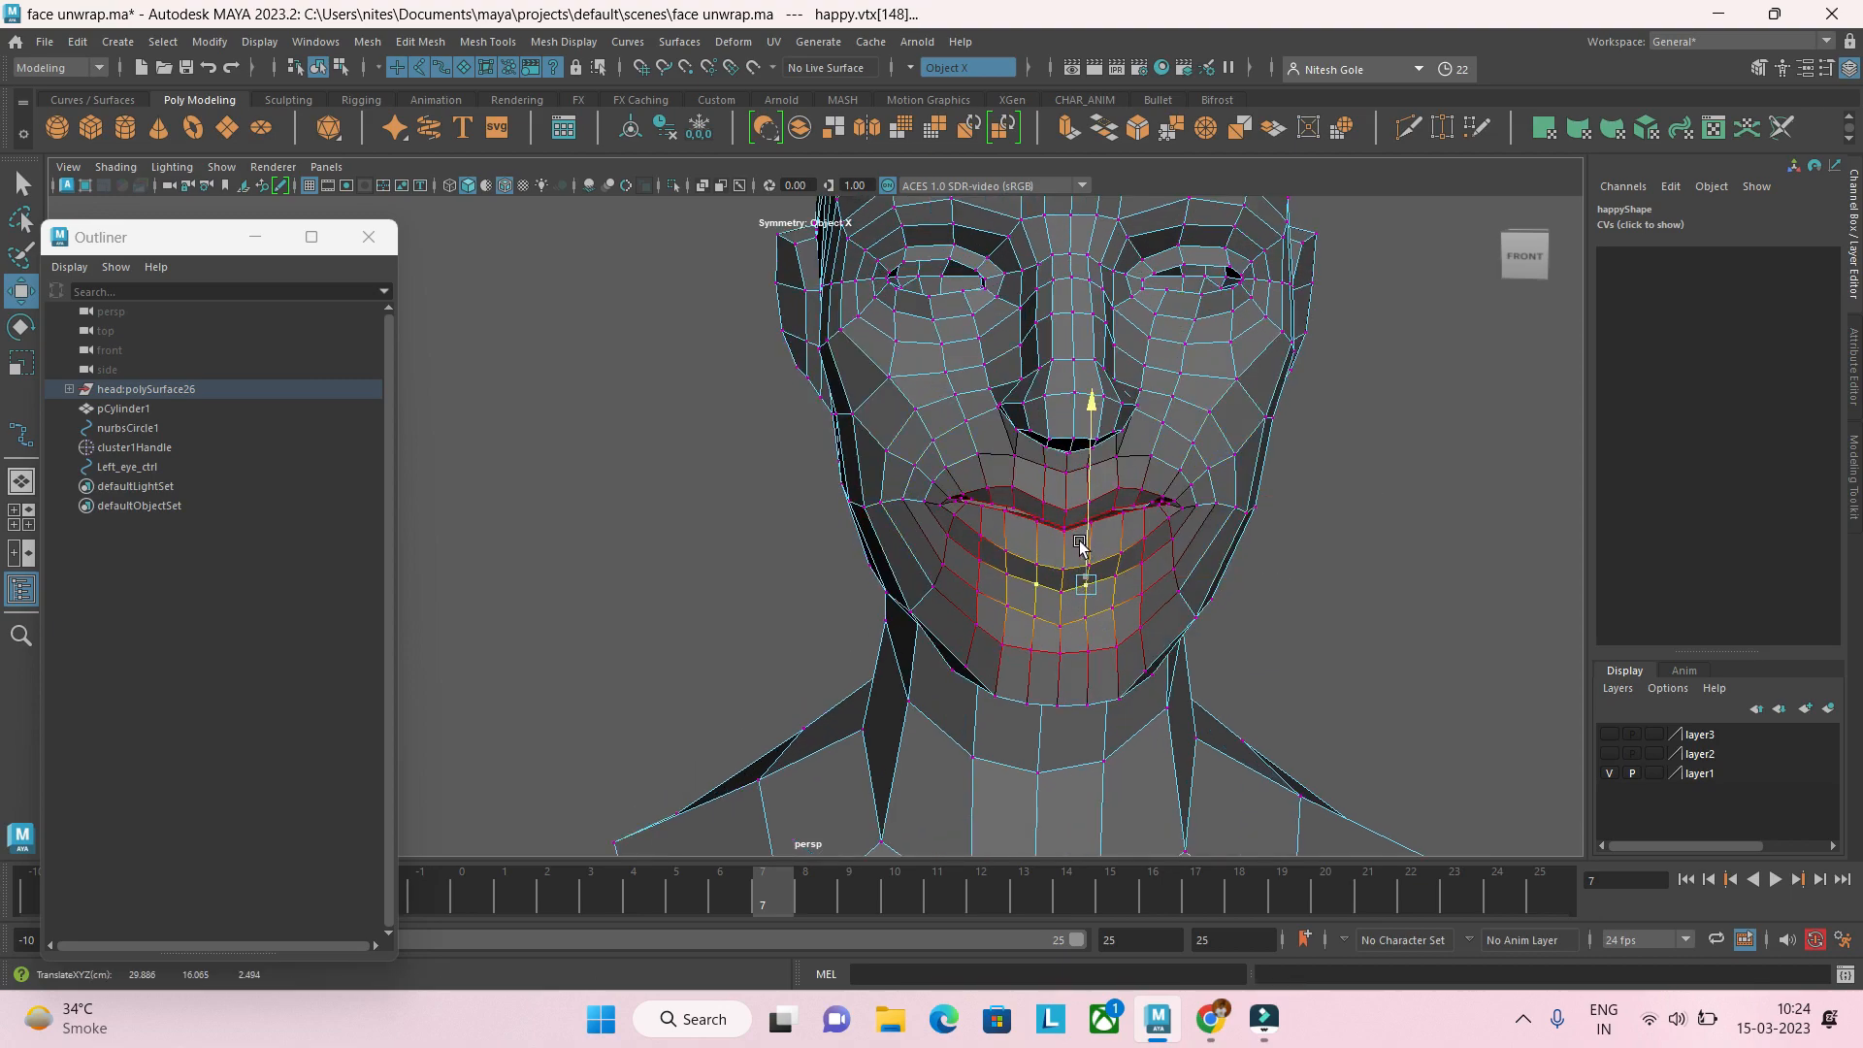
pyautogui.moveTo(1080, 539); pyautogui.dragTo(1086, 522)
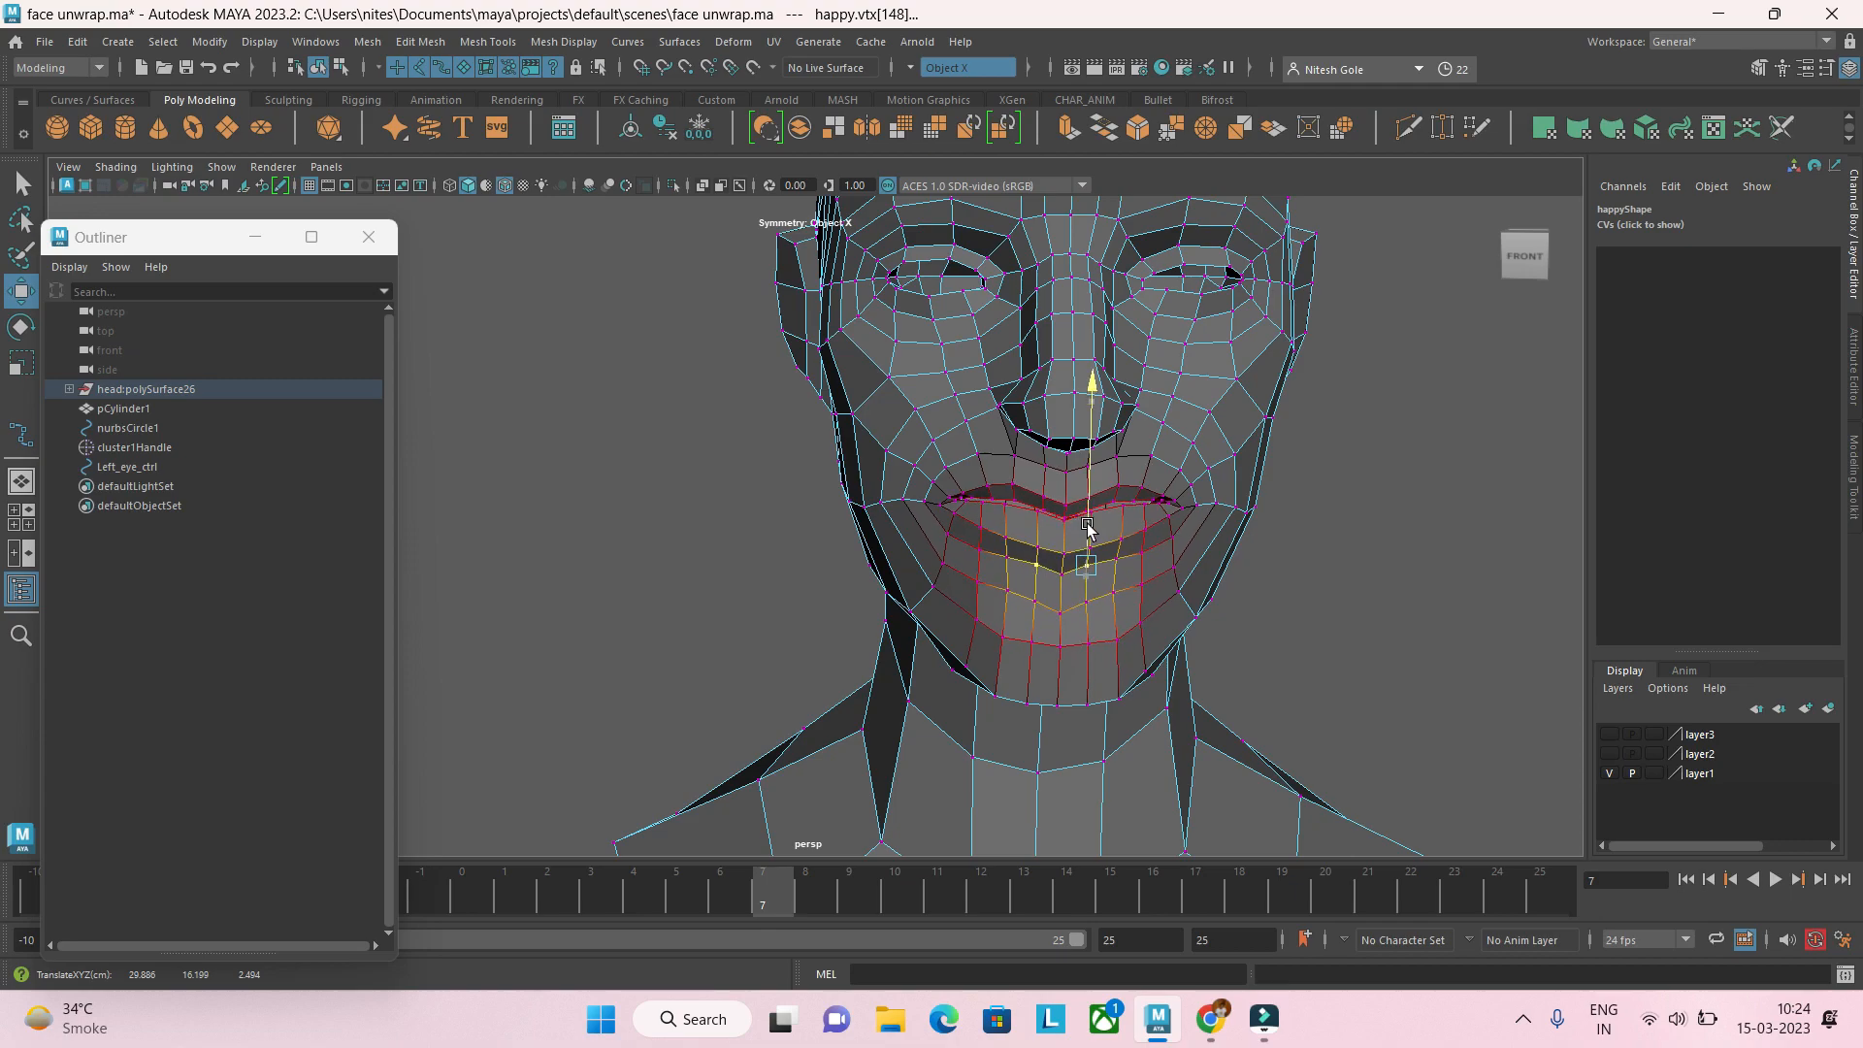
pyautogui.click(1064, 573)
pyautogui.moveTo(1068, 530); pyautogui.dragTo(1069, 534)
pyautogui.hotkey('ctrl', 'z')
pyautogui.click(1380, 532)
pyautogui.scroll(-2, 1330, 573)
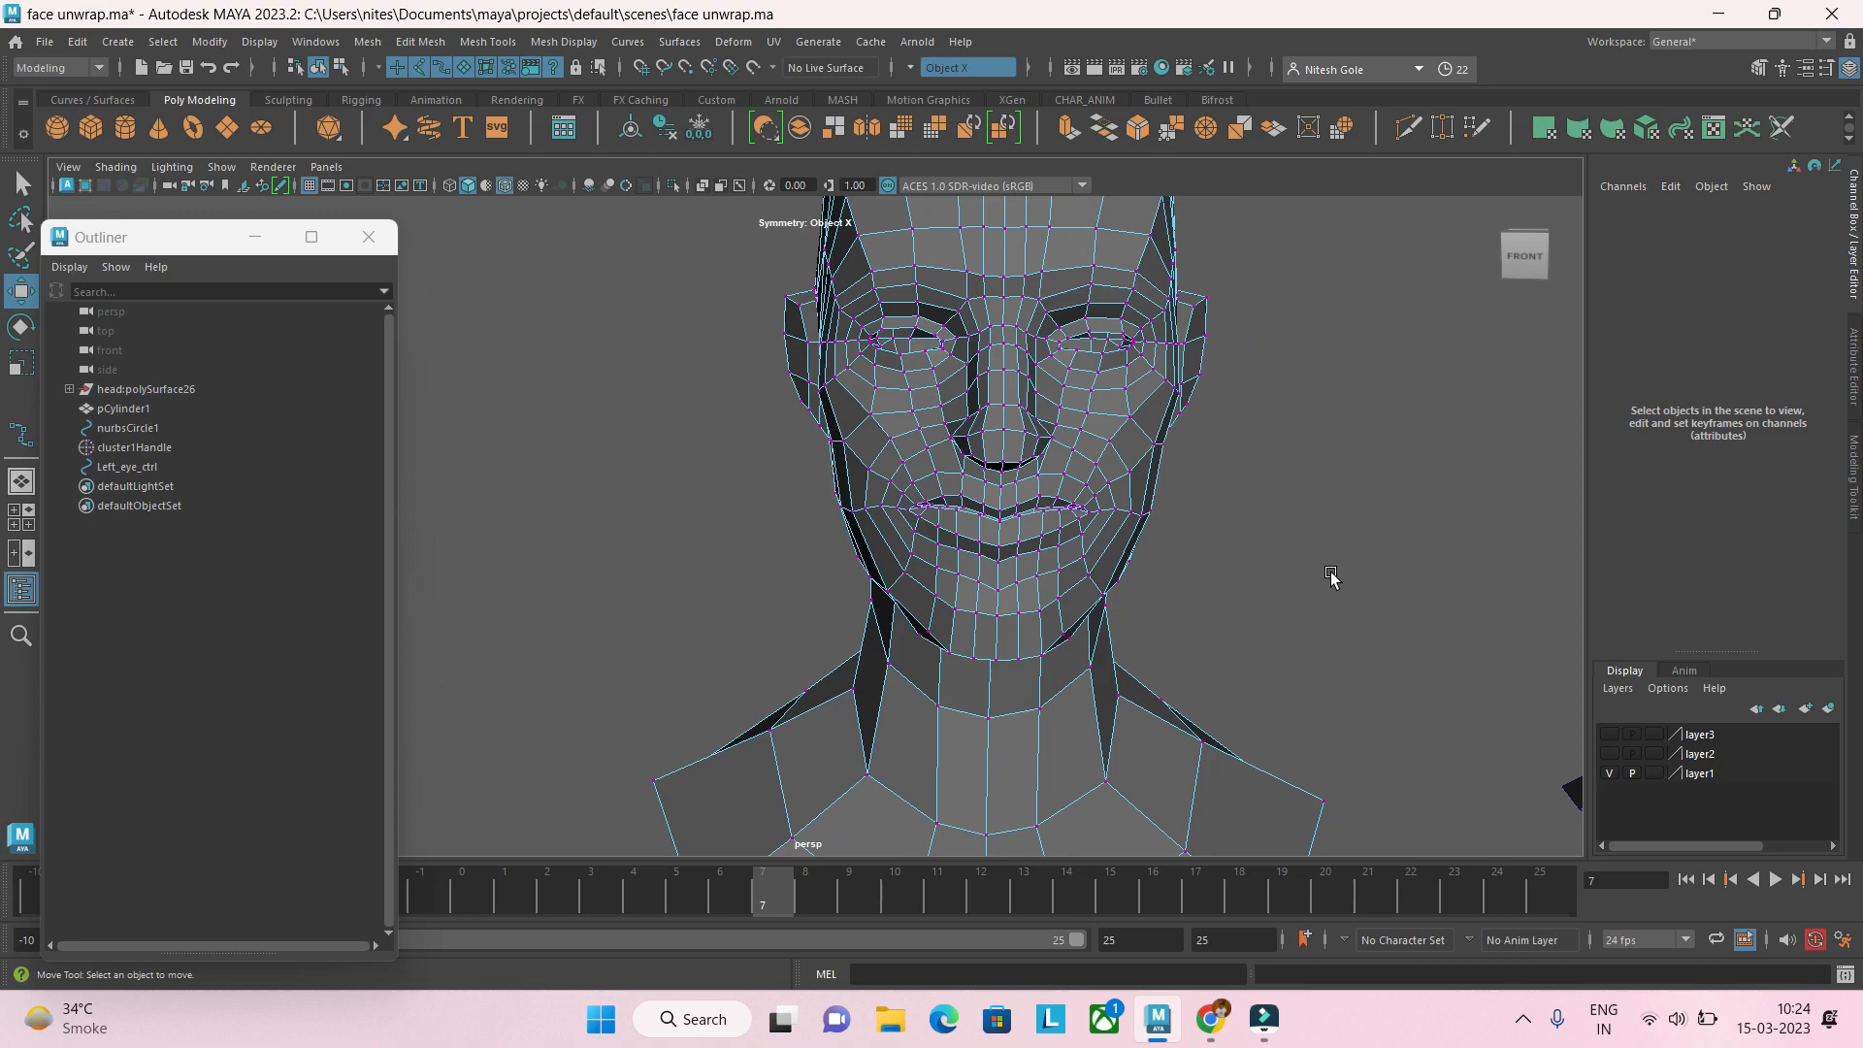
pyautogui.hotkey('ctrl', 'z')
pyautogui.hotkey('ctrl', 'z')
pyautogui.hotkey('ctrl', 'z')
pyautogui.hotkey('ctrl', 'z')
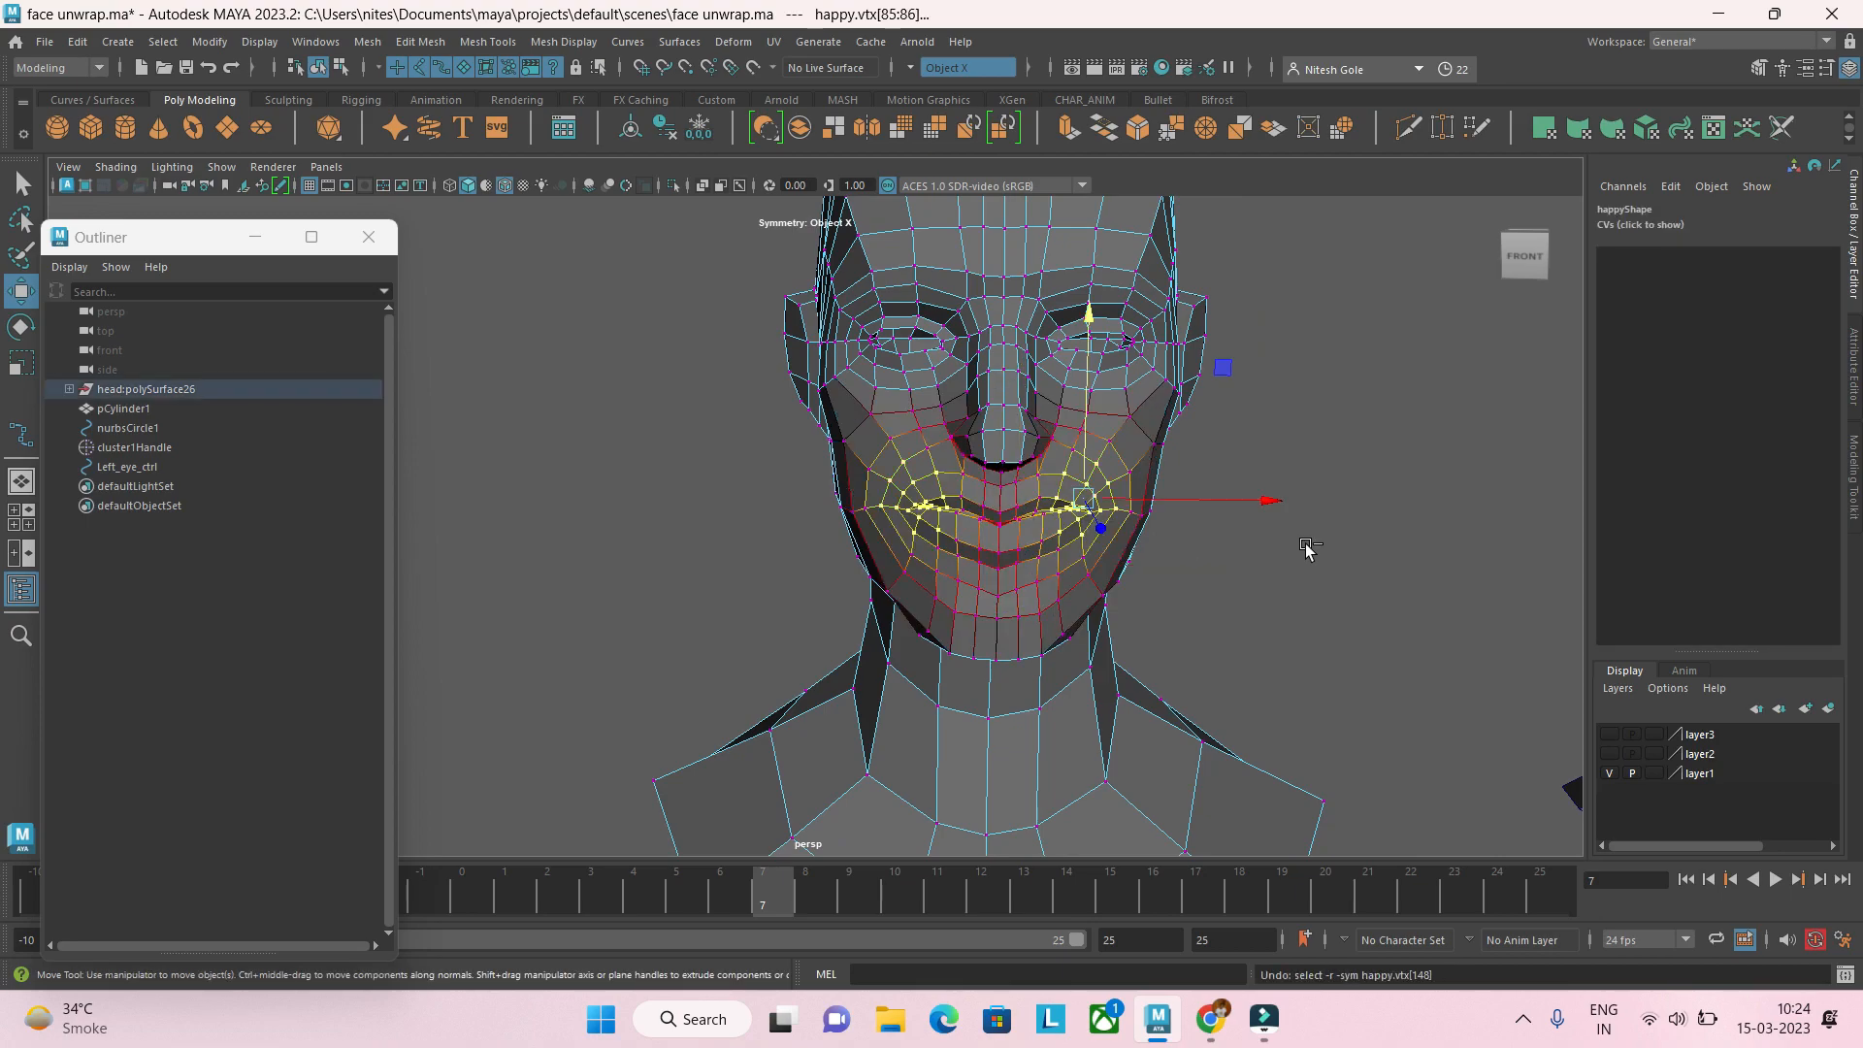
# Step: Pull the mouth corners of the happy head further upward to strengthen the smile
pyautogui.click(1270, 569)
pyautogui.scroll(5, 1157, 567)
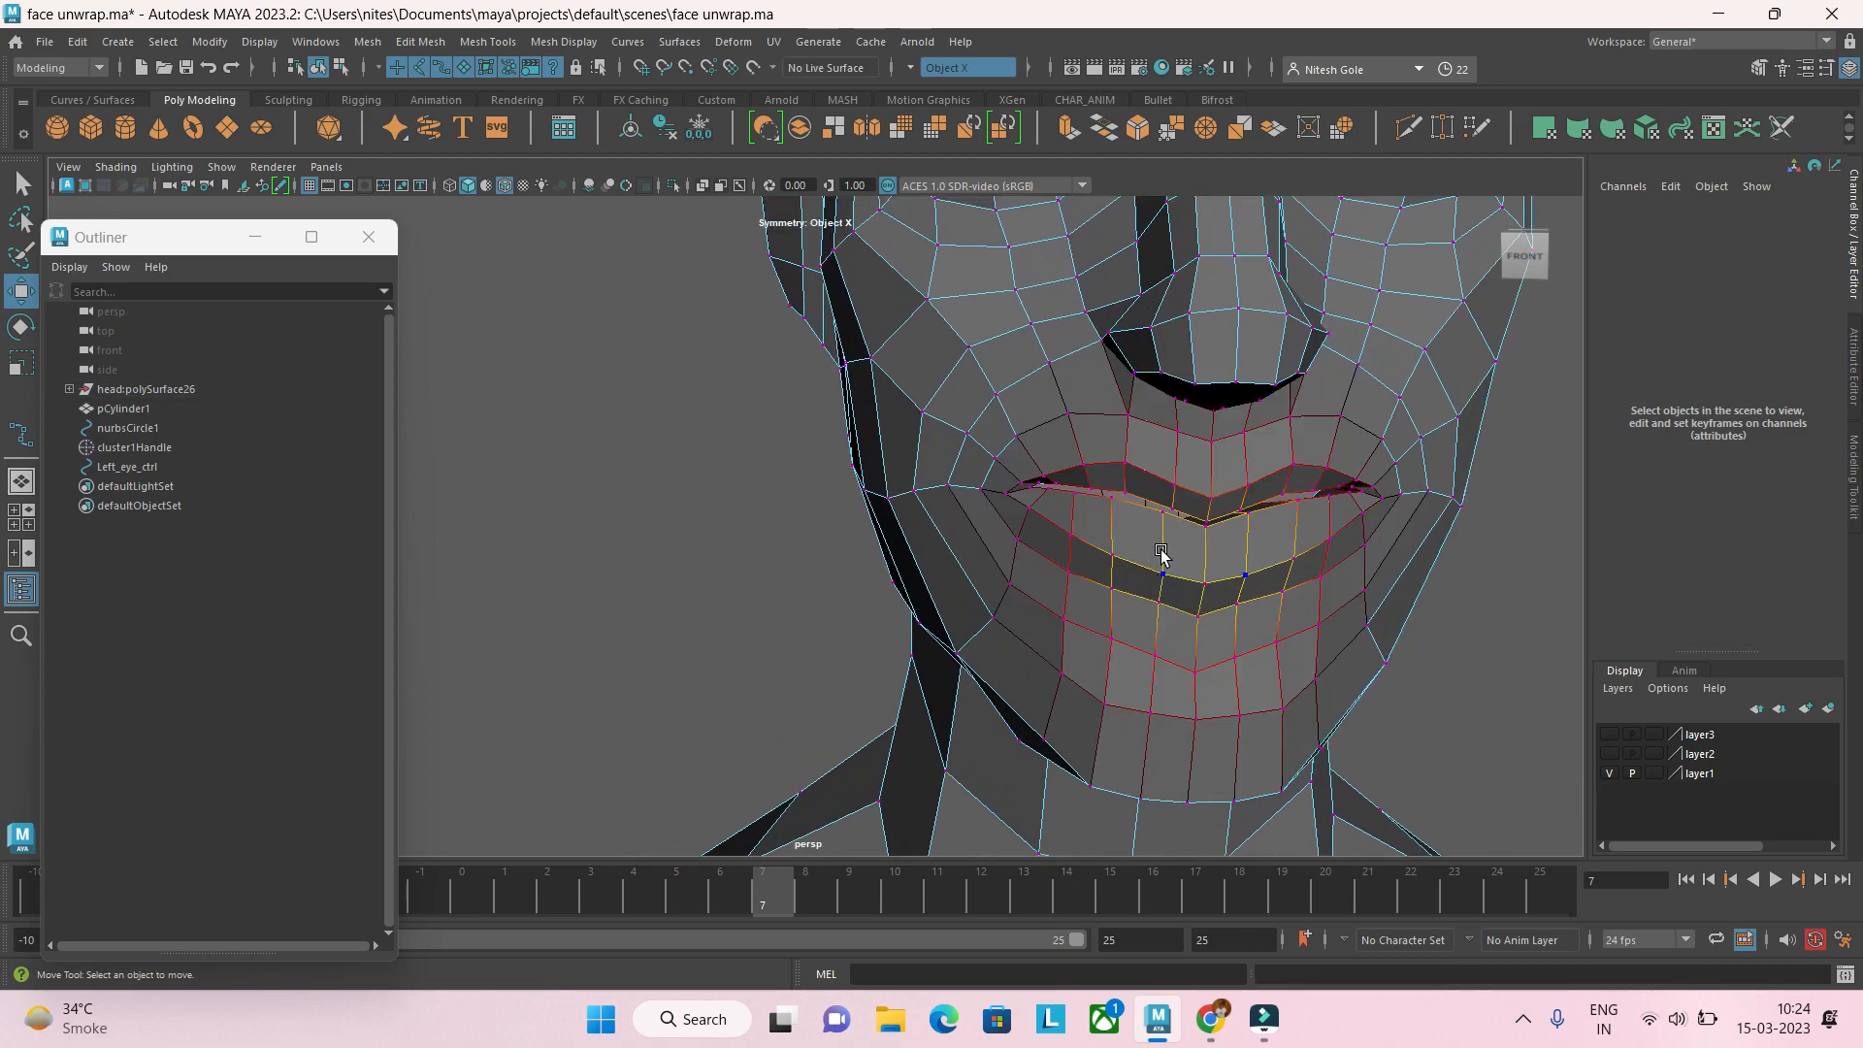
pyautogui.keyDown('alt'); pyautogui.moveTo(1173, 540); pyautogui.dragTo(1065, 567); pyautogui.keyUp('alt')
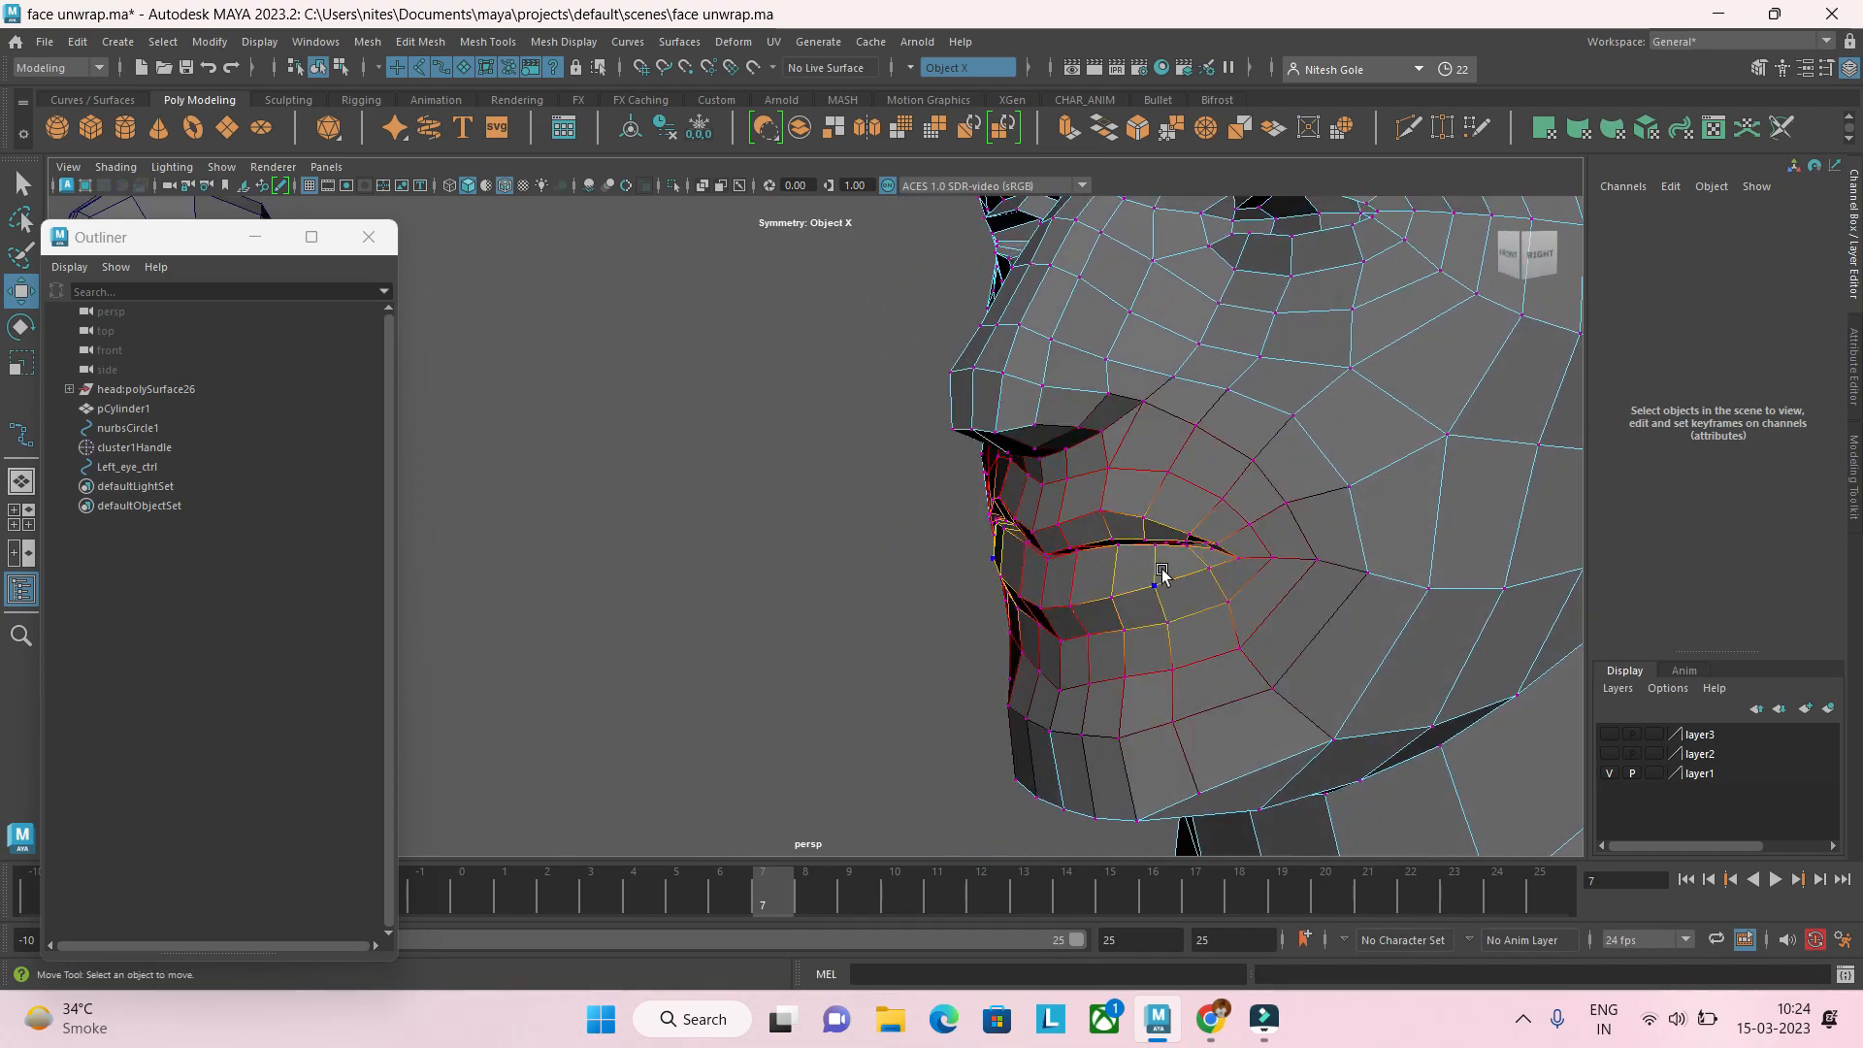
pyautogui.click(1239, 549)
pyautogui.keyDown('alt'); pyautogui.moveTo(1242, 554); pyautogui.dragTo(1265, 443); pyautogui.keyUp('alt')
pyautogui.scroll(-1, 1277, 535)
pyautogui.click(1397, 574)
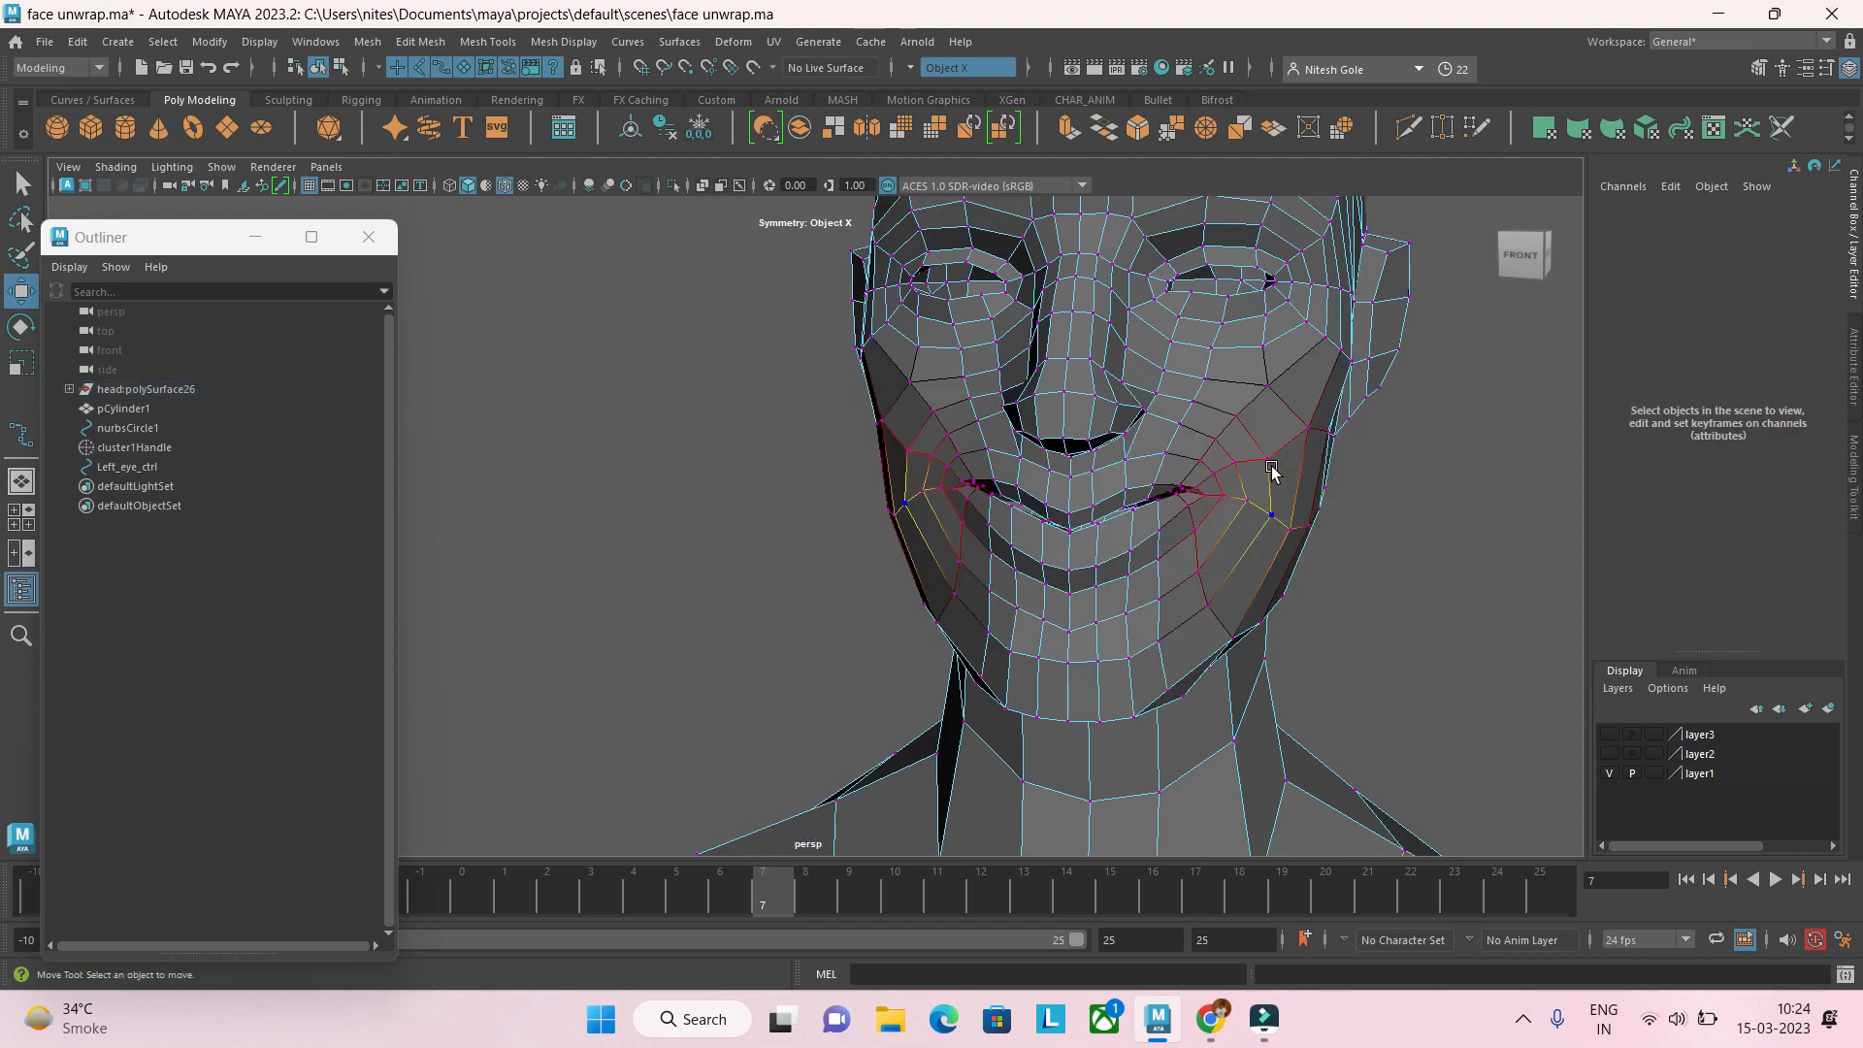
# Step: Raise the cheek vertices below the eyes and the outer cheek vertices on both sides of the happy head
pyautogui.keyDown('alt'); pyautogui.moveTo(1244, 456); pyautogui.dragTo(1217, 527, button='middle'); pyautogui.keyUp('alt')
pyautogui.scroll(-1, 1219, 527)
pyautogui.click(1183, 473)
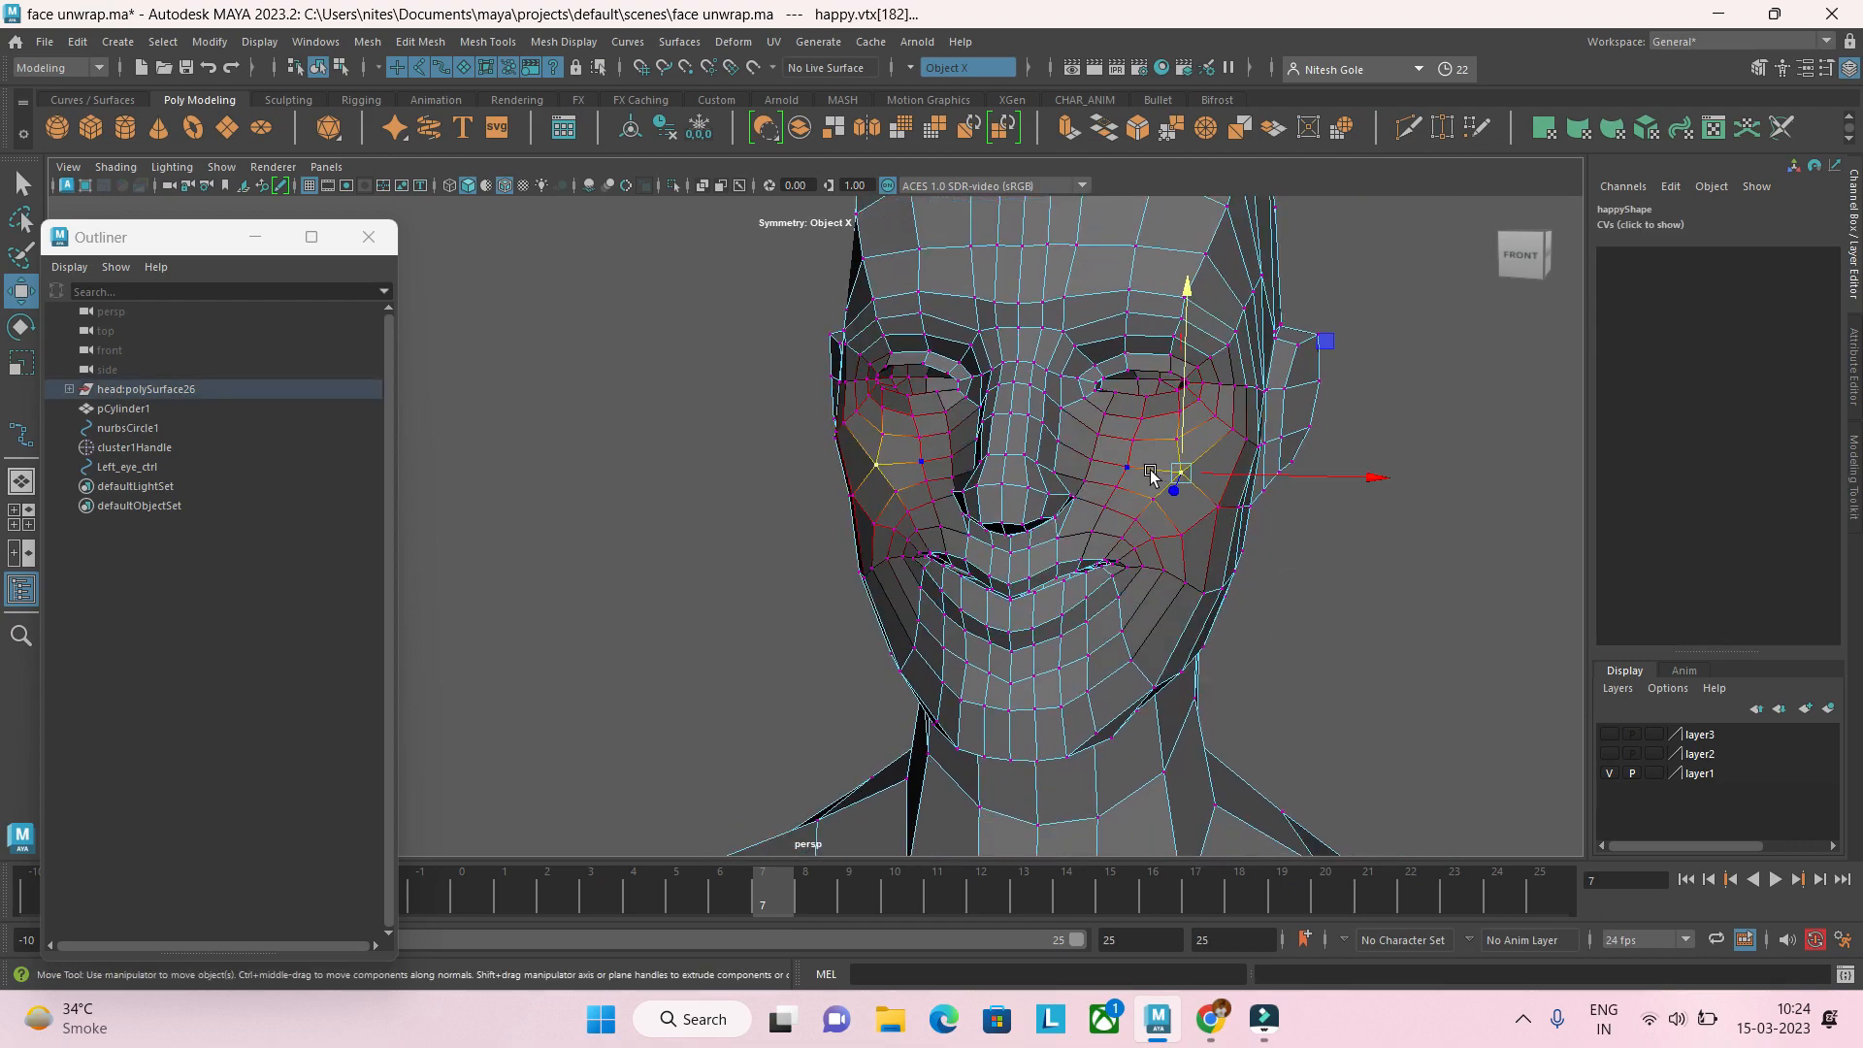
pyautogui.keyDown('shift'); pyautogui.click(1127, 465); pyautogui.keyUp('shift')
pyautogui.moveTo(1156, 427); pyautogui.dragTo(1157, 412)
pyautogui.click(1252, 516)
pyautogui.scroll(-1, 1261, 530)
pyautogui.keyDown('alt'); pyautogui.moveTo(1256, 528); pyautogui.dragTo(1143, 440); pyautogui.keyUp('alt')
pyautogui.click(1185, 520)
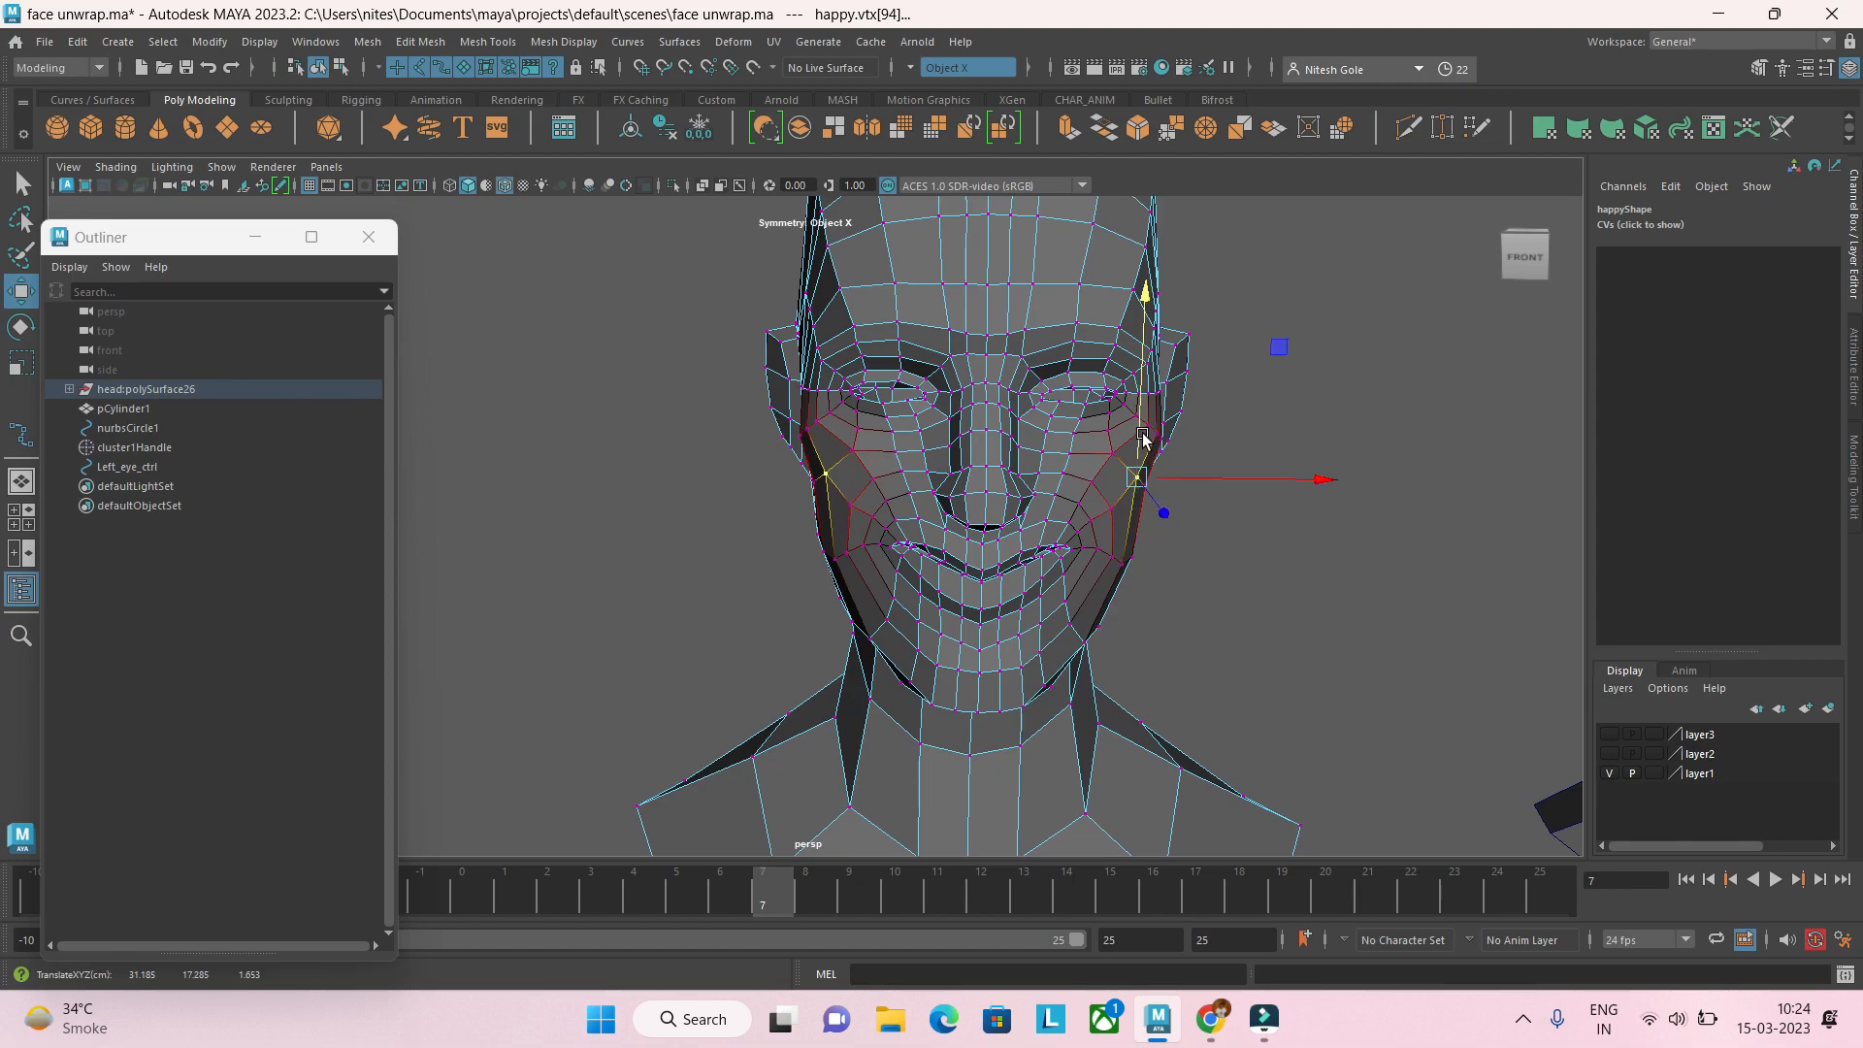
pyautogui.click(1298, 498)
# Step: Select the sad head and switch it to vertex mode
pyautogui.scroll(-4, 1226, 553)
pyautogui.scroll(1, 1213, 532)
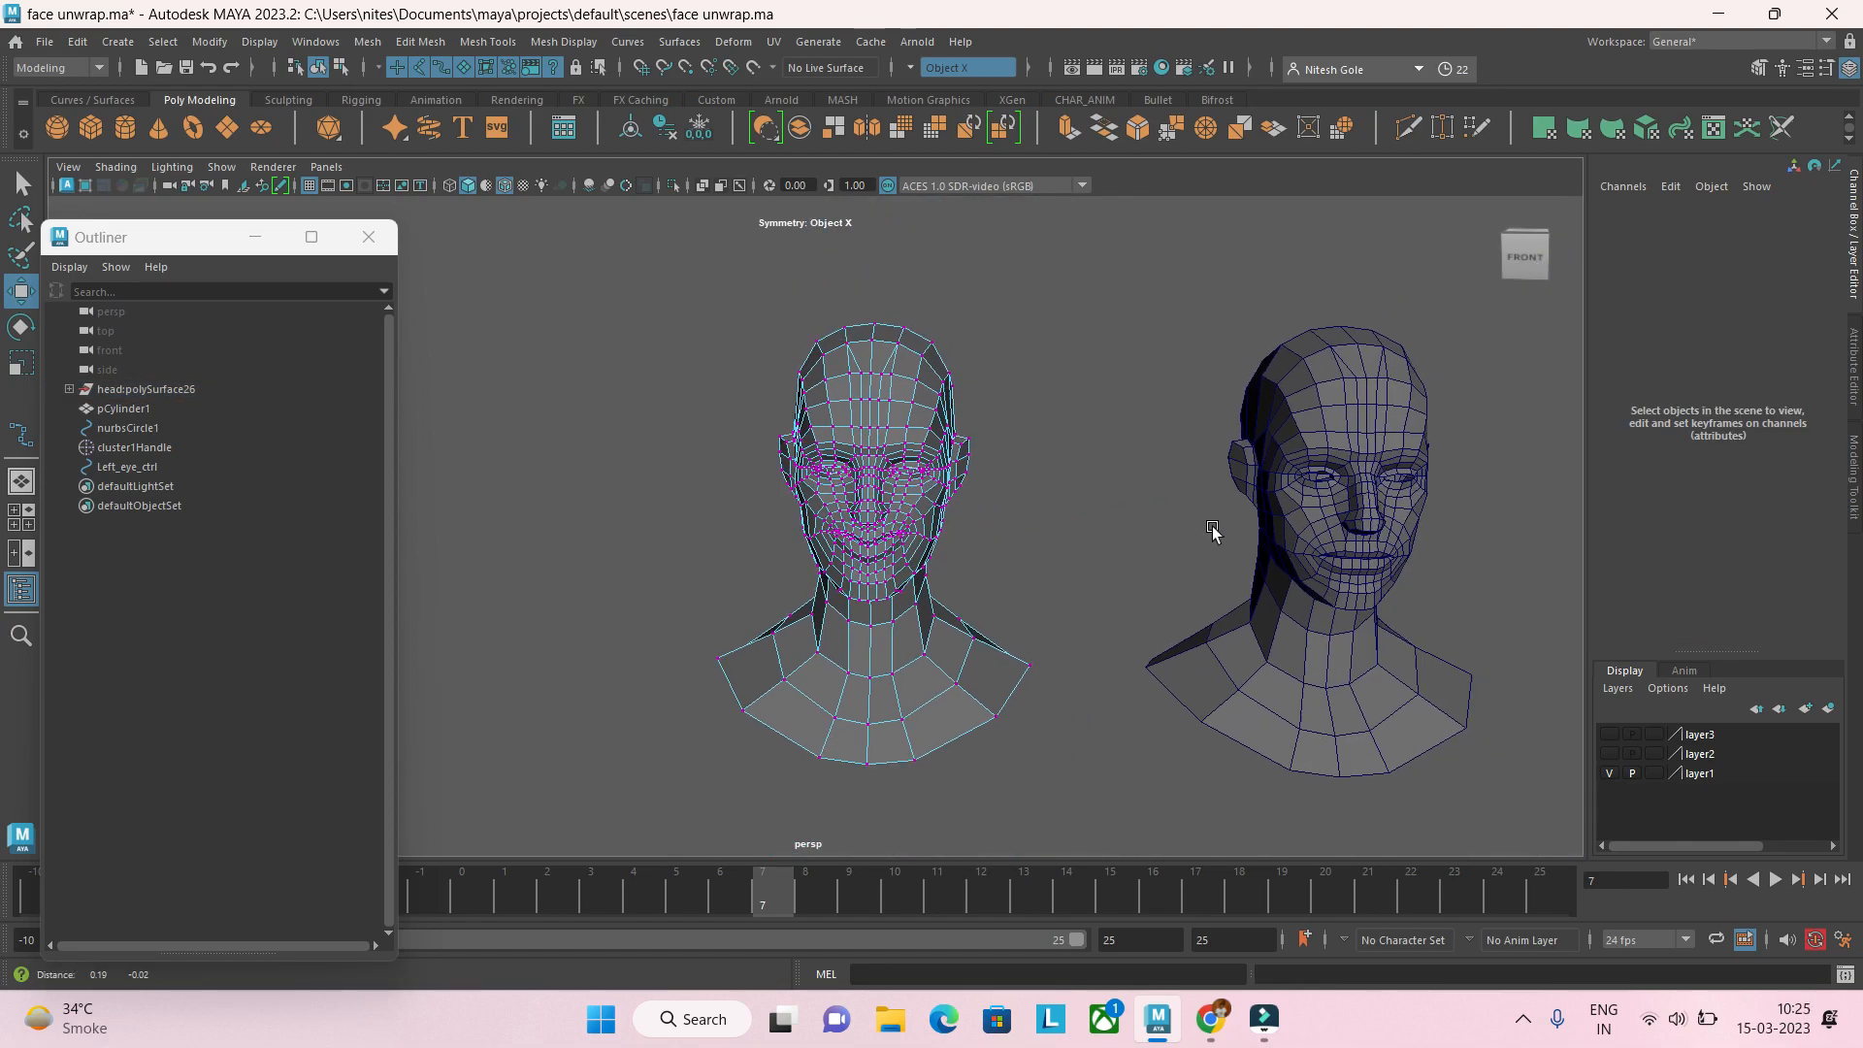
pyautogui.keyDown('alt'); pyautogui.moveTo(1213, 530); pyautogui.dragTo(1155, 517, button='middle'); pyautogui.keyUp('alt')
pyautogui.click(1156, 517)
pyautogui.scroll(4, 1189, 512)
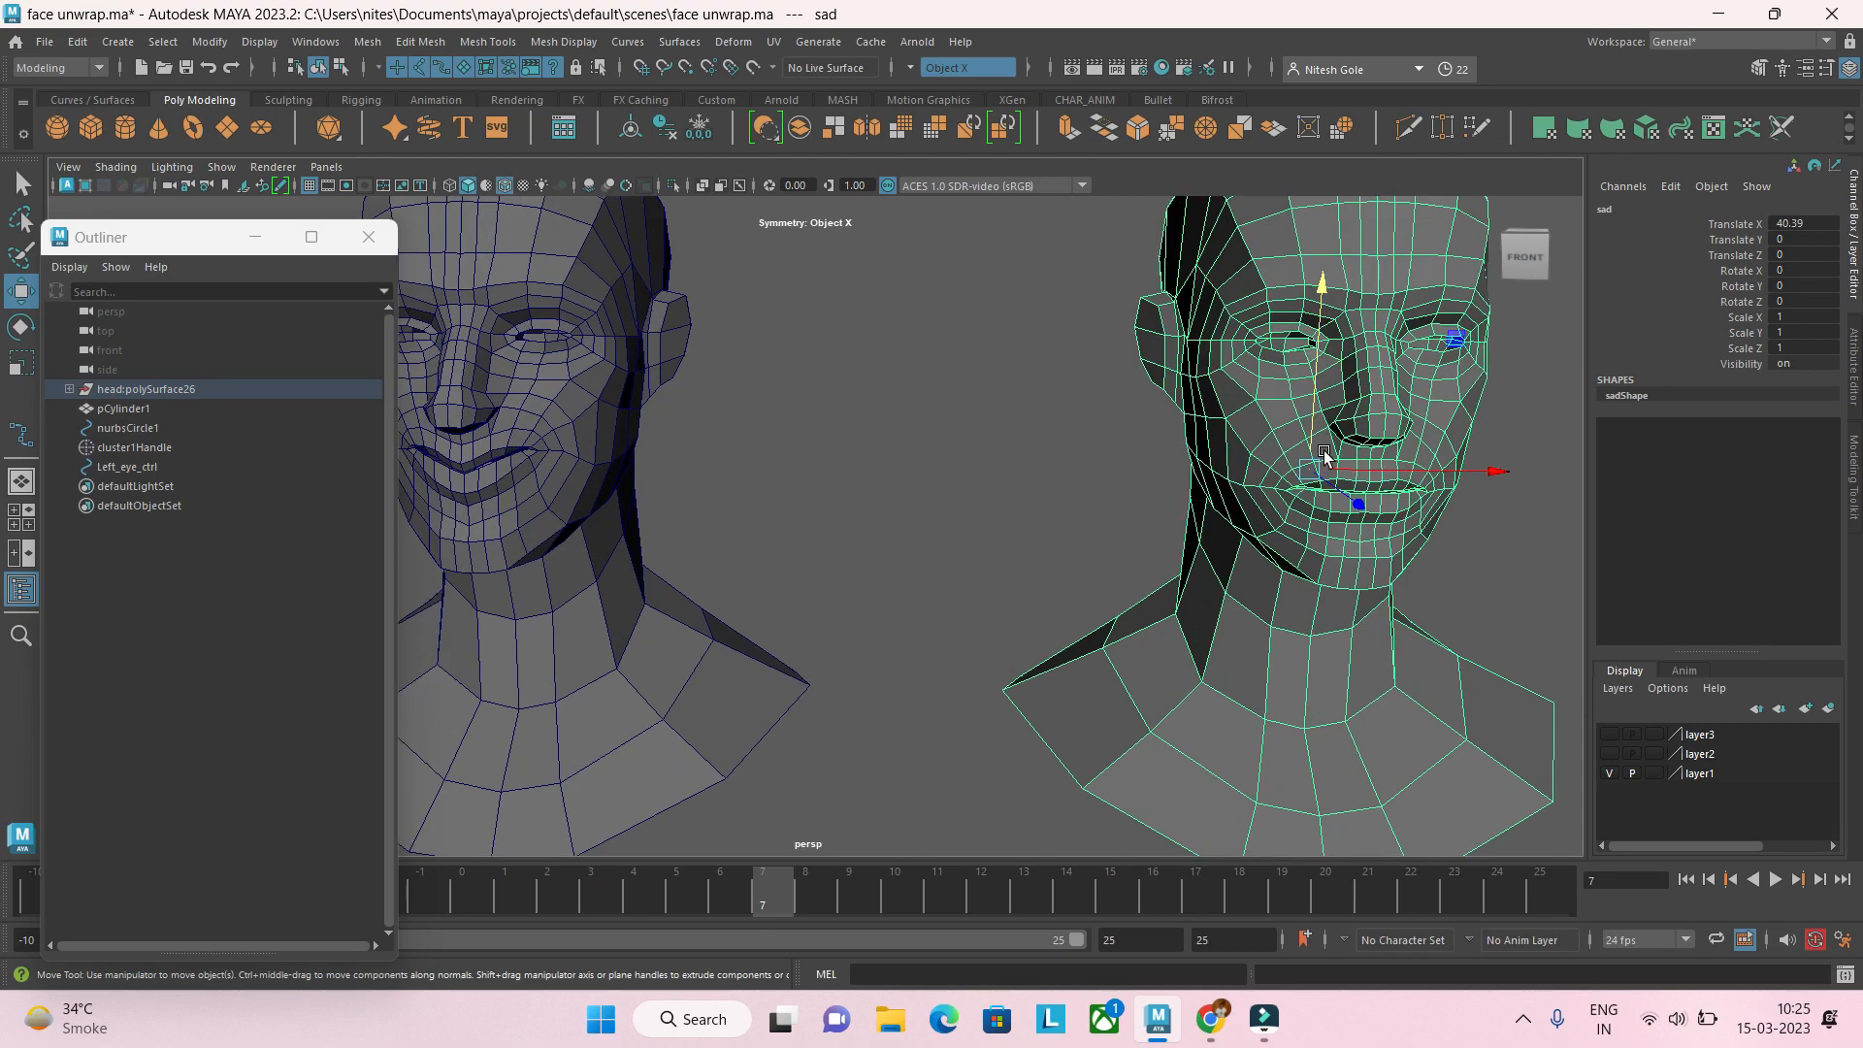
pyautogui.keyDown('alt'); pyautogui.moveTo(1325, 452); pyautogui.dragTo(1097, 430, button='middle'); pyautogui.keyUp('alt')
pyautogui.scroll(7, 1340, 493)
pyautogui.keyDown('alt'); pyautogui.moveTo(1283, 476); pyautogui.dragTo(854, 547, button='middle'); pyautogui.keyUp('alt')
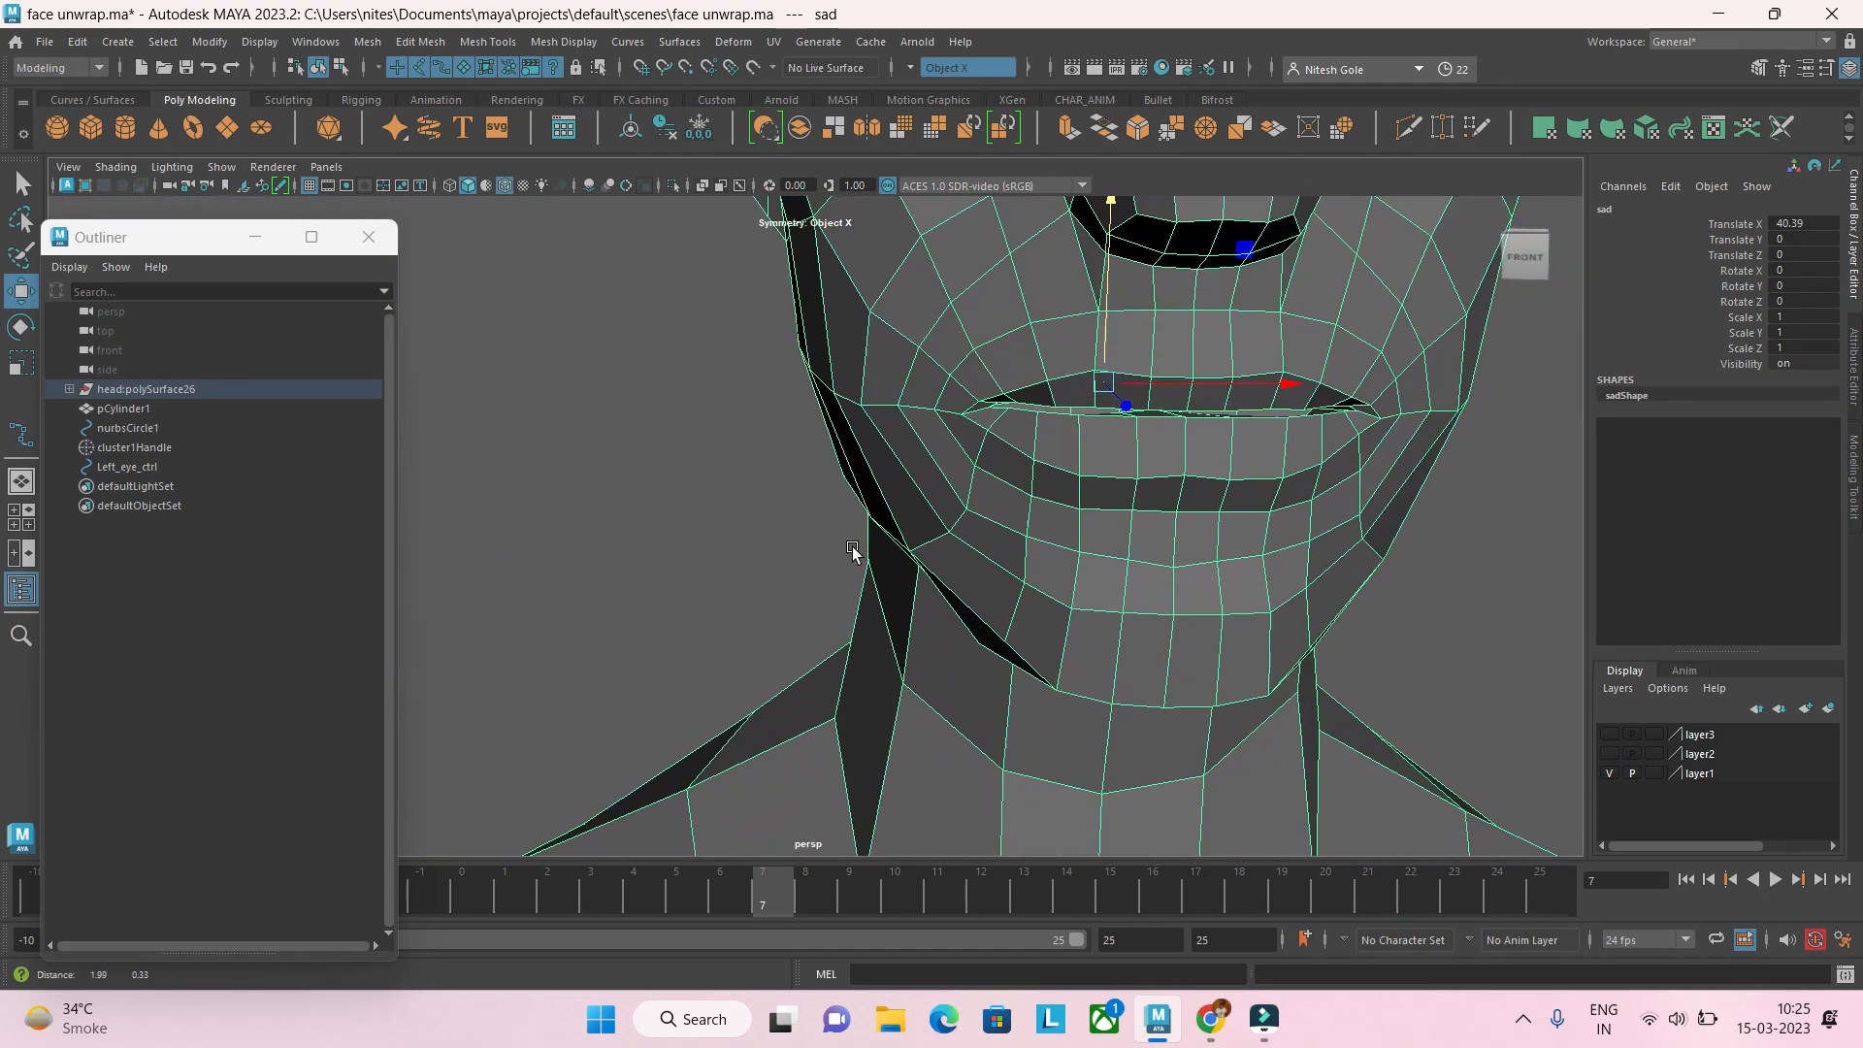
pyautogui.rightClick(1382, 348)
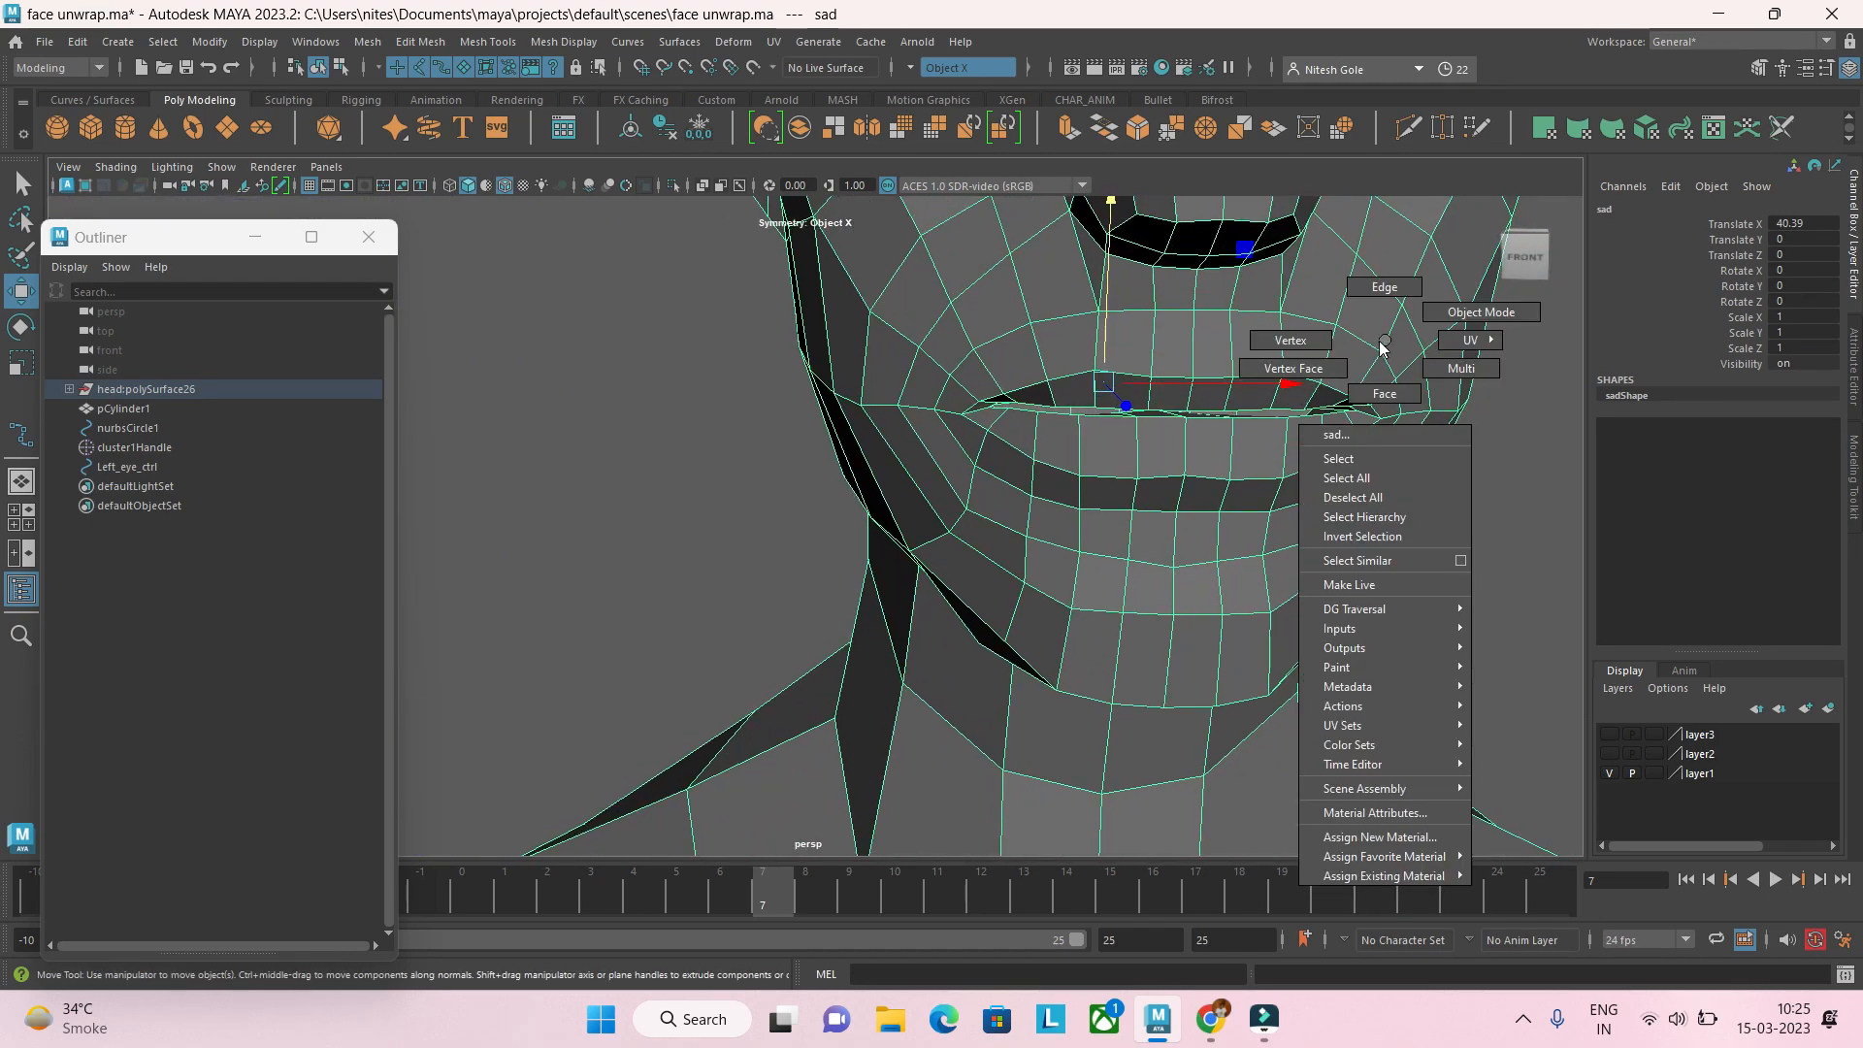
pyautogui.click(1290, 340)
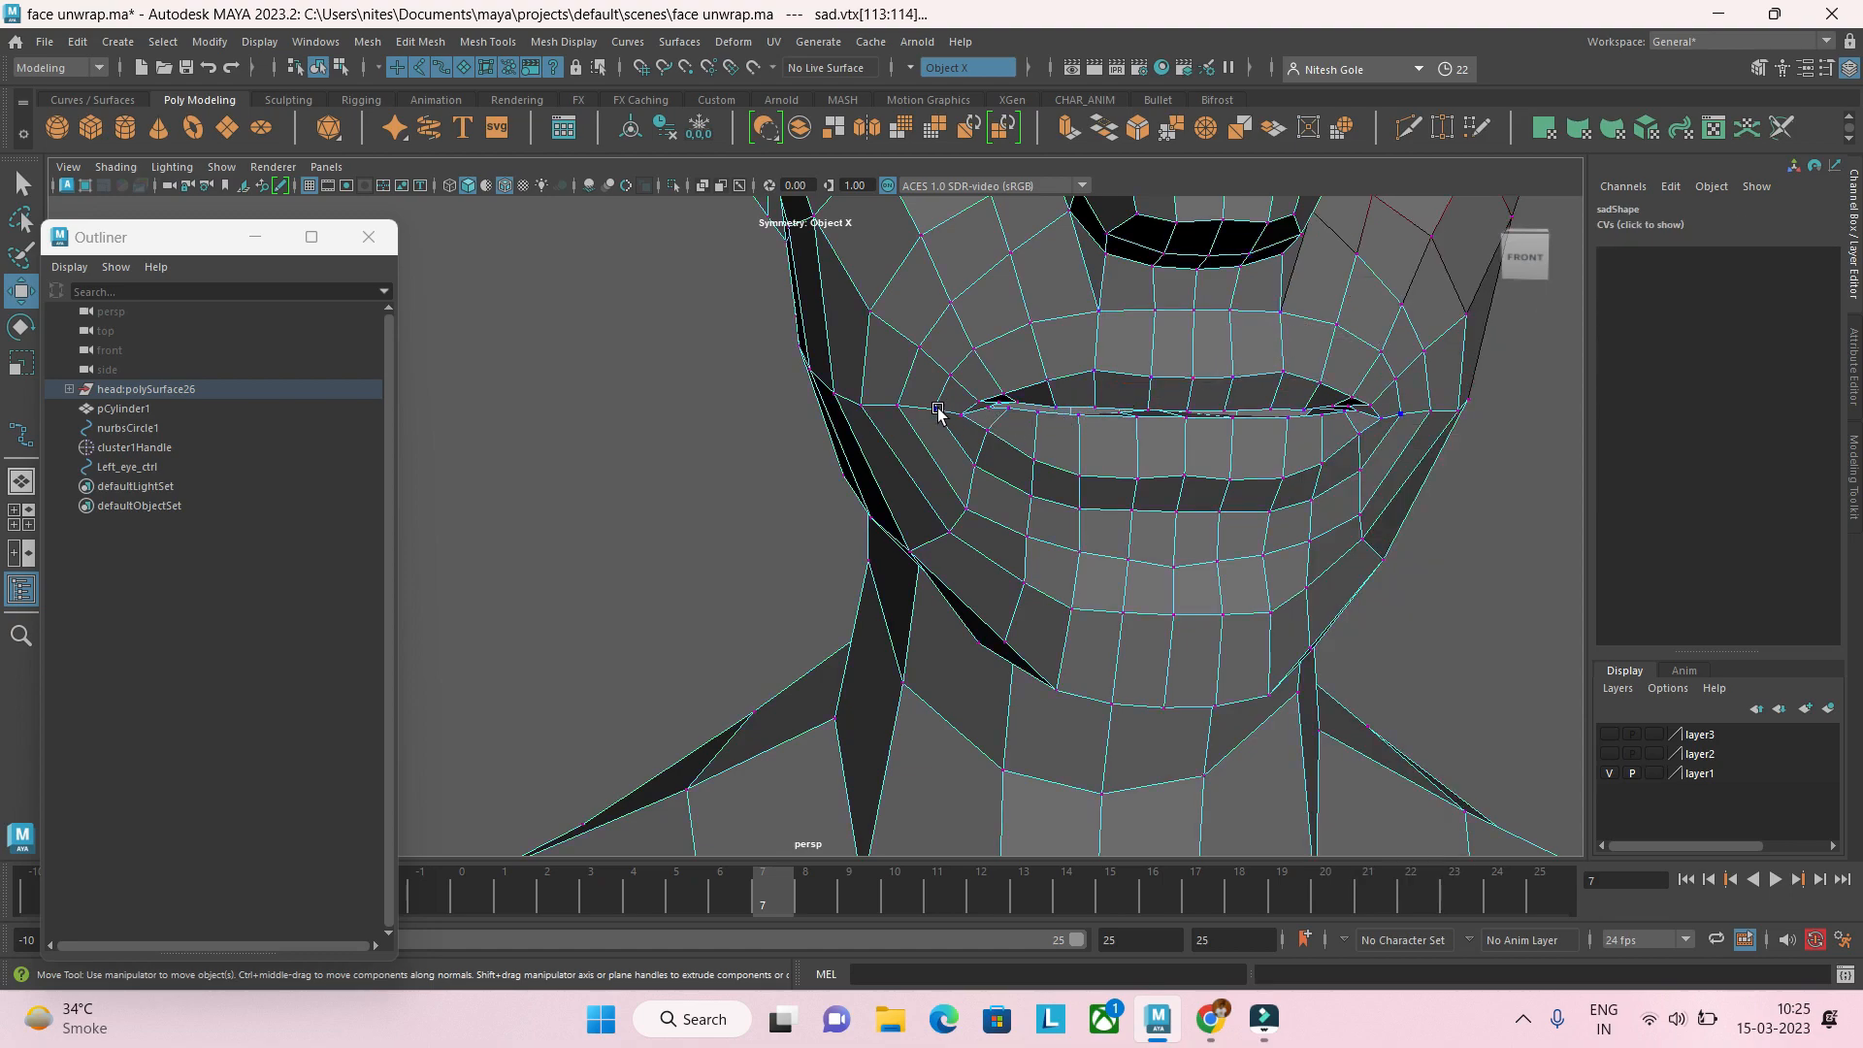
pyautogui.hotkey('ctrl', 'z')
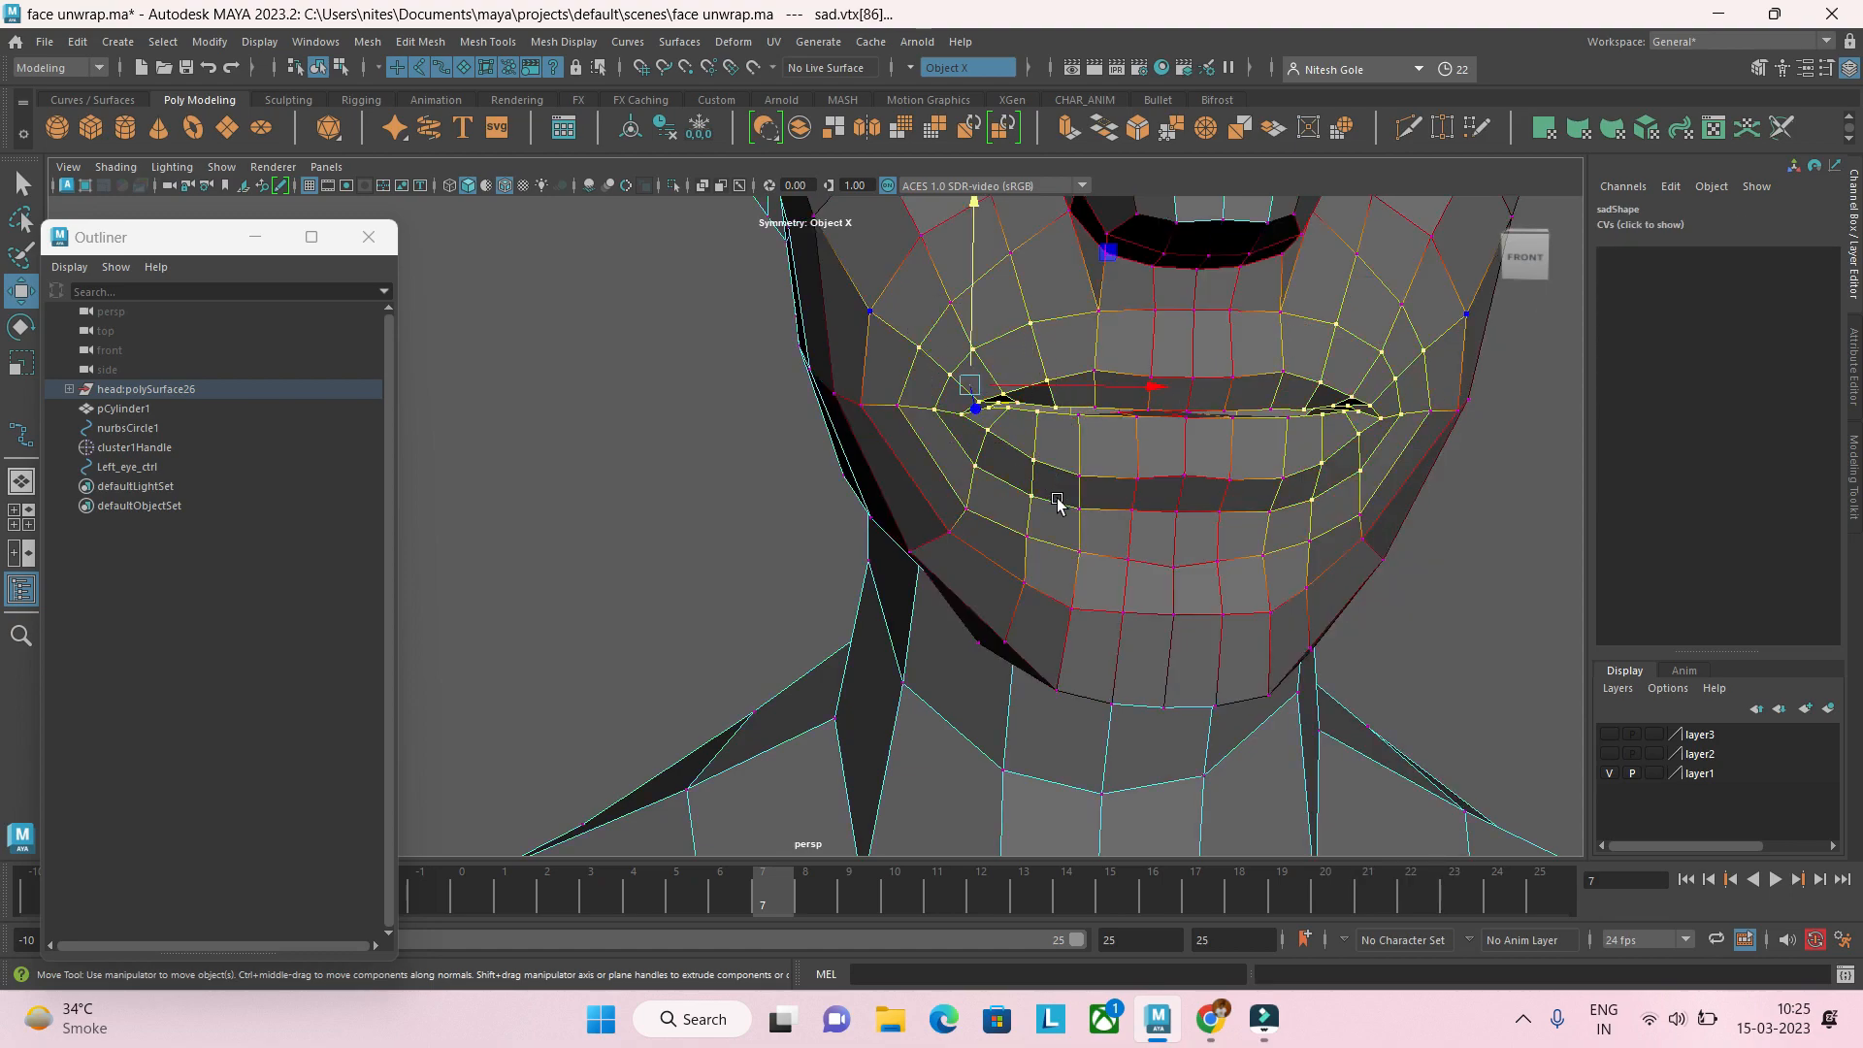
# Step: Select the vertices around both mouth corners of the sad head and lower them along Y
pyautogui.scroll(-5, 1061, 503)
pyautogui.keyDown('alt'); pyautogui.moveTo(1187, 487); pyautogui.dragTo(1176, 489); pyautogui.keyUp('alt')
pyautogui.moveTo(844, 381); pyautogui.dragTo(1060, 570)
pyautogui.keyDown('ctrl'); pyautogui.moveTo(1274, 707); pyautogui.dragTo(1025, 521); pyautogui.keyUp('ctrl')
pyautogui.scroll(3, 1026, 522)
pyautogui.moveTo(1085, 364); pyautogui.dragTo(1088, 359)
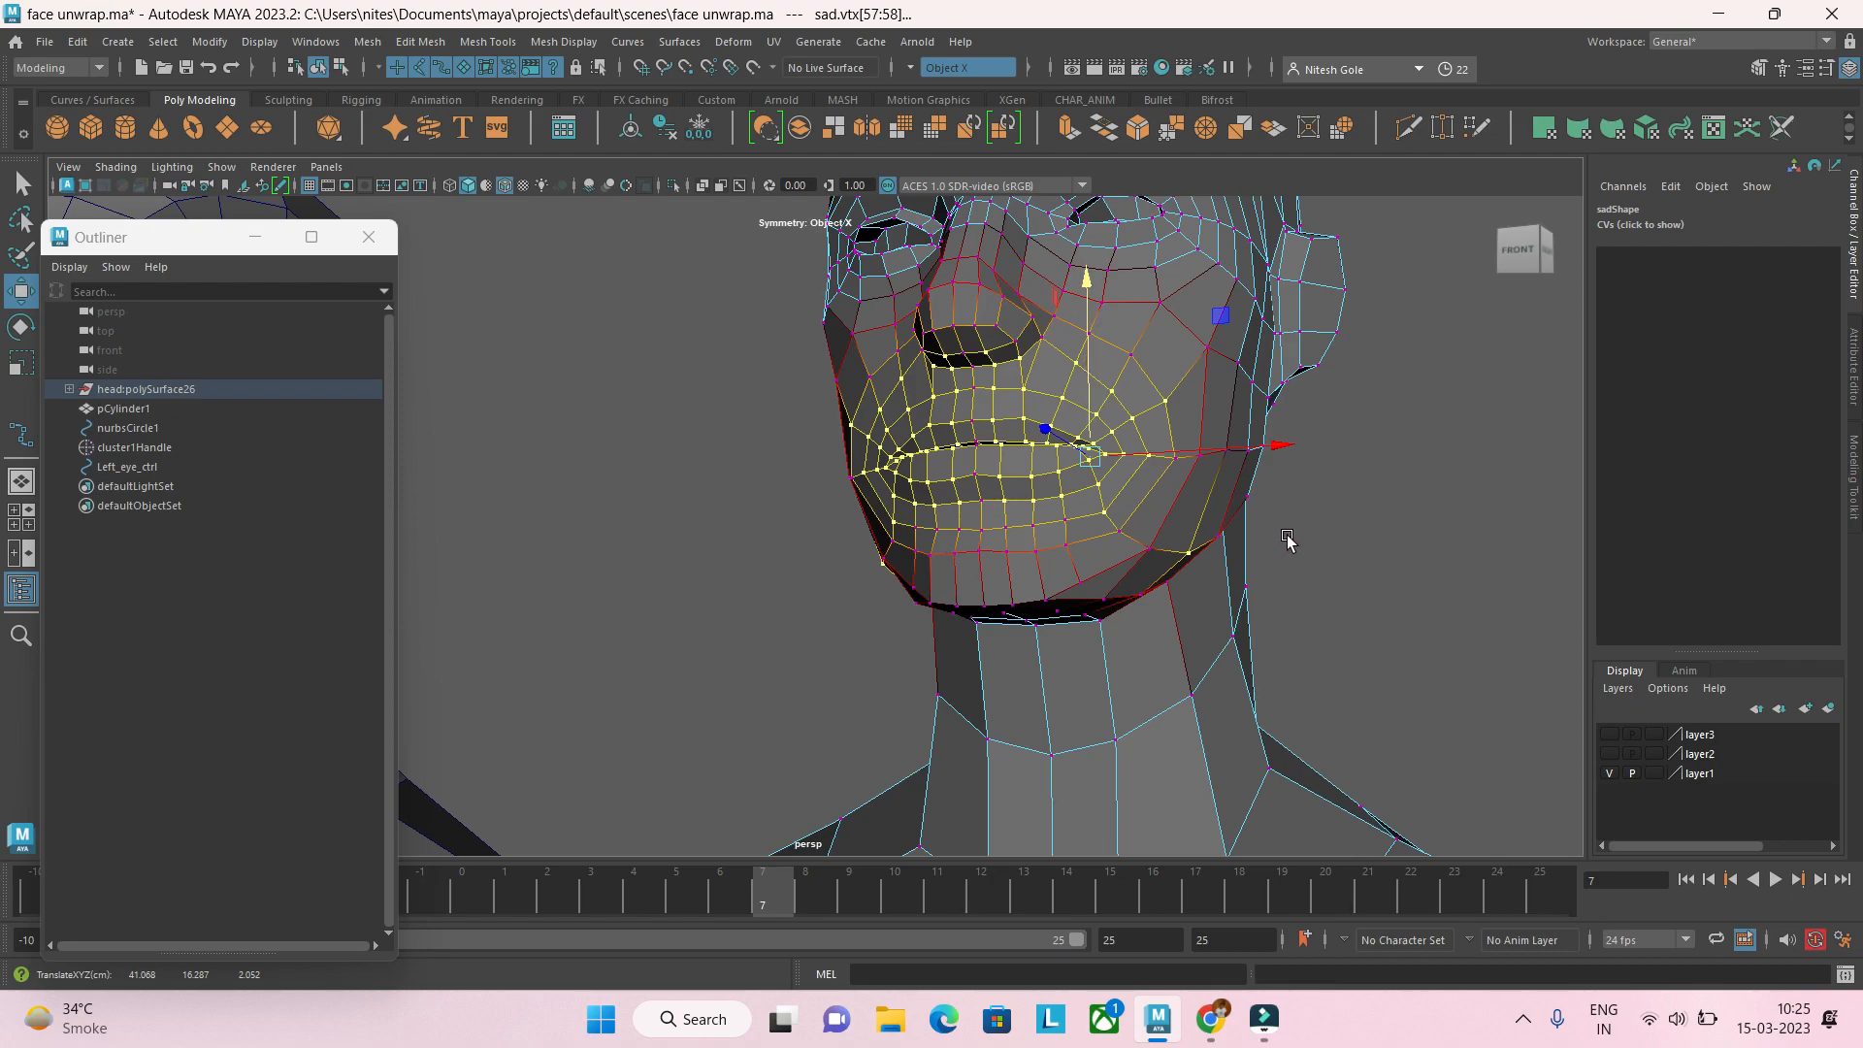
pyautogui.click(1339, 610)
# Step: Select the vertex beside the sad head's mouth corner and move it down symmetrically to deepen the frown
pyautogui.click(1115, 458)
pyautogui.moveTo(1107, 401); pyautogui.dragTo(1107, 424)
pyautogui.keyDown('alt'); pyautogui.moveTo(1115, 497); pyautogui.dragTo(1157, 410); pyautogui.keyUp('alt')
pyautogui.keyDown('alt'); pyautogui.moveTo(1155, 389); pyautogui.dragTo(1141, 495, button='middle'); pyautogui.keyUp('alt')
pyautogui.click(1271, 510)
# Step: Lower the cheek vertices on both sides of the sad head and return it to object mode
pyautogui.click(1139, 428)
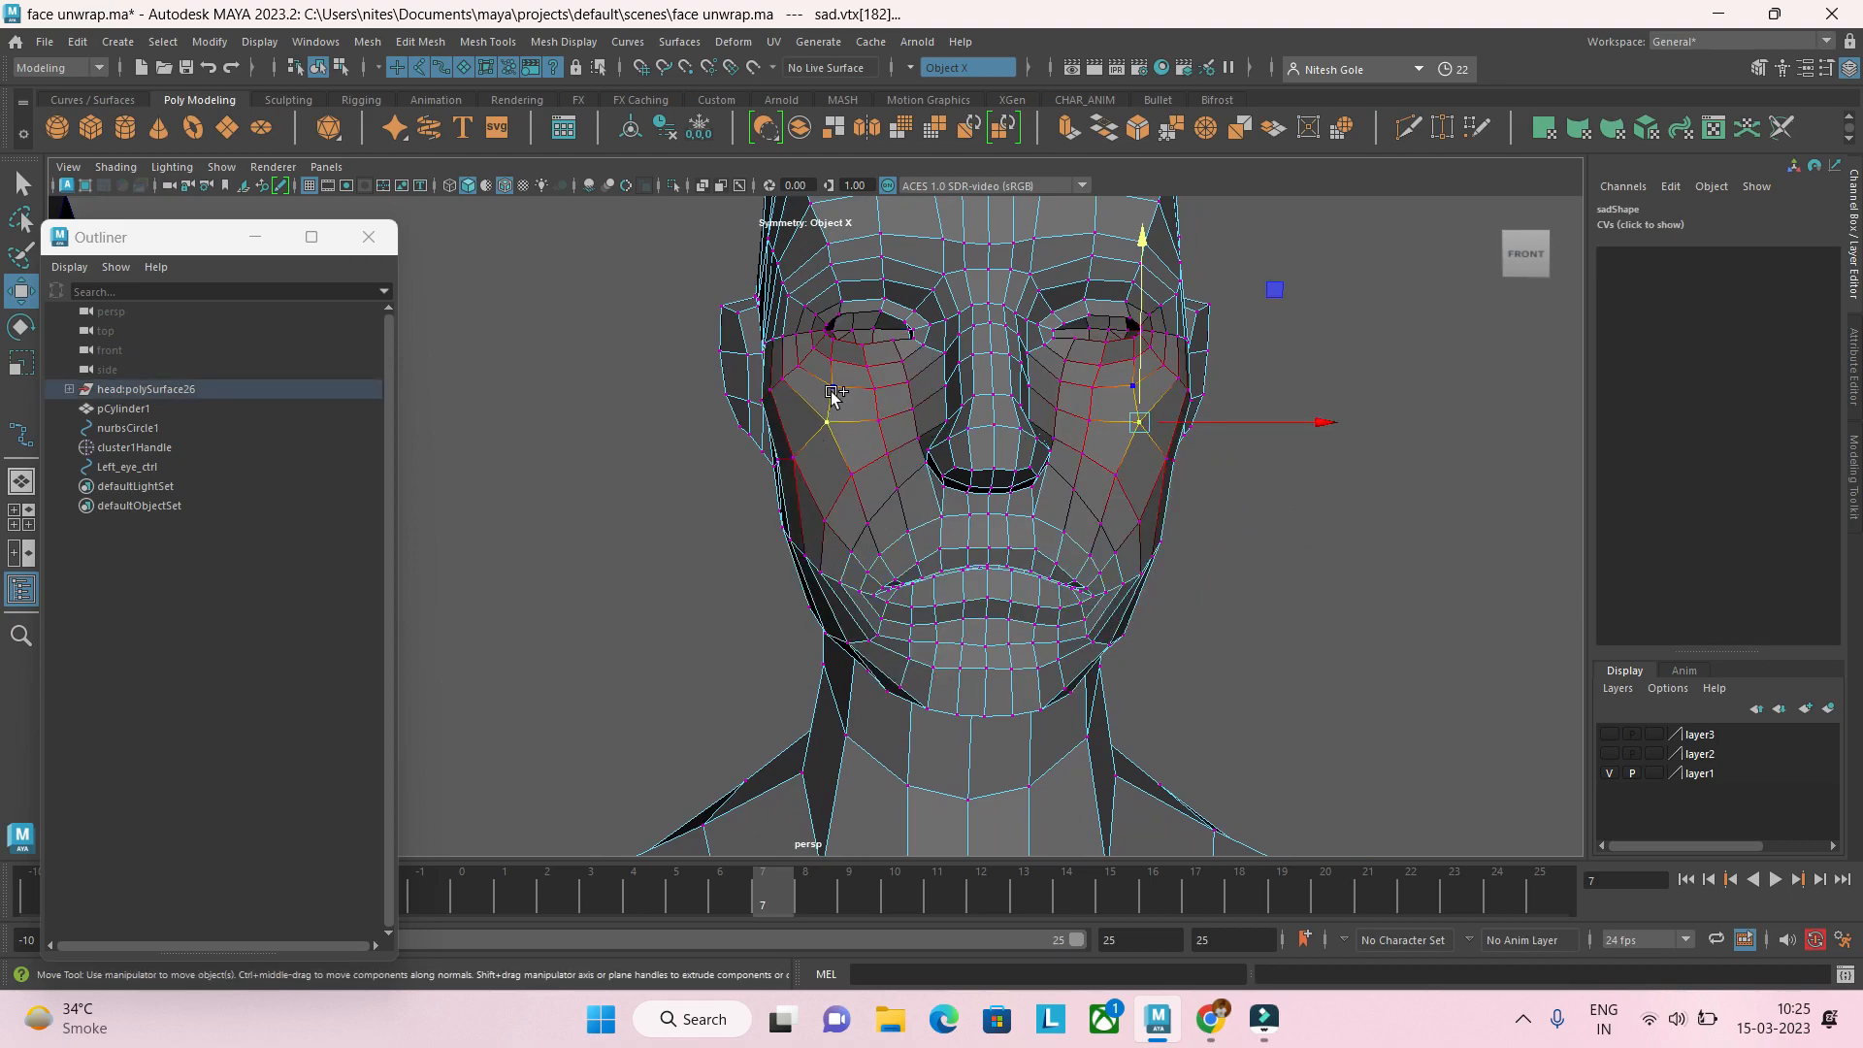
pyautogui.click(794, 457)
pyautogui.moveTo(810, 372); pyautogui.dragTo(810, 391)
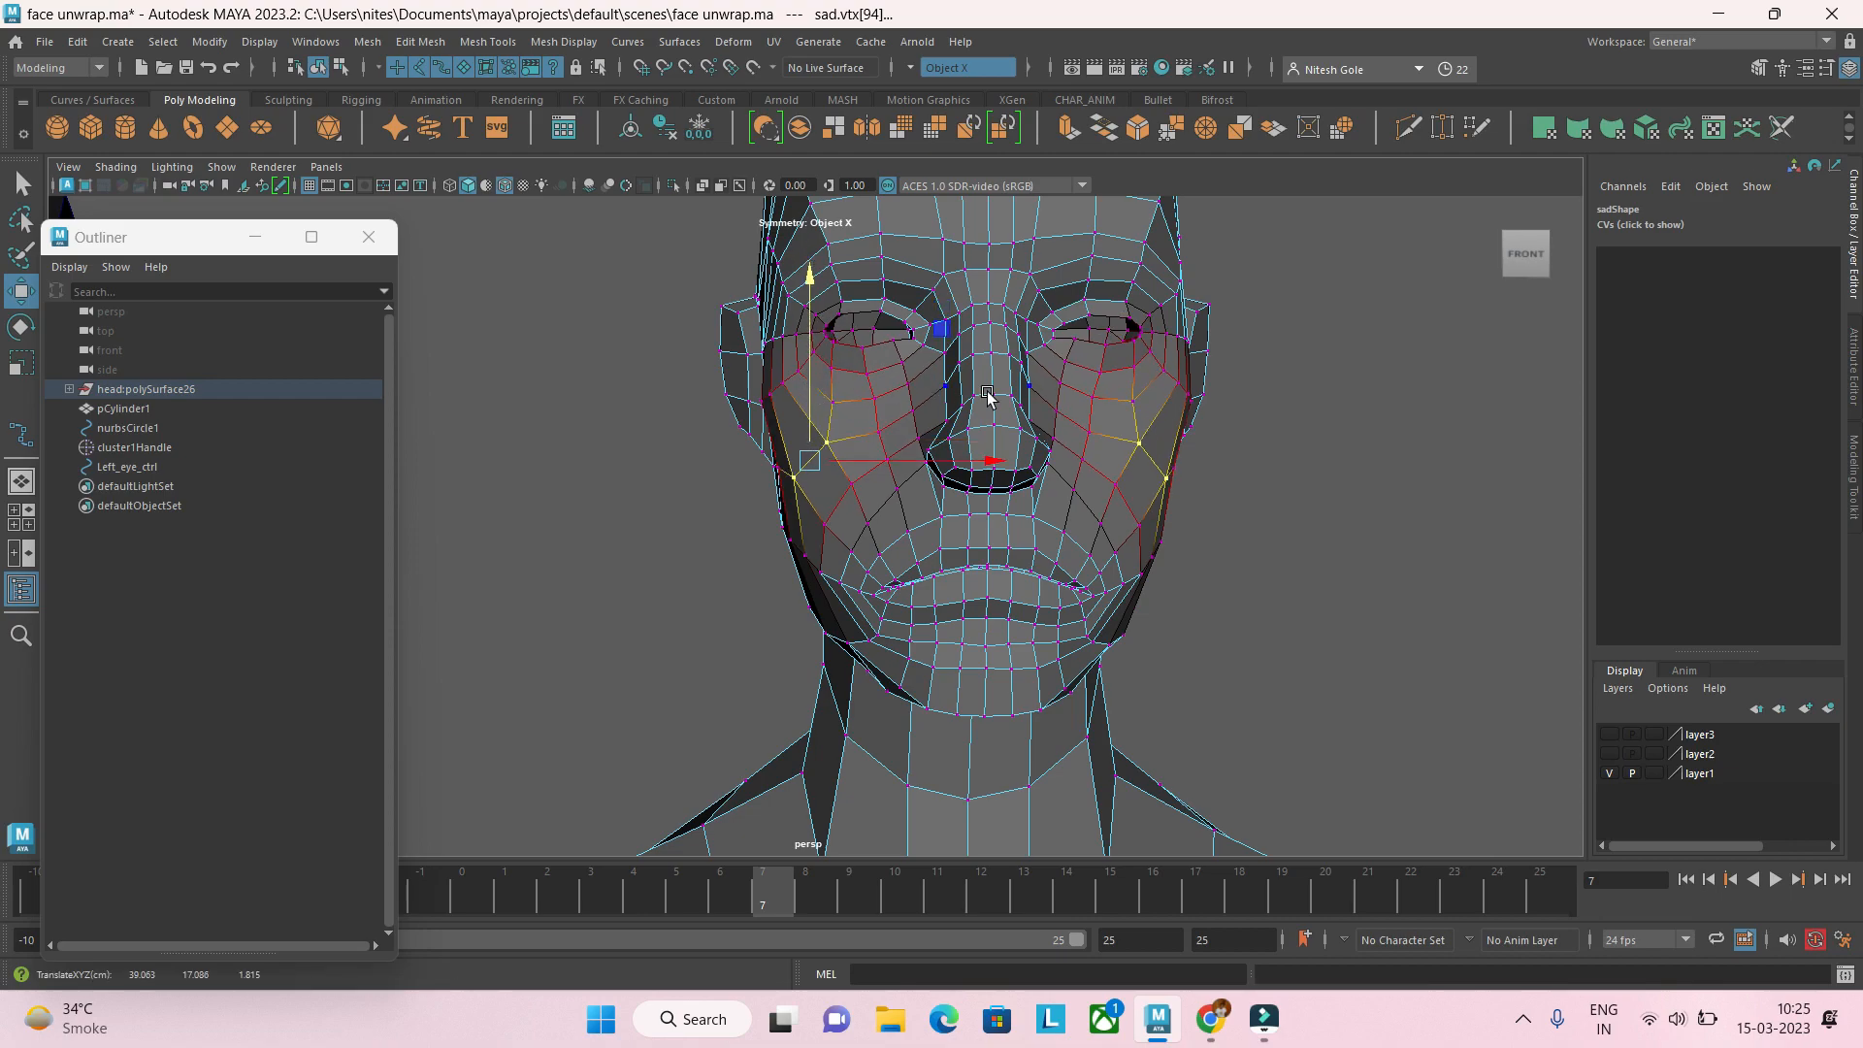
pyautogui.click(1252, 491)
pyautogui.scroll(-3, 1245, 519)
pyautogui.keyDown('alt'); pyautogui.moveTo(1243, 520); pyautogui.dragTo(1098, 536); pyautogui.keyUp('alt')
pyautogui.moveTo(1035, 409); pyautogui.dragTo(1116, 381, button='right')
pyautogui.click(1227, 427)
# Step: Select the sad head, add the happy head, and add the original head last
pyautogui.scroll(-4, 1221, 461)
pyautogui.scroll(-4, 1221, 463)
pyautogui.keyDown('alt'); pyautogui.moveTo(1090, 541); pyautogui.dragTo(1177, 561); pyautogui.keyUp('alt')
pyautogui.keyDown('alt'); pyautogui.moveTo(1160, 577); pyautogui.dragTo(1483, 603, button='middle'); pyautogui.keyUp('alt')
pyautogui.click(1255, 502)
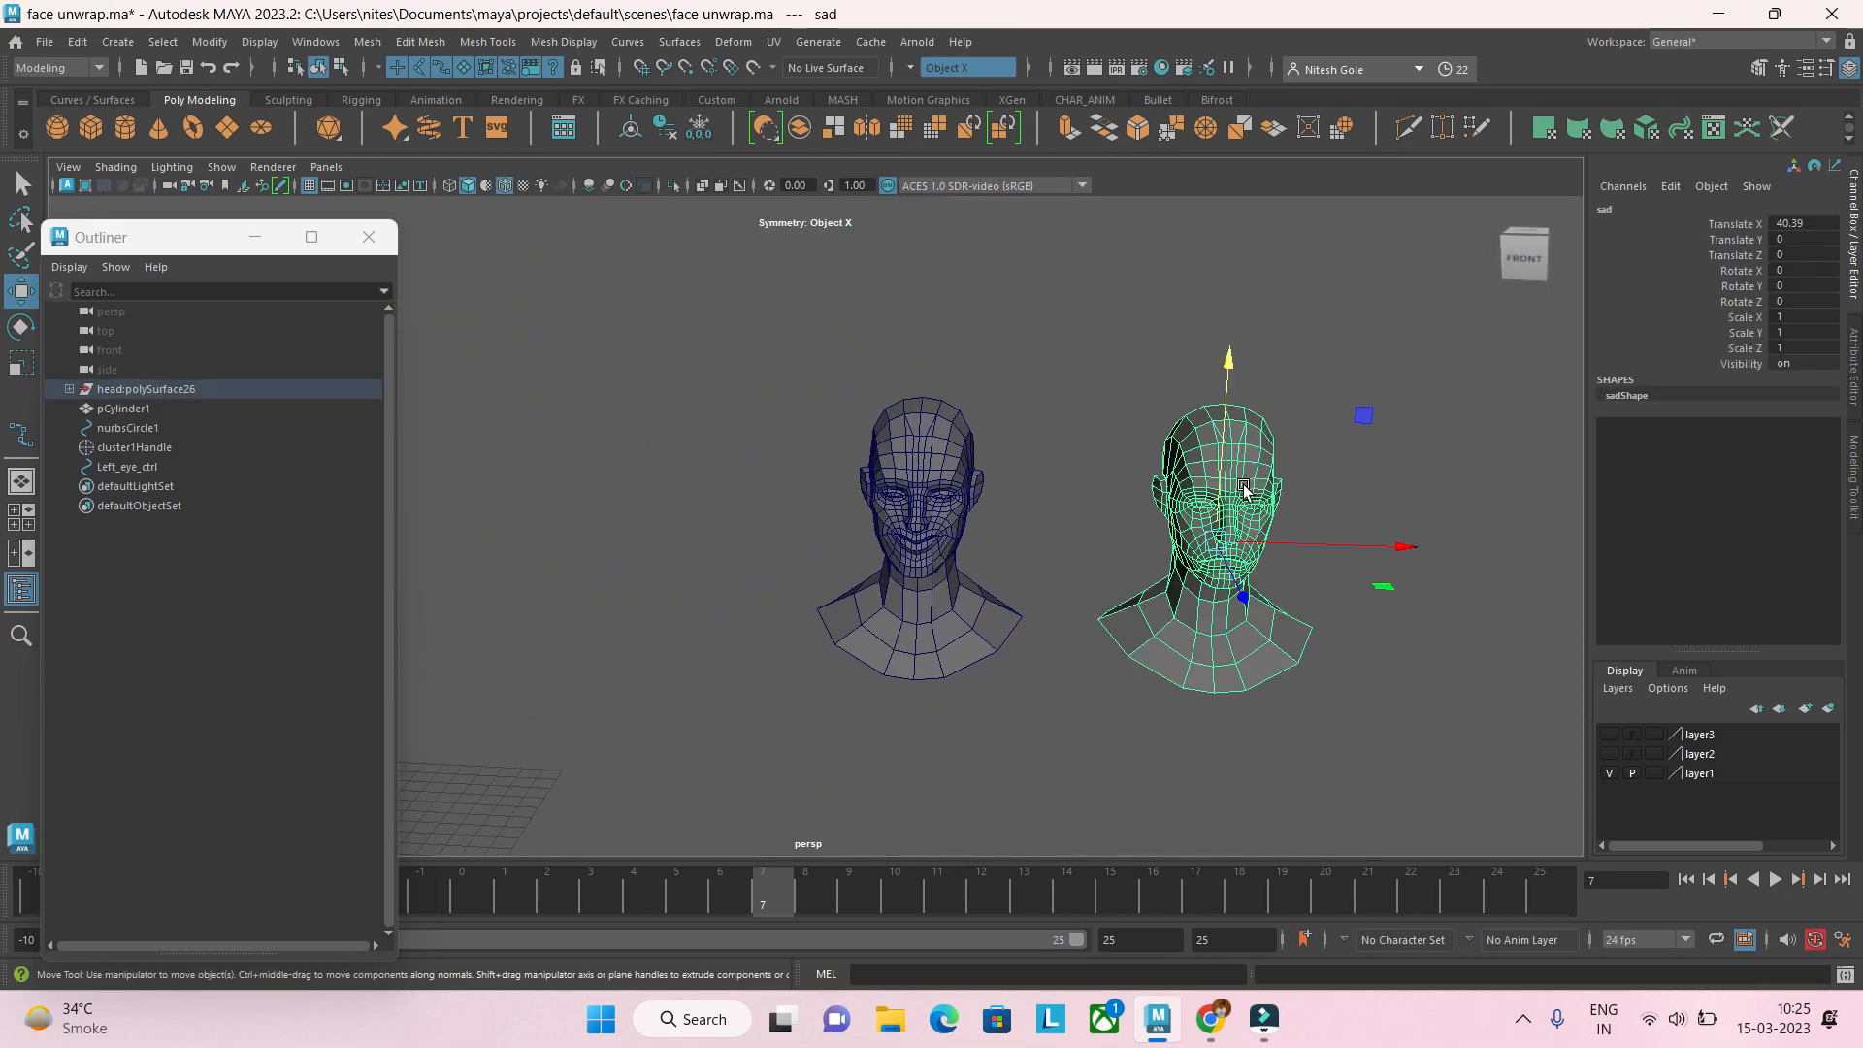
pyautogui.click(913, 458)
pyautogui.keyDown('alt'); pyautogui.moveTo(903, 618); pyautogui.dragTo(1395, 701, button='middle'); pyautogui.keyUp('alt')
pyautogui.scroll(-1, 936, 661)
pyautogui.keyDown('alt'); pyautogui.moveTo(936, 661); pyautogui.dragTo(1136, 687, button='middle'); pyautogui.keyUp('alt')
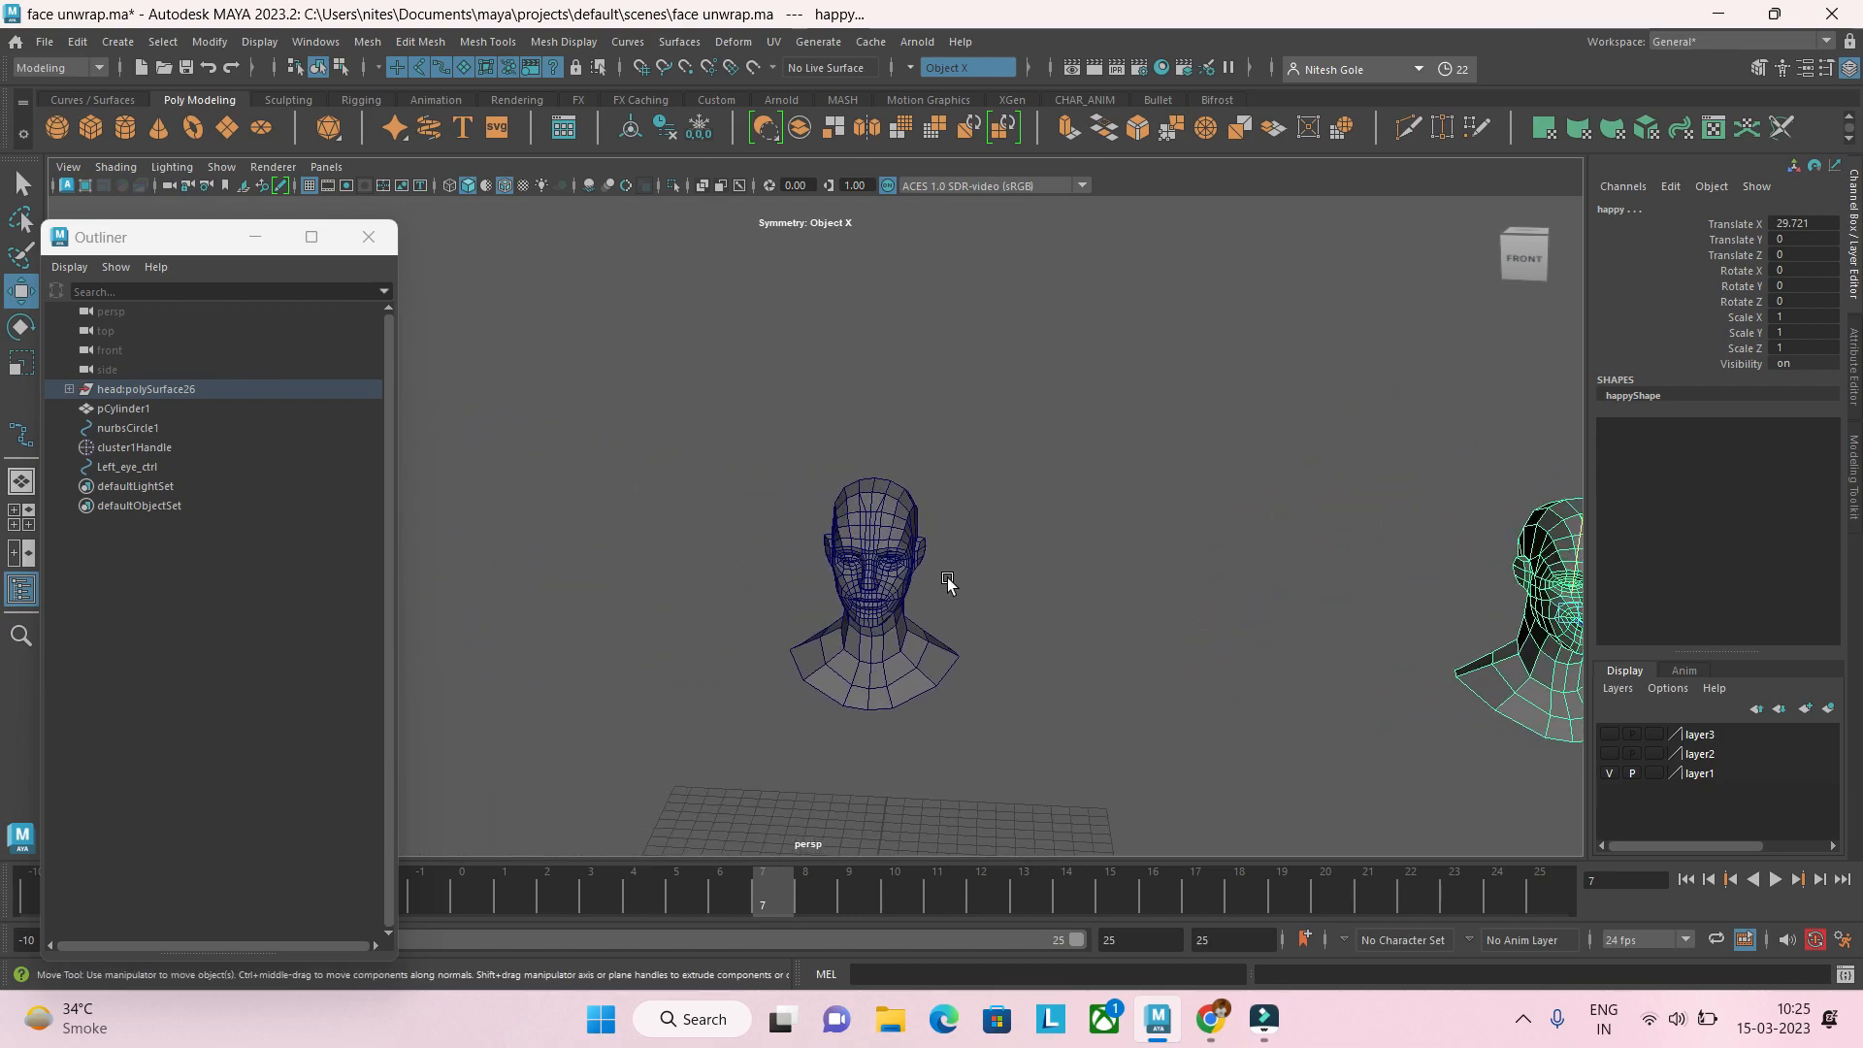
pyautogui.click(890, 521)
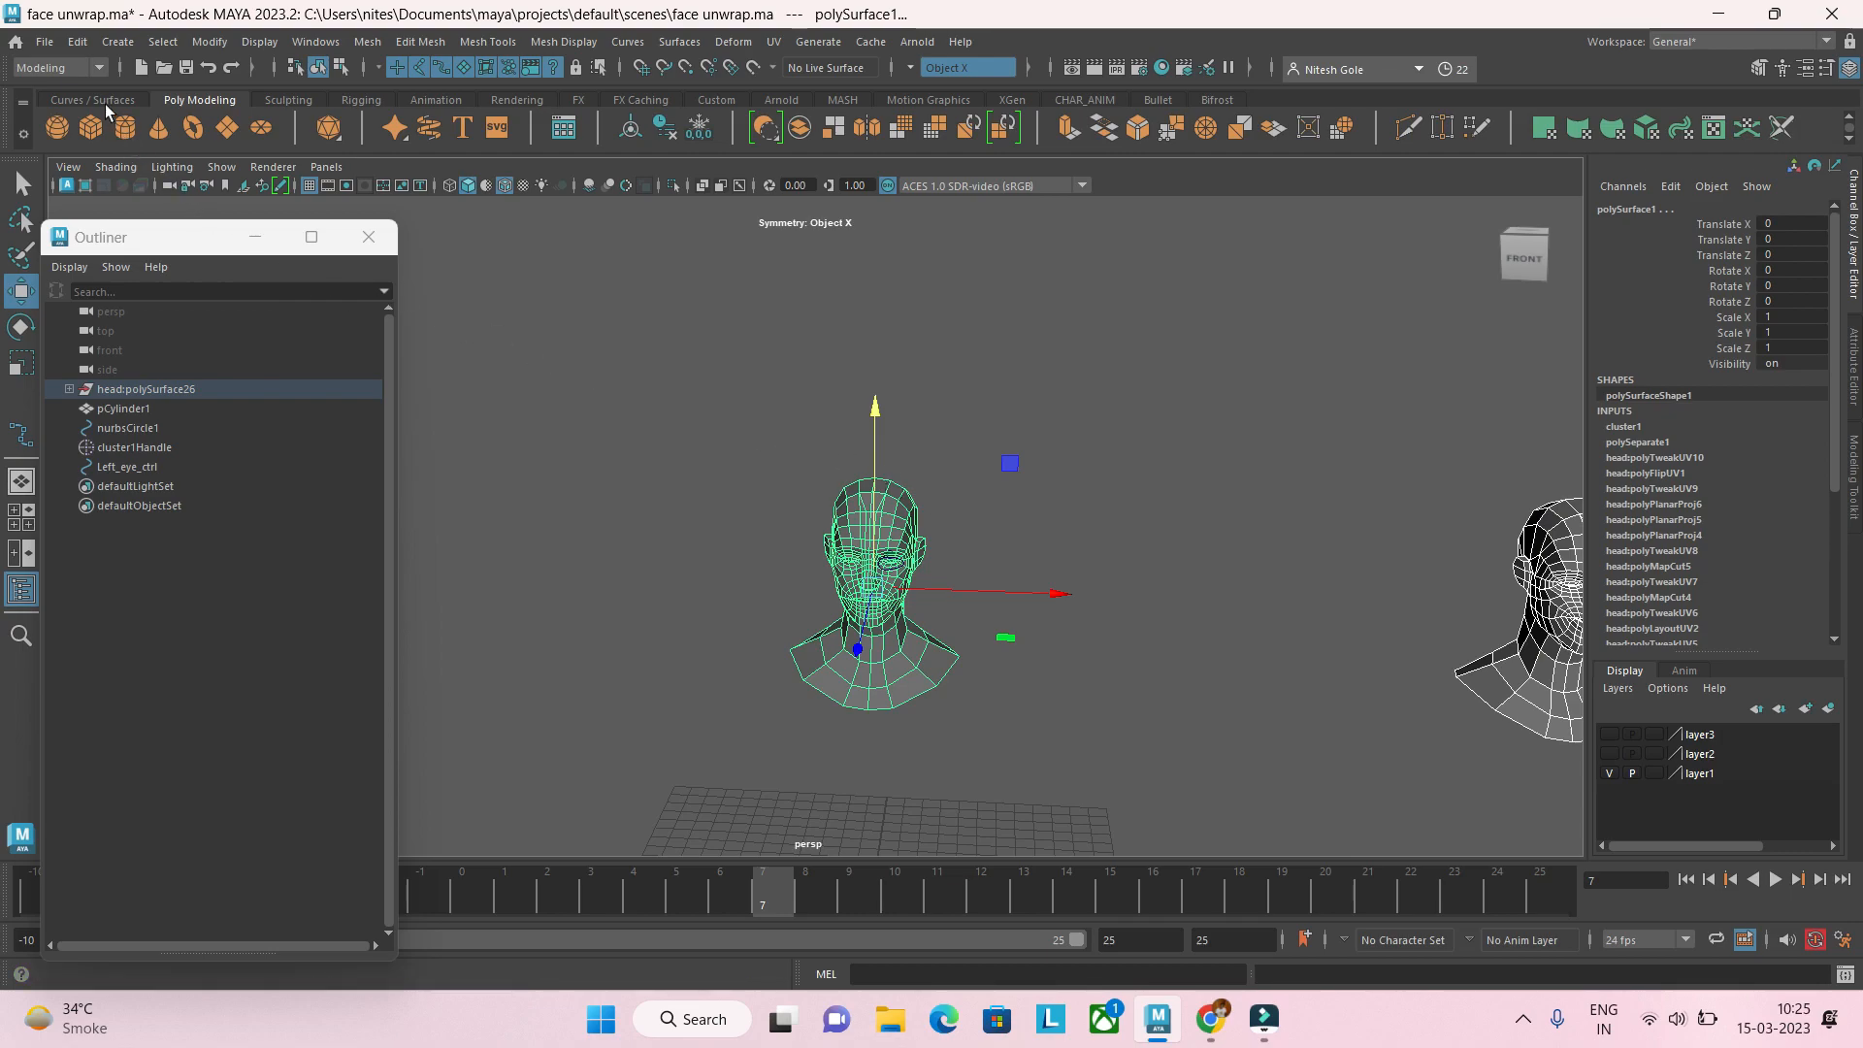
# Step: Switch to the Rigging menu set and create a blend shape named Expressions from the selected heads
pyautogui.click(94, 67)
pyautogui.click(72, 110)
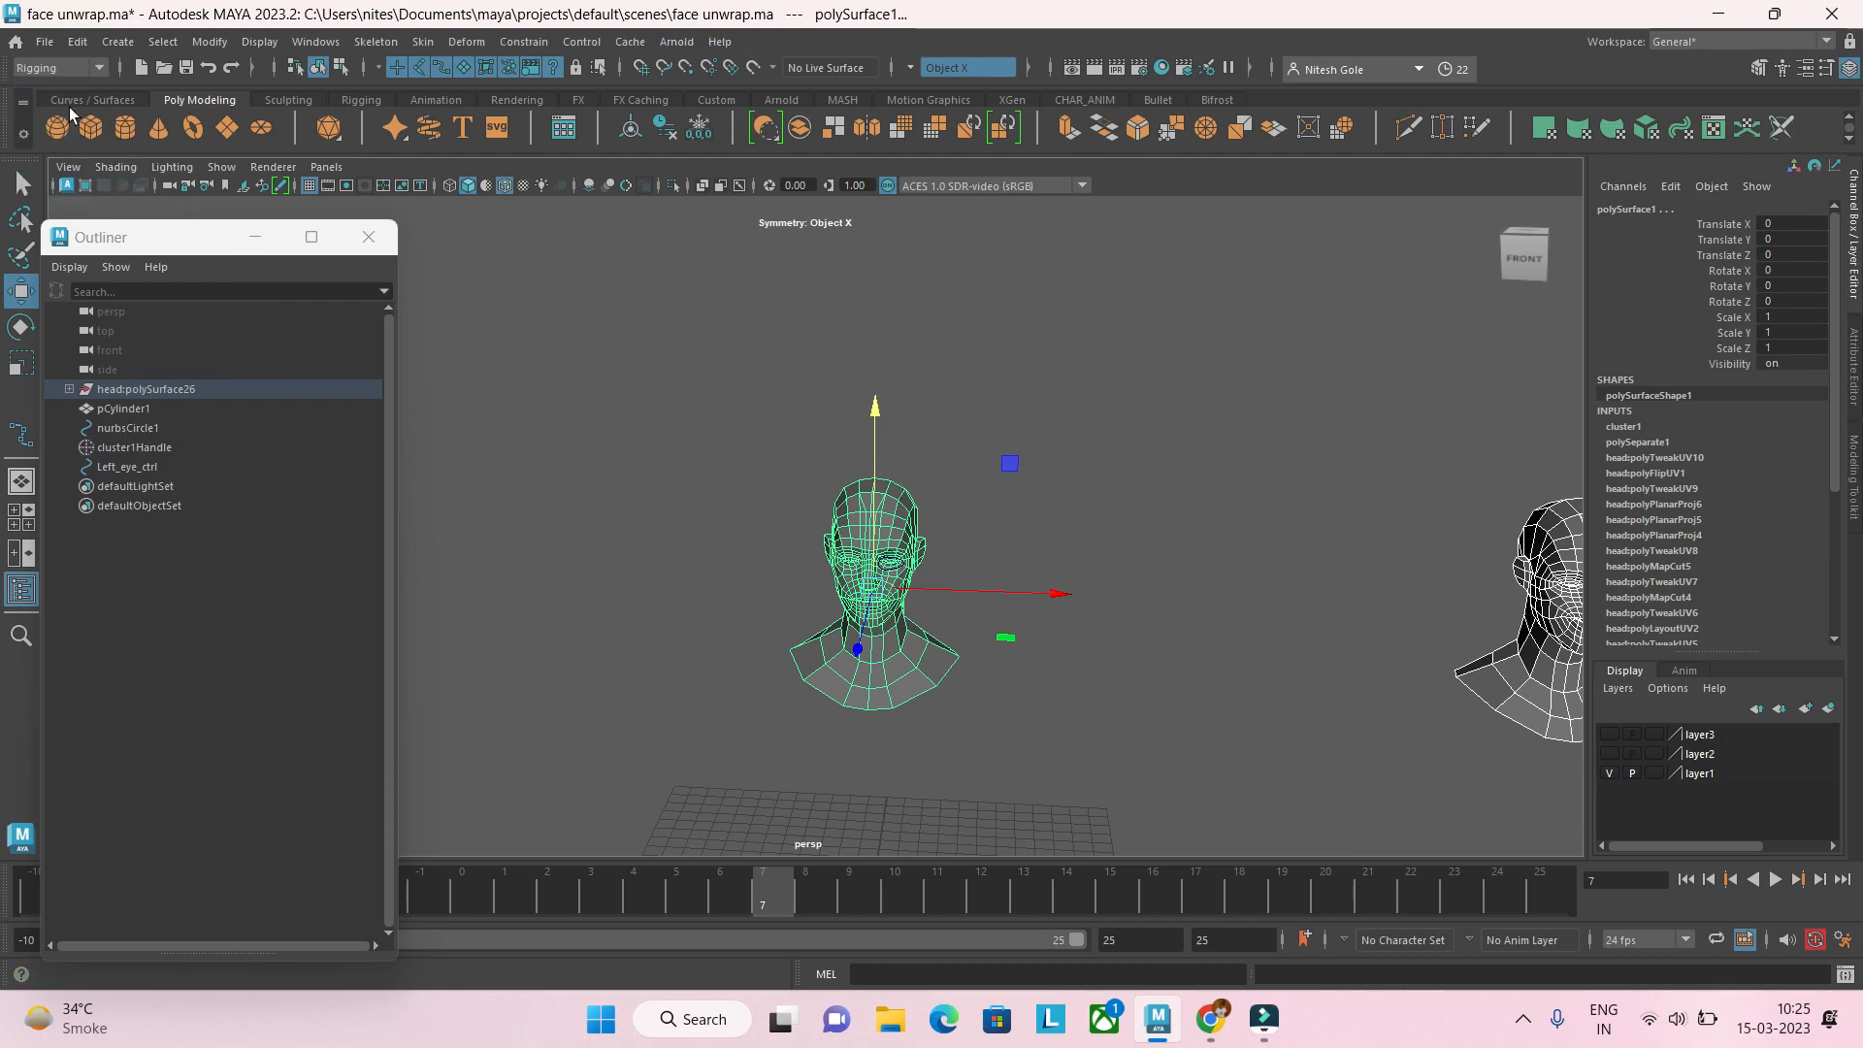
pyautogui.click(476, 43)
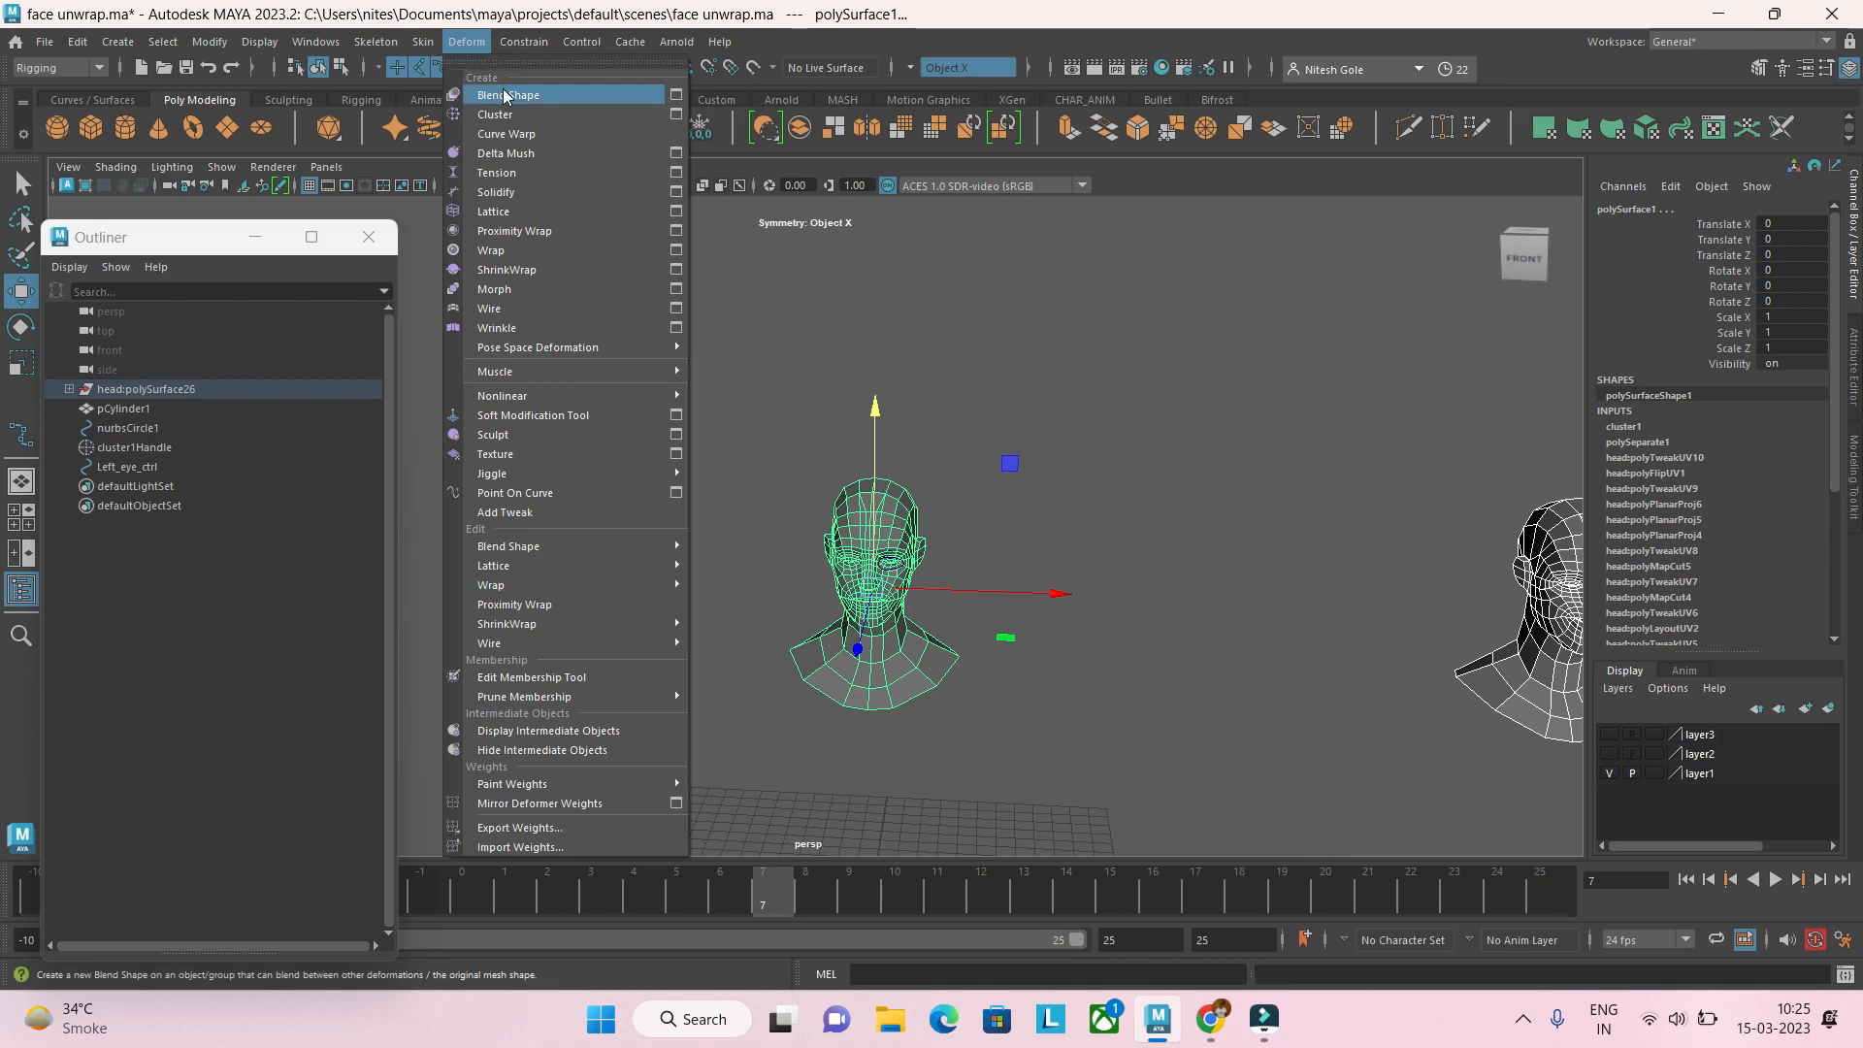
pyautogui.click(676, 97)
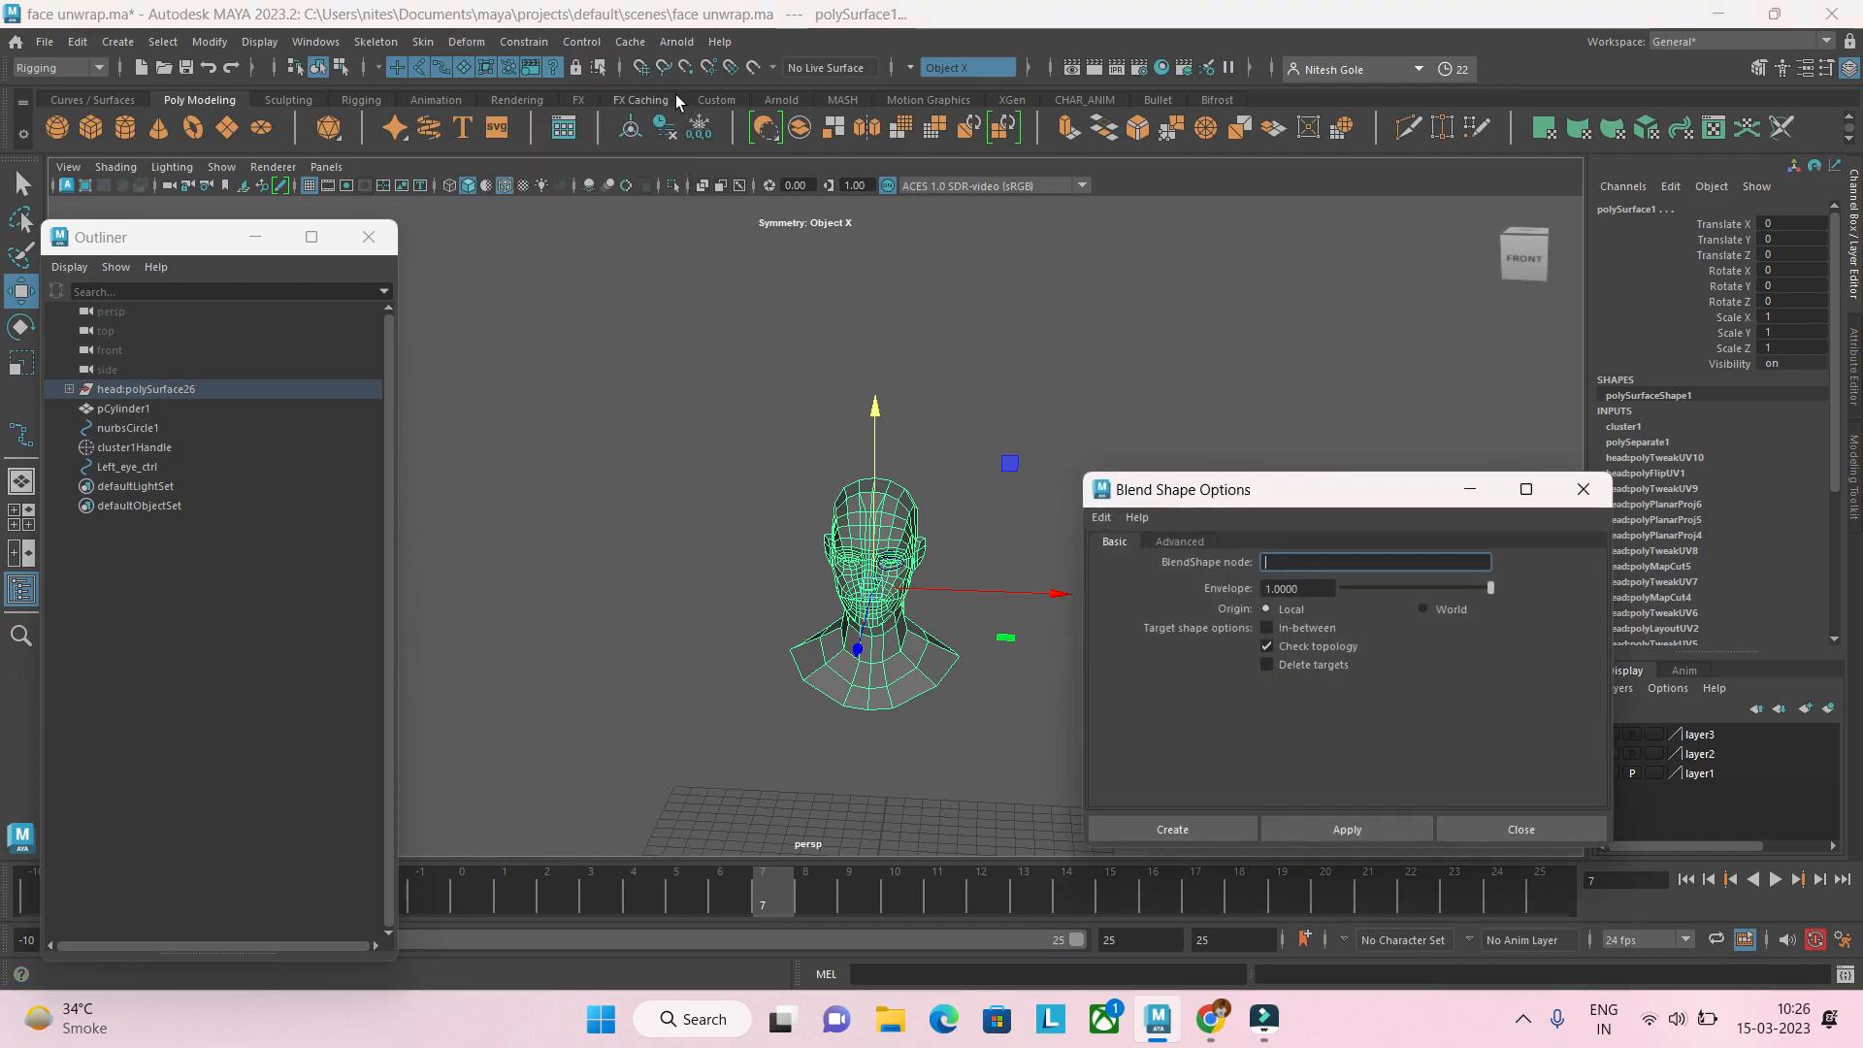
pyautogui.moveTo(1277, 500); pyautogui.dragTo(1216, 350)
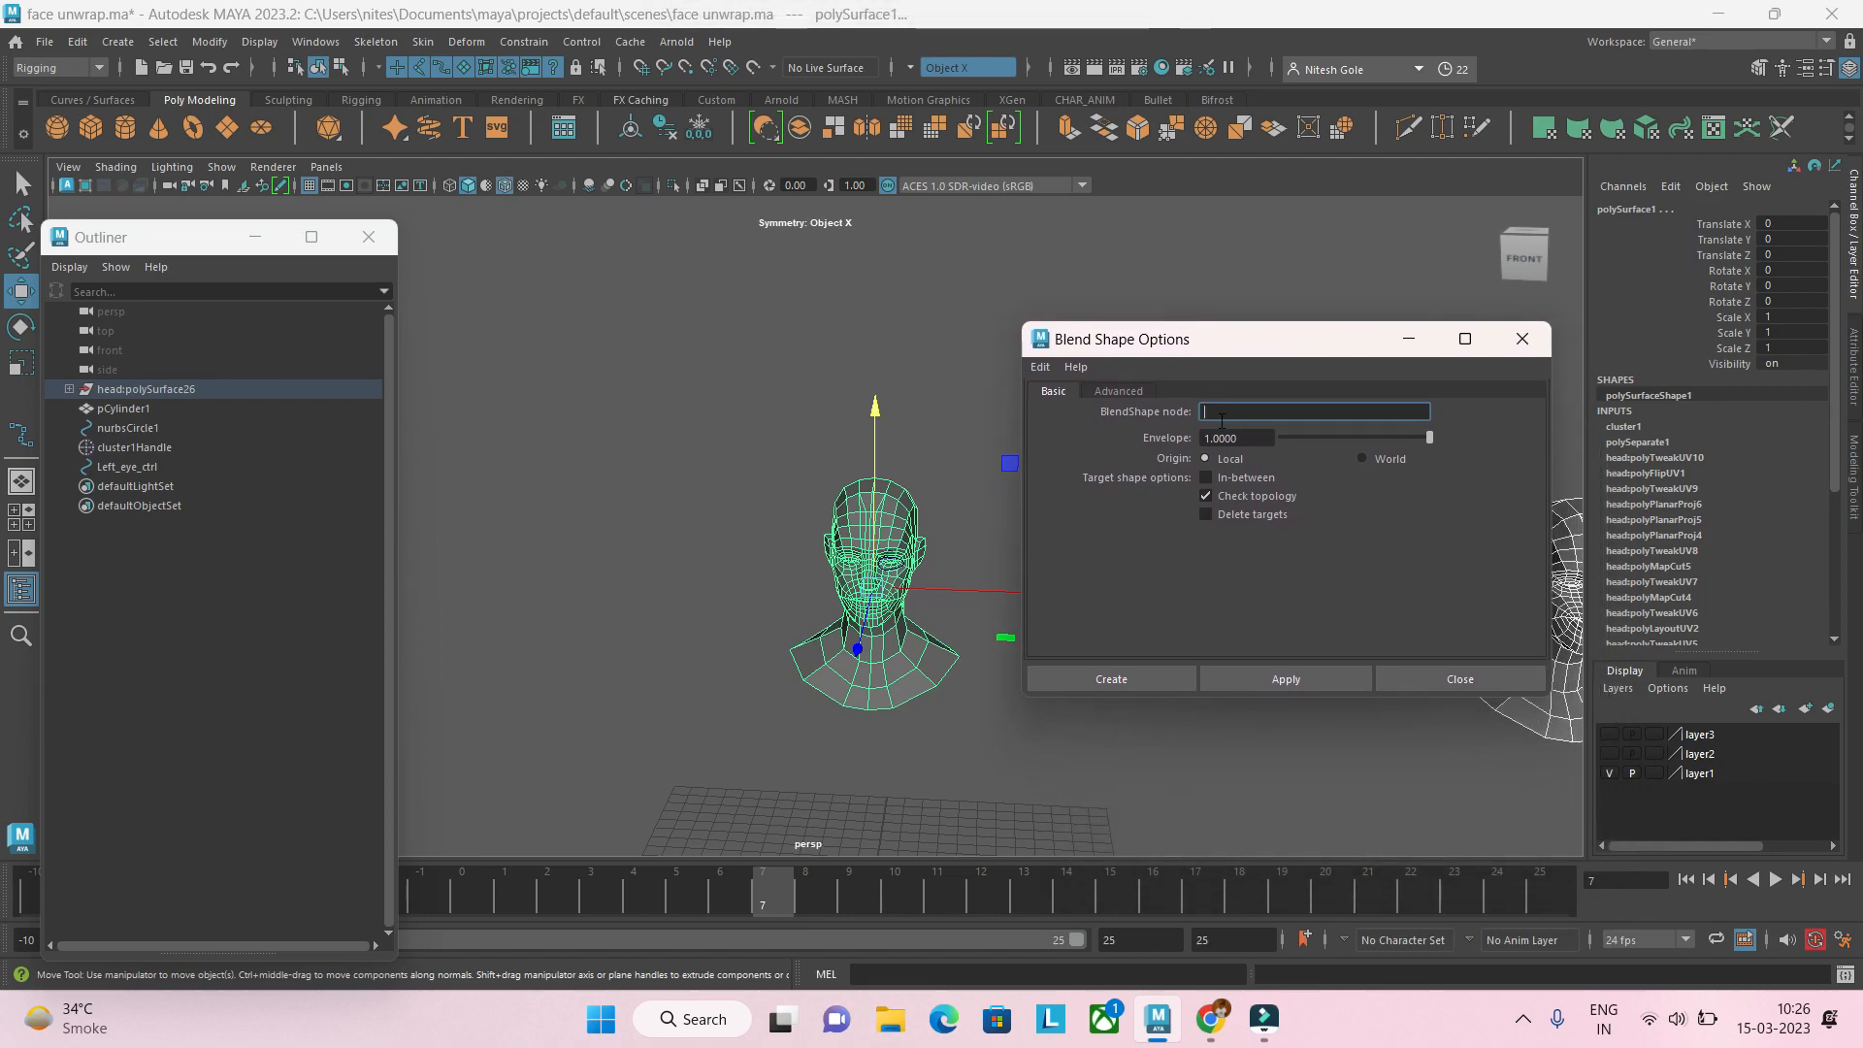
pyautogui.write('Expressions')
pyautogui.click(1160, 684)
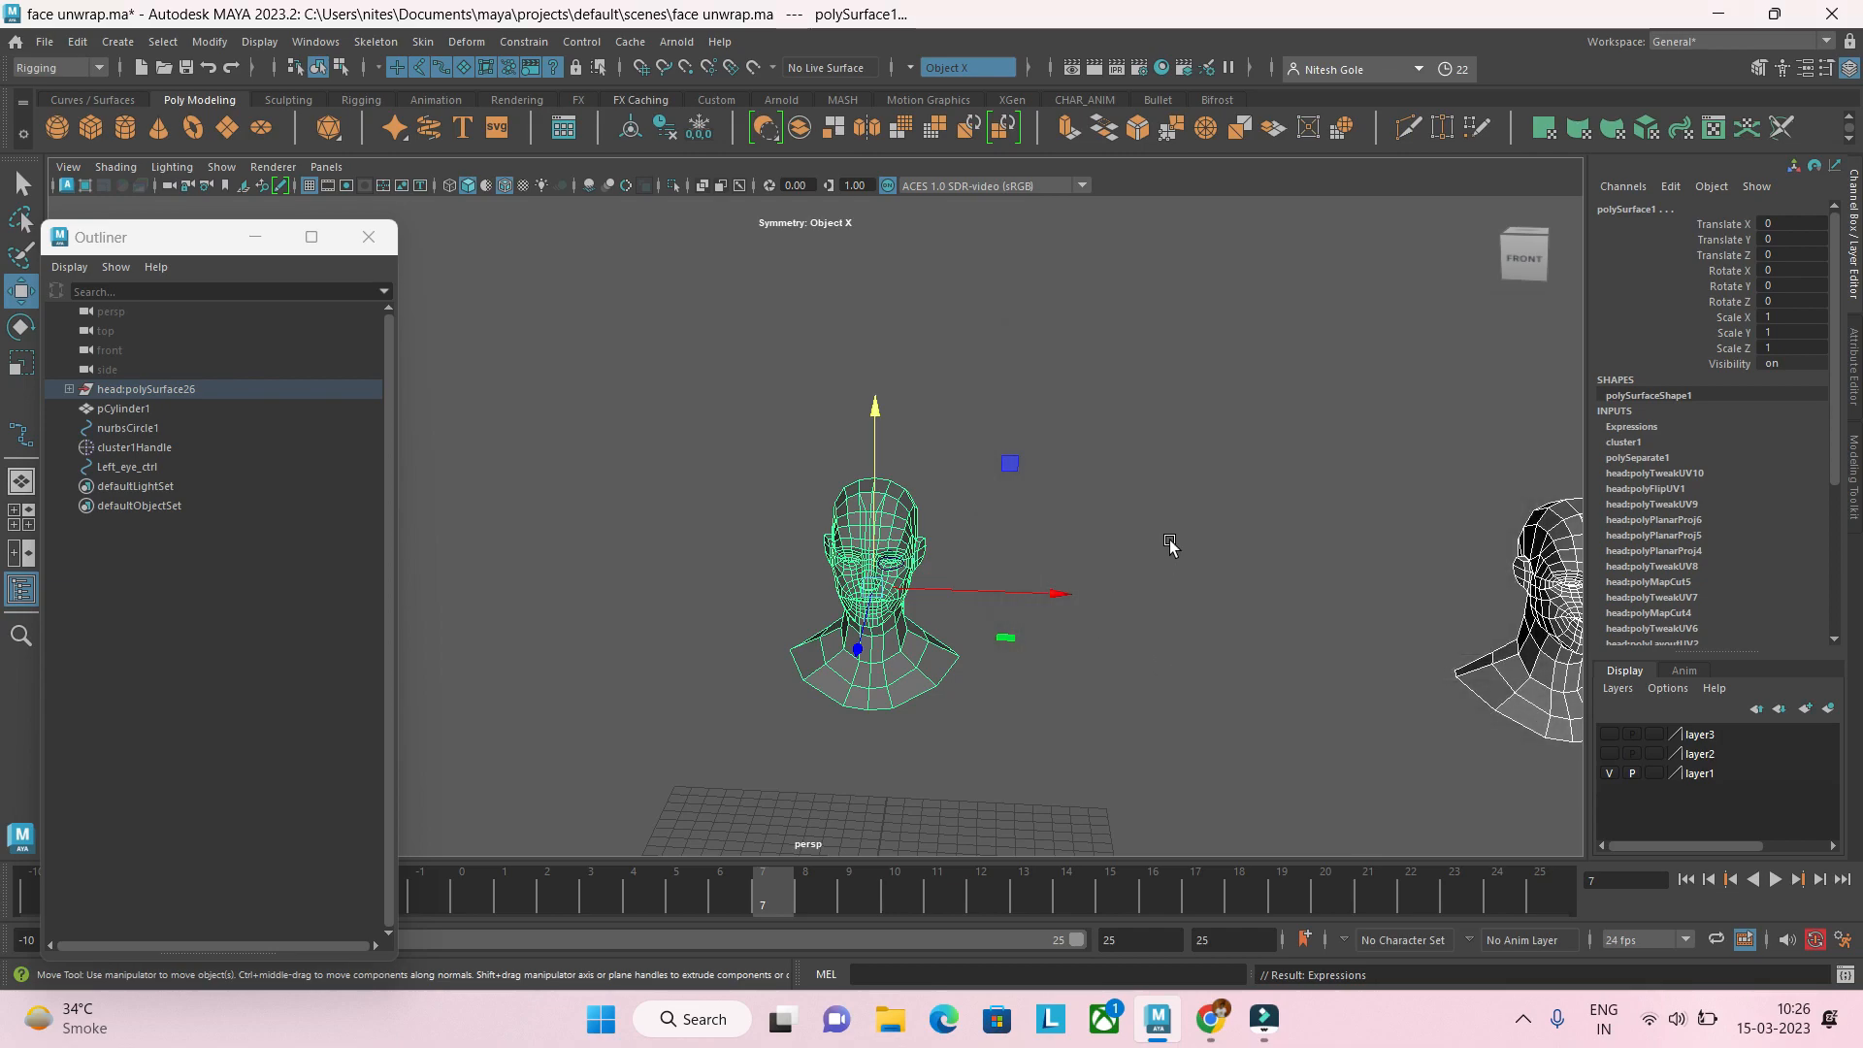
# Step: Select only the original head and show the target weights of its Expressions blend shape
pyautogui.click(1145, 529)
pyautogui.click(898, 532)
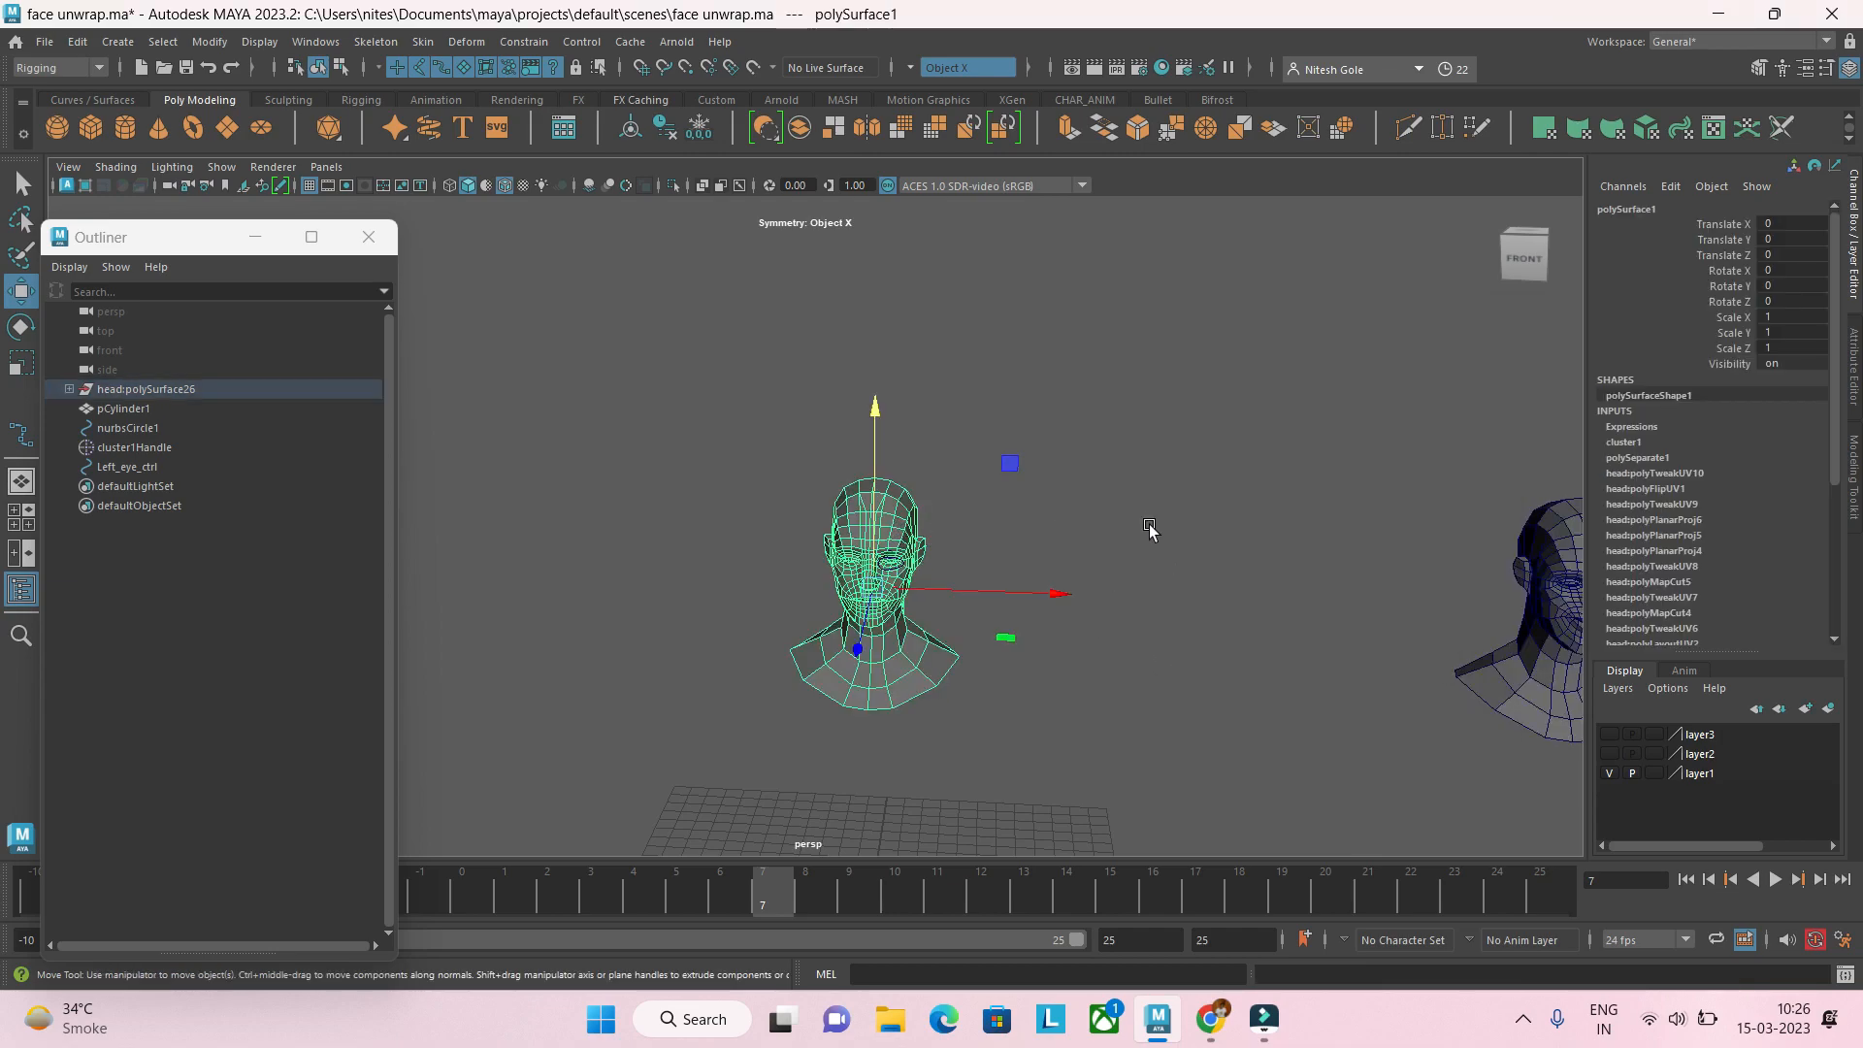
pyautogui.click(1642, 427)
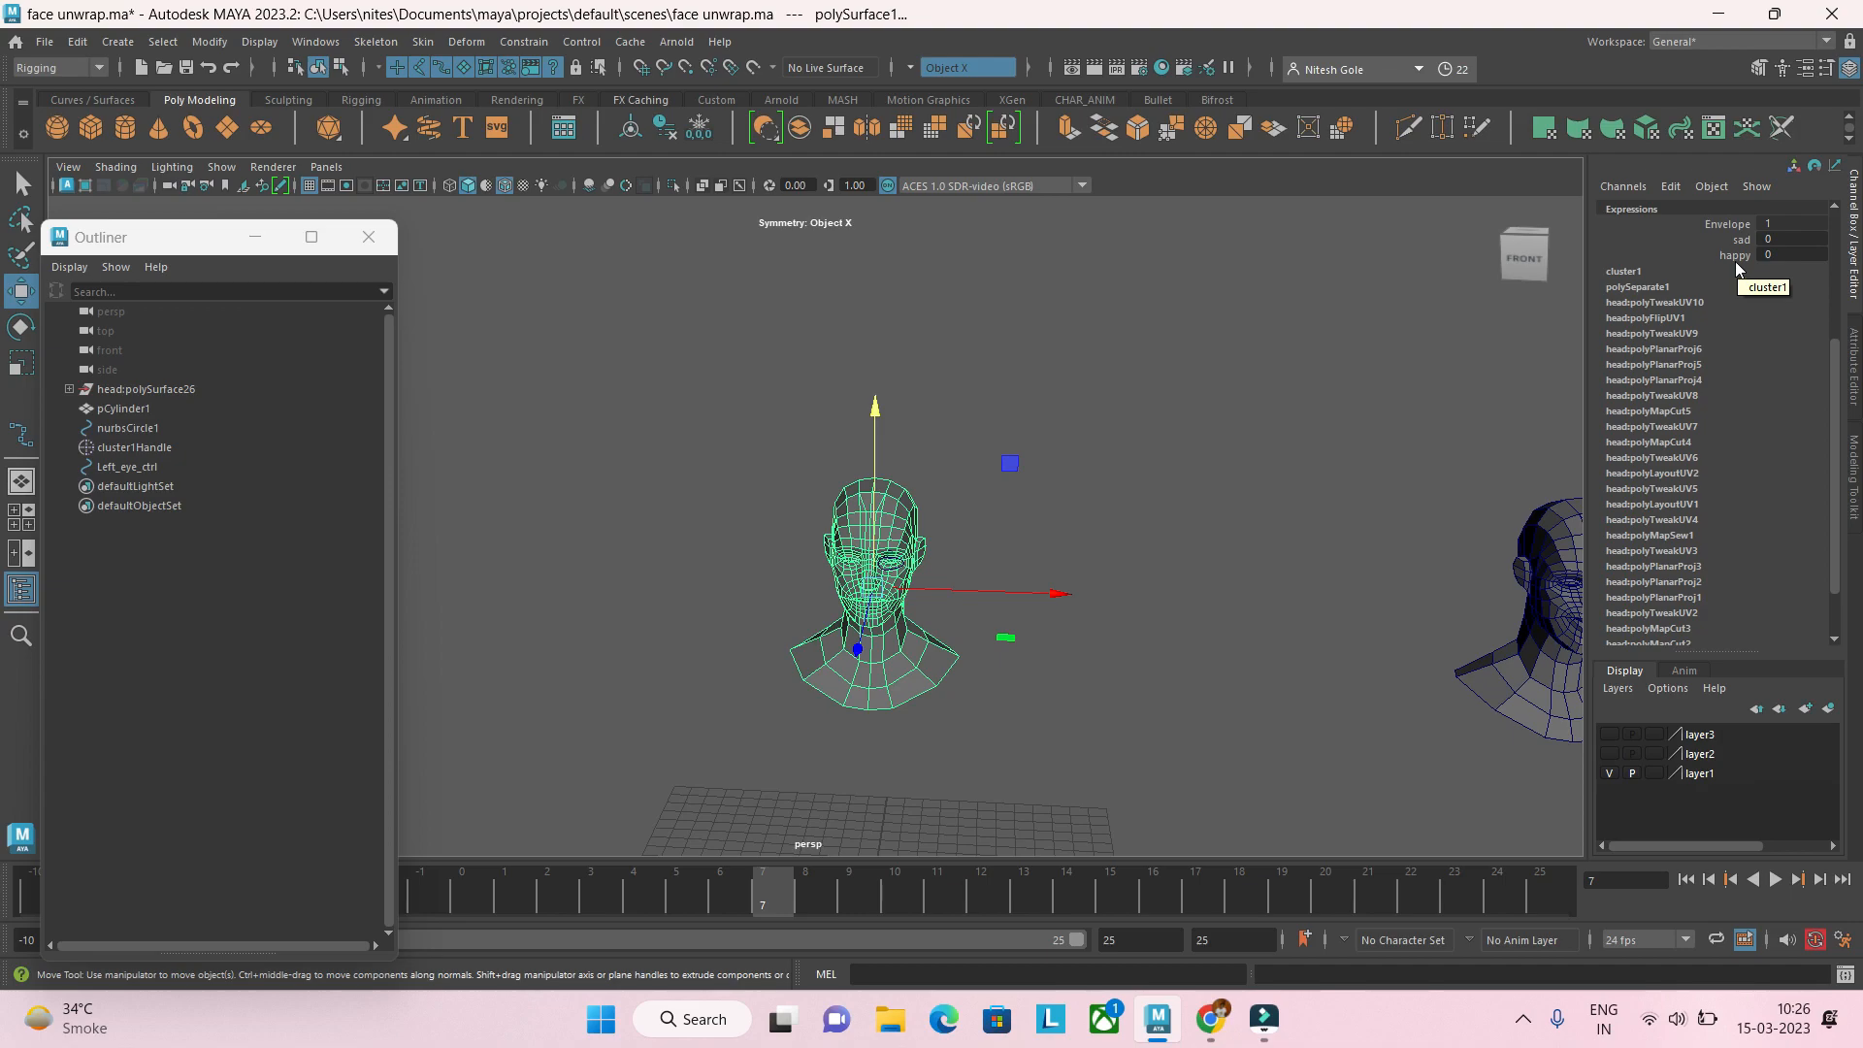
pyautogui.scroll(3, 1121, 456)
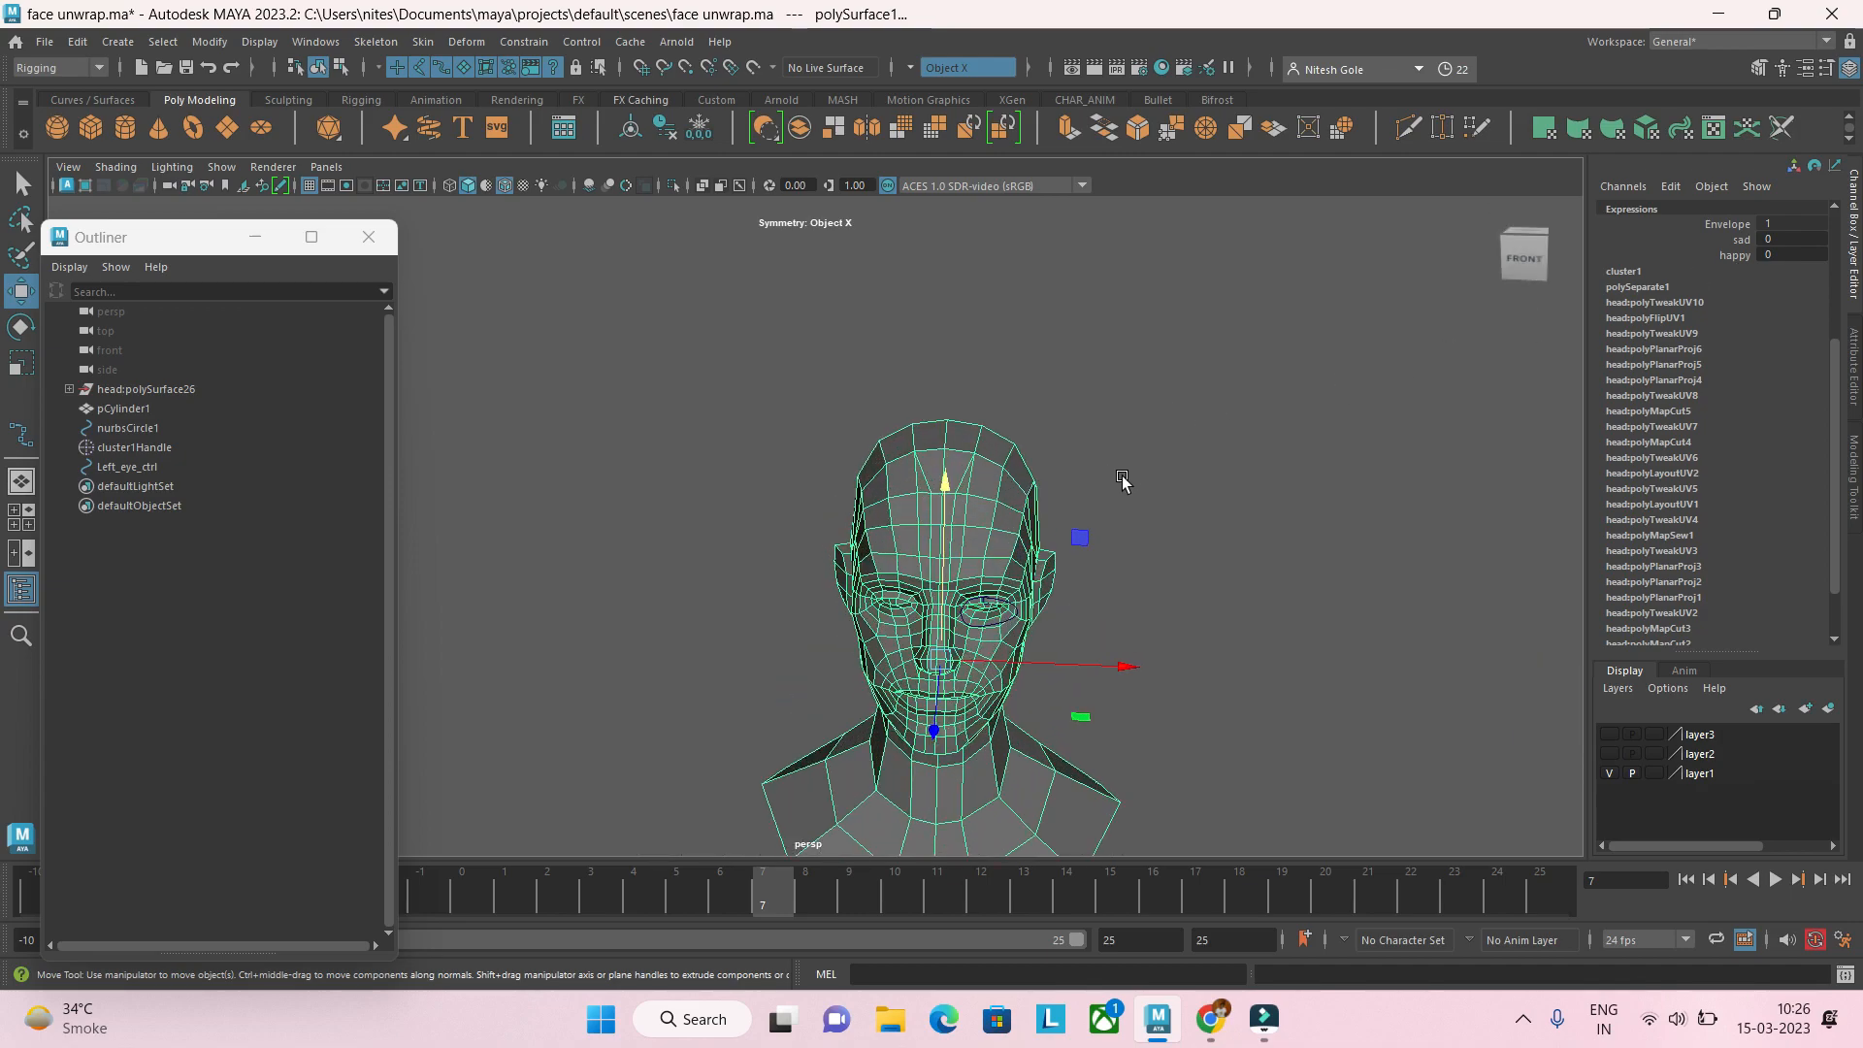
pyautogui.scroll(-5, 1213, 456)
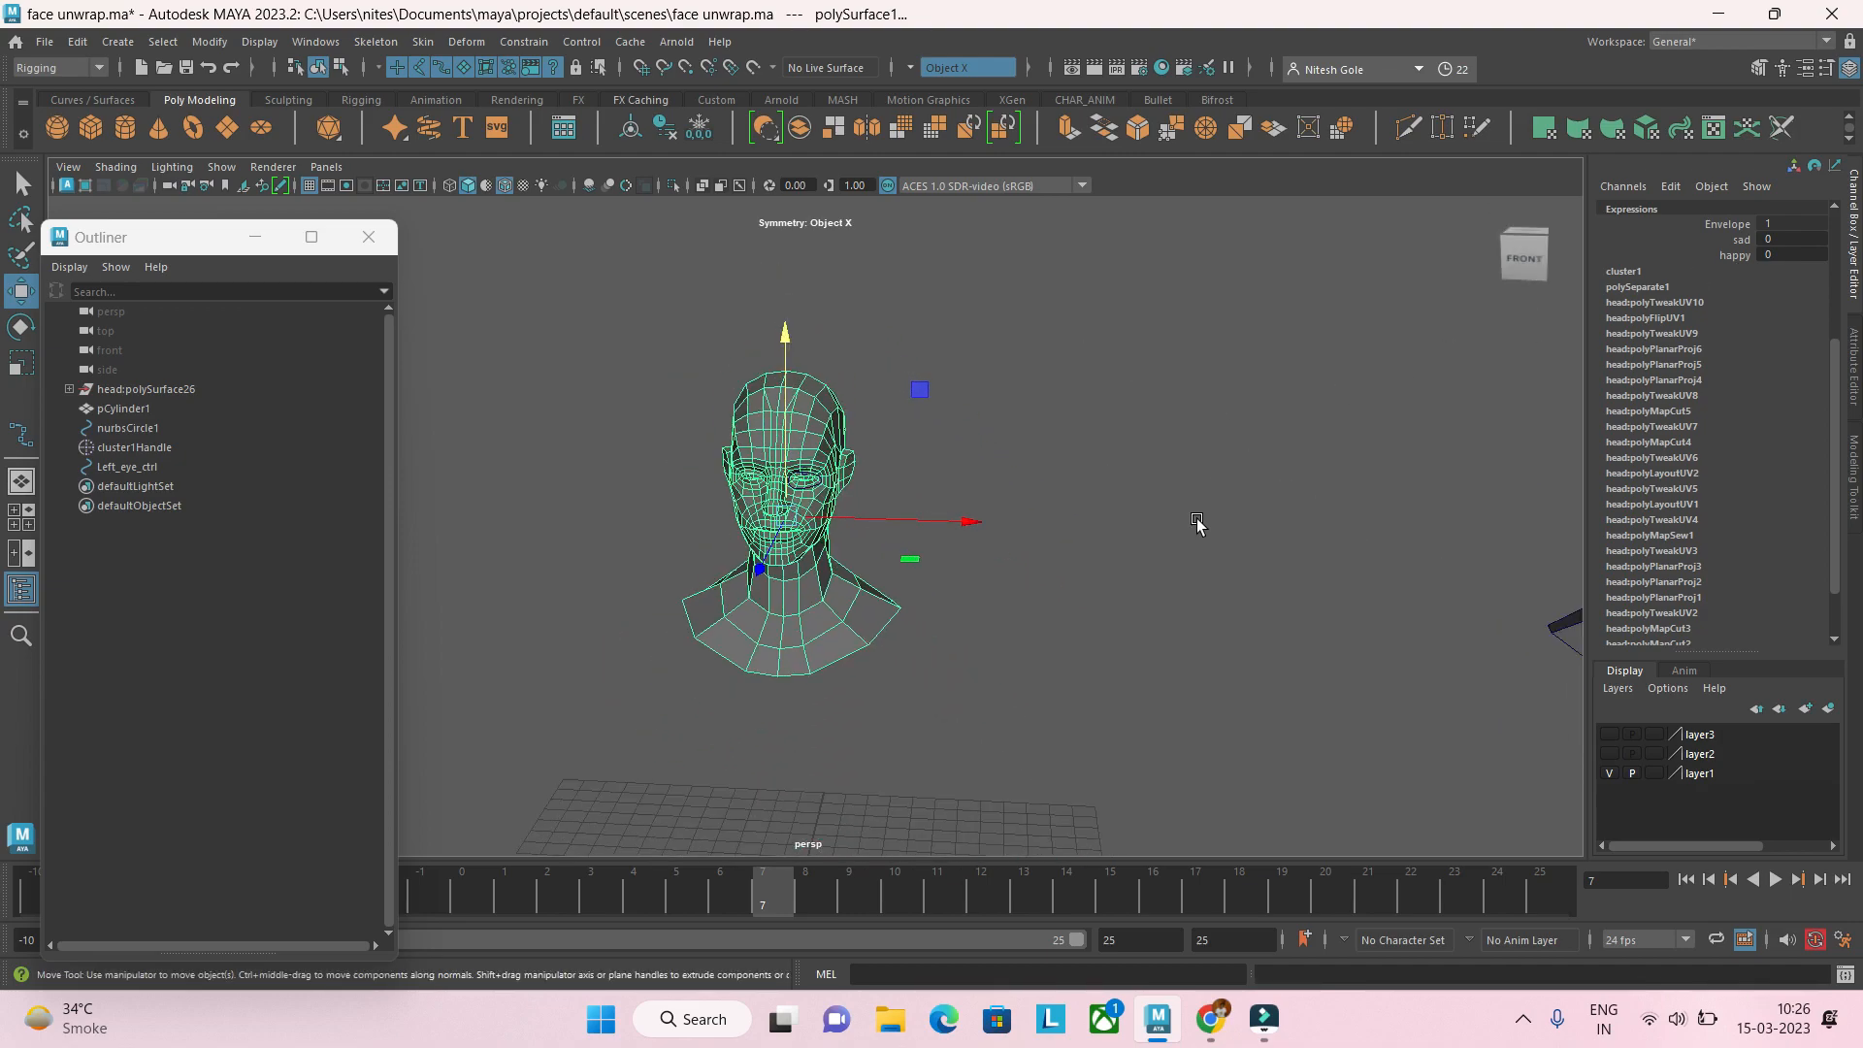
pyautogui.keyDown('alt'); pyautogui.moveTo(1098, 515); pyautogui.dragTo(1178, 471, button='middle'); pyautogui.keyUp('alt')
pyautogui.moveTo(1108, 498); pyautogui.dragTo(1145, 470)
pyautogui.keyDown('alt'); pyautogui.moveTo(1134, 487); pyautogui.dragTo(1191, 475, button='middle'); pyautogui.keyUp('alt')
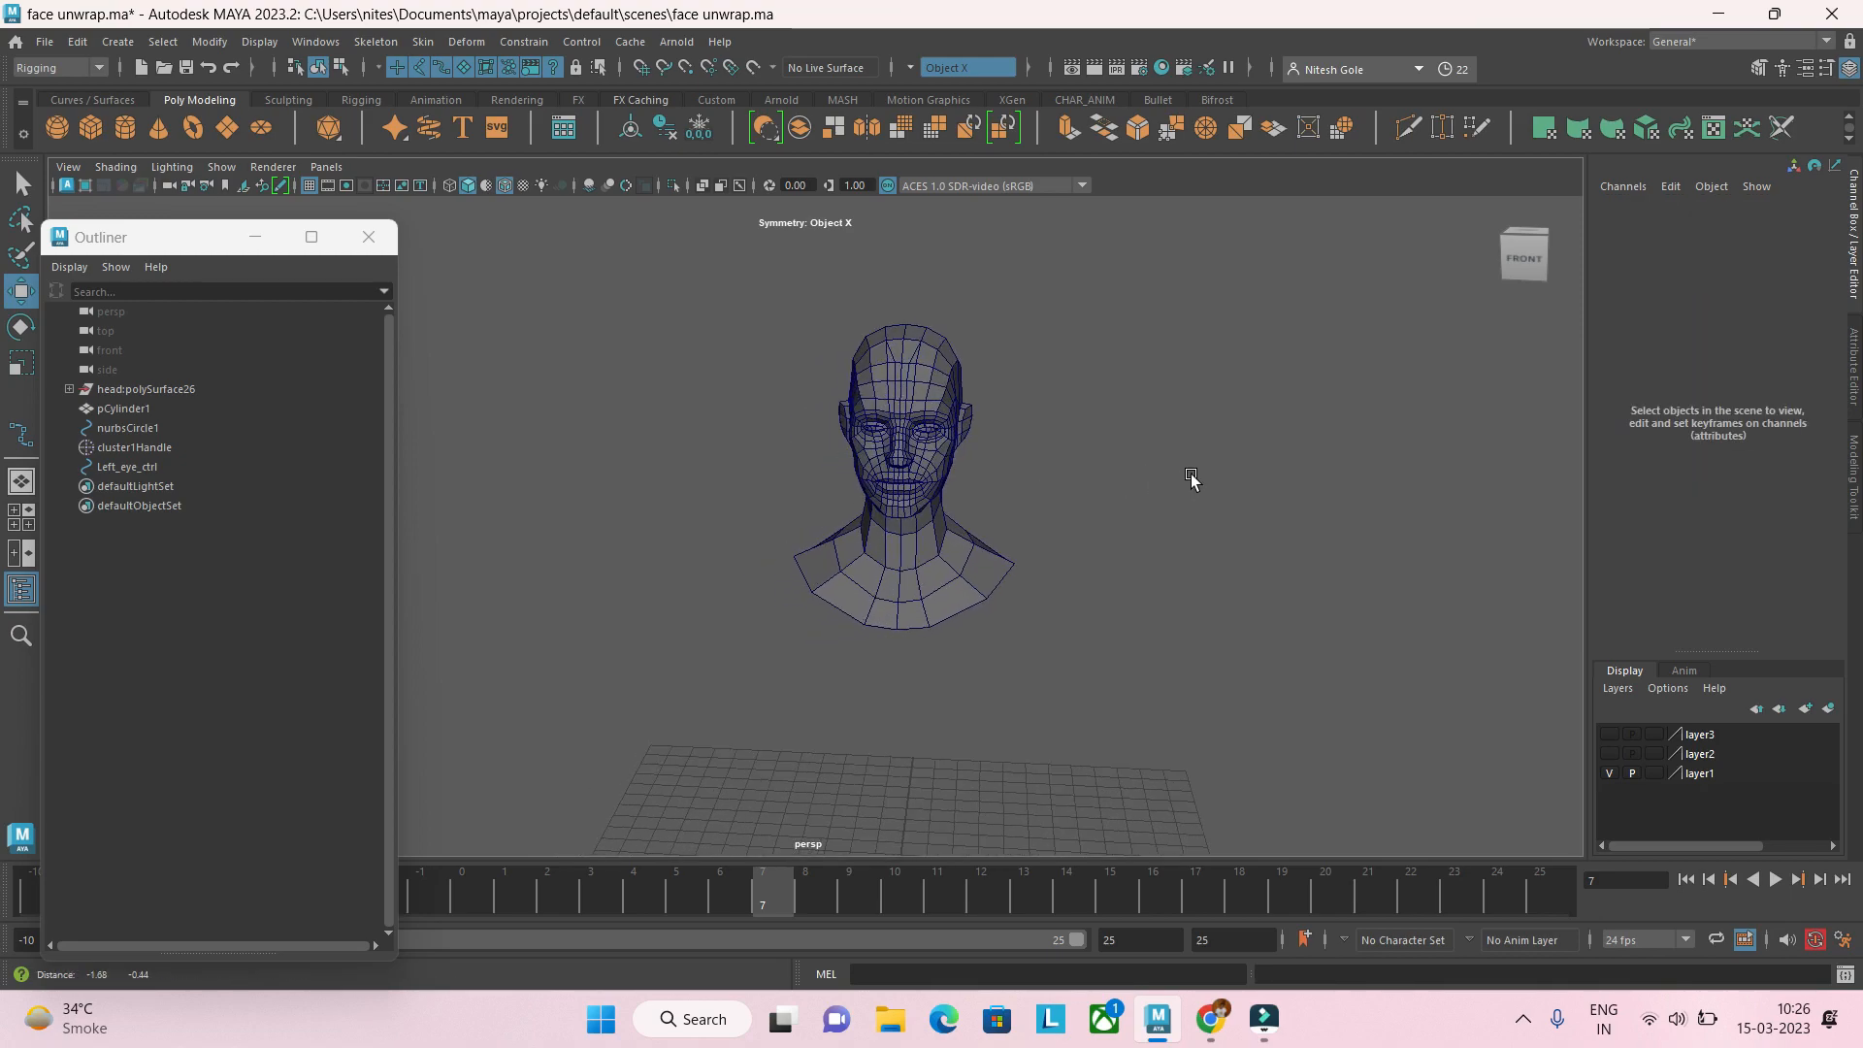
pyautogui.scroll(4, 1179, 476)
pyautogui.click(960, 319)
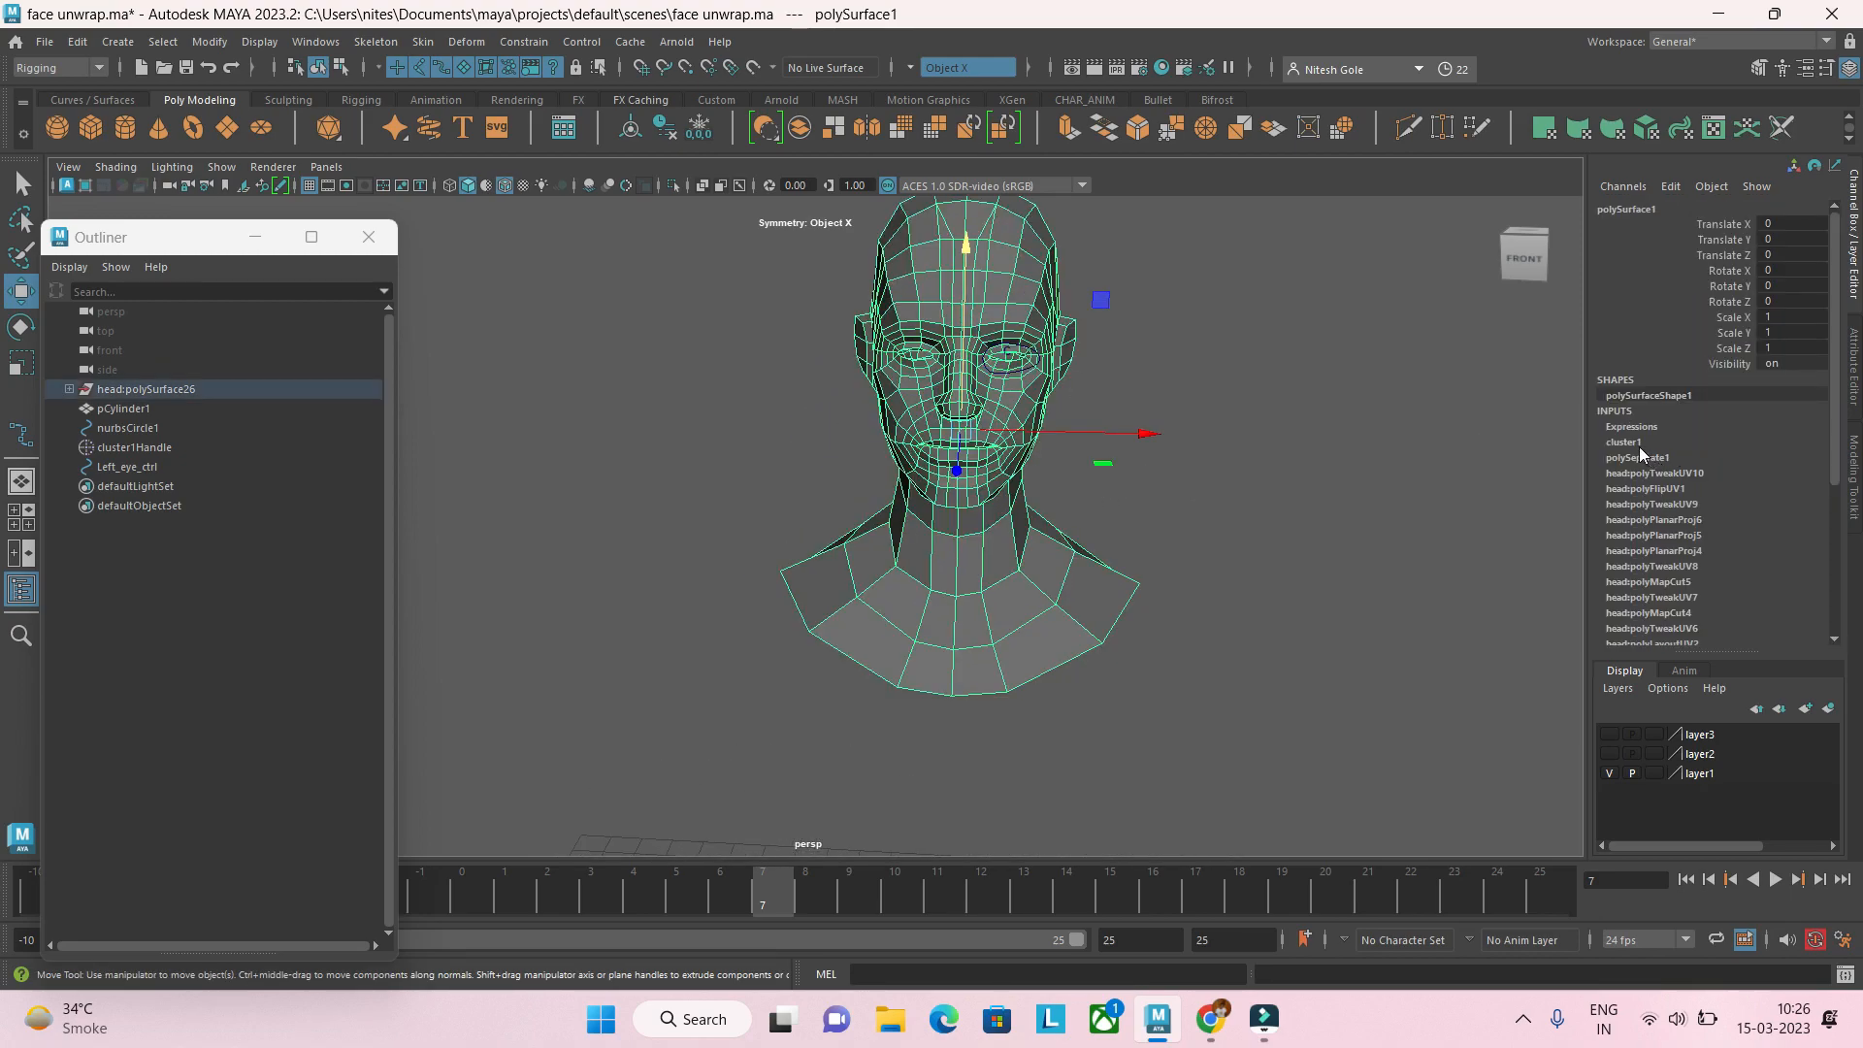
pyautogui.click(1633, 428)
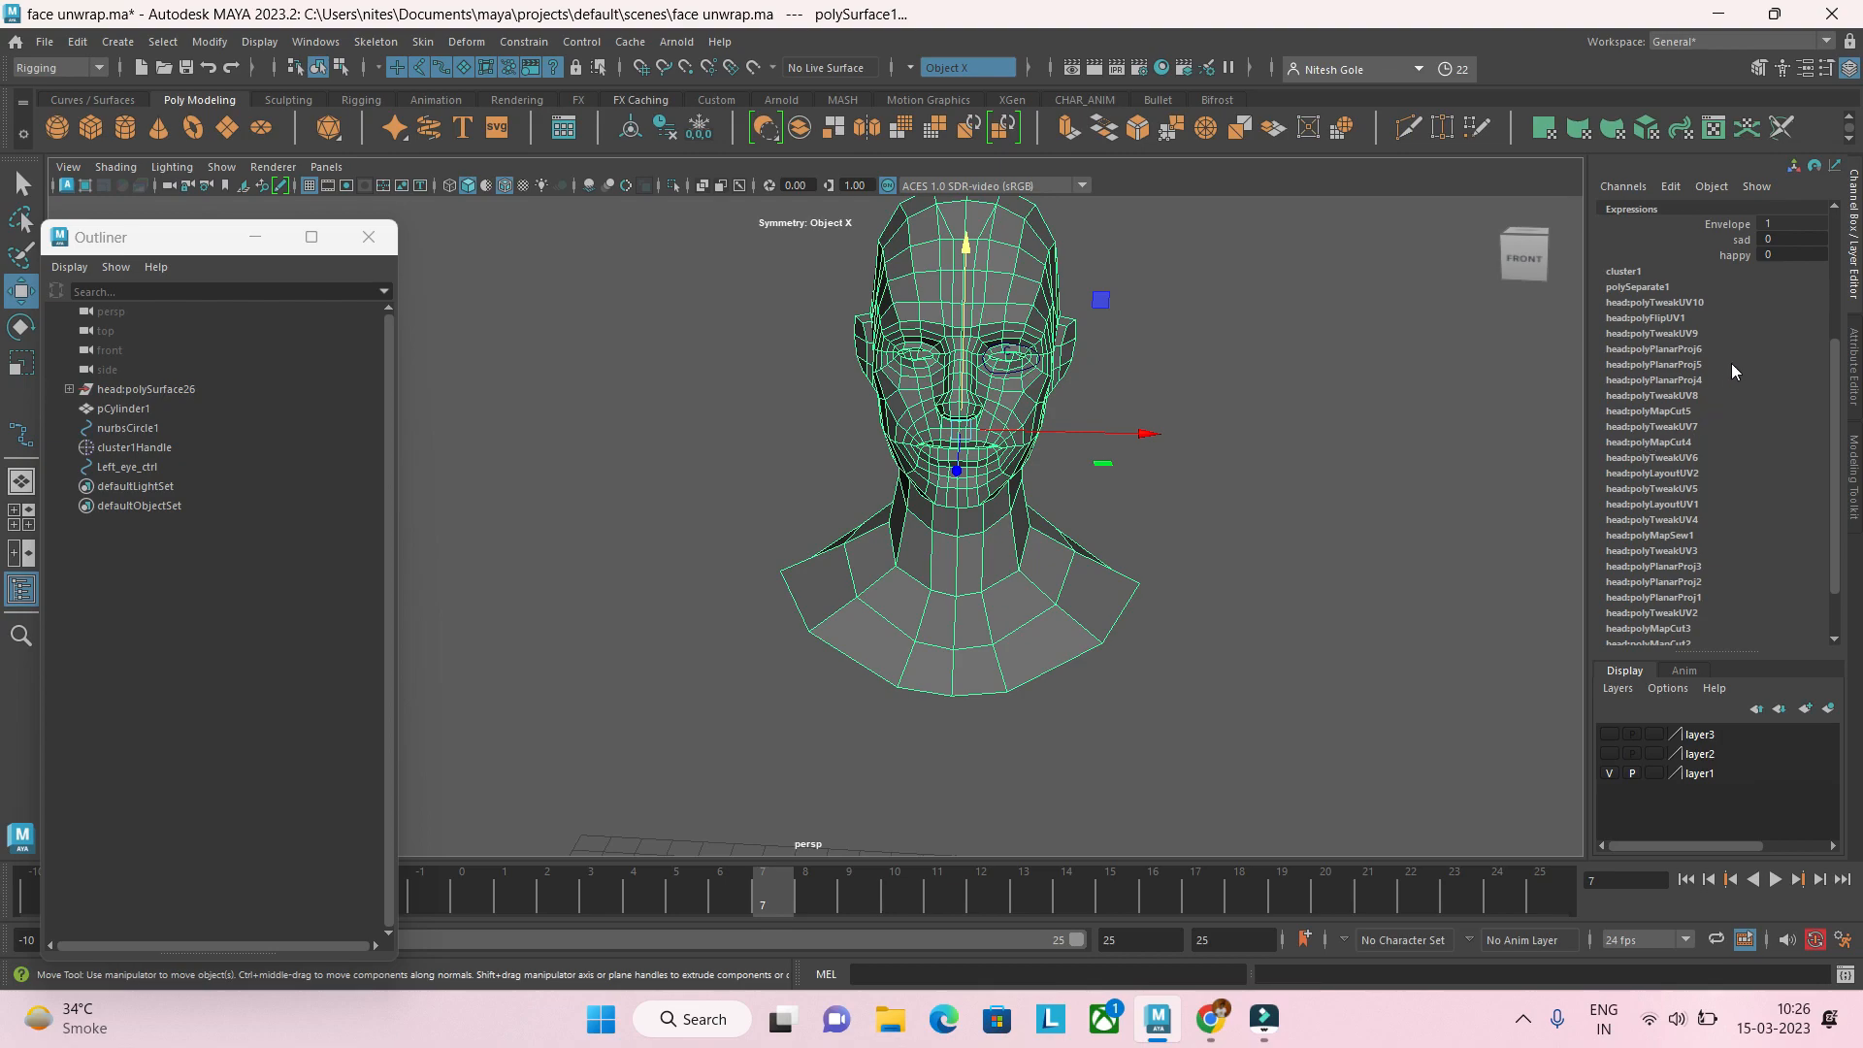
# Step: Try out the sad and happy weights on the original head, undoing each change
pyautogui.click(1741, 241)
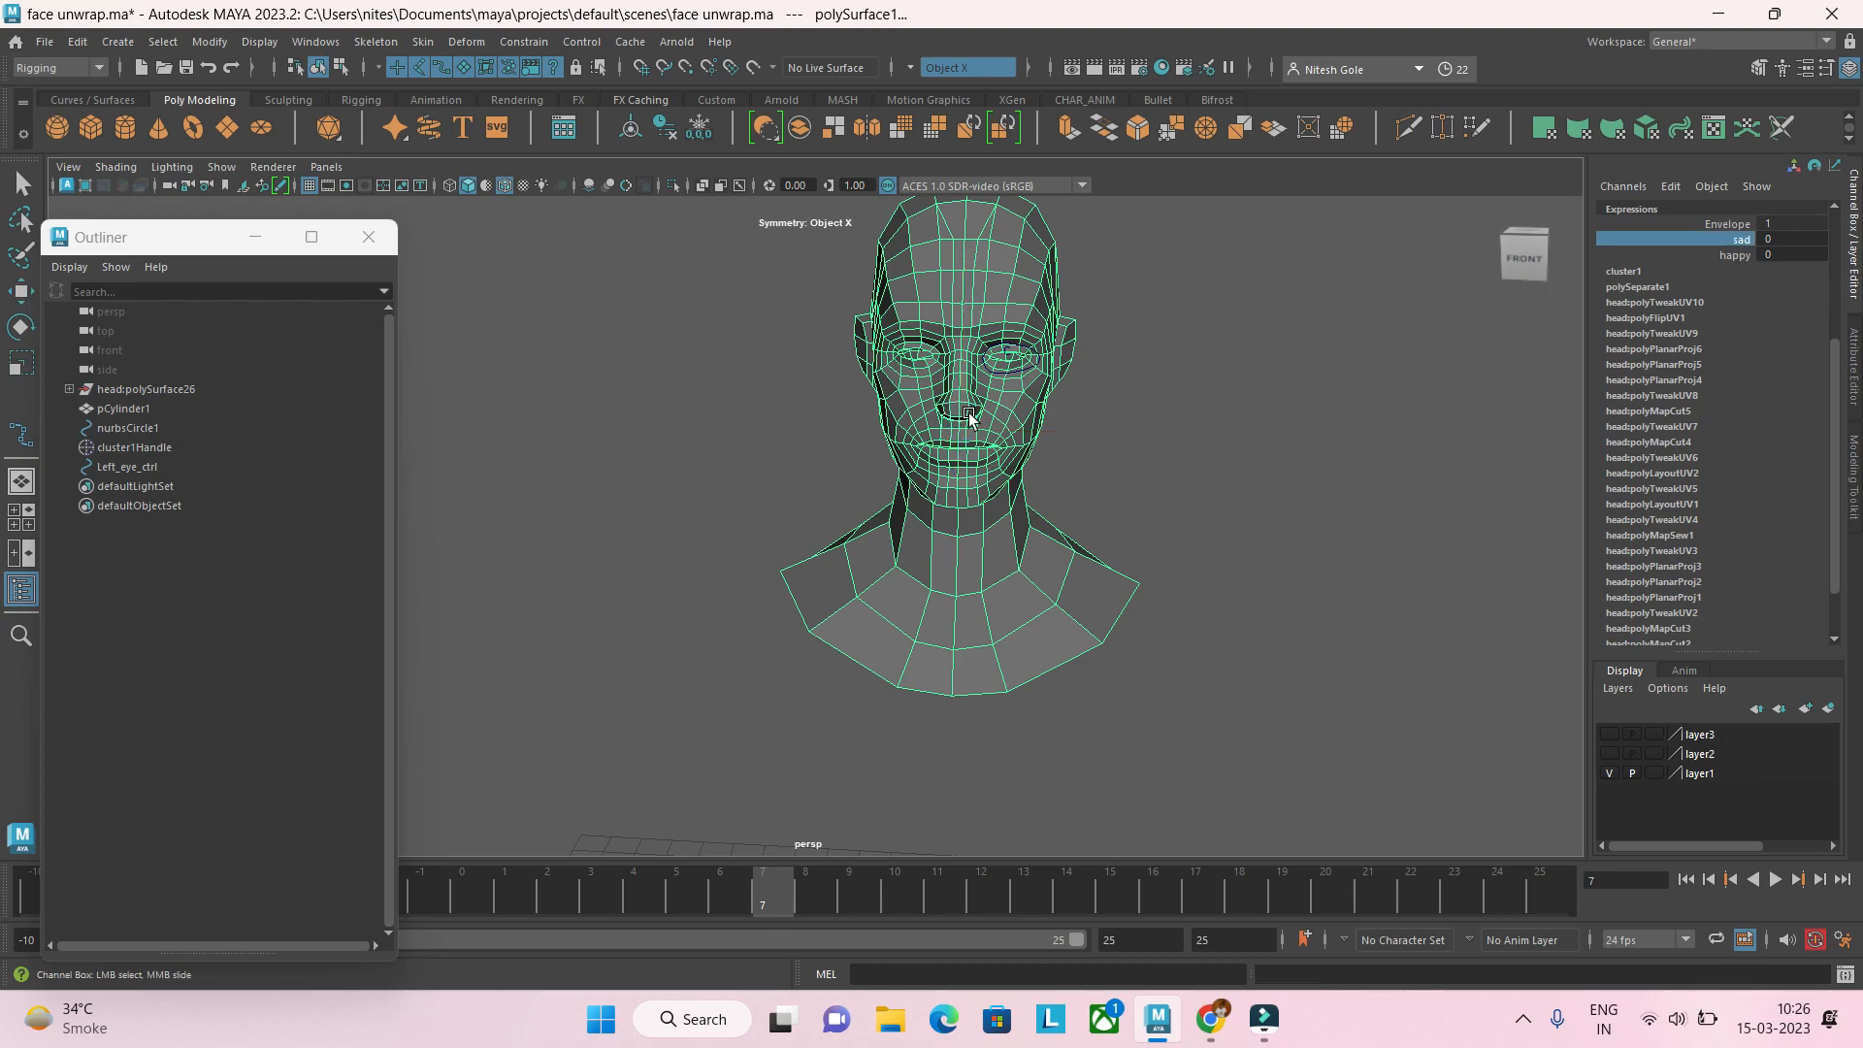
pyautogui.moveTo(1252, 495); pyautogui.dragTo(1345, 493, button='middle')
pyautogui.hotkey('ctrl', 'z')
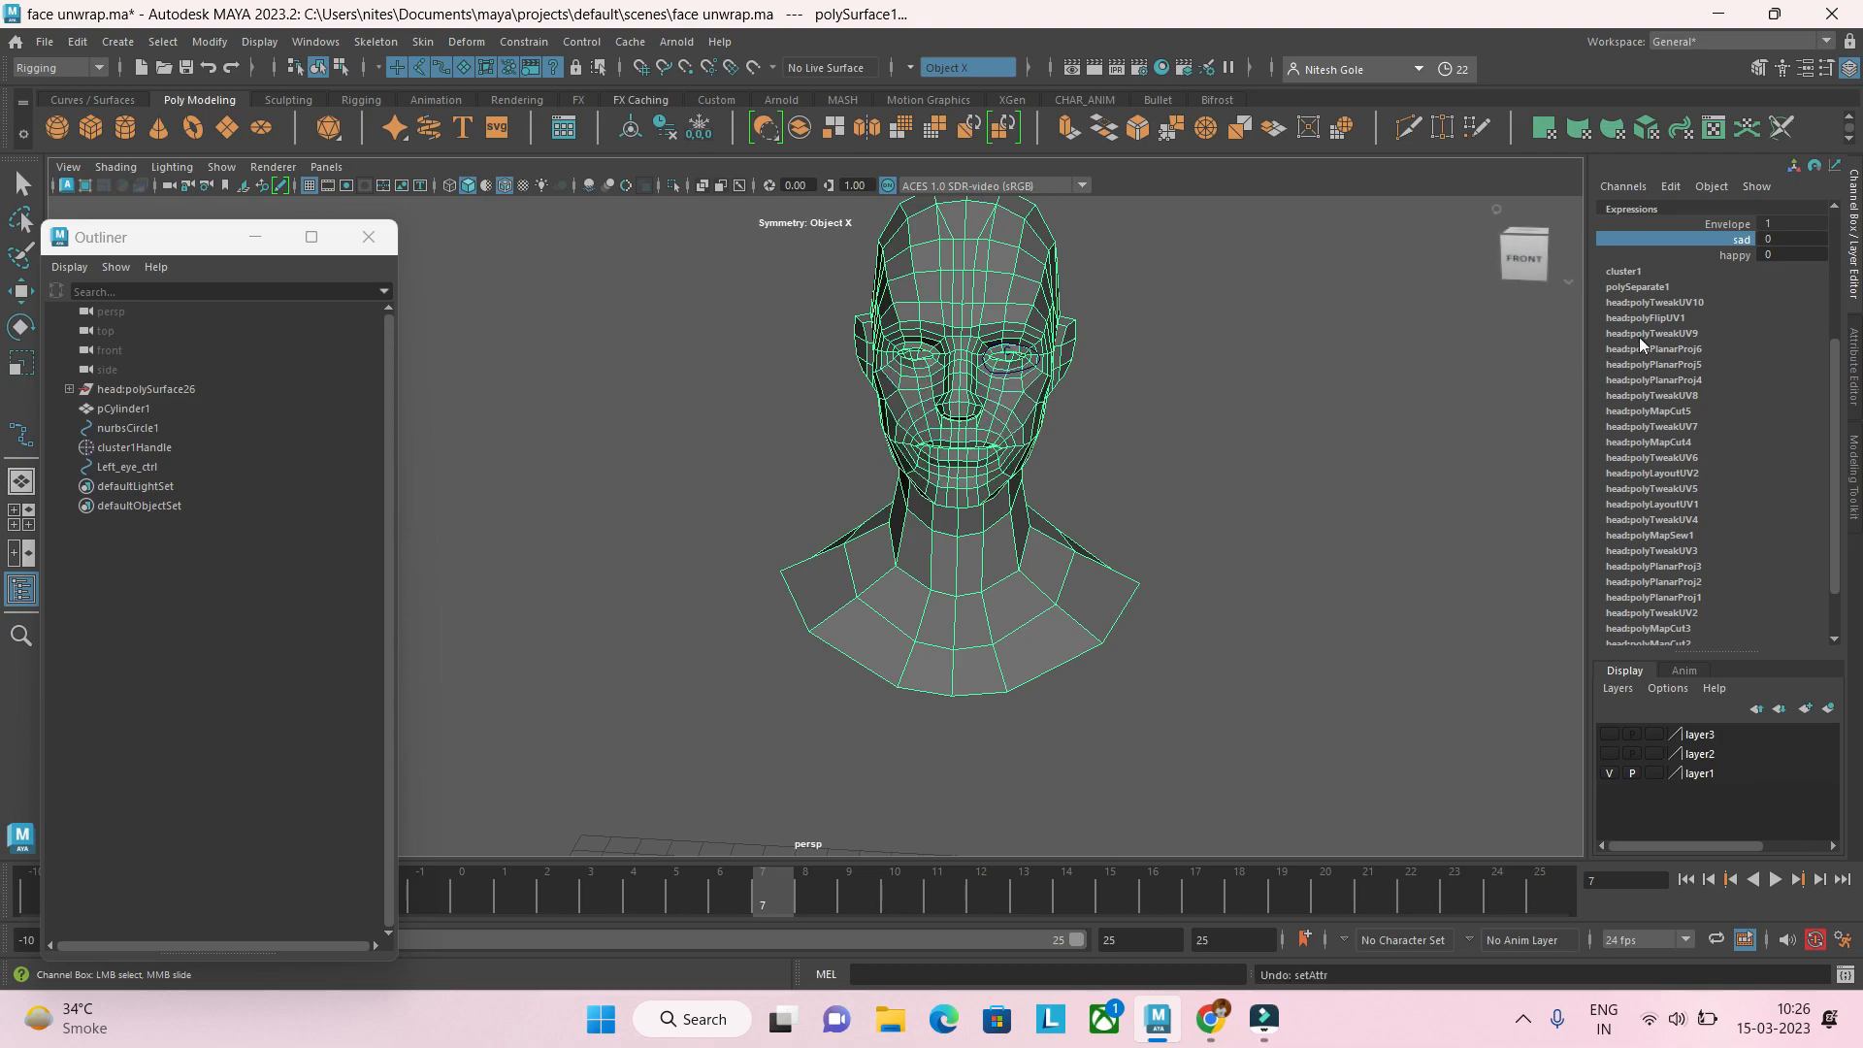
pyautogui.click(1709, 255)
pyautogui.moveTo(1180, 505)
pyautogui.mouseDown(button='middle')
pyautogui.moveTo(1248, 504)
pyautogui.moveTo(1155, 521)
pyautogui.moveTo(1227, 515)
pyautogui.moveTo(1184, 530)
pyautogui.mouseUp(button='middle')
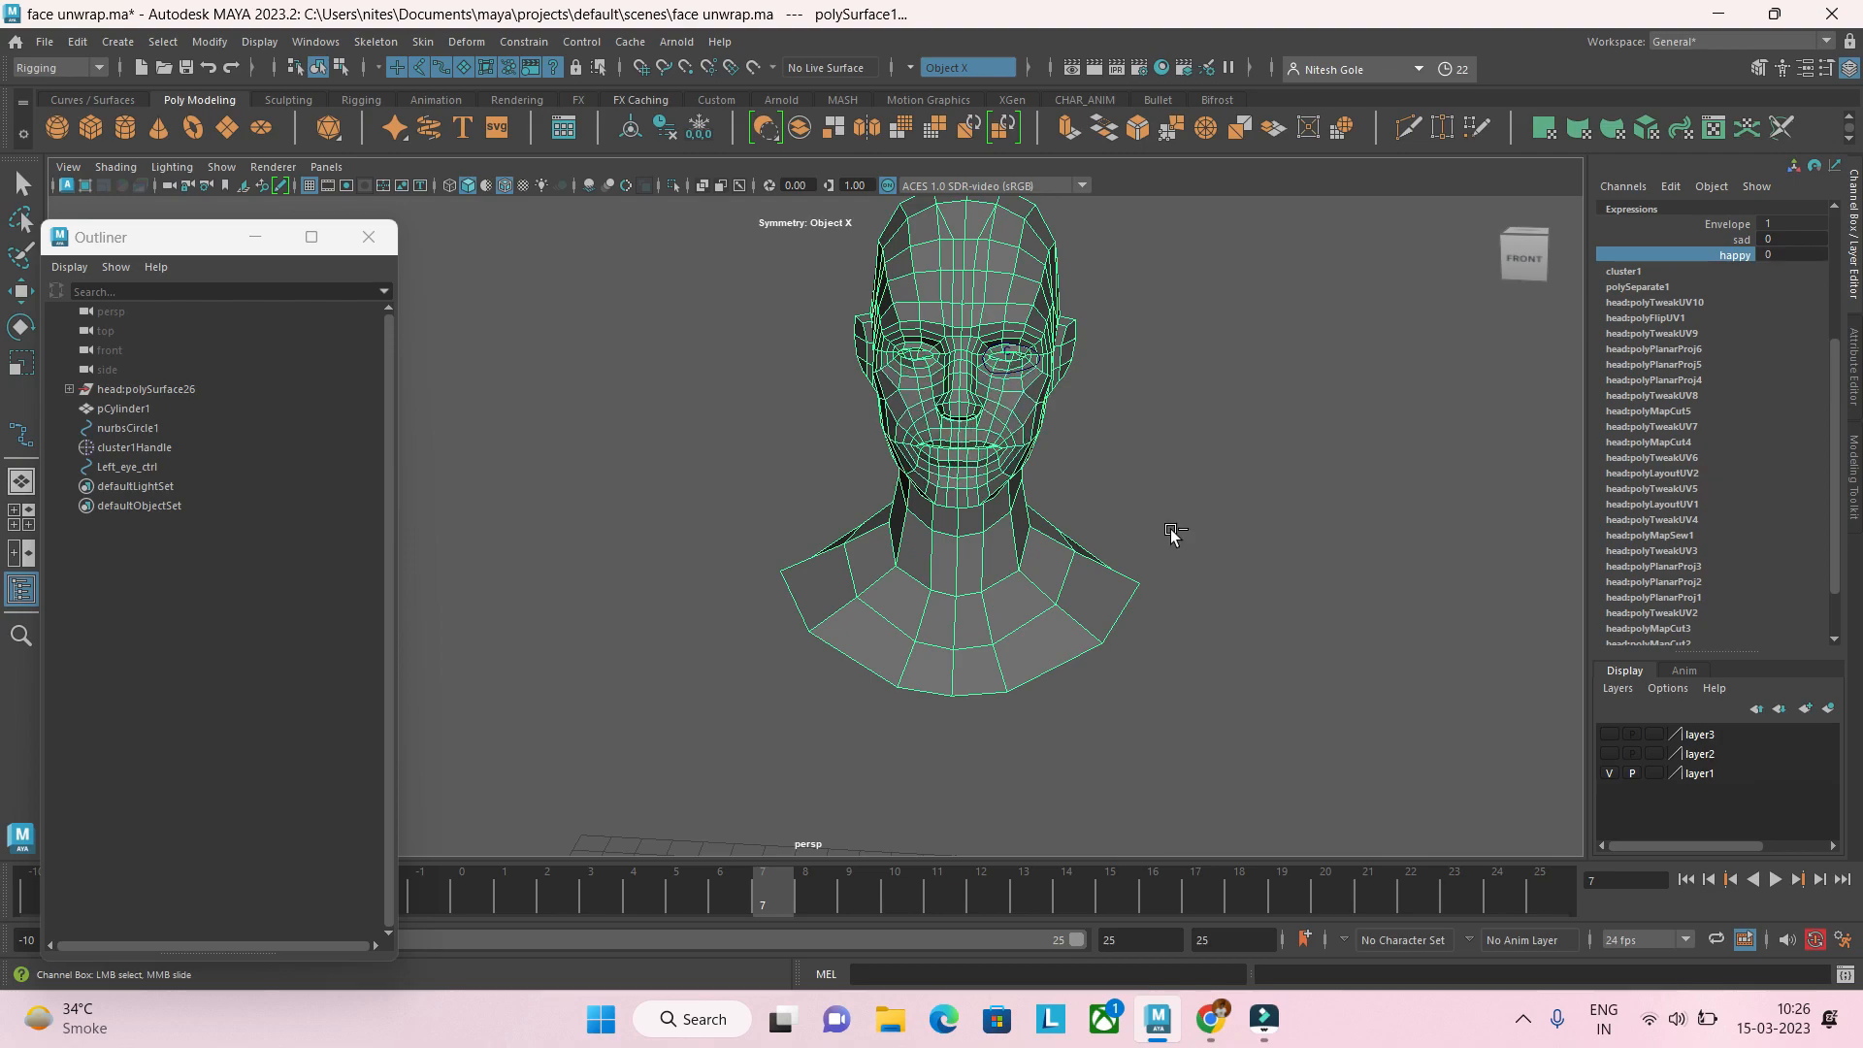
pyautogui.hotkey('ctrl', 'z')
pyautogui.scroll(-3, 1172, 527)
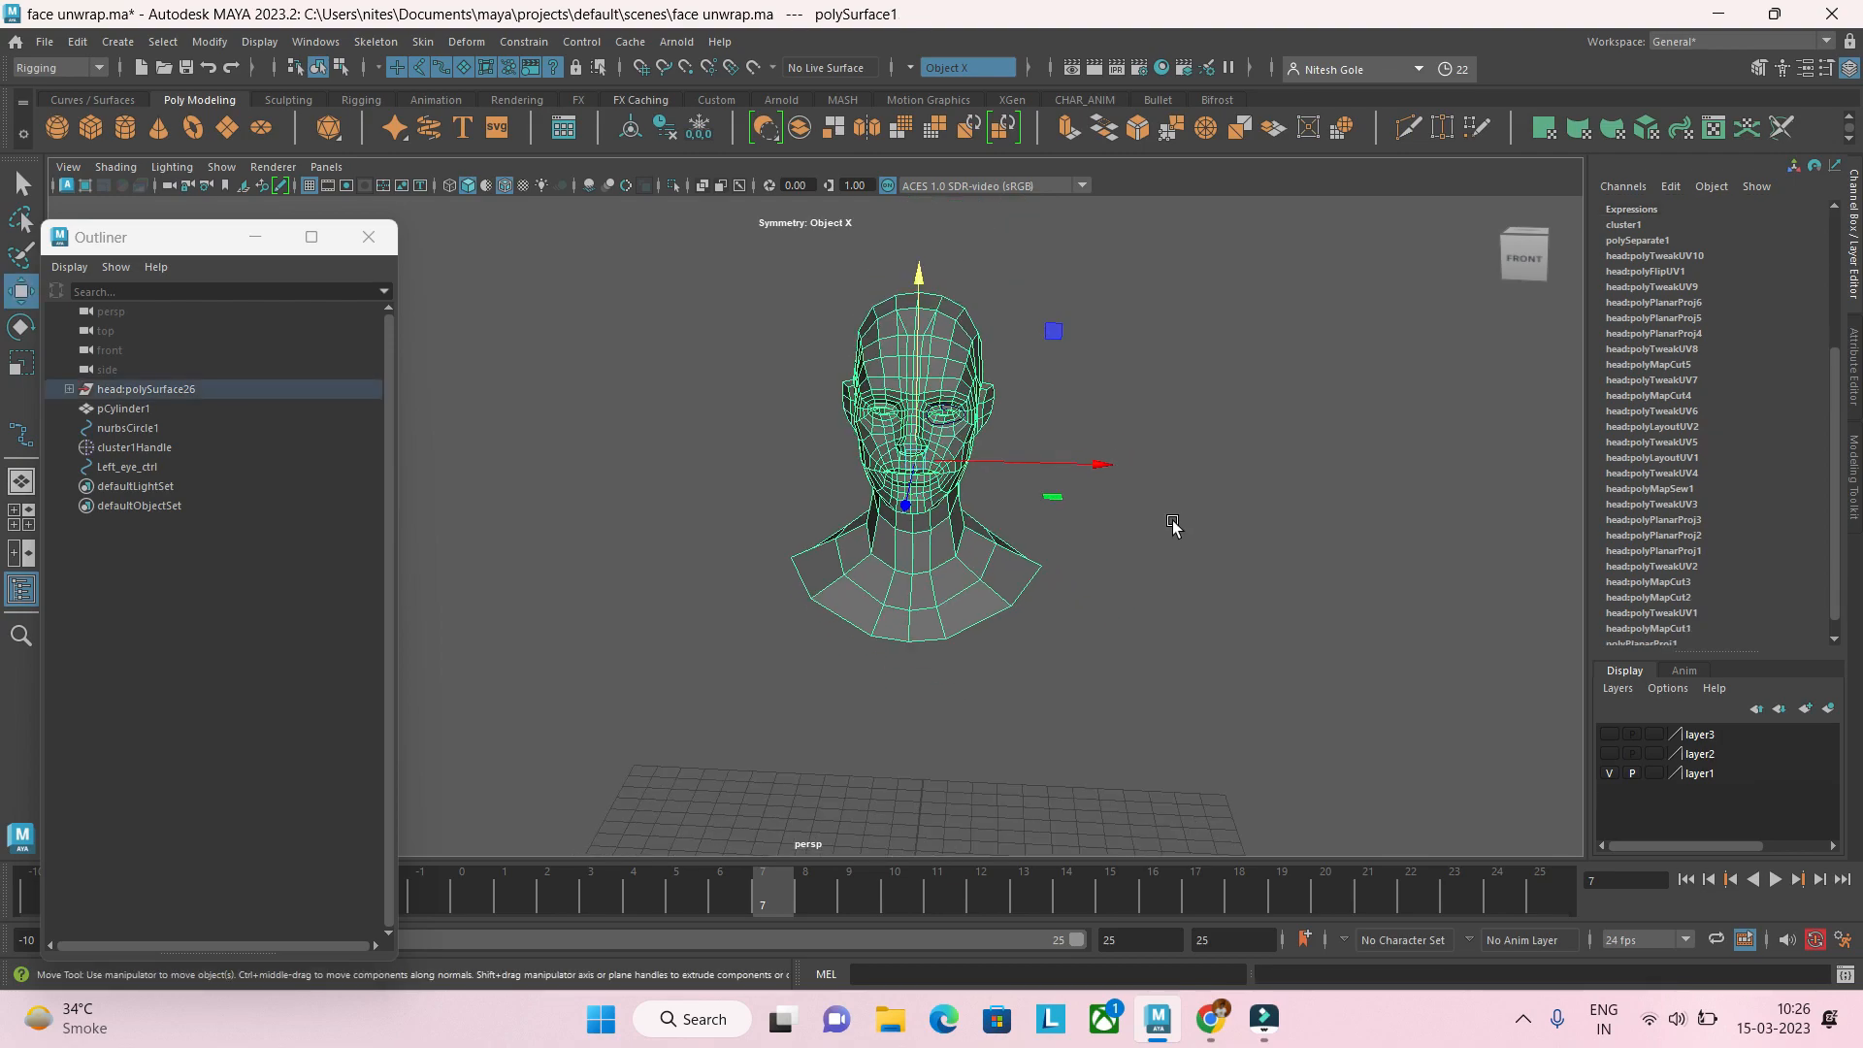